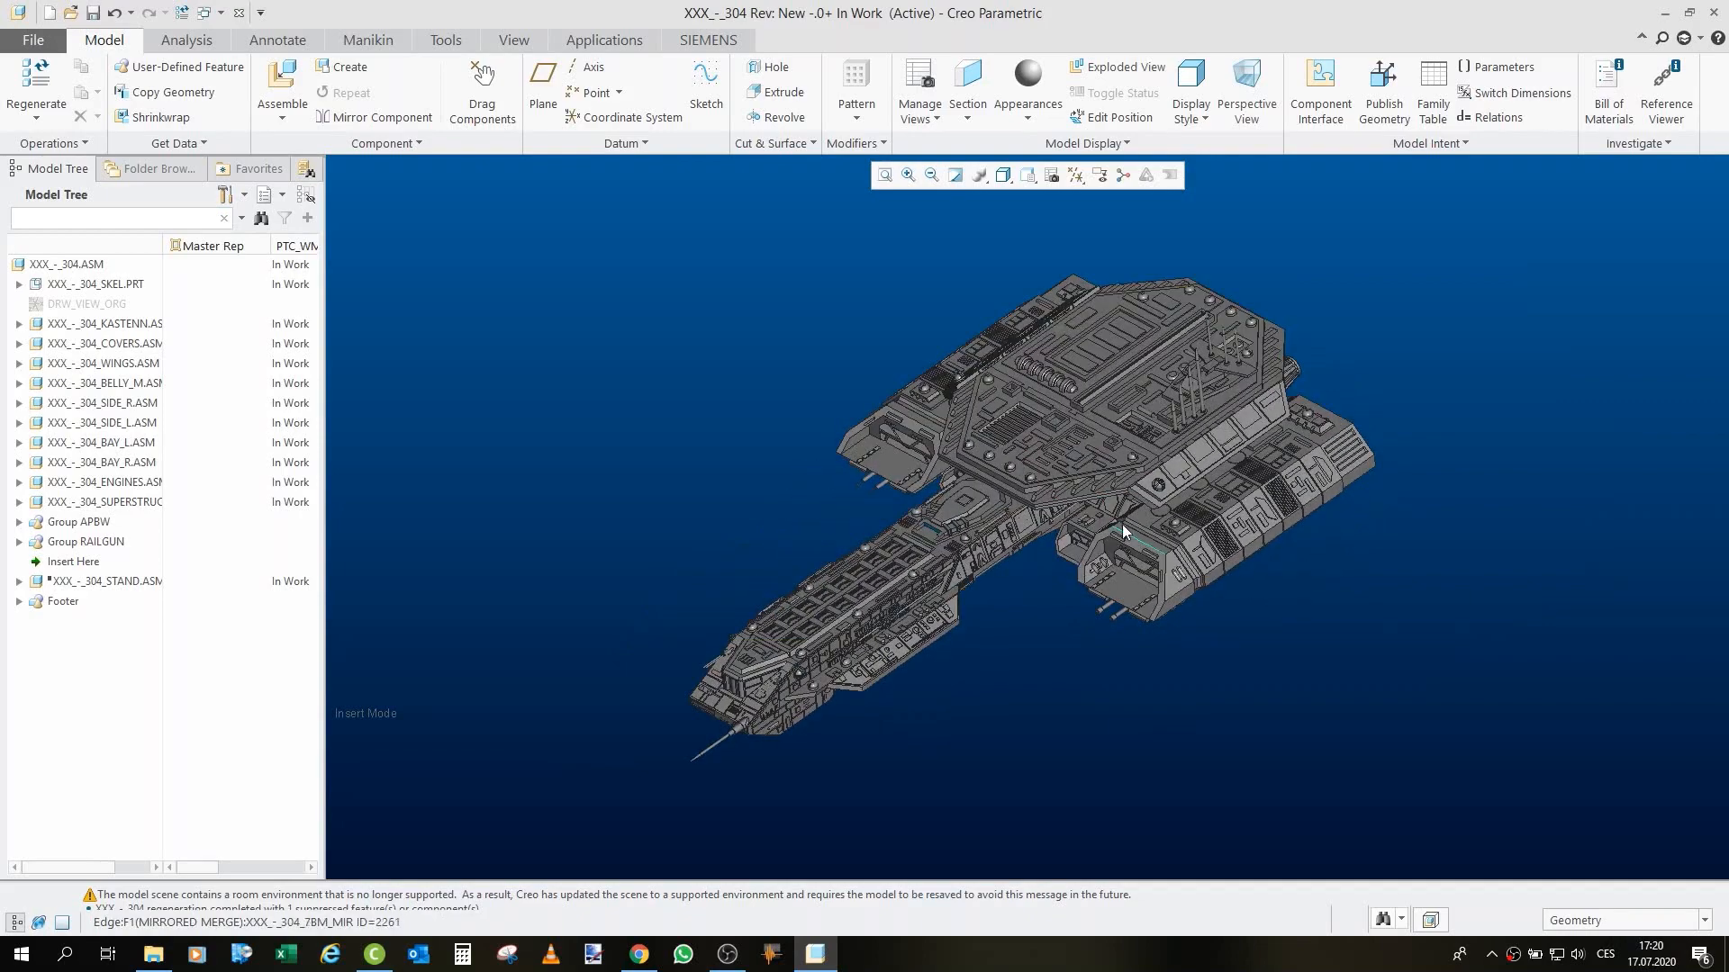
Examine the complete XXX_-_304 spaceship assembly from above, from the side and from the front.
{"action": "middle_click_drag", "start_coordinate": [1127, 527], "coordinate": [810, 341]}
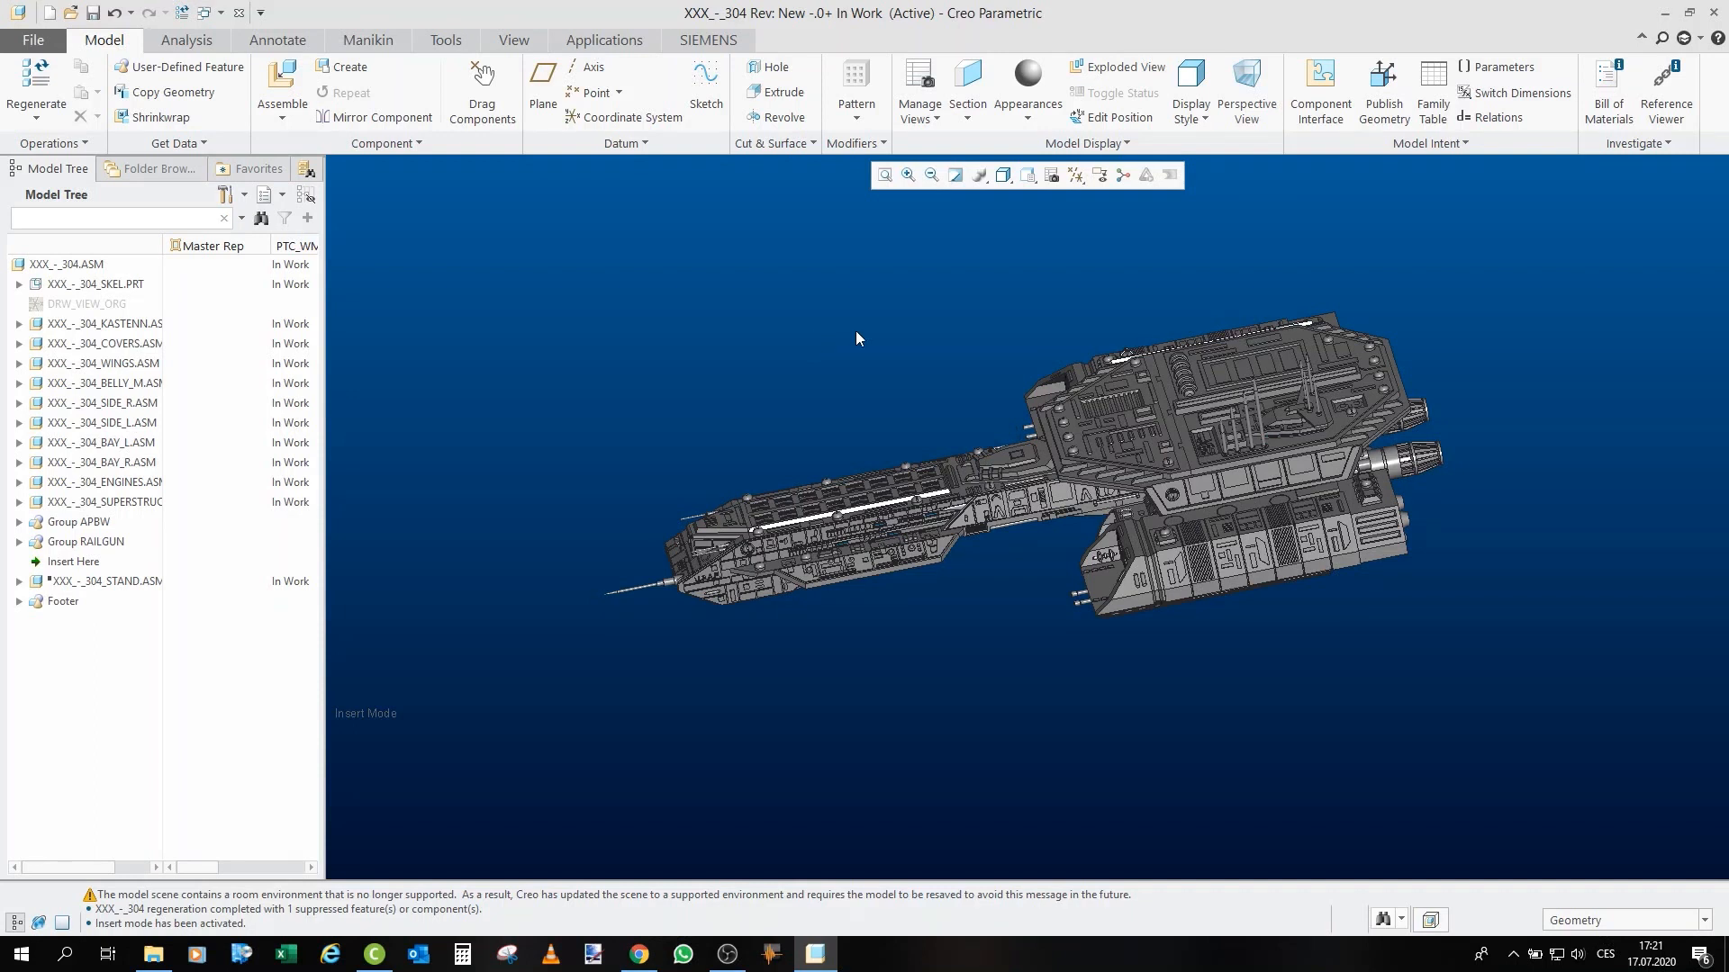
{"action": "middle_click_drag", "start_coordinate": [1094, 407], "coordinate": [1059, 382]}
{"action": "middle_click_drag", "start_coordinate": [1065, 448], "coordinate": [1066, 491]}
{"action": "scroll", "coordinate": [1181, 458], "scroll_direction": "down", "scroll_amount": 4}
{"action": "mouse_move", "coordinate": [1182, 462]}
{"action": "middle_mouse_down"}
{"action": "mouse_move", "coordinate": [1172, 445]}
{"action": "mouse_move", "coordinate": [1120, 472]}
{"action": "mouse_move", "coordinate": [1122, 606]}
{"action": "middle_mouse_up"}
{"action": "scroll", "coordinate": [1122, 606], "scroll_direction": "up", "scroll_amount": 2}
{"action": "scroll", "coordinate": [945, 565], "scroll_direction": "down", "scroll_amount": 6}
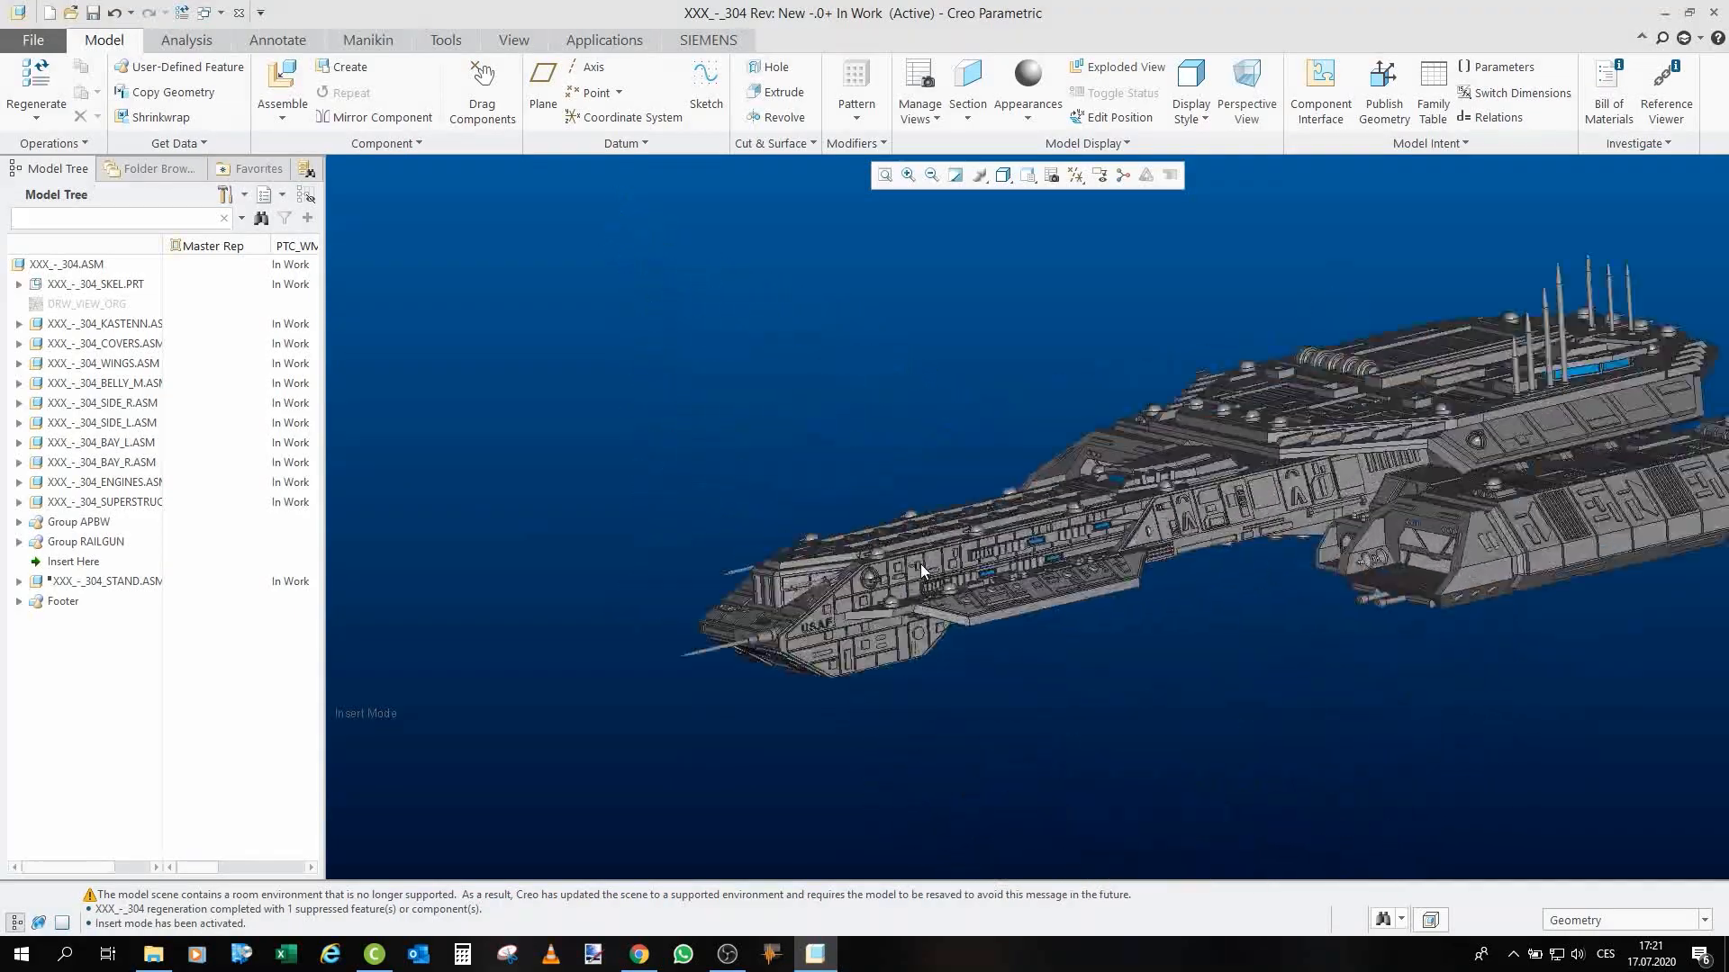
{"action": "middle_click_drag", "start_coordinate": [949, 564], "coordinate": [968, 405]}
{"action": "scroll", "coordinate": [968, 405], "scroll_direction": "up", "scroll_amount": 5}
{"action": "scroll", "coordinate": [948, 472], "scroll_direction": "down", "scroll_amount": 2}
{"action": "mouse_move", "coordinate": [949, 472]}
{"action": "middle_mouse_down"}
{"action": "mouse_move", "coordinate": [913, 563]}
{"action": "mouse_move", "coordinate": [915, 668]}
{"action": "mouse_move", "coordinate": [998, 583]}
{"action": "middle_mouse_up"}
{"action": "scroll", "coordinate": [915, 667], "scroll_direction": "up", "scroll_amount": 2}
{"action": "scroll", "coordinate": [1018, 576], "scroll_direction": "up", "scroll_amount": 3}
{"action": "scroll", "coordinate": [1305, 410], "scroll_direction": "down", "scroll_amount": 2}
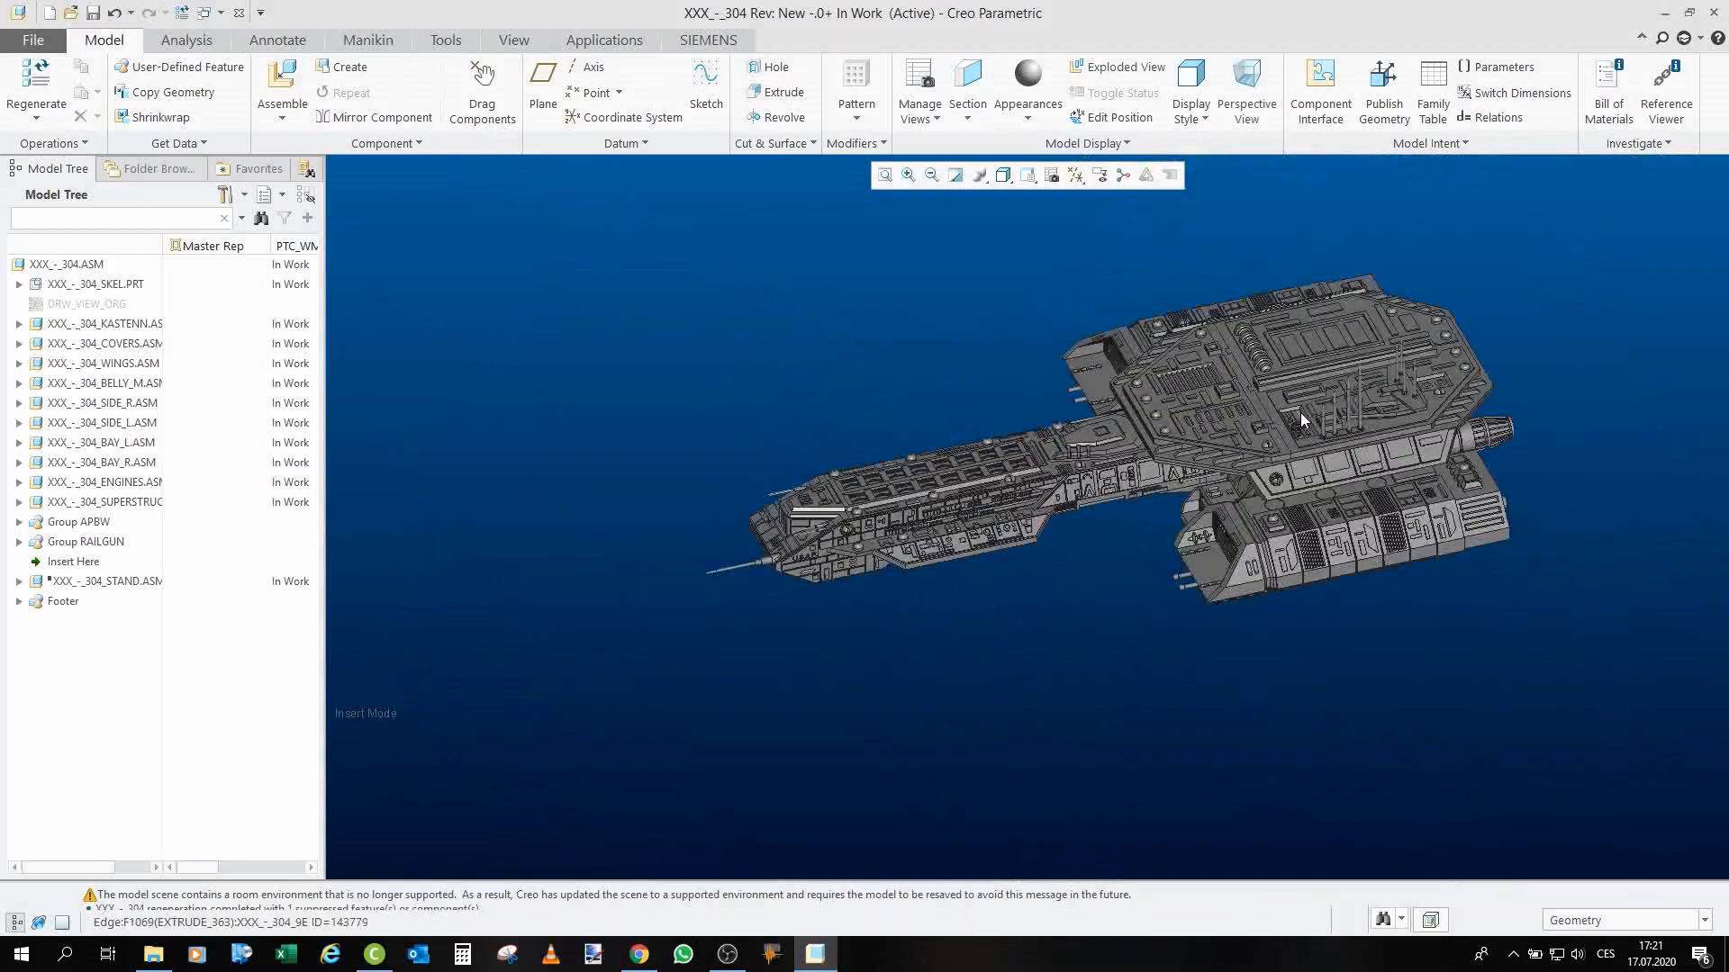
{"action": "scroll", "coordinate": [1300, 412], "scroll_direction": "up", "scroll_amount": 2}
{"action": "middle_click_drag", "start_coordinate": [1306, 409], "coordinate": [1360, 407]}
{"action": "scroll", "coordinate": [1272, 285], "scroll_direction": "down", "scroll_amount": 5}
{"action": "scroll", "coordinate": [1282, 352], "scroll_direction": "up", "scroll_amount": 3}
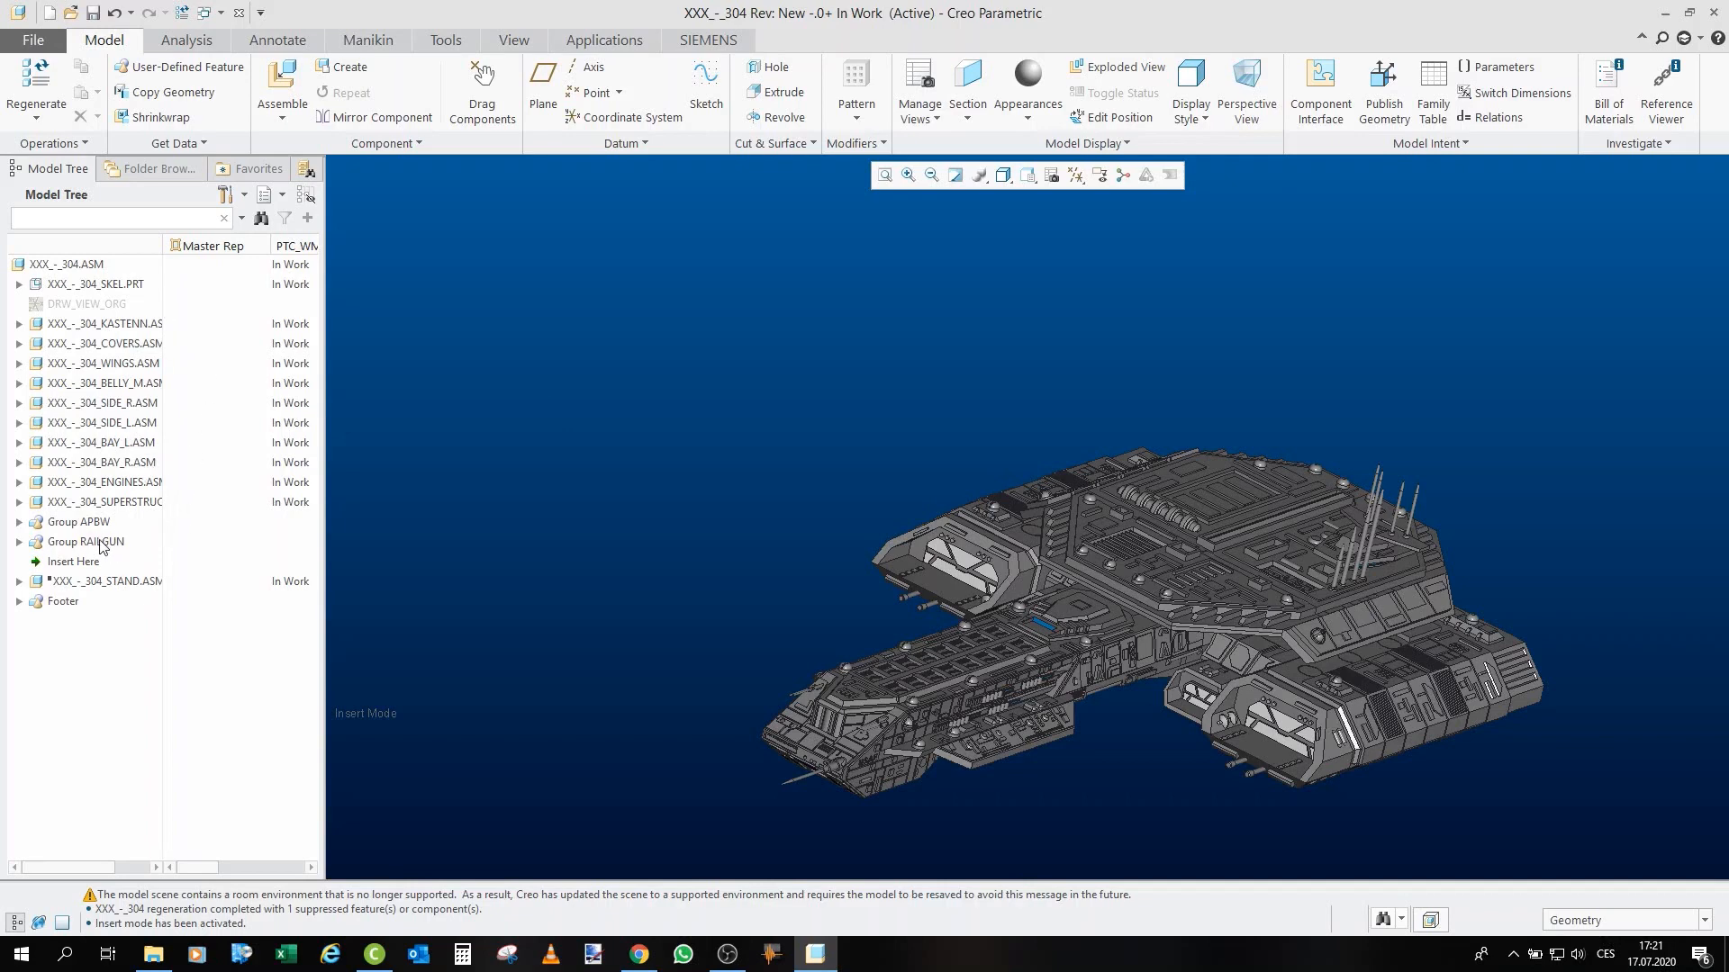
Highlight the XXX_-_304_KASTENN.ASM subassembly in the ship and open it in its own window.
{"action": "left_click", "coordinate": [101, 329]}
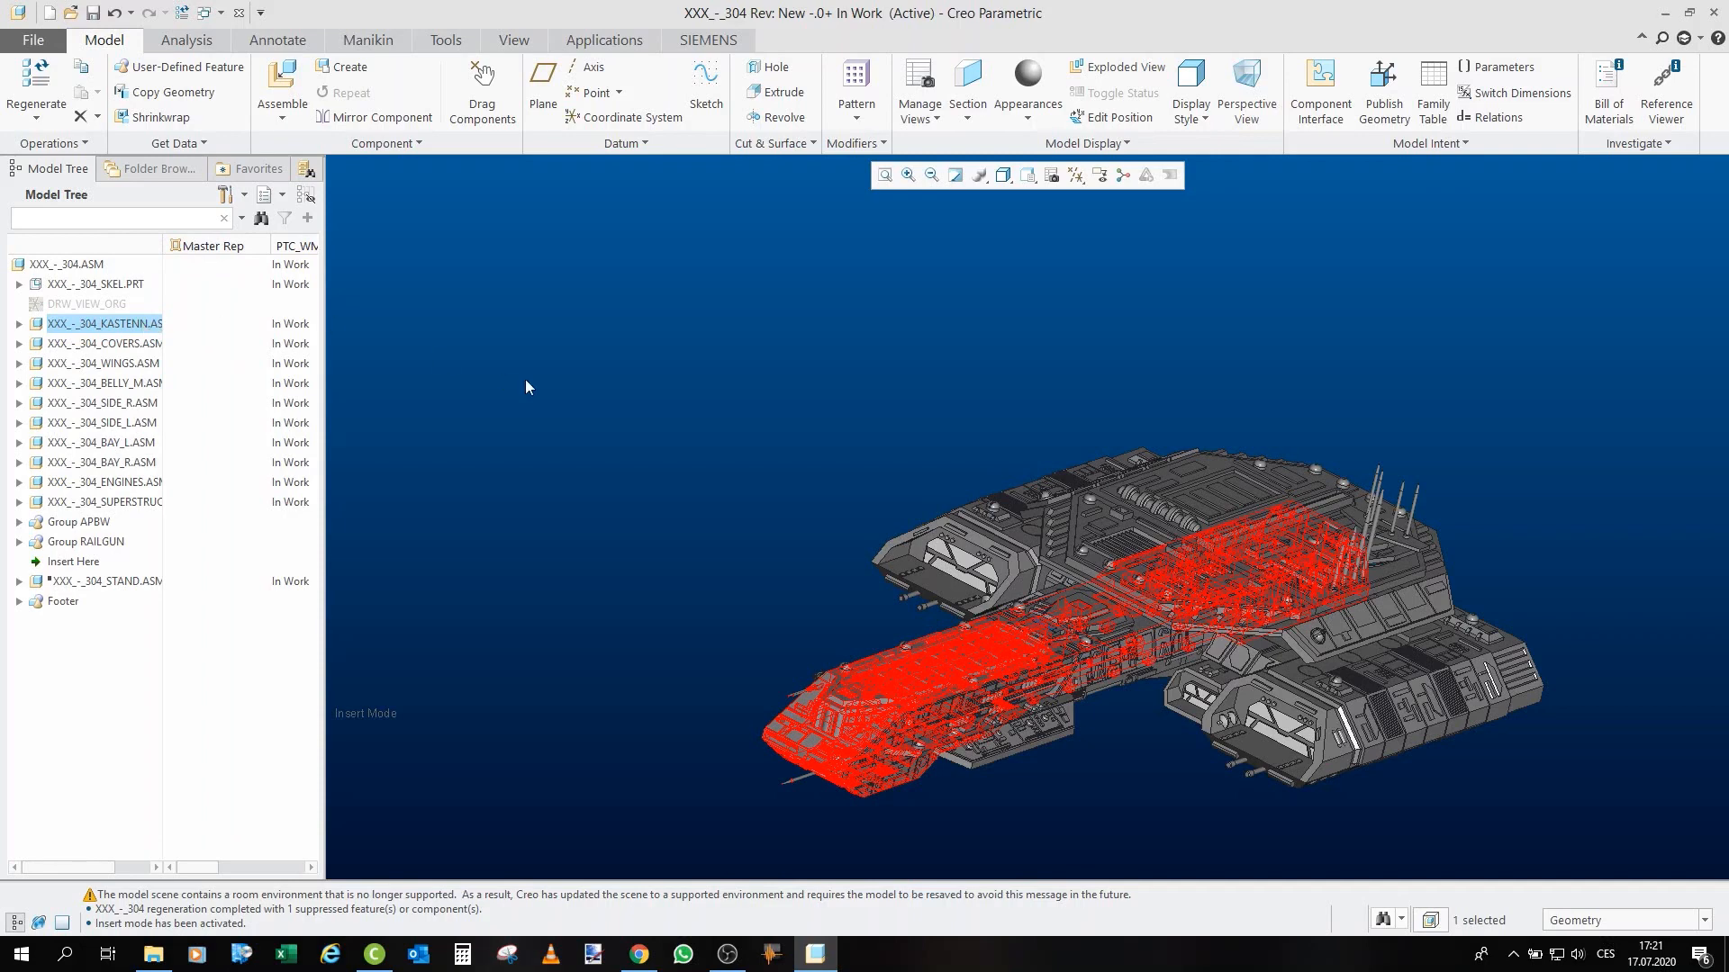
{"action": "left_click", "coordinate": [529, 351]}
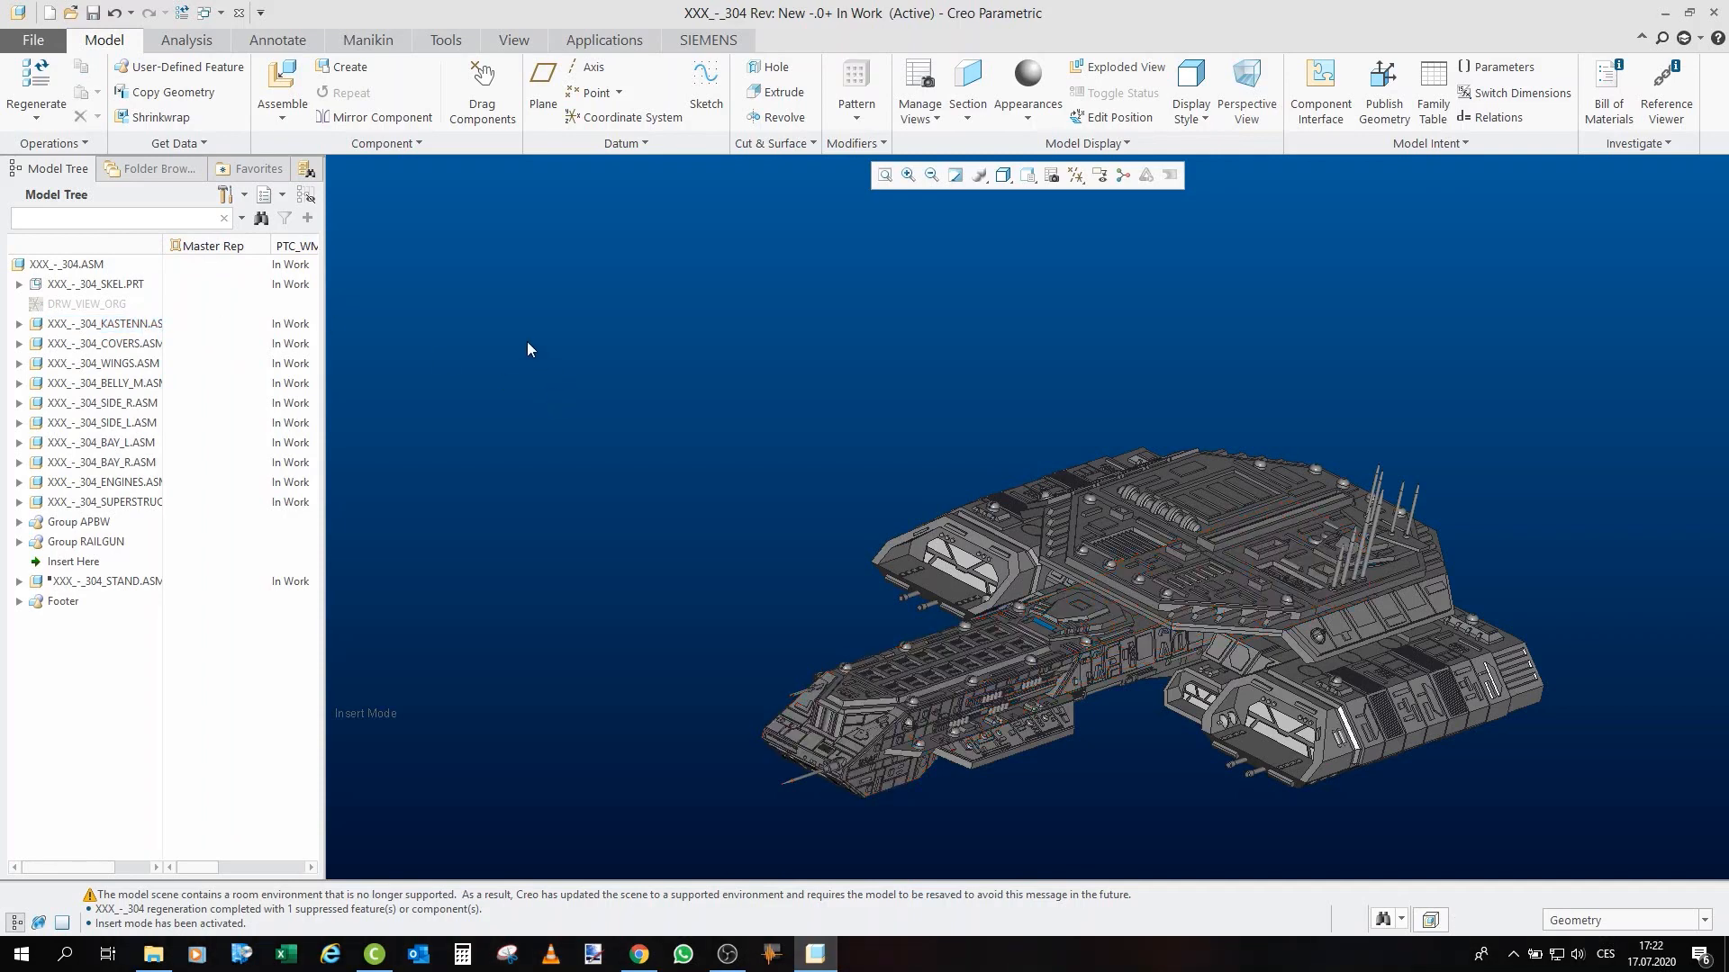
{"action": "left_click", "coordinate": [138, 324]}
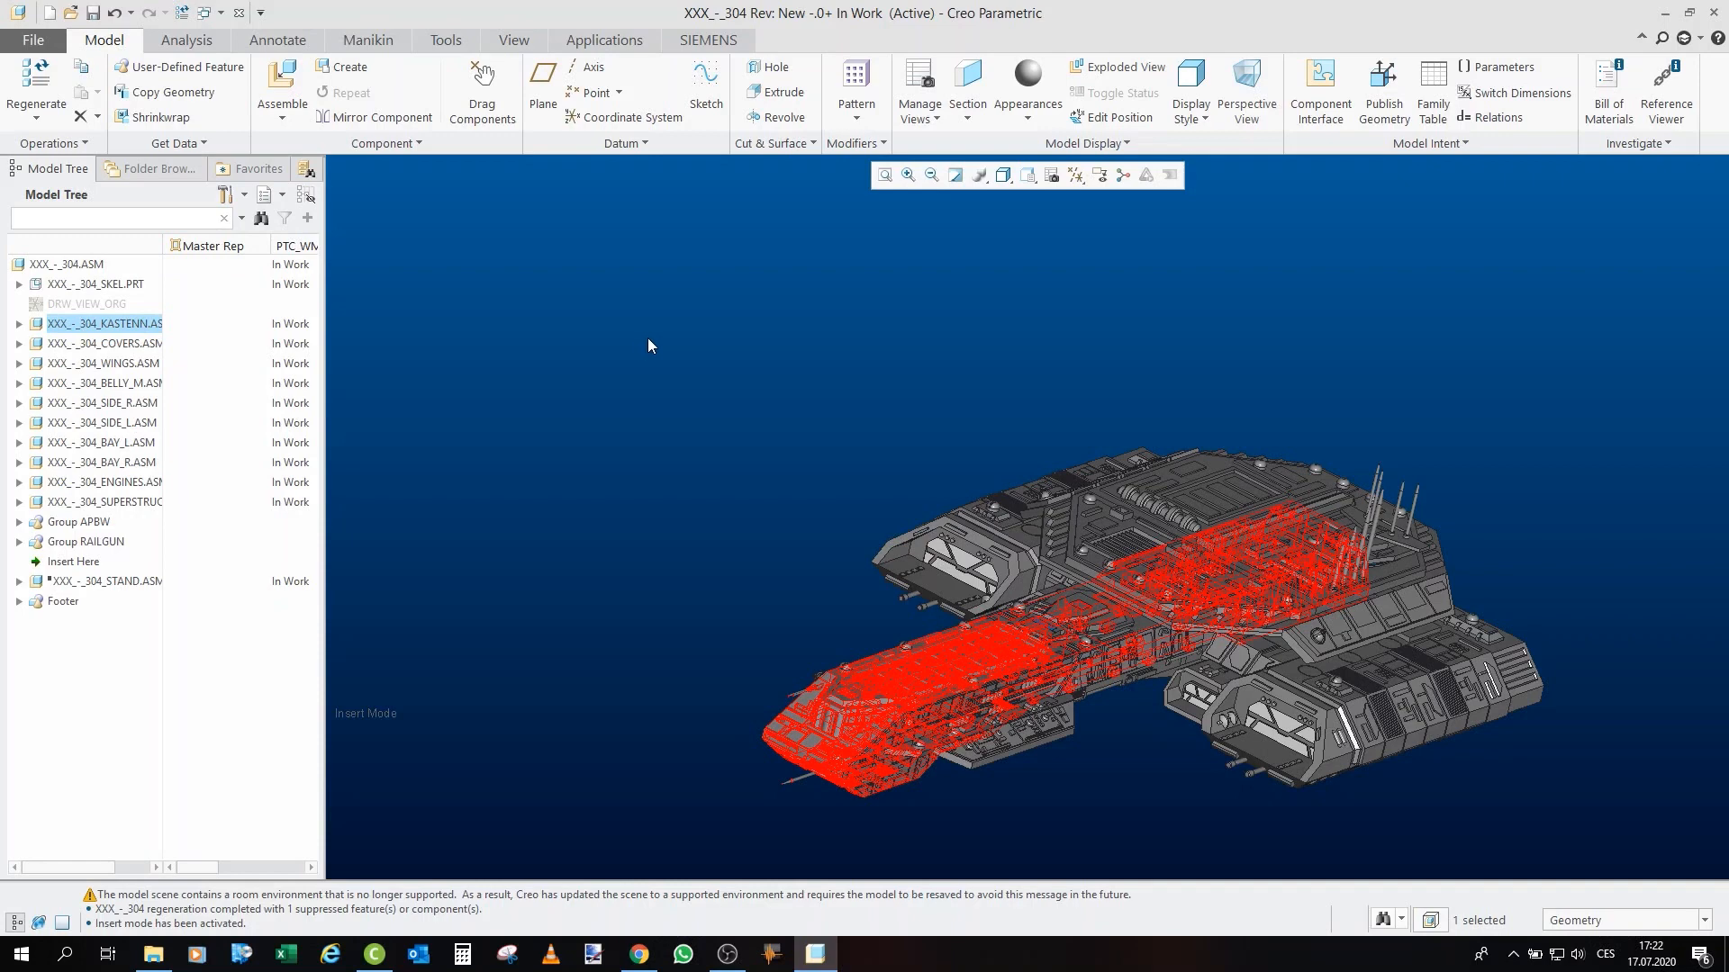
{"action": "right_click", "coordinate": [128, 323]}
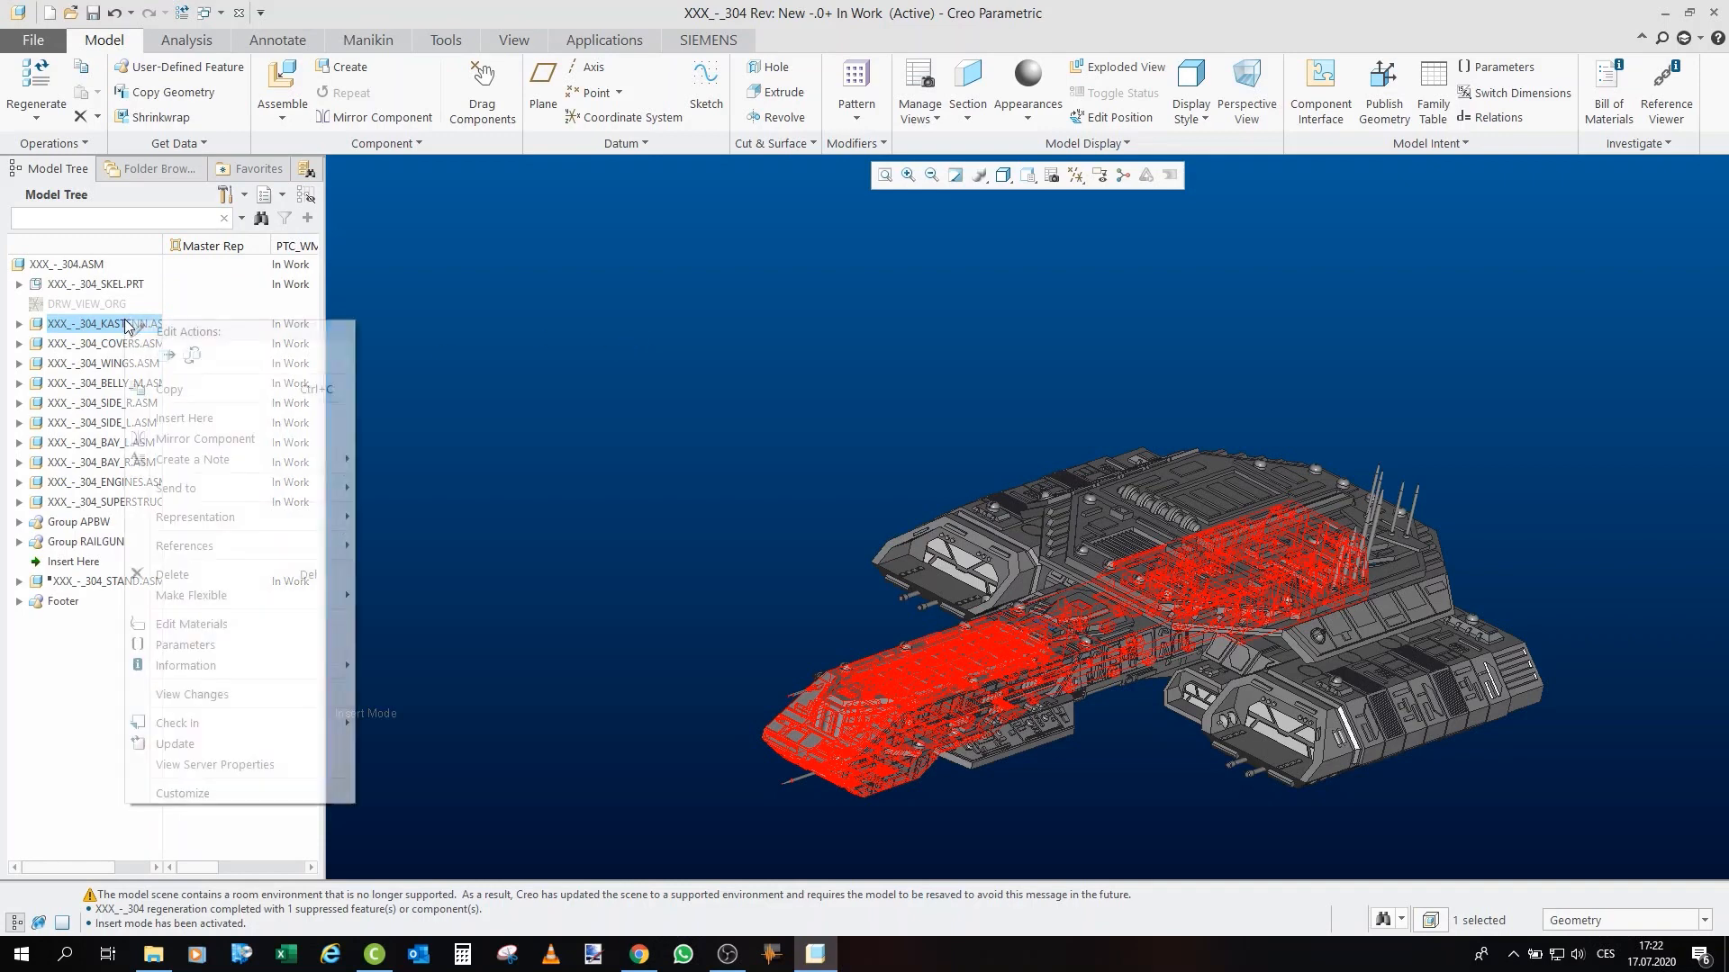
{"action": "left_click", "coordinate": [158, 263]}
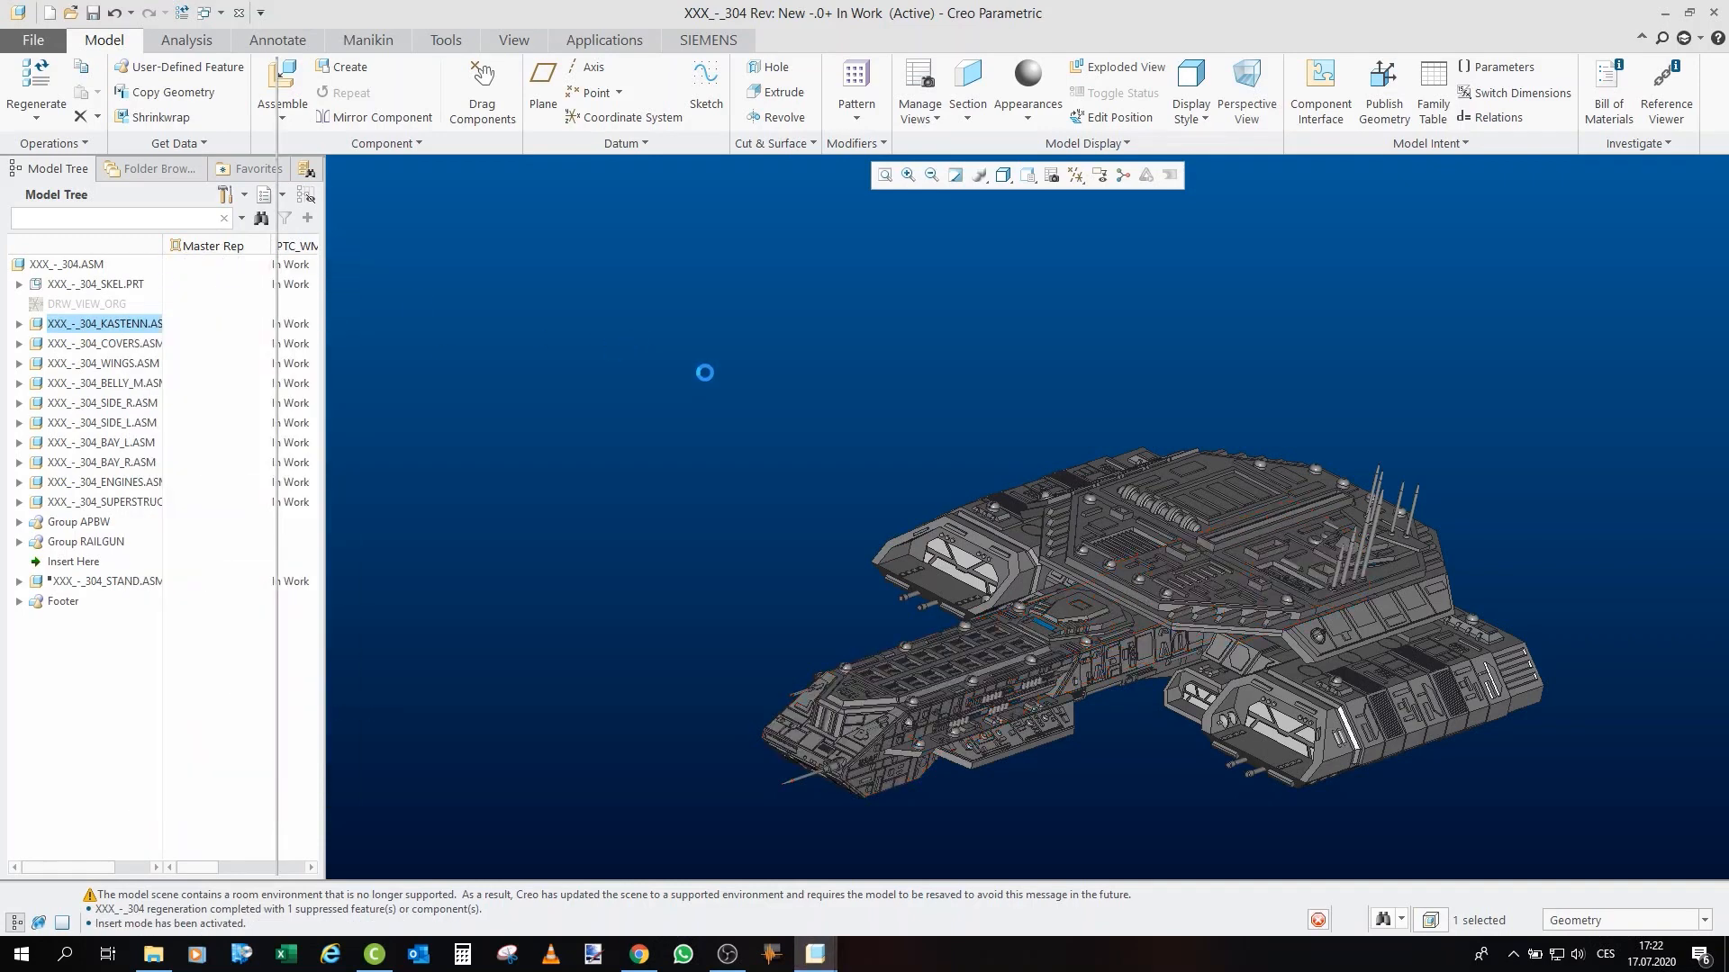
{"action": "left_click", "coordinate": [864, 625]}
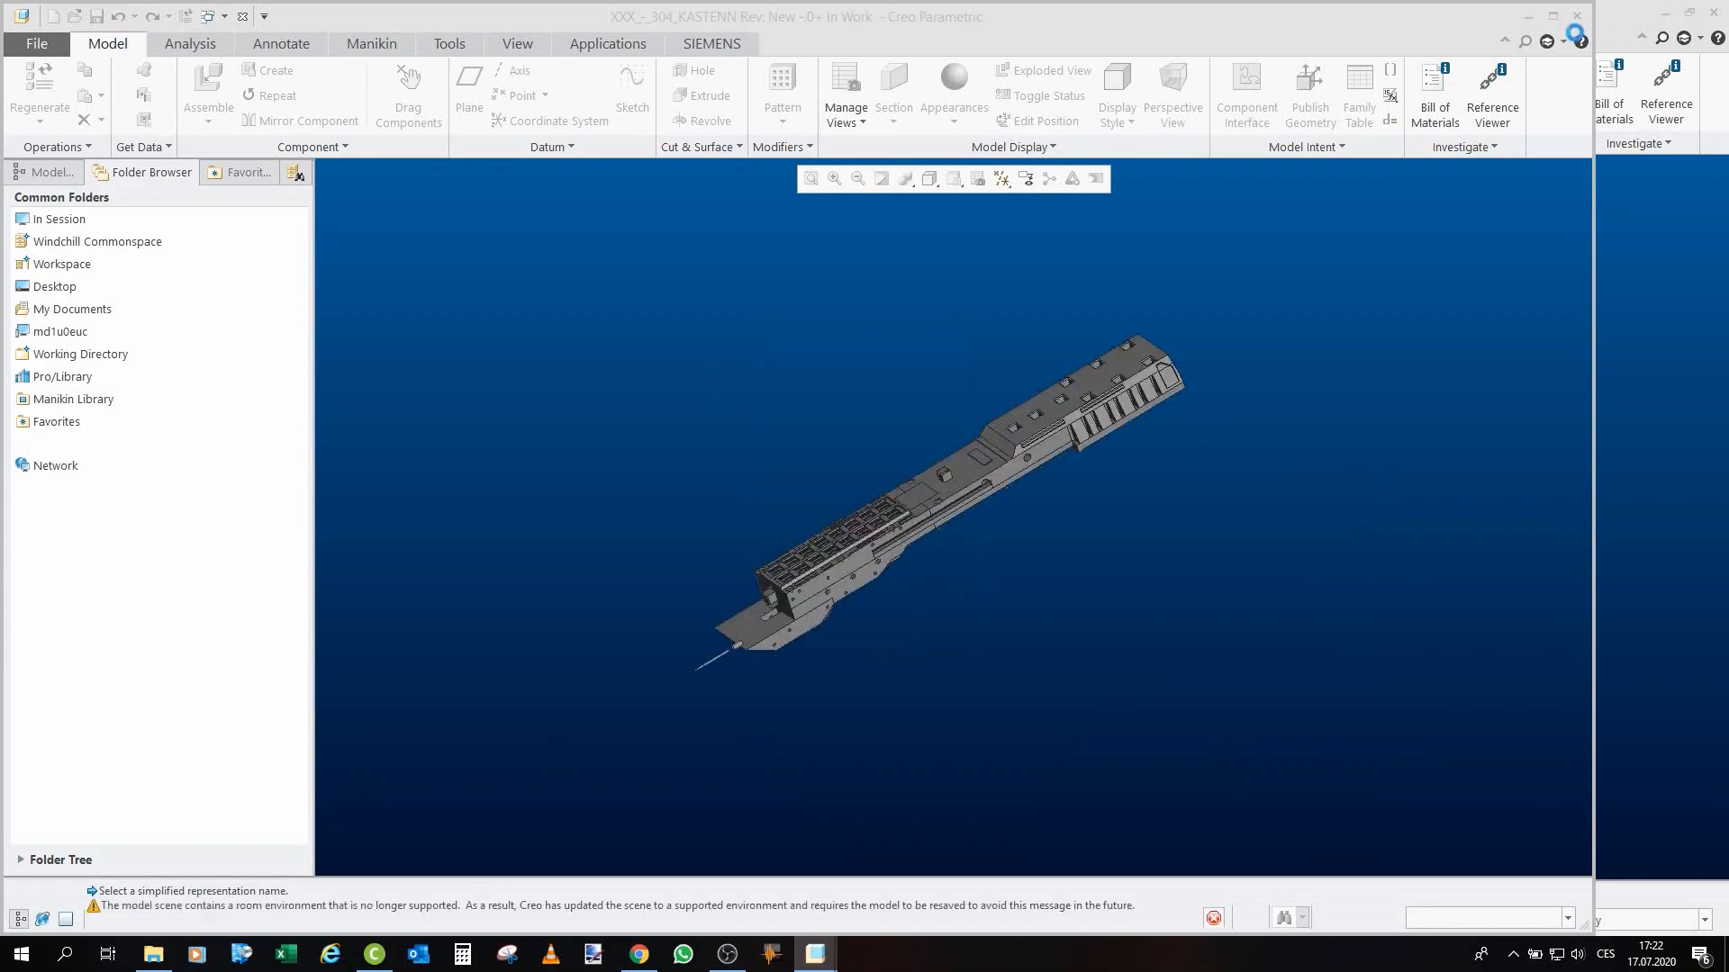
Examine the nose of the KASTENN subassembly and select XXX_-_304_2.PRT to identify it, then clear the selection.
{"action": "mouse_move", "coordinate": [1163, 538]}
{"action": "middle_mouse_down"}
{"action": "mouse_move", "coordinate": [1142, 414]}
{"action": "mouse_move", "coordinate": [1154, 515]}
{"action": "middle_mouse_up"}
{"action": "scroll", "coordinate": [887, 531], "scroll_direction": "down", "scroll_amount": 3}
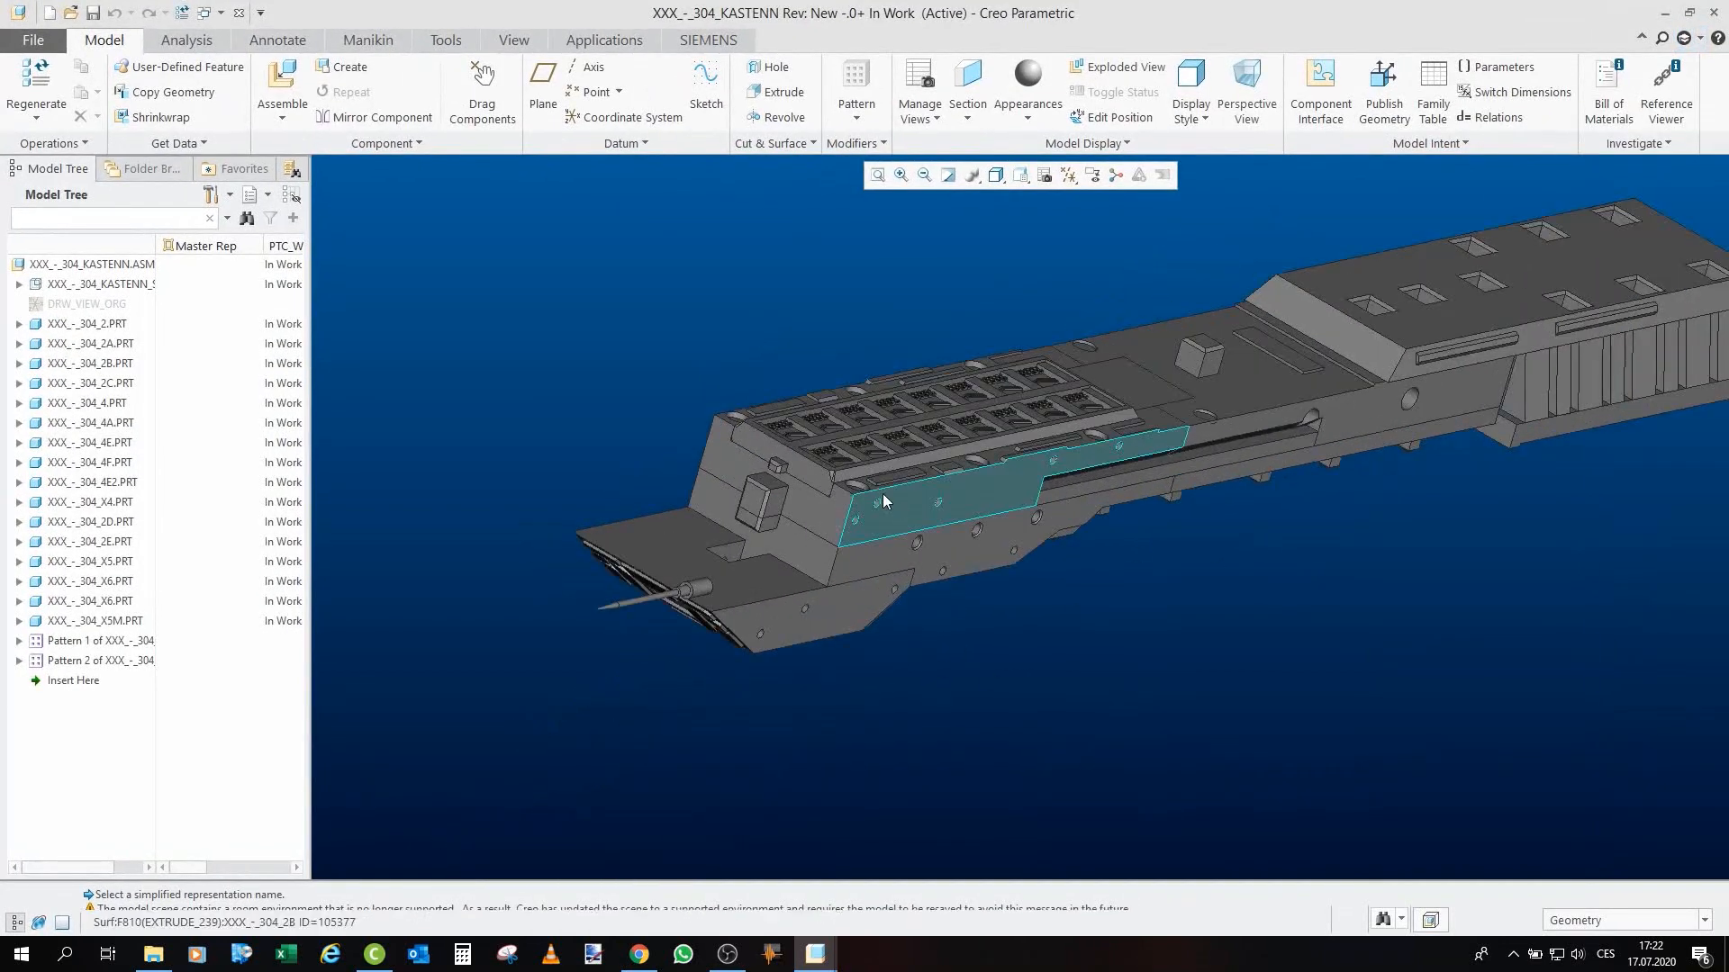
{"action": "middle_click_drag", "start_coordinate": [881, 498], "coordinate": [932, 664]}
{"action": "scroll", "coordinate": [847, 490], "scroll_direction": "up", "scroll_amount": 3}
{"action": "scroll", "coordinate": [852, 544], "scroll_direction": "down", "scroll_amount": 5}
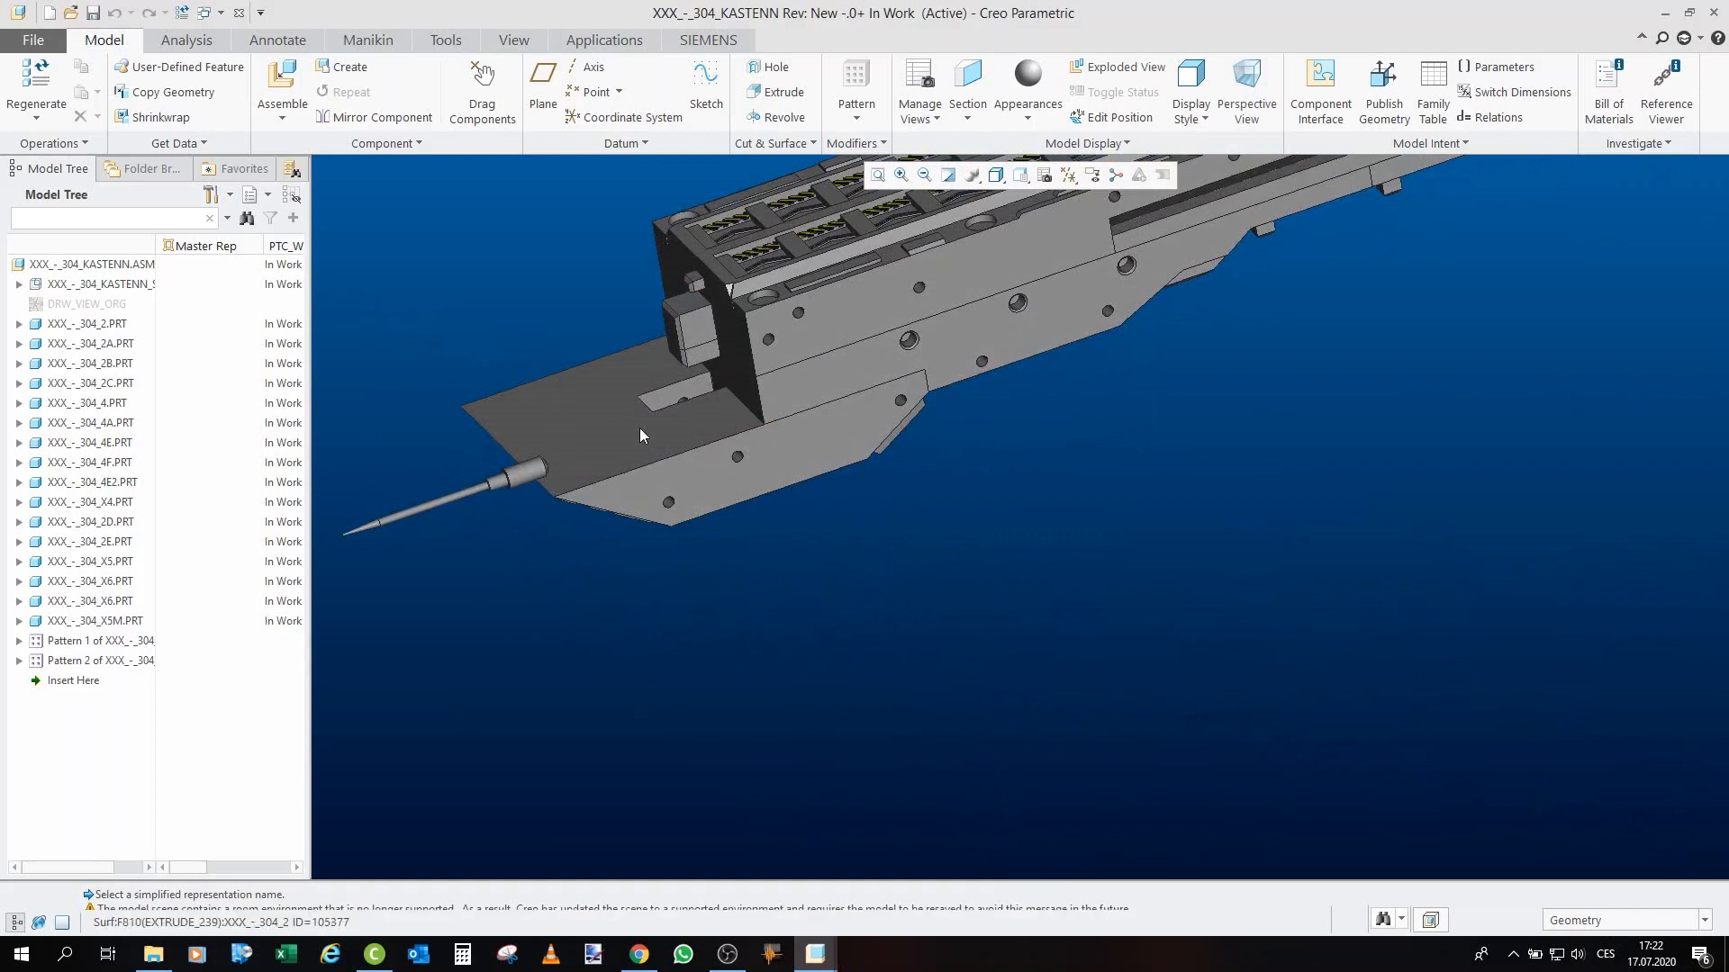
{"action": "left_click", "coordinate": [563, 364]}
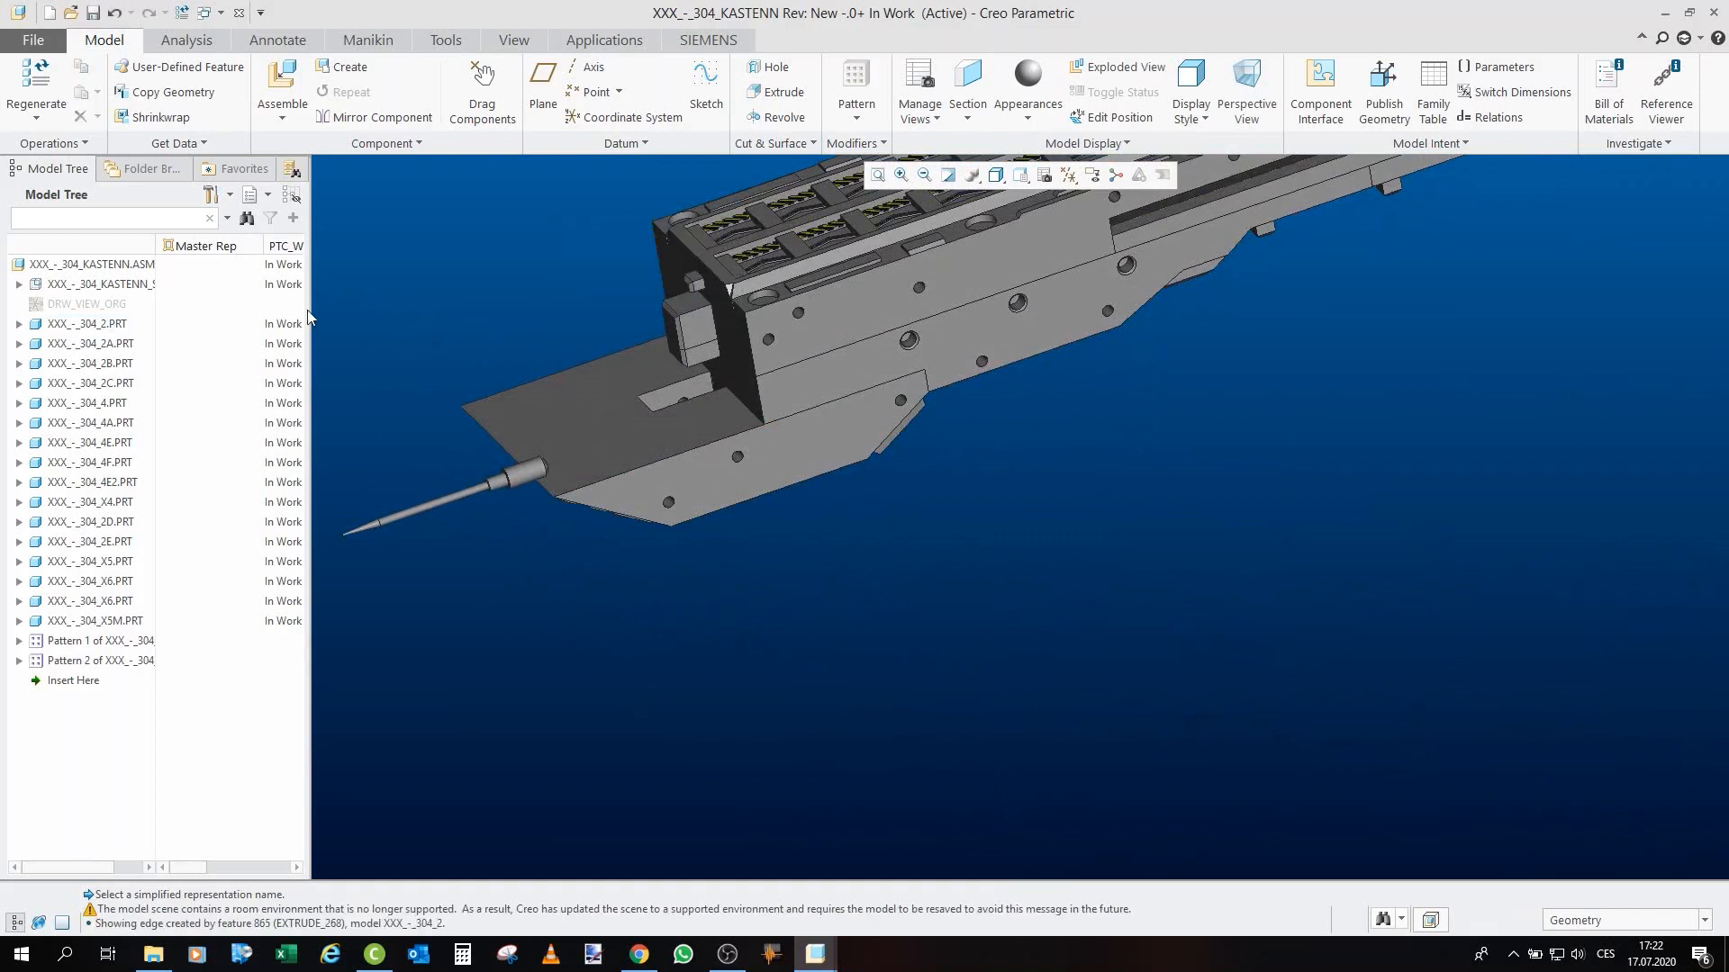
{"action": "left_click", "coordinate": [89, 324]}
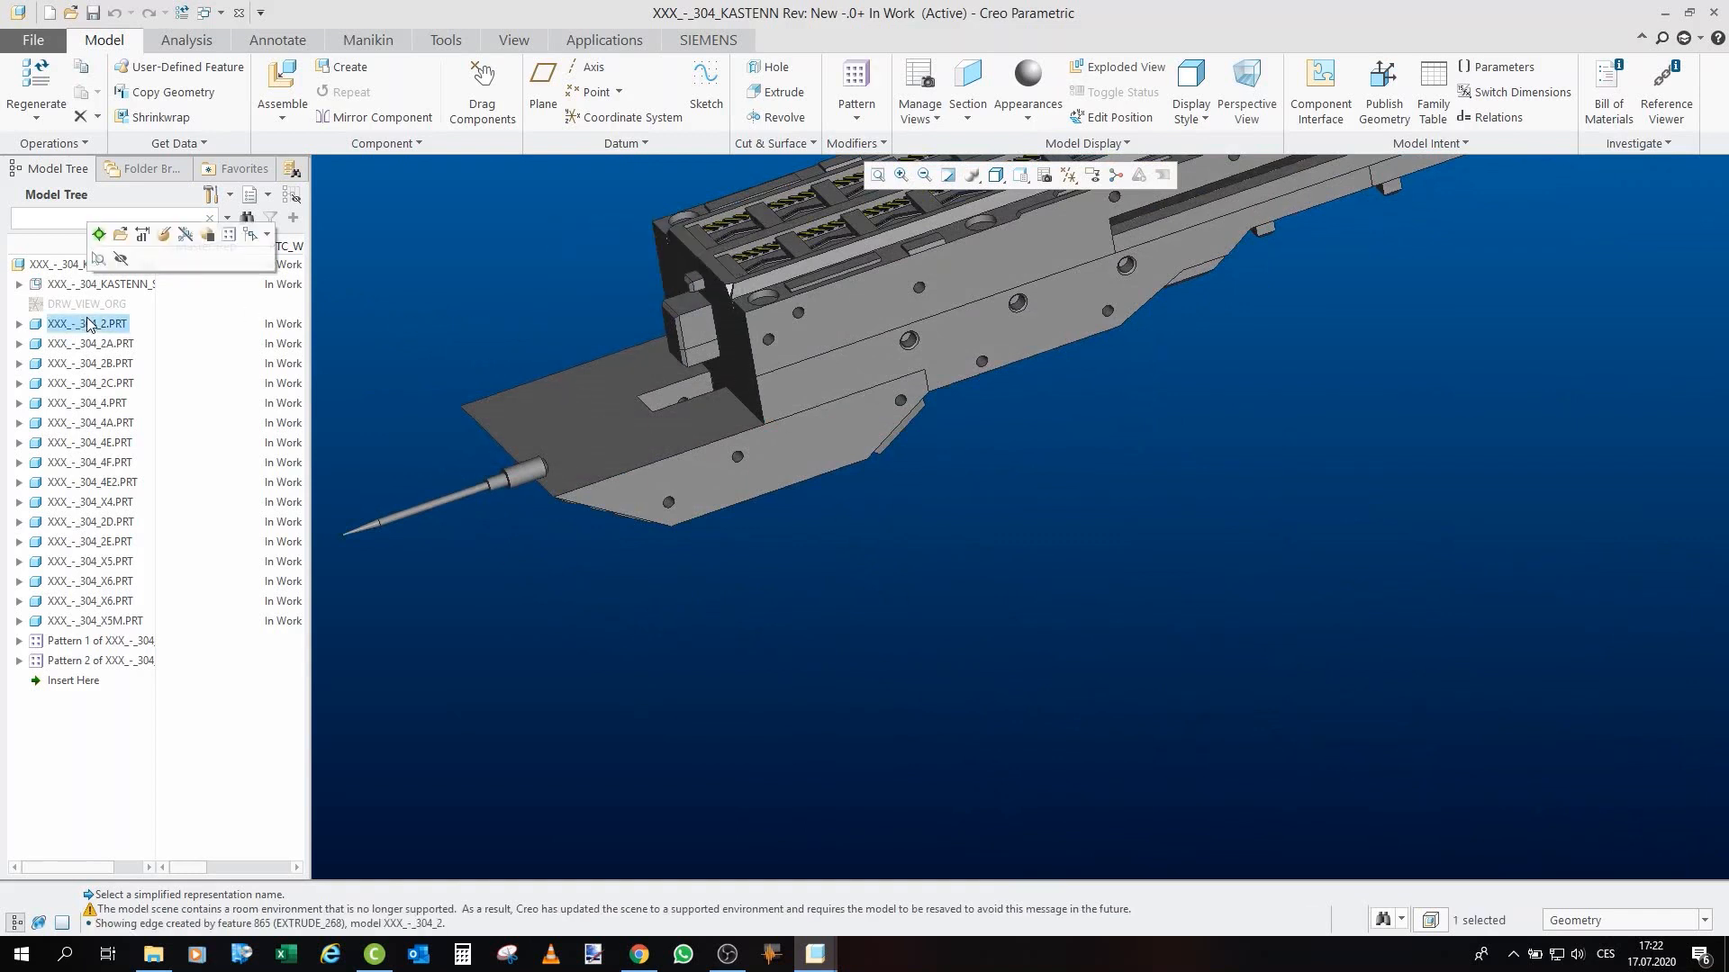
{"action": "scroll", "coordinate": [731, 666], "scroll_direction": "up", "scroll_amount": 3}
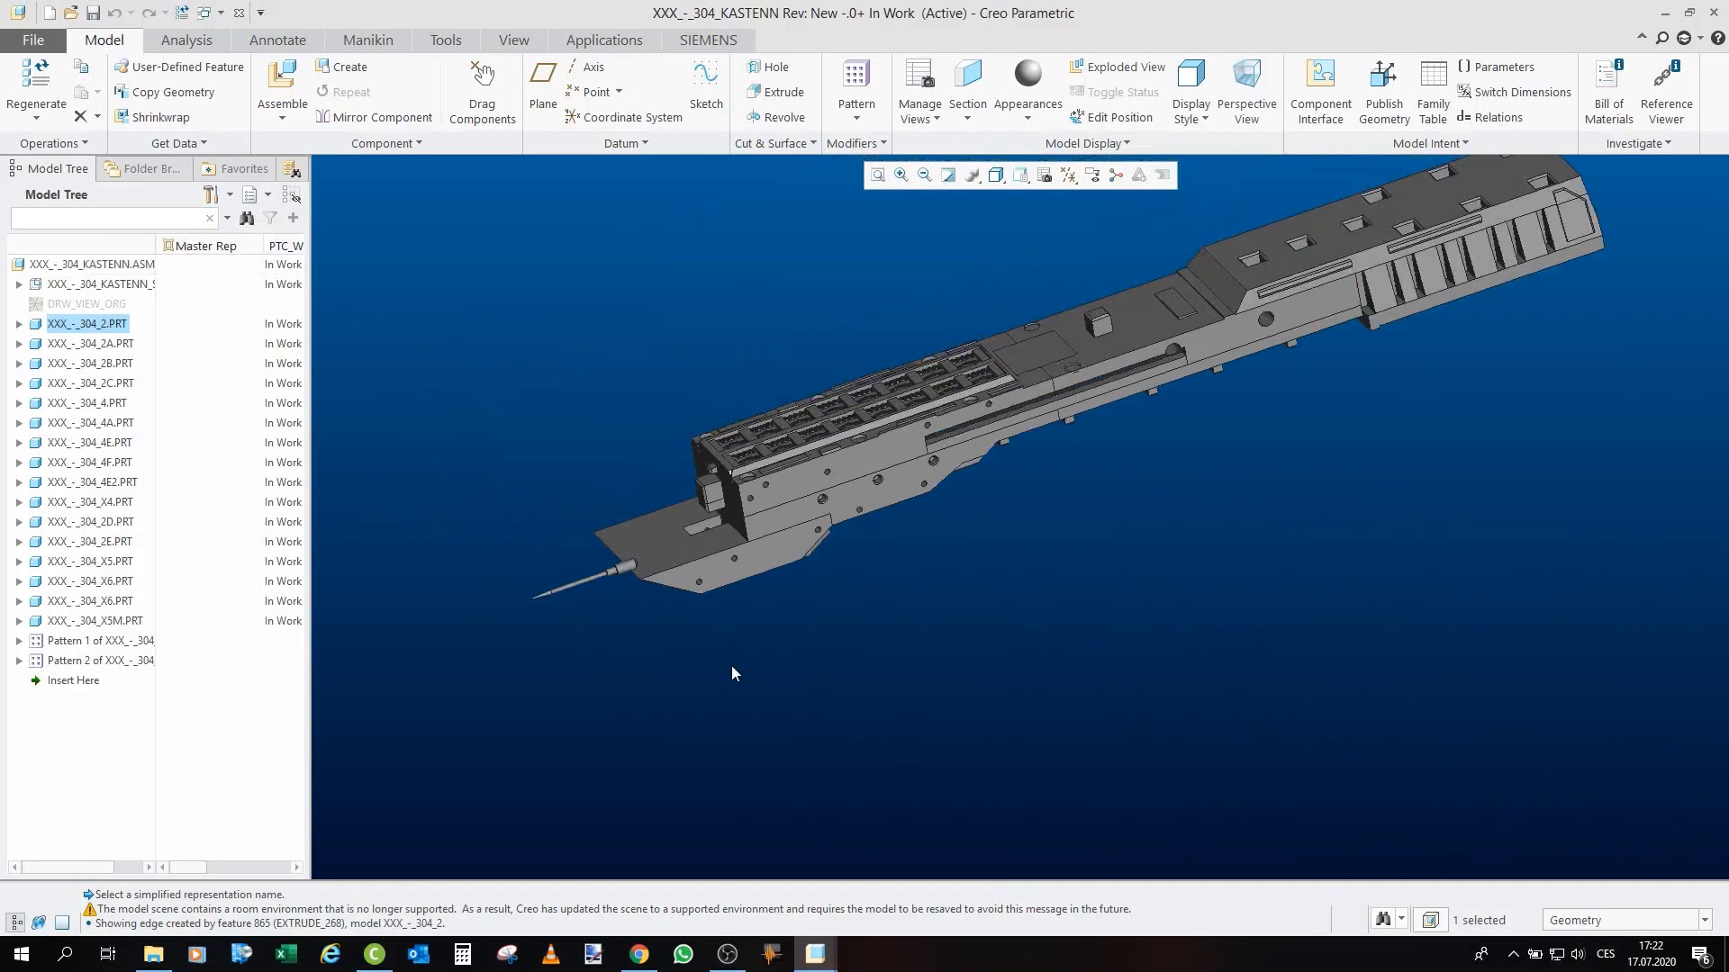
{"action": "left_click", "coordinate": [732, 666]}
Switch the KASTENN subassembly to the Wireframe display style and examine its internal structure from the side and front.
{"action": "mouse_move", "coordinate": [777, 471]}
{"action": "middle_mouse_down"}
{"action": "mouse_move", "coordinate": [770, 527]}
{"action": "mouse_move", "coordinate": [806, 475]}
{"action": "middle_mouse_up"}
{"action": "scroll", "coordinate": [806, 387], "scroll_direction": "down", "scroll_amount": 5}
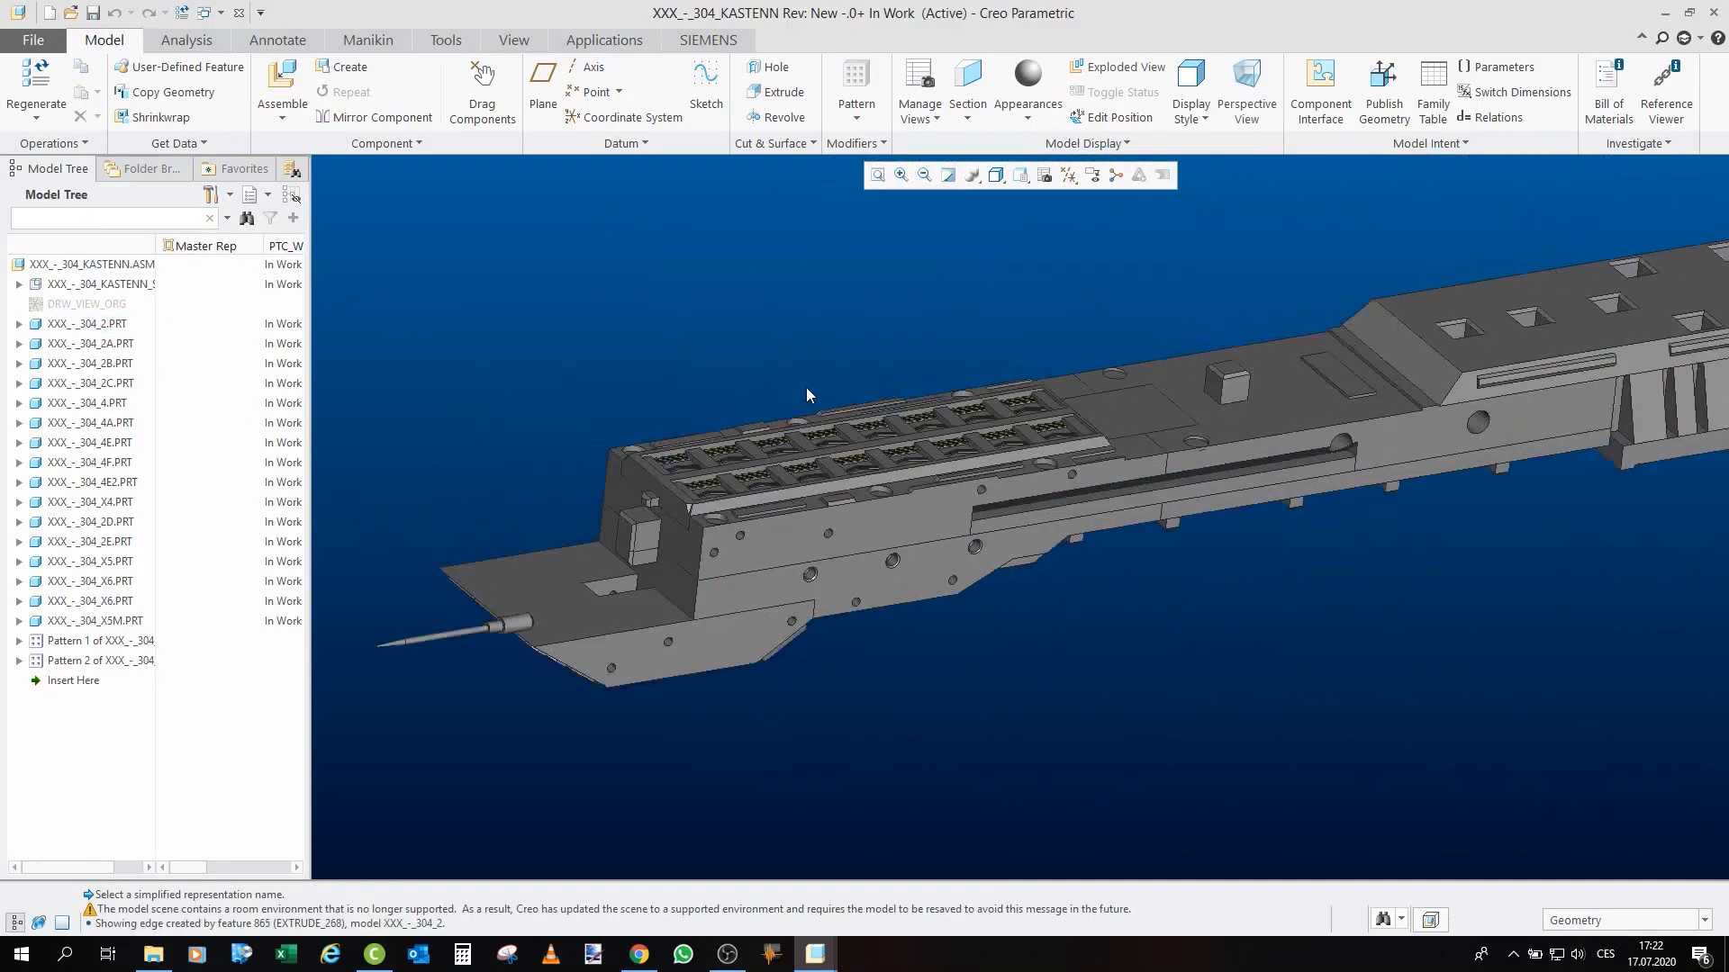
{"action": "scroll", "coordinate": [835, 385], "scroll_direction": "up", "scroll_amount": 3}
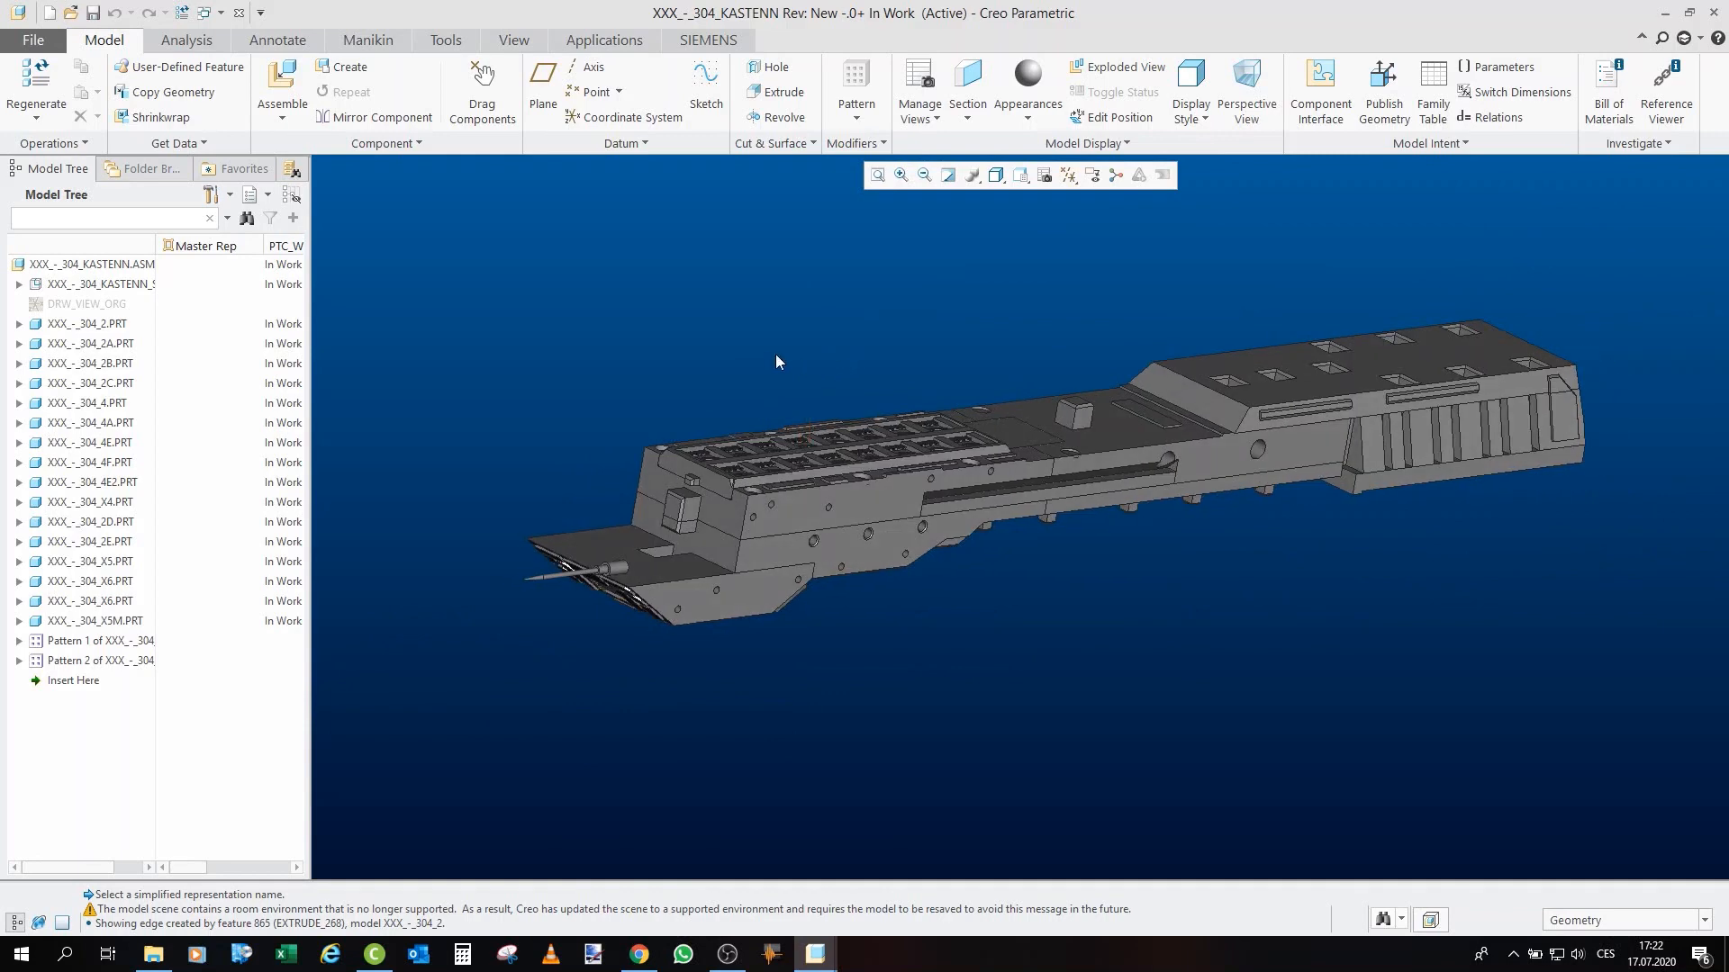
{"action": "scroll", "coordinate": [721, 351], "scroll_direction": "down", "scroll_amount": 3}
{"action": "scroll", "coordinate": [726, 404], "scroll_direction": "down", "scroll_amount": 1}
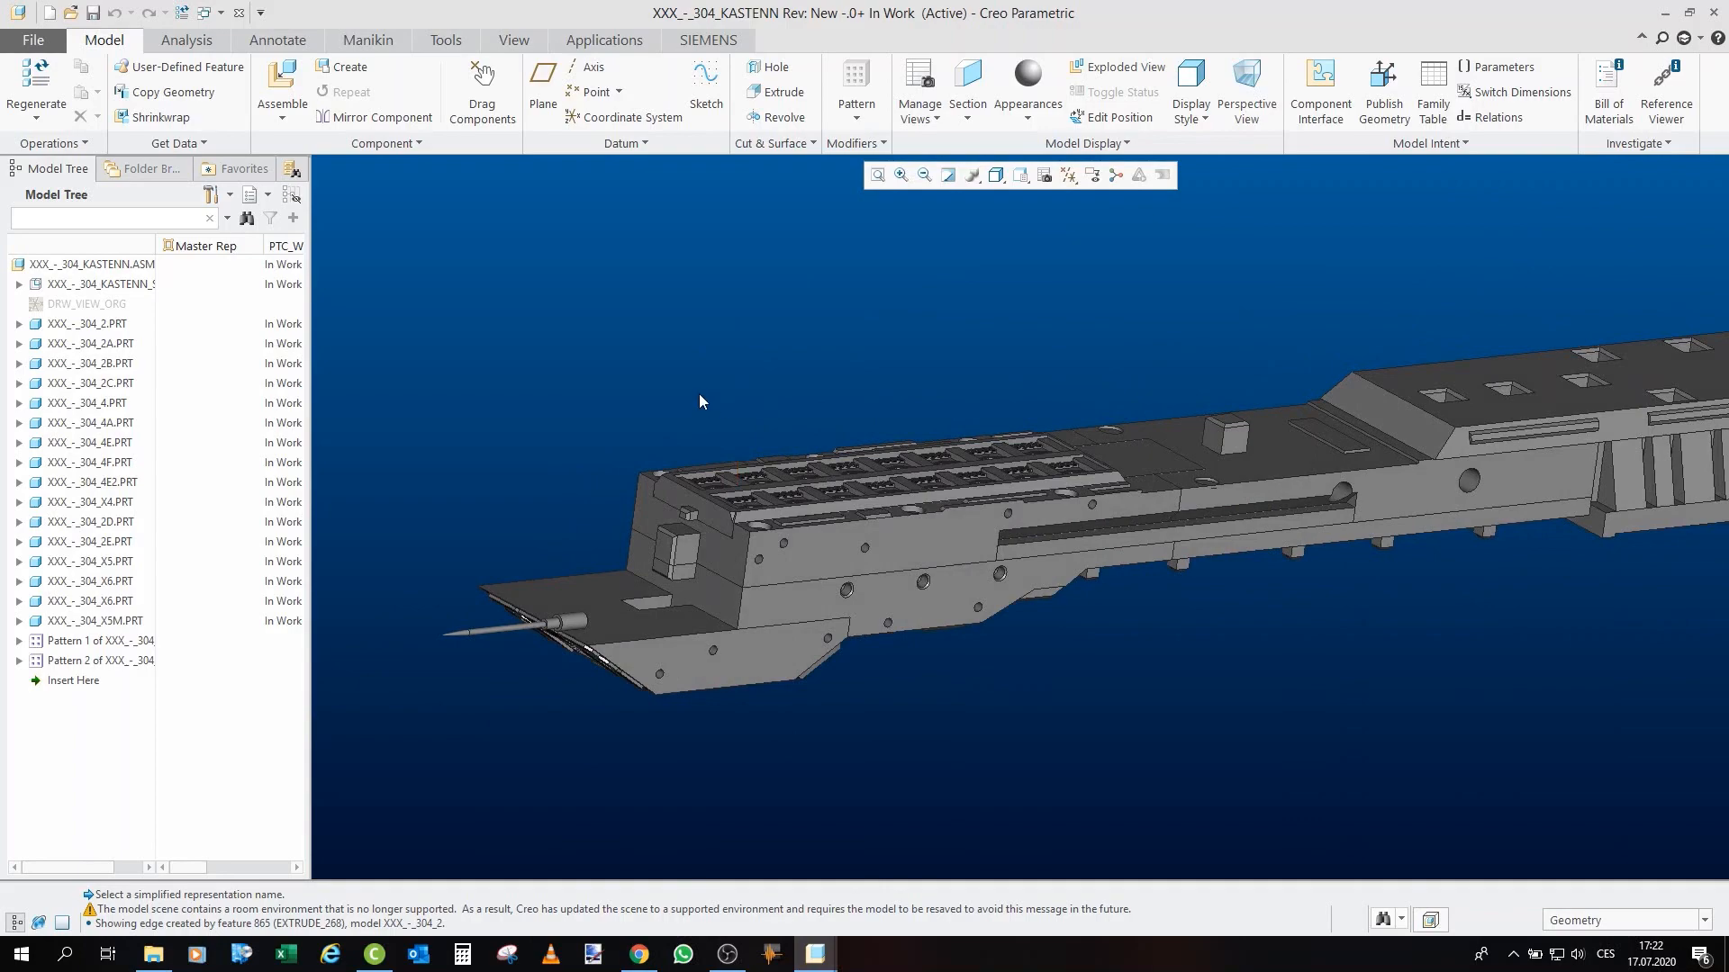
{"action": "left_click", "coordinate": [996, 175]}
{"action": "left_click", "coordinate": [1014, 295]}
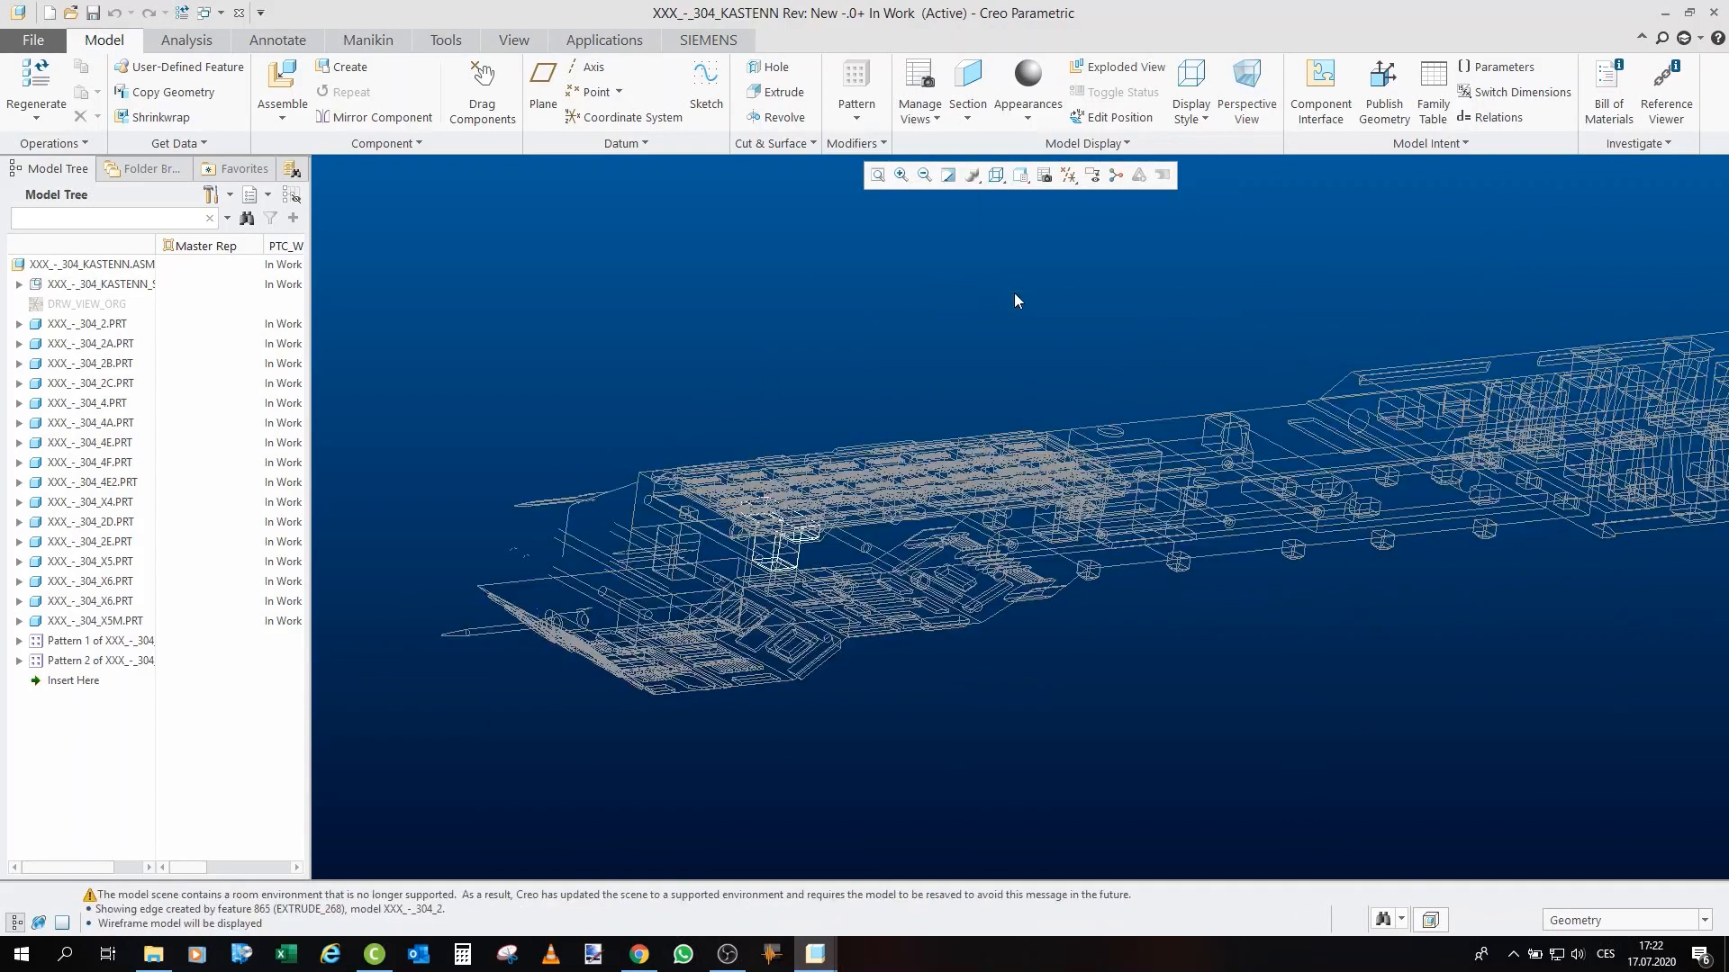
{"action": "middle_click_drag", "start_coordinate": [1014, 294], "coordinate": [1113, 495]}
{"action": "middle_click_drag", "start_coordinate": [787, 490], "coordinate": [827, 499]}
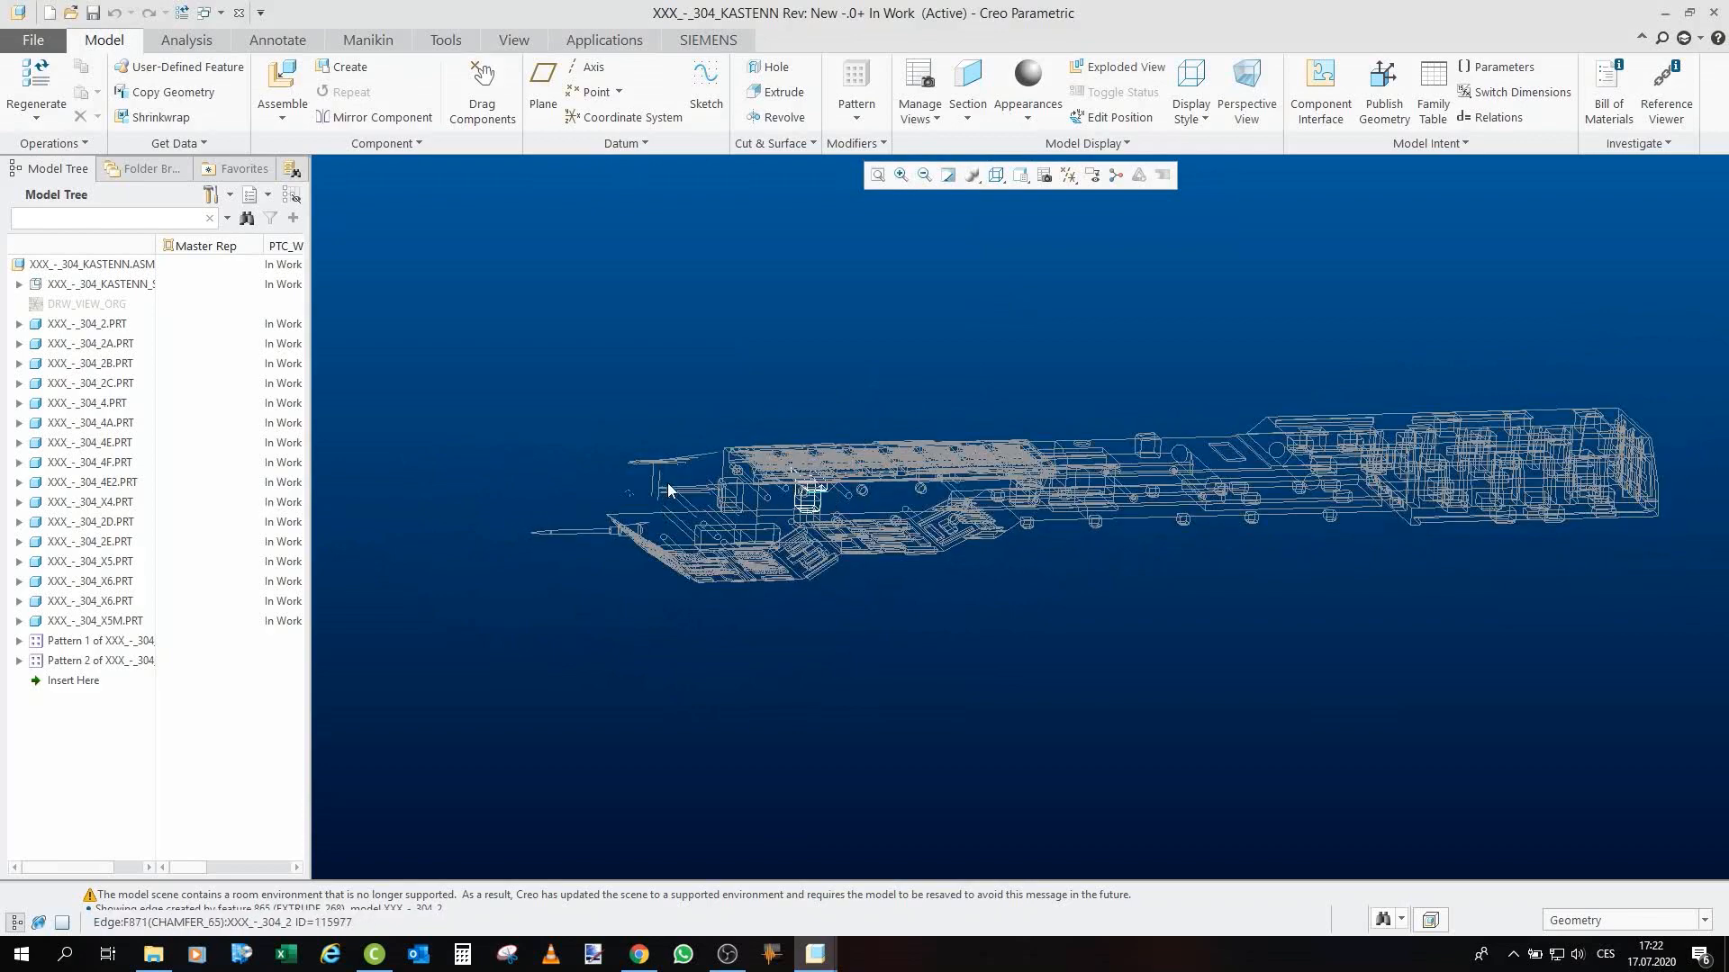
{"action": "scroll", "coordinate": [671, 487], "scroll_direction": "down", "scroll_amount": 2}
{"action": "mouse_move", "coordinate": [619, 448]}
{"action": "middle_mouse_down"}
{"action": "mouse_move", "coordinate": [706, 490]}
{"action": "mouse_move", "coordinate": [685, 488]}
{"action": "mouse_move", "coordinate": [698, 533]}
{"action": "mouse_move", "coordinate": [664, 522]}
{"action": "mouse_move", "coordinate": [712, 526]}
{"action": "middle_mouse_up"}
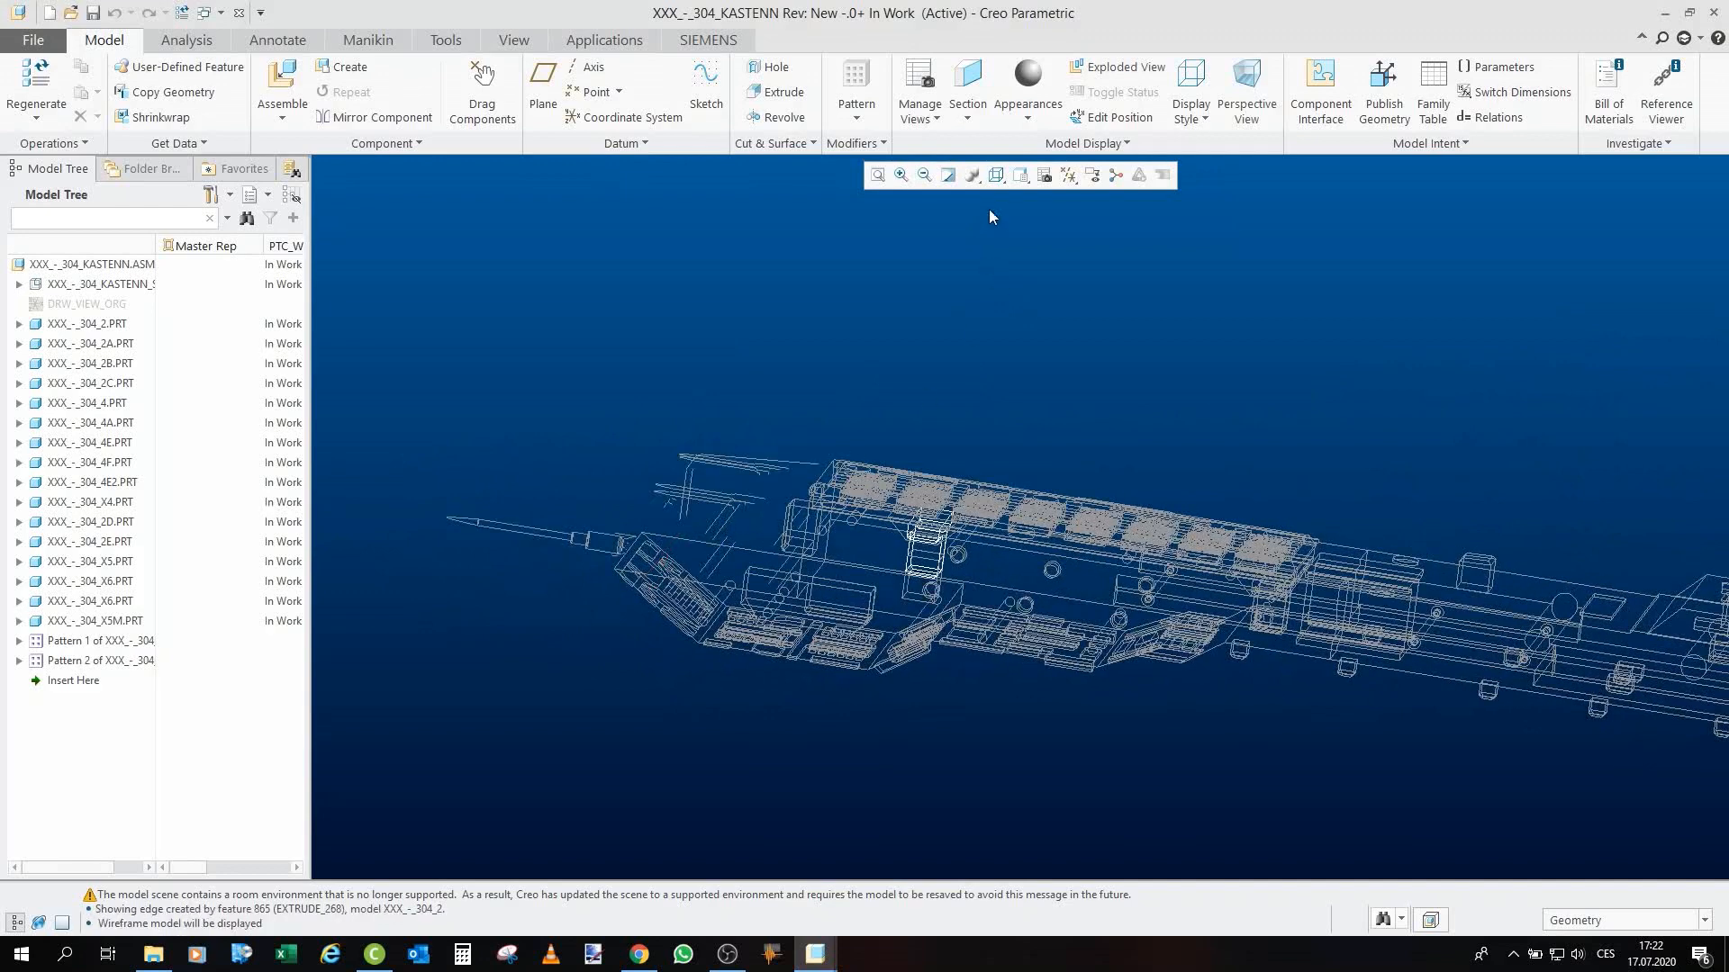
Set the display style back to Shading With Edges and view the front of the hull core.
{"action": "left_click", "coordinate": [1002, 179]}
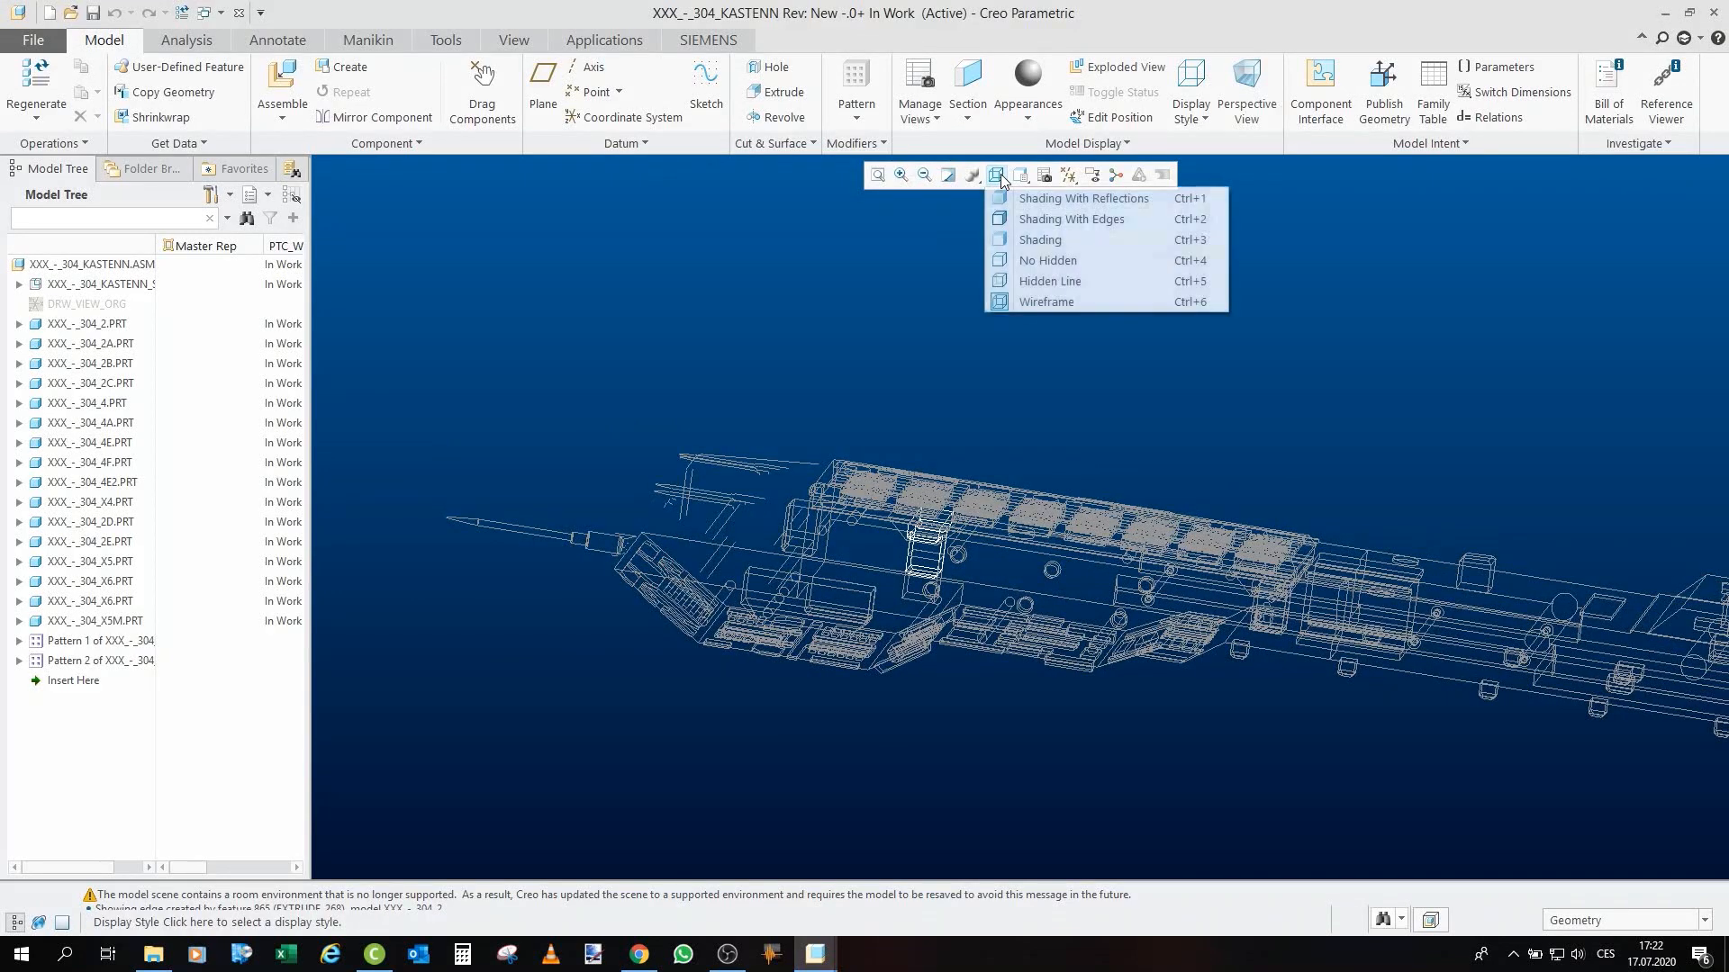
{"action": "left_click", "coordinate": [1067, 219]}
{"action": "middle_click_drag", "start_coordinate": [853, 463], "coordinate": [906, 478]}
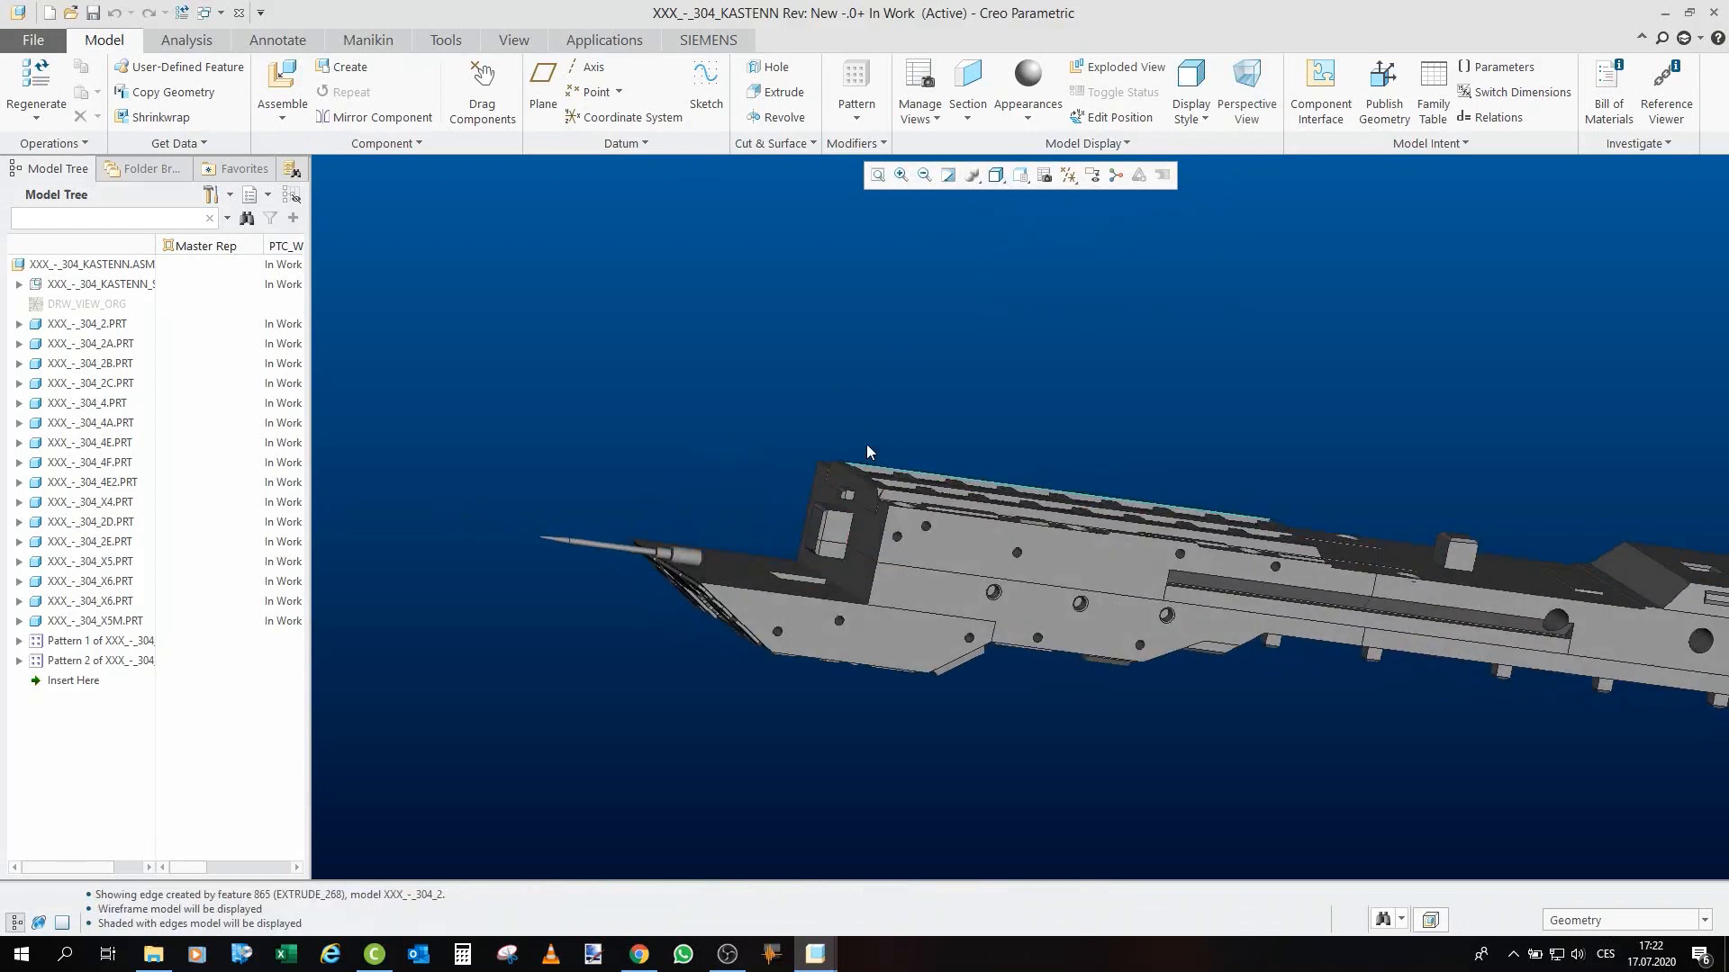
{"action": "mouse_move", "coordinate": [770, 556]}
{"action": "middle_mouse_down"}
{"action": "mouse_move", "coordinate": [780, 606]}
{"action": "mouse_move", "coordinate": [1203, 612]}
{"action": "middle_mouse_up"}
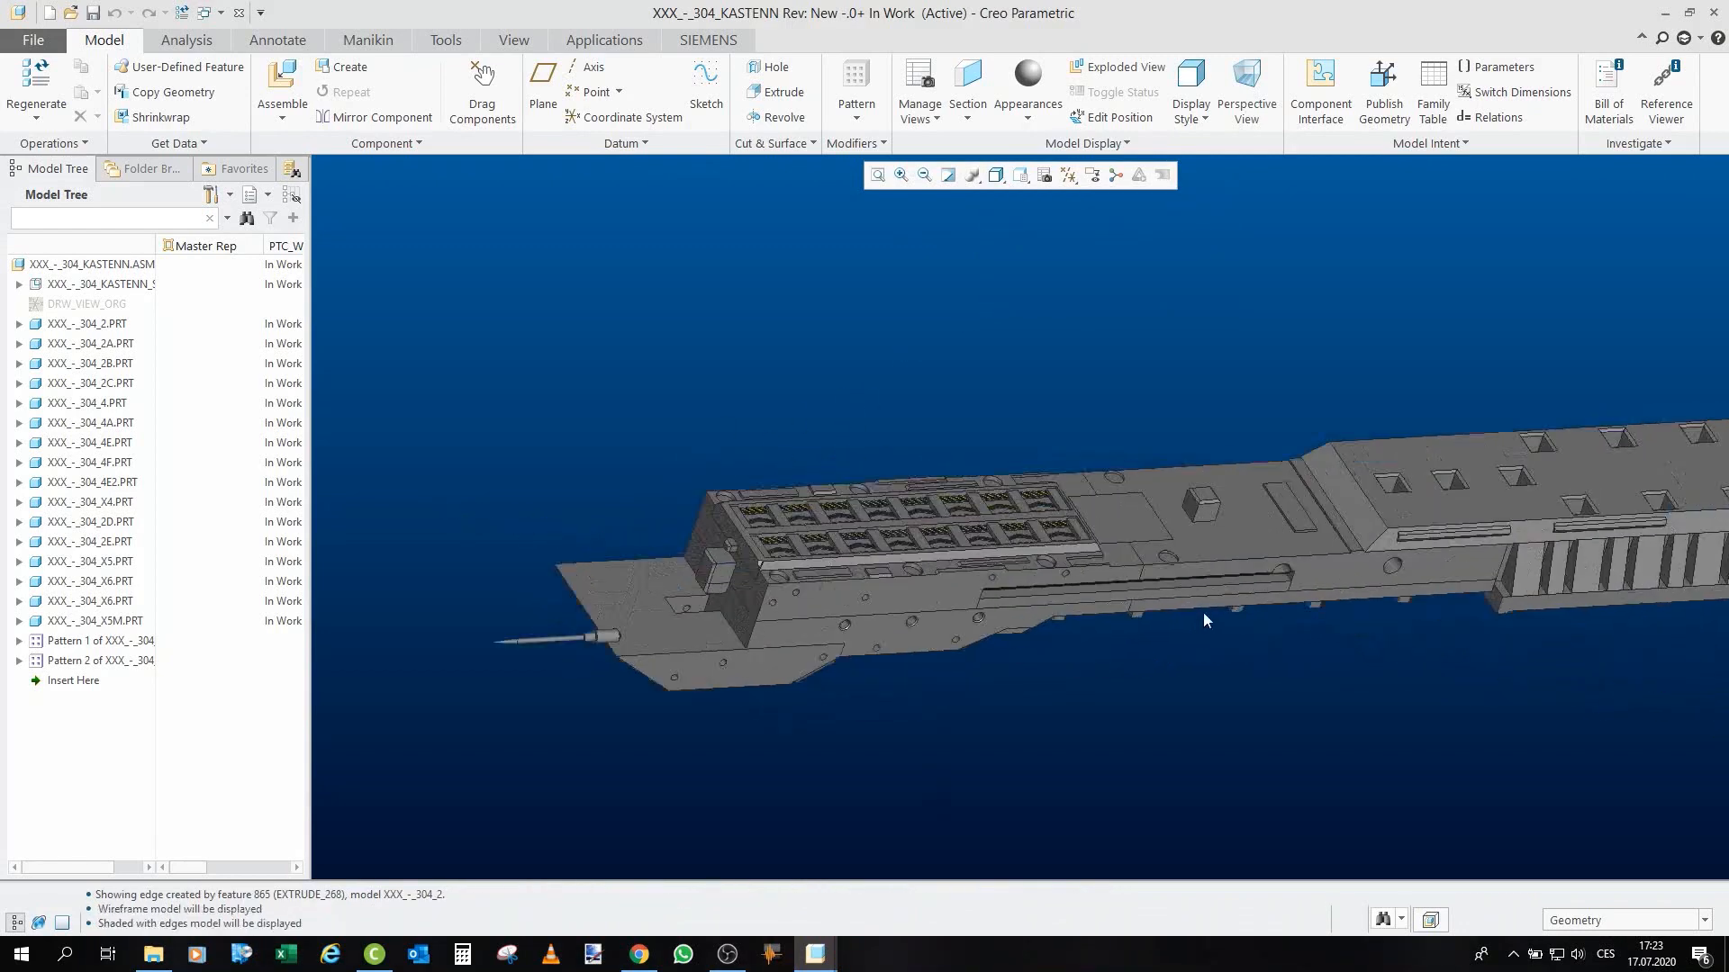
Examine the underside panels and side of the KASTENN subassembly along its full length.
{"action": "mouse_move", "coordinate": [1189, 551]}
{"action": "middle_mouse_down"}
{"action": "mouse_move", "coordinate": [1183, 529]}
{"action": "mouse_move", "coordinate": [1045, 473]}
{"action": "middle_mouse_up"}
{"action": "scroll", "coordinate": [1044, 473], "scroll_direction": "up", "scroll_amount": 4}
{"action": "scroll", "coordinate": [1208, 537], "scroll_direction": "down", "scroll_amount": 5}
{"action": "mouse_move", "coordinate": [1208, 535]}
{"action": "middle_mouse_down"}
{"action": "mouse_move", "coordinate": [1167, 531]}
{"action": "mouse_move", "coordinate": [1159, 468]}
{"action": "middle_mouse_up"}
{"action": "scroll", "coordinate": [1158, 468], "scroll_direction": "up", "scroll_amount": 4}
{"action": "scroll", "coordinate": [1007, 458], "scroll_direction": "down", "scroll_amount": 3}
{"action": "middle_click_drag", "start_coordinate": [1008, 457], "coordinate": [966, 399]}
{"action": "scroll", "coordinate": [1200, 473], "scroll_direction": "up", "scroll_amount": 3}
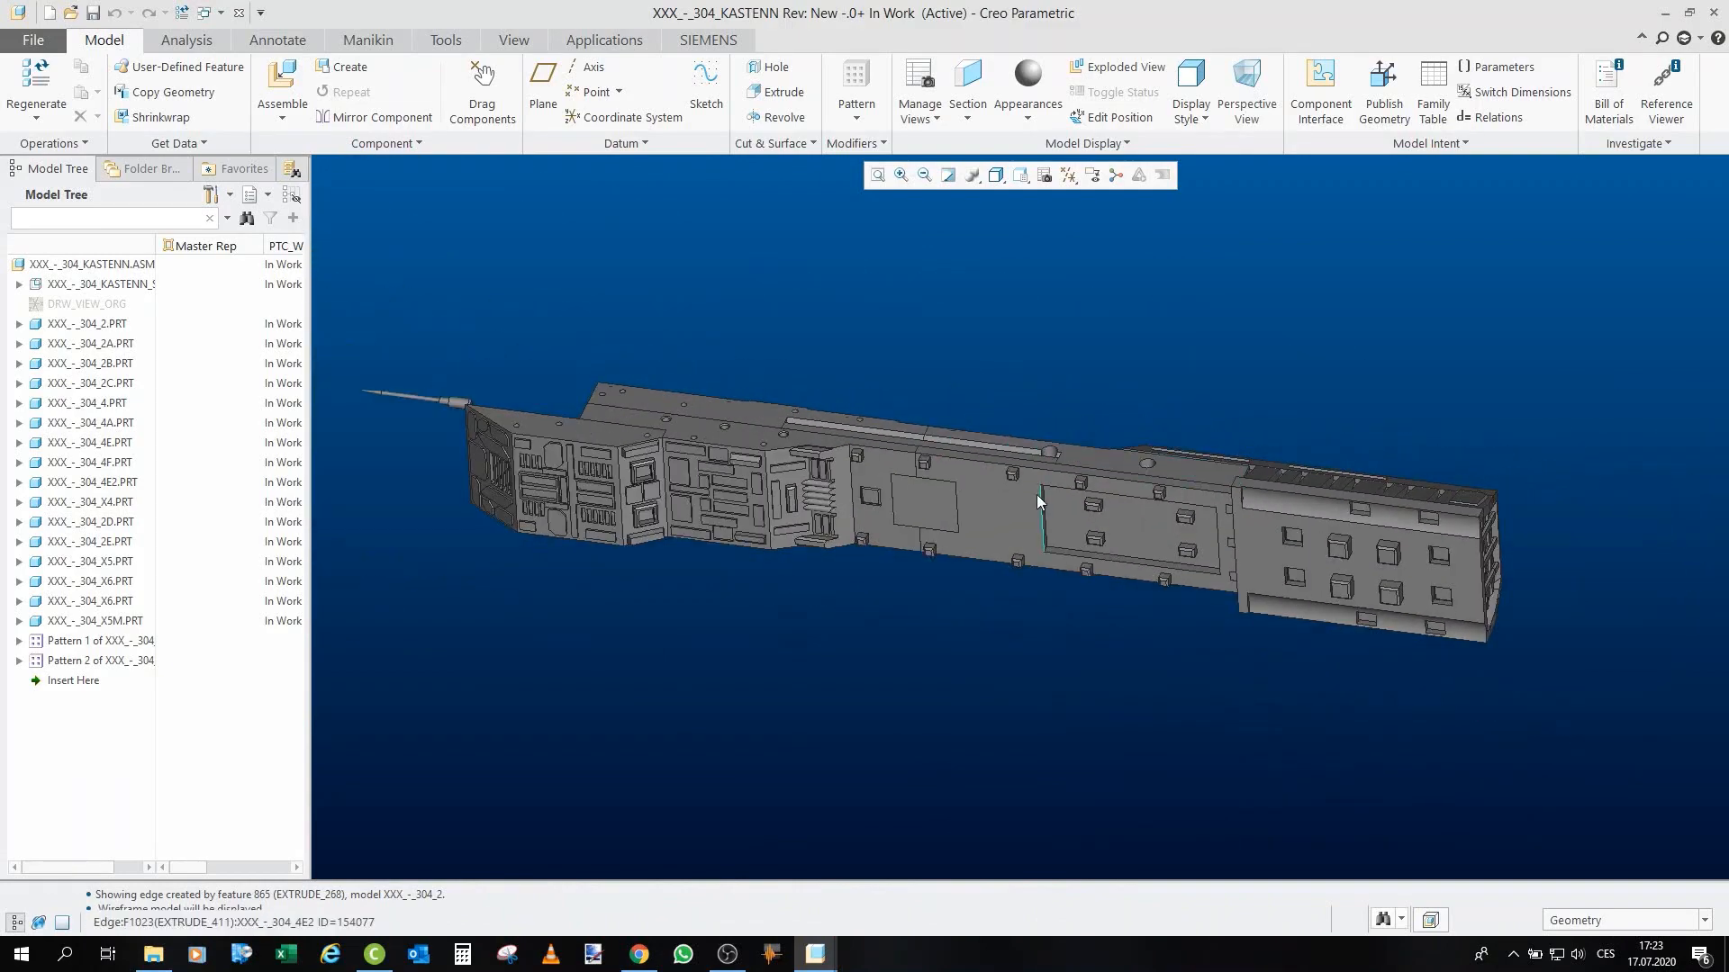
{"action": "mouse_move", "coordinate": [1036, 494]}
{"action": "middle_mouse_down"}
{"action": "mouse_move", "coordinate": [966, 470]}
{"action": "mouse_move", "coordinate": [780, 504]}
{"action": "mouse_move", "coordinate": [848, 491]}
{"action": "mouse_move", "coordinate": [832, 516]}
{"action": "middle_mouse_up"}
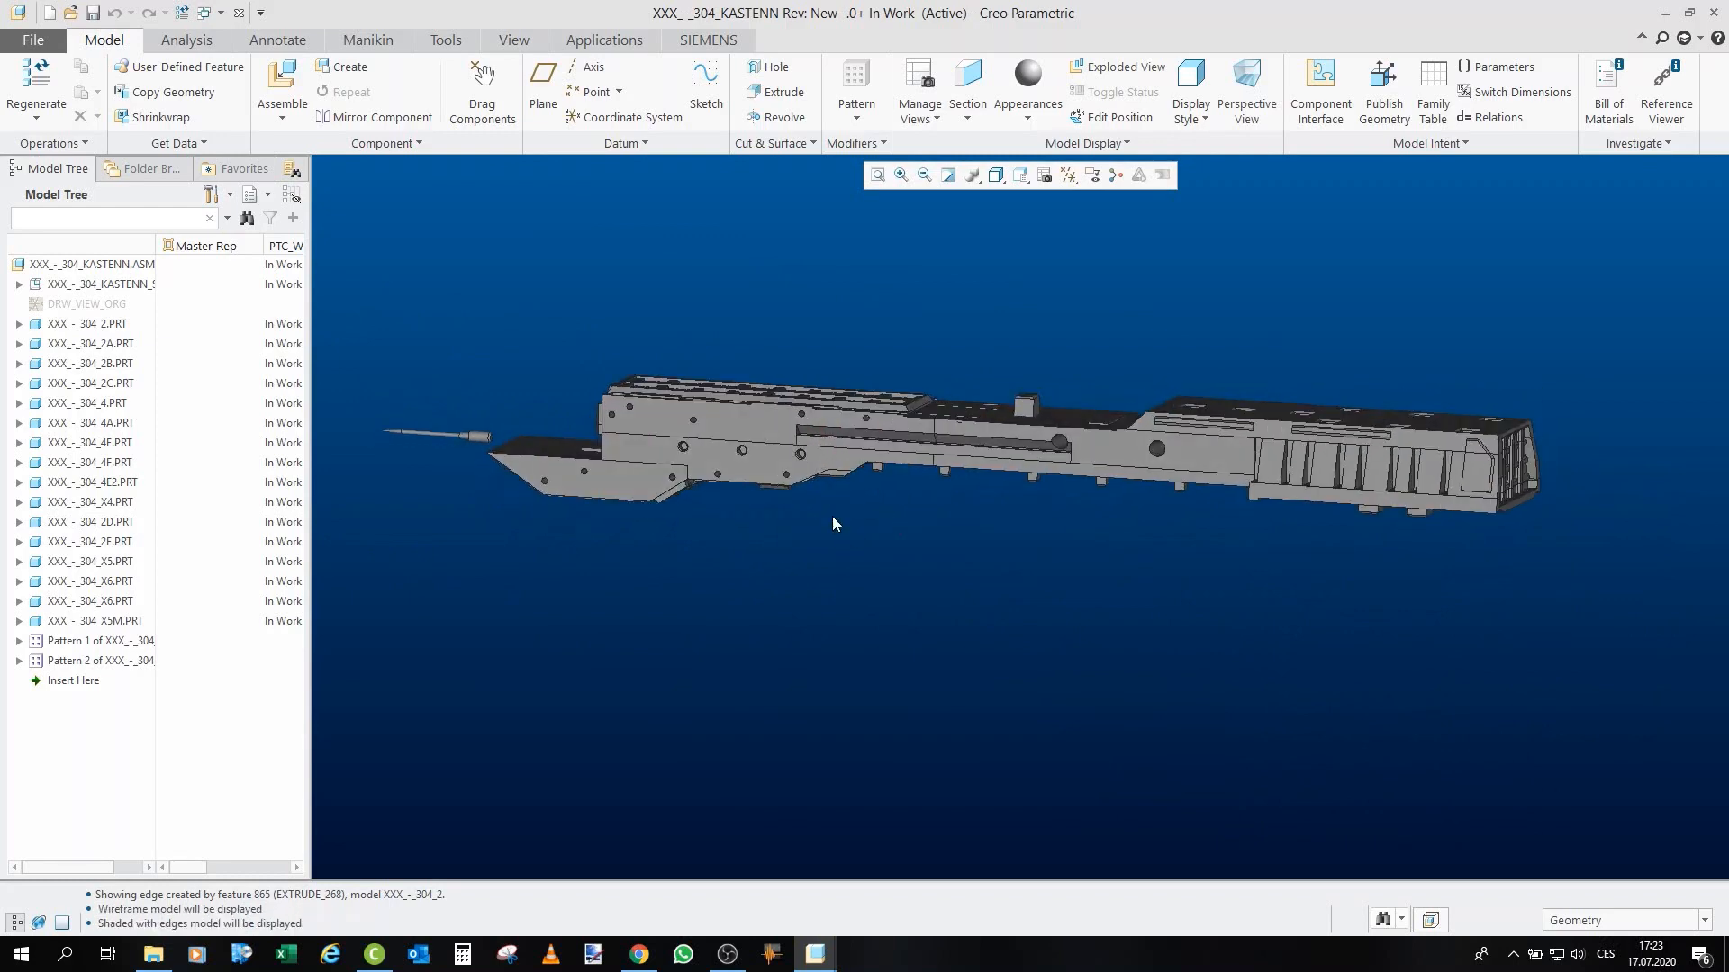
Examine the rear section of the KASTENN subassembly from above and below, including its ribbed sides and rectangular openings.
{"action": "middle_click_drag", "start_coordinate": [1046, 373], "coordinate": [1012, 445]}
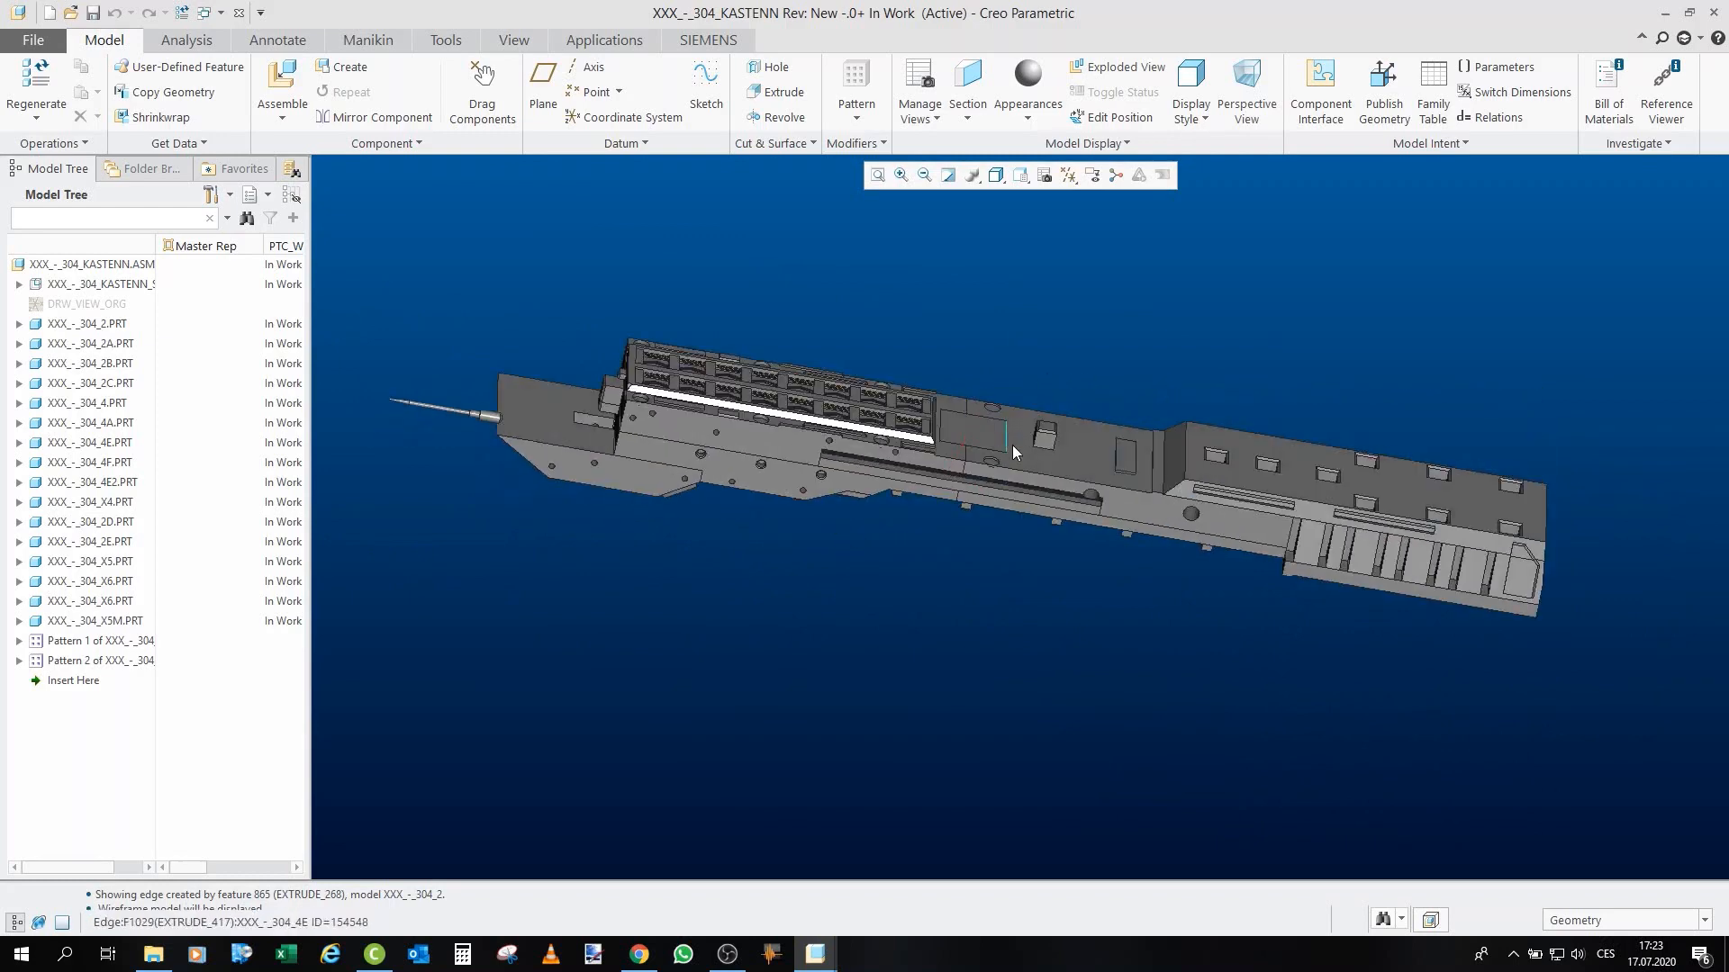
{"action": "middle_click_drag", "start_coordinate": [1478, 560], "coordinate": [1468, 544]}
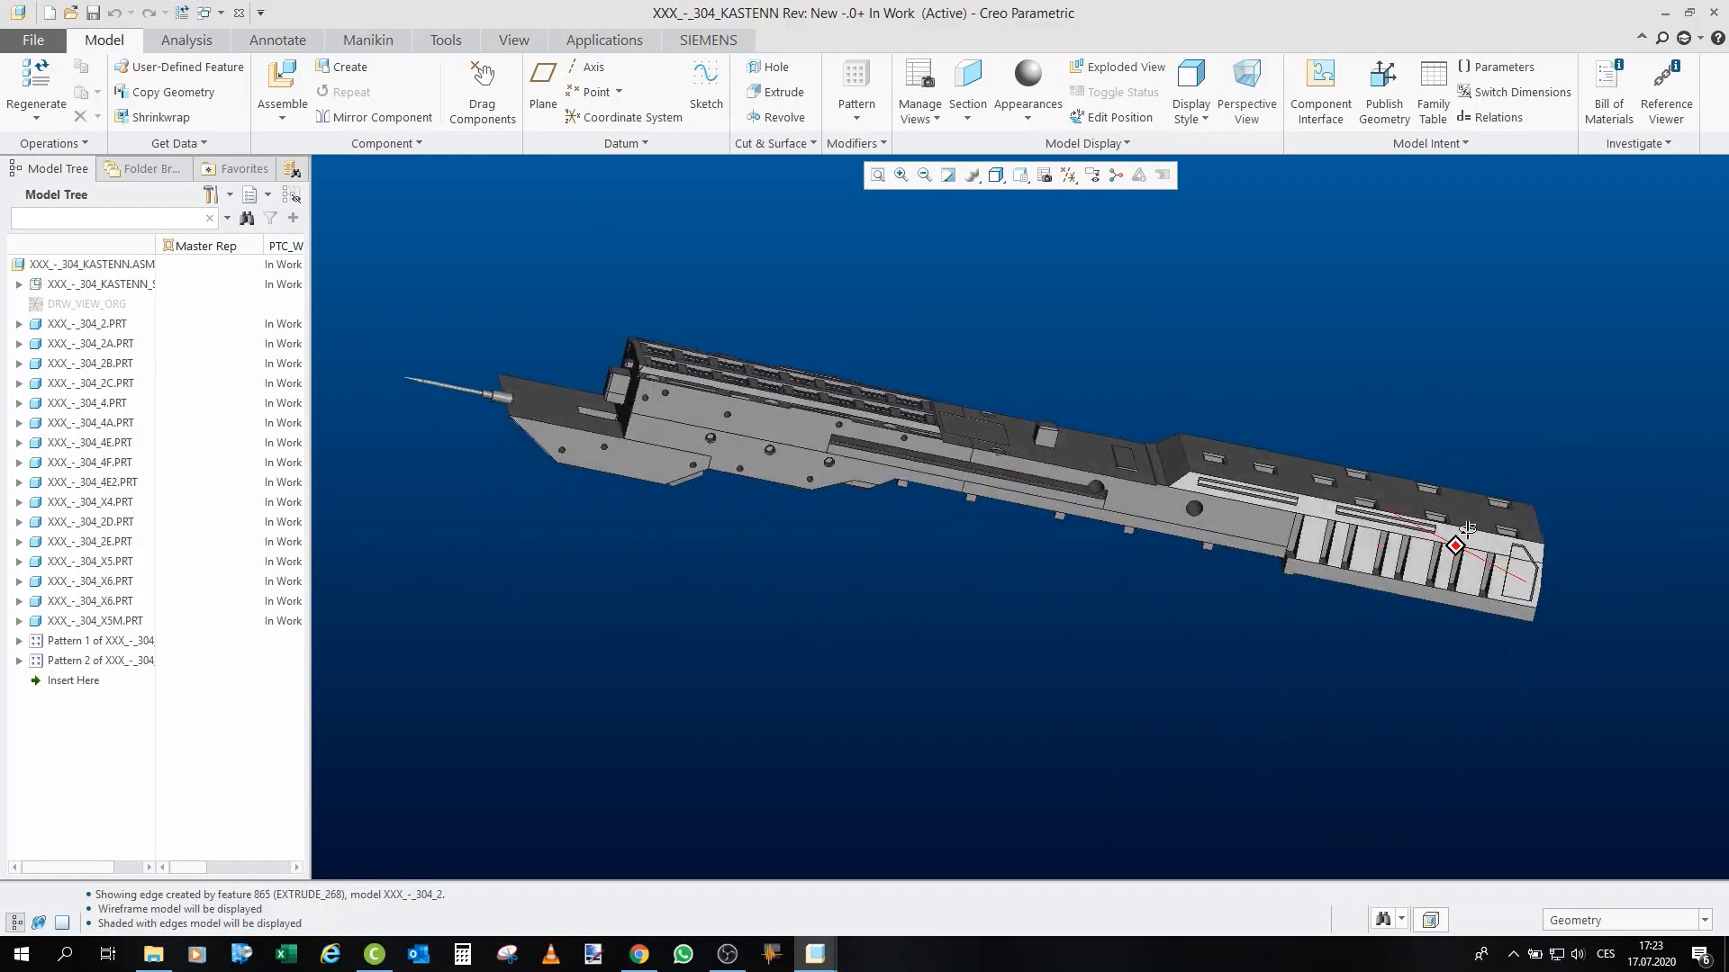
{"action": "scroll", "coordinate": [1450, 522], "scroll_direction": "up", "scroll_amount": 3}
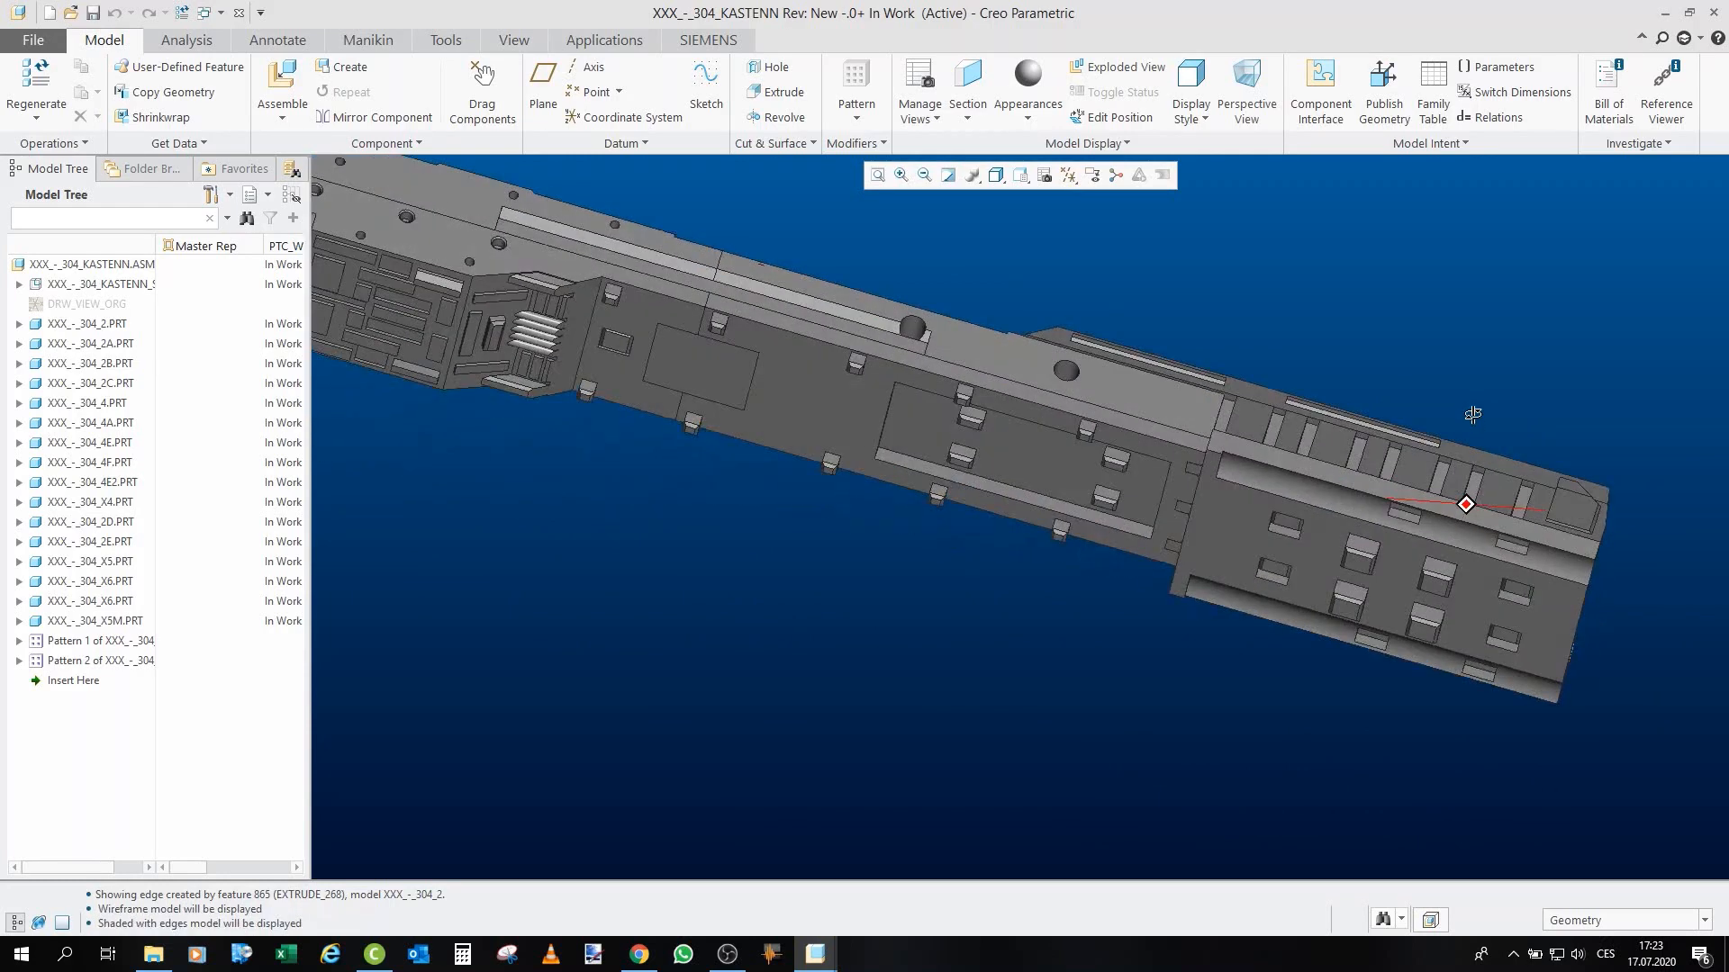
{"action": "scroll", "coordinate": [1612, 419], "scroll_direction": "down", "scroll_amount": 5}
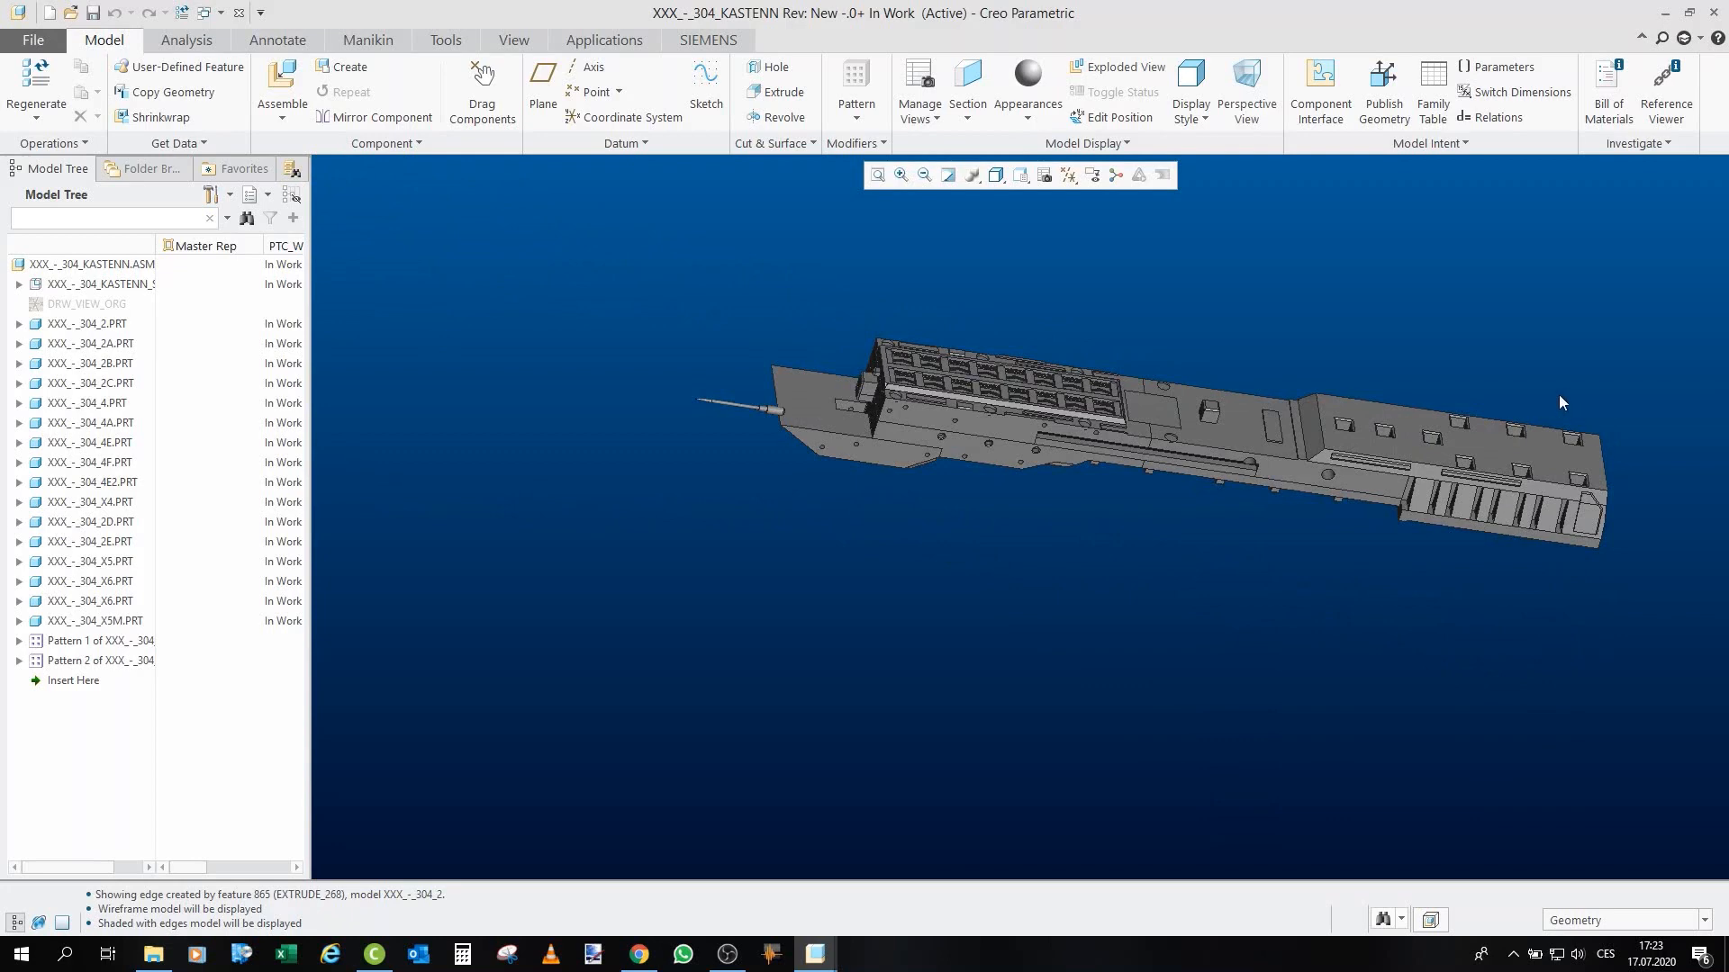
{"action": "scroll", "coordinate": [1477, 437], "scroll_direction": "up", "scroll_amount": 5}
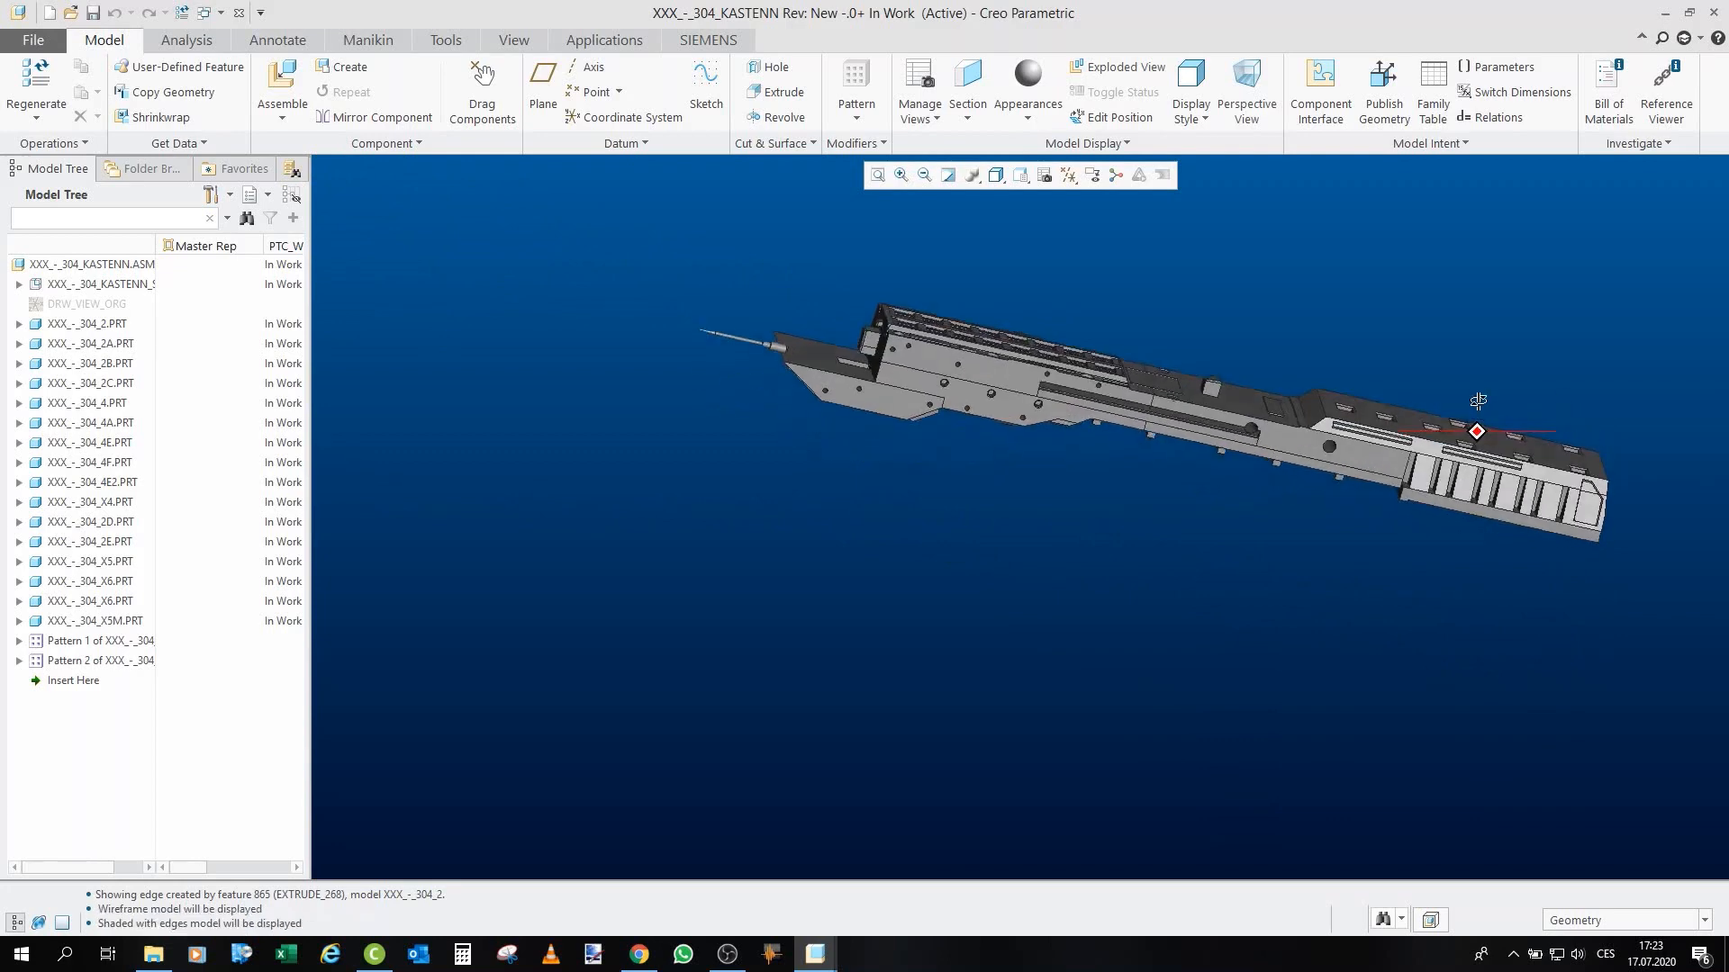
{"action": "middle_click_drag", "start_coordinate": [1421, 463], "coordinate": [1478, 429]}
{"action": "scroll", "coordinate": [1477, 429], "scroll_direction": "down", "scroll_amount": 4}
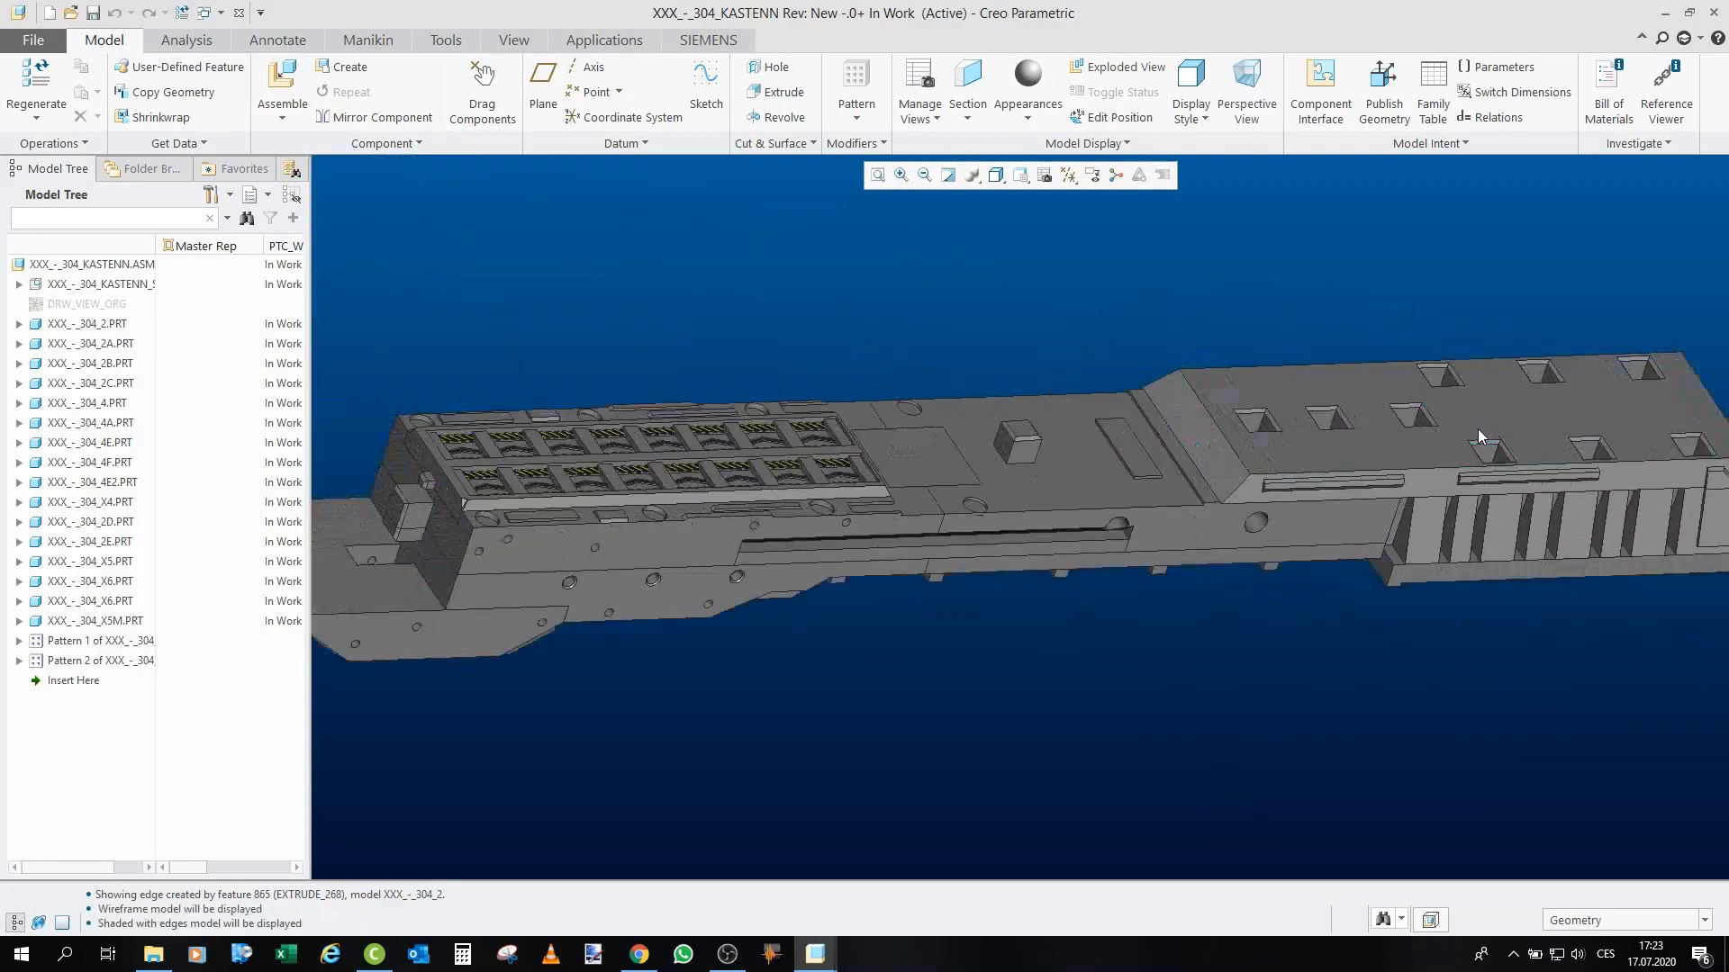
{"action": "scroll", "coordinate": [892, 491], "scroll_direction": "up", "scroll_amount": 4}
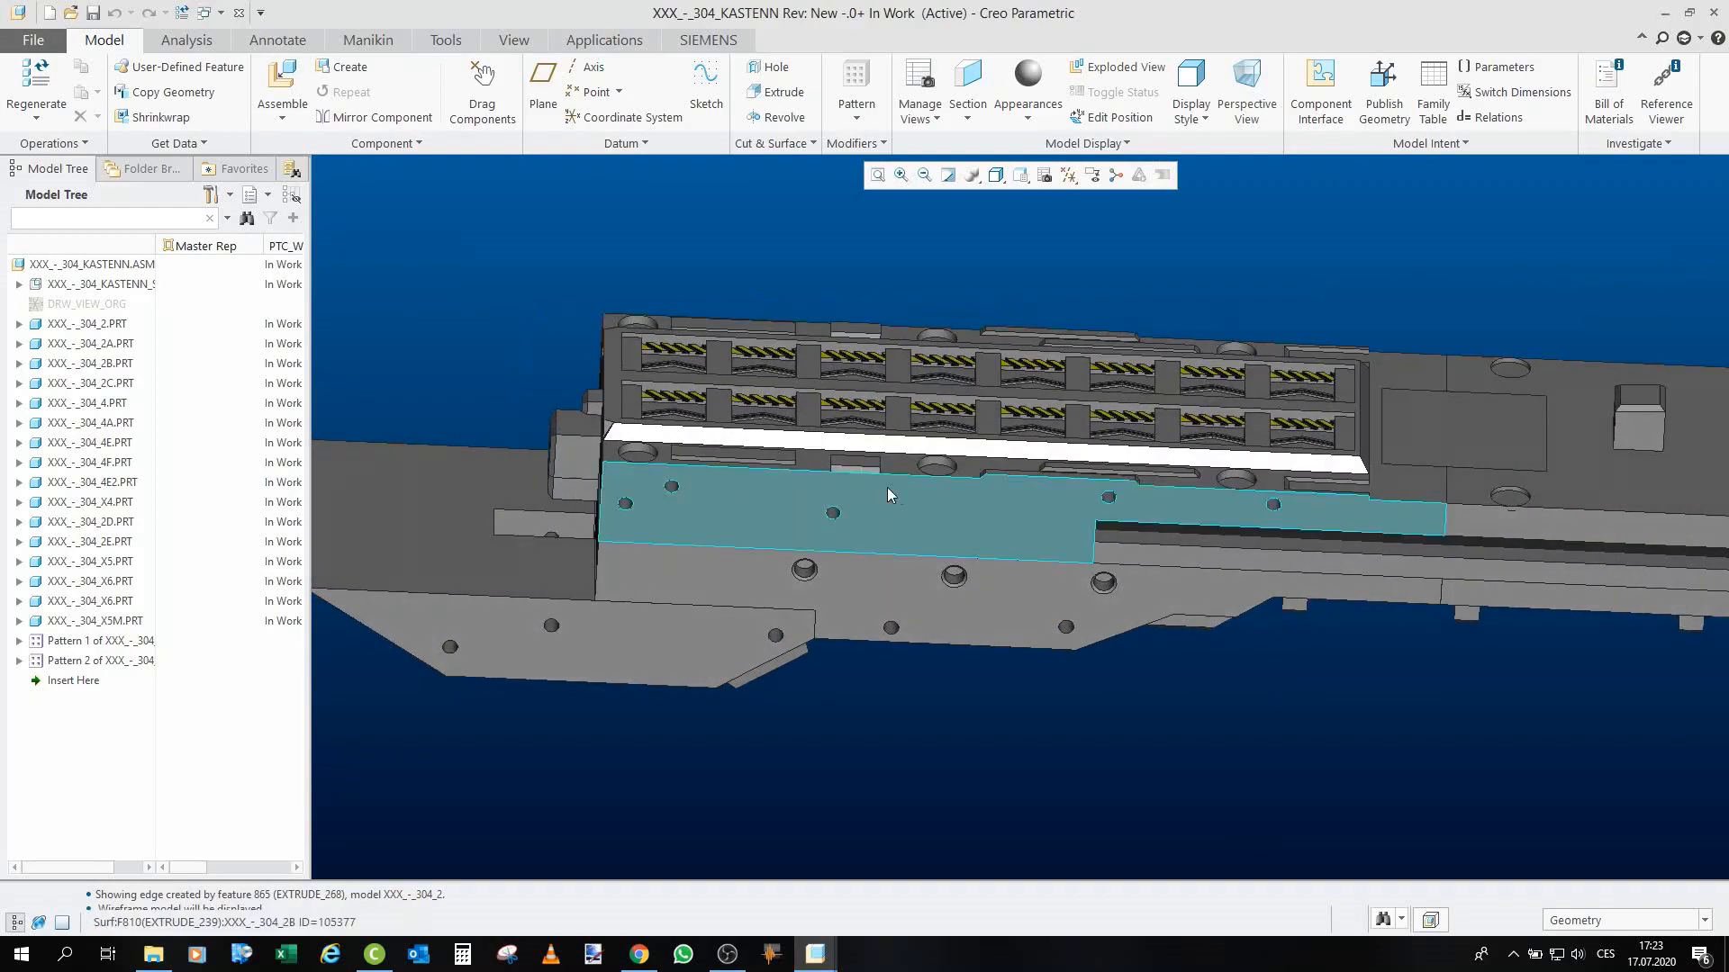
Inspect the striped hatch rows and the blocks at the nose plate of the KASTENN subassembly up close.
{"action": "mouse_move", "coordinate": [830, 486]}
{"action": "middle_mouse_down"}
{"action": "mouse_move", "coordinate": [832, 509]}
{"action": "mouse_move", "coordinate": [825, 466]}
{"action": "middle_mouse_up"}
{"action": "scroll", "coordinate": [850, 429], "scroll_direction": "down", "scroll_amount": 2}
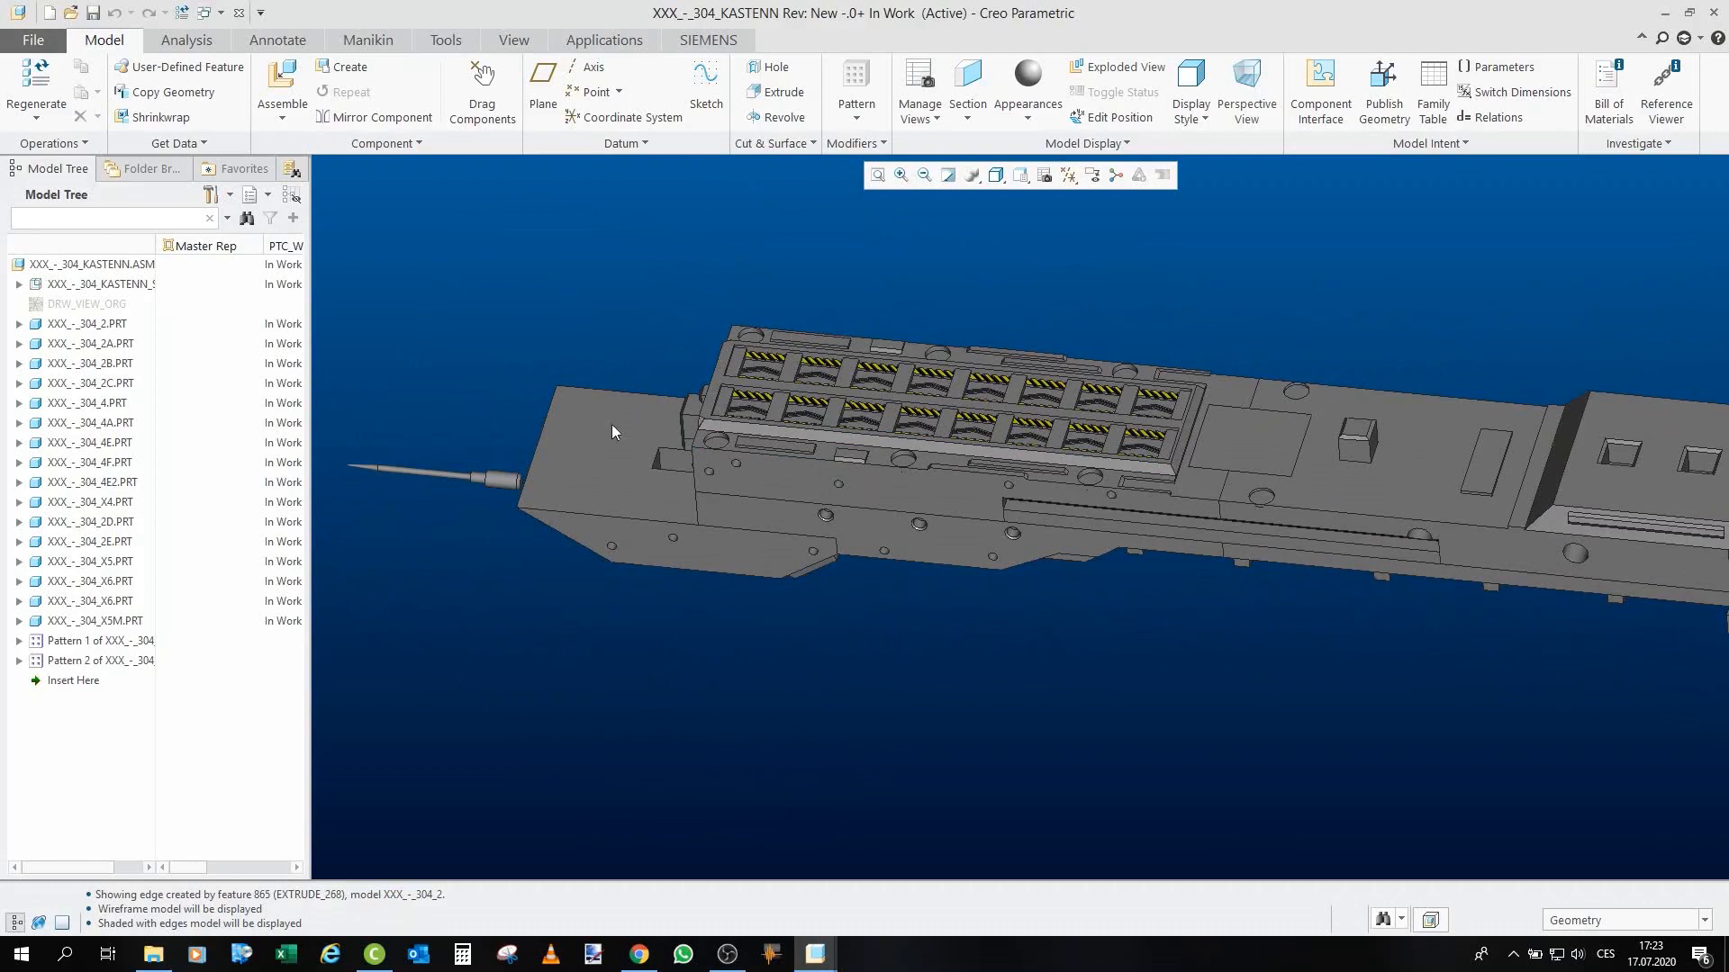
{"action": "middle_click_drag", "start_coordinate": [612, 424], "coordinate": [810, 447]}
{"action": "scroll", "coordinate": [506, 433], "scroll_direction": "up", "scroll_amount": 4}
{"action": "mouse_move", "coordinate": [780, 390]}
{"action": "middle_mouse_down"}
{"action": "mouse_move", "coordinate": [842, 347]}
{"action": "mouse_move", "coordinate": [804, 396]}
{"action": "mouse_move", "coordinate": [757, 396]}
{"action": "middle_mouse_up"}
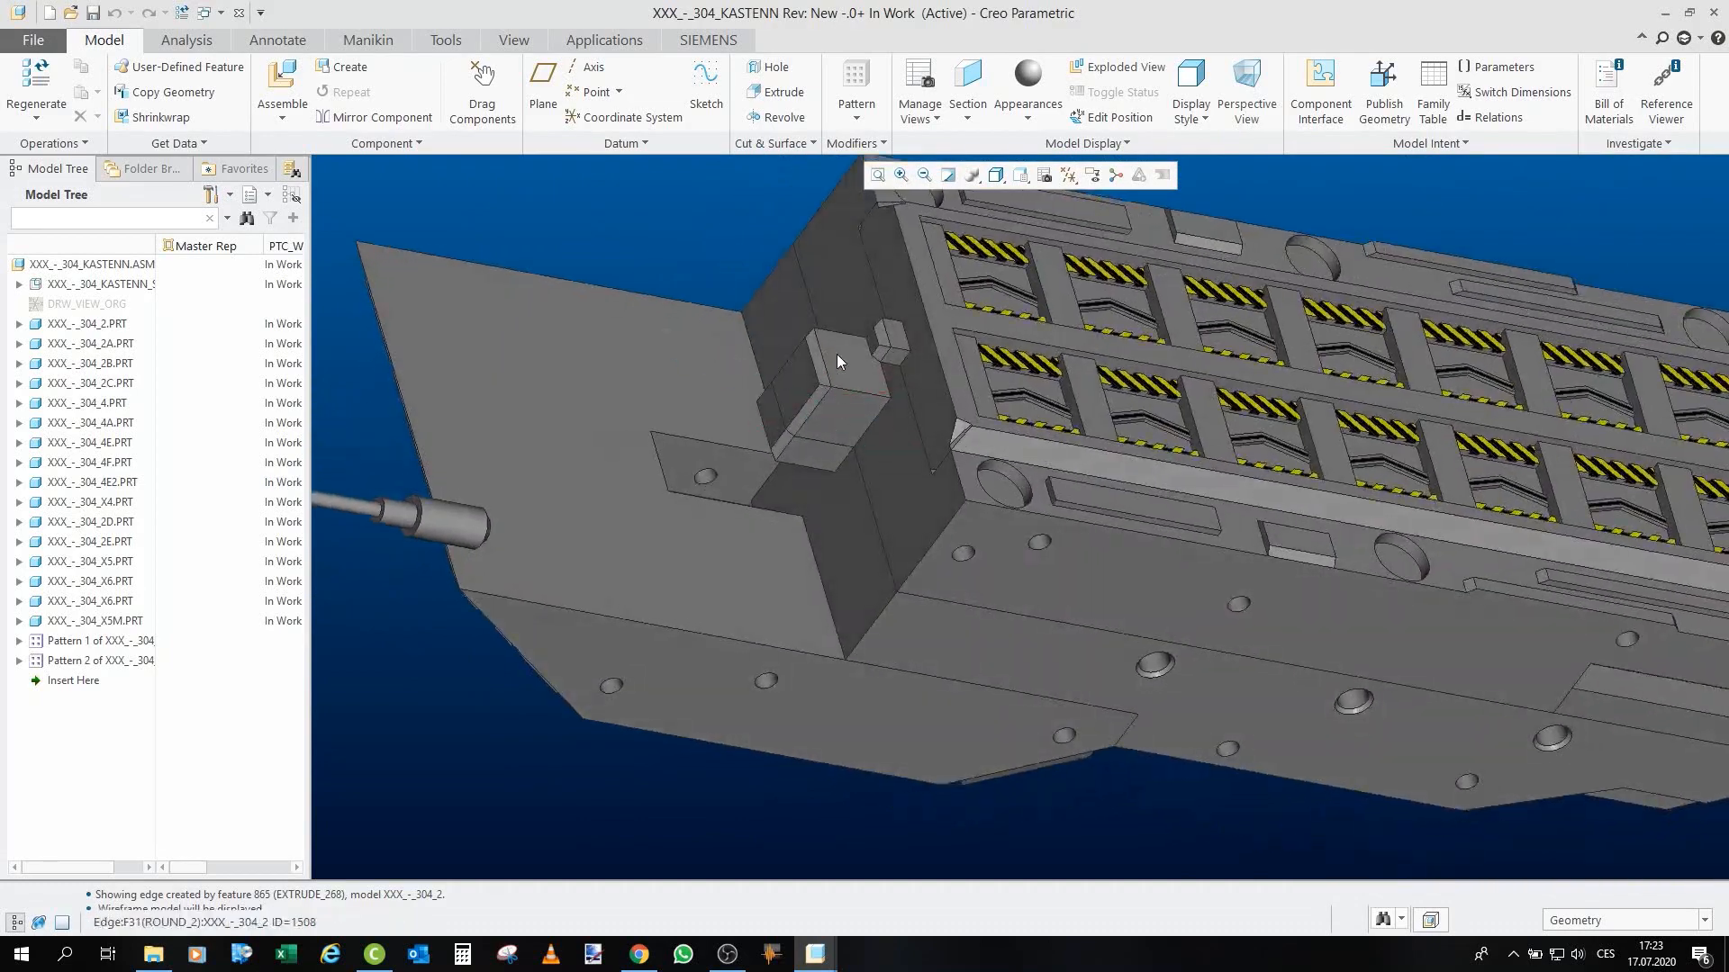
Open the nose part XXX_-_304_2 in its own window, inspect its rear mounting face and side holes, and close it.
{"action": "middle_click_drag", "start_coordinate": [835, 353], "coordinate": [814, 360]}
{"action": "left_click", "coordinate": [87, 323]}
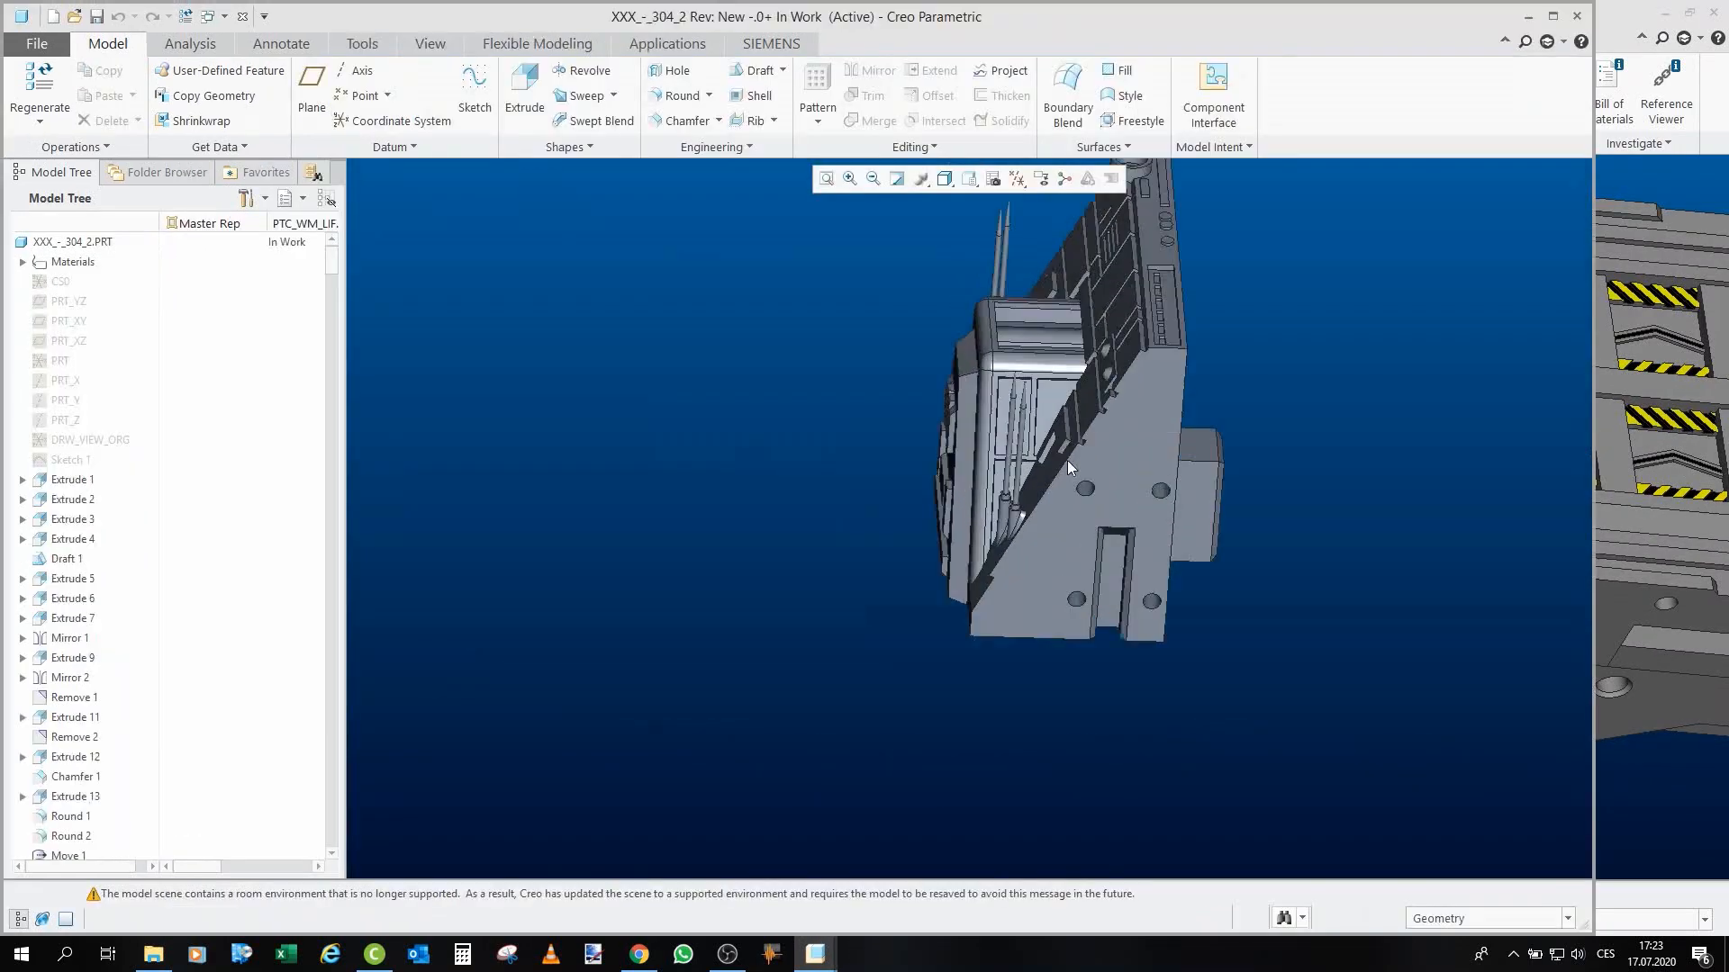
{"action": "mouse_move", "coordinate": [895, 586]}
{"action": "middle_mouse_down"}
{"action": "mouse_move", "coordinate": [920, 502]}
{"action": "mouse_move", "coordinate": [882, 454]}
{"action": "middle_mouse_up"}
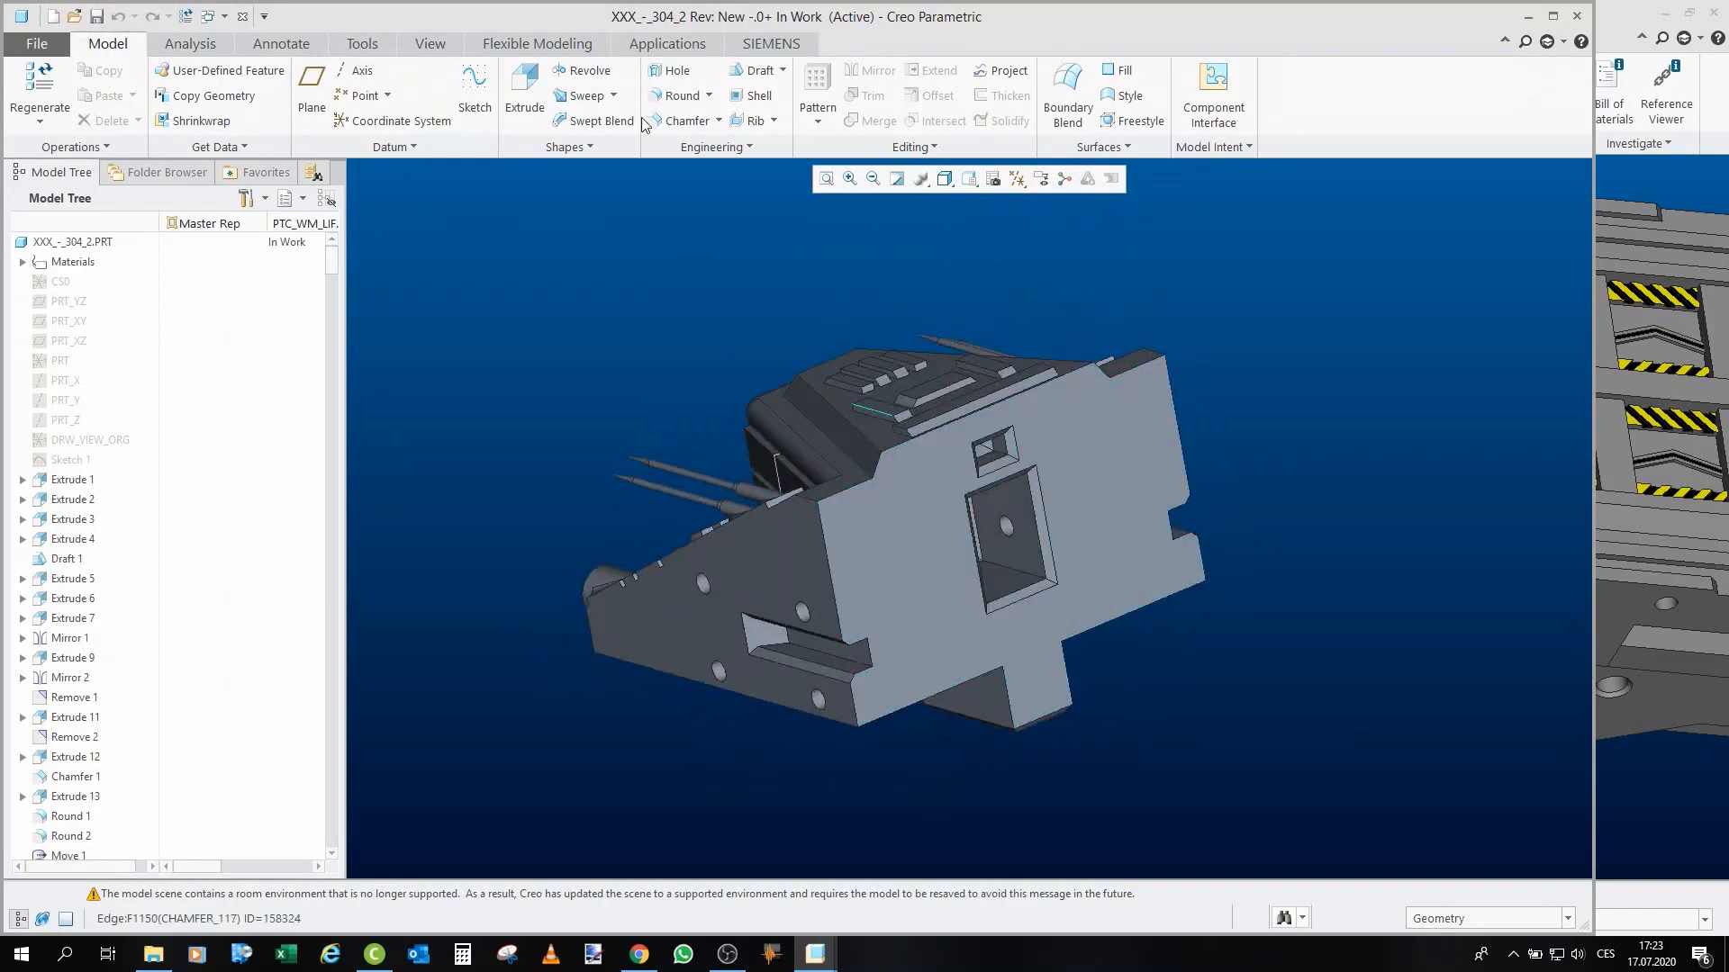
{"action": "left_click", "coordinate": [242, 17]}
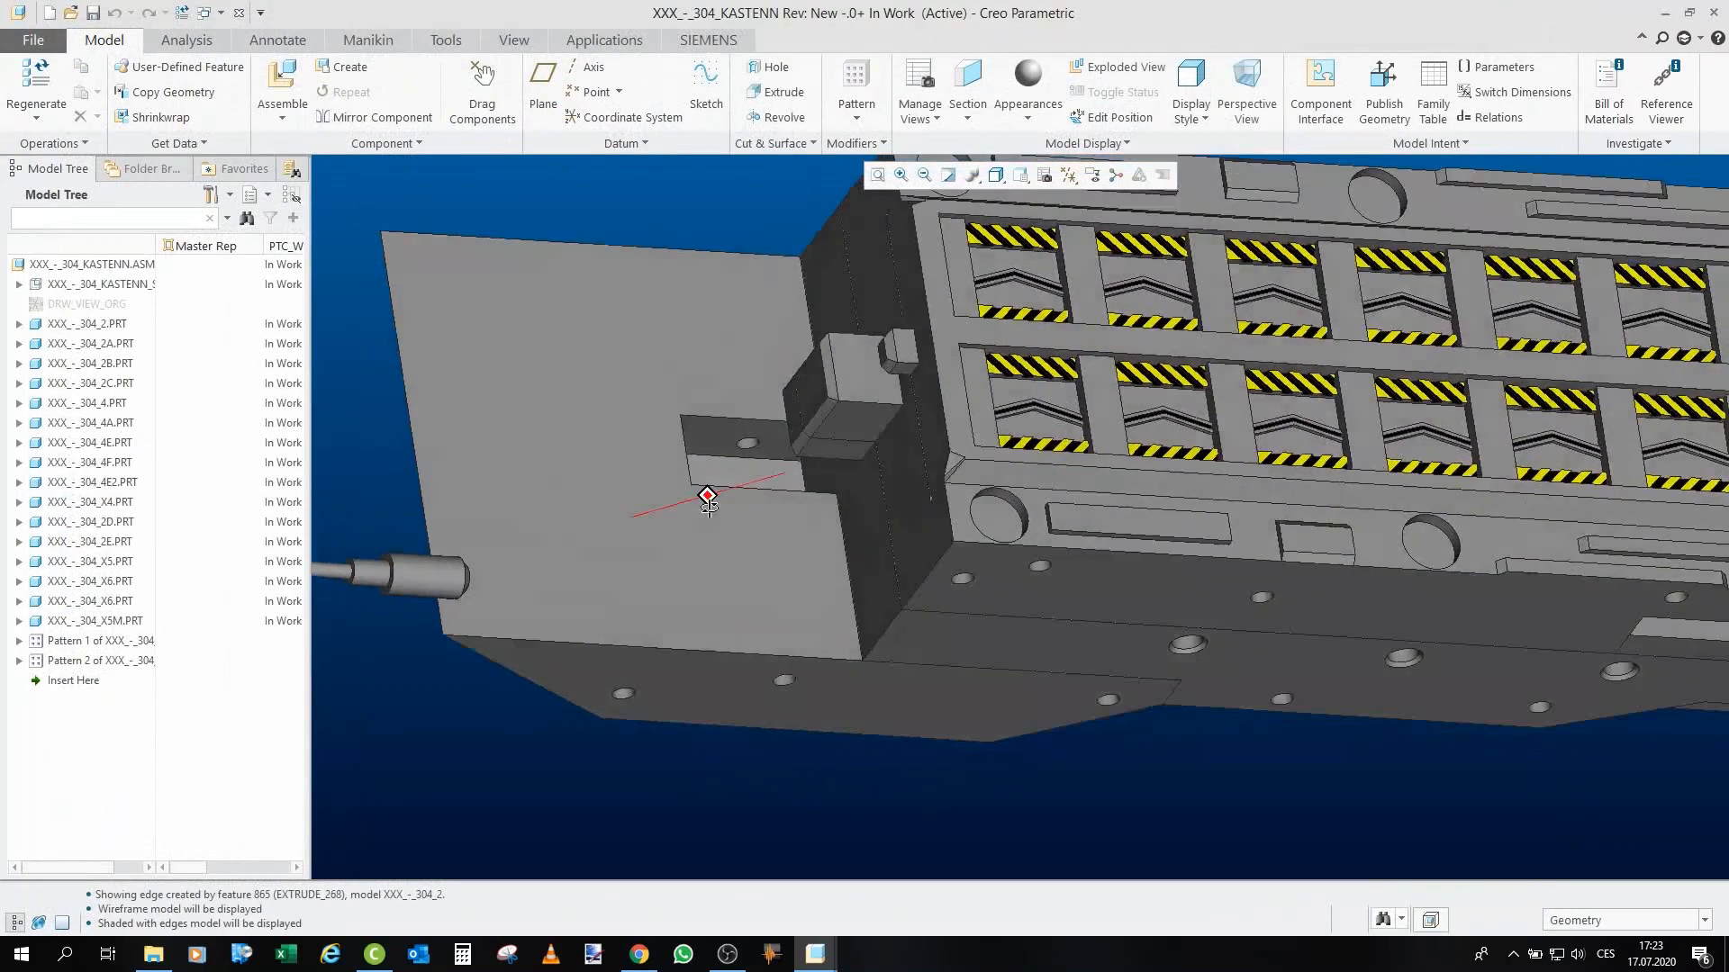
Open the panelled underside part XXX_-_304_2A in its own window, inspect its flat back with the slot, and close it.
{"action": "scroll", "coordinate": [710, 500], "scroll_direction": "down", "scroll_amount": 3}
{"action": "middle_click_drag", "start_coordinate": [737, 463], "coordinate": [690, 197]}
{"action": "left_click", "coordinate": [867, 445]}
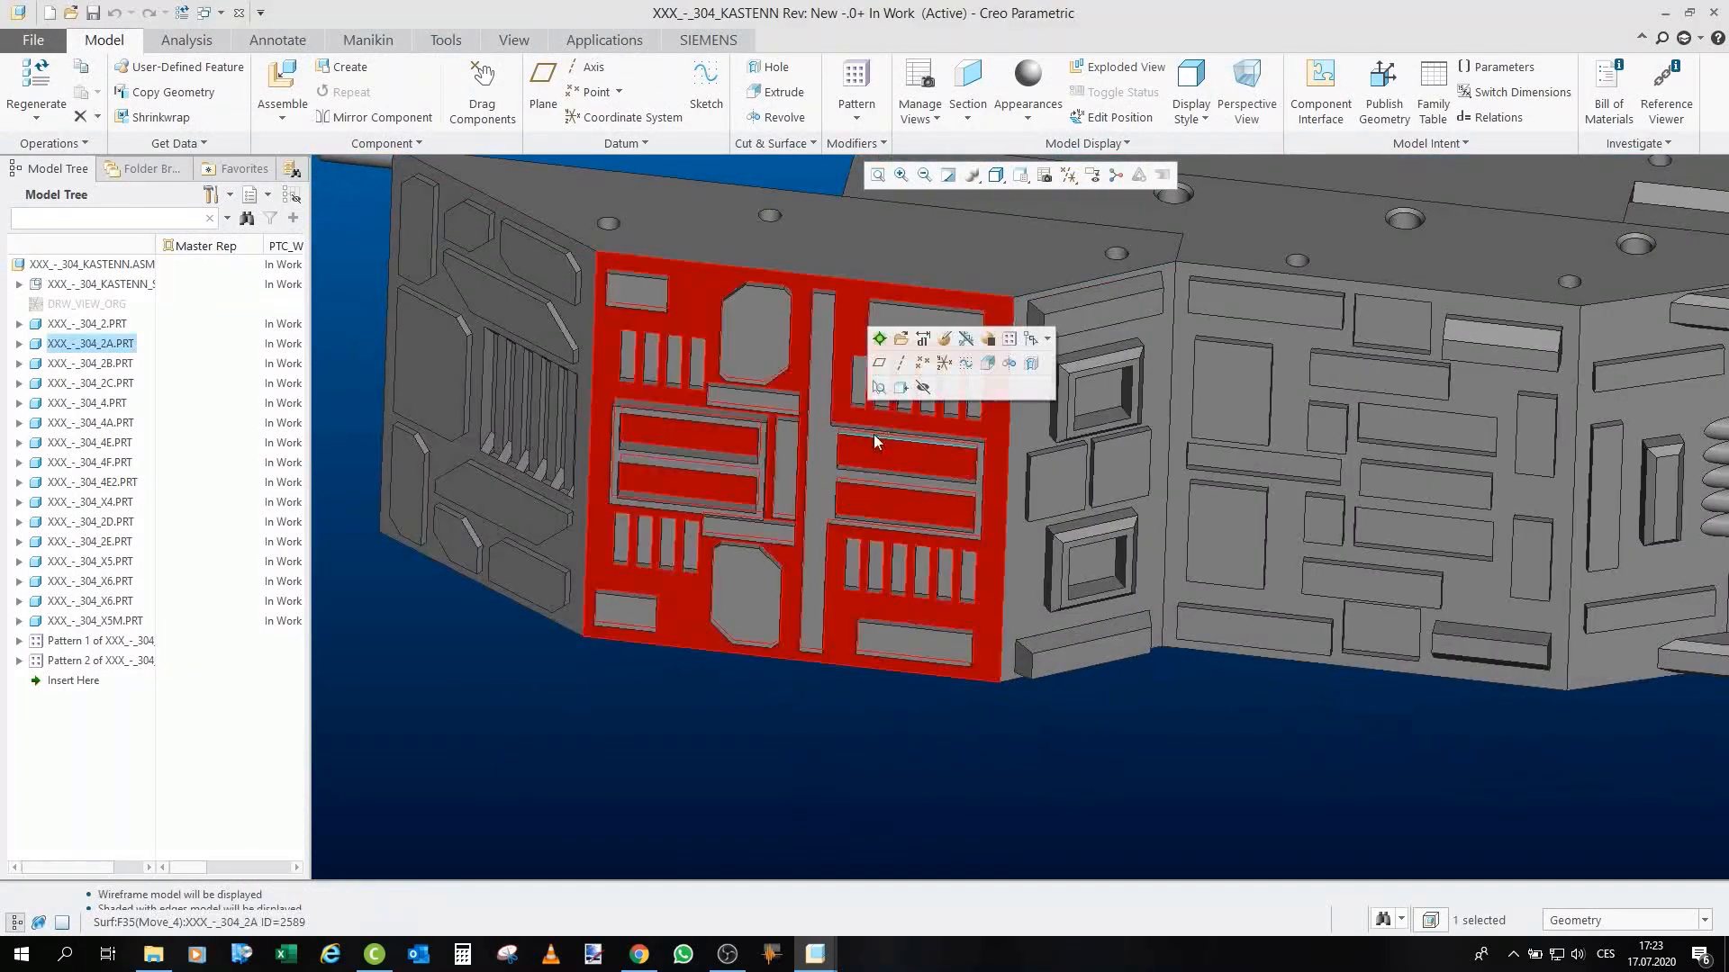
{"action": "left_click", "coordinate": [902, 343]}
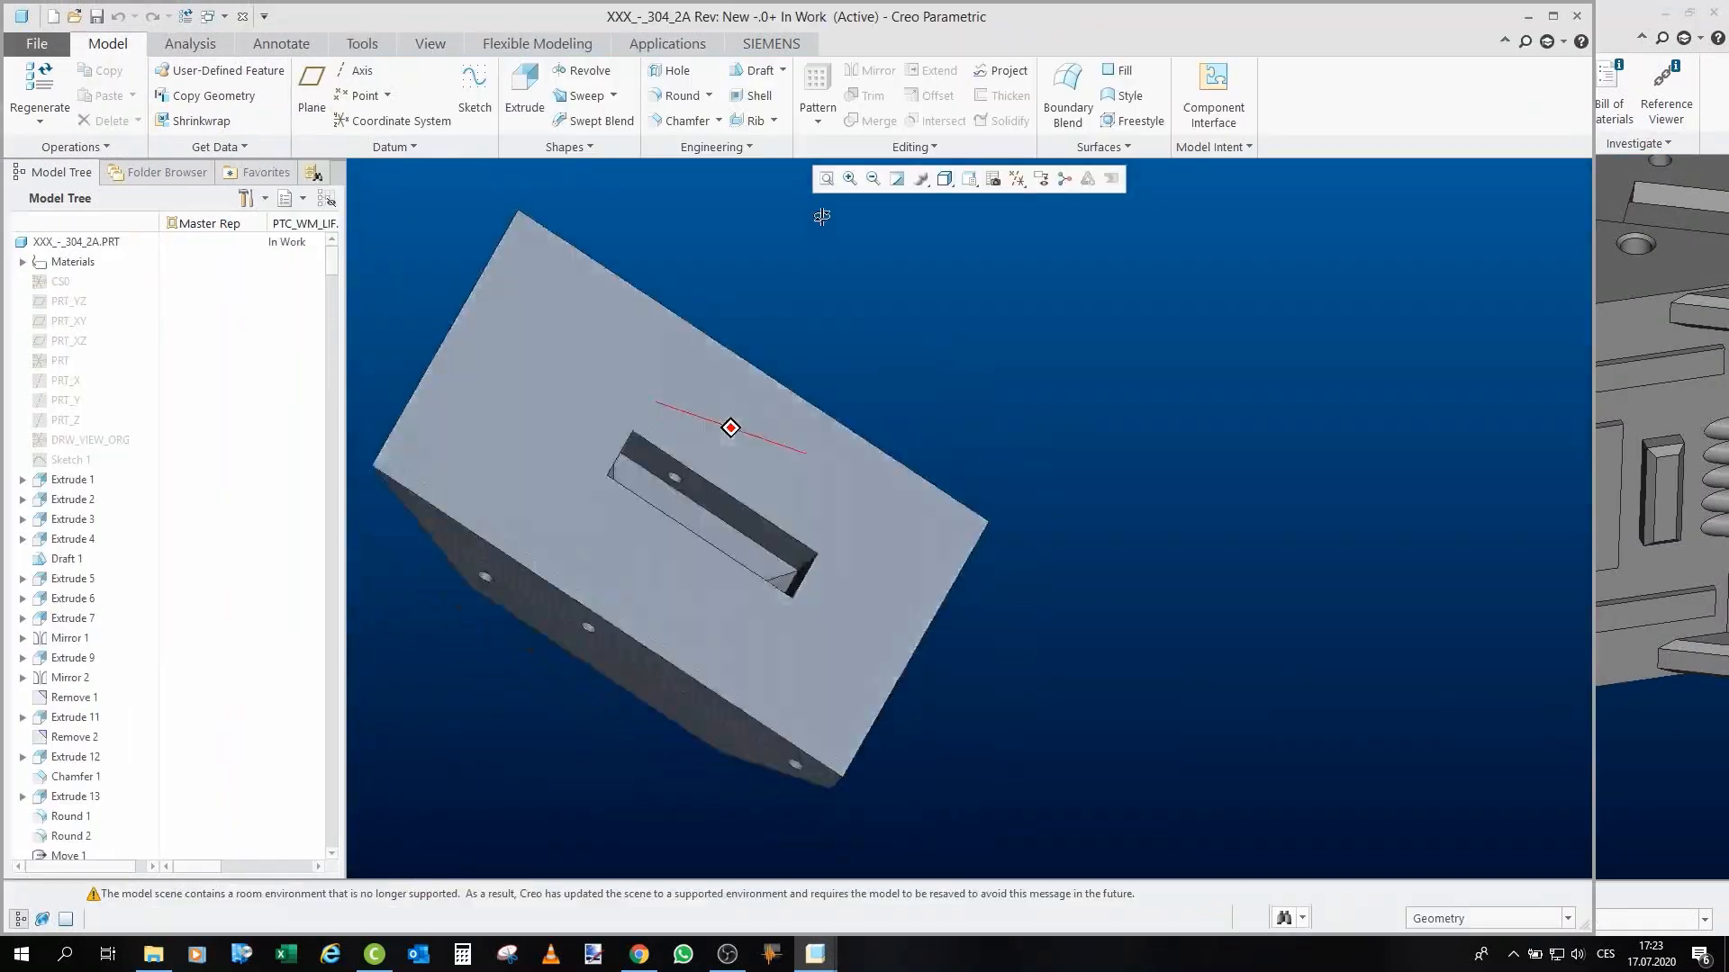
{"action": "middle_click_drag", "start_coordinate": [770, 416], "coordinate": [707, 475]}
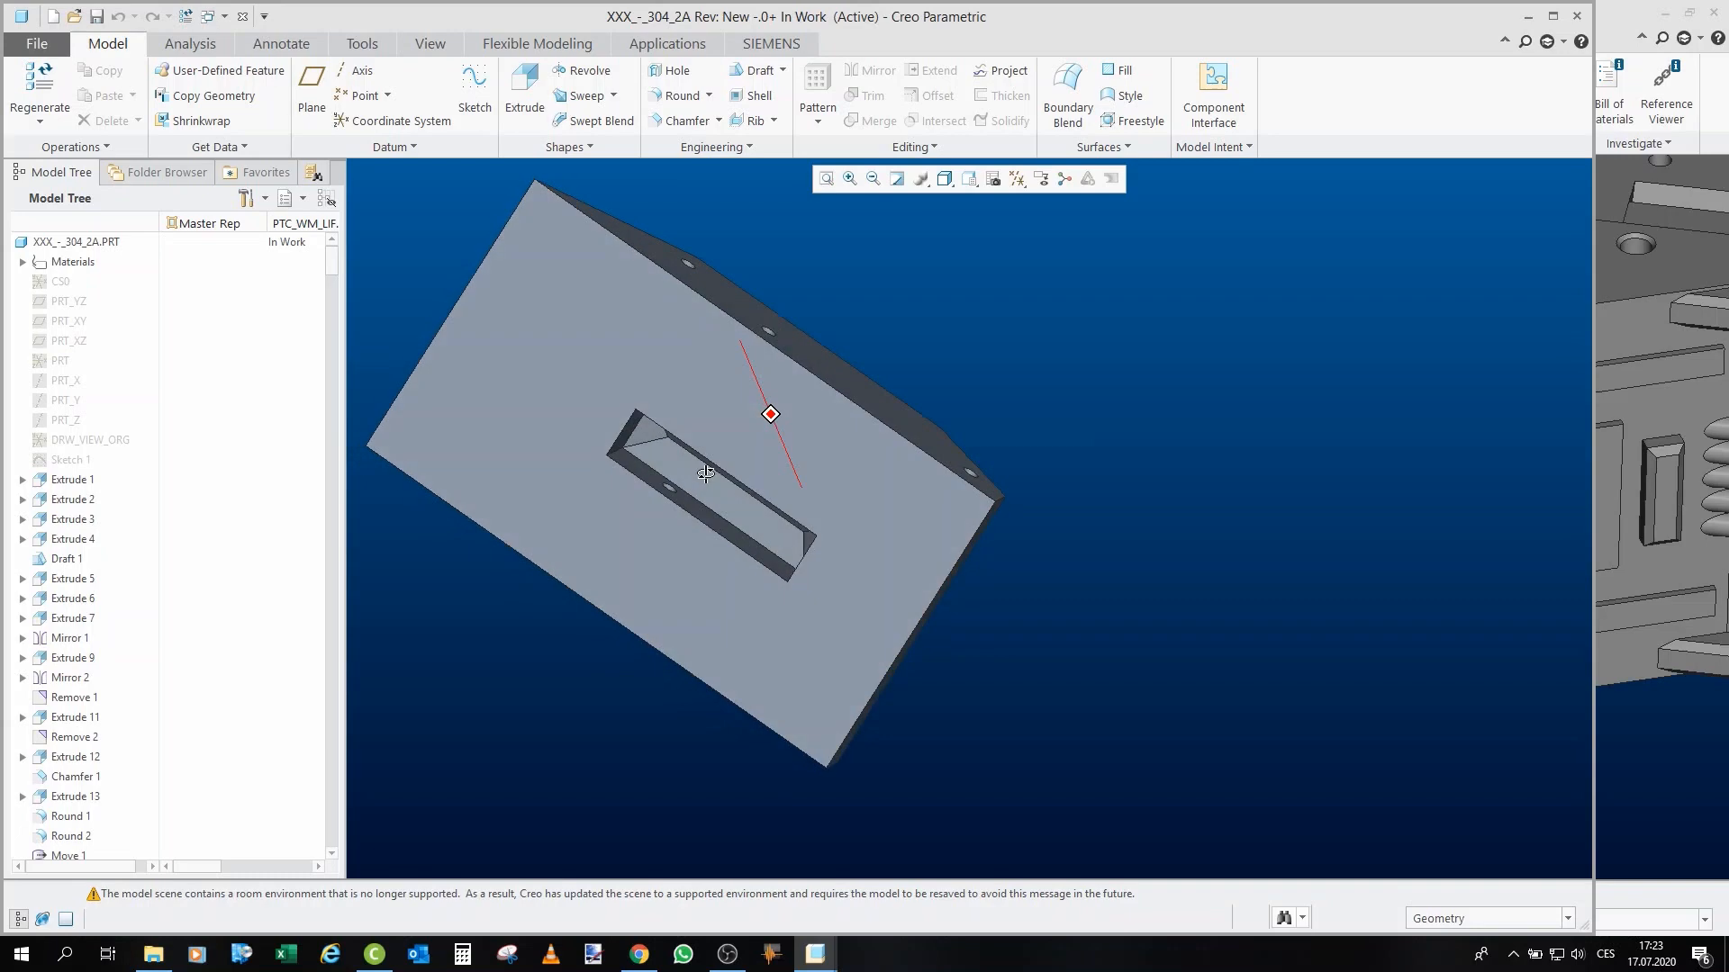
{"action": "left_click", "coordinate": [240, 17]}
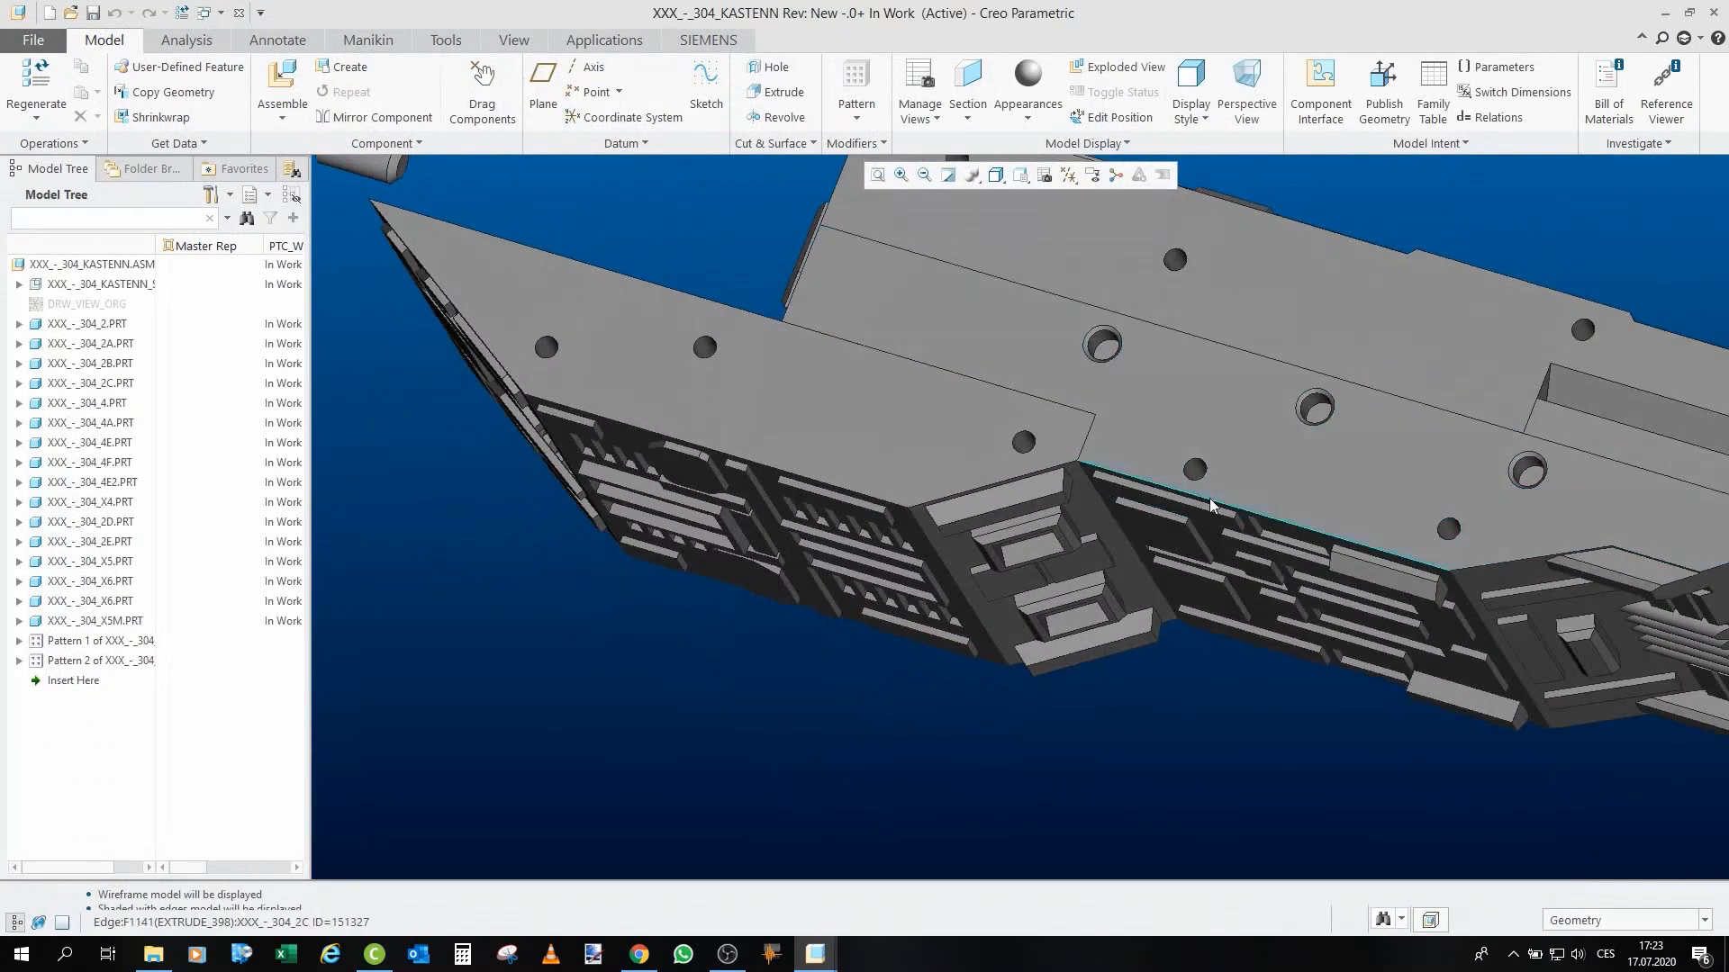
Open part XXX_-_304_2C separately, inspect its raised panels, ribs and connecting tab, and close its window.
{"action": "left_click", "coordinate": [1150, 434]}
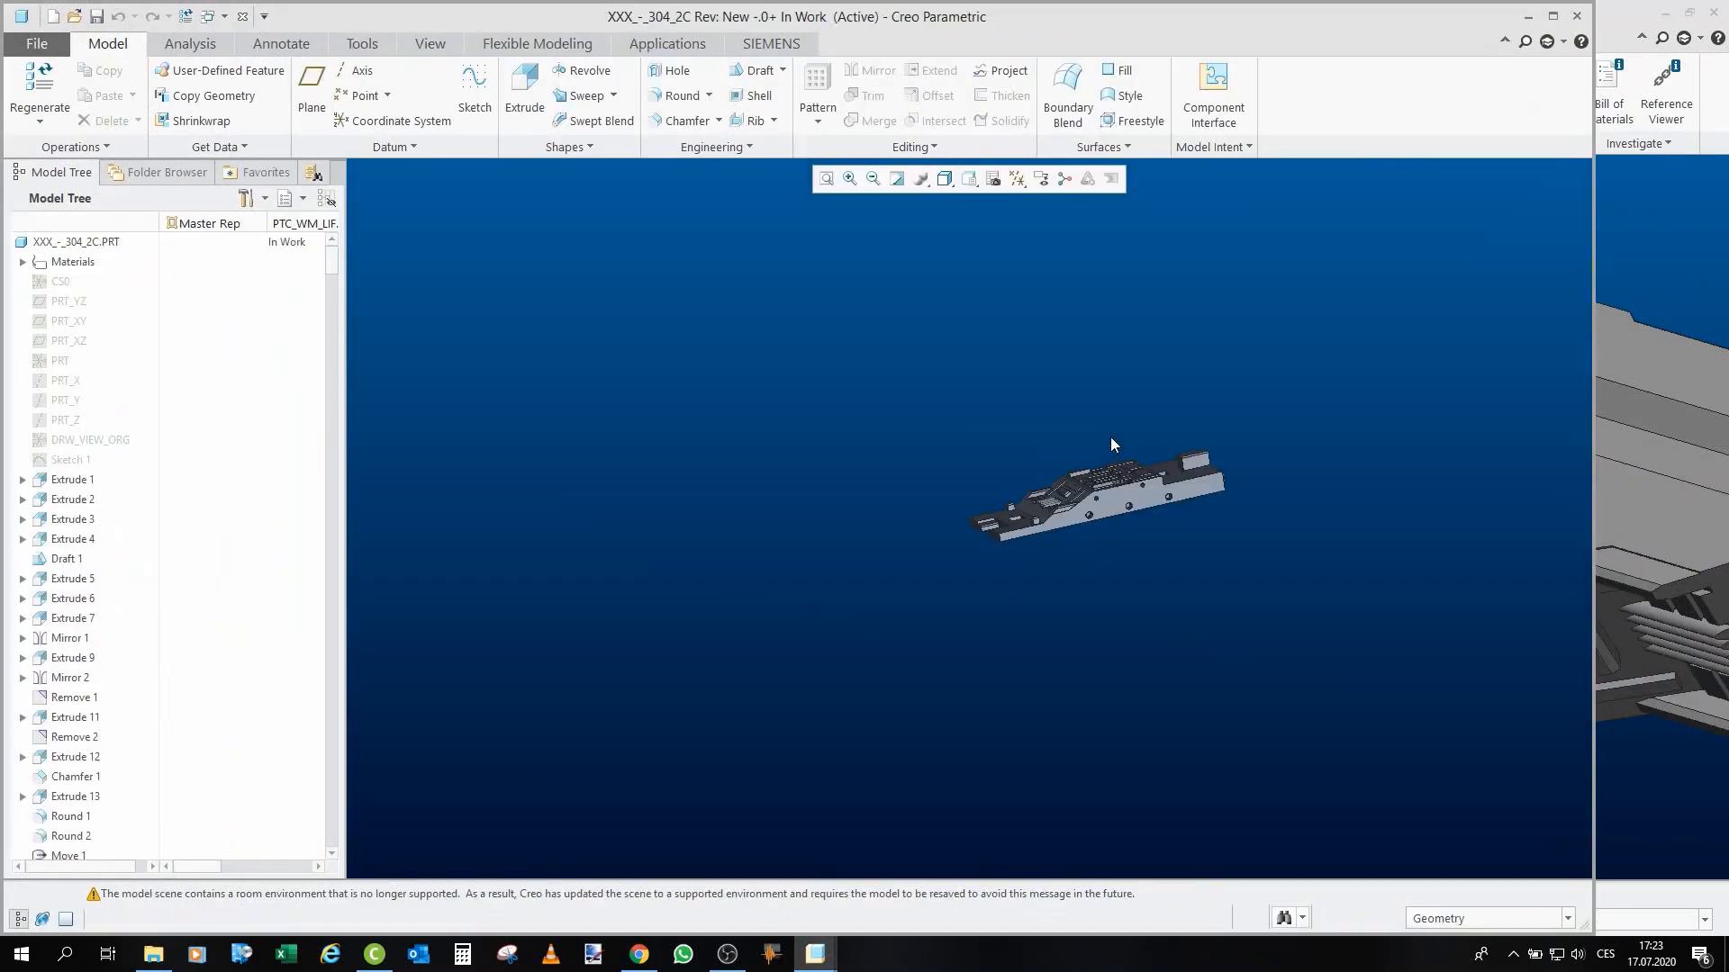
{"action": "scroll", "coordinate": [1122, 533], "scroll_direction": "down", "scroll_amount": 5}
{"action": "scroll", "coordinate": [1097, 576], "scroll_direction": "up", "scroll_amount": 5}
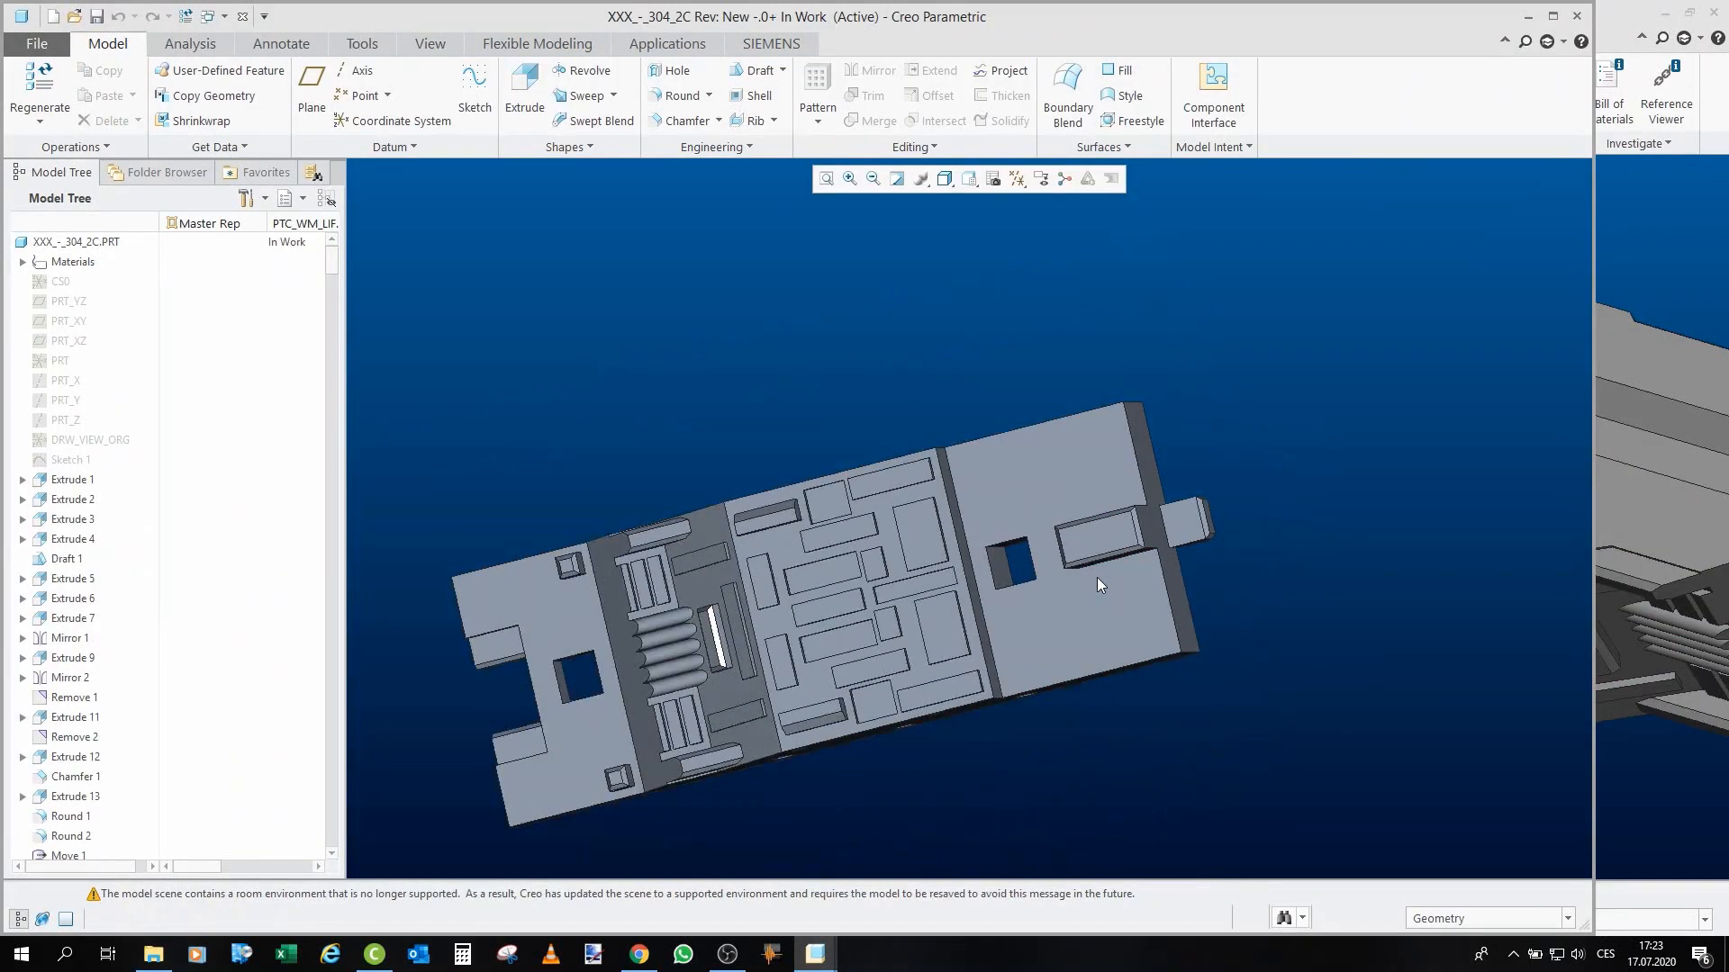
{"action": "middle_click_drag", "start_coordinate": [1096, 576], "coordinate": [1124, 657]}
{"action": "middle_click_drag", "start_coordinate": [1120, 589], "coordinate": [1136, 538]}
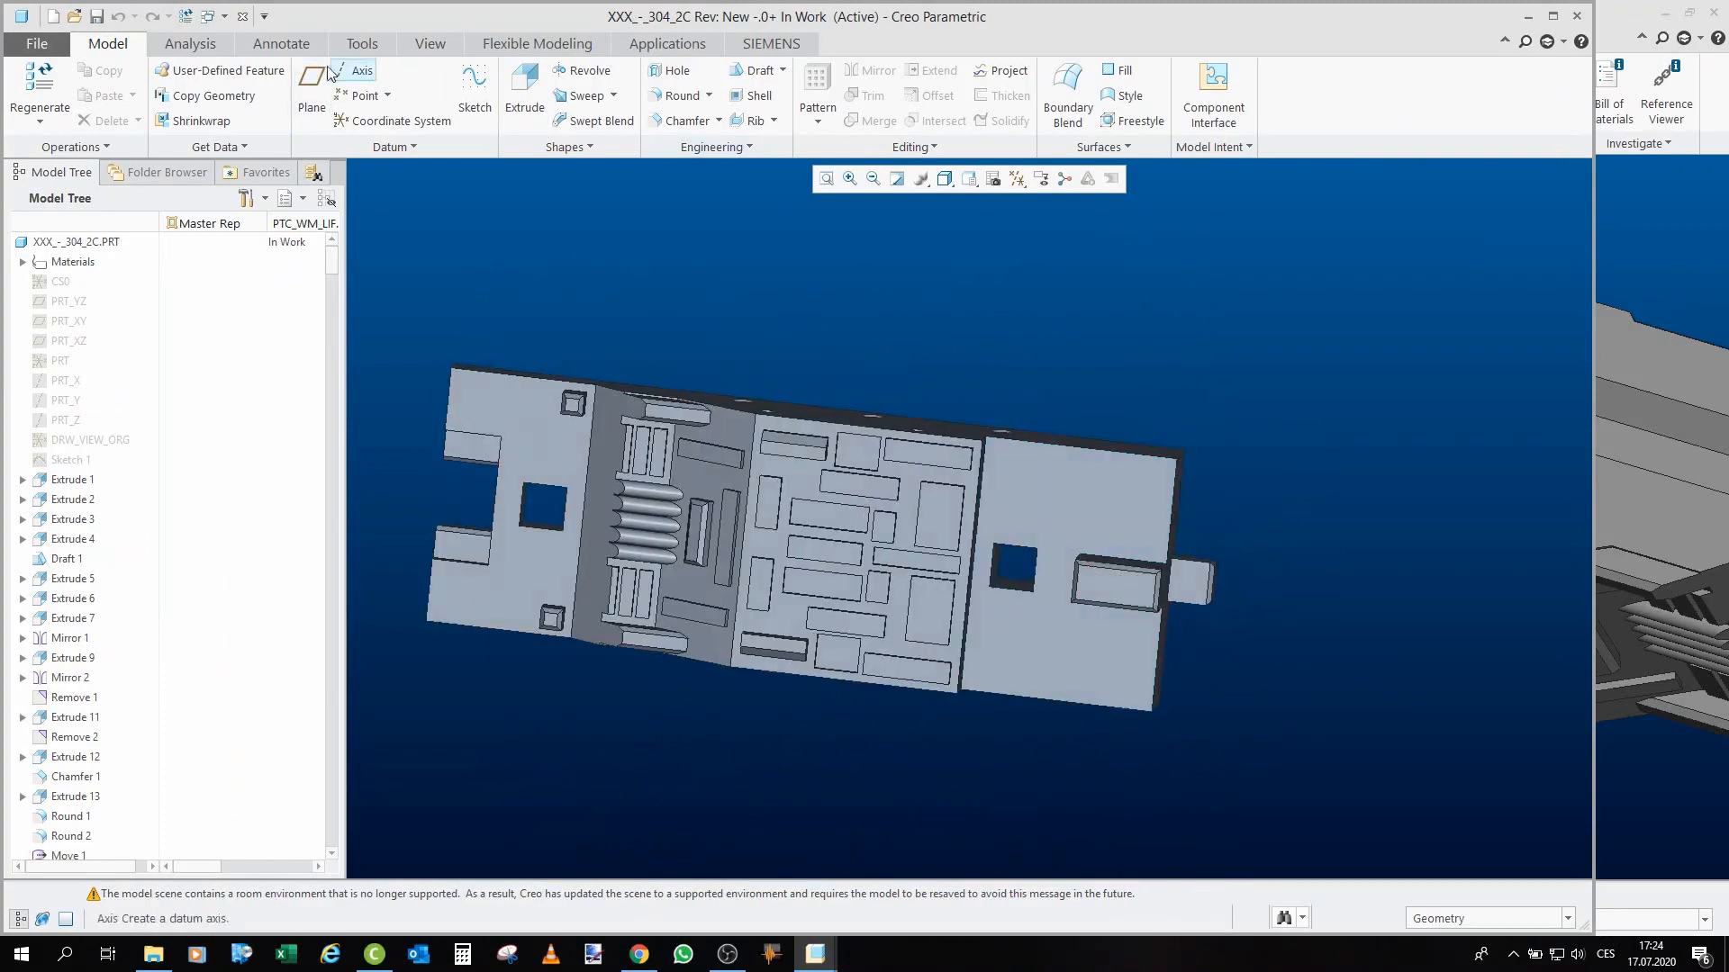
{"action": "left_click", "coordinate": [243, 17]}
Examine the nose end, striped hatch deck and long side groove of the KASTENN subassembly.
{"action": "middle_click_drag", "start_coordinate": [1122, 736], "coordinate": [1336, 451]}
{"action": "scroll", "coordinate": [1309, 522], "scroll_direction": "down", "scroll_amount": 3}
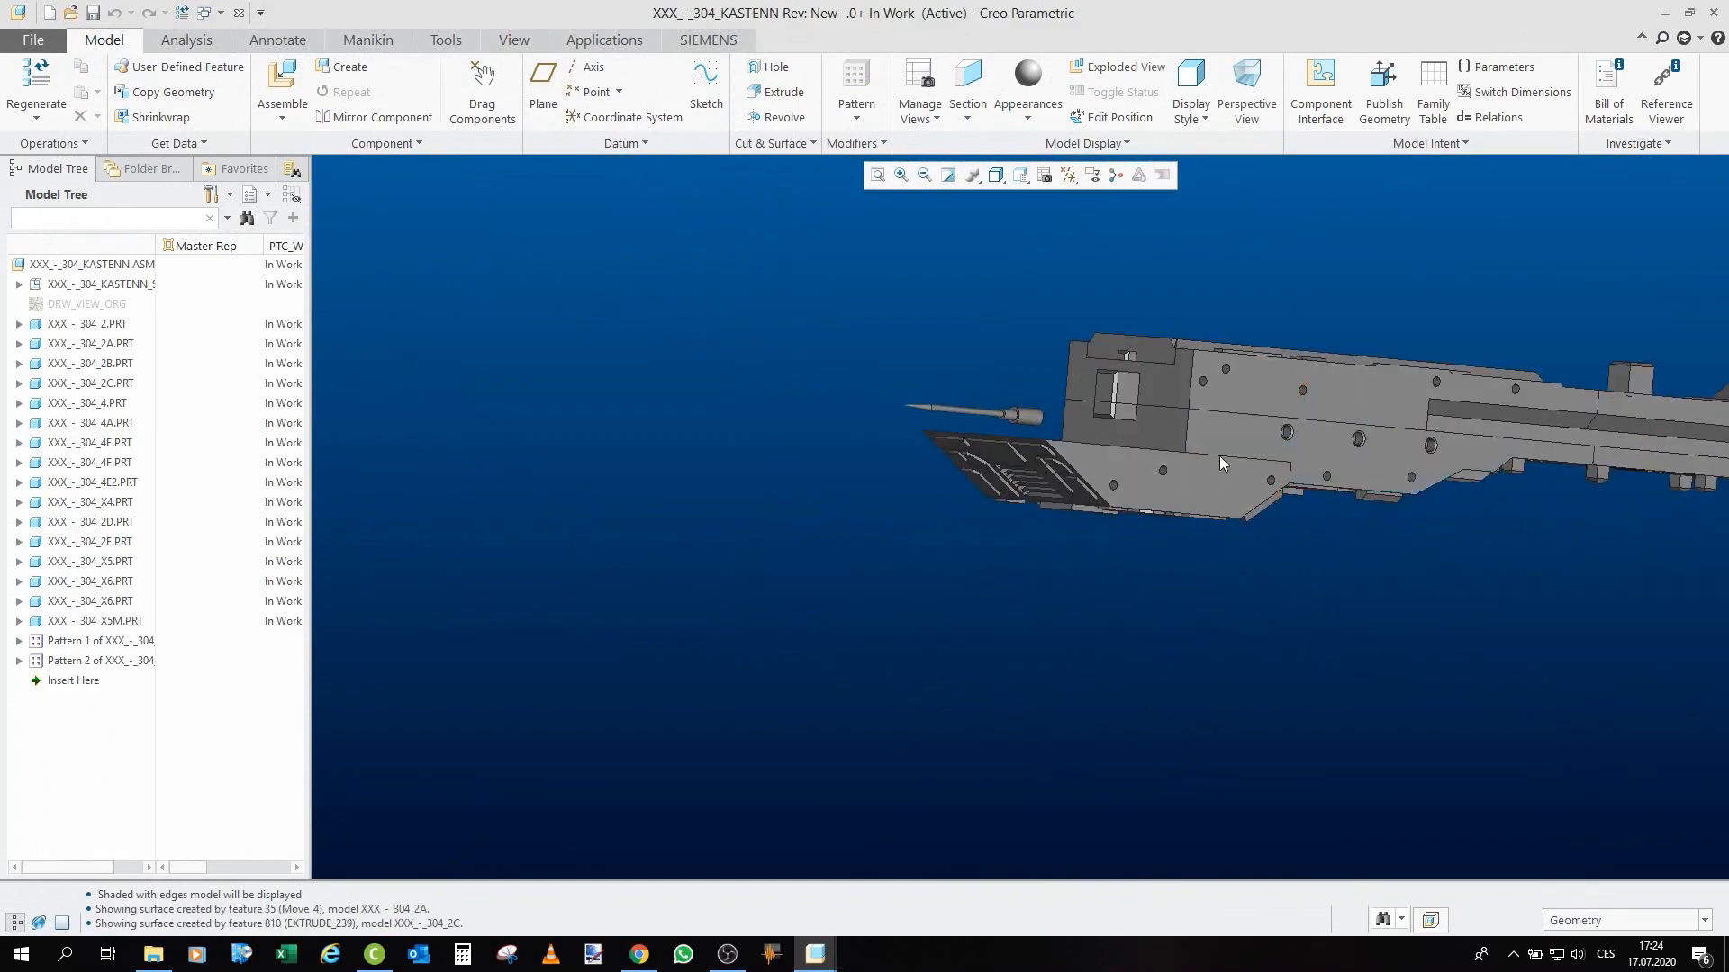
{"action": "middle_click_drag", "start_coordinate": [1331, 662], "coordinate": [1187, 633]}
{"action": "scroll", "coordinate": [1186, 634], "scroll_direction": "up", "scroll_amount": 2}
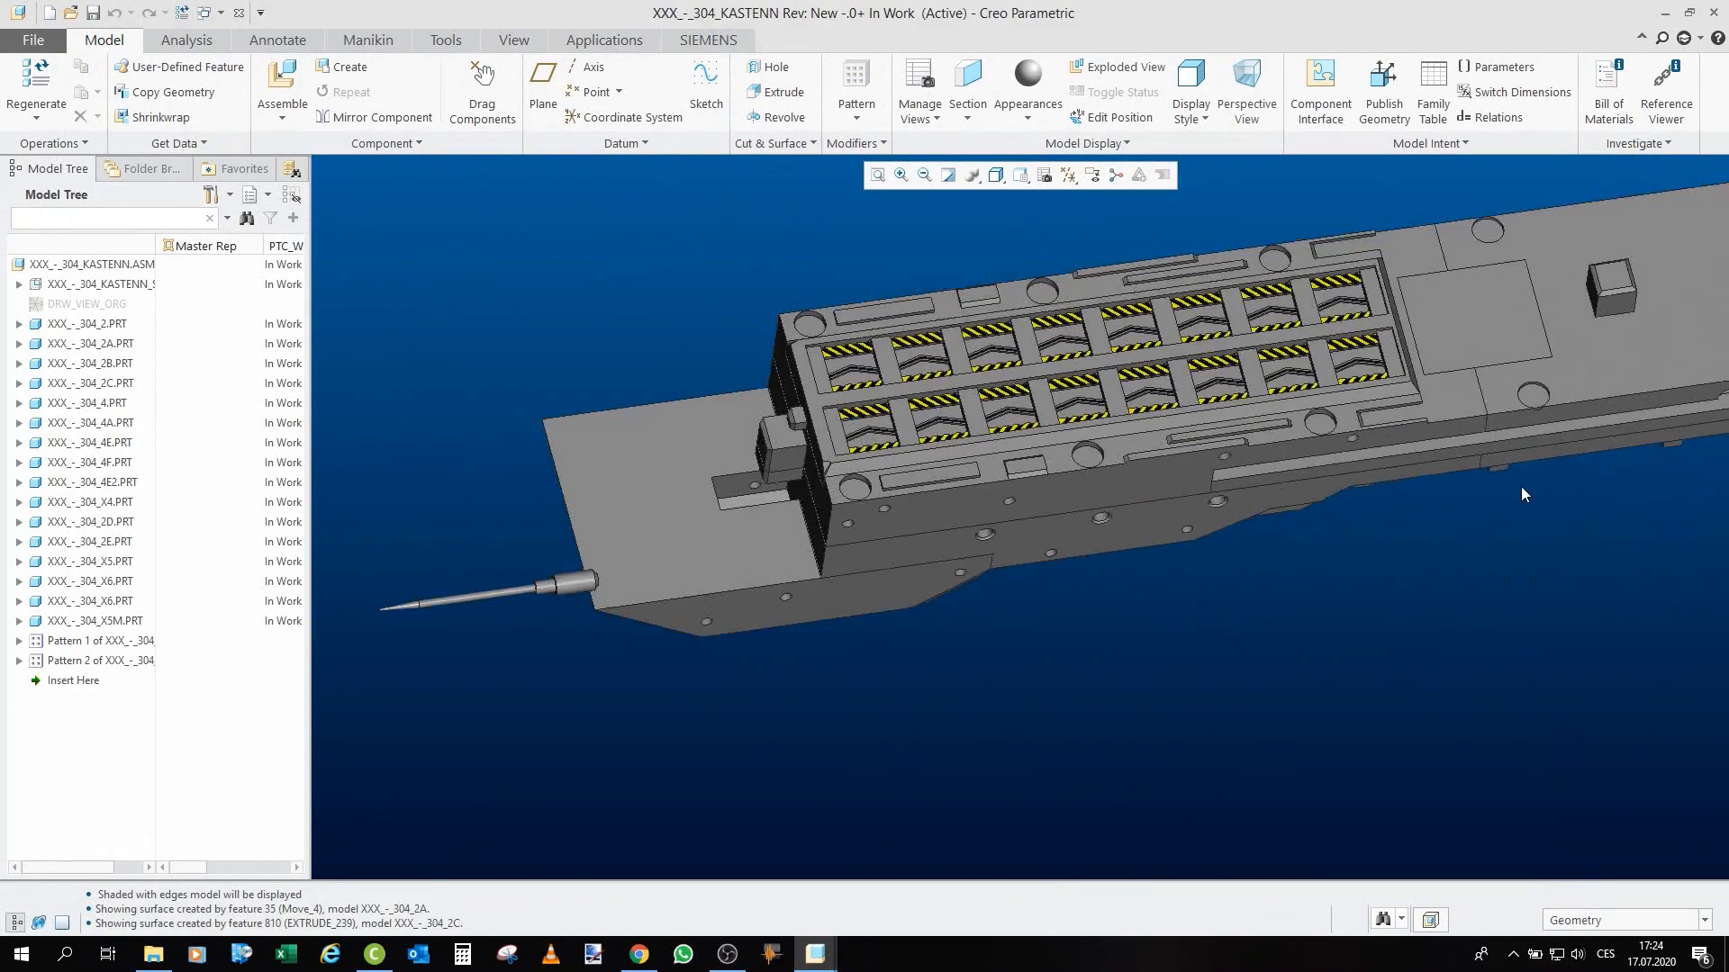
{"action": "middle_click_drag", "start_coordinate": [1521, 487], "coordinate": [1437, 498]}
{"action": "scroll", "coordinate": [1348, 428], "scroll_direction": "up", "scroll_amount": 5}
{"action": "scroll", "coordinate": [1348, 429], "scroll_direction": "down", "scroll_amount": 6}
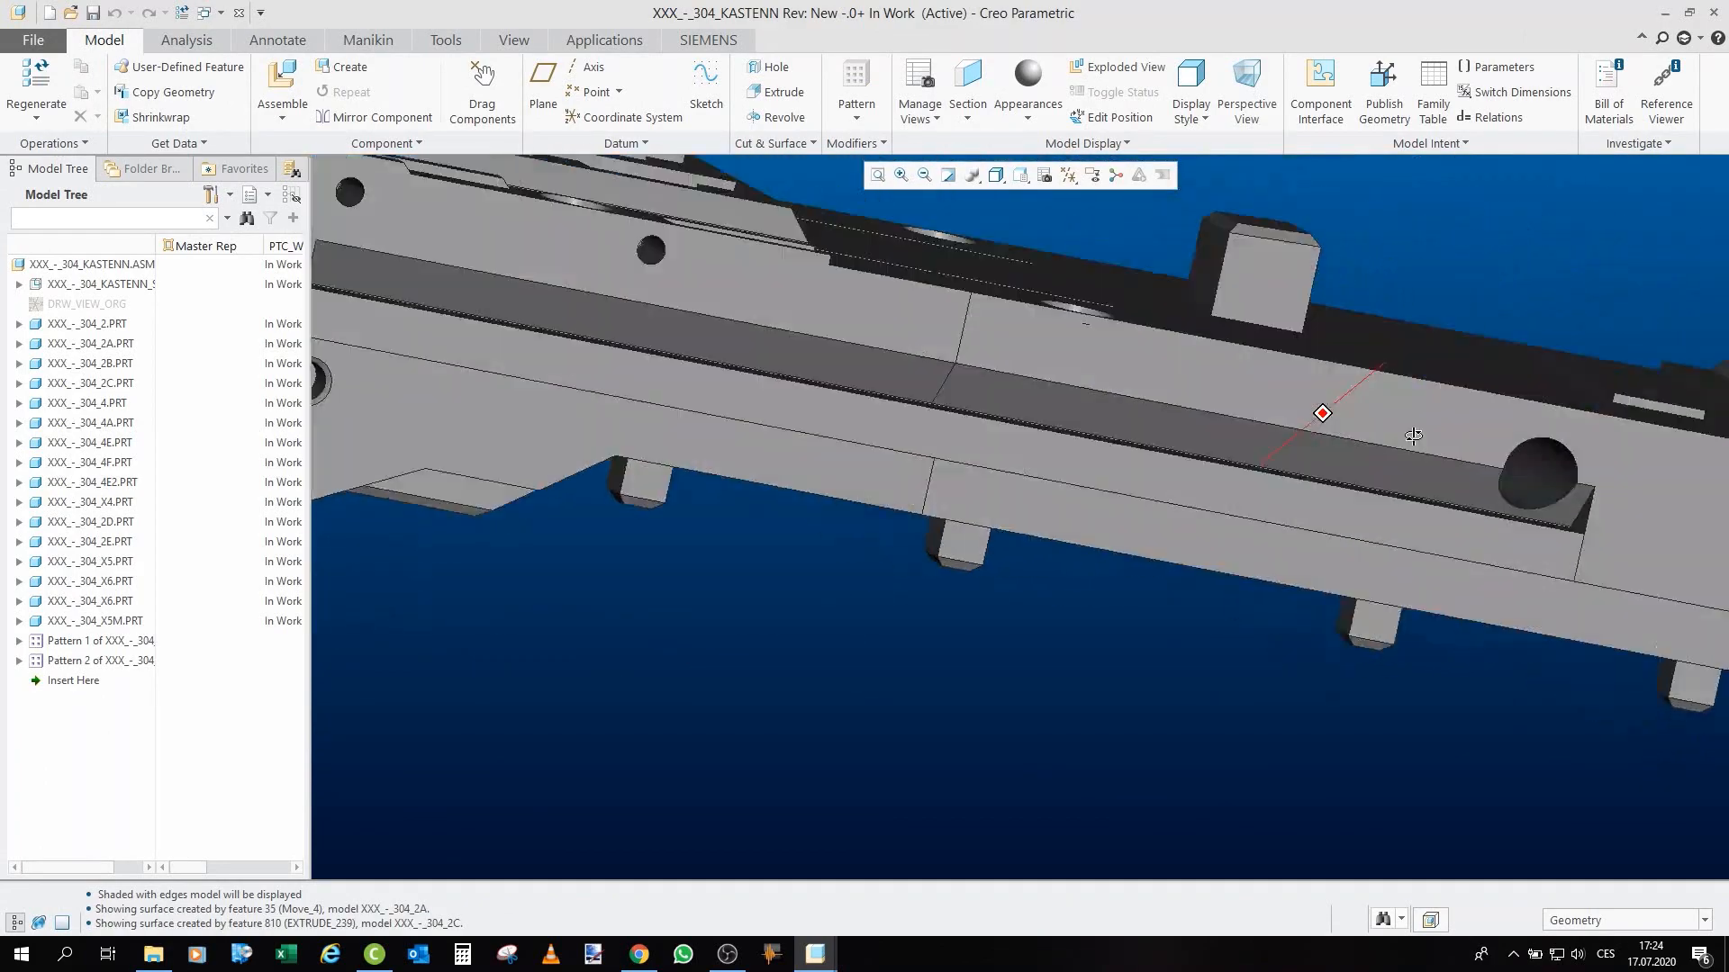
{"action": "middle_click_drag", "start_coordinate": [1260, 432], "coordinate": [1212, 425]}
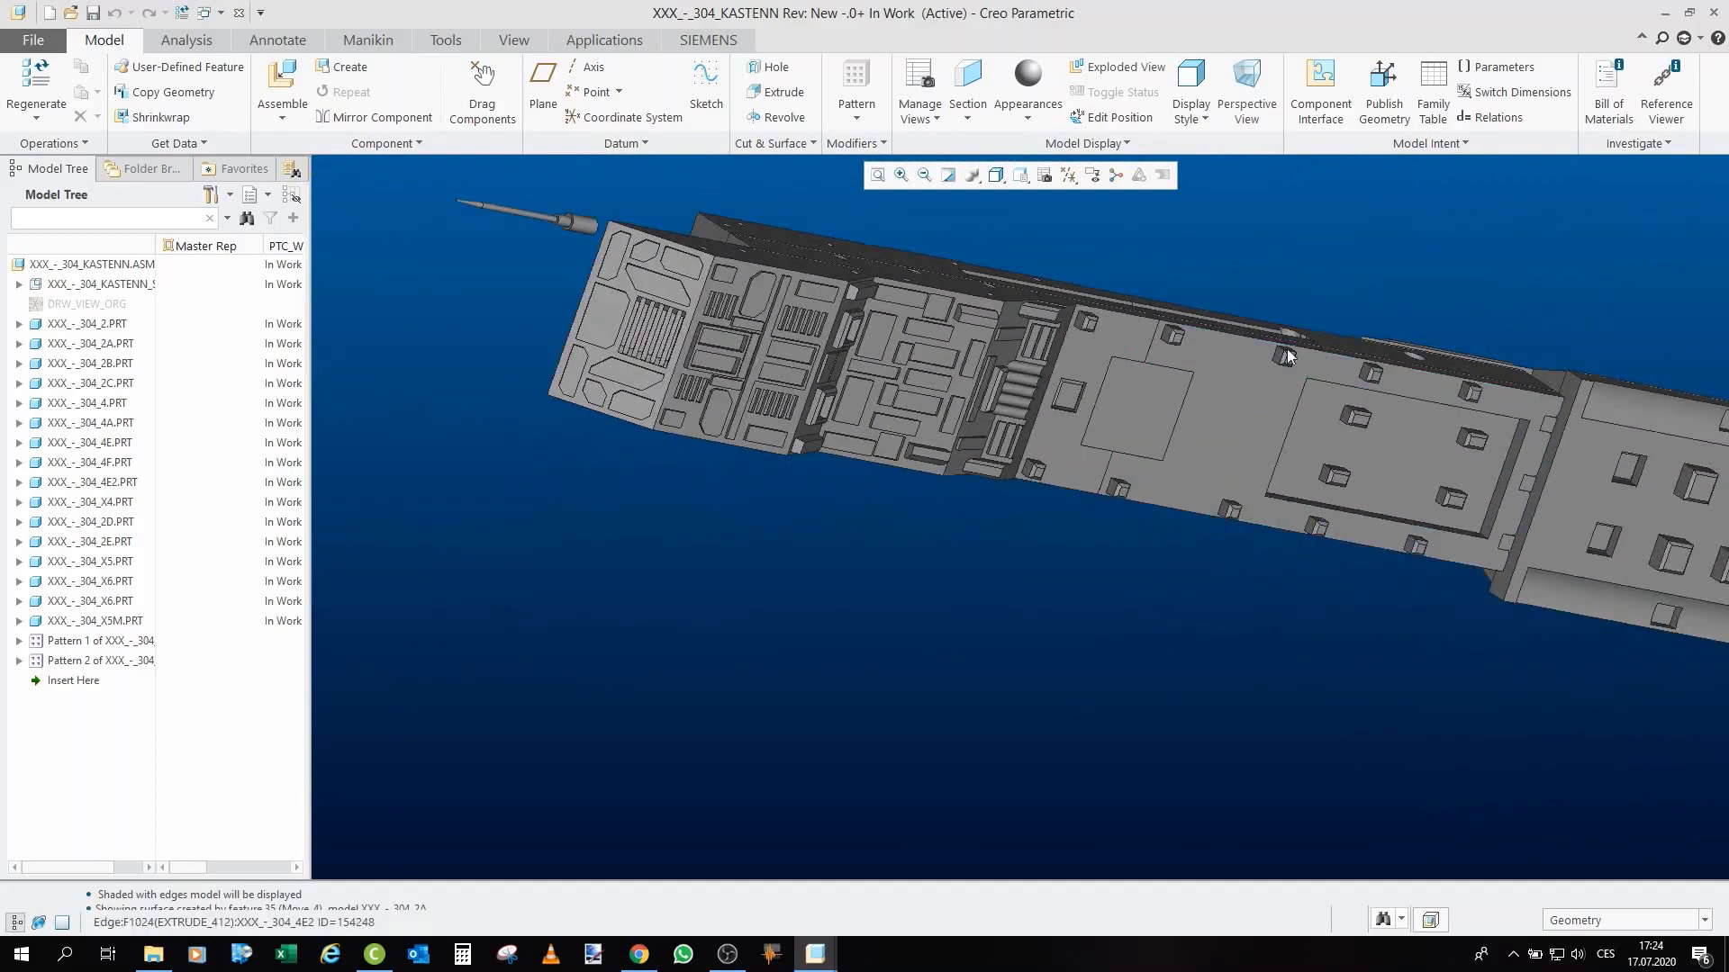
Examine the rear section's underside blocks, square openings and ribbed side, along with the whole length of the KASTENN subassembly.
{"action": "scroll", "coordinate": [1132, 338], "scroll_direction": "down", "scroll_amount": 5}
{"action": "scroll", "coordinate": [1057, 419], "scroll_direction": "up", "scroll_amount": 8}
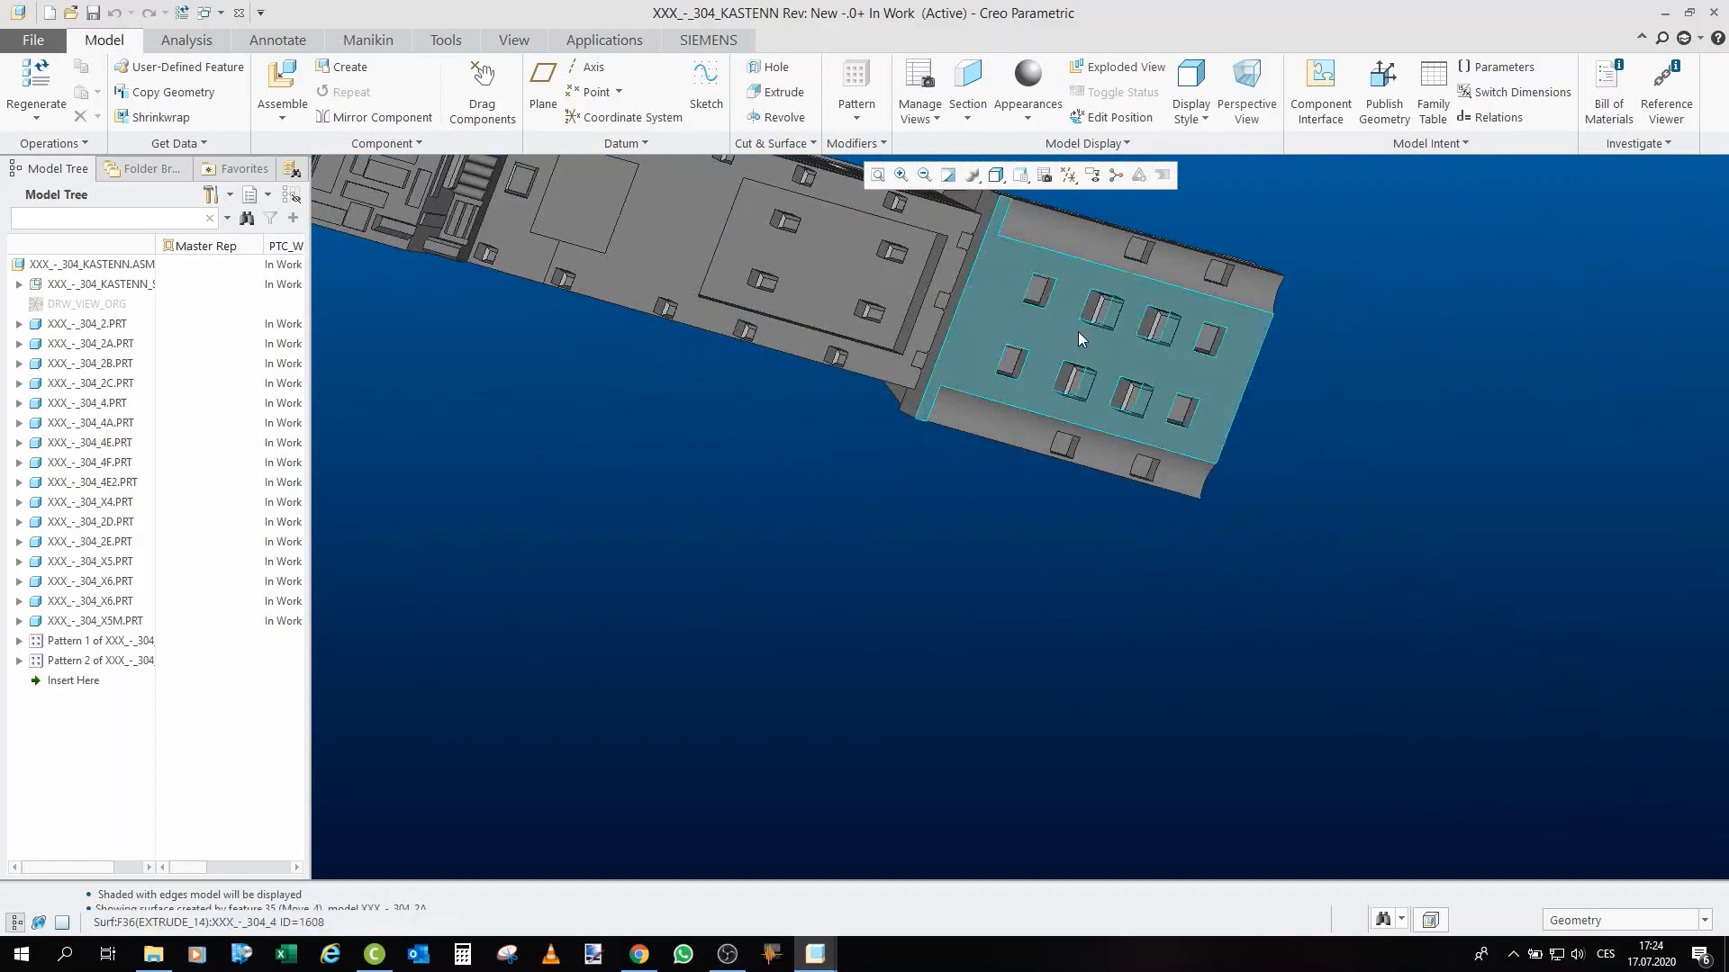
{"action": "mouse_move", "coordinate": [1078, 331]}
{"action": "middle_mouse_down"}
{"action": "mouse_move", "coordinate": [893, 370]}
{"action": "mouse_move", "coordinate": [1017, 419]}
{"action": "mouse_move", "coordinate": [1116, 540]}
{"action": "middle_mouse_up"}
{"action": "scroll", "coordinate": [1120, 547], "scroll_direction": "down", "scroll_amount": 4}
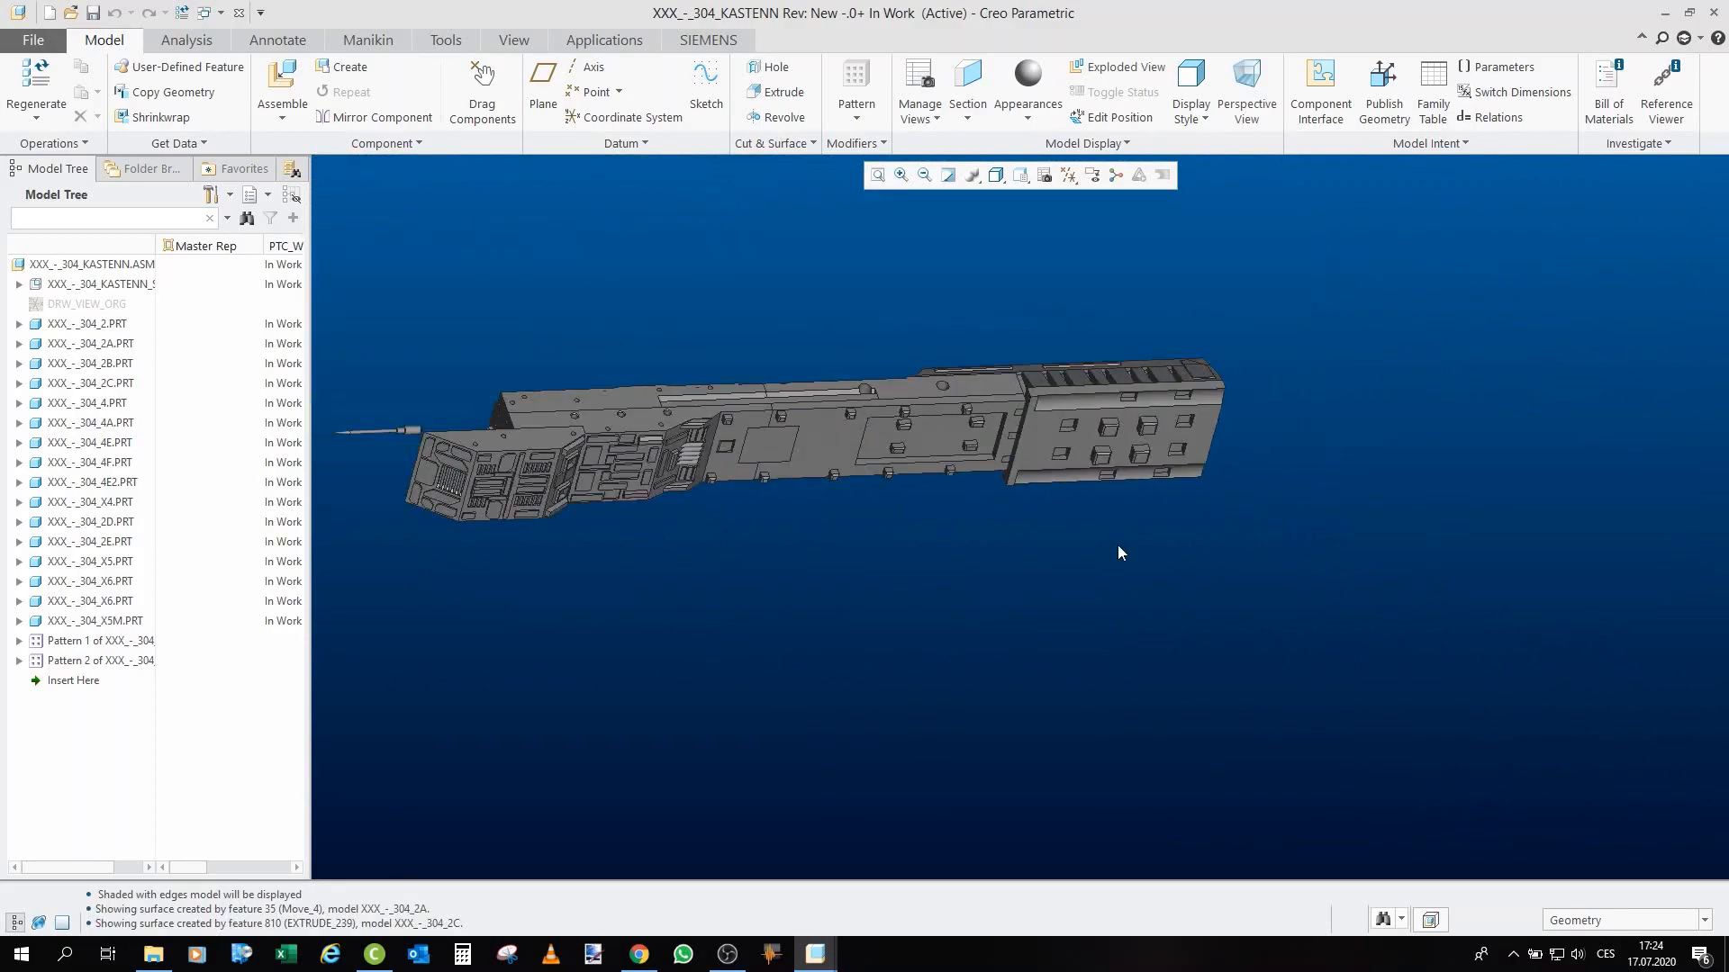
{"action": "scroll", "coordinate": [1030, 439], "scroll_direction": "up", "scroll_amount": 8}
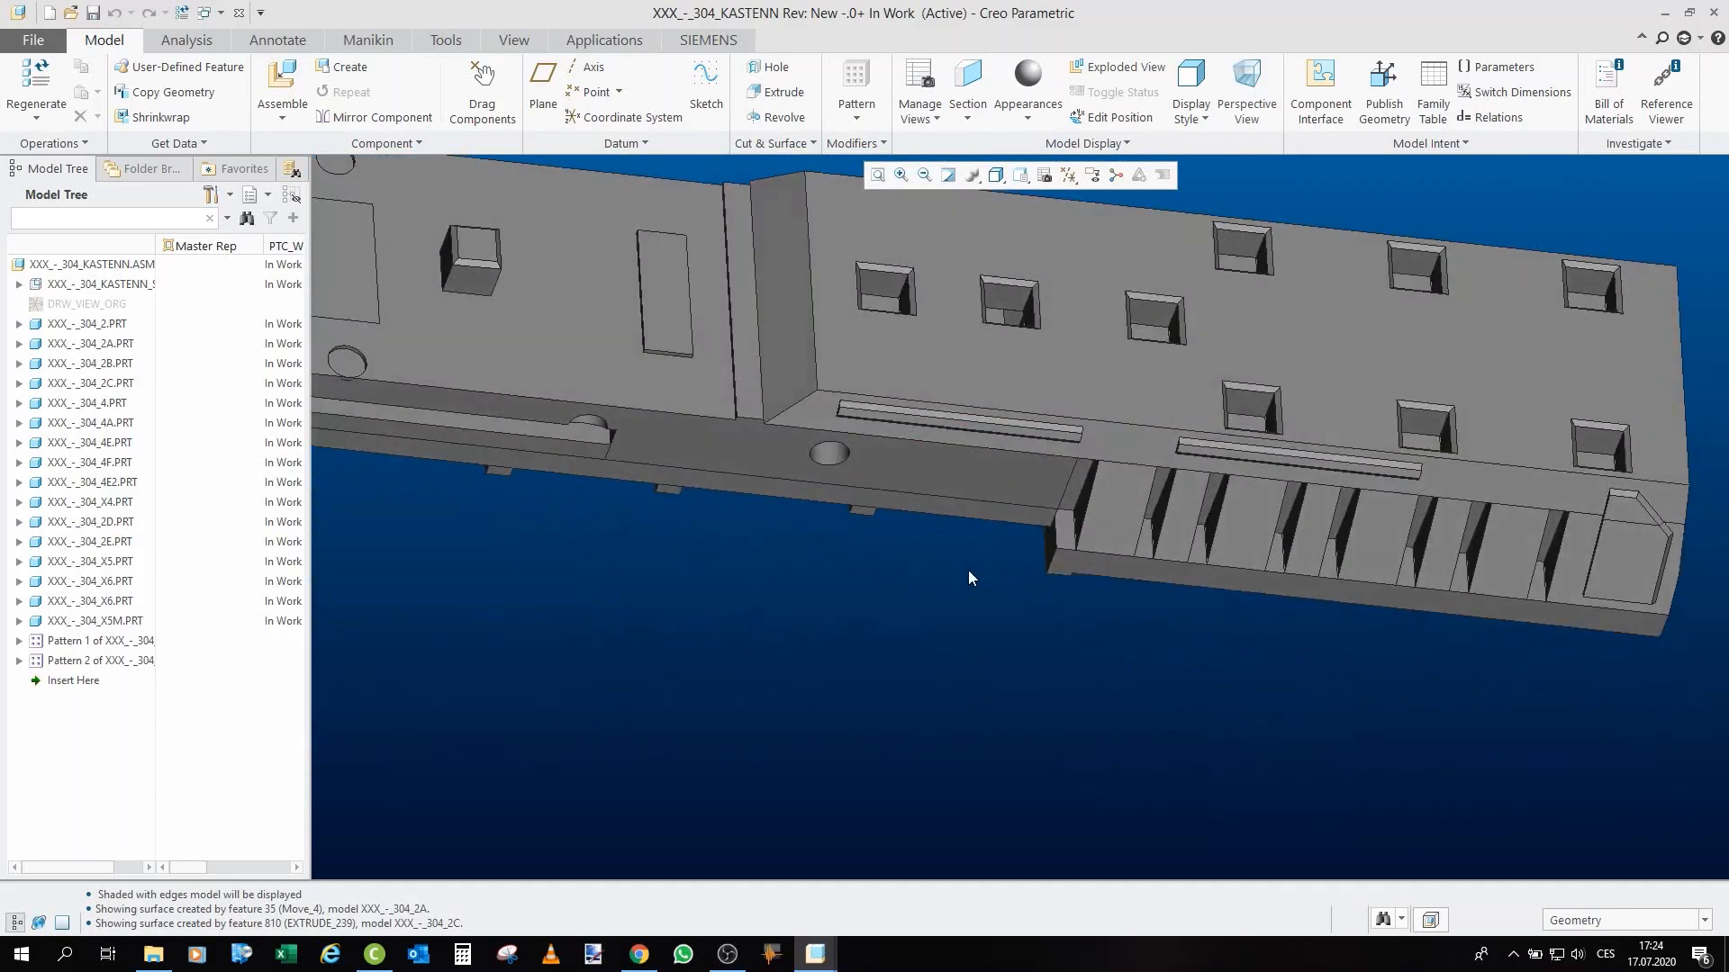
{"action": "middle_click_drag", "start_coordinate": [969, 576], "coordinate": [1246, 480]}
{"action": "scroll", "coordinate": [1251, 464], "scroll_direction": "down", "scroll_amount": 4}
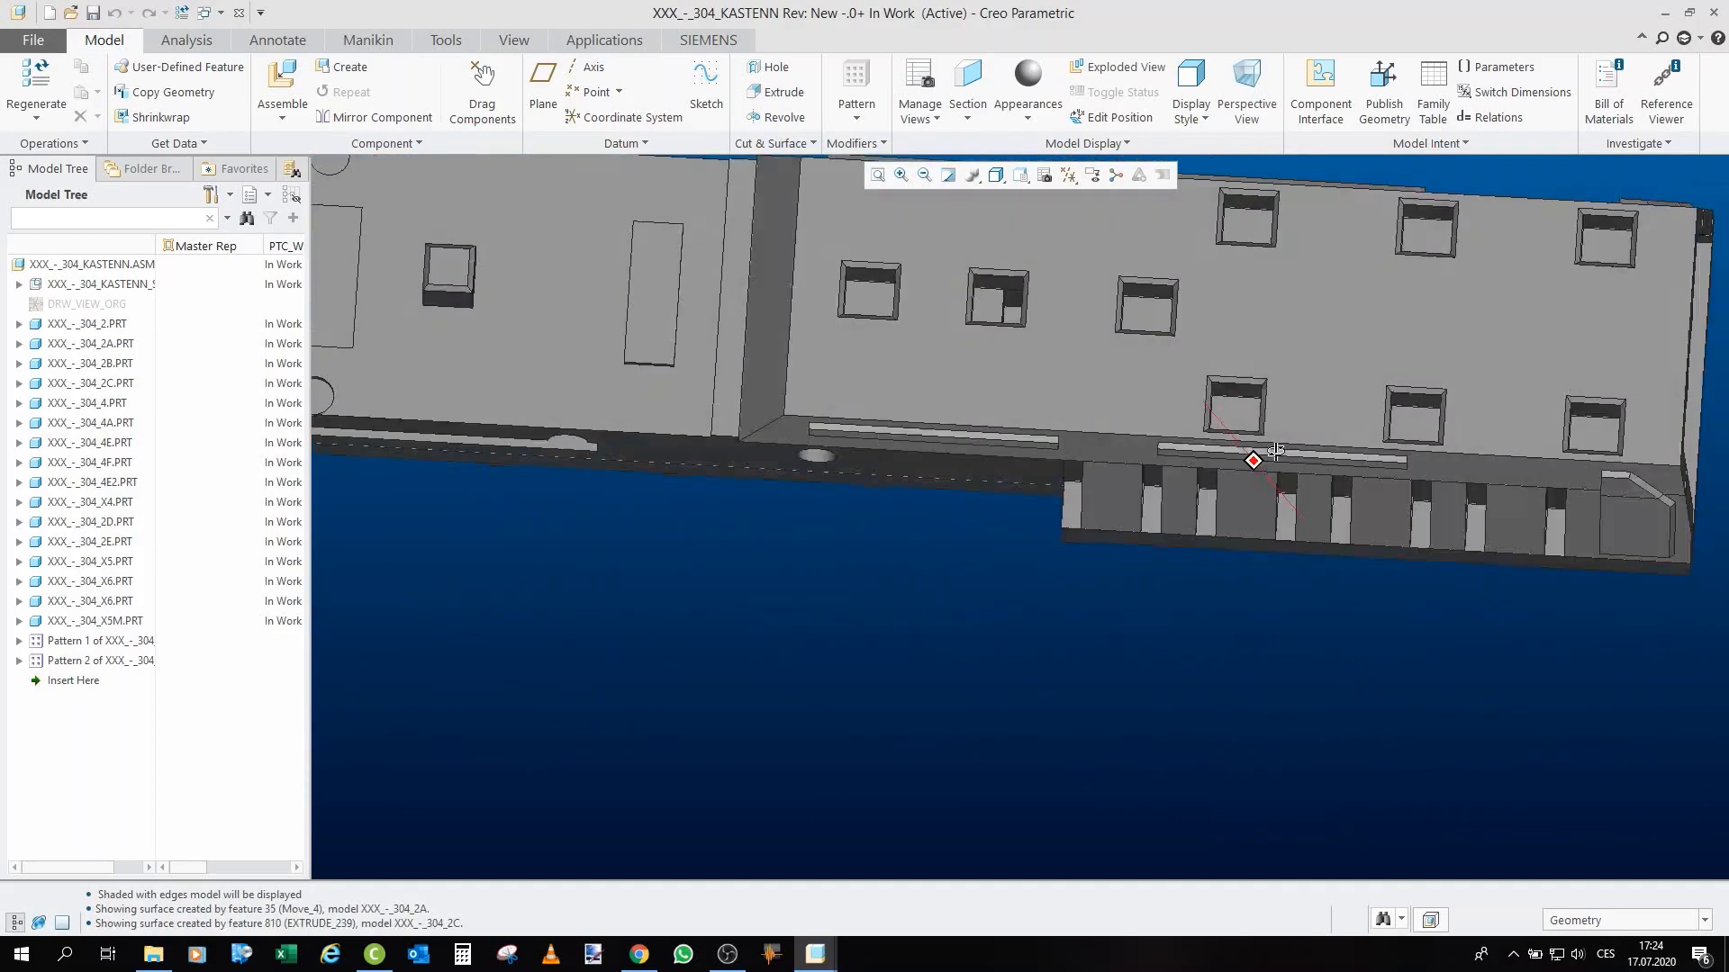
{"action": "scroll", "coordinate": [1073, 373], "scroll_direction": "down", "scroll_amount": 5}
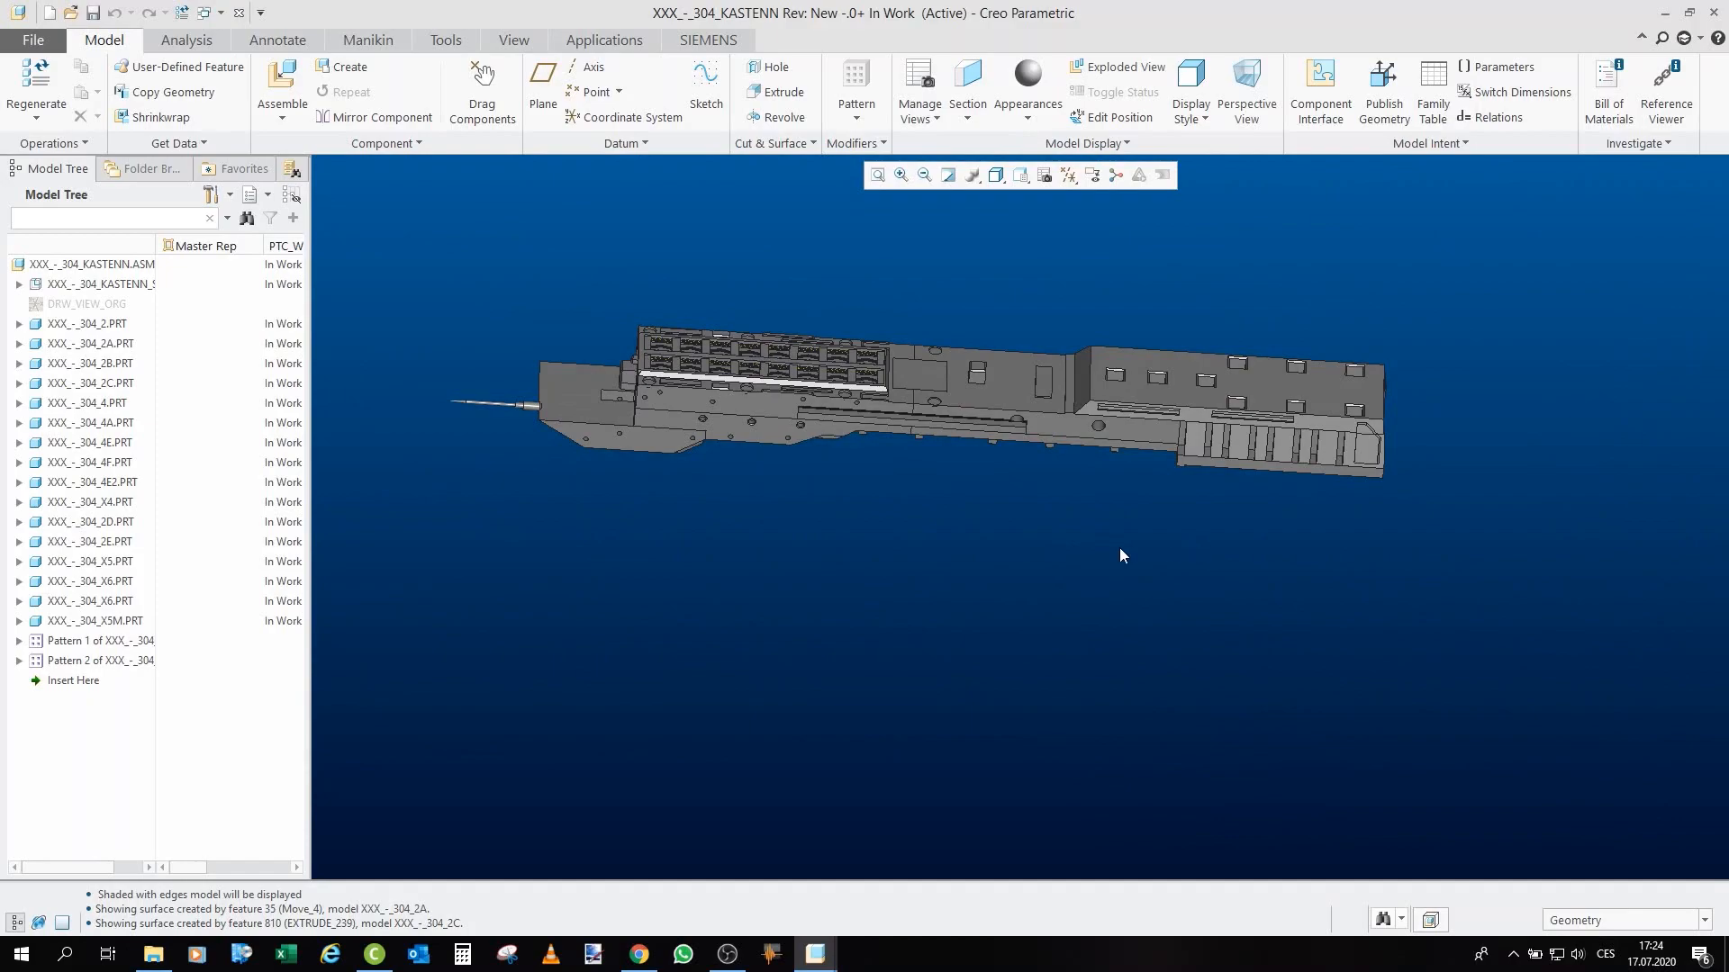
Open the striped hatch part XXX_-_304_2F from the hatch rows in its own window and examine its chevron groove.
{"action": "scroll", "coordinate": [713, 340], "scroll_direction": "up", "scroll_amount": 8}
{"action": "scroll", "coordinate": [709, 376], "scroll_direction": "down", "scroll_amount": 3}
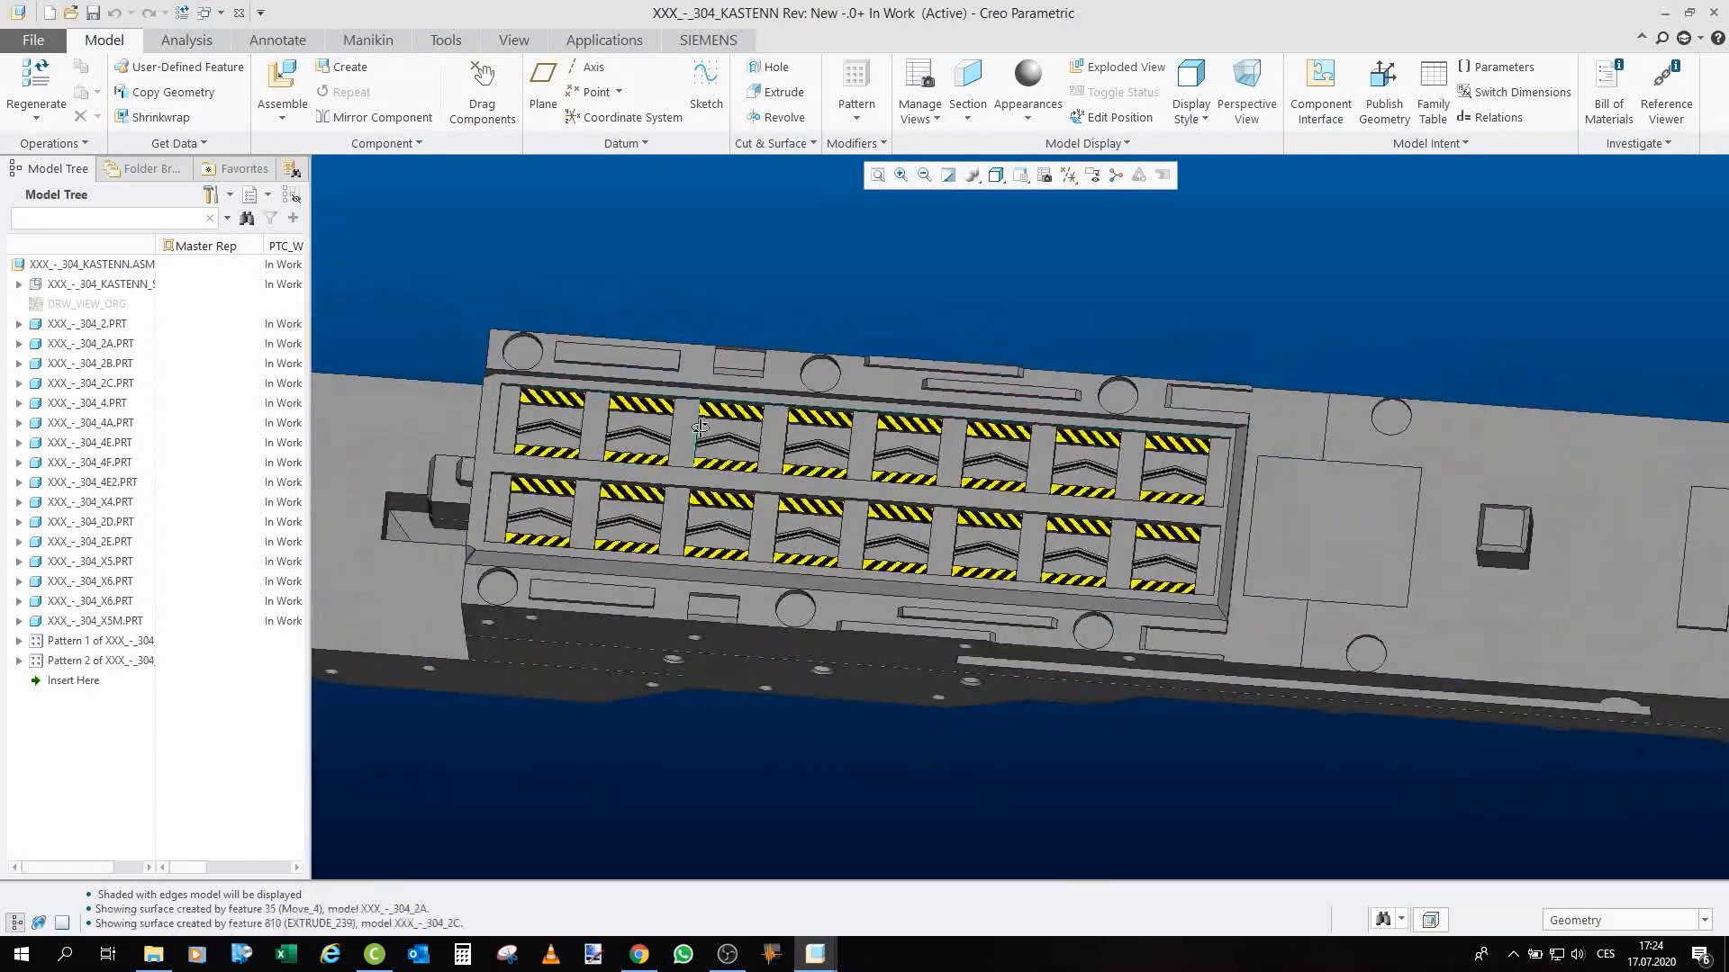
{"action": "middle_click_drag", "start_coordinate": [722, 439], "coordinate": [726, 369]}
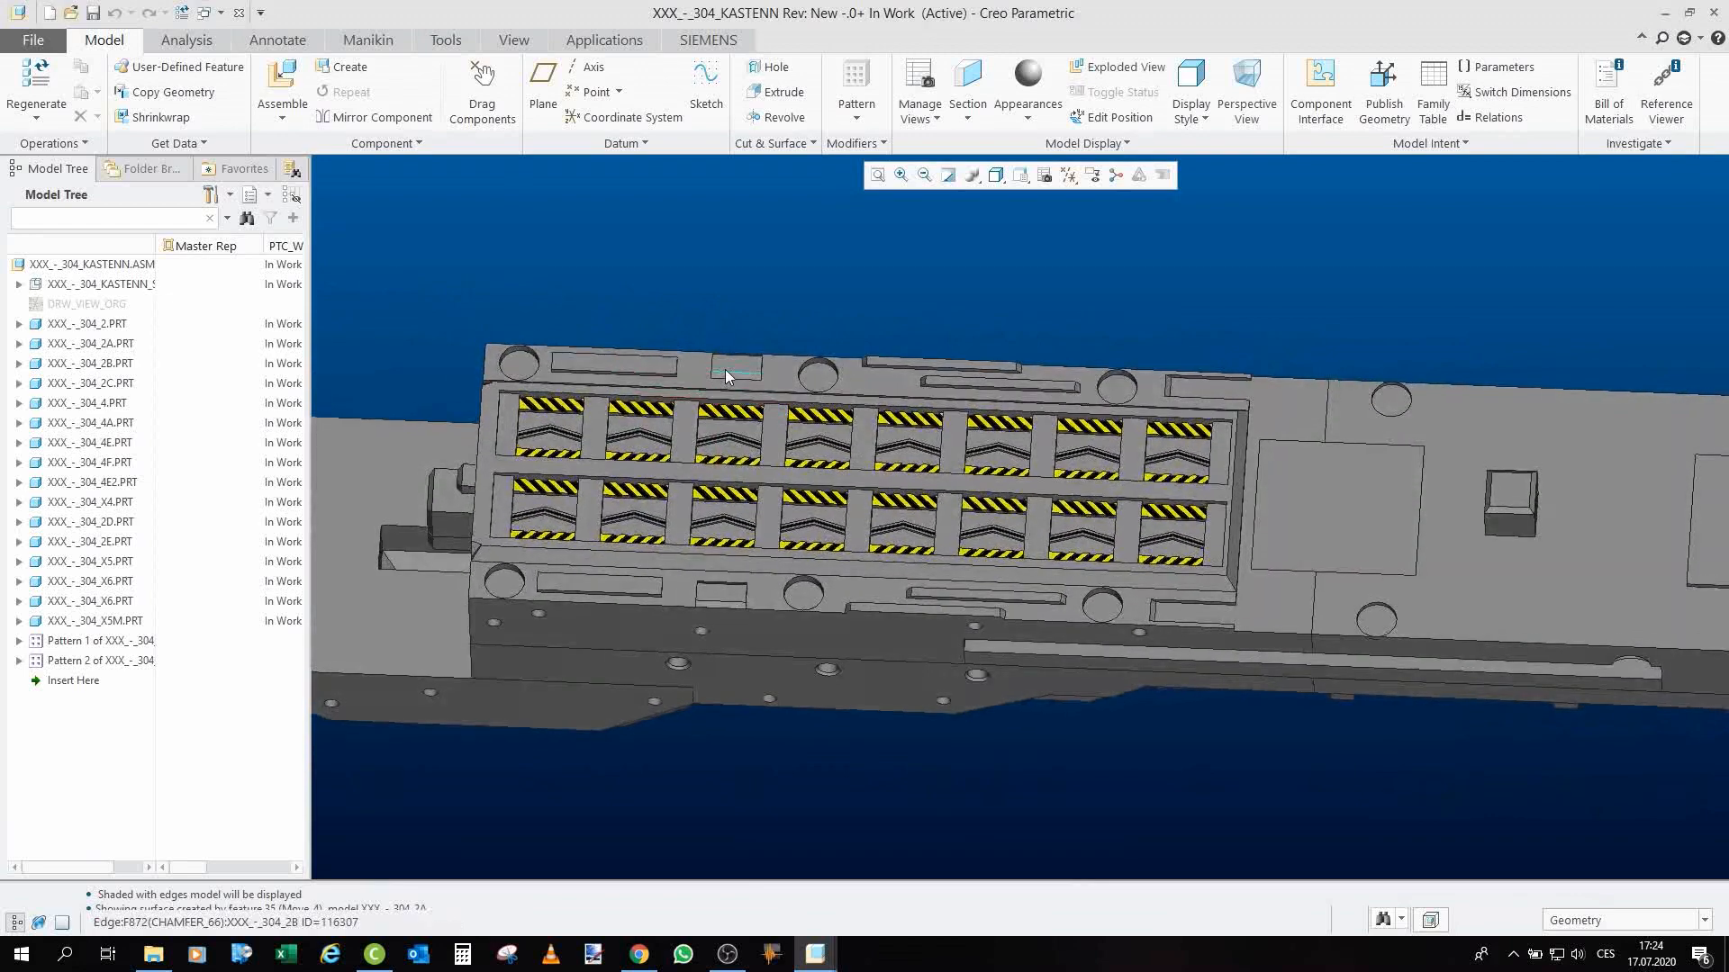
{"action": "middle_click_drag", "start_coordinate": [734, 283], "coordinate": [736, 301]}
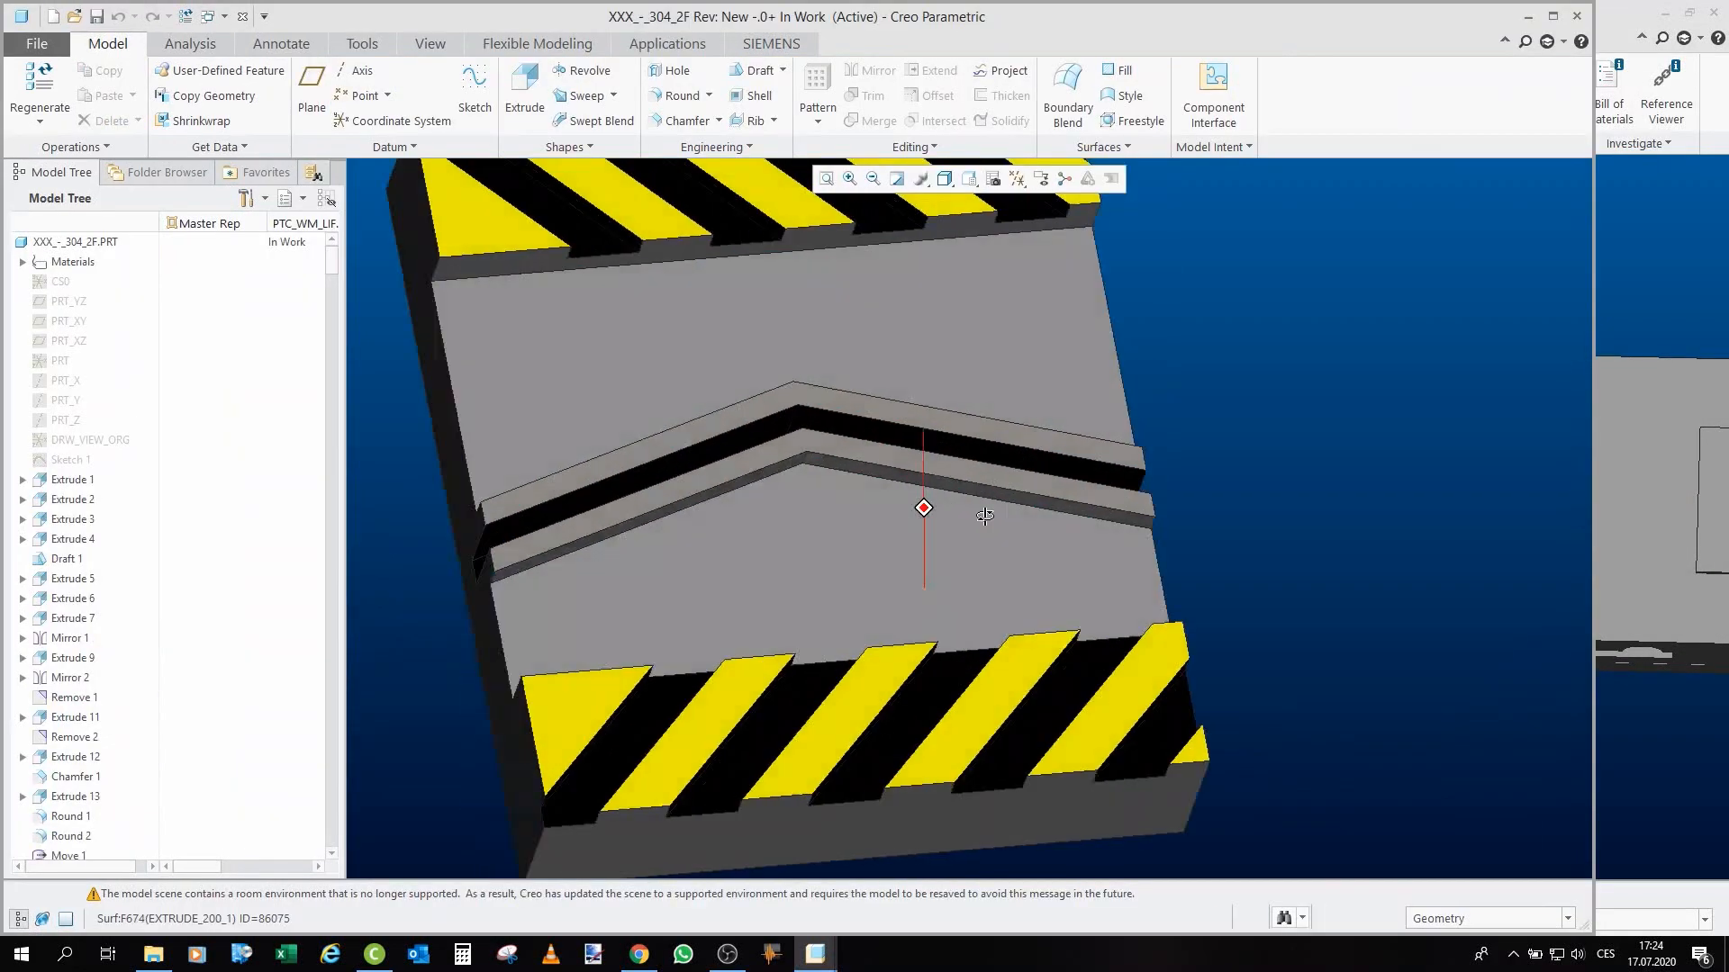
{"action": "mouse_move", "coordinate": [986, 516]}
{"action": "middle_mouse_down"}
{"action": "mouse_move", "coordinate": [1027, 536]}
{"action": "mouse_move", "coordinate": [947, 525]}
{"action": "middle_mouse_up"}
{"action": "scroll", "coordinate": [947, 525], "scroll_direction": "up", "scroll_amount": 3}
{"action": "scroll", "coordinate": [811, 310], "scroll_direction": "down", "scroll_amount": 4}
{"action": "mouse_move", "coordinate": [811, 308]}
{"action": "middle_mouse_down"}
{"action": "mouse_move", "coordinate": [774, 218]}
{"action": "mouse_move", "coordinate": [737, 223]}
{"action": "mouse_move", "coordinate": [787, 304]}
{"action": "middle_mouse_up"}
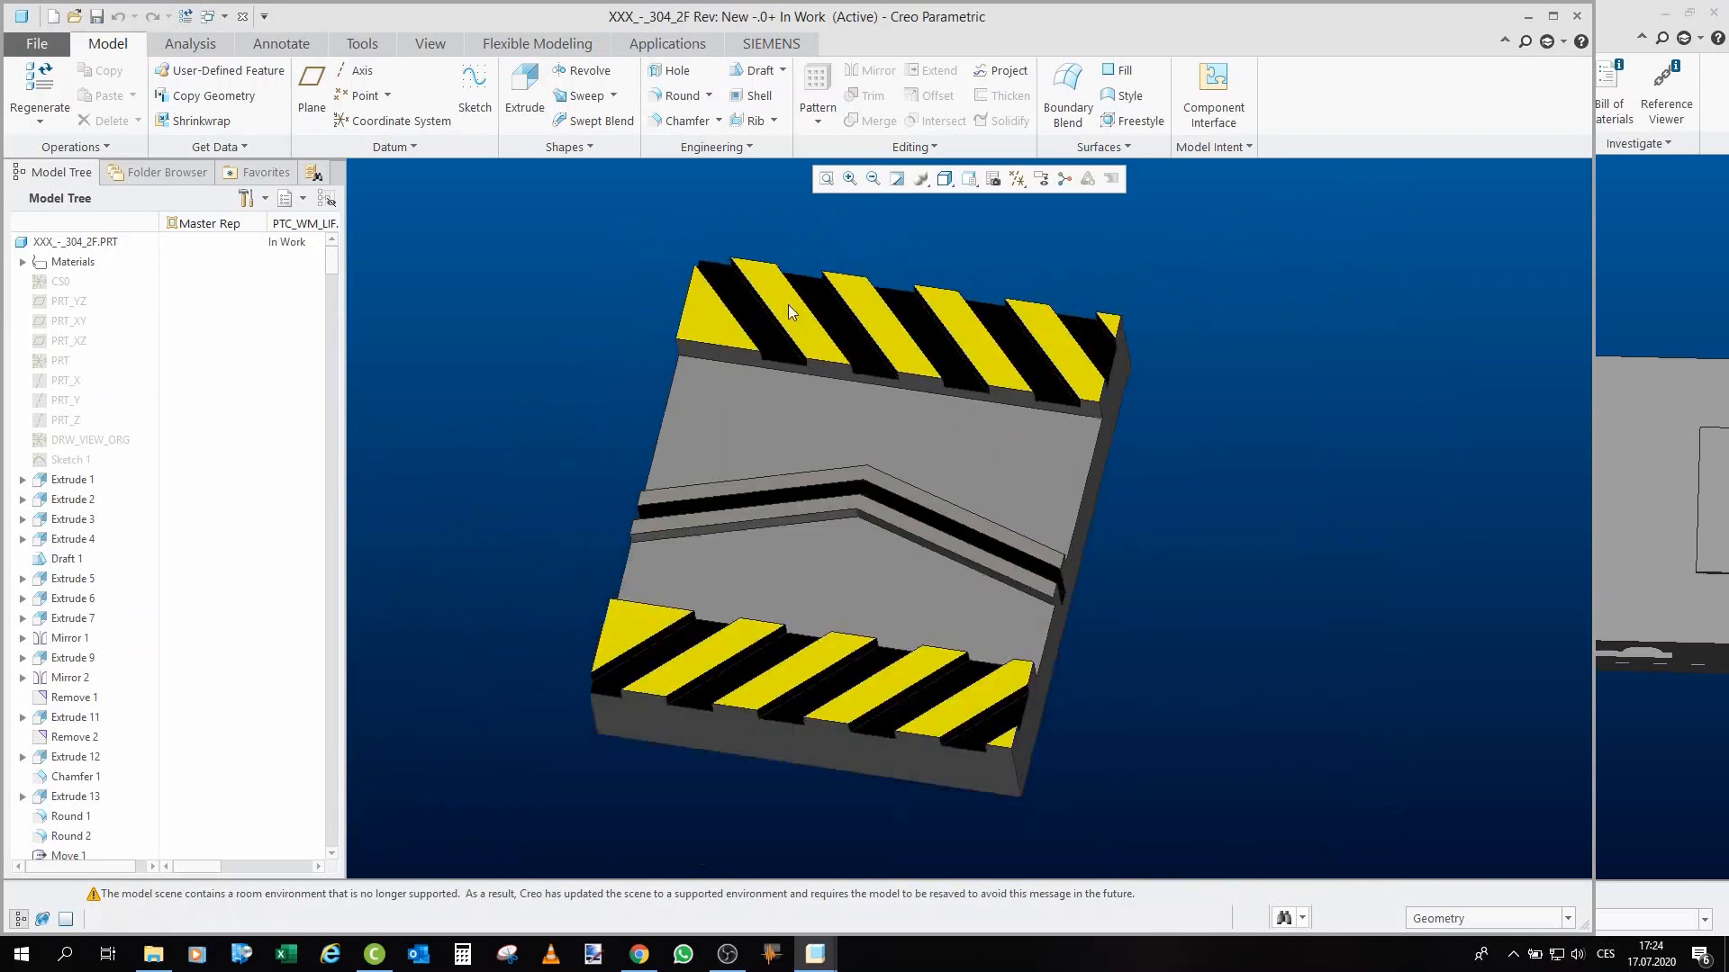
Examine the raised yellow stripes, black recesses and side profile of the hatch part, and close its window.
{"action": "scroll", "coordinate": [787, 304], "scroll_direction": "down", "scroll_amount": 3}
{"action": "scroll", "coordinate": [760, 279], "scroll_direction": "up", "scroll_amount": 2}
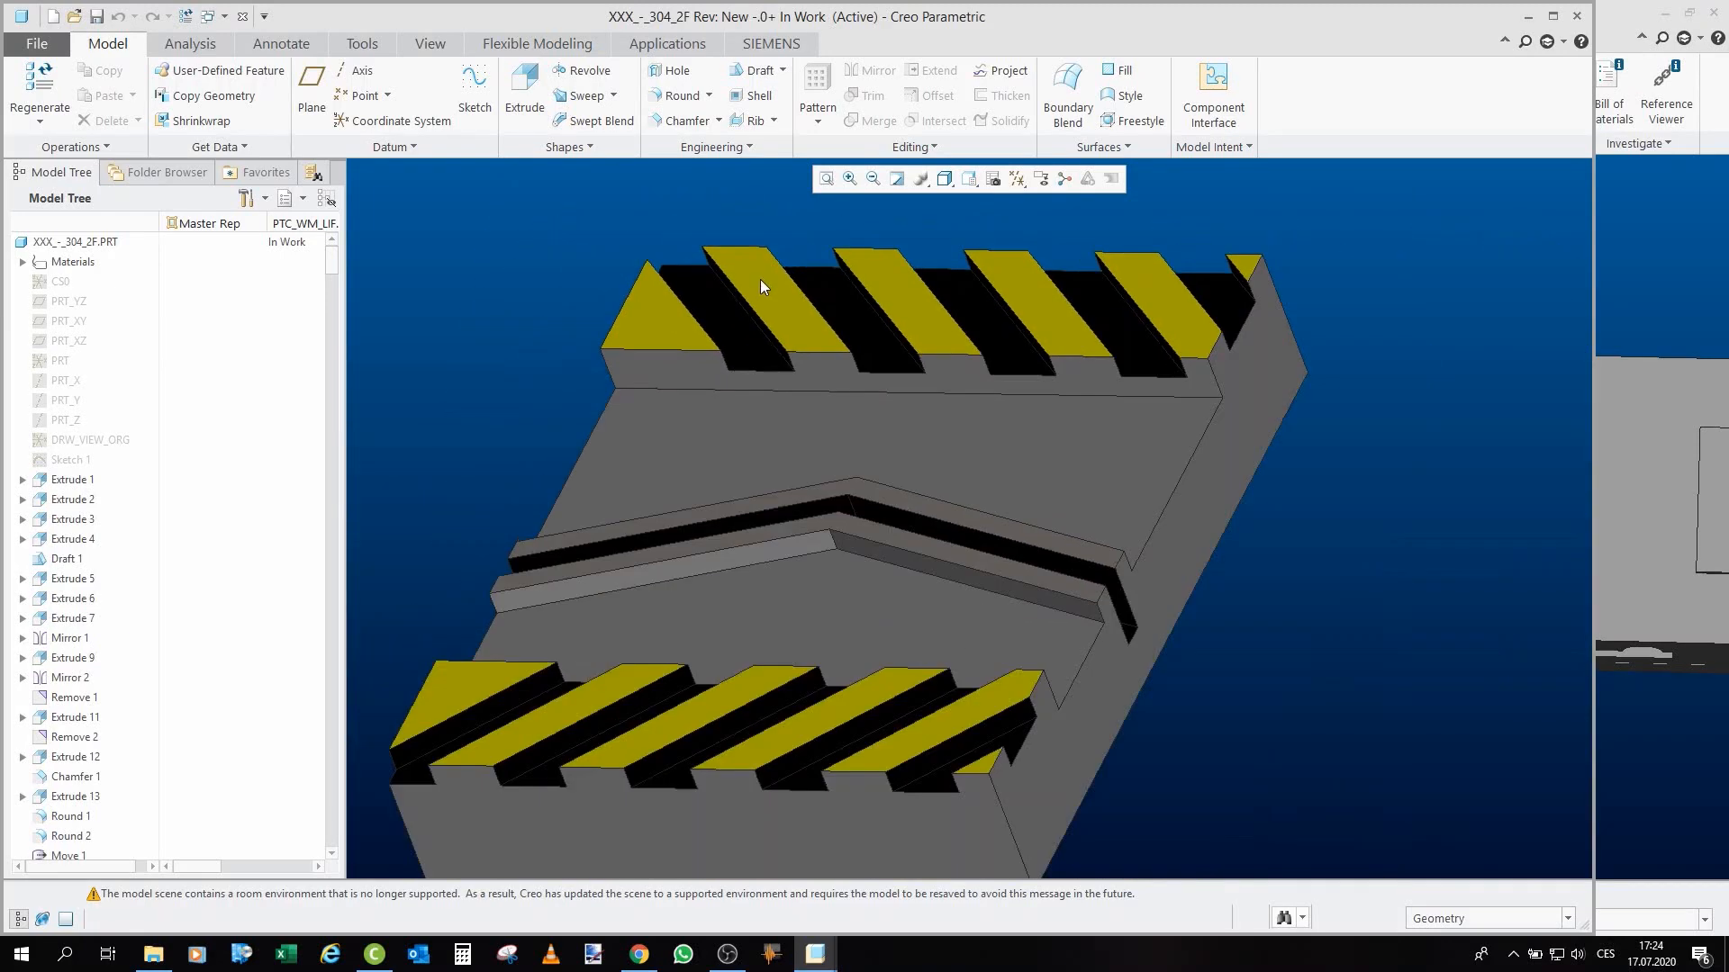
{"action": "scroll", "coordinate": [760, 279], "scroll_direction": "up", "scroll_amount": 3}
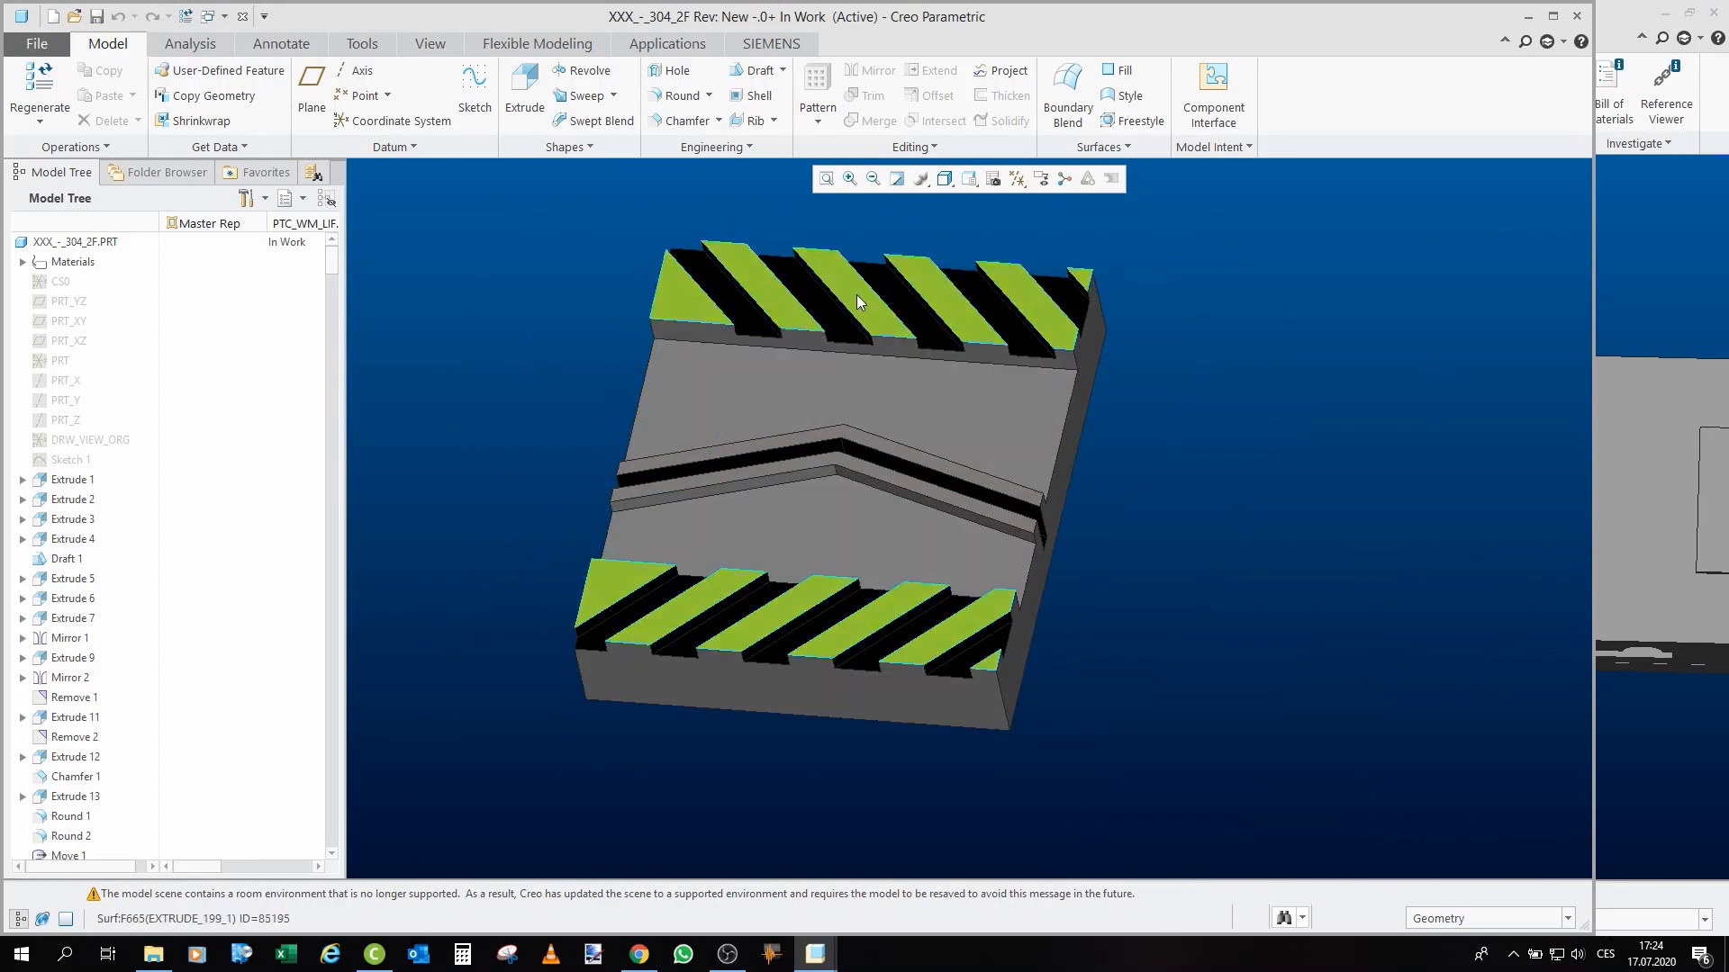
{"action": "middle_click_drag", "start_coordinate": [856, 294], "coordinate": [610, 260]}
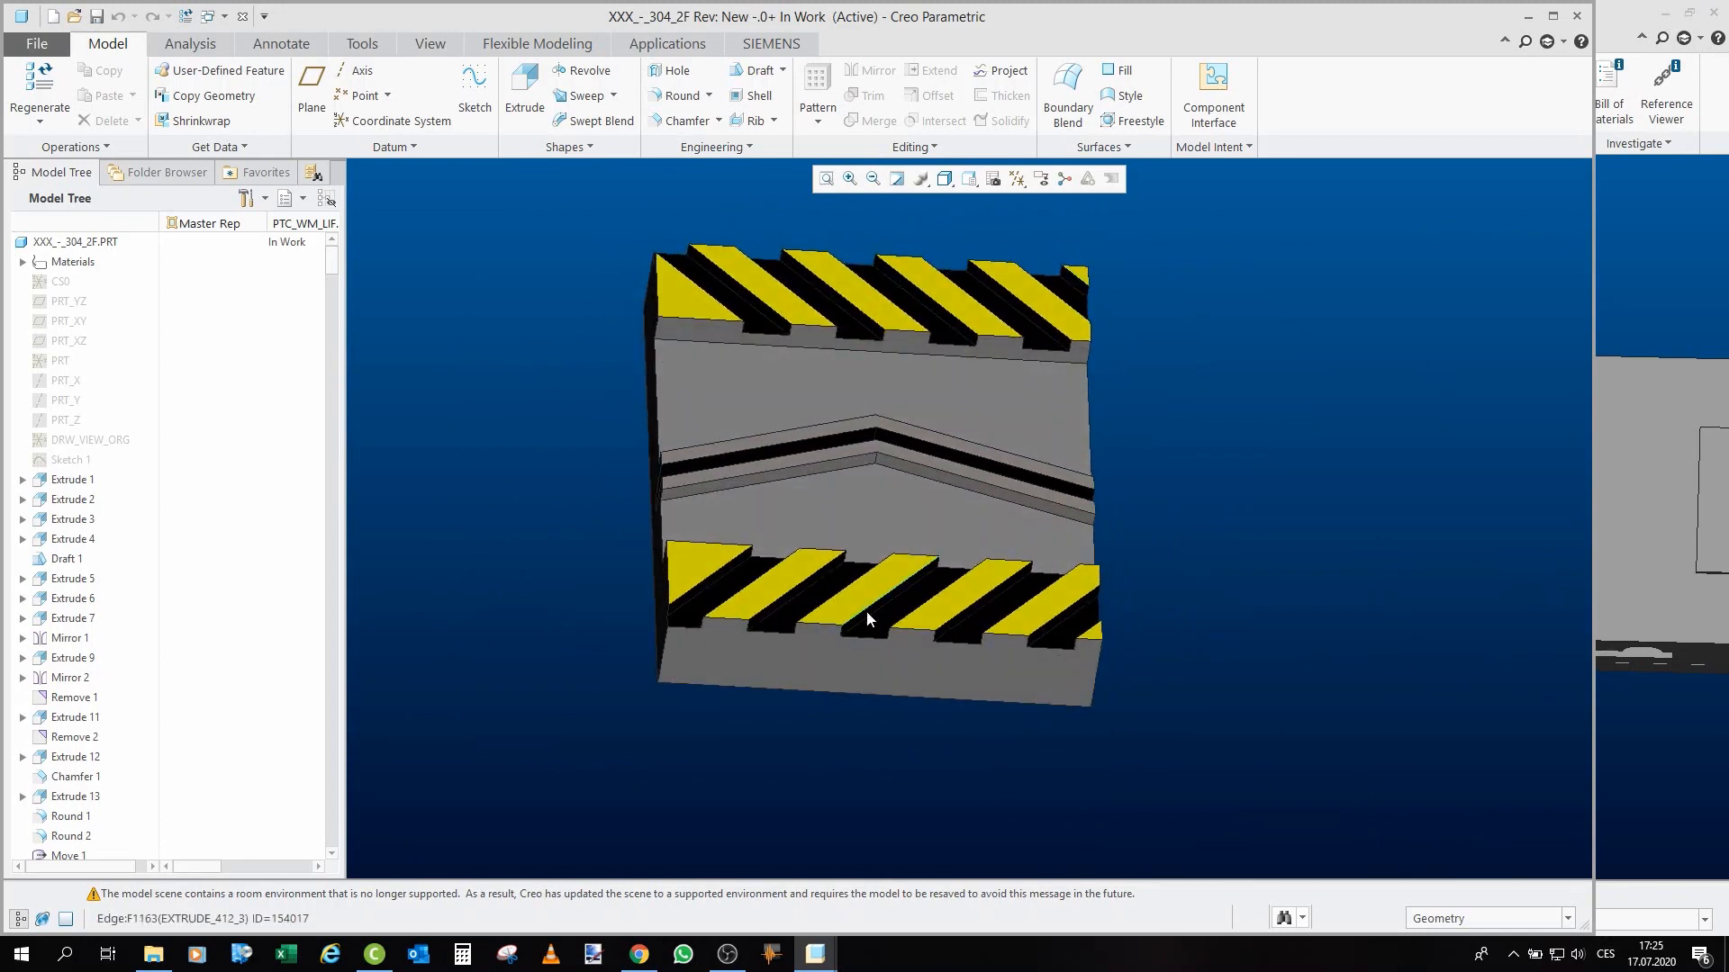
{"action": "middle_click_drag", "start_coordinate": [959, 616], "coordinate": [984, 612]}
{"action": "scroll", "coordinate": [689, 493], "scroll_direction": "up", "scroll_amount": 2}
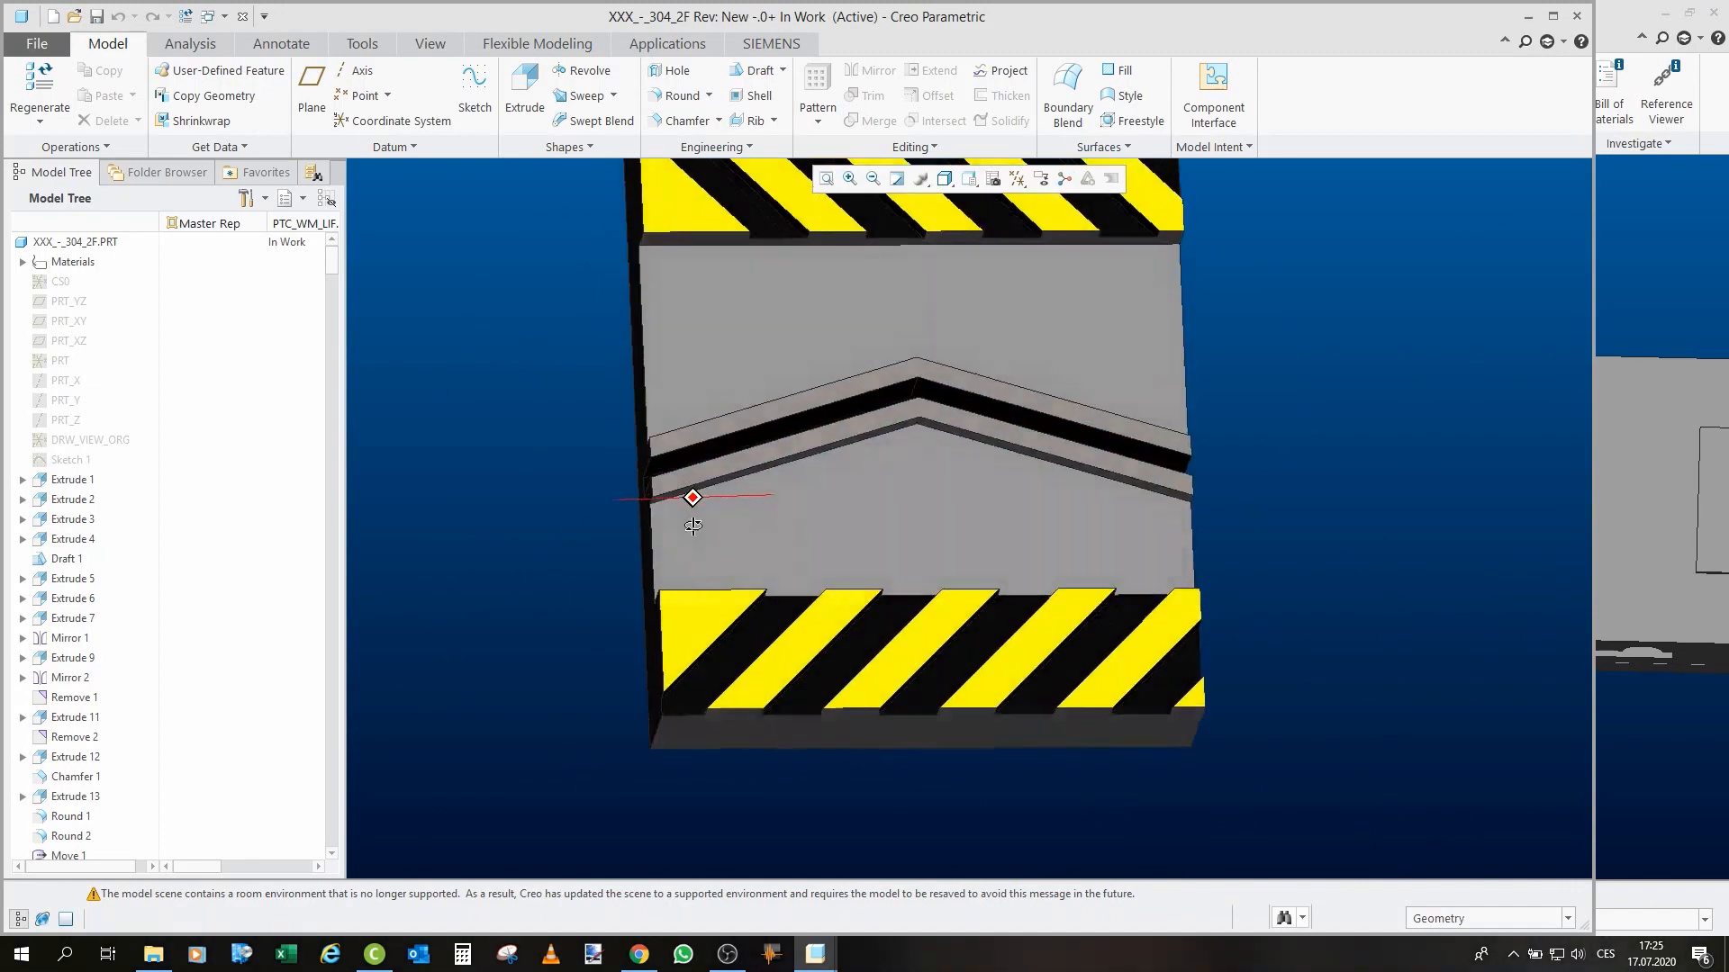
{"action": "middle_click_drag", "start_coordinate": [889, 423], "coordinate": [1234, 551]}
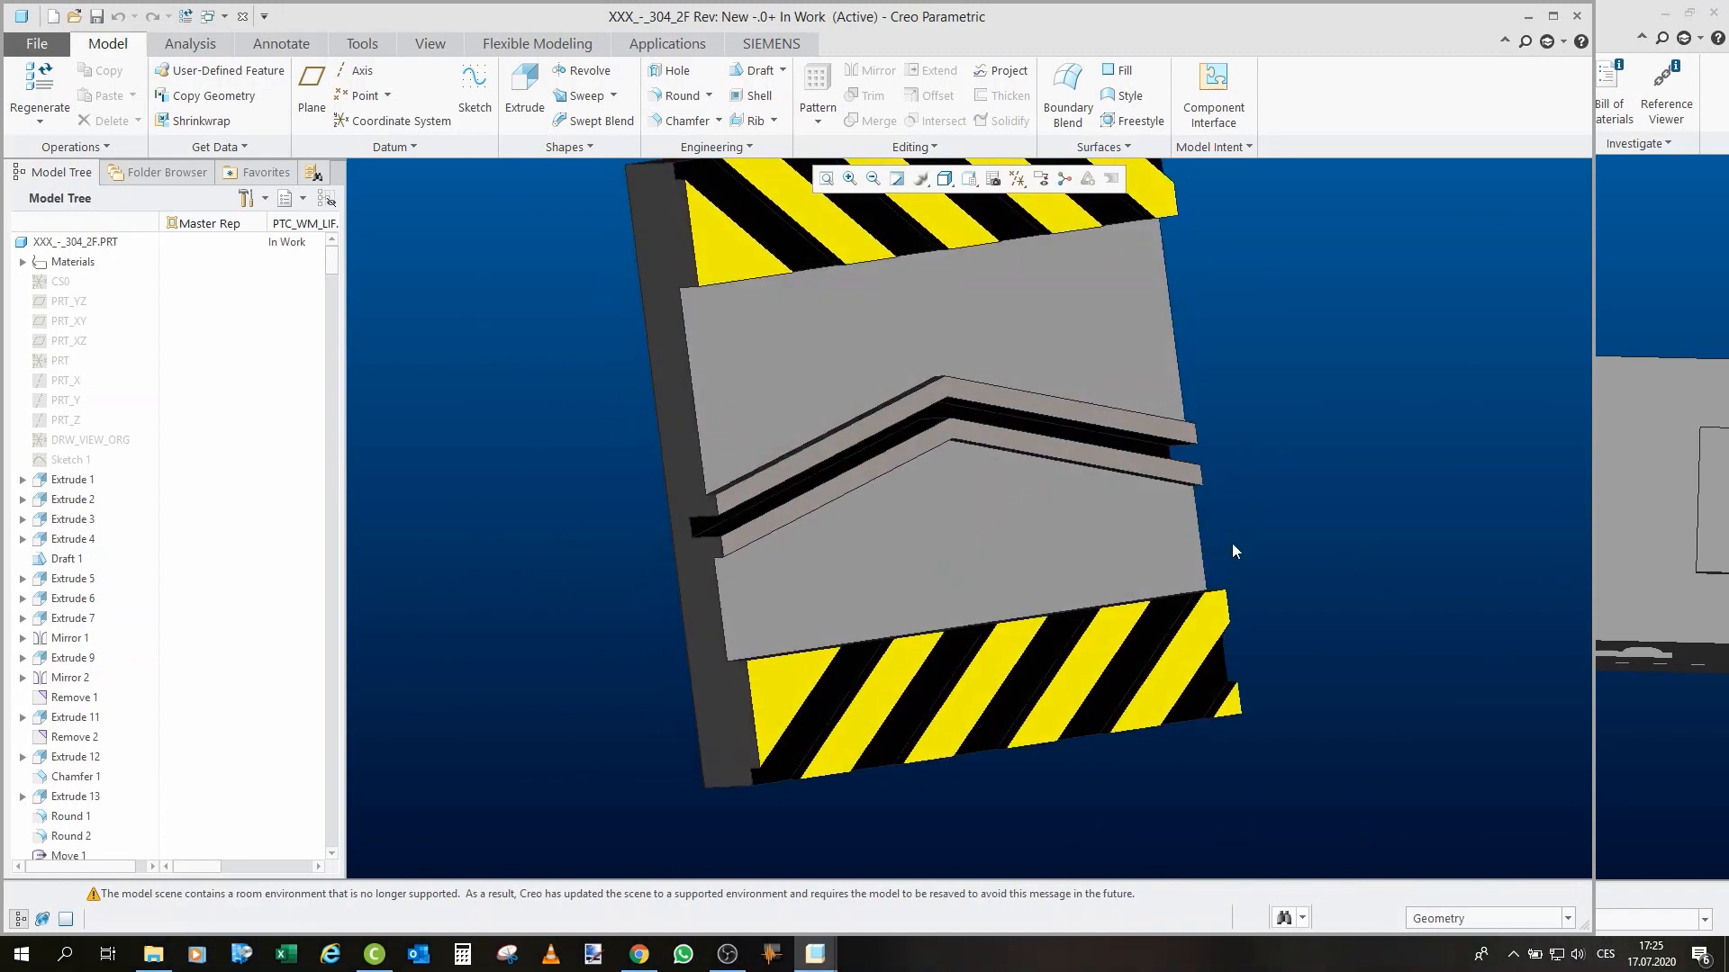
{"action": "middle_click_drag", "start_coordinate": [1245, 472], "coordinate": [1175, 440]}
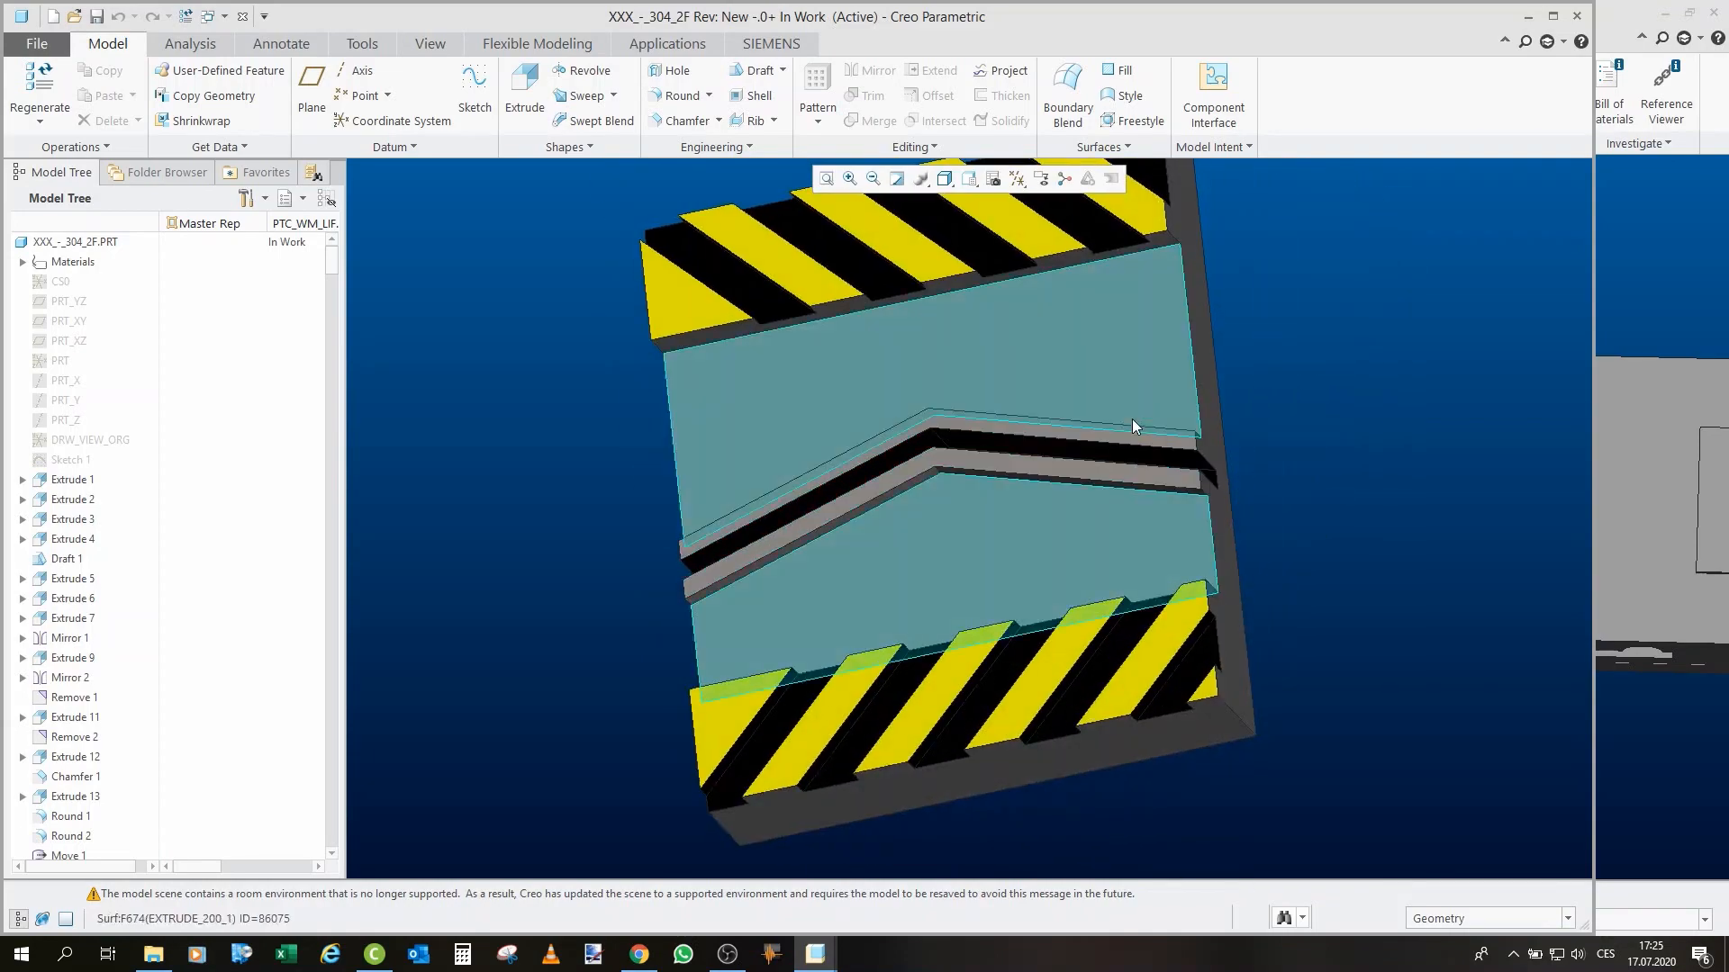
{"action": "middle_click_drag", "start_coordinate": [1018, 362], "coordinate": [1054, 362]}
{"action": "left_click", "coordinate": [240, 17]}
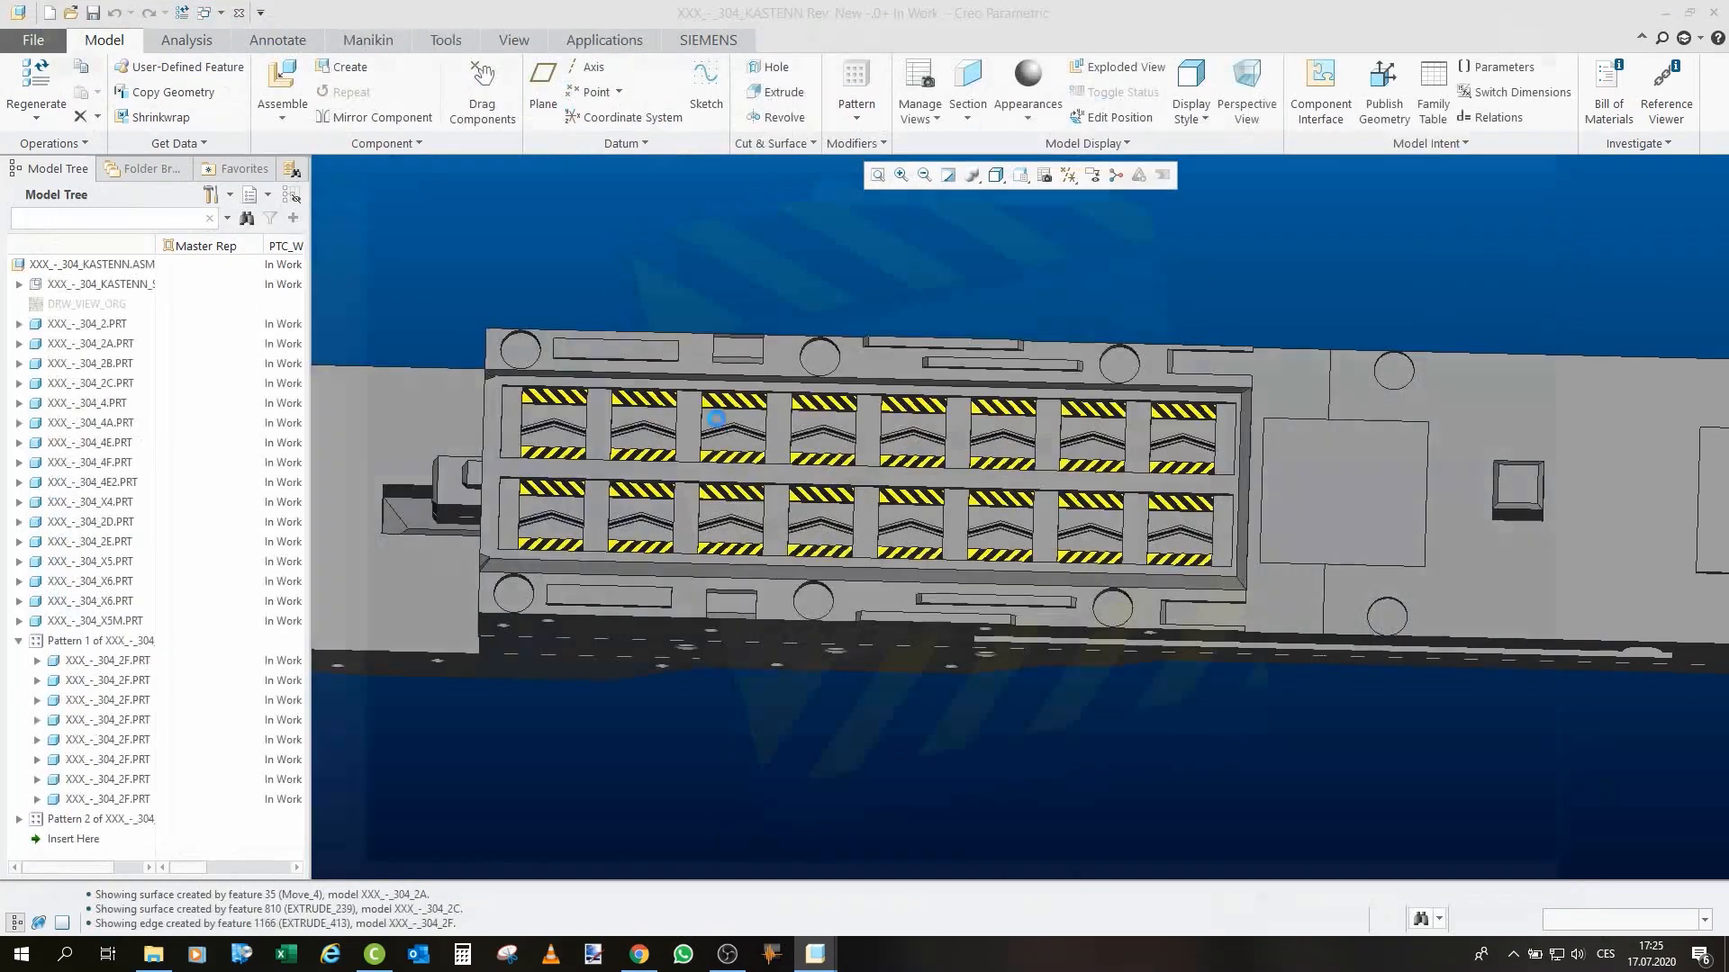
Review the hatch rows, open their frame part XXX_-_304_2E separately to inspect its grid of pockets, and close it.
{"action": "scroll", "coordinate": [727, 383], "scroll_direction": "down", "scroll_amount": 2}
{"action": "scroll", "coordinate": [727, 382], "scroll_direction": "up", "scroll_amount": 2}
{"action": "scroll", "coordinate": [632, 342], "scroll_direction": "up", "scroll_amount": 3}
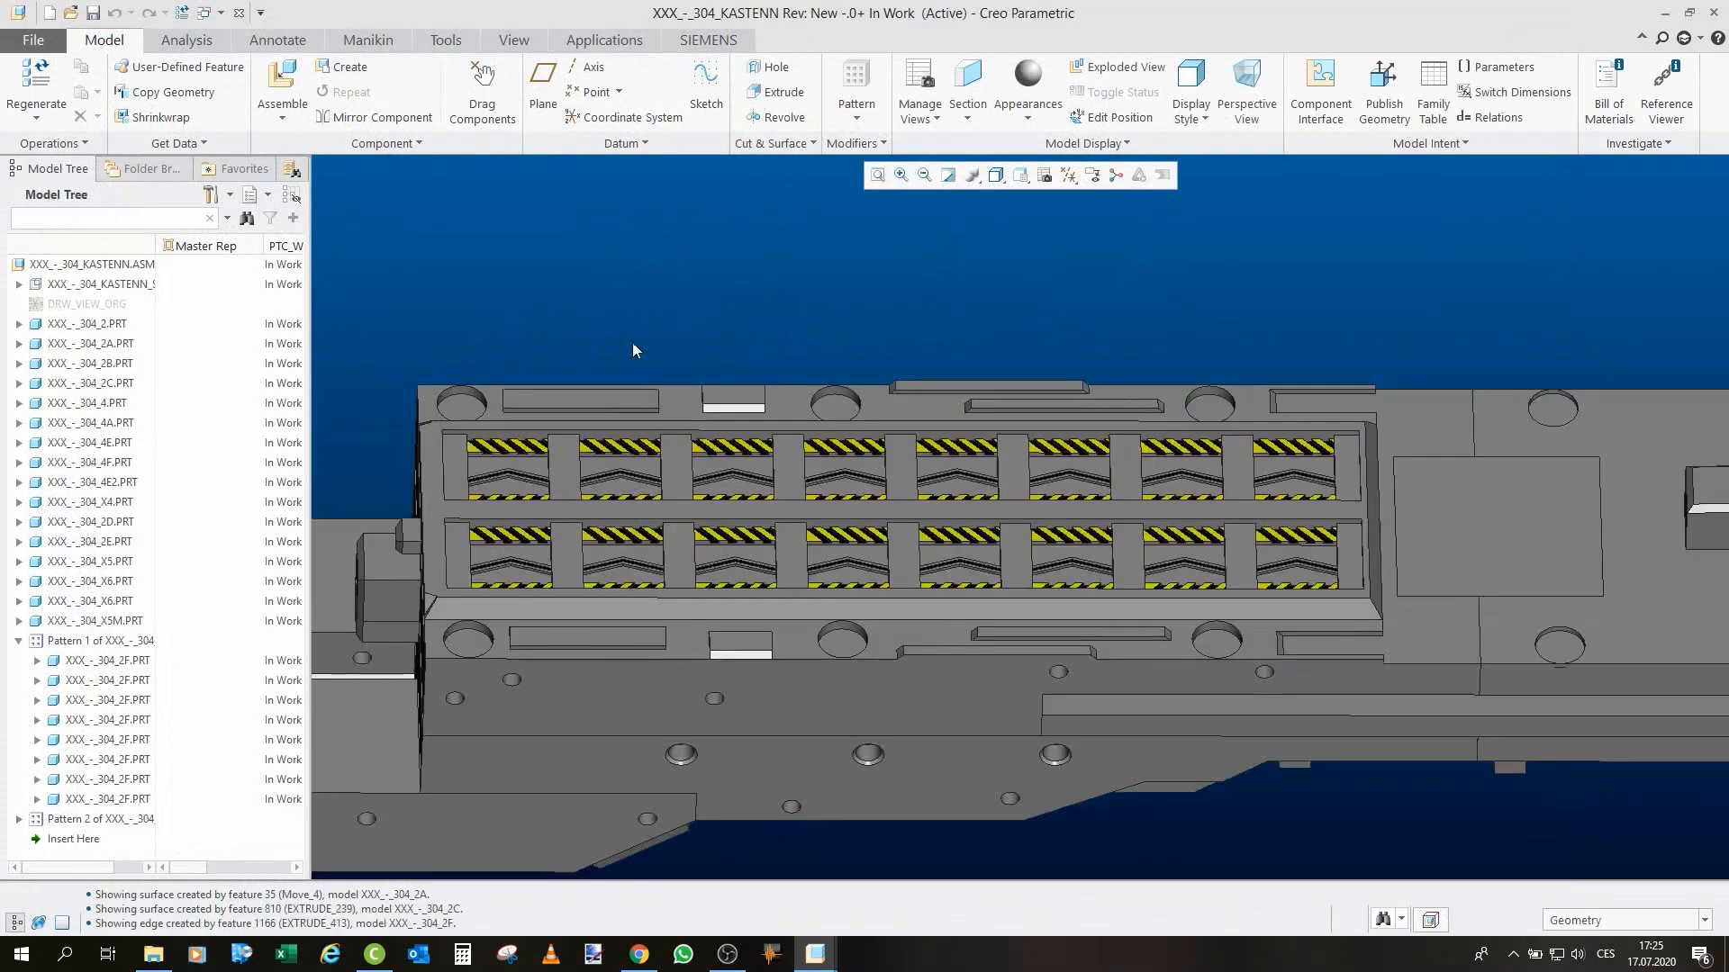
{"action": "scroll", "coordinate": [495, 492], "scroll_direction": "up", "scroll_amount": 2}
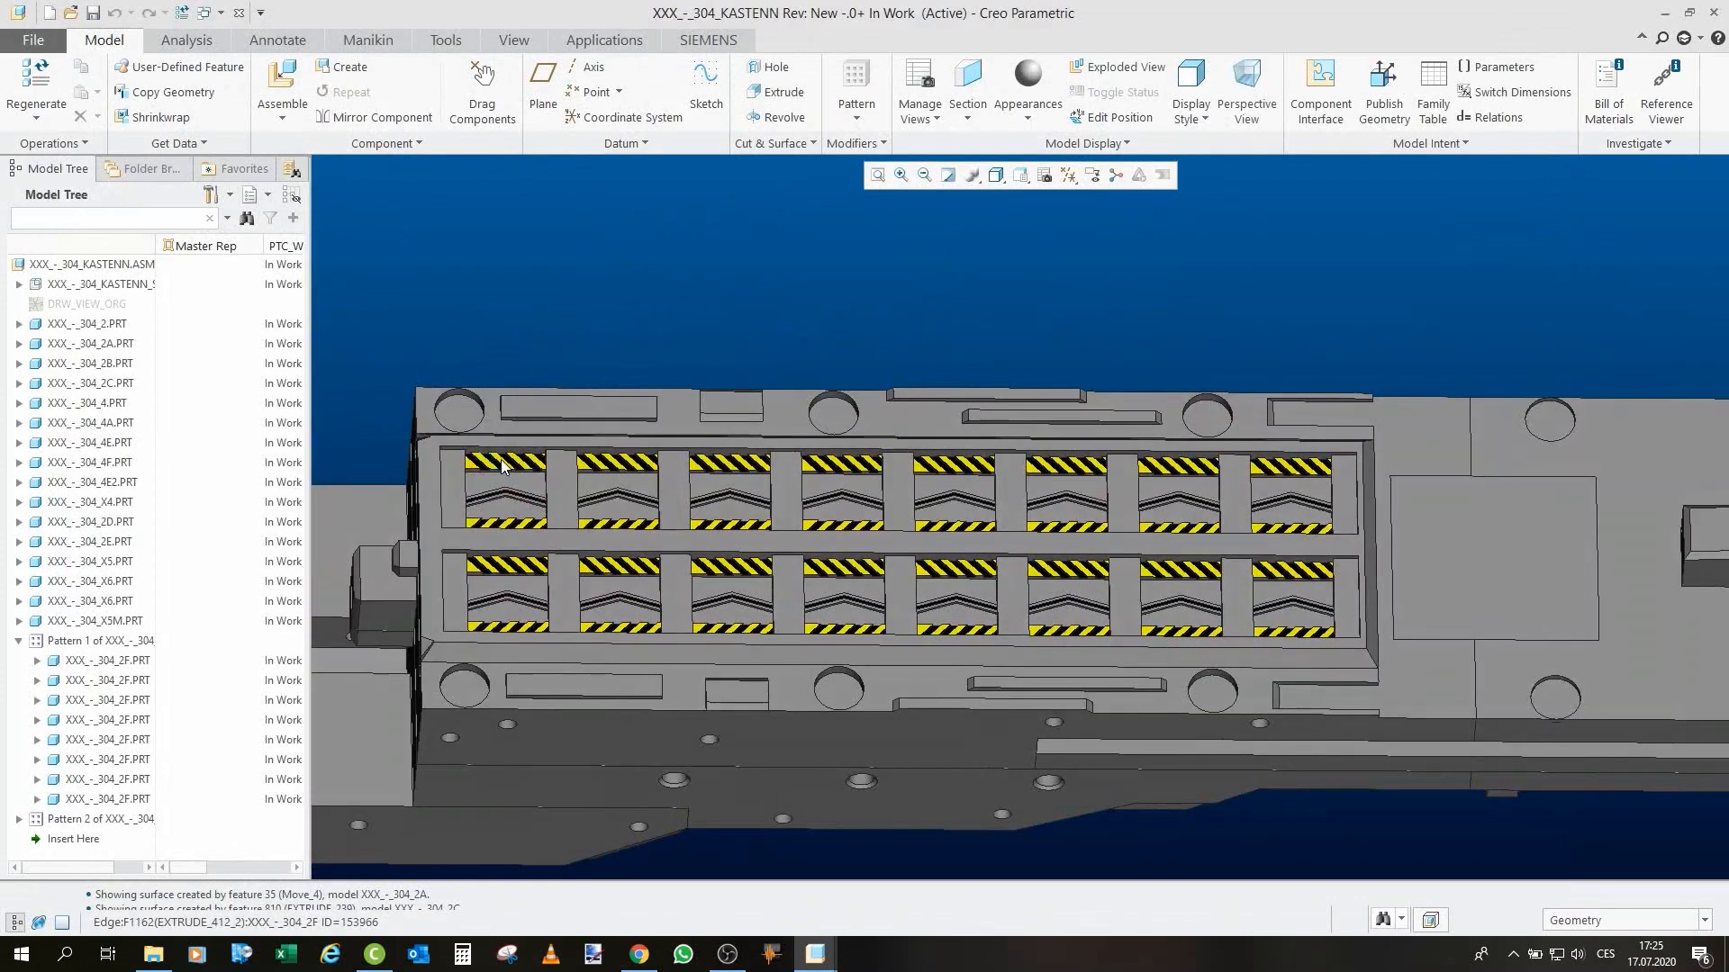
{"action": "middle_click_drag", "start_coordinate": [725, 502], "coordinate": [731, 487]}
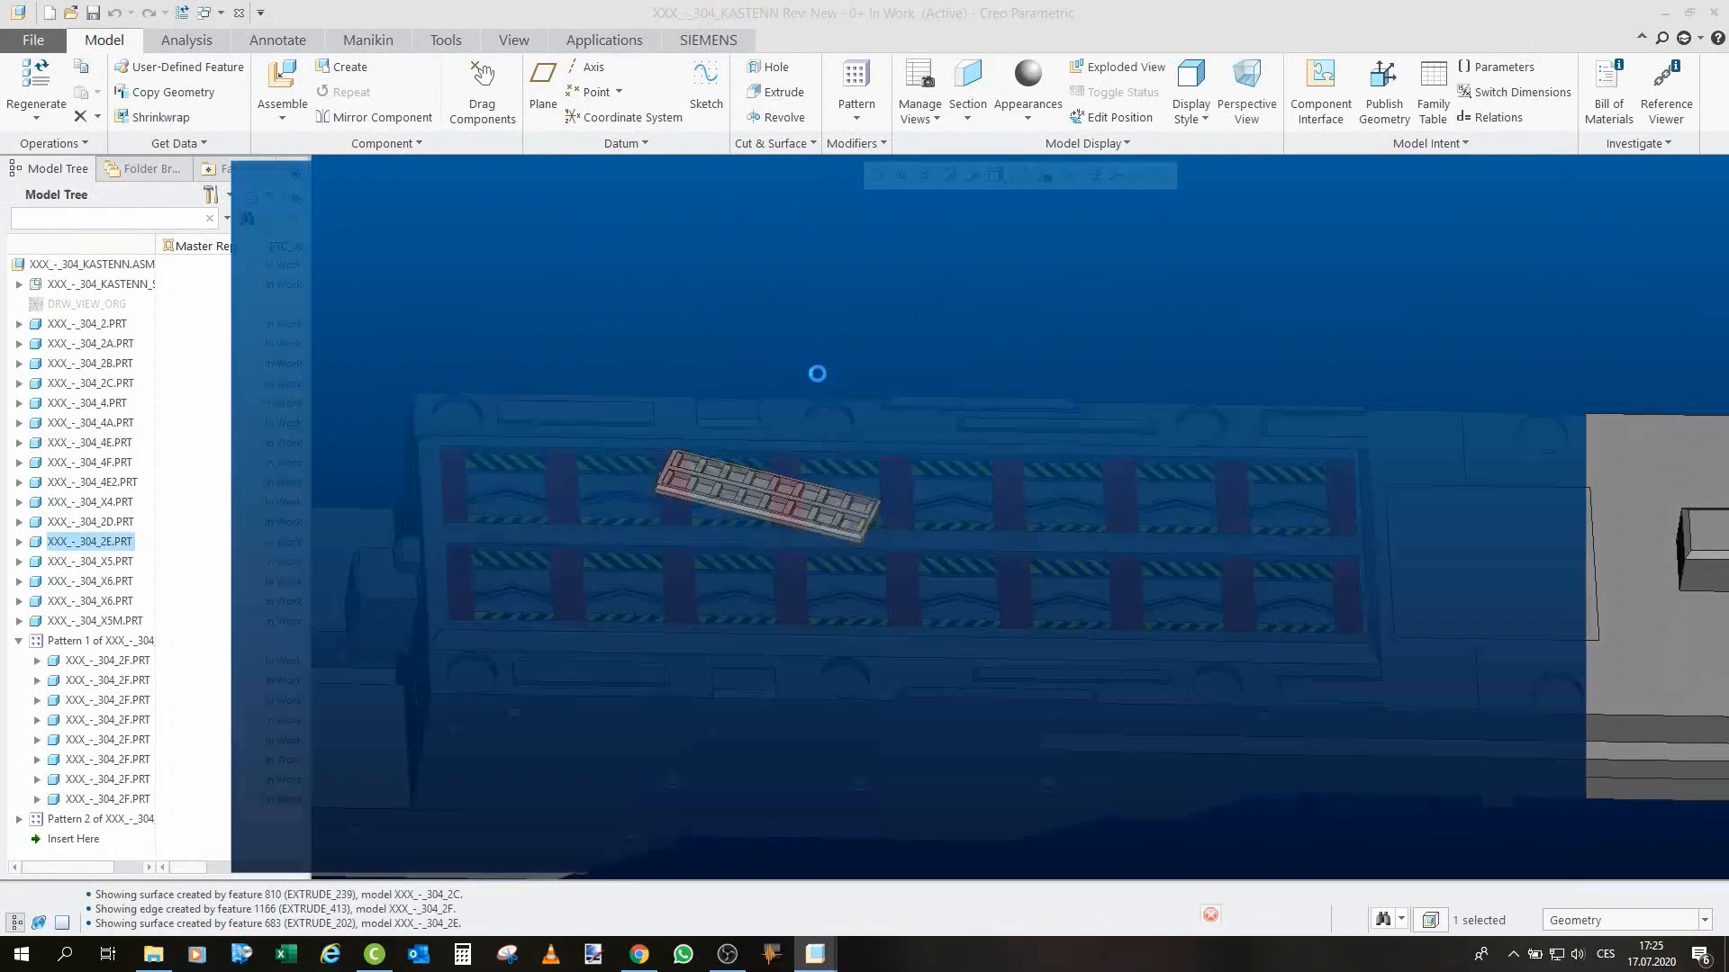
{"action": "middle_click_drag", "start_coordinate": [701, 394], "coordinate": [675, 423]}
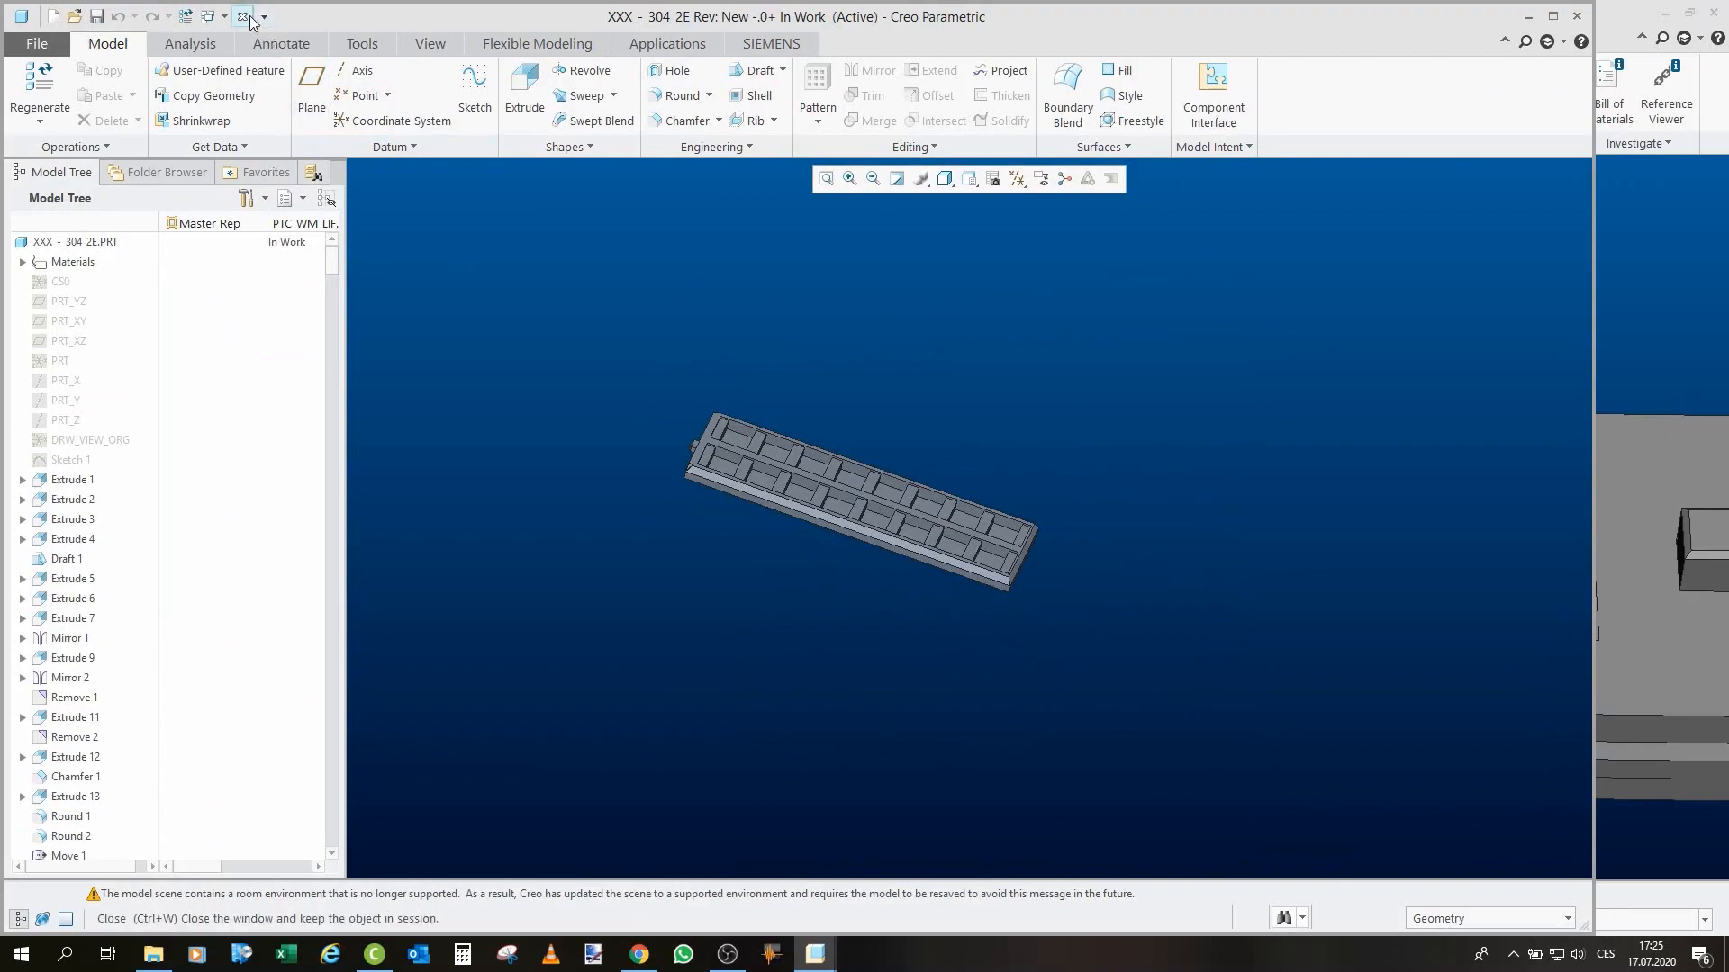
{"action": "left_click", "coordinate": [245, 16]}
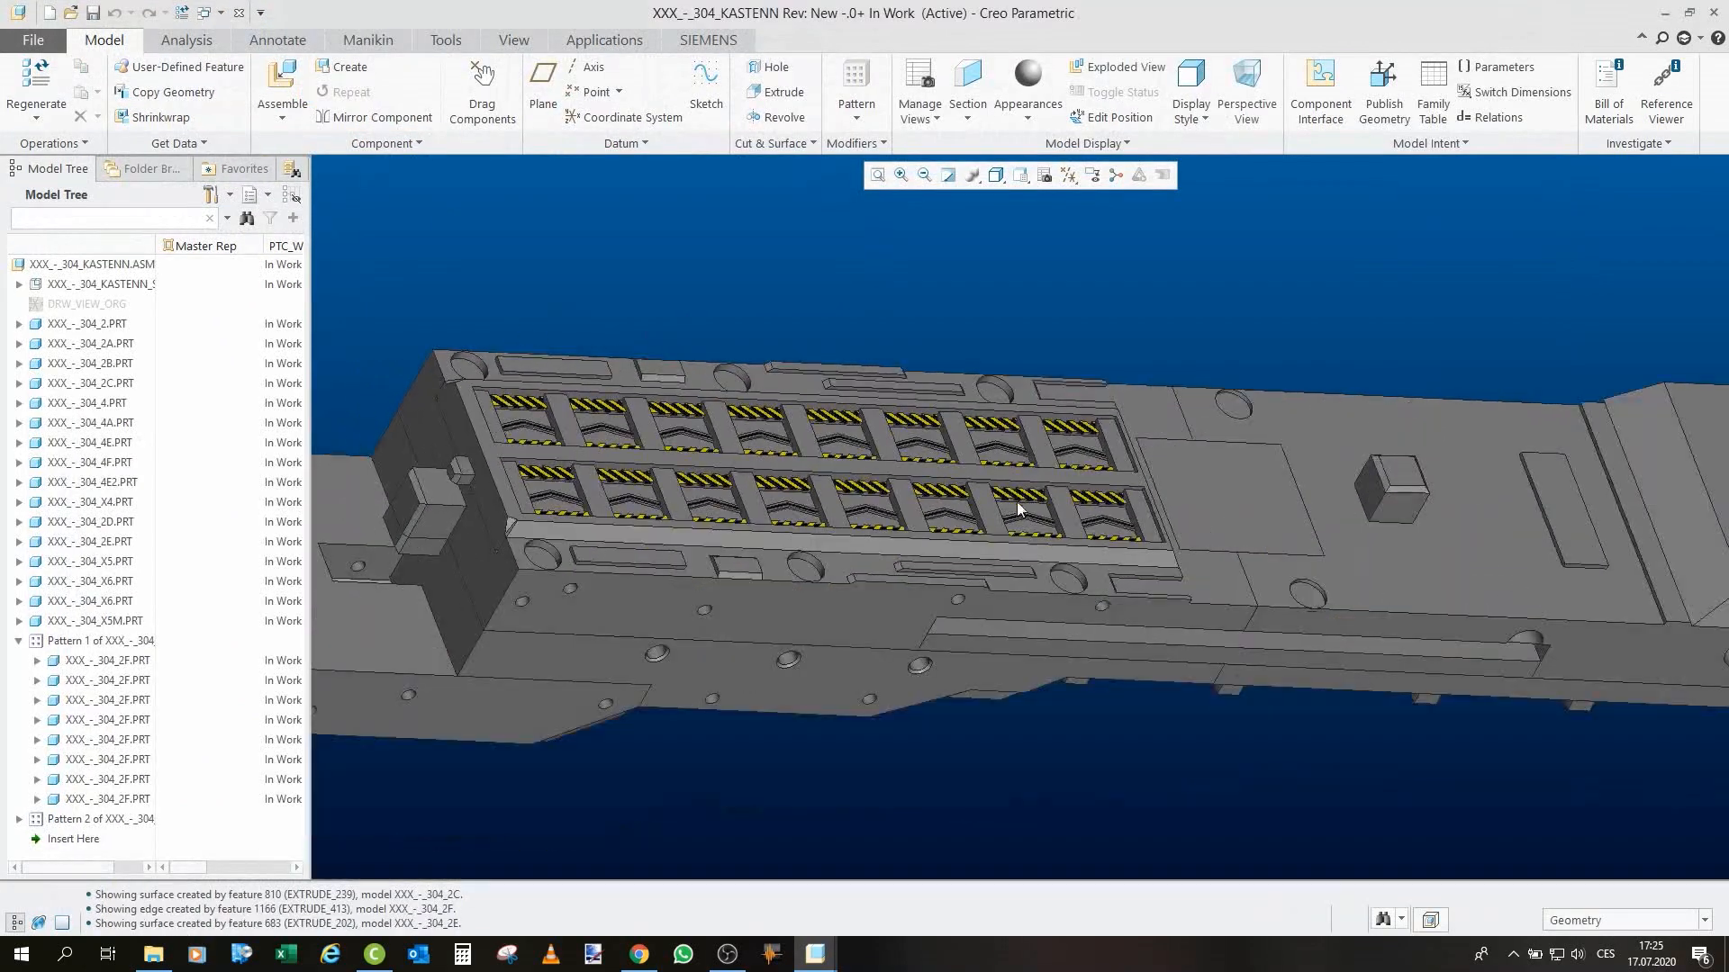
Open the I-shaped connector part XXX_-_304_X4 beside the hatch rows in its own window, inspect its profile, and close it.
{"action": "mouse_move", "coordinate": [1017, 501]}
{"action": "middle_mouse_down"}
{"action": "mouse_move", "coordinate": [969, 550]}
{"action": "mouse_move", "coordinate": [1009, 446]}
{"action": "mouse_move", "coordinate": [1035, 486]}
{"action": "mouse_move", "coordinate": [1090, 487]}
{"action": "middle_mouse_up"}
{"action": "scroll", "coordinate": [1081, 530], "scroll_direction": "down", "scroll_amount": 2}
{"action": "left_click", "coordinate": [1193, 464]}
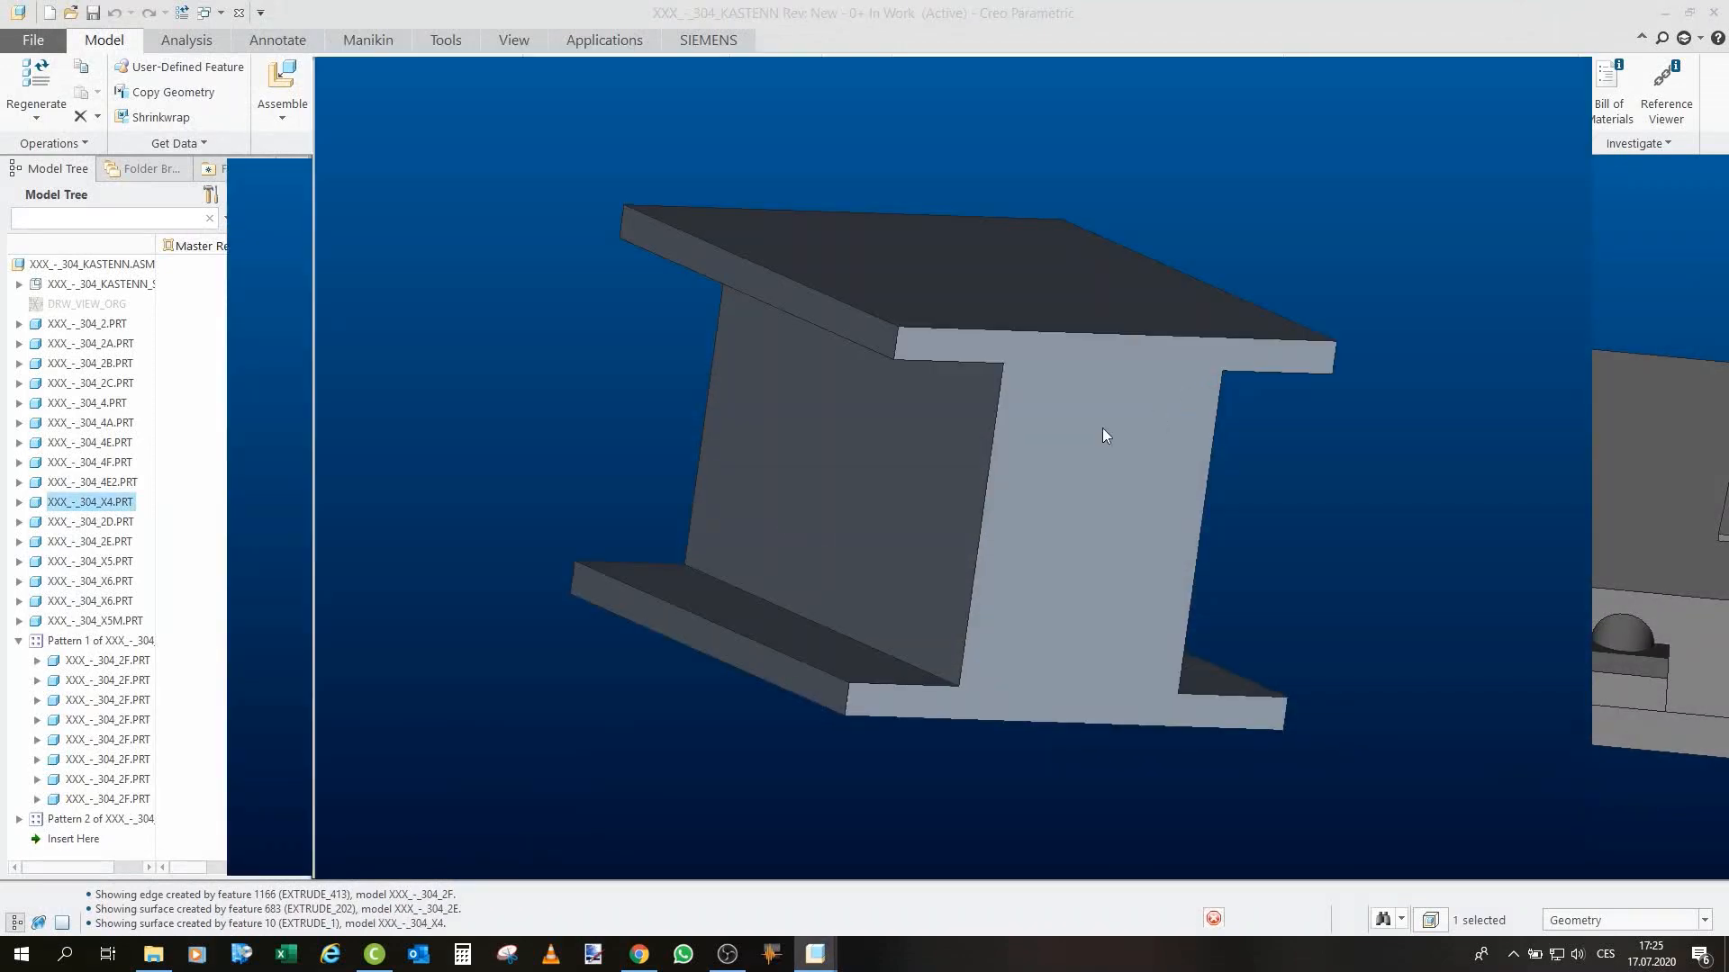
{"action": "middle_click_drag", "start_coordinate": [1030, 447], "coordinate": [1014, 250]}
{"action": "scroll", "coordinate": [1047, 427], "scroll_direction": "up", "scroll_amount": 3}
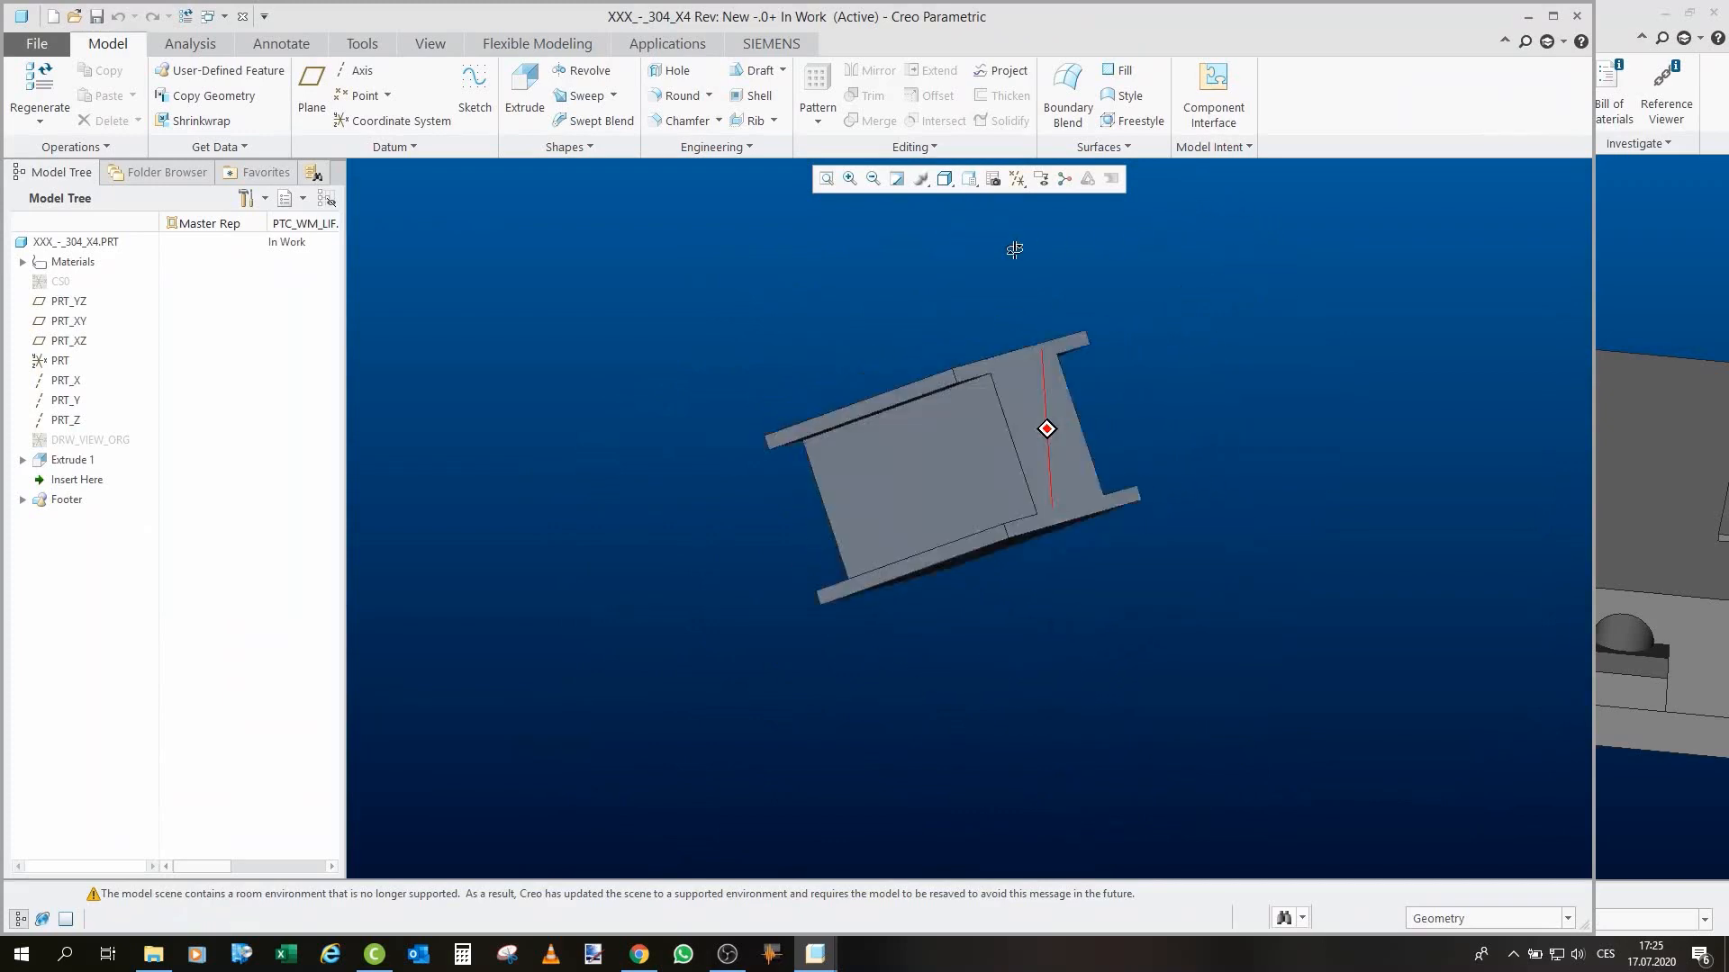
{"action": "left_click", "coordinate": [244, 20]}
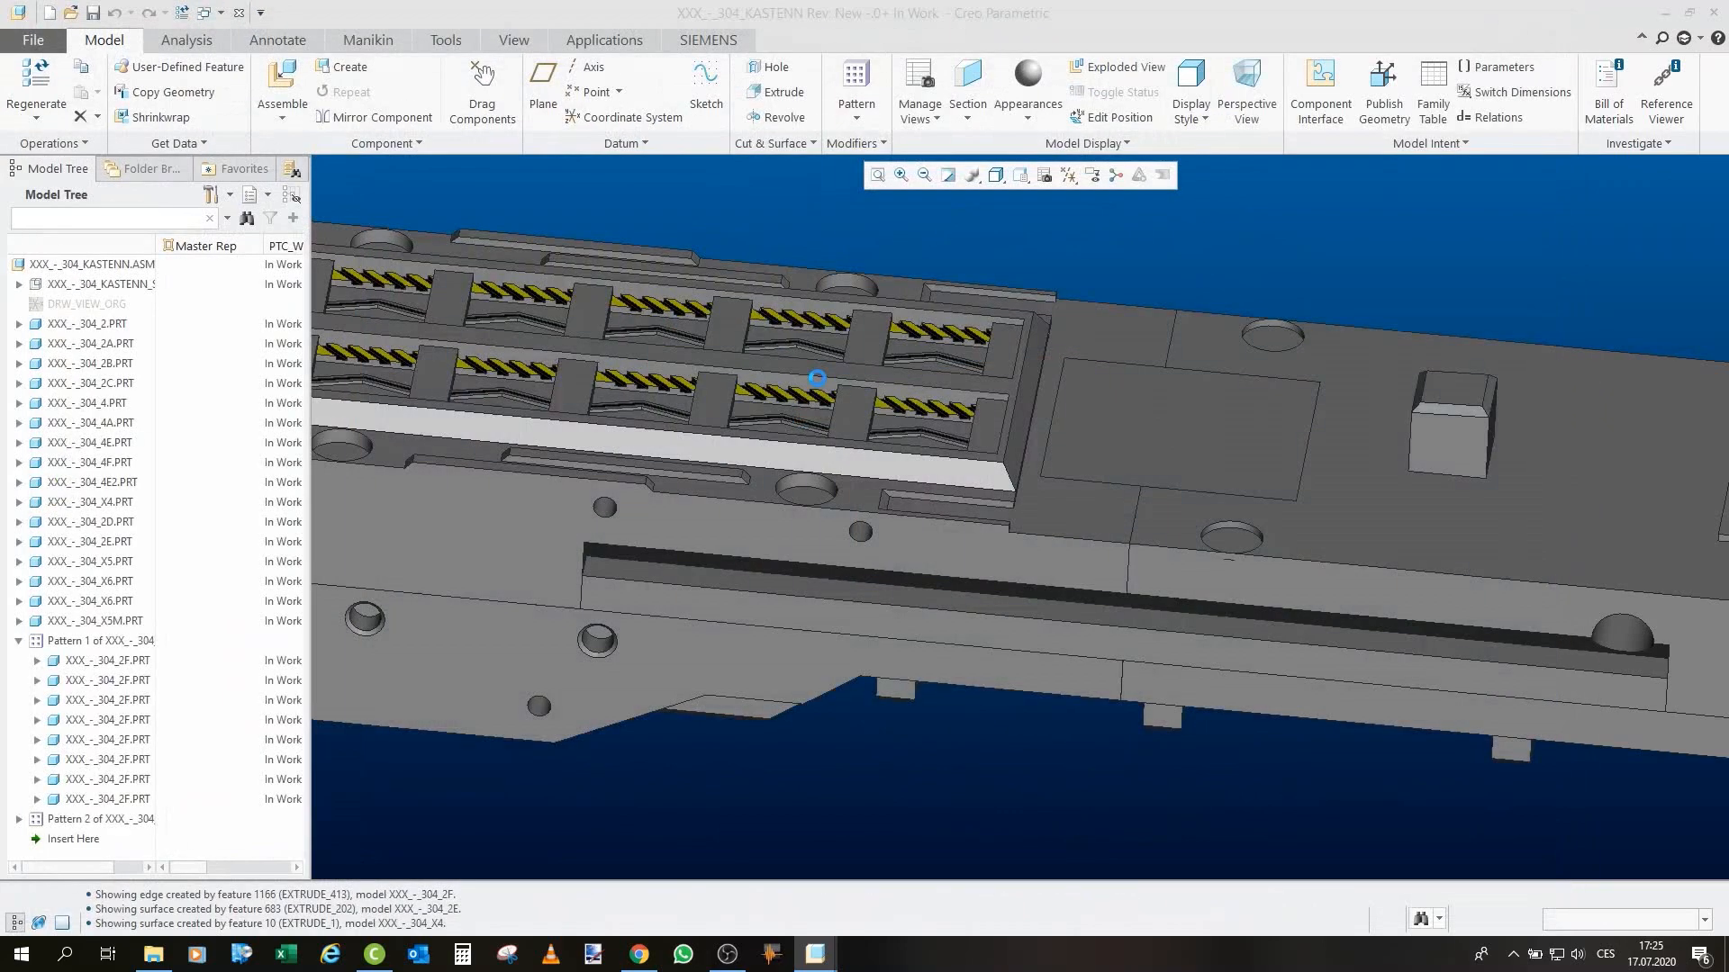
Hide the cover part XXX_-_304_4E and examine the floor plate, I-shaped connector and side rails beneath it.
{"action": "left_click", "coordinate": [1277, 499]}
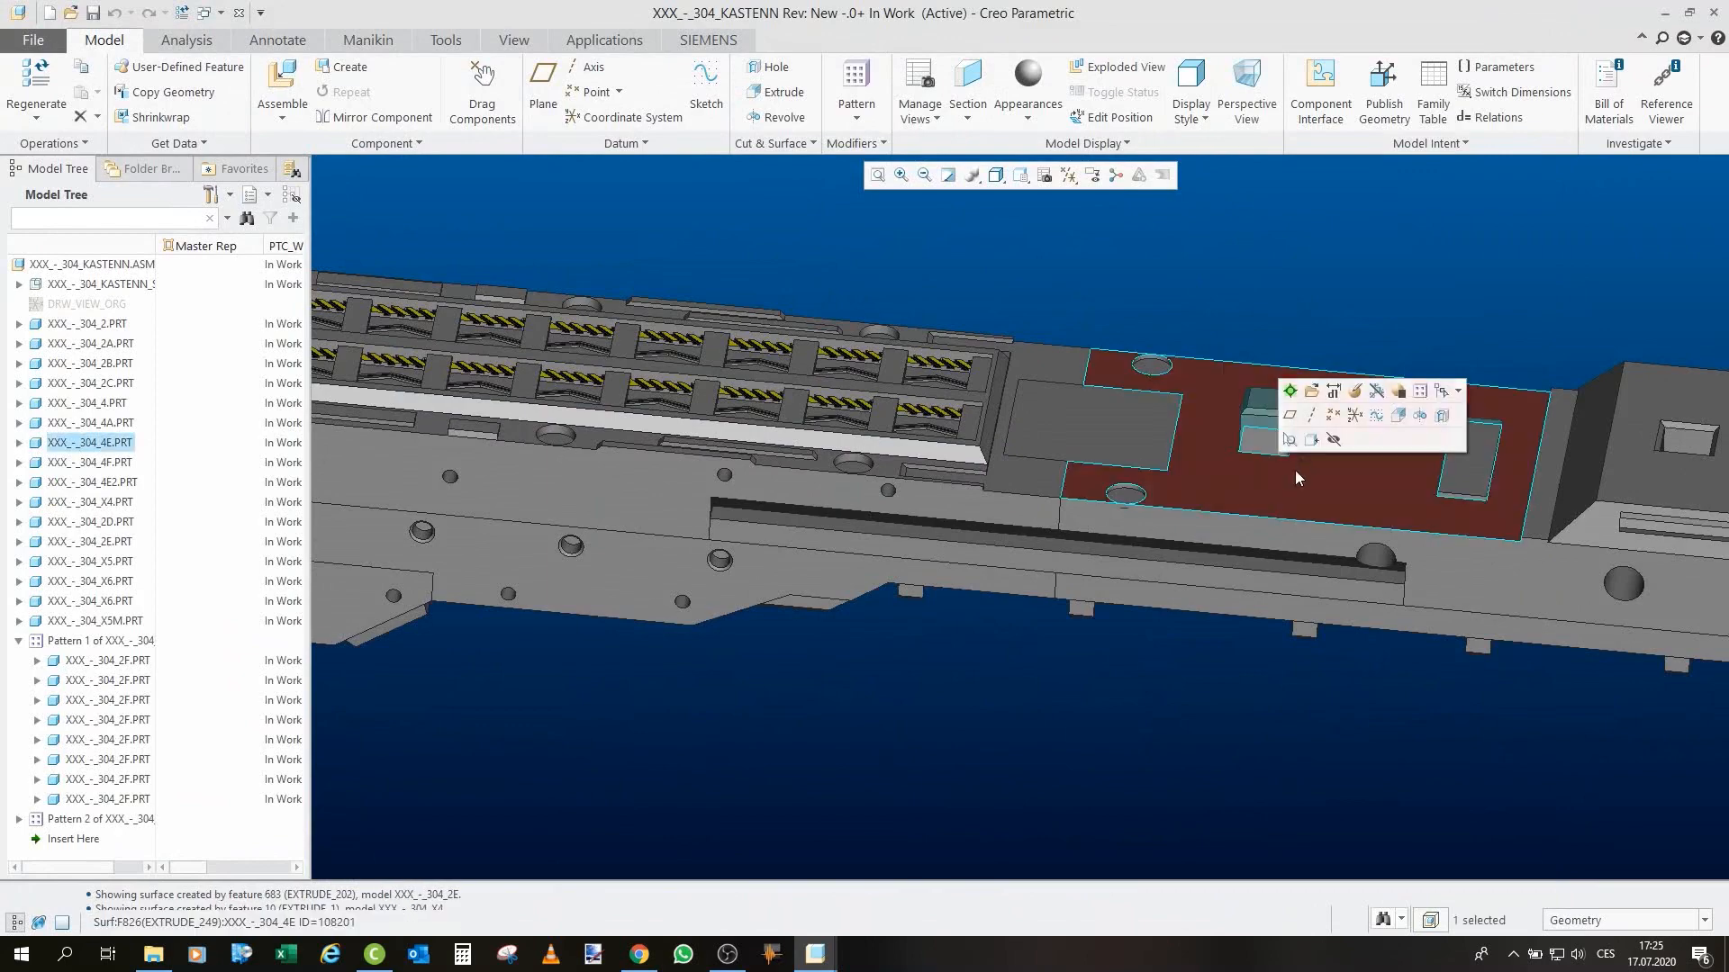
{"action": "left_click", "coordinate": [1180, 437]}
{"action": "middle_click_drag", "start_coordinate": [1177, 512], "coordinate": [1069, 525]}
{"action": "left_click", "coordinate": [1212, 598]}
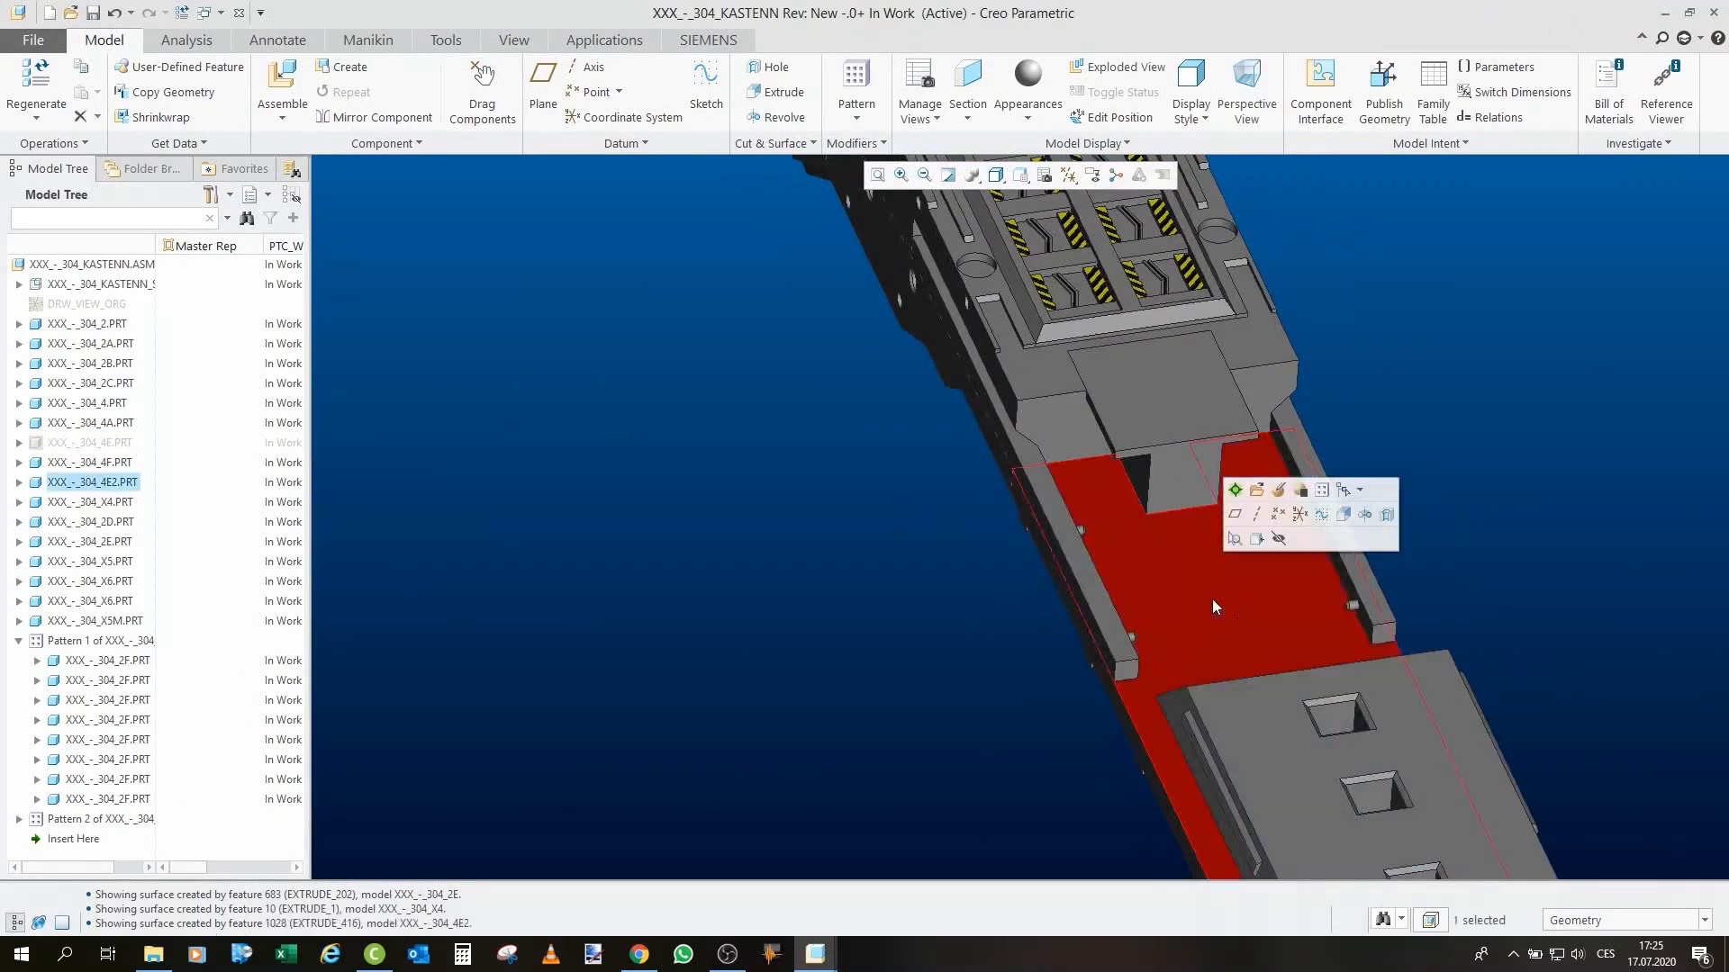
{"action": "middle_click_drag", "start_coordinate": [1212, 598], "coordinate": [1151, 512]}
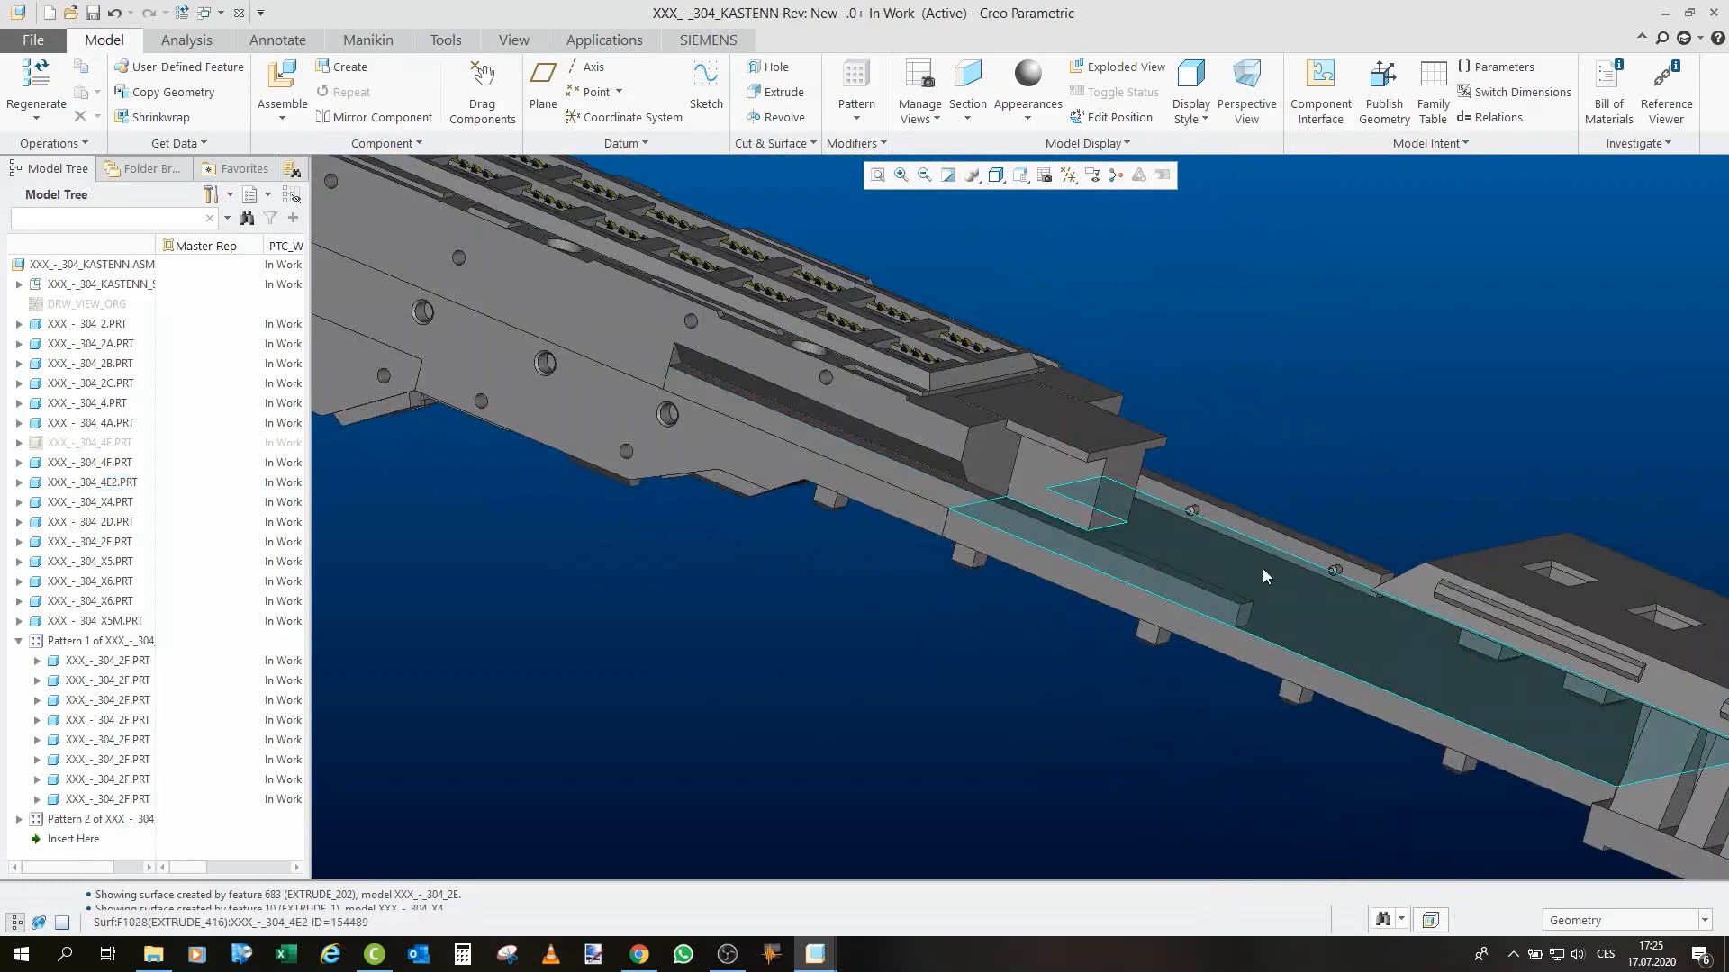
{"action": "middle_click_drag", "start_coordinate": [1262, 569], "coordinate": [1082, 555]}
{"action": "scroll", "coordinate": [1063, 523], "scroll_direction": "down", "scroll_amount": 3}
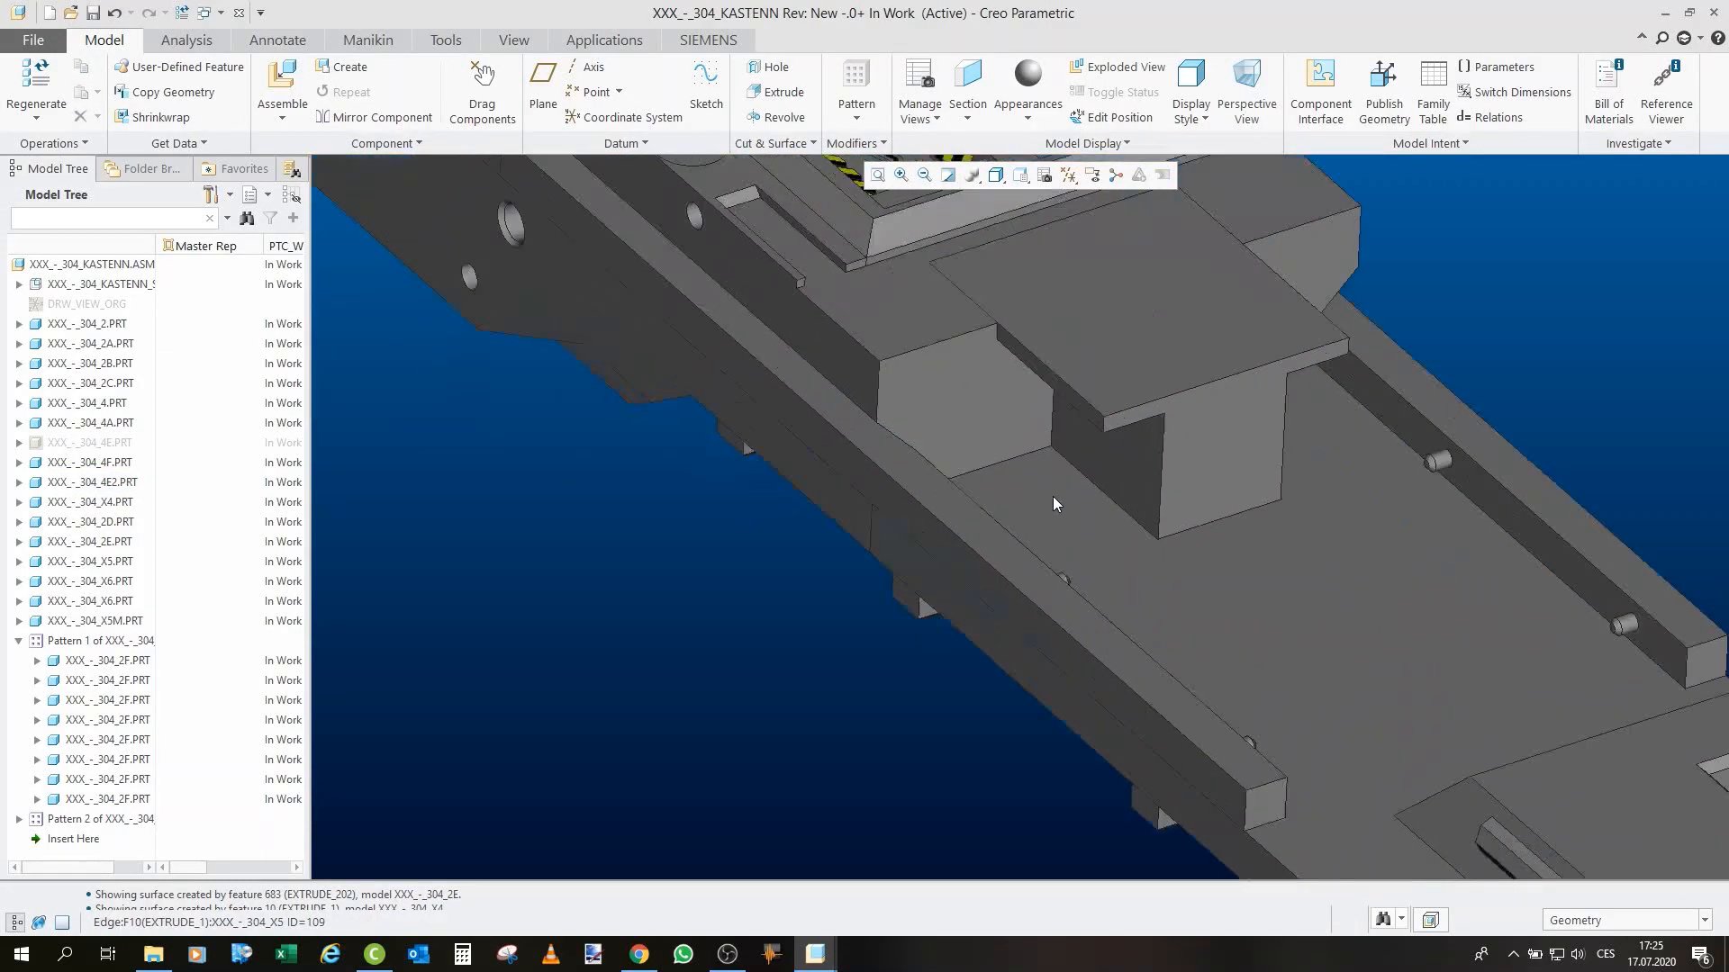
Open the side rail part XXX_-_304_X5M separately, inspect its row of pins, and close its window.
{"action": "middle_click_drag", "start_coordinate": [1054, 493], "coordinate": [1164, 520]}
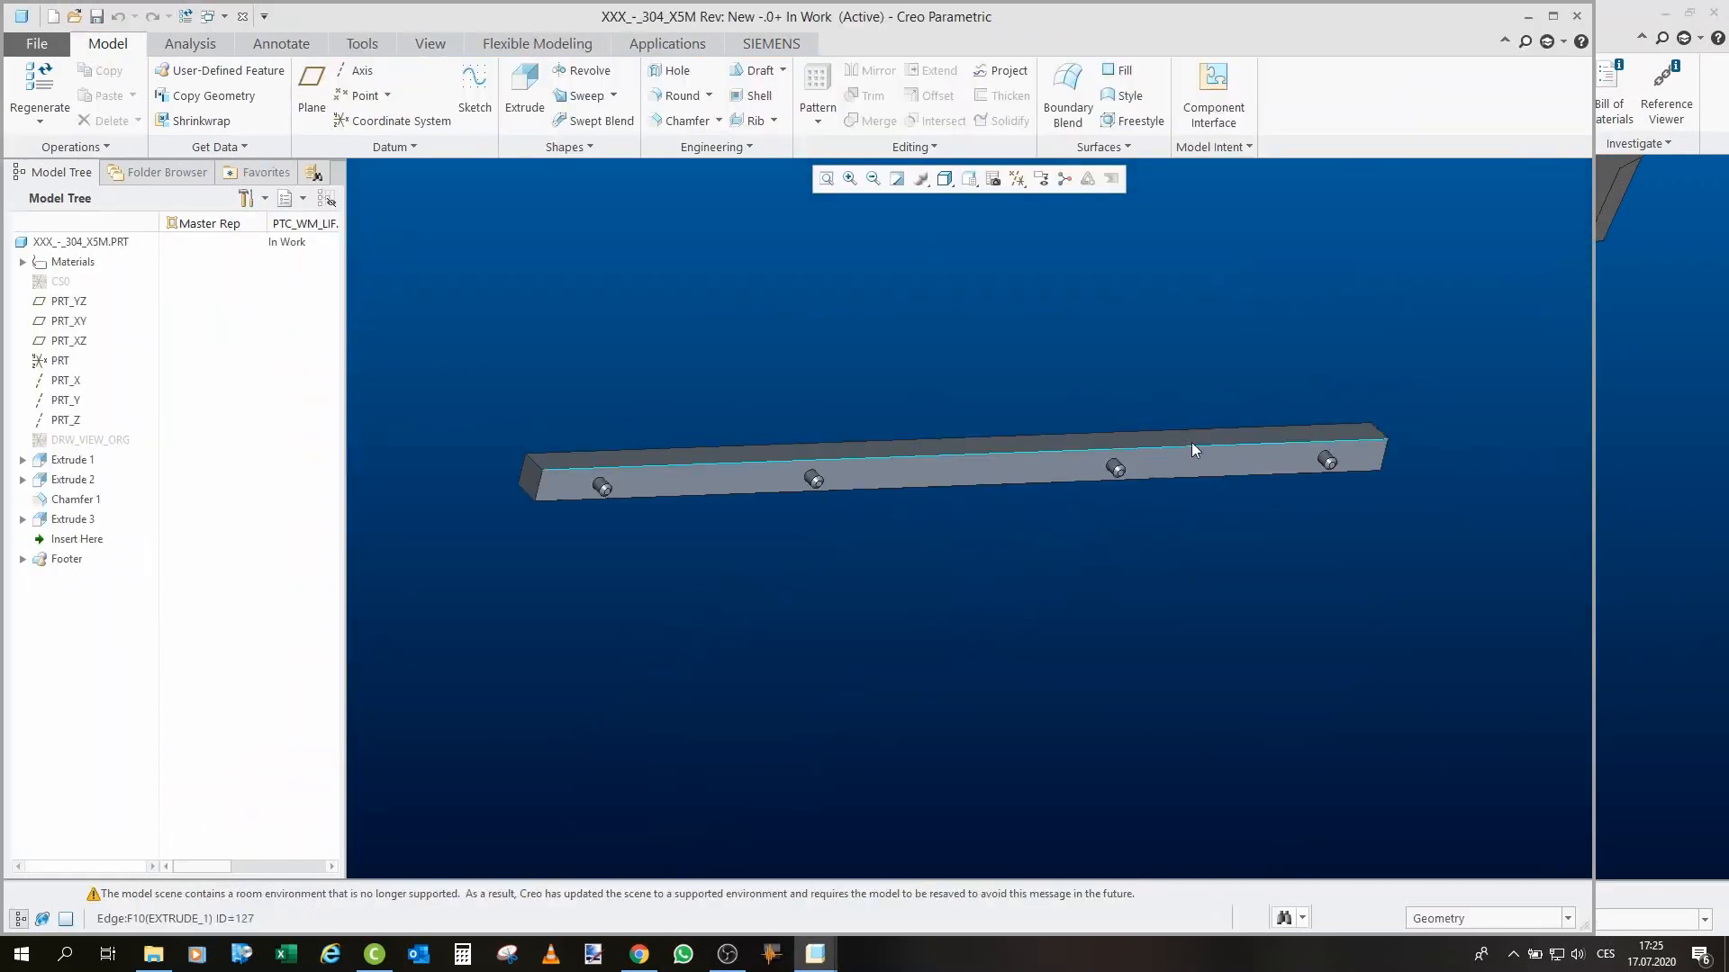
{"action": "middle_click_drag", "start_coordinate": [1192, 448], "coordinate": [1104, 358]}
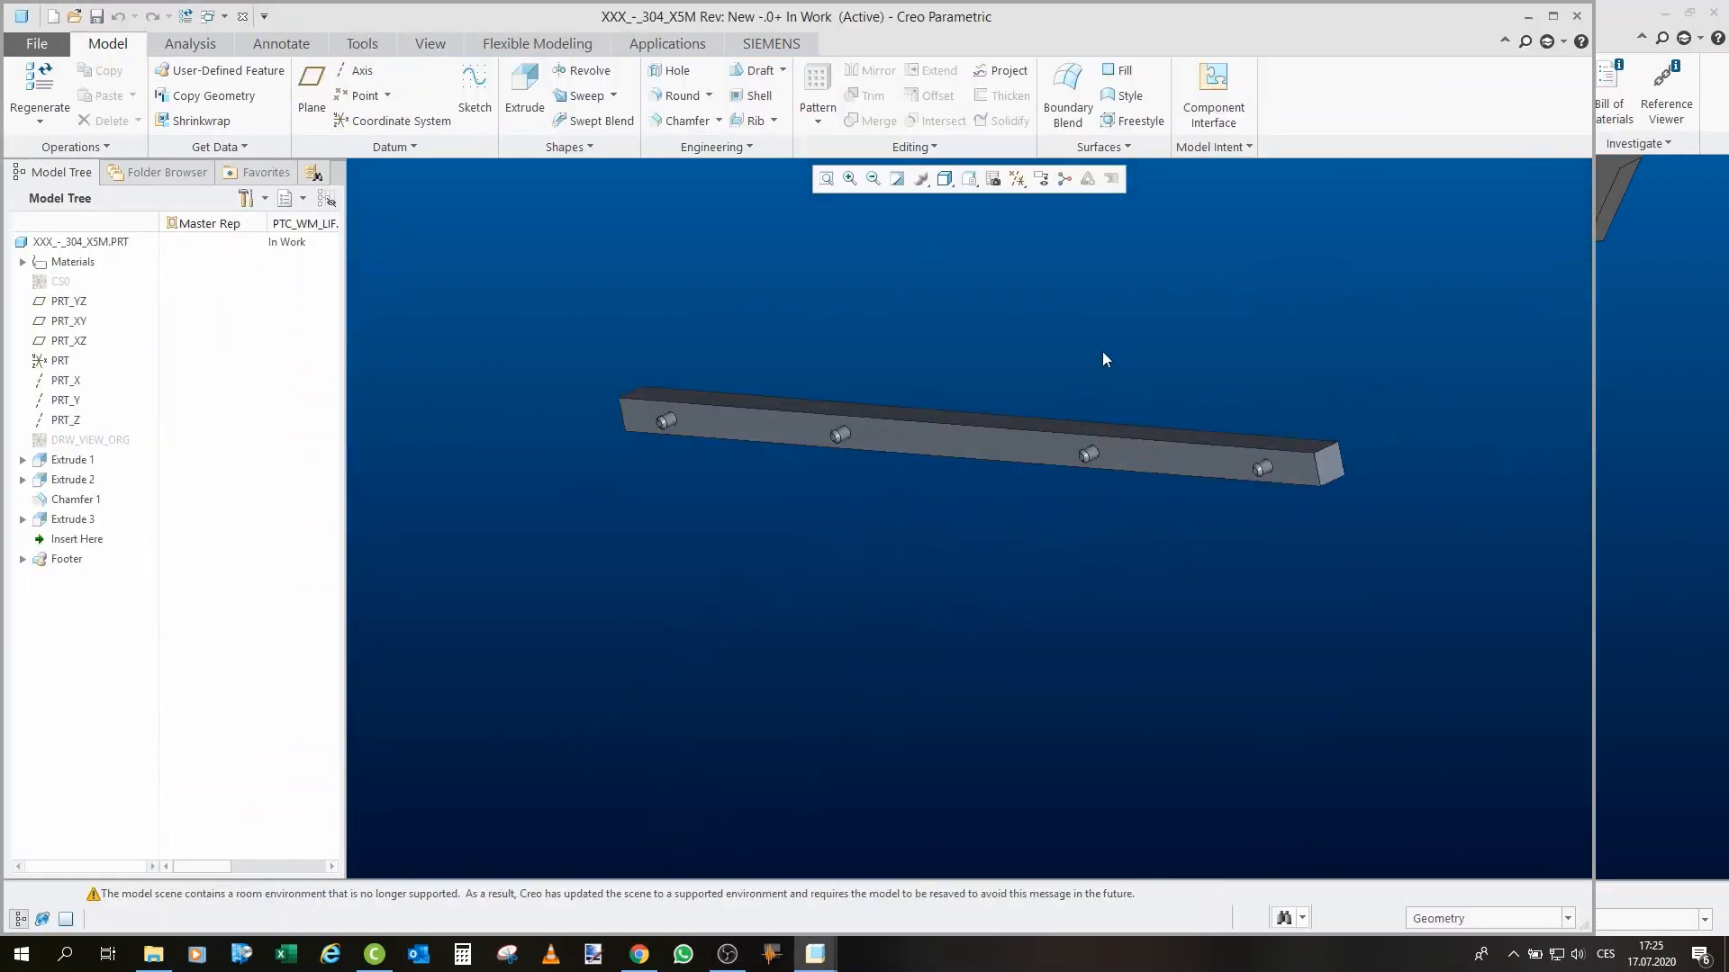
{"action": "left_click", "coordinate": [242, 16]}
{"action": "middle_click_drag", "start_coordinate": [926, 463], "coordinate": [1197, 448]}
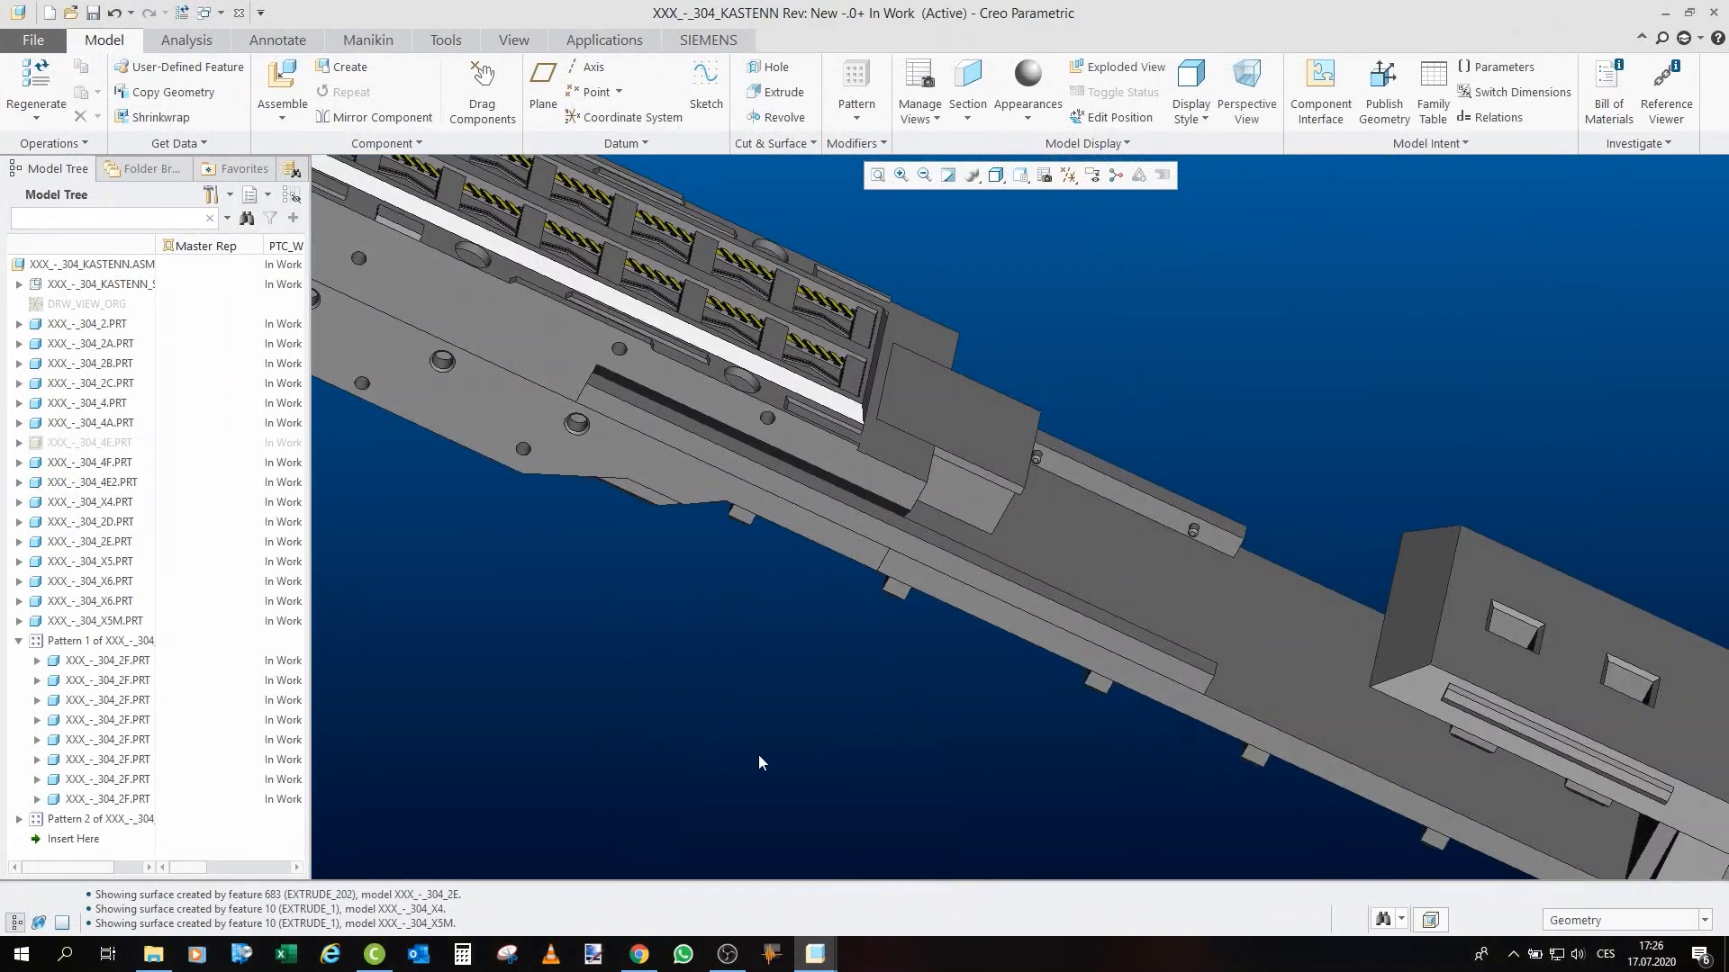
Show the cover part XXX_-_304_4E again and examine the whole KASTENN subassembly from the side and from above.
{"action": "left_click", "coordinate": [133, 395]}
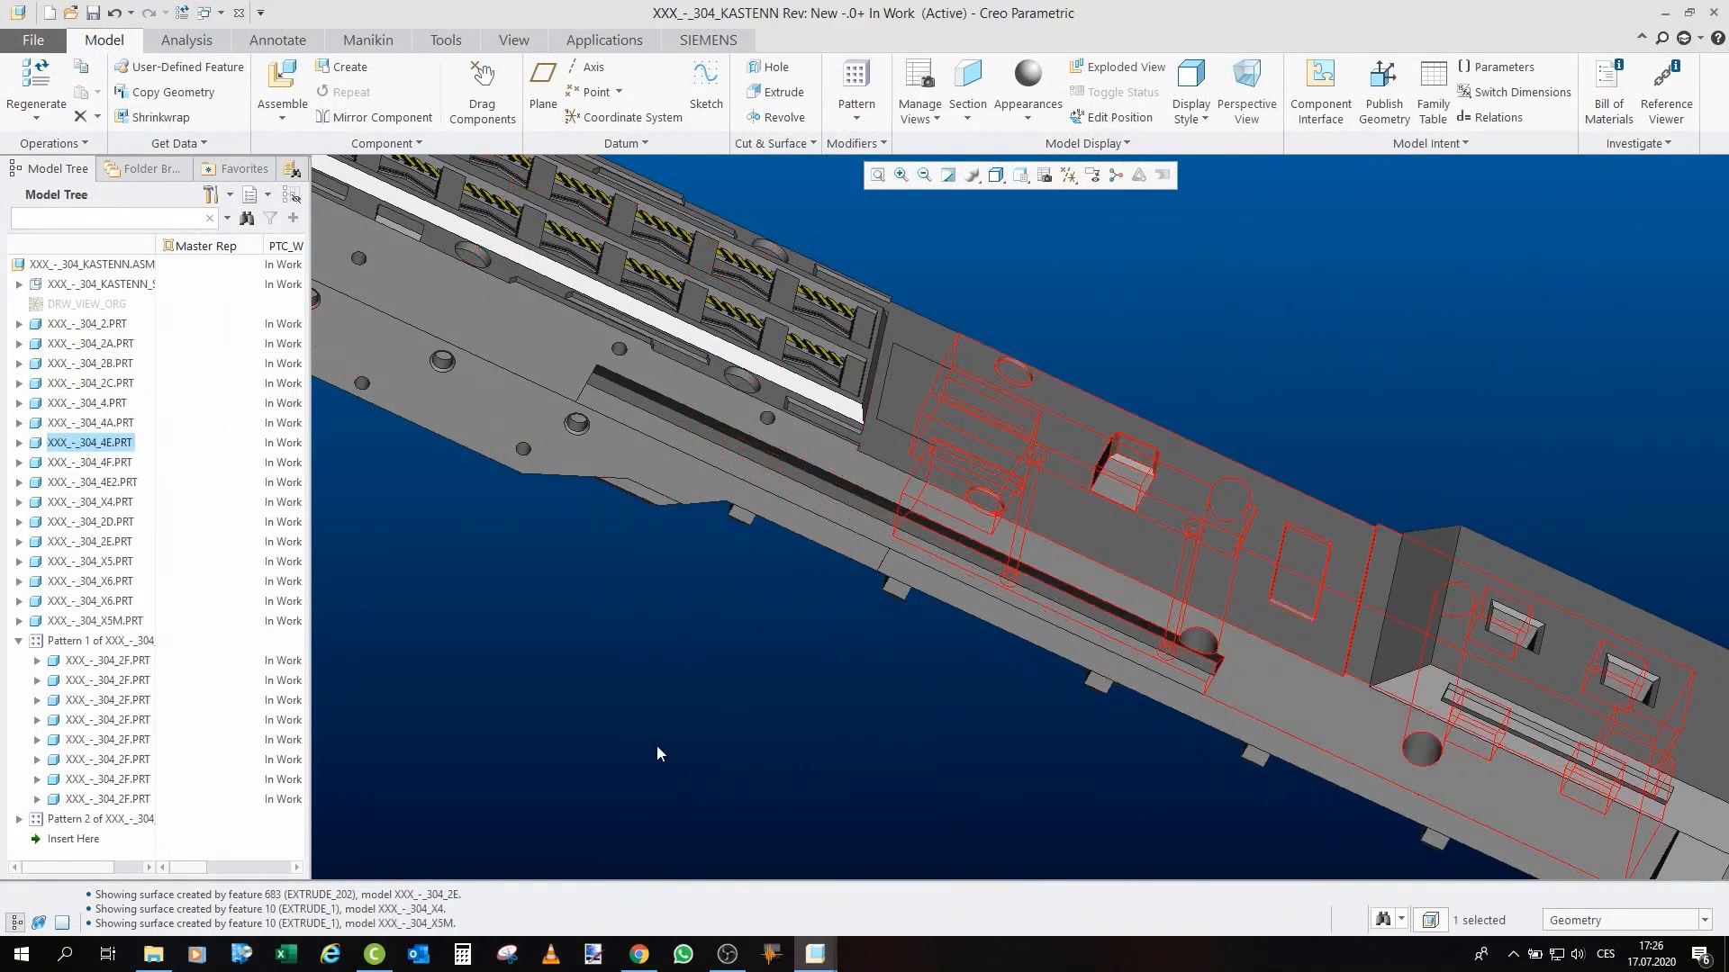
{"action": "scroll", "coordinate": [936, 473], "scroll_direction": "up", "scroll_amount": 5}
{"action": "middle_click_drag", "start_coordinate": [936, 473], "coordinate": [920, 459]}
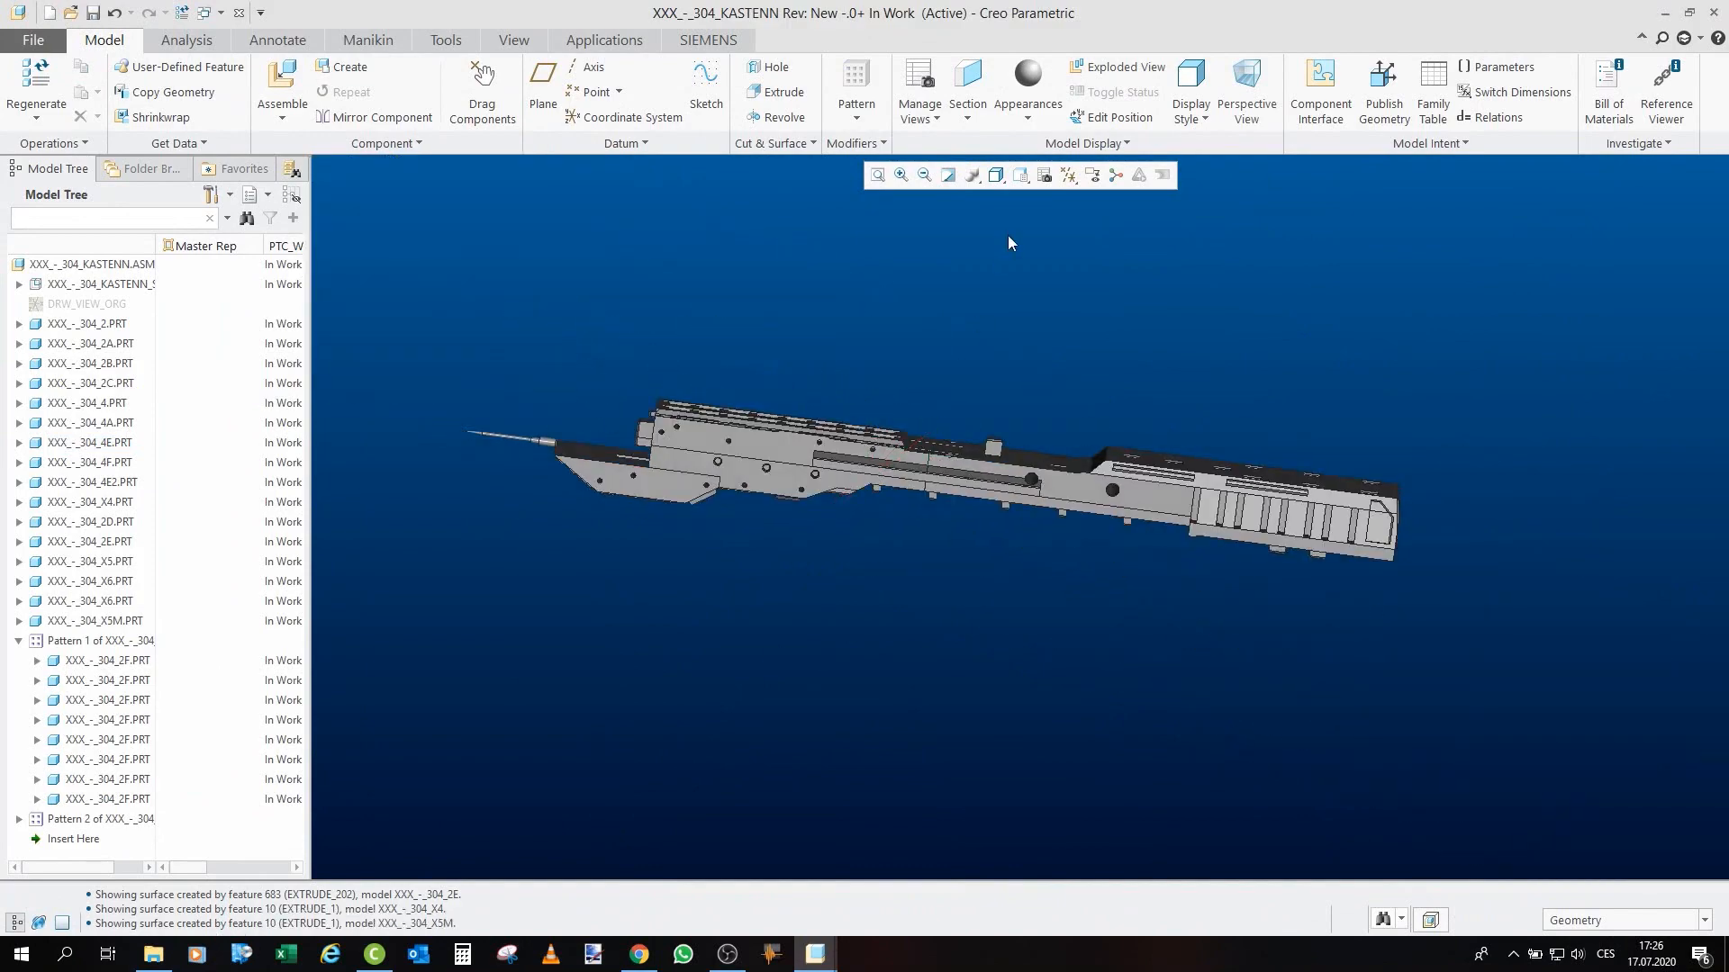
{"action": "middle_click_drag", "start_coordinate": [1007, 236], "coordinate": [738, 367]}
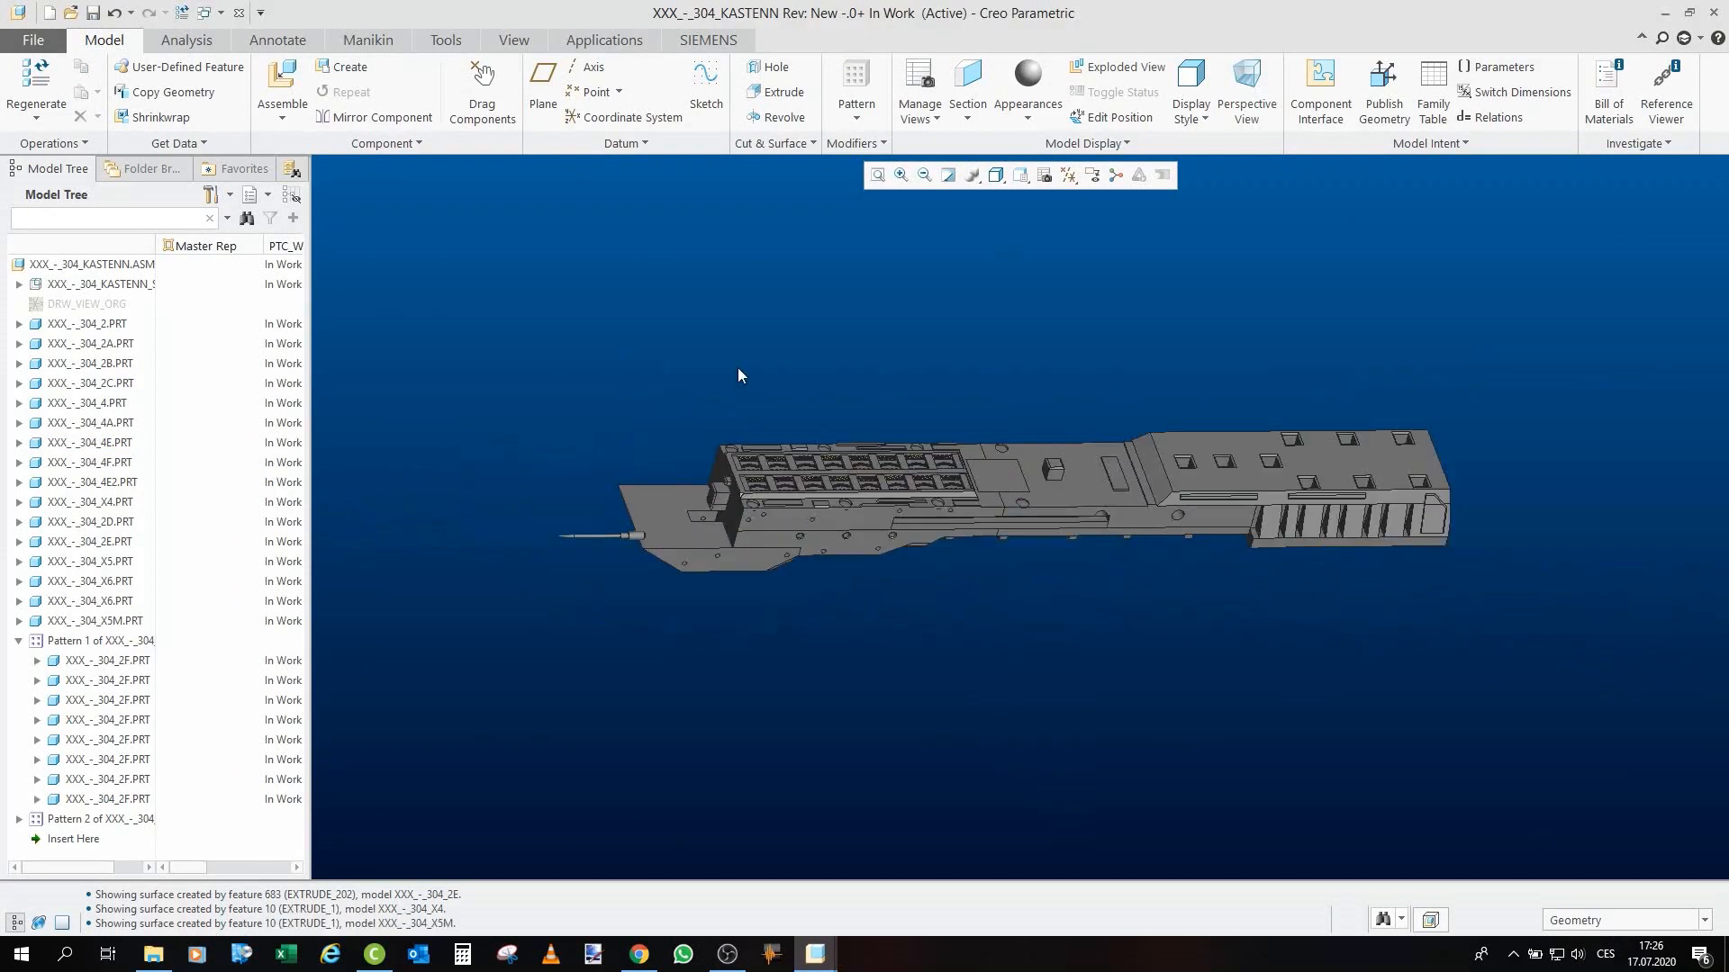
{"action": "middle_click_drag", "start_coordinate": [1239, 499], "coordinate": [1086, 394]}
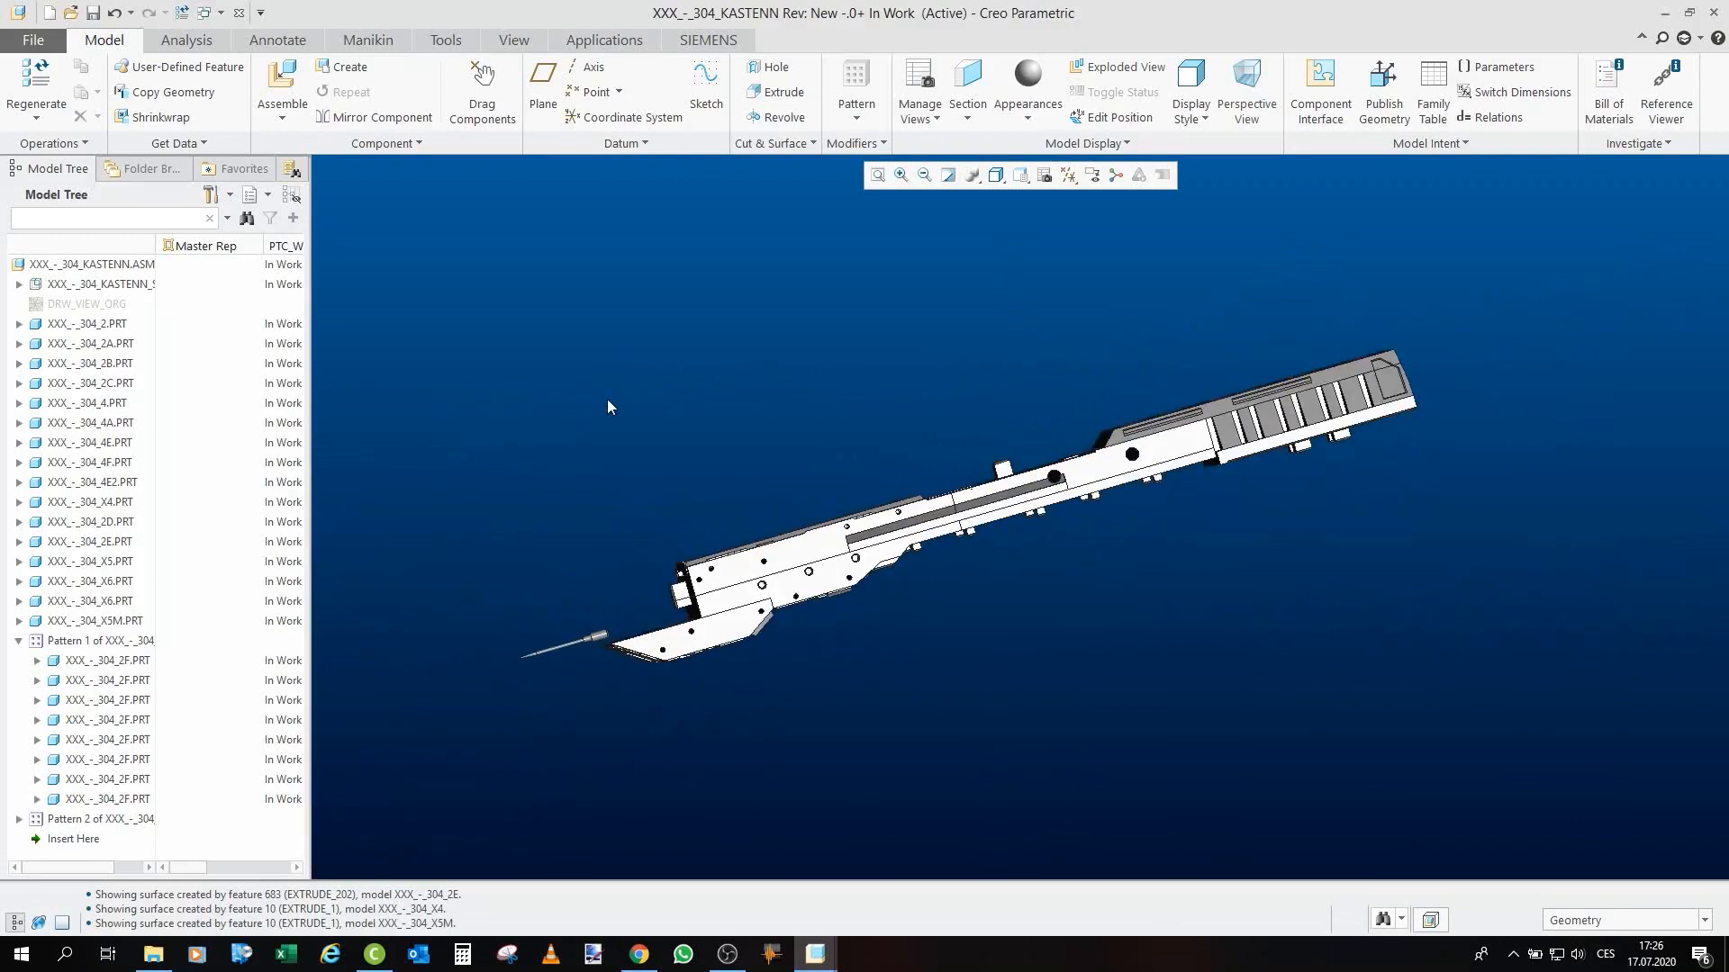
{"action": "middle_click_drag", "start_coordinate": [857, 476], "coordinate": [736, 360]}
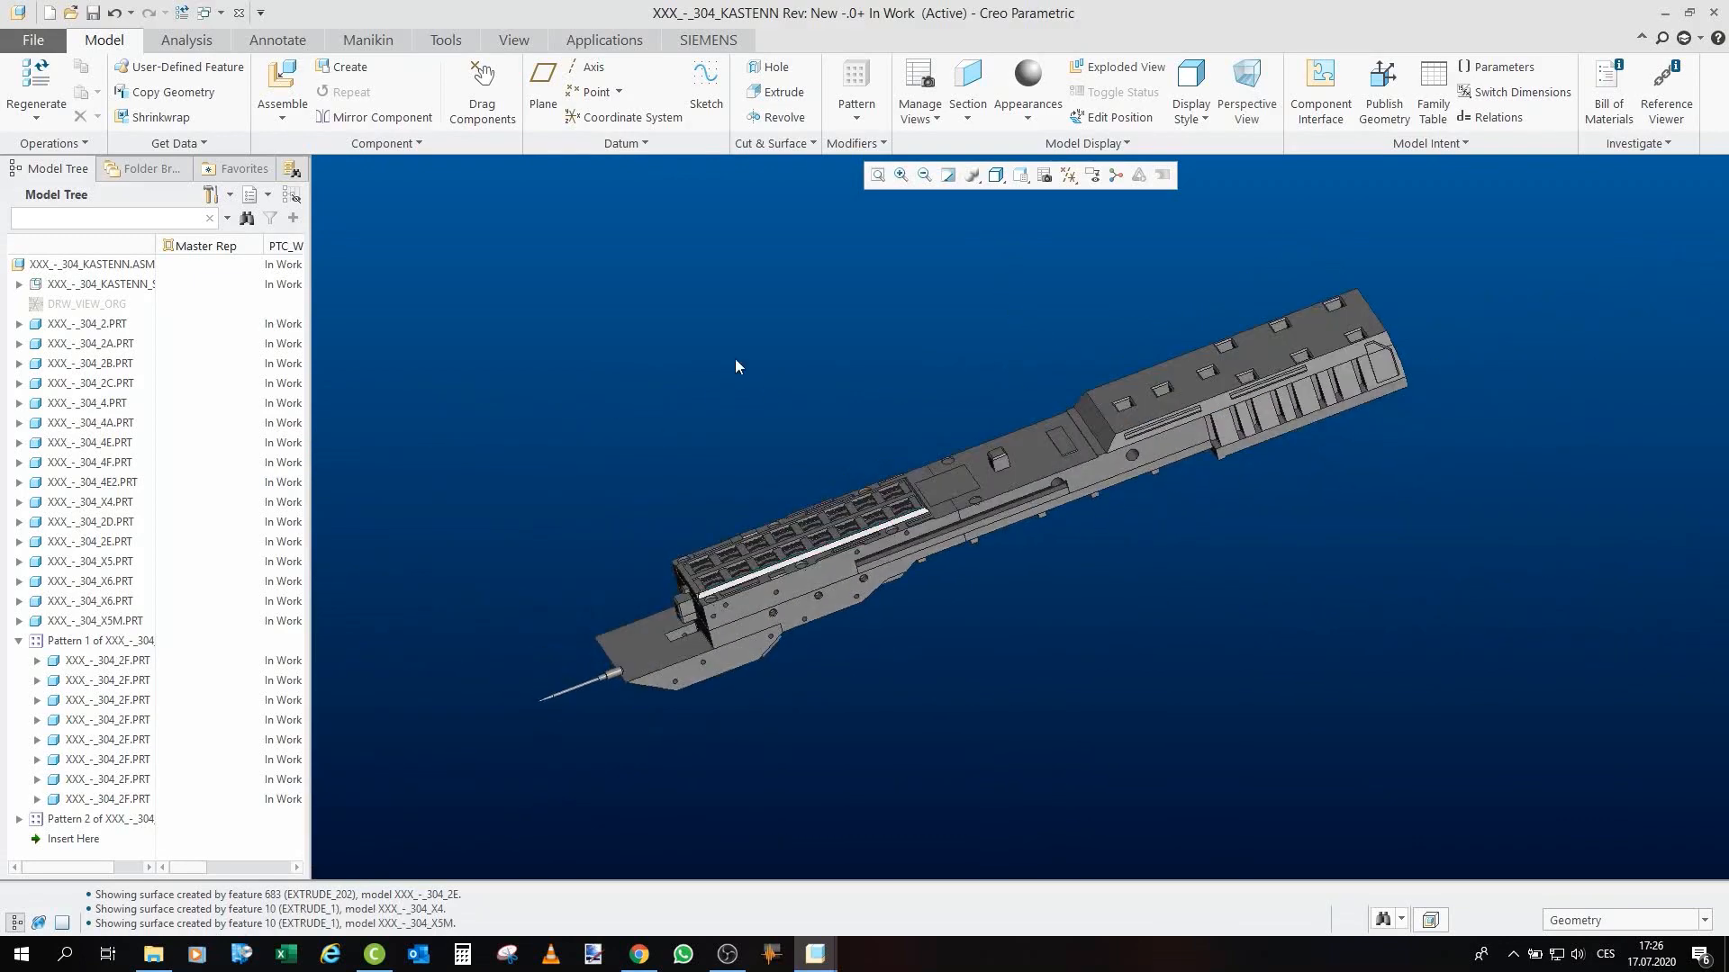
Close the KASTENN window and examine the complete XXX_-_304 ship from several angles, including the hatch rows and neck area.
{"action": "left_click", "coordinate": [238, 14]}
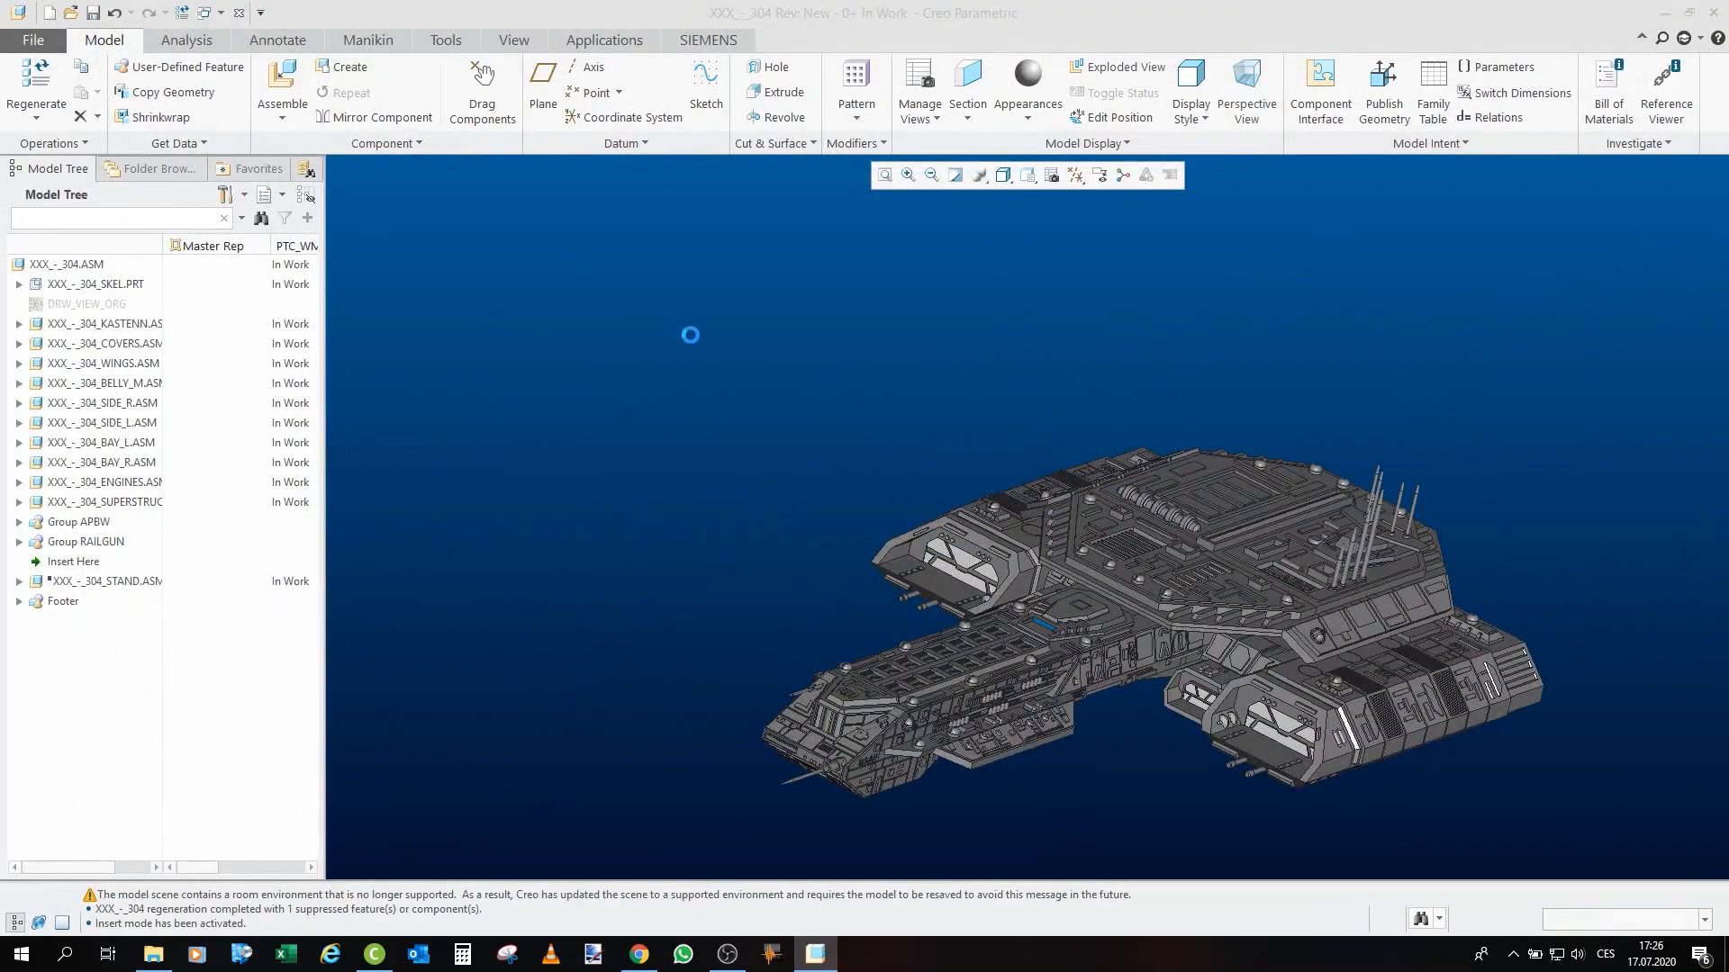
{"action": "scroll", "coordinate": [637, 320], "scroll_direction": "up", "scroll_amount": 3}
{"action": "scroll", "coordinate": [787, 425], "scroll_direction": "down", "scroll_amount": 5}
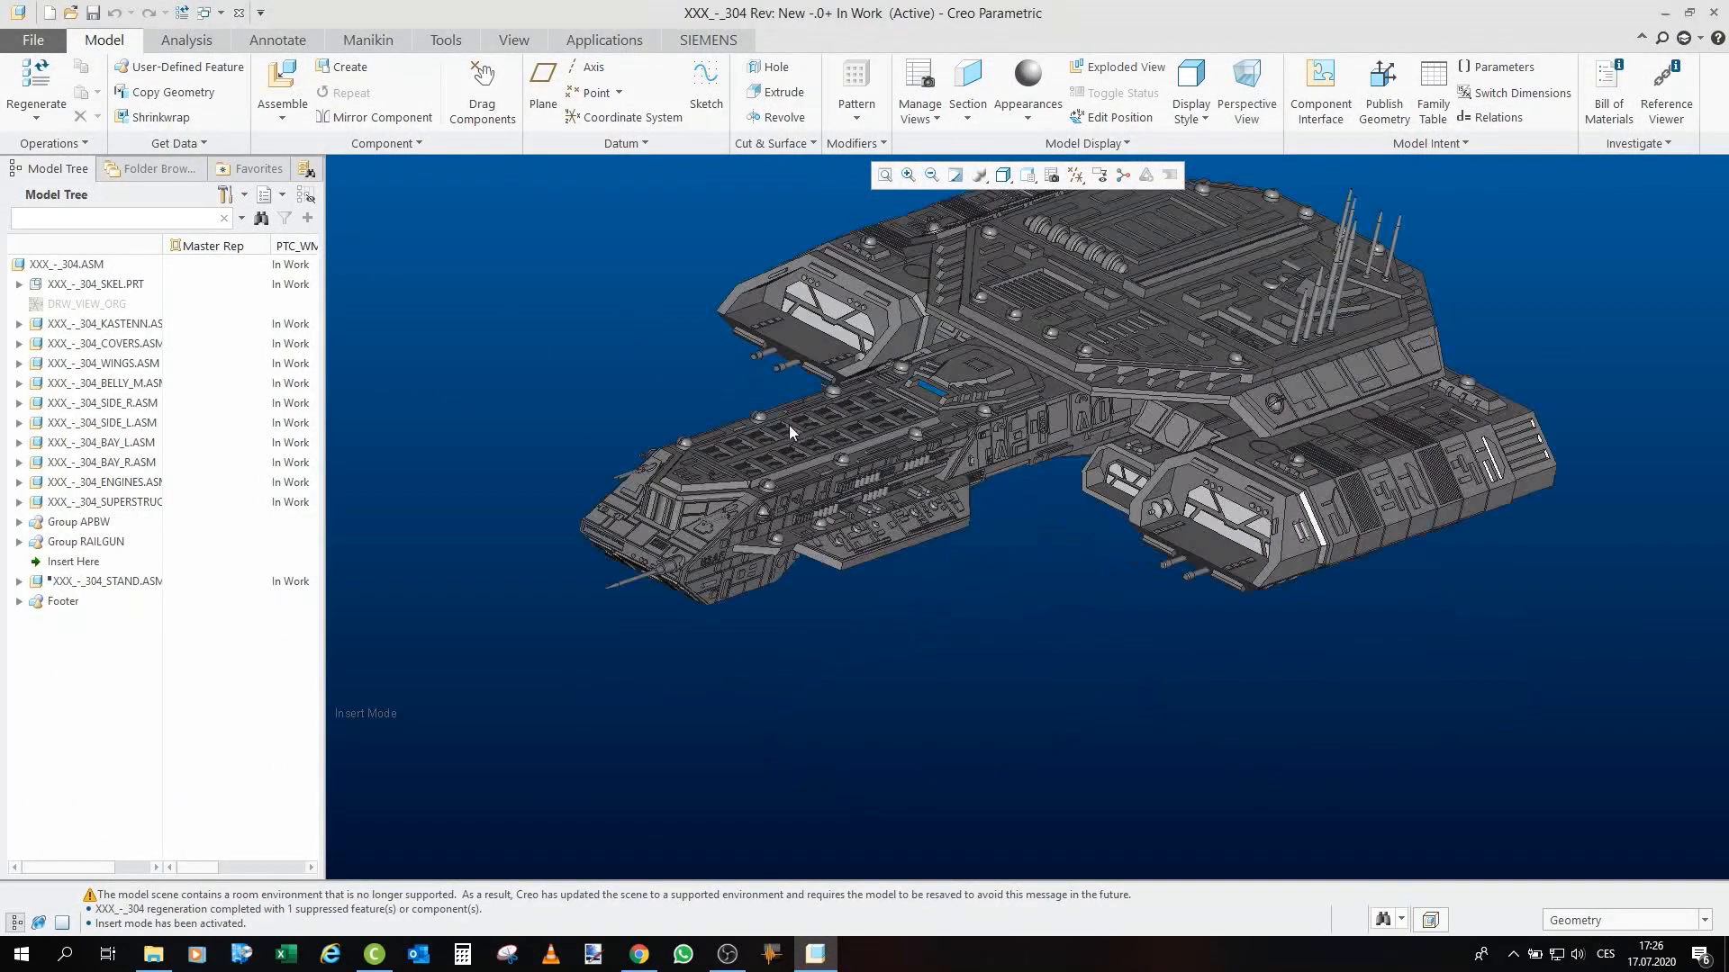
{"action": "middle_click_drag", "start_coordinate": [783, 426], "coordinate": [706, 418]}
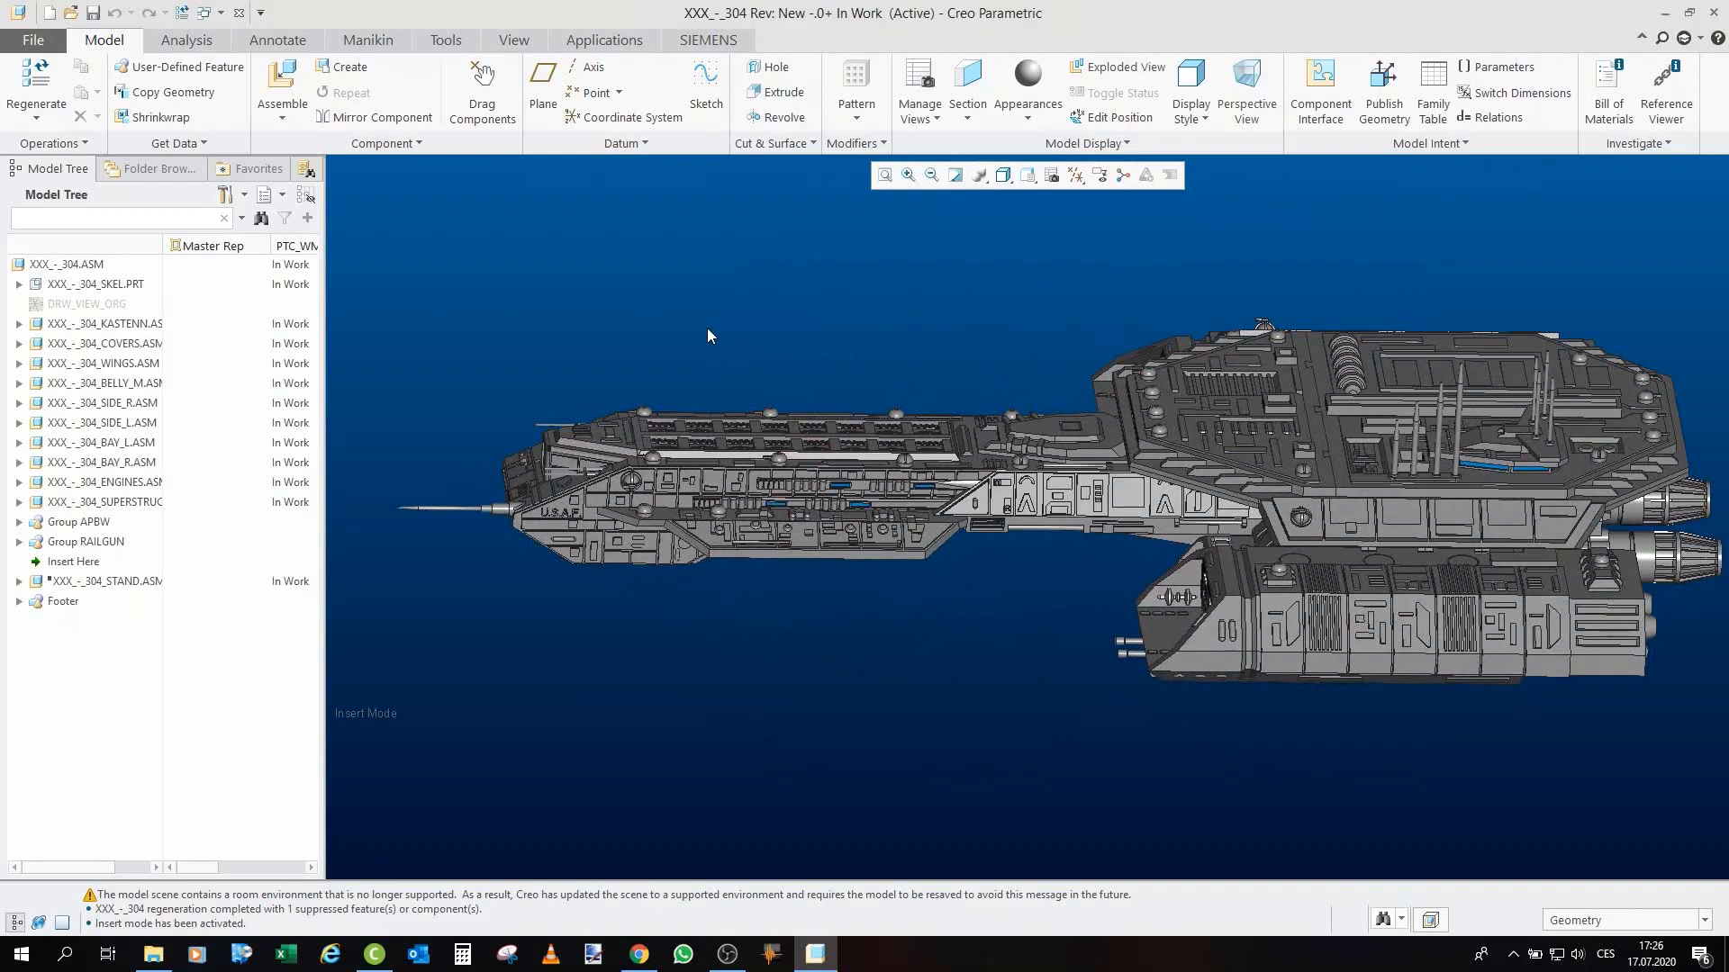
{"action": "middle_click_drag", "start_coordinate": [704, 335], "coordinate": [1213, 533]}
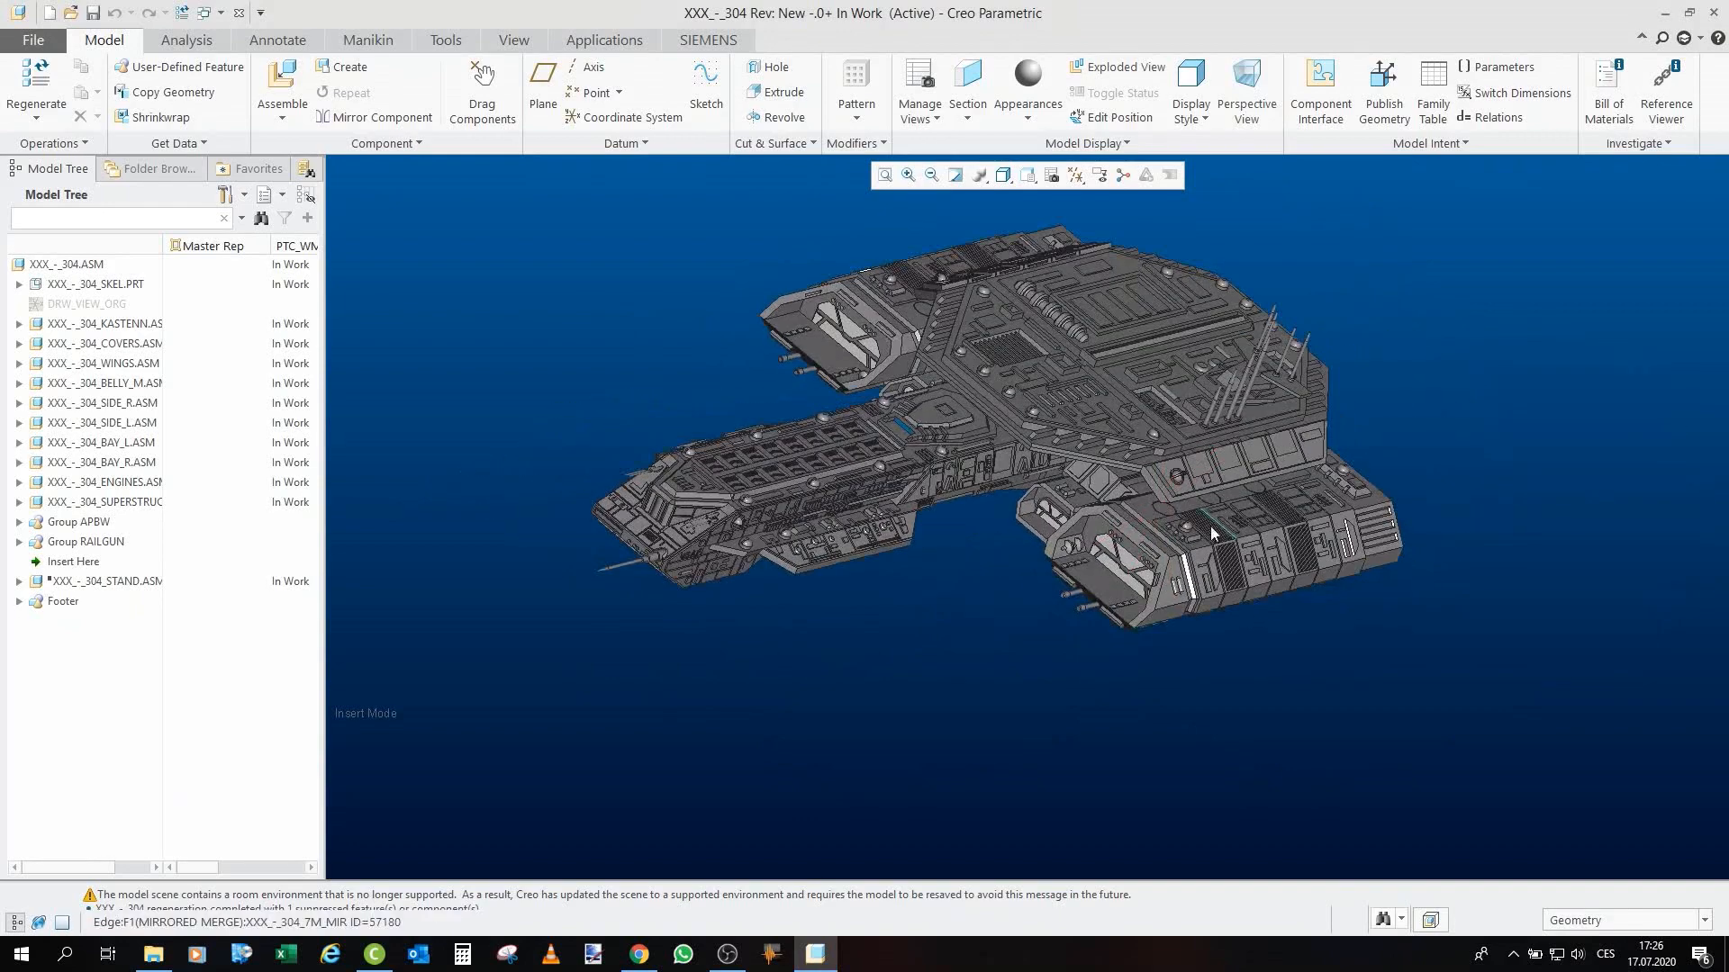
{"action": "scroll", "coordinate": [1015, 689], "scroll_direction": "up", "scroll_amount": 1}
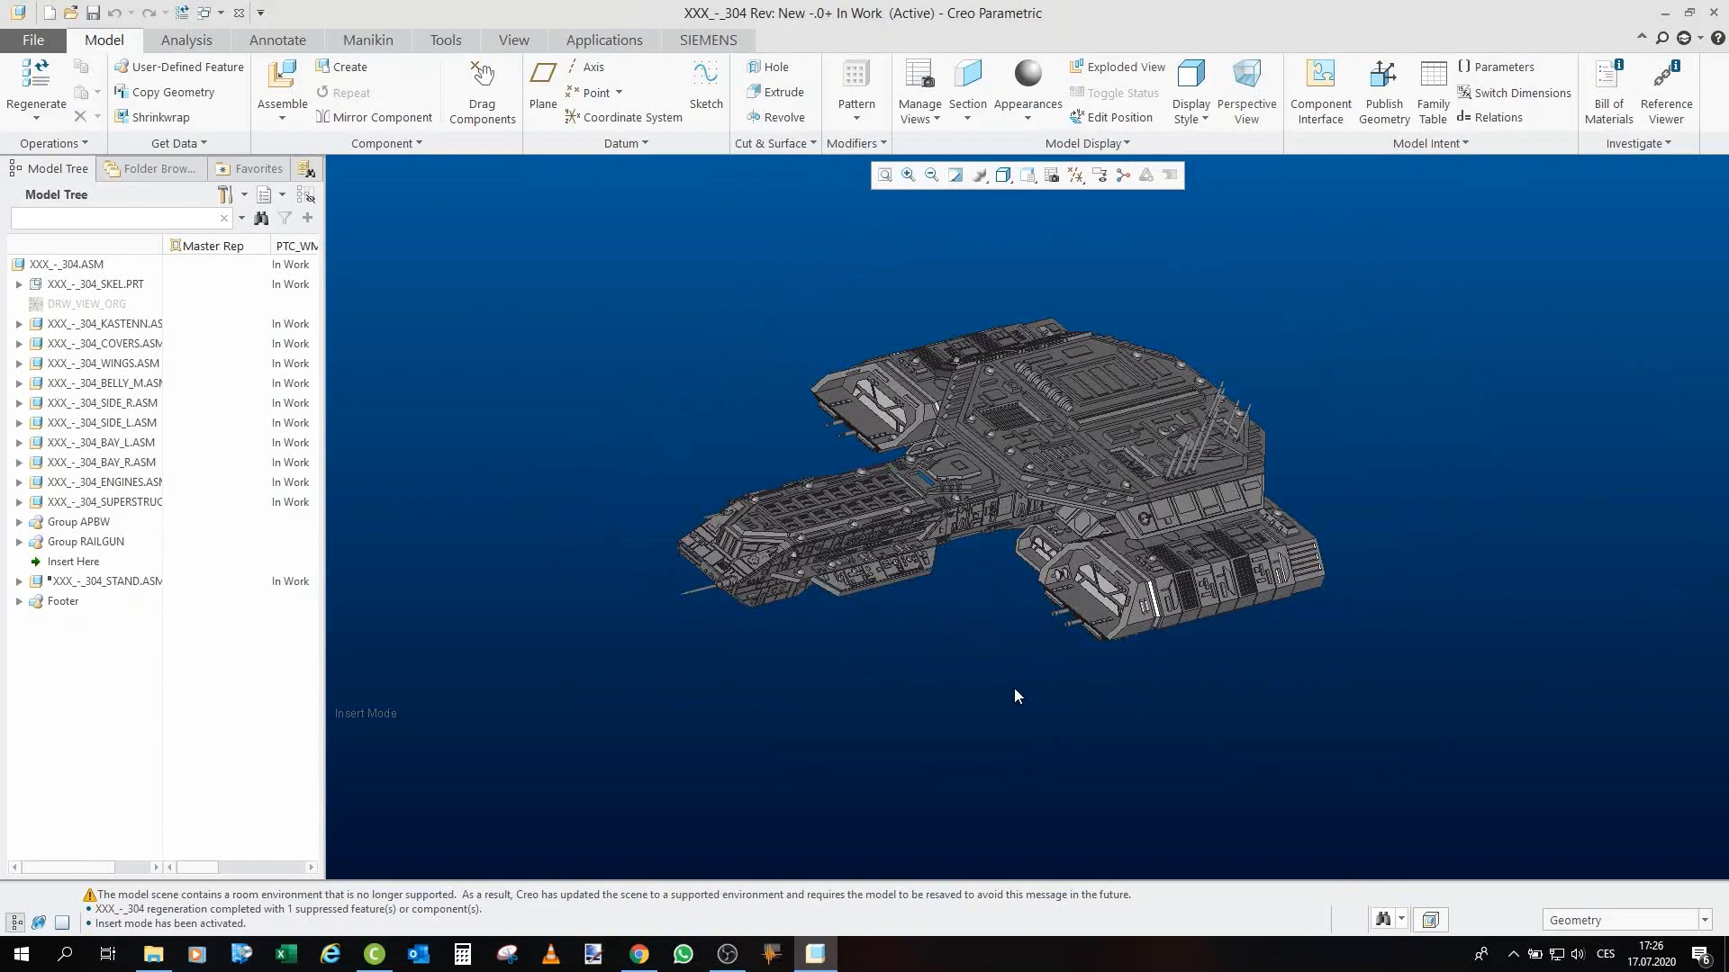
{"action": "middle_click_drag", "start_coordinate": [954, 580], "coordinate": [973, 514]}
{"action": "scroll", "coordinate": [974, 514], "scroll_direction": "down", "scroll_amount": 5}
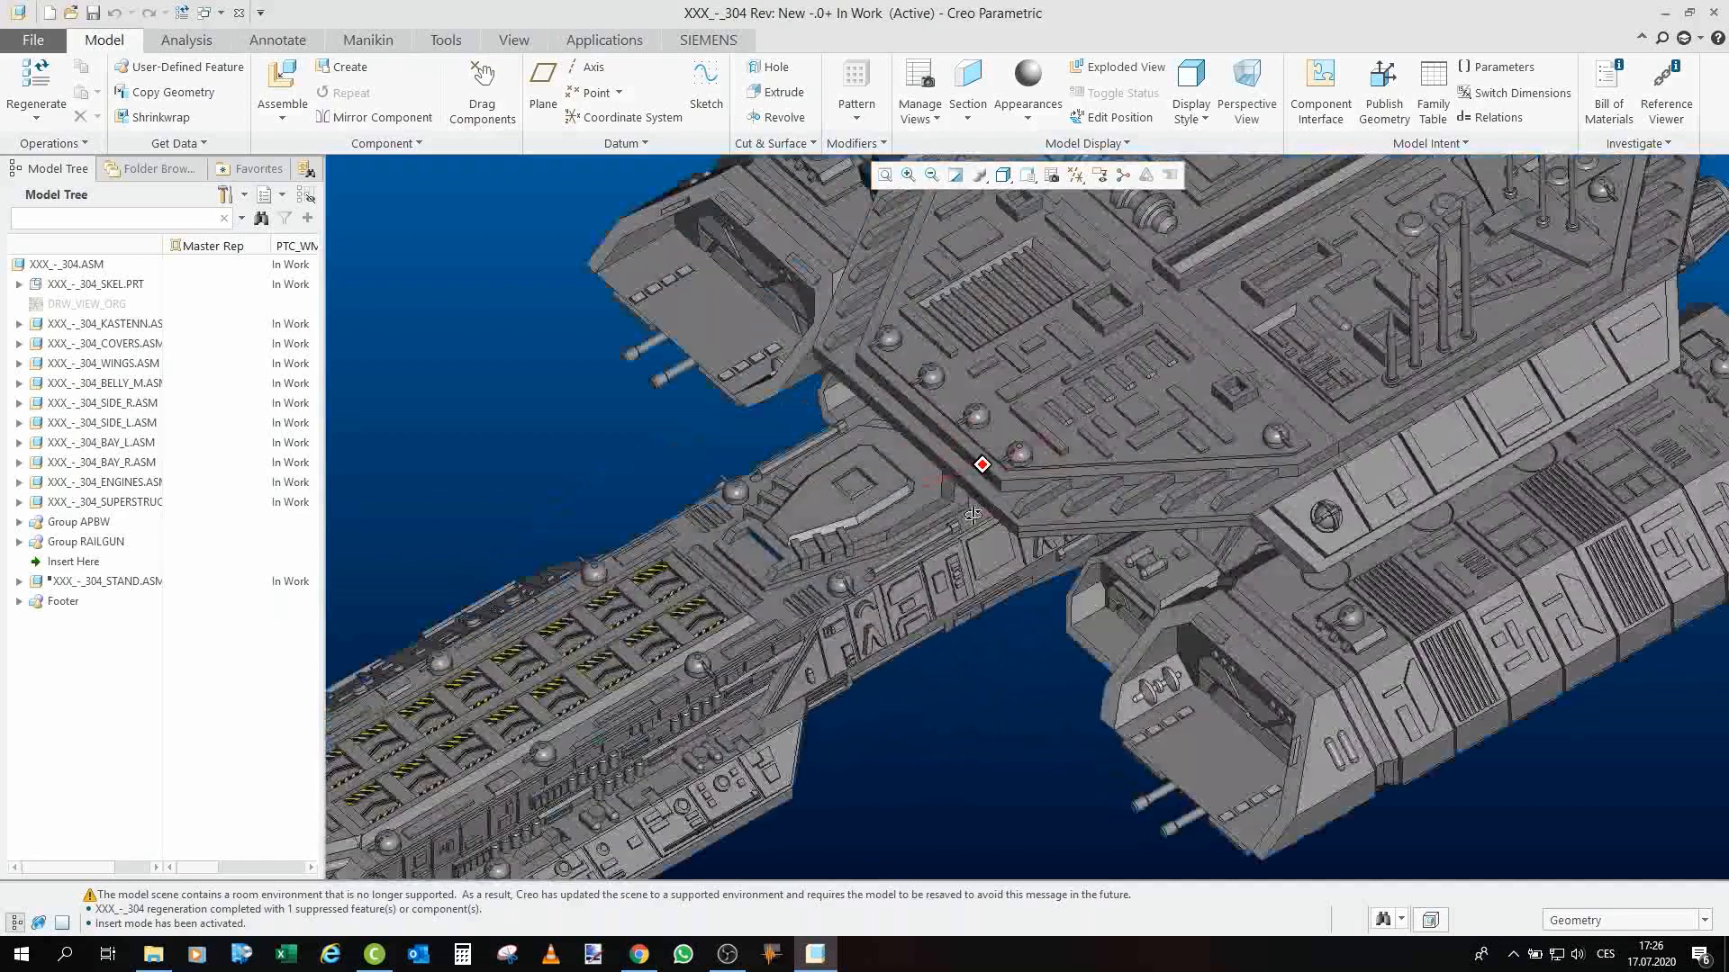
Restore the ship's default view and open the XXX_-_304_COVERS subassembly in its own window using the Master Rep.
{"action": "key", "text": "ctrl+d"}
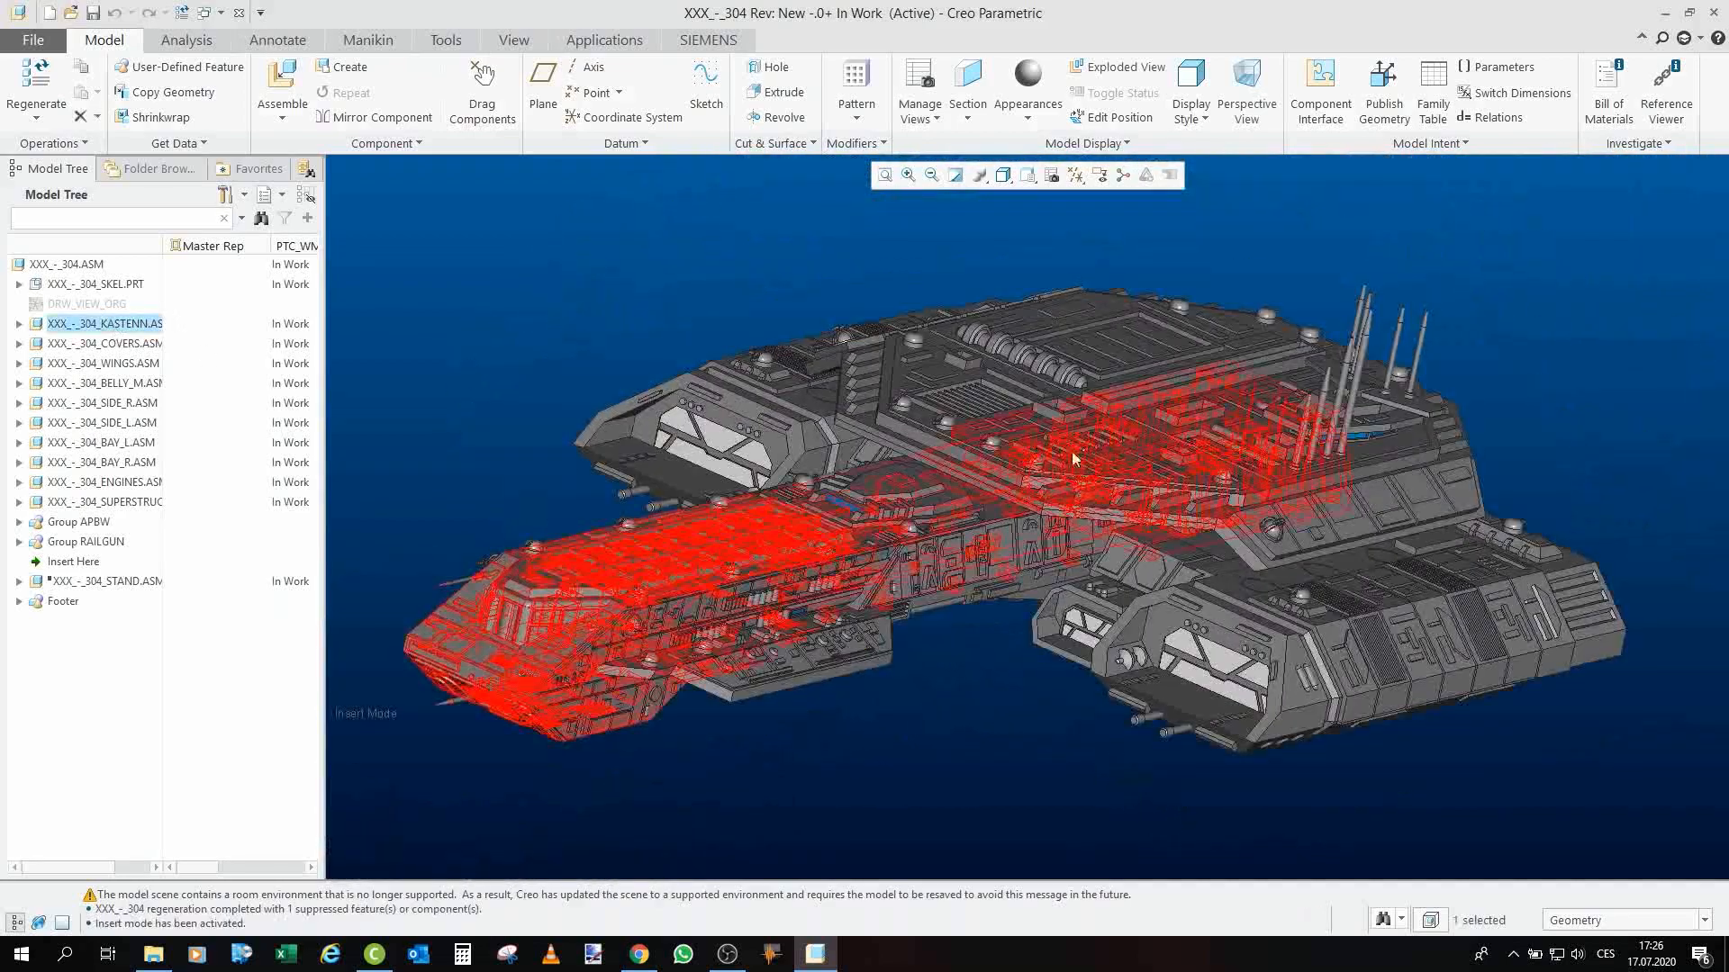
{"action": "scroll", "coordinate": [1071, 459], "scroll_direction": "up", "scroll_amount": 2}
{"action": "scroll", "coordinate": [929, 513], "scroll_direction": "down", "scroll_amount": 3}
{"action": "left_click", "coordinate": [628, 303]}
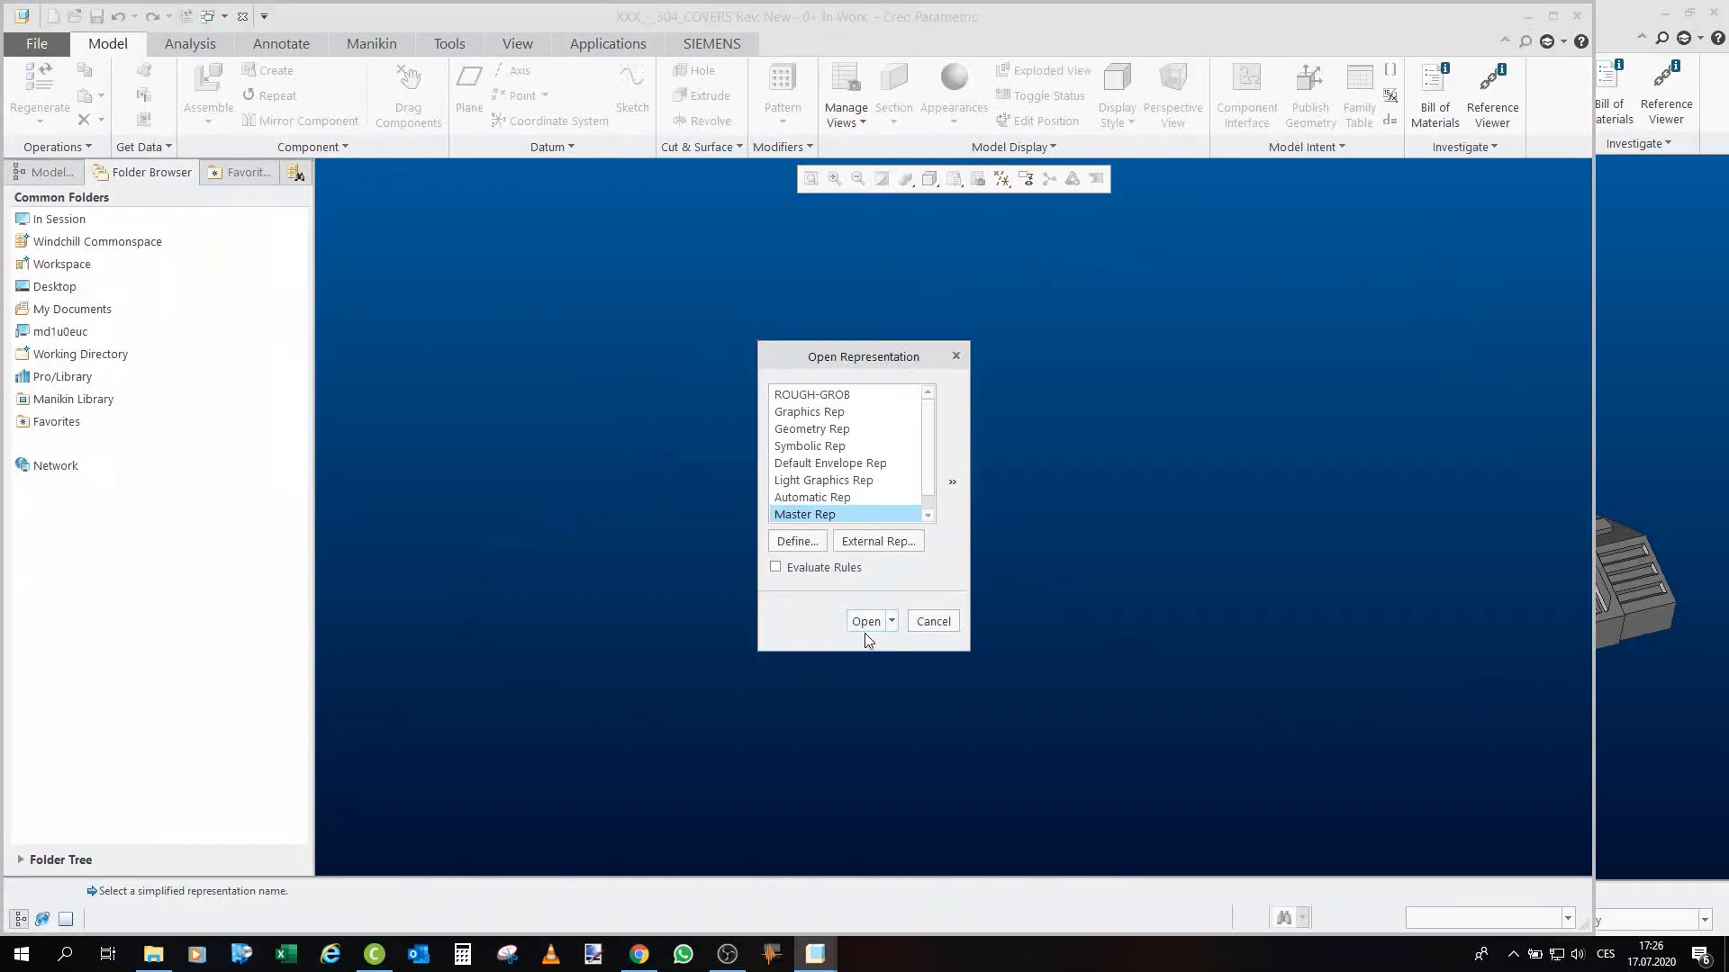
{"action": "scroll", "coordinate": [895, 509], "scroll_direction": "down", "scroll_amount": 4}
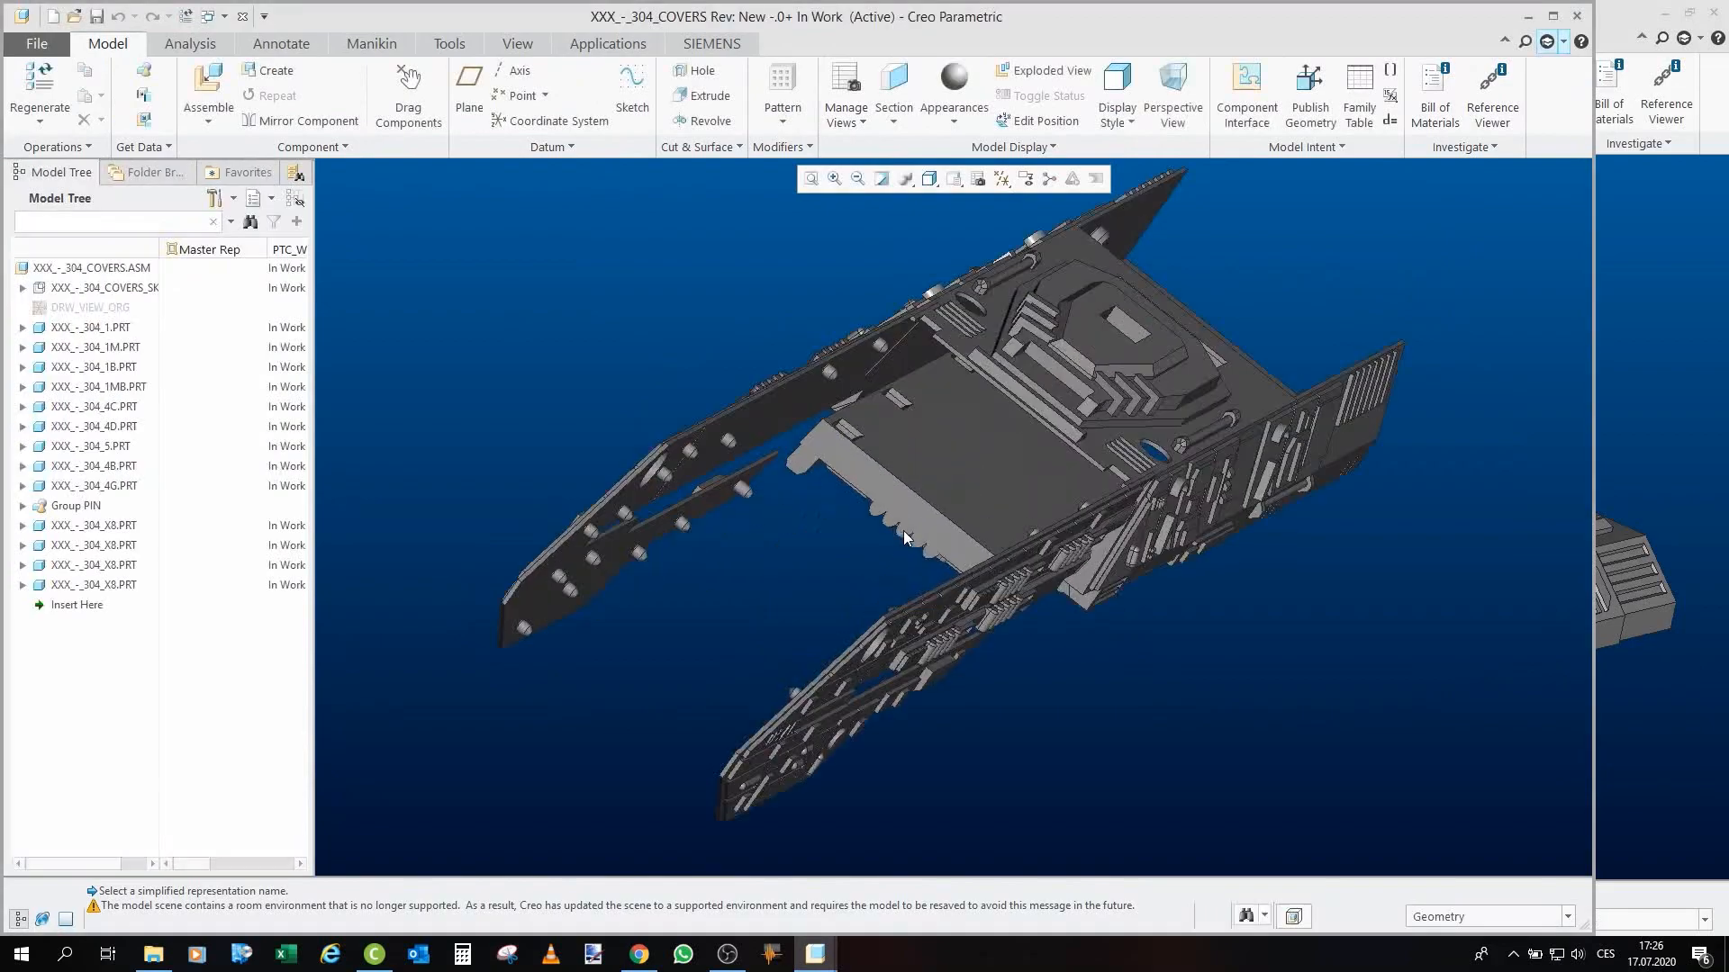
Examine the COVERS subassembly's long side plates, detailed top cover and rear frame with its rectangular opening.
{"action": "middle_click_drag", "start_coordinate": [895, 505], "coordinate": [1018, 468]}
{"action": "scroll", "coordinate": [1063, 523], "scroll_direction": "up", "scroll_amount": 3}
{"action": "scroll", "coordinate": [772, 532], "scroll_direction": "down", "scroll_amount": 4}
{"action": "middle_click_drag", "start_coordinate": [1015, 531], "coordinate": [677, 459]}
{"action": "scroll", "coordinate": [1247, 579], "scroll_direction": "down", "scroll_amount": 4}
{"action": "middle_click_drag", "start_coordinate": [1268, 579], "coordinate": [1355, 531]}
{"action": "scroll", "coordinate": [846, 487], "scroll_direction": "up", "scroll_amount": 4}
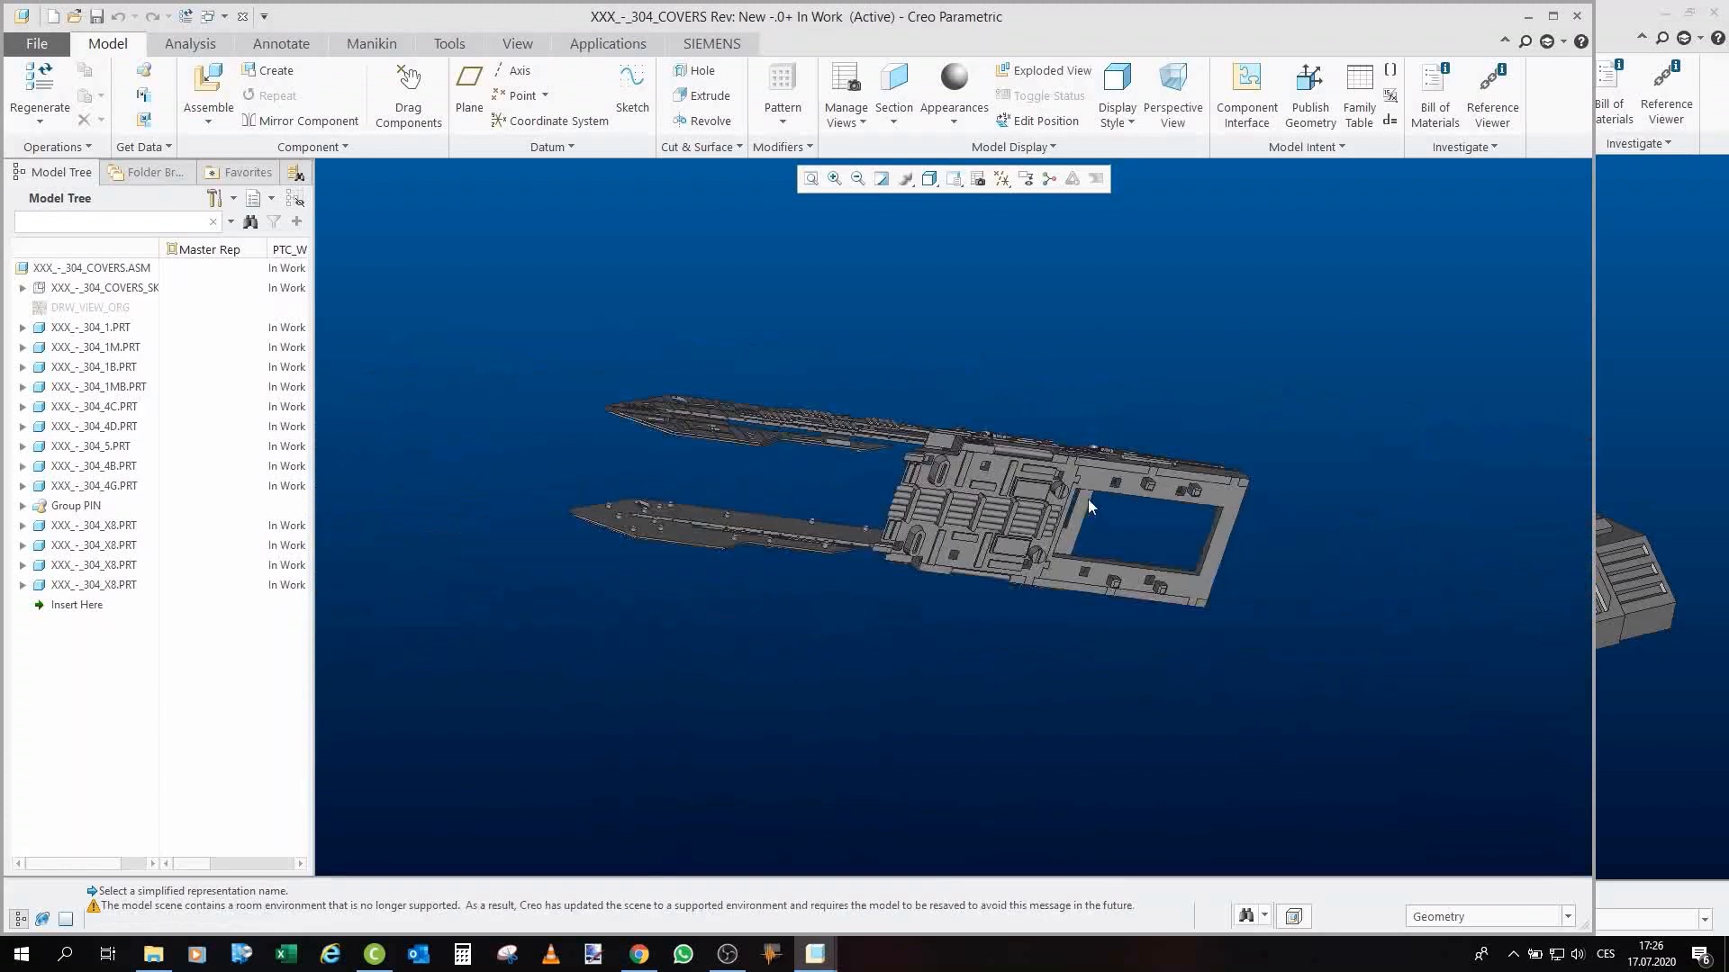
Inspect the panel details of the COVERS subassembly up close, including both sides of its long slotted side plates.
{"action": "scroll", "coordinate": [1081, 501], "scroll_direction": "down", "scroll_amount": 5}
{"action": "mouse_move", "coordinate": [1006, 496]}
{"action": "middle_mouse_down"}
{"action": "mouse_move", "coordinate": [953, 436]}
{"action": "mouse_move", "coordinate": [940, 509]}
{"action": "mouse_move", "coordinate": [1026, 477]}
{"action": "mouse_move", "coordinate": [862, 502]}
{"action": "mouse_move", "coordinate": [829, 430]}
{"action": "mouse_move", "coordinate": [884, 440]}
{"action": "mouse_move", "coordinate": [797, 373]}
{"action": "middle_mouse_up"}
{"action": "scroll", "coordinate": [1323, 657], "scroll_direction": "down", "scroll_amount": 4}
{"action": "mouse_move", "coordinate": [1179, 566]}
{"action": "middle_mouse_down"}
{"action": "mouse_move", "coordinate": [1116, 527]}
{"action": "mouse_move", "coordinate": [931, 477]}
{"action": "mouse_move", "coordinate": [1003, 436]}
{"action": "mouse_move", "coordinate": [1038, 358]}
{"action": "mouse_move", "coordinate": [956, 317]}
{"action": "mouse_move", "coordinate": [1054, 369]}
{"action": "mouse_move", "coordinate": [968, 268]}
{"action": "middle_mouse_up"}
{"action": "scroll", "coordinate": [1042, 380], "scroll_direction": "down", "scroll_amount": 3}
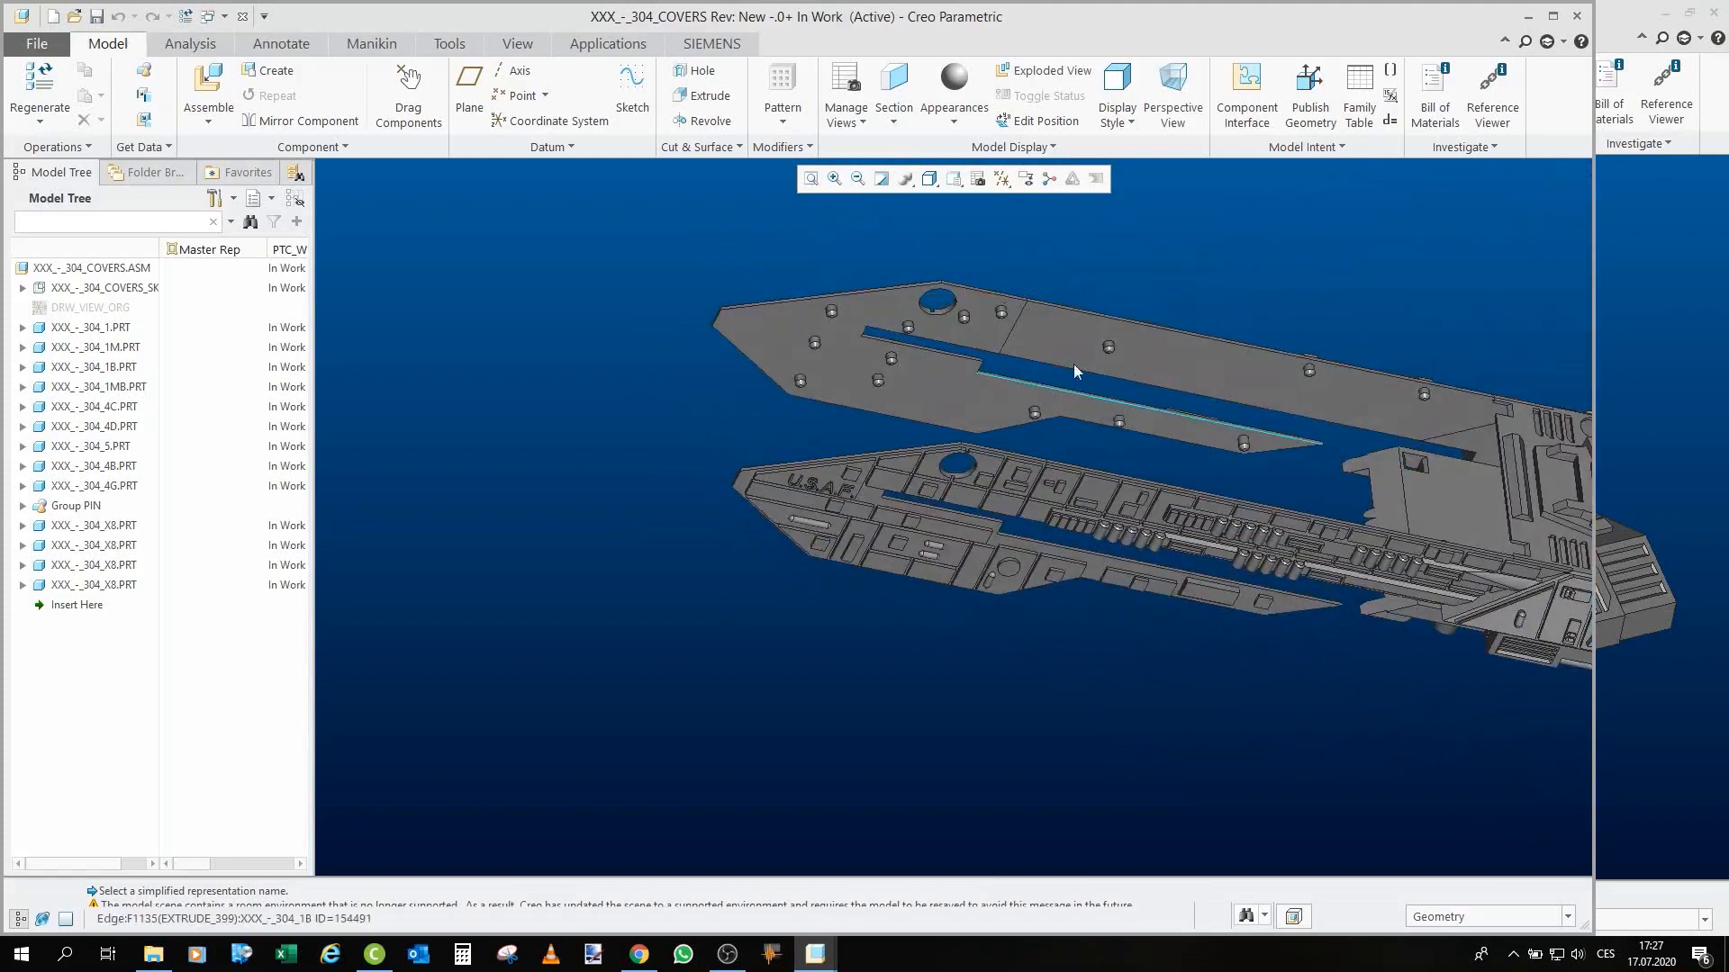
{"action": "mouse_move", "coordinate": [1088, 361]}
{"action": "middle_mouse_down"}
{"action": "mouse_move", "coordinate": [1031, 378]}
{"action": "mouse_move", "coordinate": [1010, 415]}
{"action": "mouse_move", "coordinate": [1007, 399]}
{"action": "middle_mouse_up"}
{"action": "middle_click_drag", "start_coordinate": [1074, 387], "coordinate": [1125, 502]}
Inspect the chamfered pins on the inner face of side cover XXX_-_304_1M, selecting a pin and the surrounding plate.
{"action": "scroll", "coordinate": [1168, 422], "scroll_direction": "down", "scroll_amount": 4}
{"action": "left_click", "coordinate": [1142, 393]}
{"action": "left_click", "coordinate": [1337, 456]}
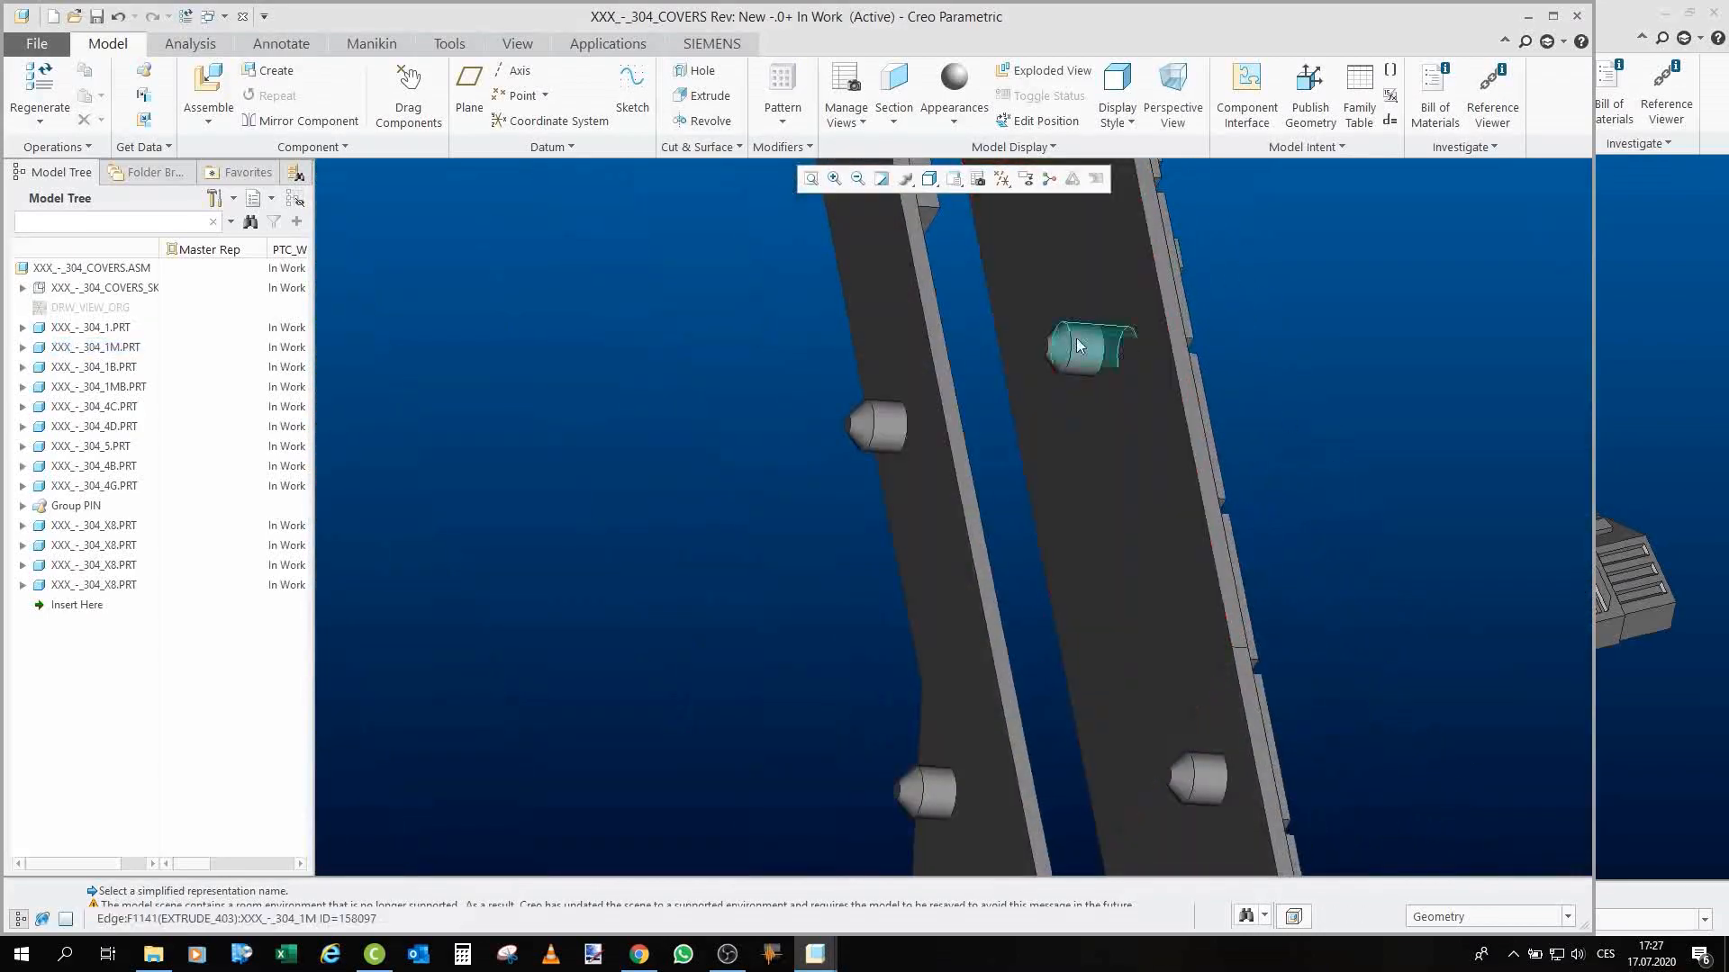
{"action": "left_click", "coordinate": [1084, 346]}
{"action": "middle_click_drag", "start_coordinate": [1110, 383], "coordinate": [1093, 407]}
{"action": "left_click", "coordinate": [1109, 418]}
{"action": "left_click", "coordinate": [1318, 455]}
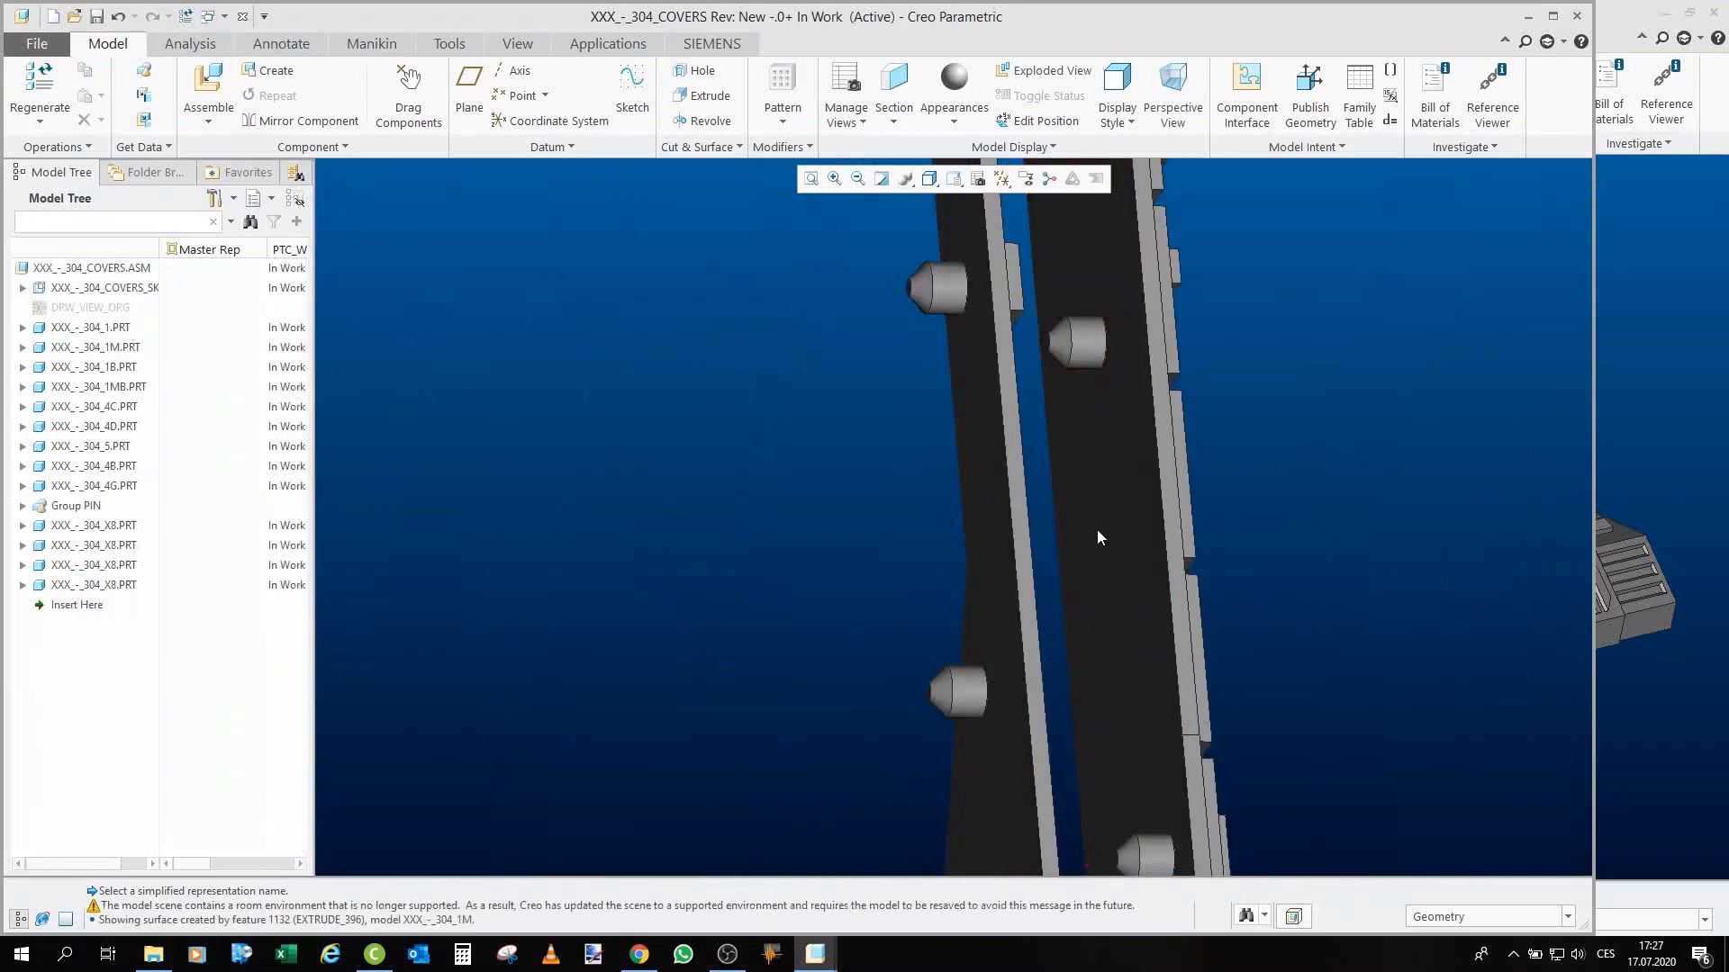
{"action": "scroll", "coordinate": [1094, 394], "scroll_direction": "up", "scroll_amount": 5}
Open the side cover XXX_-_304_1M in its own window and examine the cylinders and recessed panels on its outer face.
{"action": "left_click", "coordinate": [1116, 449]}
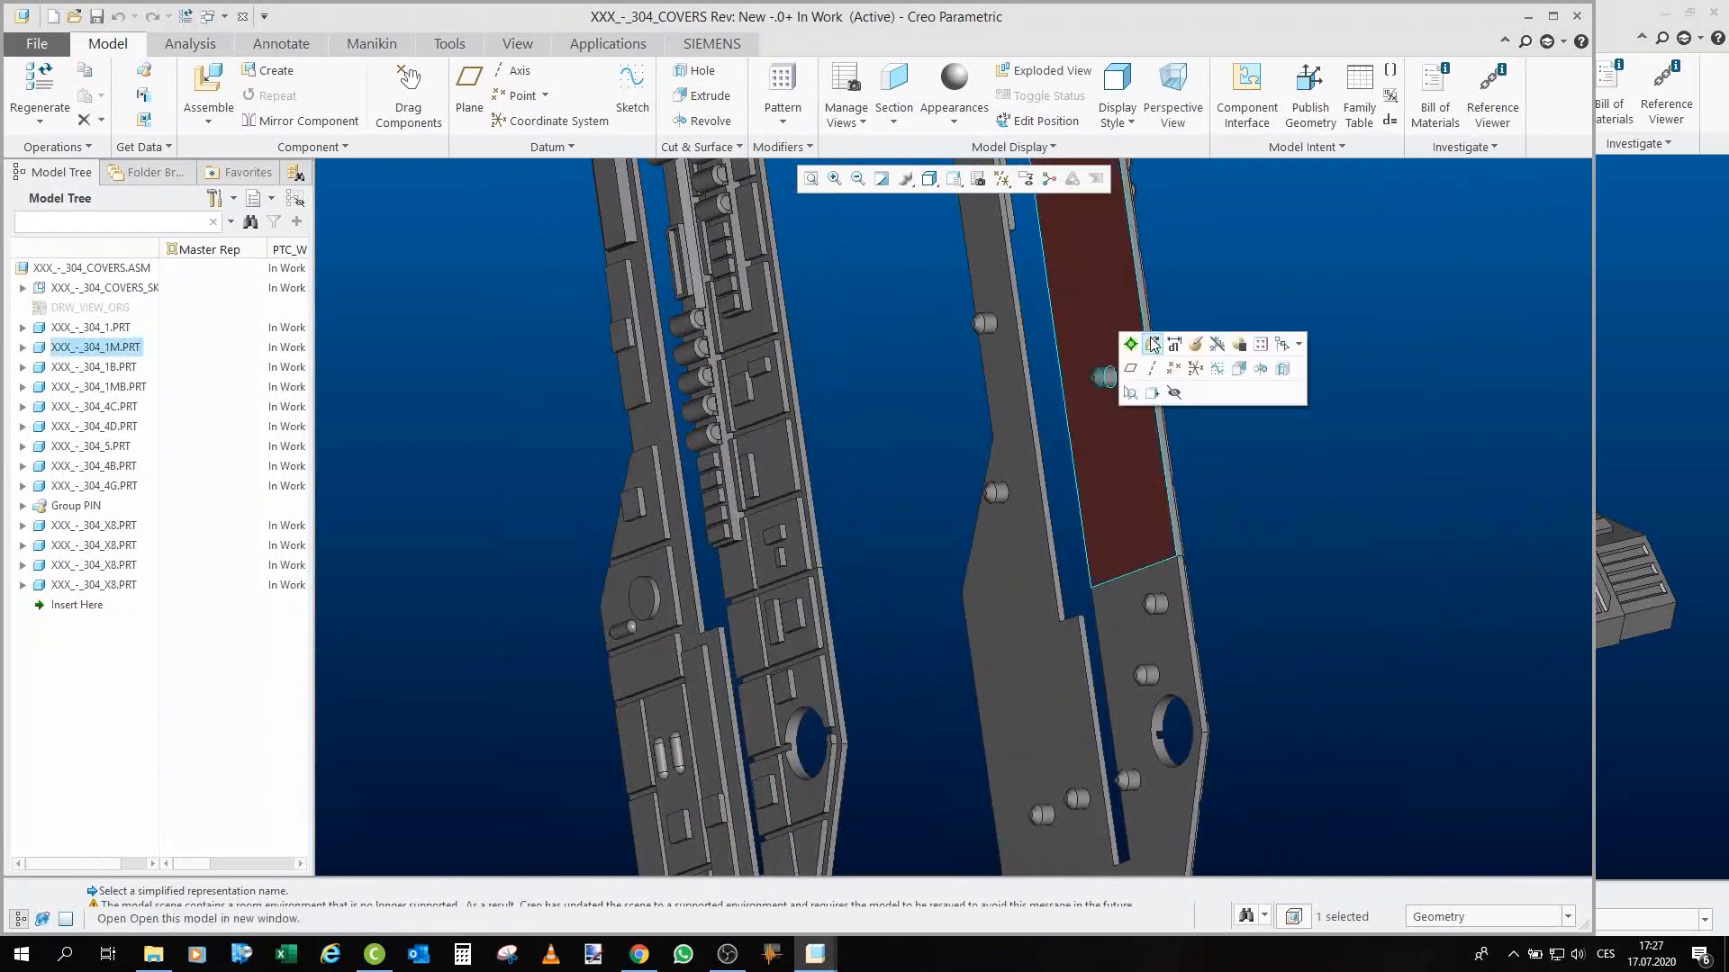
{"action": "left_click", "coordinate": [1153, 346]}
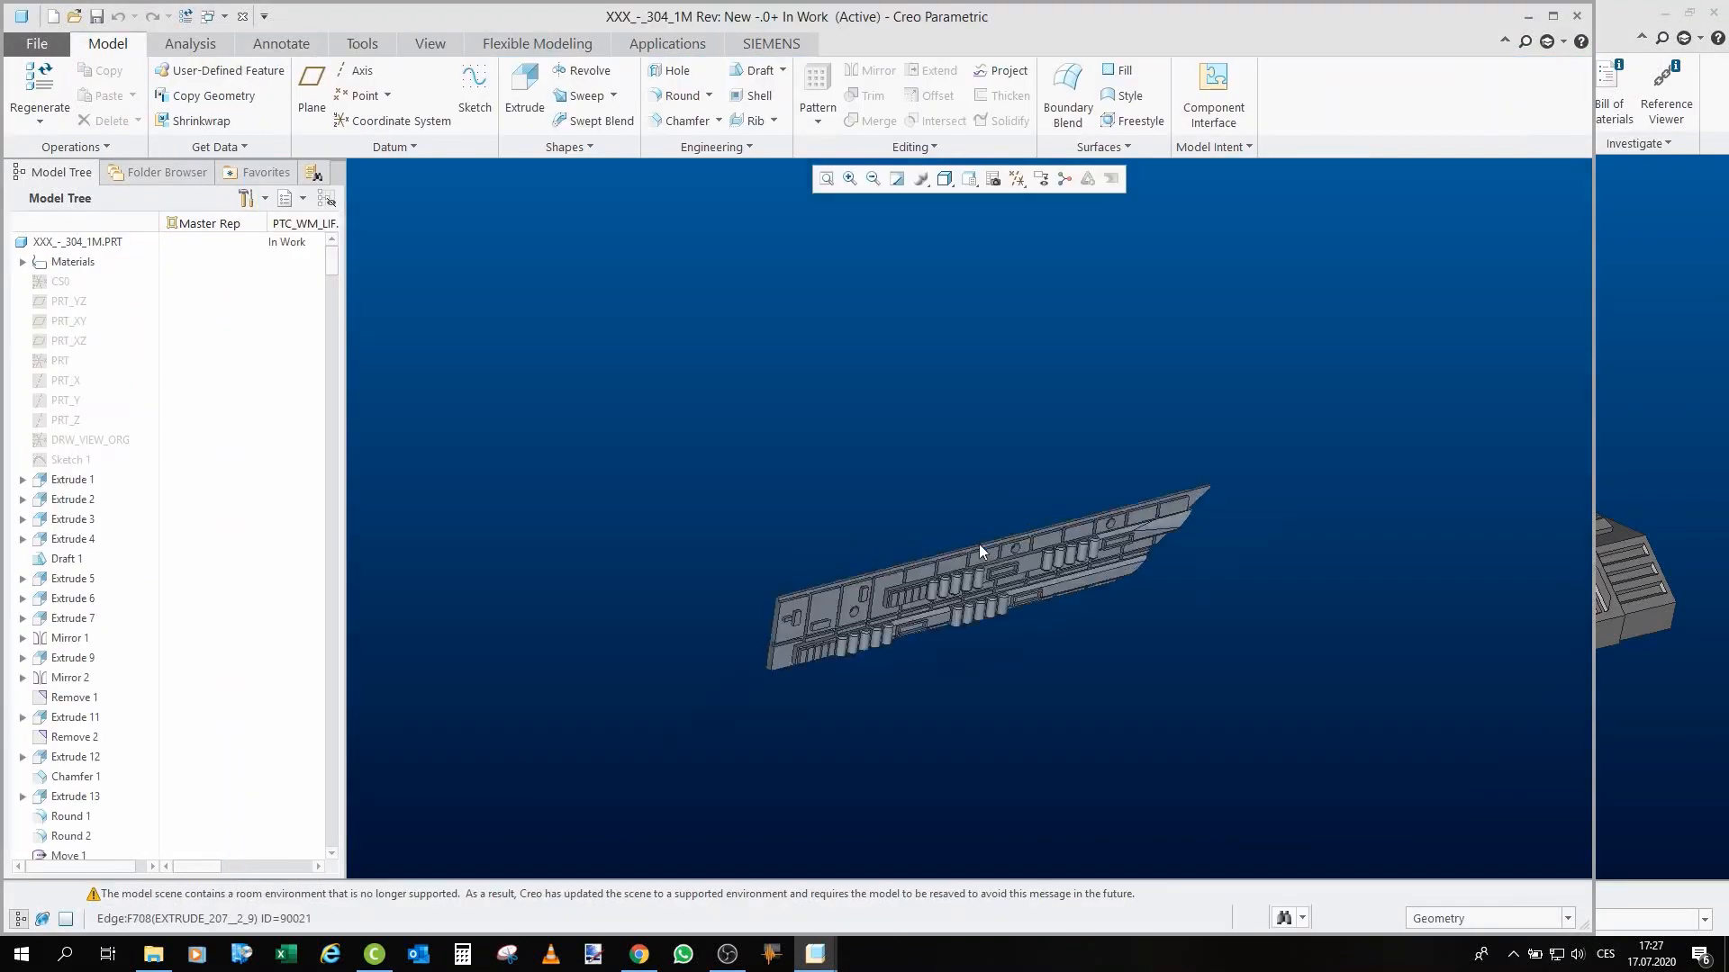
{"action": "middle_click_drag", "start_coordinate": [1238, 531], "coordinate": [1310, 536]}
{"action": "scroll", "coordinate": [1312, 514], "scroll_direction": "down", "scroll_amount": 5}
{"action": "middle_click_drag", "start_coordinate": [1072, 506], "coordinate": [832, 507]}
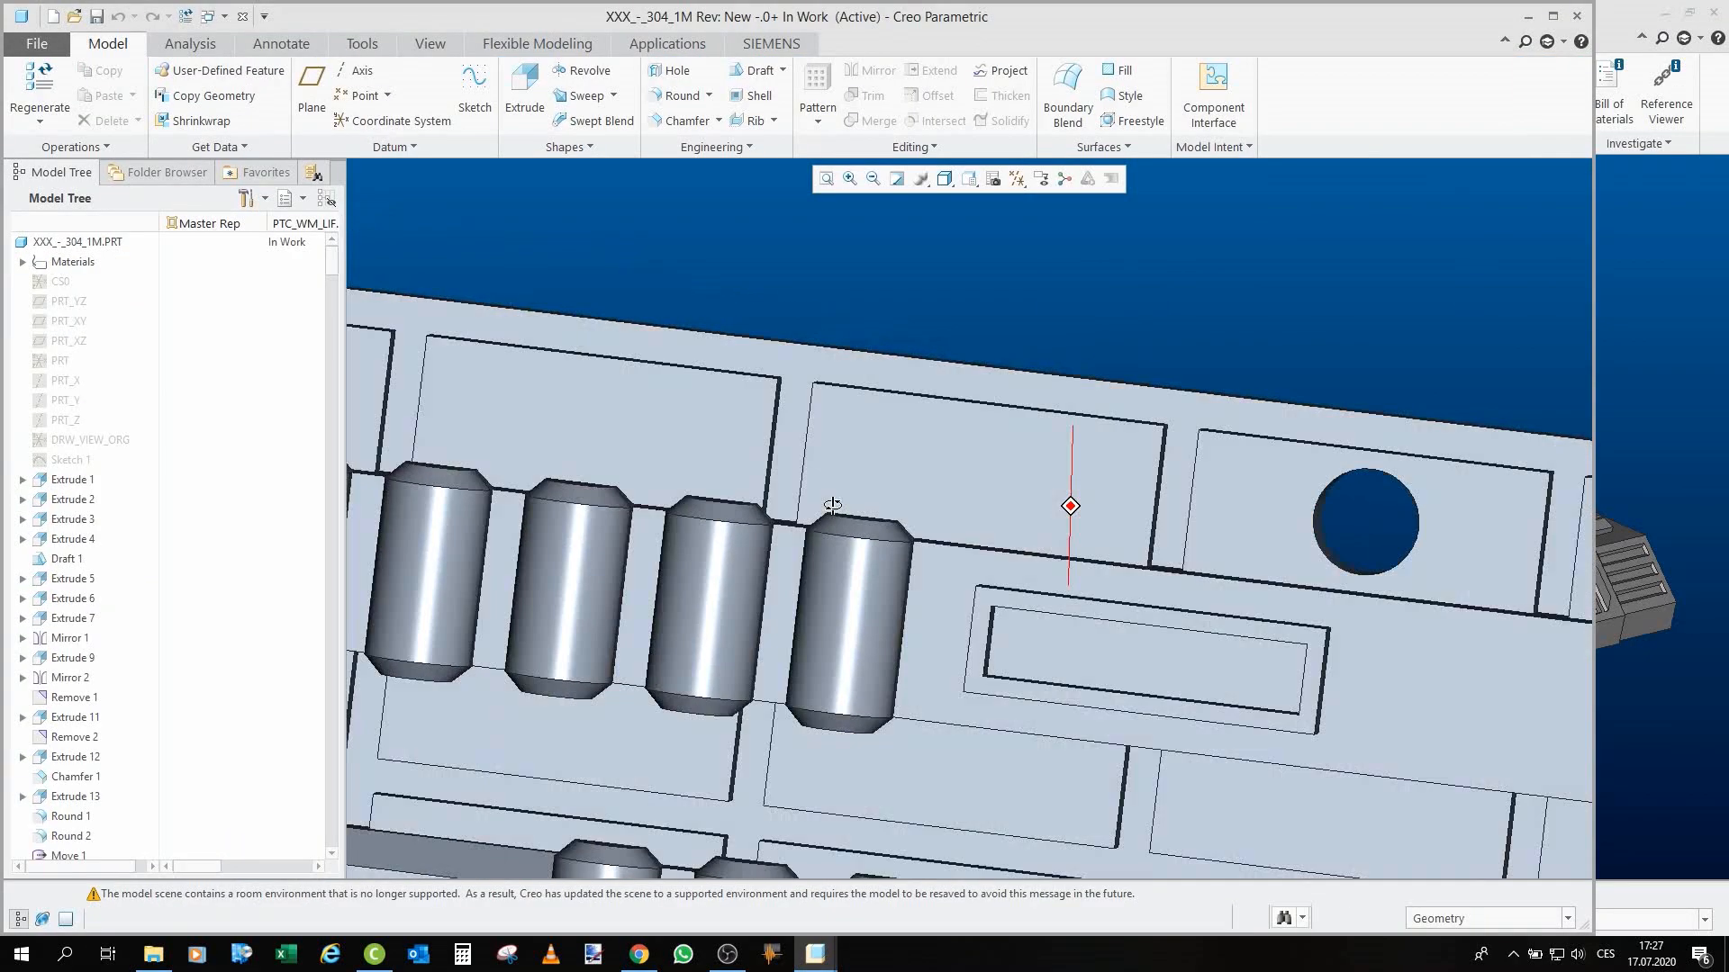
Examine the flat back face and pin holes of the side cover, close its window, and review the matching pins in COVERS.
{"action": "scroll", "coordinate": [1025, 459], "scroll_direction": "up", "scroll_amount": 5}
{"action": "middle_click_drag", "start_coordinate": [1024, 460], "coordinate": [1389, 494]}
{"action": "scroll", "coordinate": [802, 390], "scroll_direction": "up", "scroll_amount": 5}
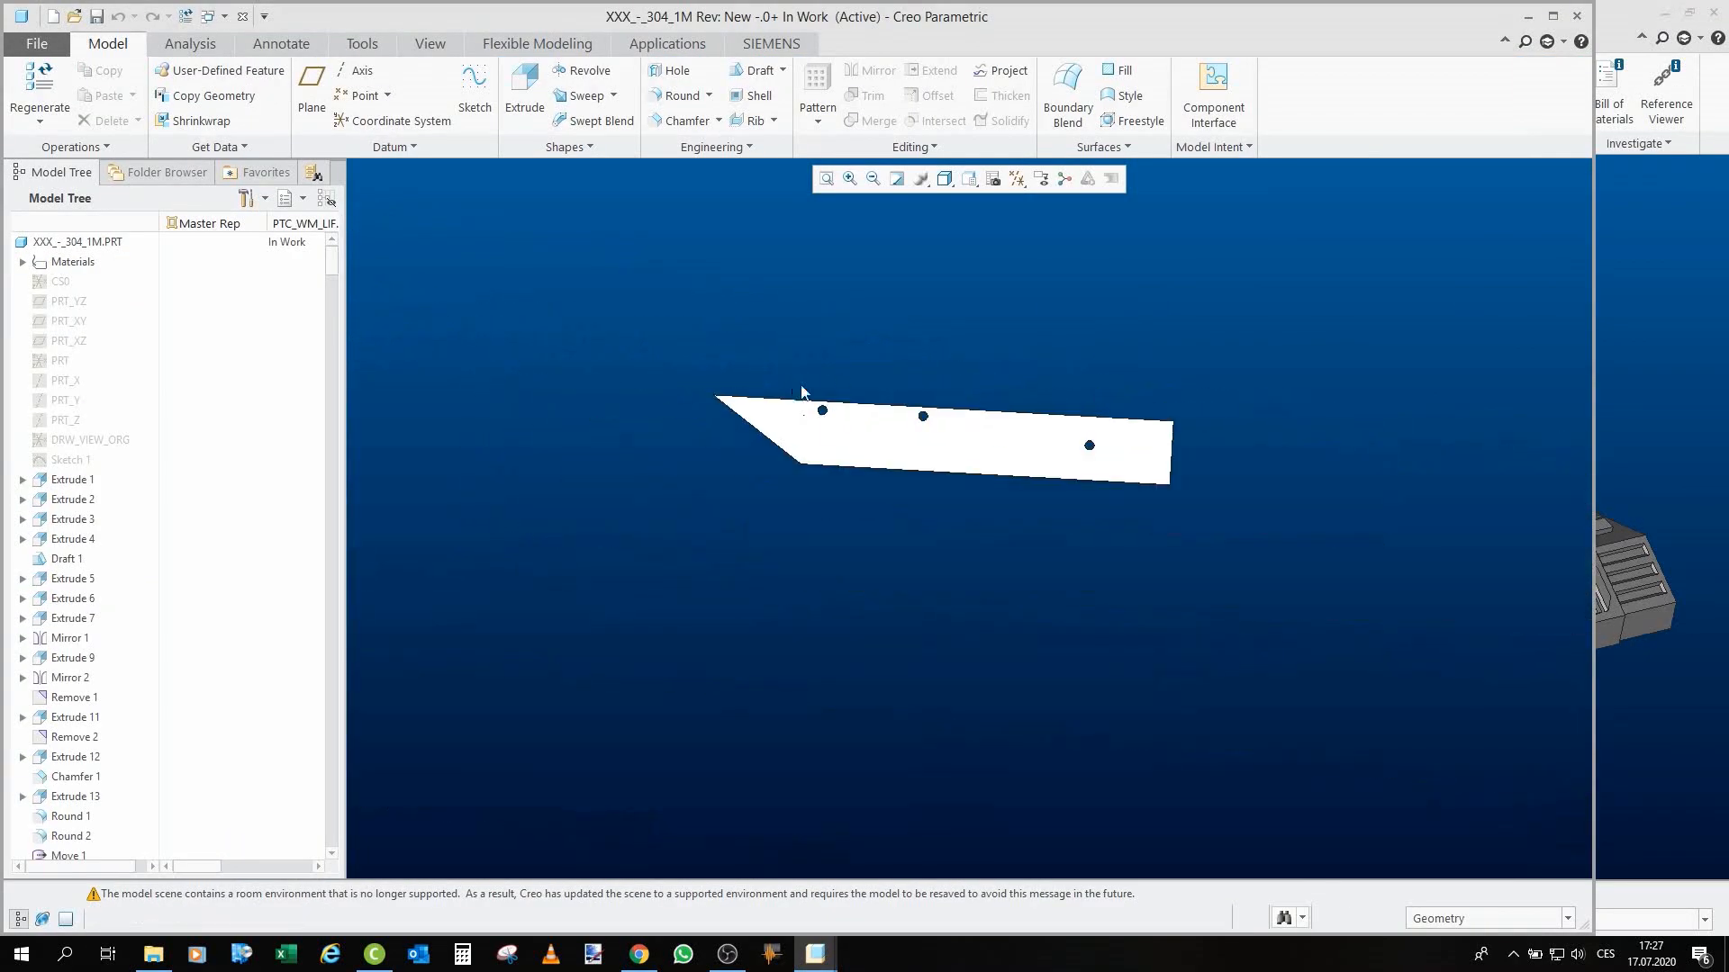
{"action": "scroll", "coordinate": [1063, 461], "scroll_direction": "down", "scroll_amount": 5}
{"action": "middle_click_drag", "start_coordinate": [1063, 462], "coordinate": [1009, 446]}
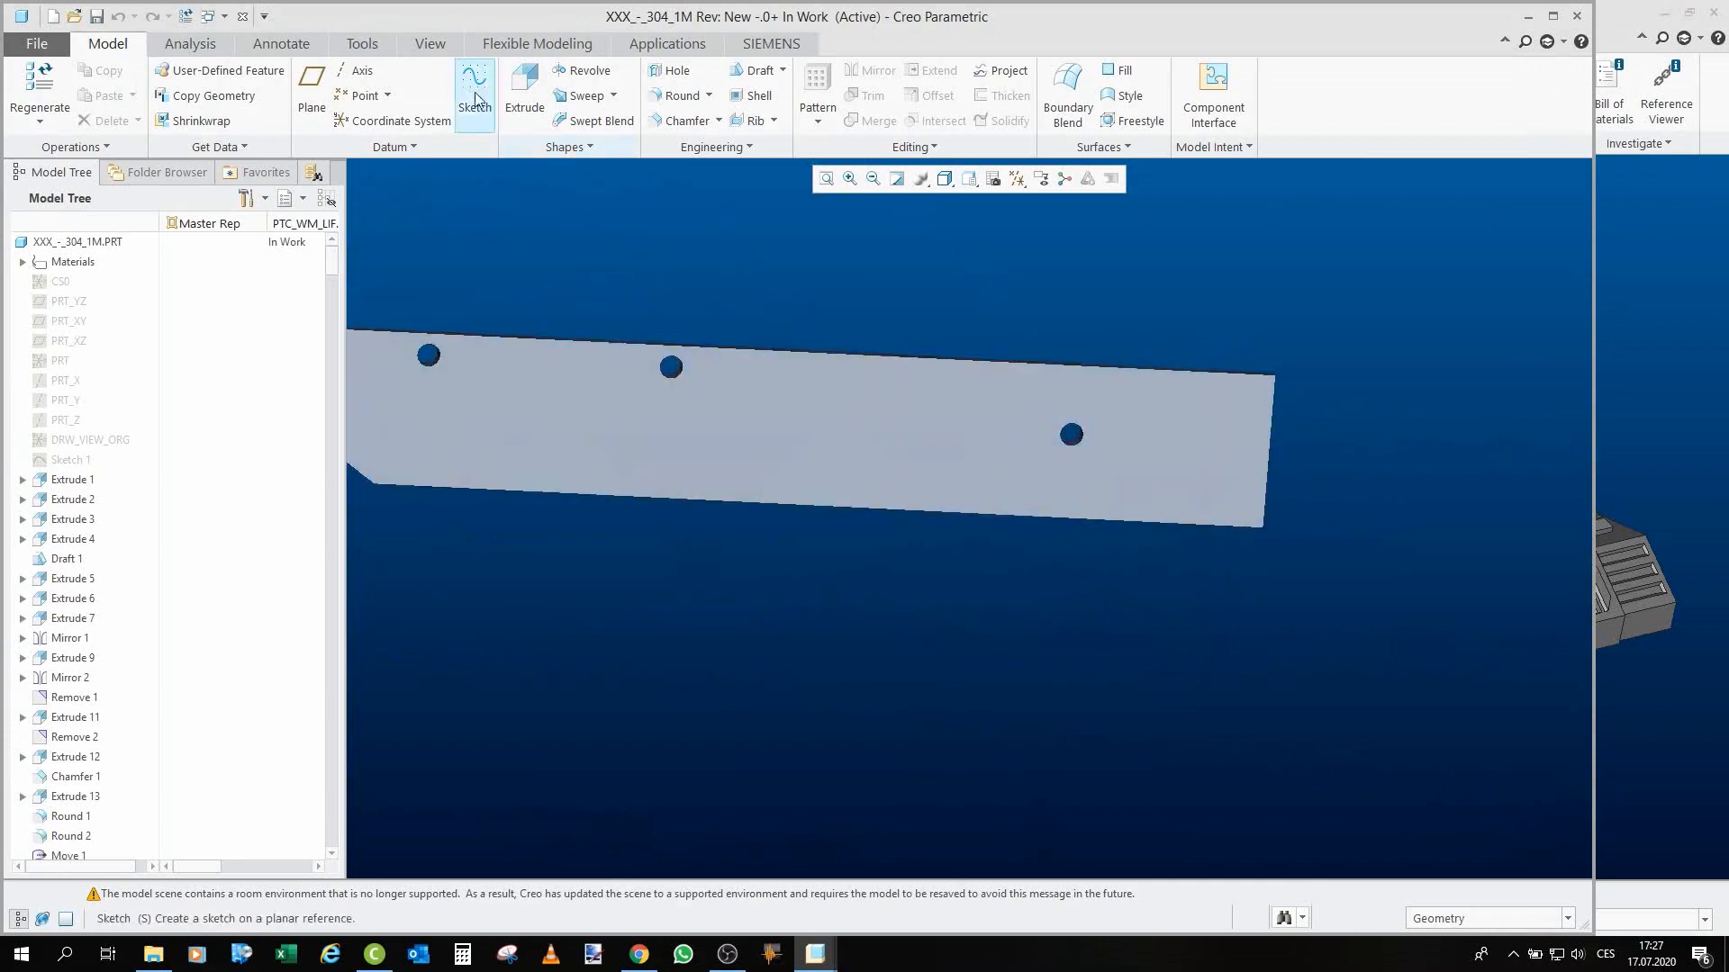
{"action": "left_click", "coordinate": [242, 16]}
{"action": "scroll", "coordinate": [1102, 369], "scroll_direction": "down", "scroll_amount": 8}
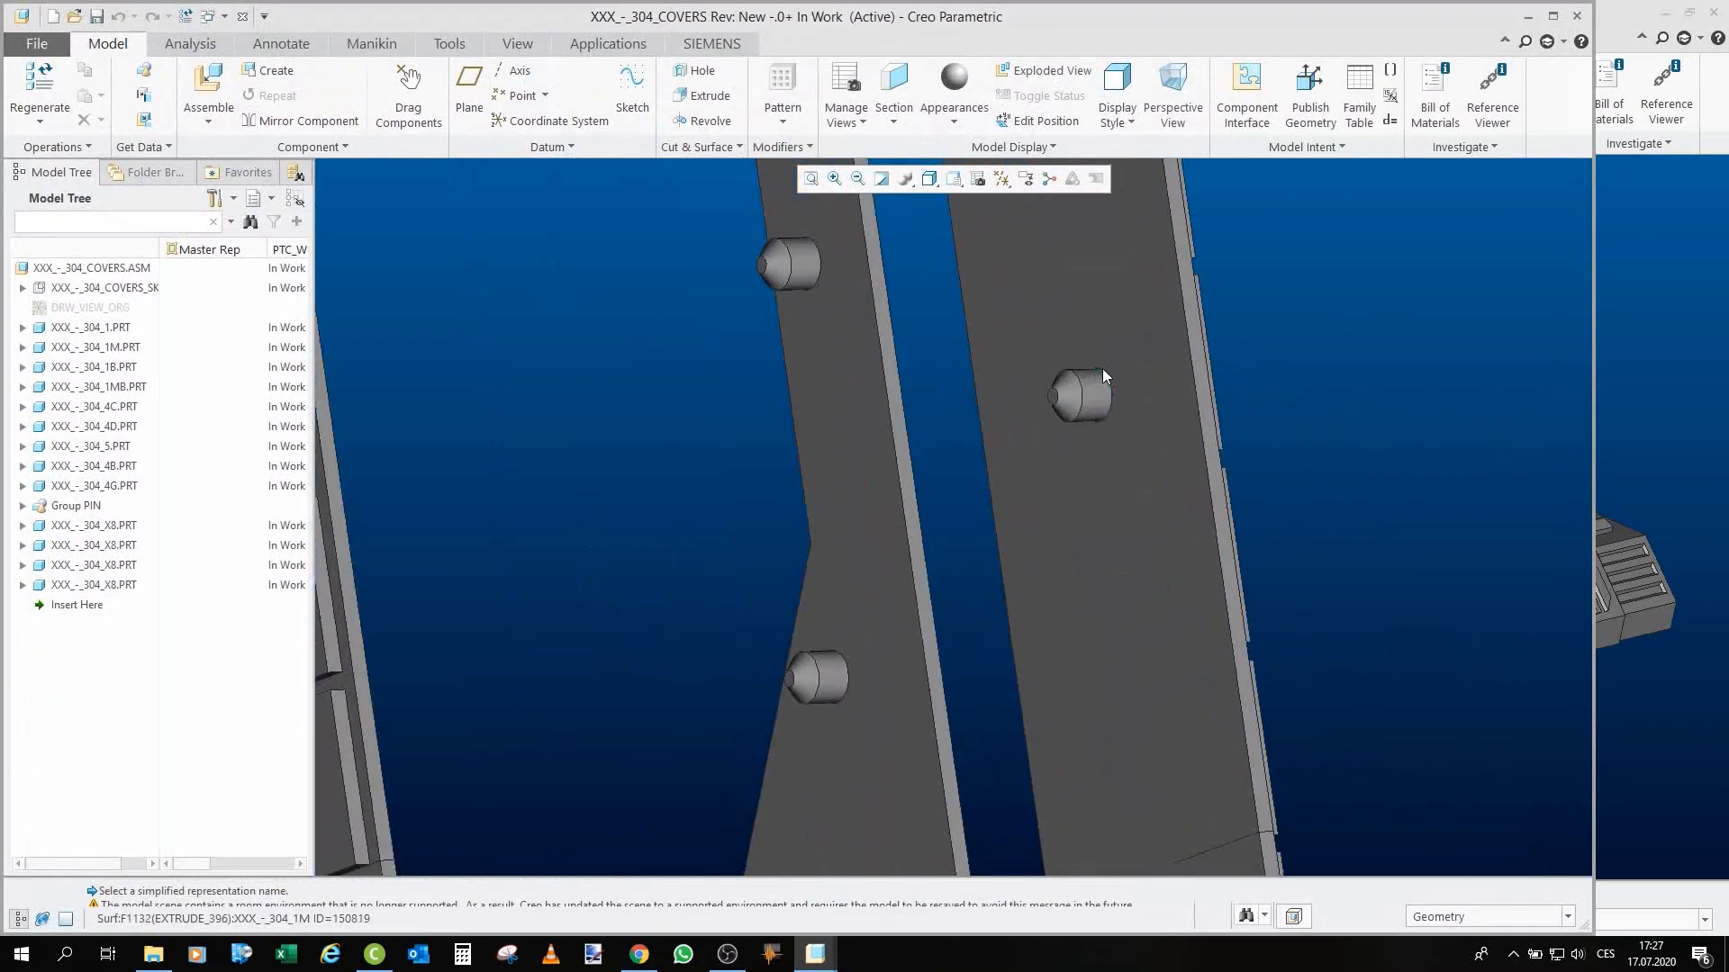
{"action": "scroll", "coordinate": [912, 357], "scroll_direction": "up", "scroll_amount": 6}
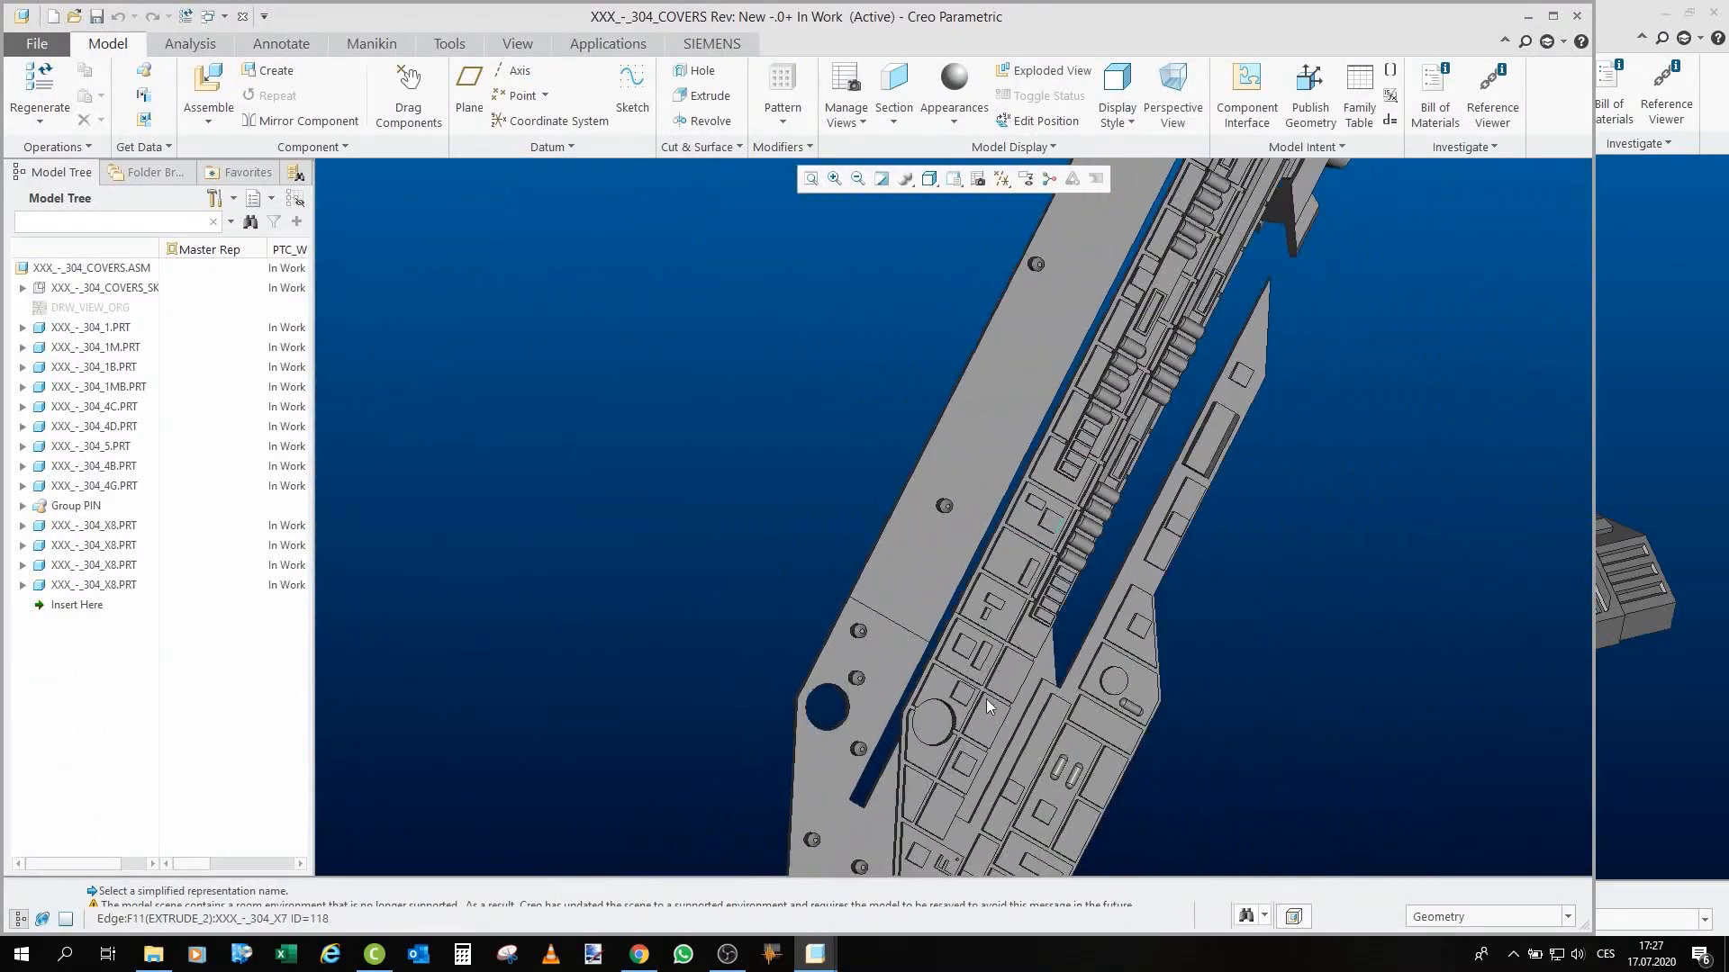
Select the inner face of side cover XXX_-_304_1MB and check where its pins sit from the outer side.
{"action": "middle_click_drag", "start_coordinate": [986, 699], "coordinate": [1167, 595]}
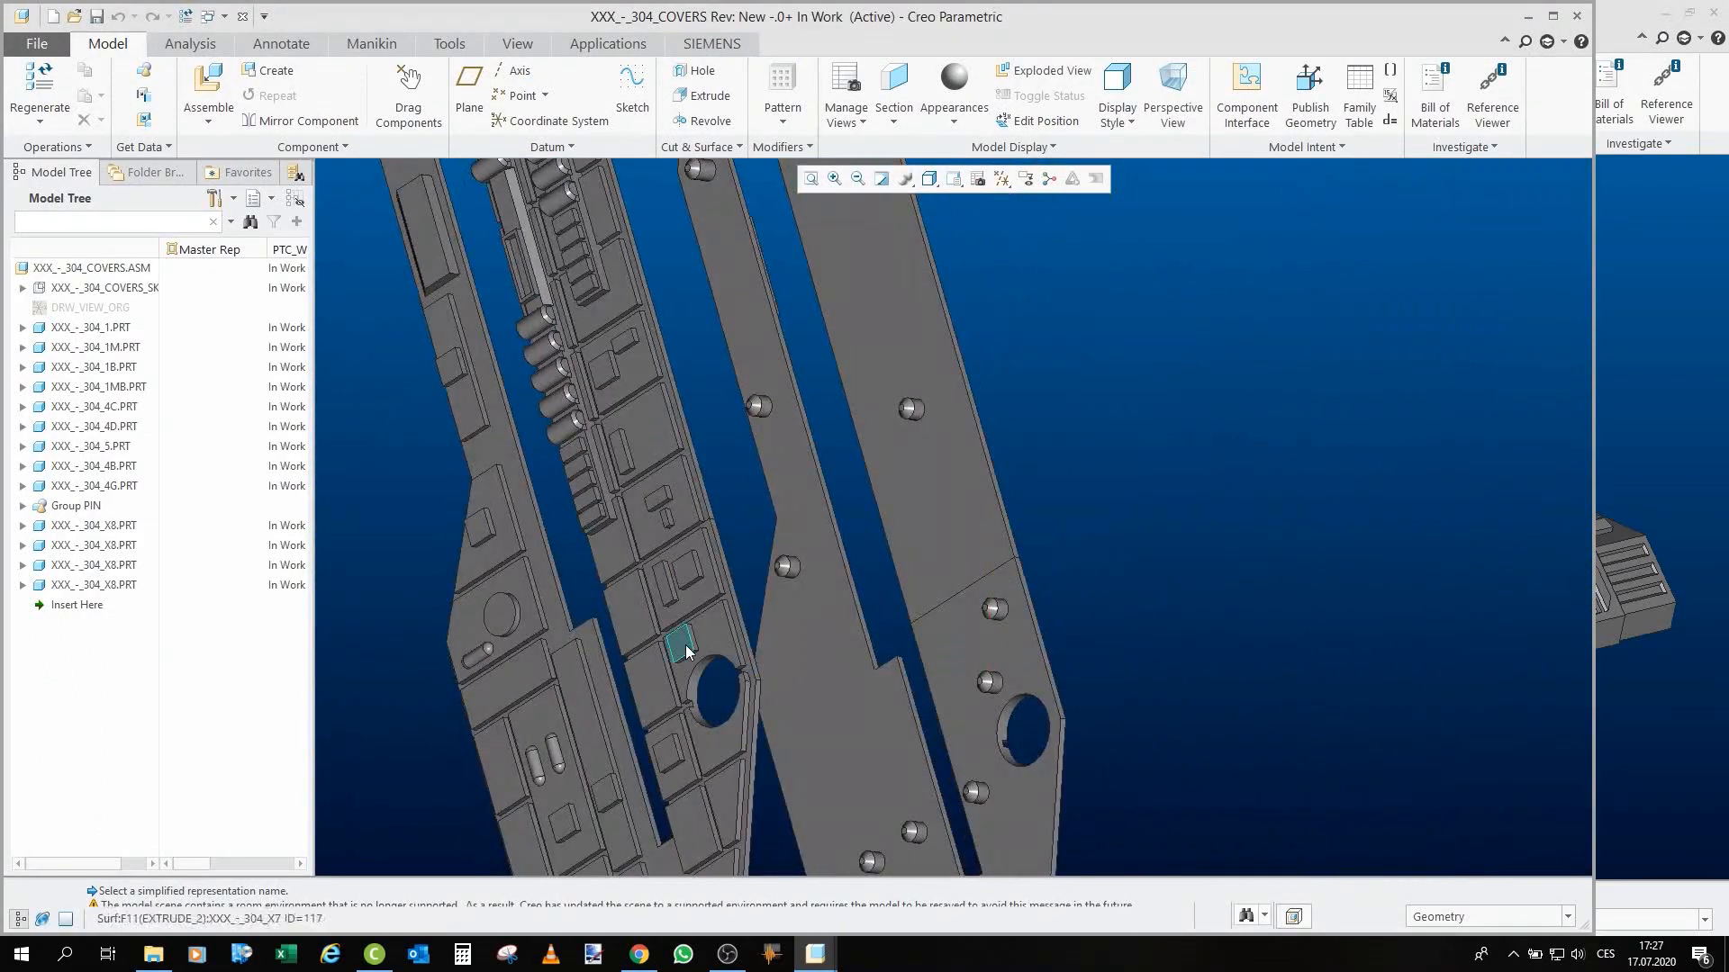
{"action": "scroll", "coordinate": [716, 551], "scroll_direction": "down", "scroll_amount": 2}
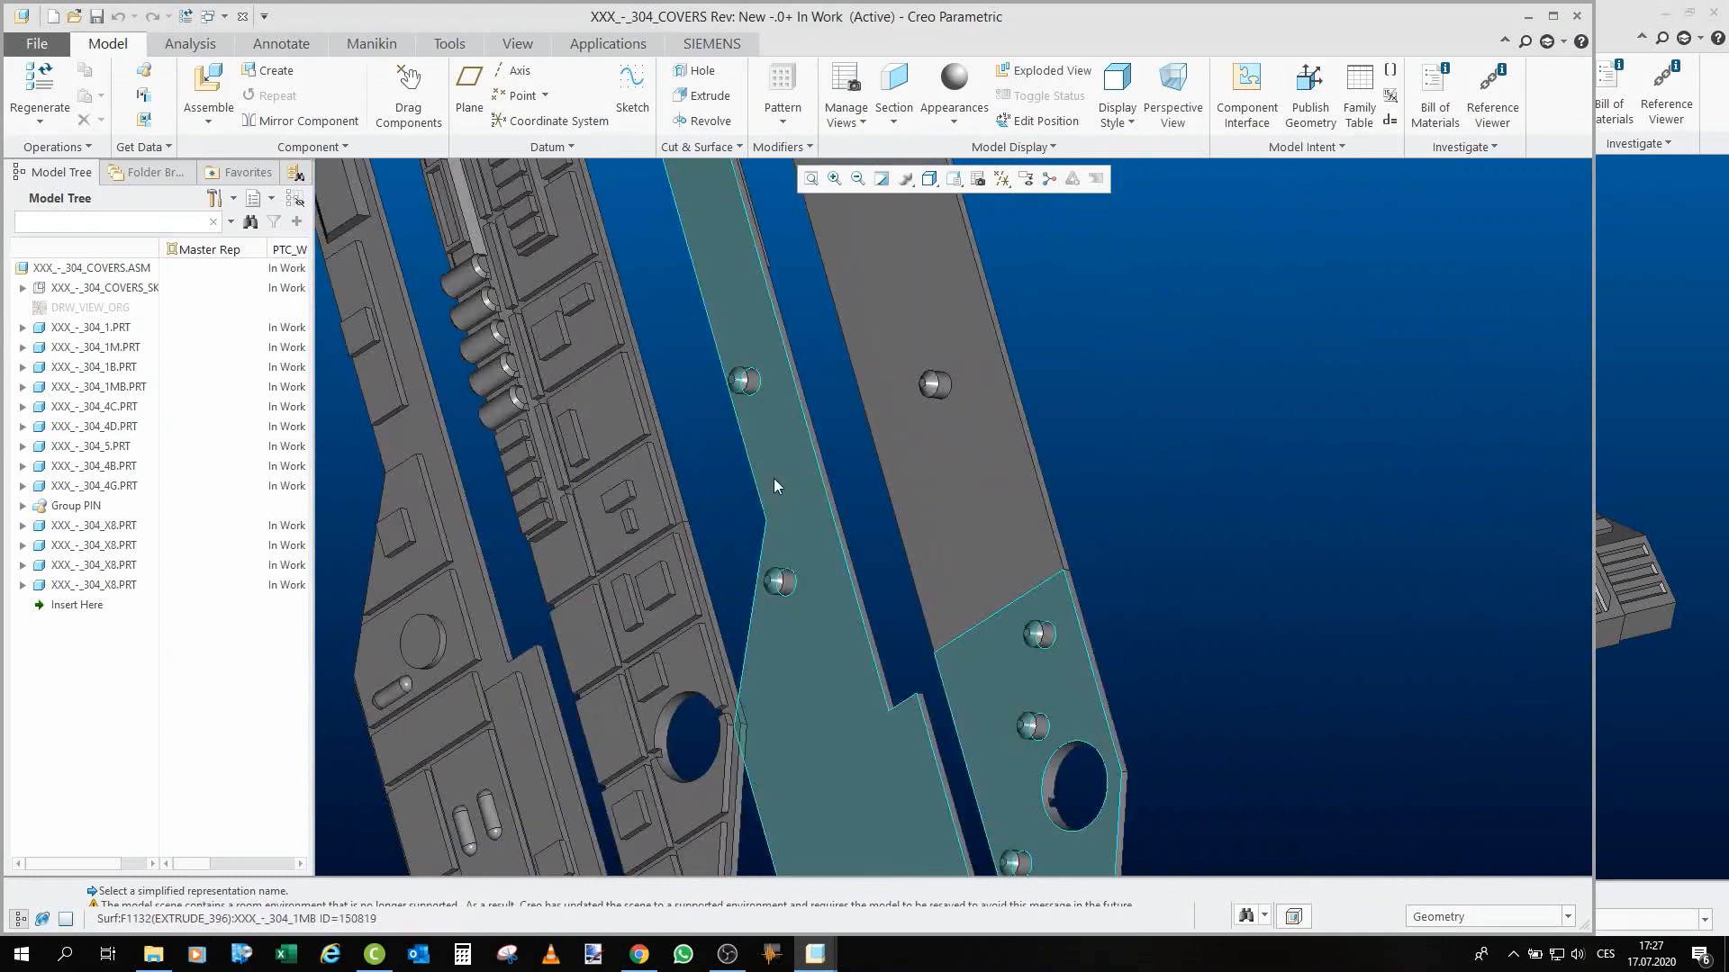
{"action": "left_click", "coordinate": [774, 486]}
{"action": "middle_click_drag", "start_coordinate": [775, 479], "coordinate": [621, 416]}
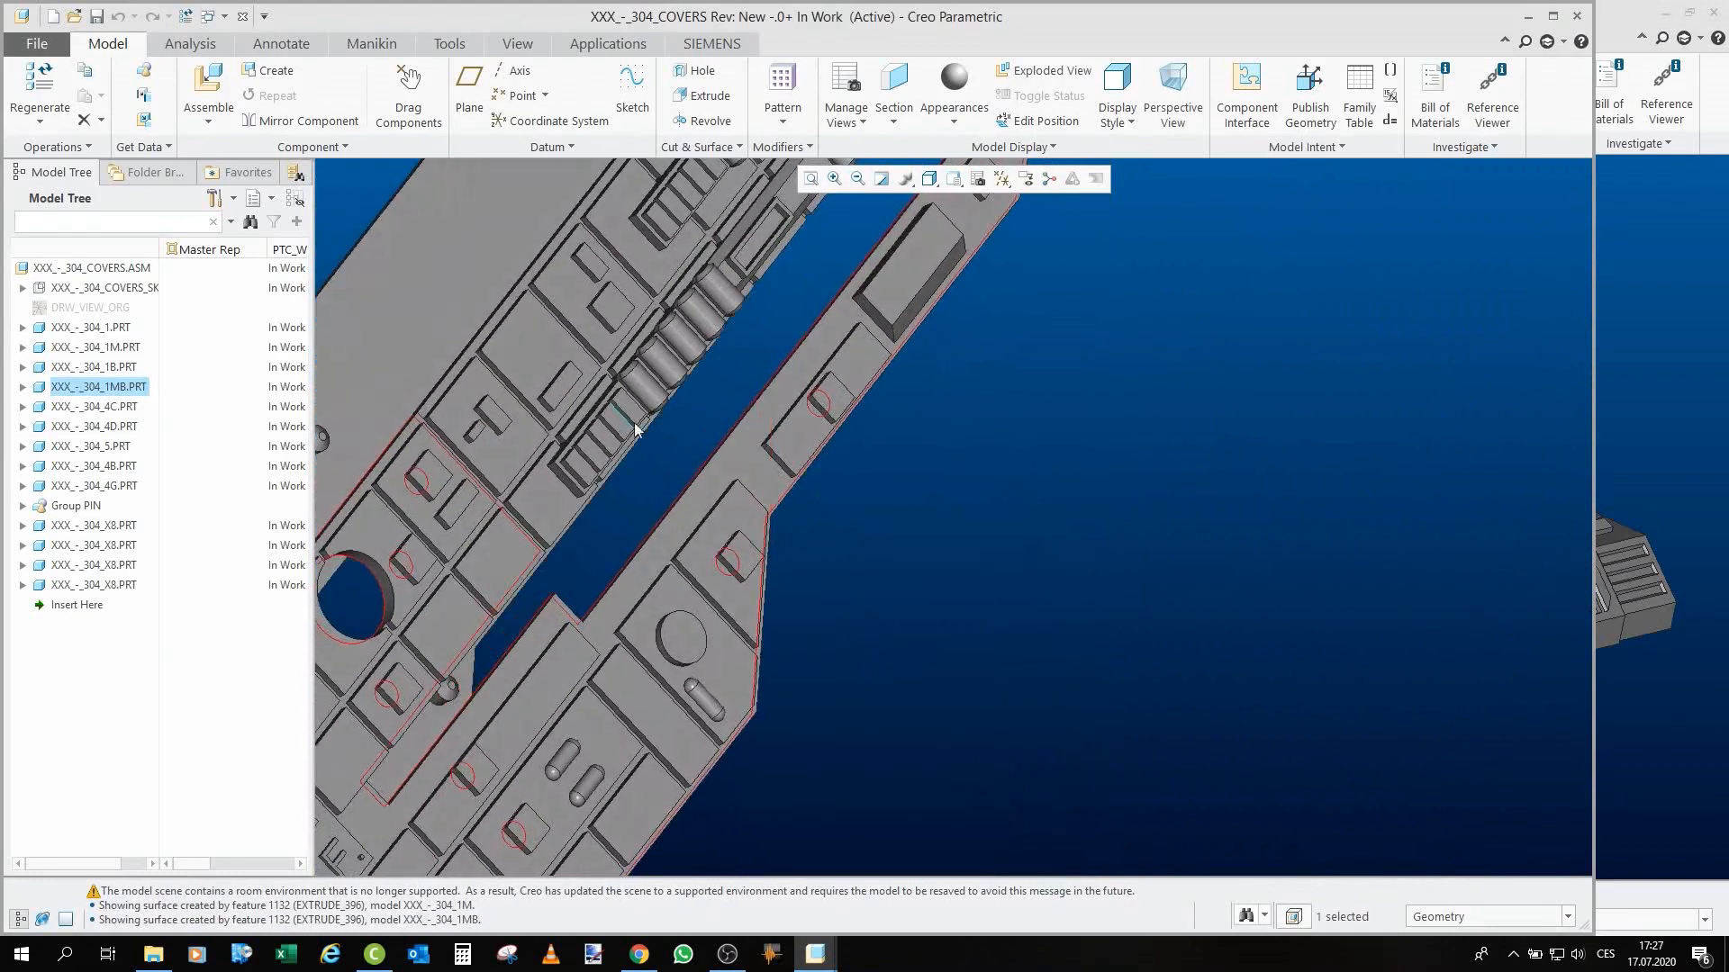
Select the square-headed pin in the outer panel of side cover XXX_-_304_1MB and inspect its fit in the plate.
{"action": "left_click", "coordinate": [737, 641]}
{"action": "scroll", "coordinate": [769, 537], "scroll_direction": "down", "scroll_amount": 3}
{"action": "left_click", "coordinate": [766, 537]}
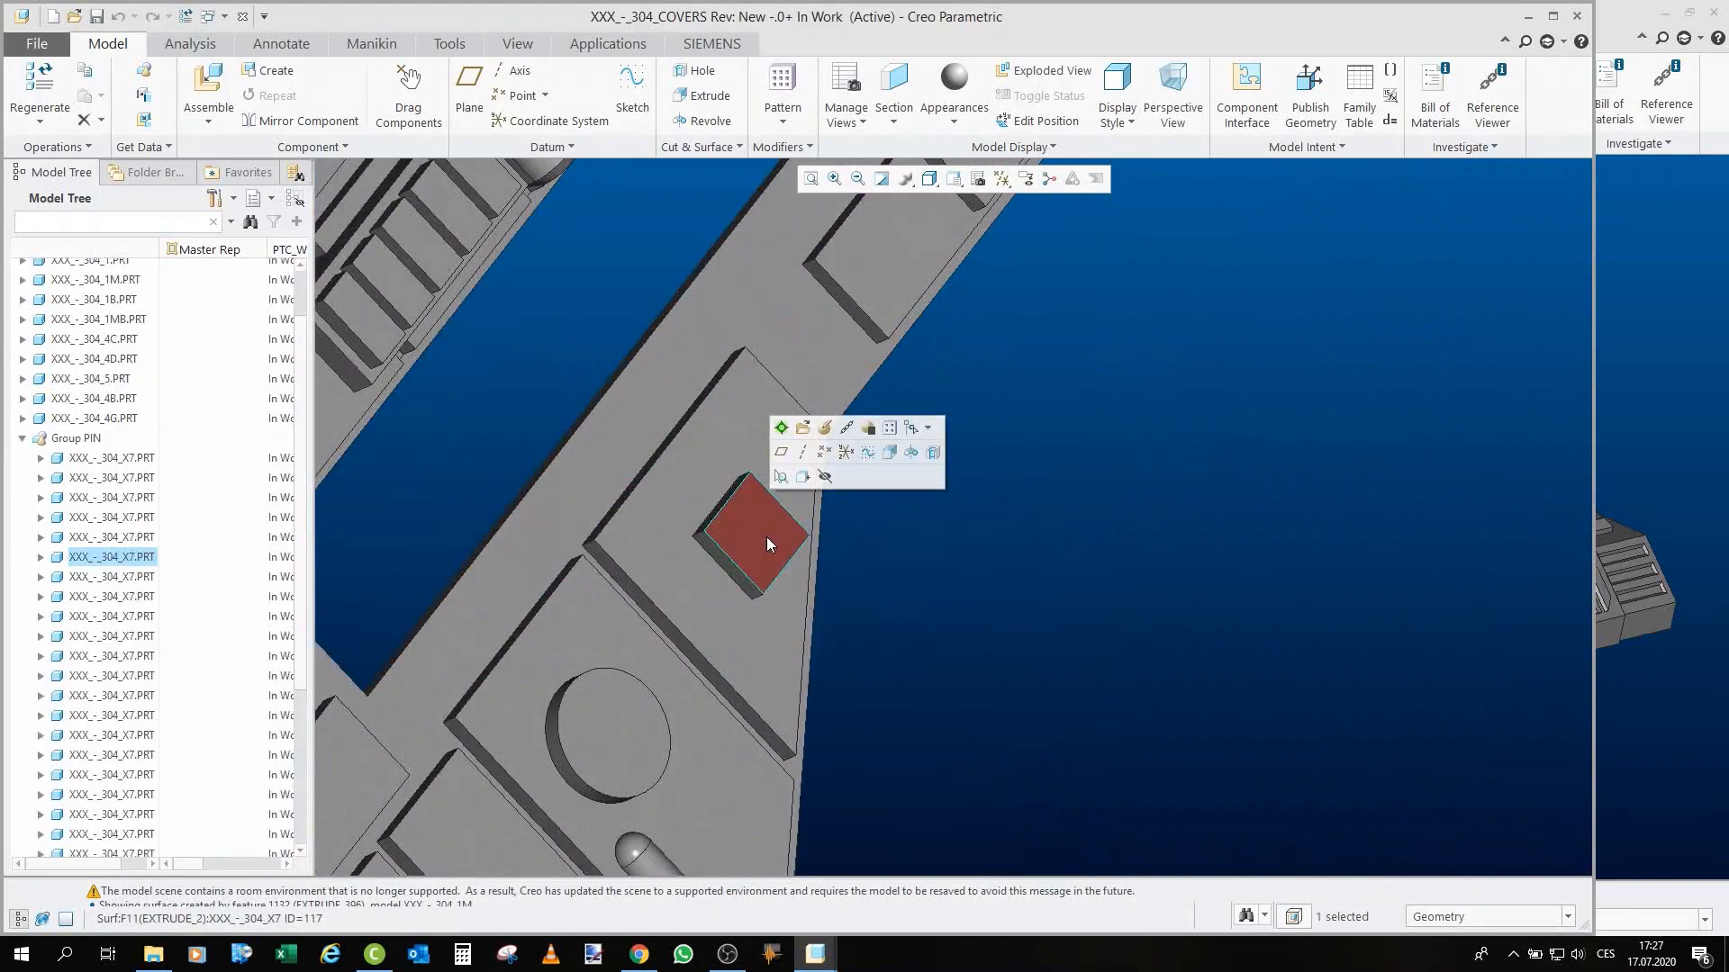
{"action": "left_click", "coordinate": [825, 478]}
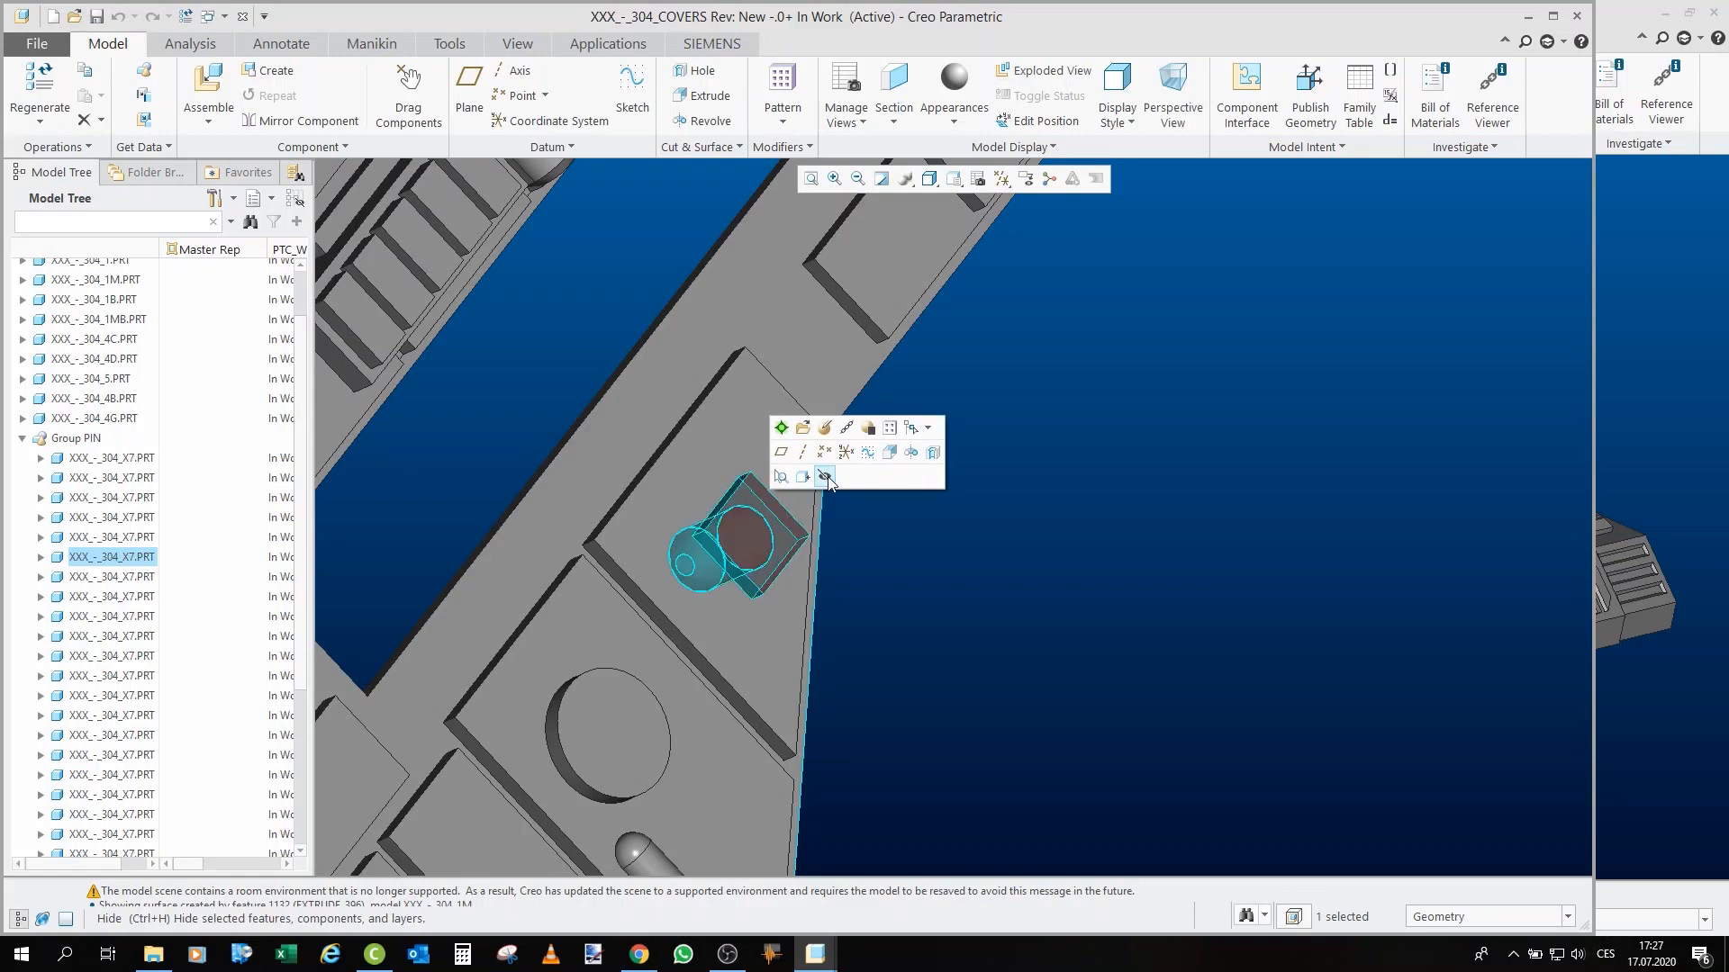
{"action": "left_click", "coordinate": [873, 570]}
{"action": "middle_click_drag", "start_coordinate": [753, 555], "coordinate": [755, 518]}
{"action": "left_click", "coordinate": [754, 518]}
{"action": "left_click", "coordinate": [850, 574]}
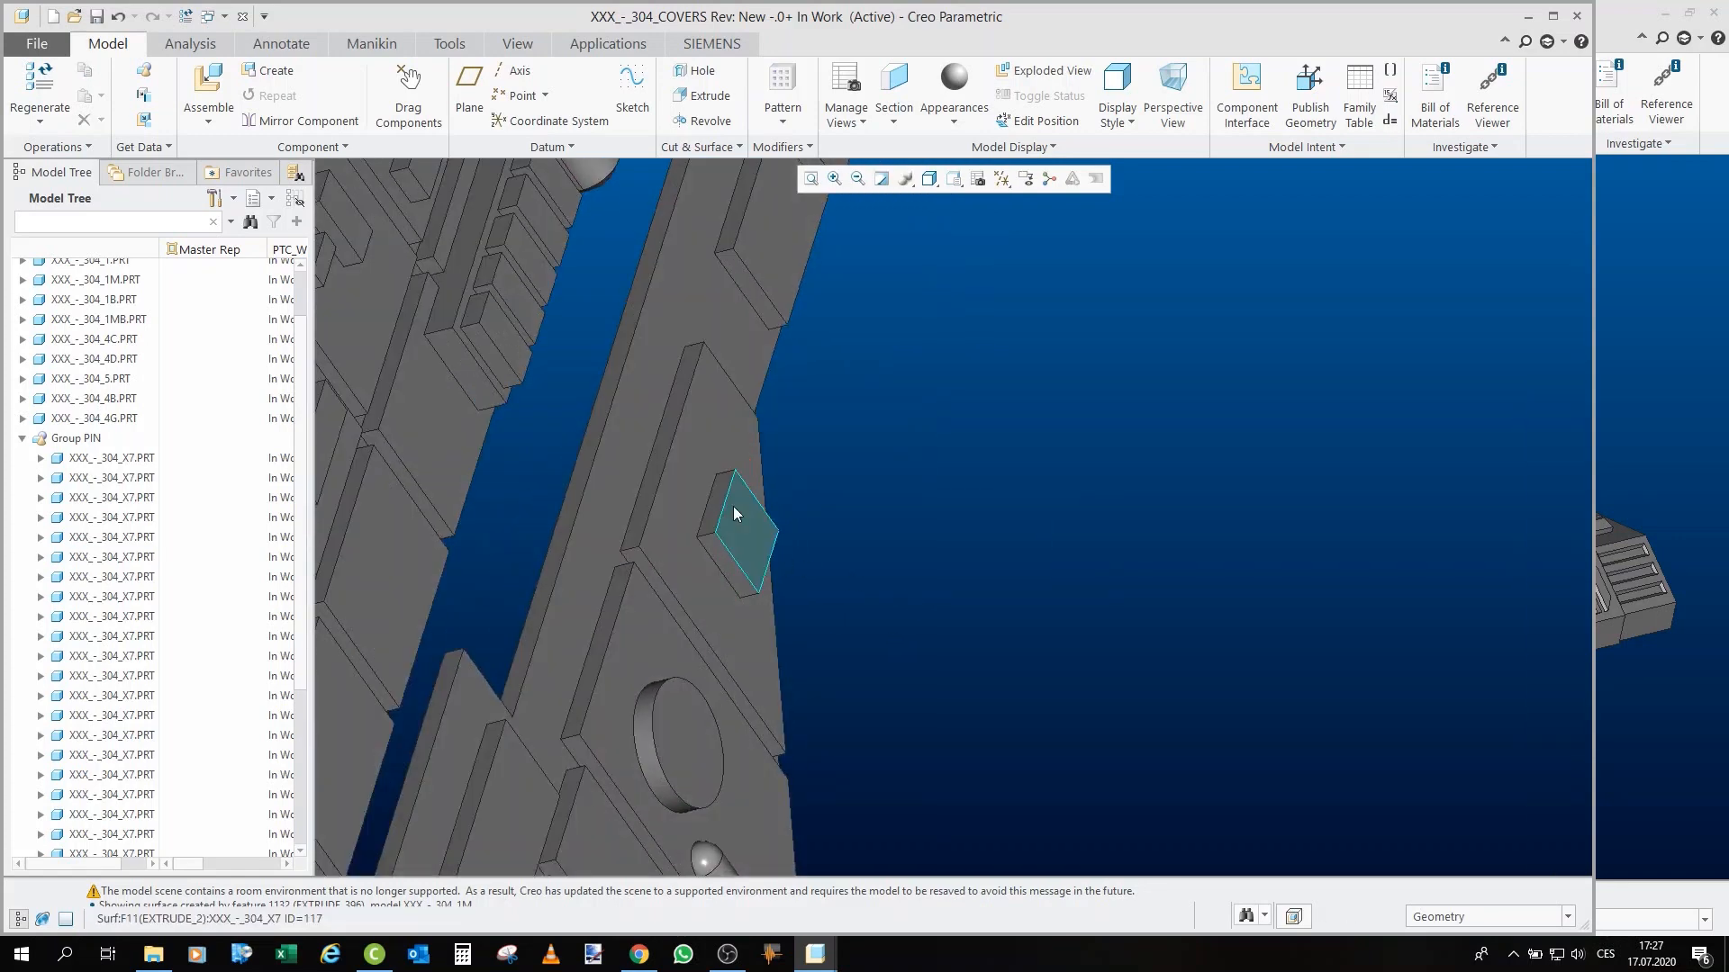
Open the pin XXX_-_304_X7 in its own window, examine its square head and chamfered shank, and close the window.
{"action": "left_click", "coordinate": [740, 531]}
{"action": "left_click", "coordinate": [772, 399]}
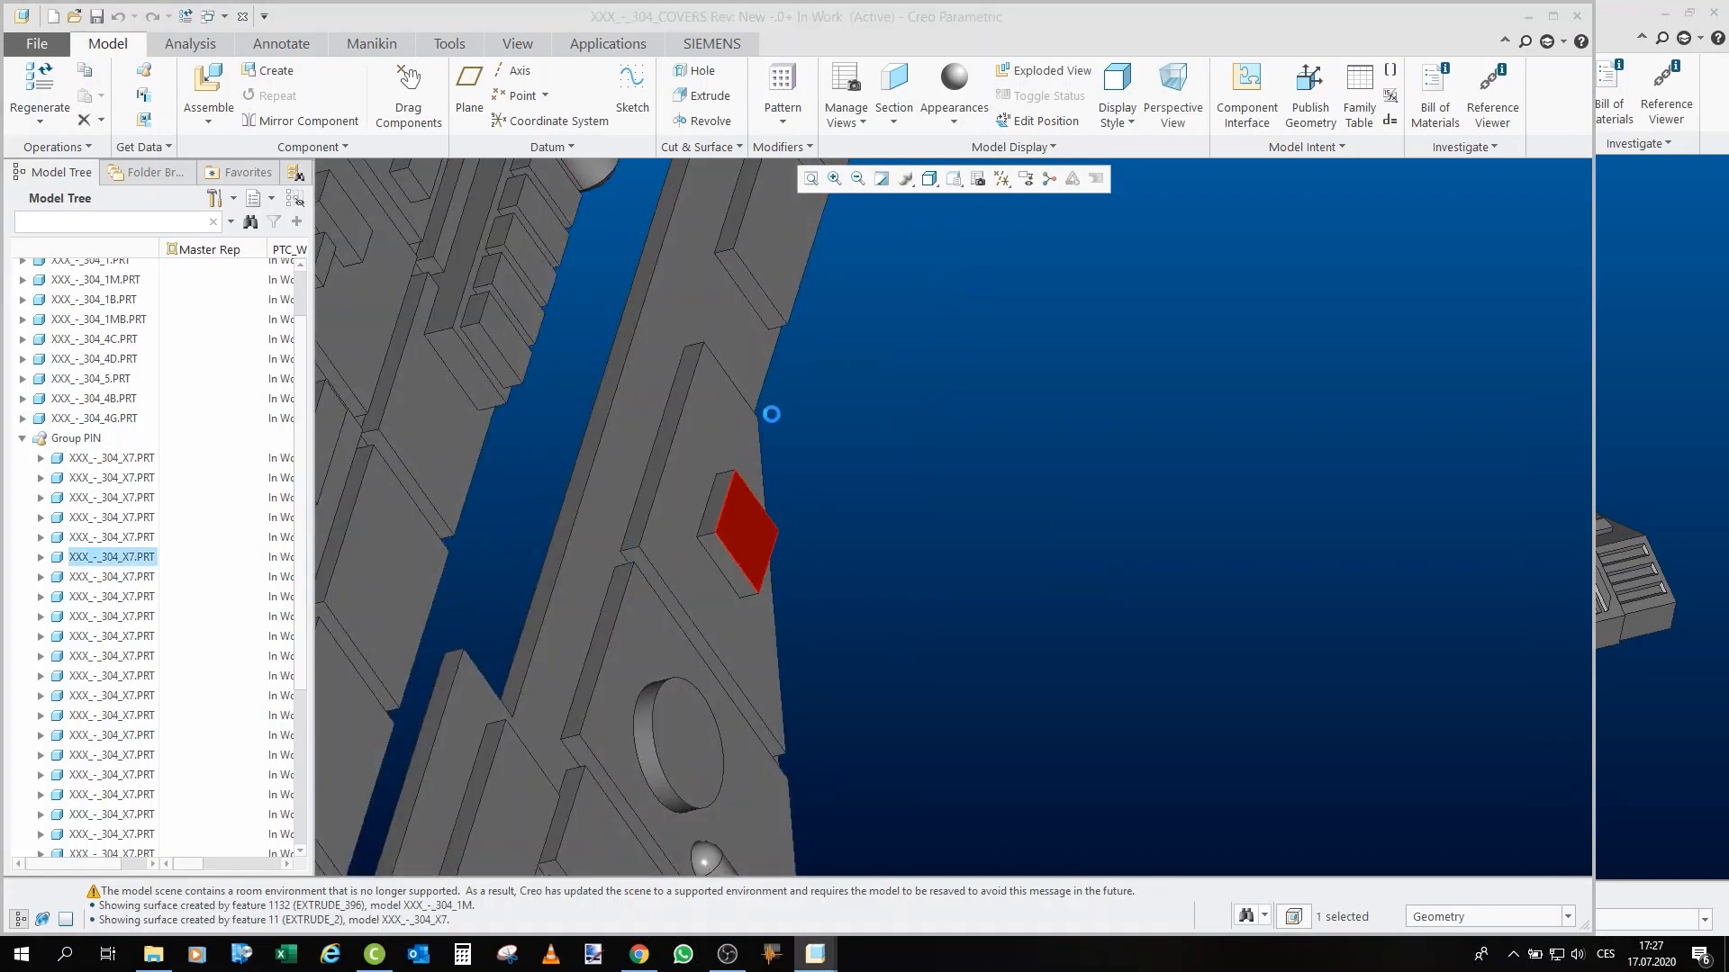
{"action": "middle_click_drag", "start_coordinate": [960, 479], "coordinate": [868, 349]}
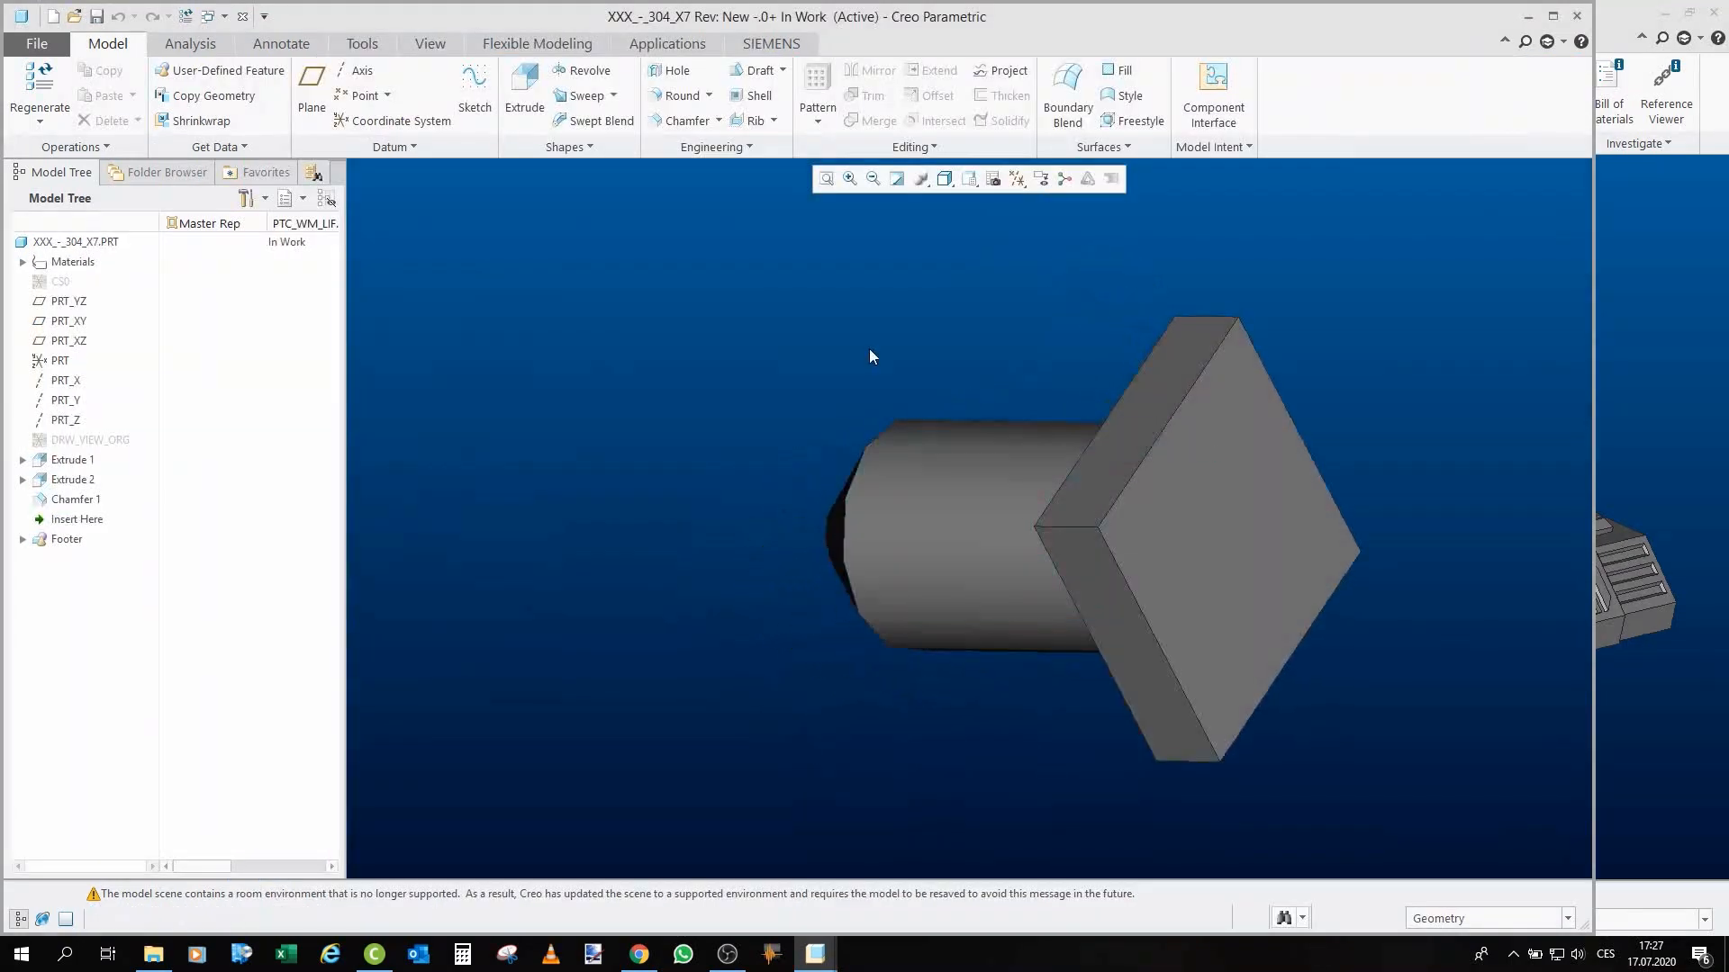
{"action": "scroll", "coordinate": [993, 458], "scroll_direction": "up", "scroll_amount": 1}
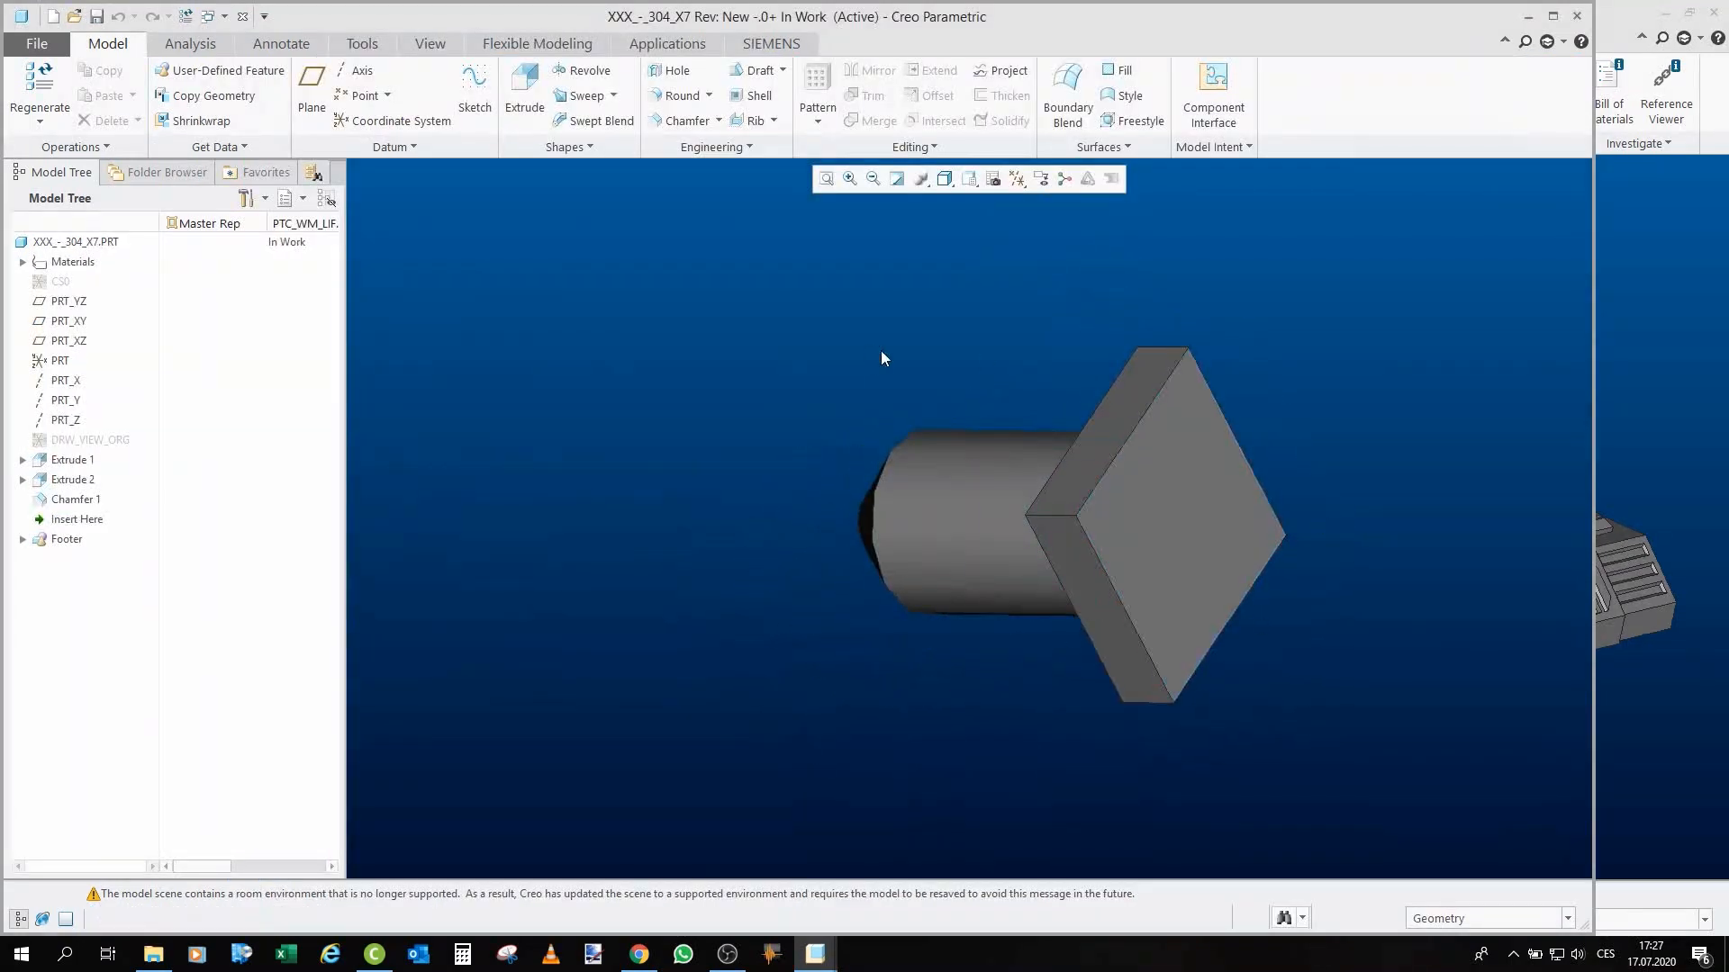
{"action": "middle_click_drag", "start_coordinate": [1021, 508], "coordinate": [1137, 547]}
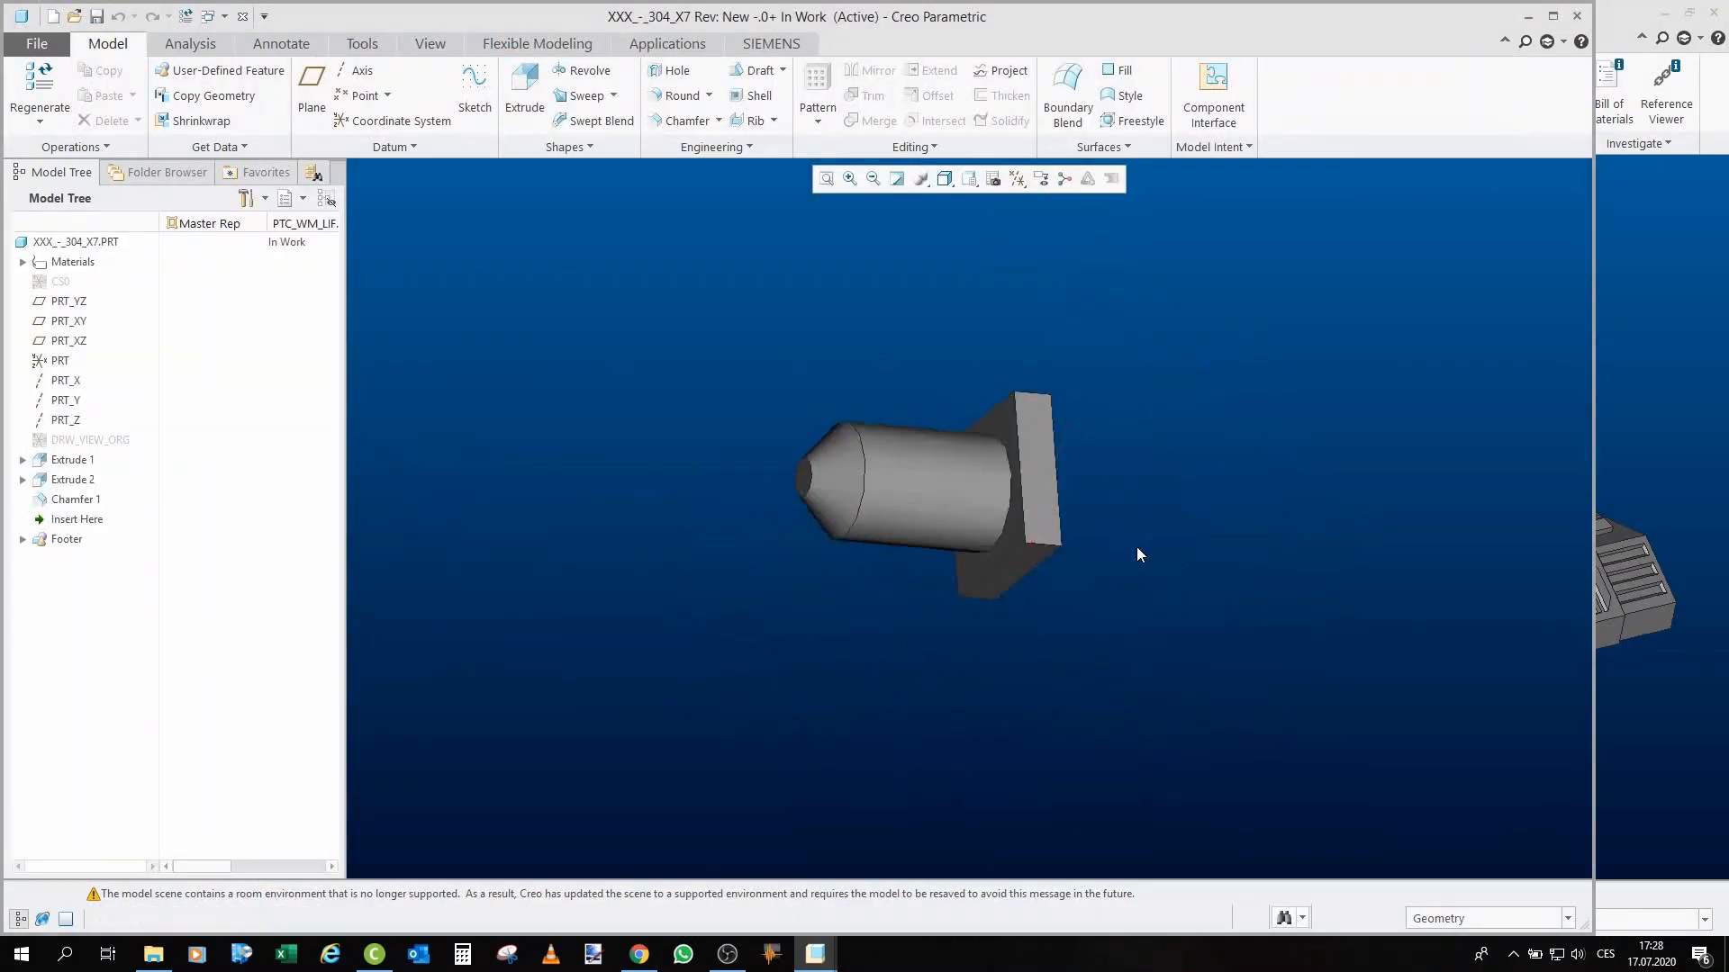
{"action": "left_click", "coordinate": [241, 16]}
Examine the outer panels of the COVERS side plates around the U.S.A.F. lettering from both sides of the subassembly.
{"action": "mouse_move", "coordinate": [752, 496]}
{"action": "middle_mouse_down"}
{"action": "mouse_move", "coordinate": [703, 444]}
{"action": "mouse_move", "coordinate": [562, 424]}
{"action": "mouse_move", "coordinate": [867, 522]}
{"action": "middle_mouse_up"}
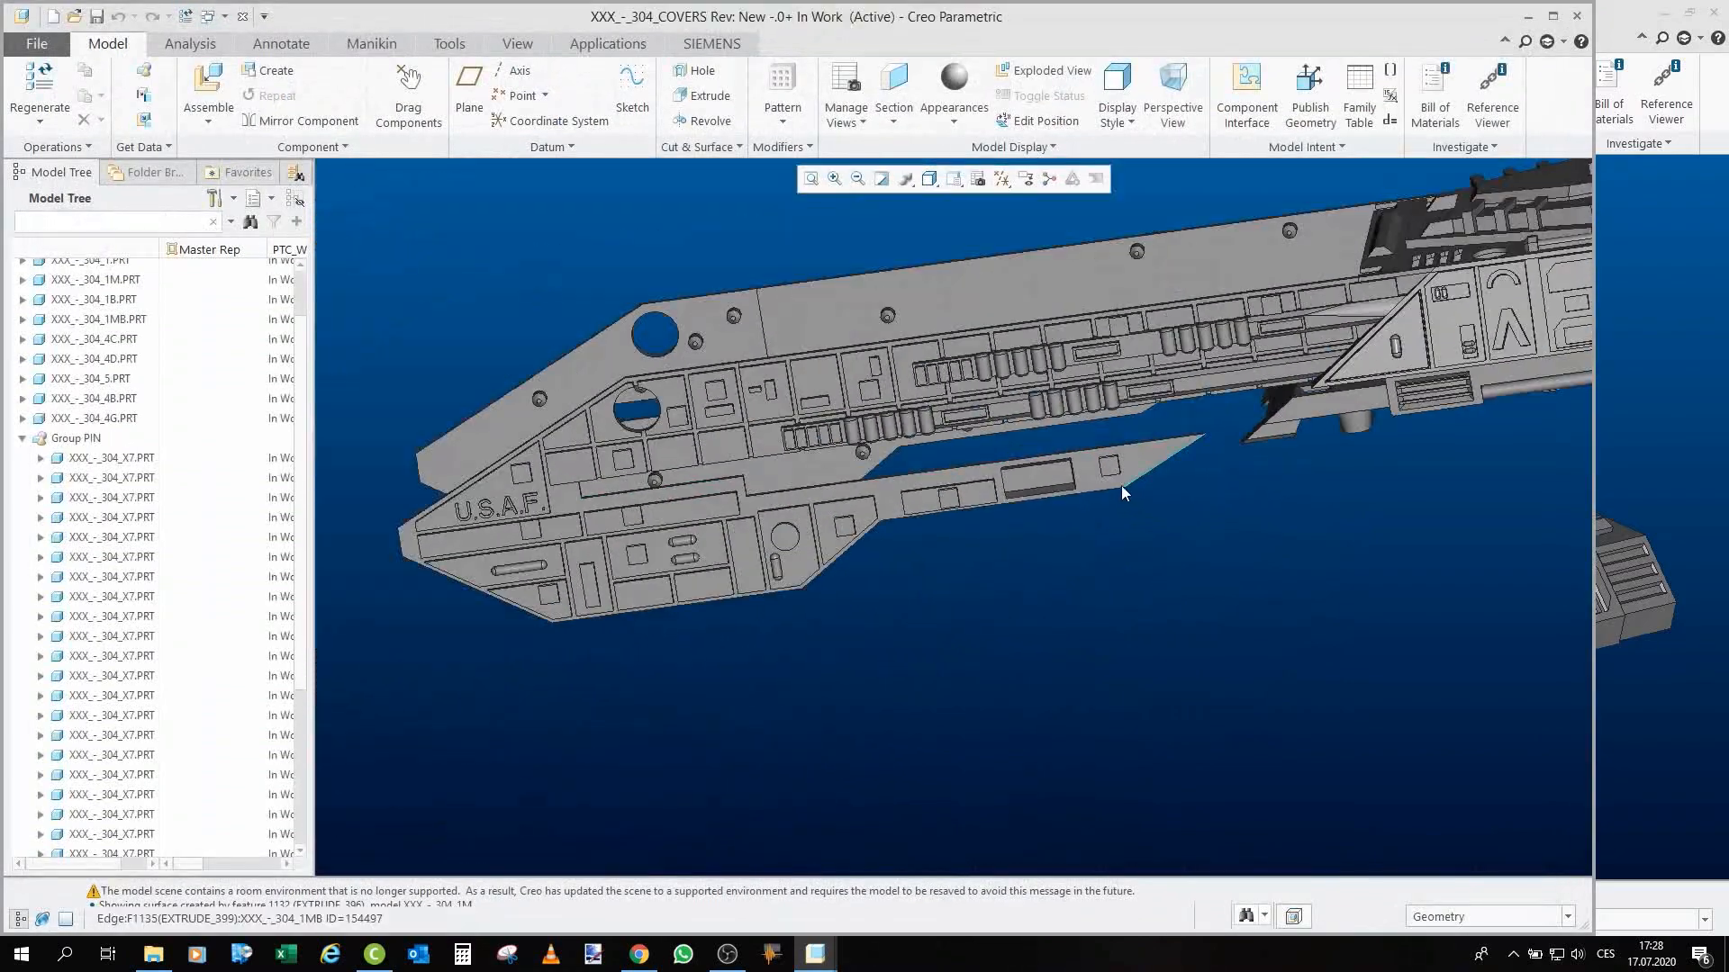
{"action": "mouse_move", "coordinate": [1098, 490]}
{"action": "middle_mouse_down"}
{"action": "mouse_move", "coordinate": [1168, 467]}
{"action": "mouse_move", "coordinate": [1243, 365]}
{"action": "middle_mouse_up"}
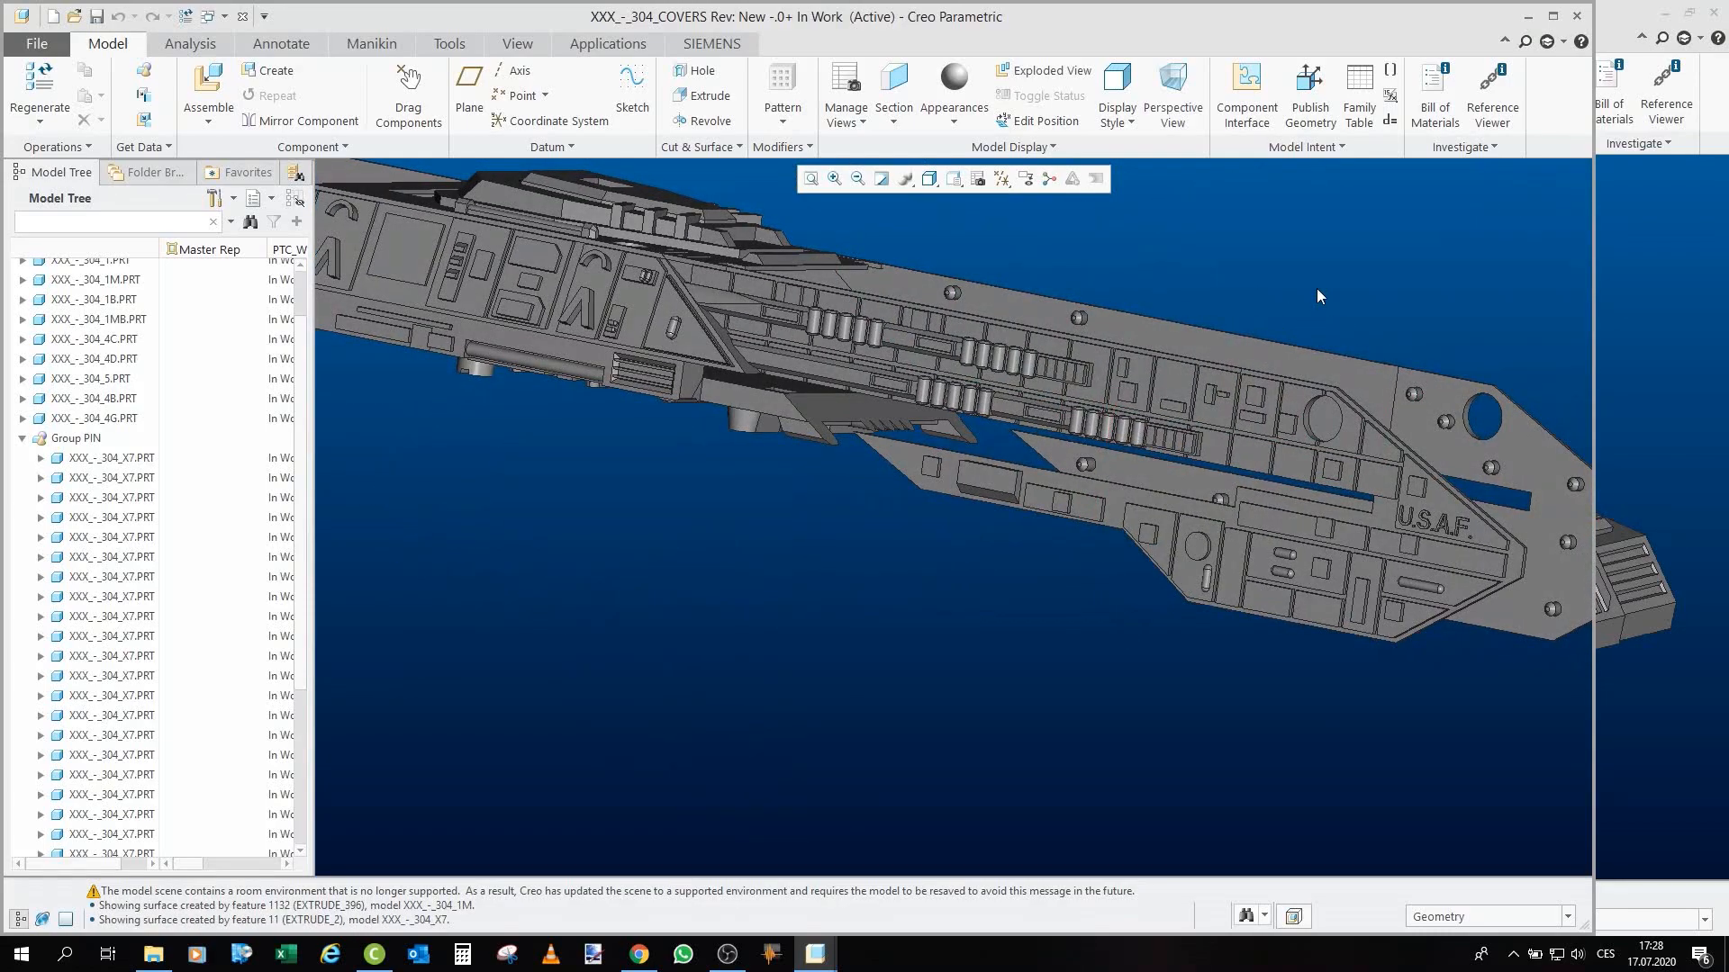
{"action": "scroll", "coordinate": [1260, 319], "scroll_direction": "up", "scroll_amount": 4}
{"action": "mouse_move", "coordinate": [1083, 353]}
{"action": "middle_mouse_down"}
{"action": "mouse_move", "coordinate": [1022, 405]}
{"action": "mouse_move", "coordinate": [1075, 488]}
{"action": "middle_mouse_up"}
{"action": "scroll", "coordinate": [1112, 466], "scroll_direction": "down", "scroll_amount": 4}
{"action": "middle_click_drag", "start_coordinate": [1166, 456], "coordinate": [1218, 473]}
{"action": "scroll", "coordinate": [1036, 446], "scroll_direction": "up", "scroll_amount": 4}
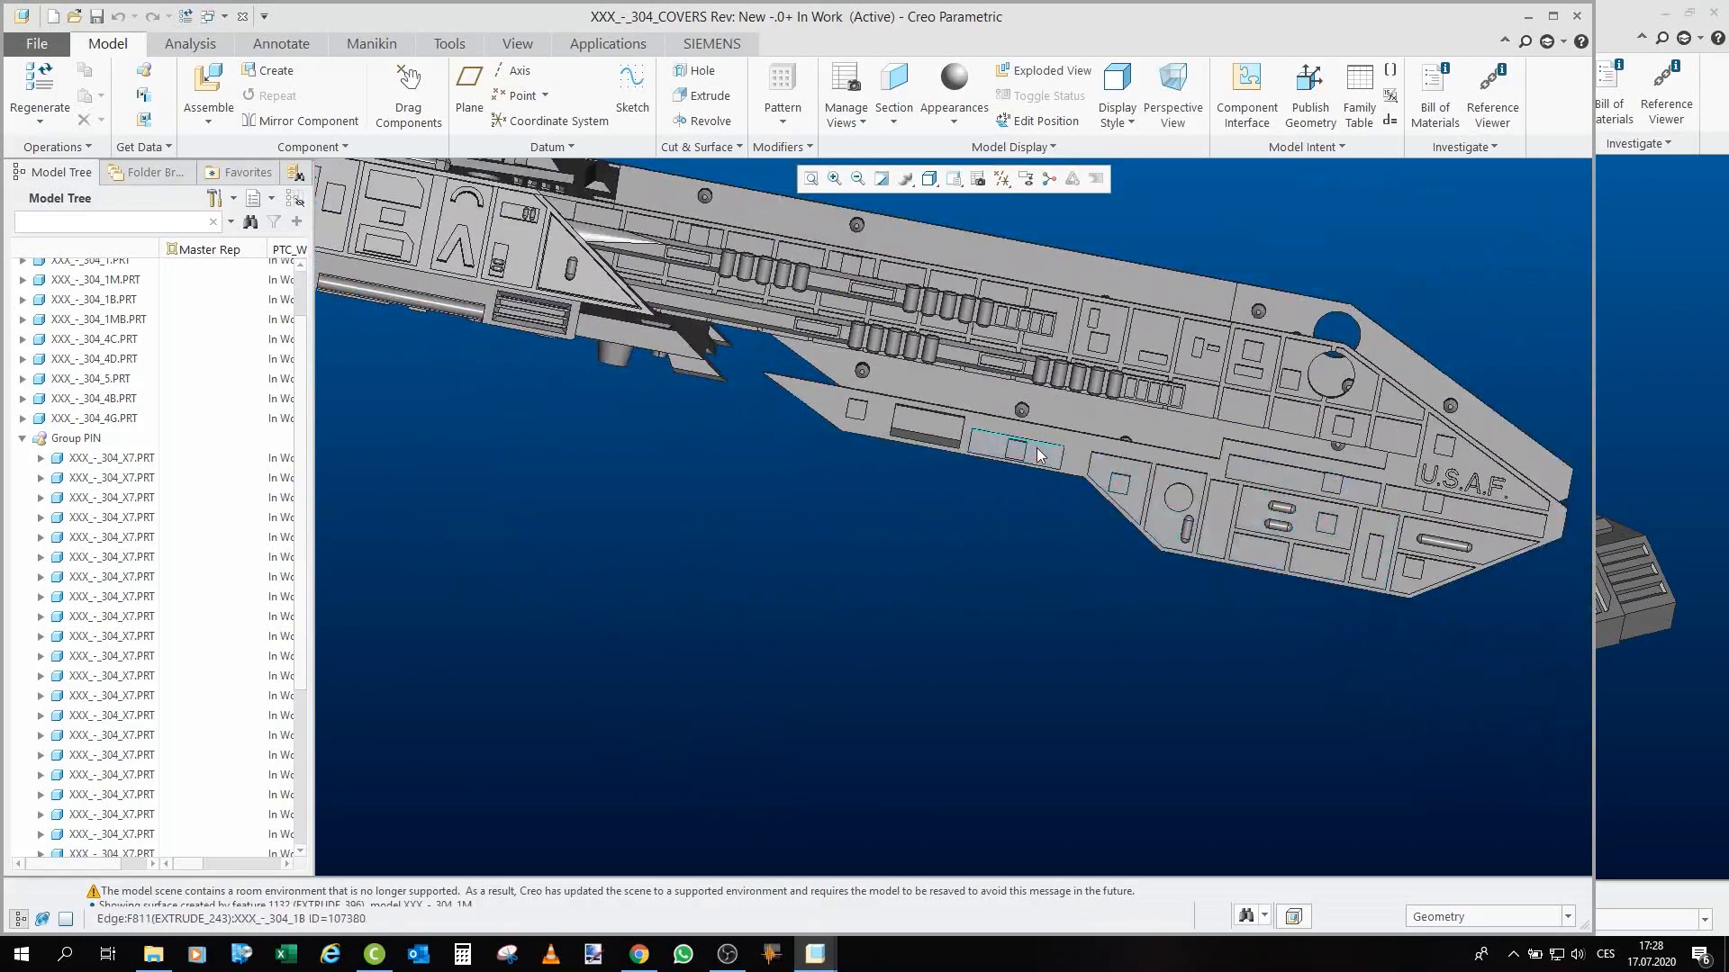
{"action": "mouse_move", "coordinate": [1035, 446]}
{"action": "middle_mouse_down"}
{"action": "mouse_move", "coordinate": [980, 447]}
{"action": "mouse_move", "coordinate": [1006, 446]}
{"action": "middle_mouse_up"}
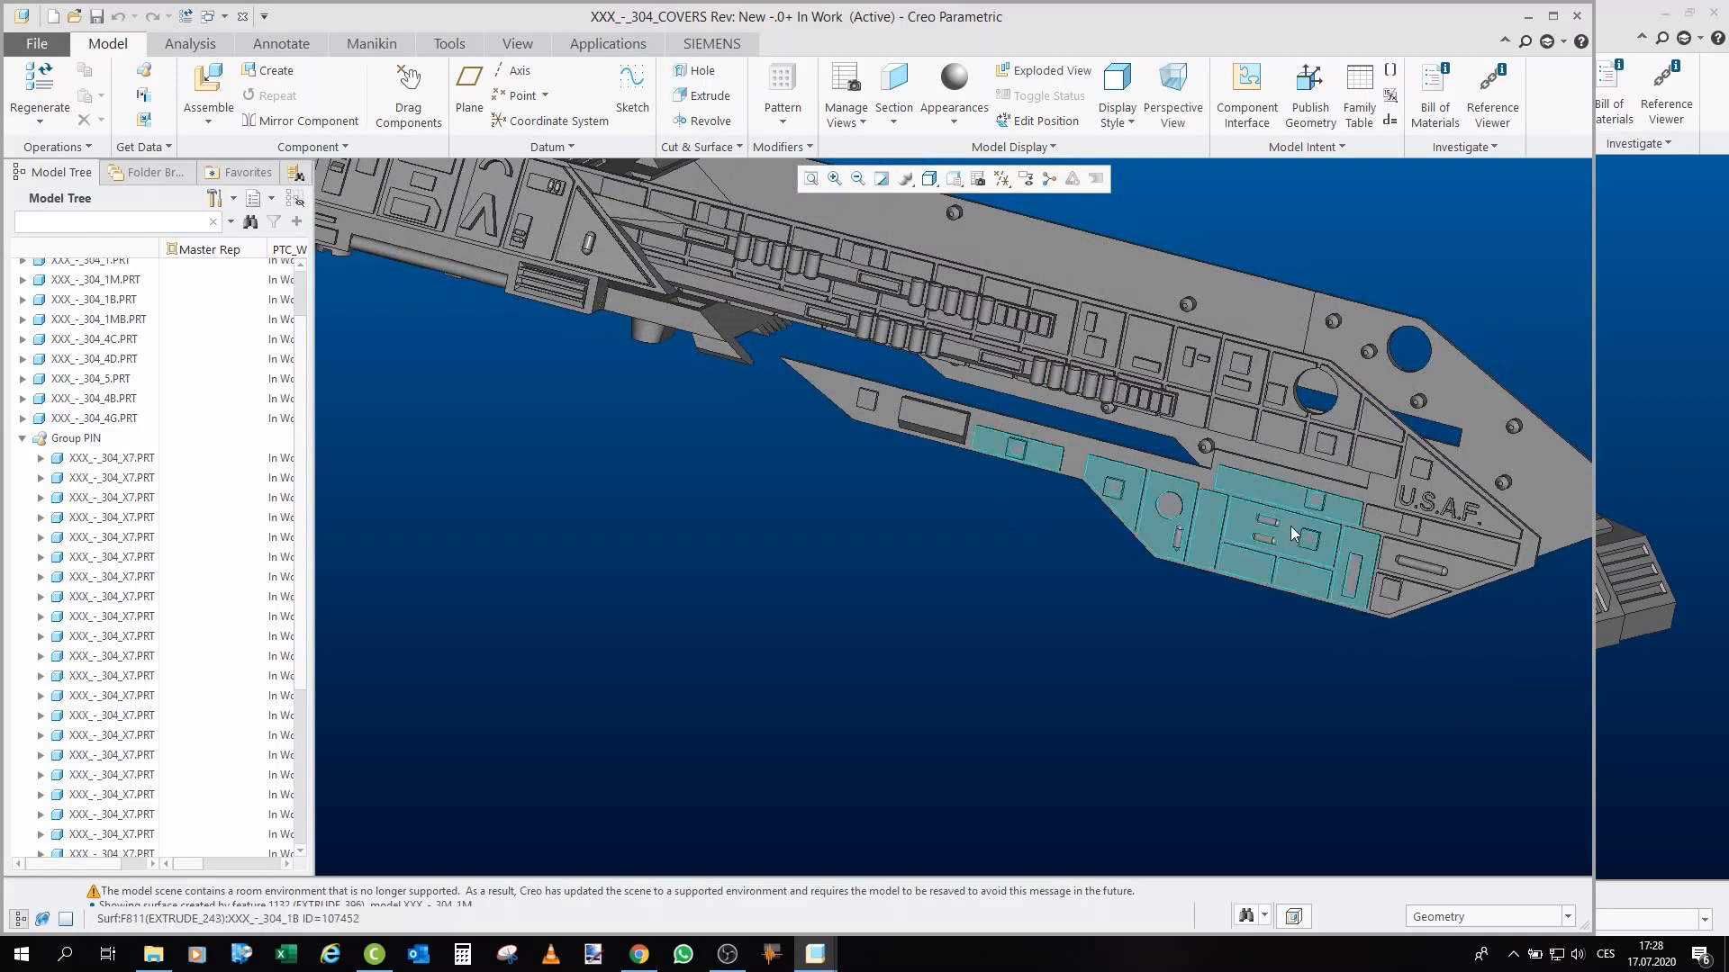
{"action": "scroll", "coordinate": [1288, 525], "scroll_direction": "down", "scroll_amount": 2}
{"action": "middle_click_drag", "start_coordinate": [1273, 520], "coordinate": [1269, 501]}
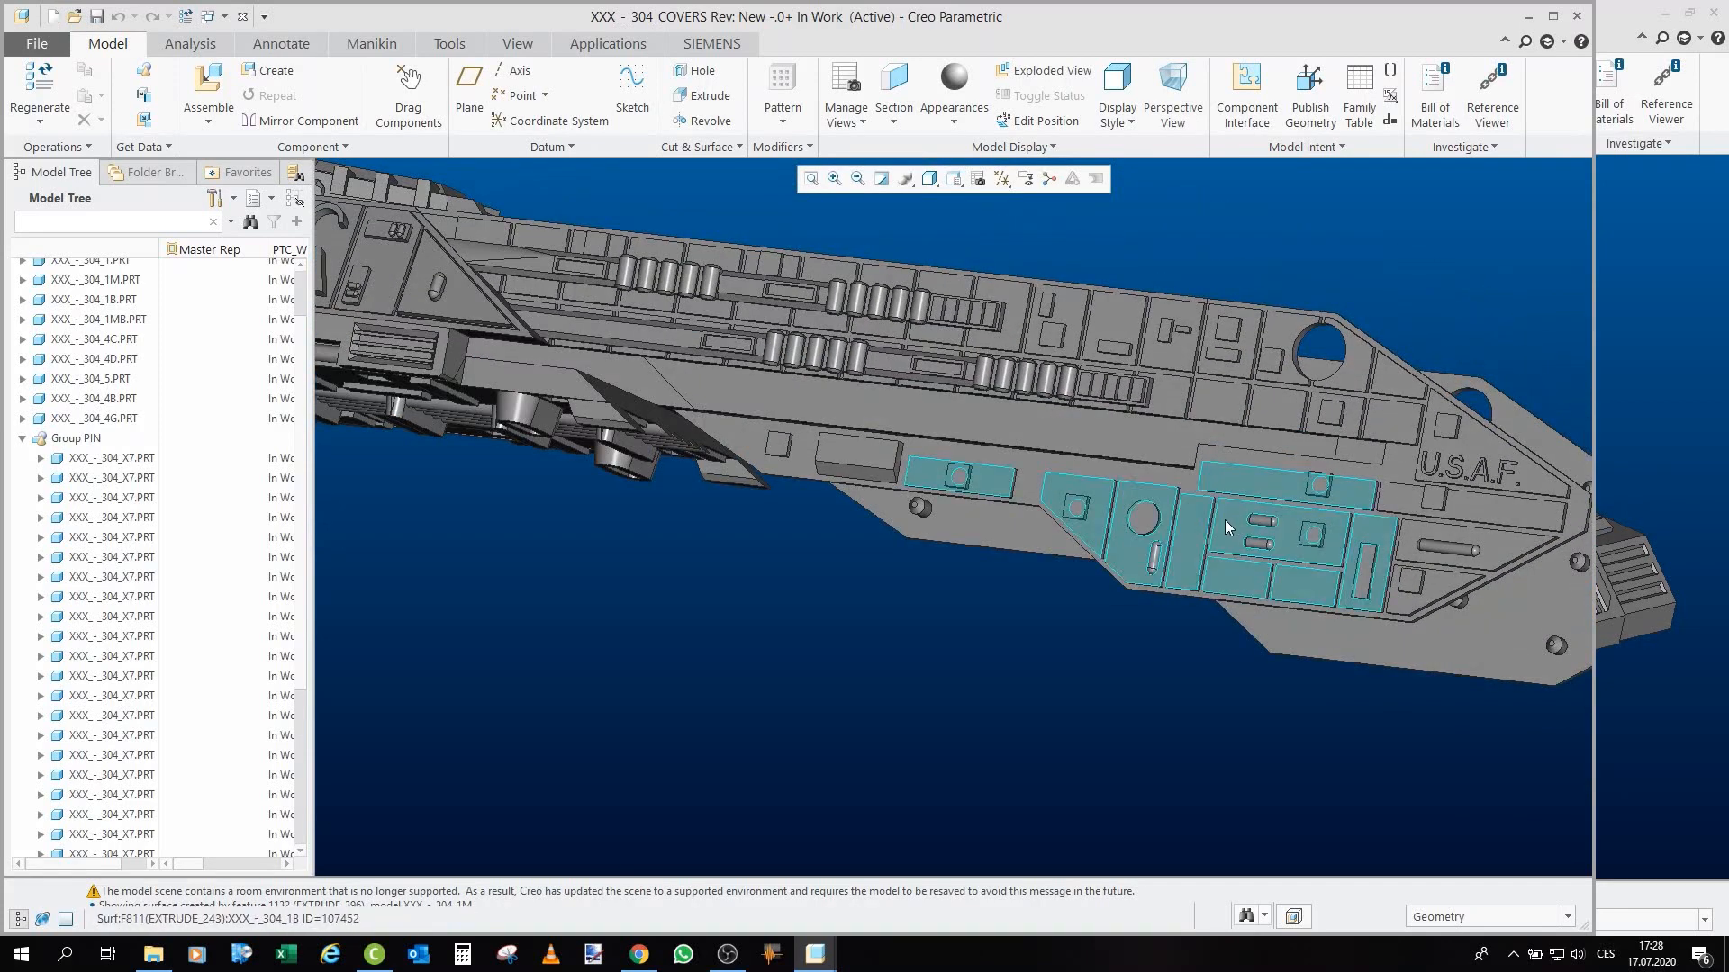
Review the COVERS subassembly from its tapered nose plates along the mid-hull panels to a full overview.
{"action": "middle_click_drag", "start_coordinate": [1023, 645], "coordinate": [1108, 539]}
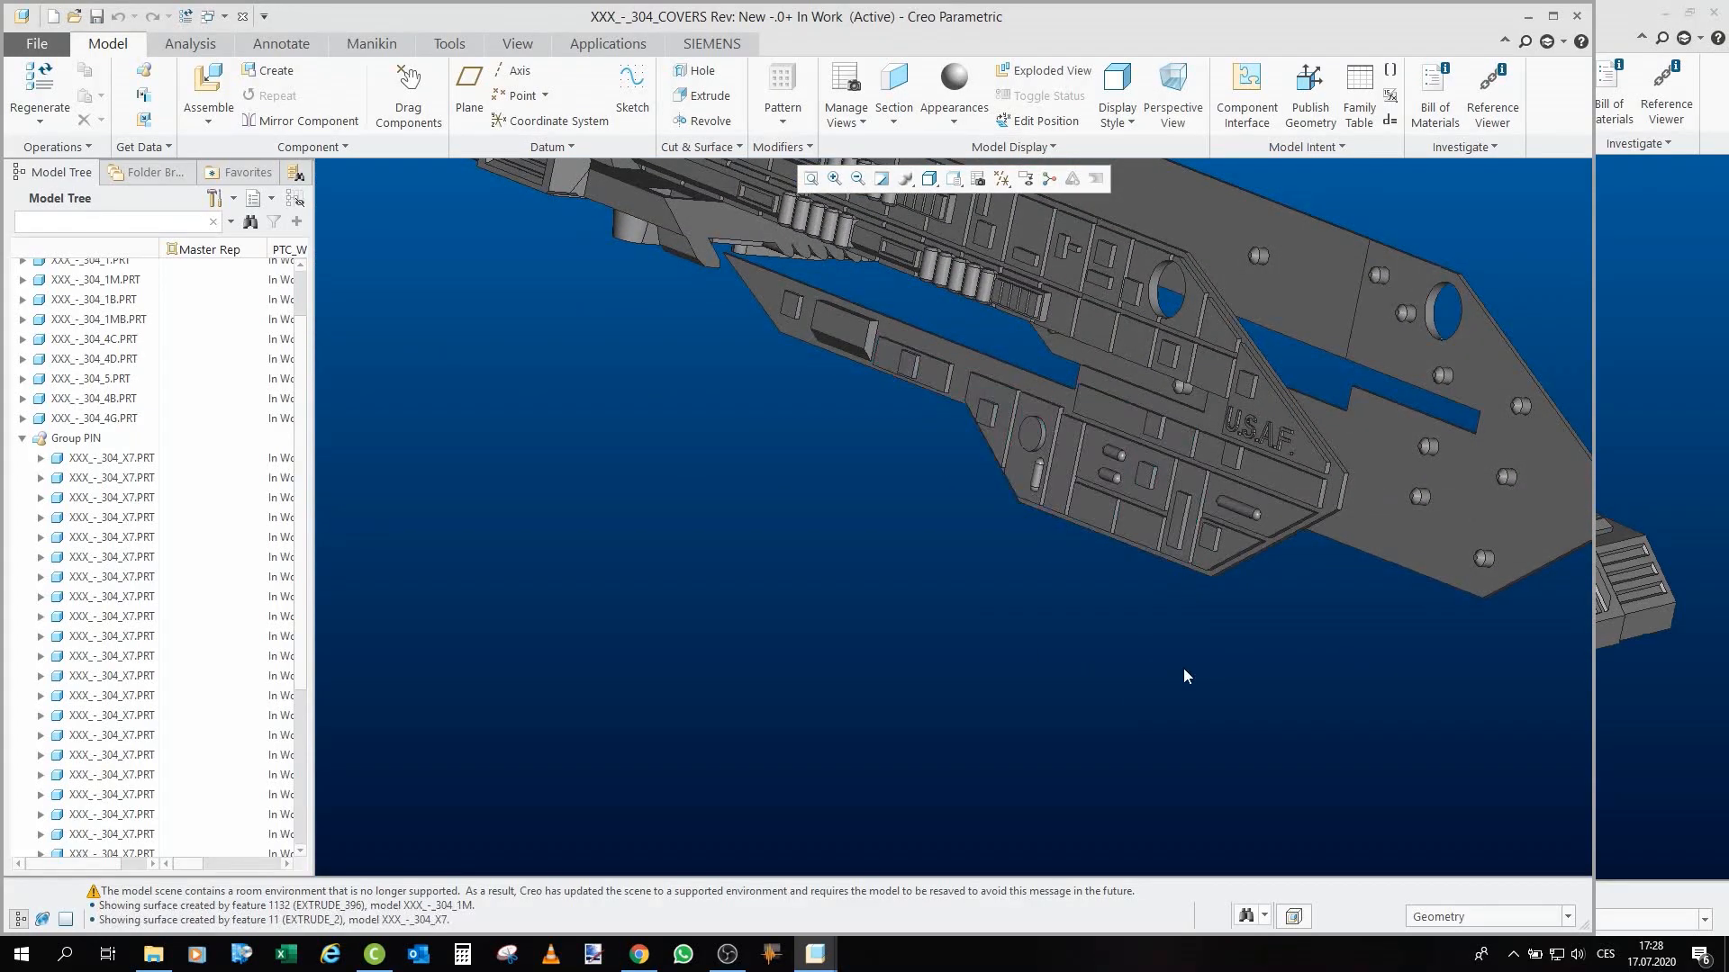
{"action": "mouse_move", "coordinate": [1207, 509]}
{"action": "middle_mouse_down"}
{"action": "mouse_move", "coordinate": [1293, 469]}
{"action": "mouse_move", "coordinate": [1265, 493]}
{"action": "middle_mouse_up"}
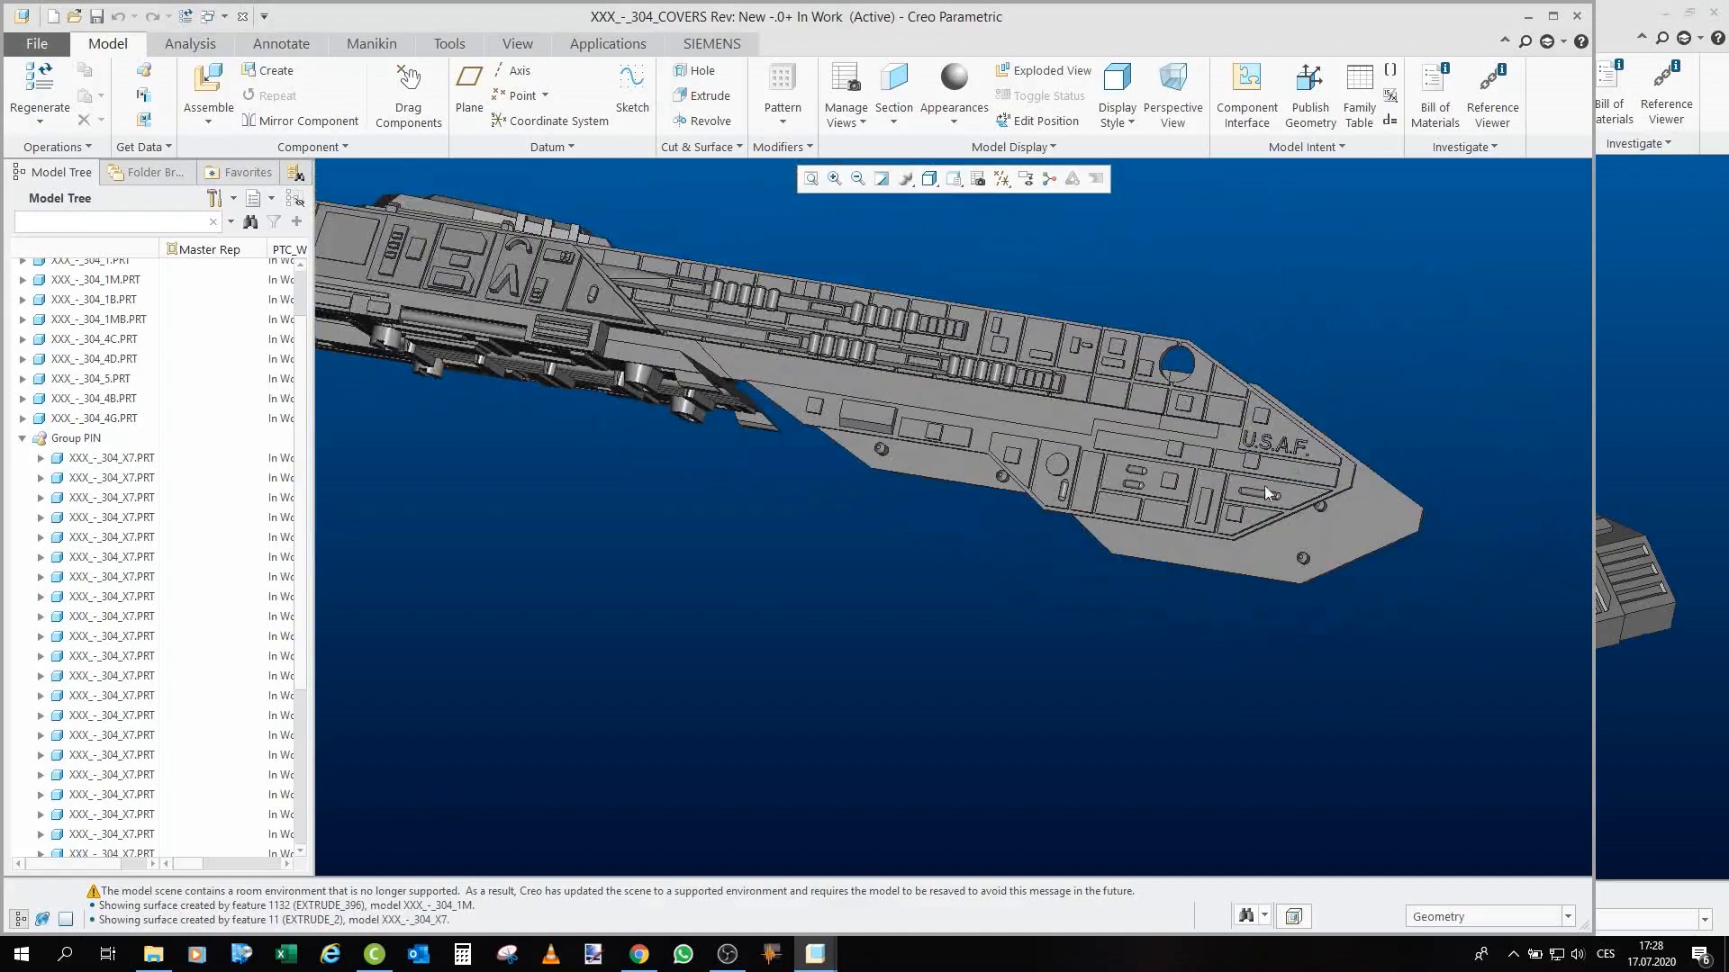
{"action": "mouse_move", "coordinate": [915, 425]}
{"action": "middle_mouse_down"}
{"action": "mouse_move", "coordinate": [937, 482]}
{"action": "mouse_move", "coordinate": [887, 549]}
{"action": "middle_mouse_up"}
{"action": "scroll", "coordinate": [882, 553], "scroll_direction": "up", "scroll_amount": 3}
{"action": "scroll", "coordinate": [621, 433], "scroll_direction": "down", "scroll_amount": 4}
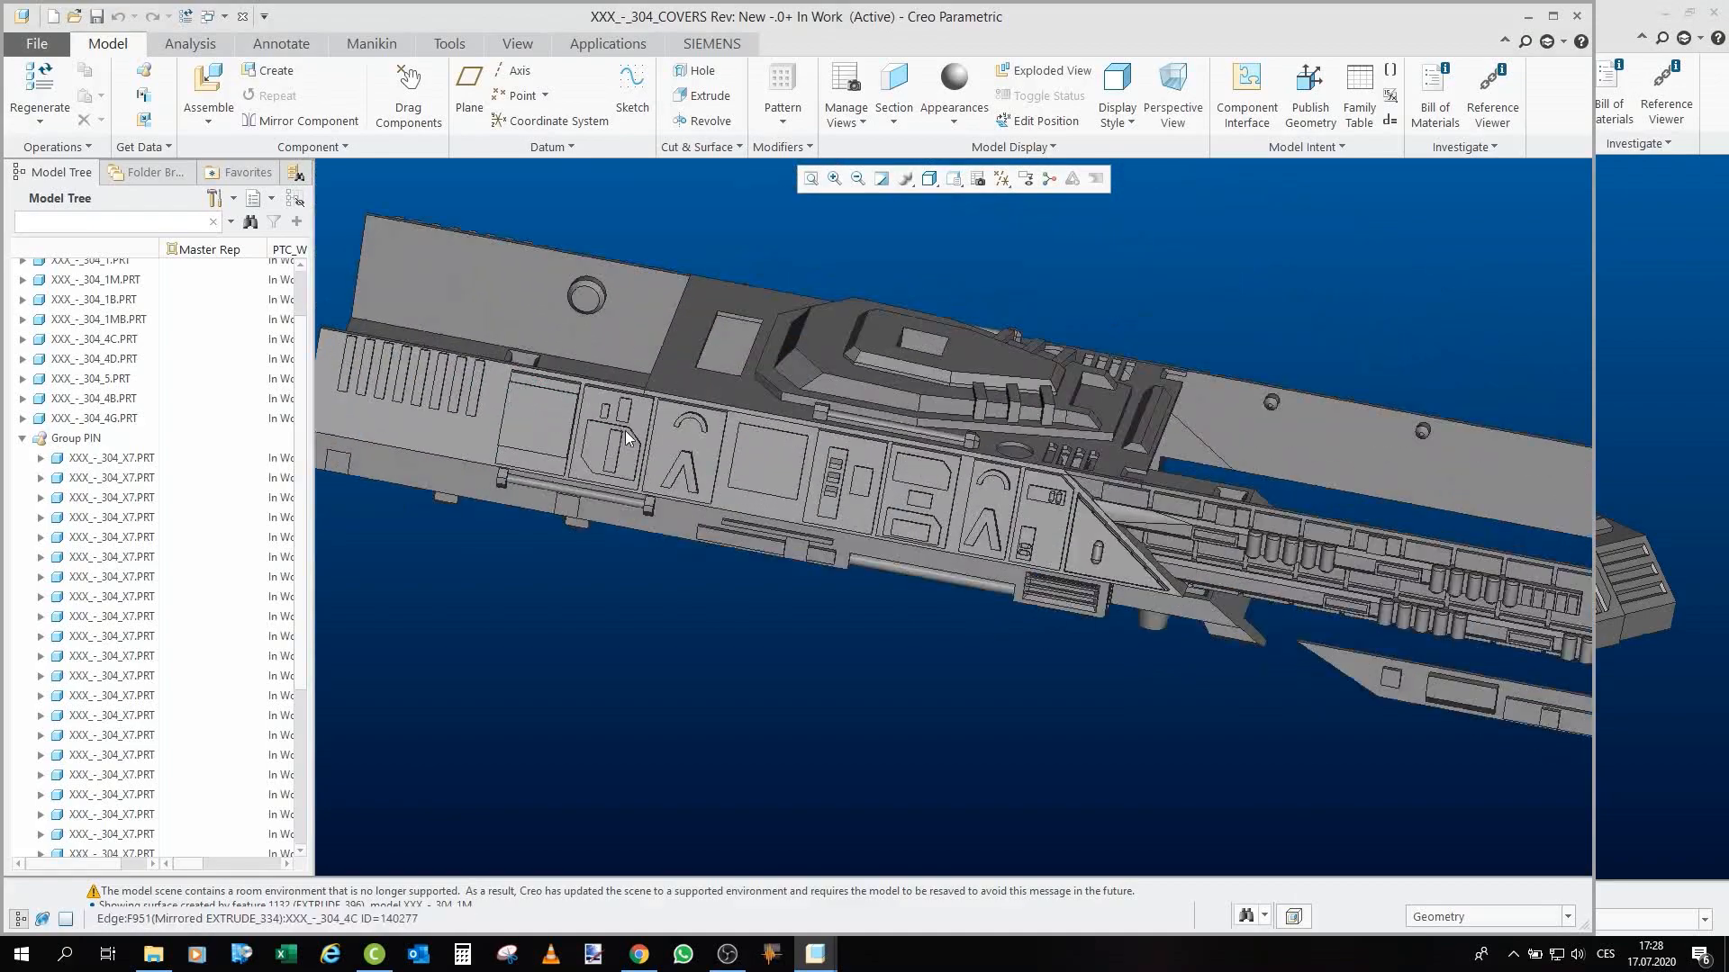
{"action": "mouse_move", "coordinate": [615, 423]}
{"action": "middle_mouse_down"}
{"action": "mouse_move", "coordinate": [546, 380]}
{"action": "mouse_move", "coordinate": [521, 336]}
{"action": "mouse_move", "coordinate": [527, 275]}
{"action": "middle_mouse_up"}
{"action": "scroll", "coordinate": [742, 267], "scroll_direction": "down", "scroll_amount": 5}
{"action": "scroll", "coordinate": [956, 353], "scroll_direction": "up", "scroll_amount": 4}
{"action": "mouse_move", "coordinate": [976, 348]}
{"action": "middle_mouse_down"}
{"action": "mouse_move", "coordinate": [912, 278]}
{"action": "mouse_move", "coordinate": [967, 296]}
{"action": "mouse_move", "coordinate": [959, 326]}
{"action": "mouse_move", "coordinate": [993, 334]}
{"action": "mouse_move", "coordinate": [957, 360]}
{"action": "mouse_move", "coordinate": [1131, 320]}
{"action": "mouse_move", "coordinate": [1031, 364]}
{"action": "mouse_move", "coordinate": [813, 385]}
{"action": "mouse_move", "coordinate": [897, 464]}
{"action": "mouse_move", "coordinate": [859, 377]}
{"action": "mouse_move", "coordinate": [487, 530]}
{"action": "mouse_move", "coordinate": [509, 484]}
{"action": "mouse_move", "coordinate": [826, 612]}
{"action": "mouse_move", "coordinate": [807, 595]}
{"action": "middle_mouse_up"}
{"action": "scroll", "coordinate": [958, 331], "scroll_direction": "up", "scroll_amount": 3}
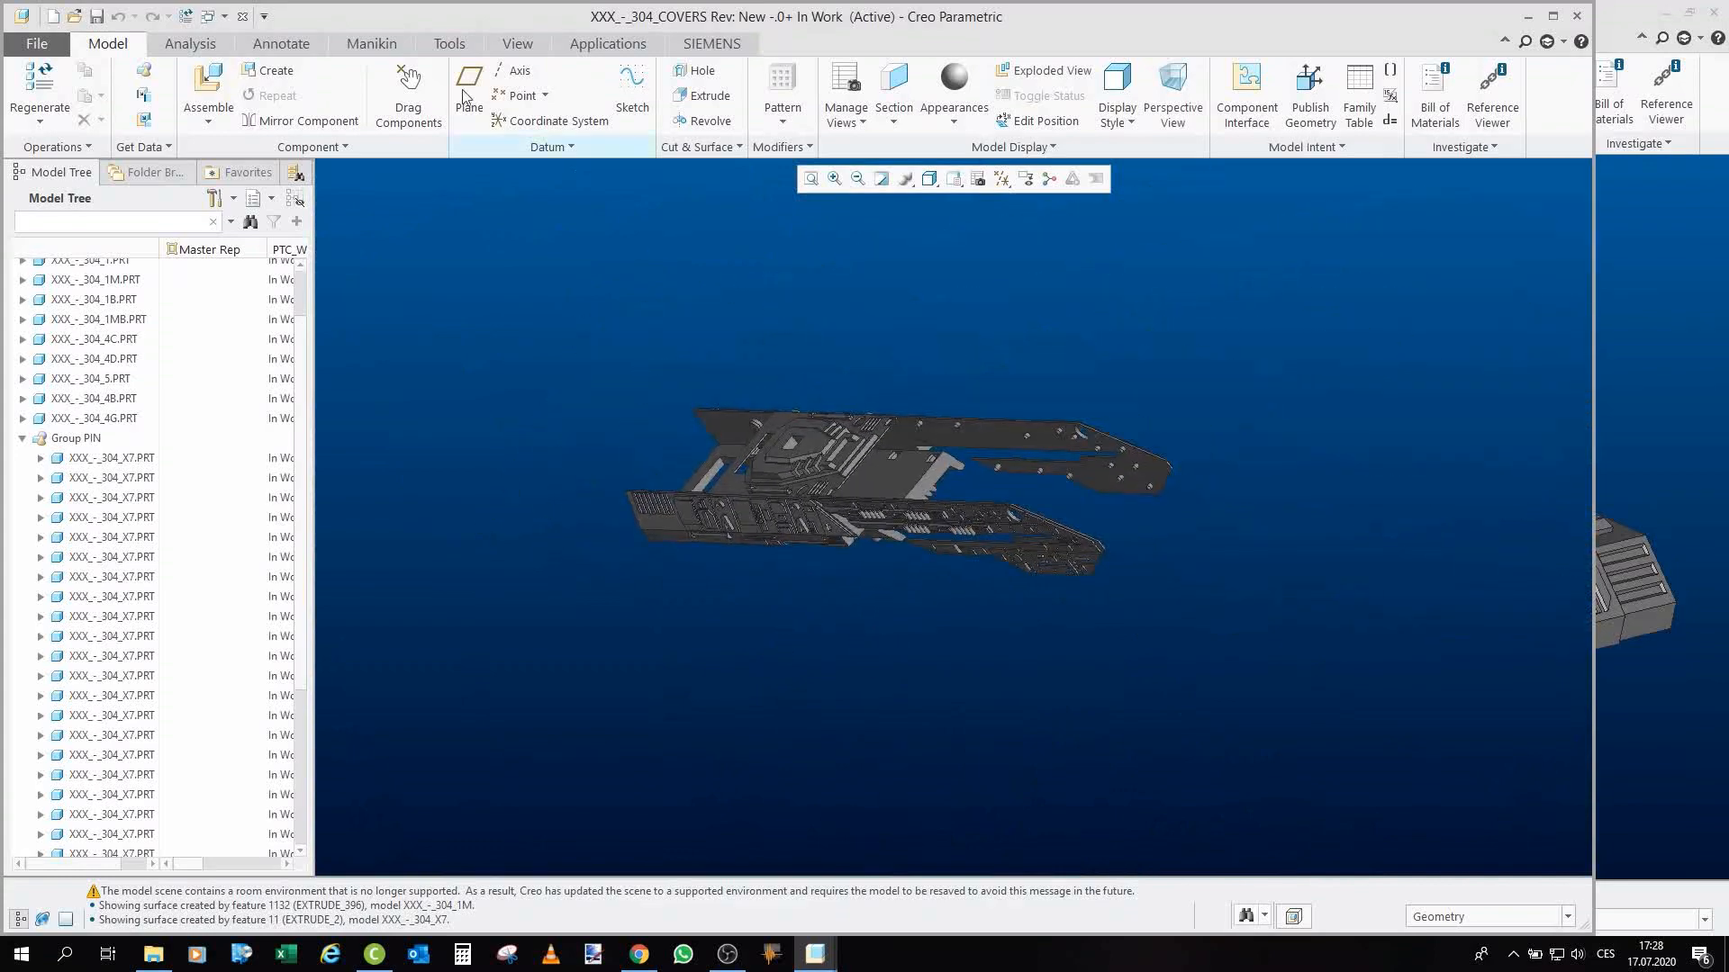
Close the COVERS window and move the insertion marker of XXX_-_304 to just below the KASTENN subassembly.
{"action": "left_click", "coordinate": [243, 16]}
{"action": "scroll", "coordinate": [778, 365], "scroll_direction": "up", "scroll_amount": 2}
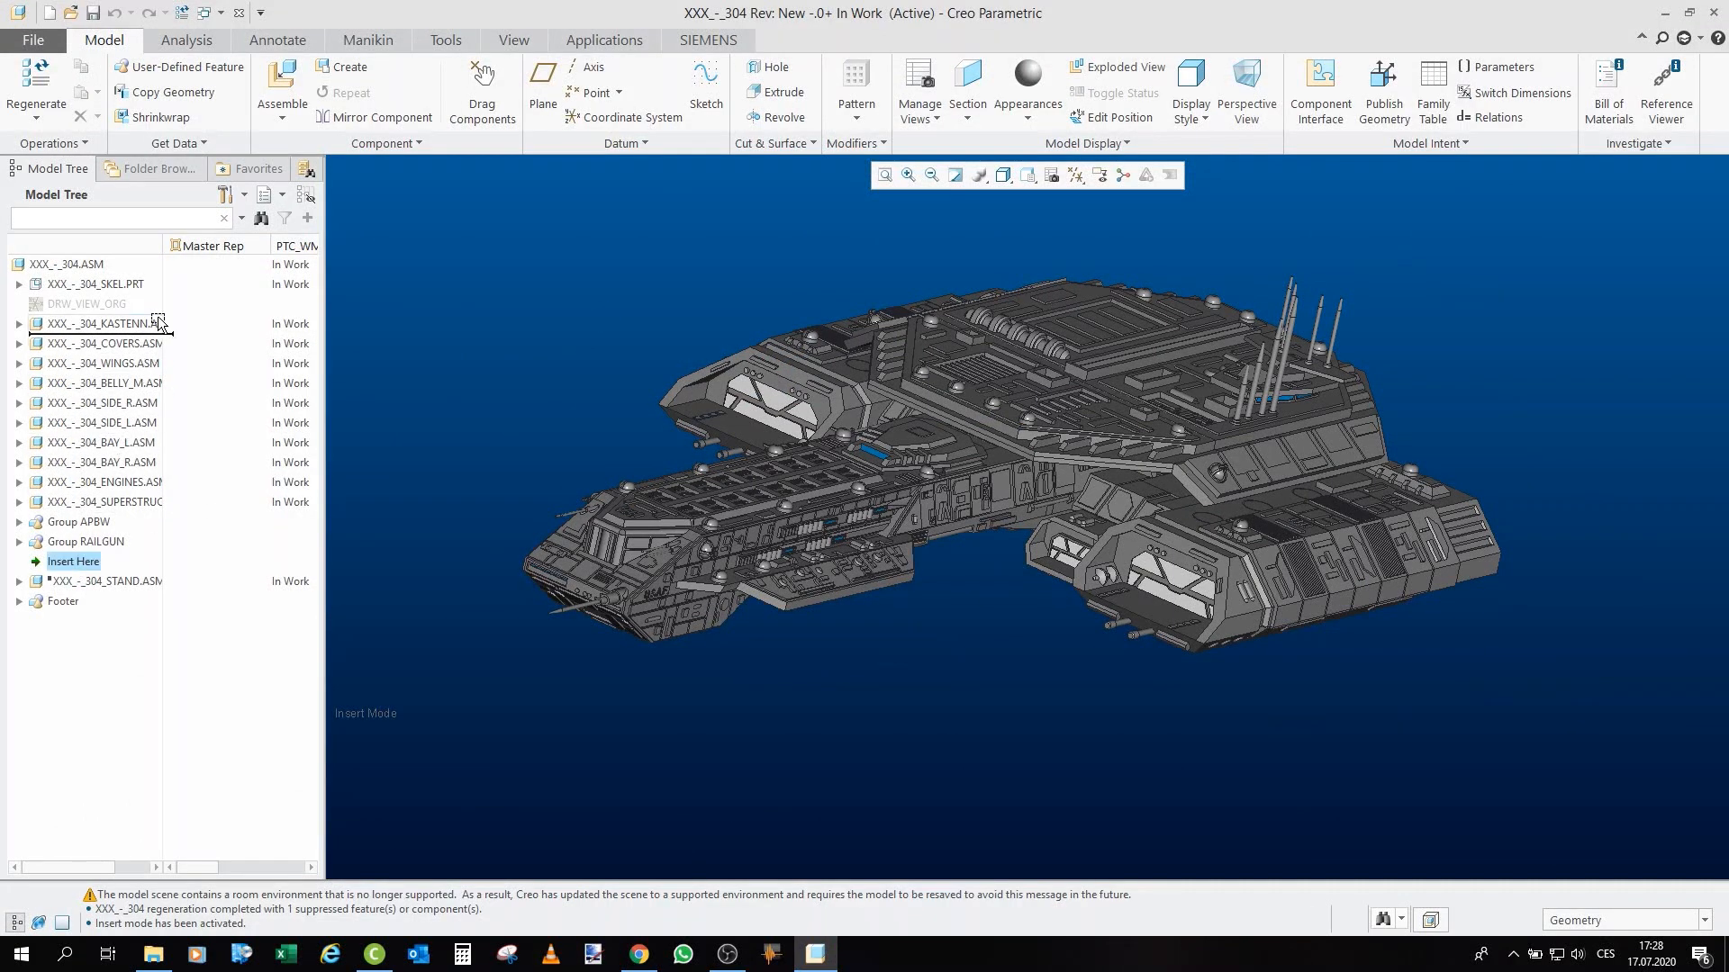
{"action": "mouse_move", "coordinate": [637, 570]}
{"action": "middle_mouse_down"}
{"action": "mouse_move", "coordinate": [581, 579]}
{"action": "mouse_move", "coordinate": [599, 563]}
{"action": "middle_mouse_up"}
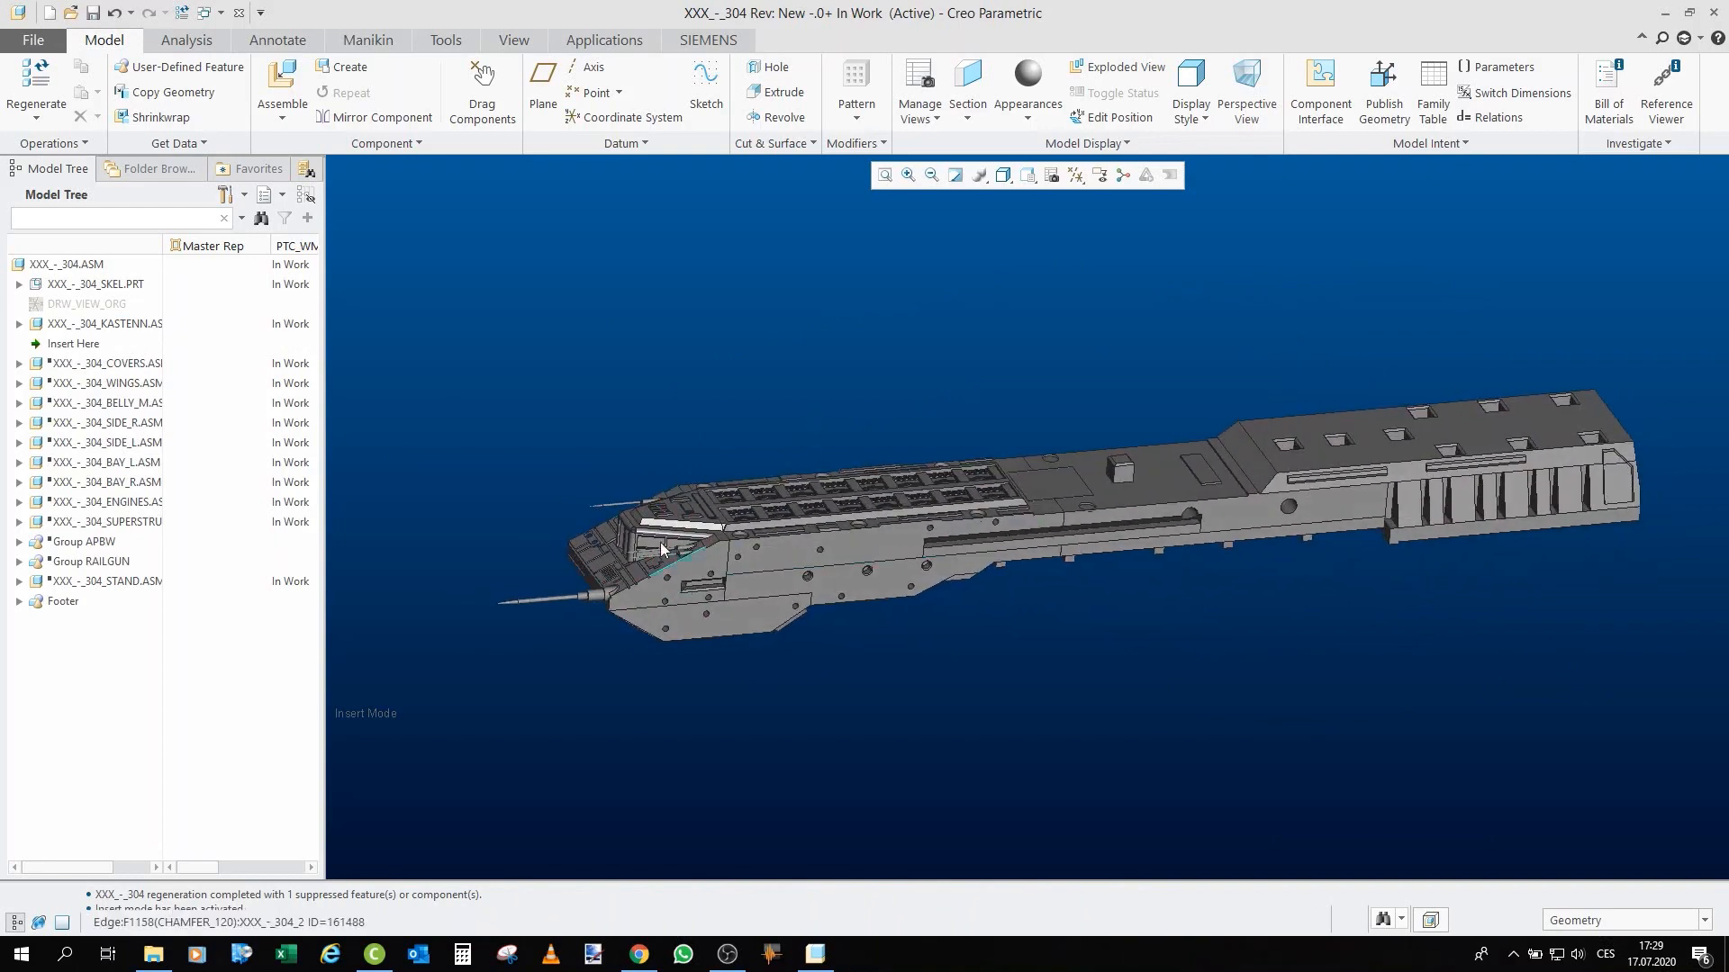
Examine the bare KASTENN core and move the insertion marker to just below the COVERS subassembly.
{"action": "scroll", "coordinate": [650, 539], "scroll_direction": "up", "scroll_amount": 3}
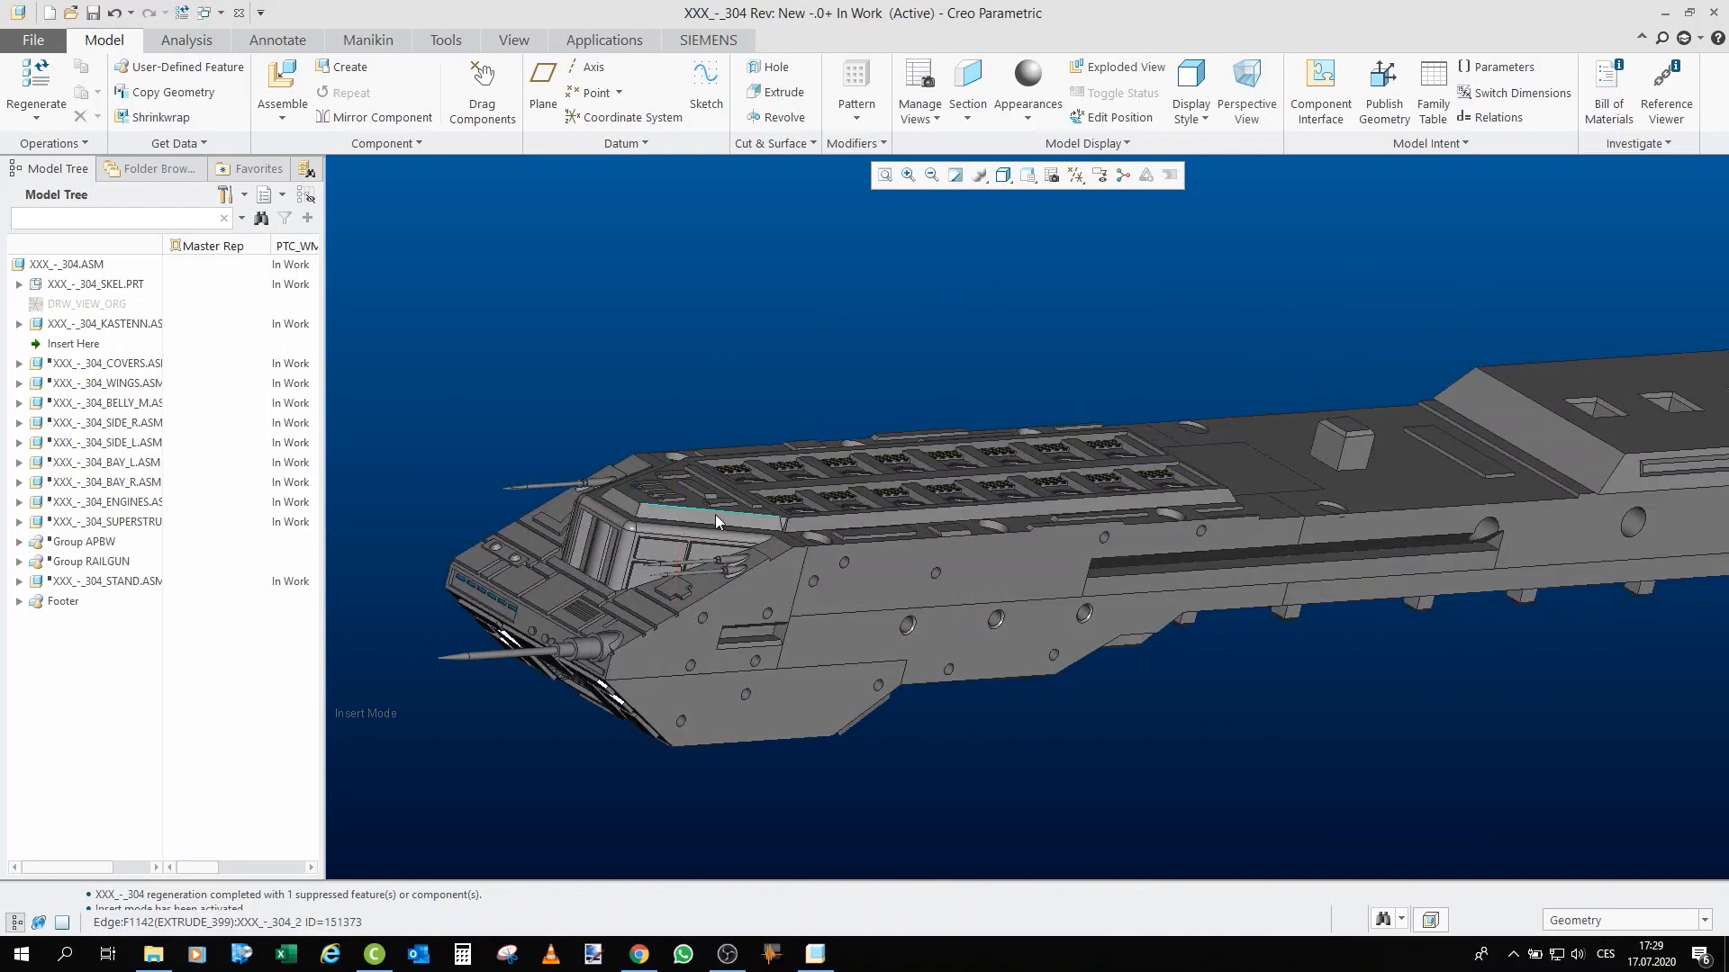
{"action": "scroll", "coordinate": [752, 360], "scroll_direction": "down", "scroll_amount": 3}
{"action": "mouse_move", "coordinate": [891, 422]}
{"action": "middle_mouse_down"}
{"action": "mouse_move", "coordinate": [879, 374]}
{"action": "mouse_move", "coordinate": [893, 419]}
{"action": "middle_mouse_up"}
{"action": "scroll", "coordinate": [893, 419], "scroll_direction": "down", "scroll_amount": 2}
{"action": "scroll", "coordinate": [1127, 487], "scroll_direction": "up", "scroll_amount": 2}
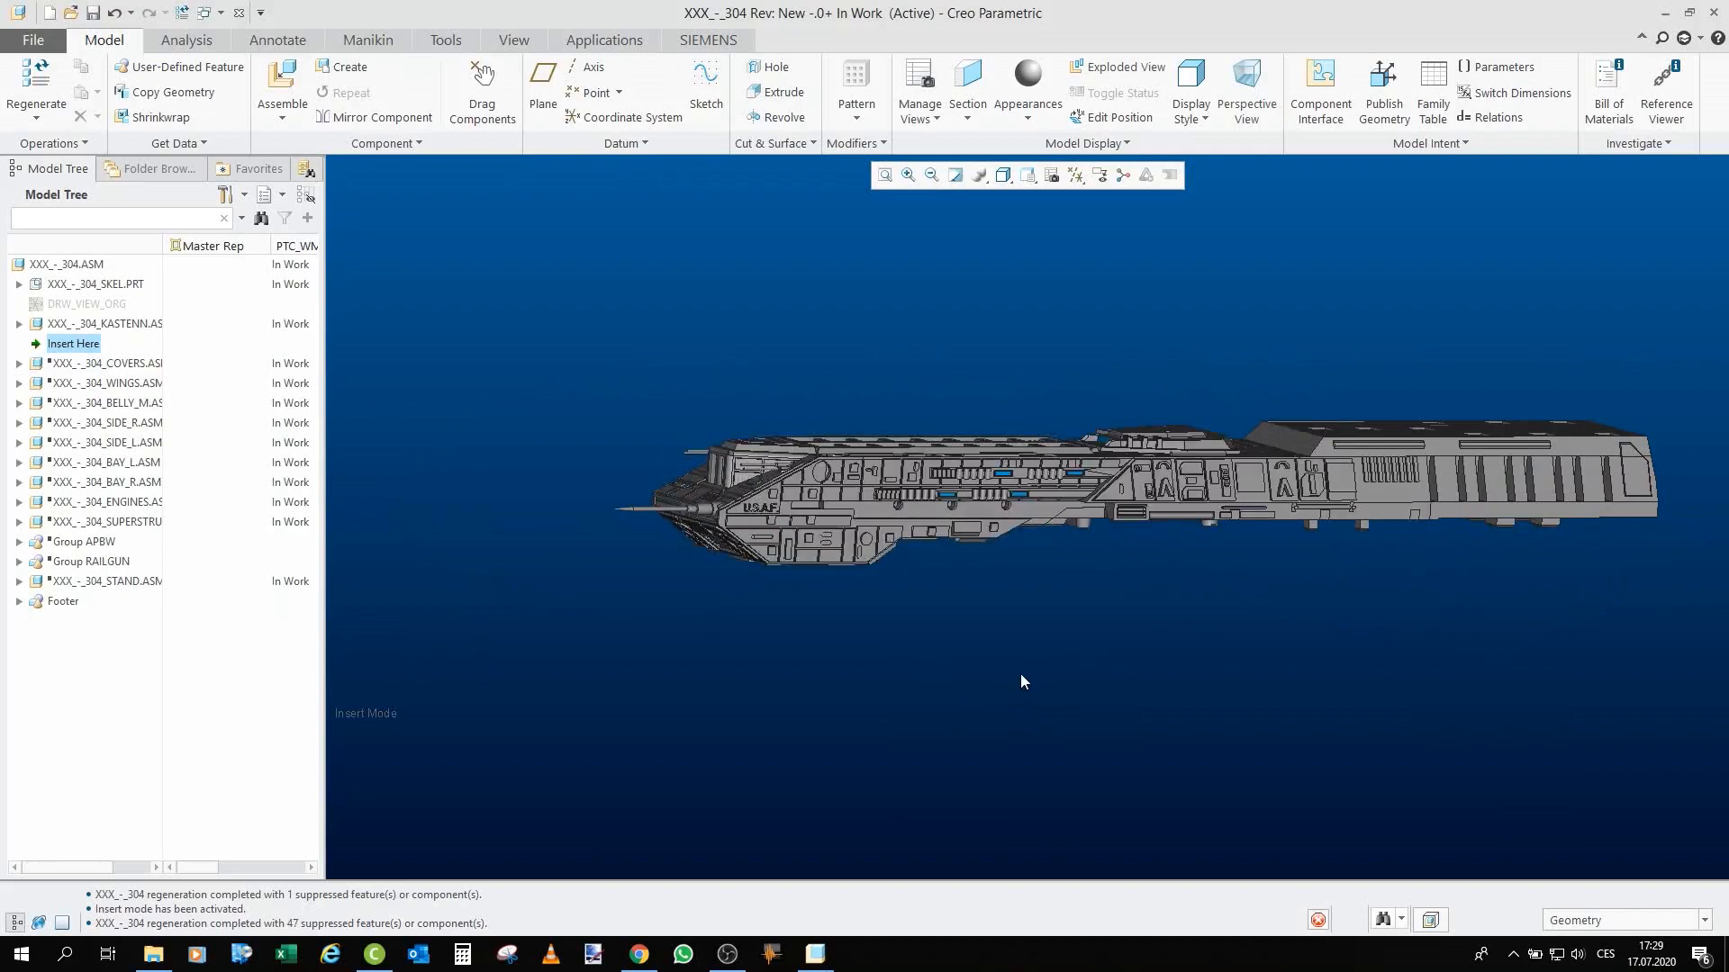
View the hull with its covers fitted and move the insertion marker to just below the WINGS subassembly.
{"action": "scroll", "coordinate": [1273, 532], "scroll_direction": "up", "scroll_amount": 1}
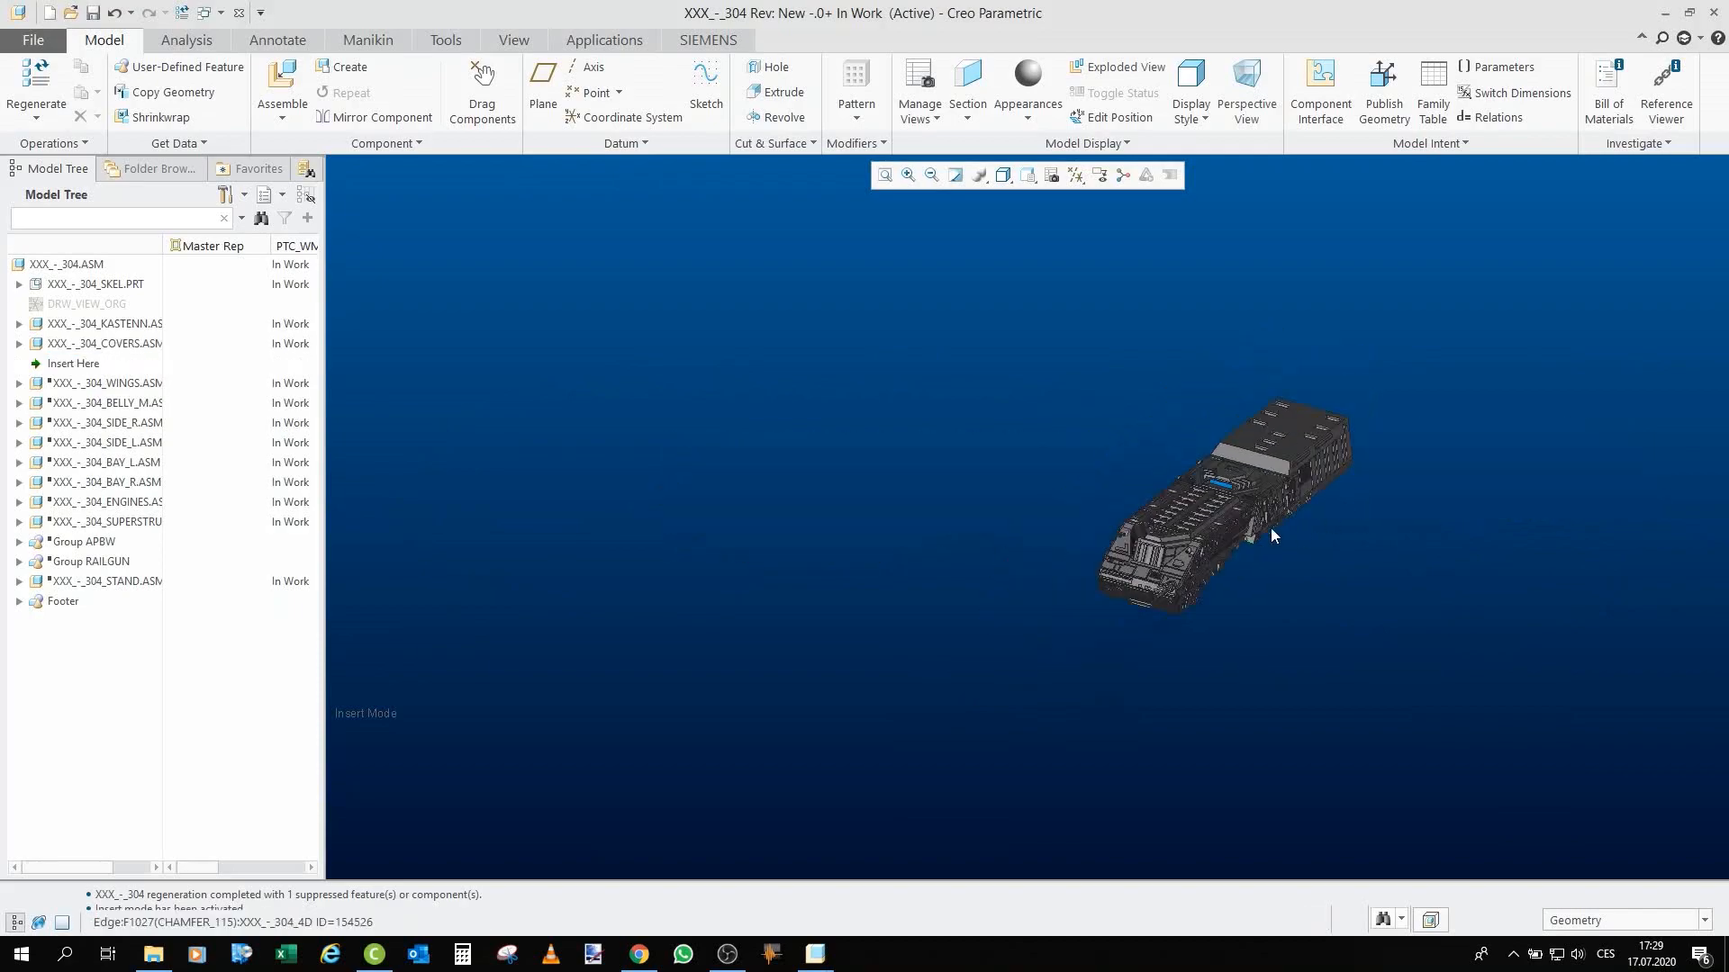
{"action": "scroll", "coordinate": [1265, 493], "scroll_direction": "down", "scroll_amount": 3}
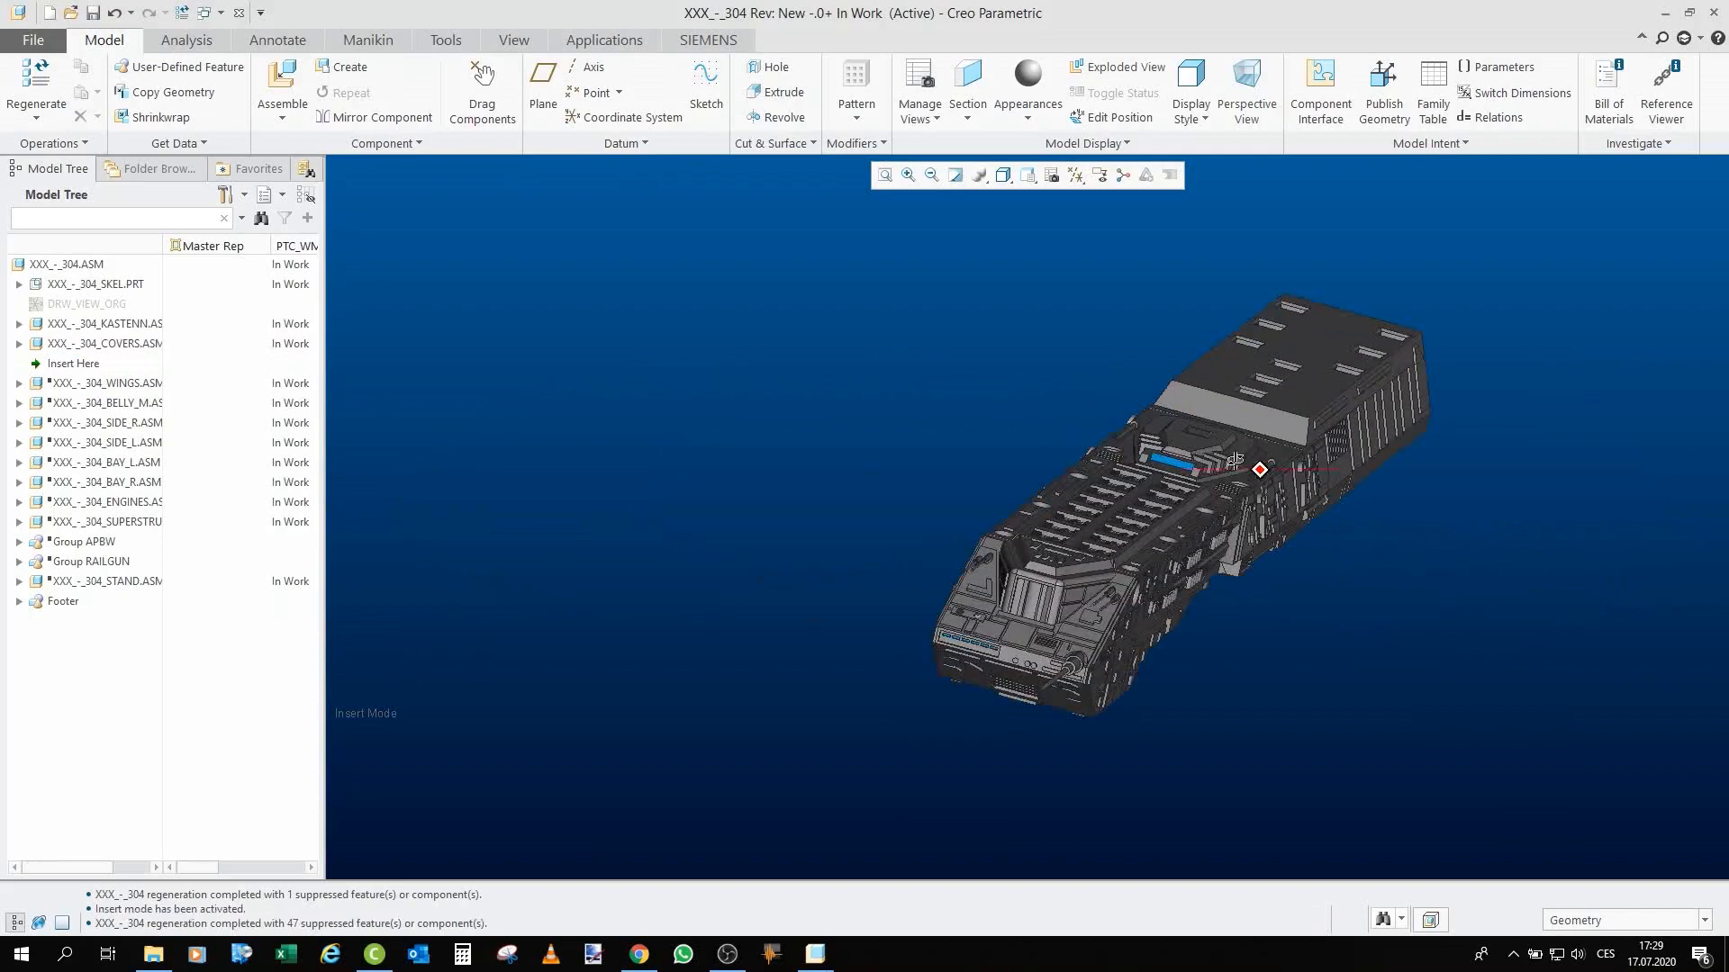
{"action": "middle_click_drag", "start_coordinate": [1260, 470], "coordinate": [1205, 491]}
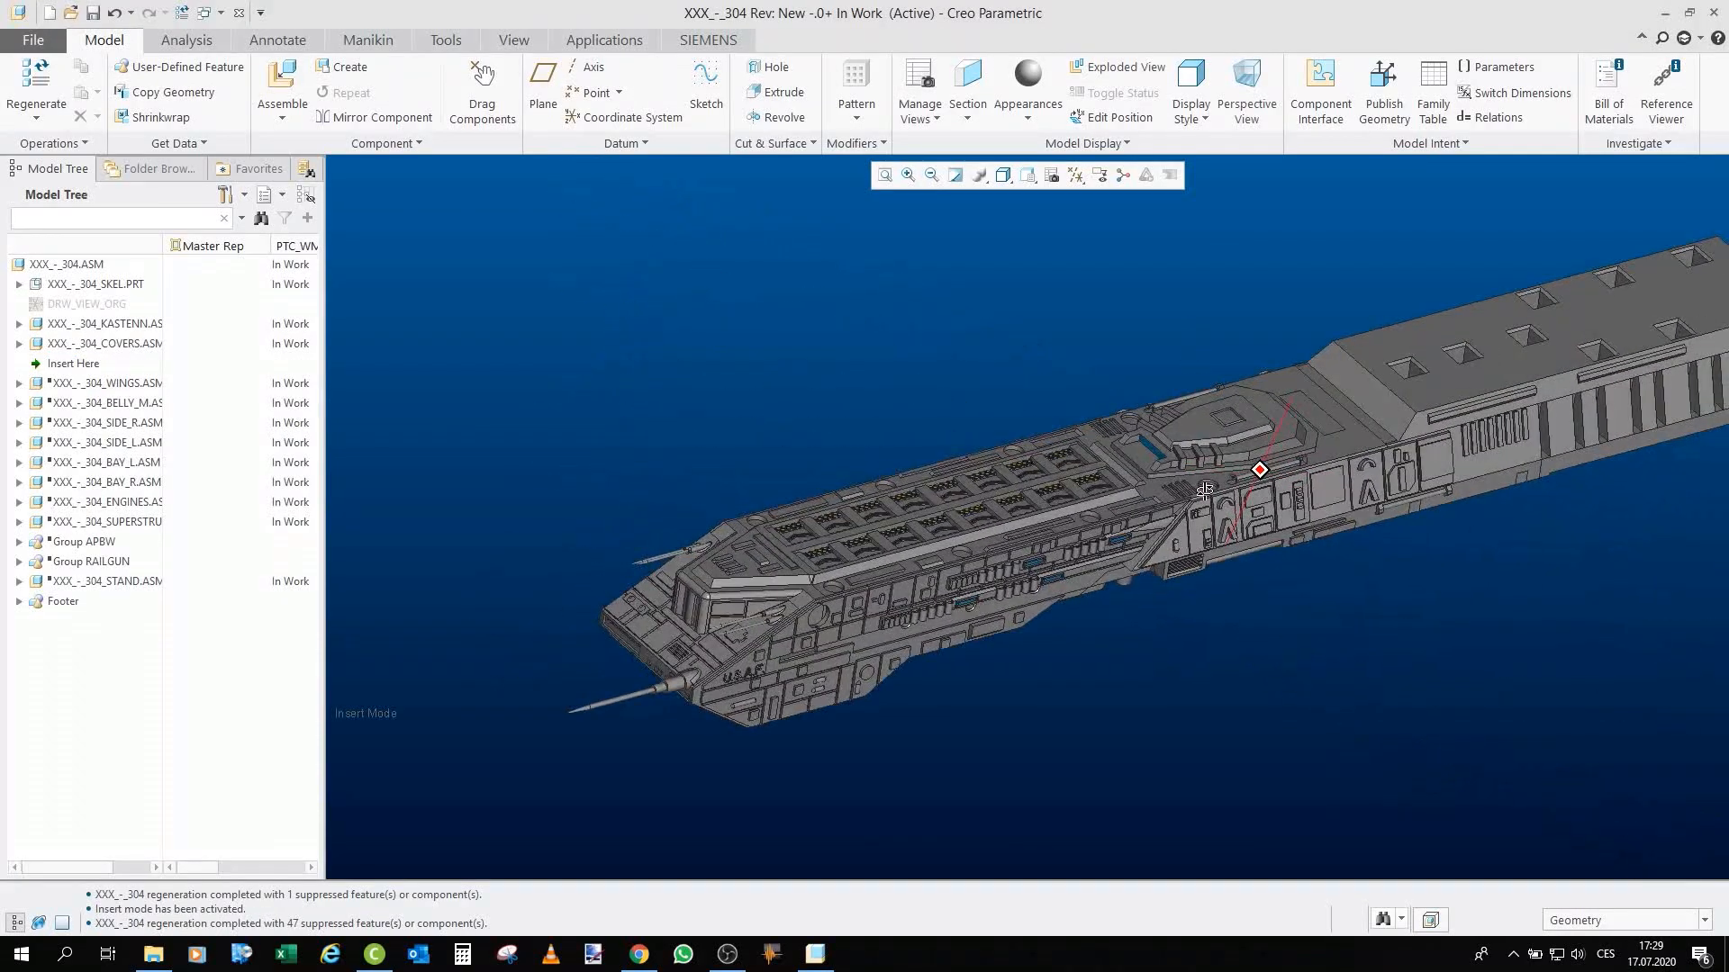
{"action": "scroll", "coordinate": [850, 362], "scroll_direction": "up", "scroll_amount": 3}
{"action": "scroll", "coordinate": [1092, 418], "scroll_direction": "down", "scroll_amount": 3}
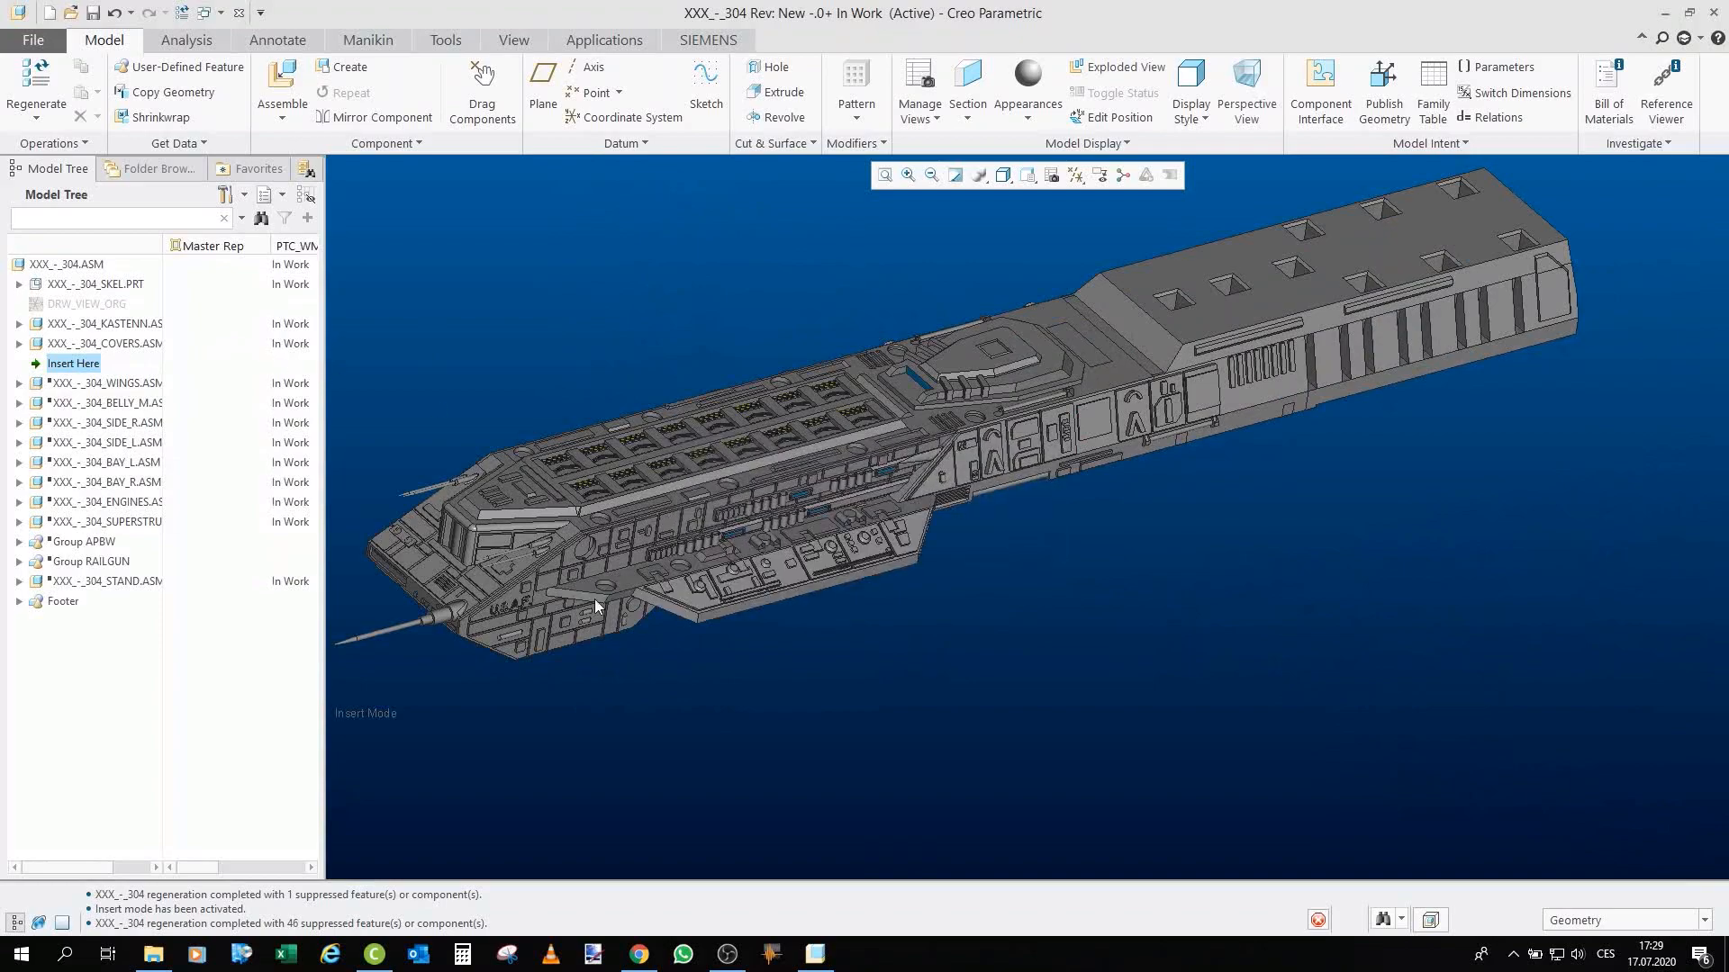
Inspect how the wings attach to the hull side, including the angled rear arm beside the slotted vent.
{"action": "scroll", "coordinate": [594, 598], "scroll_direction": "up", "scroll_amount": 1}
{"action": "scroll", "coordinate": [461, 510], "scroll_direction": "down", "scroll_amount": 6}
{"action": "mouse_move", "coordinate": [1018, 641]}
{"action": "middle_mouse_down"}
{"action": "mouse_move", "coordinate": [884, 466]}
{"action": "mouse_move", "coordinate": [964, 521]}
{"action": "mouse_move", "coordinate": [978, 476]}
{"action": "mouse_move", "coordinate": [916, 412]}
{"action": "mouse_move", "coordinate": [918, 439]}
{"action": "mouse_move", "coordinate": [722, 491]}
{"action": "mouse_move", "coordinate": [749, 493]}
{"action": "middle_mouse_up"}
{"action": "scroll", "coordinate": [1329, 494], "scroll_direction": "down", "scroll_amount": 5}
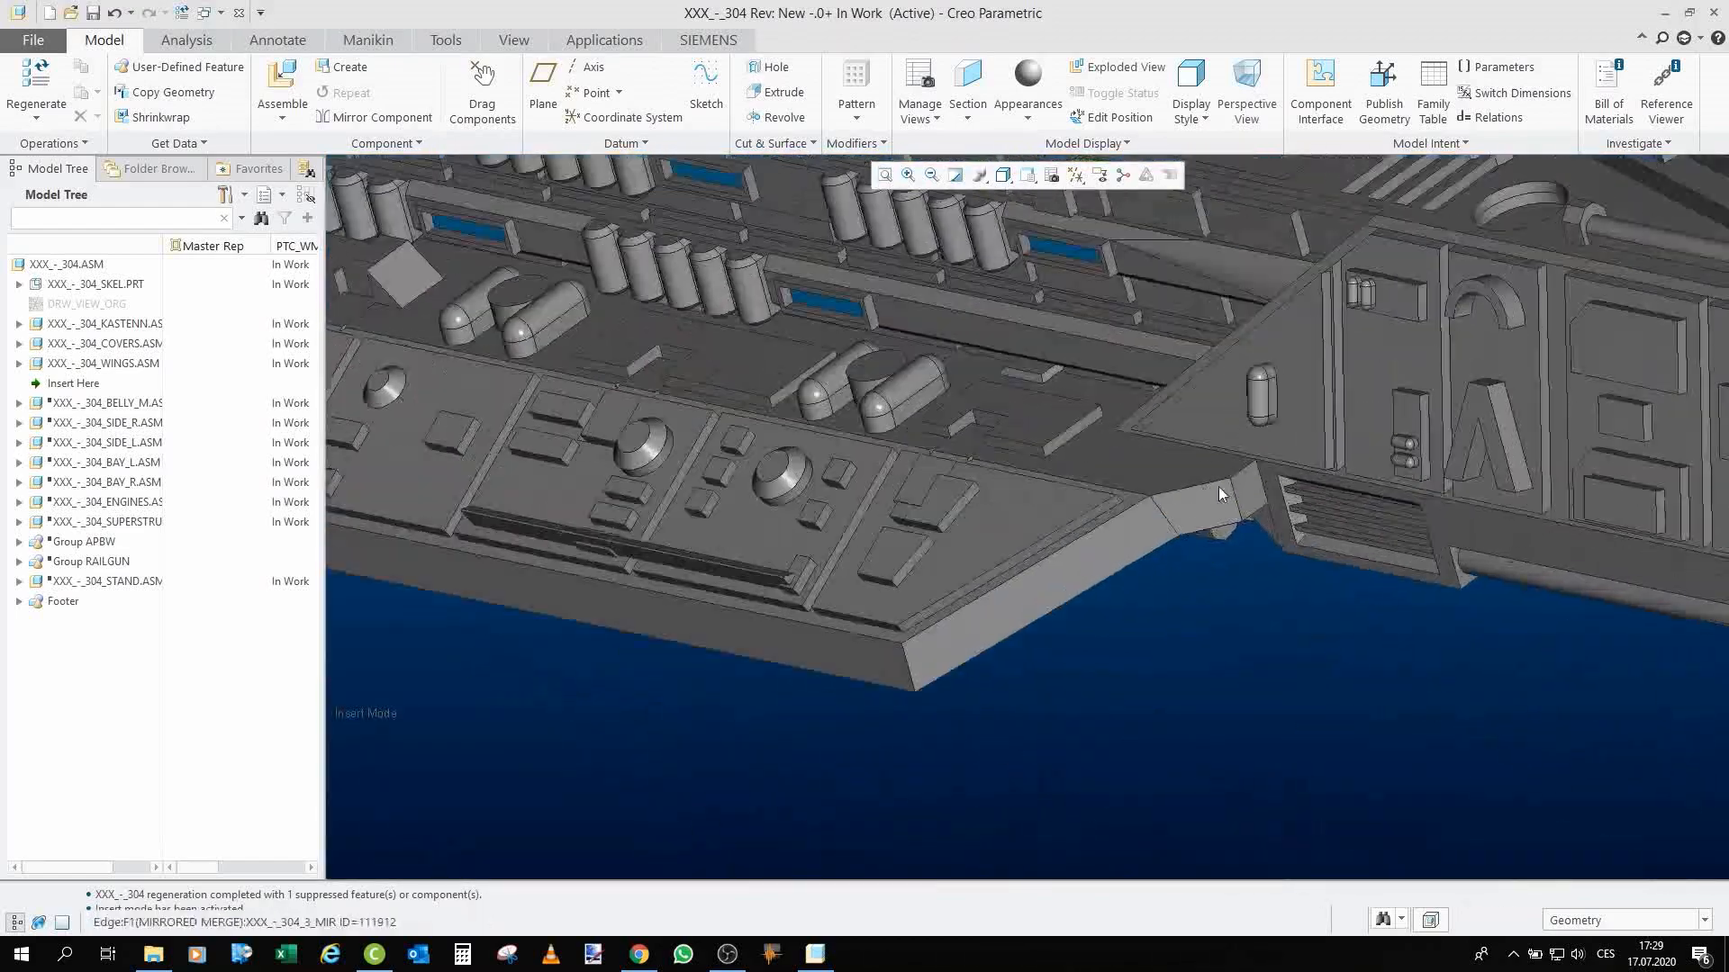
{"action": "mouse_move", "coordinate": [1208, 447]}
{"action": "middle_mouse_down"}
{"action": "mouse_move", "coordinate": [1158, 347]}
{"action": "mouse_move", "coordinate": [1165, 317]}
{"action": "mouse_move", "coordinate": [1195, 619]}
{"action": "middle_mouse_up"}
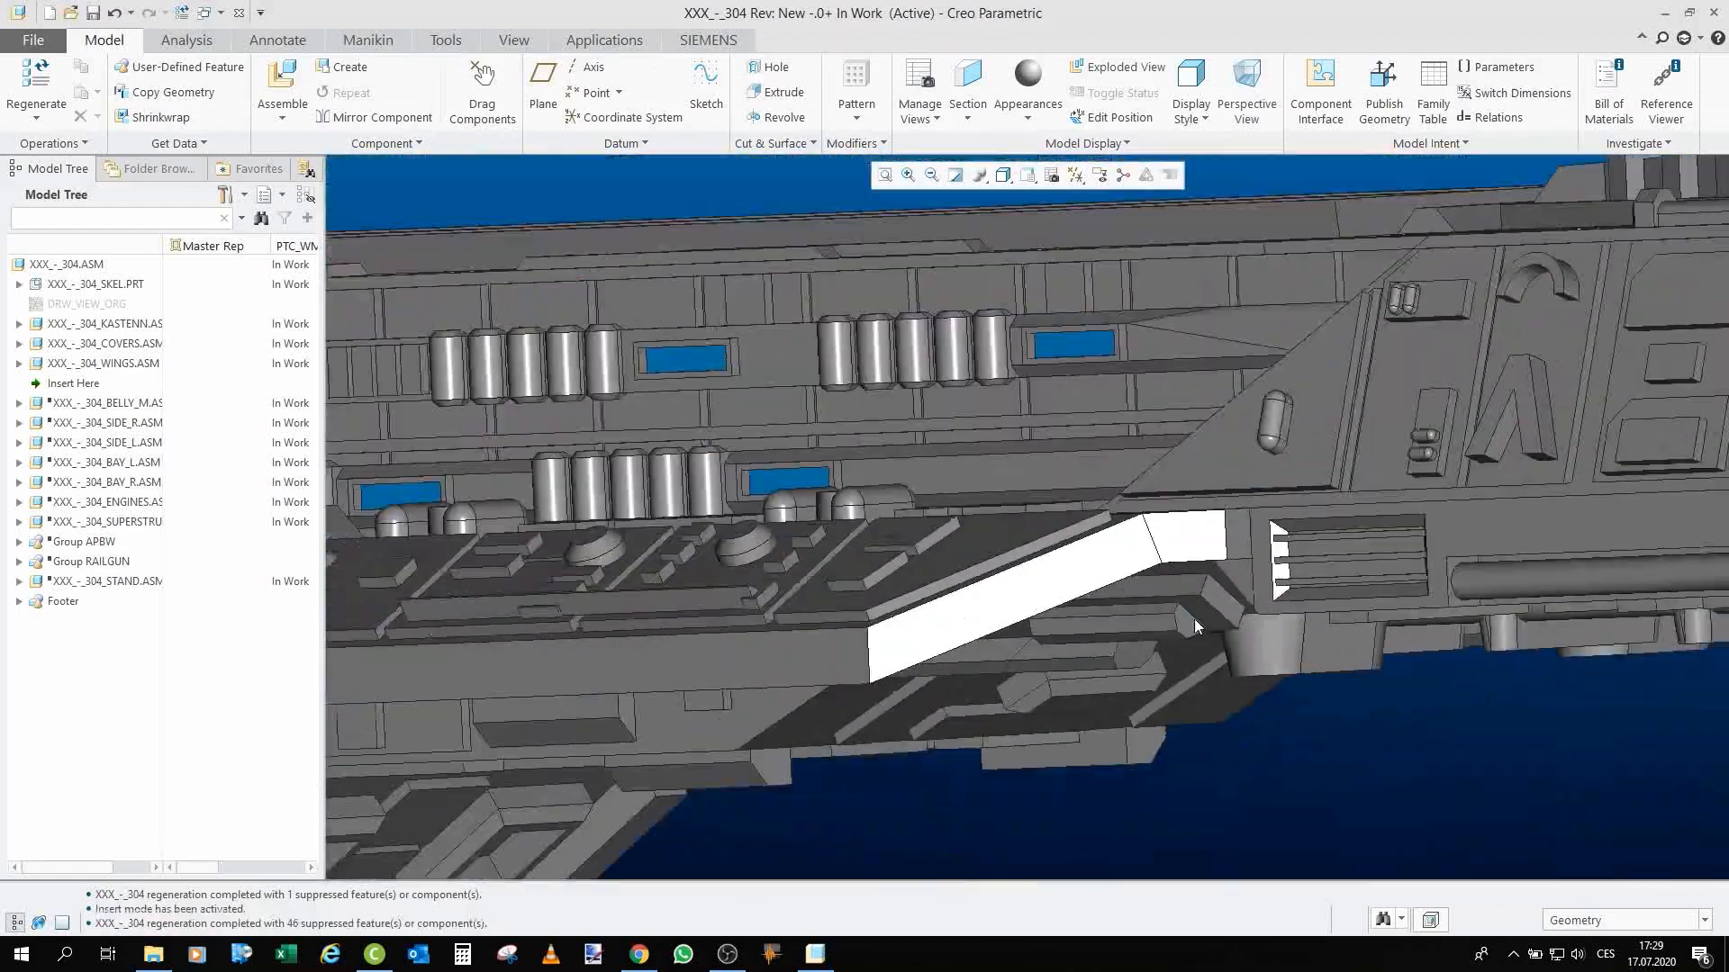
{"action": "scroll", "coordinate": [1192, 495], "scroll_direction": "down", "scroll_amount": 4}
{"action": "middle_click_drag", "start_coordinate": [1191, 495], "coordinate": [1256, 553]}
{"action": "scroll", "coordinate": [1255, 552], "scroll_direction": "up", "scroll_amount": 4}
{"action": "scroll", "coordinate": [1069, 514], "scroll_direction": "up", "scroll_amount": 4}
{"action": "mouse_move", "coordinate": [683, 419]}
{"action": "middle_mouse_down"}
{"action": "mouse_move", "coordinate": [773, 385]}
{"action": "mouse_move", "coordinate": [798, 444]}
{"action": "mouse_move", "coordinate": [540, 432]}
{"action": "middle_mouse_up"}
Open the XXX_-_304_WINGS subassembly in its Master Rep and examine the pins along the wing's inner edge.
{"action": "left_click", "coordinate": [126, 365]}
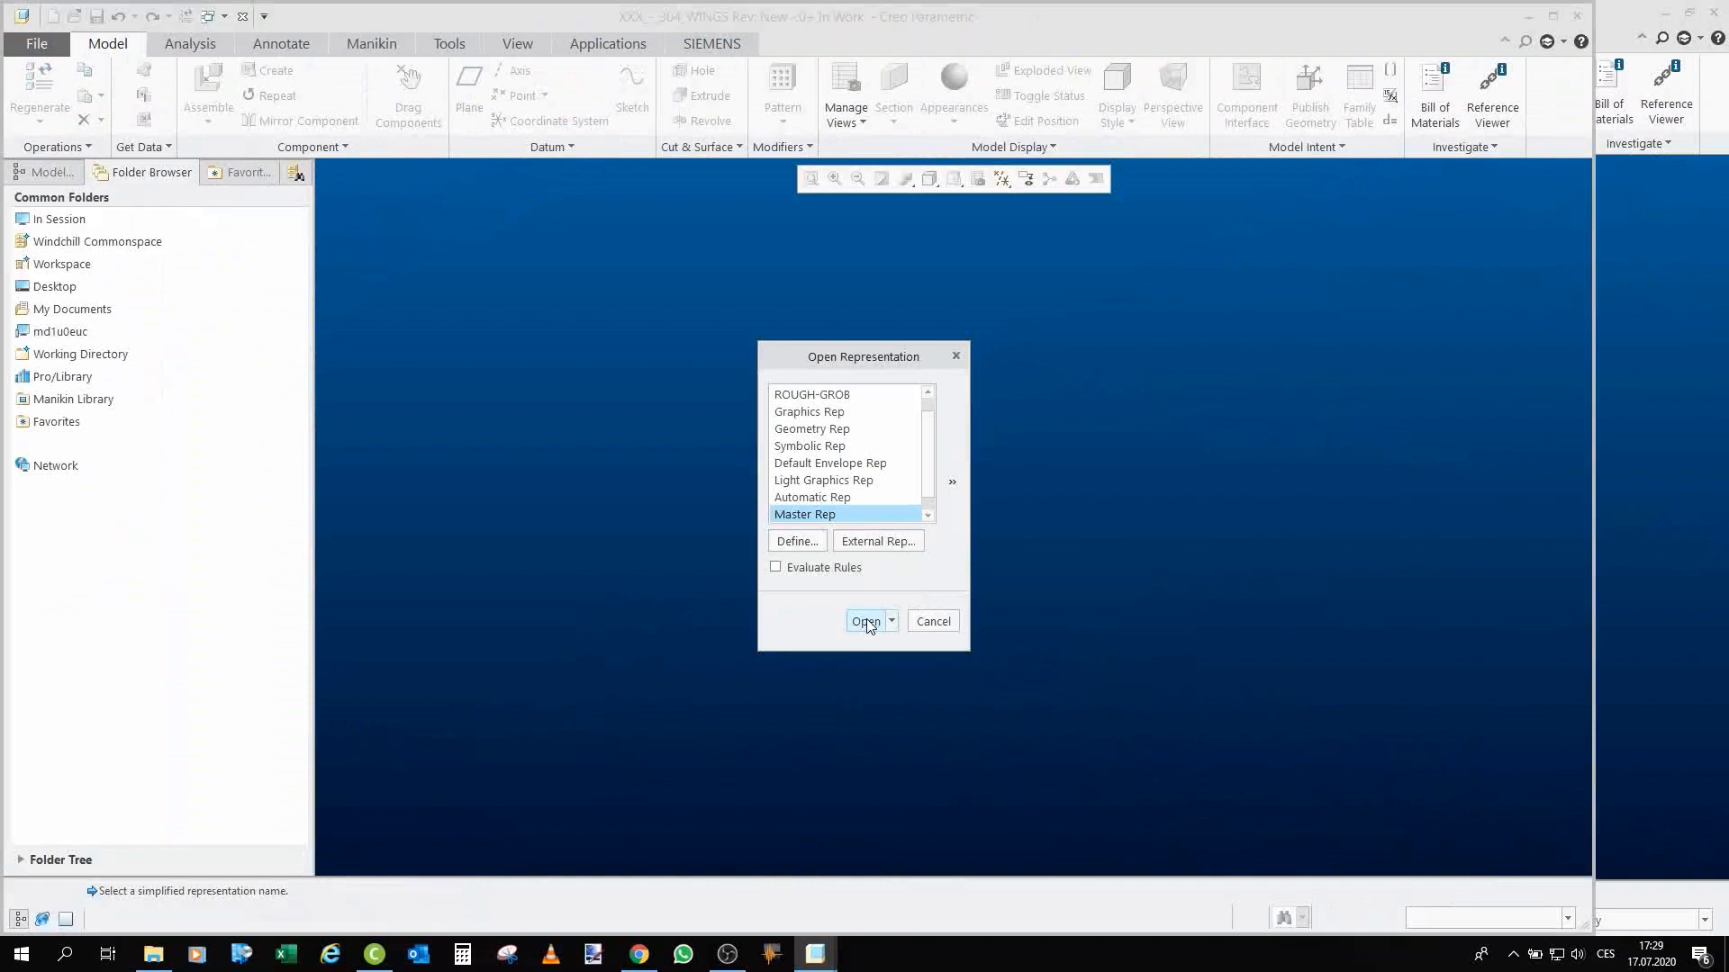
{"action": "left_click", "coordinate": [866, 622]}
{"action": "scroll", "coordinate": [811, 486], "scroll_direction": "up", "scroll_amount": 5}
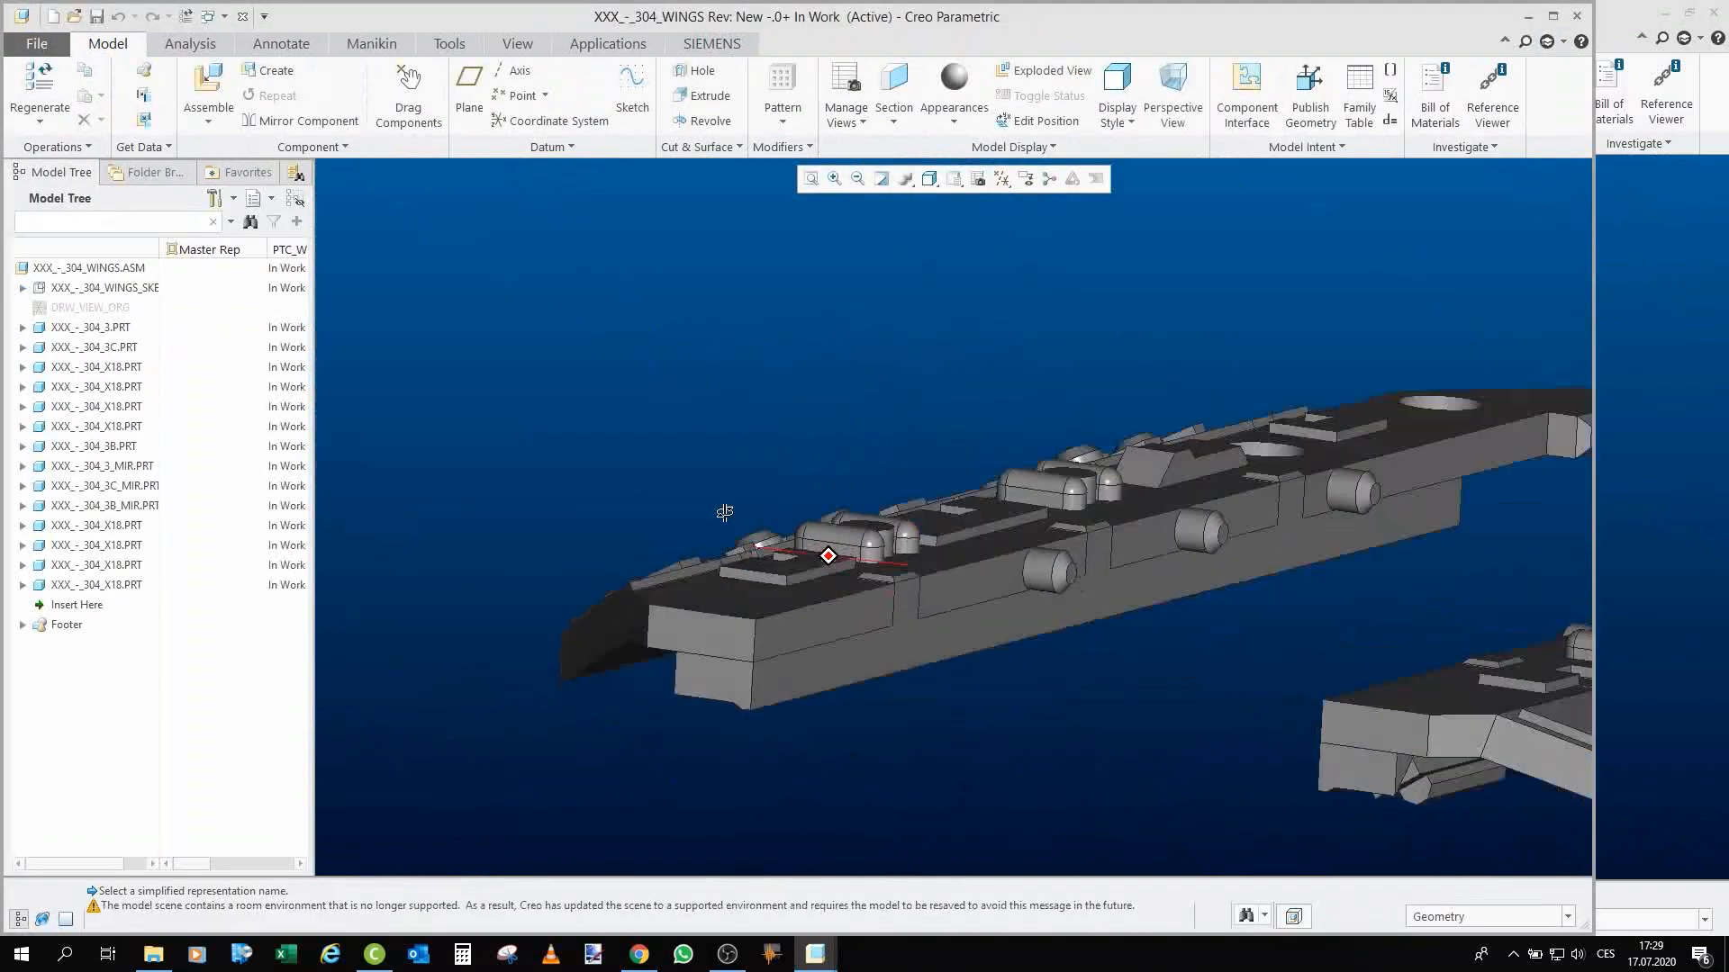
{"action": "middle_click_drag", "start_coordinate": [725, 513], "coordinate": [725, 521]}
{"action": "scroll", "coordinate": [918, 578], "scroll_direction": "up", "scroll_amount": 2}
{"action": "middle_click_drag", "start_coordinate": [916, 571], "coordinate": [977, 493]}
Compare the two mirrored wings in the WINGS subassembly, viewing their top details and sloped panels.
{"action": "scroll", "coordinate": [748, 517], "scroll_direction": "up", "scroll_amount": 2}
{"action": "scroll", "coordinate": [748, 517], "scroll_direction": "down", "scroll_amount": 4}
{"action": "scroll", "coordinate": [821, 532], "scroll_direction": "down", "scroll_amount": 2}
{"action": "scroll", "coordinate": [906, 516], "scroll_direction": "up", "scroll_amount": 3}
{"action": "scroll", "coordinate": [851, 511], "scroll_direction": "down", "scroll_amount": 4}
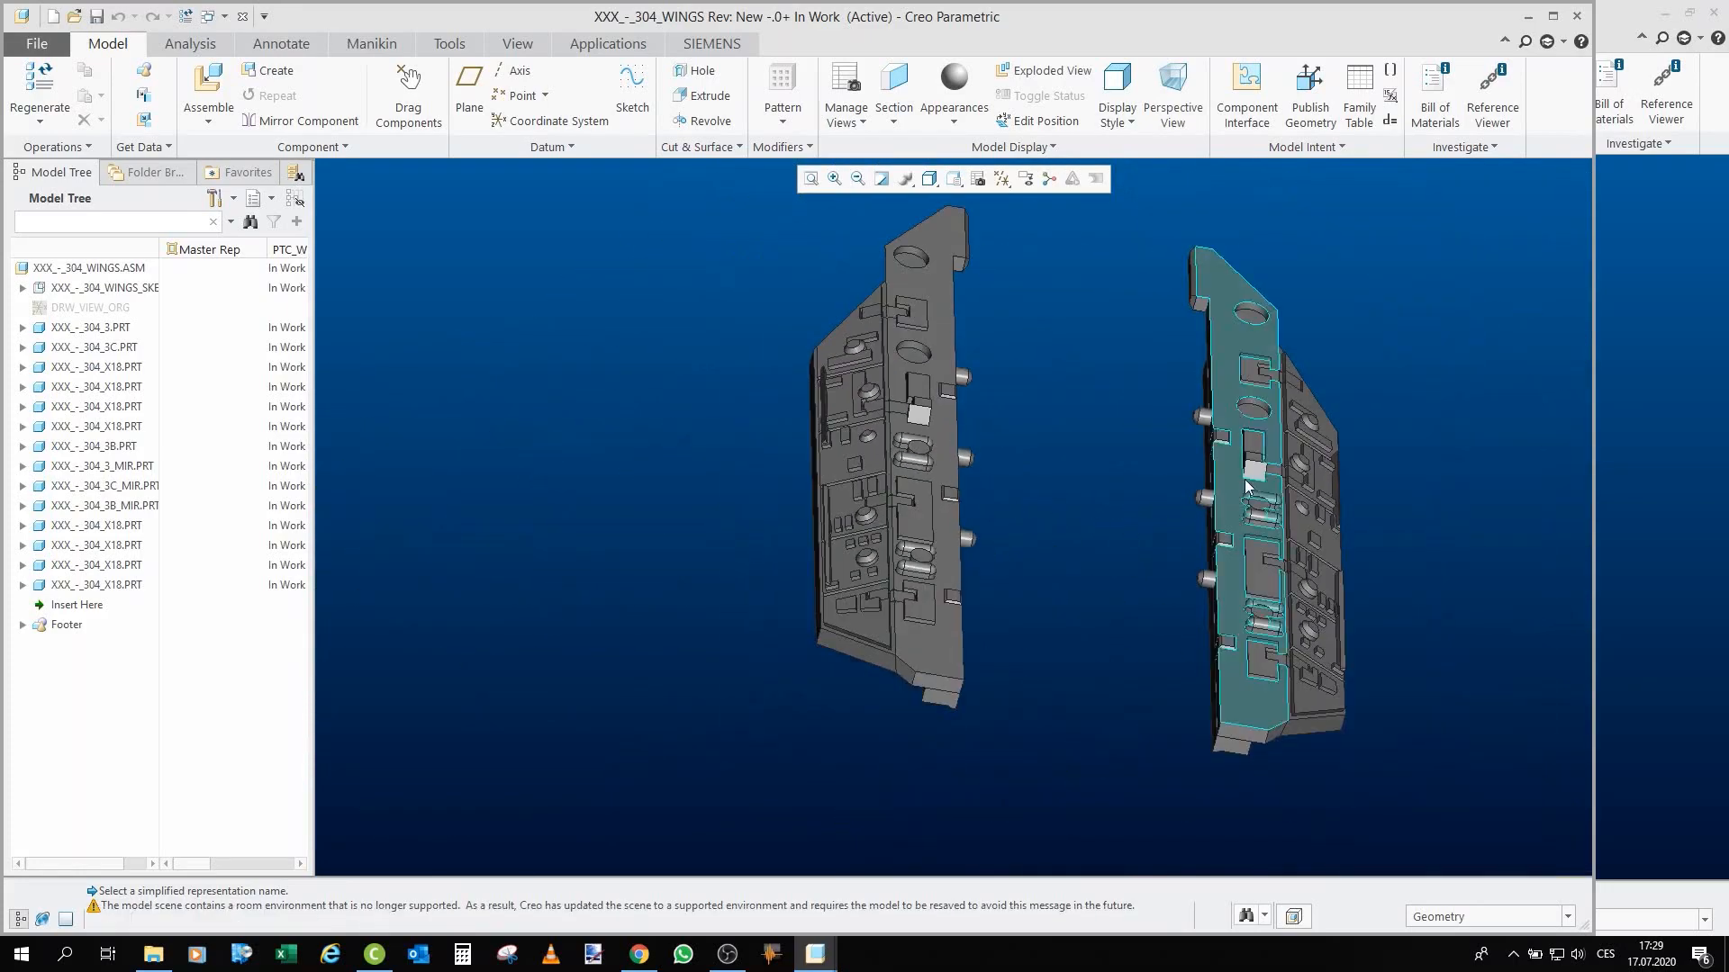
{"action": "mouse_move", "coordinate": [1214, 510]}
{"action": "middle_mouse_down"}
{"action": "mouse_move", "coordinate": [1073, 486]}
{"action": "mouse_move", "coordinate": [1180, 479]}
{"action": "middle_mouse_up"}
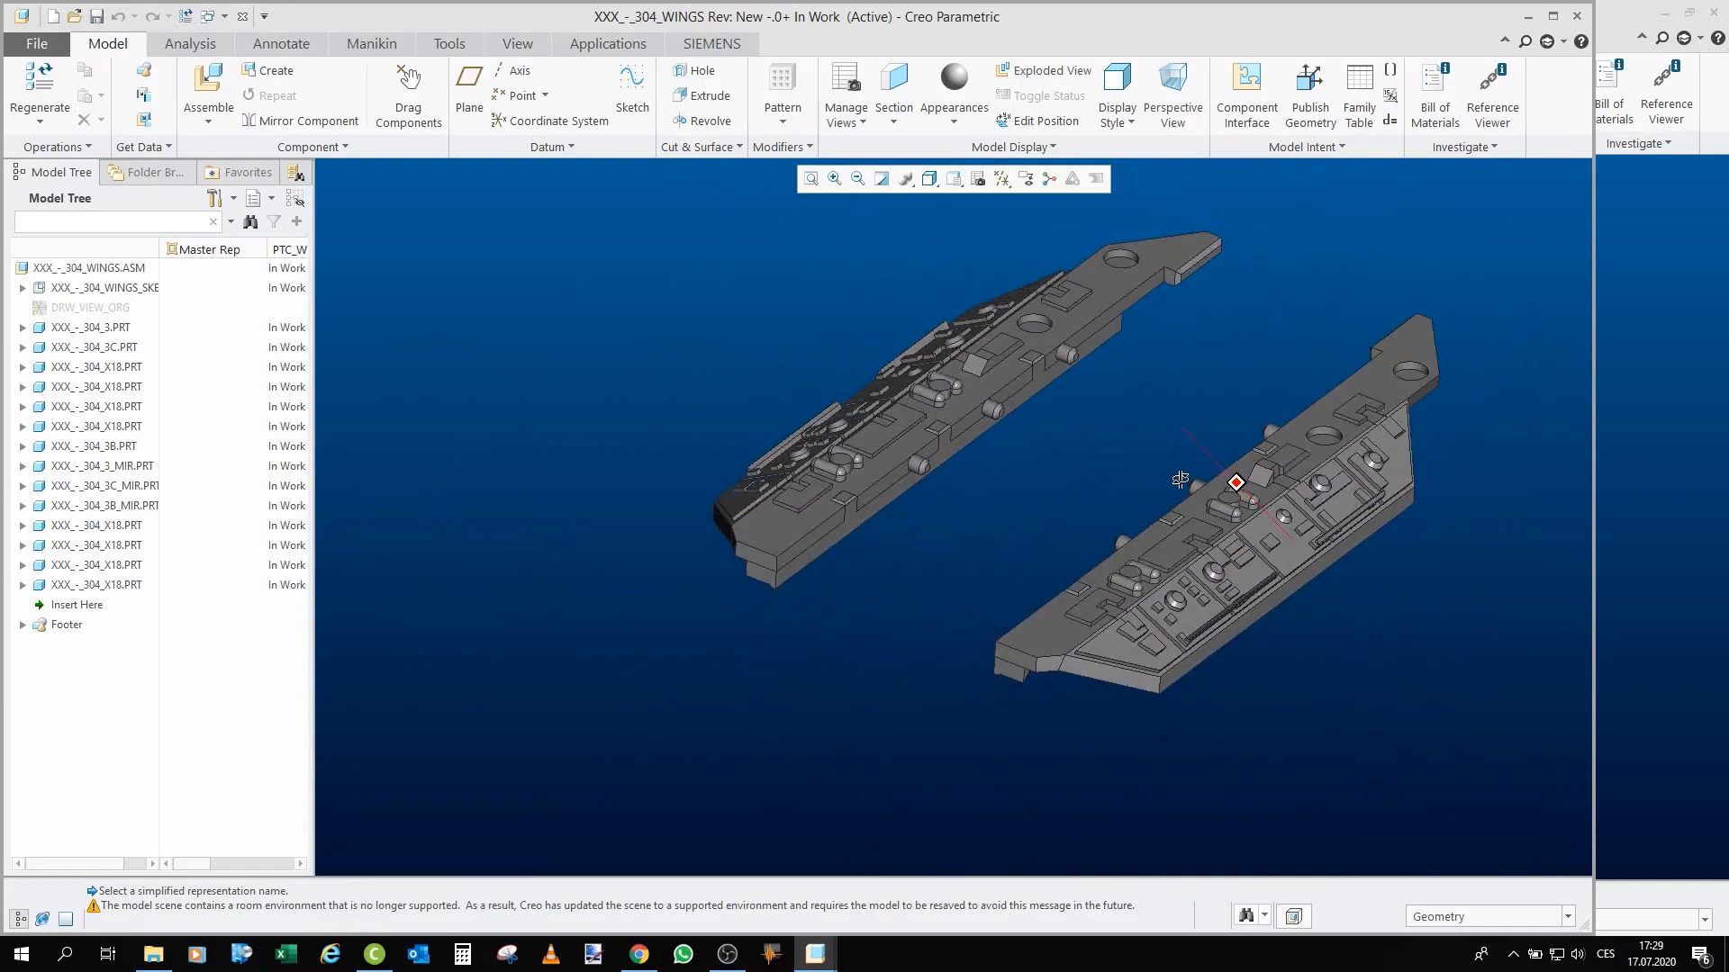
{"action": "mouse_move", "coordinate": [989, 482]}
{"action": "middle_mouse_down"}
{"action": "mouse_move", "coordinate": [1341, 452]}
{"action": "mouse_move", "coordinate": [1308, 564]}
{"action": "mouse_move", "coordinate": [1170, 543]}
{"action": "middle_mouse_up"}
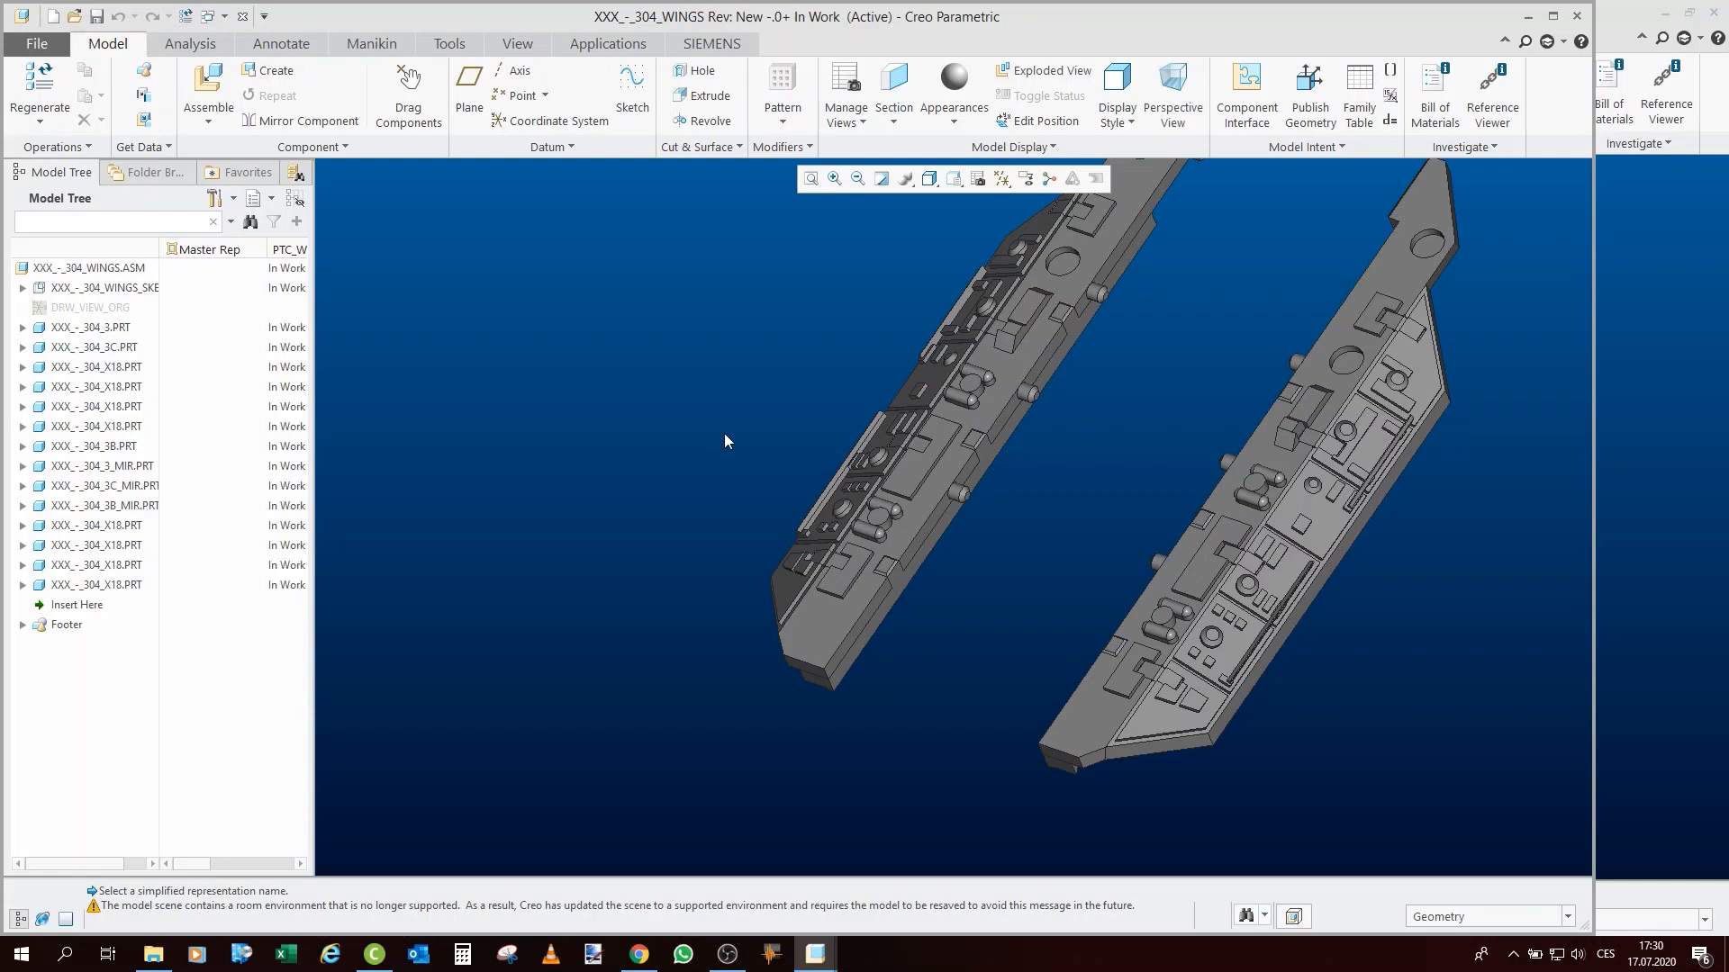
Inspect the wings from the opposite direction, including their stepped ends and rounded edge pins.
{"action": "scroll", "coordinate": [1050, 489], "scroll_direction": "up", "scroll_amount": 4}
{"action": "mouse_move", "coordinate": [925, 472]}
{"action": "middle_mouse_down"}
{"action": "mouse_move", "coordinate": [804, 393]}
{"action": "mouse_move", "coordinate": [810, 483]}
{"action": "mouse_move", "coordinate": [825, 502]}
{"action": "mouse_move", "coordinate": [785, 406]}
{"action": "mouse_move", "coordinate": [885, 522]}
{"action": "mouse_move", "coordinate": [808, 284]}
{"action": "mouse_move", "coordinate": [829, 248]}
{"action": "mouse_move", "coordinate": [827, 300]}
{"action": "middle_mouse_up"}
{"action": "scroll", "coordinate": [785, 405], "scroll_direction": "up", "scroll_amount": 3}
{"action": "scroll", "coordinate": [886, 522], "scroll_direction": "down", "scroll_amount": 5}
{"action": "scroll", "coordinate": [808, 283], "scroll_direction": "up", "scroll_amount": 2}
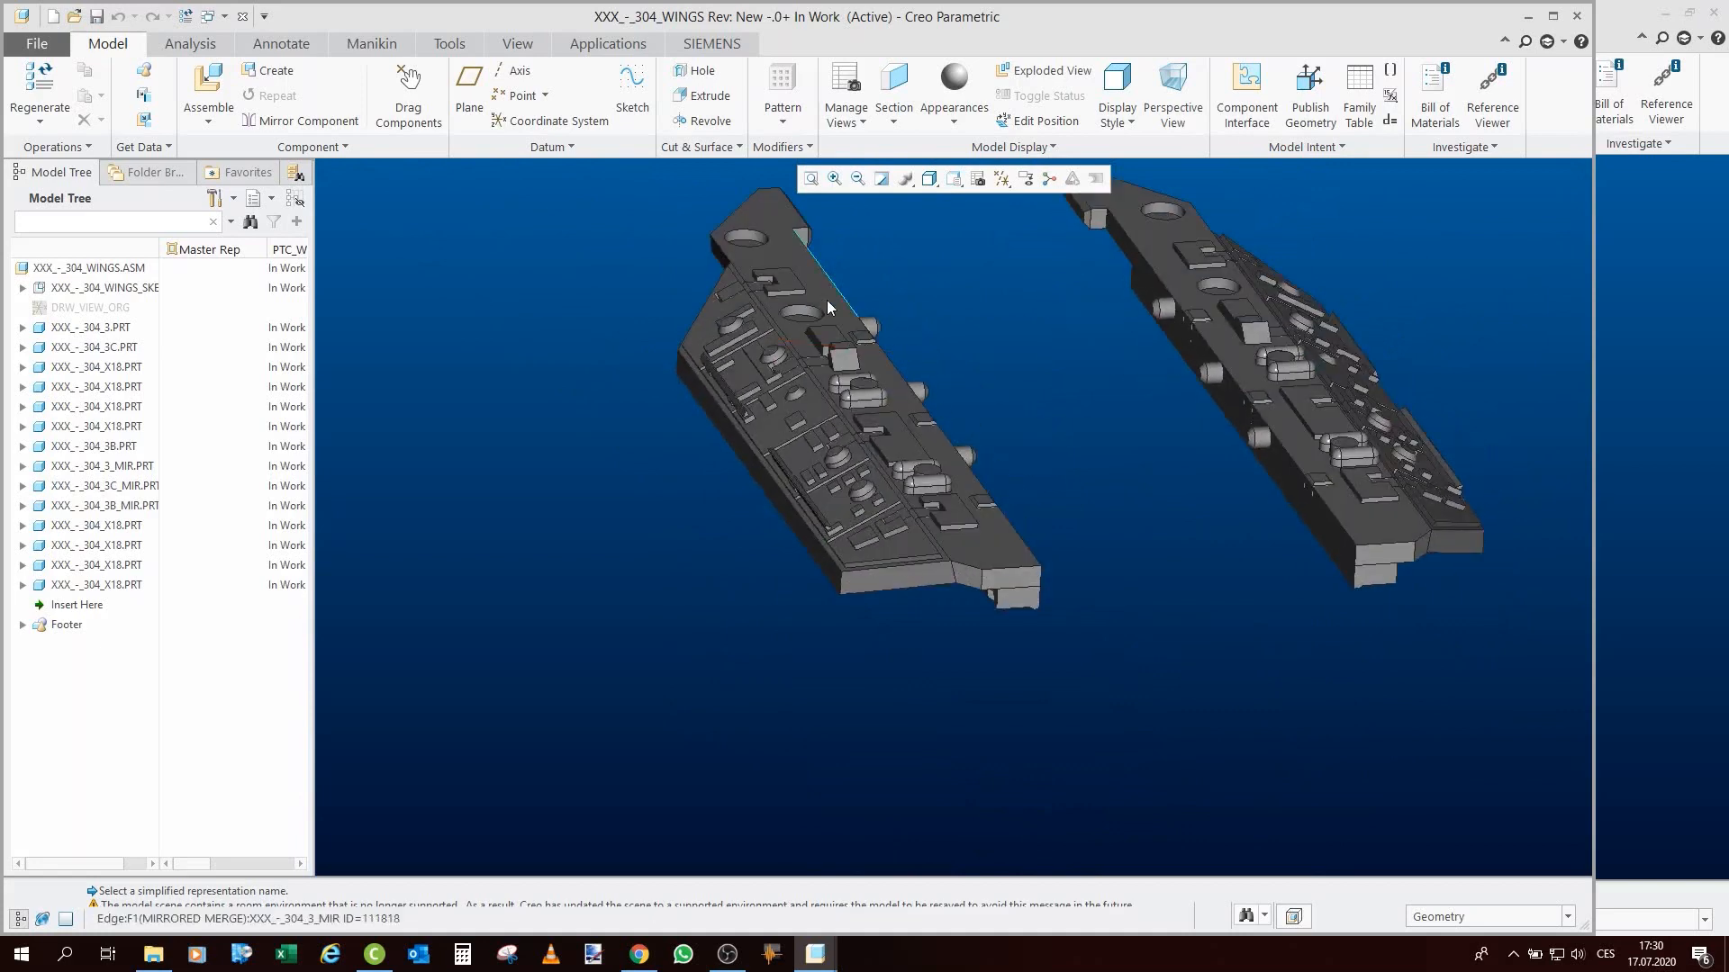
Open the XXX_-_304_X18 connector part from the wing, inspect its stepped block shape, and close its window.
{"action": "scroll", "coordinate": [826, 300], "scroll_direction": "up", "scroll_amount": 3}
{"action": "middle_click_drag", "start_coordinate": [922, 526], "coordinate": [965, 371]}
{"action": "scroll", "coordinate": [959, 378], "scroll_direction": "up", "scroll_amount": 3}
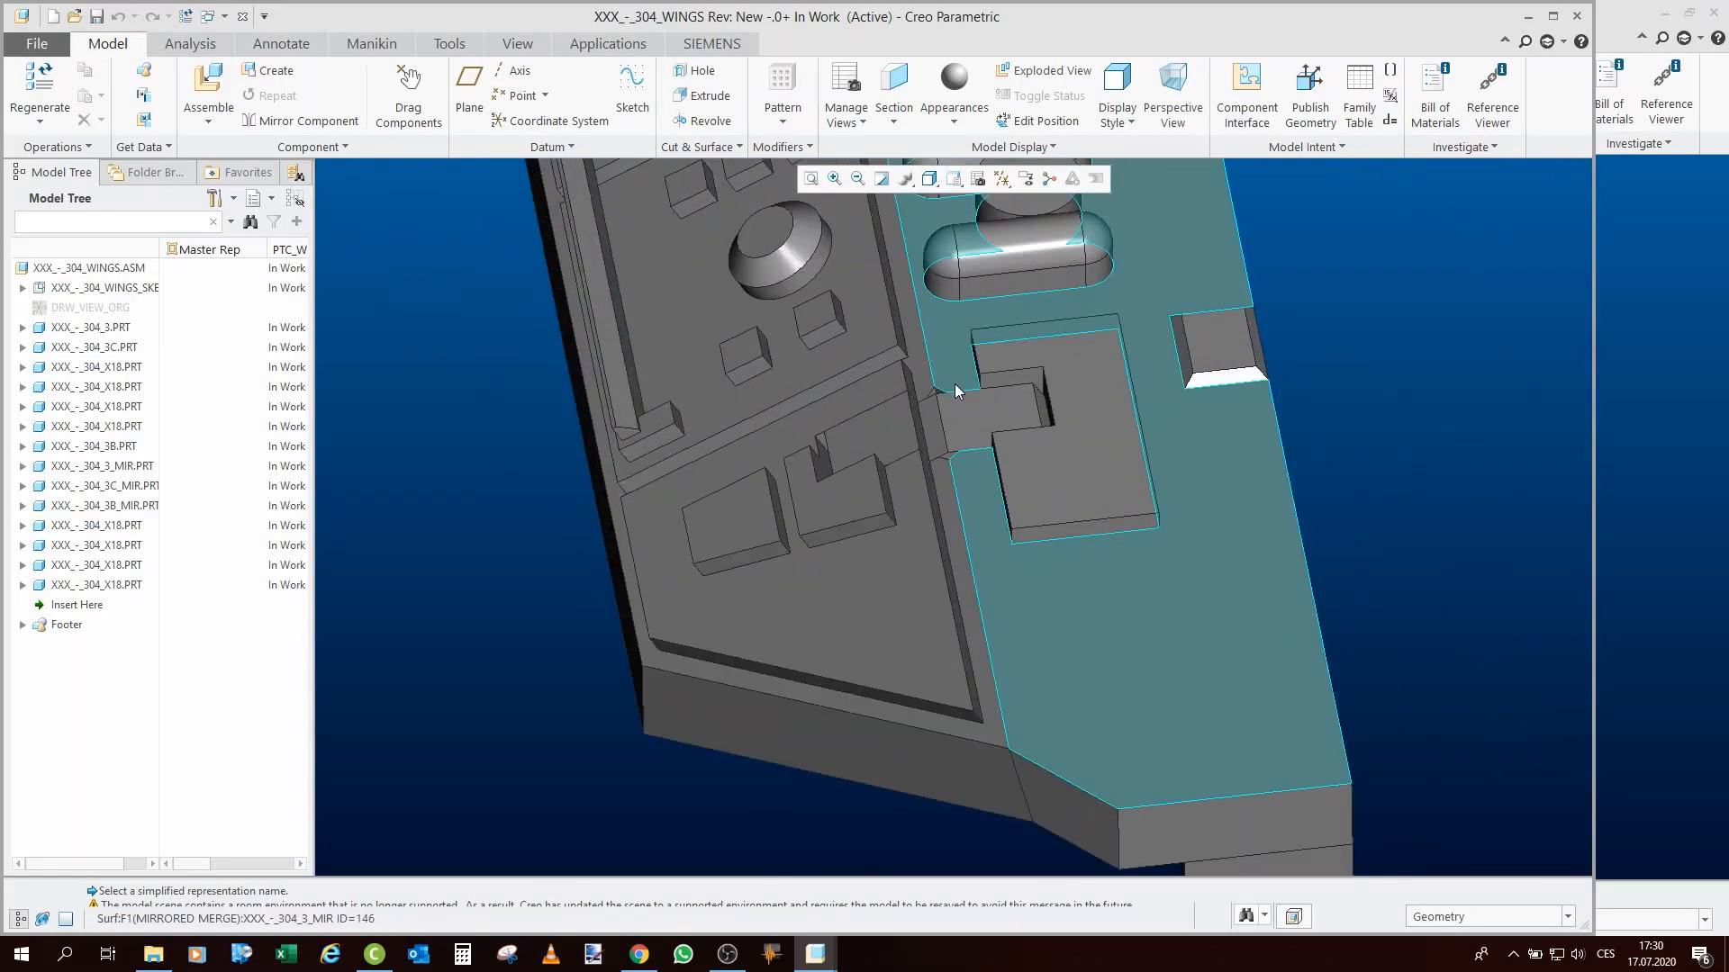
{"action": "left_click", "coordinate": [963, 414]}
{"action": "scroll", "coordinate": [1000, 306], "scroll_direction": "up", "scroll_amount": 3}
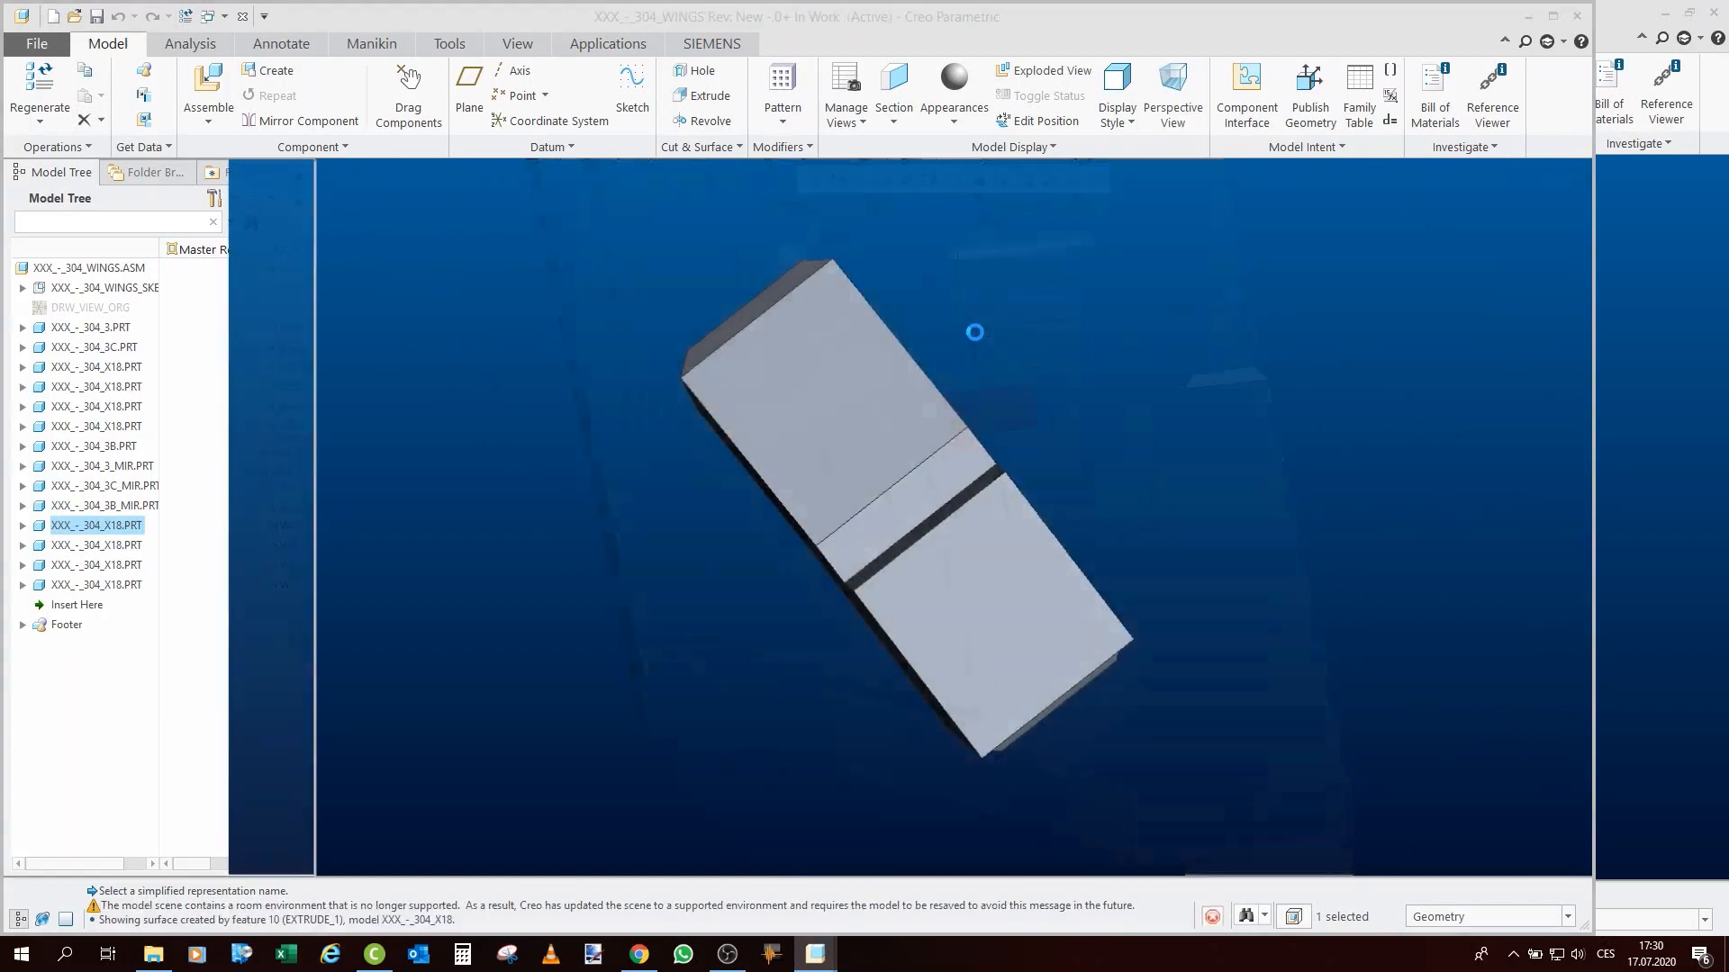
{"action": "mouse_move", "coordinate": [811, 617]}
{"action": "middle_mouse_down"}
{"action": "mouse_move", "coordinate": [737, 645]}
{"action": "mouse_move", "coordinate": [937, 489]}
{"action": "mouse_move", "coordinate": [887, 531]}
{"action": "middle_mouse_up"}
{"action": "left_click", "coordinate": [243, 20]}
Examine the connector joint between the two wing plates and open the XXX_-_304_3_MIR part.
{"action": "scroll", "coordinate": [1056, 402], "scroll_direction": "up", "scroll_amount": 5}
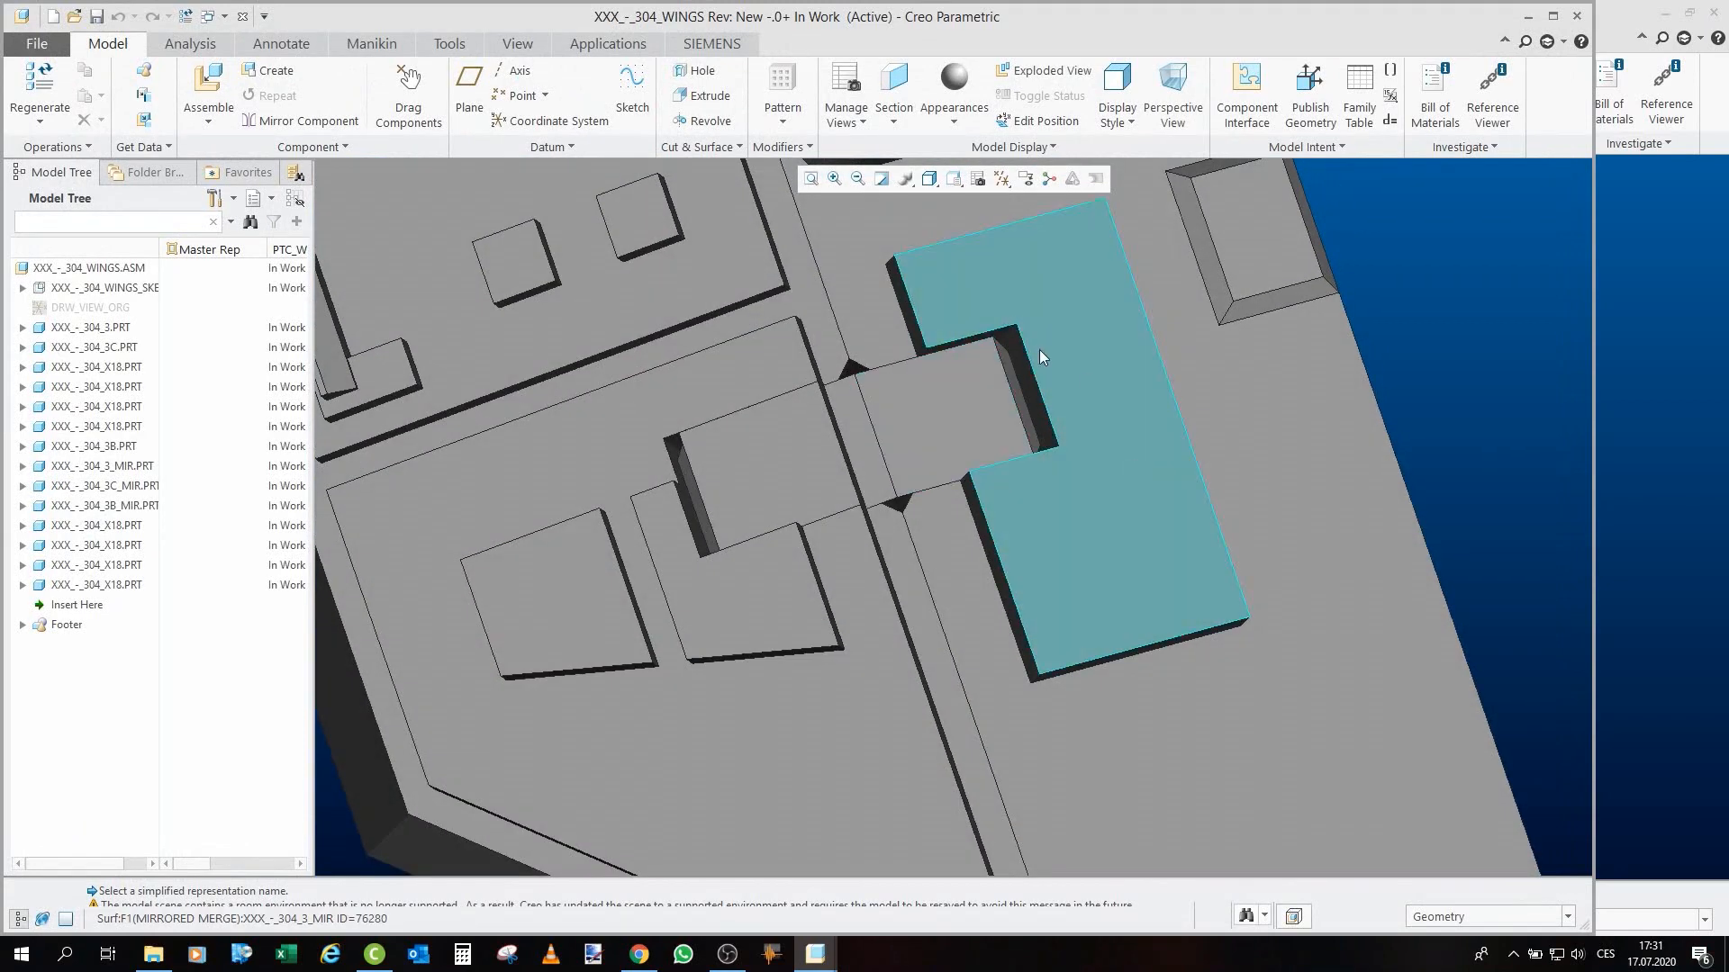
{"action": "scroll", "coordinate": [1039, 349], "scroll_direction": "down", "scroll_amount": 2}
{"action": "left_click", "coordinate": [1294, 423]}
{"action": "left_click", "coordinate": [1355, 461]}
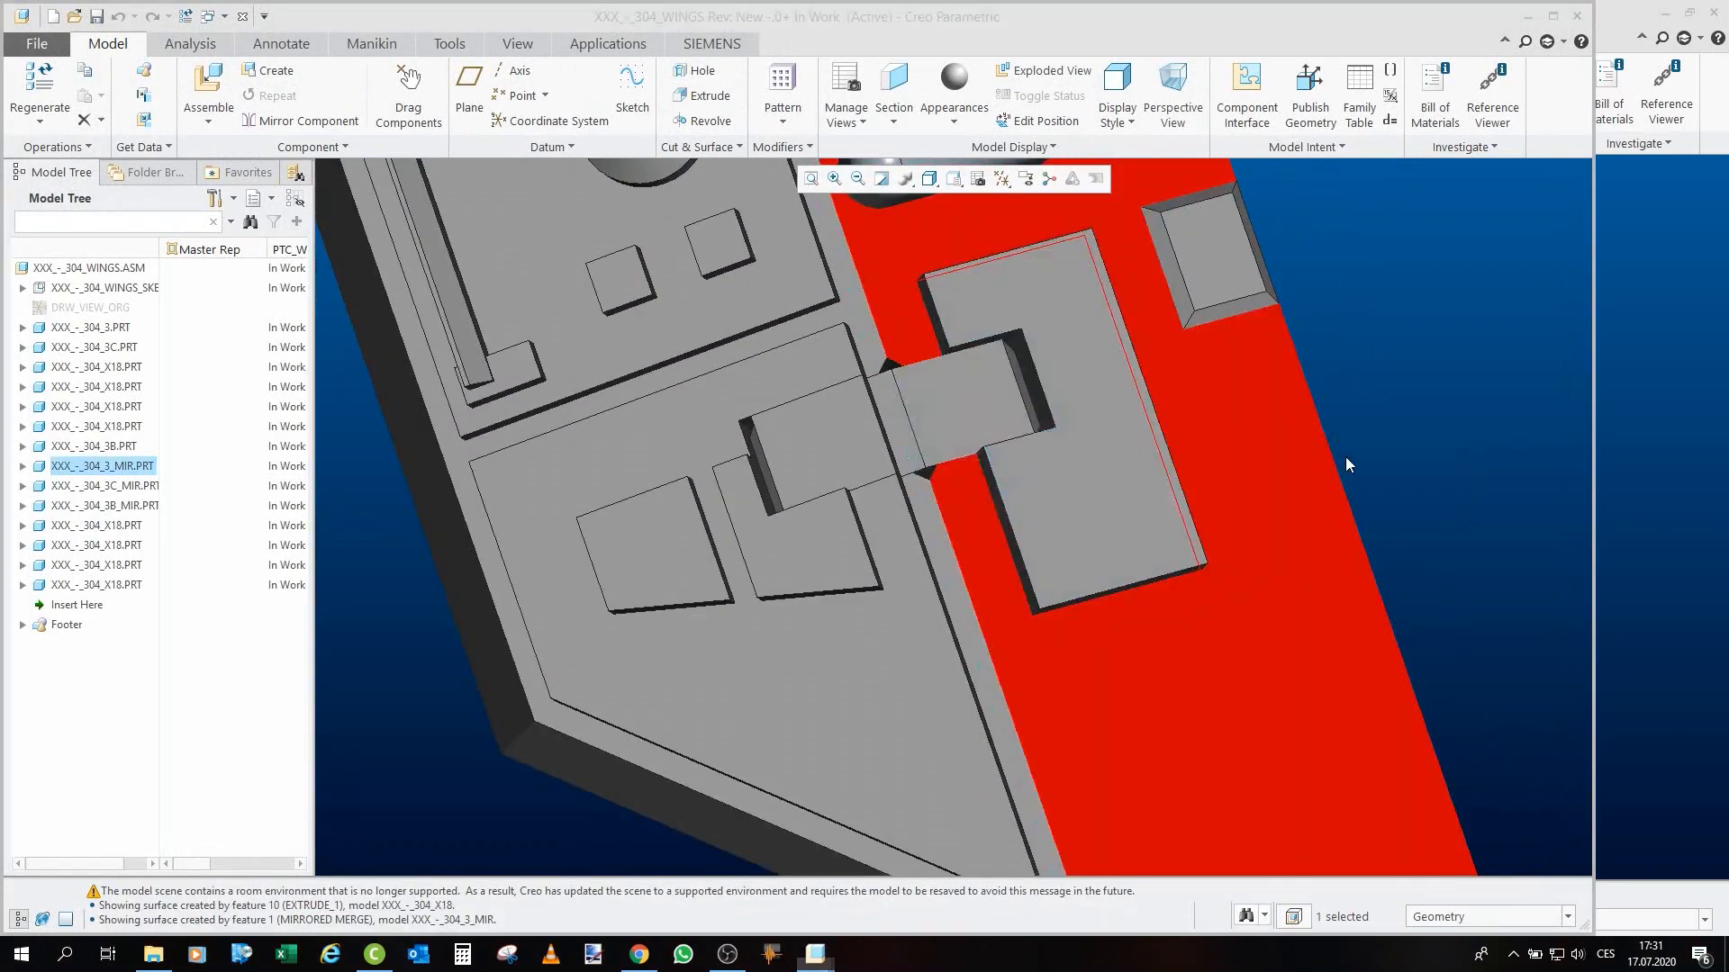
{"action": "left_click", "coordinate": [1018, 535]}
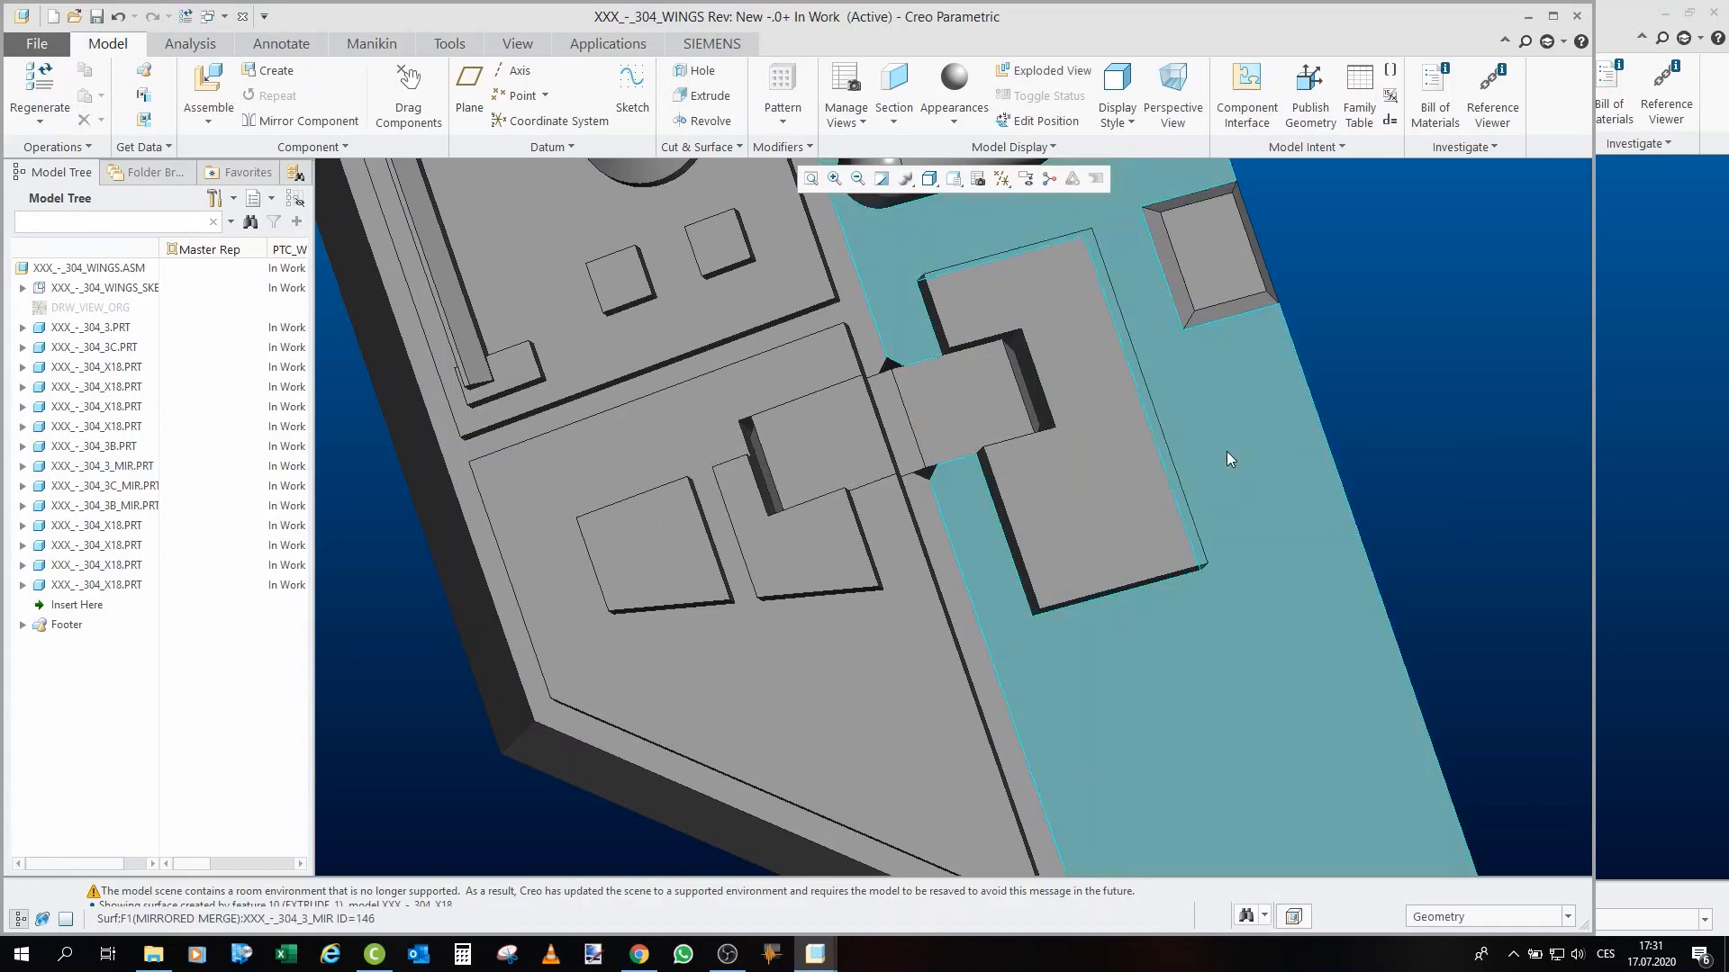
{"action": "left_click", "coordinate": [1226, 446]}
{"action": "left_click", "coordinate": [1259, 342]}
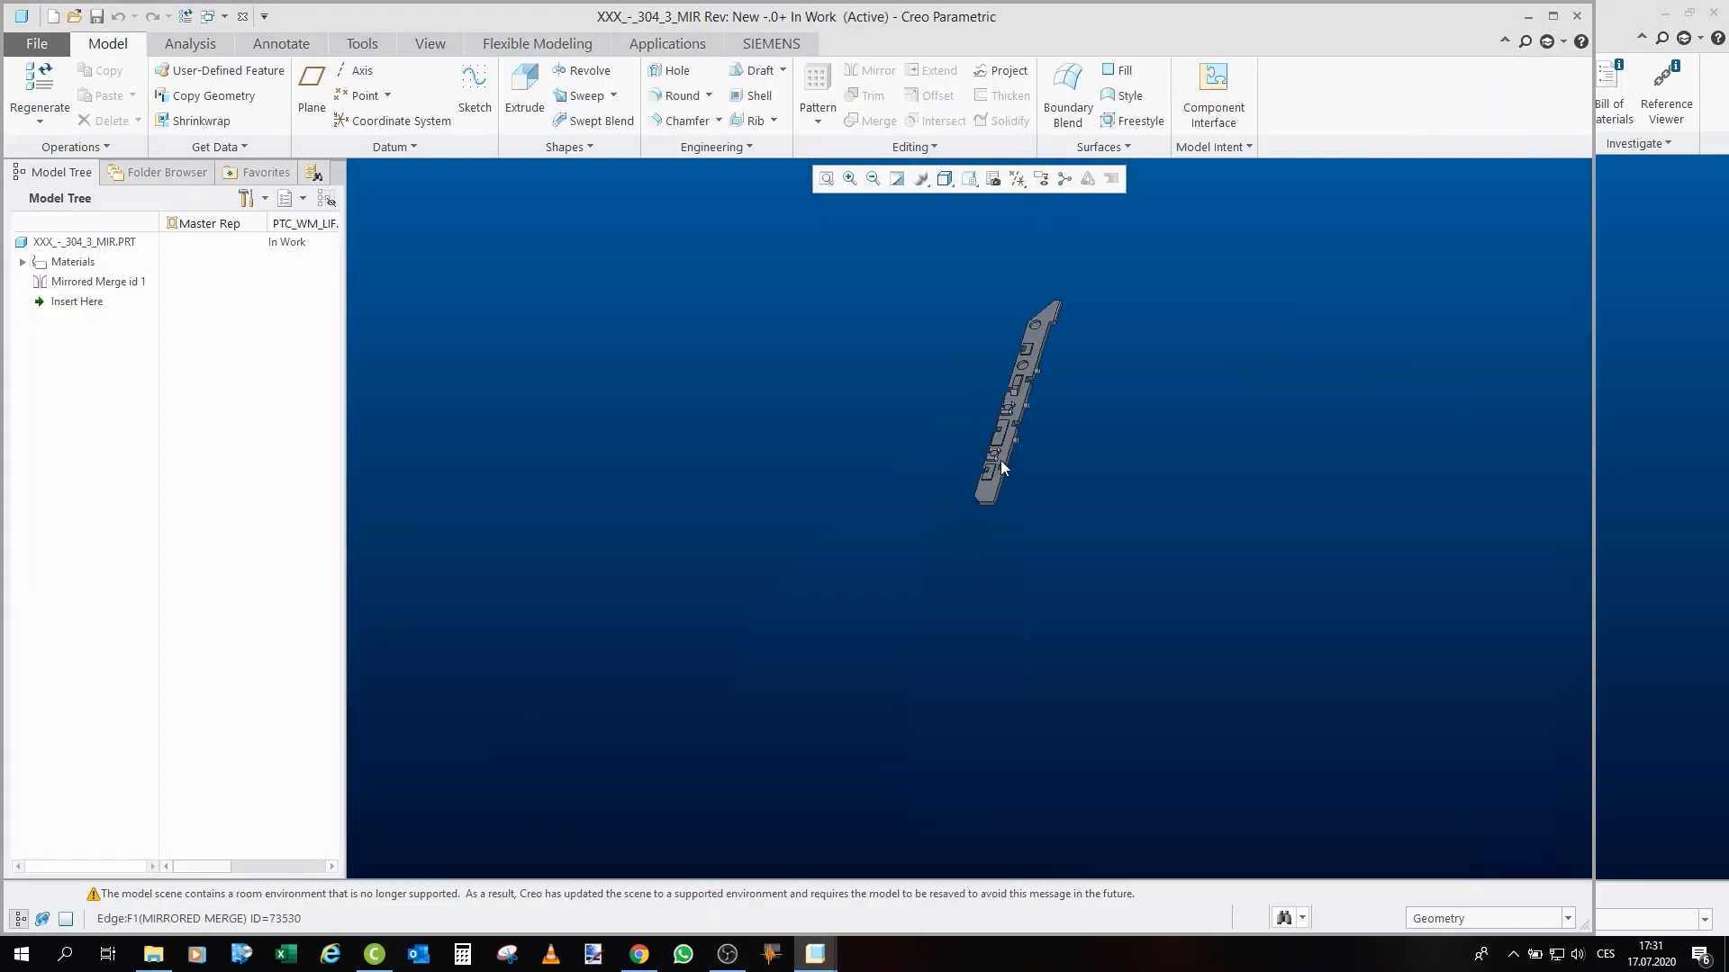
Inspect the notches, raised details and edge pins along XXX_-_304_3_MIR, and close the part window.
{"action": "scroll", "coordinate": [1002, 466], "scroll_direction": "up", "scroll_amount": 6}
{"action": "mouse_move", "coordinate": [989, 490]}
{"action": "middle_mouse_down"}
{"action": "mouse_move", "coordinate": [1039, 474]}
{"action": "mouse_move", "coordinate": [1025, 477]}
{"action": "middle_mouse_up"}
{"action": "scroll", "coordinate": [862, 516], "scroll_direction": "down", "scroll_amount": 5}
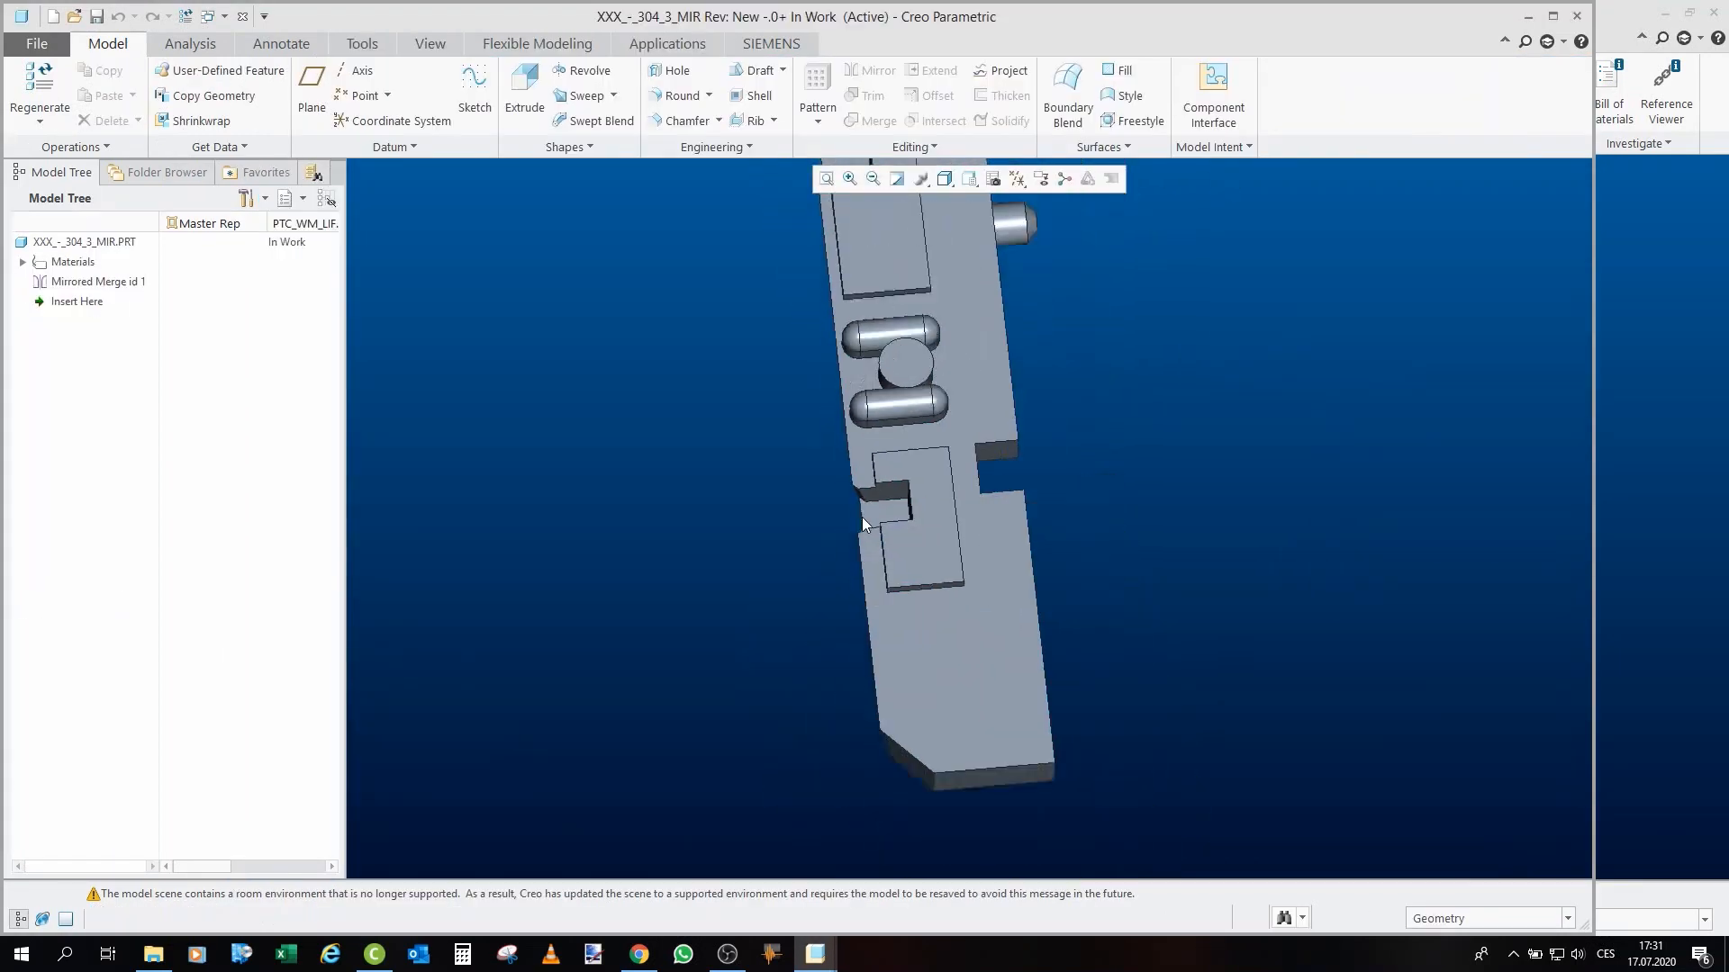
{"action": "middle_click_drag", "start_coordinate": [862, 517], "coordinate": [895, 523]}
{"action": "scroll", "coordinate": [807, 345], "scroll_direction": "down", "scroll_amount": 3}
{"action": "scroll", "coordinate": [778, 221], "scroll_direction": "up", "scroll_amount": 6}
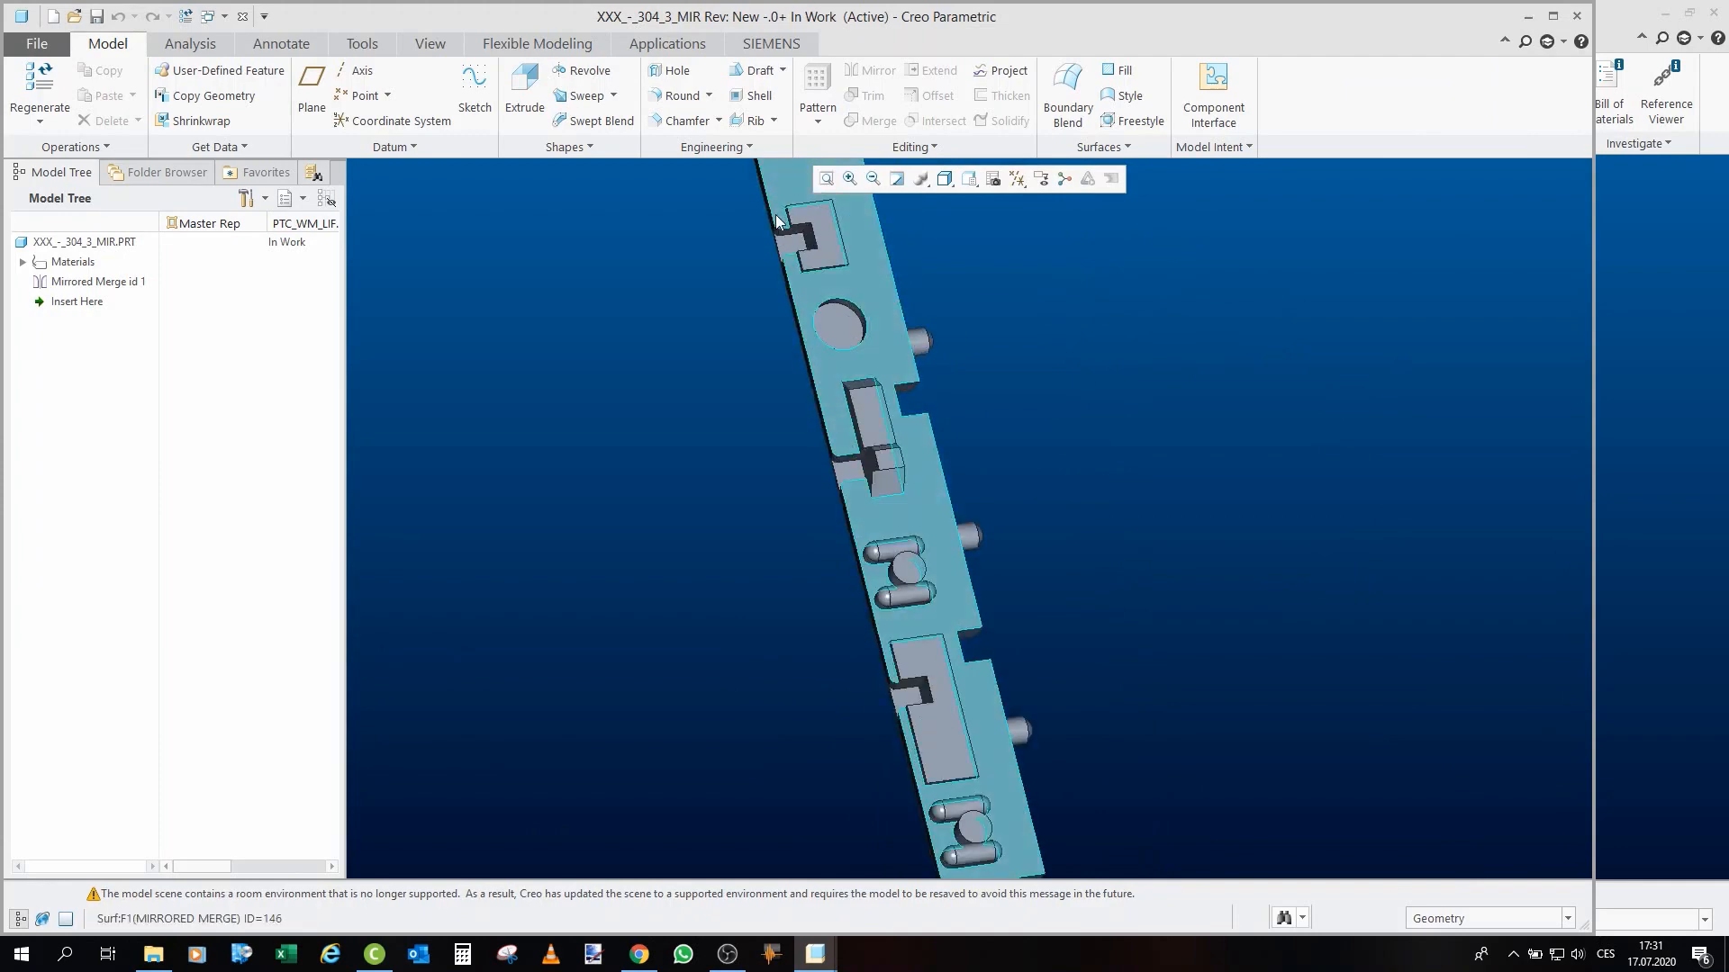
{"action": "left_click", "coordinate": [245, 16]}
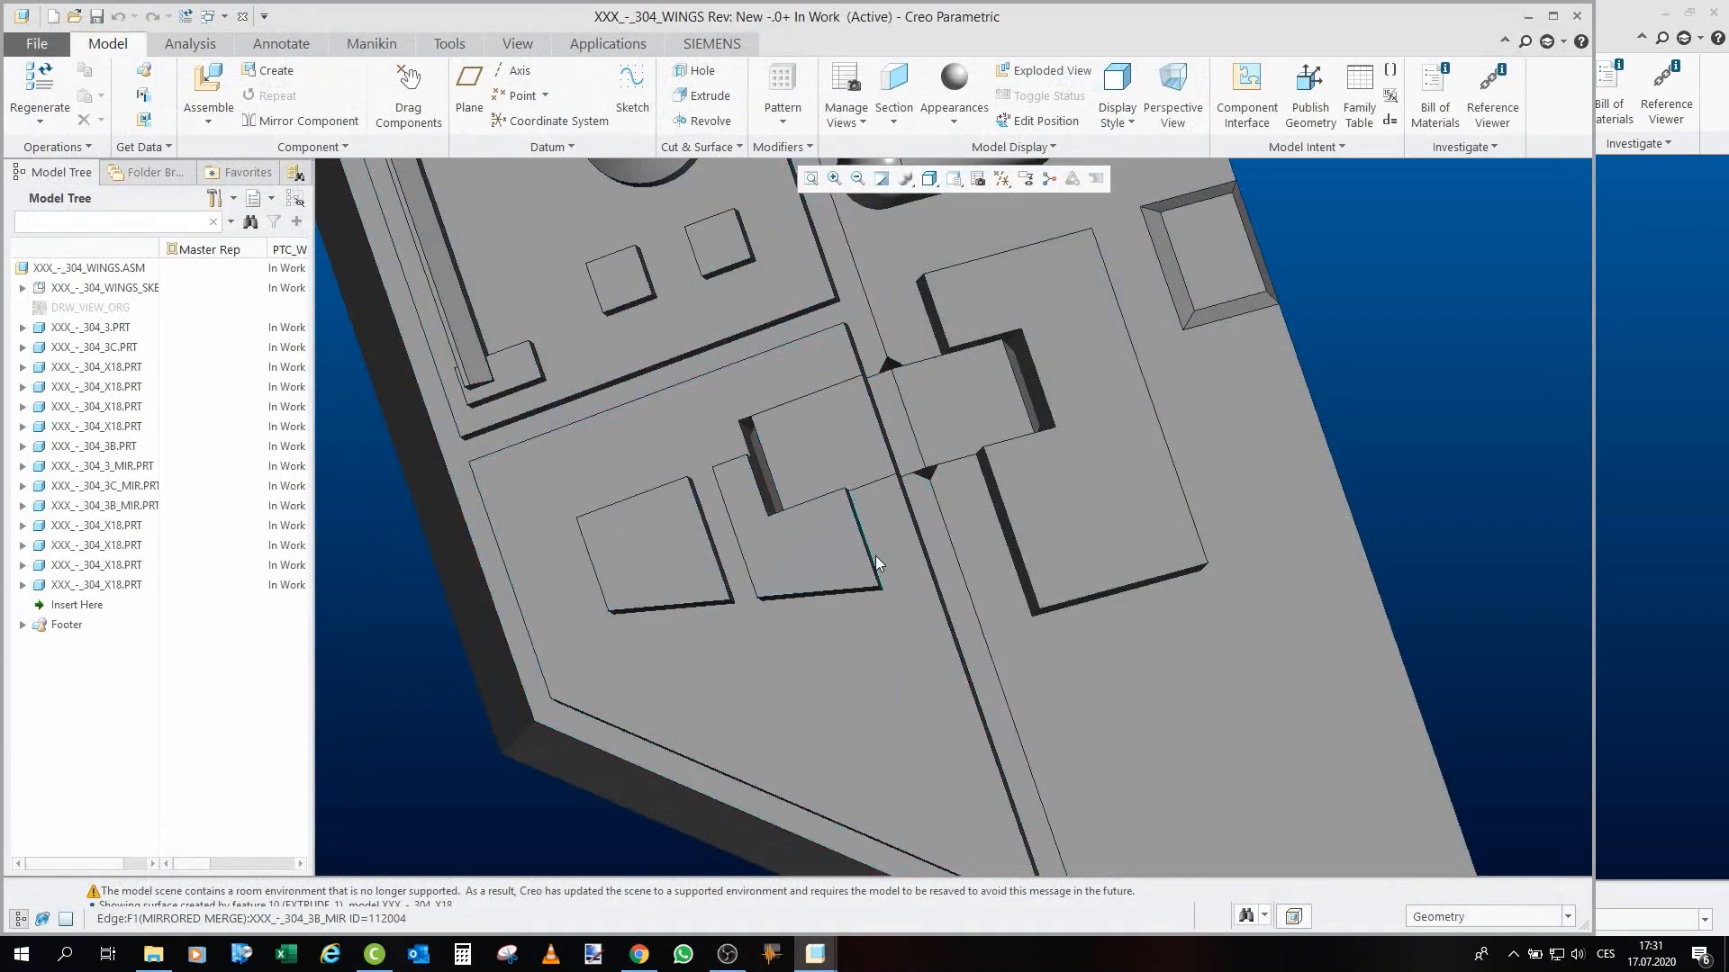
Review both complete wings, close the WINGS window, and view the ship with its wings attached.
{"action": "scroll", "coordinate": [864, 551], "scroll_direction": "down", "scroll_amount": 5}
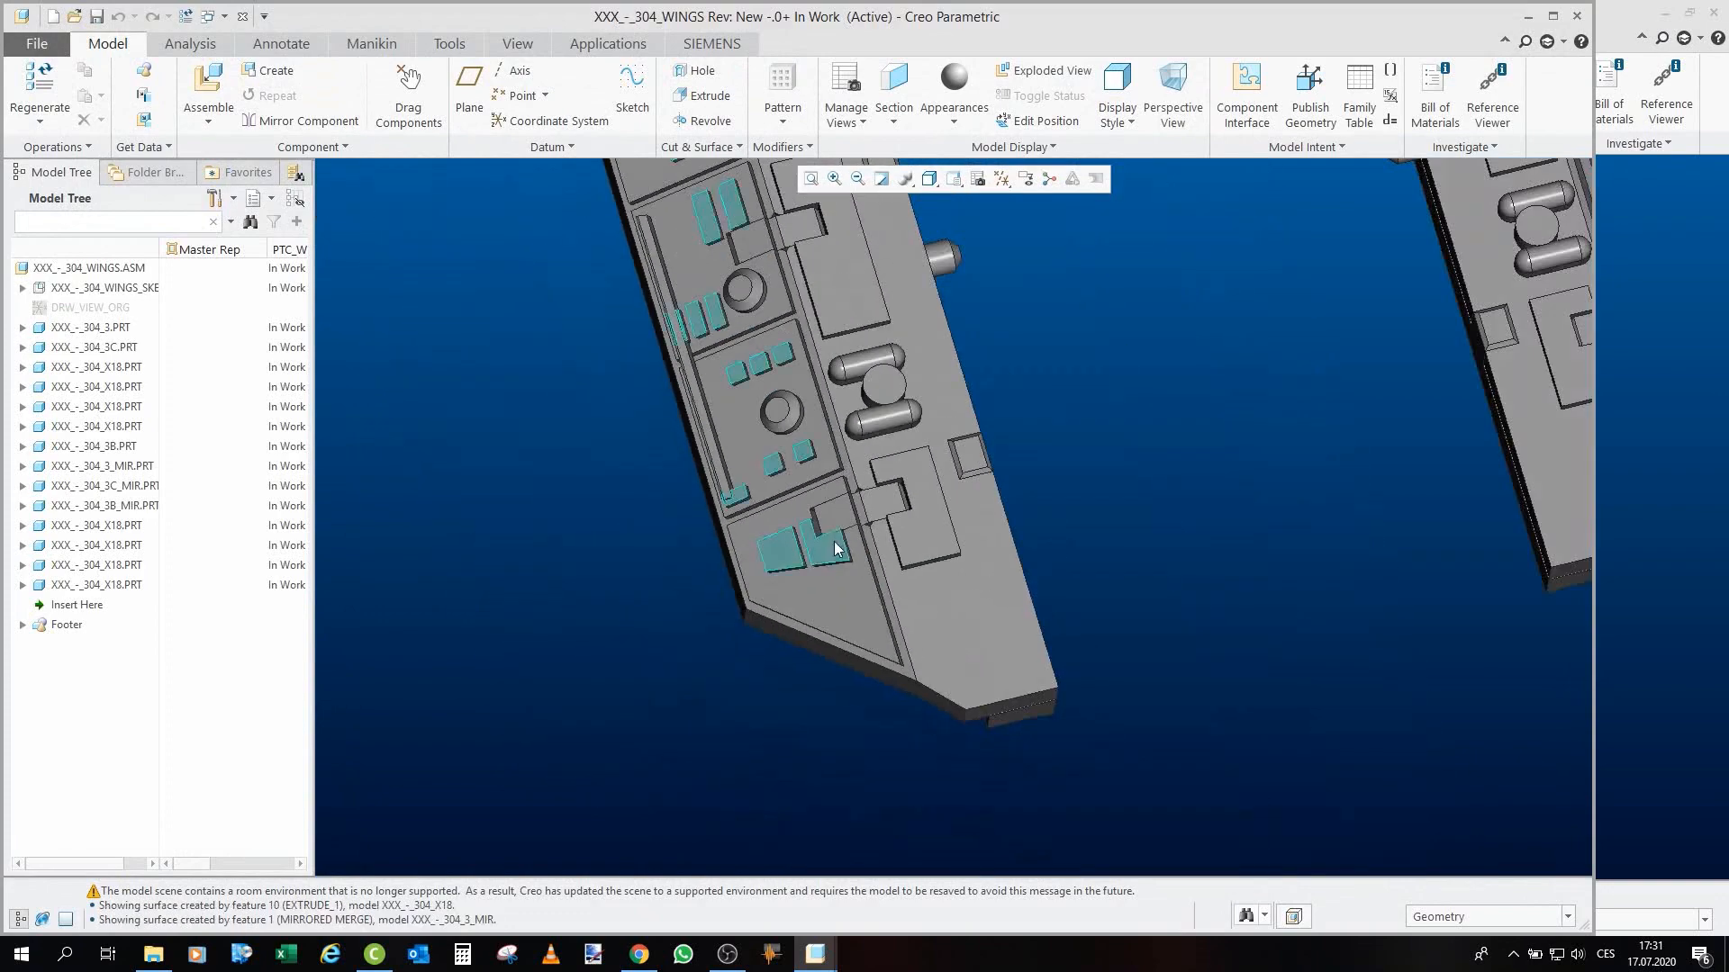
{"action": "scroll", "coordinate": [836, 546], "scroll_direction": "down", "scroll_amount": 6}
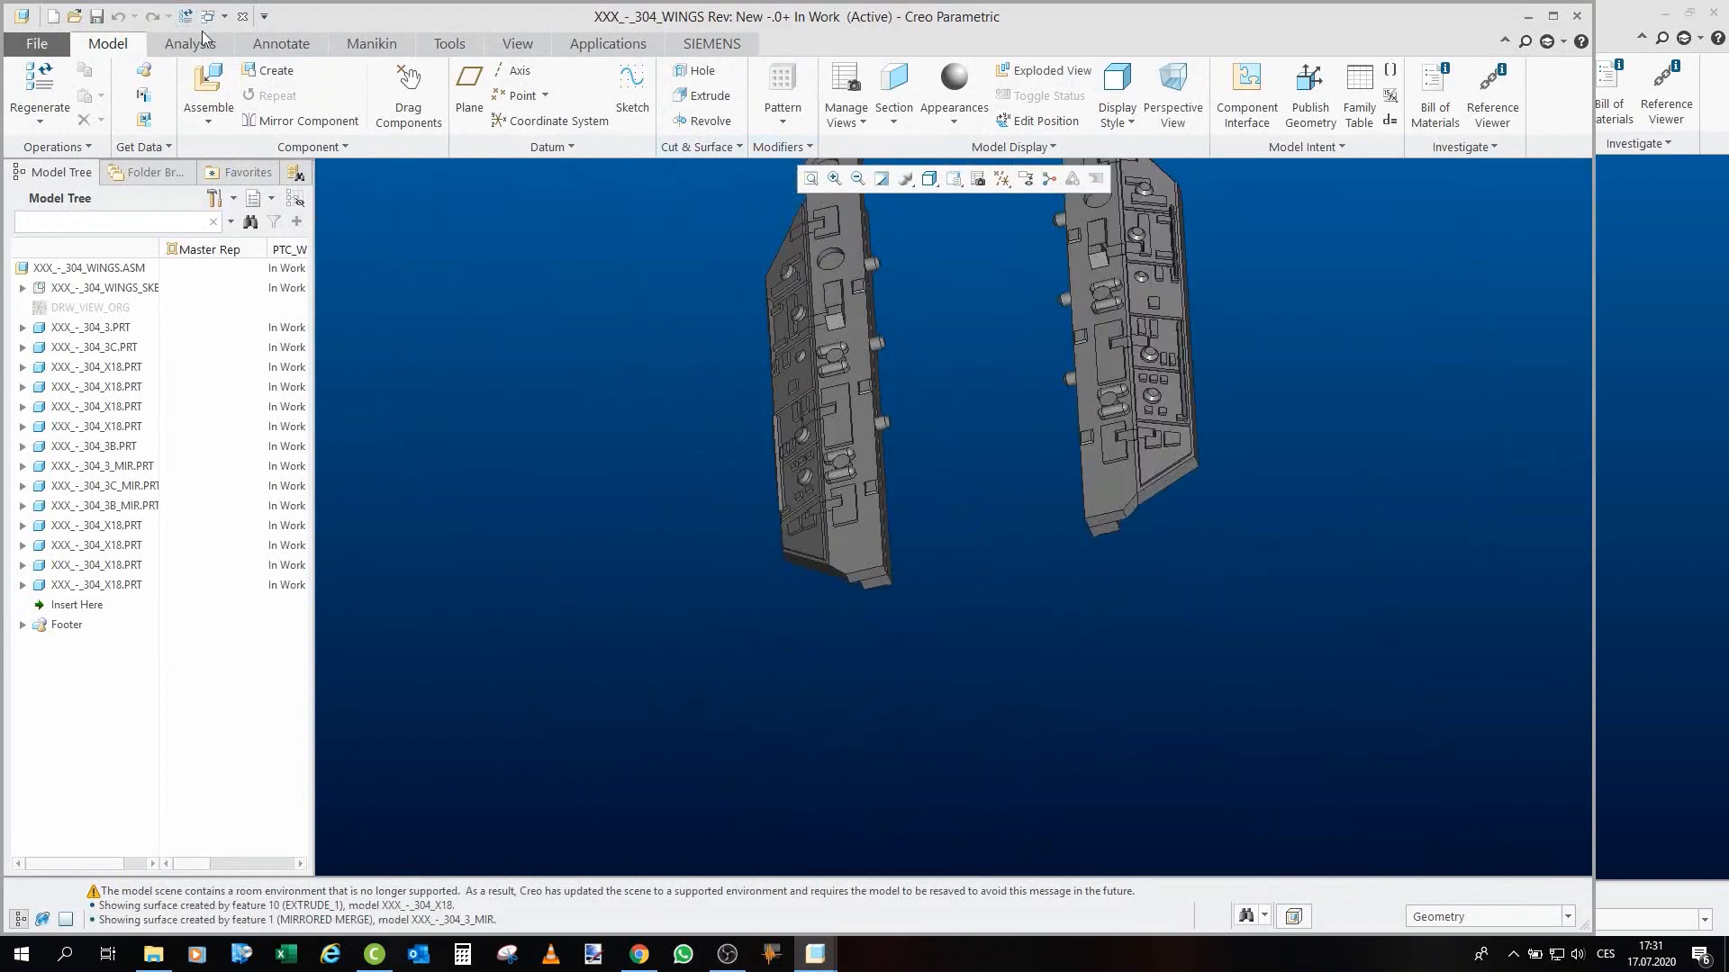
{"action": "left_click", "coordinate": [242, 16]}
{"action": "scroll", "coordinate": [957, 625], "scroll_direction": "down", "scroll_amount": 3}
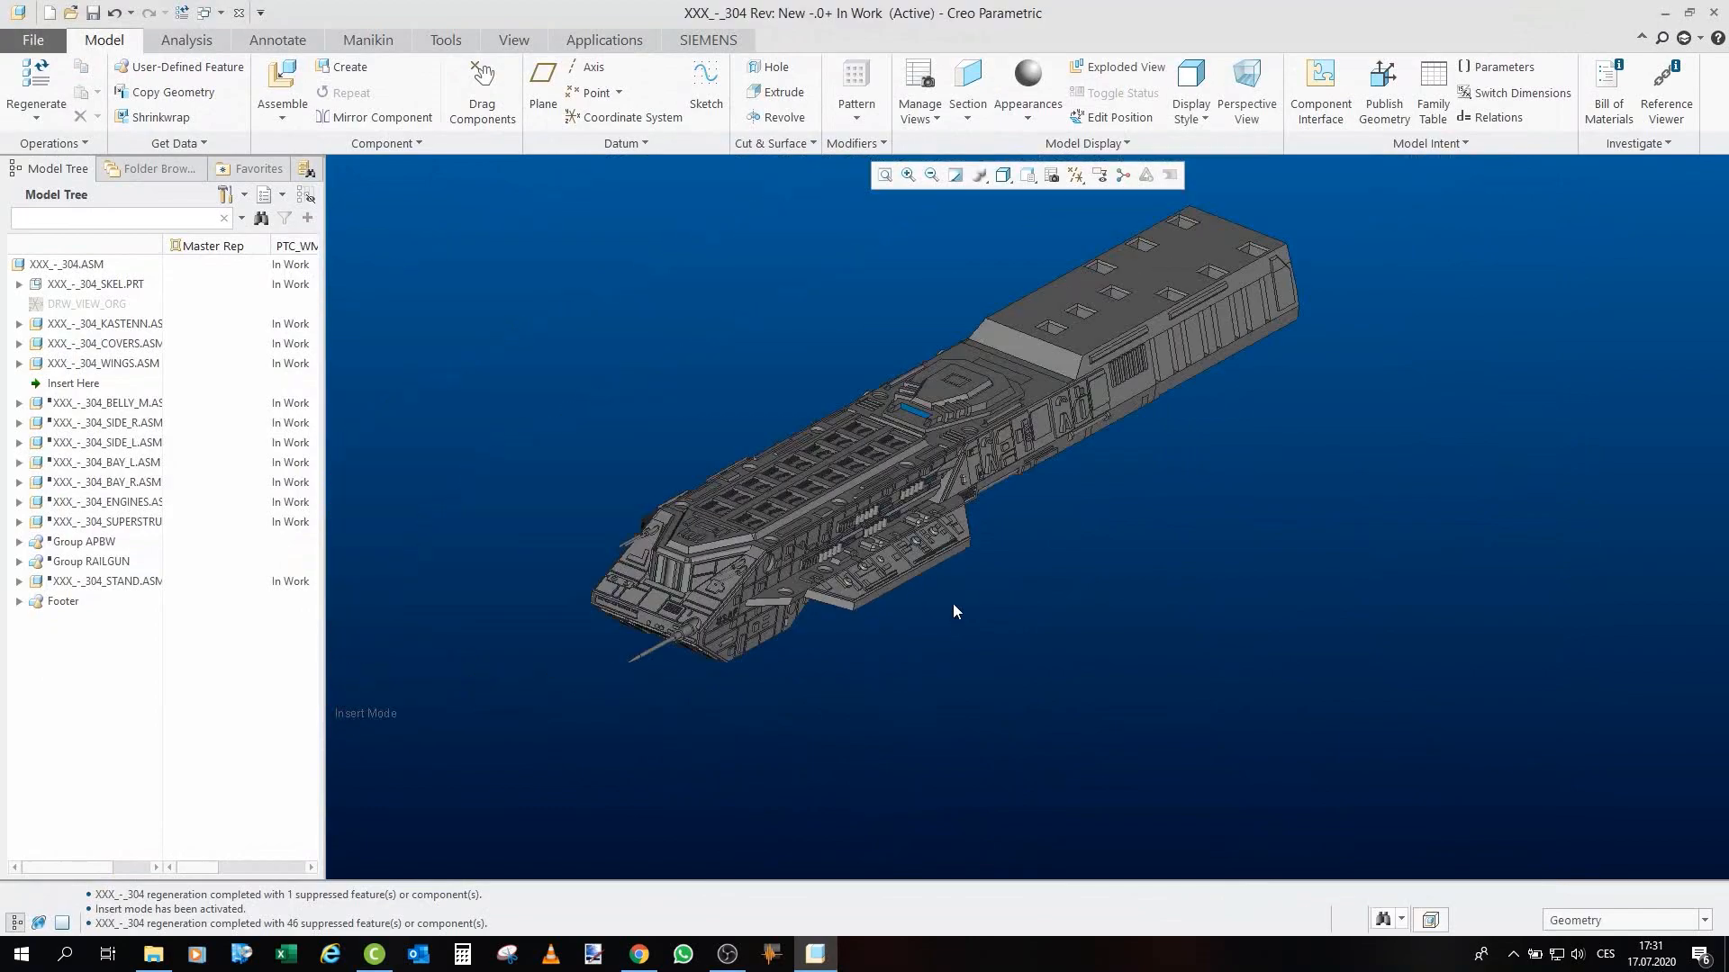
{"action": "middle_click_drag", "start_coordinate": [957, 625], "coordinate": [765, 508]}
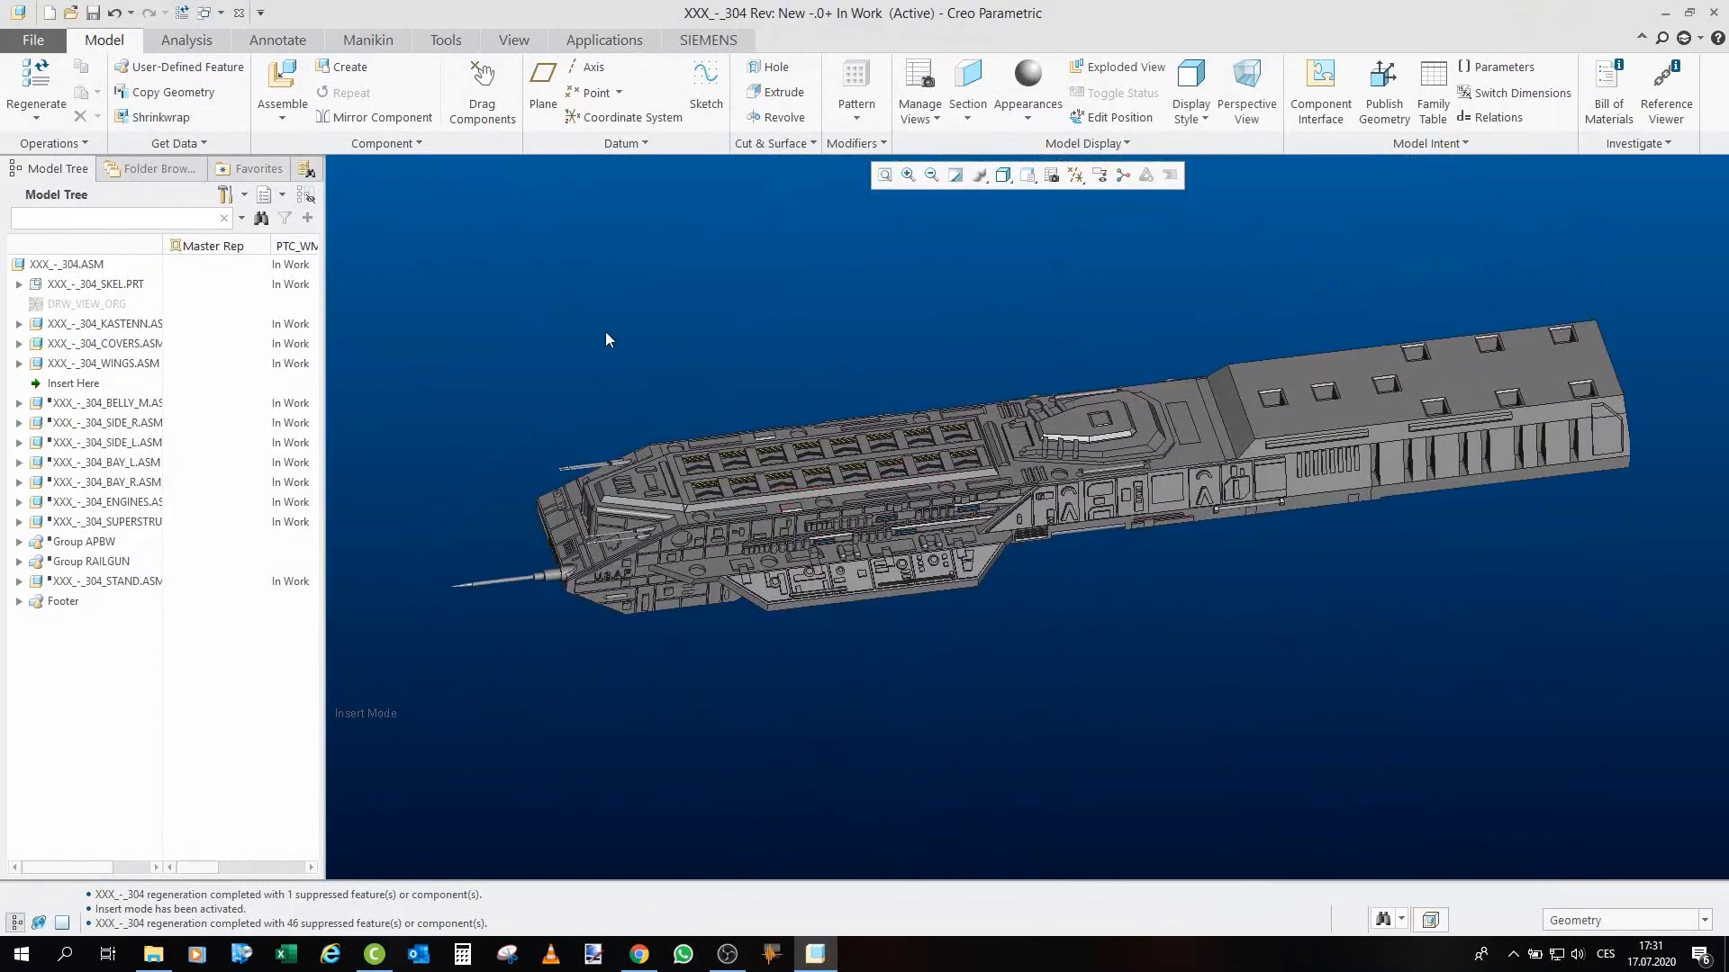
Add the XXX_-_304_BELLY_M subassembly to the ship assembly and view it on the hull's underside.
{"action": "scroll", "coordinate": [606, 386], "scroll_direction": "down", "scroll_amount": 3}
{"action": "scroll", "coordinate": [1038, 366], "scroll_direction": "up", "scroll_amount": 5}
{"action": "mouse_move", "coordinate": [952, 430]}
{"action": "middle_mouse_down"}
{"action": "mouse_move", "coordinate": [960, 385]}
{"action": "mouse_move", "coordinate": [899, 328]}
{"action": "mouse_move", "coordinate": [749, 364]}
{"action": "middle_mouse_up"}
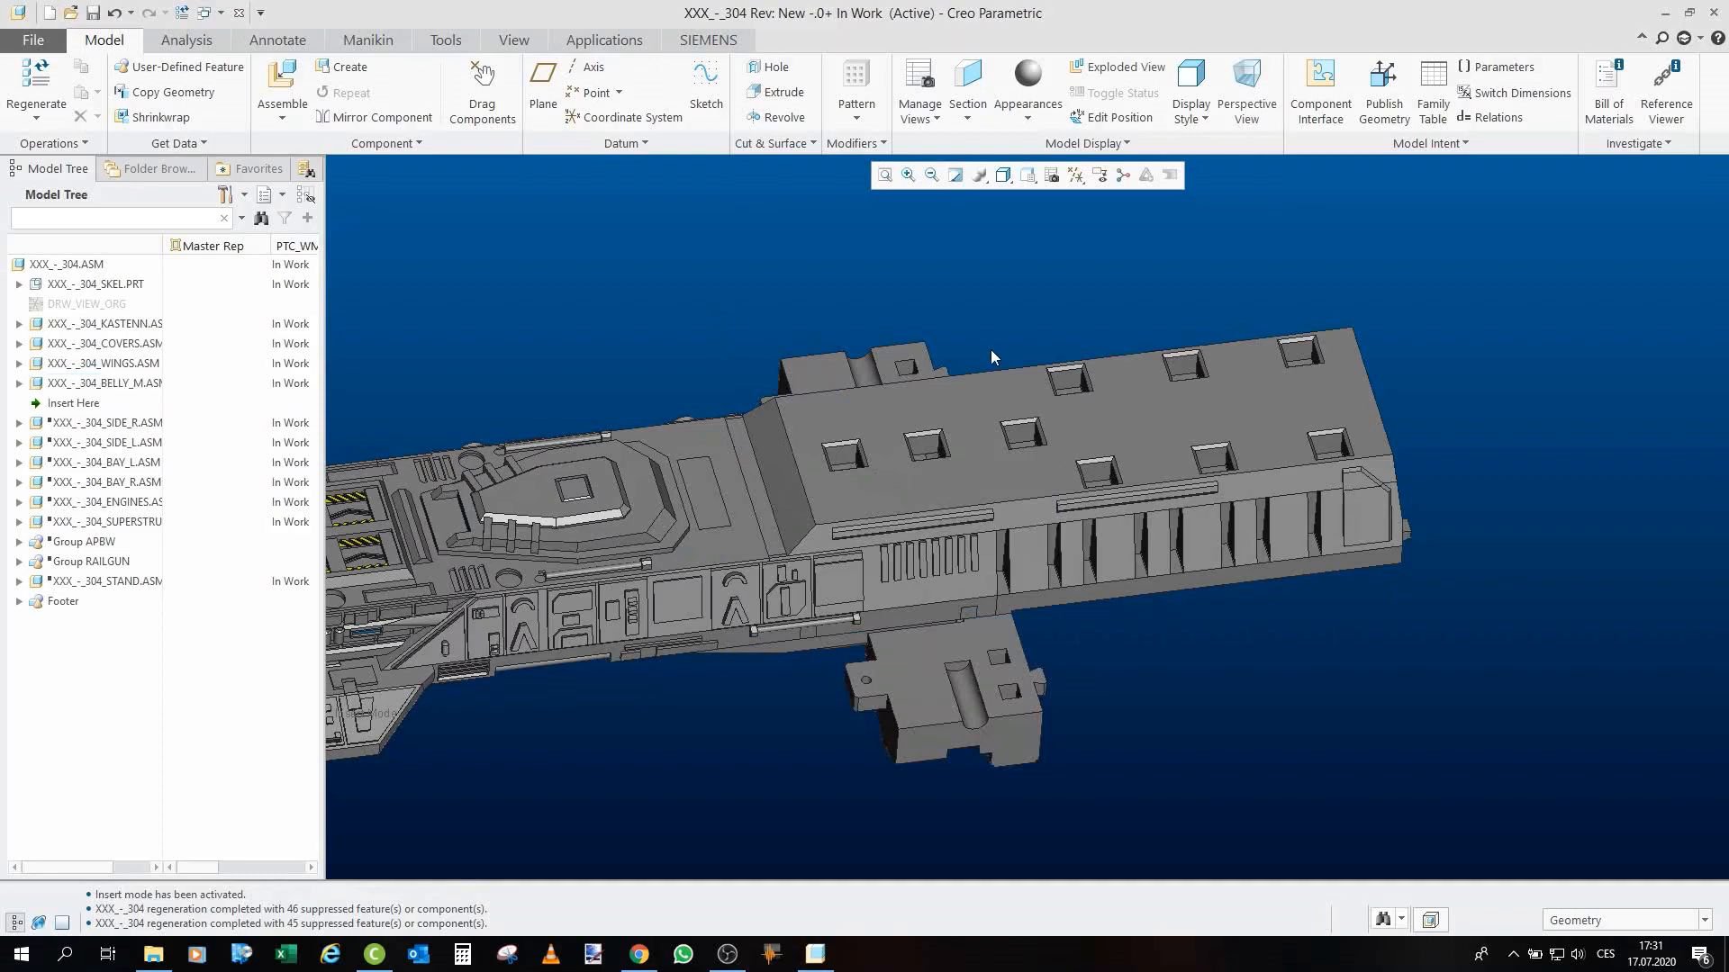
{"action": "scroll", "coordinate": [991, 350], "scroll_direction": "up", "scroll_amount": 4}
{"action": "middle_click_drag", "start_coordinate": [895, 429], "coordinate": [945, 302]}
{"action": "scroll", "coordinate": [833, 505], "scroll_direction": "down", "scroll_amount": 2}
{"action": "middle_click_drag", "start_coordinate": [833, 504], "coordinate": [946, 450]}
Highlight the BELLY_M subassembly to show which area of the hull's underside it covers.
{"action": "left_click", "coordinate": [129, 389]}
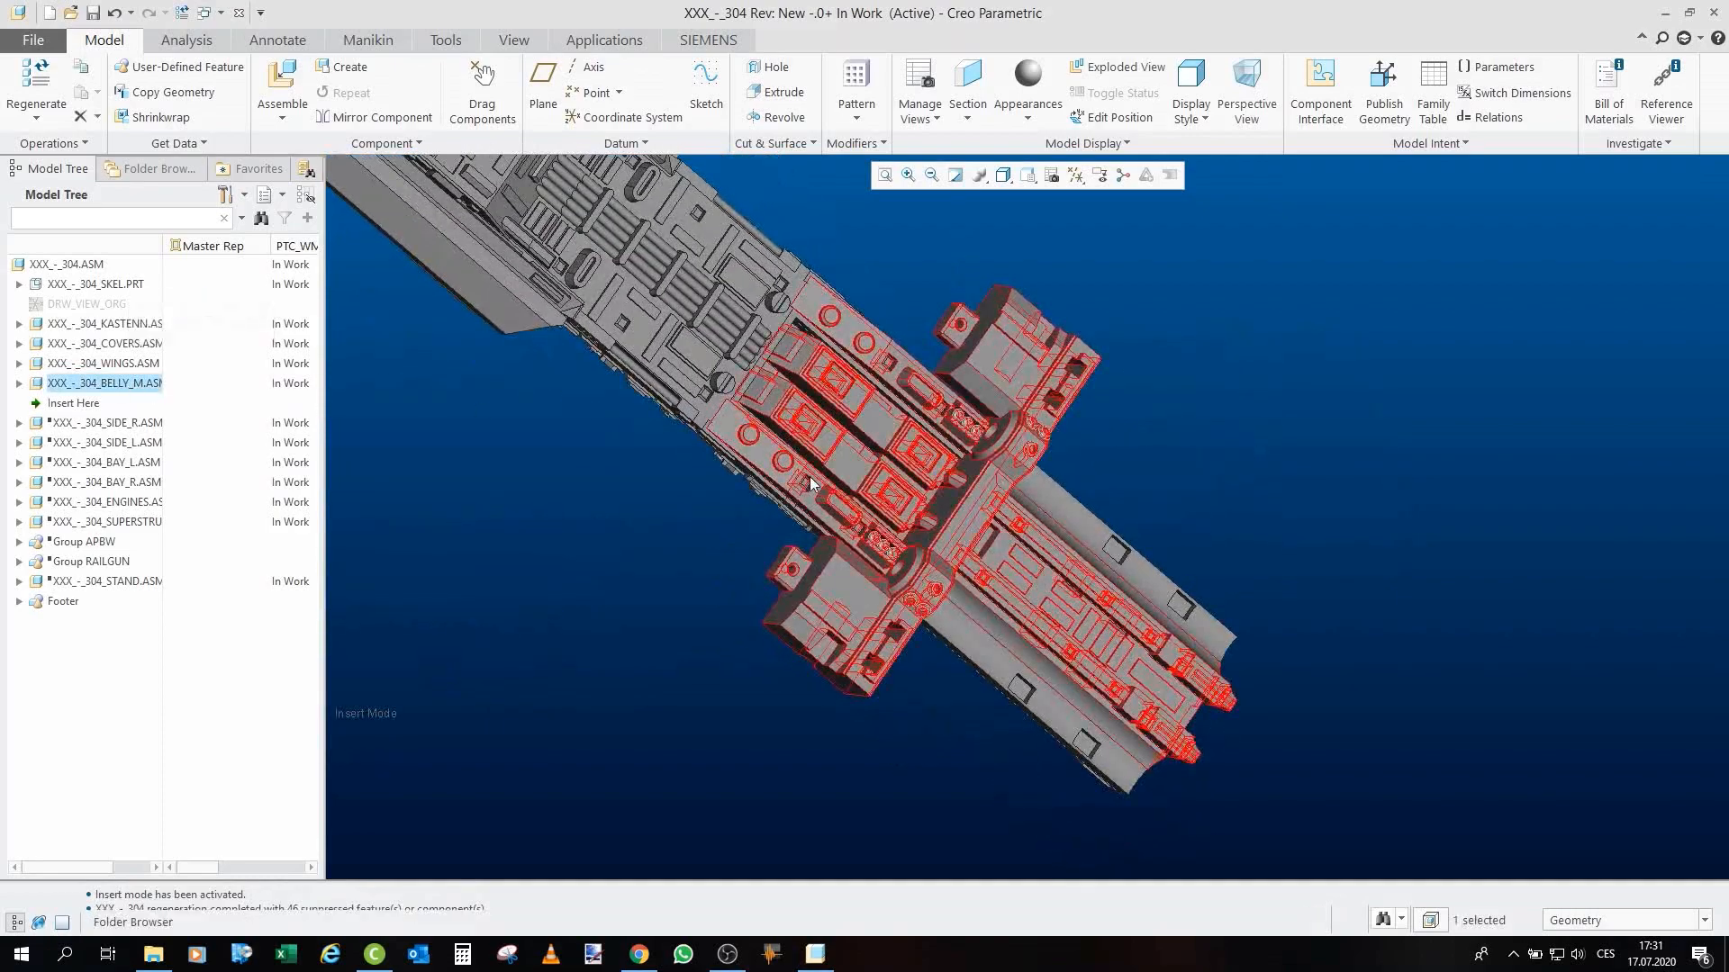
{"action": "middle_click_drag", "start_coordinate": [801, 471], "coordinate": [671, 644]}
{"action": "left_click", "coordinate": [667, 653]}
Open the XXX_-_304_BELLY_M subassembly in its Master Rep and view its crossbeam and side blocks.
{"action": "left_click", "coordinate": [112, 384]}
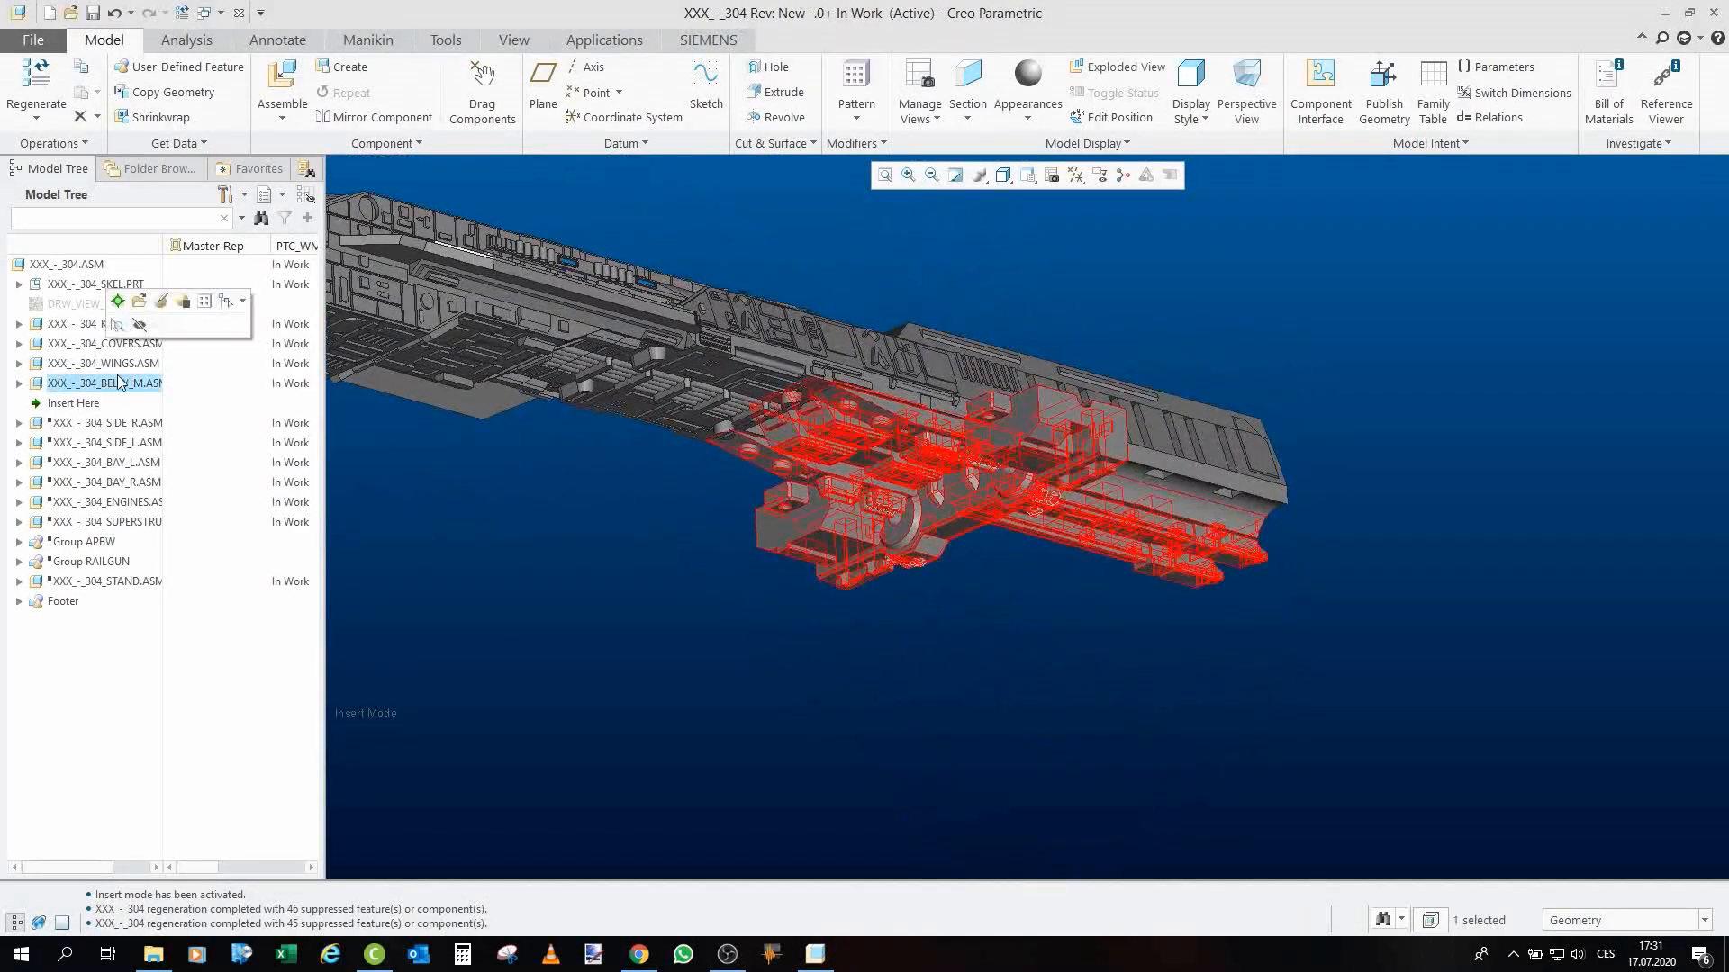
{"action": "left_click", "coordinate": [146, 305]}
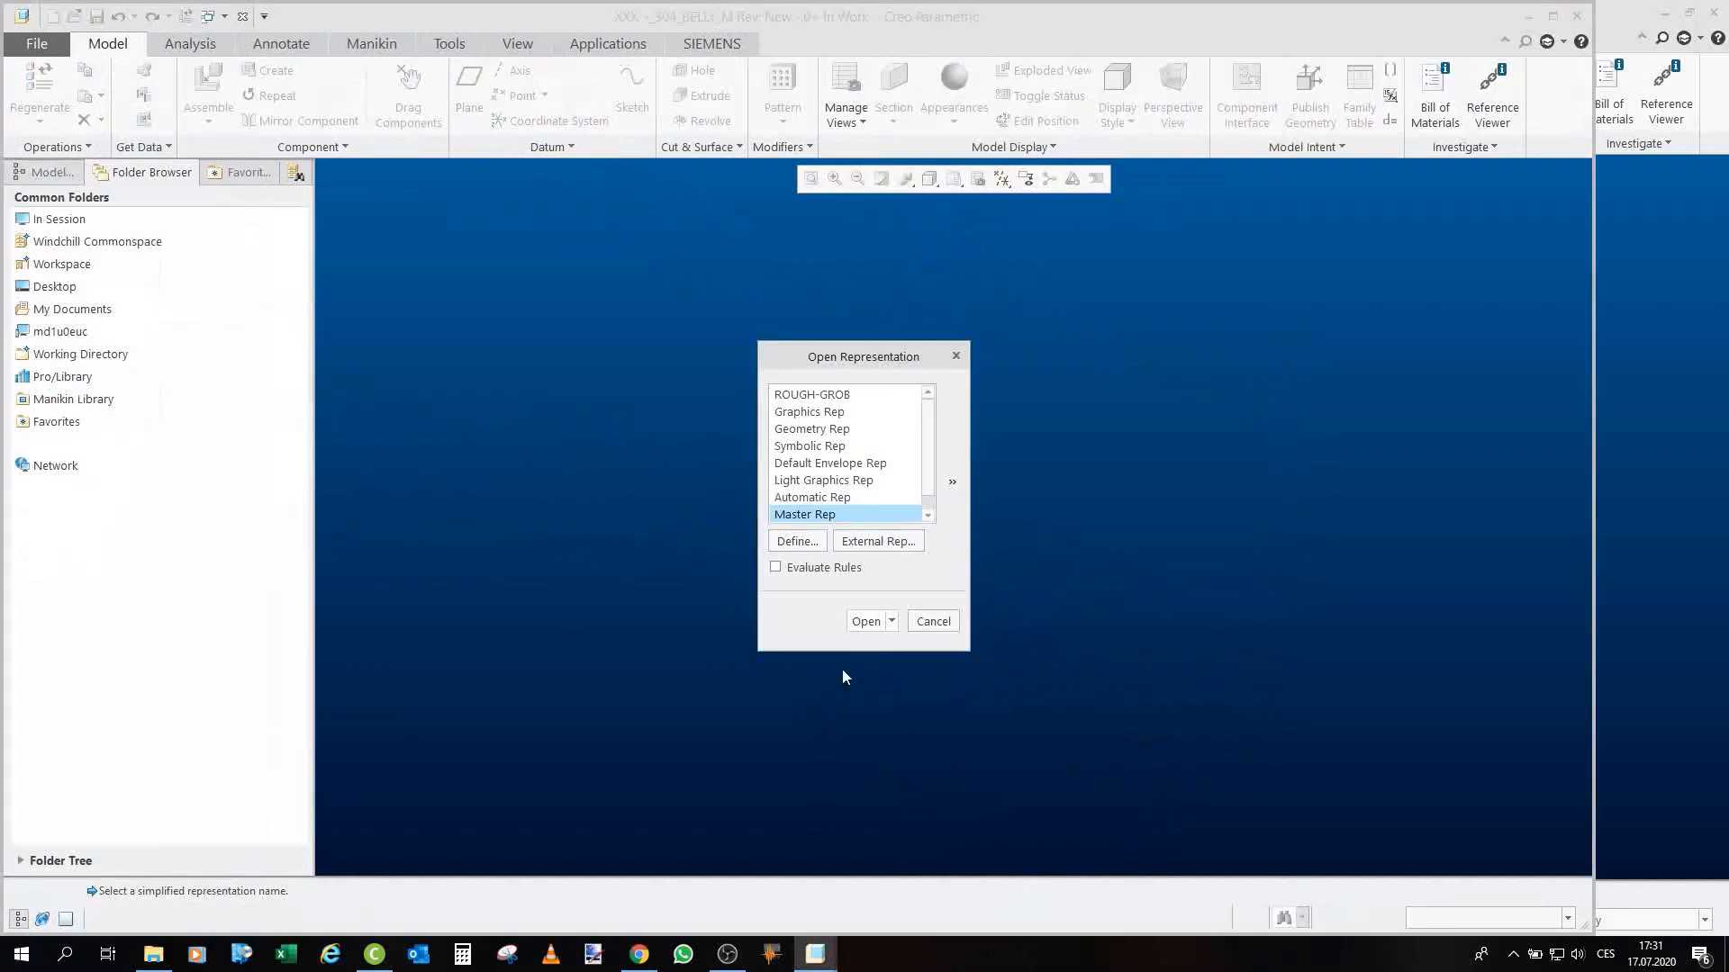
{"action": "scroll", "coordinate": [1045, 451], "scroll_direction": "up", "scroll_amount": 5}
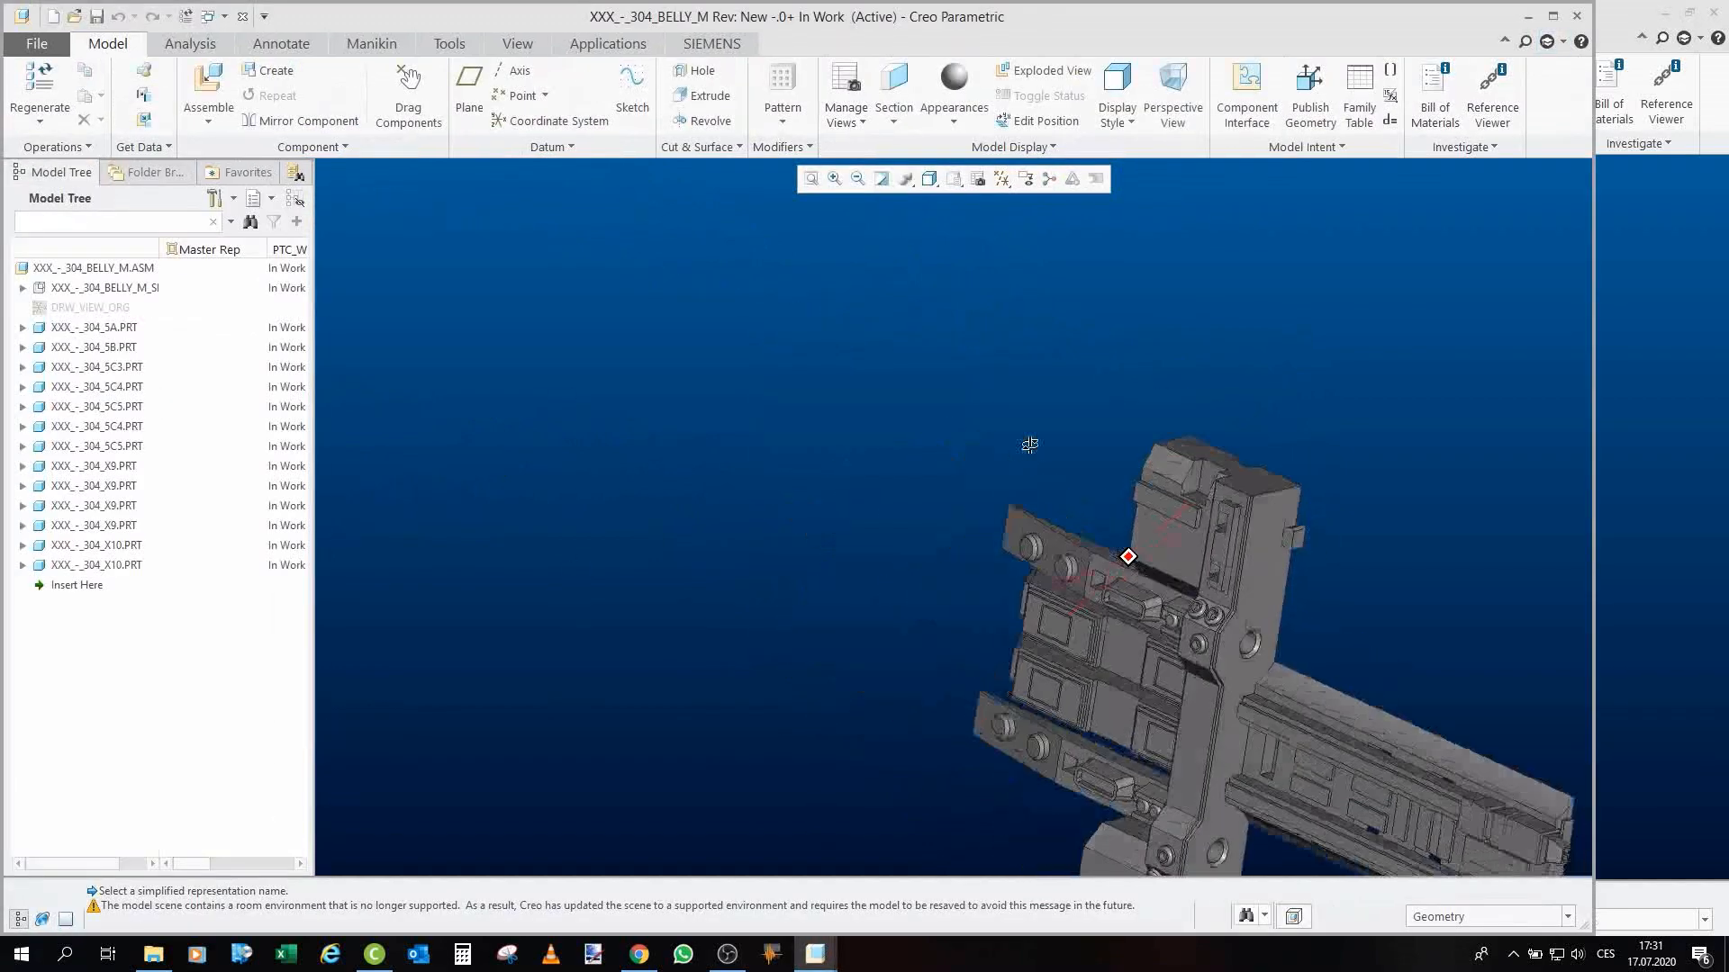
{"action": "scroll", "coordinate": [1069, 392], "scroll_direction": "up", "scroll_amount": 5}
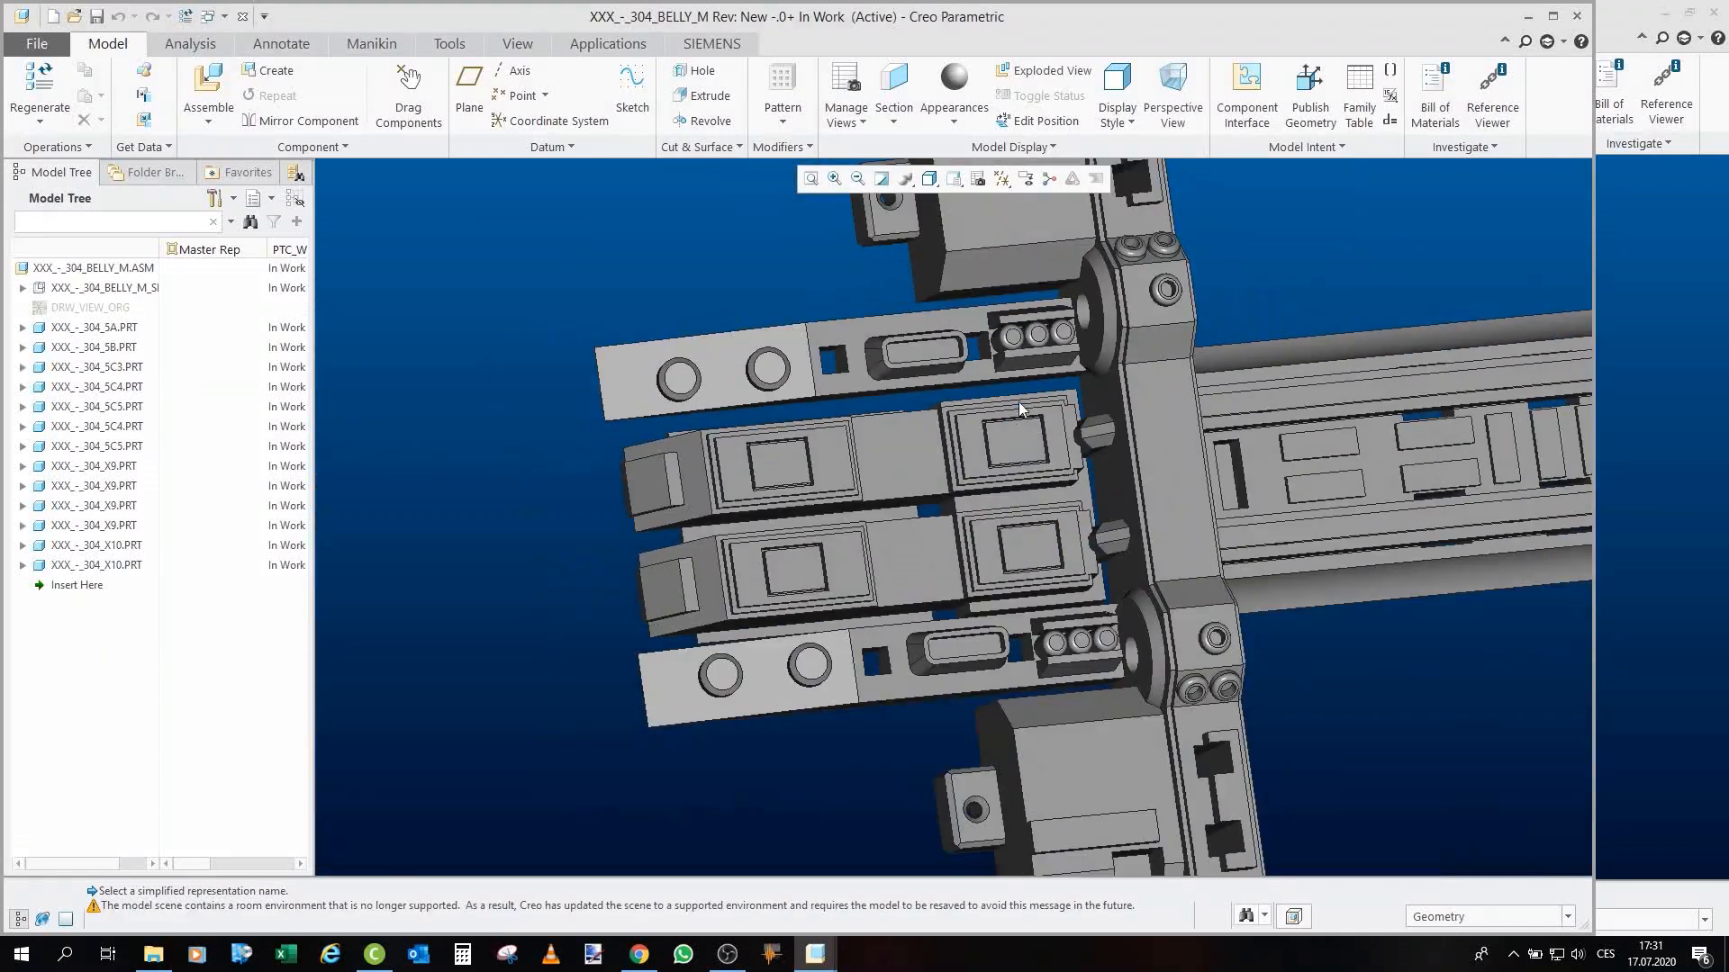
Examine the BELLY_M front arms, stepped rectangular panels, crossbeam and long rear section from several angles.
{"action": "mouse_move", "coordinate": [946, 459]}
{"action": "middle_mouse_down"}
{"action": "mouse_move", "coordinate": [968, 392]}
{"action": "mouse_move", "coordinate": [1026, 387]}
{"action": "mouse_move", "coordinate": [1001, 272]}
{"action": "mouse_move", "coordinate": [983, 290]}
{"action": "middle_mouse_up"}
{"action": "scroll", "coordinate": [953, 468], "scroll_direction": "down", "scroll_amount": 2}
{"action": "scroll", "coordinate": [876, 281], "scroll_direction": "up", "scroll_amount": 4}
{"action": "mouse_move", "coordinate": [946, 405]}
{"action": "middle_mouse_down"}
{"action": "mouse_move", "coordinate": [963, 346]}
{"action": "mouse_move", "coordinate": [892, 360]}
{"action": "mouse_move", "coordinate": [915, 417]}
{"action": "mouse_move", "coordinate": [846, 490]}
{"action": "mouse_move", "coordinate": [841, 577]}
{"action": "mouse_move", "coordinate": [855, 527]}
{"action": "mouse_move", "coordinate": [840, 547]}
{"action": "mouse_move", "coordinate": [687, 447]}
{"action": "mouse_move", "coordinate": [942, 556]}
{"action": "middle_mouse_up"}
{"action": "scroll", "coordinate": [889, 311], "scroll_direction": "down", "scroll_amount": 4}
{"action": "scroll", "coordinate": [826, 683], "scroll_direction": "down", "scroll_amount": 3}
{"action": "scroll", "coordinate": [886, 390], "scroll_direction": "up", "scroll_amount": 4}
{"action": "scroll", "coordinate": [838, 547], "scroll_direction": "down", "scroll_amount": 3}
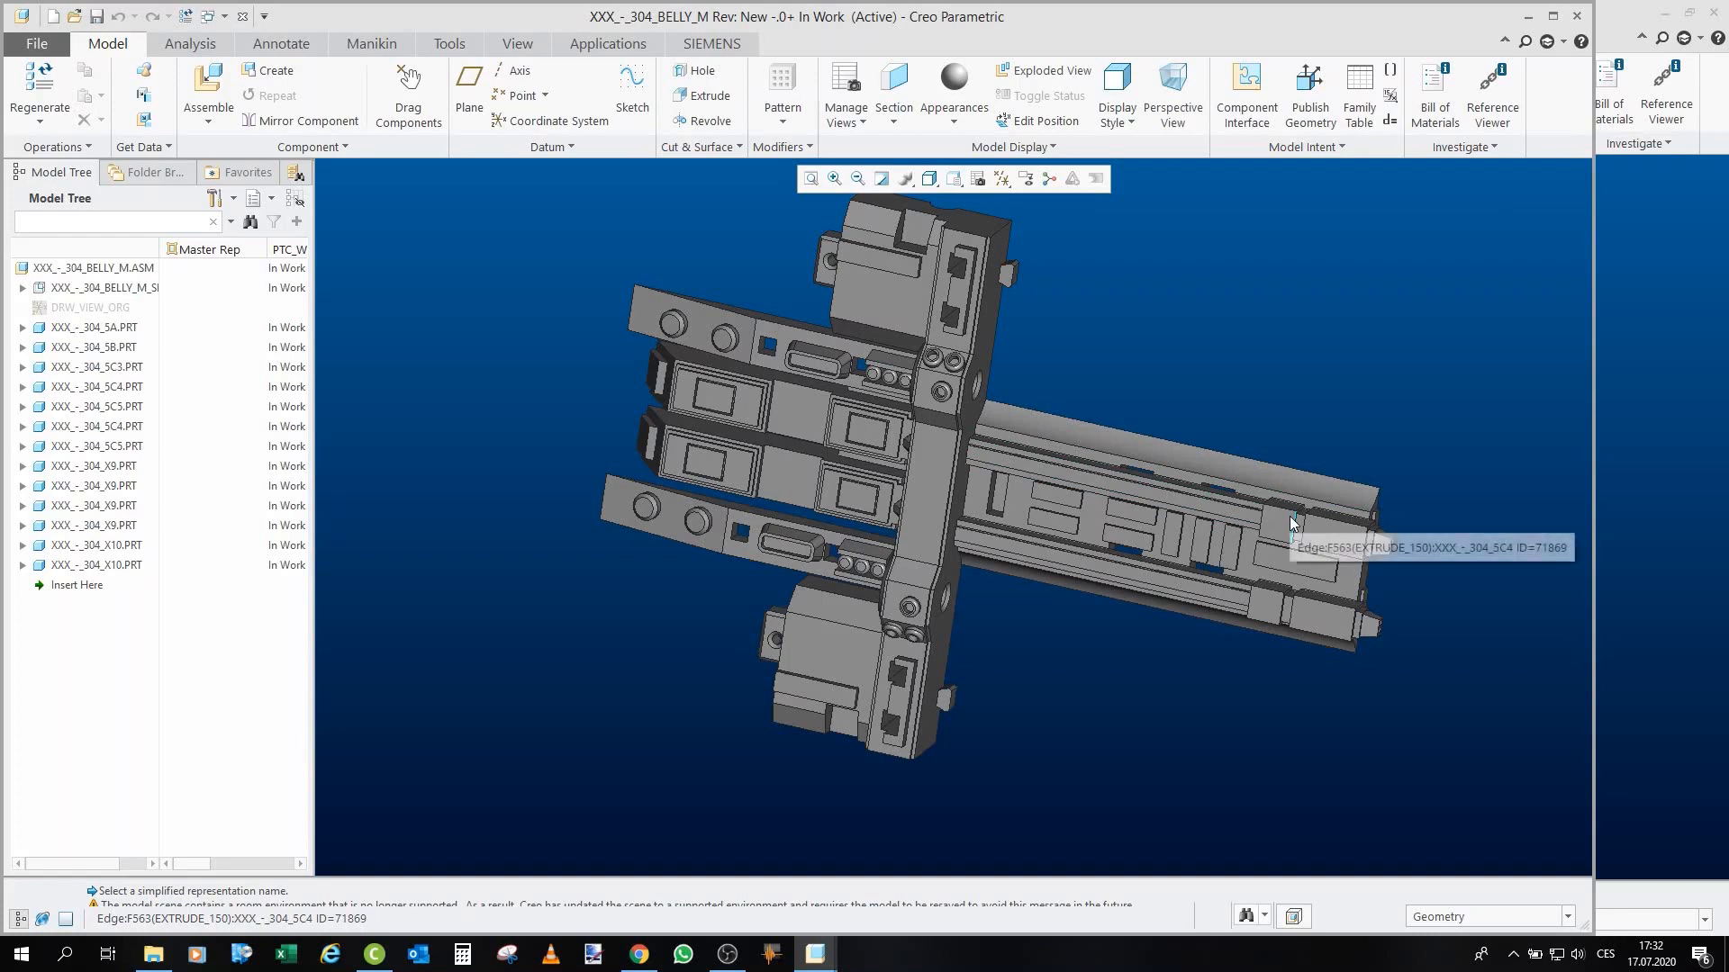
Inspect the BELLY_M rear rails and side blocks, and check the locating tabs on its reverse face.
{"action": "mouse_move", "coordinate": [1180, 606]}
{"action": "middle_mouse_down"}
{"action": "mouse_move", "coordinate": [1152, 621]}
{"action": "mouse_move", "coordinate": [1131, 591]}
{"action": "middle_mouse_up"}
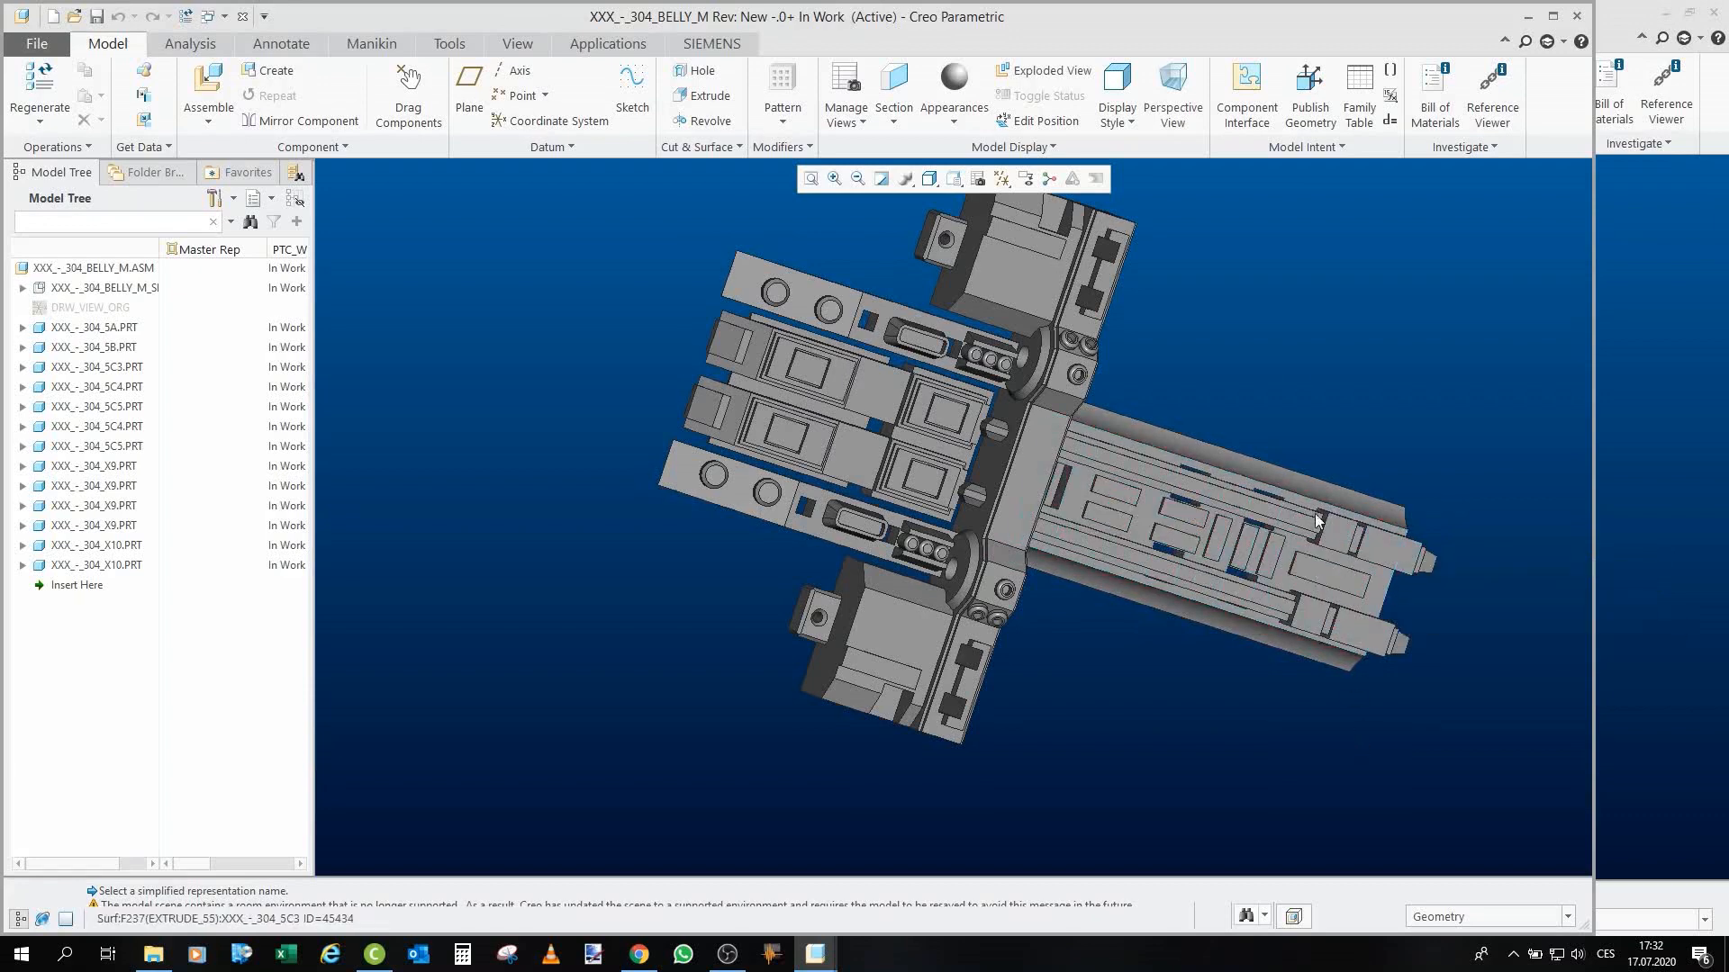
{"action": "mouse_move", "coordinate": [1167, 409]}
{"action": "middle_mouse_down"}
{"action": "mouse_move", "coordinate": [1163, 389]}
{"action": "mouse_move", "coordinate": [964, 377]}
{"action": "mouse_move", "coordinate": [1147, 402]}
{"action": "middle_mouse_up"}
{"action": "scroll", "coordinate": [1093, 358], "scroll_direction": "up", "scroll_amount": 3}
{"action": "scroll", "coordinate": [1084, 387], "scroll_direction": "down", "scroll_amount": 4}
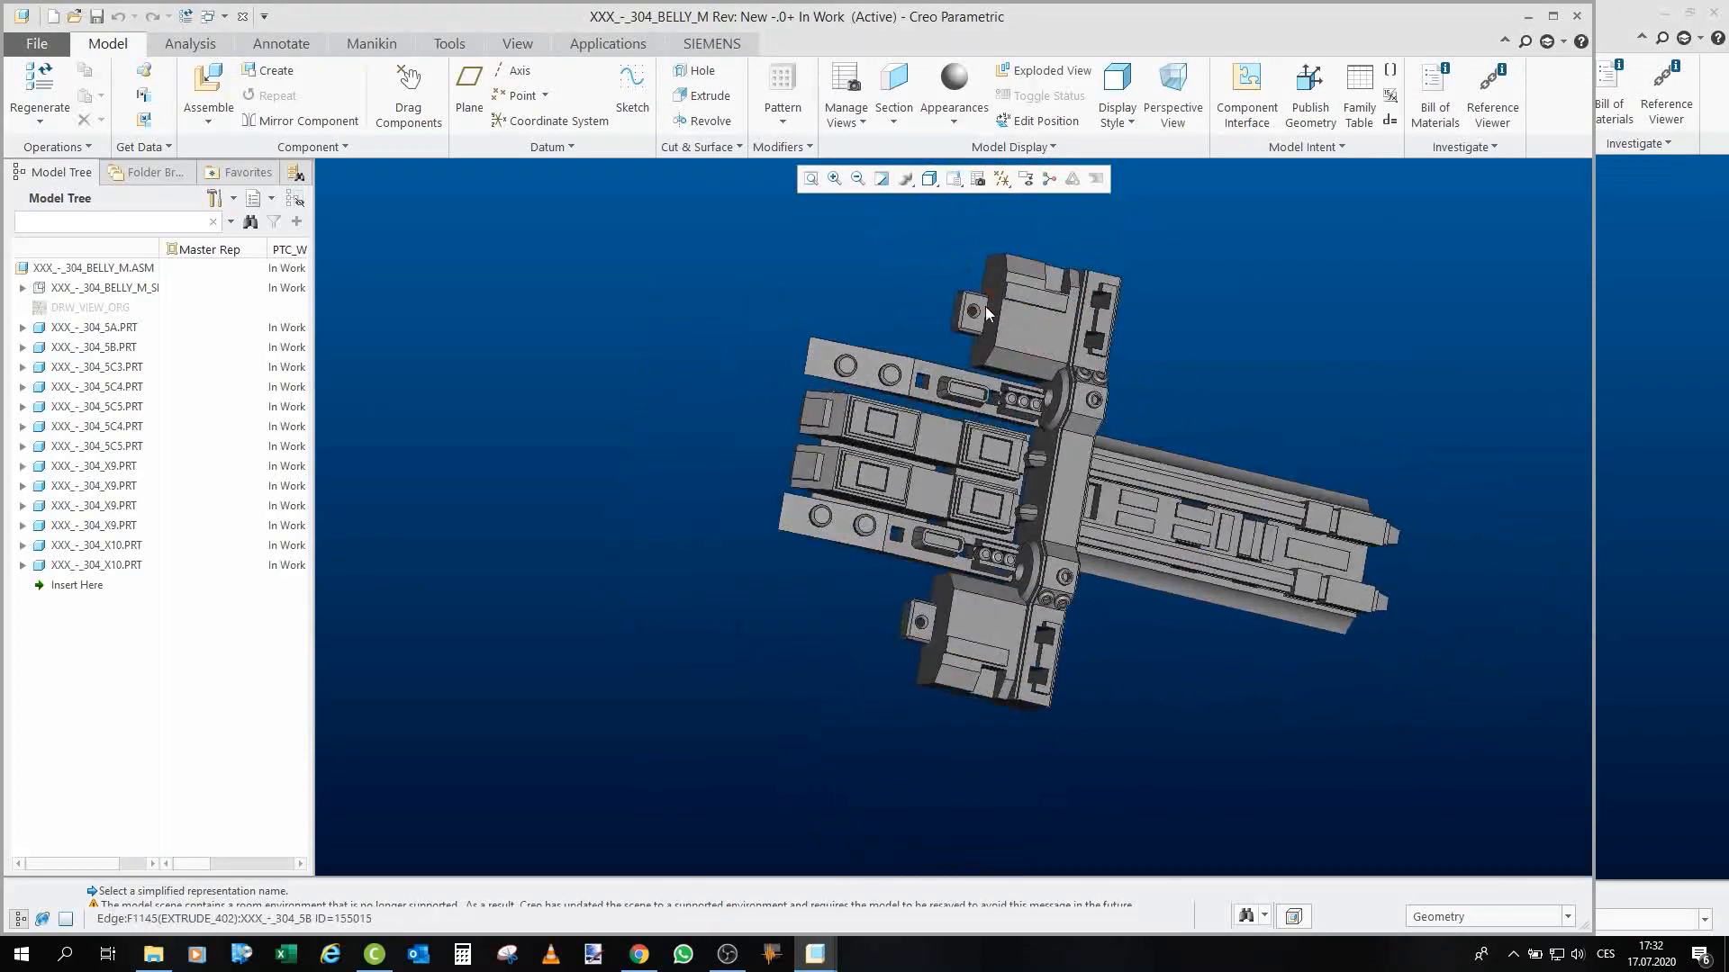
{"action": "scroll", "coordinate": [877, 398], "scroll_direction": "down", "scroll_amount": 8}
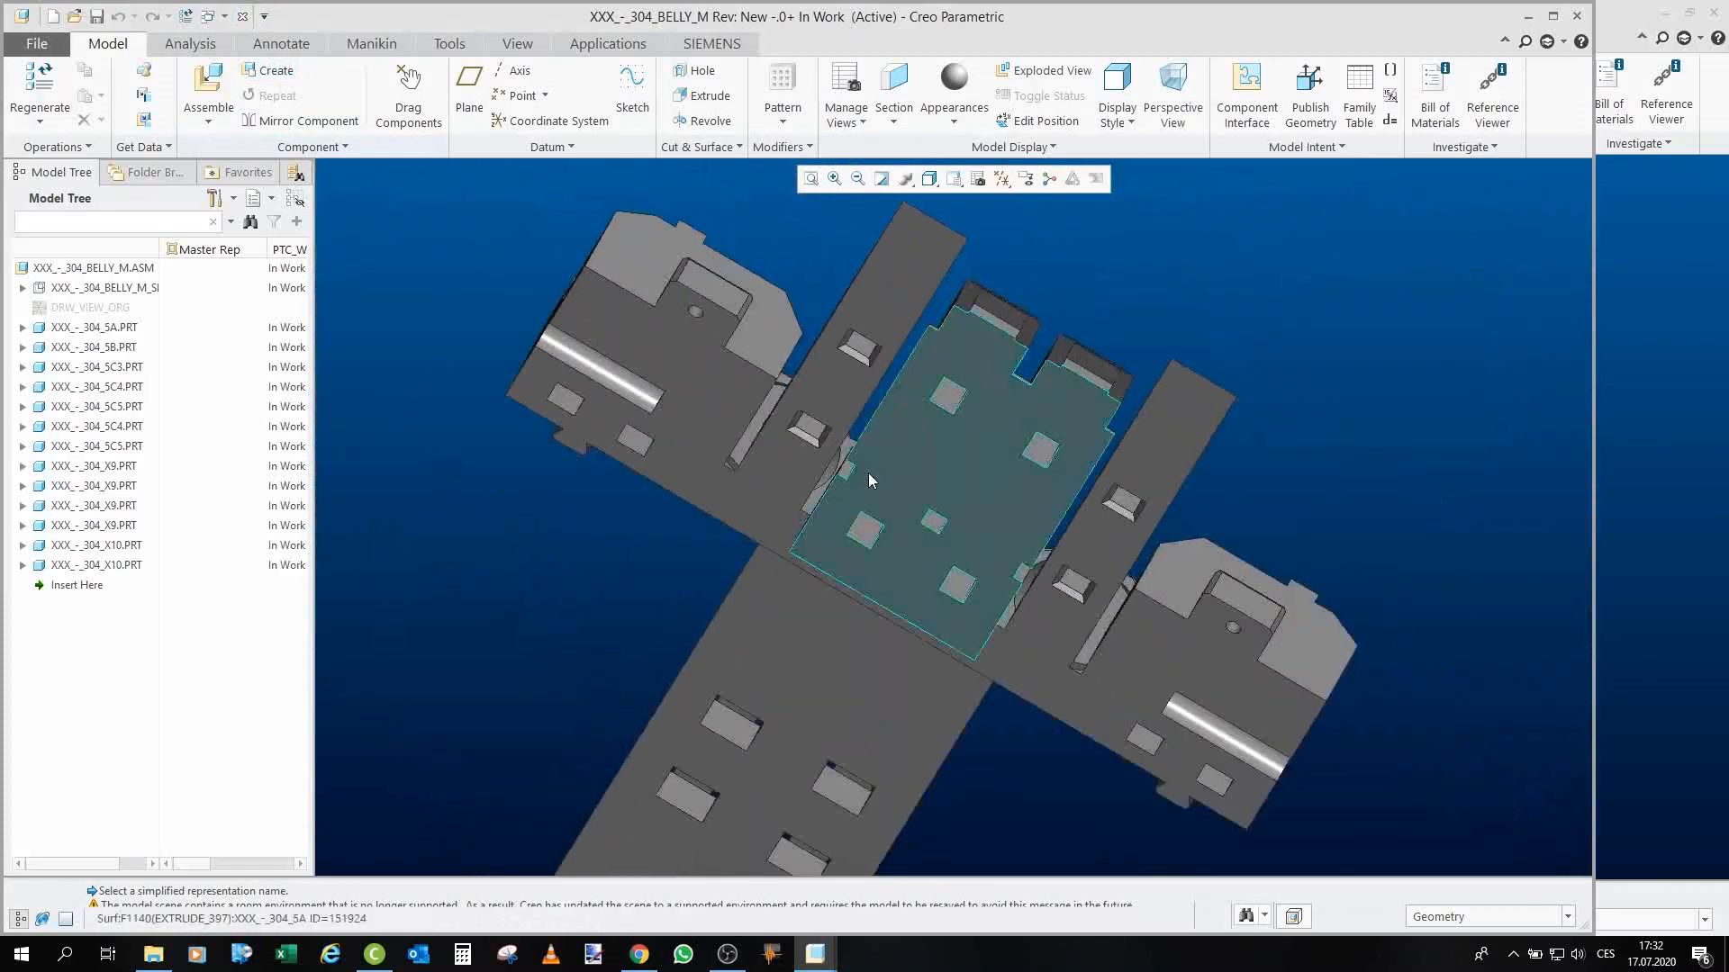
{"action": "mouse_move", "coordinate": [868, 473]}
{"action": "middle_mouse_down"}
{"action": "mouse_move", "coordinate": [668, 607]}
{"action": "mouse_move", "coordinate": [1025, 455]}
{"action": "mouse_move", "coordinate": [1062, 374]}
{"action": "mouse_move", "coordinate": [960, 430]}
{"action": "middle_mouse_up"}
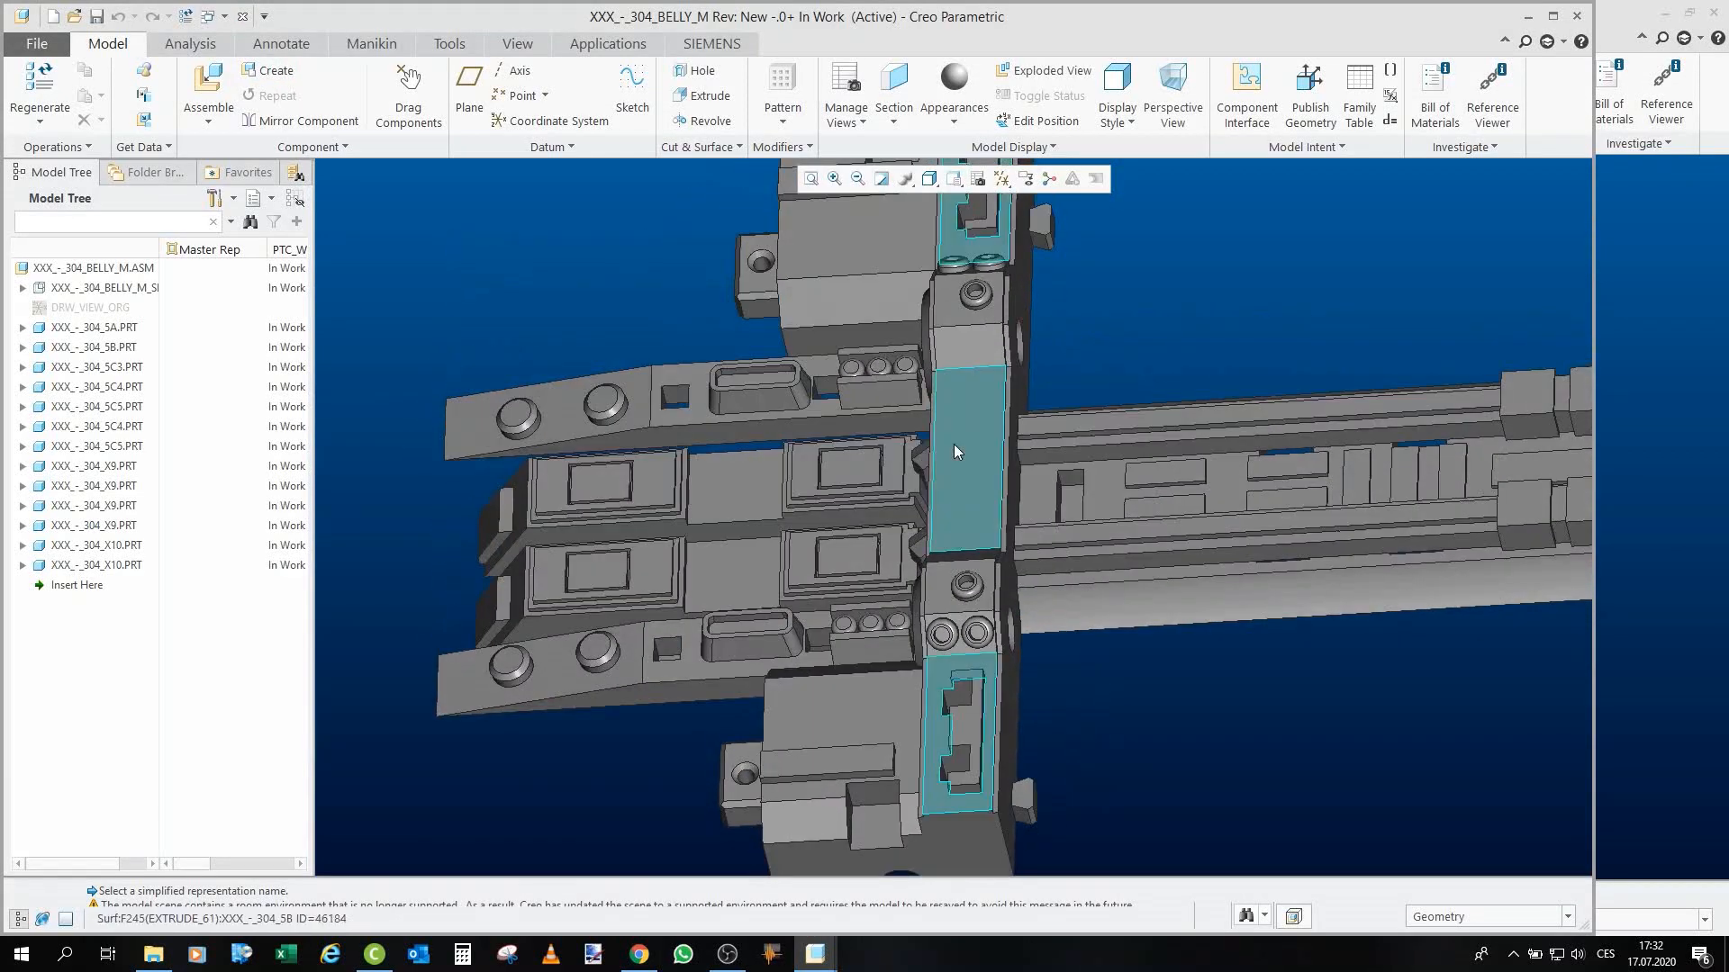
Open the XXX_-_304_5B crossbeam part, inspect its arms and side blocks, and close its window.
{"action": "left_click", "coordinate": [954, 445]}
{"action": "left_click", "coordinate": [960, 379]}
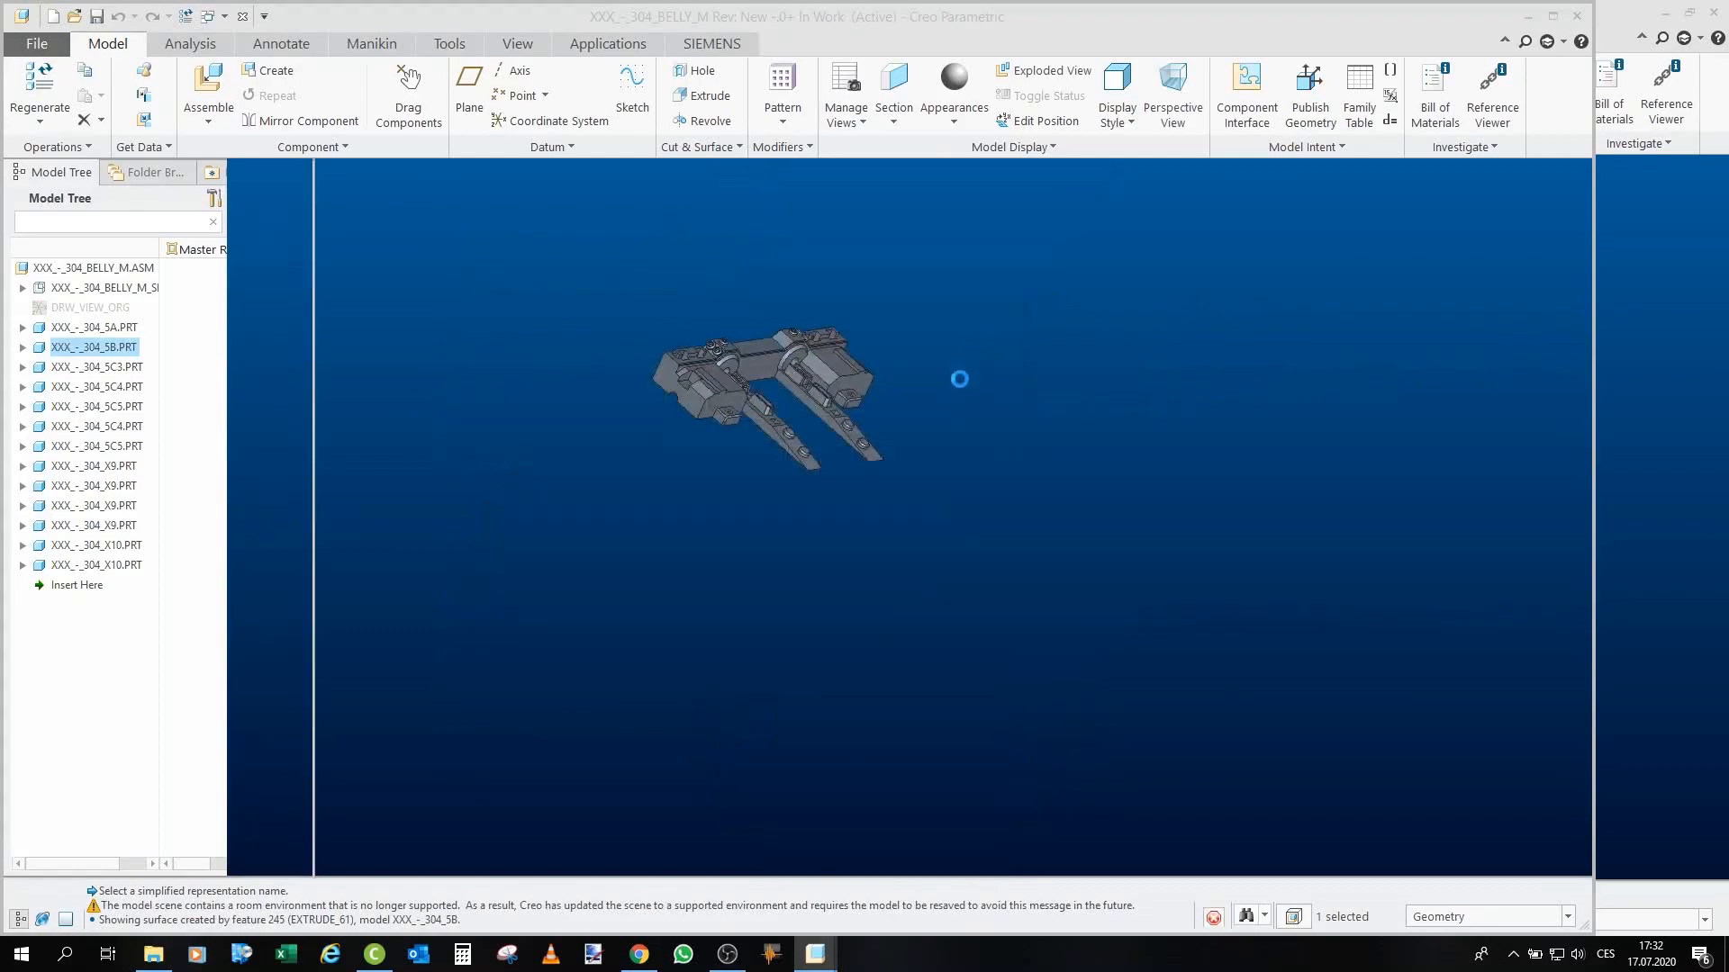
{"action": "scroll", "coordinate": [857, 381], "scroll_direction": "down", "scroll_amount": 3}
{"action": "mouse_move", "coordinate": [775, 323]}
{"action": "middle_mouse_down"}
{"action": "mouse_move", "coordinate": [721, 378]}
{"action": "mouse_move", "coordinate": [625, 319]}
{"action": "mouse_move", "coordinate": [620, 141]}
{"action": "middle_mouse_up"}
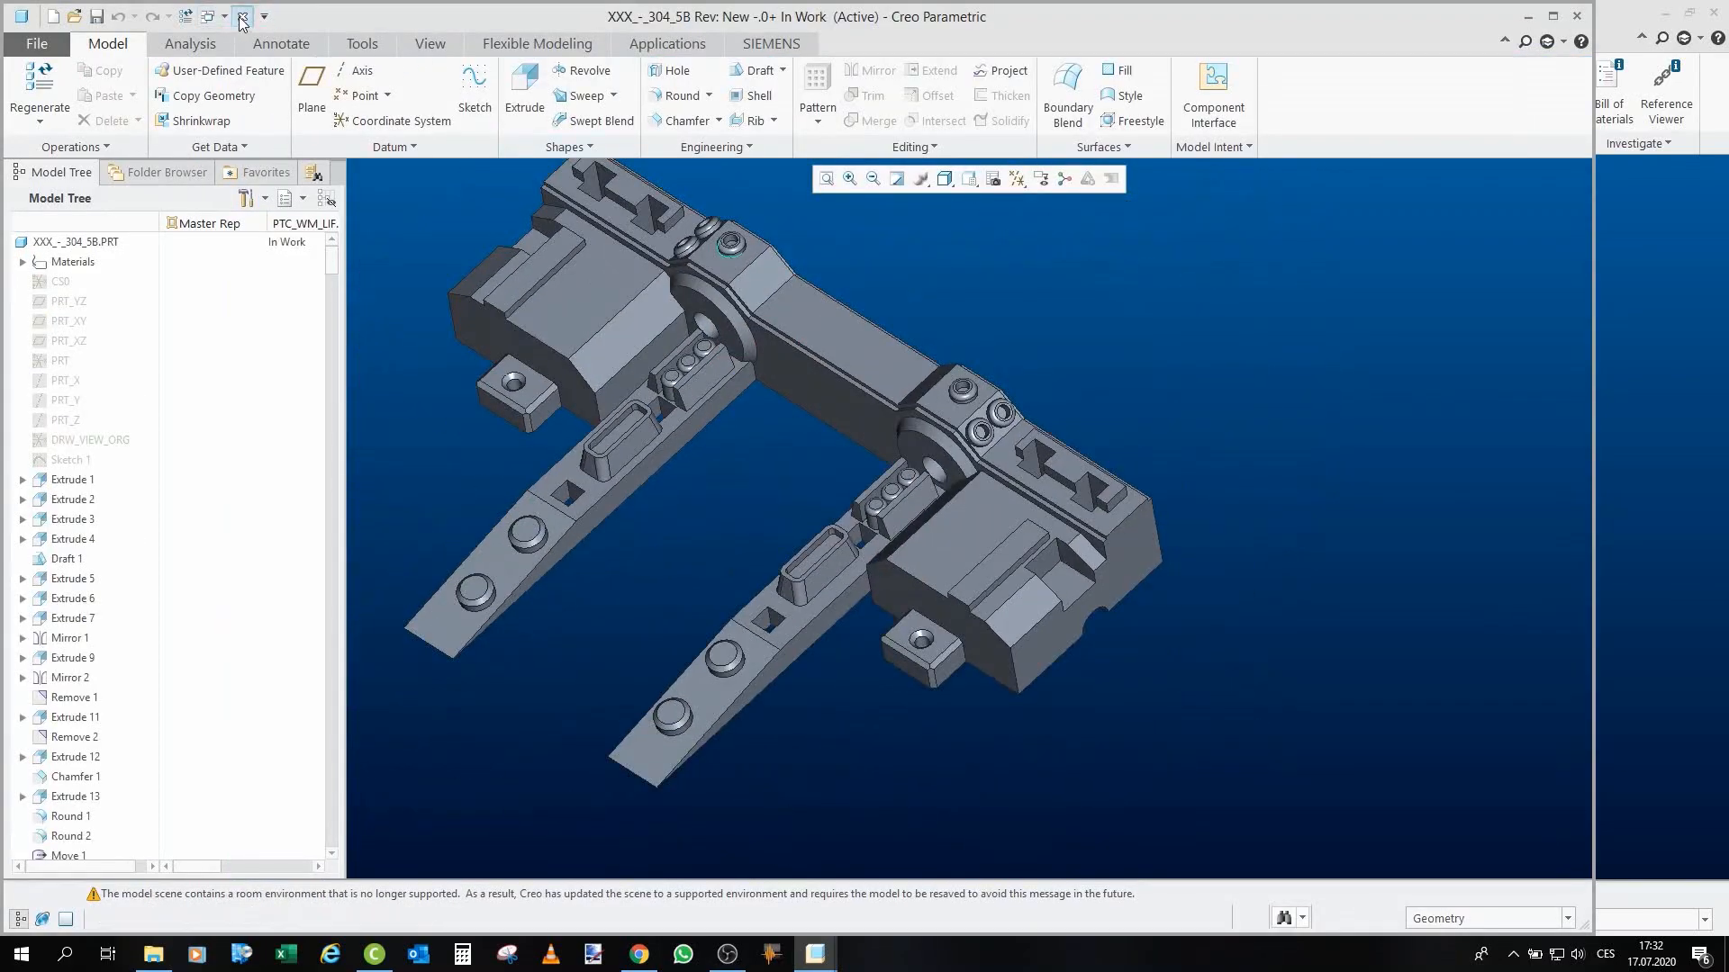
{"action": "left_click", "coordinate": [241, 17]}
Open the XXX_-_304_X10 rail part, inspect its mounting tabs, and close its window.
{"action": "left_click", "coordinate": [1084, 532]}
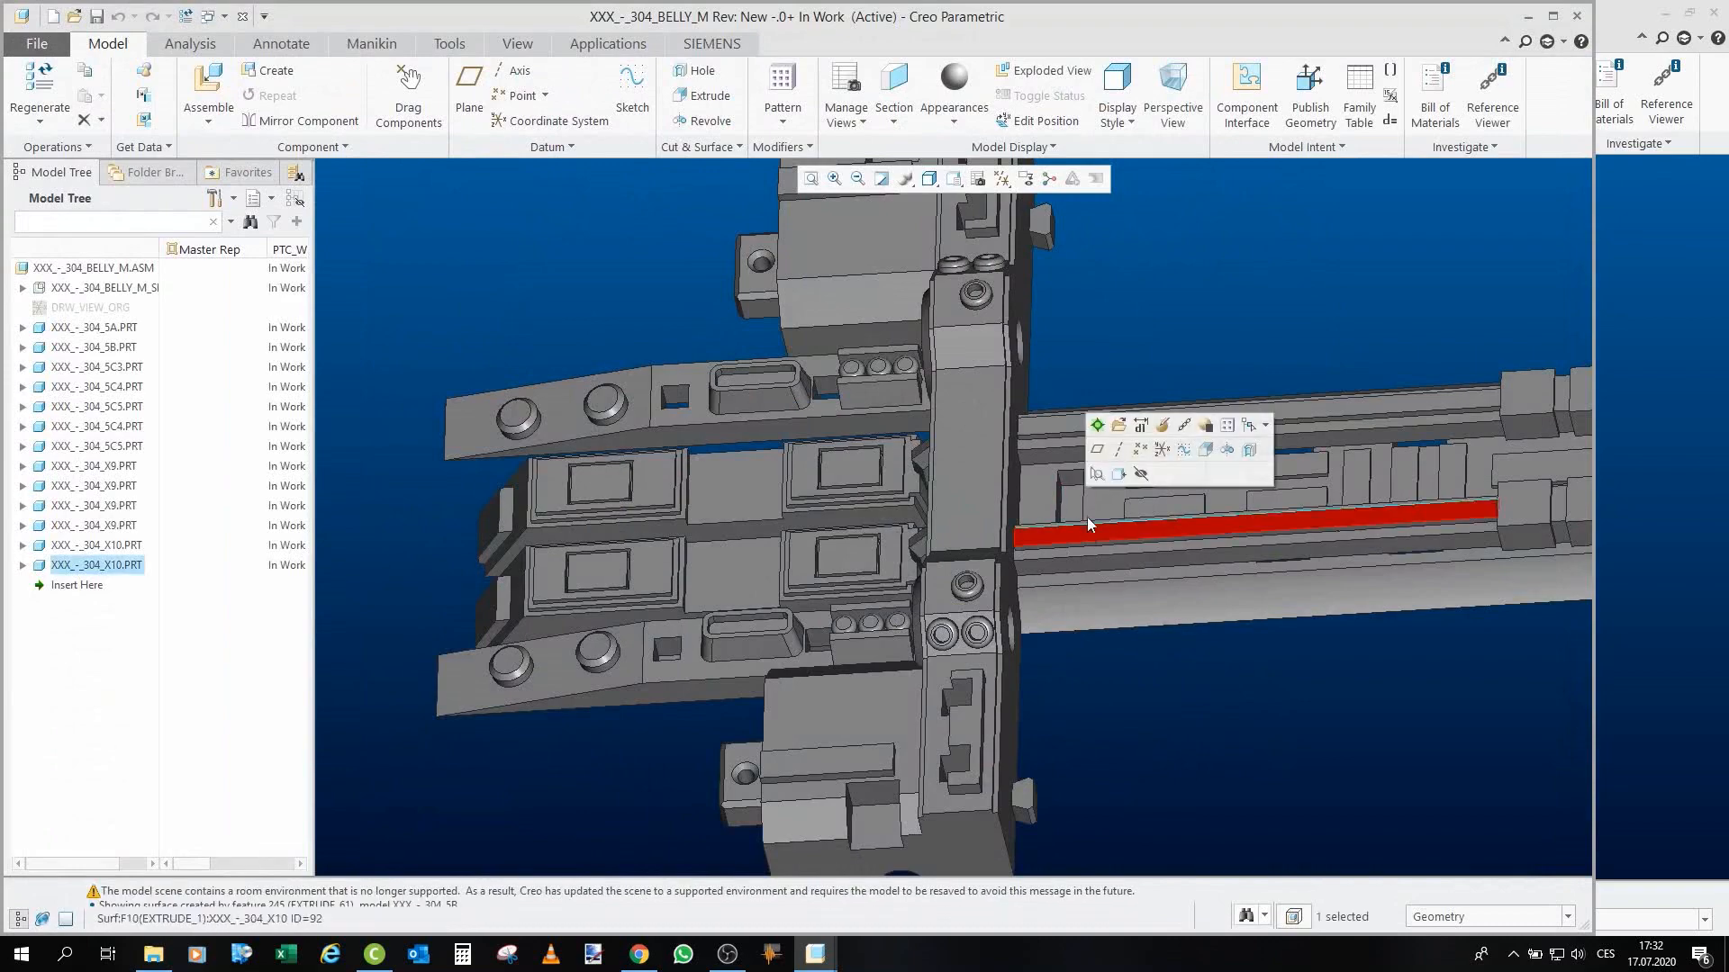
{"action": "left_click", "coordinate": [1120, 417]}
{"action": "left_click", "coordinate": [1156, 306]}
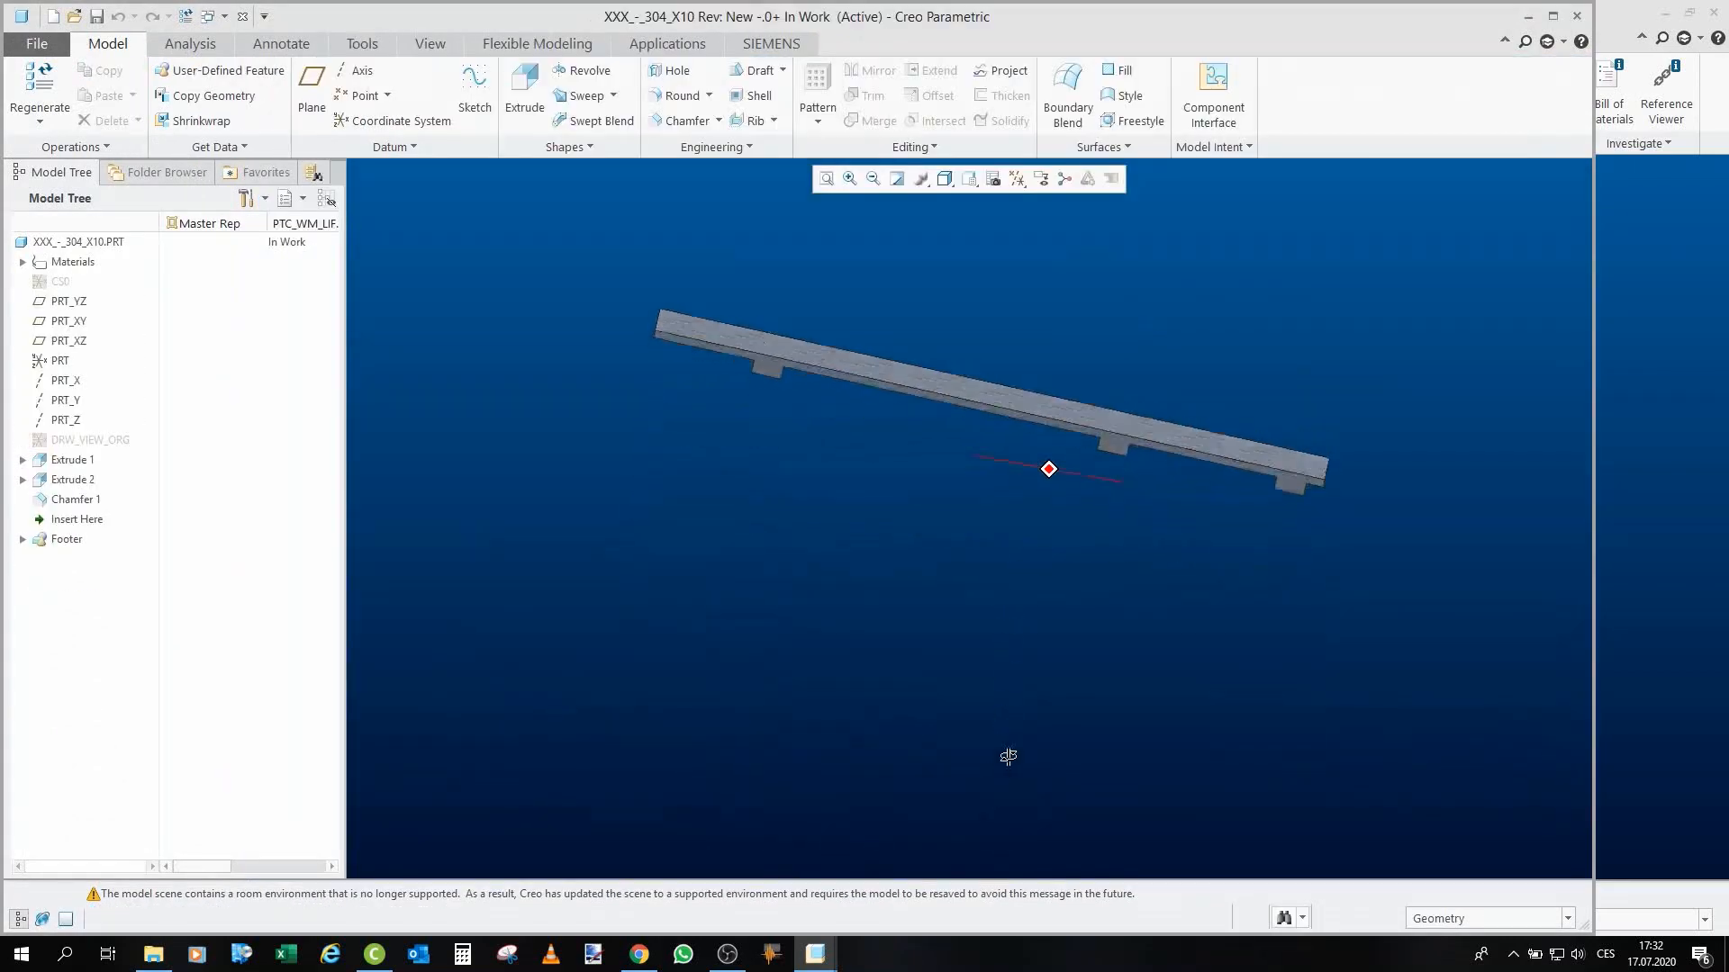
{"action": "middle_click_drag", "start_coordinate": [1006, 752], "coordinate": [1068, 491]}
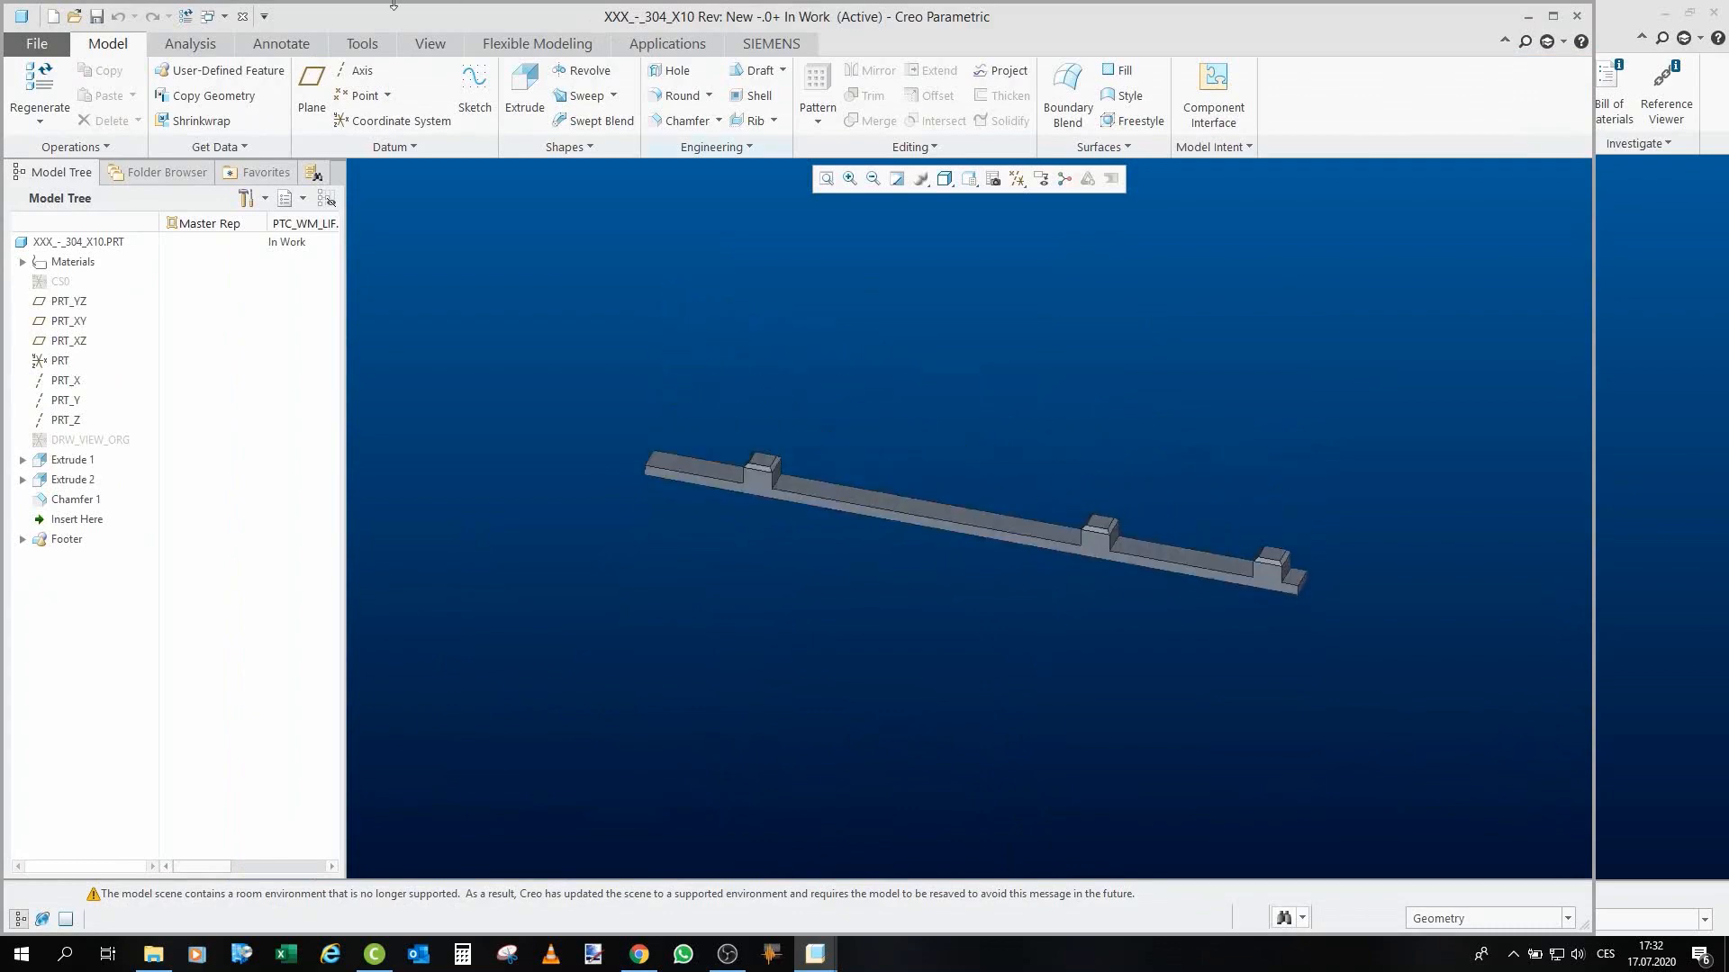
{"action": "left_click", "coordinate": [240, 18]}
Open the XXX_-_304_5C5 rail-end part, inspect its tapered tip and plug, and close its window.
{"action": "left_click", "coordinate": [1315, 441]}
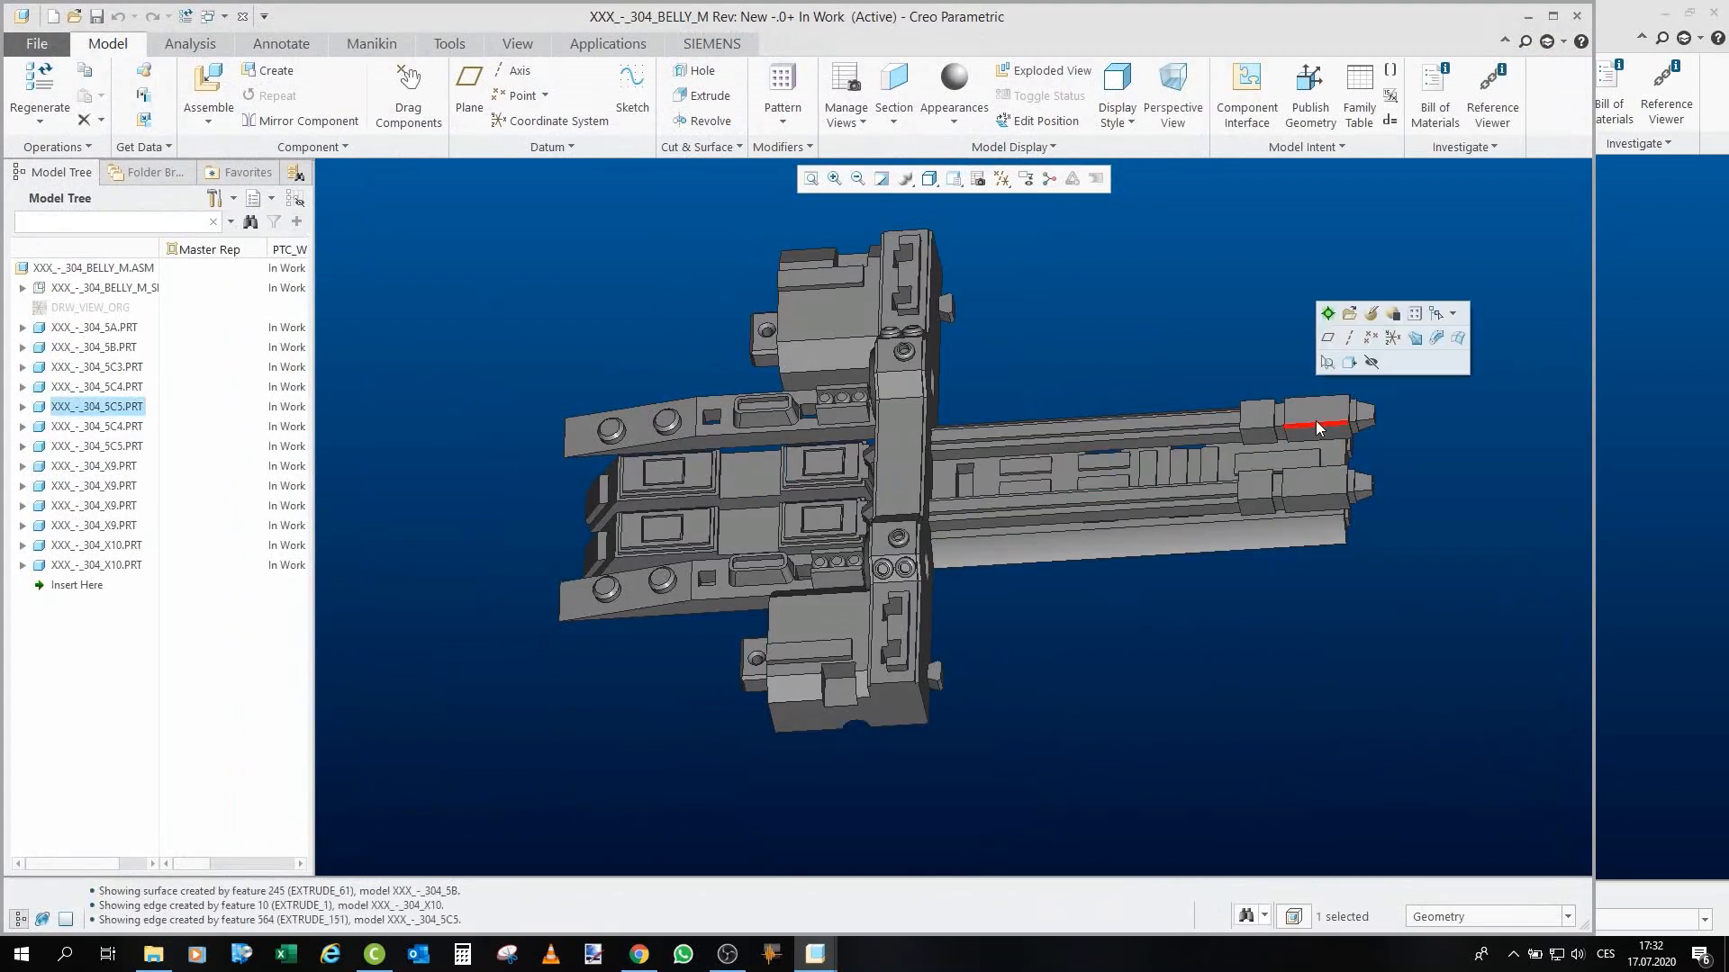
{"action": "left_click", "coordinate": [1348, 327]}
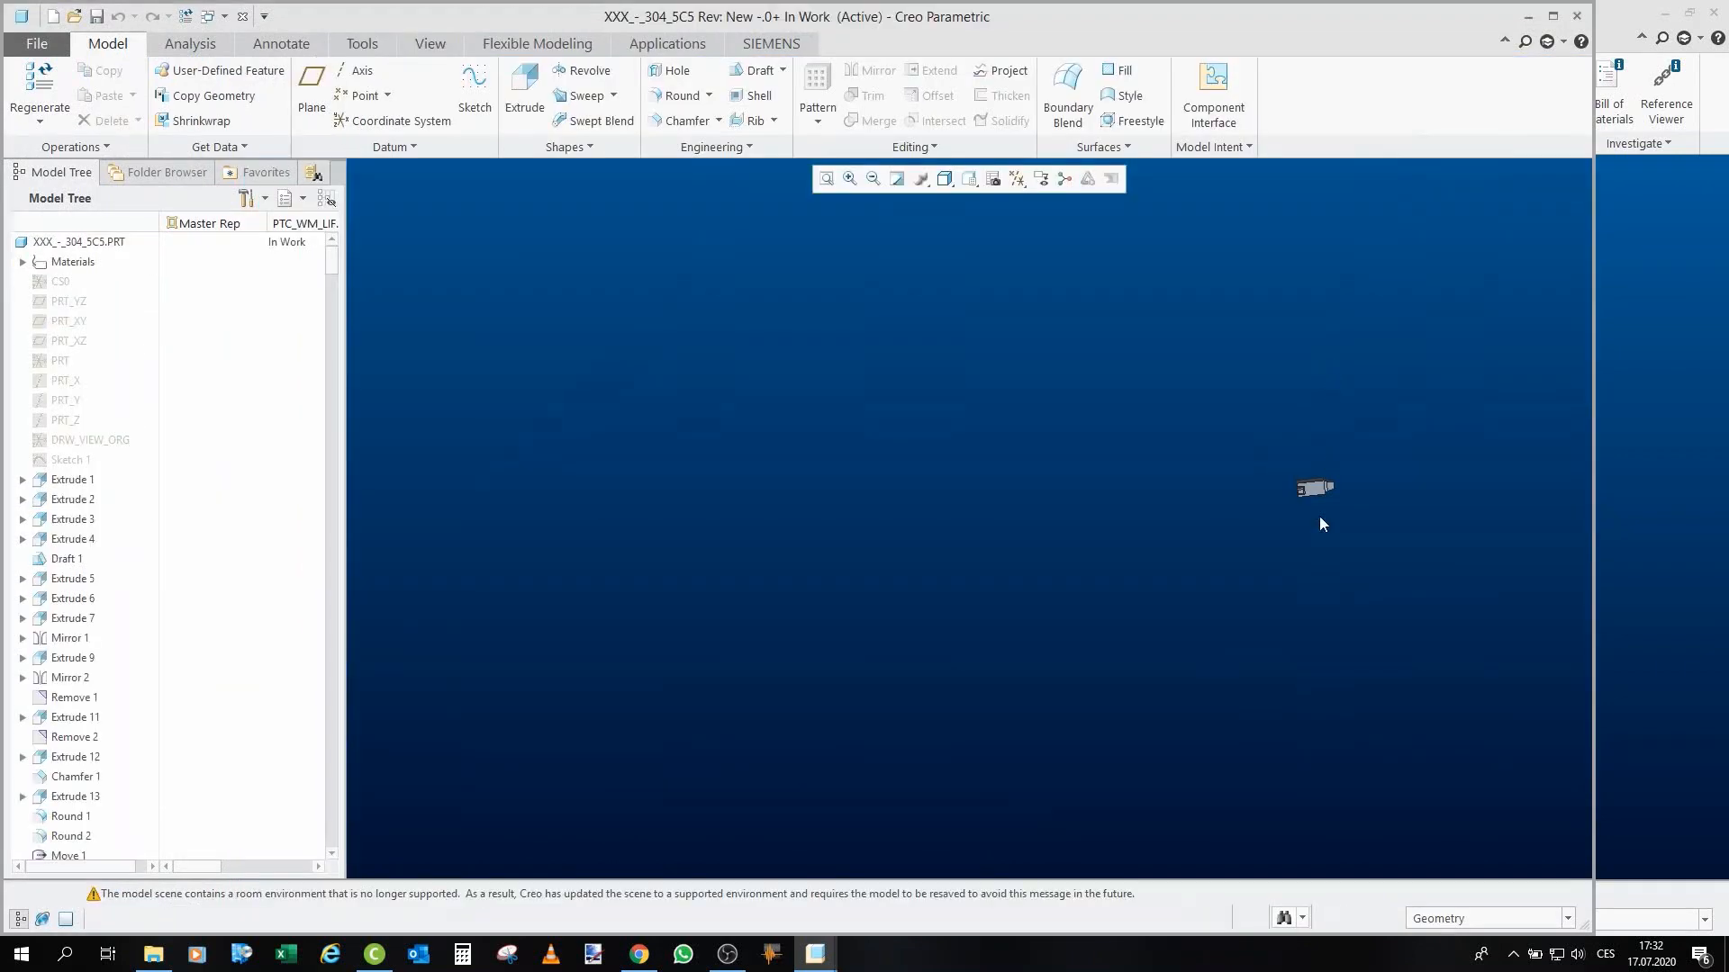
{"action": "scroll", "coordinate": [1320, 516], "scroll_direction": "up", "scroll_amount": 5}
{"action": "middle_click_drag", "start_coordinate": [1225, 541], "coordinate": [994, 603]}
{"action": "scroll", "coordinate": [994, 603], "scroll_direction": "up", "scroll_amount": 5}
{"action": "scroll", "coordinate": [996, 605], "scroll_direction": "down", "scroll_amount": 3}
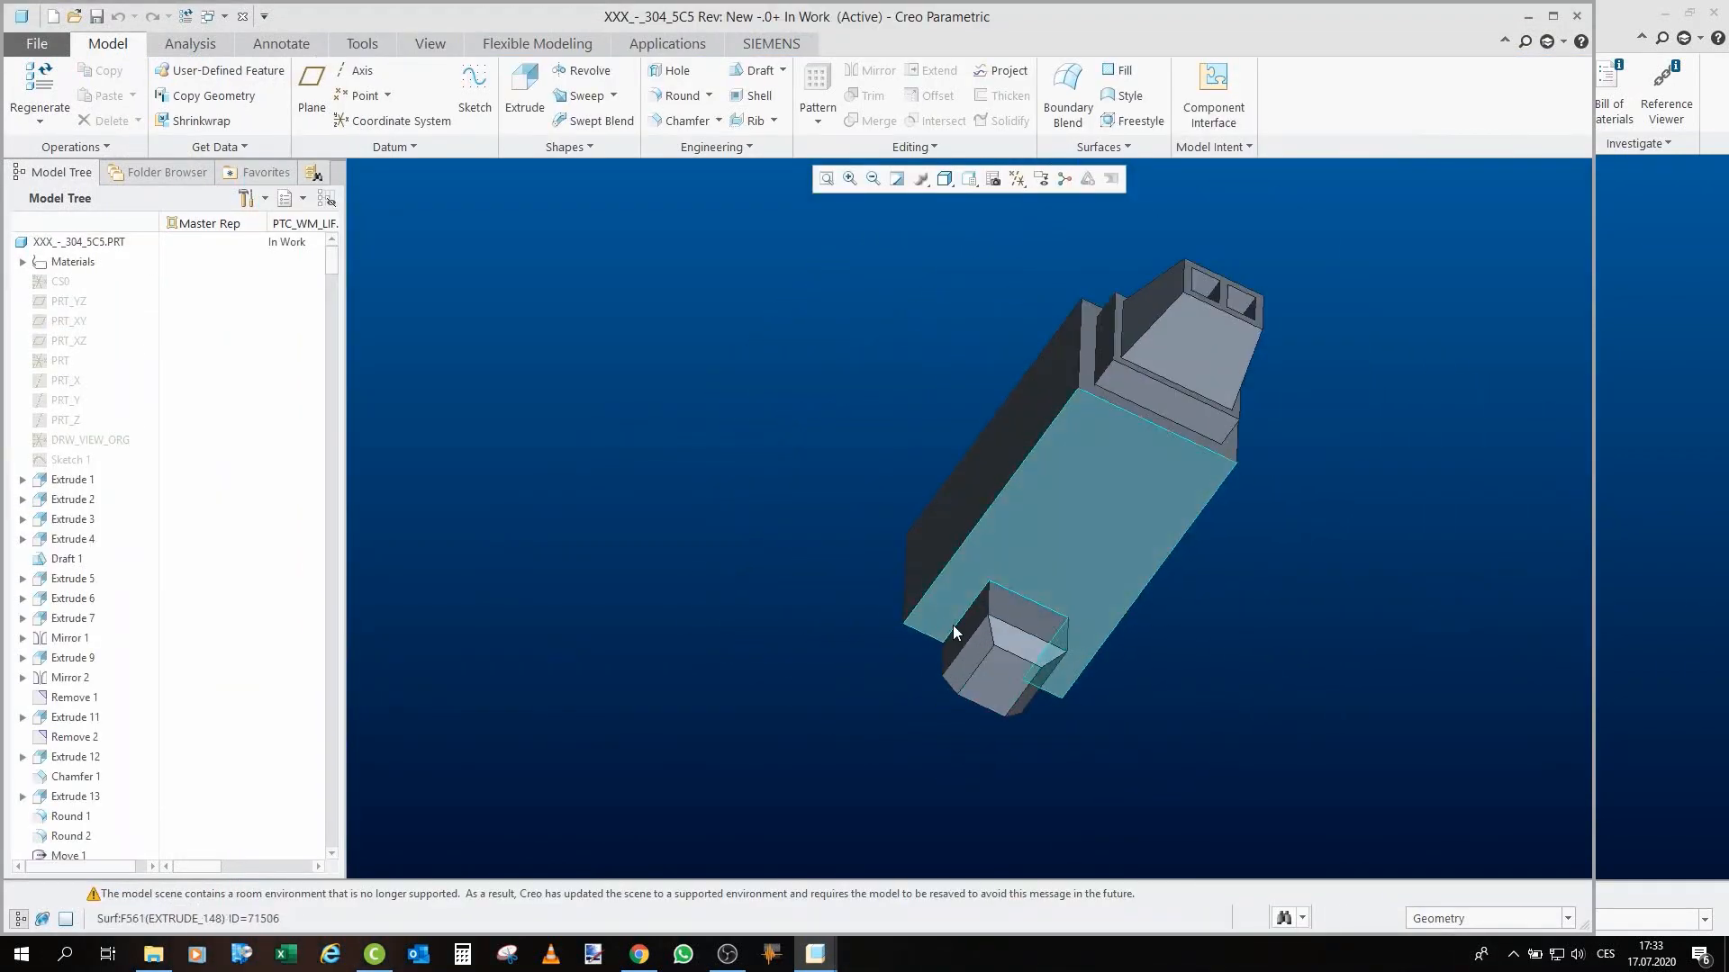
{"action": "left_click", "coordinate": [243, 16]}
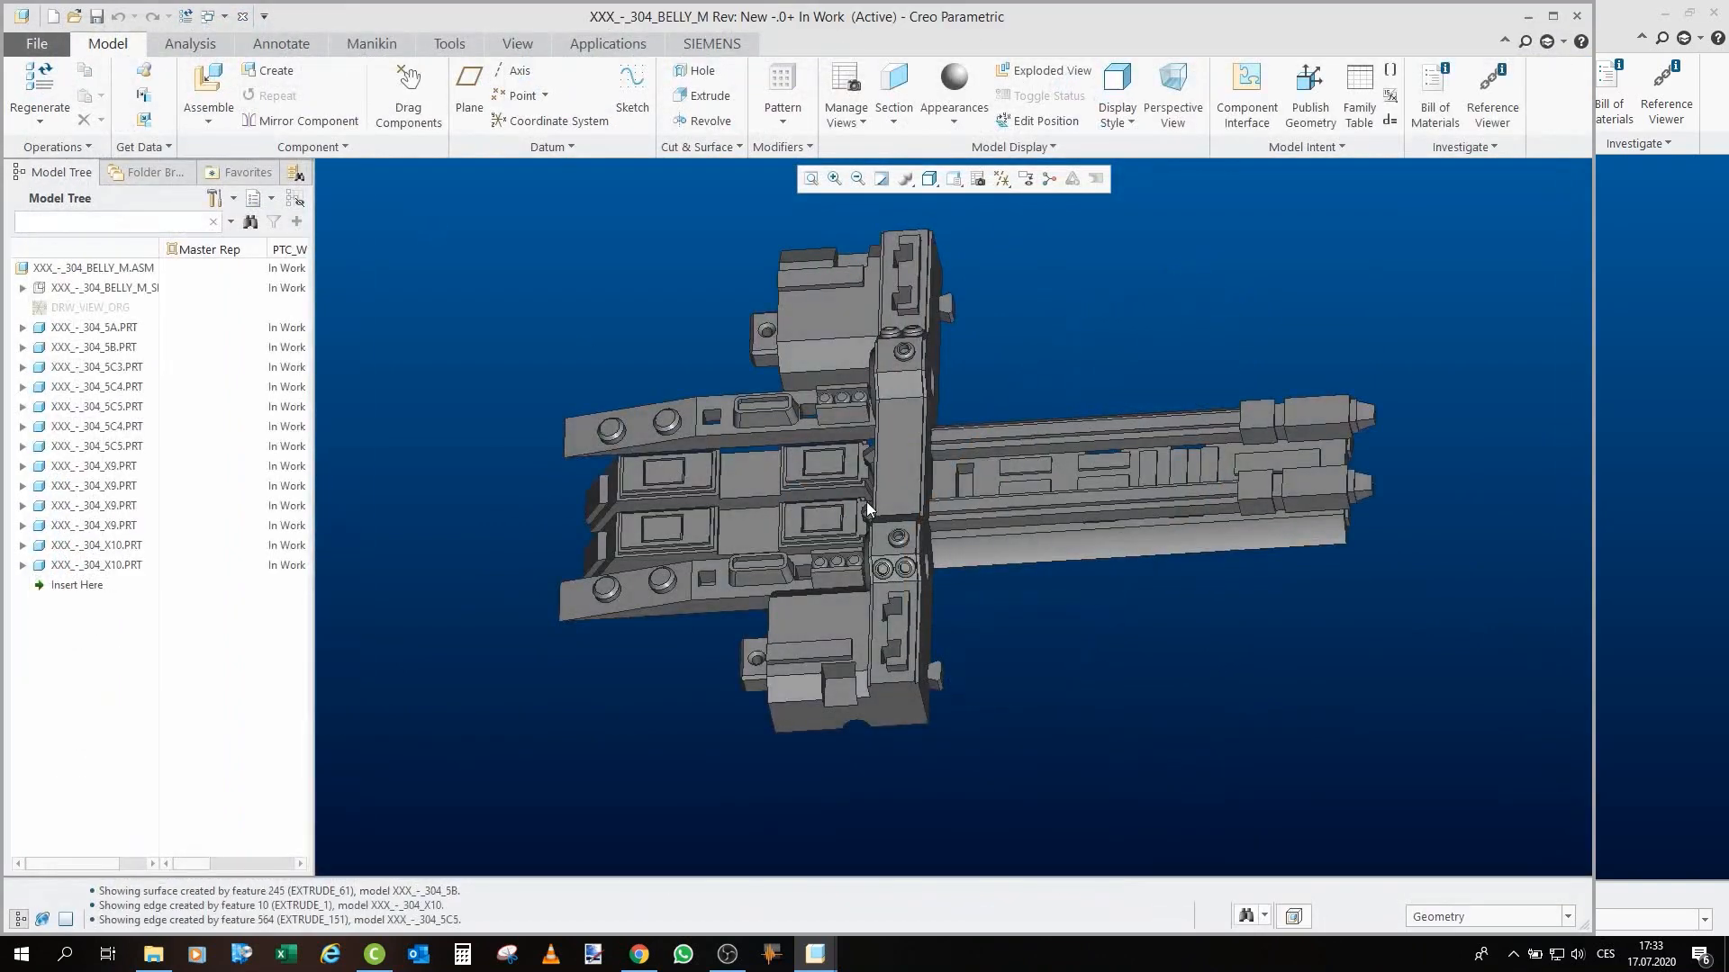
Open the XXX_-_304_5C3 base plate part from BELLY_M and view its pockets and slots.
{"action": "left_click", "coordinate": [1327, 455]}
{"action": "left_click", "coordinate": [1357, 361]}
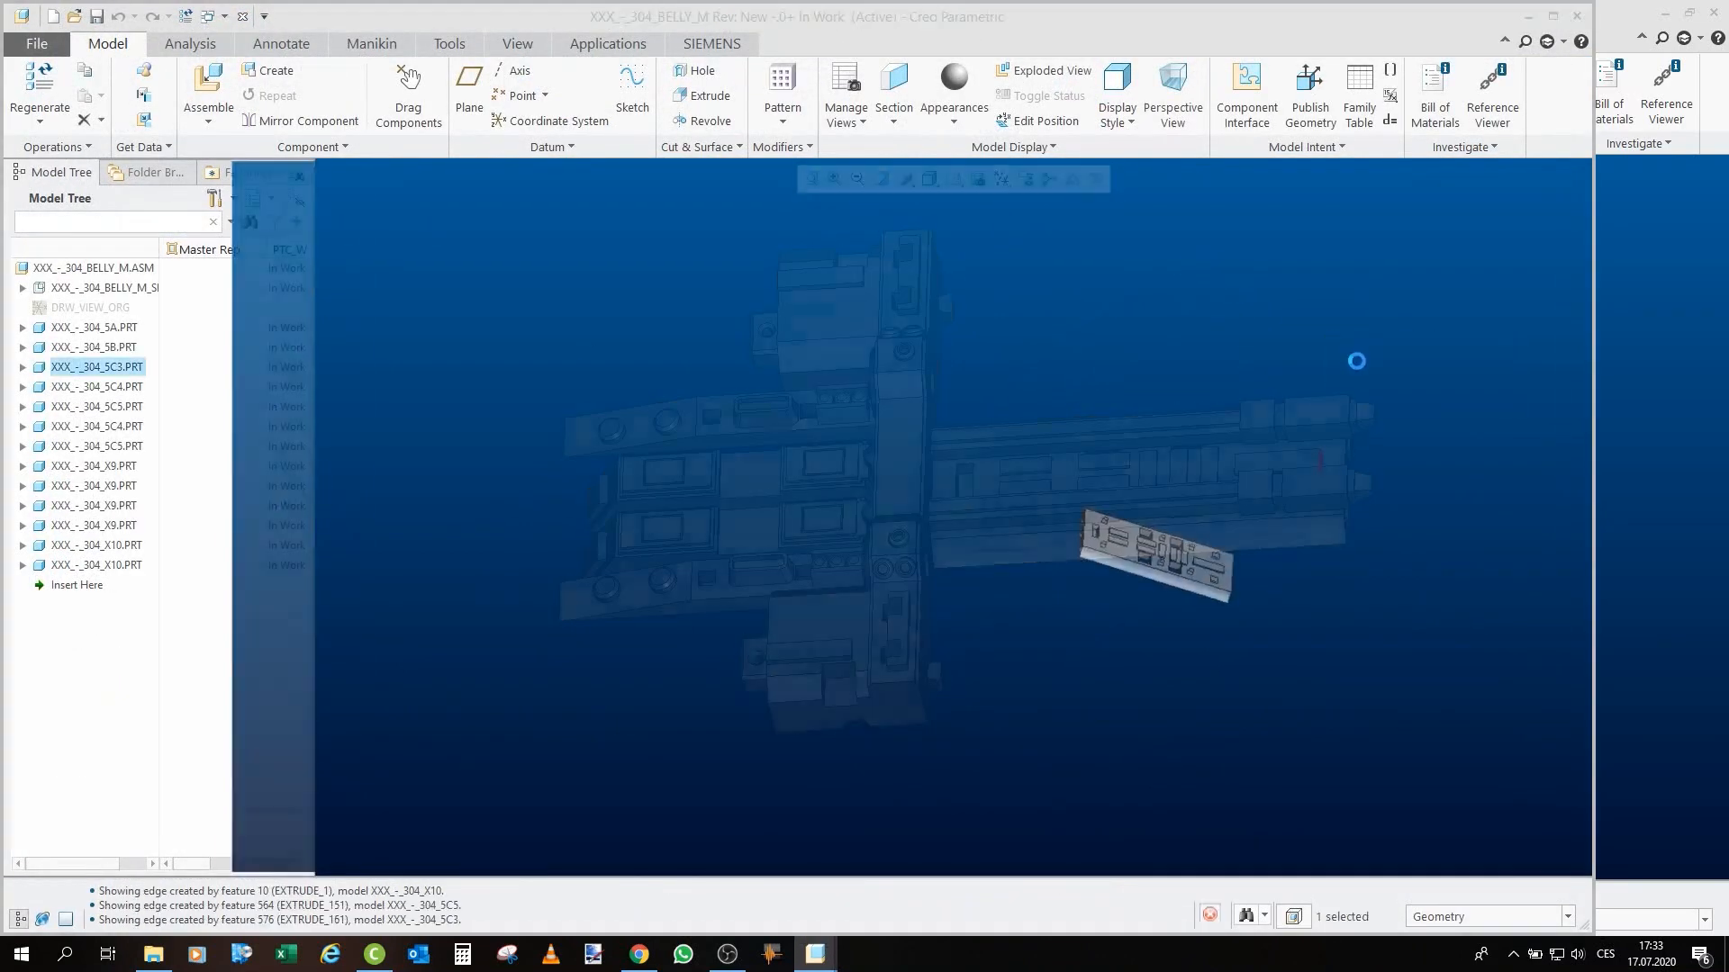
{"action": "scroll", "coordinate": [1269, 579], "scroll_direction": "down", "scroll_amount": 5}
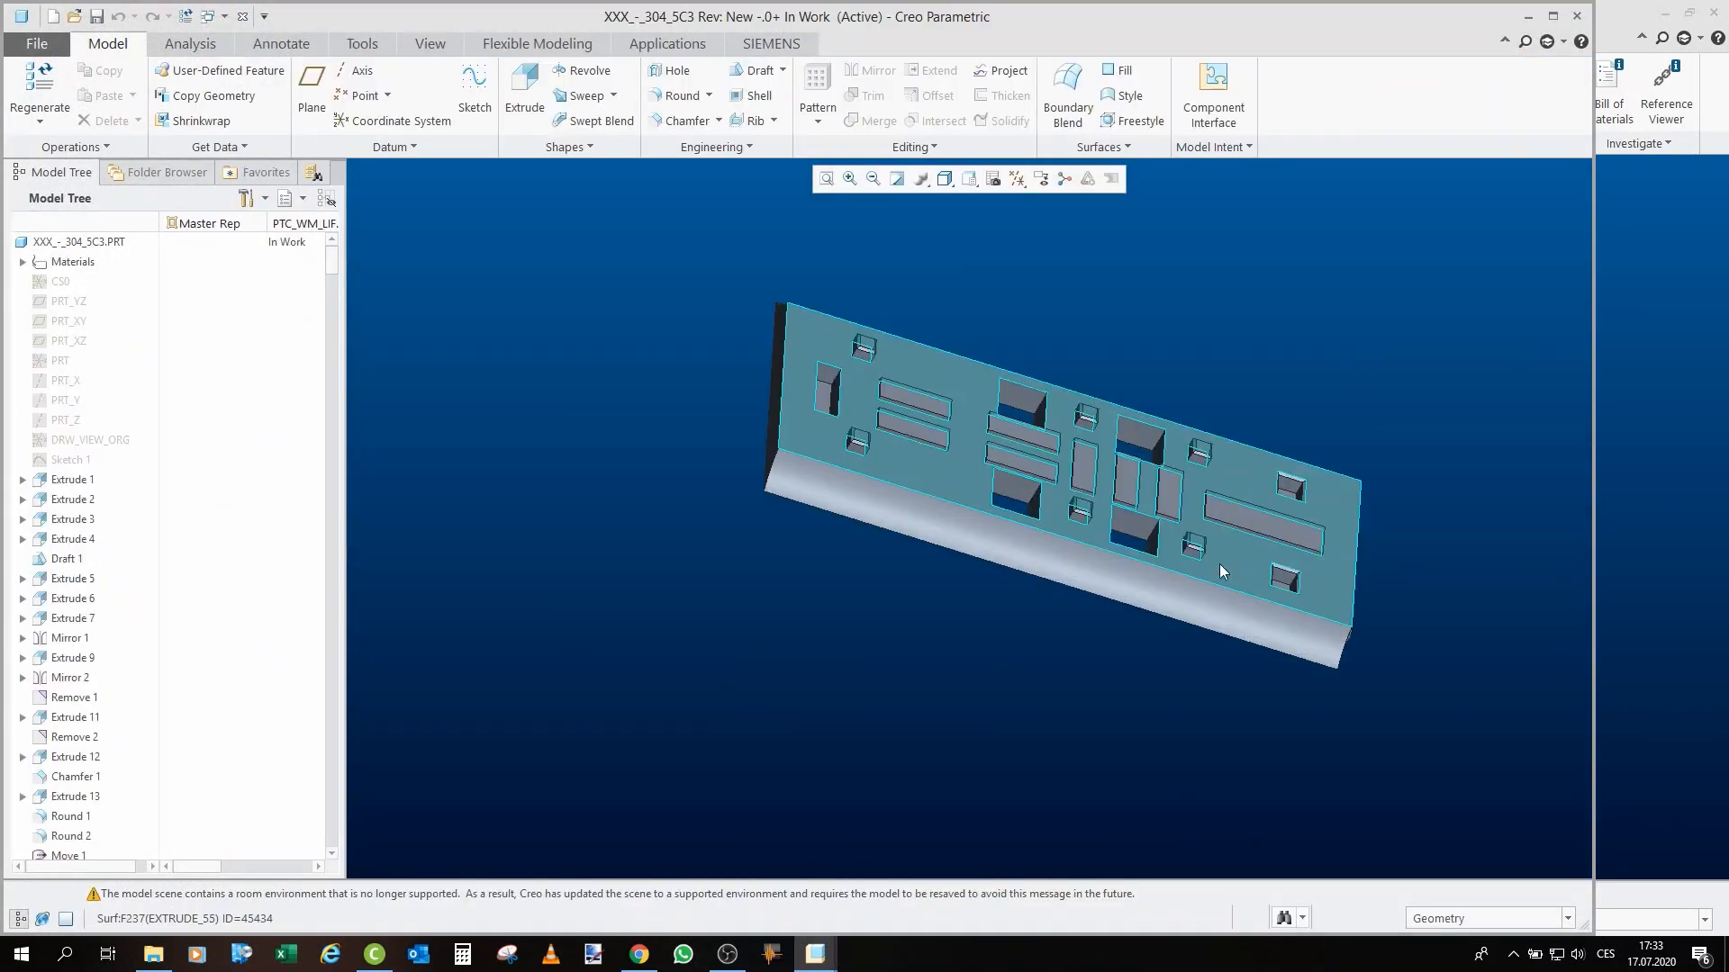
Examine the pockets and raised pads of the XXX_-_304_5C3 base plate up close and close its window.
{"action": "middle_click_drag", "start_coordinate": [1219, 564], "coordinate": [1306, 488]}
{"action": "scroll", "coordinate": [1306, 488], "scroll_direction": "down", "scroll_amount": 3}
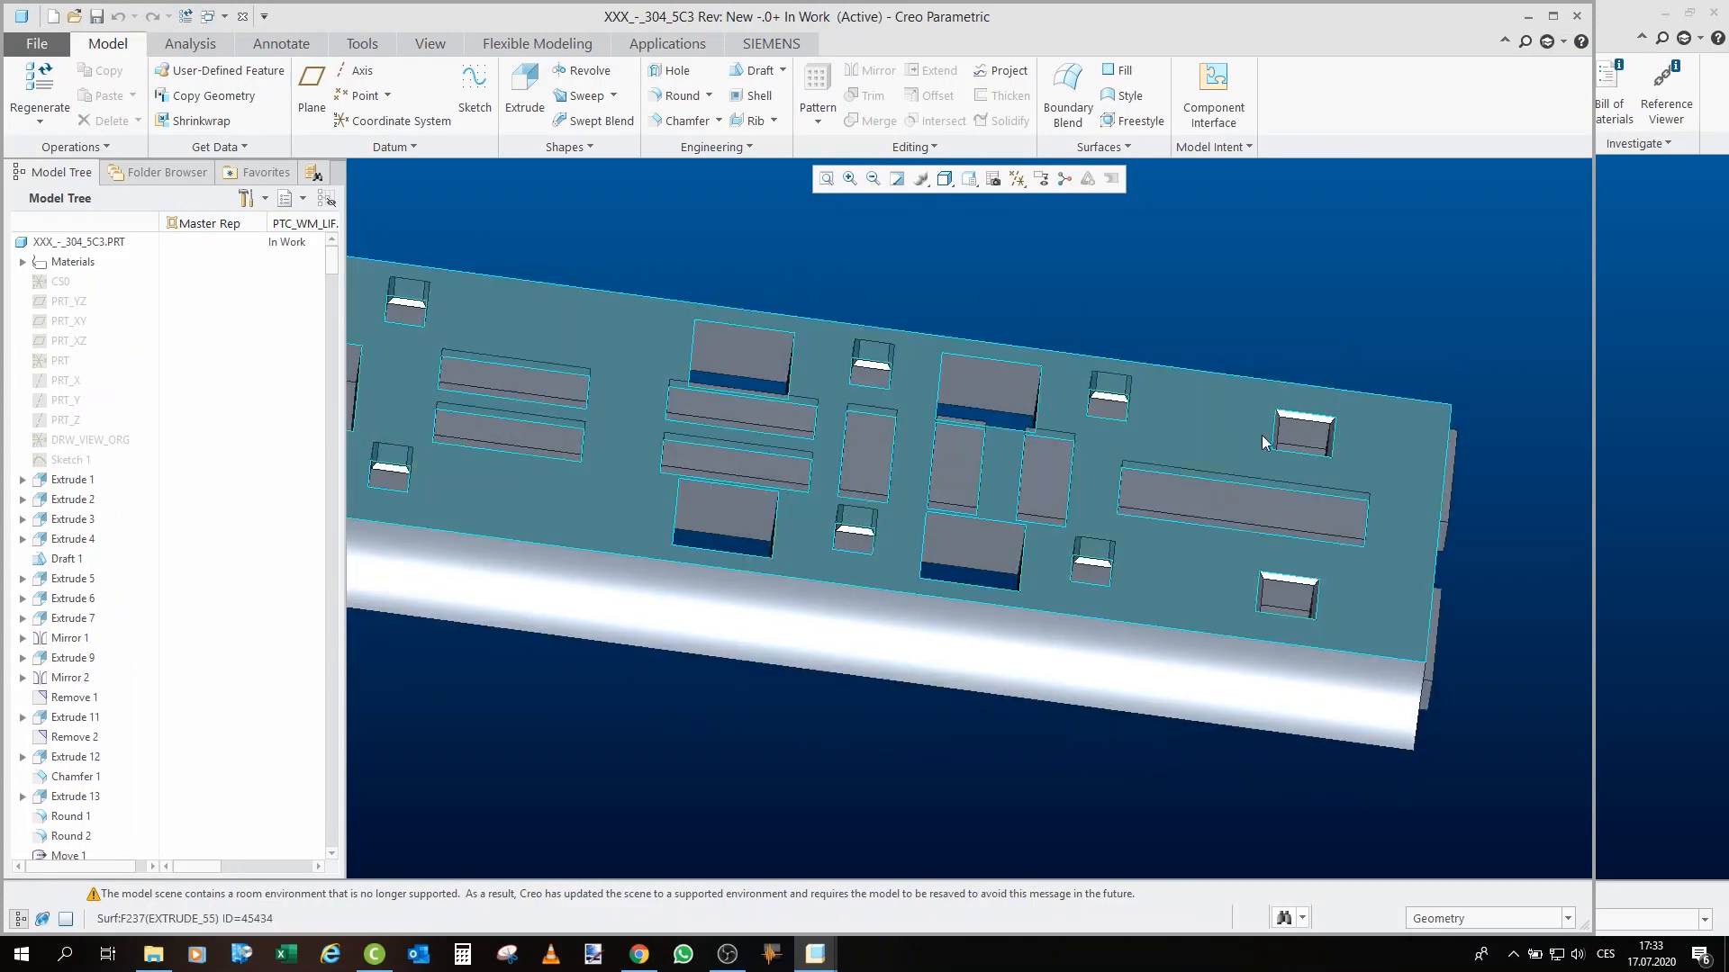
{"action": "middle_click_drag", "start_coordinate": [1321, 403], "coordinate": [1311, 481]}
{"action": "scroll", "coordinate": [1310, 483], "scroll_direction": "up", "scroll_amount": 3}
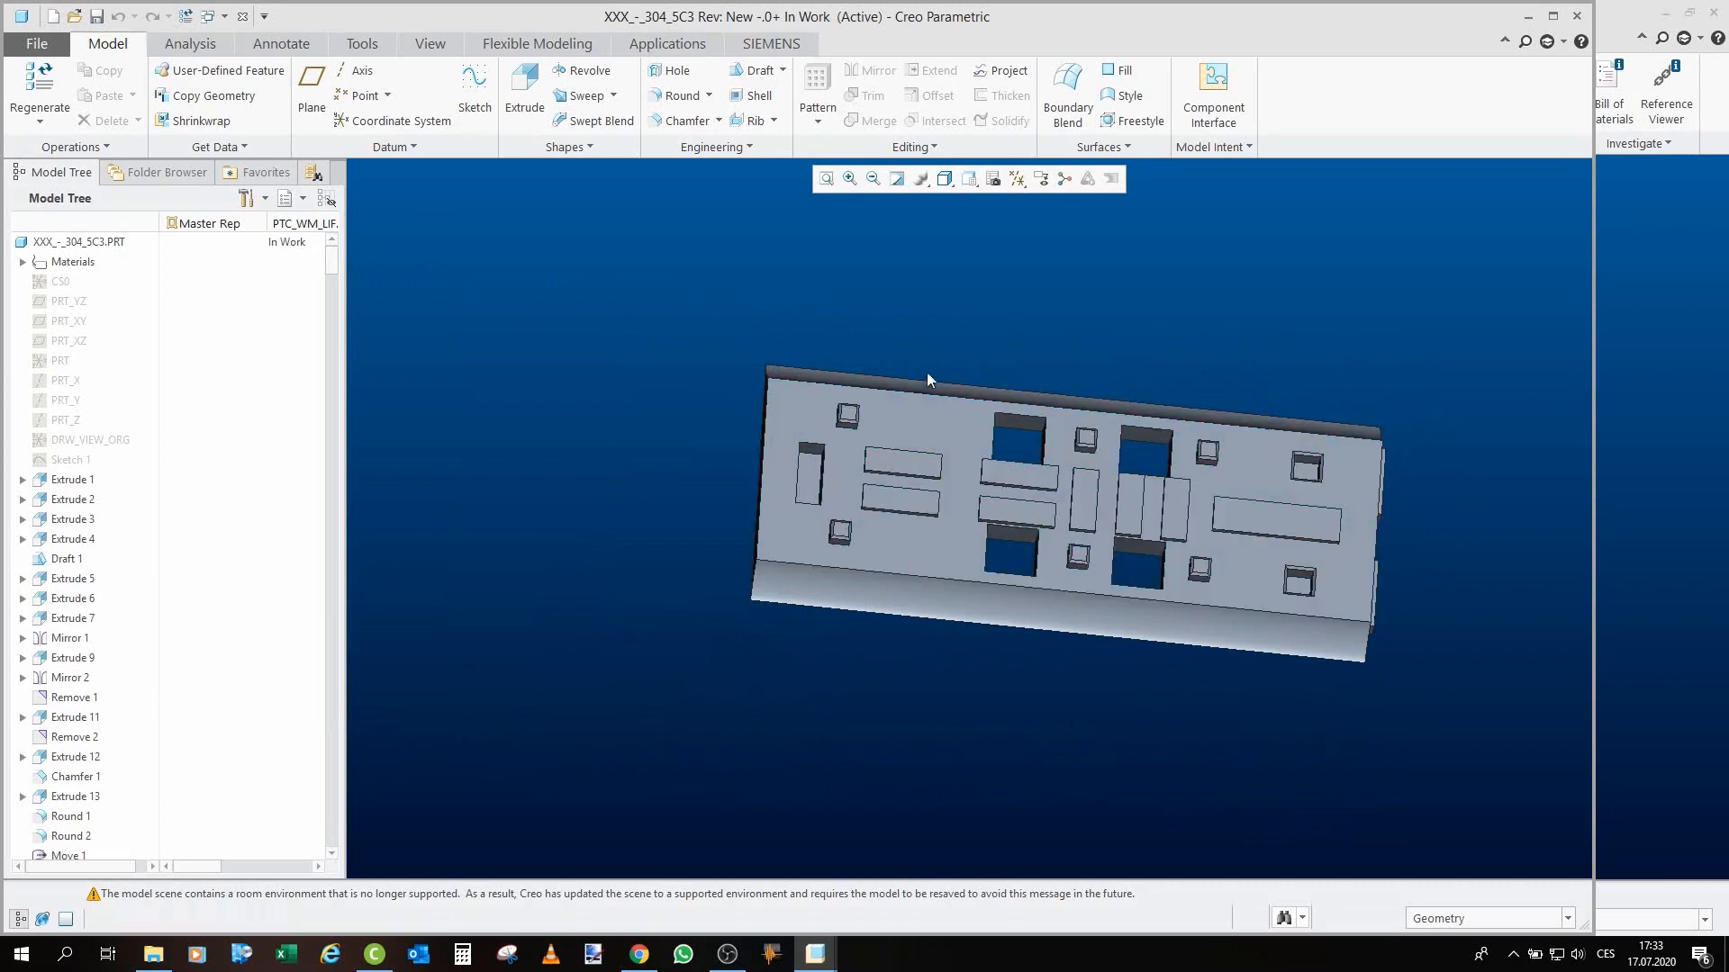
{"action": "left_click", "coordinate": [242, 20]}
Open the XXX_-_304_5C4 rail part from BELLY_M, inspect its long bar and end block, and close its window.
{"action": "scroll", "coordinate": [1206, 477], "scroll_direction": "down", "scroll_amount": 6}
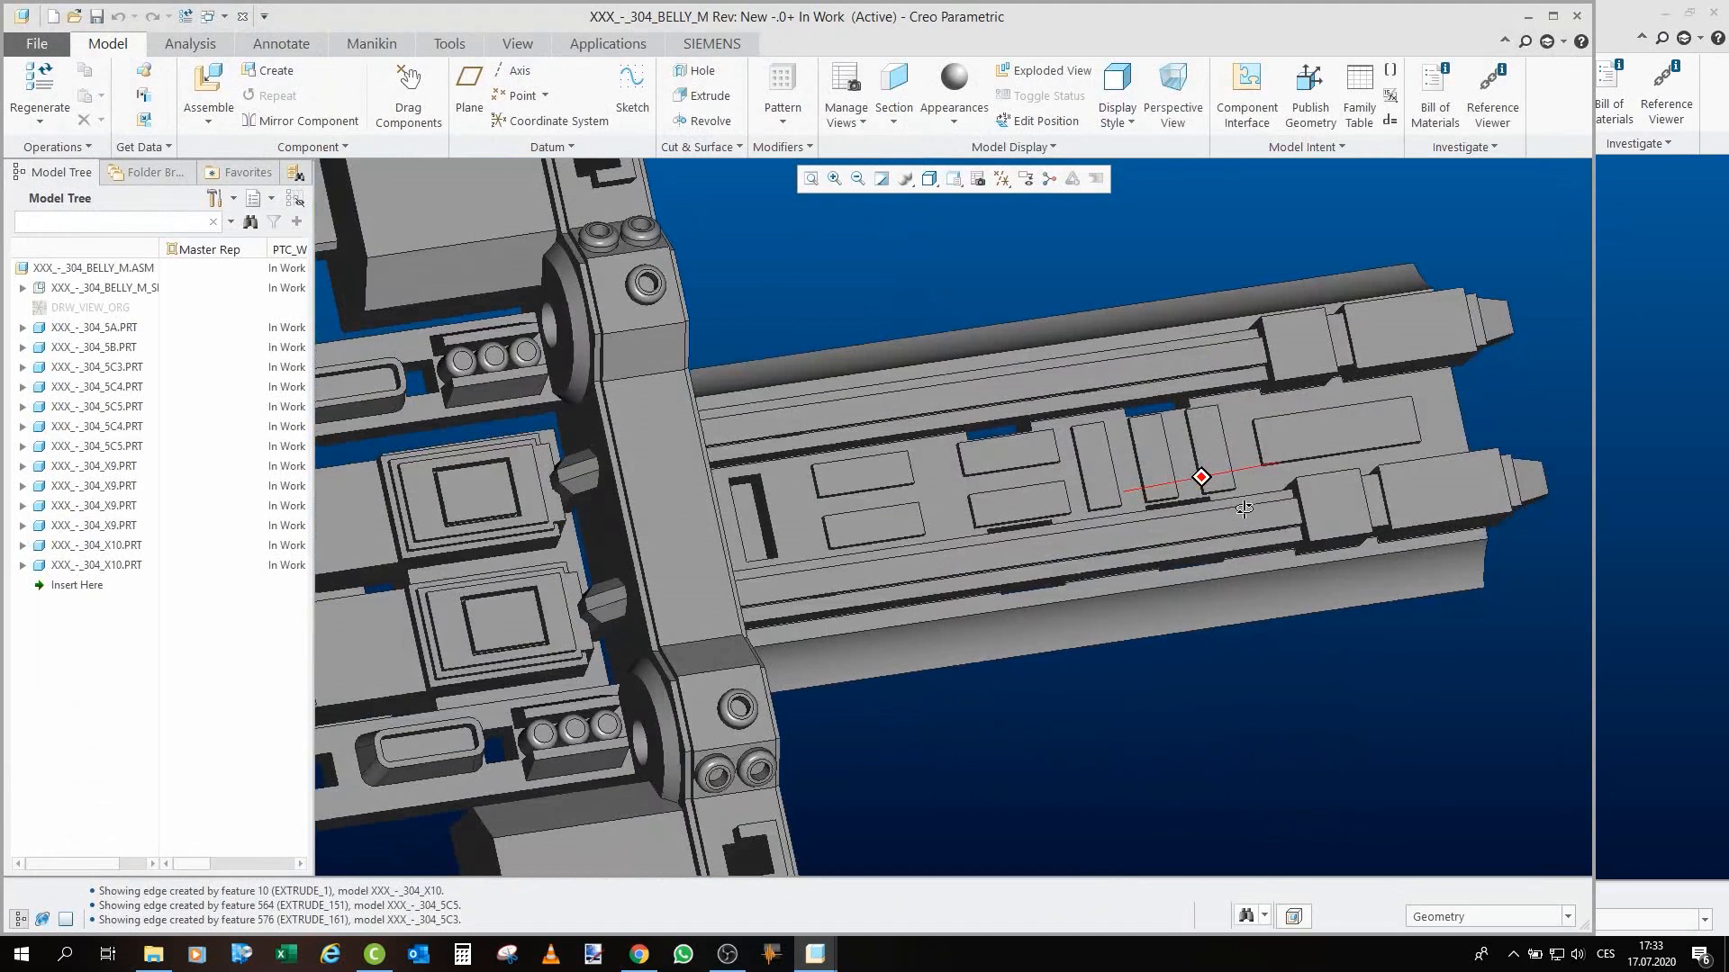
{"action": "left_click", "coordinate": [1237, 384]}
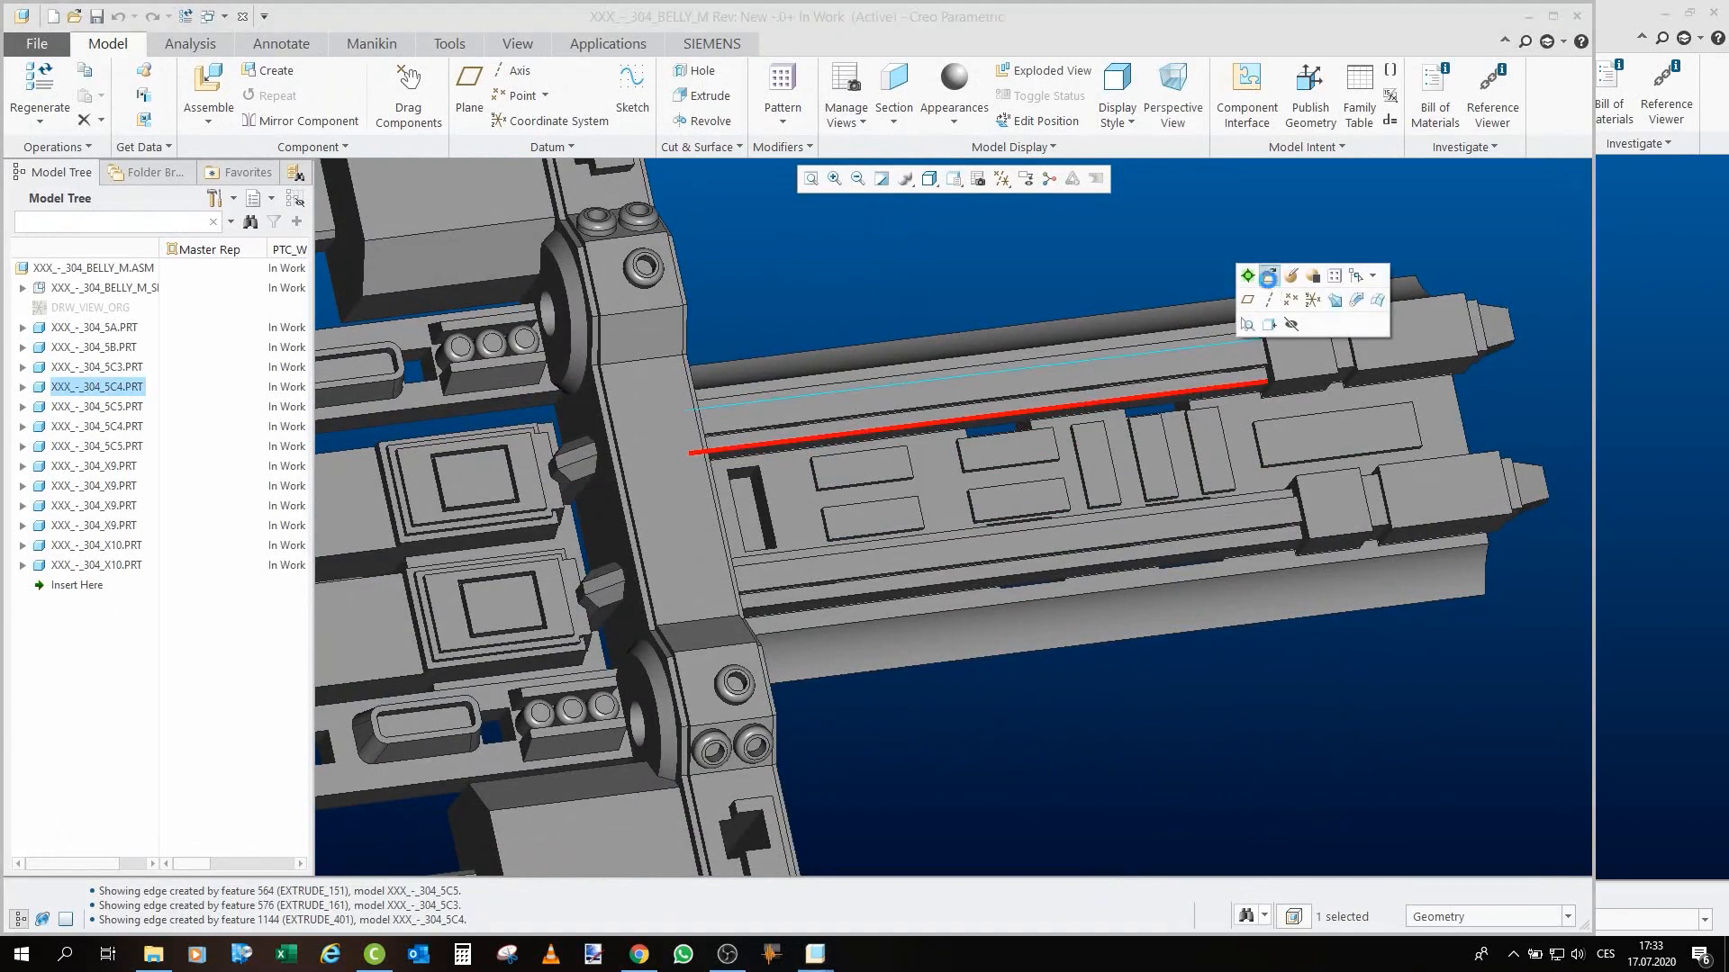
{"action": "left_click", "coordinate": [1269, 278]}
{"action": "scroll", "coordinate": [1237, 576], "scroll_direction": "down", "scroll_amount": 6}
{"action": "middle_click_drag", "start_coordinate": [1293, 517], "coordinate": [1147, 604]}
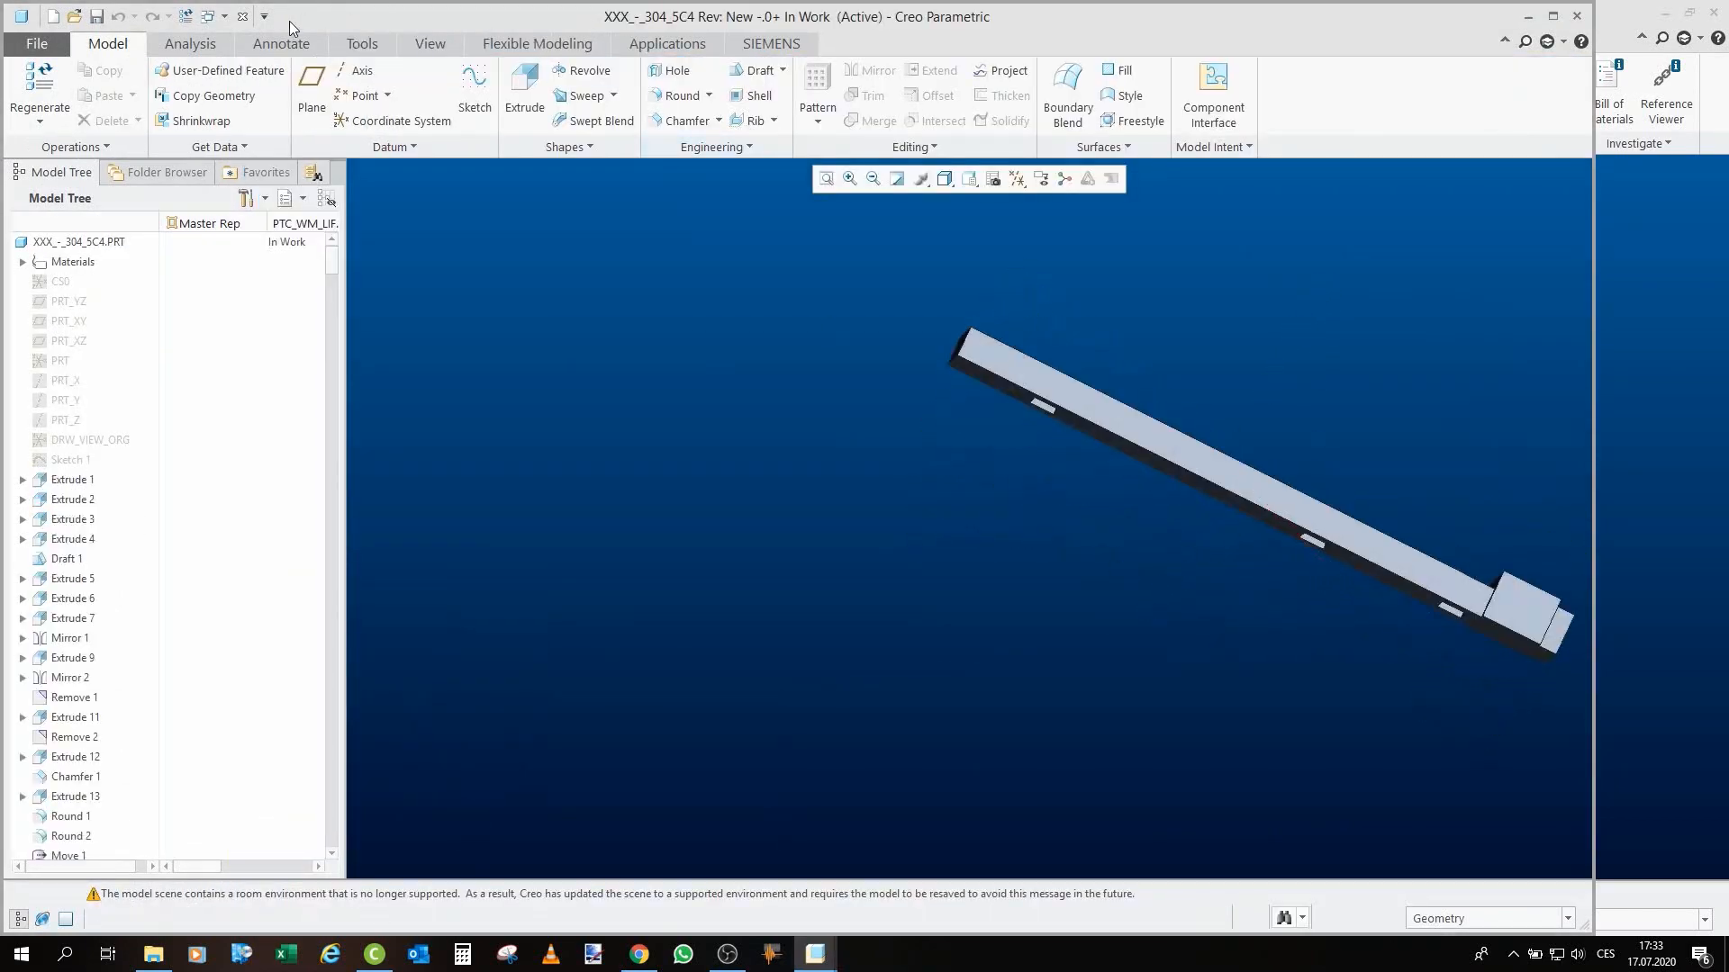
{"action": "left_click", "coordinate": [244, 17]}
Review the complete XXX_-_304_BELLY_M subassembly and close its window to return to the main assembly.
{"action": "scroll", "coordinate": [1332, 440], "scroll_direction": "up", "scroll_amount": 6}
{"action": "middle_click_drag", "start_coordinate": [1332, 441], "coordinate": [1031, 669]}
{"action": "scroll", "coordinate": [1031, 669], "scroll_direction": "down", "scroll_amount": 5}
{"action": "scroll", "coordinate": [1050, 513], "scroll_direction": "up", "scroll_amount": 4}
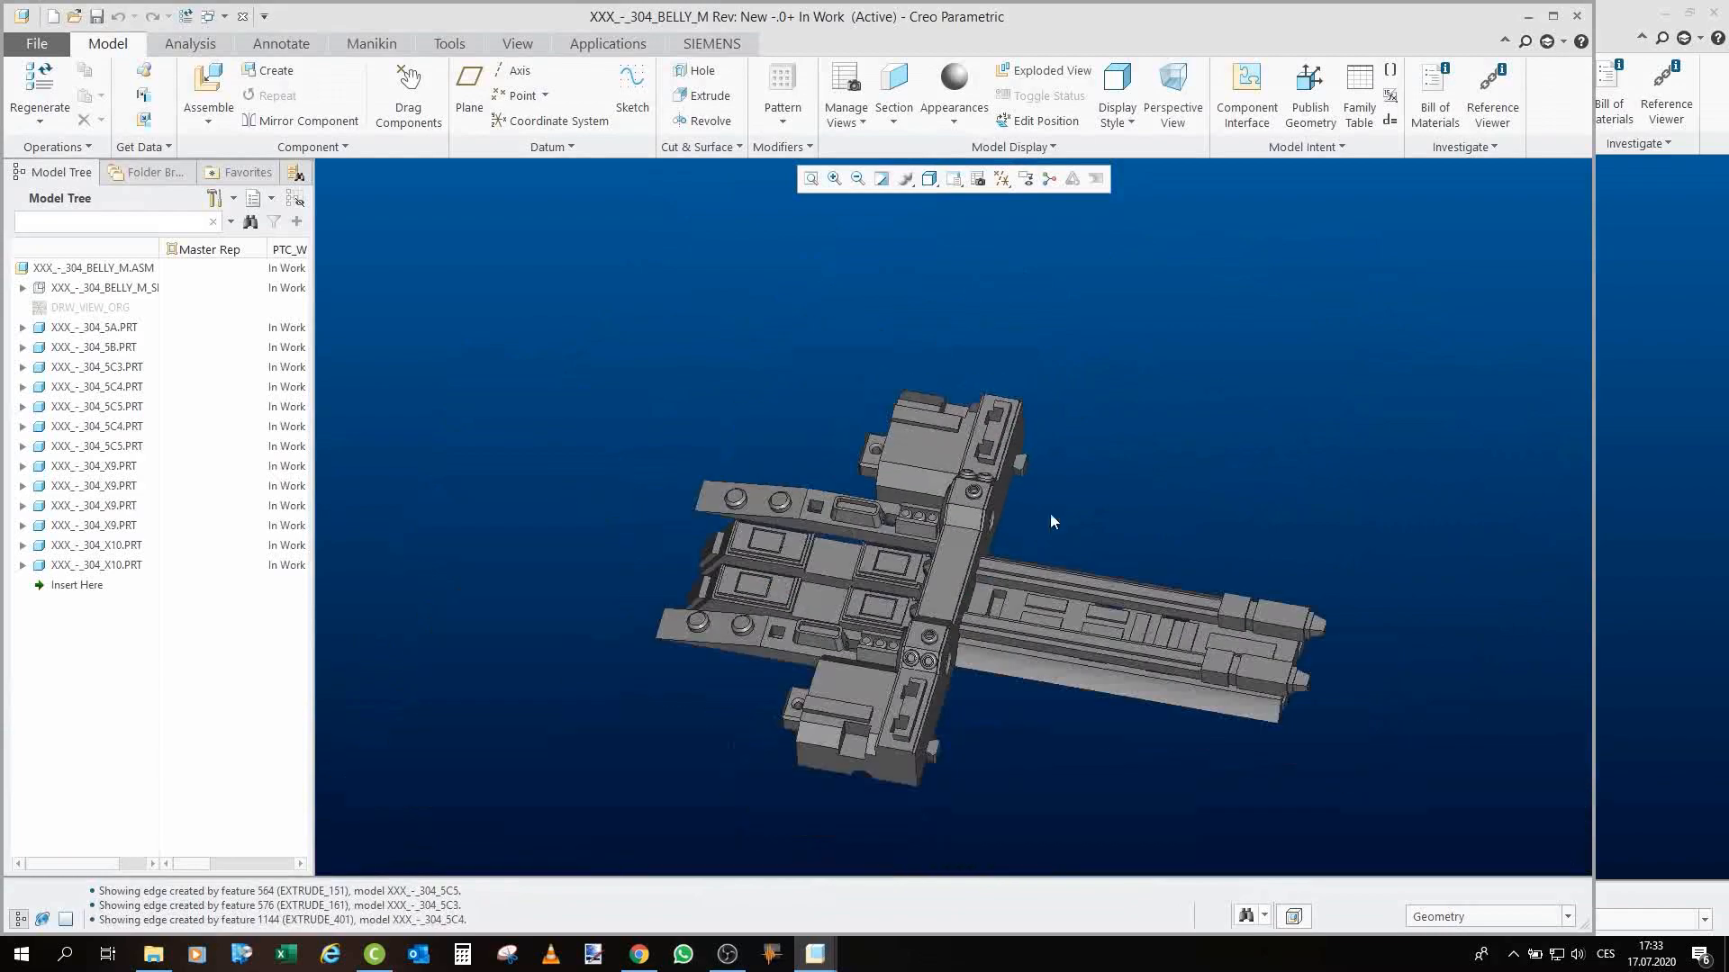
{"action": "left_click", "coordinate": [242, 18]}
Inspect how BELLY_M sits on the underside of the XXX_-_304 ship assembly.
{"action": "scroll", "coordinate": [1068, 477], "scroll_direction": "down", "scroll_amount": 4}
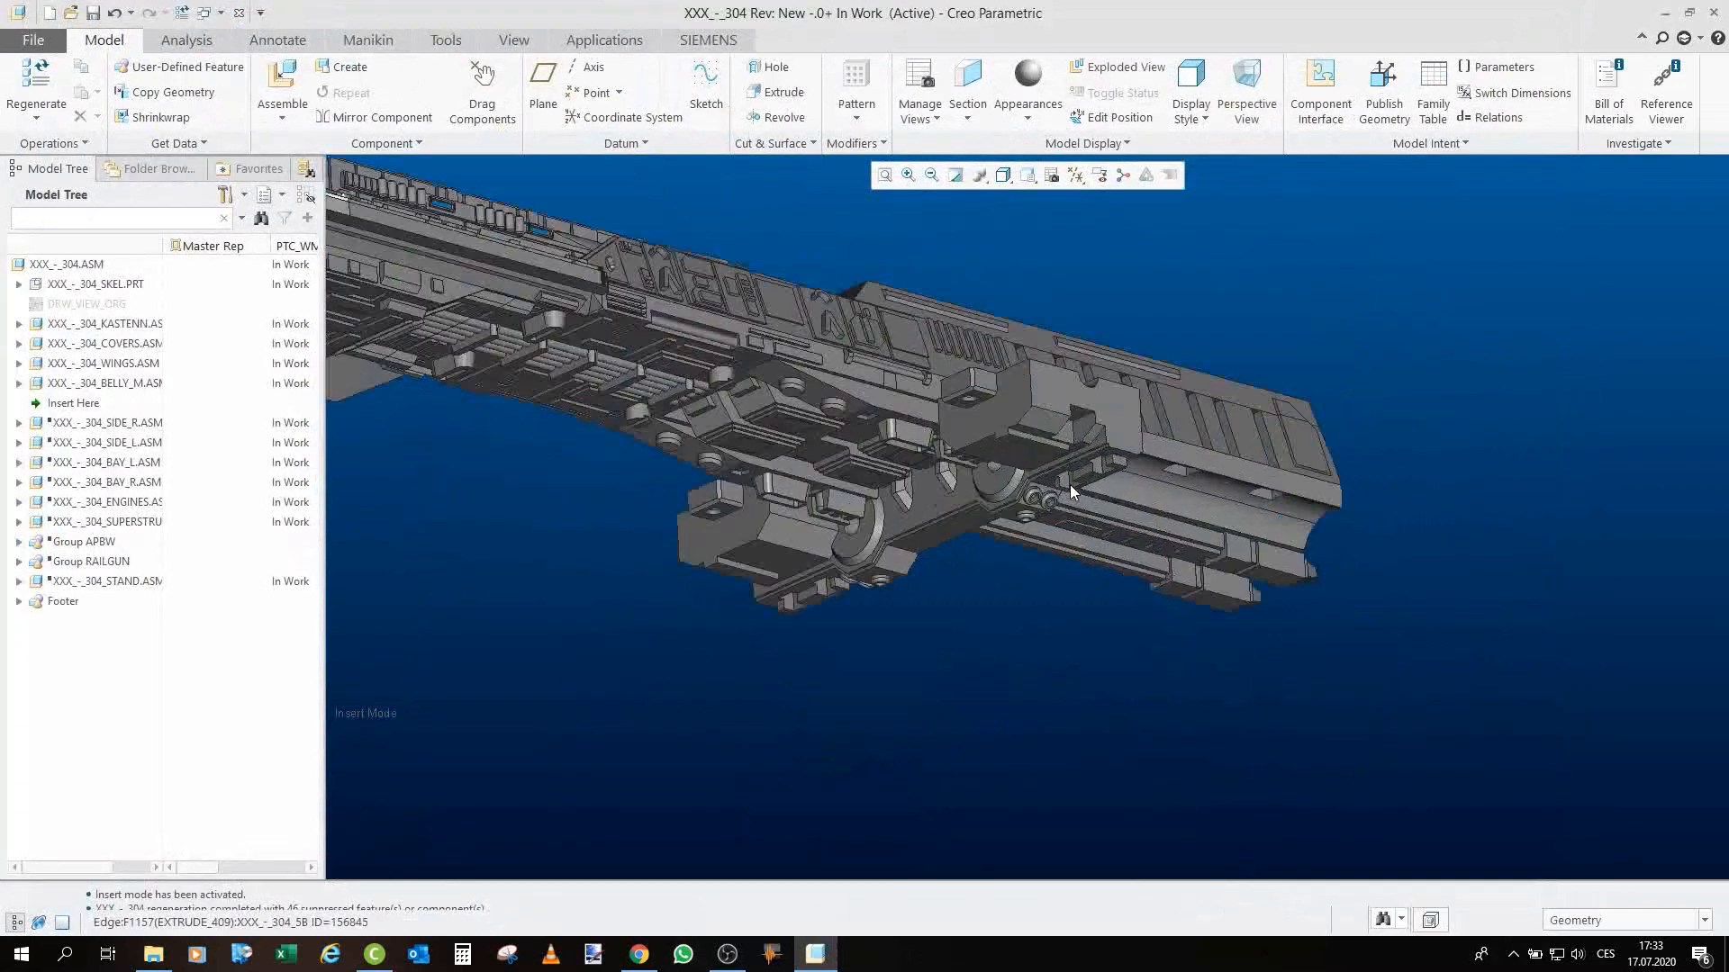
{"action": "middle_click_drag", "start_coordinate": [1057, 444], "coordinate": [1094, 347]}
{"action": "scroll", "coordinate": [1071, 540], "scroll_direction": "up", "scroll_amount": 3}
{"action": "mouse_move", "coordinate": [1069, 669]}
{"action": "middle_mouse_down"}
{"action": "mouse_move", "coordinate": [1106, 645]}
{"action": "mouse_move", "coordinate": [1062, 693]}
{"action": "middle_mouse_up"}
{"action": "scroll", "coordinate": [1251, 391], "scroll_direction": "up", "scroll_amount": 3}
{"action": "mouse_move", "coordinate": [956, 455]}
{"action": "middle_mouse_down"}
{"action": "mouse_move", "coordinate": [961, 564]}
{"action": "mouse_move", "coordinate": [891, 643]}
{"action": "middle_mouse_up"}
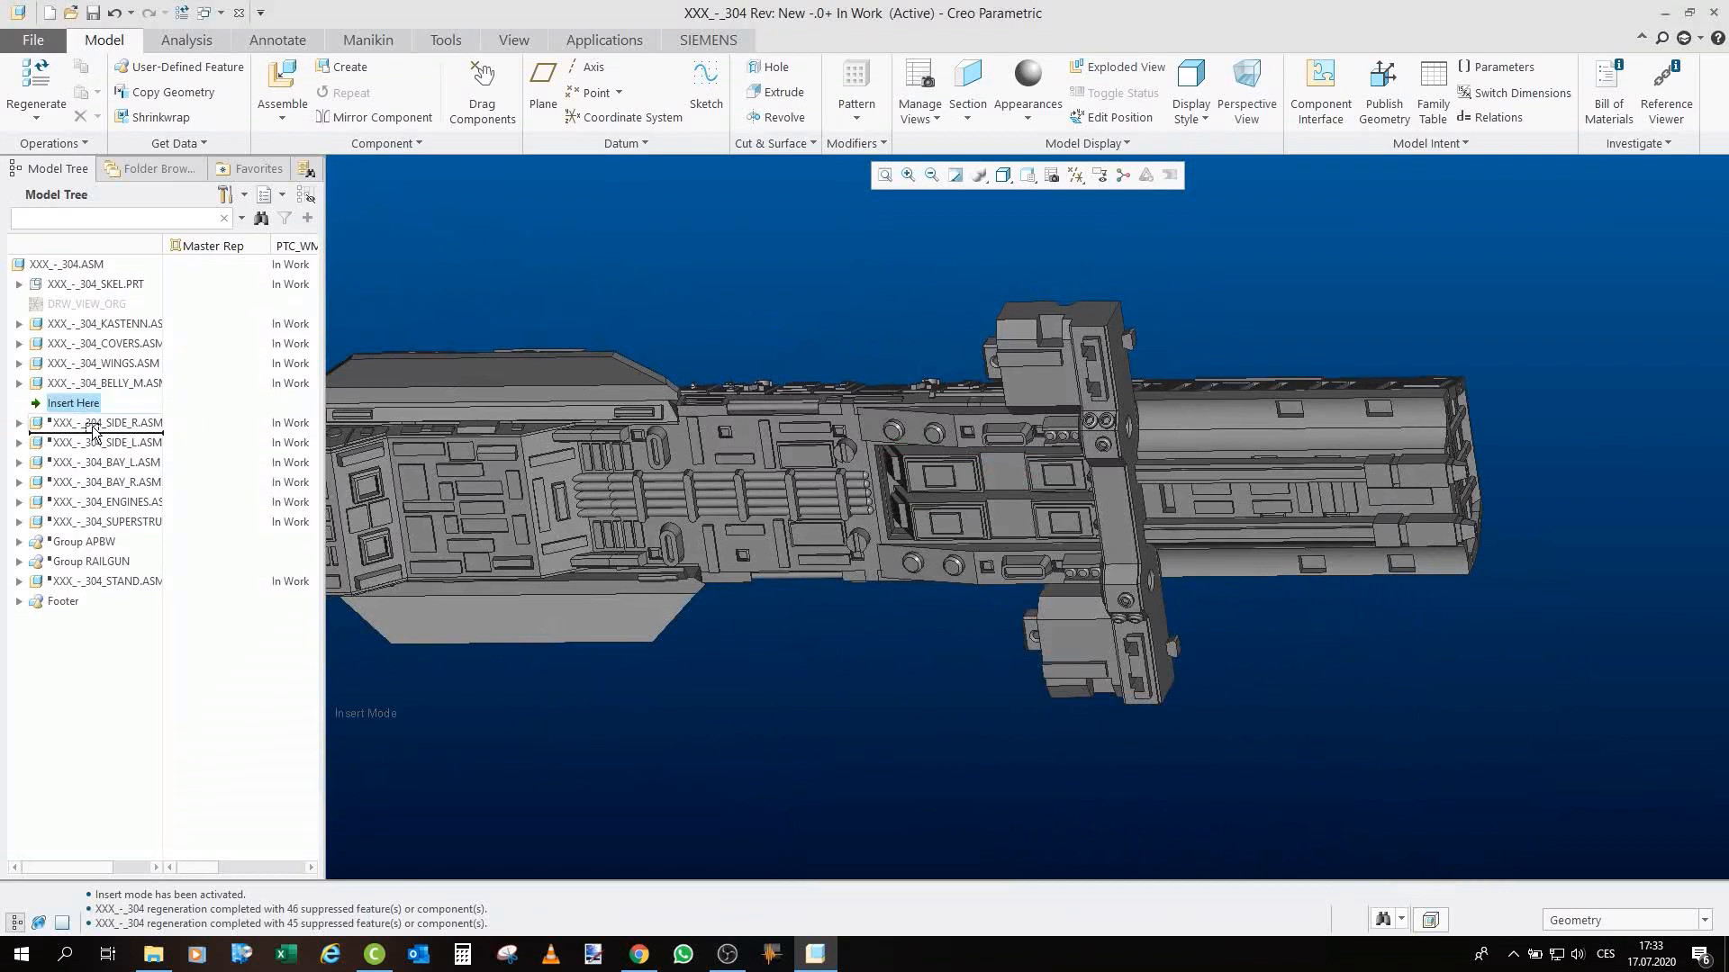
Add XXX_-_304_SIDE_R to the ship by moving the insertion point below it, and view the new side pod closely.
{"action": "left_click_drag", "start_coordinate": [96, 432], "coordinate": [95, 433]}
{"action": "middle_click_drag", "start_coordinate": [1038, 567], "coordinate": [1062, 622]}
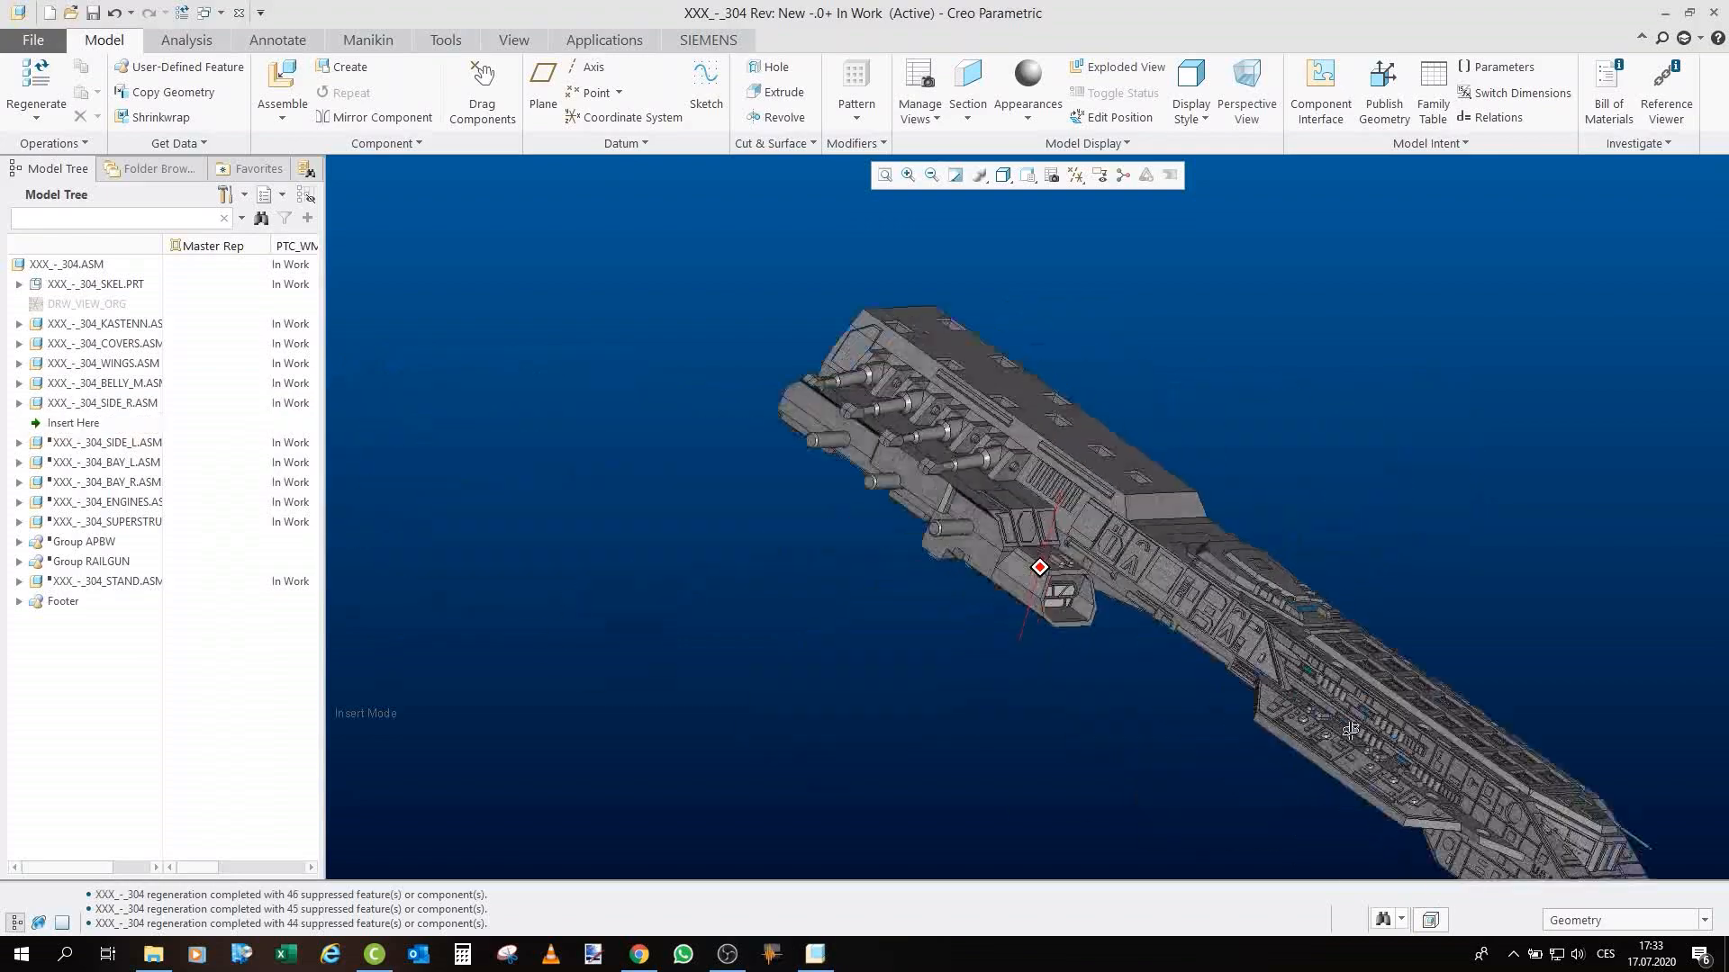
{"action": "scroll", "coordinate": [872, 494], "scroll_direction": "down", "scroll_amount": 5}
{"action": "middle_click_drag", "start_coordinate": [919, 470], "coordinate": [1122, 550]}
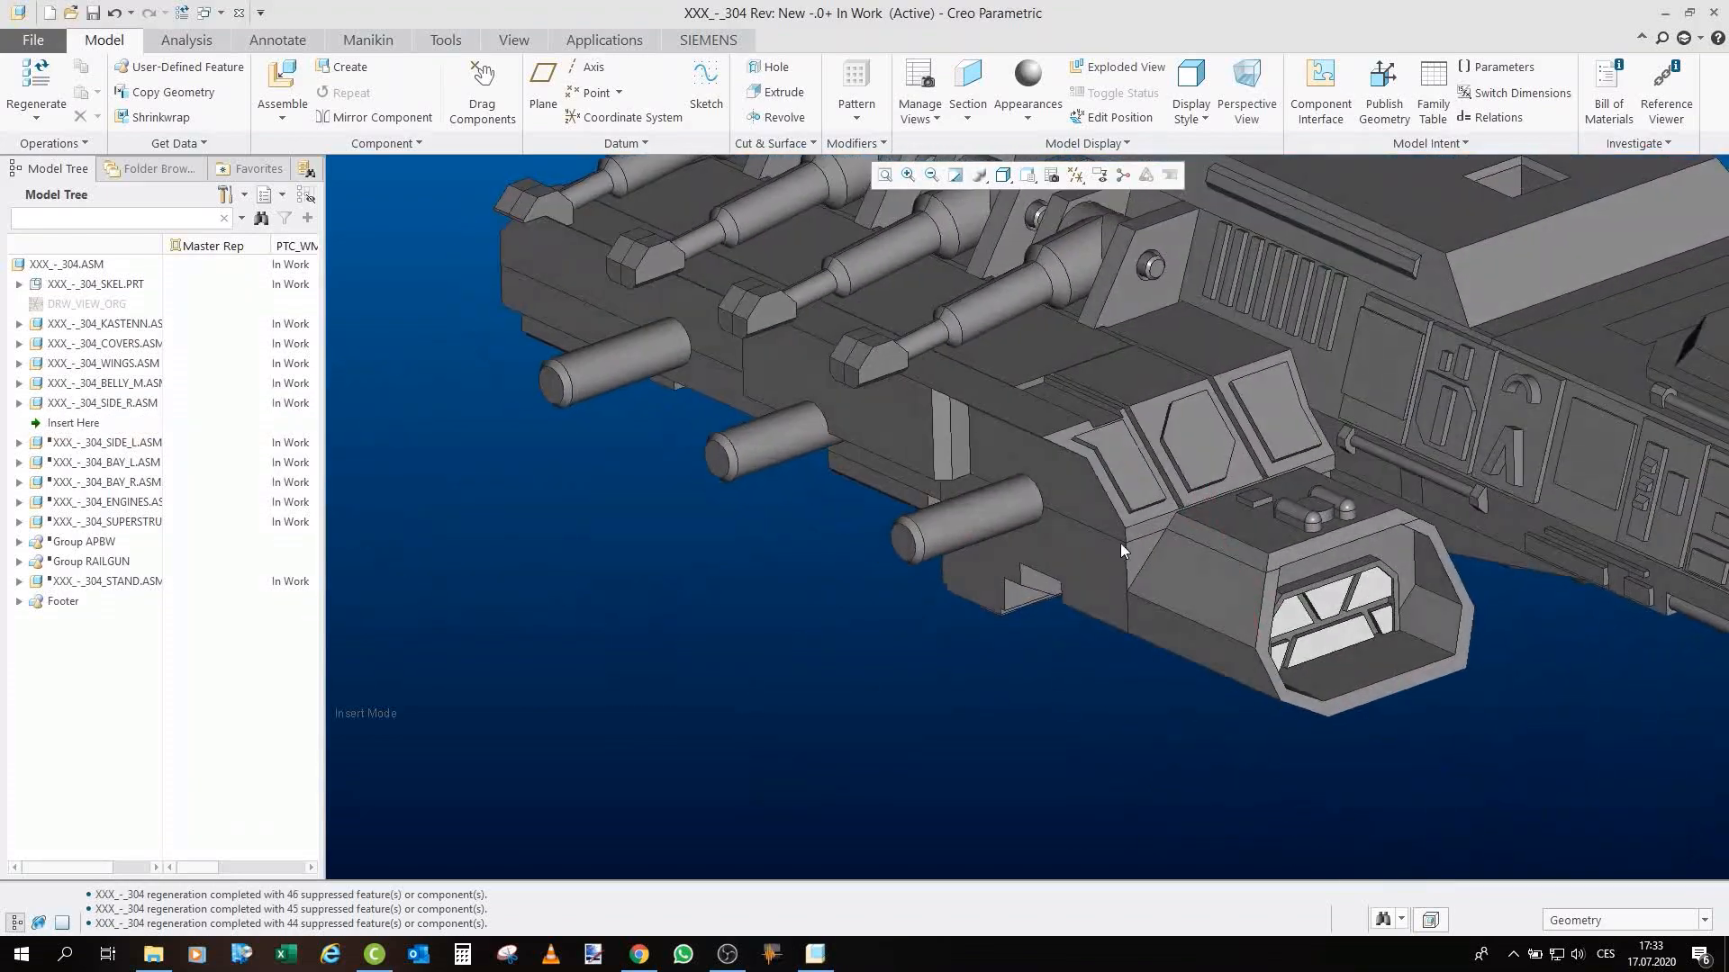
Highlight XXX_-_304_SIDE_R on the ship to see its extent, clear the selection, and examine the pod.
{"action": "left_click", "coordinate": [115, 406]}
{"action": "scroll", "coordinate": [921, 803], "scroll_direction": "up", "scroll_amount": 3}
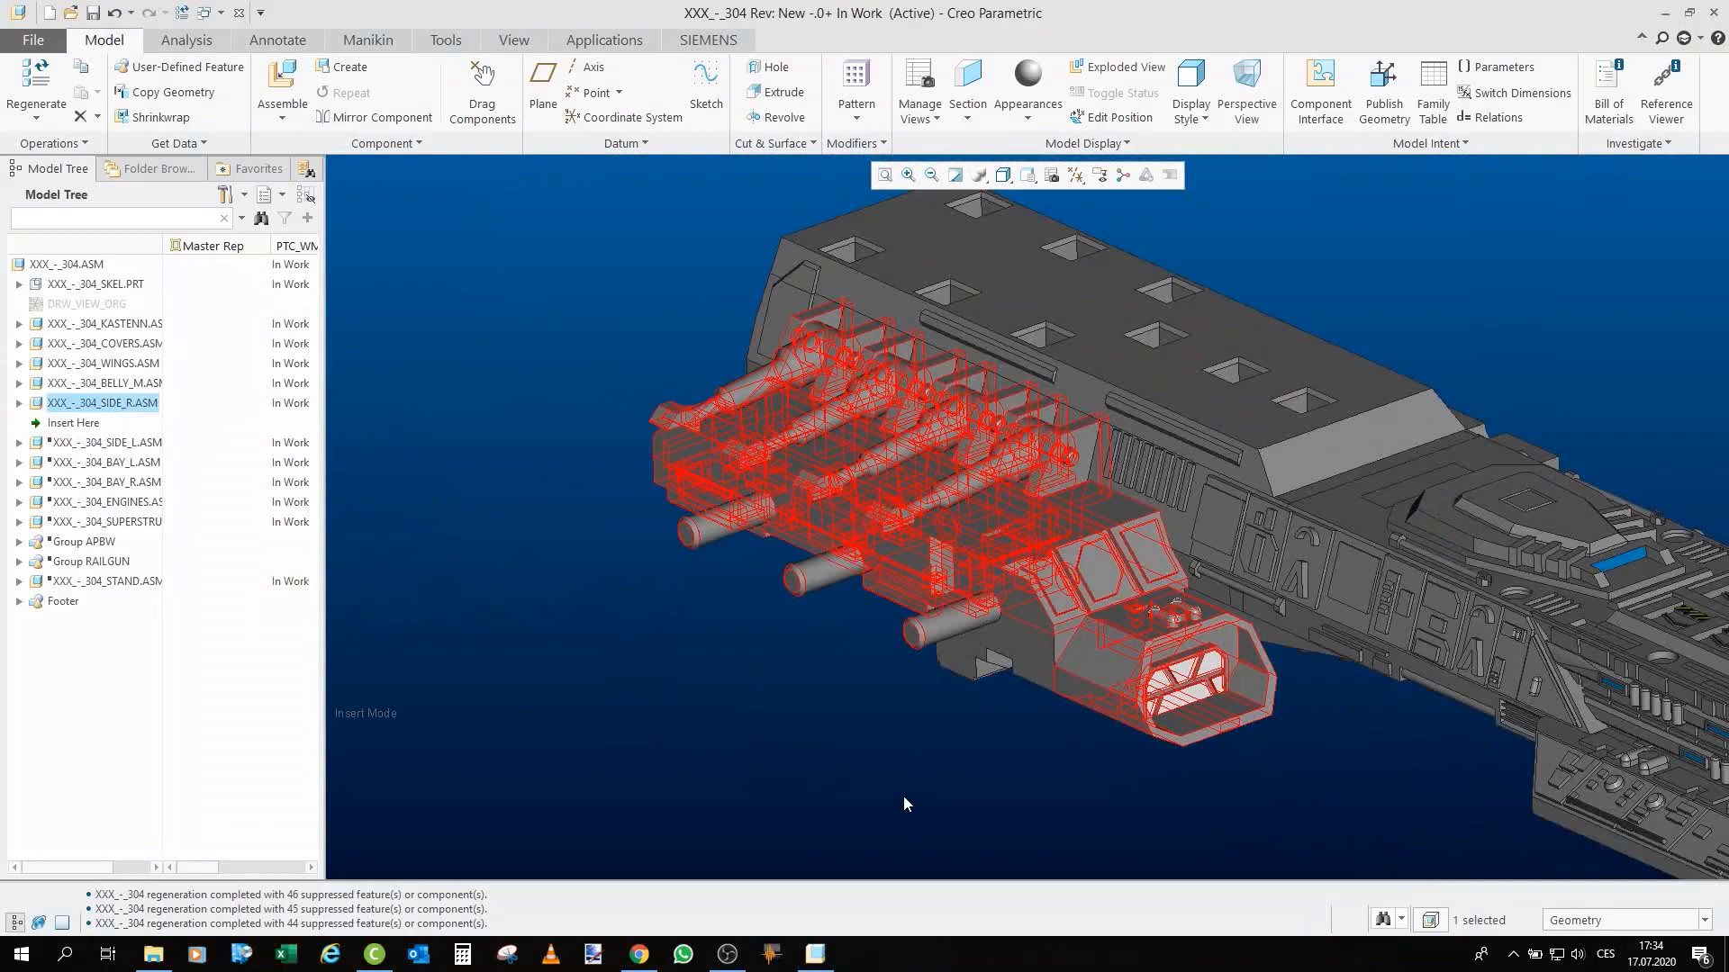
{"action": "left_click", "coordinate": [904, 796]}
{"action": "scroll", "coordinate": [895, 793], "scroll_direction": "down", "scroll_amount": 3}
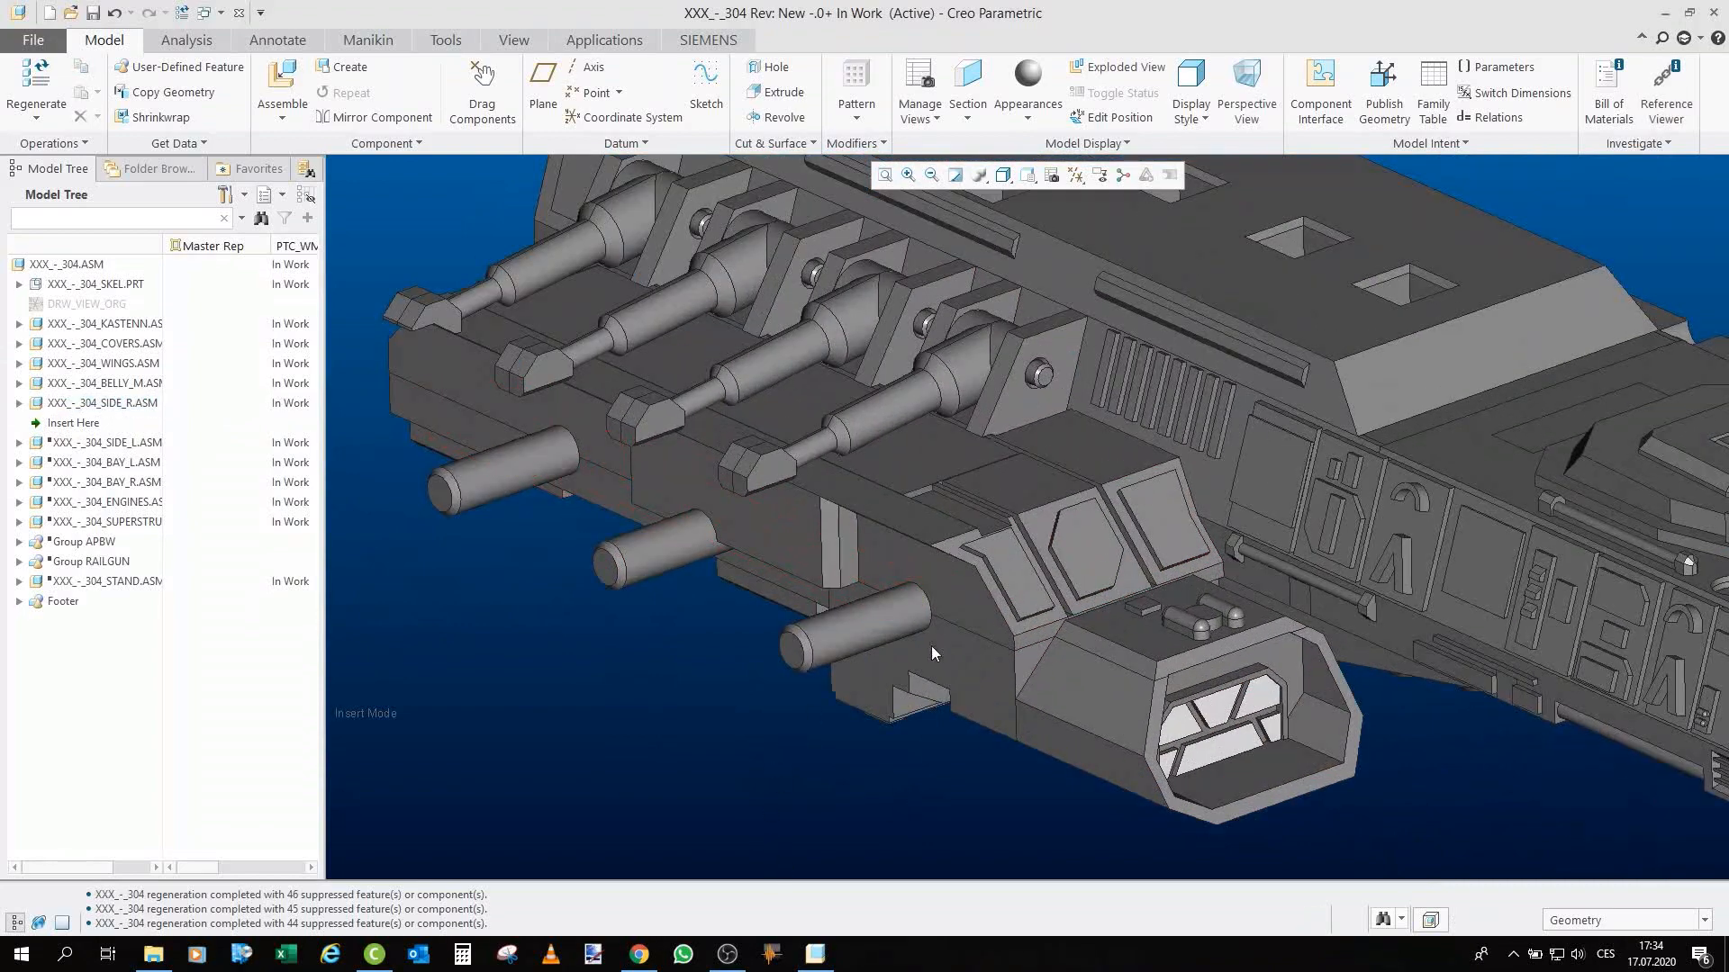
{"action": "scroll", "coordinate": [932, 655], "scroll_direction": "up", "scroll_amount": 3}
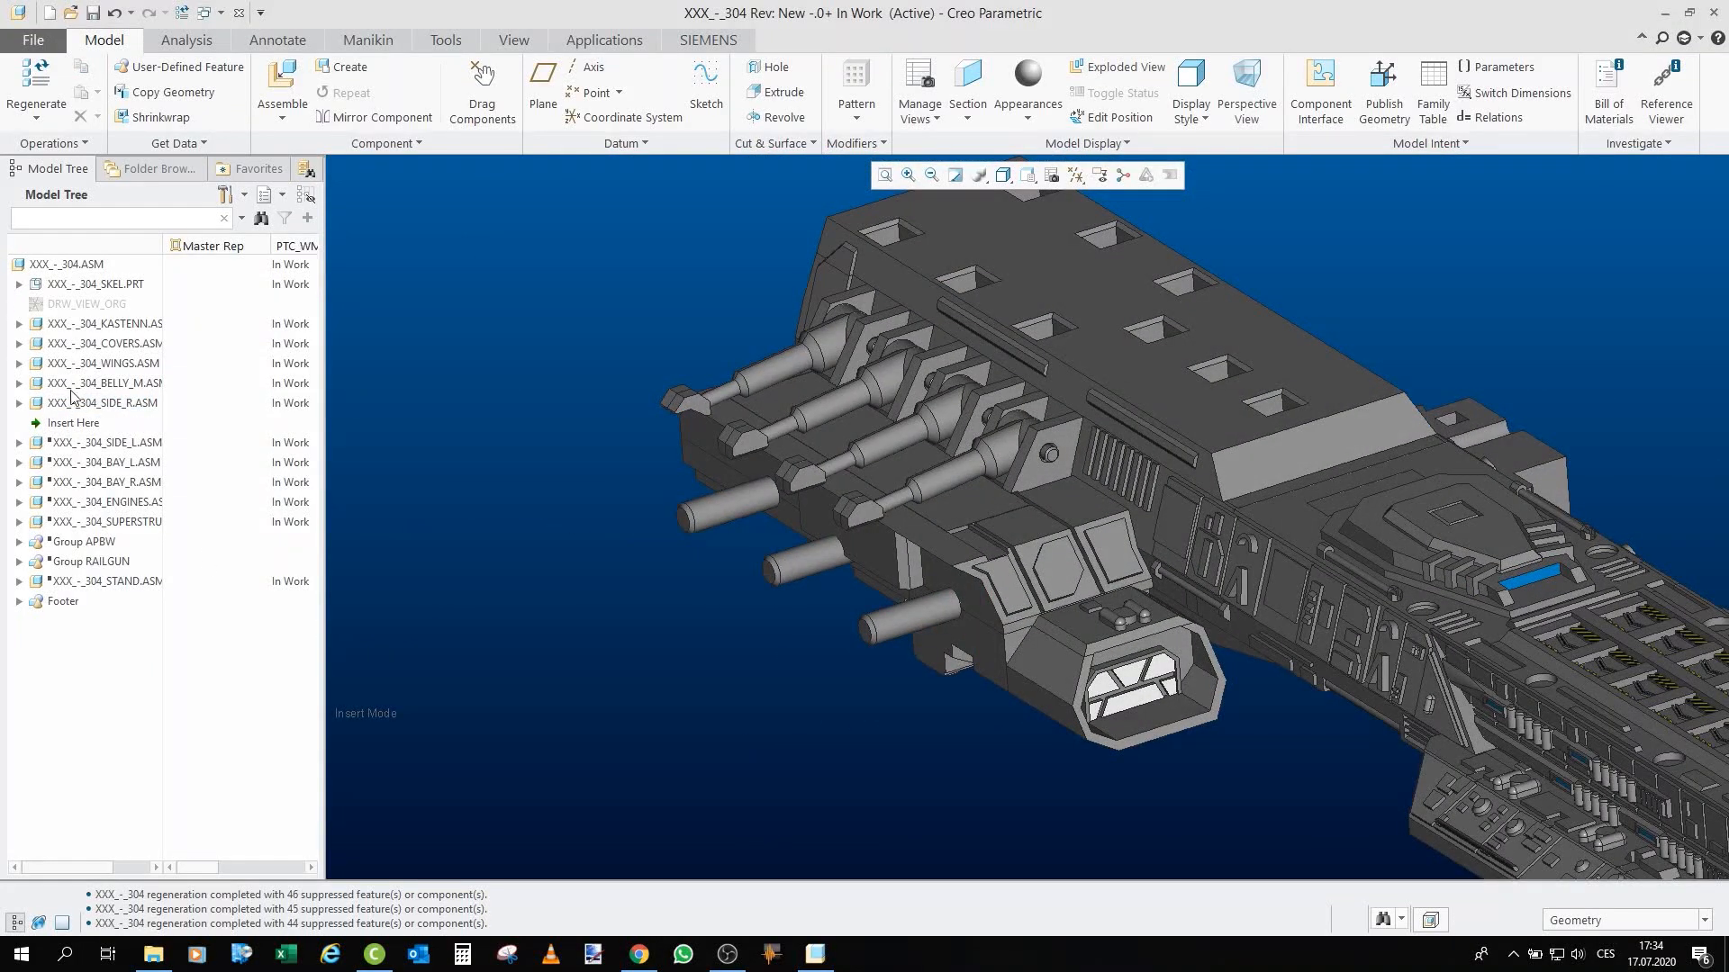
Open the XXX_-_304_SIDE_R subassembly in its own window and examine its piston row and protruding cylinders.
{"action": "left_click", "coordinate": [114, 405]}
{"action": "left_click", "coordinate": [149, 317]}
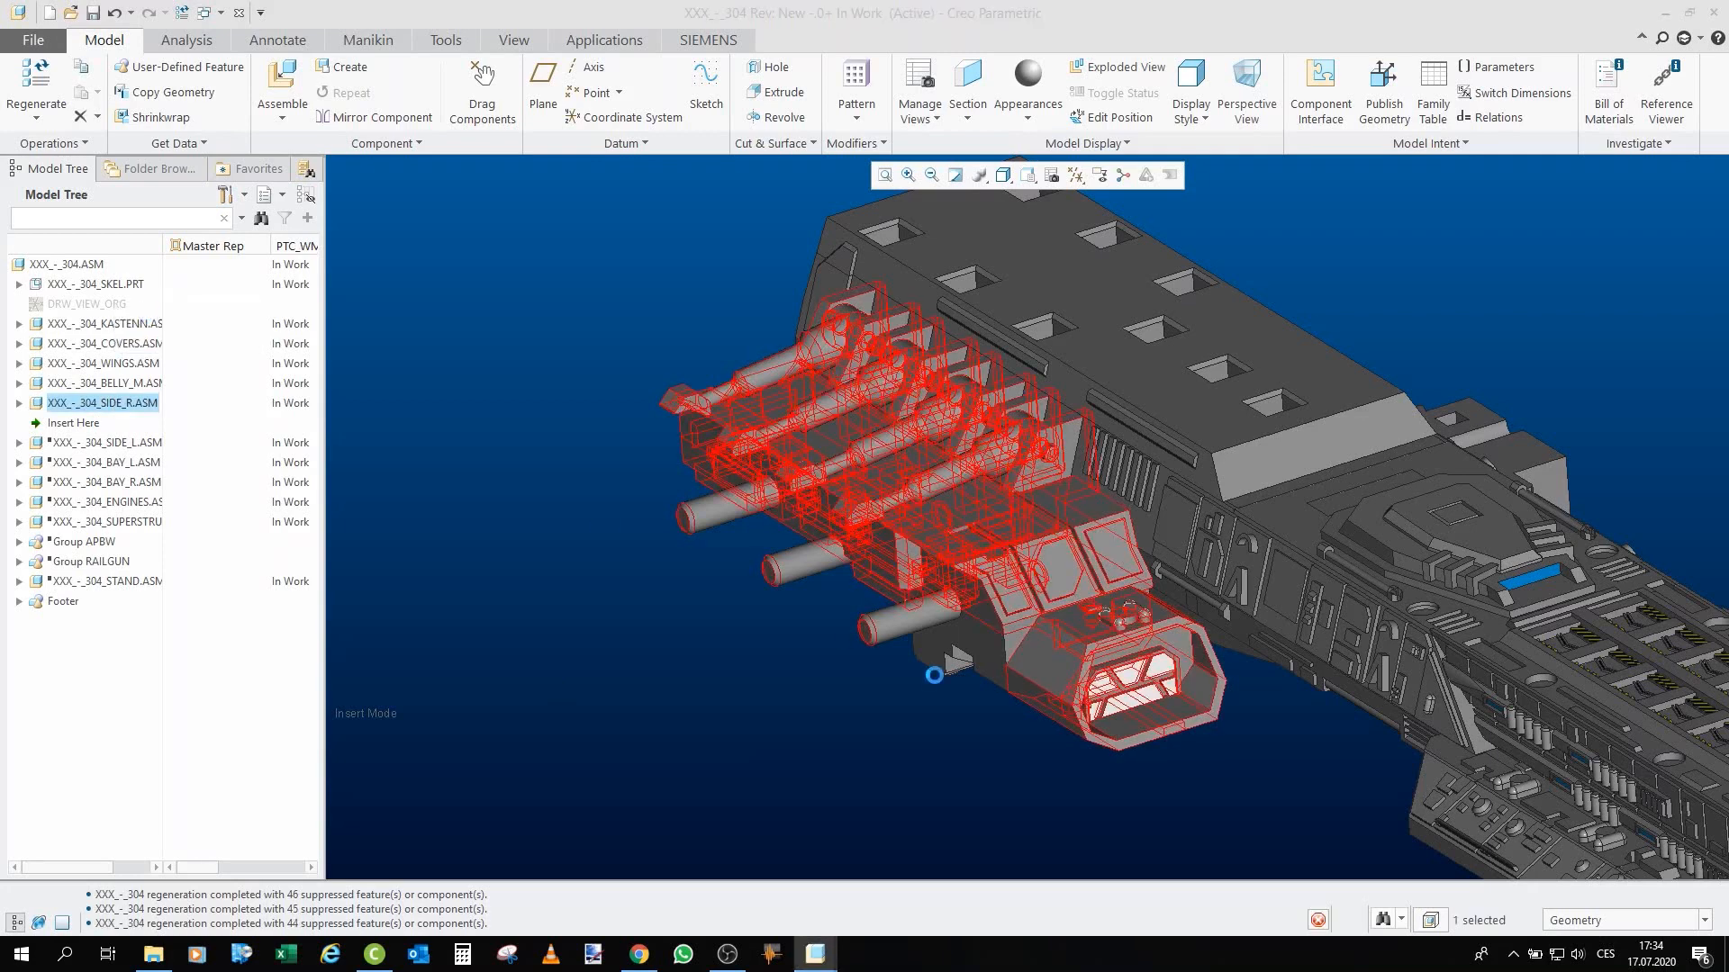
{"action": "left_click", "coordinate": [866, 621]}
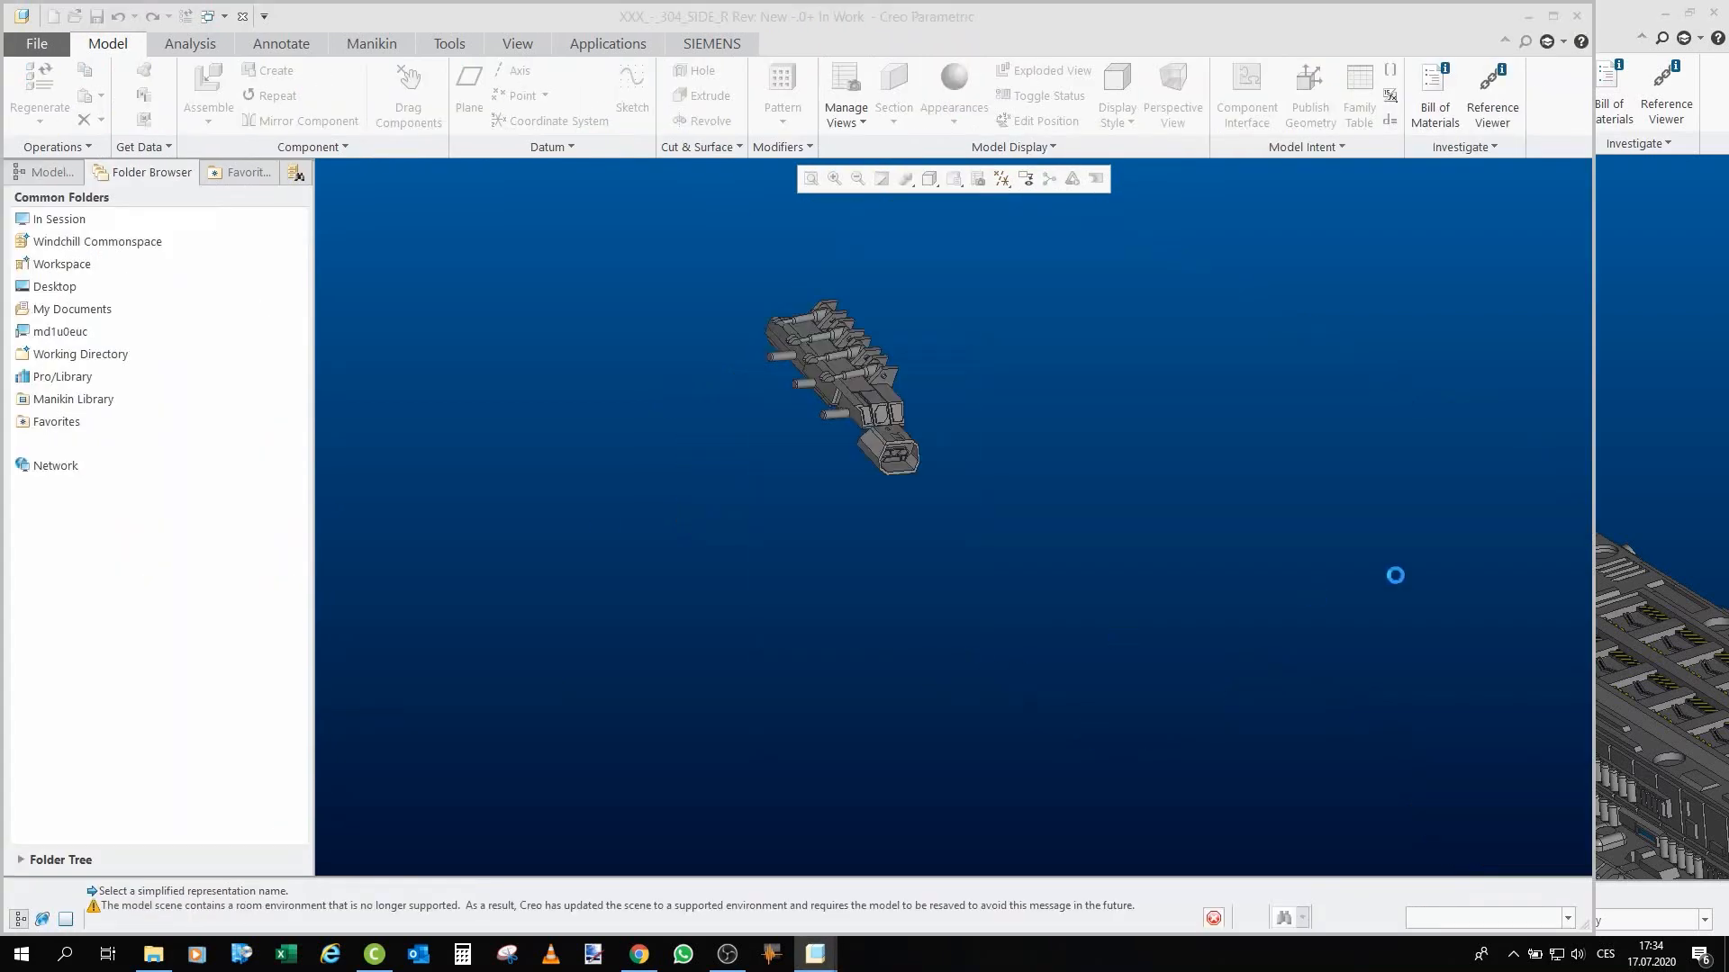
{"action": "middle_click_drag", "start_coordinate": [915, 449], "coordinate": [1296, 376]}
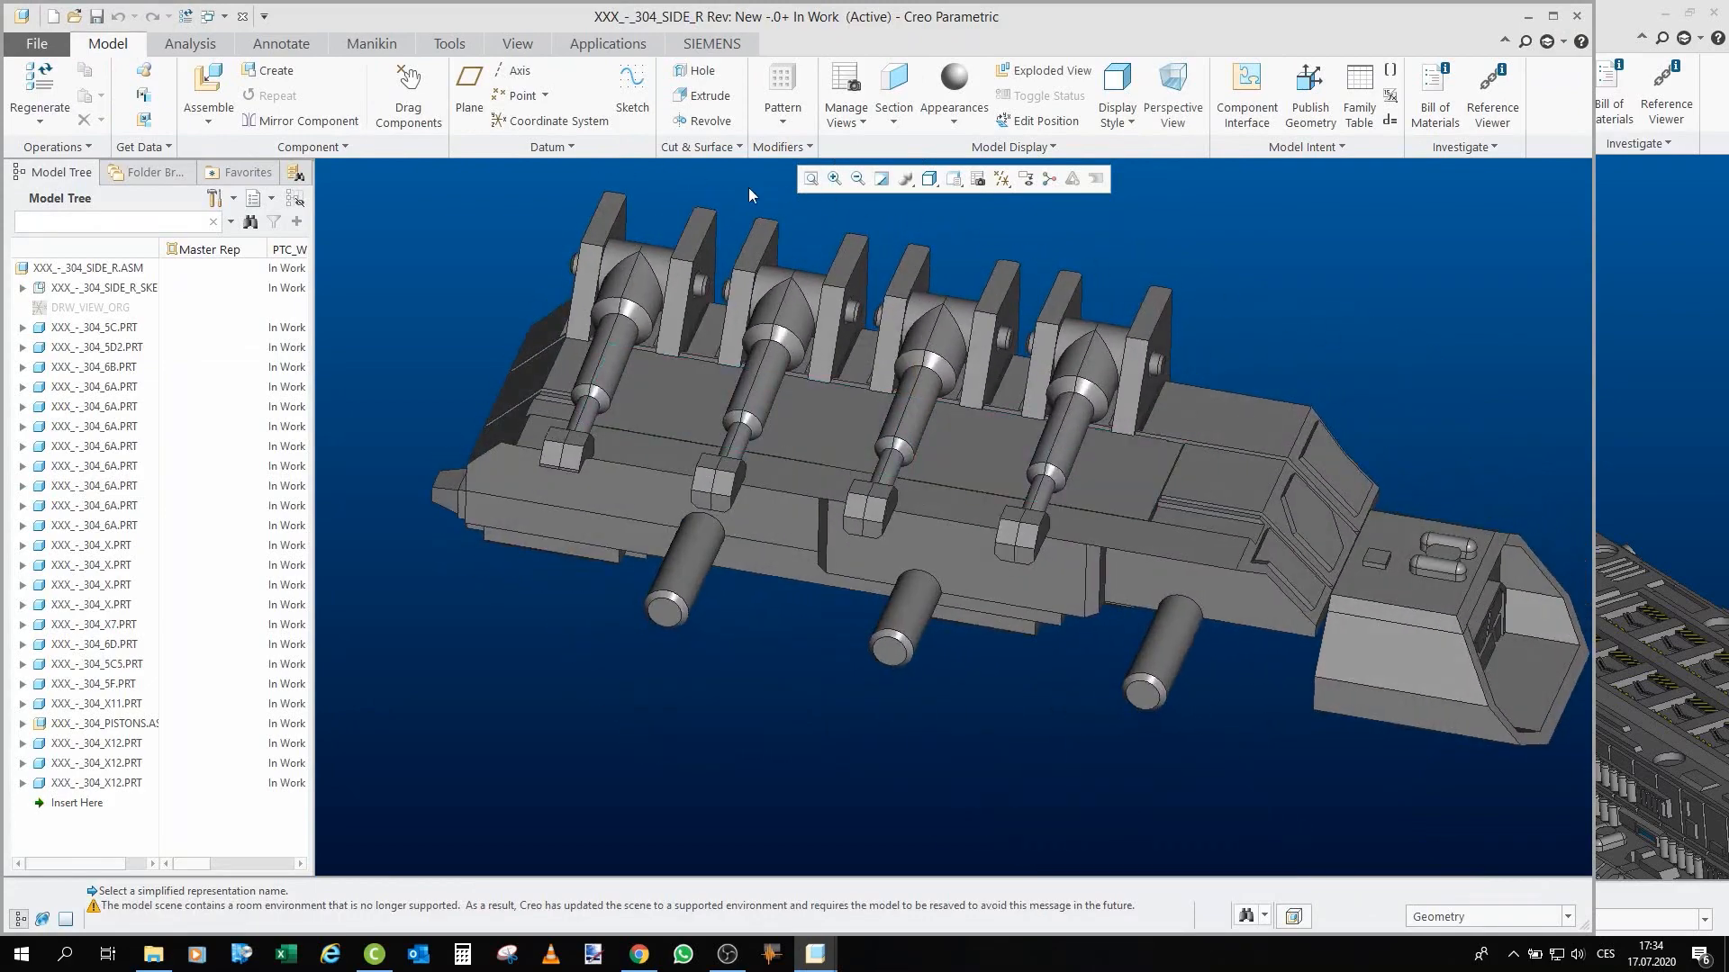
{"action": "middle_click_drag", "start_coordinate": [671, 276], "coordinate": [576, 281]}
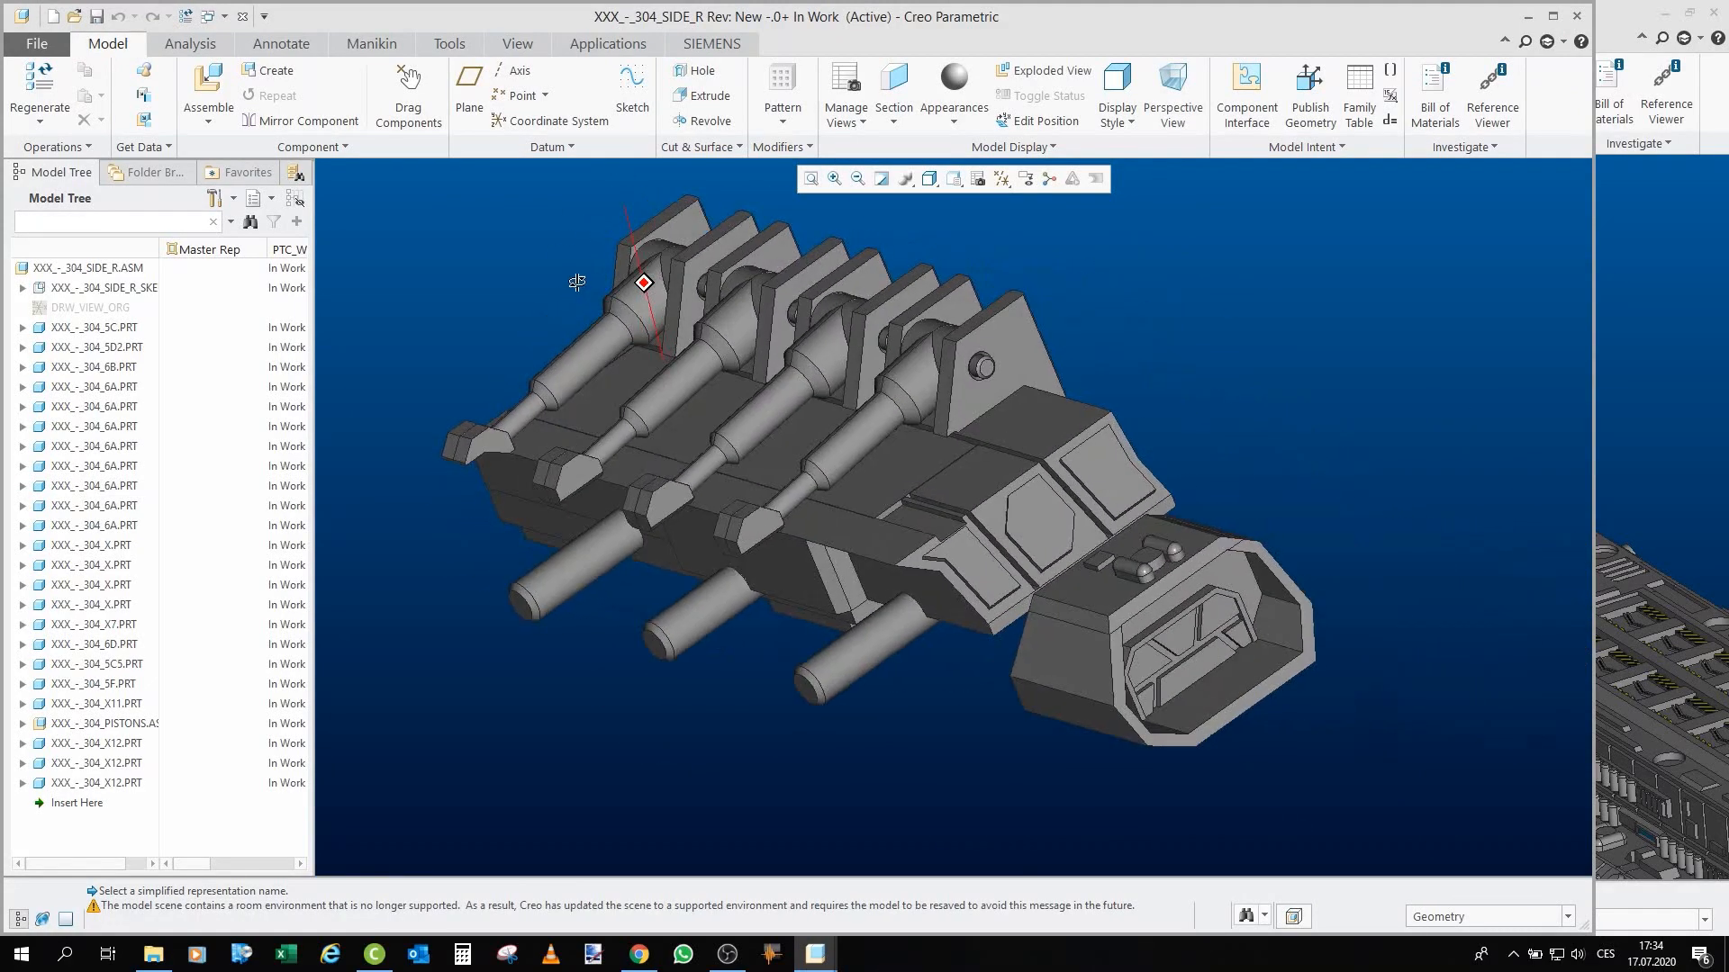
{"action": "middle_click_drag", "start_coordinate": [802, 446], "coordinate": [782, 456]}
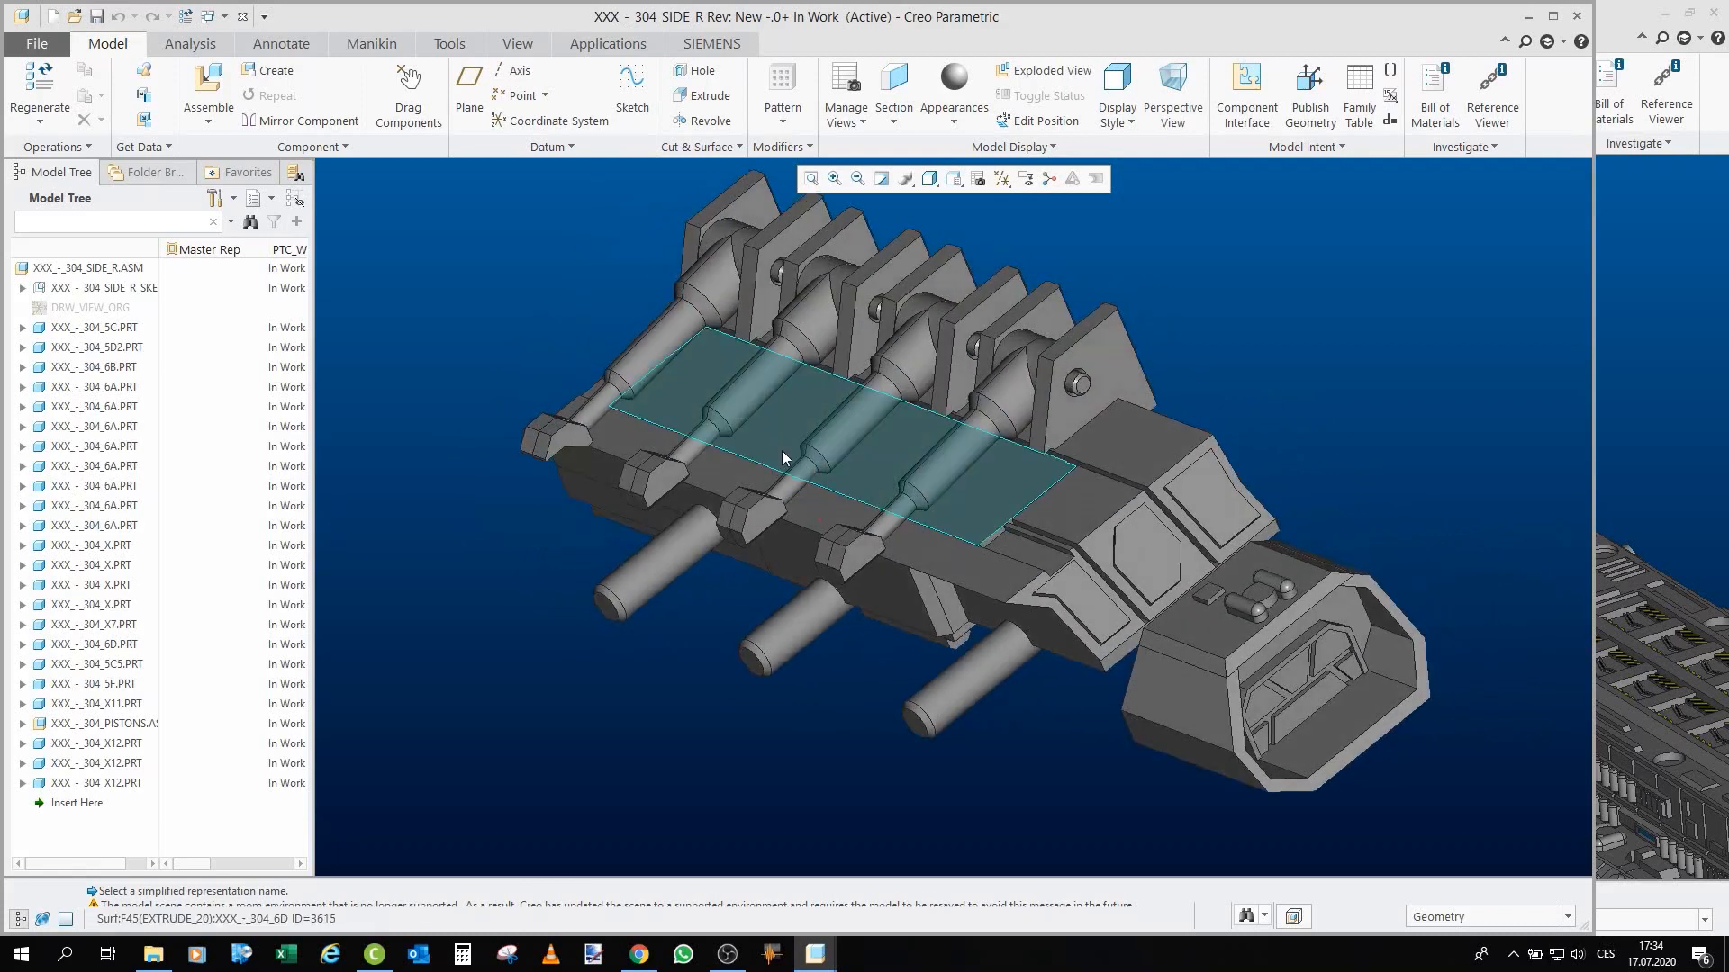
{"action": "scroll", "coordinate": [781, 457], "scroll_direction": "down", "scroll_amount": 3}
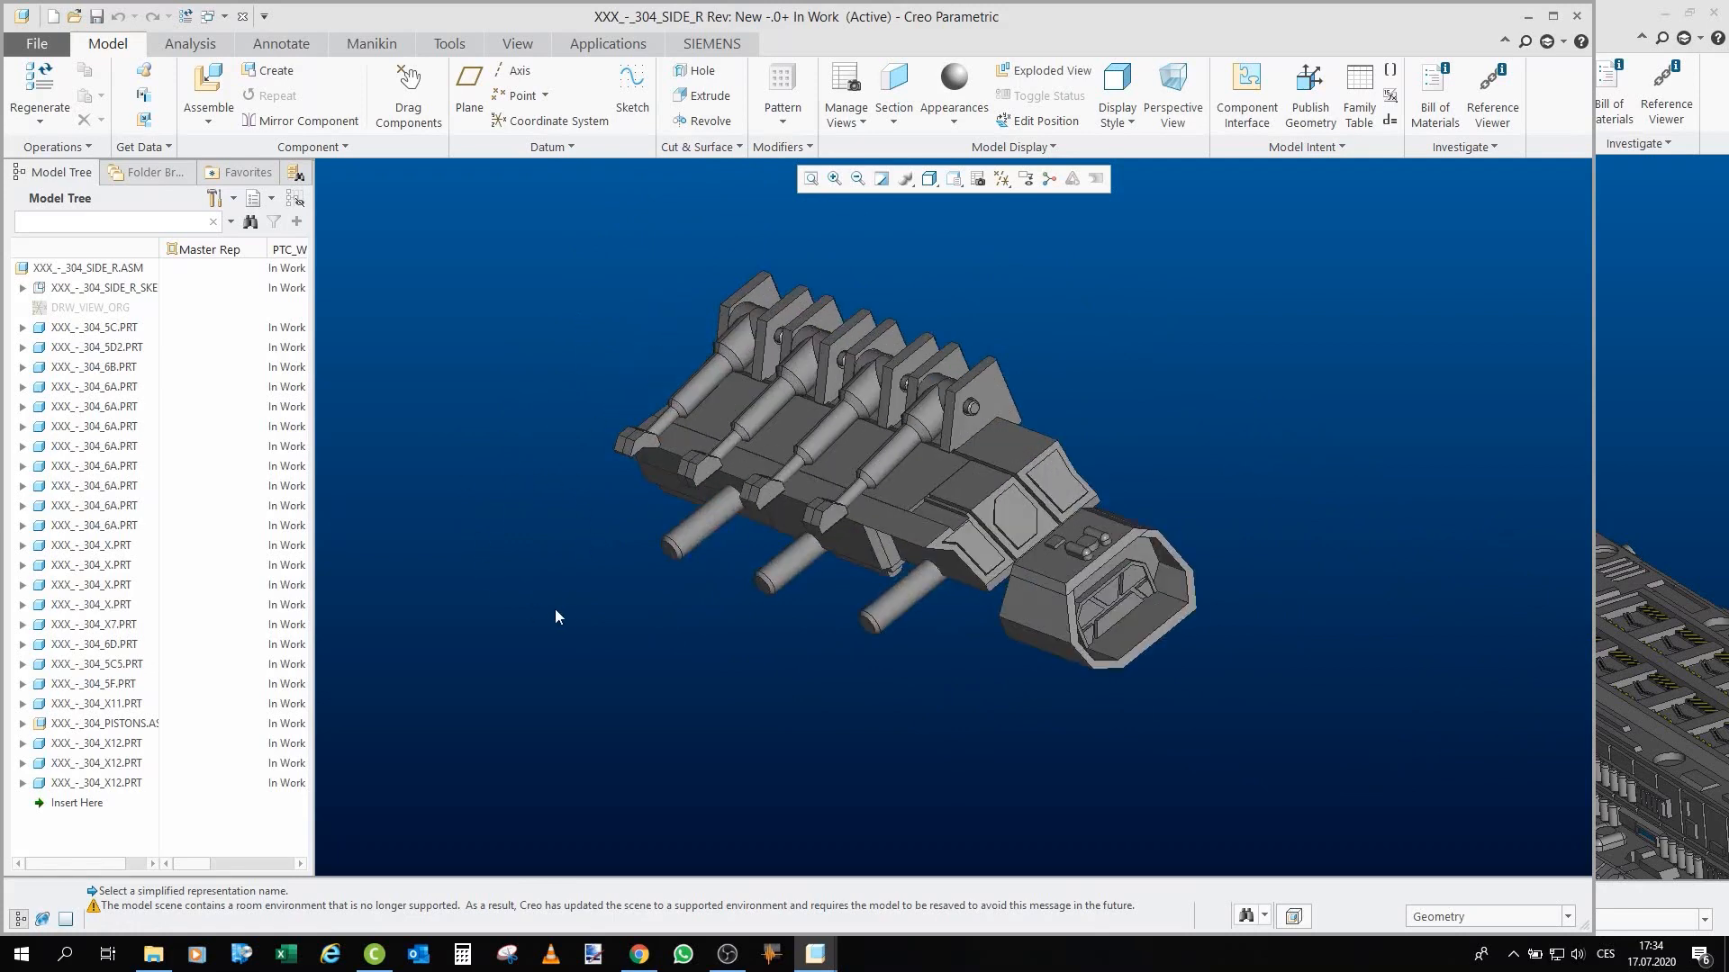
Inspect the underside rails and the hollow front nose of the SIDE_R subassembly.
{"action": "middle_click_drag", "start_coordinate": [576, 569], "coordinate": [844, 445]}
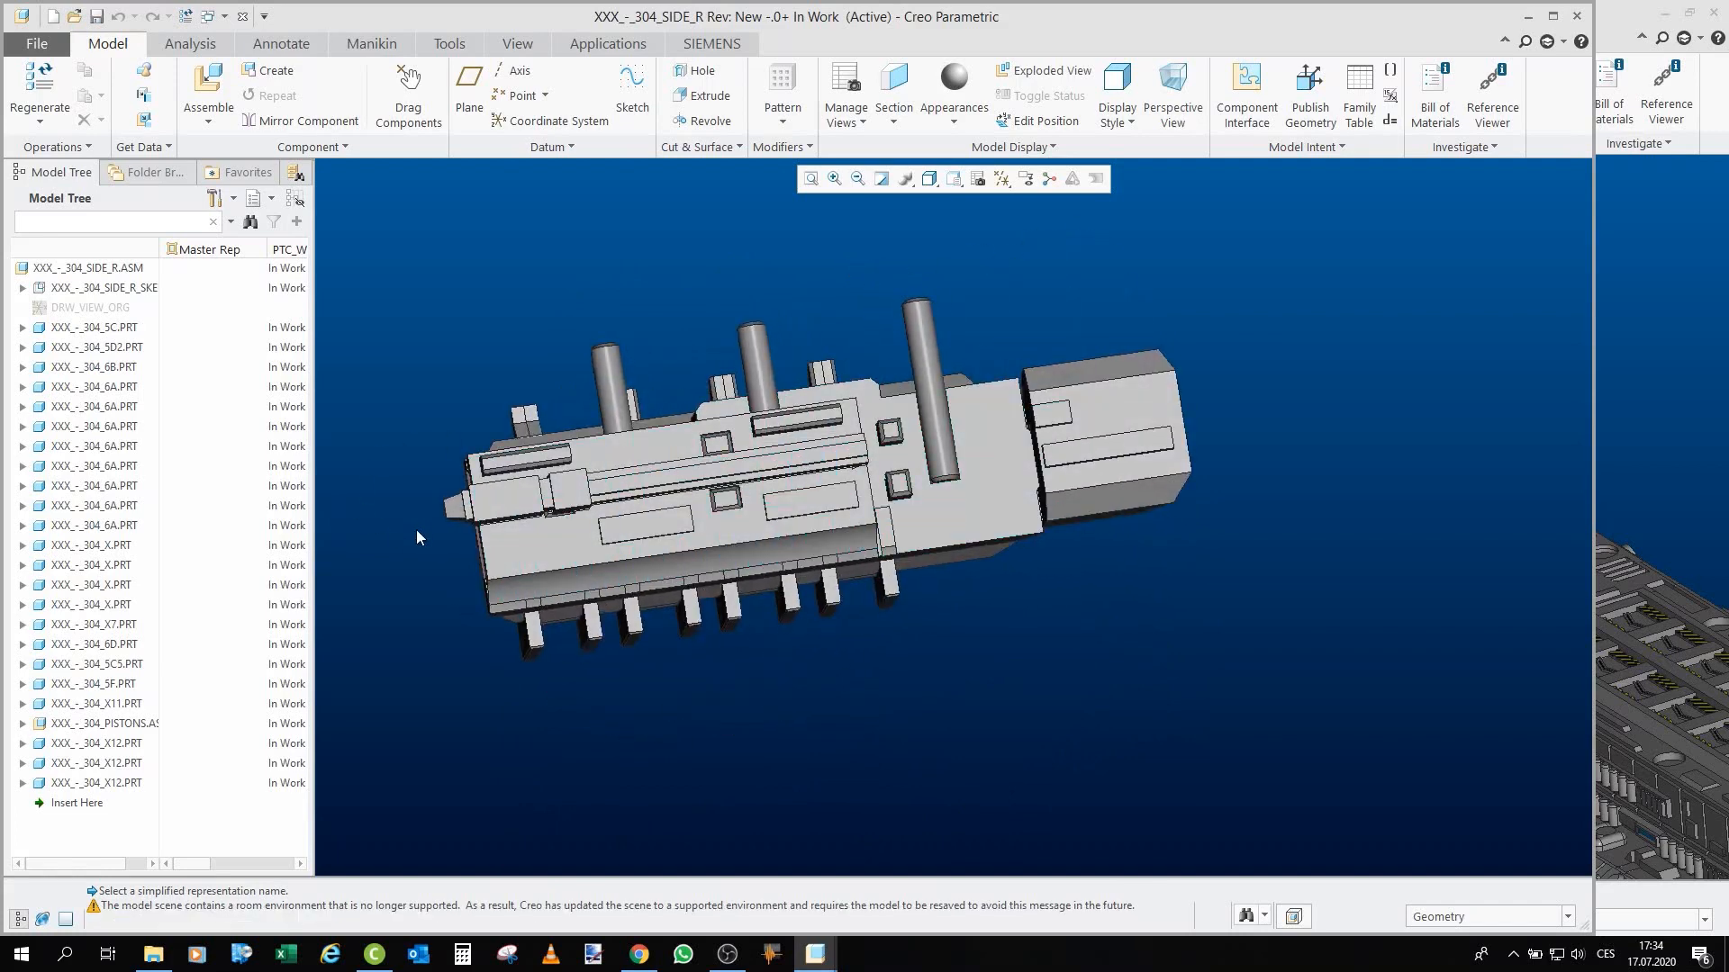
{"action": "middle_click_drag", "start_coordinate": [495, 471], "coordinate": [818, 702]}
{"action": "scroll", "coordinate": [817, 702], "scroll_direction": "down", "scroll_amount": 5}
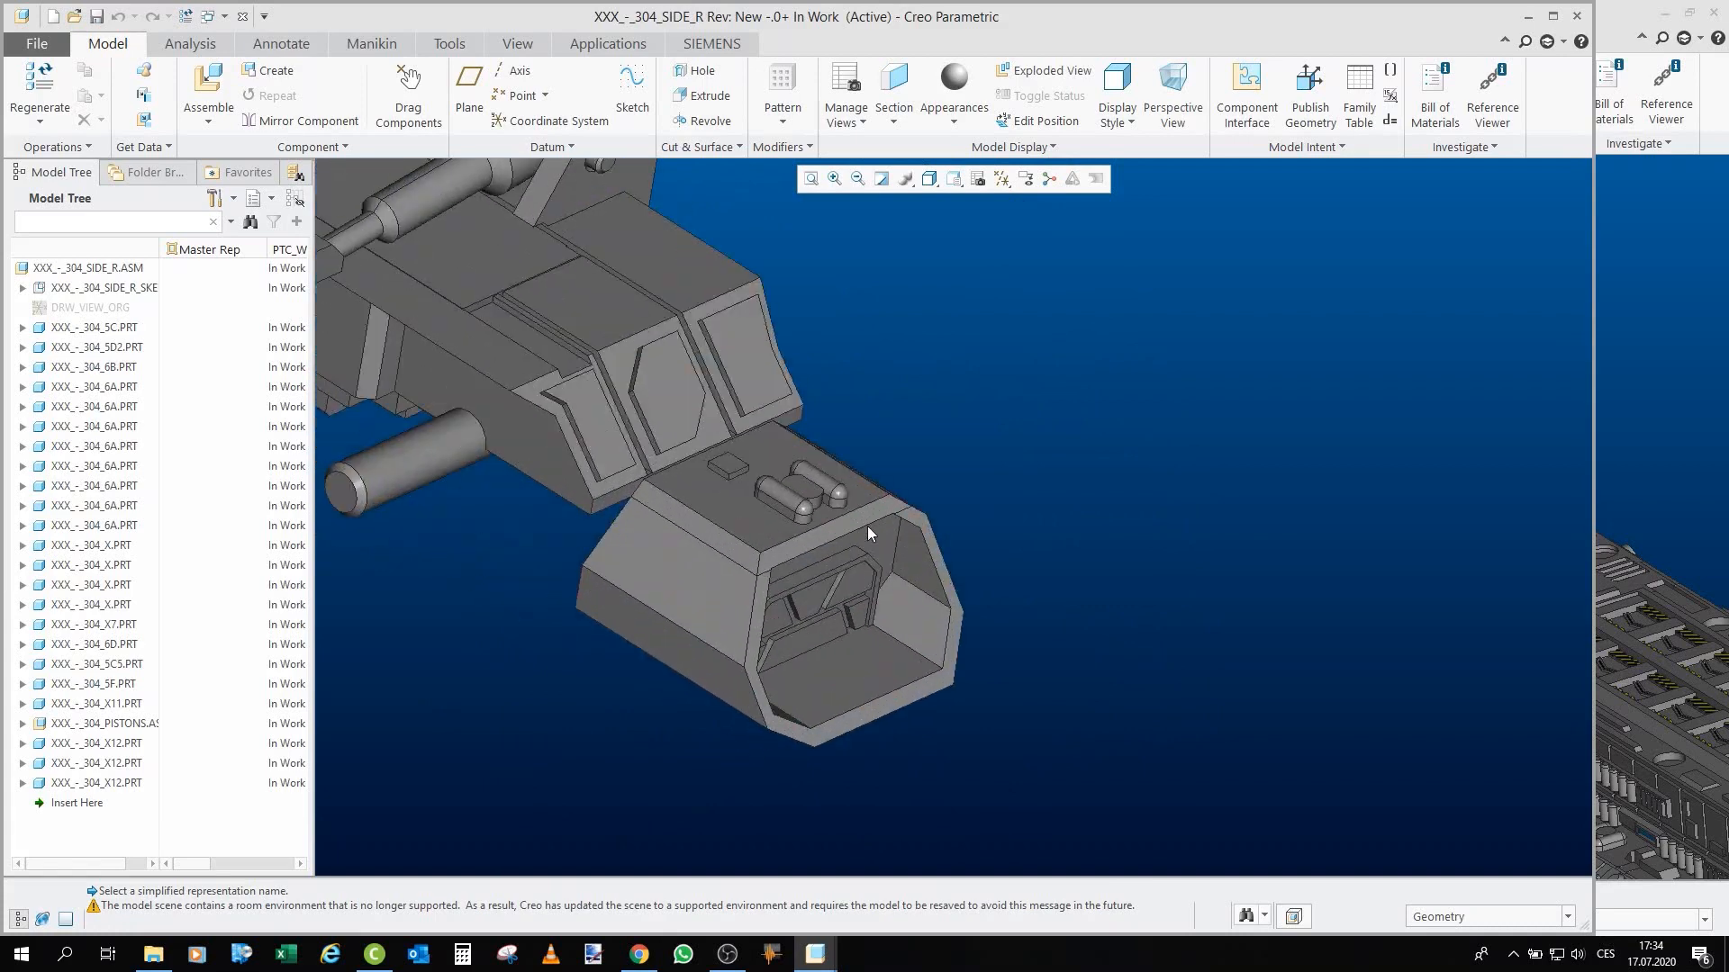
{"action": "scroll", "coordinate": [1214, 488], "scroll_direction": "up", "scroll_amount": 3}
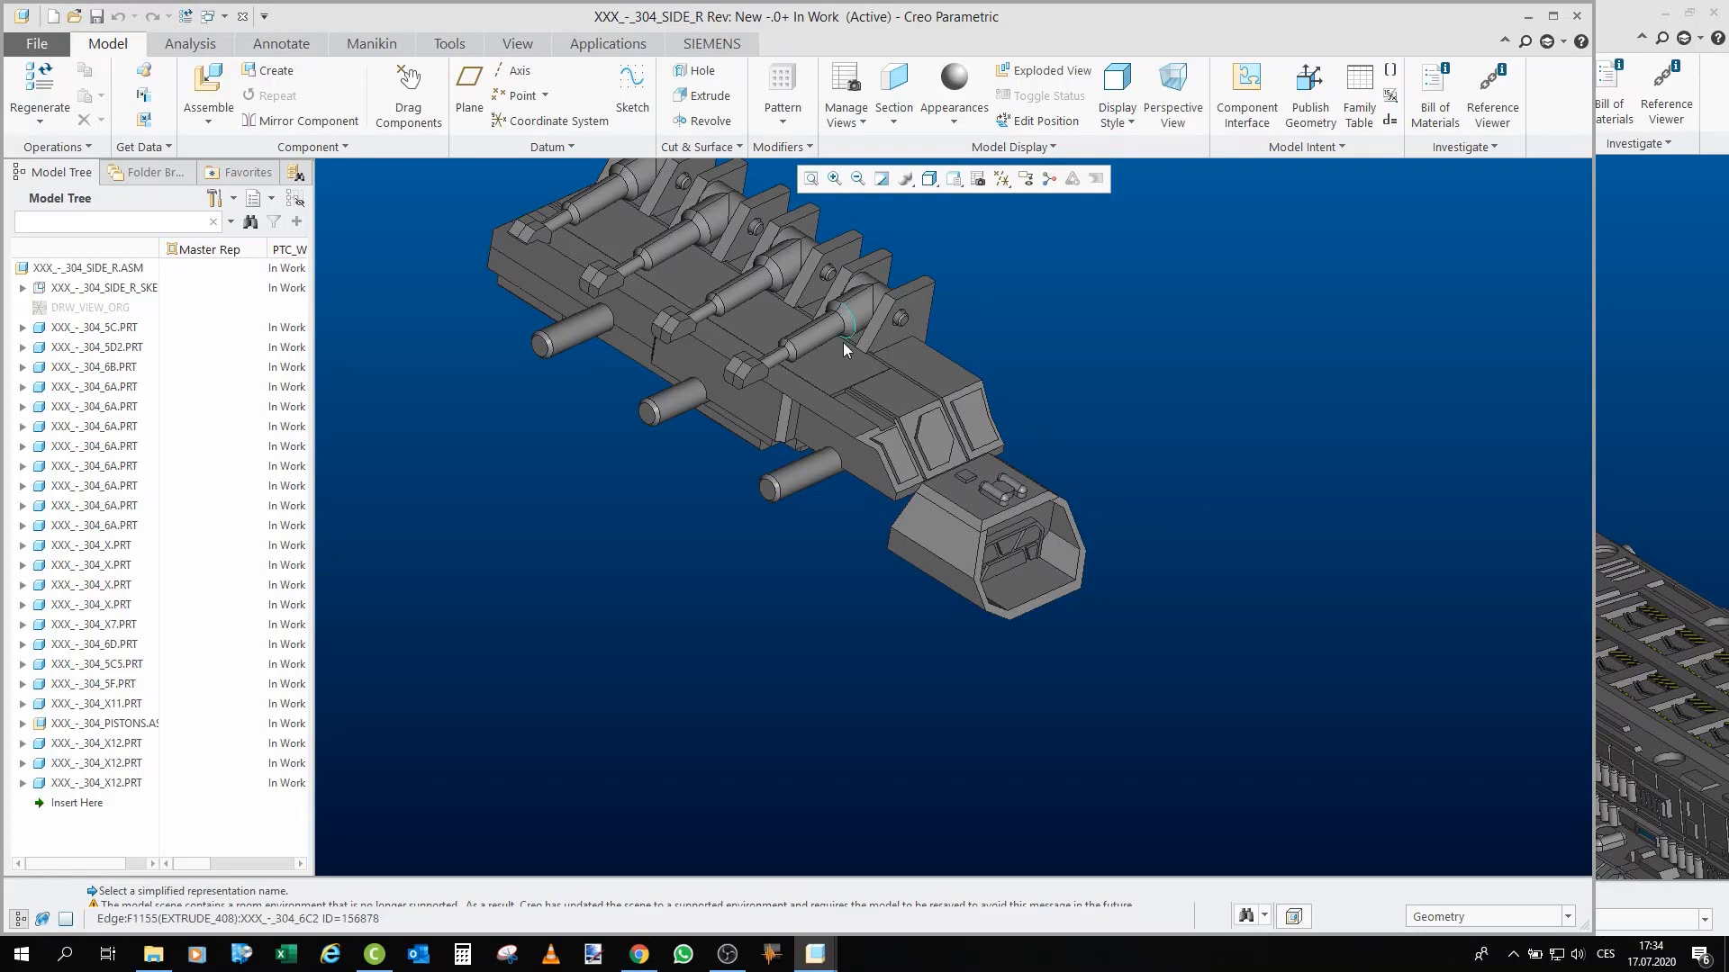
{"action": "scroll", "coordinate": [900, 355], "scroll_direction": "up", "scroll_amount": 4}
{"action": "middle_click_drag", "start_coordinate": [900, 358], "coordinate": [1035, 447]}
{"action": "scroll", "coordinate": [1034, 447], "scroll_direction": "up", "scroll_amount": 3}
{"action": "scroll", "coordinate": [720, 313], "scroll_direction": "down", "scroll_amount": 1}
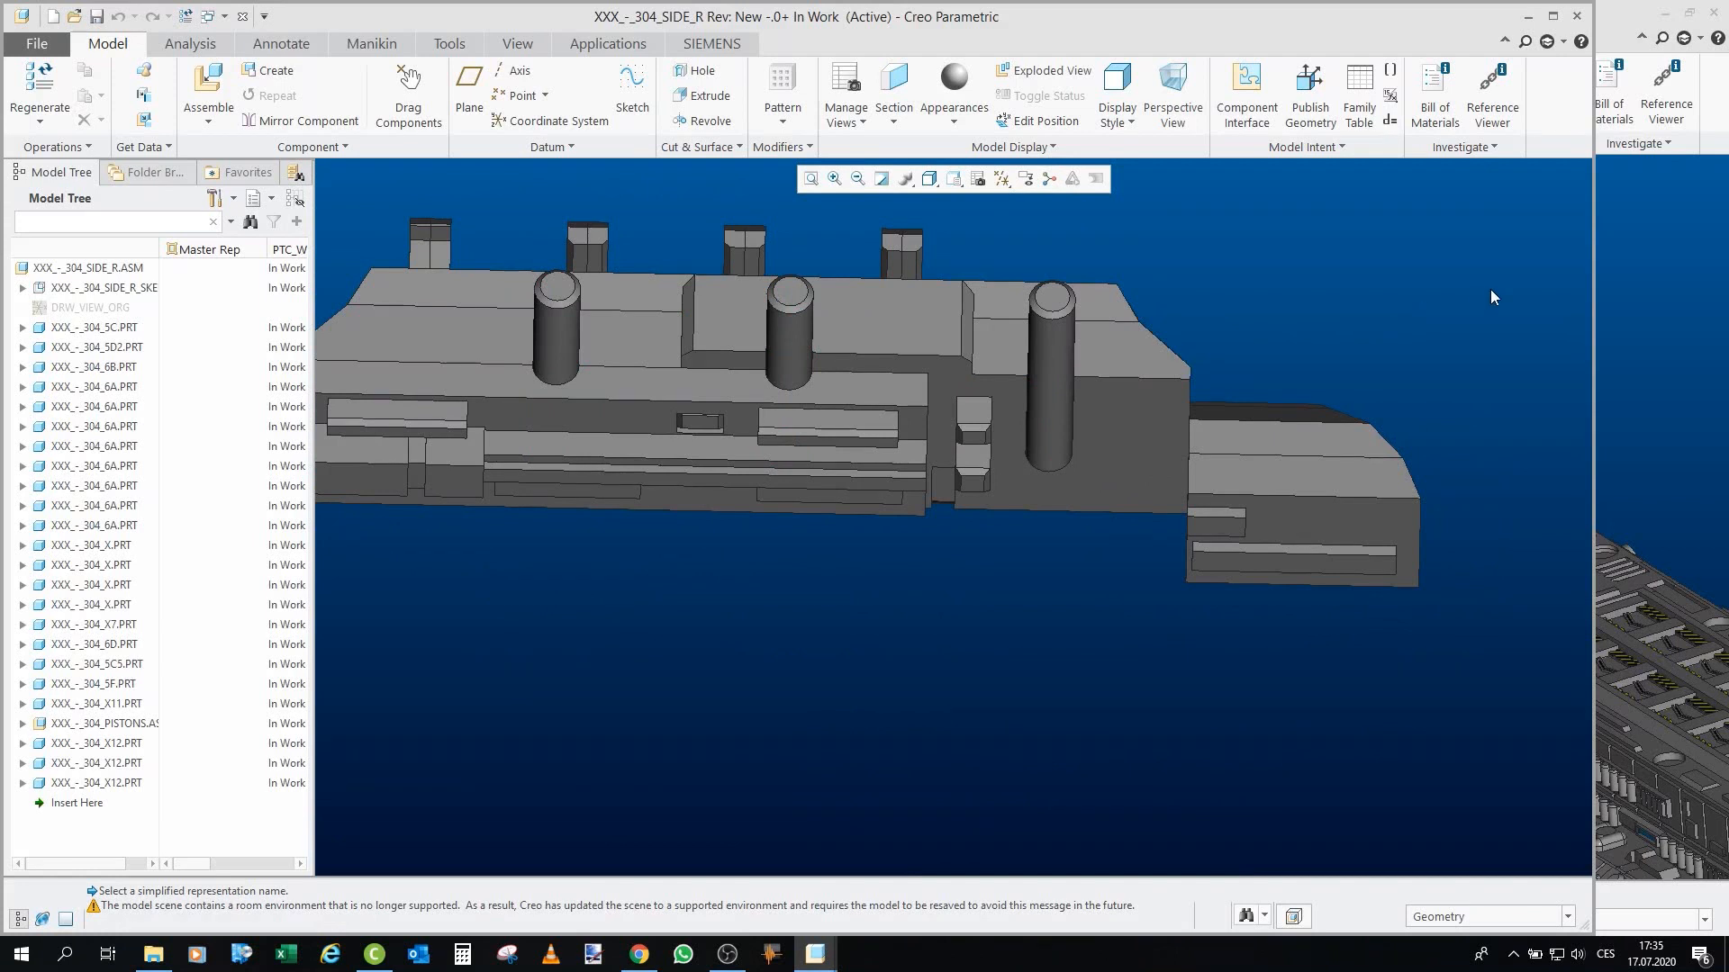
Examine the upper deck, brackets and pistons of SIDE_R from several angles.
{"action": "scroll", "coordinate": [1476, 298], "scroll_direction": "up", "scroll_amount": 3}
{"action": "mouse_move", "coordinate": [1025, 423]}
{"action": "middle_mouse_down"}
{"action": "mouse_move", "coordinate": [896, 544]}
{"action": "mouse_move", "coordinate": [914, 486]}
{"action": "mouse_move", "coordinate": [932, 483]}
{"action": "middle_mouse_up"}
{"action": "scroll", "coordinate": [873, 289], "scroll_direction": "down", "scroll_amount": 2}
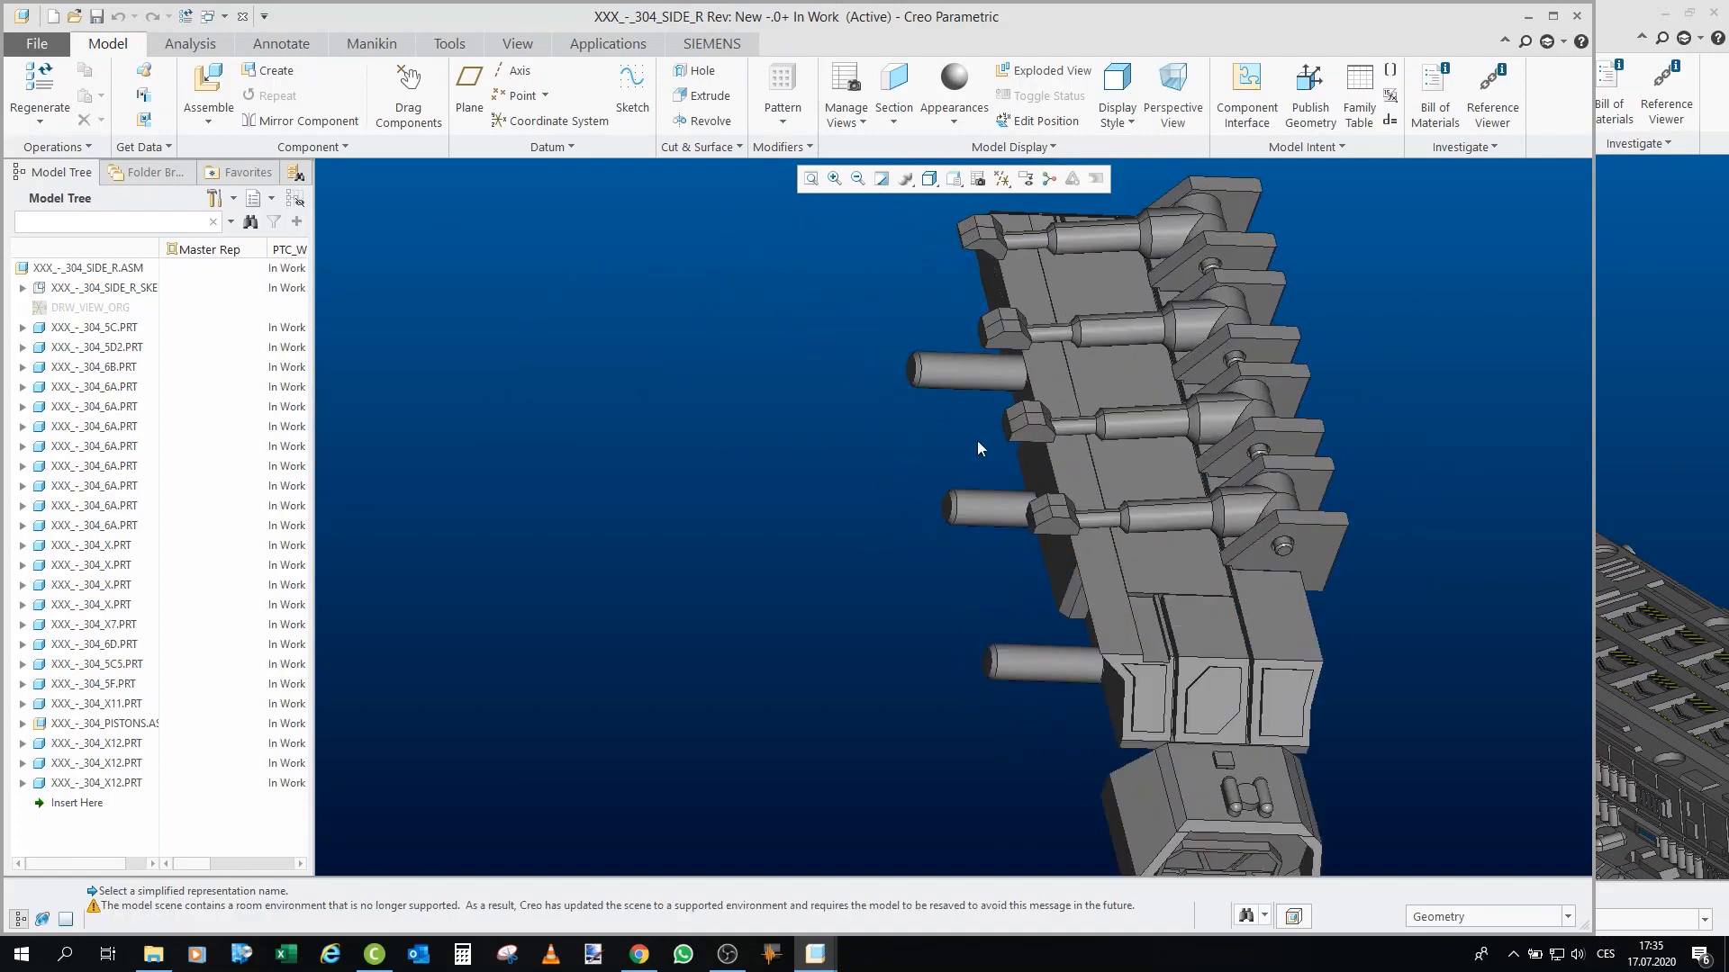
{"action": "middle_click_drag", "start_coordinate": [1039, 679], "coordinate": [1045, 622]}
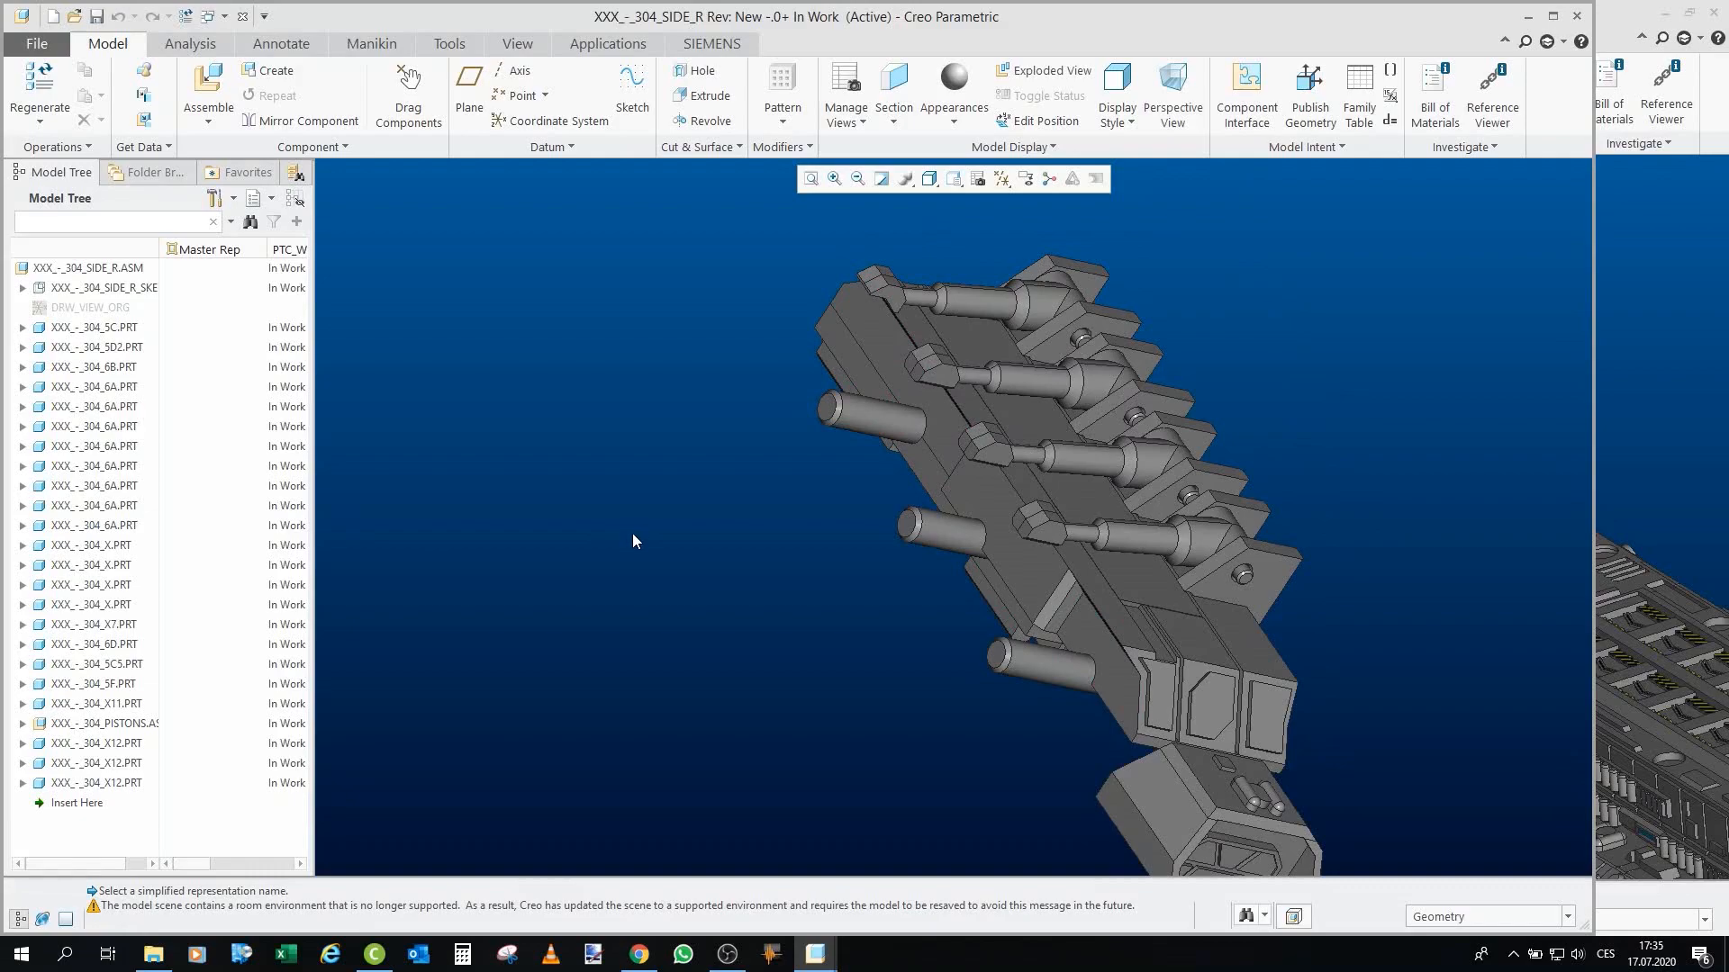
{"action": "scroll", "coordinate": [1052, 409], "scroll_direction": "down", "scroll_amount": 4}
{"action": "mouse_move", "coordinate": [1052, 410]}
{"action": "middle_mouse_down"}
{"action": "mouse_move", "coordinate": [1099, 428]}
{"action": "mouse_move", "coordinate": [762, 421]}
{"action": "mouse_move", "coordinate": [1017, 540]}
{"action": "mouse_move", "coordinate": [1148, 726]}
{"action": "middle_mouse_up"}
{"action": "scroll", "coordinate": [1148, 726], "scroll_direction": "down", "scroll_amount": 1}
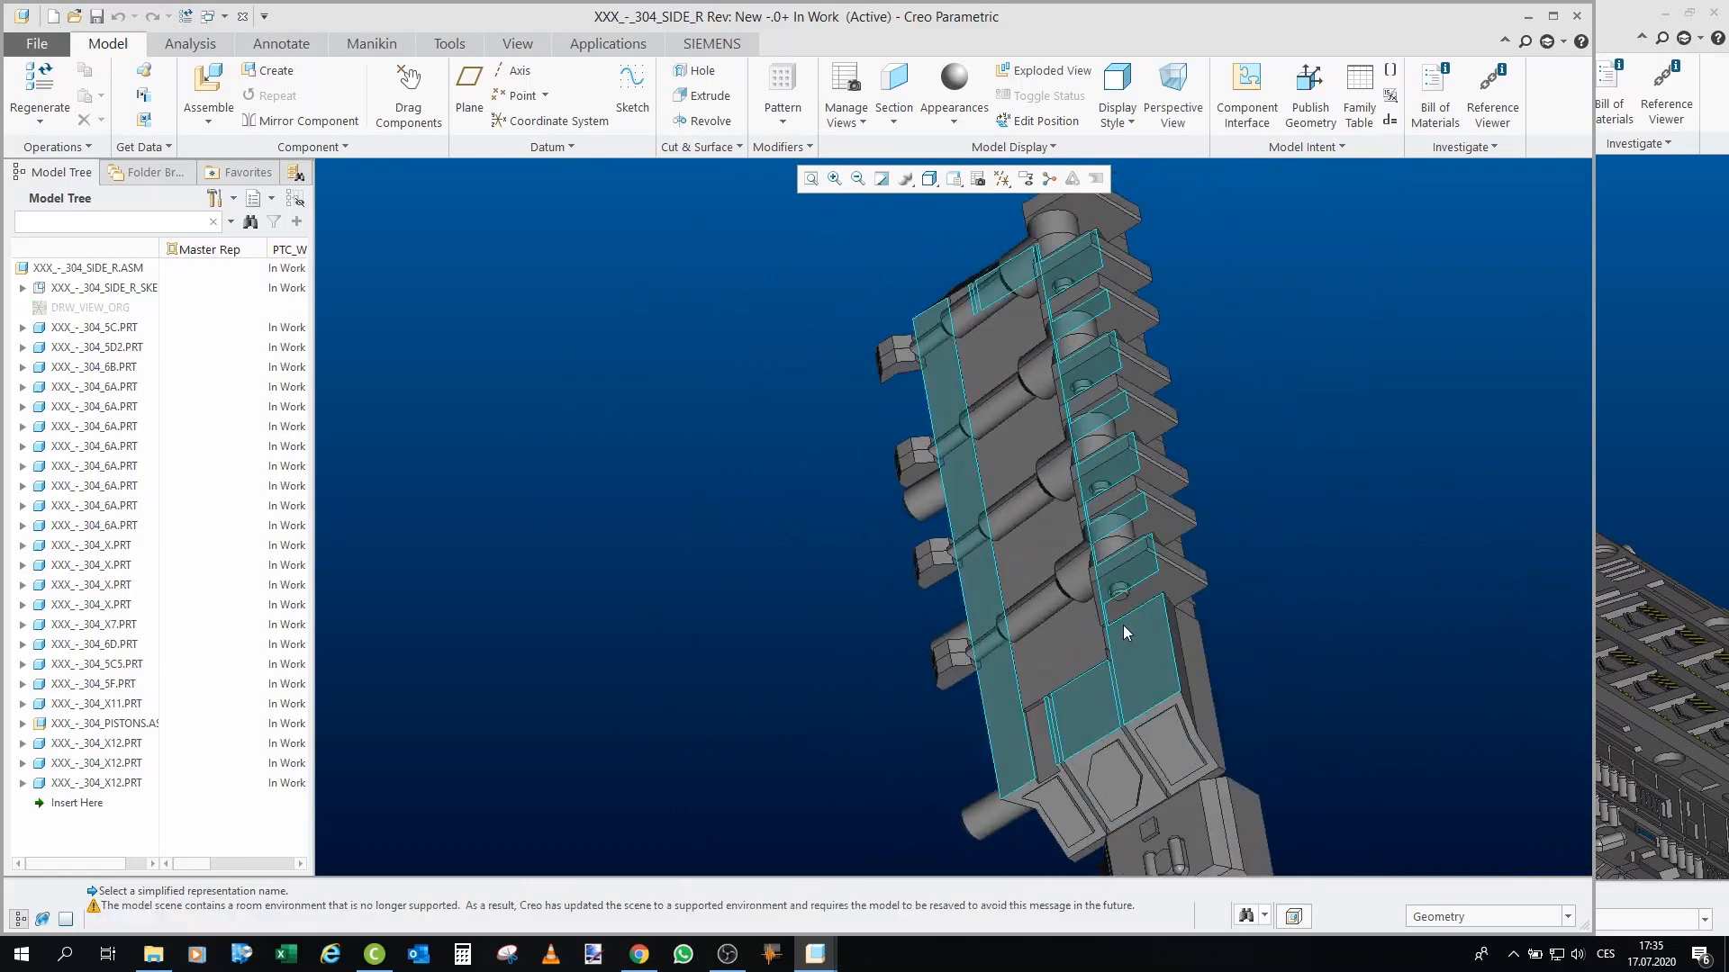
Open the XXX_-_304_6B main body part from SIDE_R, inspect its slots and openings, and close its window.
{"action": "left_click", "coordinate": [1121, 625]}
{"action": "left_click", "coordinate": [1159, 527]}
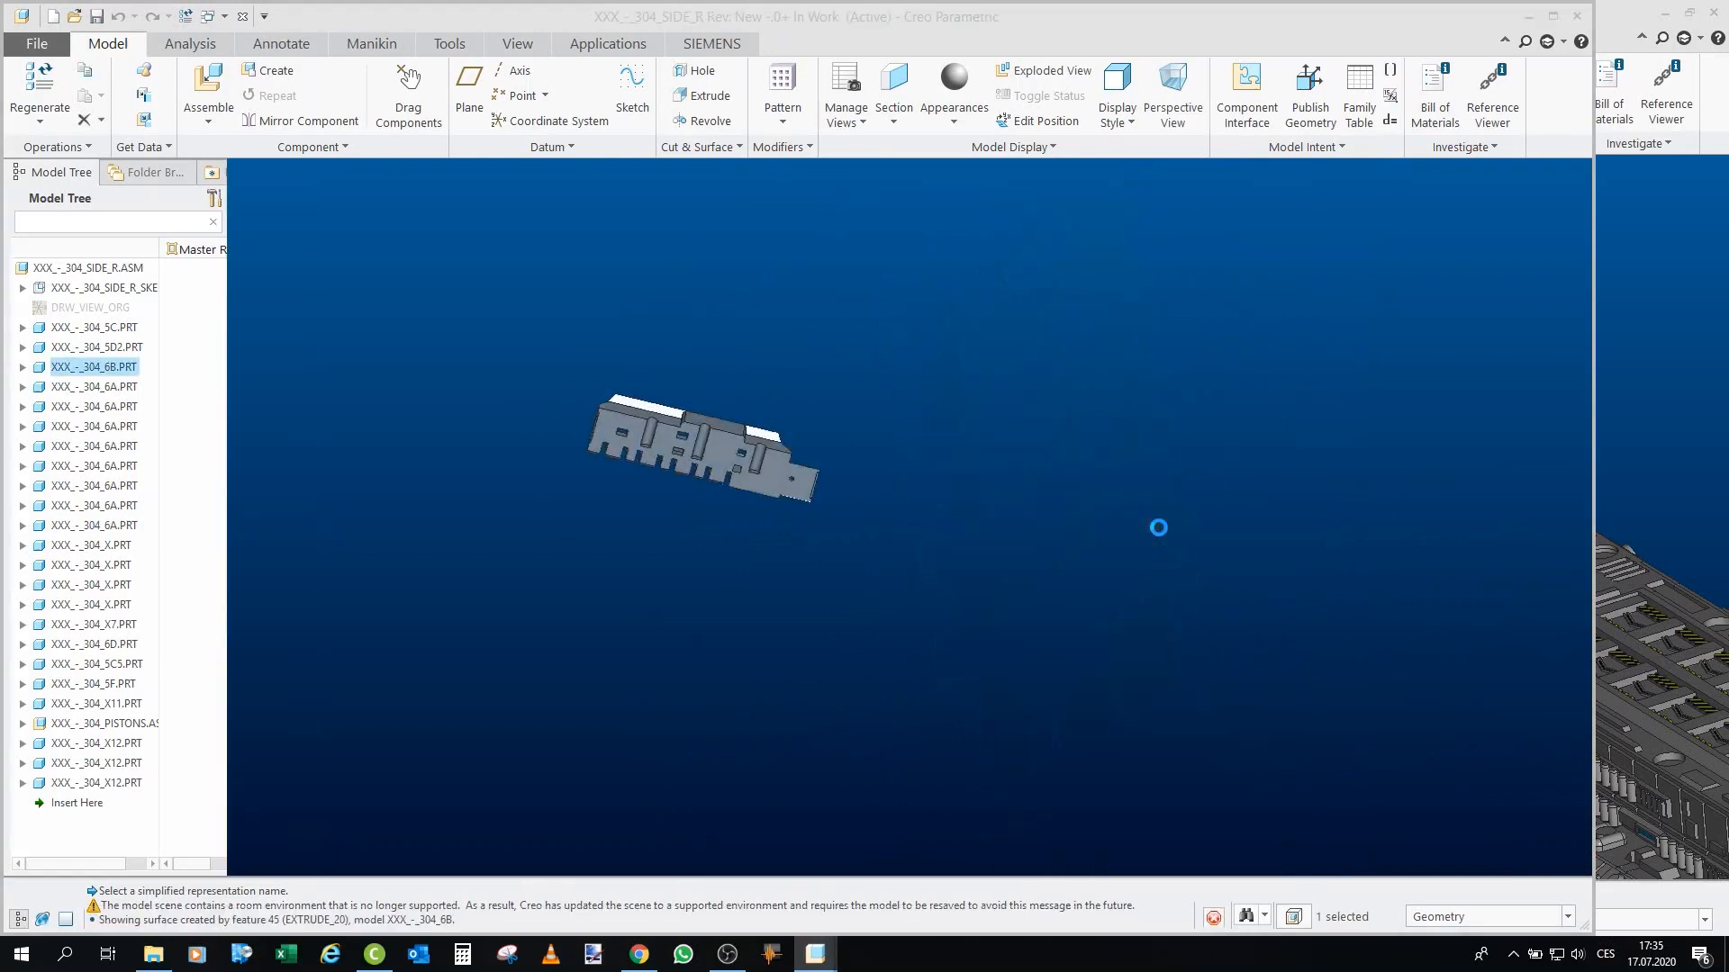
{"action": "scroll", "coordinate": [728, 396], "scroll_direction": "down", "scroll_amount": 4}
{"action": "middle_click_drag", "start_coordinate": [773, 653], "coordinate": [971, 269]}
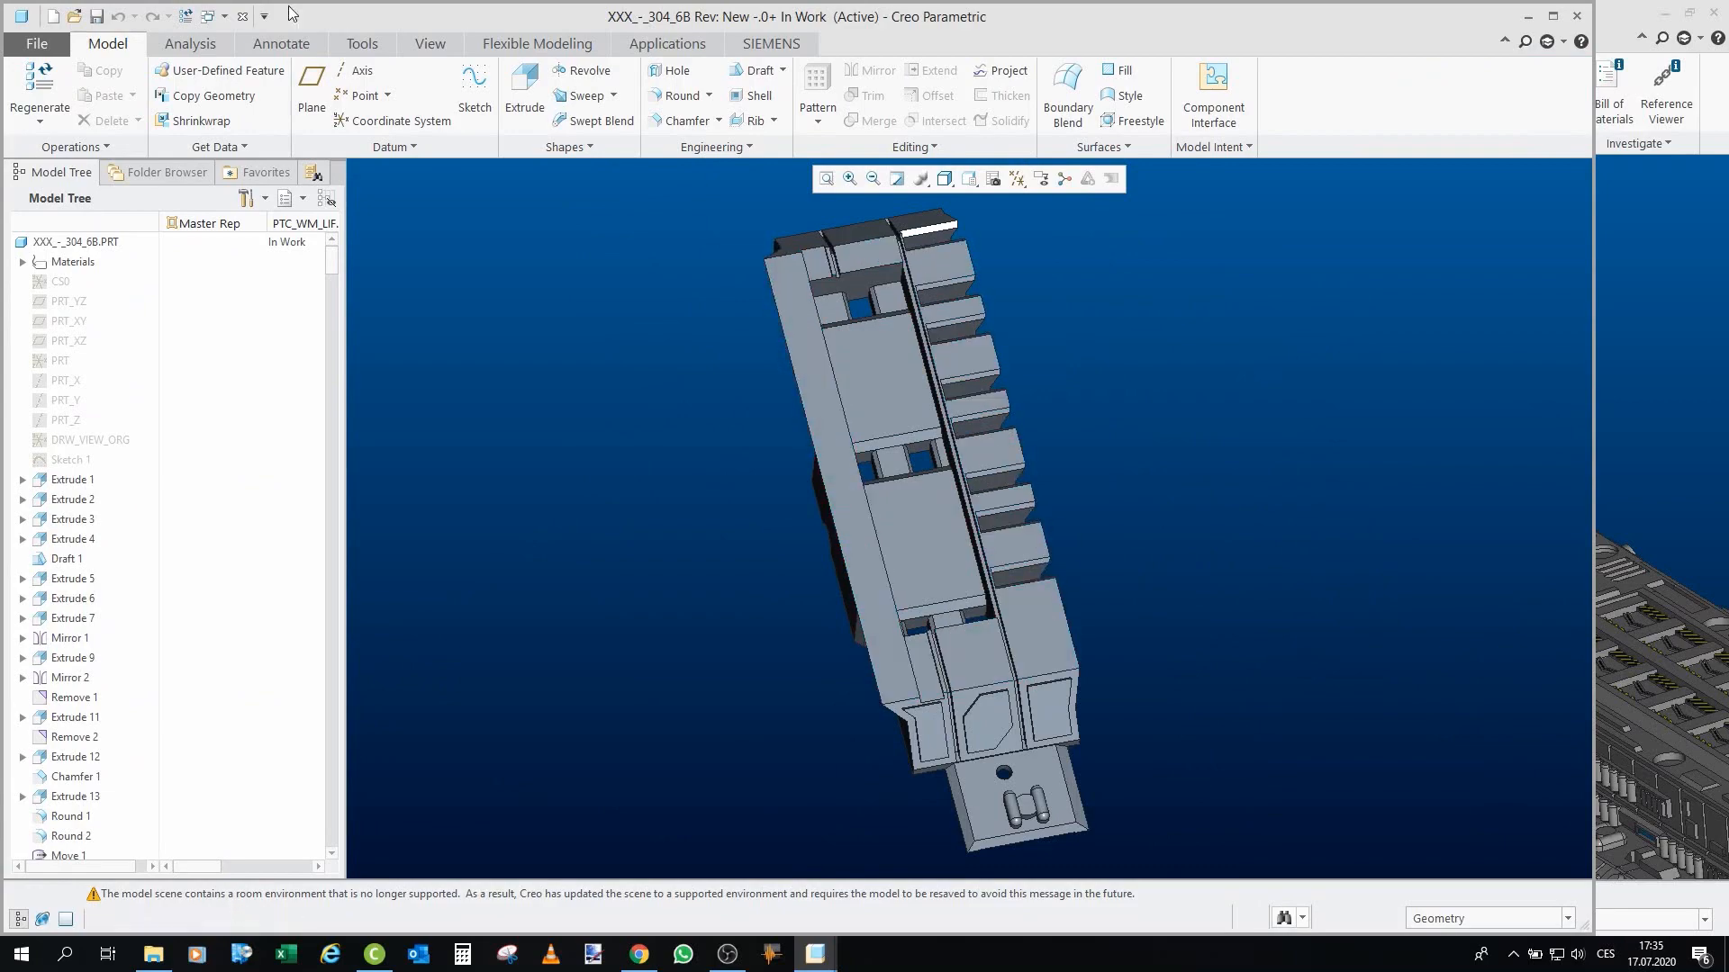
{"action": "left_click", "coordinate": [243, 16]}
Open the XXX_-_304_6CM2 piston part from SIDE_R, inspect its stepped shaft and hooked end, and close its window.
{"action": "mouse_move", "coordinate": [1057, 294]}
{"action": "middle_mouse_down"}
{"action": "mouse_move", "coordinate": [1158, 343]}
{"action": "mouse_move", "coordinate": [1106, 239]}
{"action": "middle_mouse_up"}
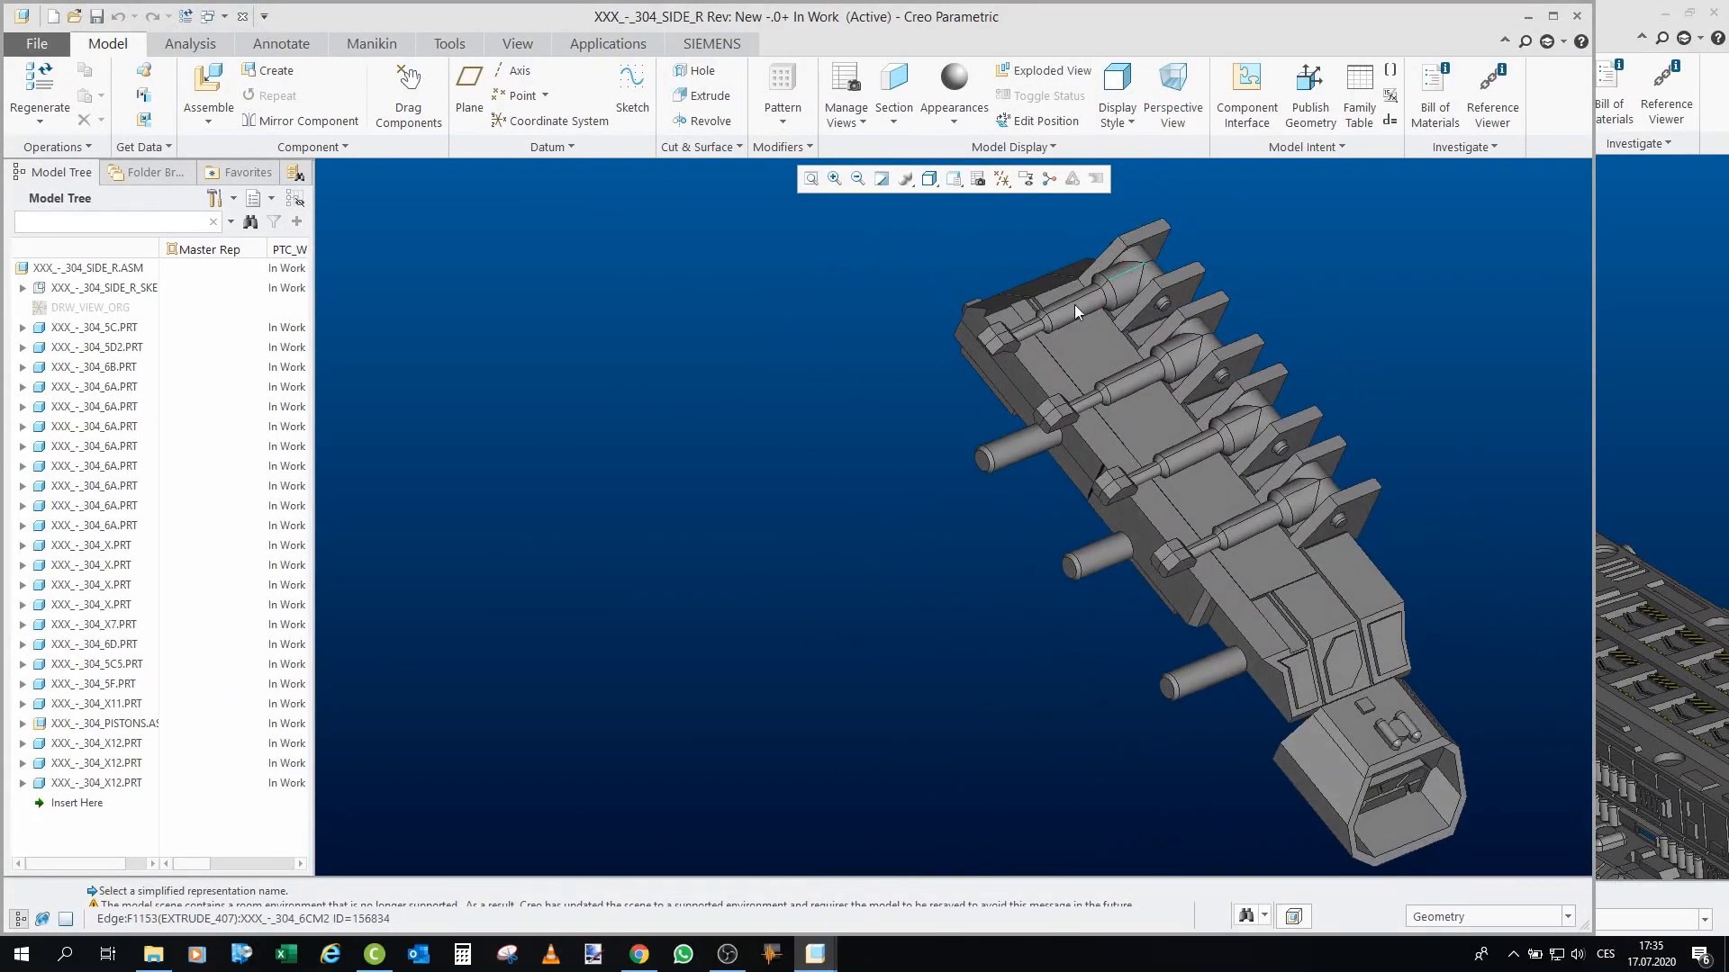
{"action": "scroll", "coordinate": [1045, 320], "scroll_direction": "down", "scroll_amount": 4}
{"action": "left_click", "coordinate": [1178, 275]}
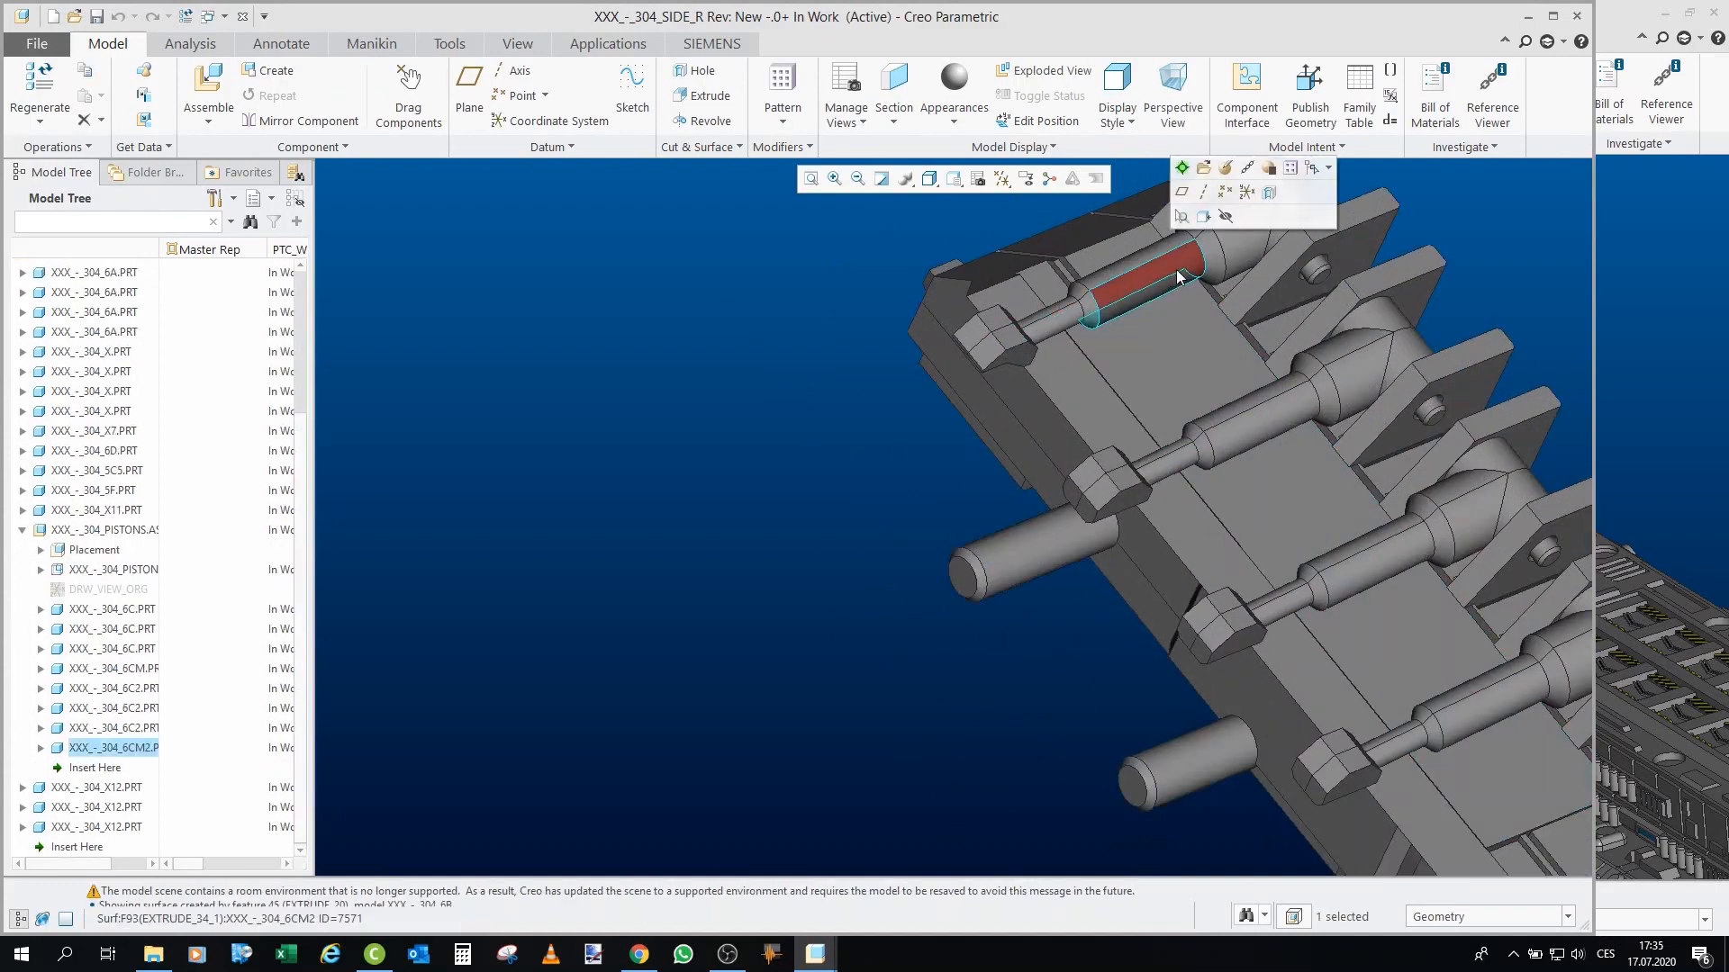
{"action": "left_click", "coordinate": [1204, 169]}
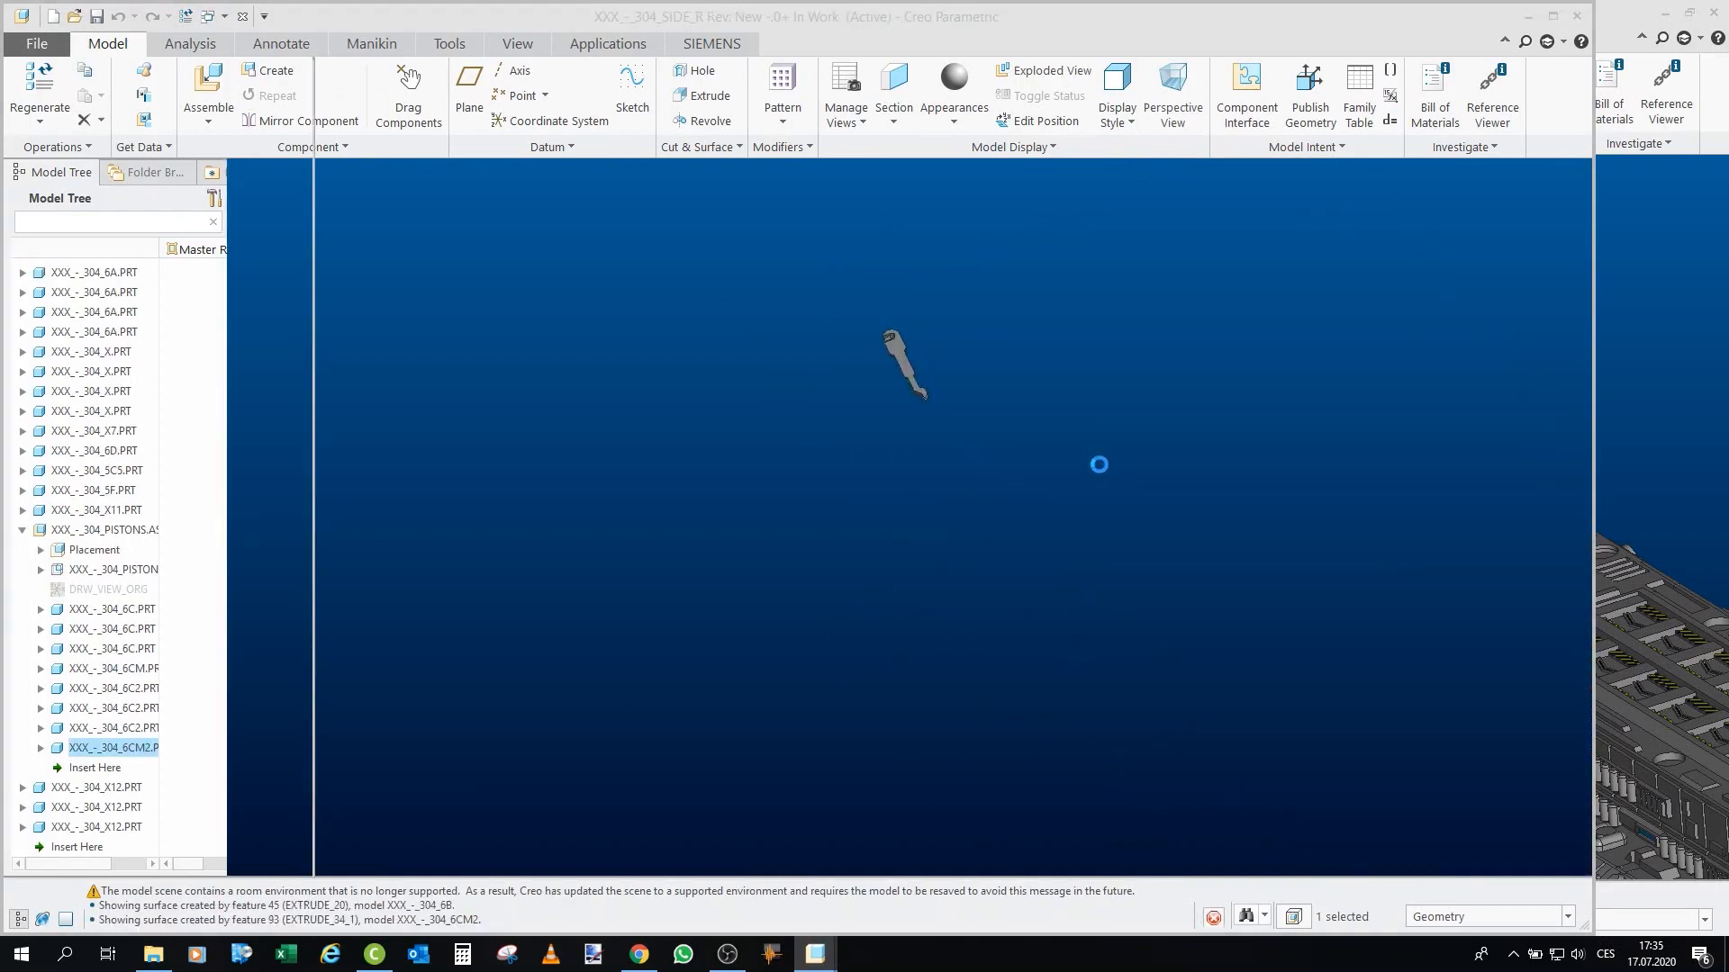
{"action": "scroll", "coordinate": [1060, 445], "scroll_direction": "down", "scroll_amount": 4}
{"action": "mouse_move", "coordinate": [1061, 445]}
{"action": "middle_mouse_down"}
{"action": "mouse_move", "coordinate": [792, 401]}
{"action": "mouse_move", "coordinate": [787, 324]}
{"action": "mouse_move", "coordinate": [768, 348]}
{"action": "mouse_move", "coordinate": [1231, 475]}
{"action": "middle_mouse_up"}
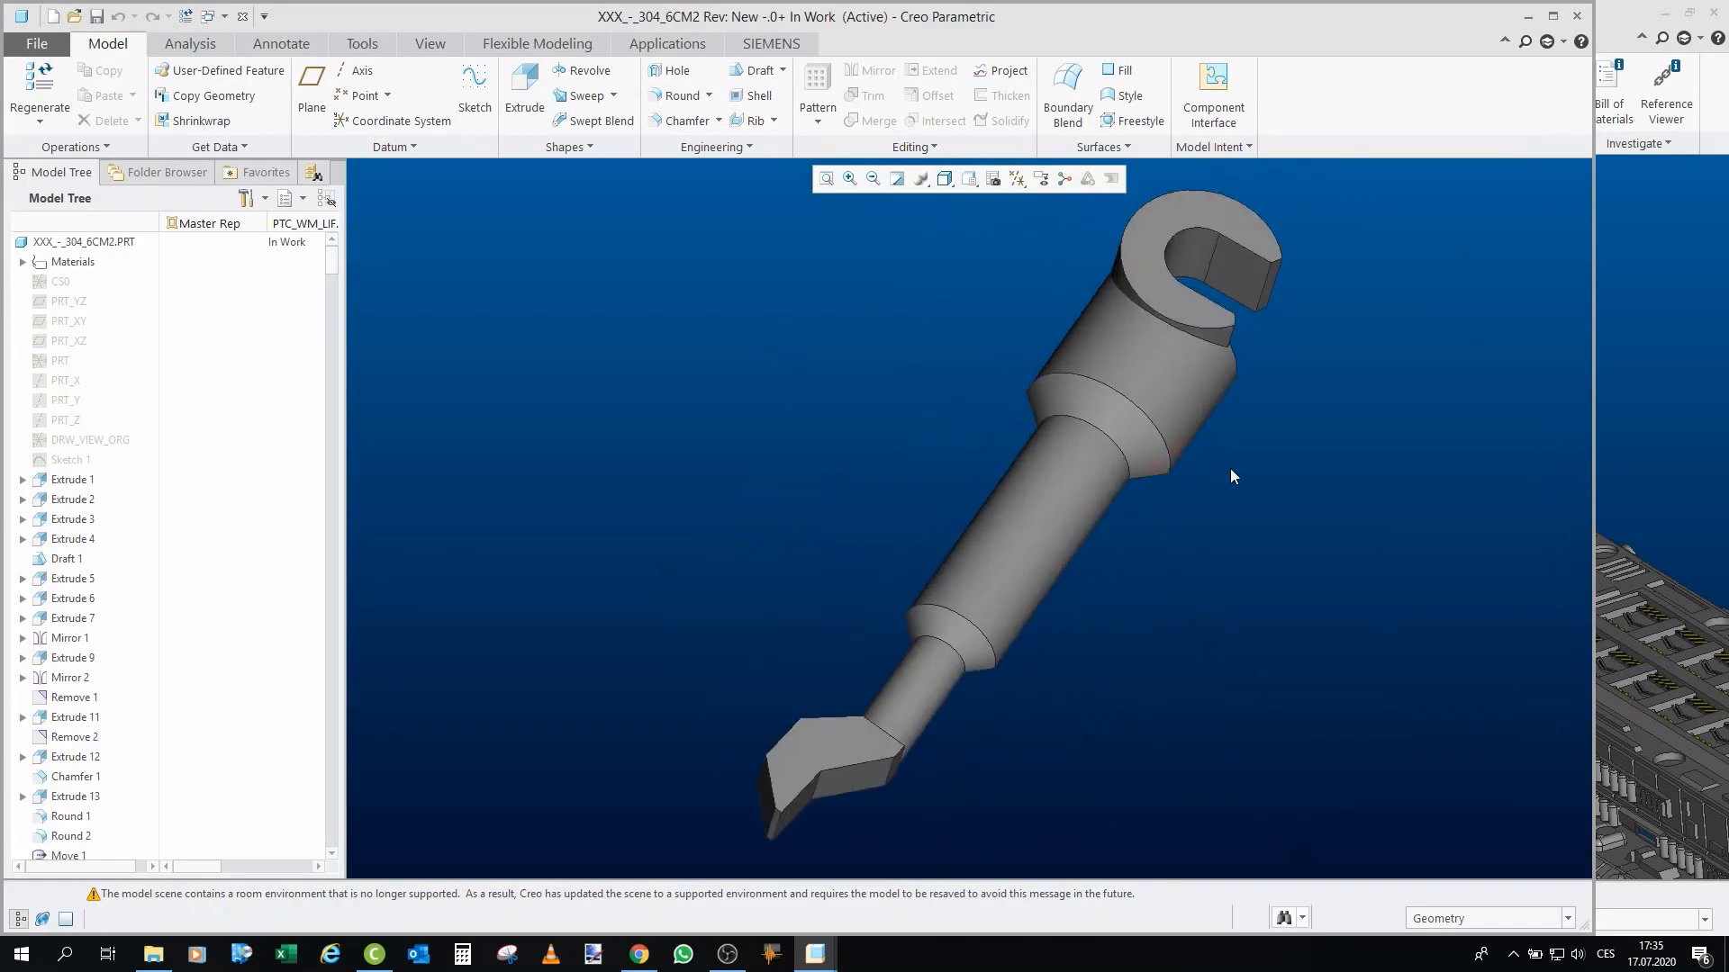
{"action": "left_click", "coordinate": [243, 16]}
Open the XXX_-_304_X pin part that holds the pistons, view its stepped shape, and close its window.
{"action": "middle_click_drag", "start_coordinate": [927, 435], "coordinate": [1188, 506]}
{"action": "scroll", "coordinate": [1167, 478], "scroll_direction": "down", "scroll_amount": 5}
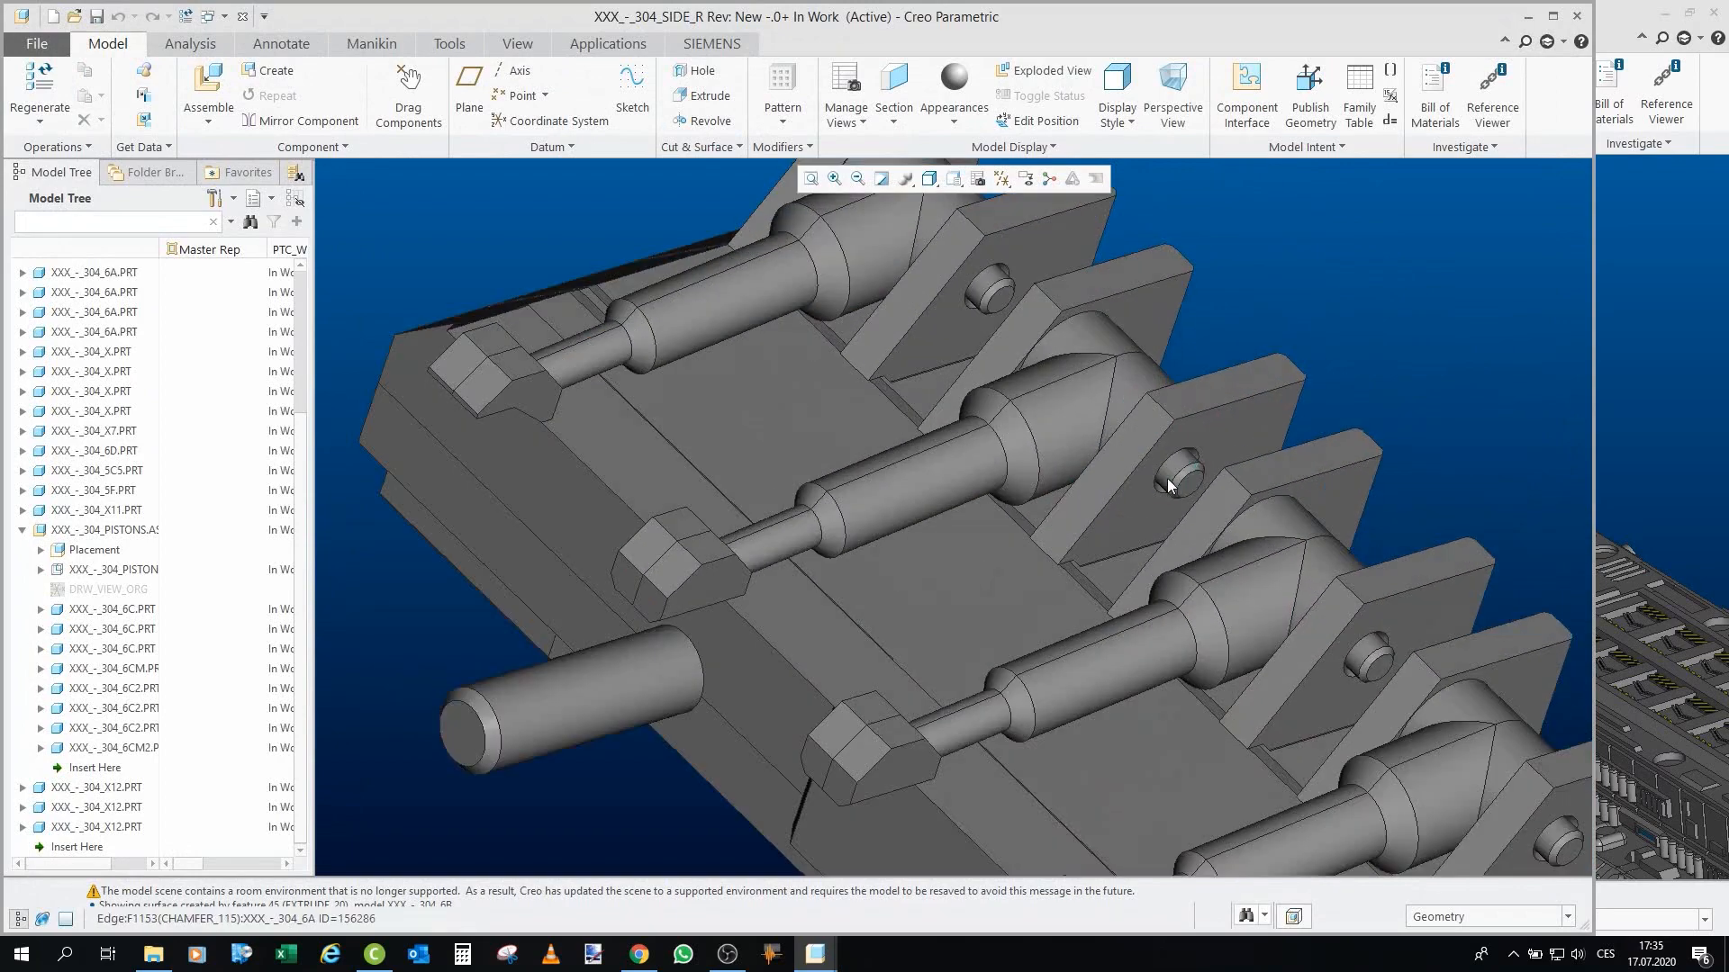
{"action": "left_click", "coordinate": [1202, 437]}
{"action": "left_click", "coordinate": [1222, 363]}
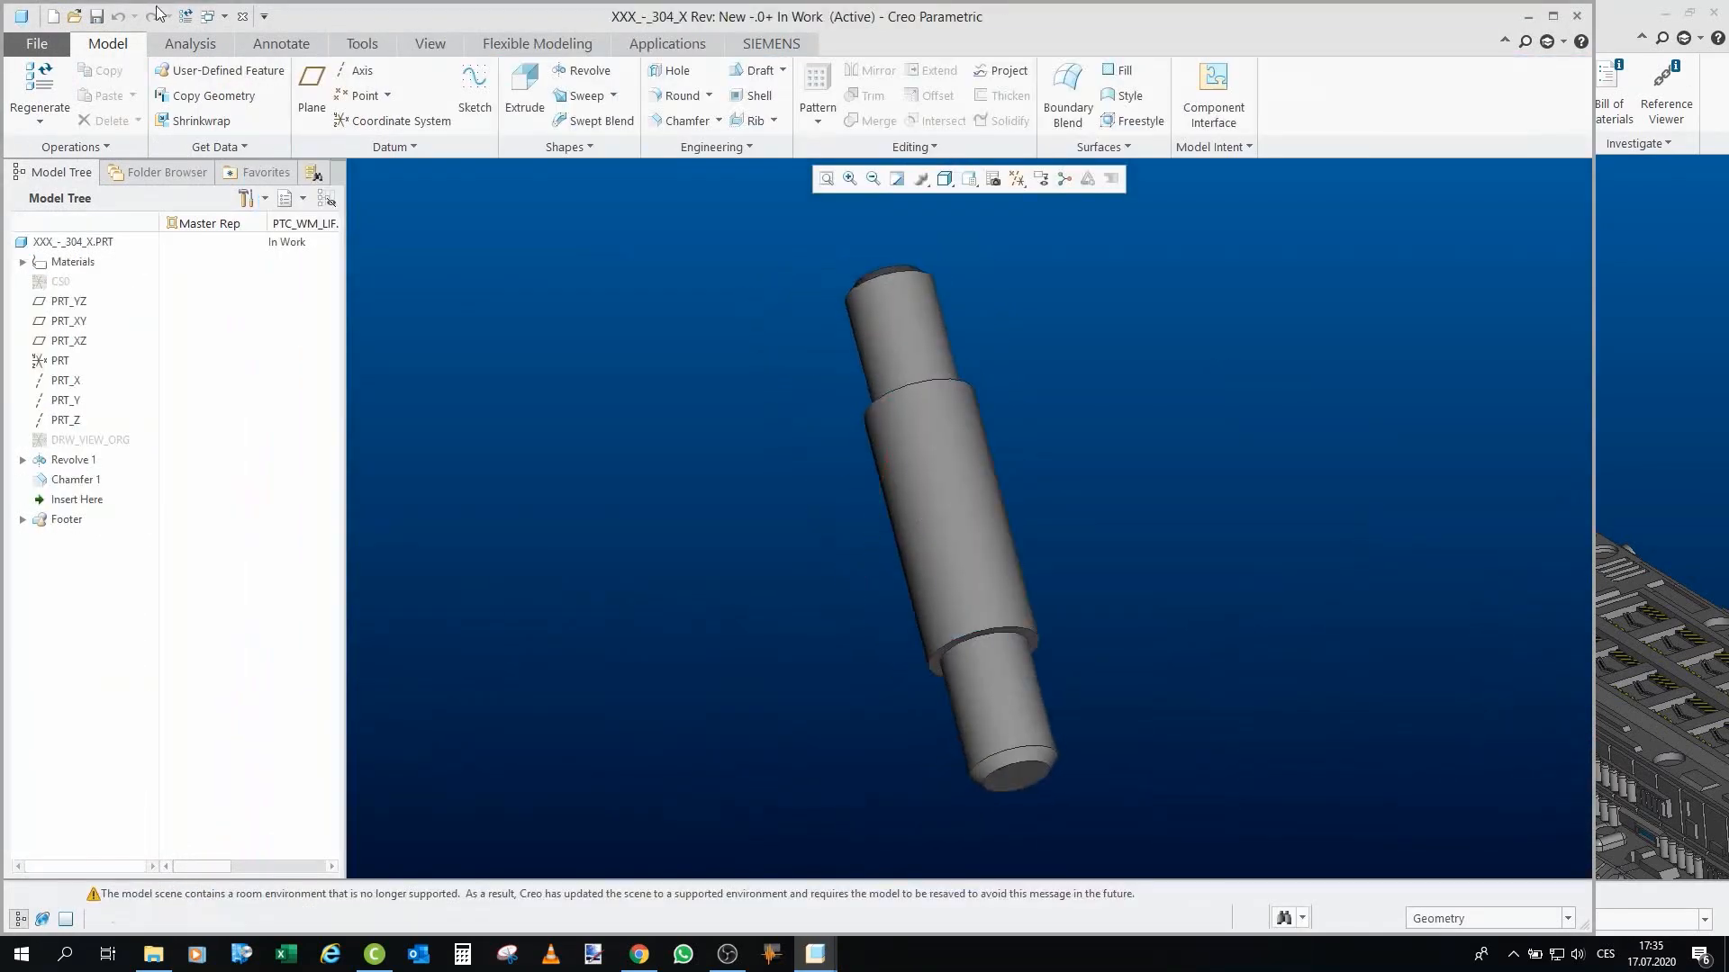
{"action": "left_click", "coordinate": [243, 16]}
{"action": "scroll", "coordinate": [1190, 507], "scroll_direction": "up", "scroll_amount": 1}
{"action": "scroll", "coordinate": [766, 398], "scroll_direction": "up", "scroll_amount": 3}
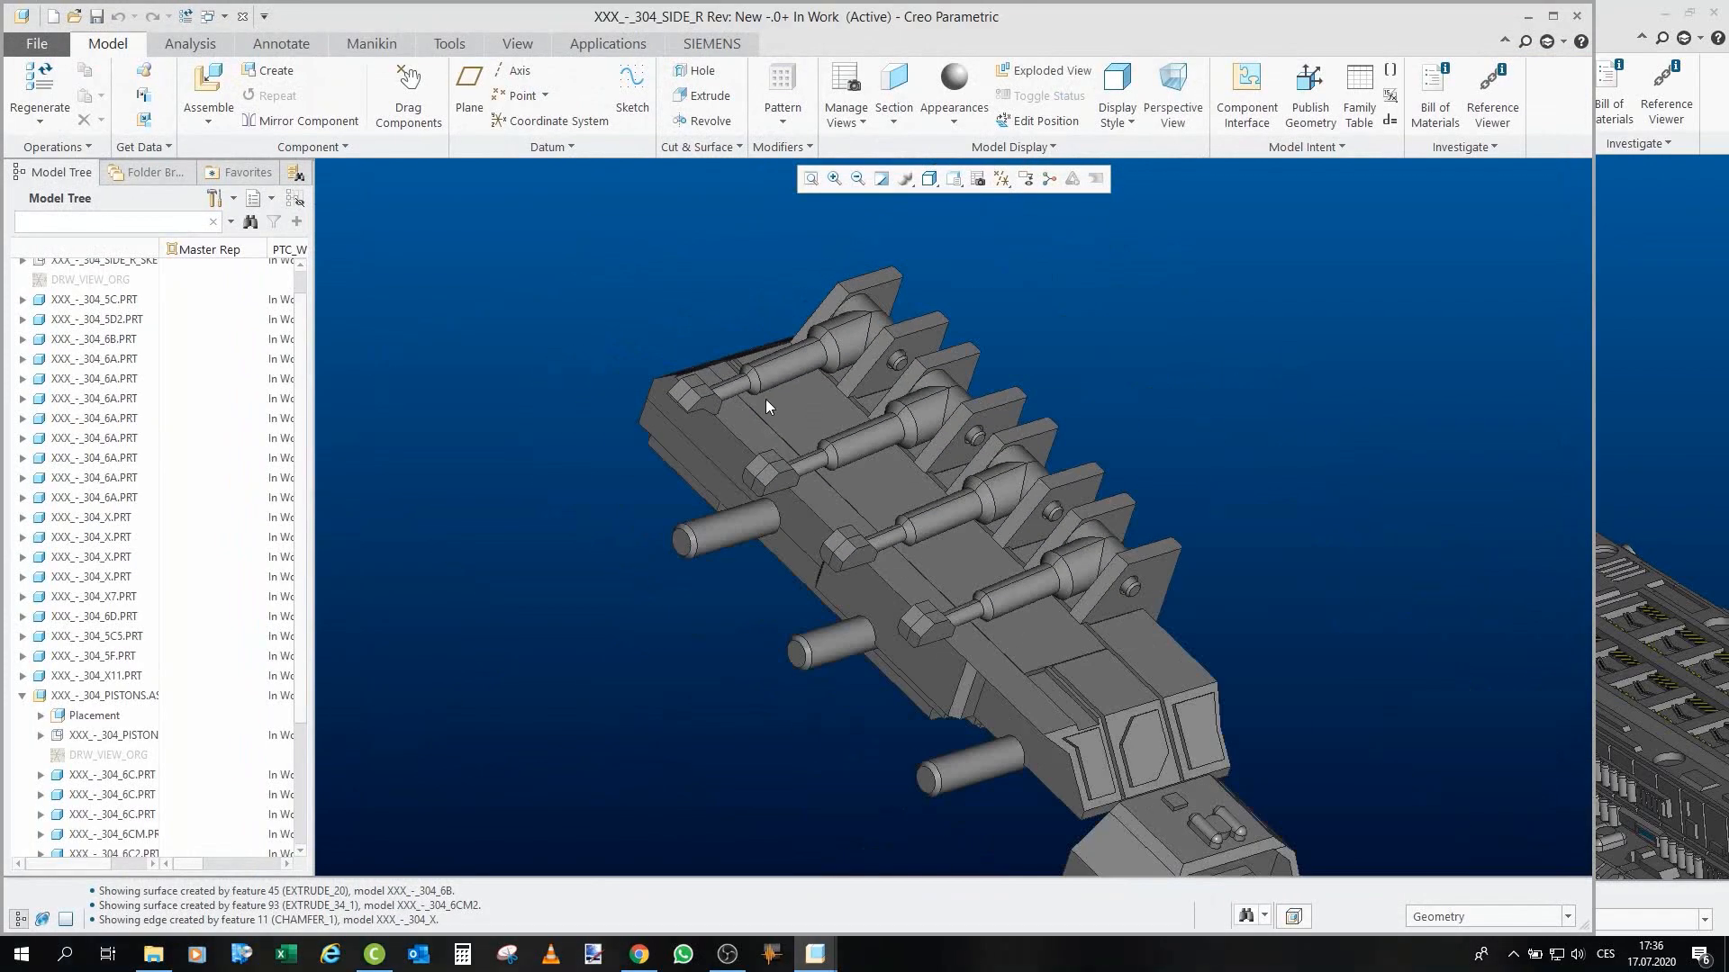
Close the SIDE_R window and add XXX_-_304_SIDE_L to the main assembly by moving the insertion point below it.
{"action": "middle_click_drag", "start_coordinate": [765, 398], "coordinate": [959, 484]}
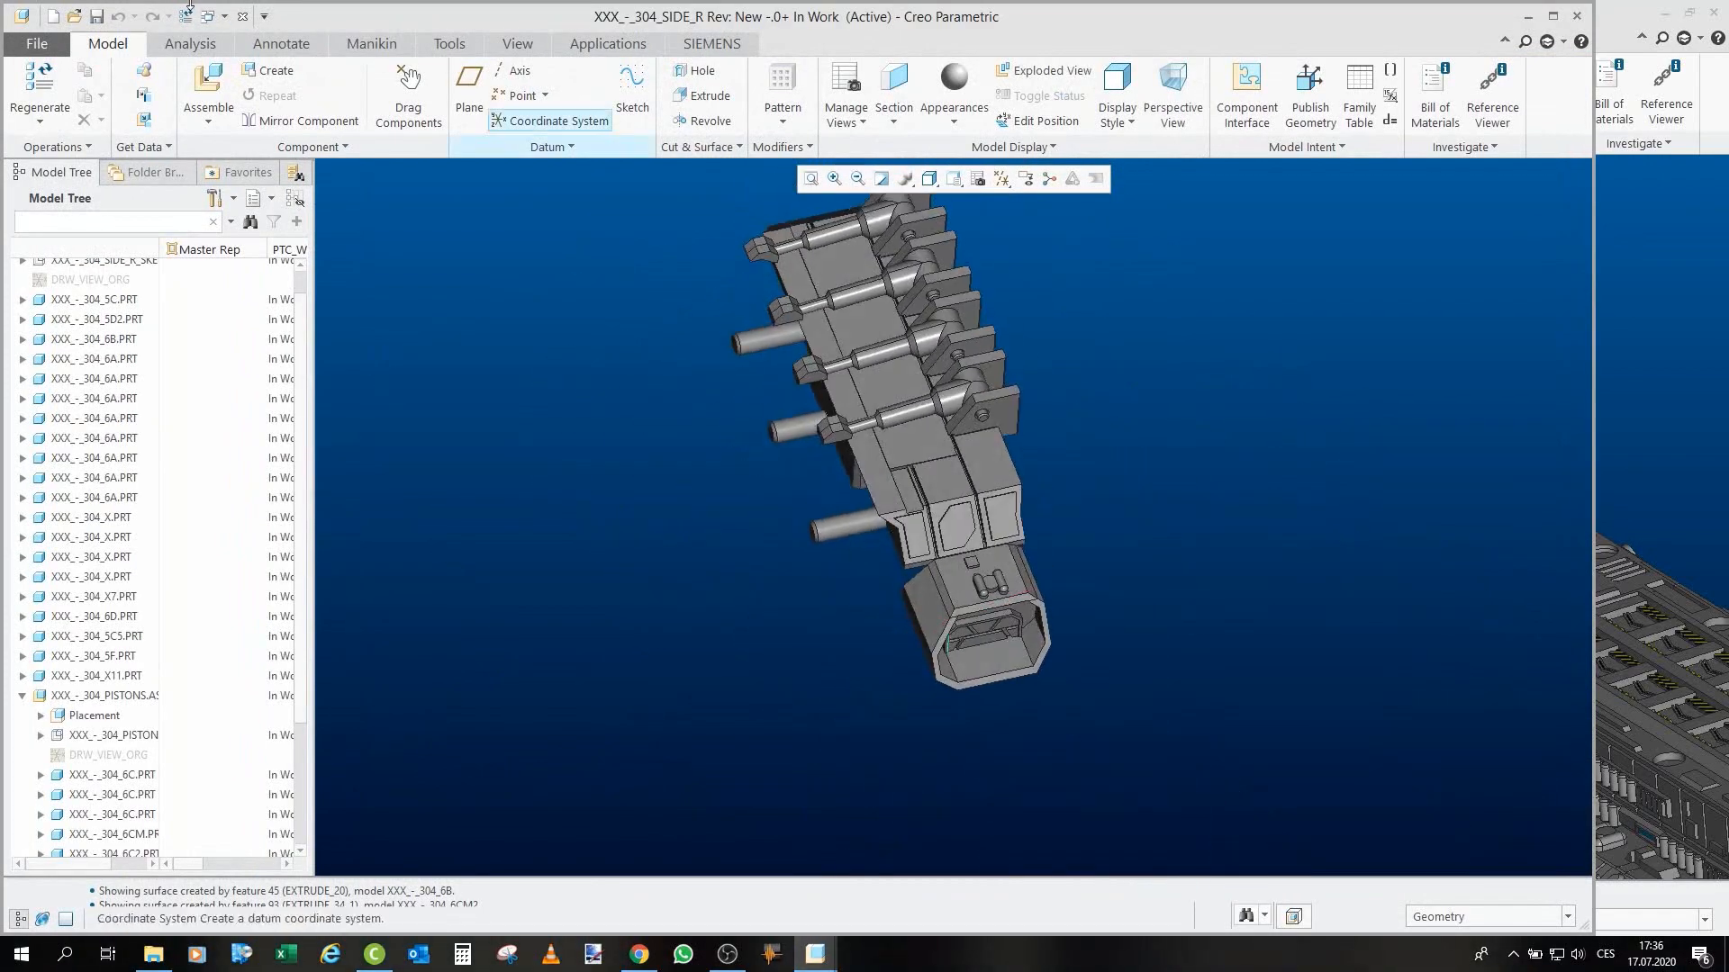
{"action": "left_click", "coordinate": [242, 17]}
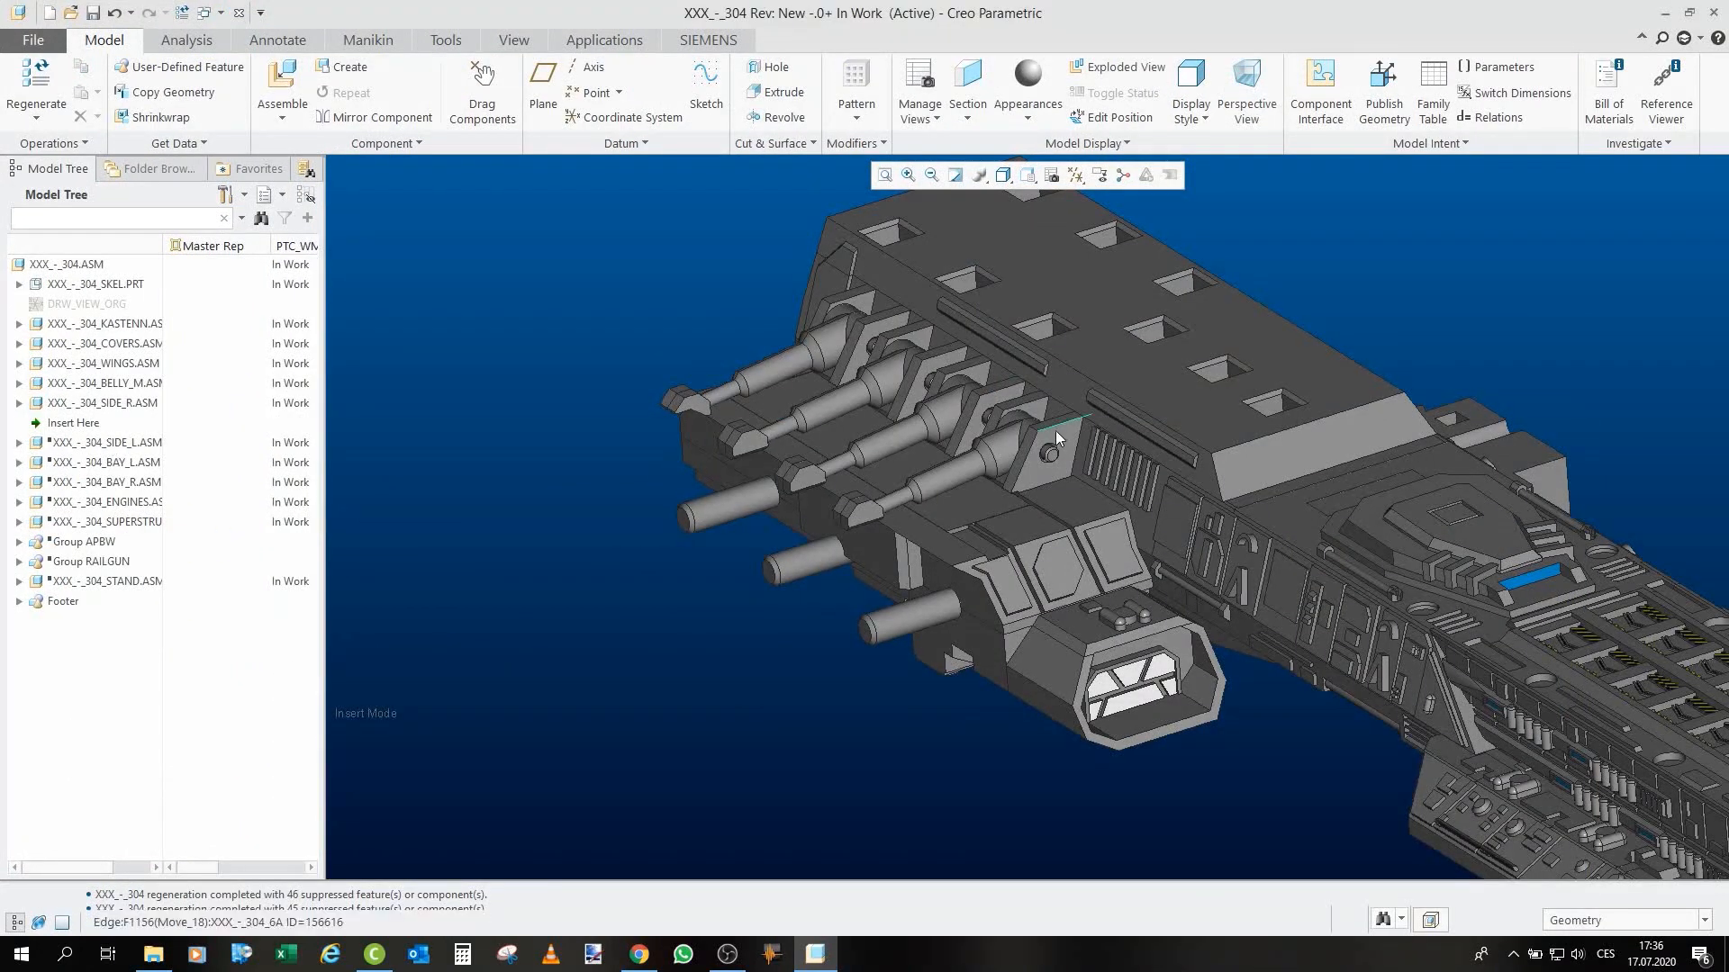
{"action": "middle_click_drag", "start_coordinate": [1075, 553], "coordinate": [1071, 368]}
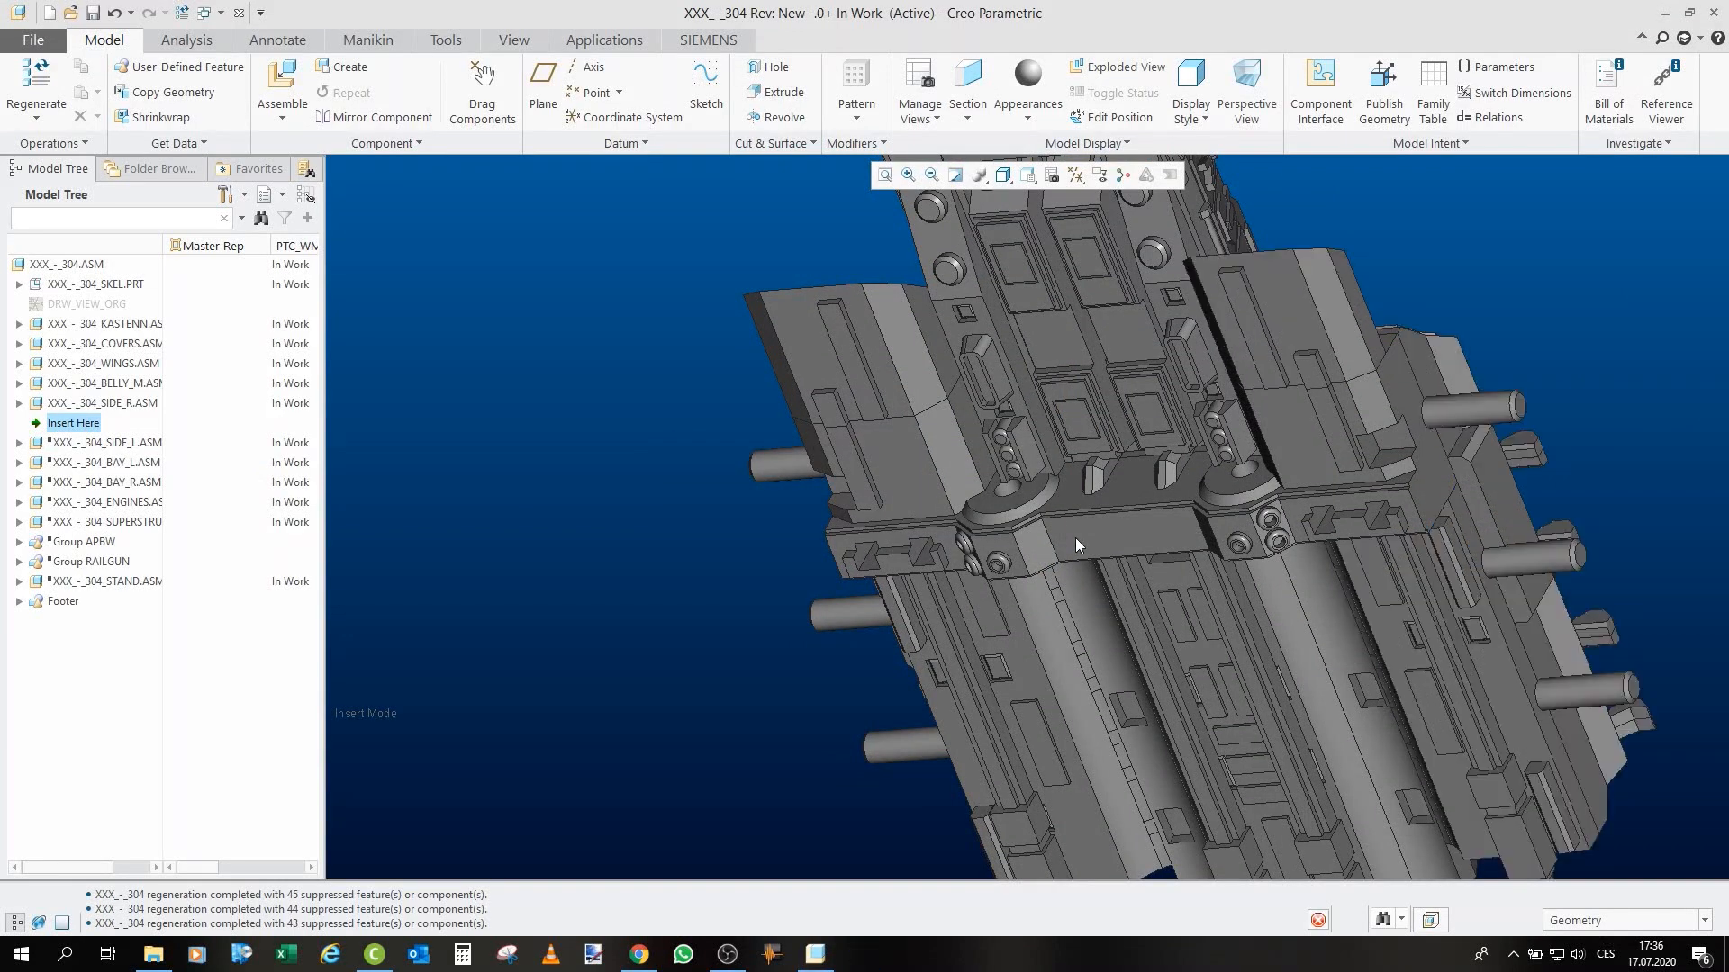
{"action": "scroll", "coordinate": [1125, 432], "scroll_direction": "down", "scroll_amount": 6}
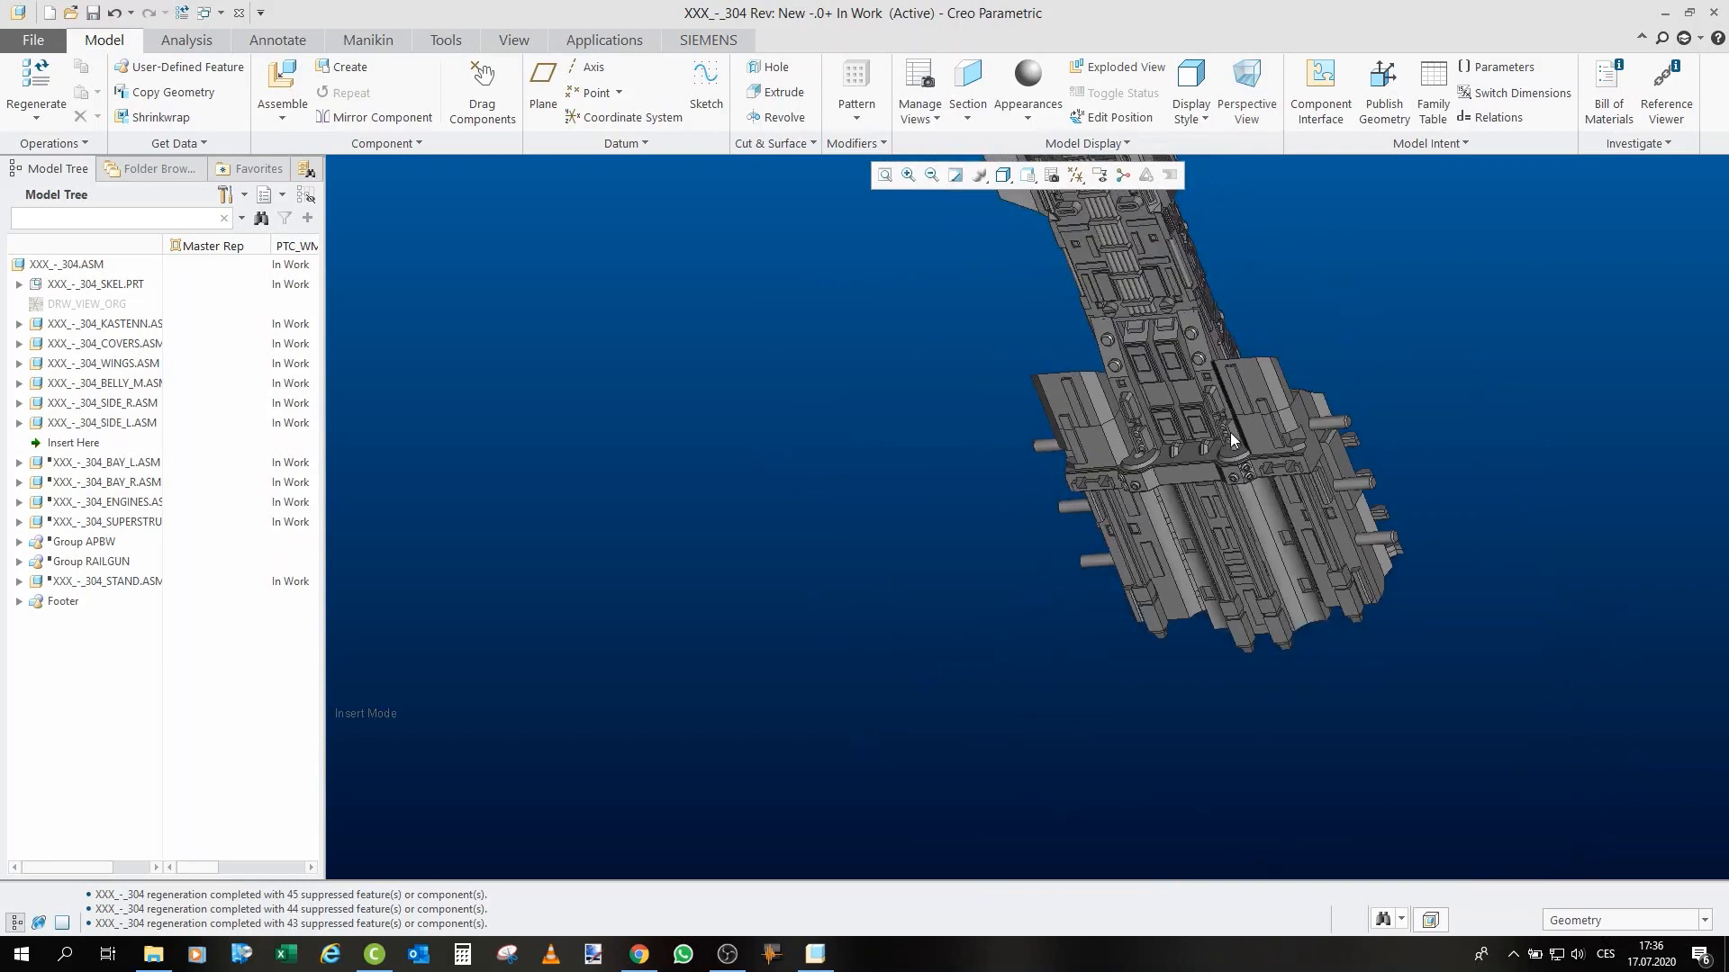
{"action": "scroll", "coordinate": [1124, 540], "scroll_direction": "up", "scroll_amount": 2}
{"action": "middle_click_drag", "start_coordinate": [1124, 546], "coordinate": [1113, 543]}
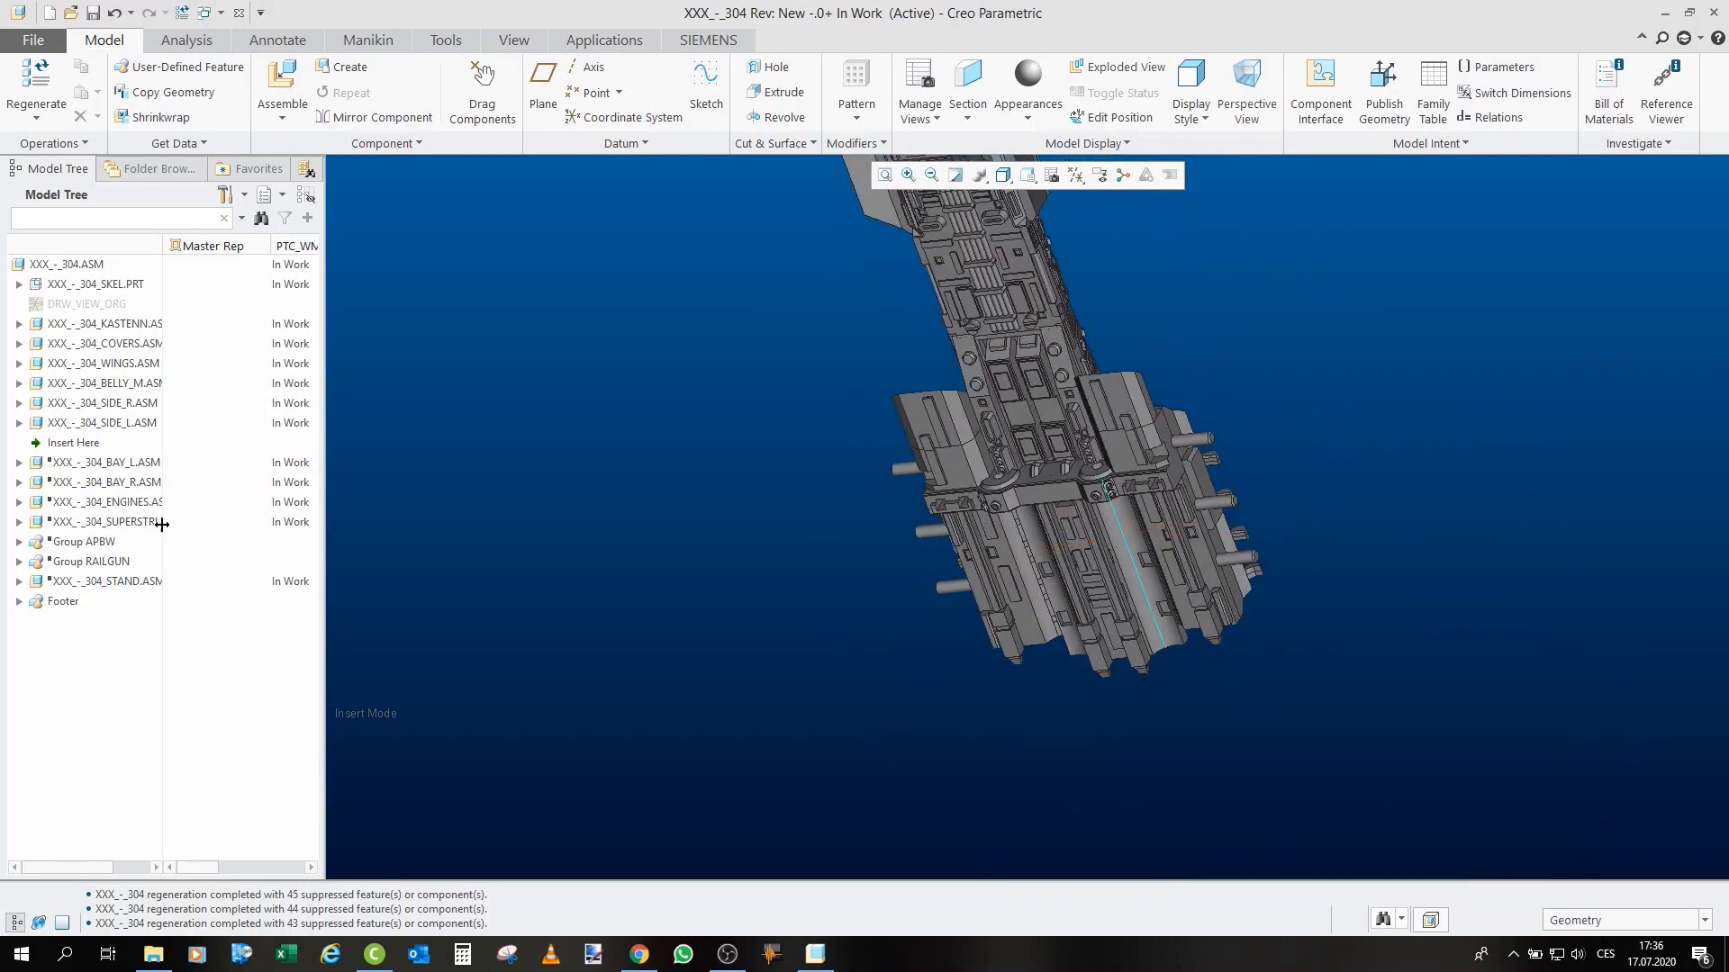
Add XXX_-_304_BAY_L to the main assembly by moving the insertion point below it, and view the bay alongside the hull.
{"action": "left_click_drag", "start_coordinate": [87, 447], "coordinate": [89, 467]}
{"action": "scroll", "coordinate": [1264, 511], "scroll_direction": "up", "scroll_amount": 4}
{"action": "mouse_move", "coordinate": [1285, 513]}
{"action": "middle_mouse_down"}
{"action": "mouse_move", "coordinate": [1227, 494]}
{"action": "mouse_move", "coordinate": [1227, 675]}
{"action": "mouse_move", "coordinate": [1225, 631]}
{"action": "mouse_move", "coordinate": [981, 460]}
{"action": "middle_mouse_up"}
{"action": "mouse_move", "coordinate": [1148, 689]}
{"action": "middle_mouse_down"}
{"action": "mouse_move", "coordinate": [1165, 698]}
{"action": "mouse_move", "coordinate": [1148, 664]}
{"action": "mouse_move", "coordinate": [1135, 702]}
{"action": "middle_mouse_up"}
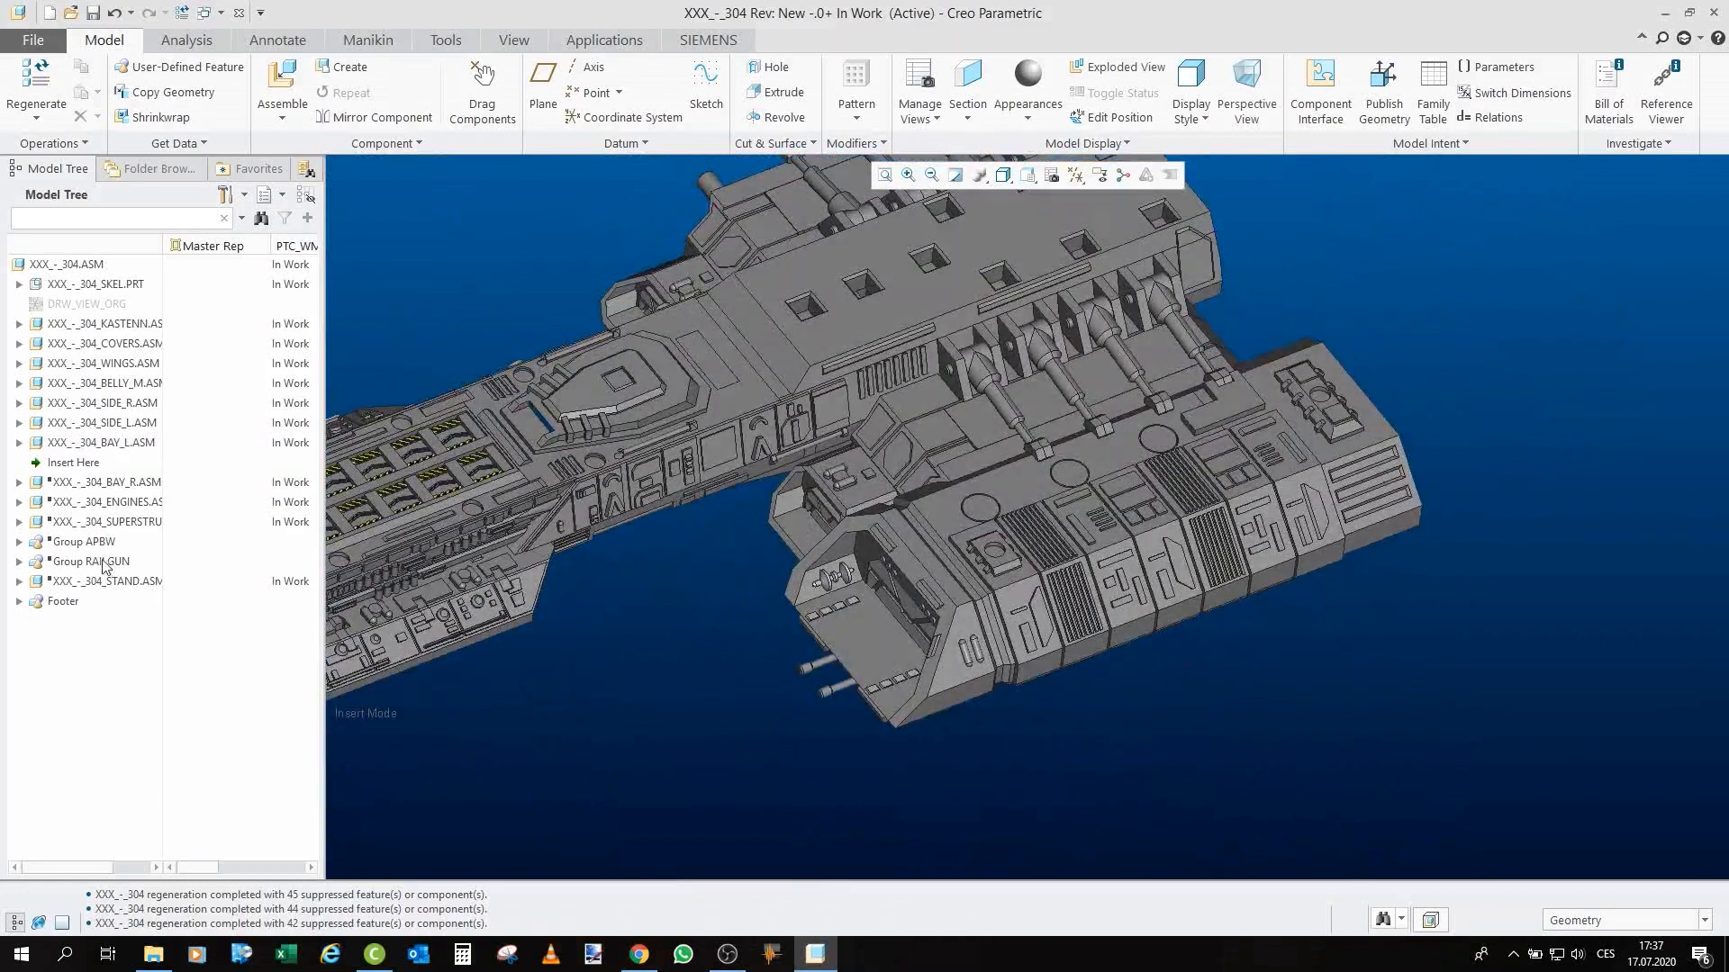
Open the XXX_-_304_BAY_L subassembly in its own window using the Master Rep.
{"action": "left_click", "coordinate": [106, 442]}
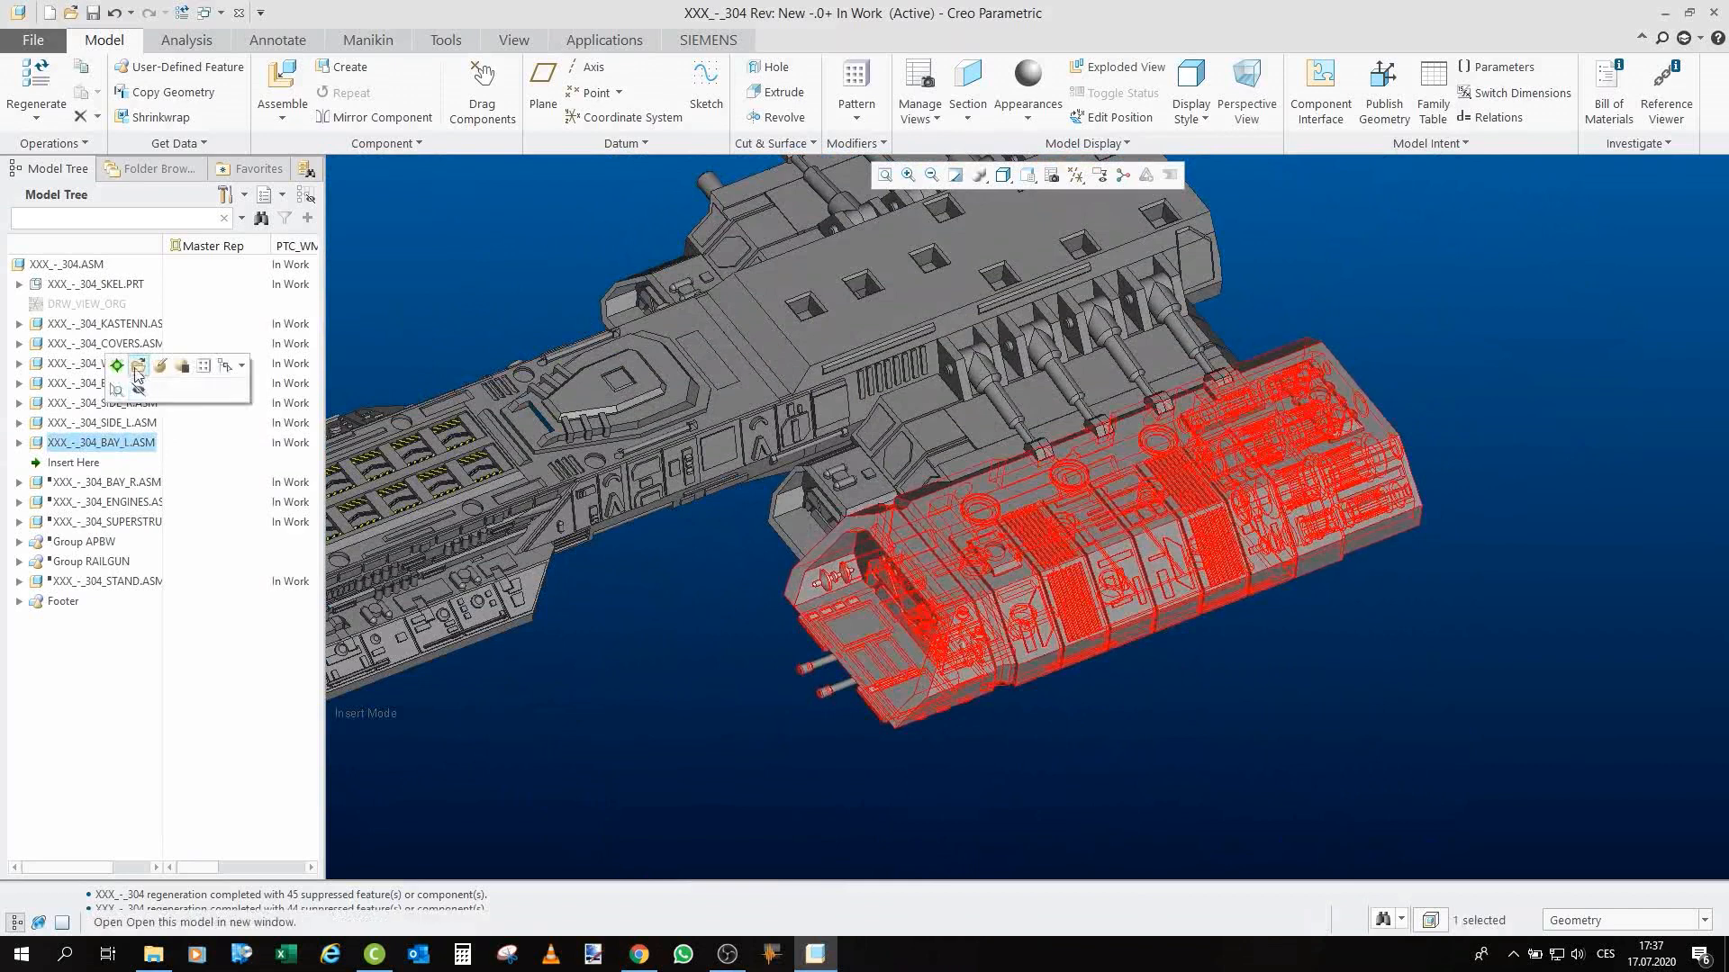
{"action": "left_click", "coordinate": [137, 365]}
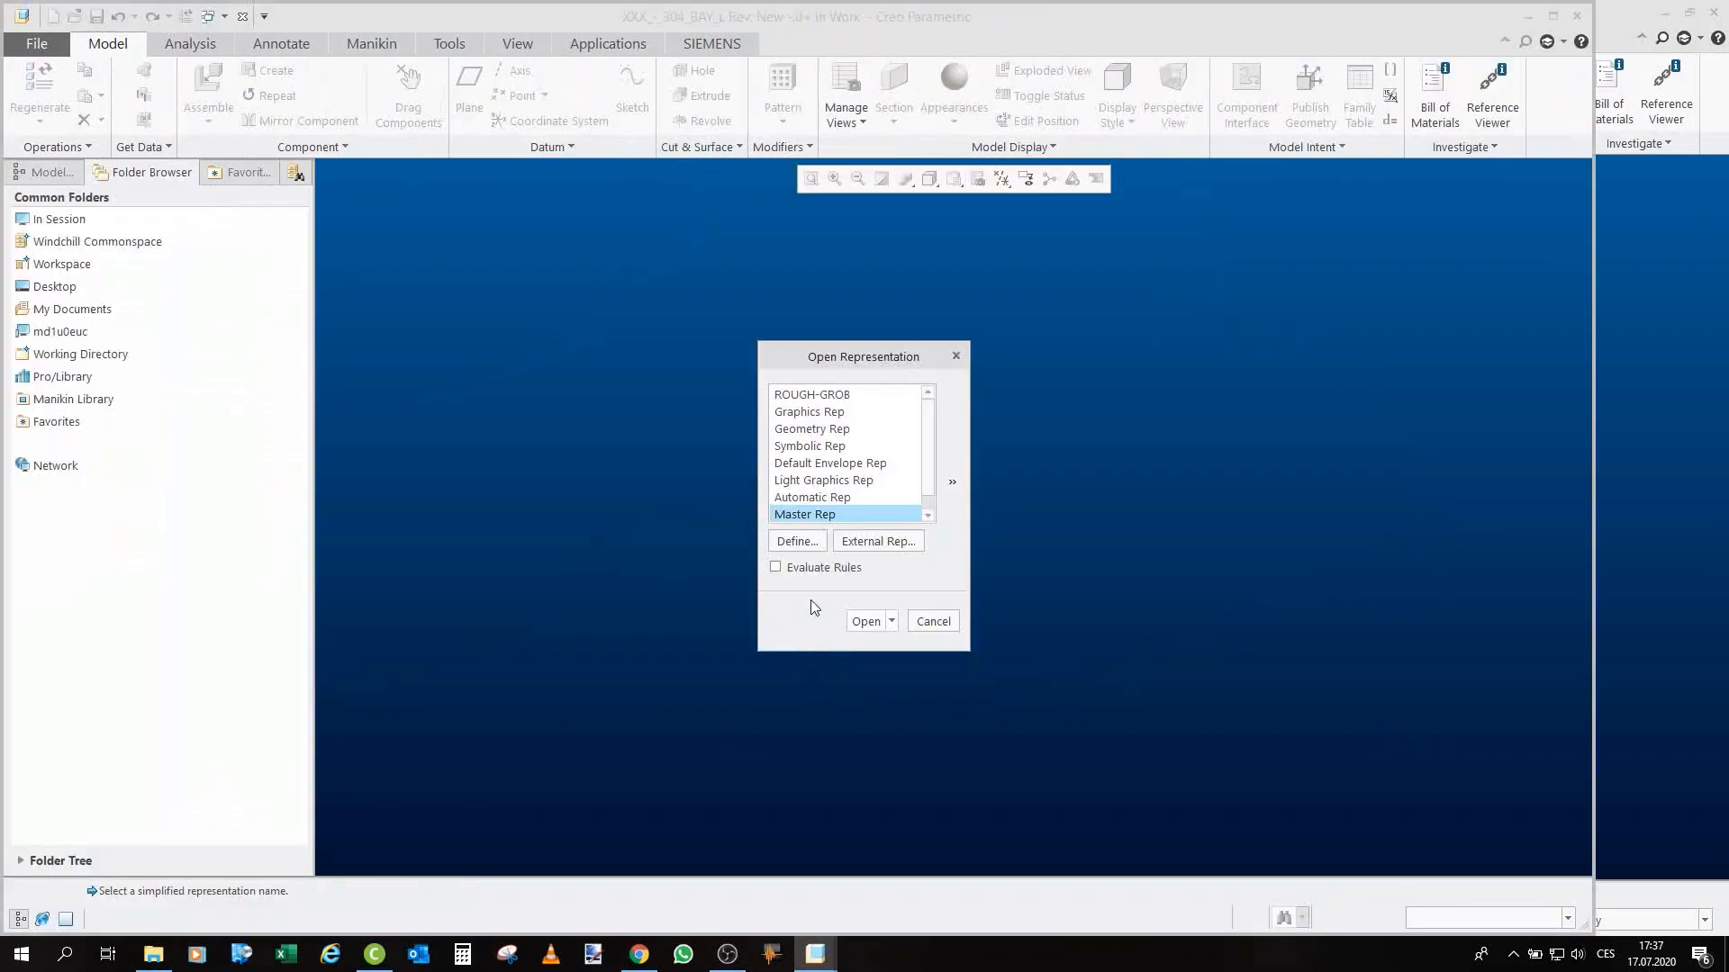
{"action": "left_click", "coordinate": [881, 622]}
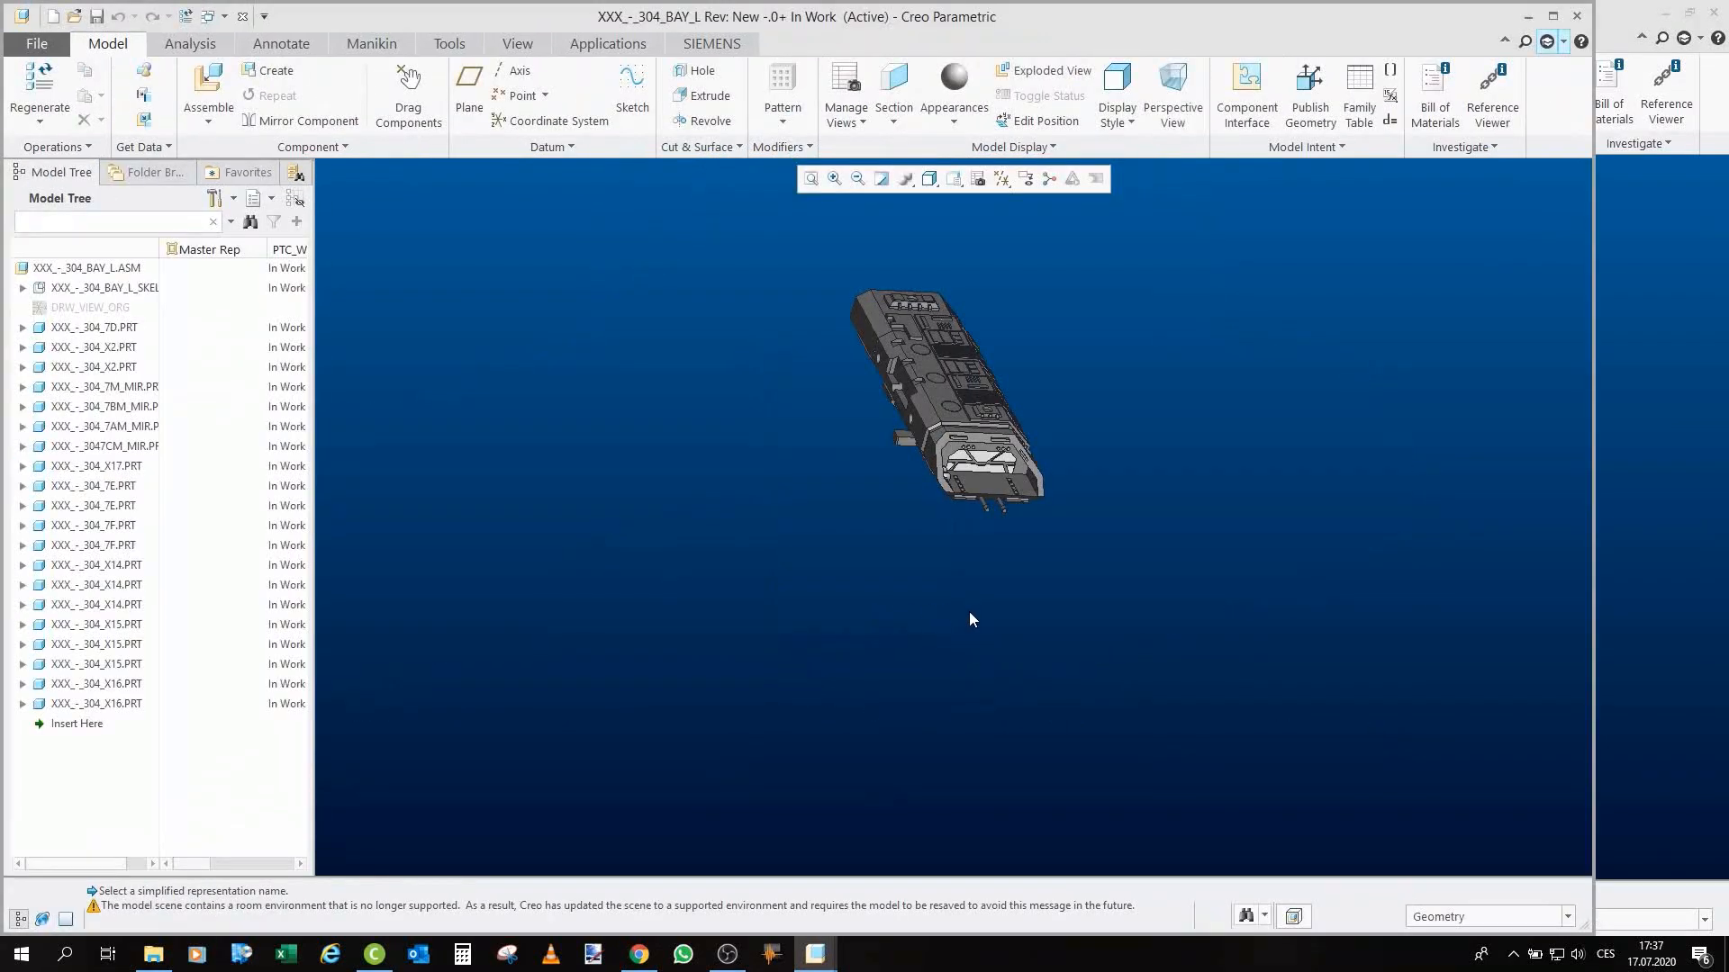
Examine the underside, open bay entrance and panelled outer side of BAY_L from several angles.
{"action": "scroll", "coordinate": [846, 371], "scroll_direction": "down", "scroll_amount": 5}
{"action": "middle_click_drag", "start_coordinate": [1239, 571], "coordinate": [1219, 486]}
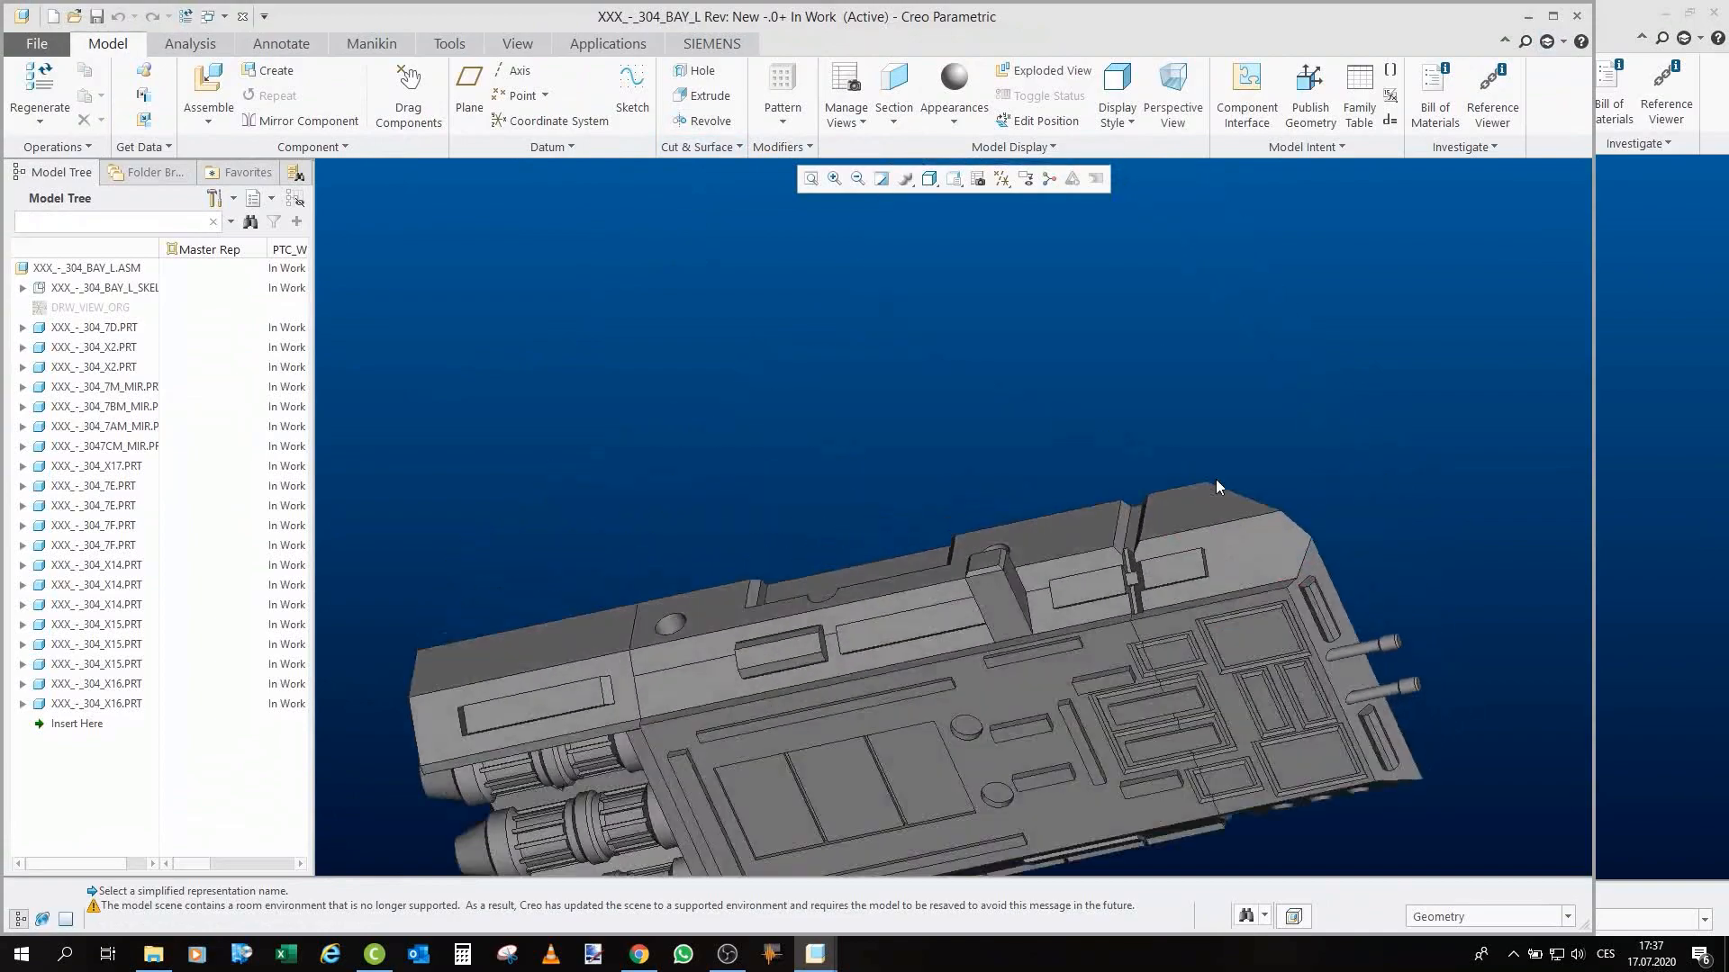
{"action": "scroll", "coordinate": [988, 616], "scroll_direction": "down", "scroll_amount": 2}
{"action": "middle_click_drag", "start_coordinate": [996, 521], "coordinate": [1042, 471]}
{"action": "scroll", "coordinate": [1041, 472], "scroll_direction": "up", "scroll_amount": 3}
{"action": "mouse_move", "coordinate": [890, 519]}
{"action": "middle_mouse_down"}
{"action": "mouse_move", "coordinate": [1001, 524]}
{"action": "mouse_move", "coordinate": [870, 401]}
{"action": "mouse_move", "coordinate": [924, 401]}
{"action": "mouse_move", "coordinate": [873, 567]}
{"action": "mouse_move", "coordinate": [727, 560]}
{"action": "middle_mouse_up"}
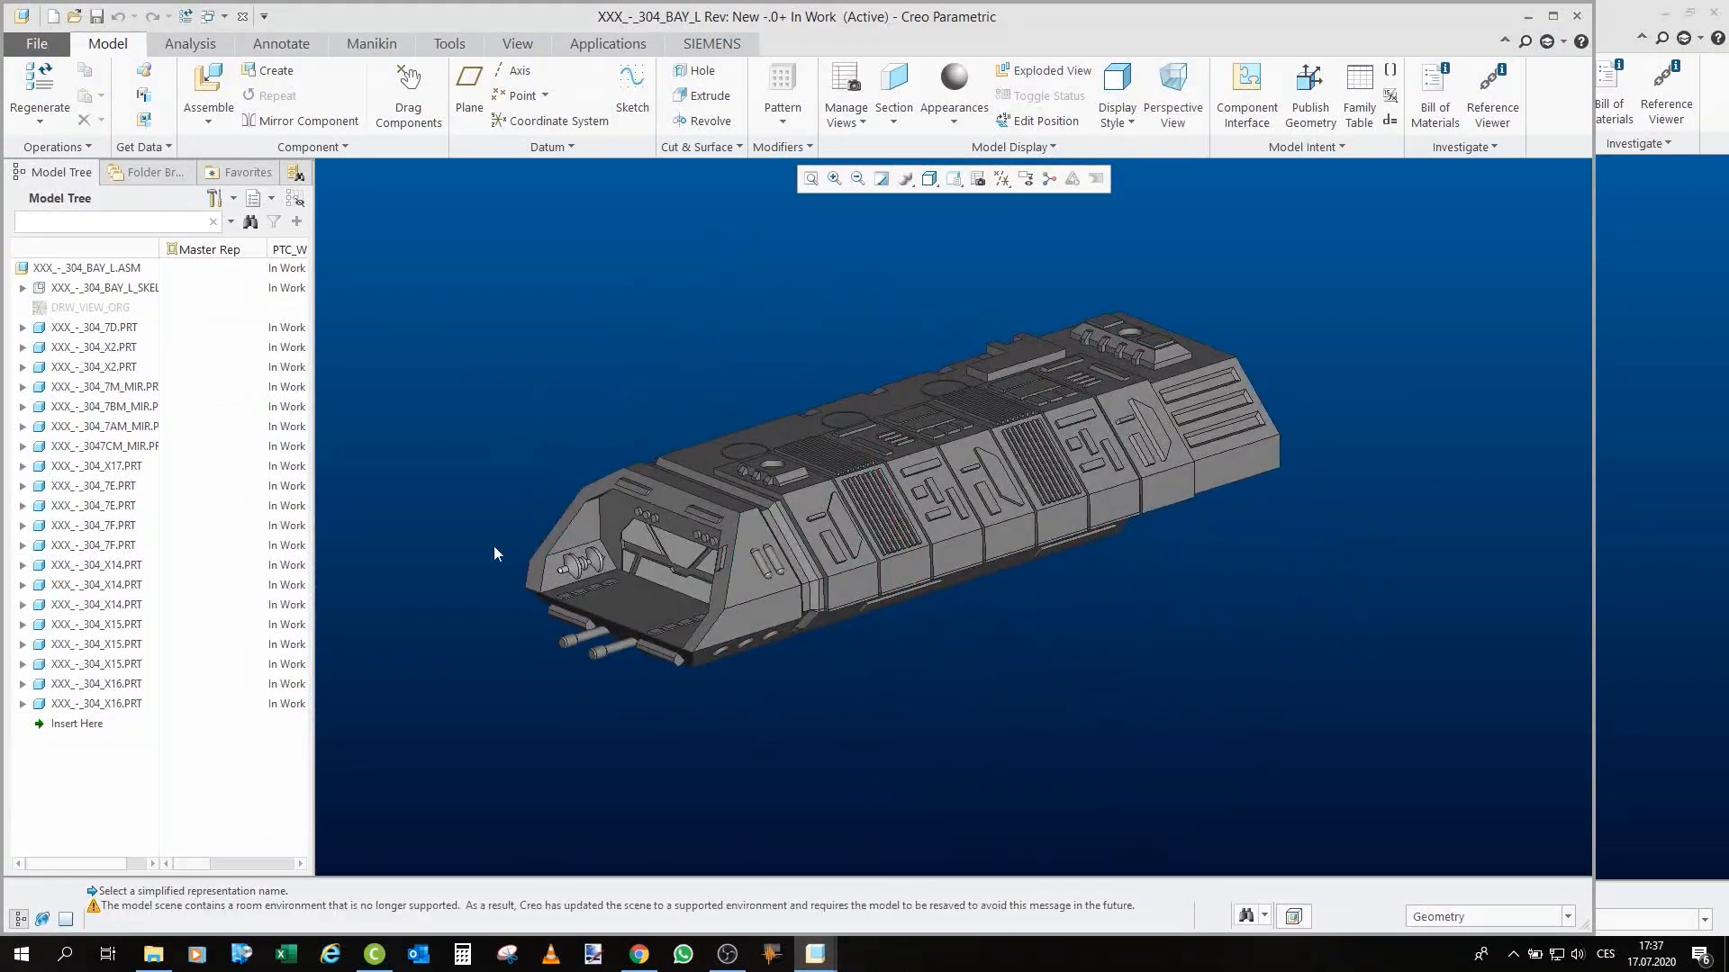
{"action": "scroll", "coordinate": [646, 521], "scroll_direction": "down", "scroll_amount": 4}
{"action": "mouse_move", "coordinate": [647, 521]}
{"action": "middle_mouse_down"}
{"action": "mouse_move", "coordinate": [677, 484]}
{"action": "mouse_move", "coordinate": [655, 512]}
{"action": "middle_mouse_up"}
{"action": "scroll", "coordinate": [655, 512], "scroll_direction": "up", "scroll_amount": 3}
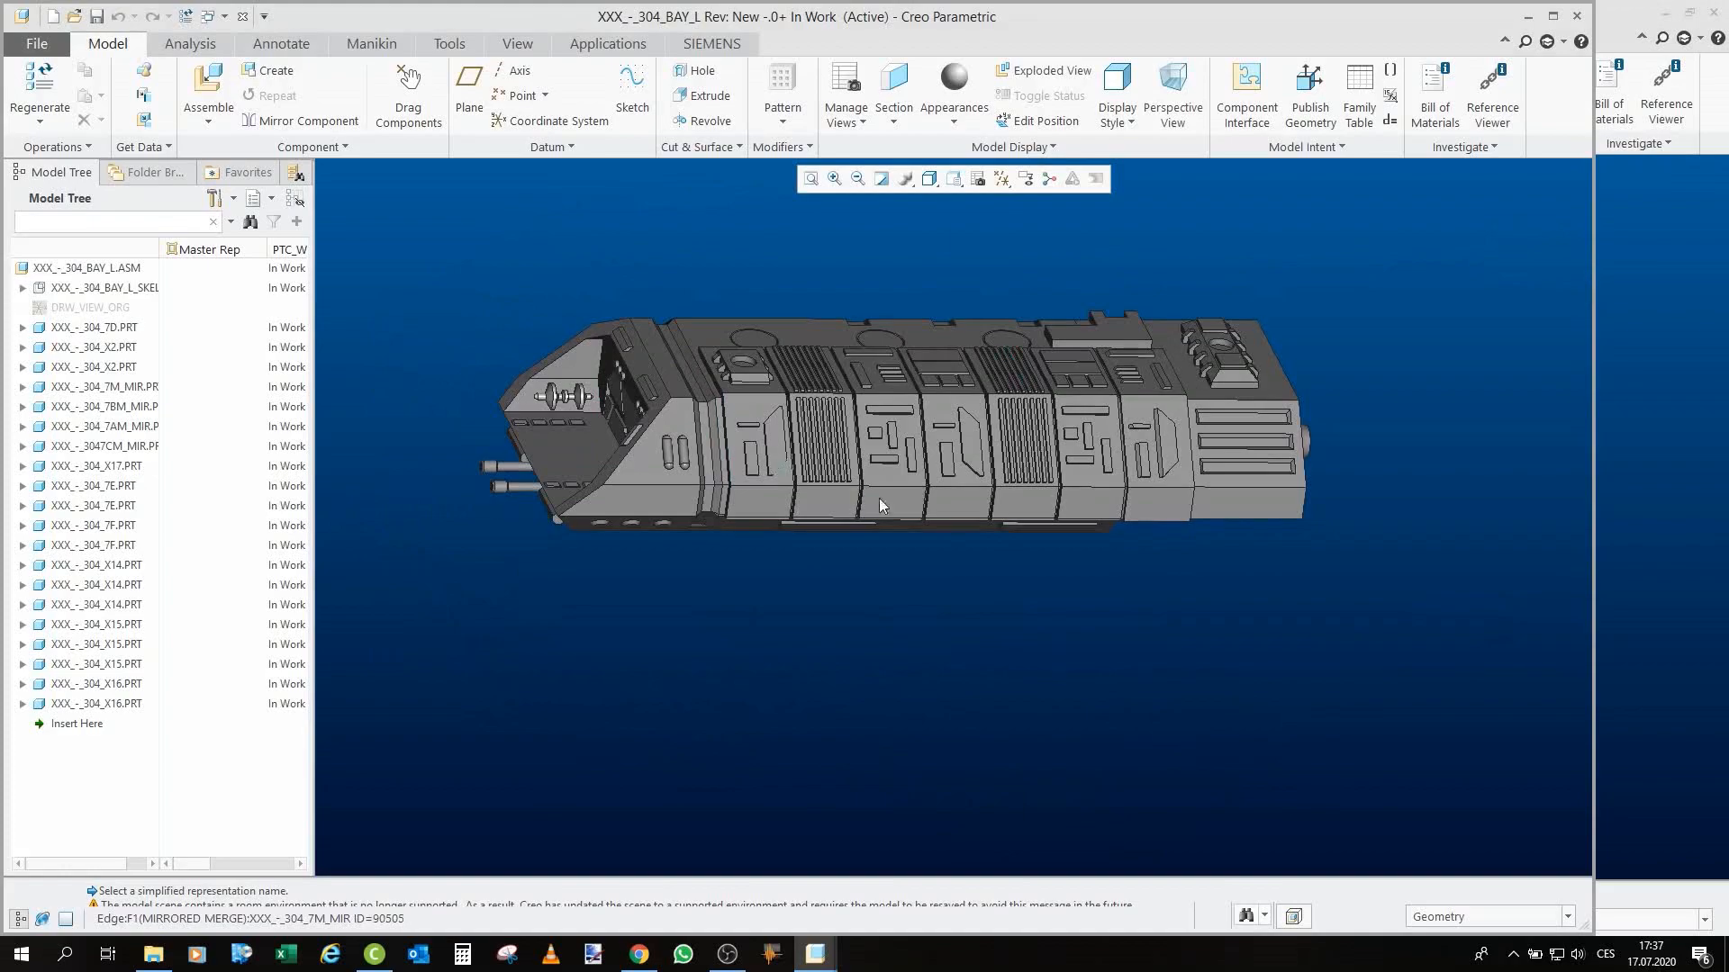
Examine the bay assembly all around, including its panelled sides, rear engines and open front section.
{"action": "middle_click_drag", "start_coordinate": [984, 409], "coordinate": [960, 522]}
{"action": "scroll", "coordinate": [960, 522], "scroll_direction": "up", "scroll_amount": 2}
{"action": "scroll", "coordinate": [1300, 348], "scroll_direction": "down", "scroll_amount": 3}
{"action": "middle_click_drag", "start_coordinate": [1300, 348], "coordinate": [1201, 368]}
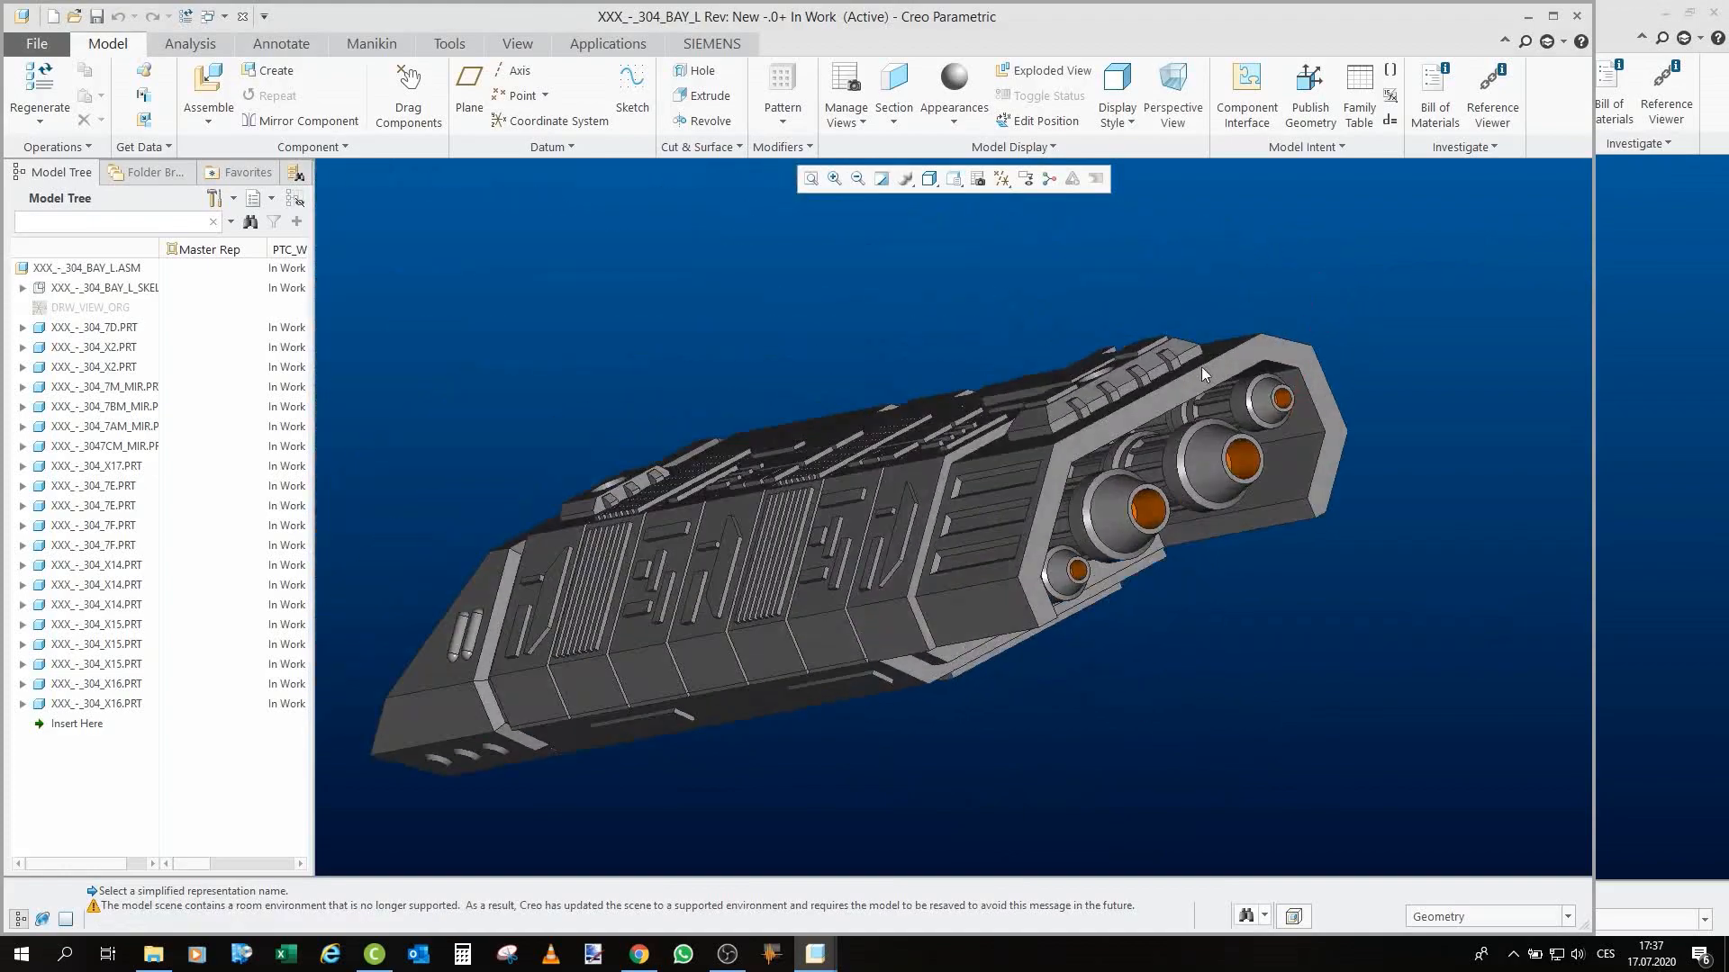
{"action": "mouse_move", "coordinate": [1131, 427]}
{"action": "middle_mouse_down"}
{"action": "mouse_move", "coordinate": [1181, 396]}
{"action": "mouse_move", "coordinate": [1153, 288]}
{"action": "middle_mouse_up"}
{"action": "mouse_move", "coordinate": [1064, 475]}
{"action": "middle_mouse_down"}
{"action": "mouse_move", "coordinate": [994, 516]}
{"action": "mouse_move", "coordinate": [1035, 478]}
{"action": "mouse_move", "coordinate": [1095, 468]}
{"action": "middle_mouse_up"}
{"action": "scroll", "coordinate": [1094, 468], "scroll_direction": "up", "scroll_amount": 3}
{"action": "scroll", "coordinate": [831, 452], "scroll_direction": "down", "scroll_amount": 3}
{"action": "middle_click_drag", "start_coordinate": [831, 451], "coordinate": [954, 527]}
{"action": "scroll", "coordinate": [436, 624], "scroll_direction": "down", "scroll_amount": 4}
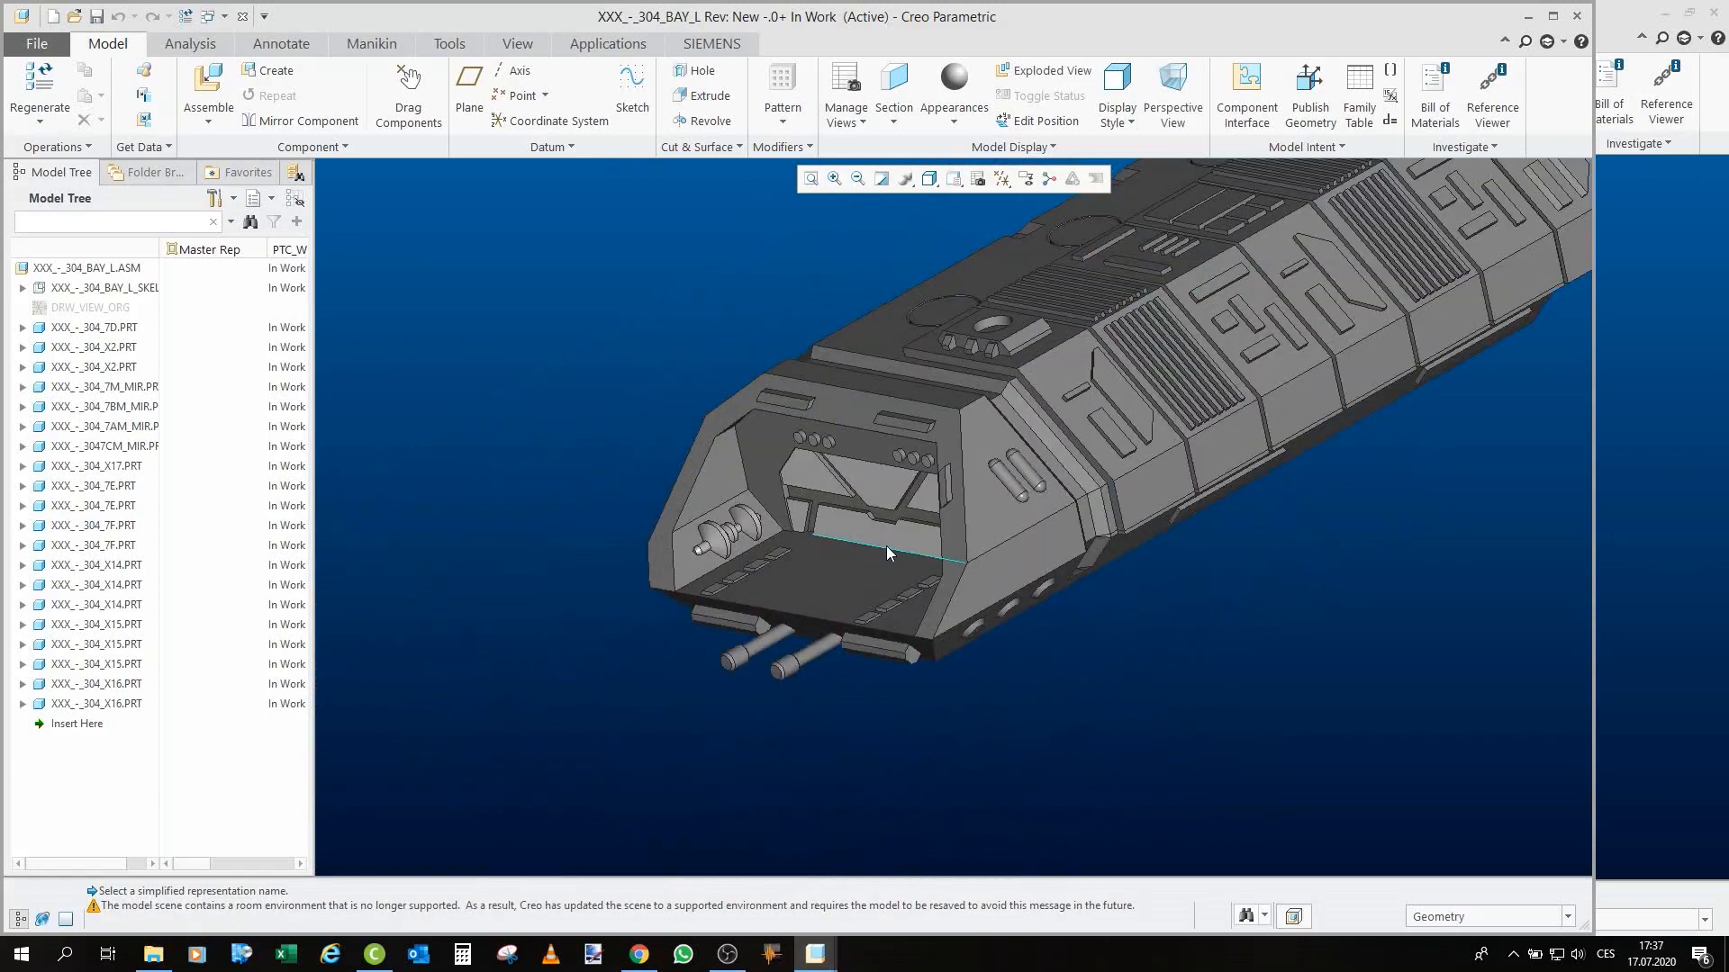
Open the front section part XXX_-_304_7BM_MIR on its own to examine its open interior, and close its window.
{"action": "left_click", "coordinate": [836, 569]}
{"action": "left_click", "coordinate": [872, 463]}
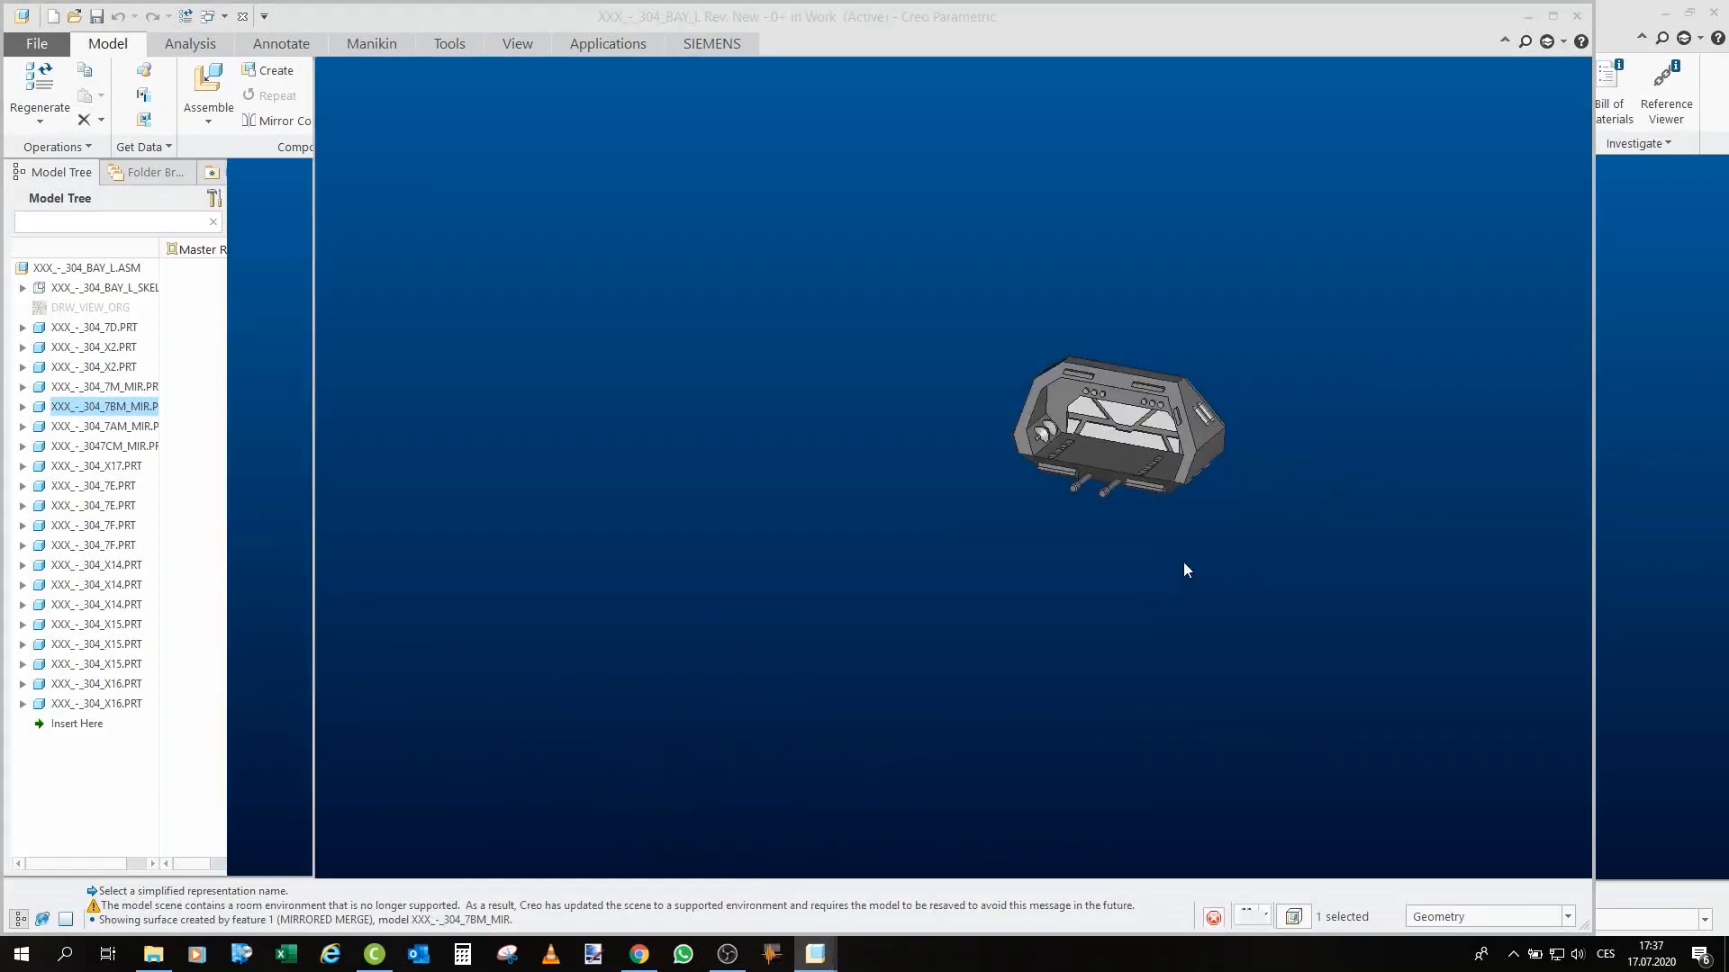
{"action": "mouse_move", "coordinate": [1131, 560]}
{"action": "middle_mouse_down"}
{"action": "mouse_move", "coordinate": [1000, 439]}
{"action": "mouse_move", "coordinate": [858, 446]}
{"action": "mouse_move", "coordinate": [806, 544]}
{"action": "mouse_move", "coordinate": [776, 548]}
{"action": "mouse_move", "coordinate": [960, 537]}
{"action": "mouse_move", "coordinate": [915, 483]}
{"action": "mouse_move", "coordinate": [934, 489]}
{"action": "mouse_move", "coordinate": [1002, 441]}
{"action": "mouse_move", "coordinate": [1071, 462]}
{"action": "mouse_move", "coordinate": [1079, 540]}
{"action": "mouse_move", "coordinate": [1119, 547]}
{"action": "mouse_move", "coordinate": [1059, 339]}
{"action": "mouse_move", "coordinate": [1218, 521]}
{"action": "mouse_move", "coordinate": [1331, 522]}
{"action": "mouse_move", "coordinate": [1197, 513]}
{"action": "mouse_move", "coordinate": [1131, 535]}
{"action": "mouse_move", "coordinate": [1027, 498]}
{"action": "mouse_move", "coordinate": [1370, 691]}
{"action": "mouse_move", "coordinate": [1312, 663]}
{"action": "mouse_move", "coordinate": [1355, 702]}
{"action": "middle_mouse_up"}
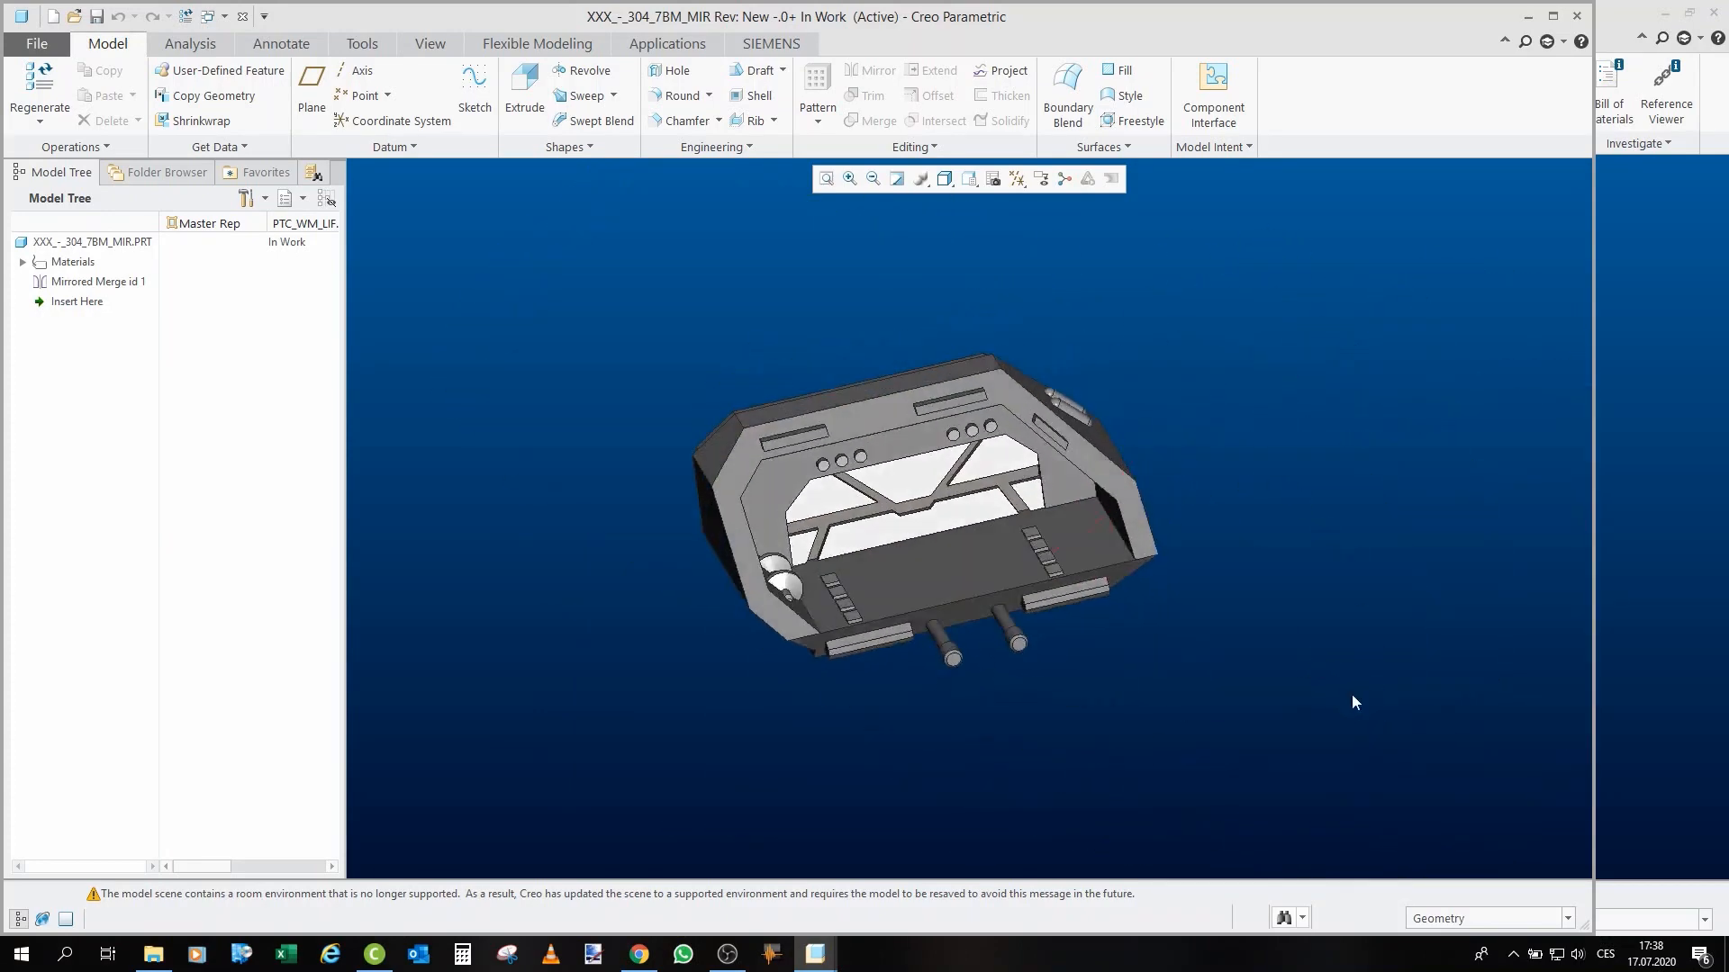
{"action": "scroll", "coordinate": [767, 551], "scroll_direction": "down", "scroll_amount": 4}
{"action": "mouse_move", "coordinate": [759, 554]}
{"action": "middle_mouse_down"}
{"action": "mouse_move", "coordinate": [658, 636]}
{"action": "mouse_move", "coordinate": [752, 590]}
{"action": "mouse_move", "coordinate": [742, 604]}
{"action": "middle_mouse_up"}
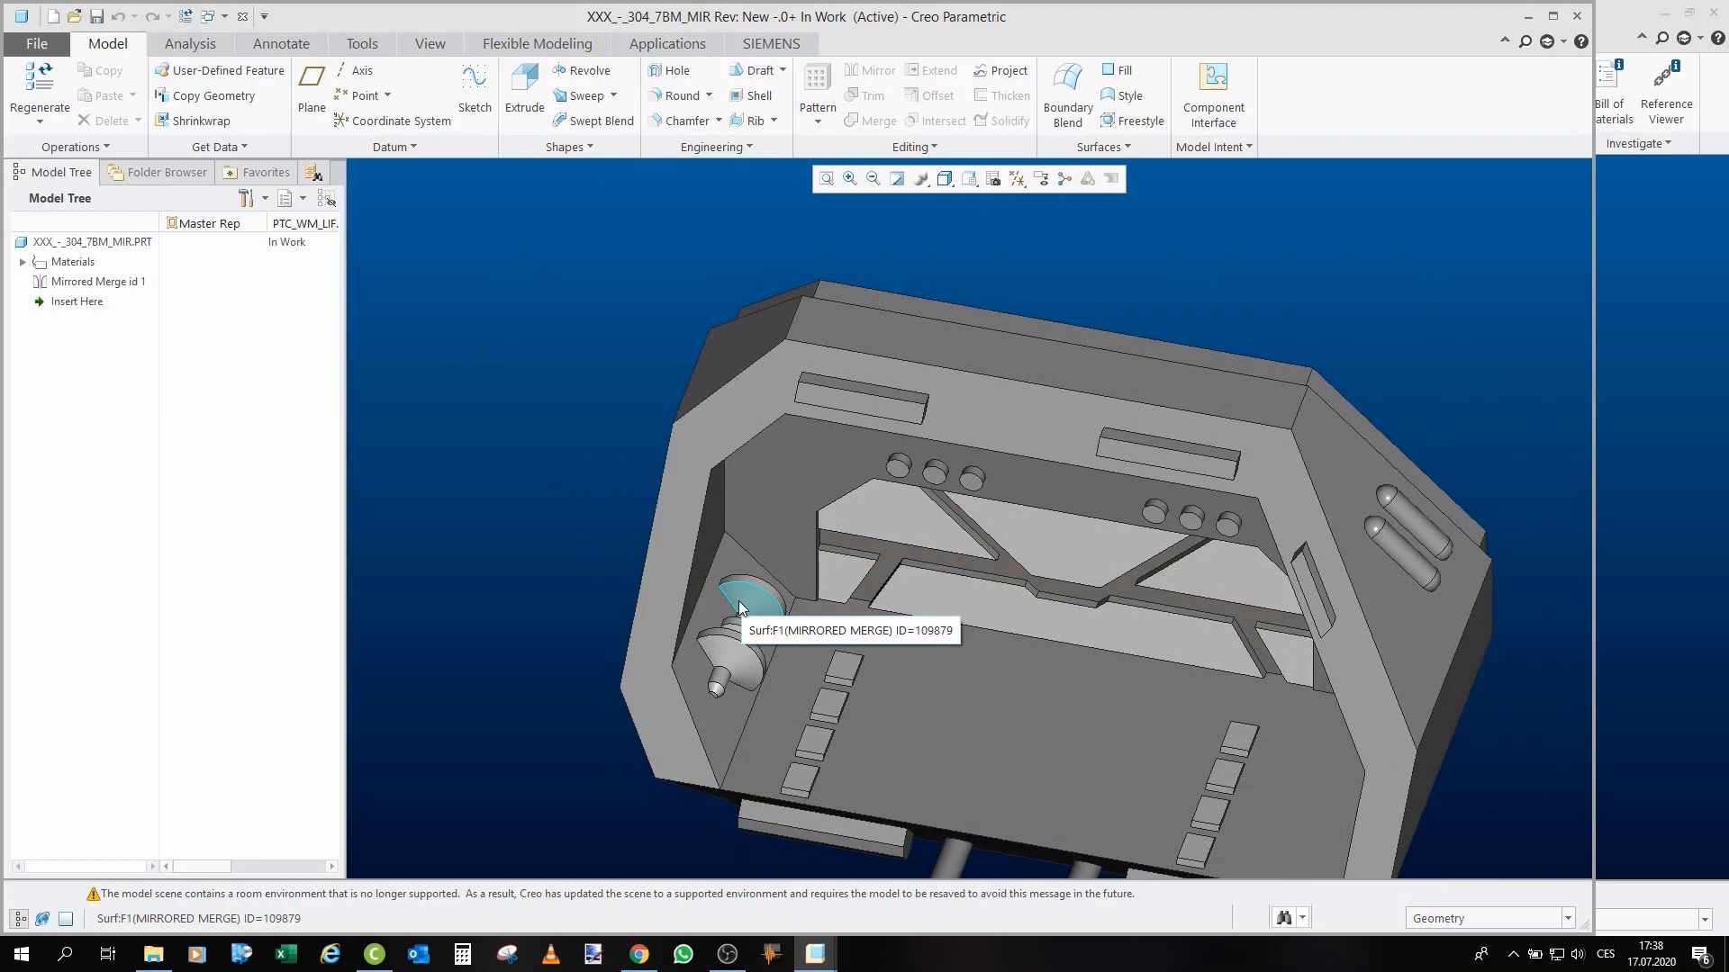
{"action": "scroll", "coordinate": [1082, 587], "scroll_direction": "up", "scroll_amount": 3}
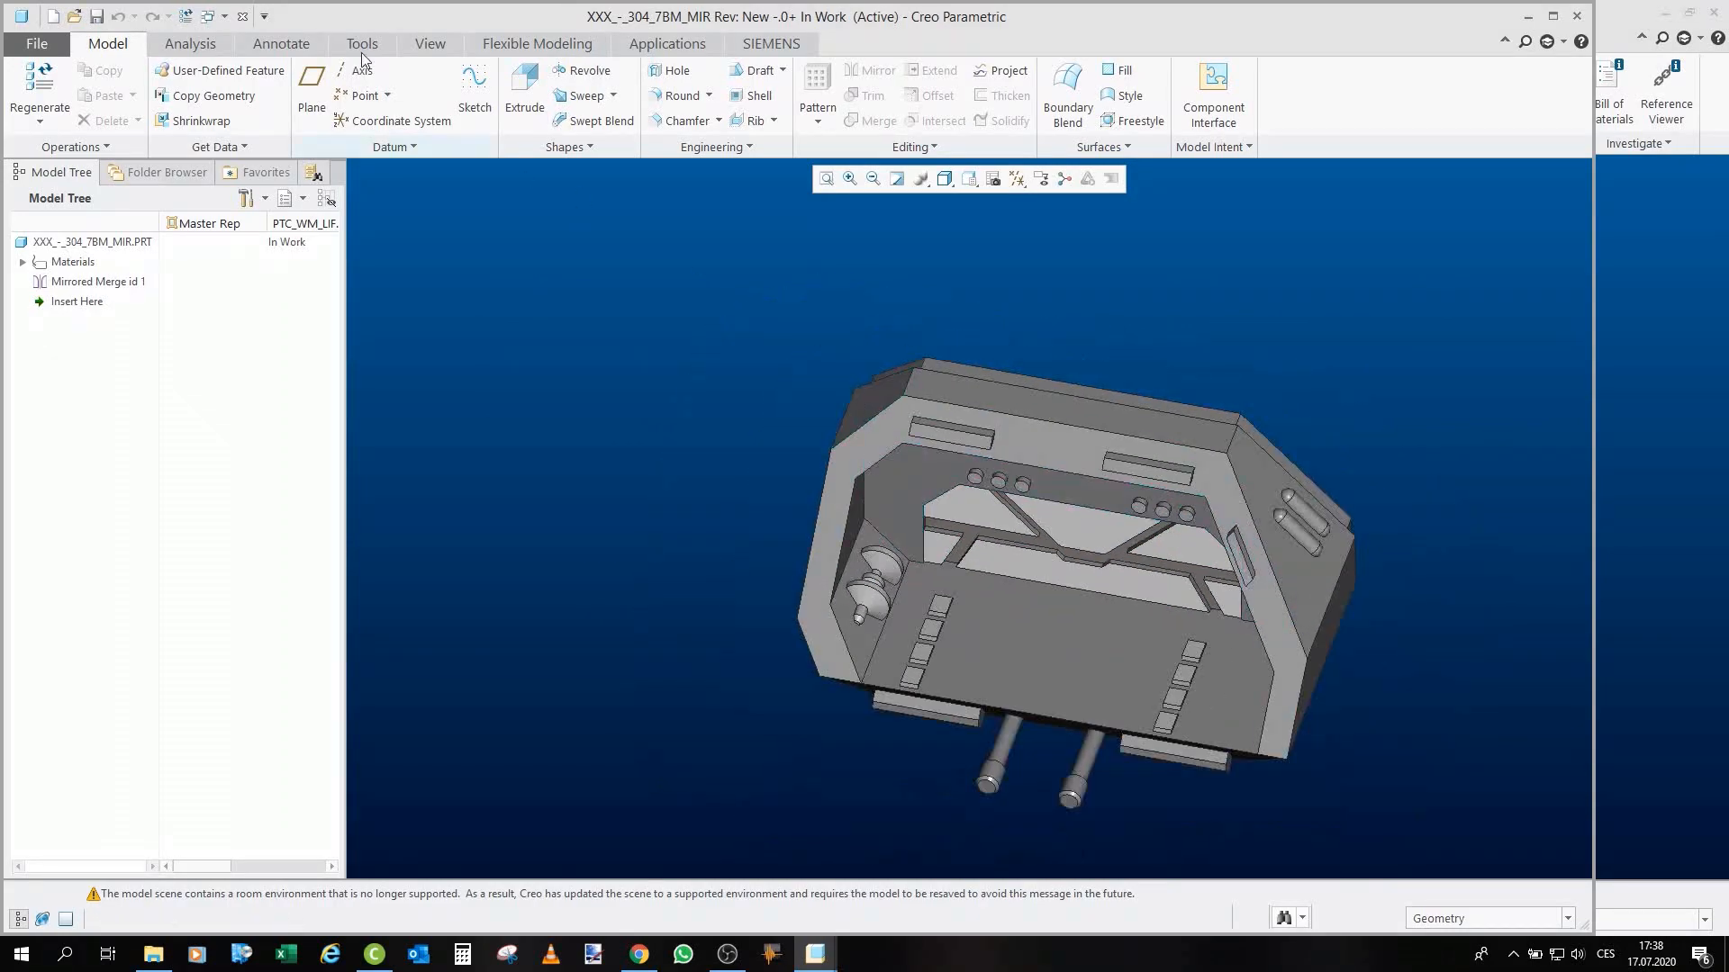
{"action": "left_click", "coordinate": [243, 16]}
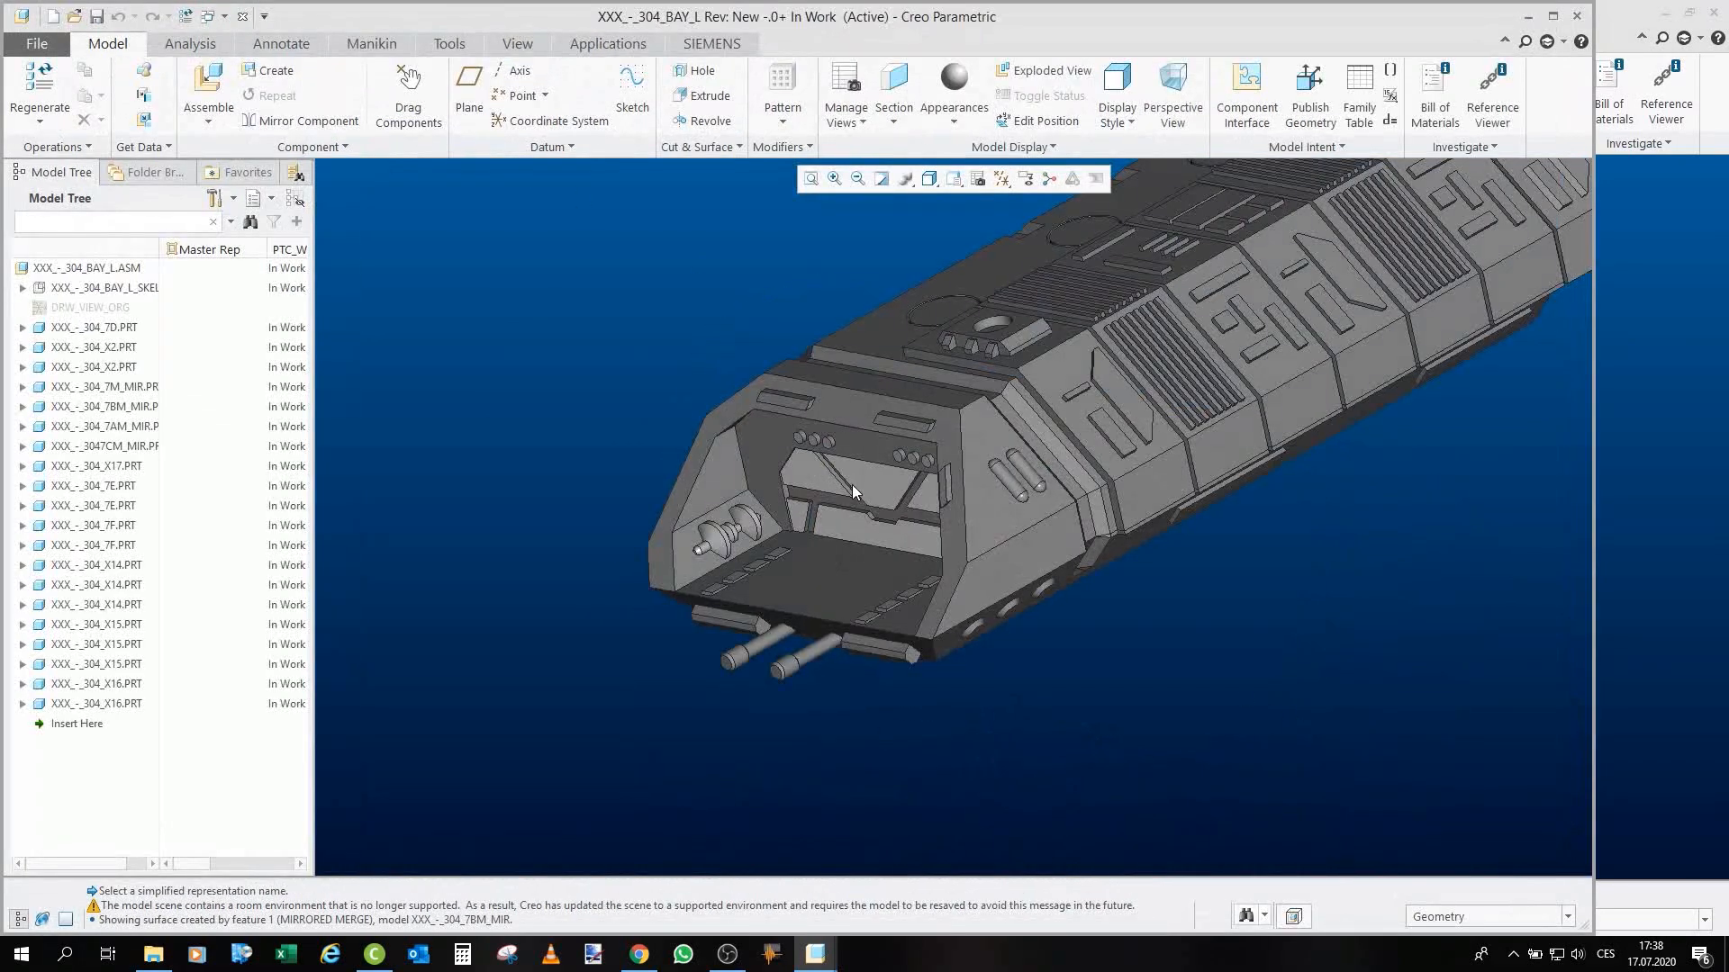
Open the middle section part XXX_-_304_7M_MIR on its own and examine its side recess, notches and end-face holes.
{"action": "middle_click_drag", "start_coordinate": [852, 484], "coordinate": [1052, 464]}
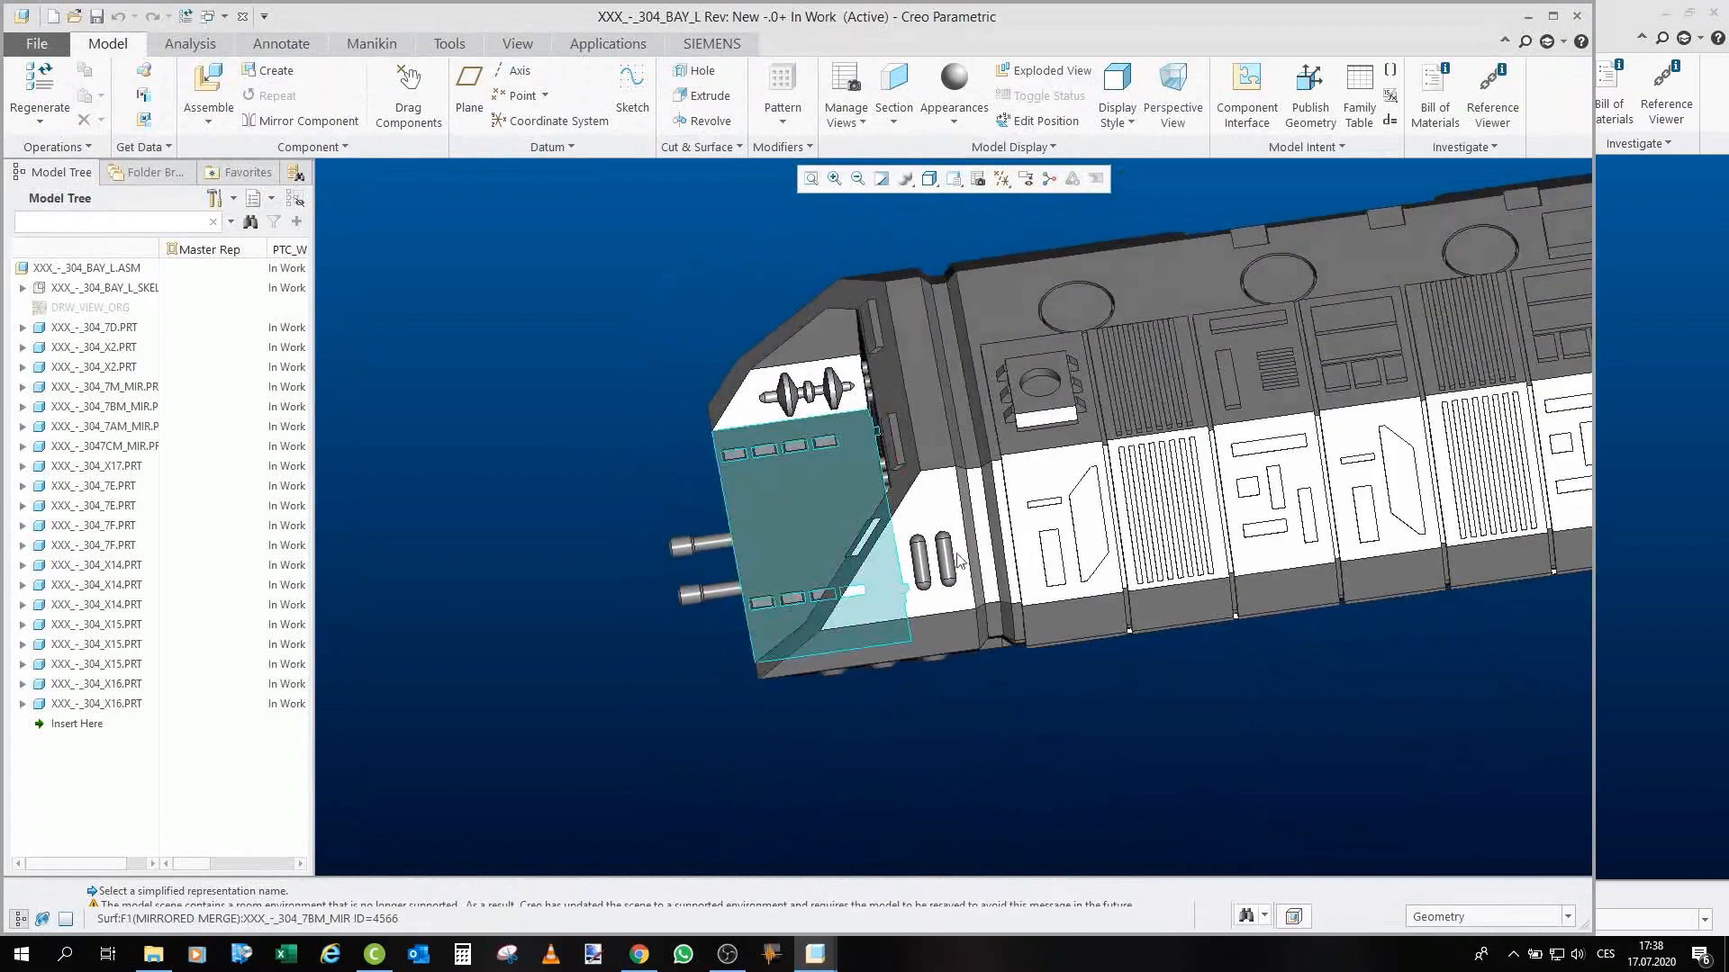
{"action": "left_click", "coordinate": [1052, 464]}
{"action": "left_click", "coordinate": [1074, 348]}
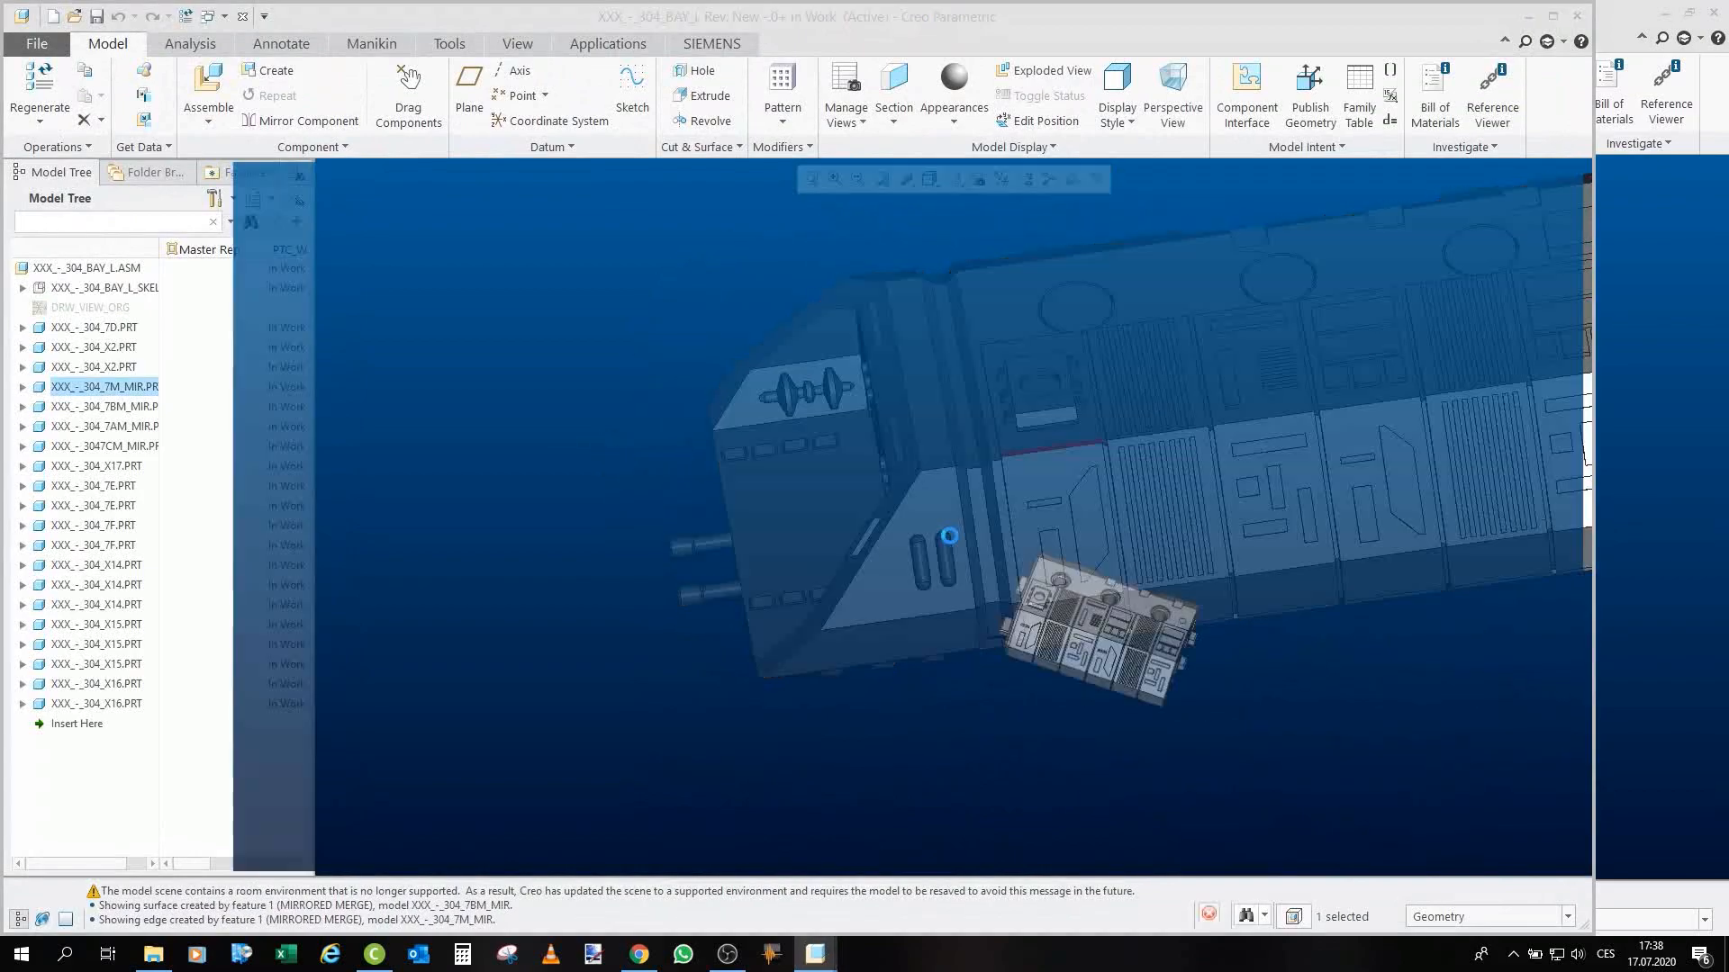
{"action": "middle_click_drag", "start_coordinate": [968, 347], "coordinate": [863, 445]}
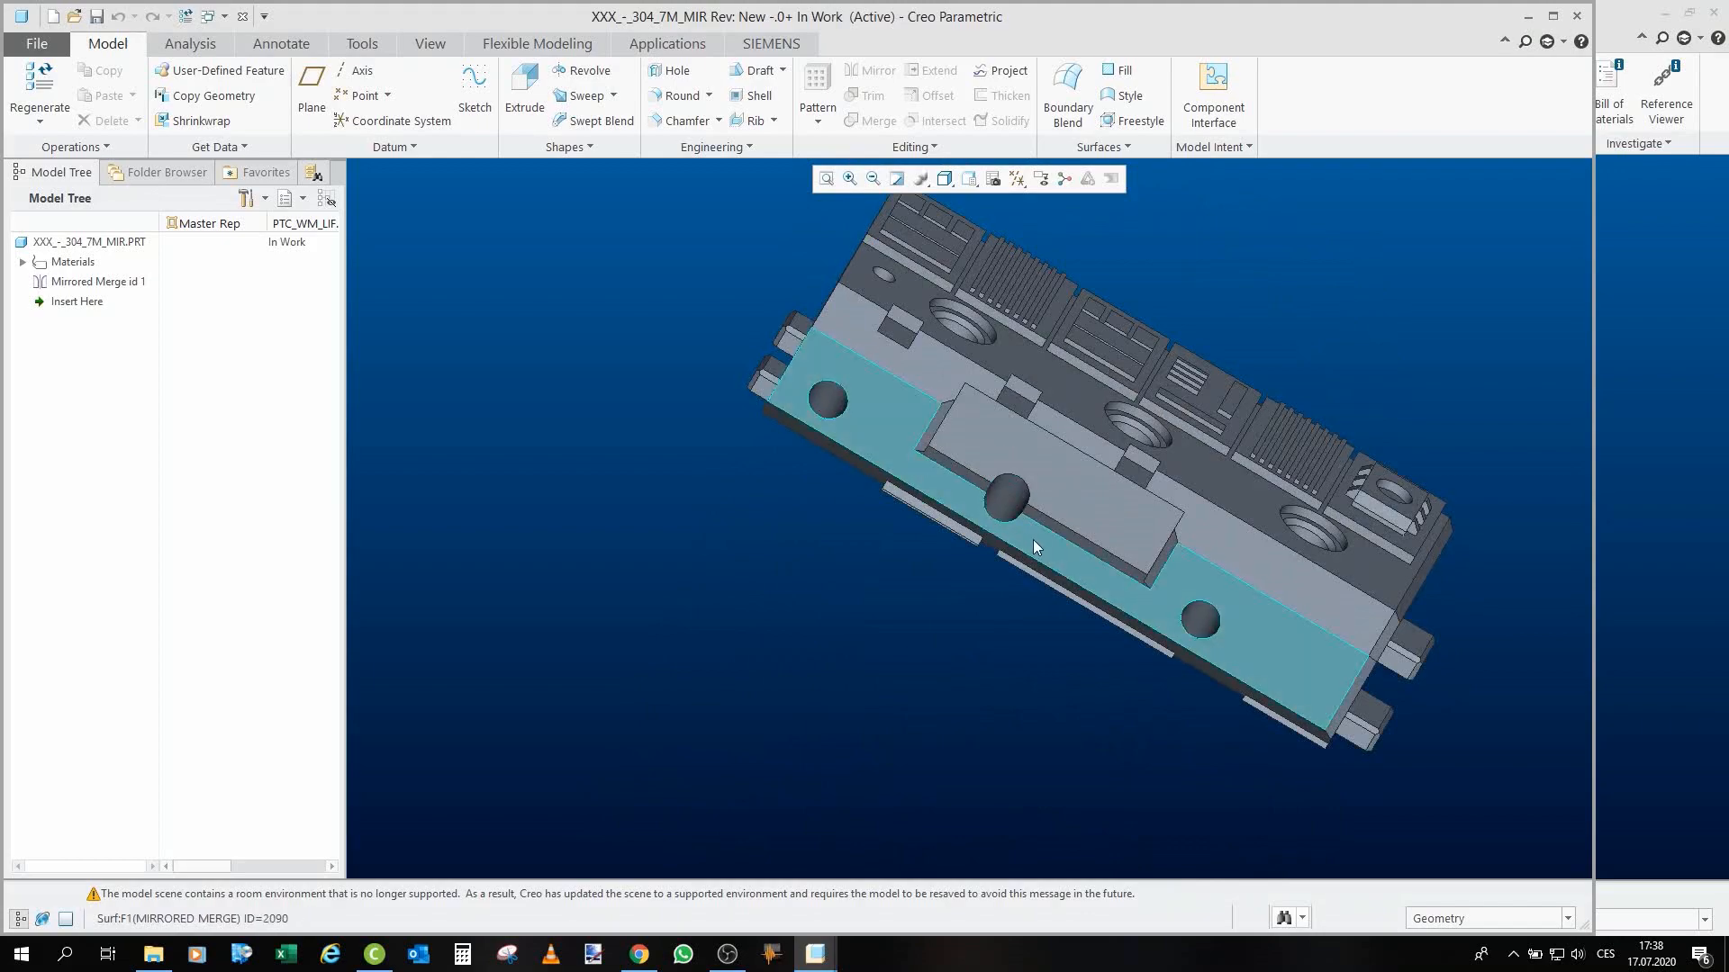
{"action": "mouse_move", "coordinate": [992, 421]}
{"action": "middle_mouse_down"}
{"action": "mouse_move", "coordinate": [927, 502]}
{"action": "mouse_move", "coordinate": [905, 355]}
{"action": "middle_mouse_up"}
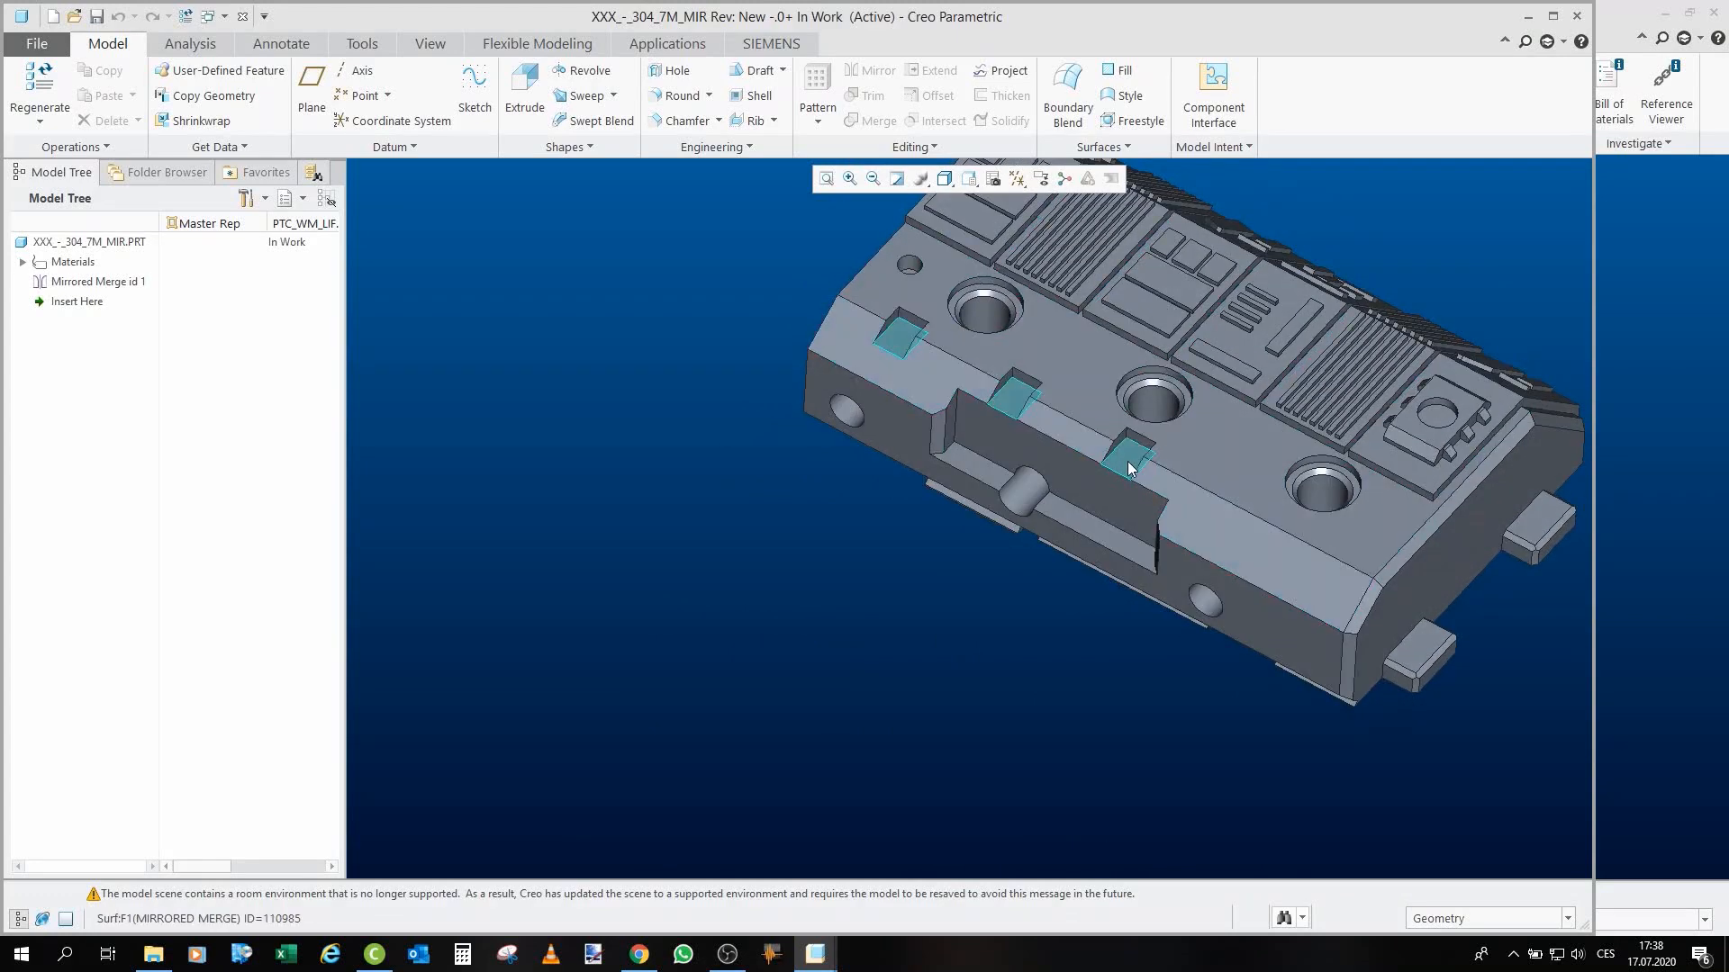
{"action": "middle_click_drag", "start_coordinate": [1122, 463], "coordinate": [1171, 486]}
{"action": "middle_click_drag", "start_coordinate": [800, 344], "coordinate": [917, 390]}
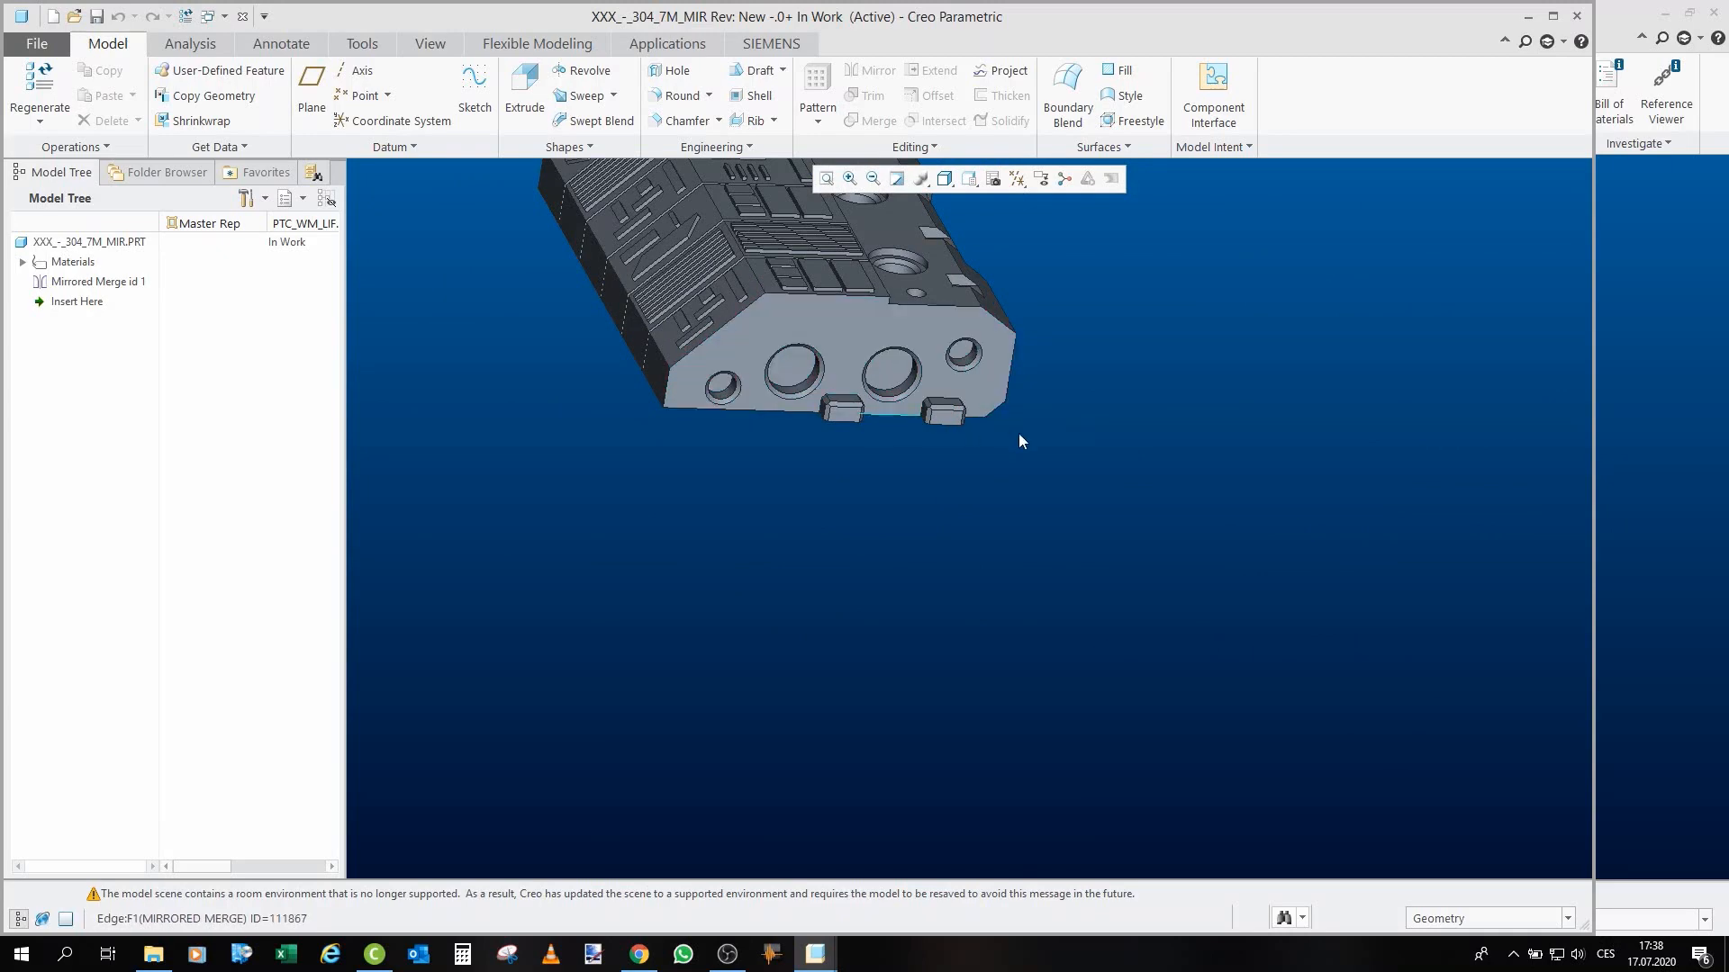
{"action": "middle_click_drag", "start_coordinate": [992, 405], "coordinate": [1060, 567]}
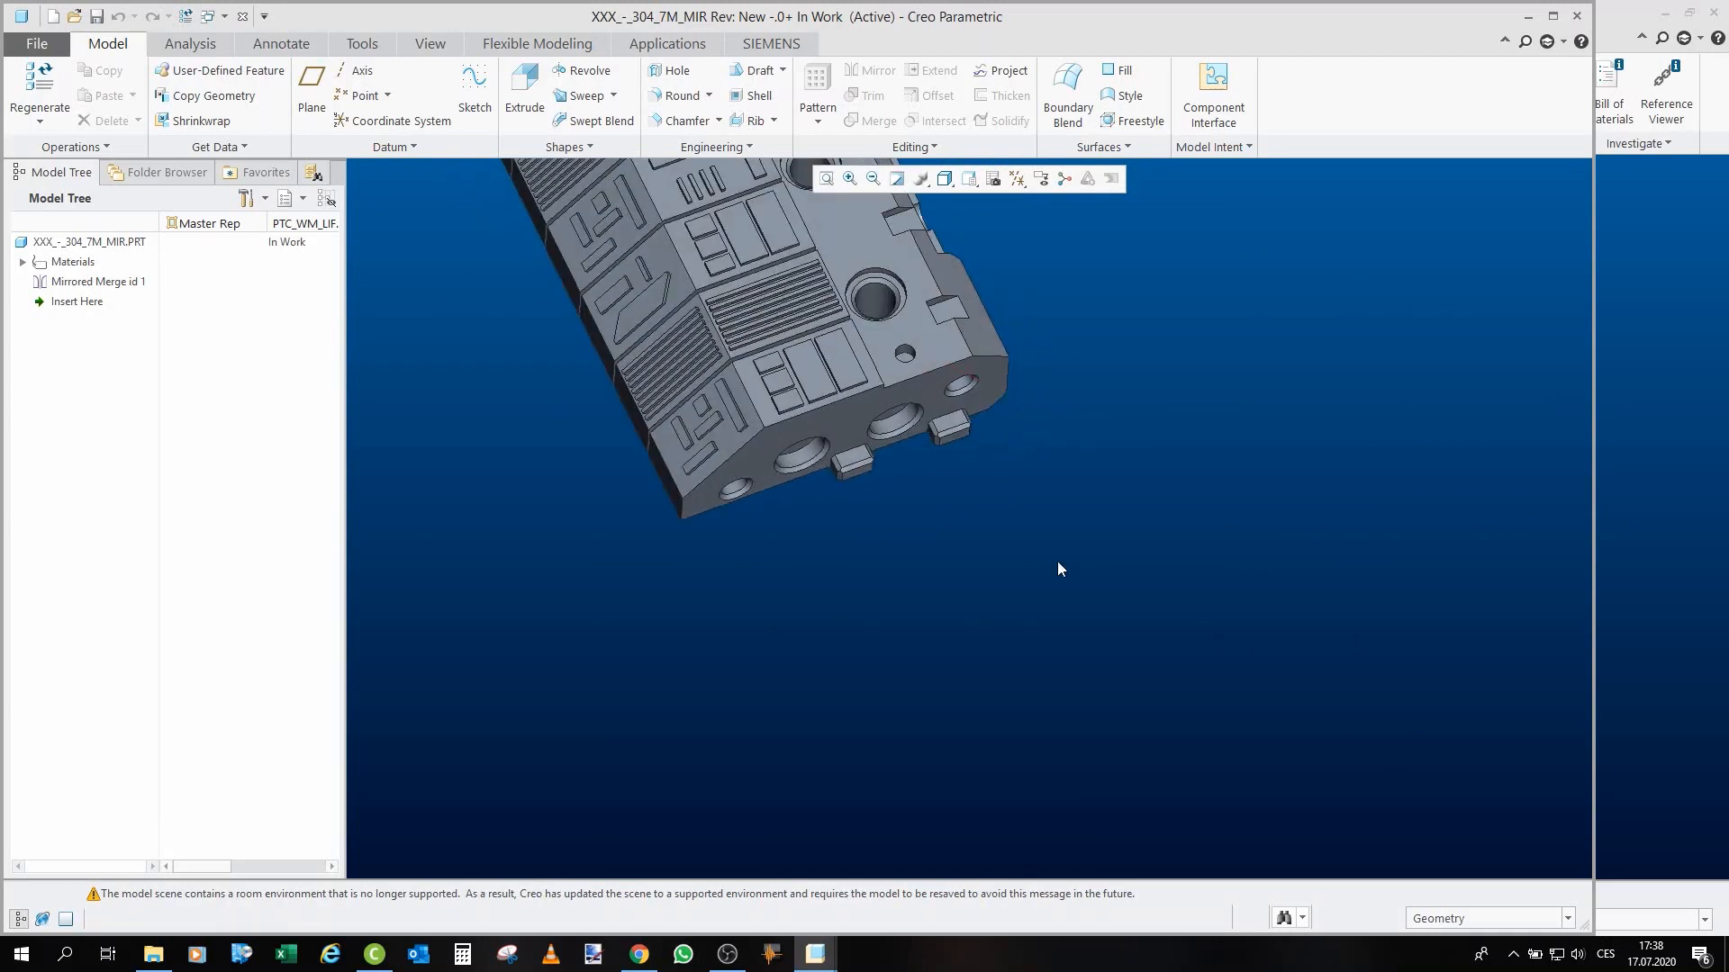
Examine the middle section's panelled faces and the row of three large round openings, and close the part window.
{"action": "scroll", "coordinate": [1058, 562], "scroll_direction": "up", "scroll_amount": 3}
{"action": "scroll", "coordinate": [967, 306], "scroll_direction": "down", "scroll_amount": 3}
{"action": "middle_click_drag", "start_coordinate": [960, 468], "coordinate": [977, 427]}
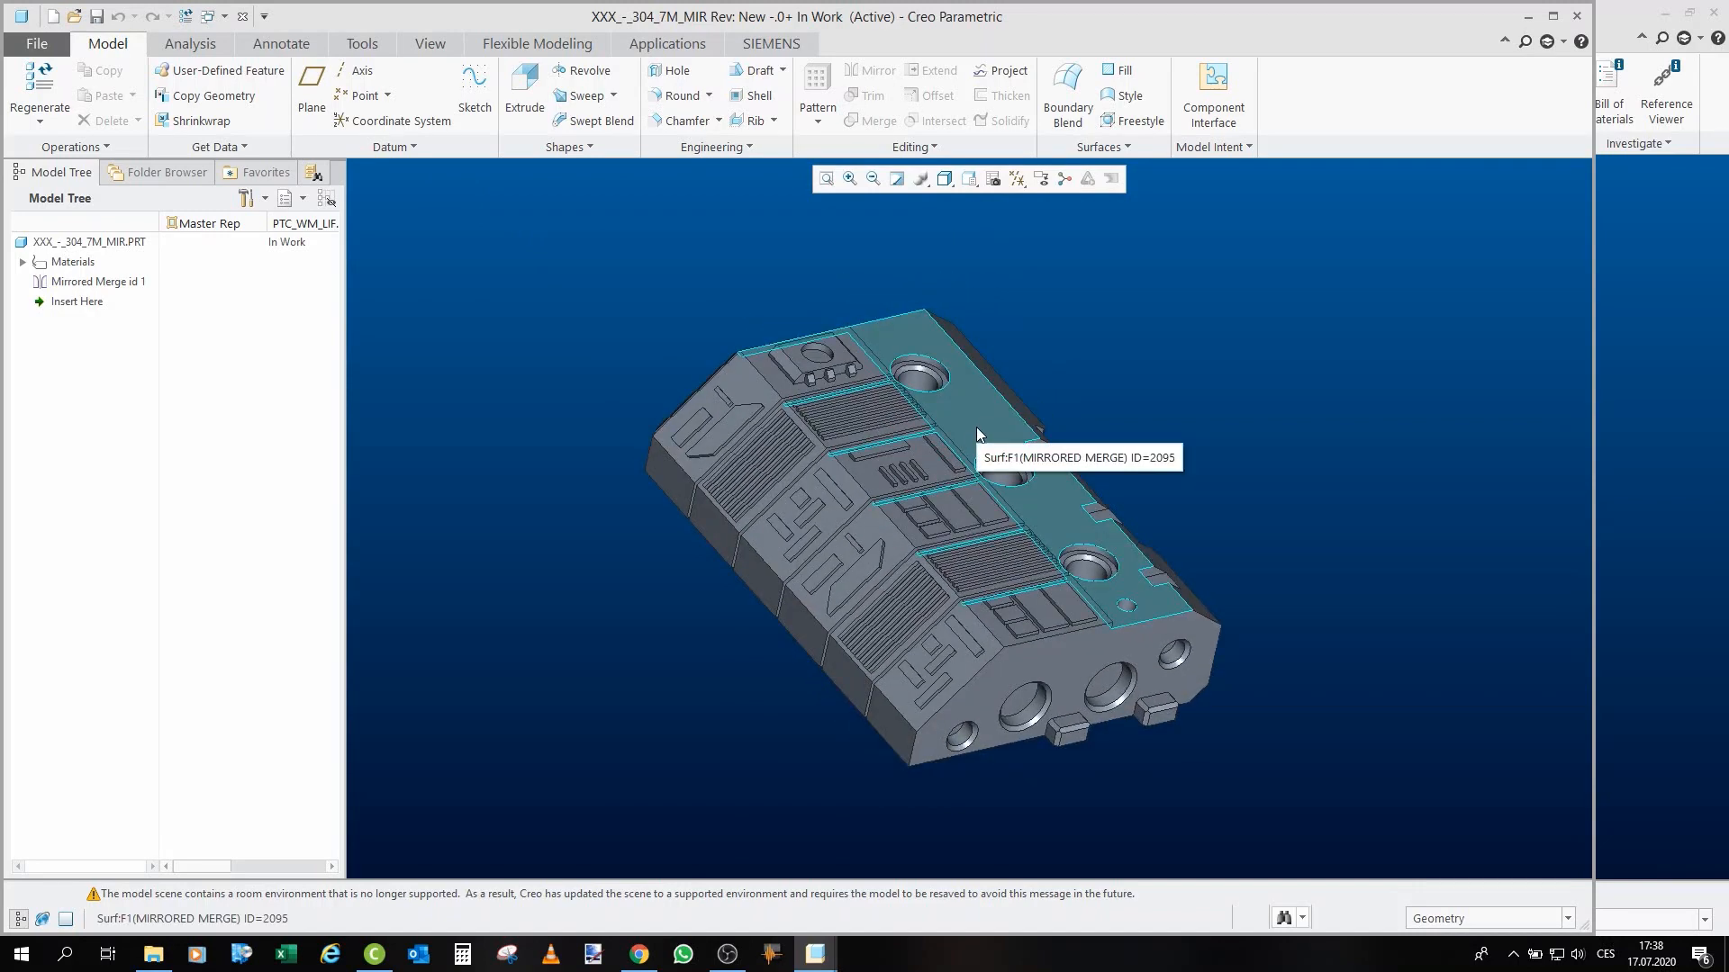
{"action": "scroll", "coordinate": [843, 539], "scroll_direction": "up", "scroll_amount": 1}
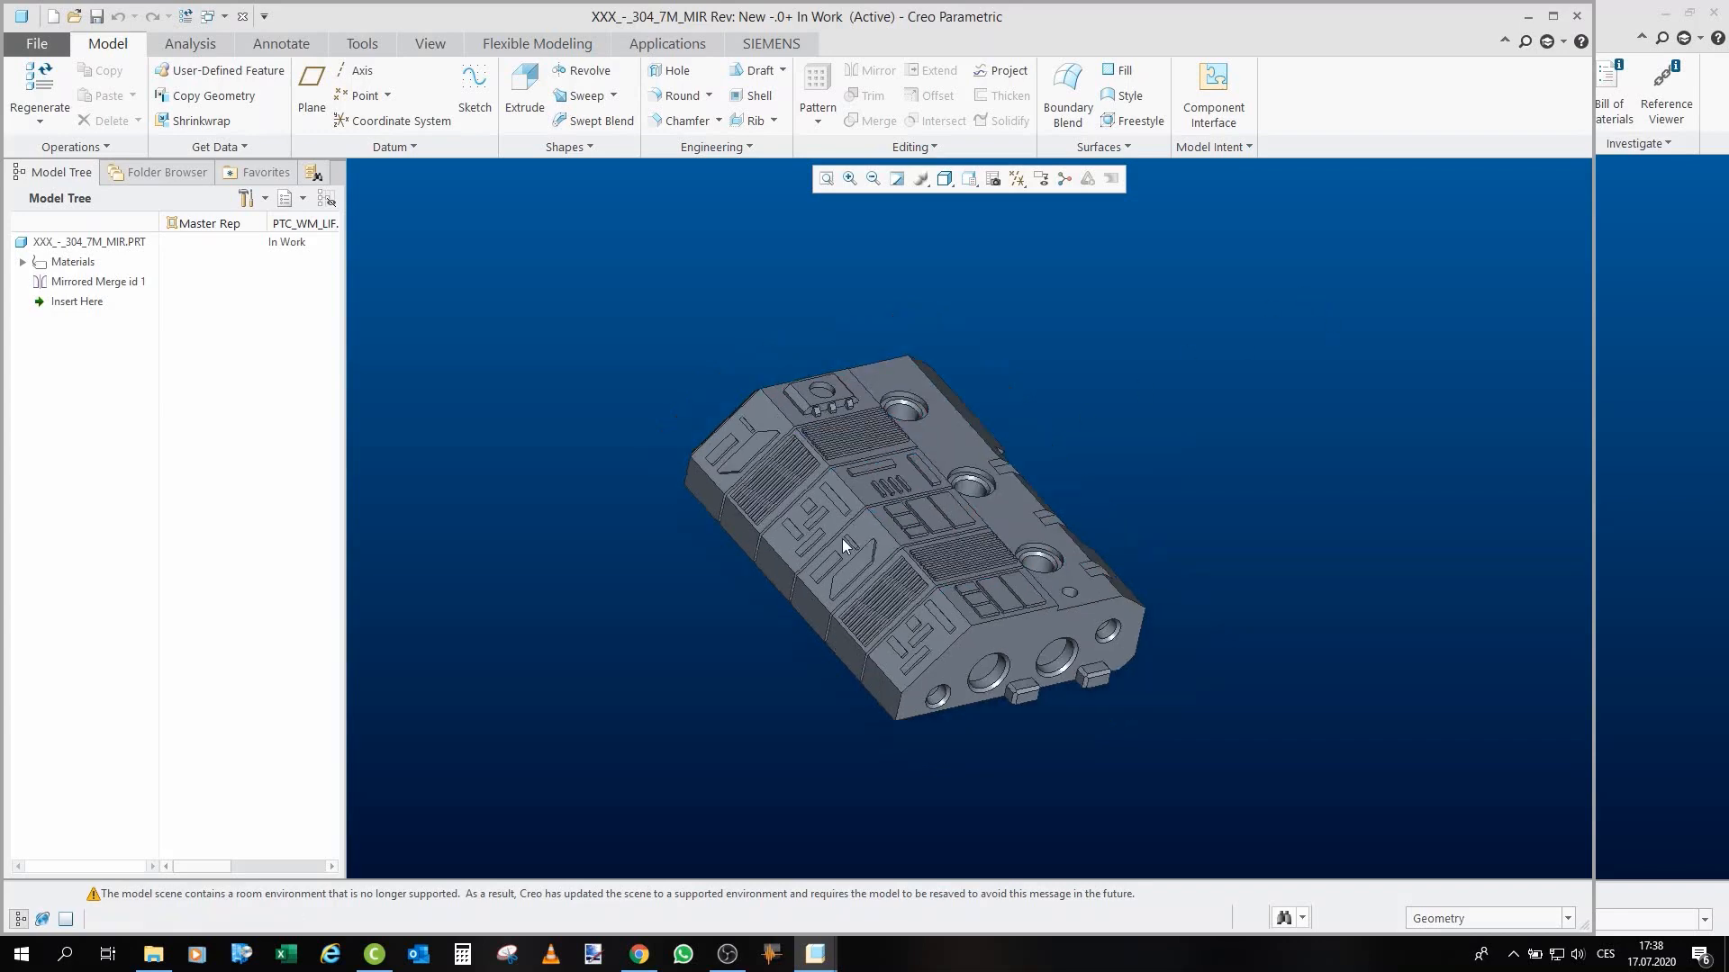
{"action": "scroll", "coordinate": [976, 613], "scroll_direction": "down", "scroll_amount": 1}
{"action": "scroll", "coordinate": [982, 600], "scroll_direction": "down", "scroll_amount": 1}
{"action": "middle_click_drag", "start_coordinate": [1004, 576], "coordinate": [987, 539]}
{"action": "scroll", "coordinate": [1002, 528], "scroll_direction": "up", "scroll_amount": 2}
{"action": "middle_click_drag", "start_coordinate": [1003, 407], "coordinate": [1010, 444]}
{"action": "scroll", "coordinate": [974, 355], "scroll_direction": "down", "scroll_amount": 2}
{"action": "scroll", "coordinate": [1016, 506], "scroll_direction": "up", "scroll_amount": 1}
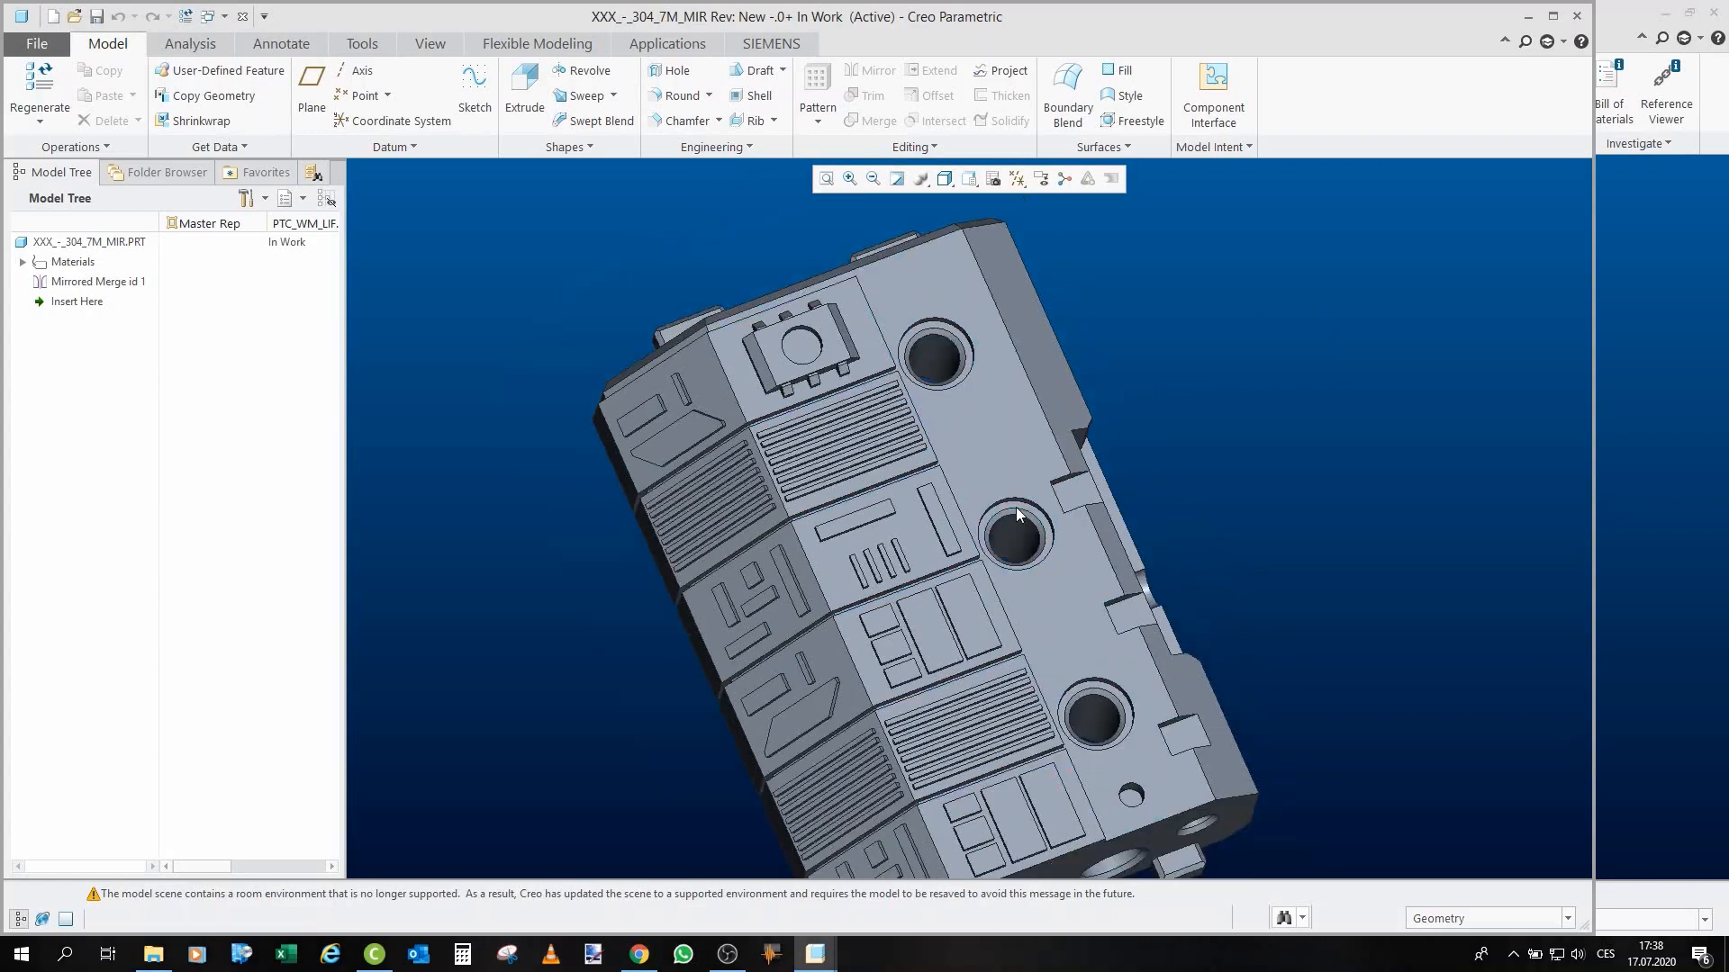
{"action": "mouse_move", "coordinate": [1099, 704]}
{"action": "middle_mouse_down"}
{"action": "mouse_move", "coordinate": [1095, 726]}
{"action": "mouse_move", "coordinate": [1122, 686]}
{"action": "middle_mouse_up"}
{"action": "scroll", "coordinate": [1095, 725], "scroll_direction": "up", "scroll_amount": 2}
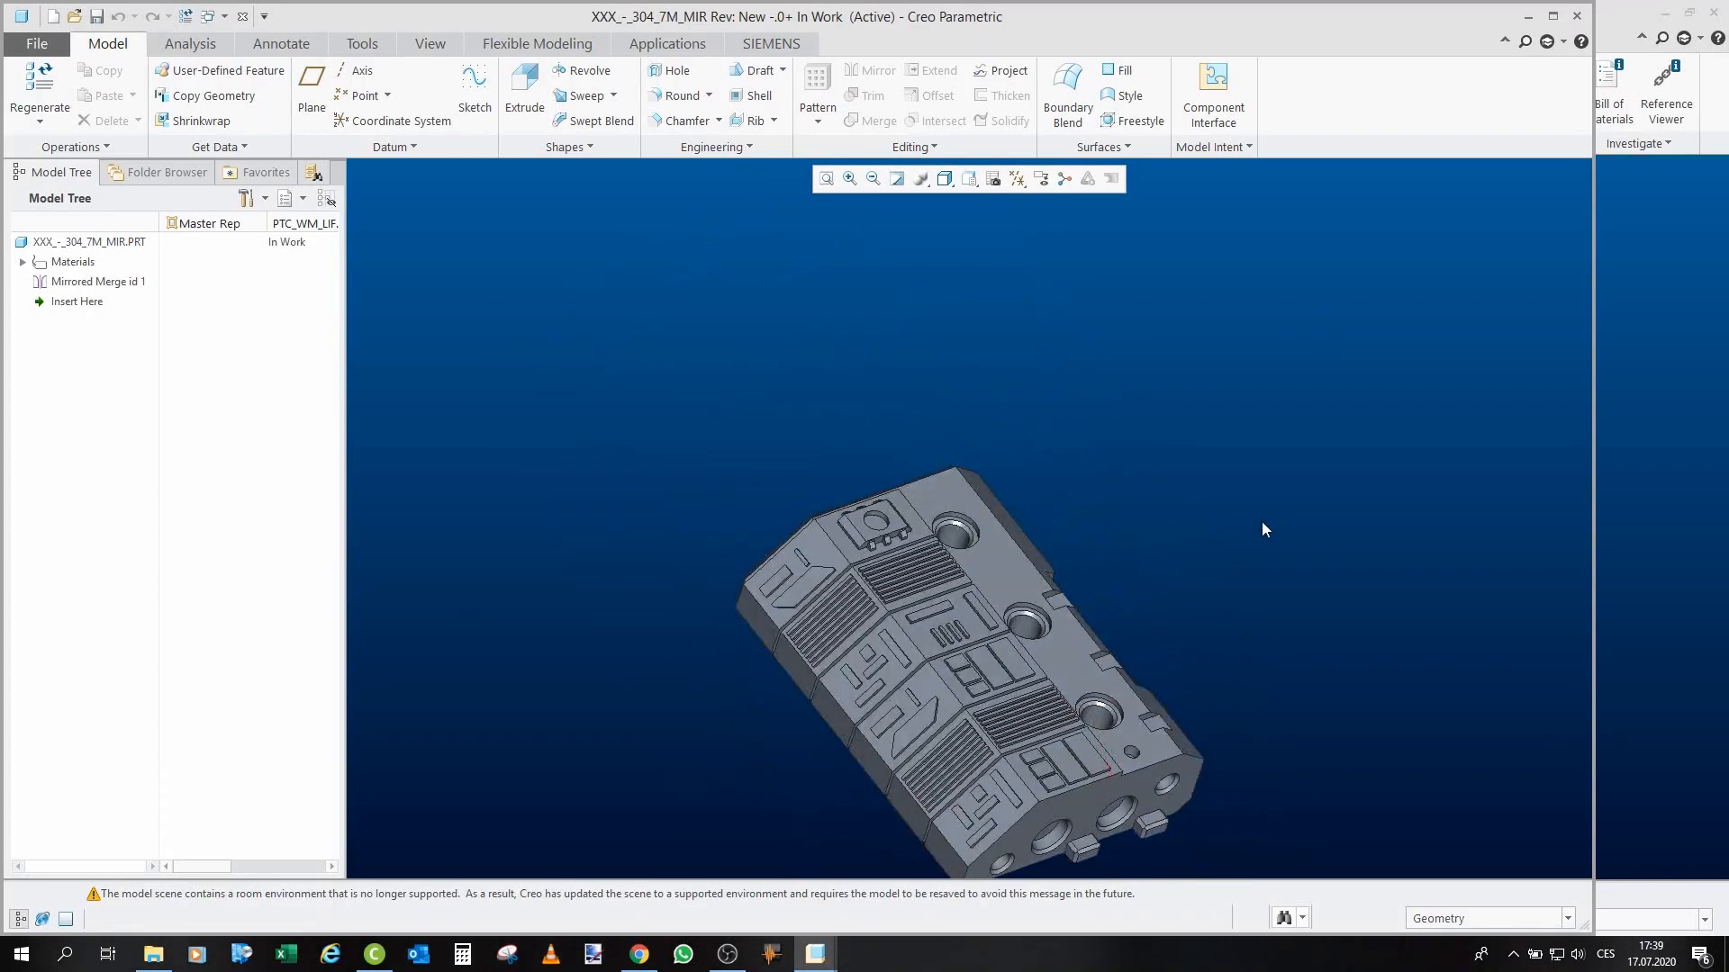
{"action": "left_click", "coordinate": [244, 18]}
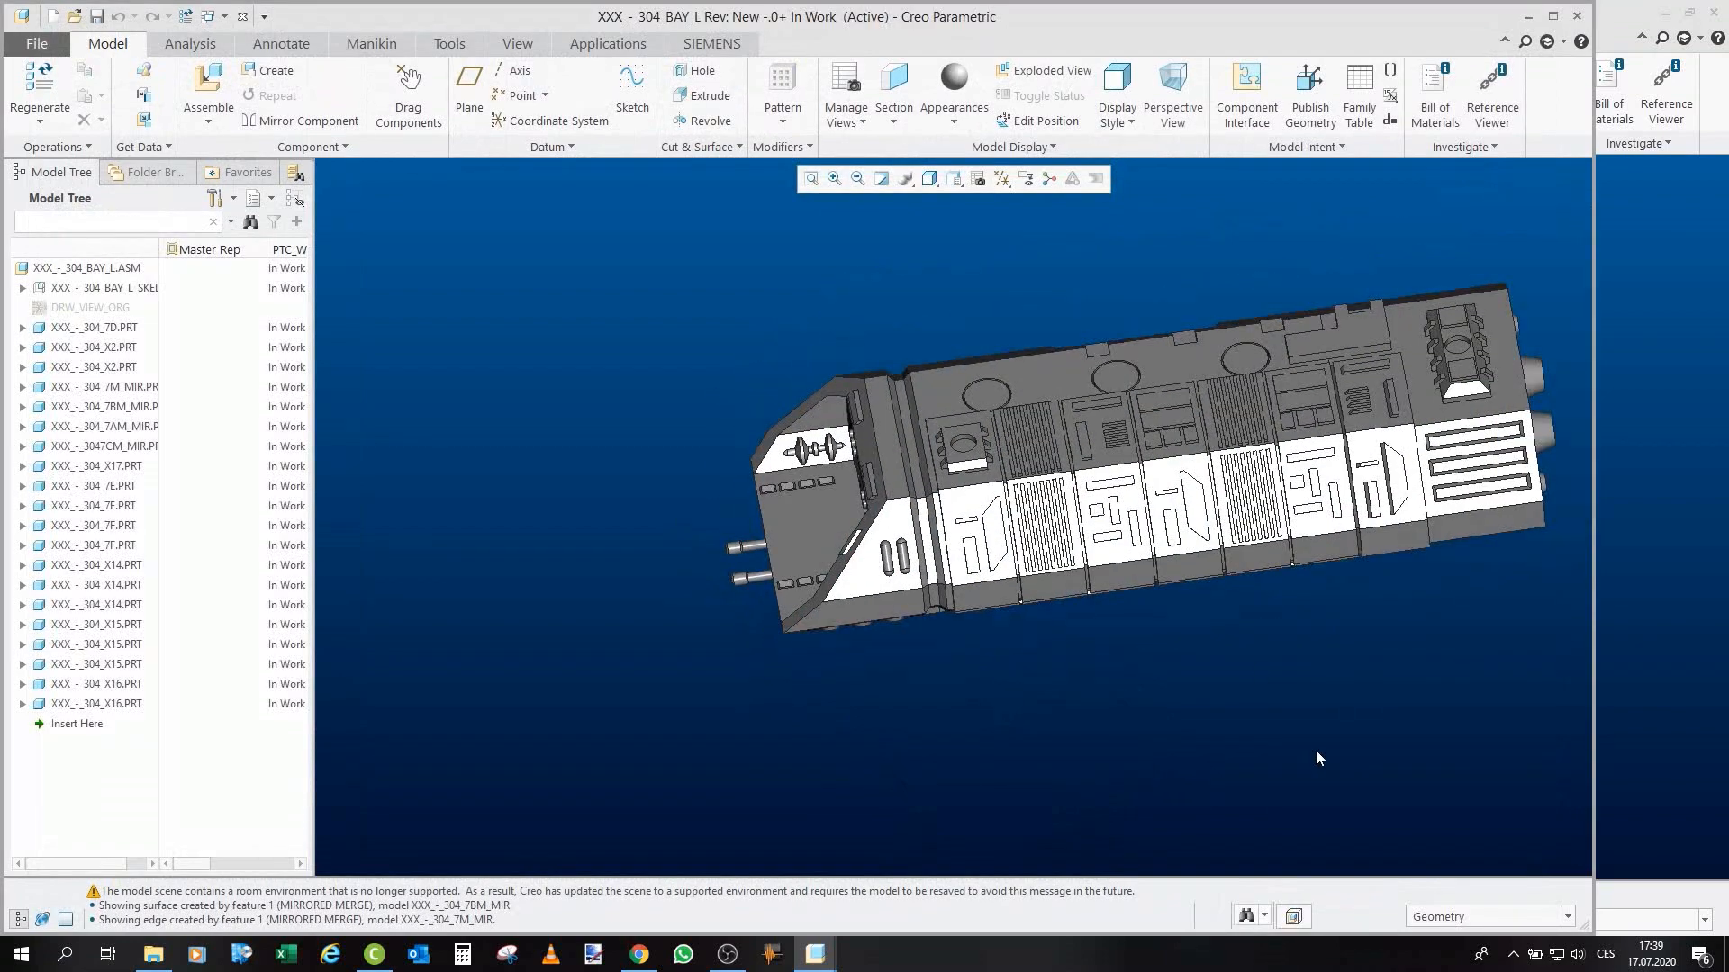
Open the underside part XXX_-_3047CM_MIR on its own and examine the holes in its flat inner face.
{"action": "scroll", "coordinate": [1095, 522], "scroll_direction": "down", "scroll_amount": 3}
{"action": "middle_click_drag", "start_coordinate": [1095, 520], "coordinate": [1085, 349]}
{"action": "scroll", "coordinate": [1114, 531], "scroll_direction": "up", "scroll_amount": 2}
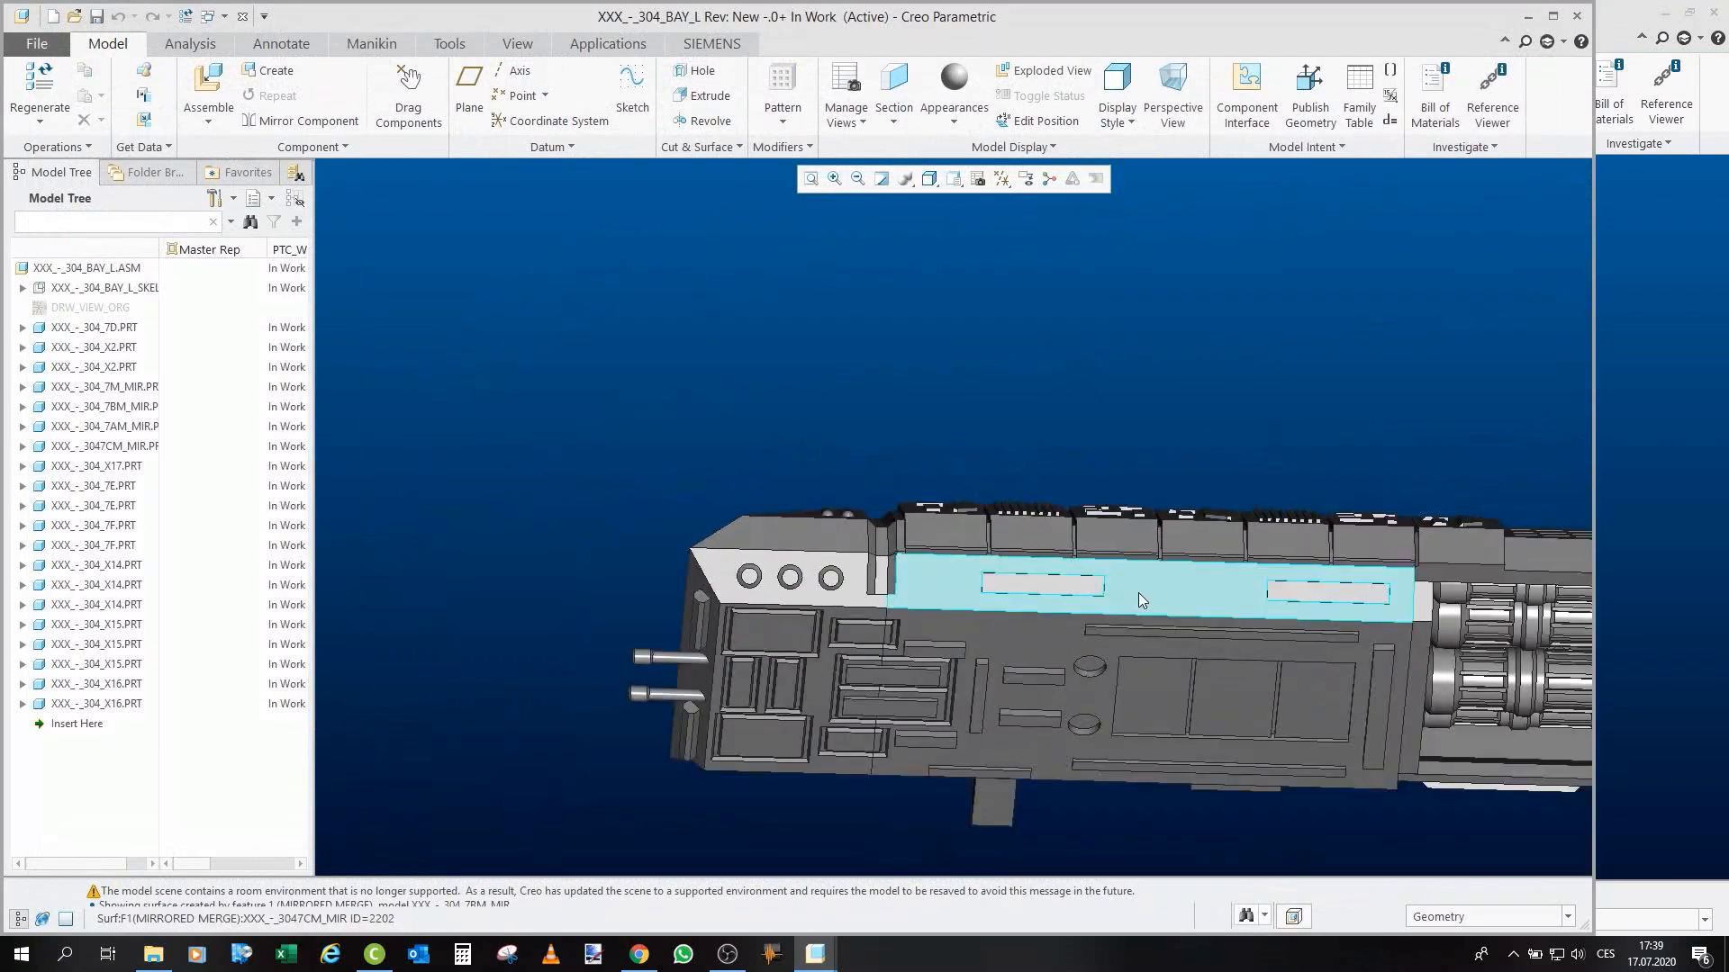
{"action": "left_click", "coordinate": [1139, 592]}
{"action": "left_click", "coordinate": [1180, 480]}
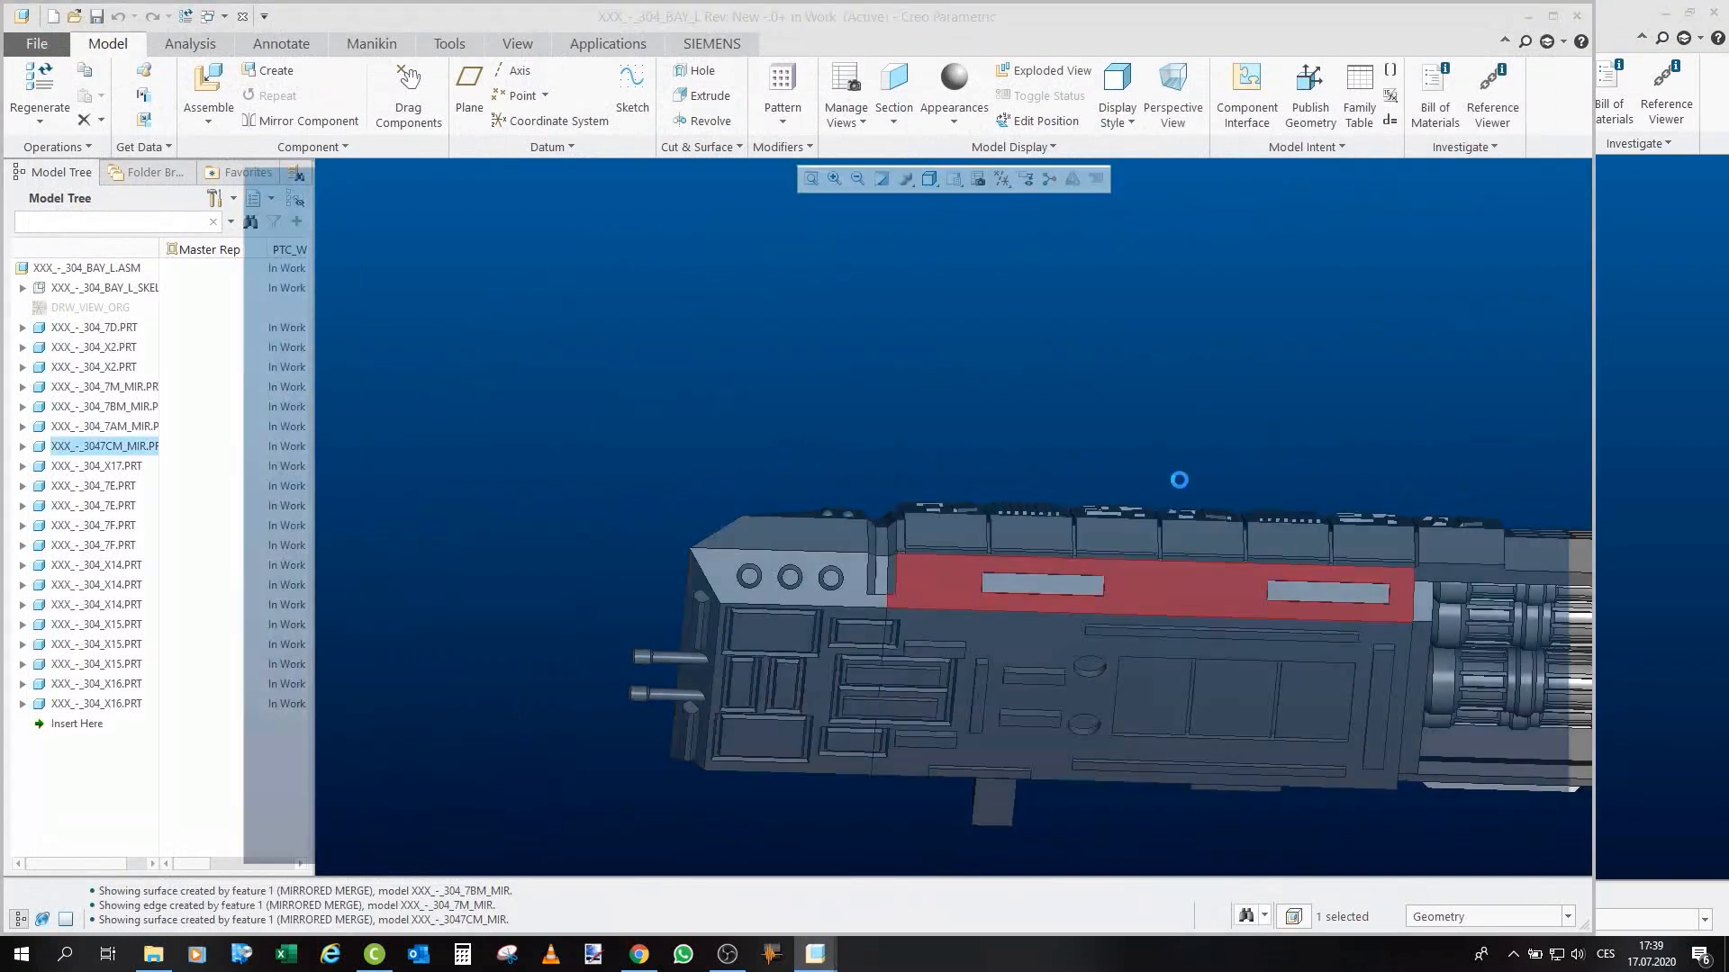
{"action": "scroll", "coordinate": [856, 839], "scroll_direction": "down", "scroll_amount": 5}
{"action": "middle_click_drag", "start_coordinate": [876, 413], "coordinate": [882, 473]}
{"action": "scroll", "coordinate": [850, 571], "scroll_direction": "up", "scroll_amount": 3}
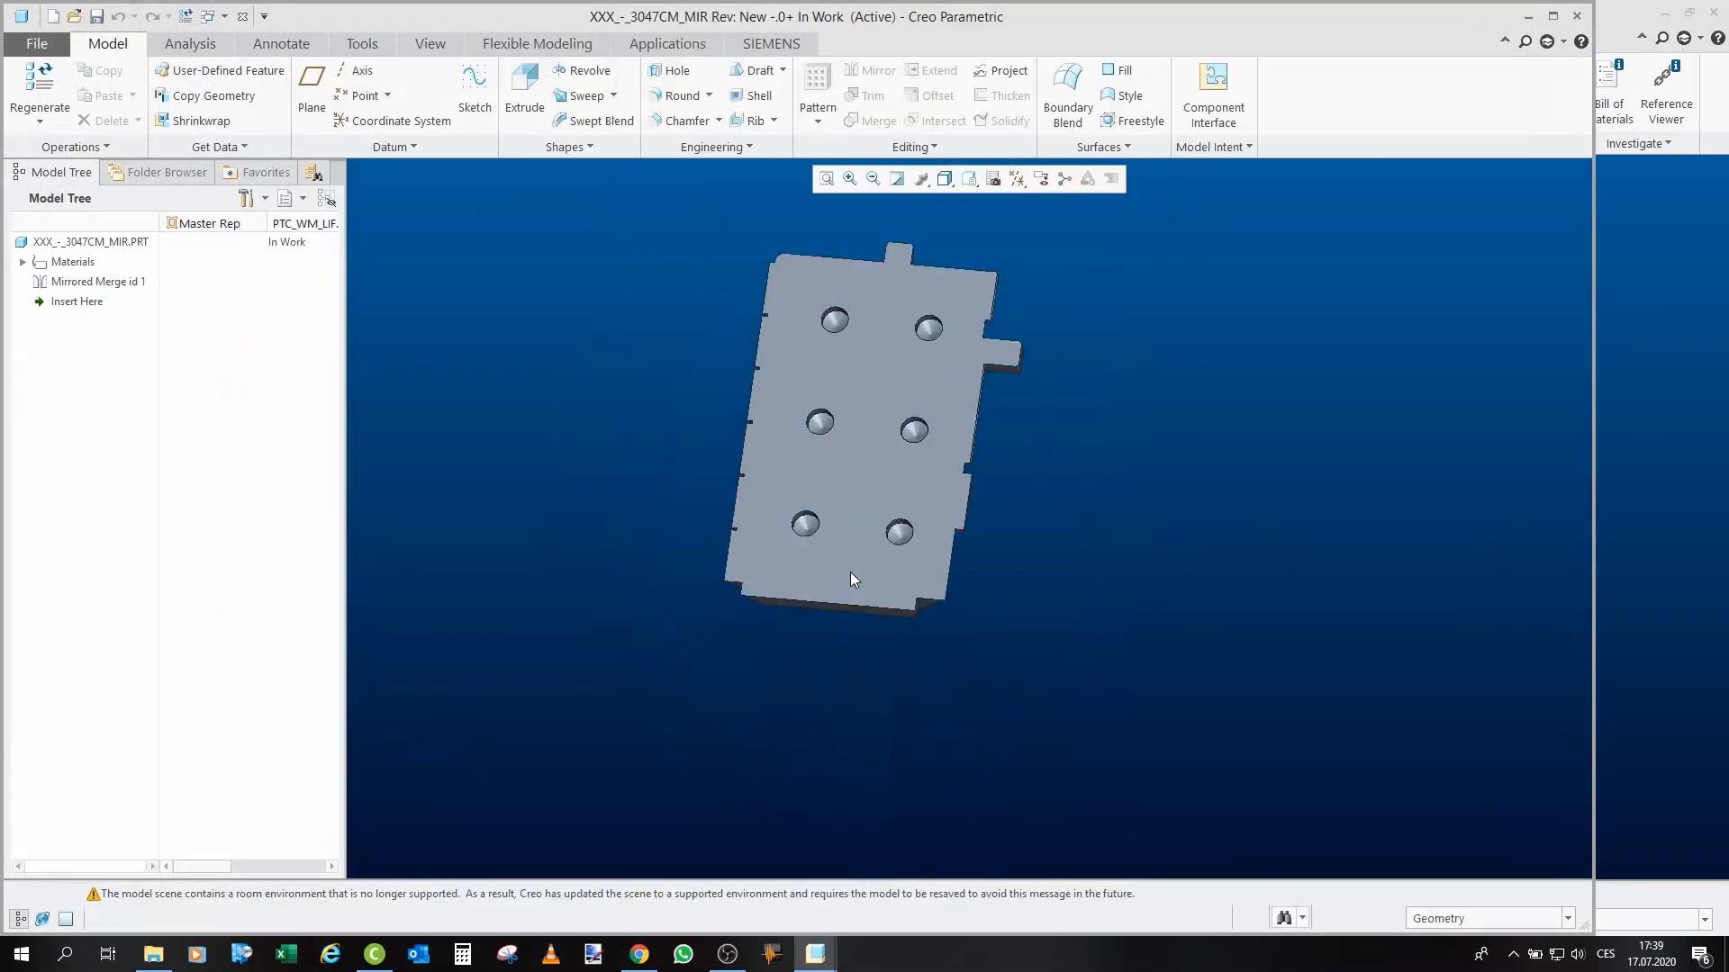
{"action": "scroll", "coordinate": [847, 396], "scroll_direction": "down", "scroll_amount": 4}
{"action": "scroll", "coordinate": [838, 401], "scroll_direction": "up", "scroll_amount": 3}
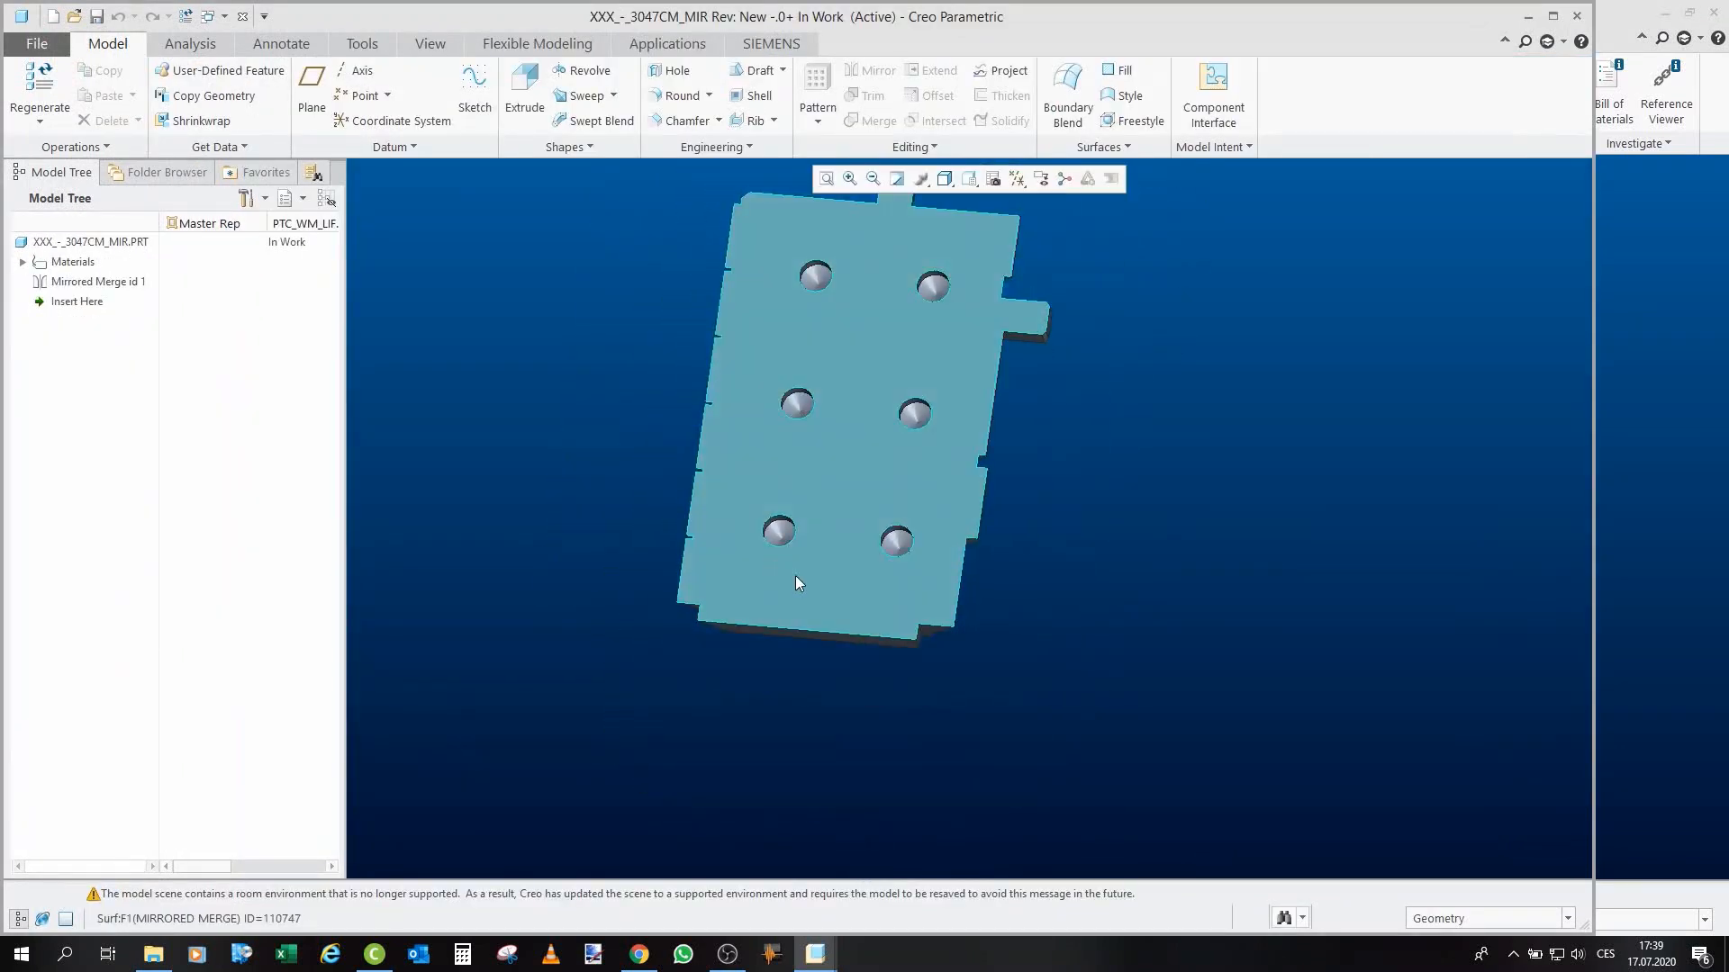
{"action": "scroll", "coordinate": [894, 310], "scroll_direction": "up", "scroll_amount": 1}
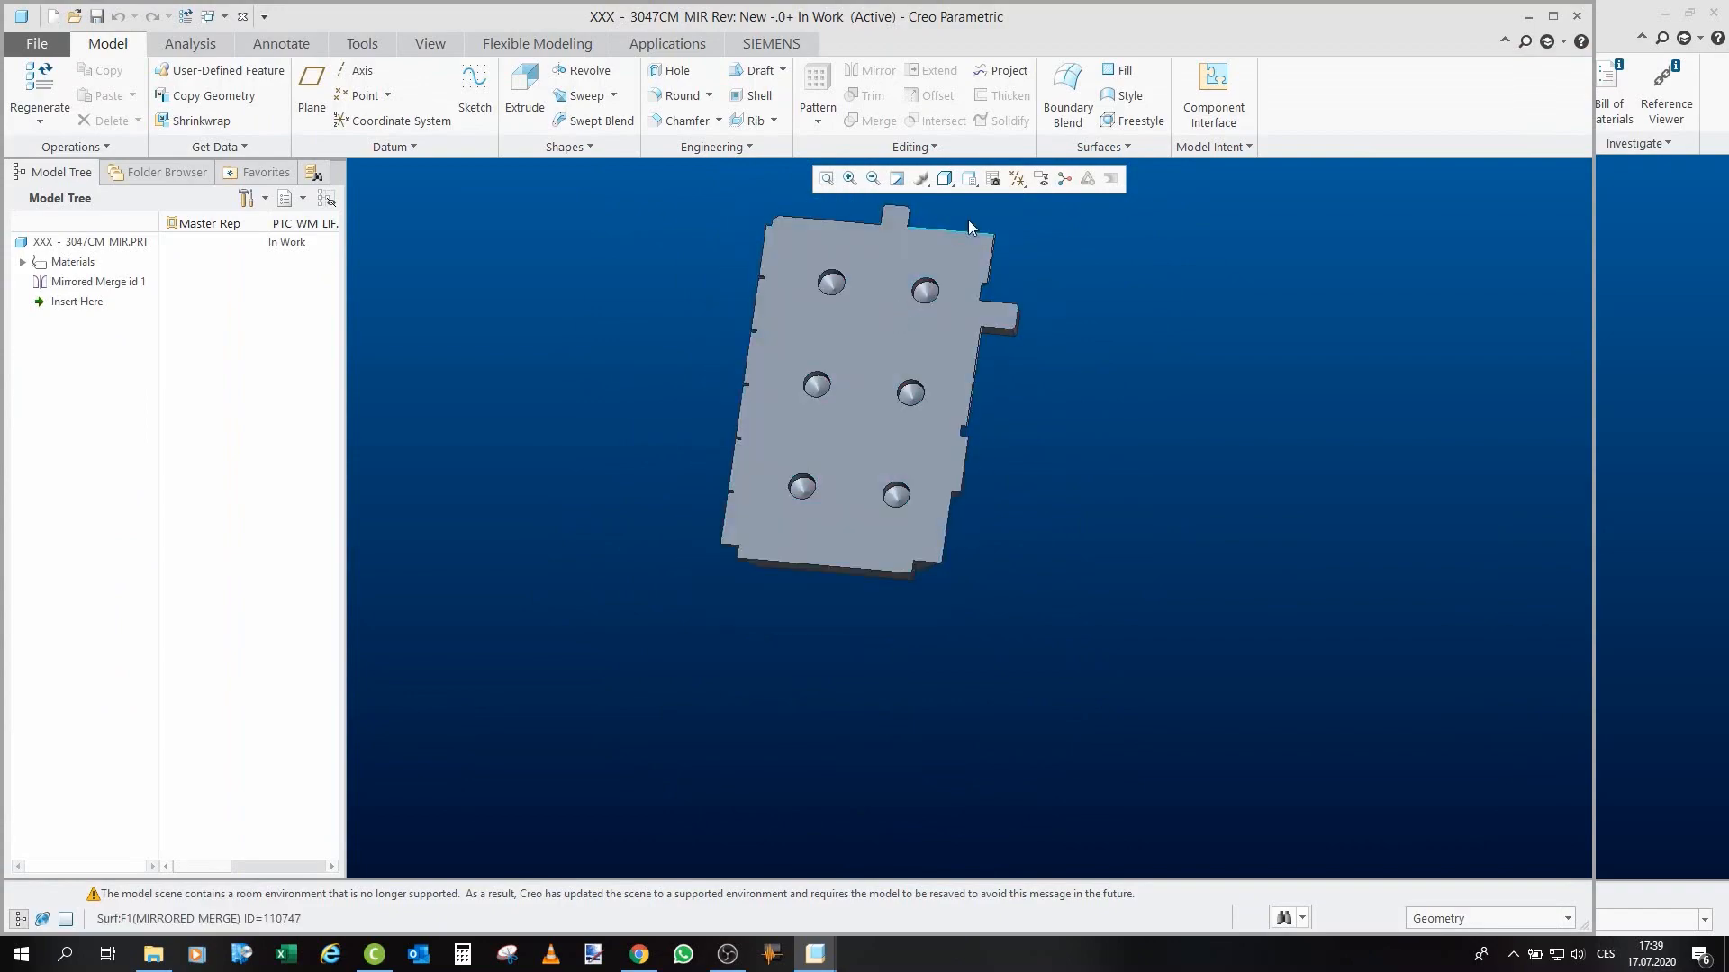
Examine the detailed outer face and projecting tabs of the underside part, and close its window.
{"action": "scroll", "coordinate": [969, 220], "scroll_direction": "down", "scroll_amount": 2}
{"action": "scroll", "coordinate": [960, 353], "scroll_direction": "down", "scroll_amount": 2}
{"action": "middle_click_drag", "start_coordinate": [956, 356], "coordinate": [714, 255]}
{"action": "scroll", "coordinate": [804, 298], "scroll_direction": "up", "scroll_amount": 3}
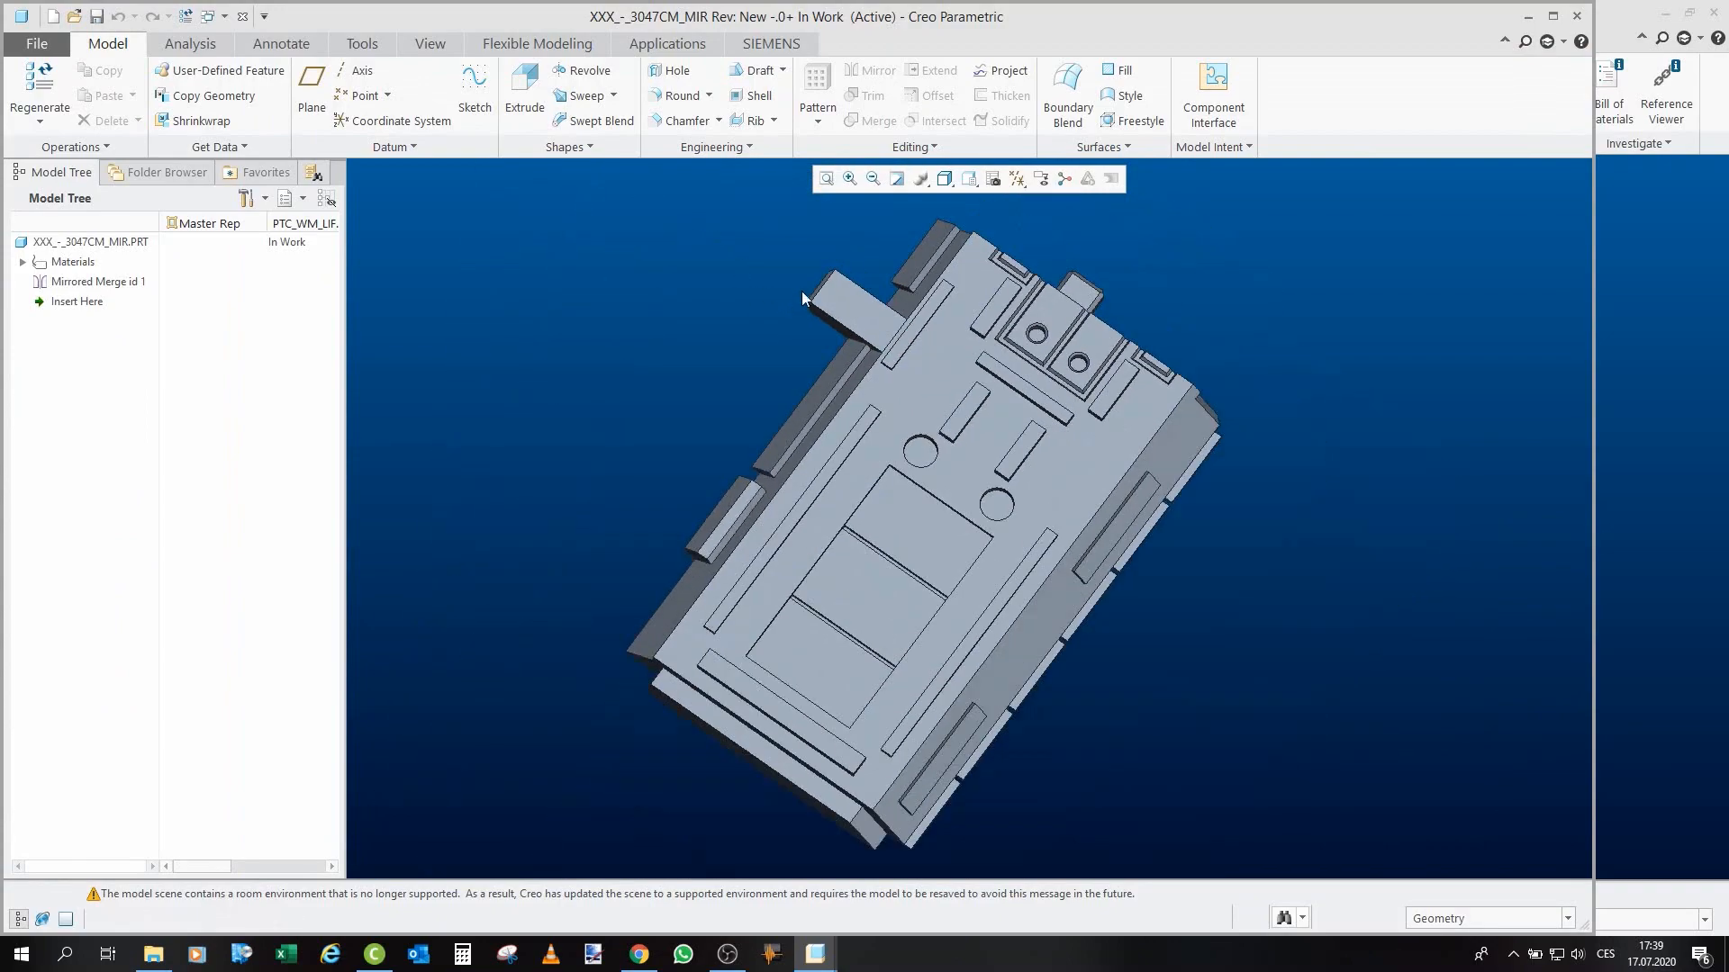
{"action": "mouse_move", "coordinate": [861, 286]}
{"action": "middle_mouse_down"}
{"action": "mouse_move", "coordinate": [866, 387]}
{"action": "mouse_move", "coordinate": [858, 339]}
{"action": "mouse_move", "coordinate": [1028, 364]}
{"action": "mouse_move", "coordinate": [807, 440]}
{"action": "mouse_move", "coordinate": [1018, 522]}
{"action": "middle_mouse_up"}
{"action": "left_click", "coordinate": [249, 20]}
Open the rear engine housing part XXX_-_304_7AM_MIR from the assembly in its own window.
{"action": "scroll", "coordinate": [709, 465], "scroll_direction": "up", "scroll_amount": 4}
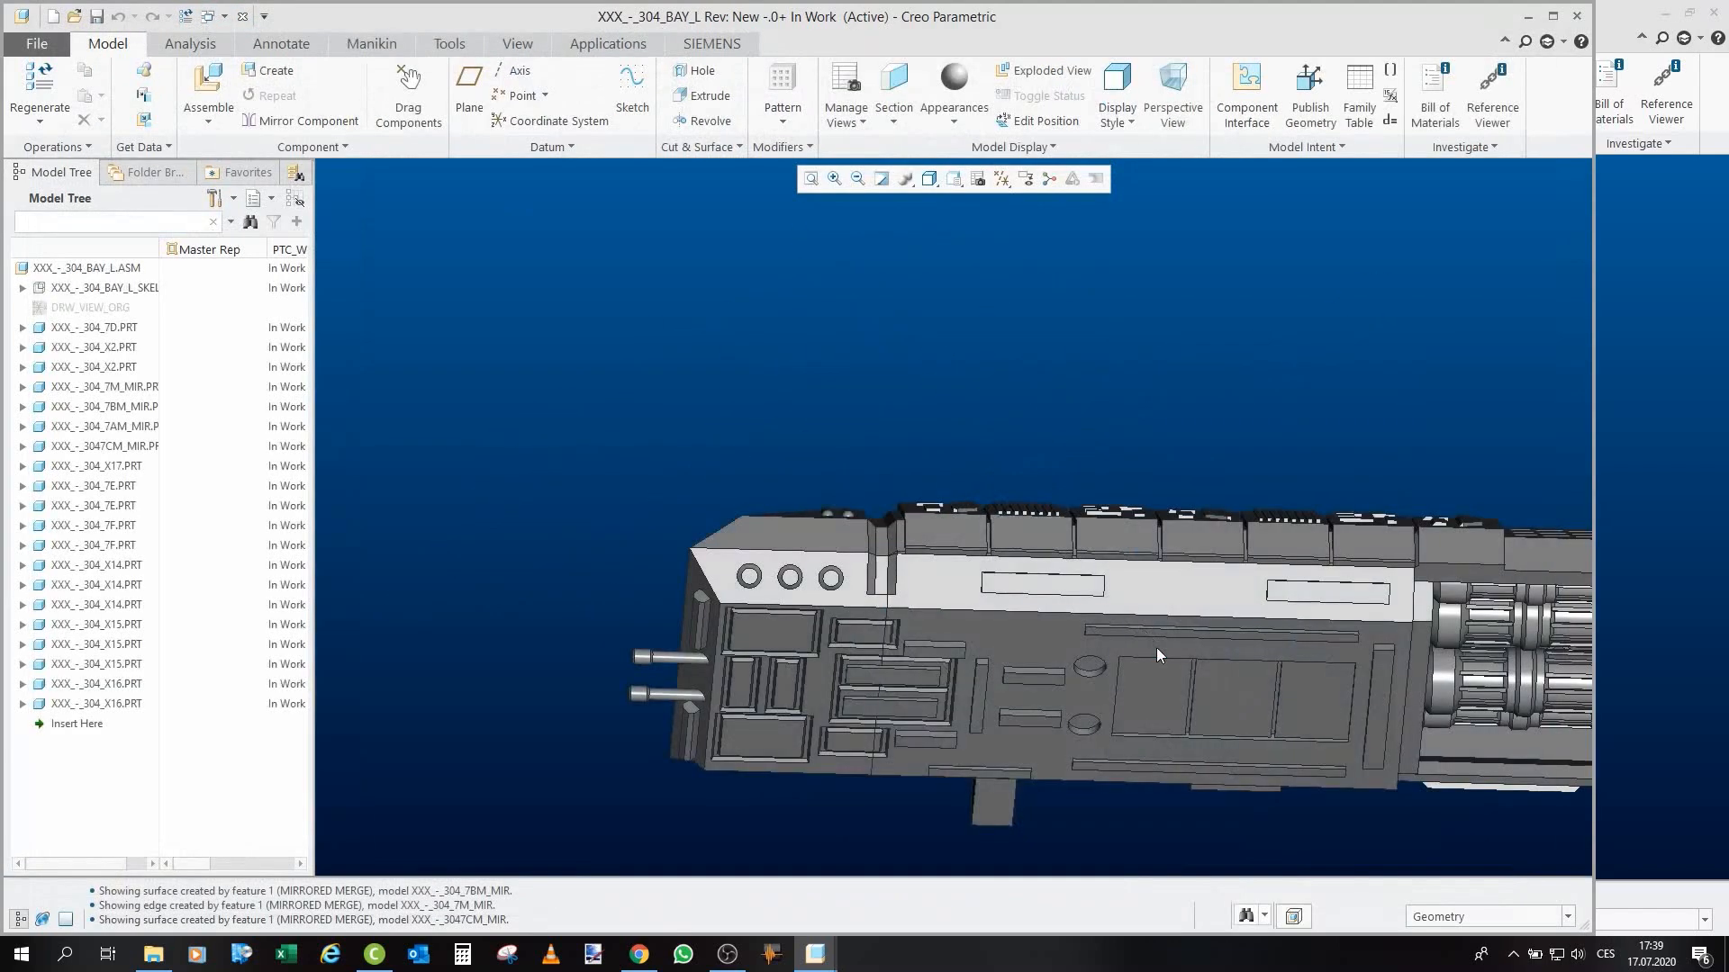
{"action": "scroll", "coordinate": [1170, 596], "scroll_direction": "down", "scroll_amount": 5}
{"action": "middle_click_drag", "start_coordinate": [1032, 586], "coordinate": [997, 585]}
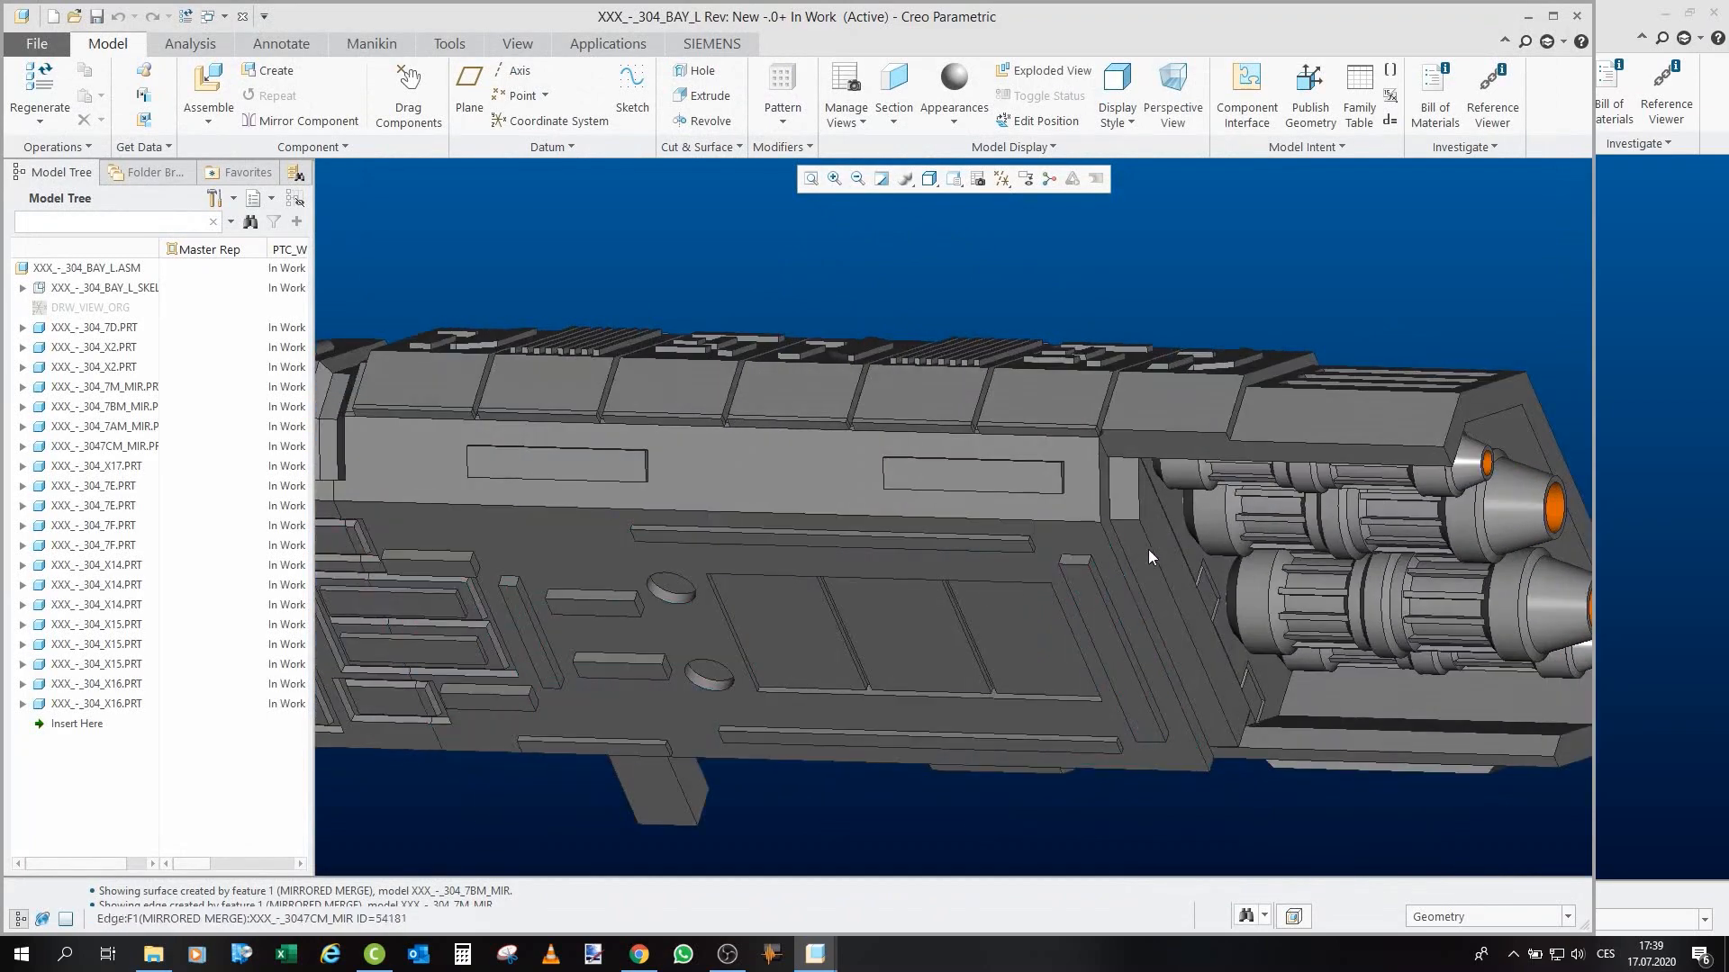
{"action": "scroll", "coordinate": [1151, 540], "scroll_direction": "down", "scroll_amount": 3}
{"action": "middle_click_drag", "start_coordinate": [1152, 500], "coordinate": [1130, 405]}
{"action": "left_click", "coordinate": [1103, 298]}
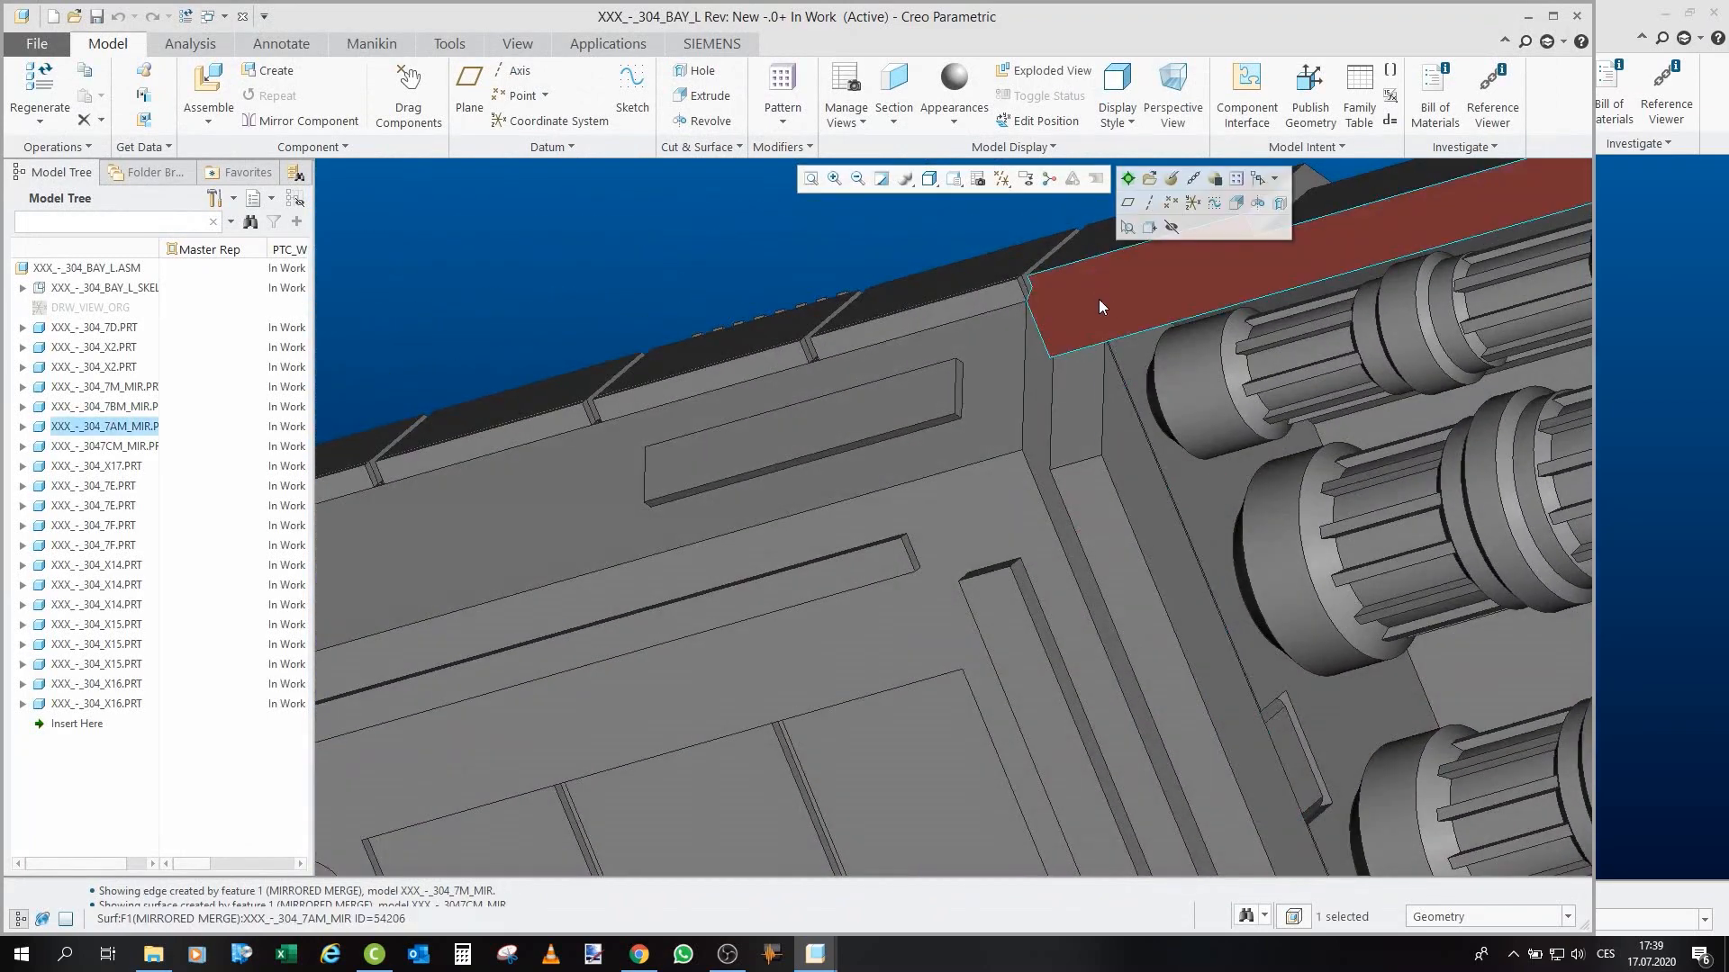
{"action": "left_click", "coordinate": [1150, 178]}
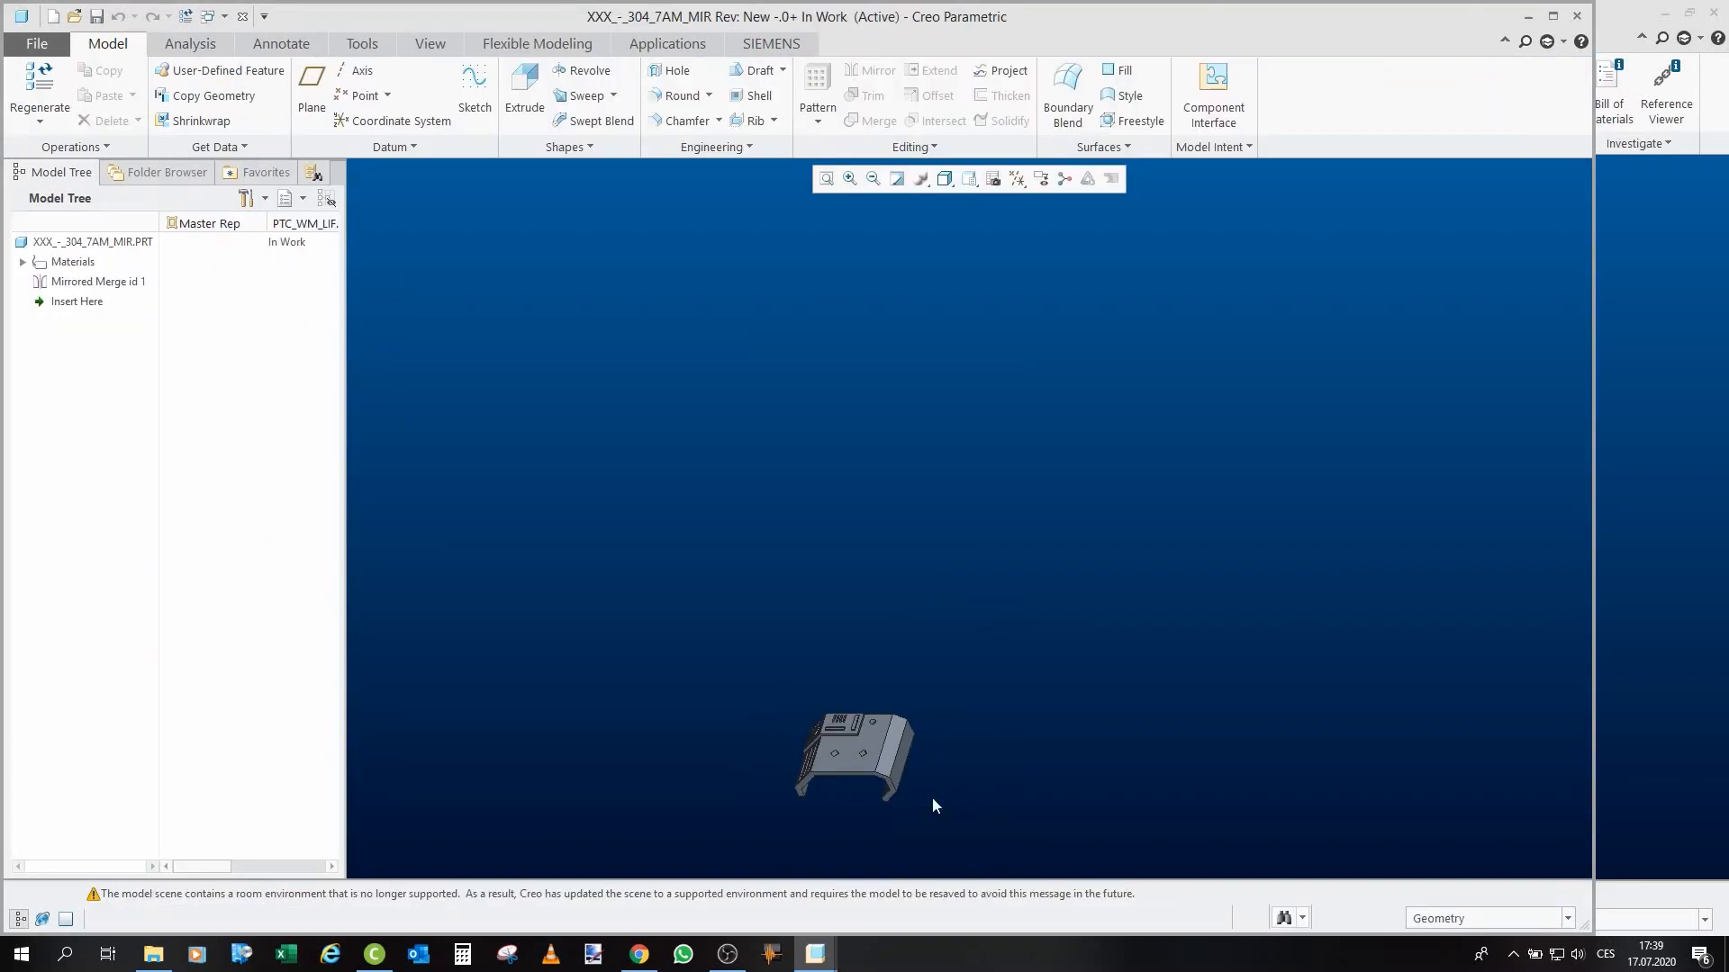
Examine the engine mounting holes, slots and inner walls of the rear housing part, and close its window.
{"action": "scroll", "coordinate": [823, 789], "scroll_direction": "down", "scroll_amount": 6}
{"action": "mouse_move", "coordinate": [878, 685]}
{"action": "middle_mouse_down"}
{"action": "mouse_move", "coordinate": [921, 522]}
{"action": "mouse_move", "coordinate": [836, 413]}
{"action": "mouse_move", "coordinate": [782, 581]}
{"action": "mouse_move", "coordinate": [1015, 516]}
{"action": "middle_mouse_up"}
{"action": "scroll", "coordinate": [921, 522], "scroll_direction": "up", "scroll_amount": 5}
{"action": "scroll", "coordinate": [906, 662], "scroll_direction": "down", "scroll_amount": 5}
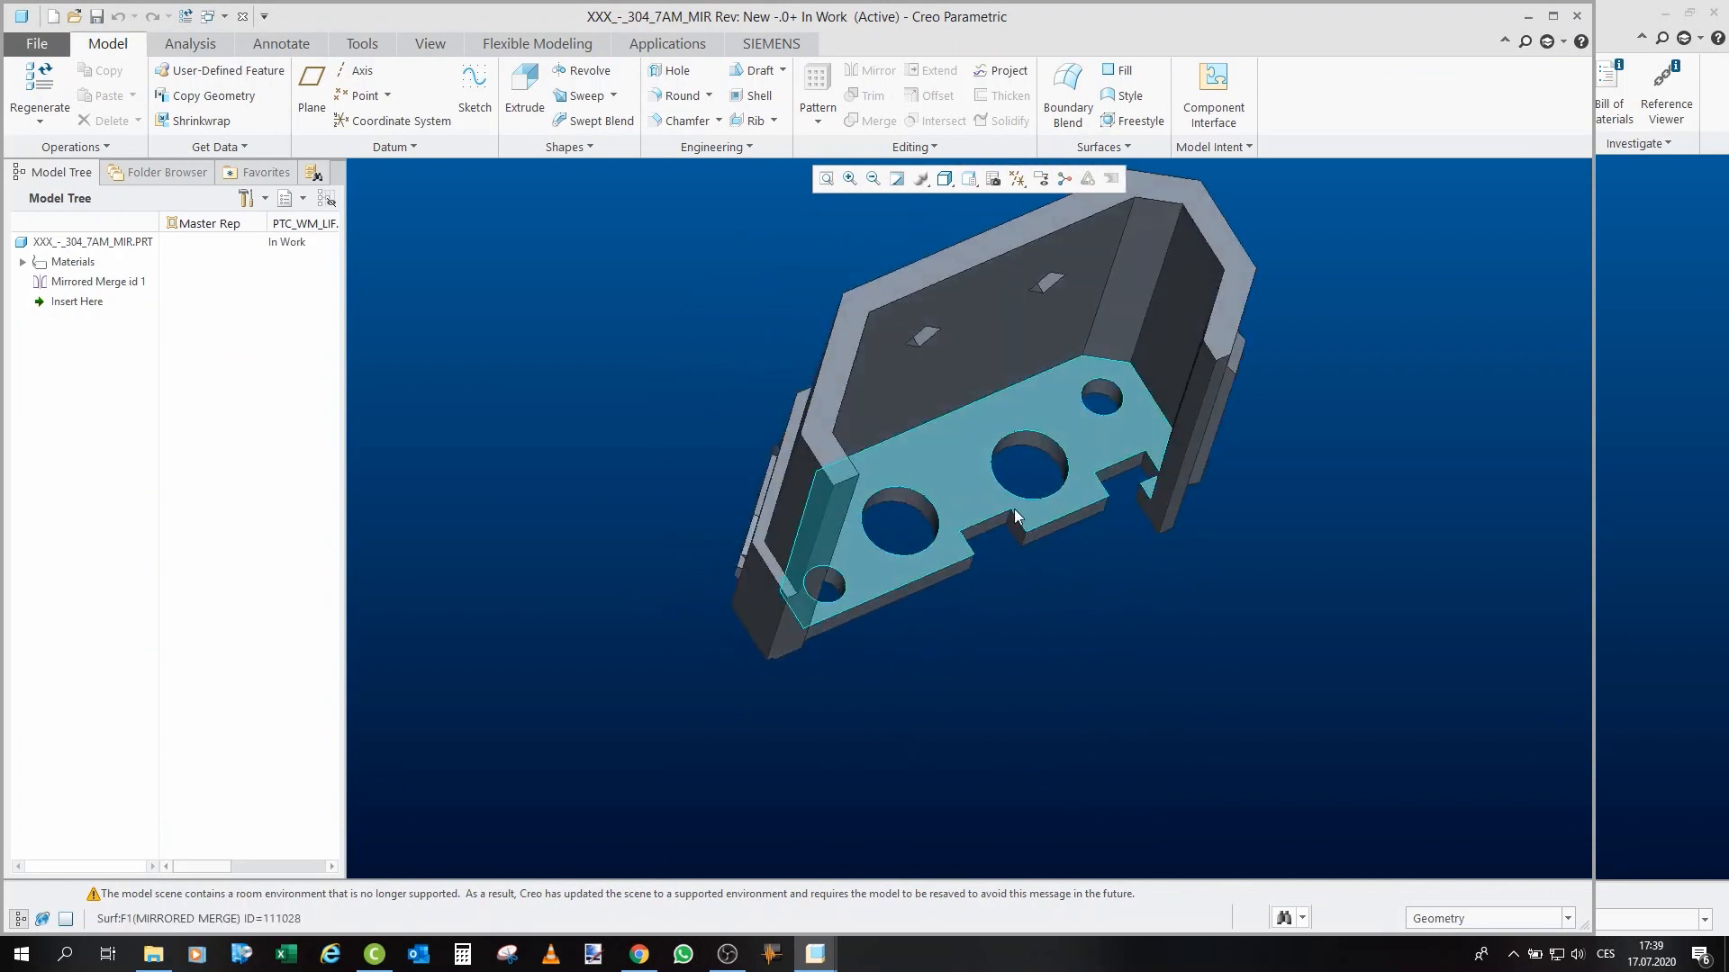
{"action": "middle_click_drag", "start_coordinate": [1066, 427], "coordinate": [1069, 319]}
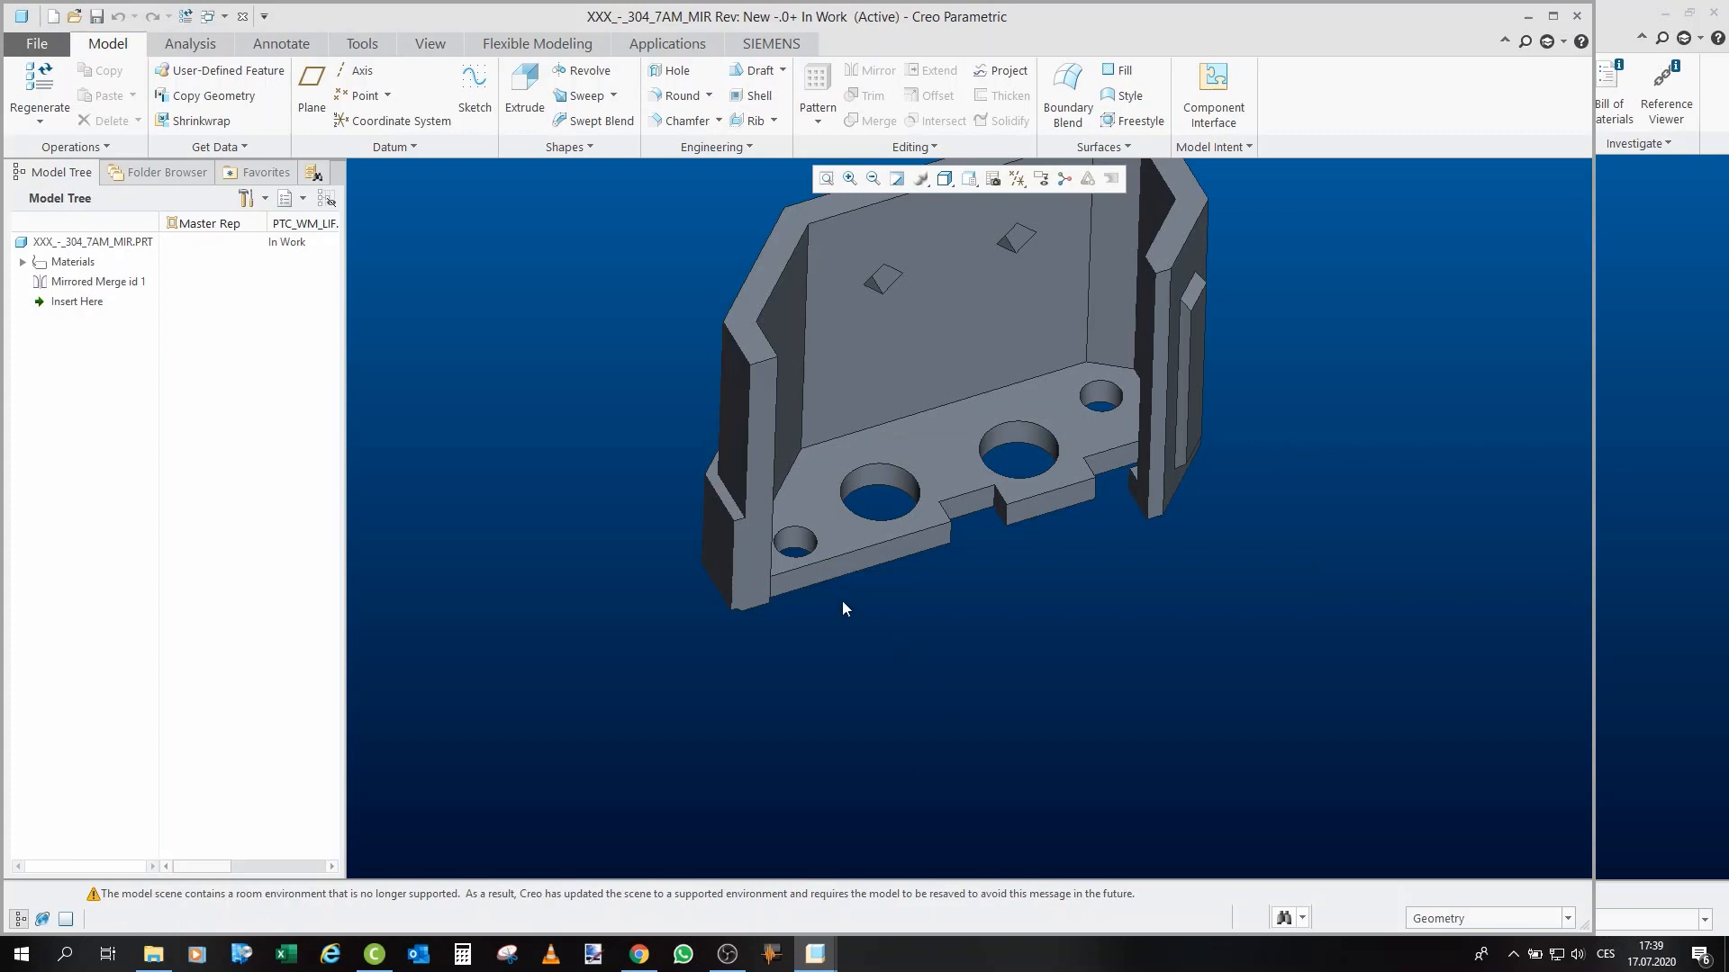
{"action": "mouse_move", "coordinate": [841, 602]}
{"action": "middle_mouse_down"}
{"action": "mouse_move", "coordinate": [1081, 425]}
{"action": "mouse_move", "coordinate": [892, 412]}
{"action": "middle_mouse_up"}
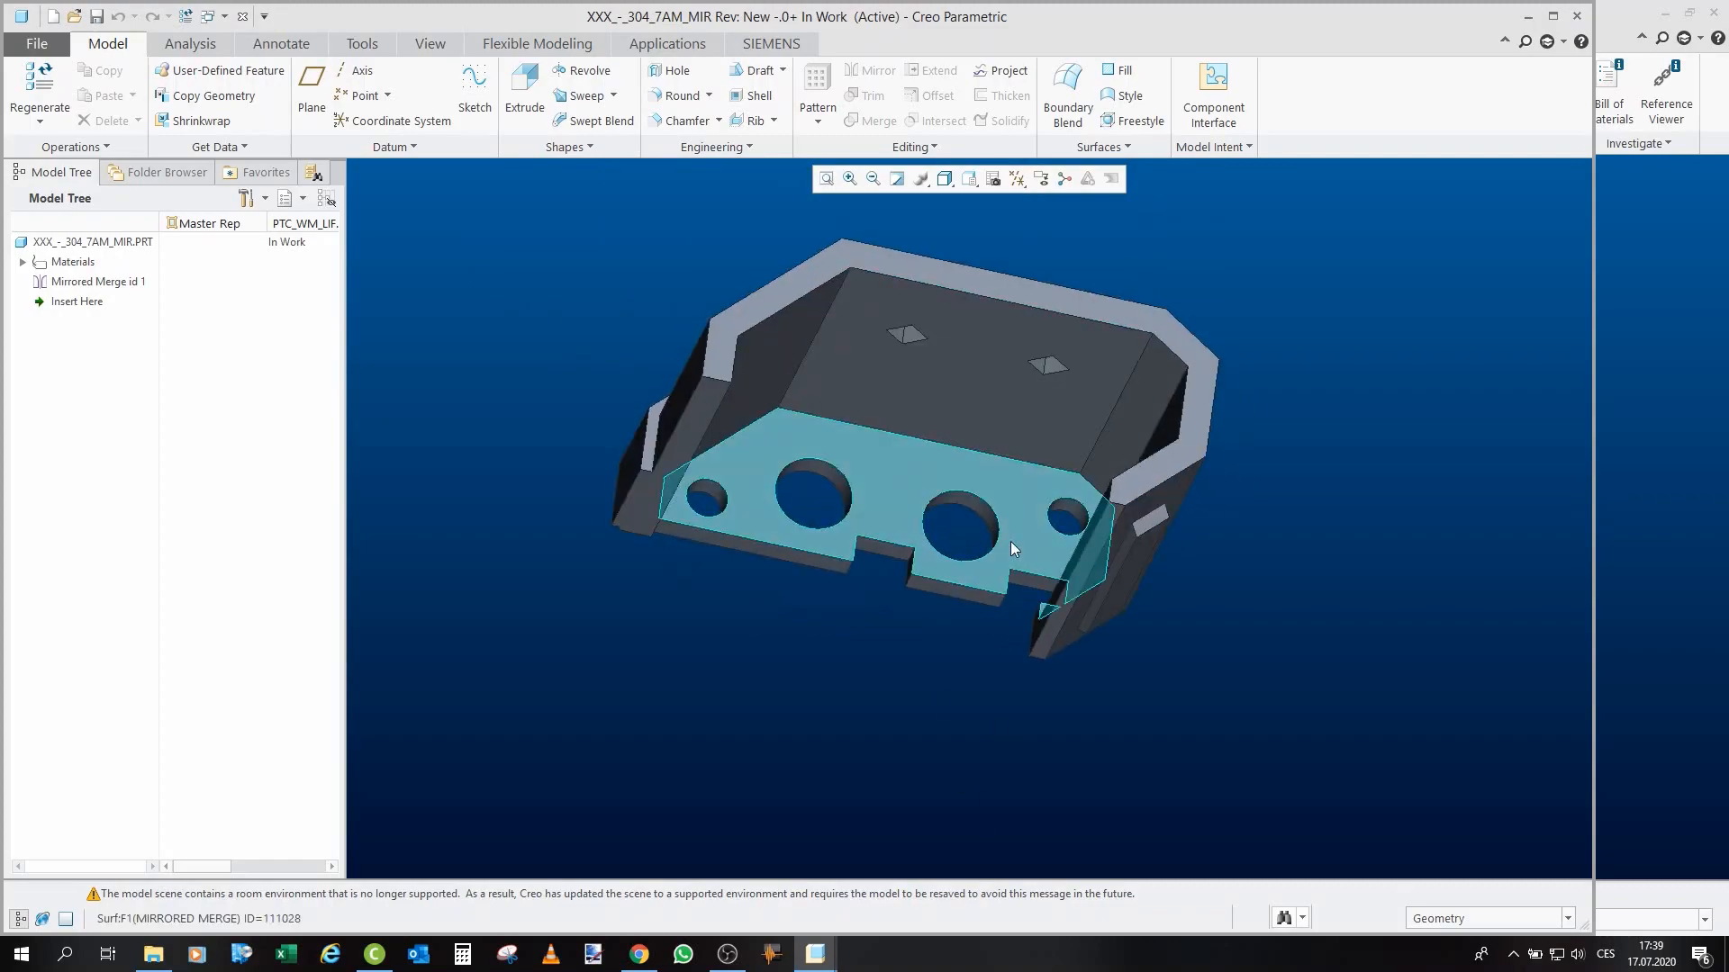
{"action": "scroll", "coordinate": [1010, 542], "scroll_direction": "down", "scroll_amount": 2}
{"action": "middle_click_drag", "start_coordinate": [1010, 542], "coordinate": [986, 567]}
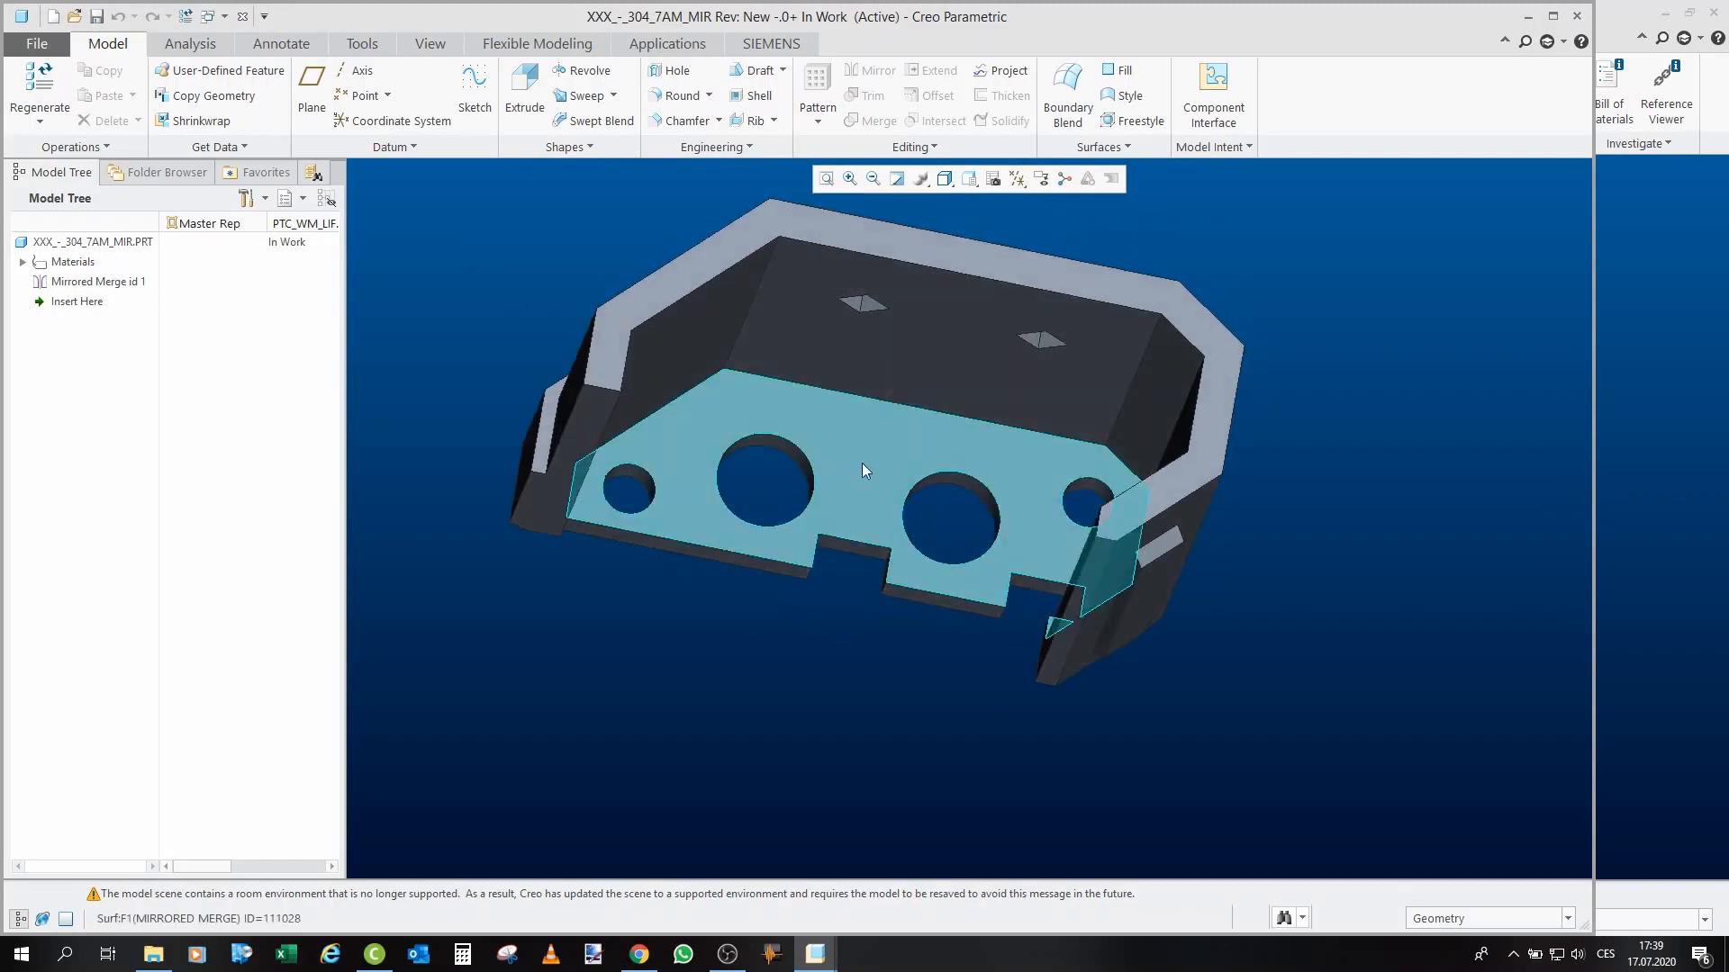
{"action": "left_click", "coordinate": [242, 16]}
Examine in the assembly how the four engines and the adjoining tabs seat in the rear housing.
{"action": "scroll", "coordinate": [1029, 542], "scroll_direction": "up", "scroll_amount": 2}
{"action": "mouse_move", "coordinate": [1028, 542]}
{"action": "middle_mouse_down"}
{"action": "mouse_move", "coordinate": [1008, 389]}
{"action": "mouse_move", "coordinate": [1067, 468]}
{"action": "middle_mouse_up"}
{"action": "scroll", "coordinate": [1170, 255], "scroll_direction": "down", "scroll_amount": 3}
{"action": "middle_click_drag", "start_coordinate": [1170, 255], "coordinate": [1266, 462]}
{"action": "scroll", "coordinate": [1266, 462], "scroll_direction": "up", "scroll_amount": 3}
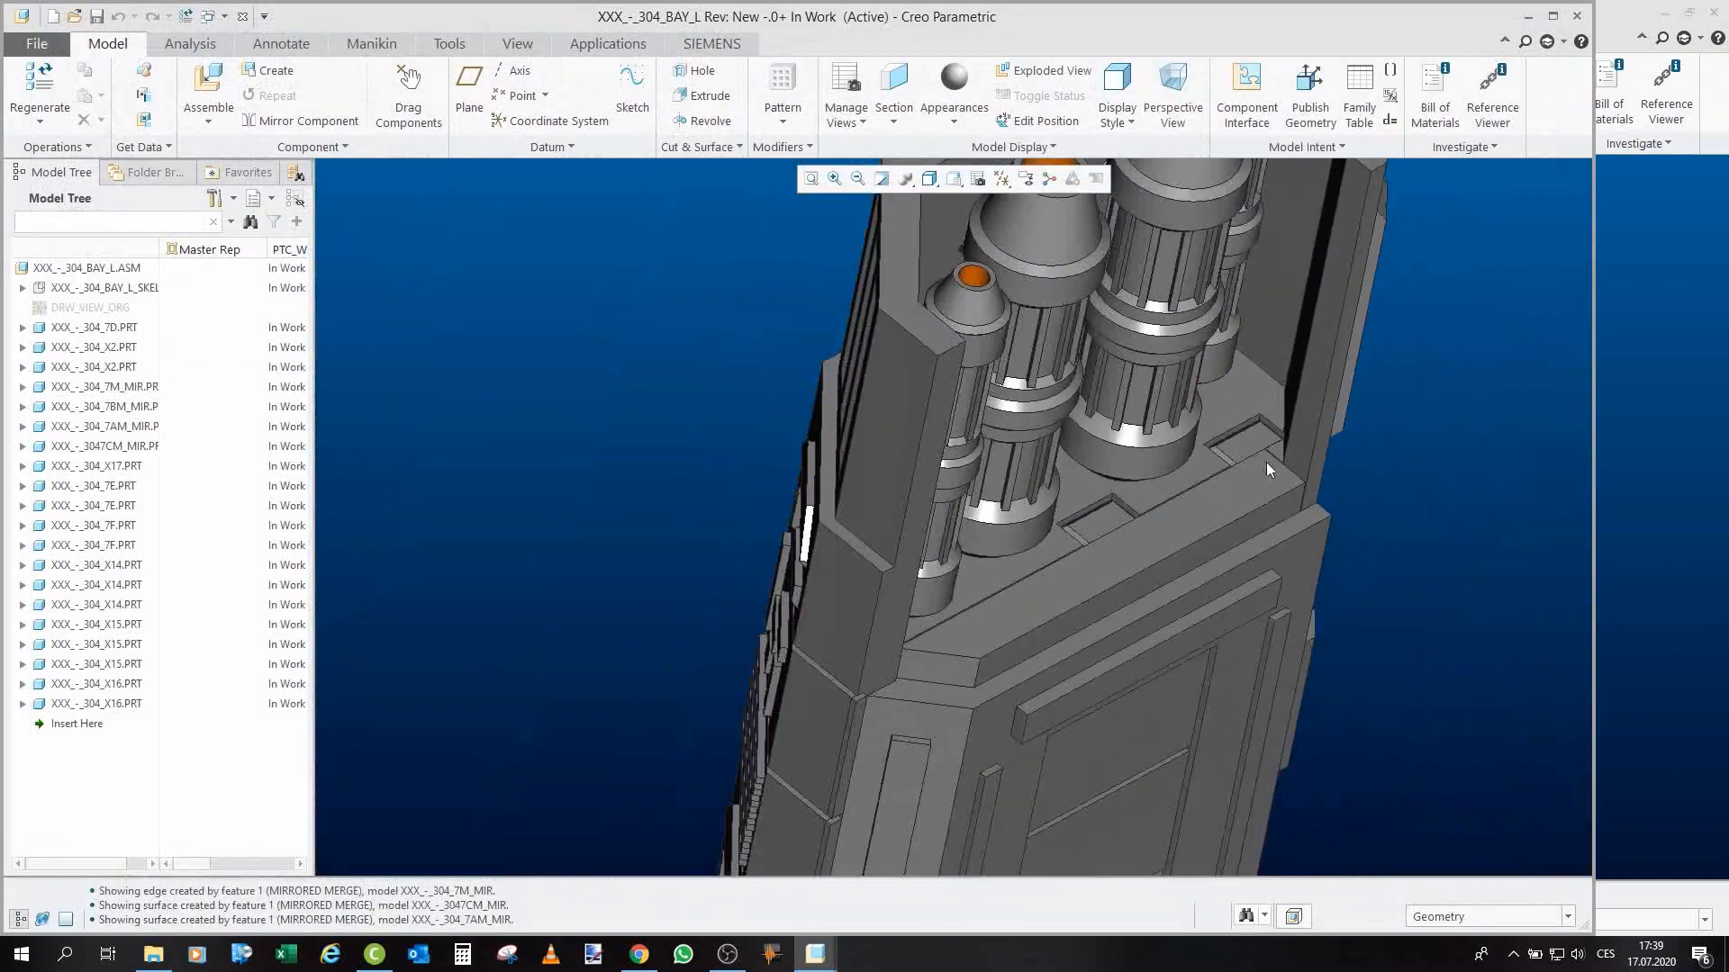
{"action": "scroll", "coordinate": [1266, 462], "scroll_direction": "down", "scroll_amount": 3}
{"action": "middle_click_drag", "start_coordinate": [1261, 386], "coordinate": [936, 399]}
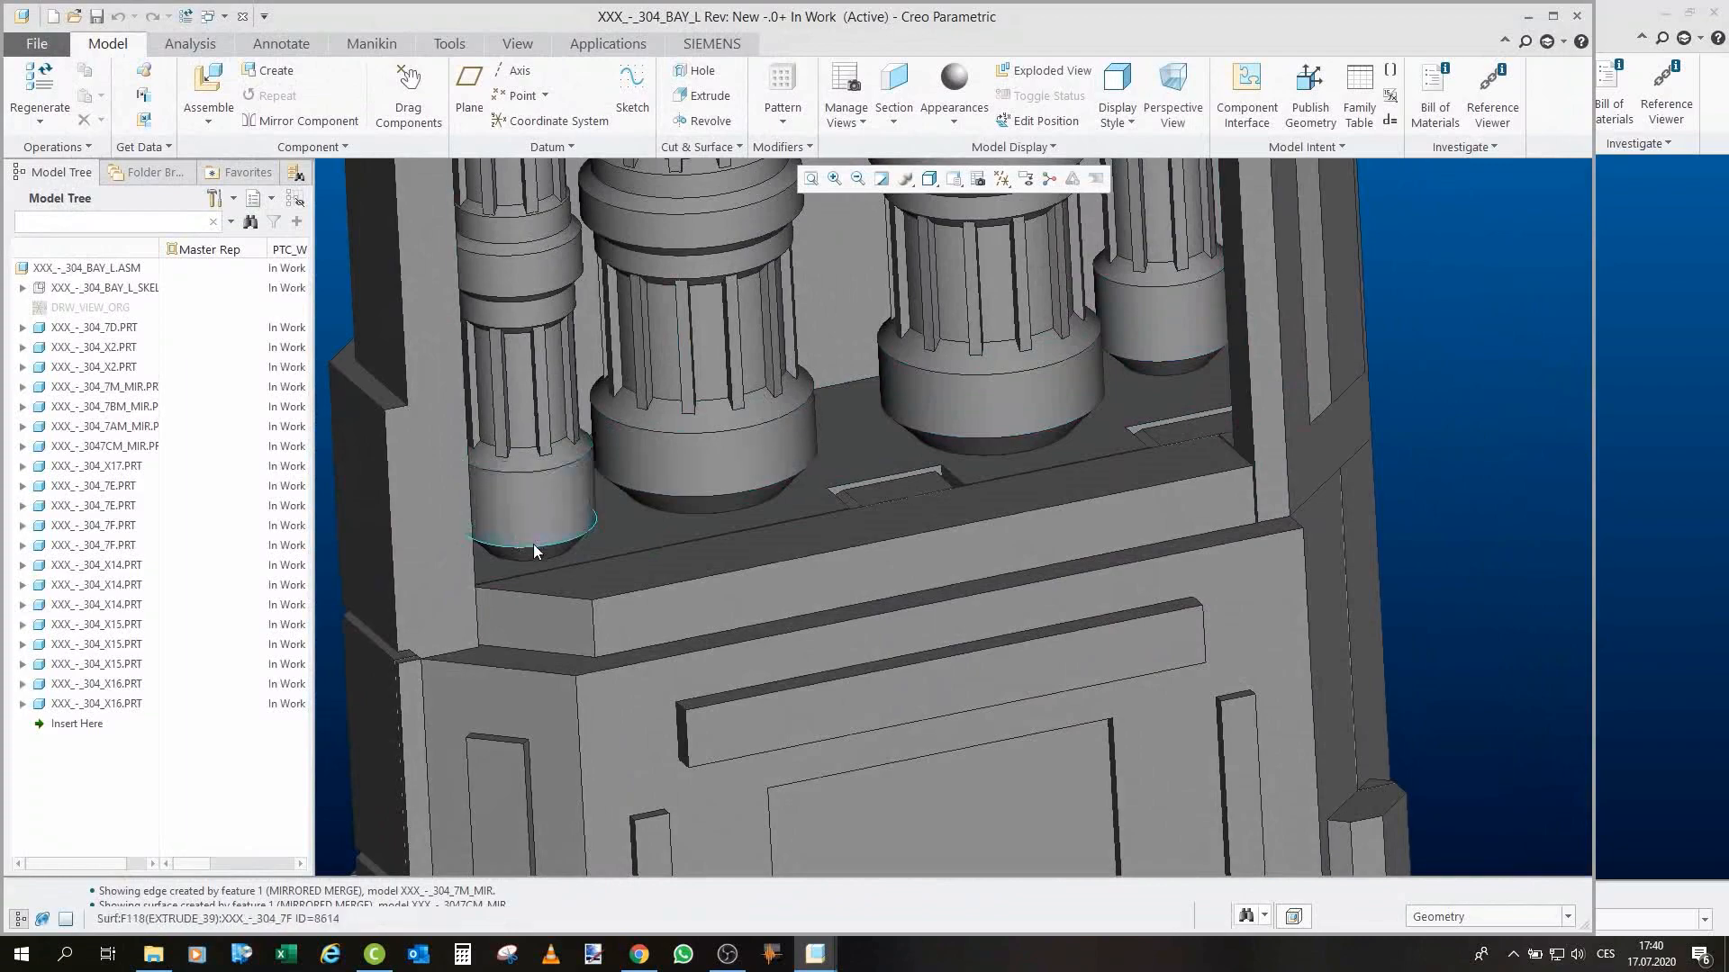
Open the small square insert XXX_-_304_X2 on the rear deck, examine its shape, and close its window.
{"action": "scroll", "coordinate": [533, 544], "scroll_direction": "up", "scroll_amount": 3}
{"action": "mouse_move", "coordinate": [533, 544]}
{"action": "middle_mouse_down"}
{"action": "mouse_move", "coordinate": [619, 592]}
{"action": "mouse_move", "coordinate": [598, 587]}
{"action": "mouse_move", "coordinate": [585, 663]}
{"action": "mouse_move", "coordinate": [681, 745]}
{"action": "mouse_move", "coordinate": [793, 666]}
{"action": "middle_mouse_up"}
{"action": "left_click", "coordinate": [846, 514]}
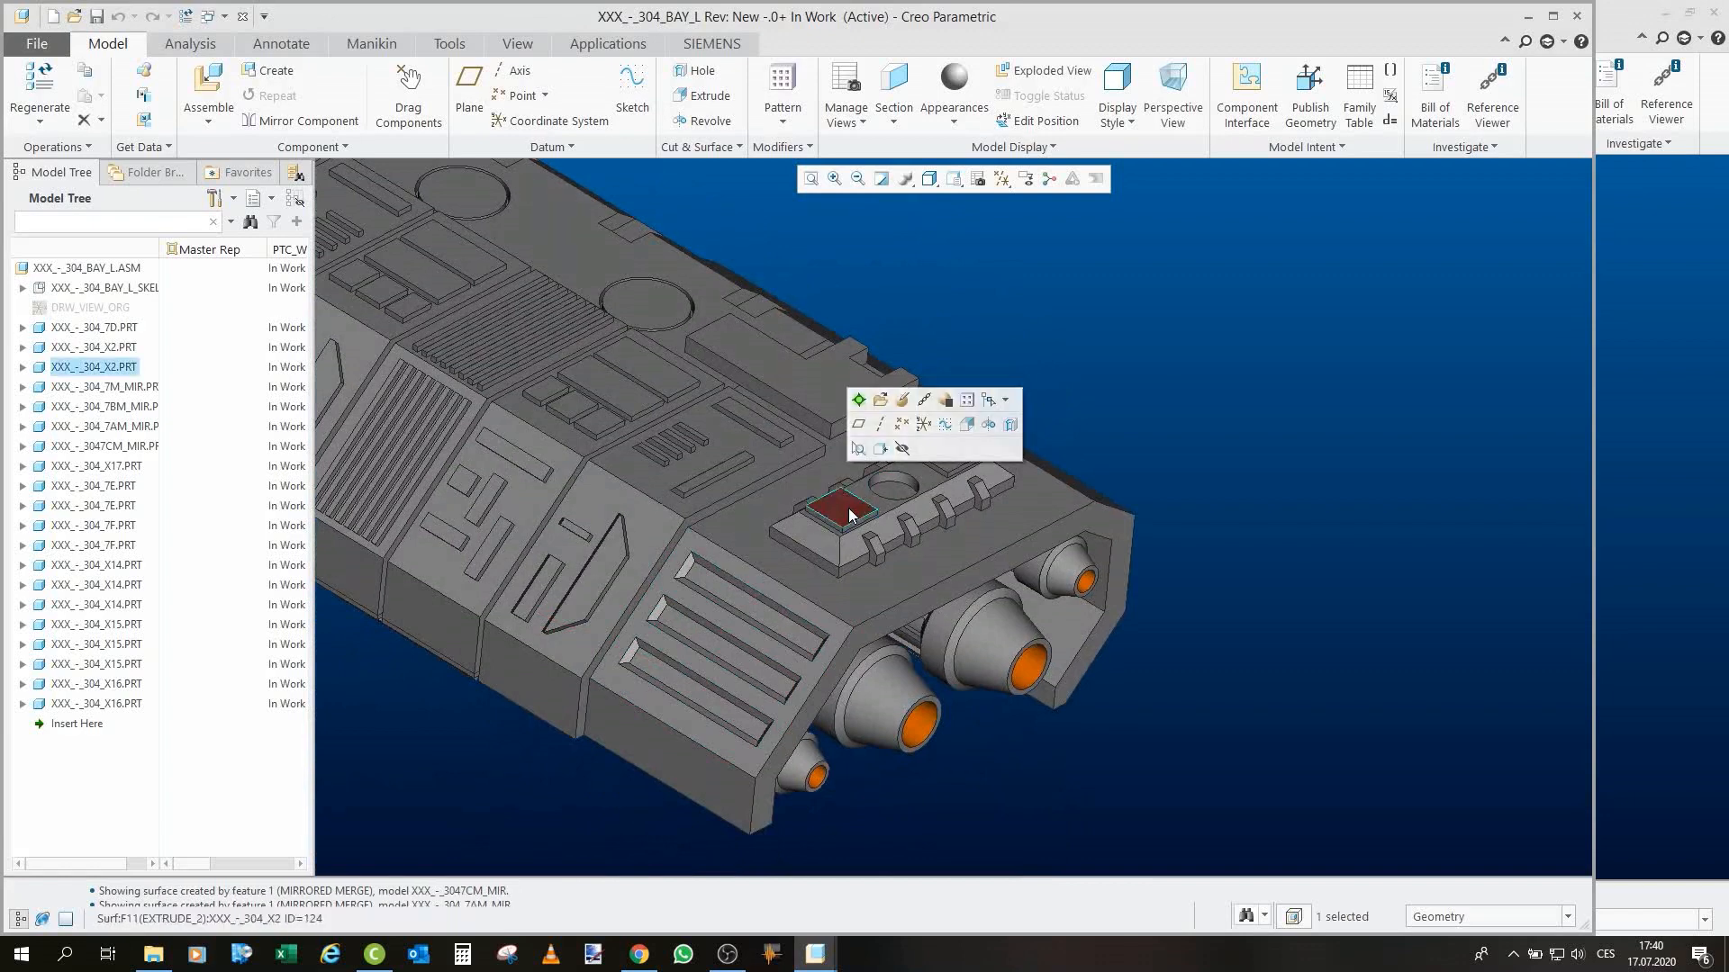
{"action": "left_click", "coordinate": [880, 394]}
{"action": "mouse_move", "coordinate": [880, 396]}
{"action": "middle_mouse_down"}
{"action": "mouse_move", "coordinate": [926, 456]}
{"action": "mouse_move", "coordinate": [571, 756]}
{"action": "mouse_move", "coordinate": [545, 731]}
{"action": "mouse_move", "coordinate": [801, 419]}
{"action": "middle_mouse_up"}
{"action": "left_click", "coordinate": [238, 19]}
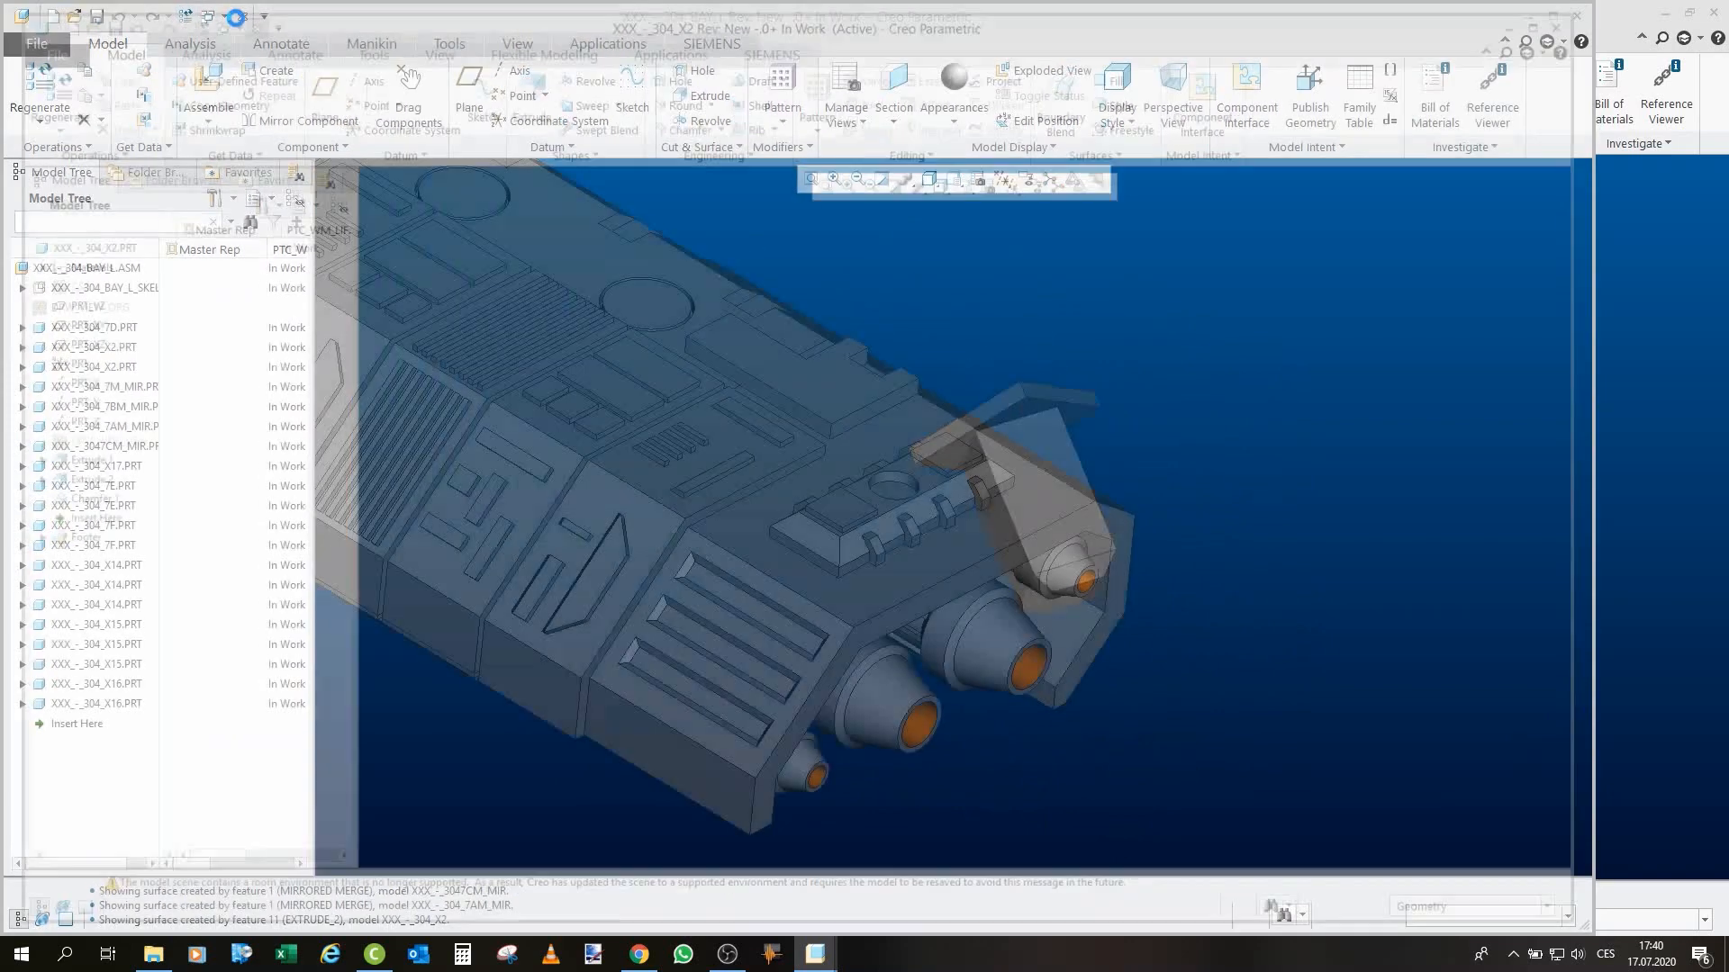
Open the ribbed rear deck block XXX_-_304_7D, examine its square and round openings, and close its window.
{"action": "left_click", "coordinate": [899, 520]}
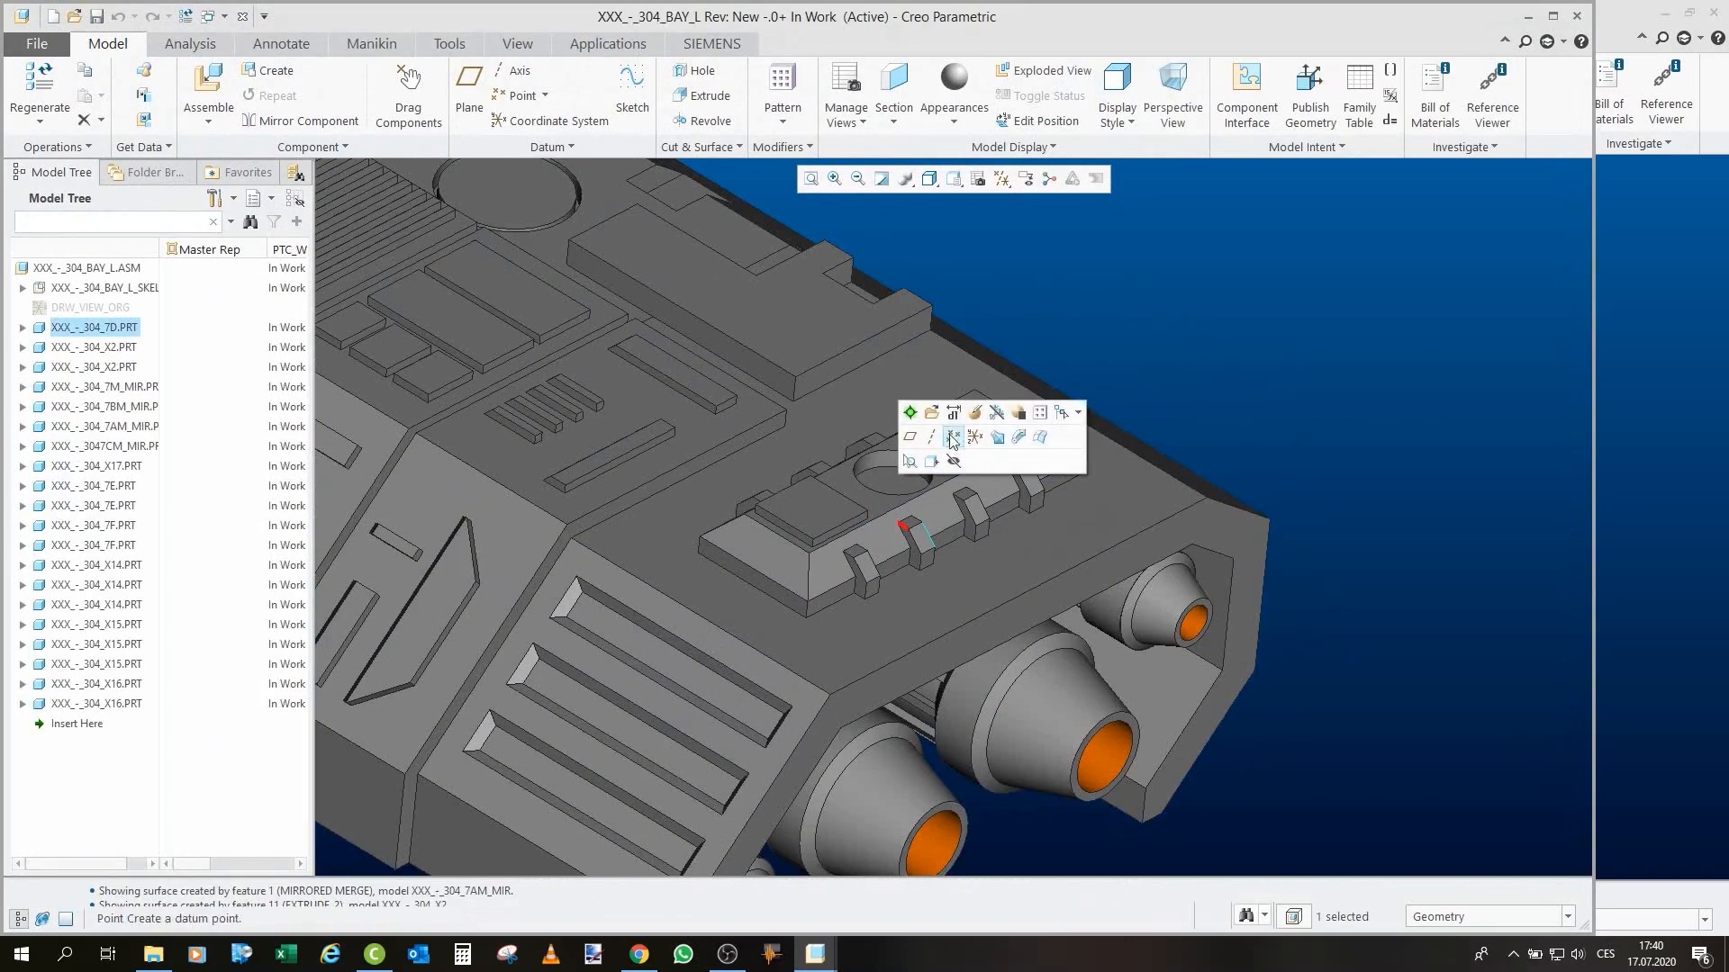
{"action": "left_click", "coordinate": [943, 414]}
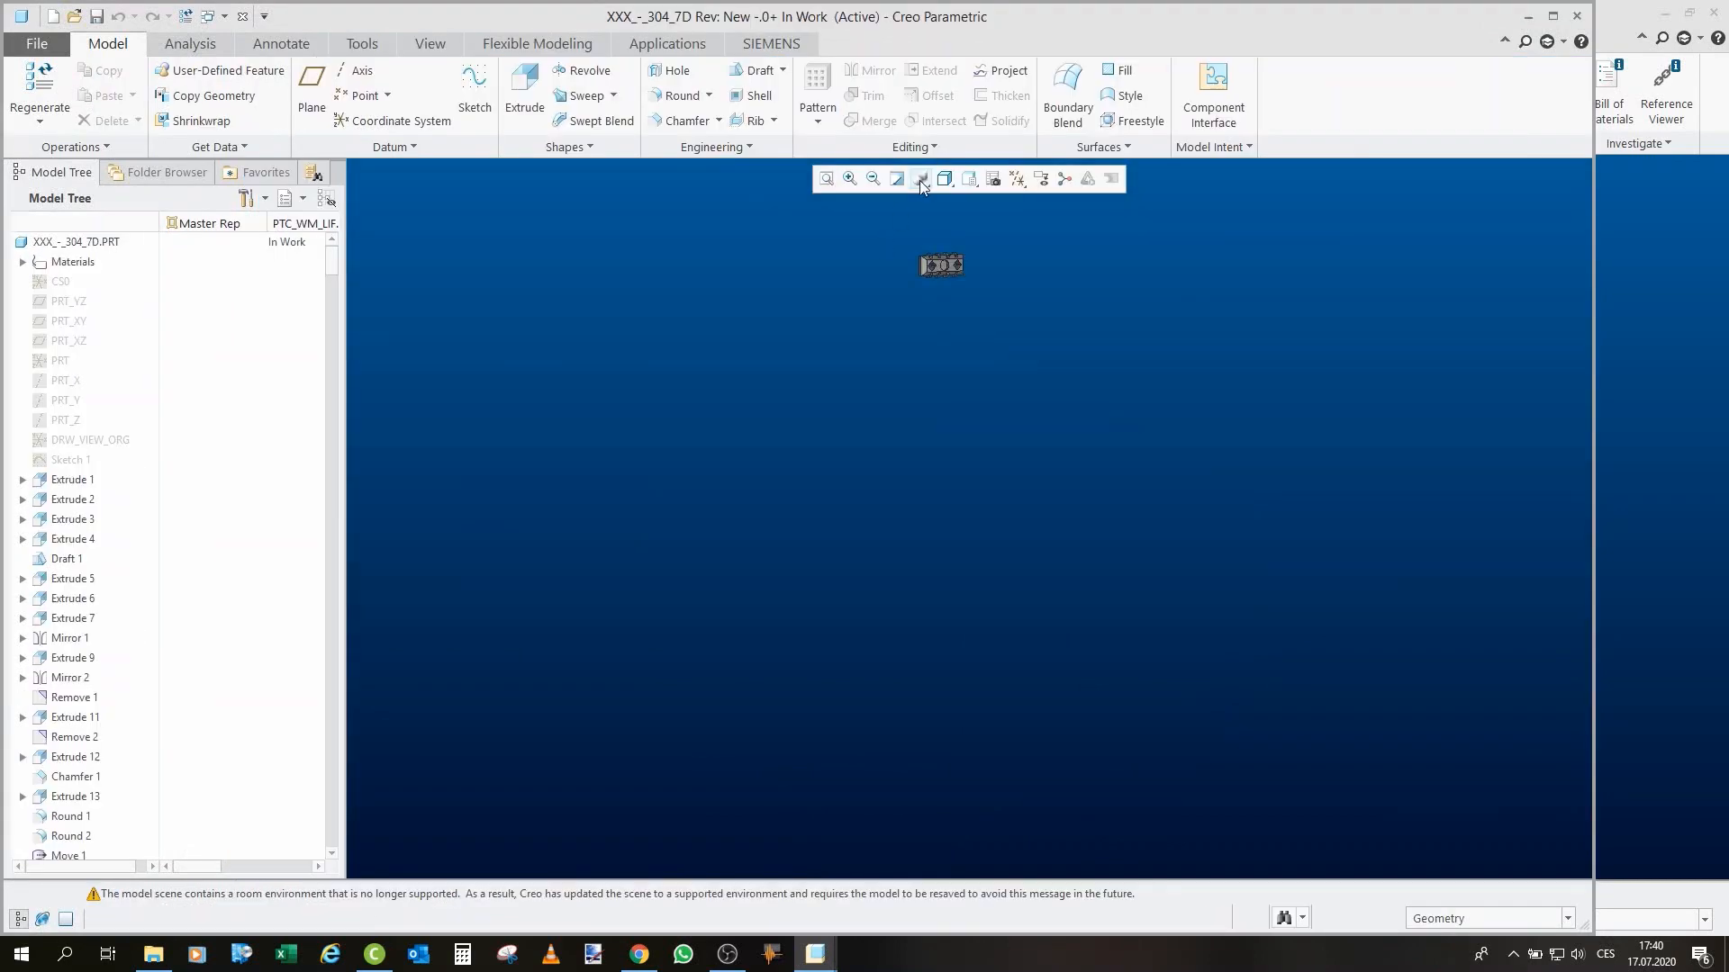
{"action": "scroll", "coordinate": [1013, 415], "scroll_direction": "down", "scroll_amount": 6}
{"action": "mouse_move", "coordinate": [1006, 394]}
{"action": "middle_mouse_down"}
{"action": "mouse_move", "coordinate": [993, 147]}
{"action": "mouse_move", "coordinate": [975, 405]}
{"action": "middle_mouse_up"}
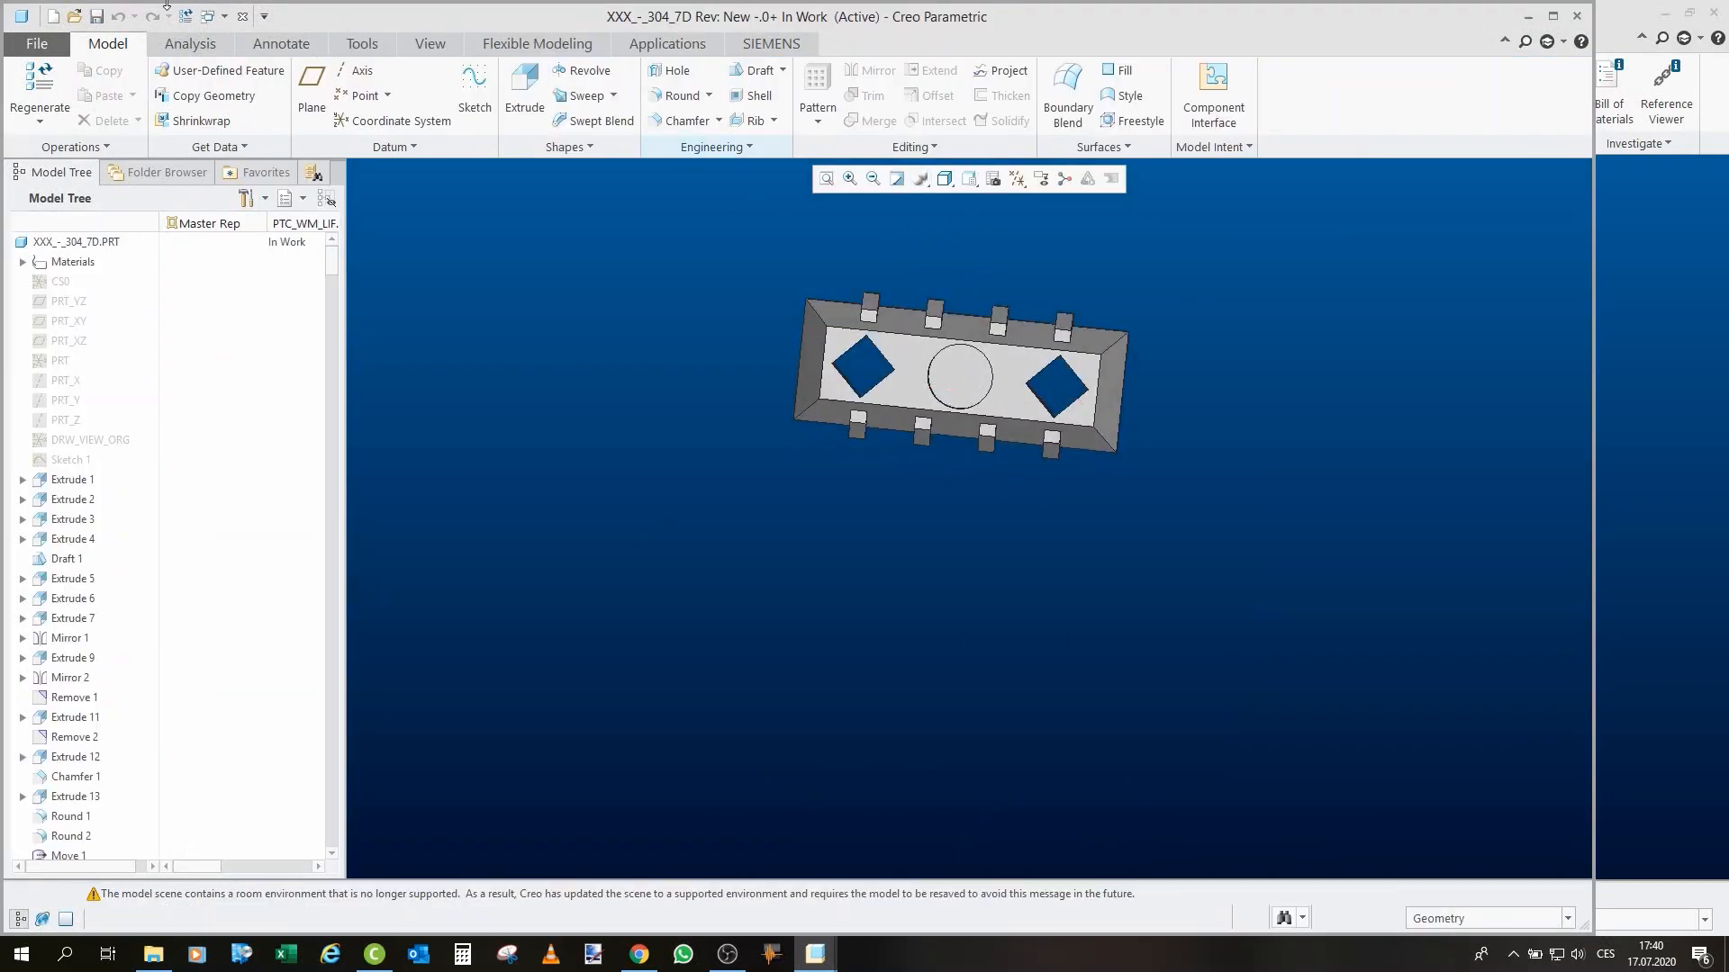
{"action": "left_click", "coordinate": [243, 17]}
Open the raised stepped deck plate XXX_-_304_X17, examine its notches and underside pegs, and close its window.
{"action": "left_click", "coordinate": [1099, 529]}
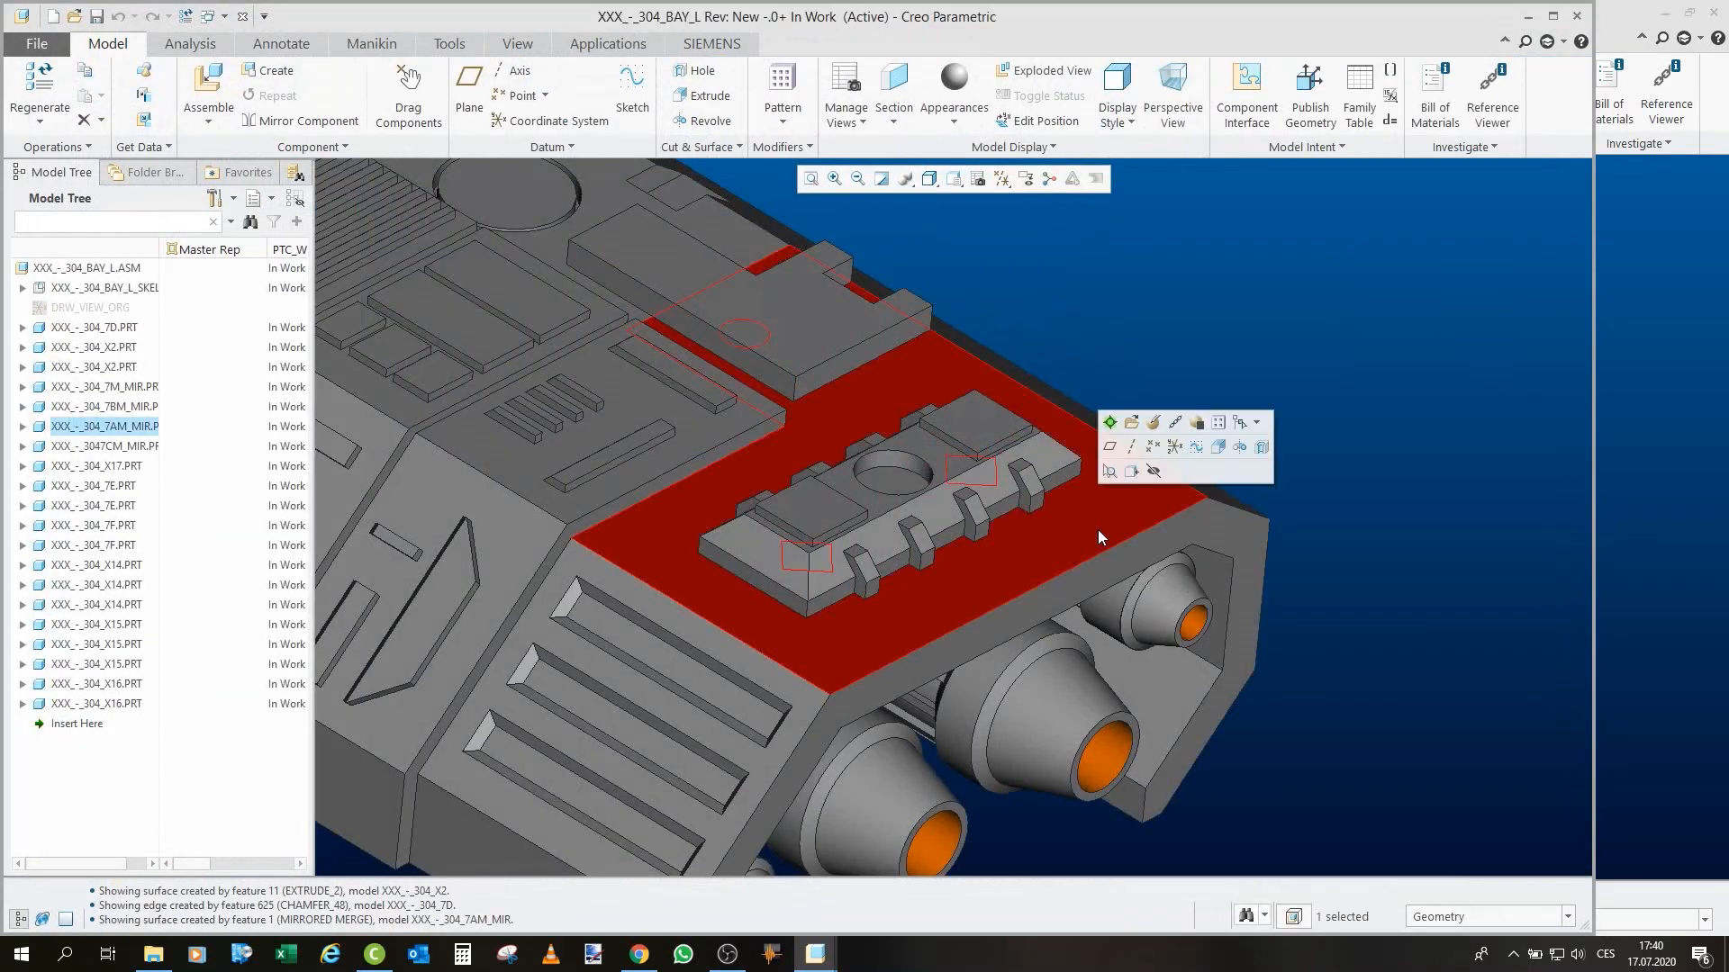
{"action": "scroll", "coordinate": [1025, 581], "scroll_direction": "up", "scroll_amount": 3}
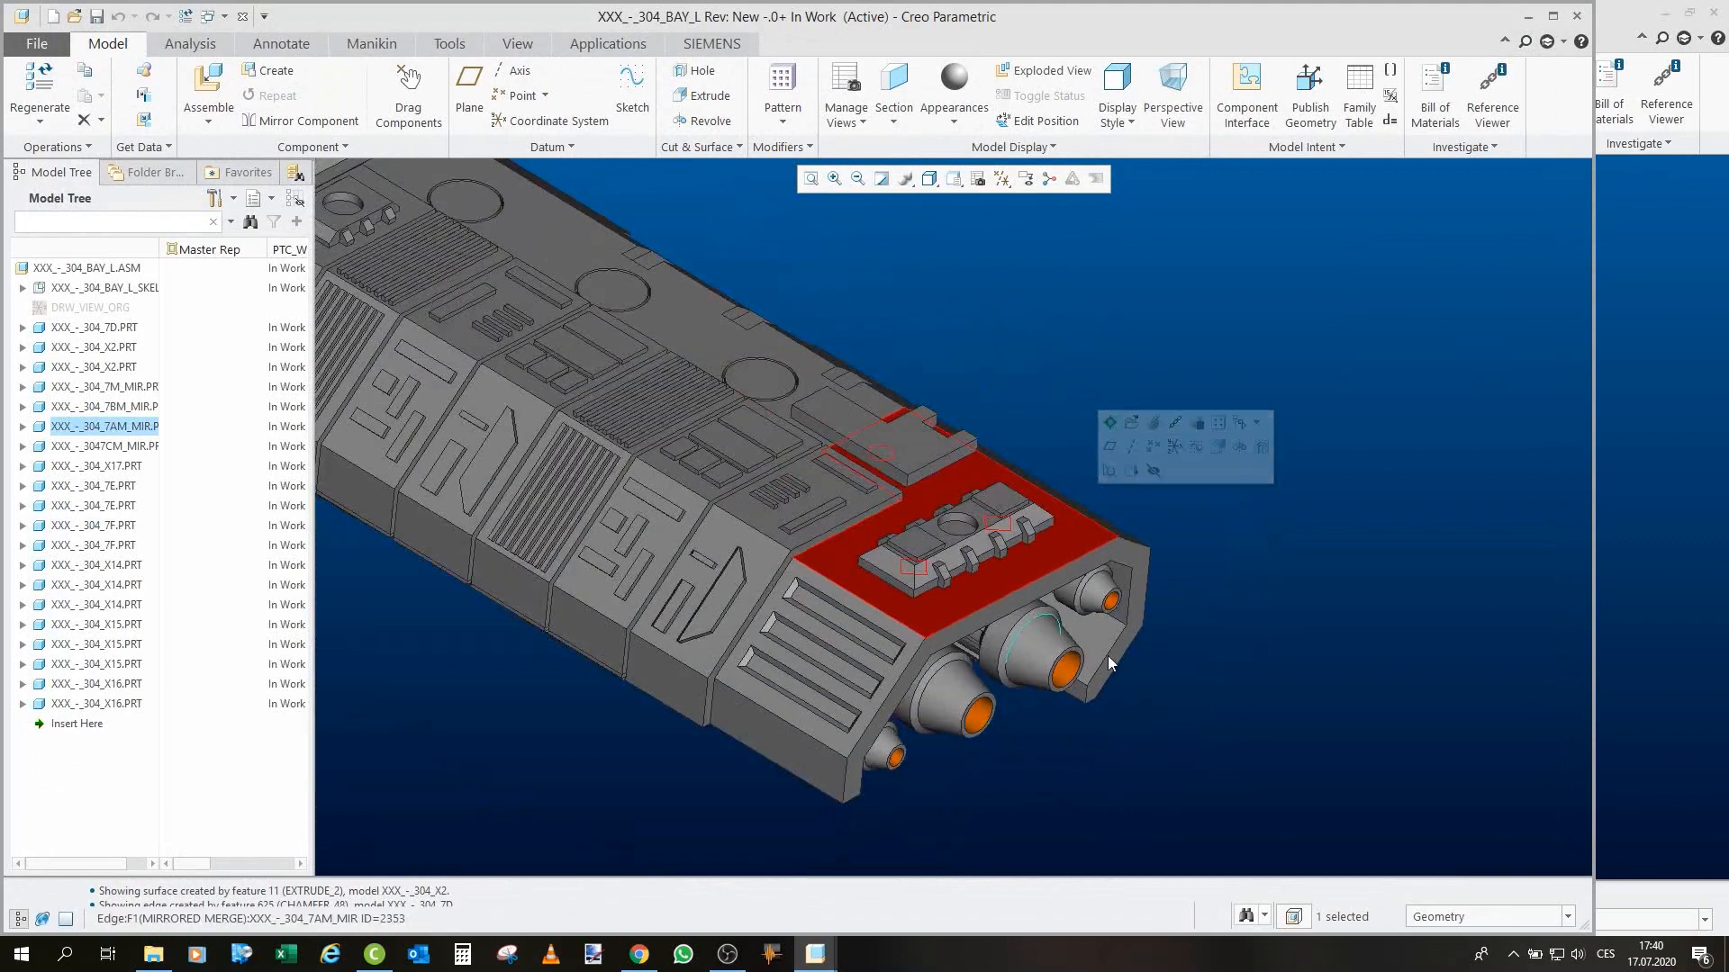
{"action": "left_click", "coordinate": [1100, 277]}
{"action": "scroll", "coordinate": [892, 370], "scroll_direction": "down", "scroll_amount": 5}
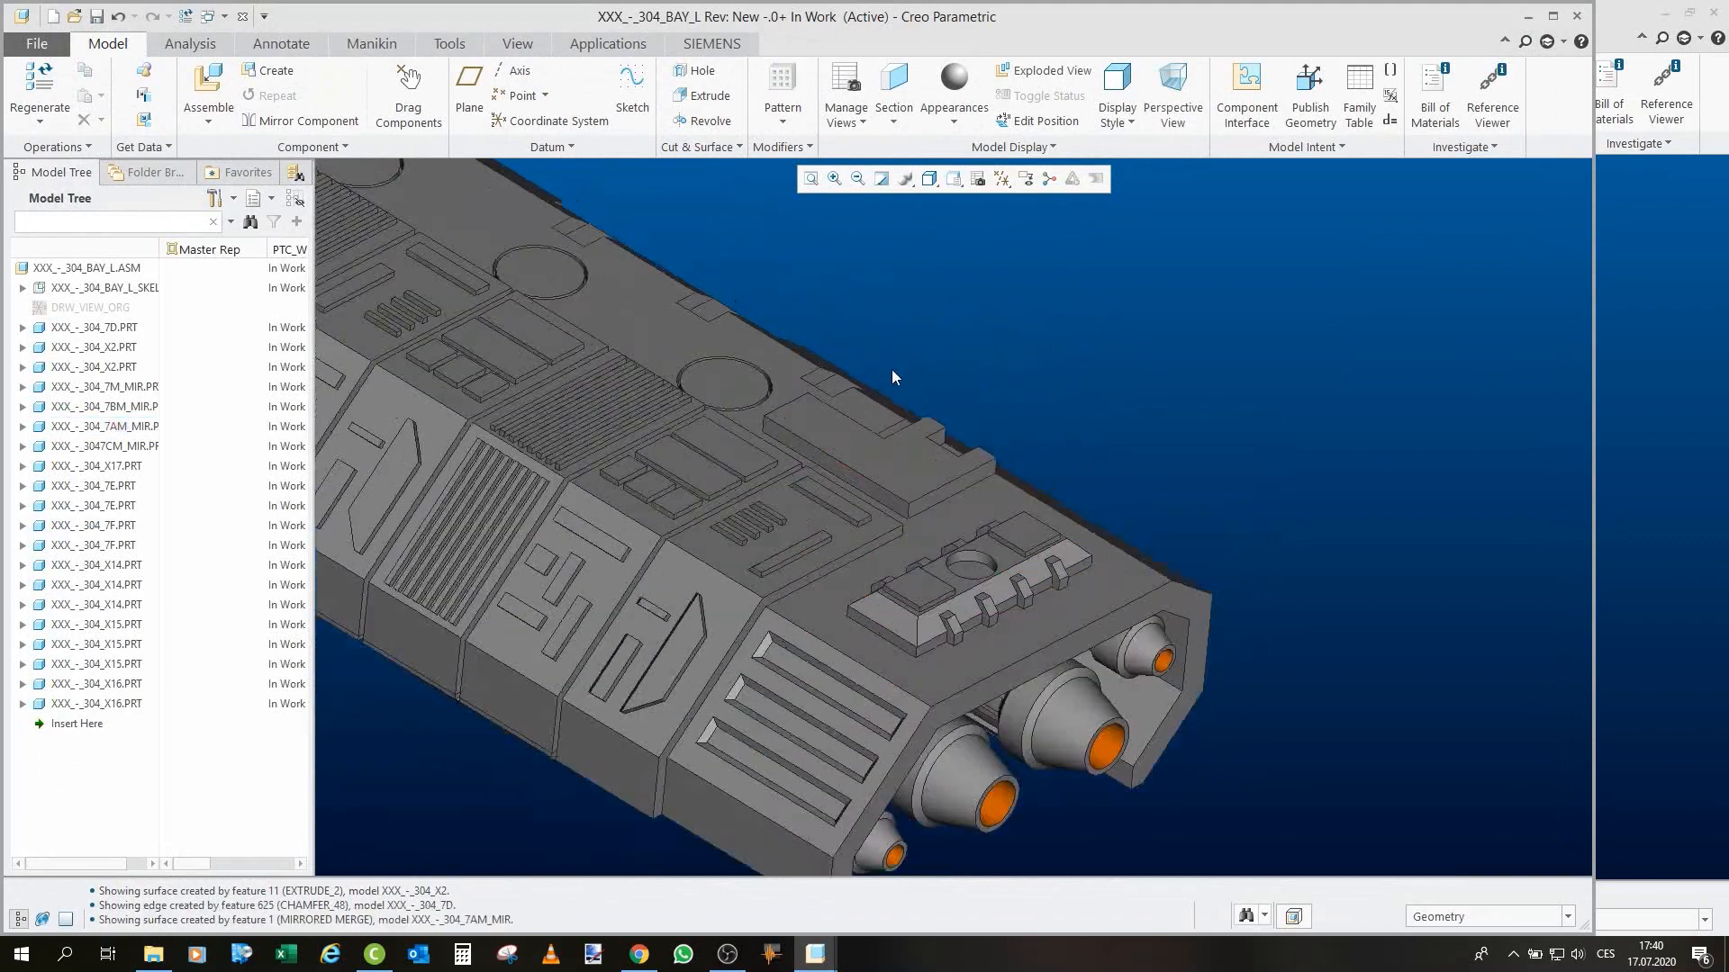
{"action": "left_click", "coordinate": [954, 573]}
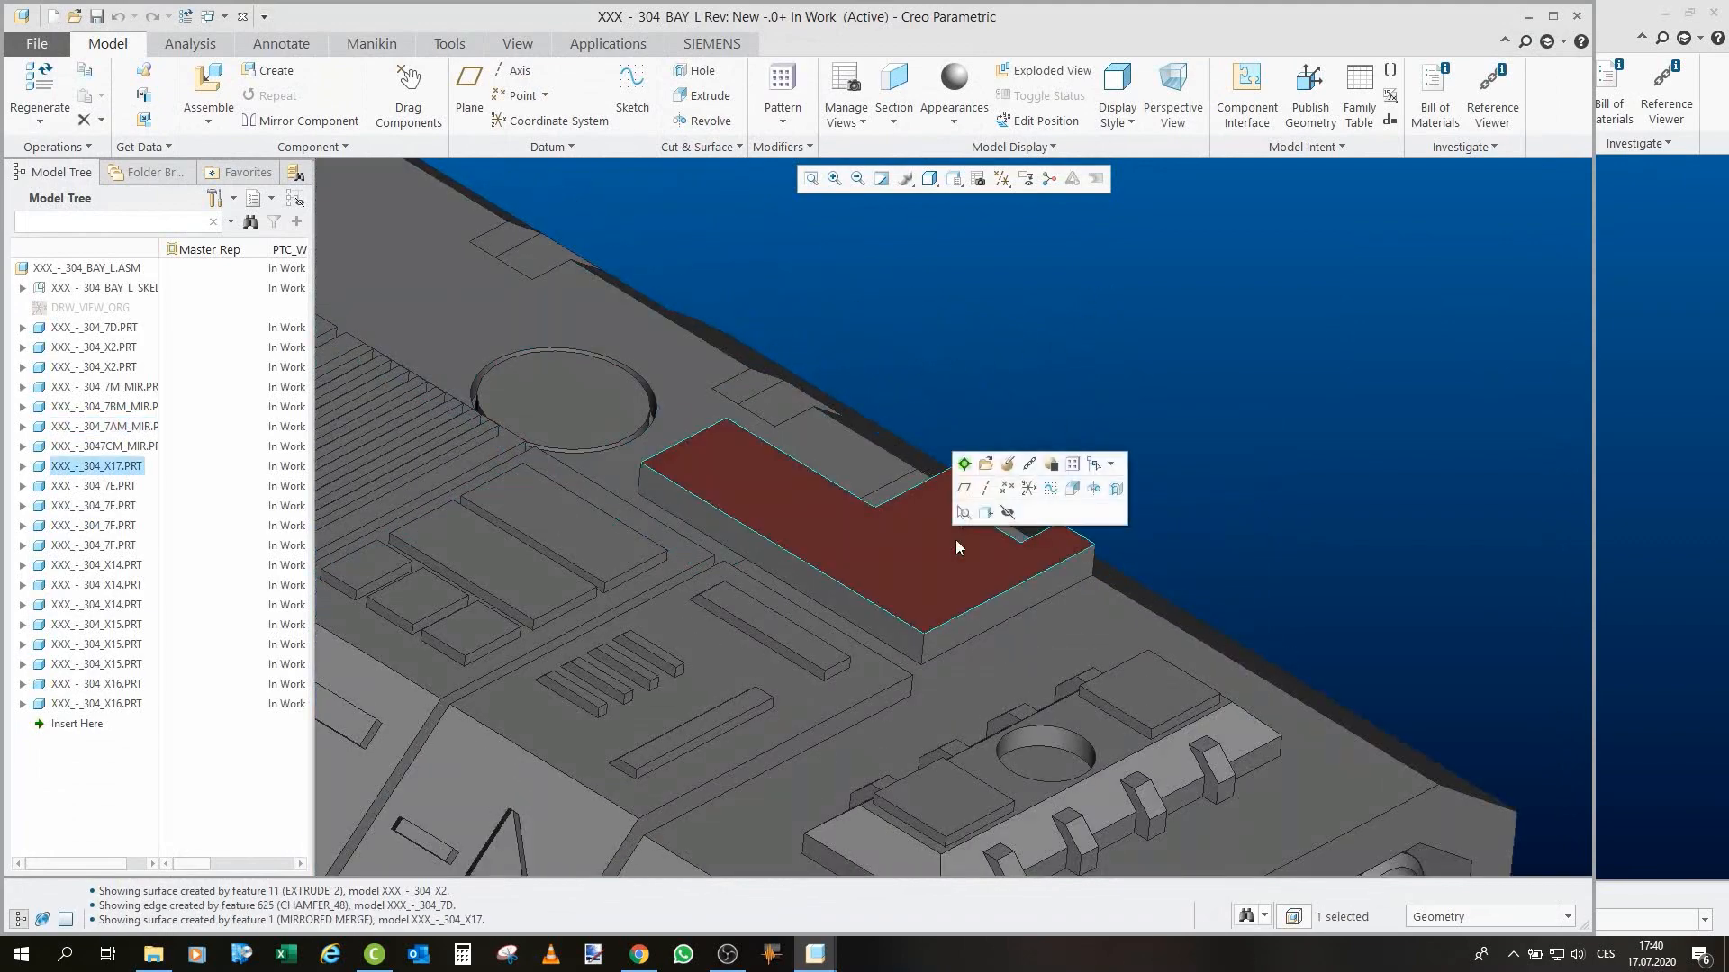
{"action": "left_click", "coordinate": [989, 466]}
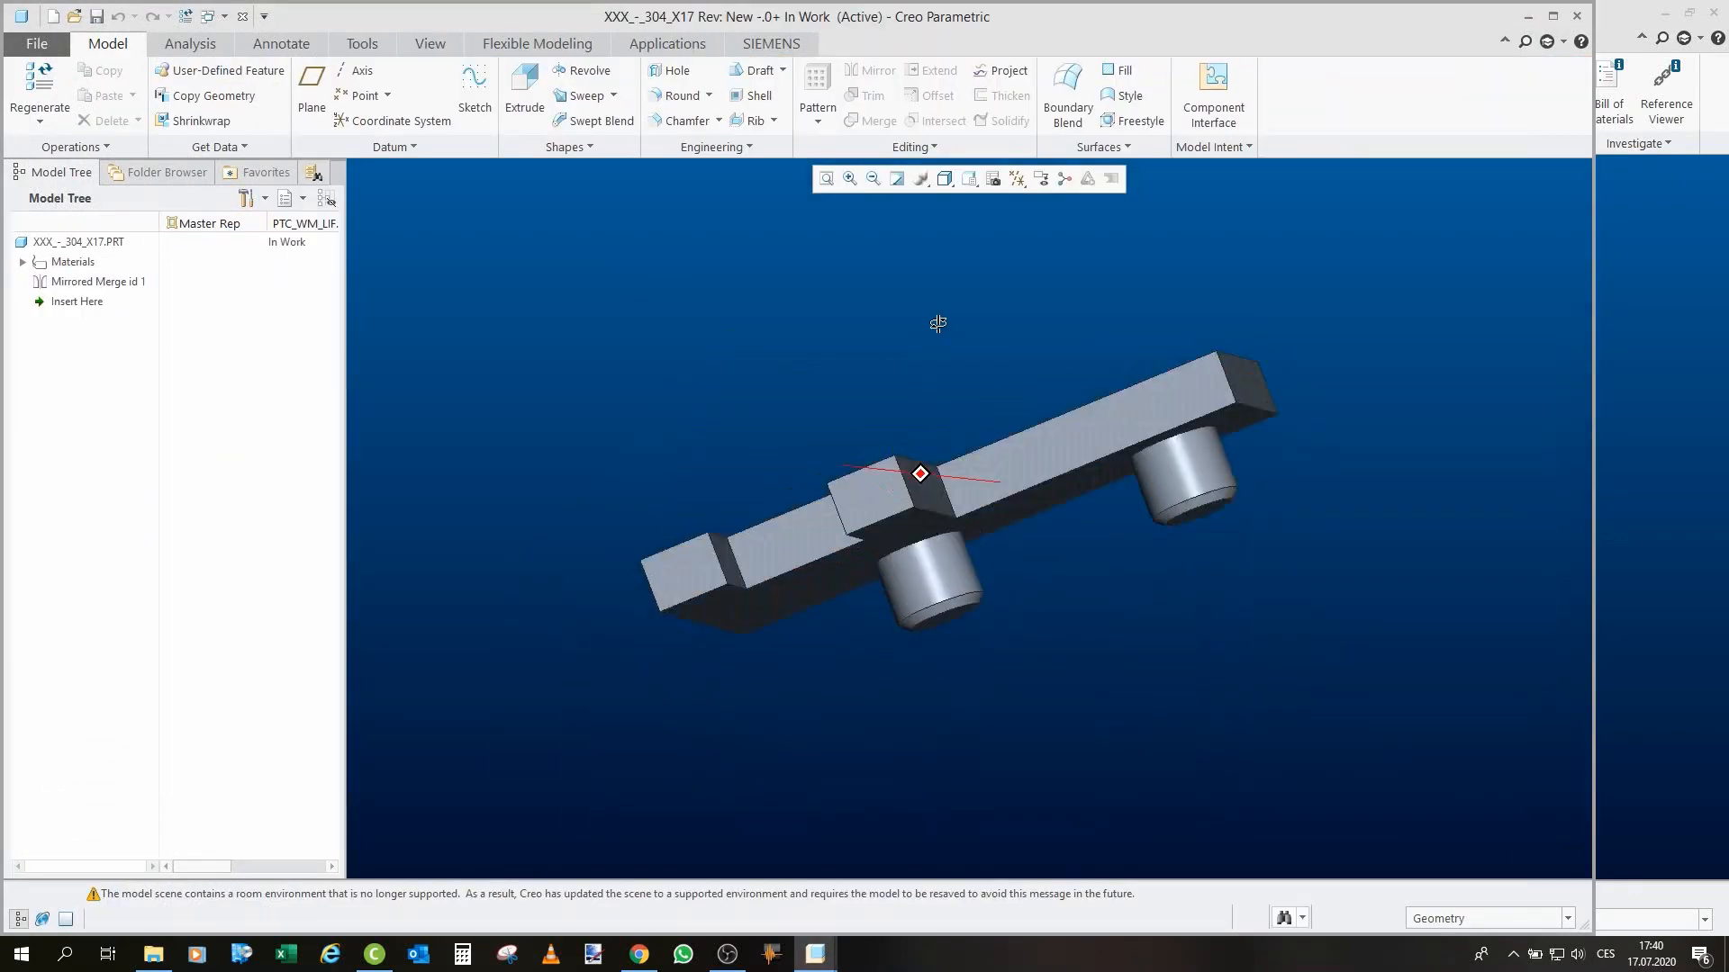
{"action": "middle_click_drag", "start_coordinate": [947, 218], "coordinate": [892, 500]}
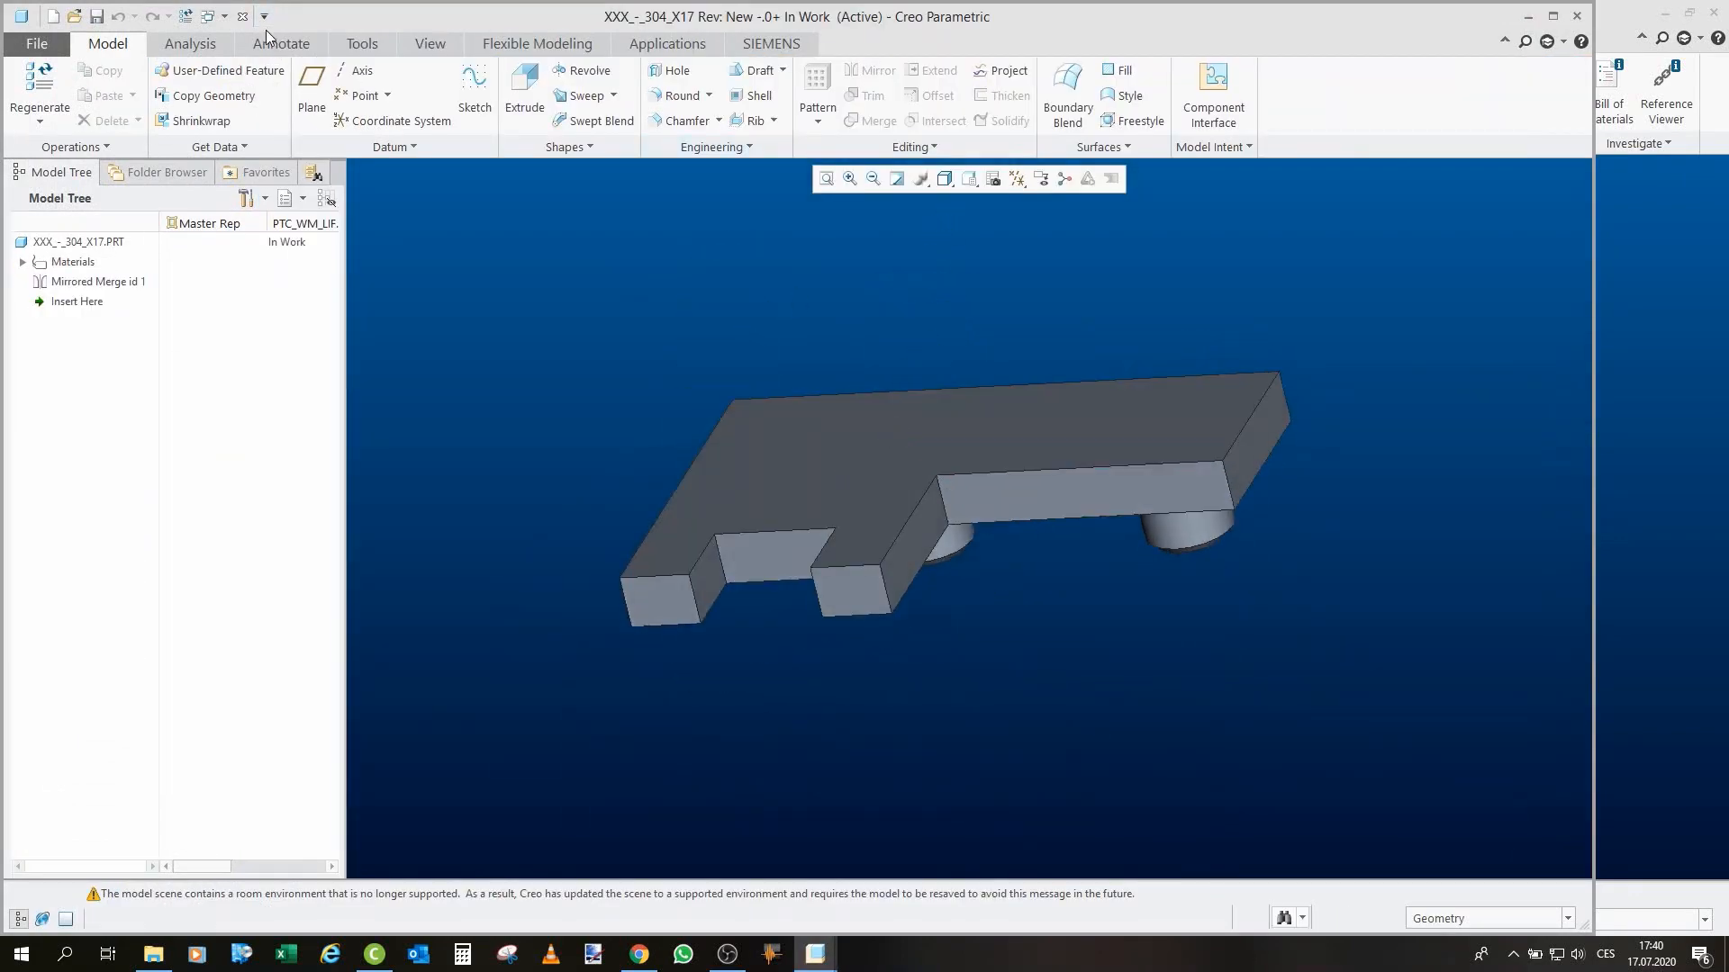
{"action": "left_click", "coordinate": [242, 16]}
Open the round deck pin XXX_-_304_X15, examine its flange, shaft and chamfered end, and close its window.
{"action": "scroll", "coordinate": [700, 398], "scroll_direction": "down", "scroll_amount": 5}
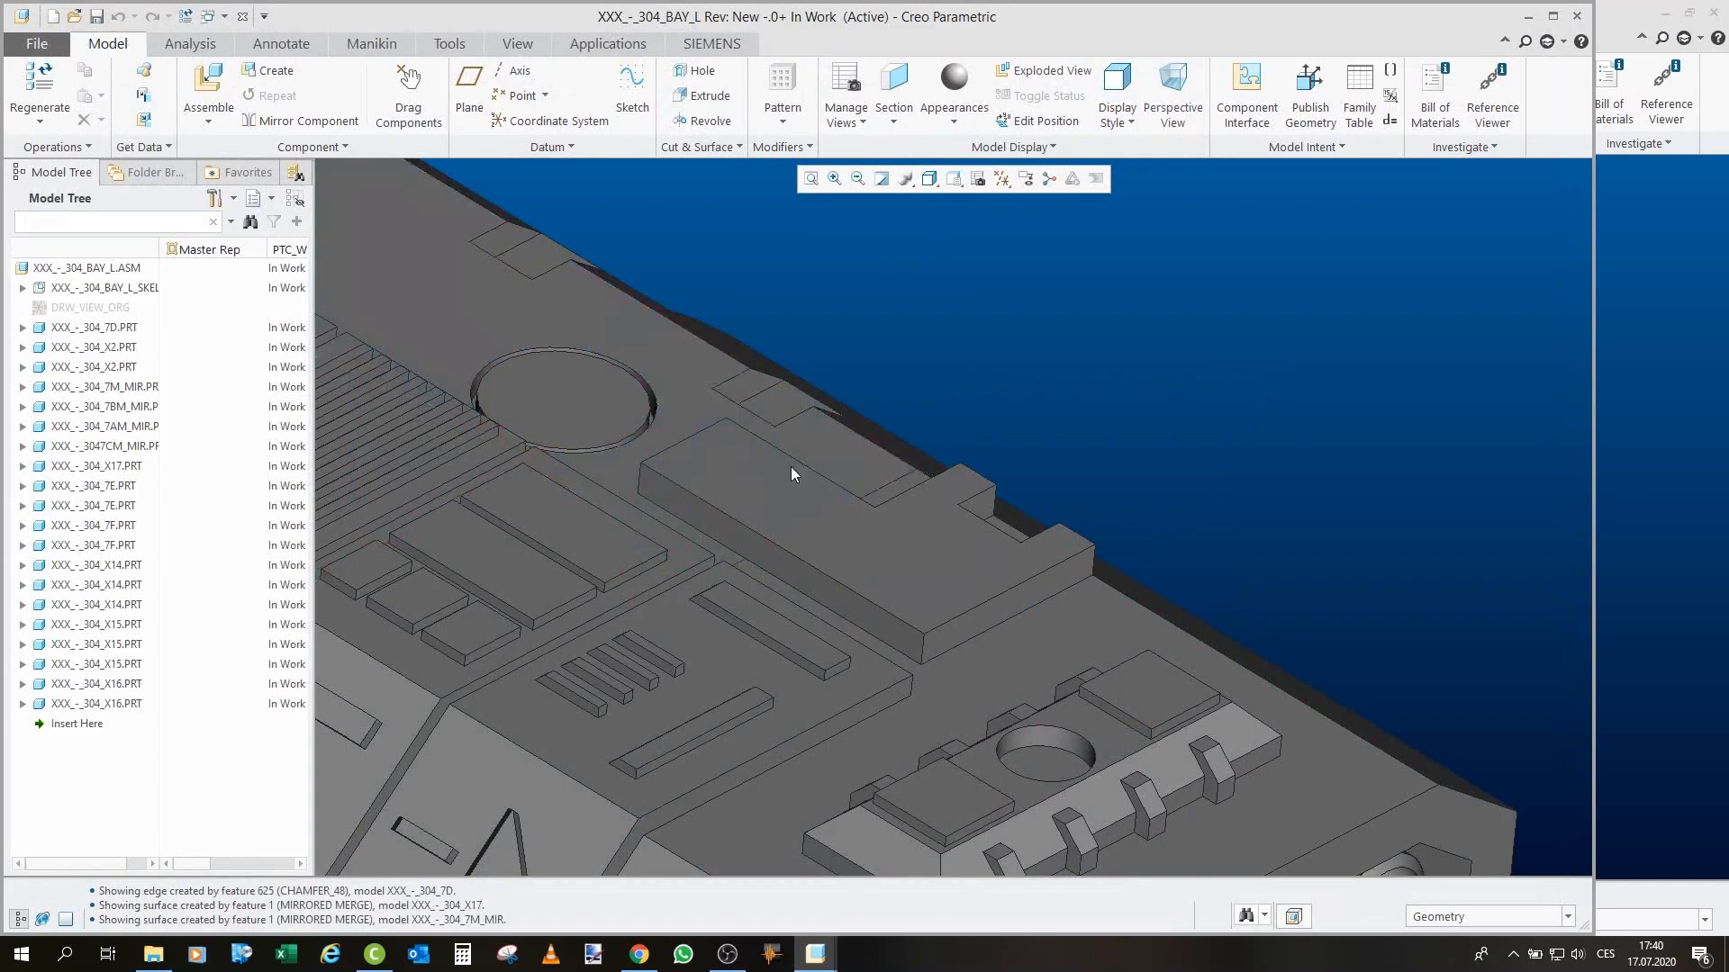
{"action": "left_click", "coordinate": [1084, 609]}
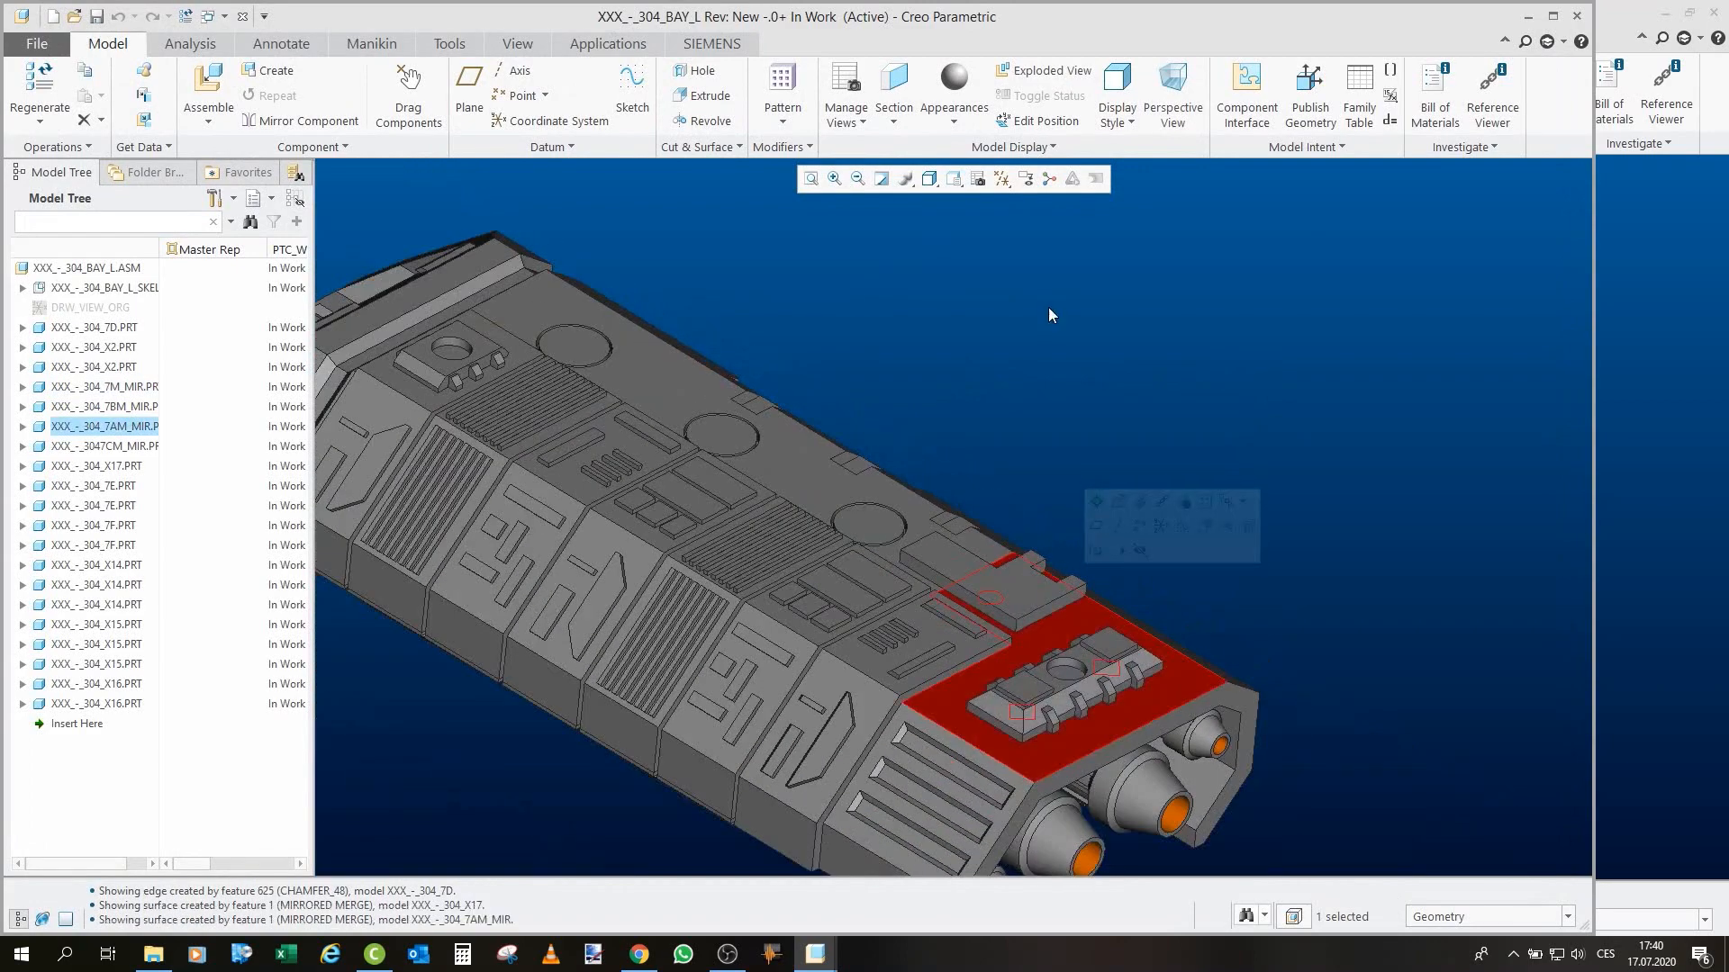
{"action": "left_click", "coordinate": [1047, 313]}
{"action": "scroll", "coordinate": [878, 513], "scroll_direction": "up", "scroll_amount": 5}
{"action": "left_click", "coordinate": [857, 531]}
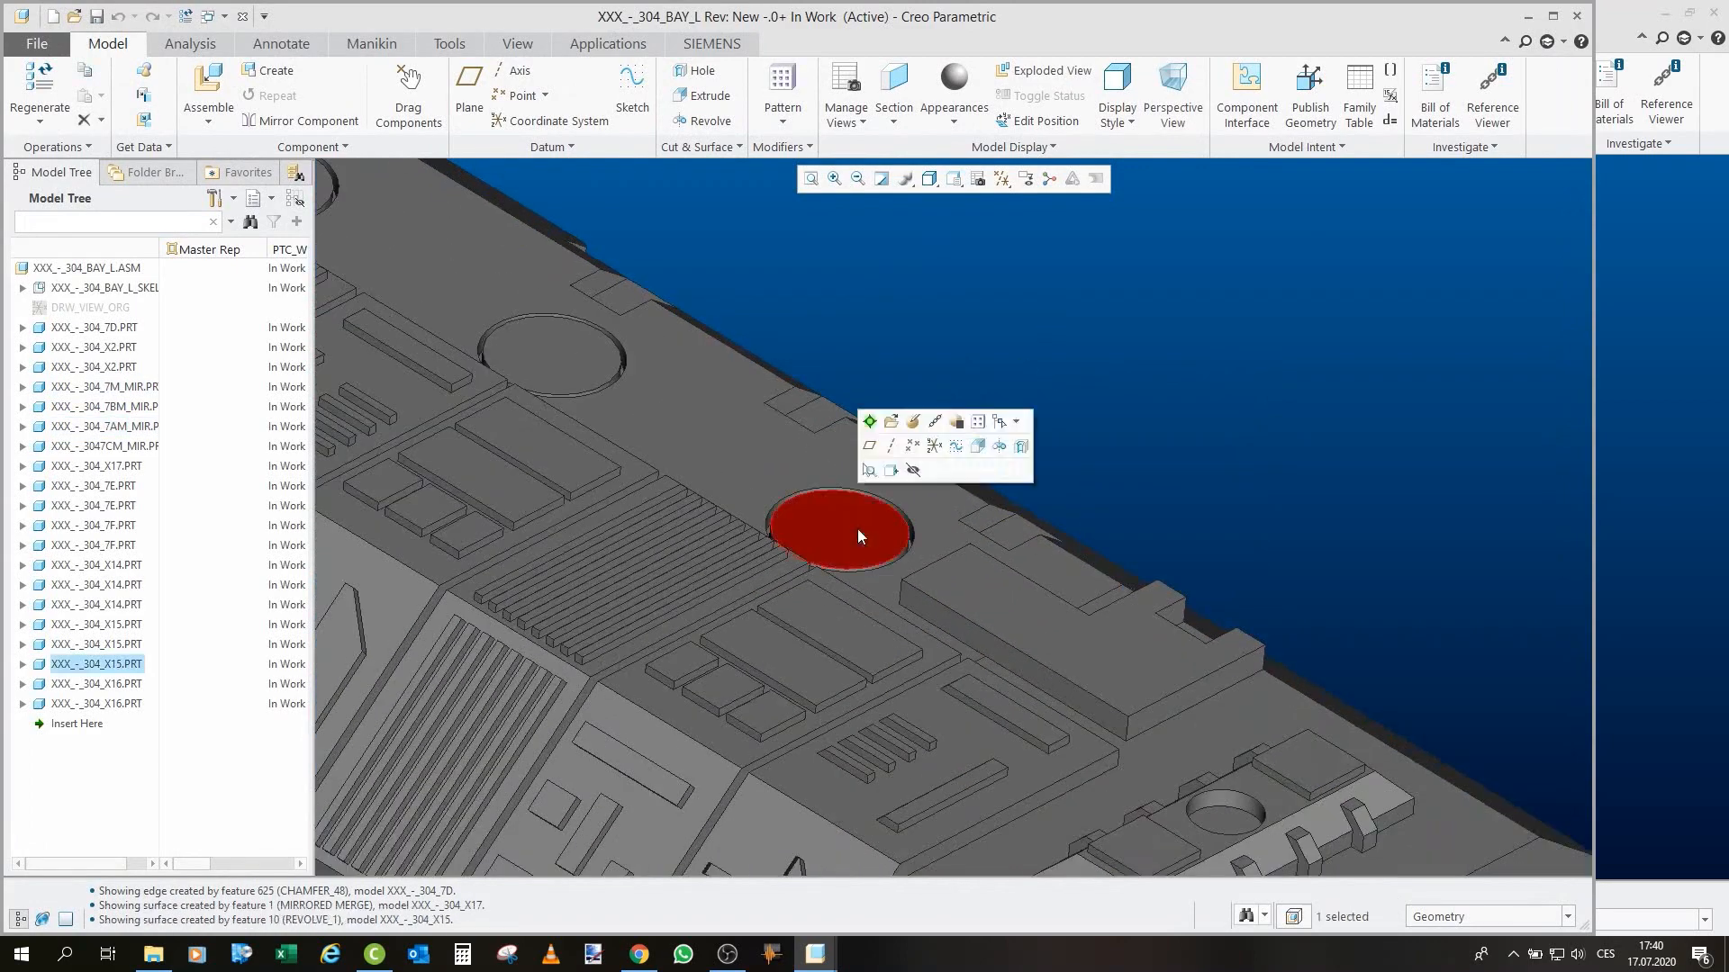
{"action": "left_click", "coordinate": [891, 423]}
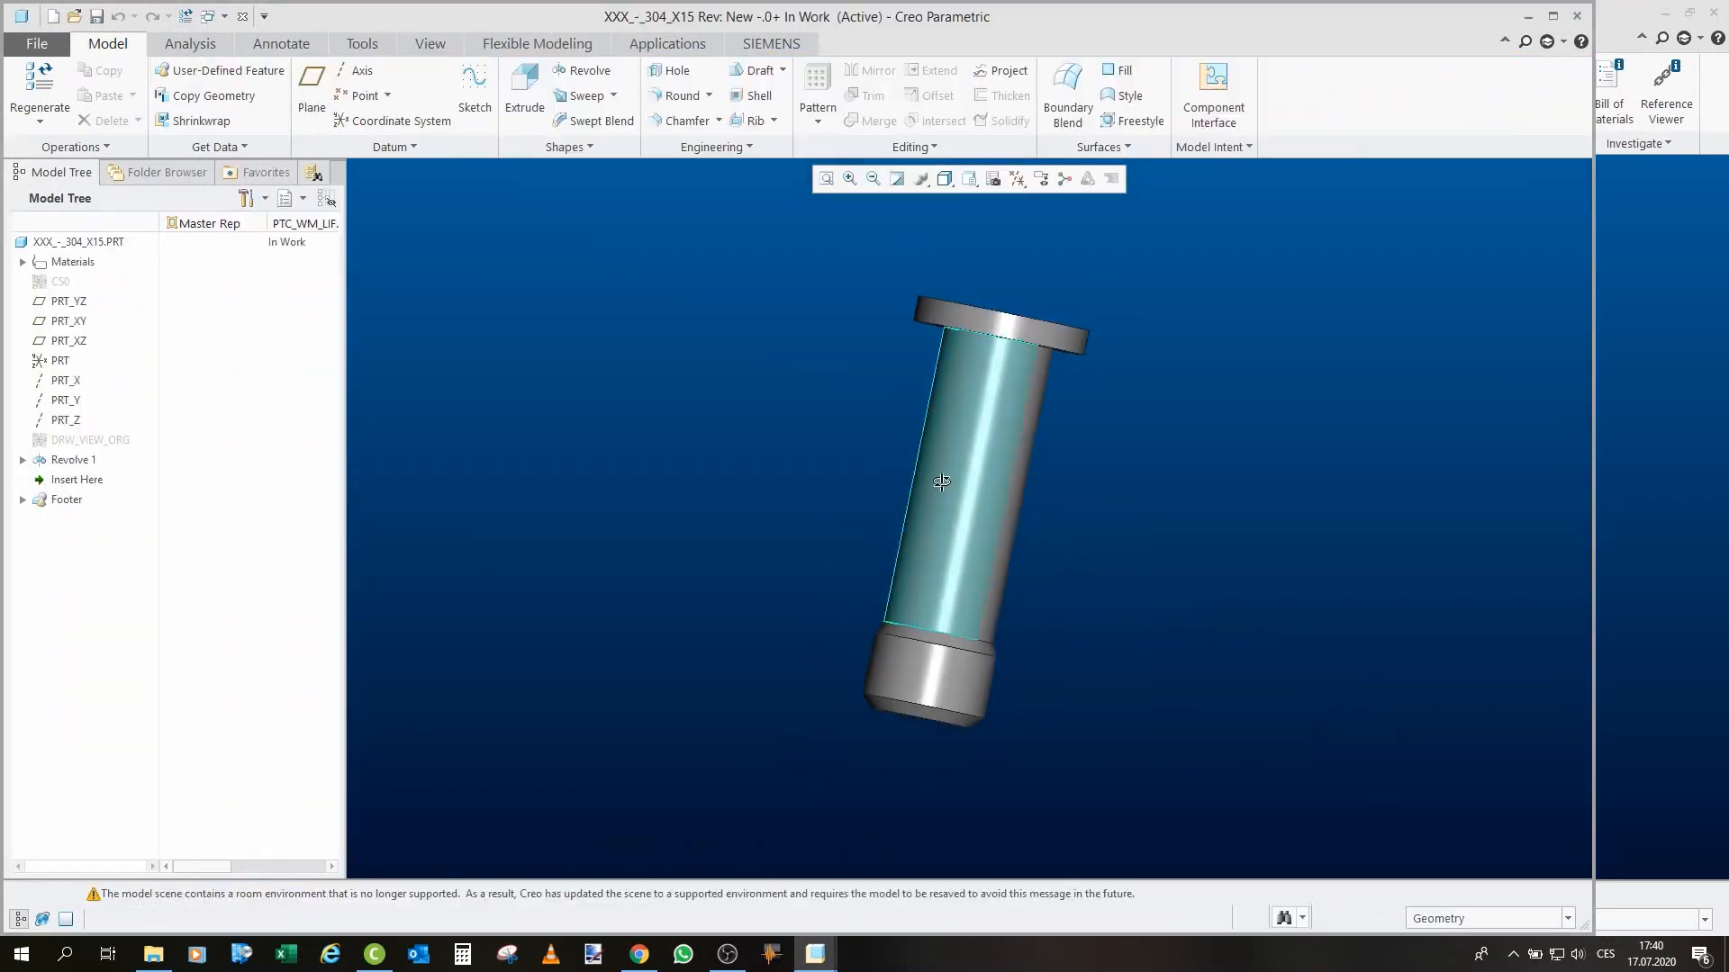
{"action": "middle_click_drag", "start_coordinate": [891, 419], "coordinate": [982, 376]}
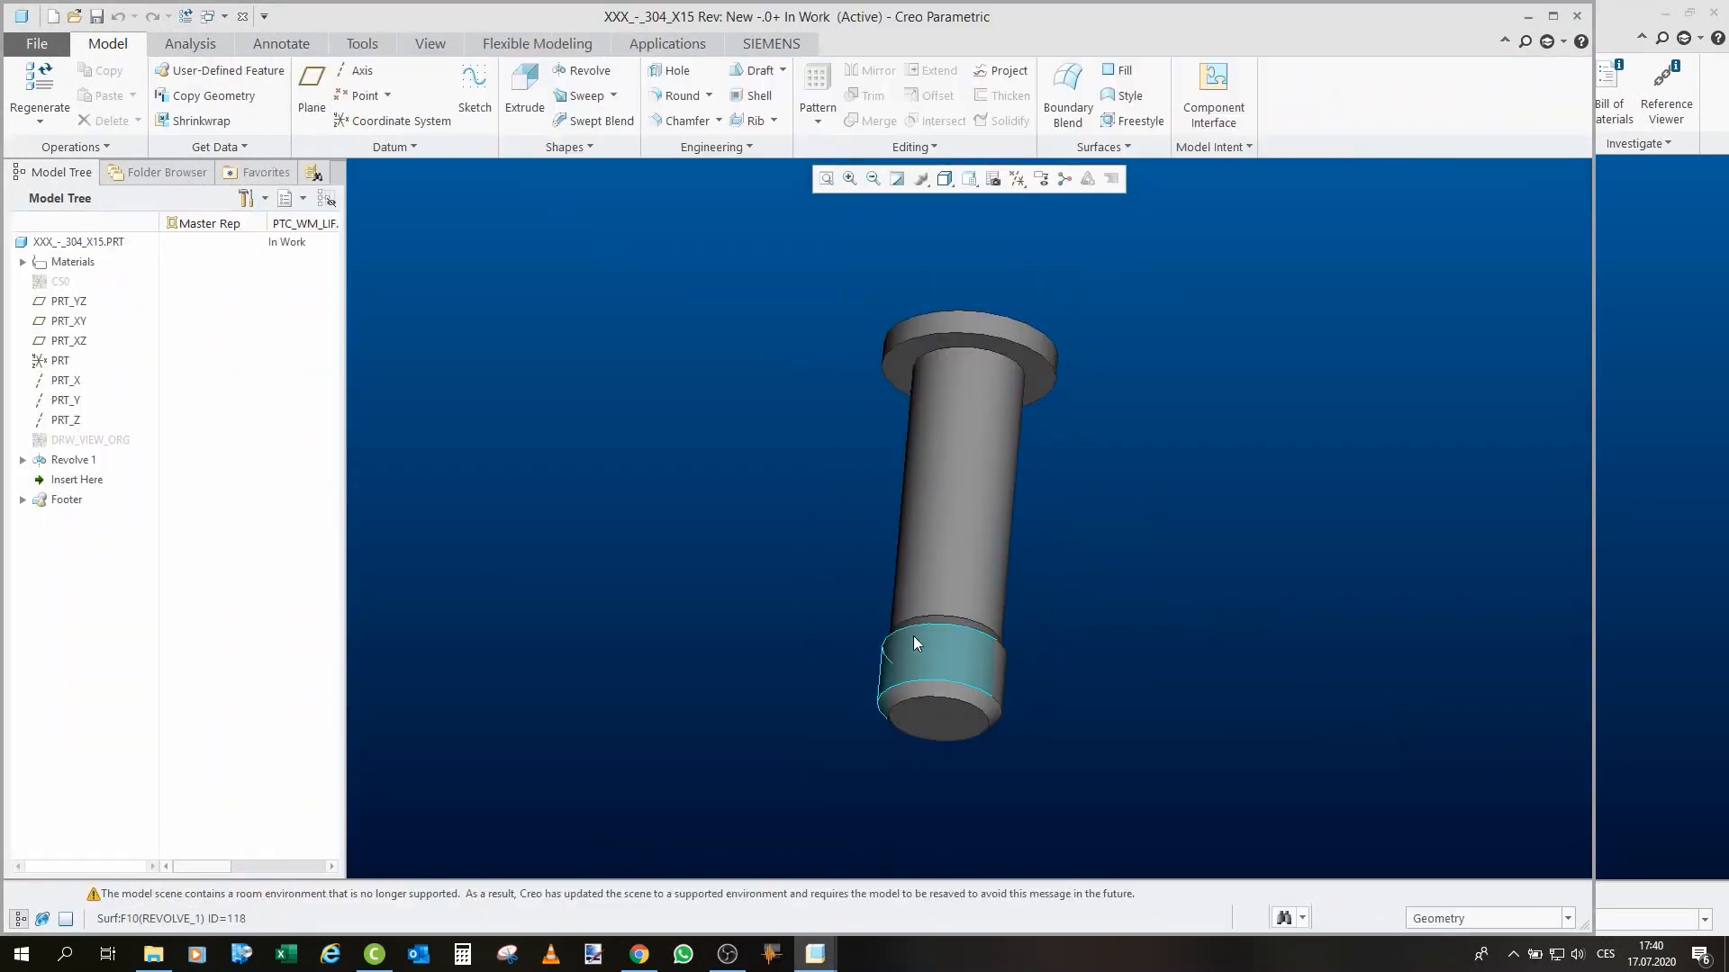
{"action": "mouse_move", "coordinate": [910, 660]}
{"action": "middle_mouse_down"}
{"action": "mouse_move", "coordinate": [1018, 636]}
{"action": "mouse_move", "coordinate": [907, 668]}
{"action": "middle_mouse_up"}
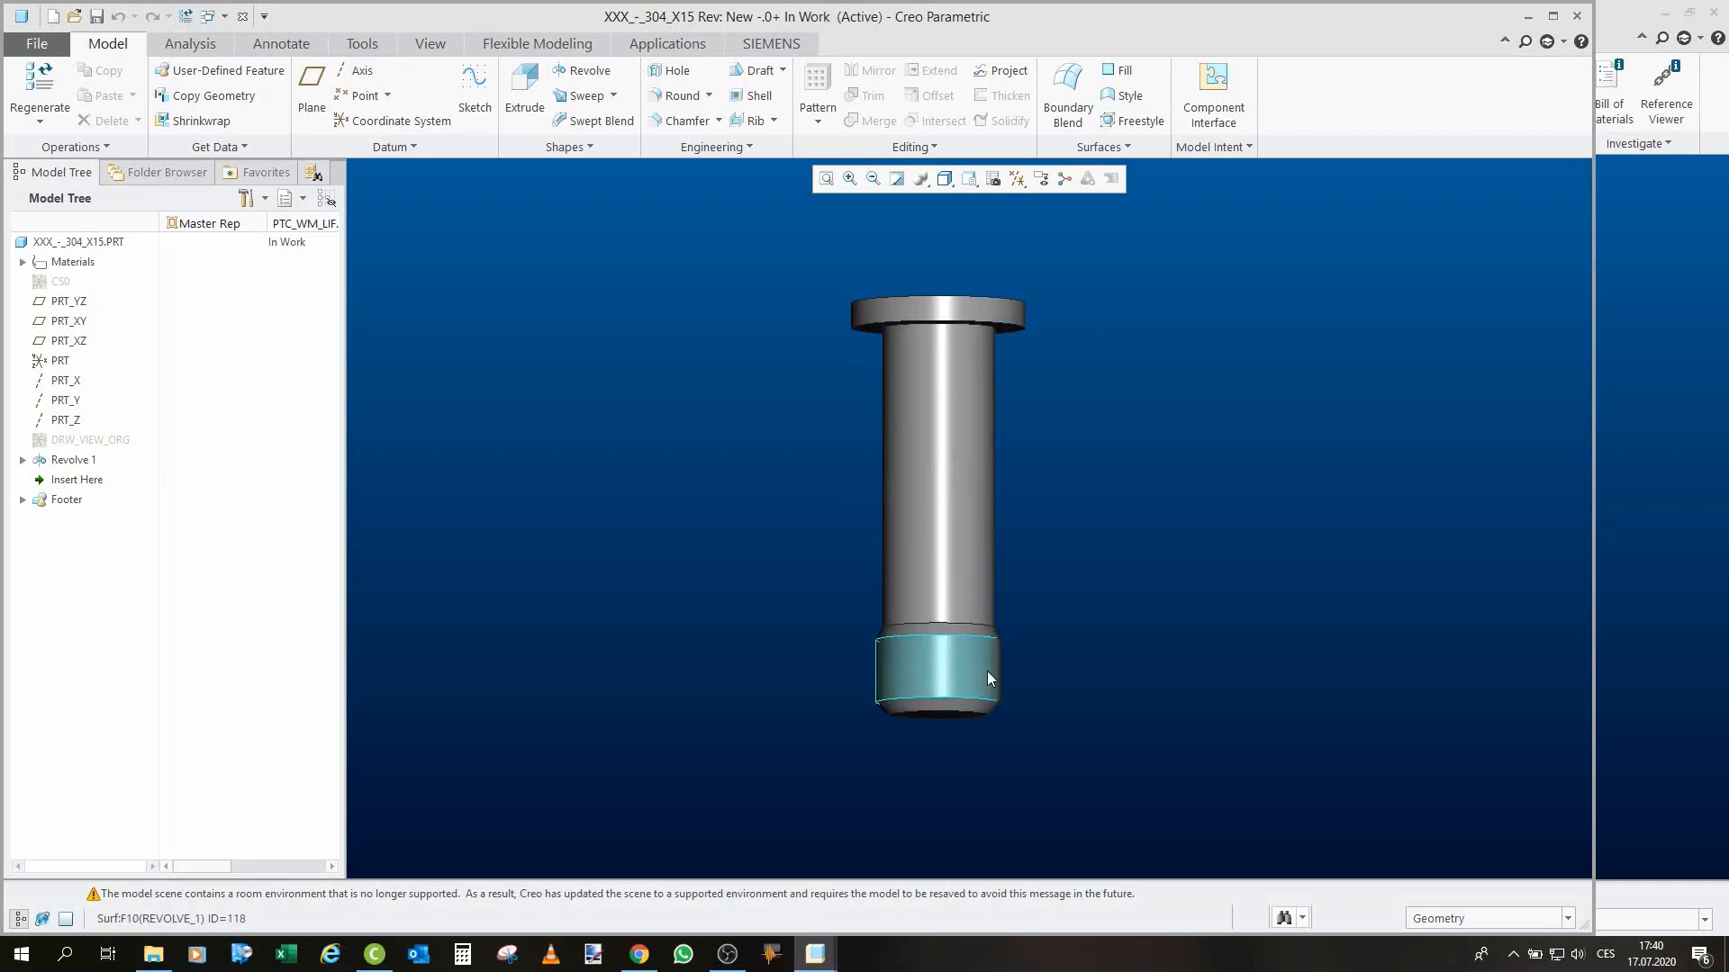
{"action": "left_click", "coordinate": [244, 15]}
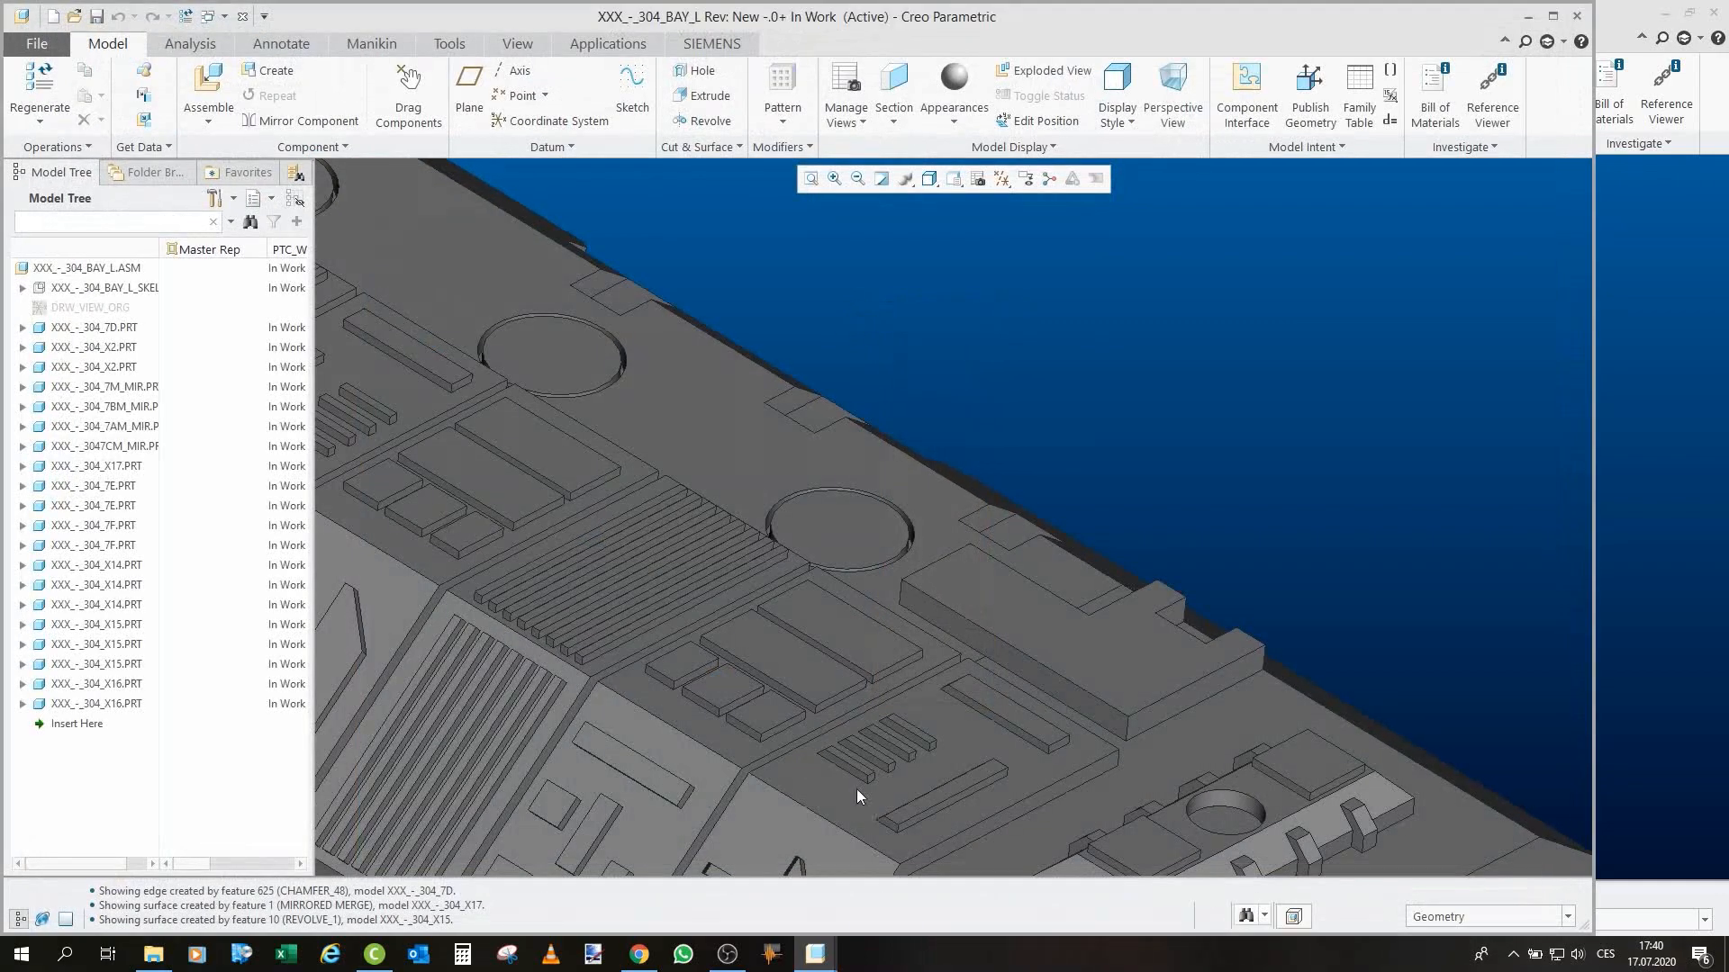
Examine the underside, engines, deck and side panels of the whole bay assembly.
{"action": "scroll", "coordinate": [921, 368], "scroll_direction": "up", "scroll_amount": 5}
{"action": "middle_click_drag", "start_coordinate": [888, 469], "coordinate": [922, 292]}
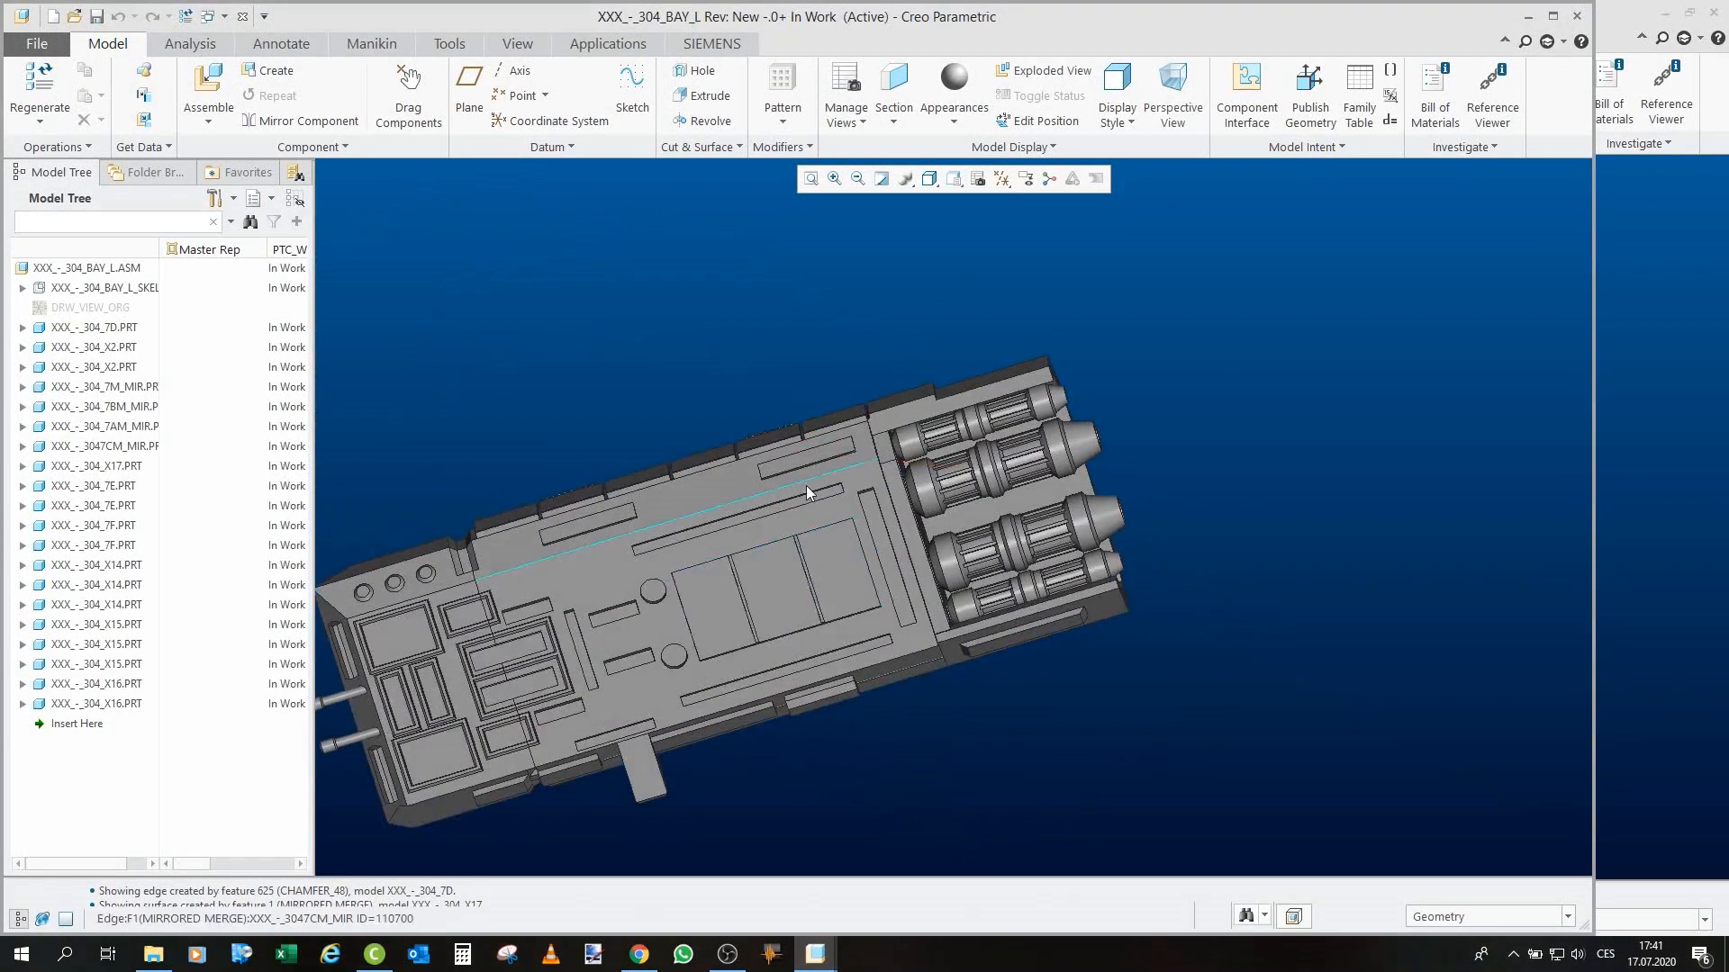
{"action": "mouse_move", "coordinate": [809, 522]}
{"action": "middle_mouse_down"}
{"action": "mouse_move", "coordinate": [793, 558]}
{"action": "mouse_move", "coordinate": [866, 706]}
{"action": "middle_mouse_up"}
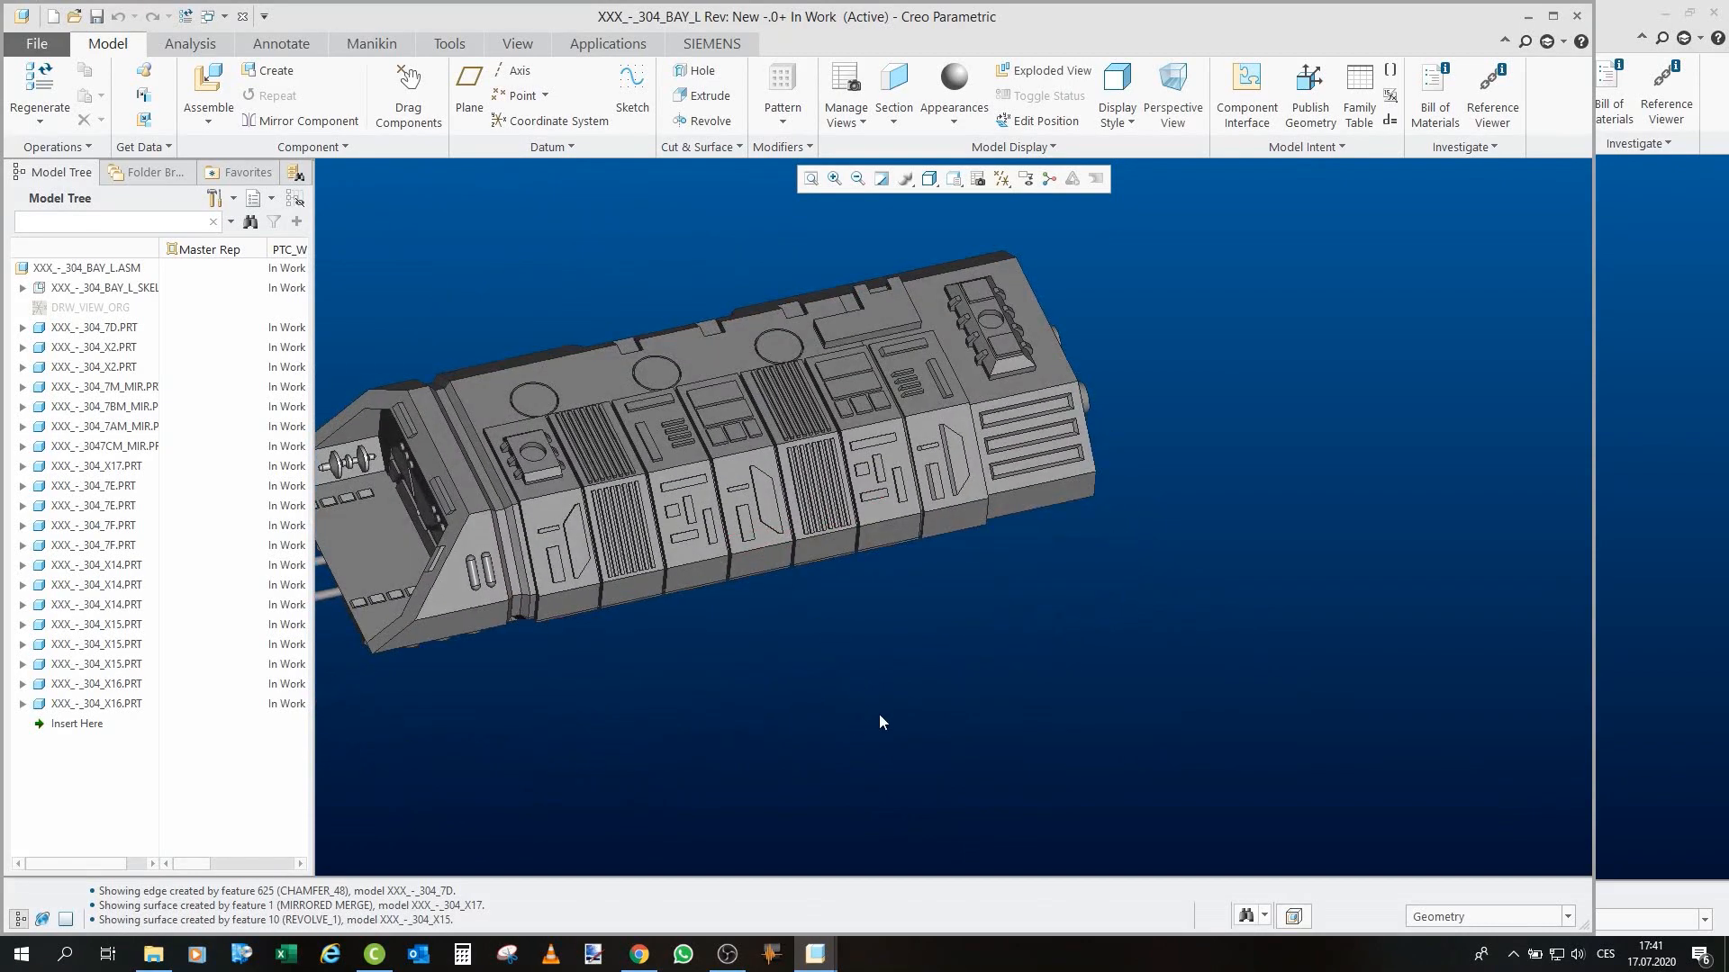
{"action": "scroll", "coordinate": [891, 633], "scroll_direction": "up", "scroll_amount": 2}
{"action": "mouse_move", "coordinate": [891, 632]}
{"action": "middle_mouse_down"}
{"action": "mouse_move", "coordinate": [905, 668]}
{"action": "mouse_move", "coordinate": [899, 451]}
{"action": "mouse_move", "coordinate": [1061, 498]}
{"action": "mouse_move", "coordinate": [865, 553]}
{"action": "mouse_move", "coordinate": [824, 441]}
{"action": "mouse_move", "coordinate": [790, 533]}
{"action": "mouse_move", "coordinate": [1009, 464]}
{"action": "mouse_move", "coordinate": [1001, 662]}
{"action": "middle_mouse_up"}
{"action": "scroll", "coordinate": [903, 668], "scroll_direction": "down", "scroll_amount": 3}
{"action": "scroll", "coordinate": [1000, 516], "scroll_direction": "up", "scroll_amount": 3}
{"action": "scroll", "coordinate": [937, 540], "scroll_direction": "down", "scroll_amount": 2}
{"action": "scroll", "coordinate": [1026, 451], "scroll_direction": "down", "scroll_amount": 2}
{"action": "scroll", "coordinate": [1004, 630], "scroll_direction": "up", "scroll_amount": 3}
{"action": "scroll", "coordinate": [1003, 396], "scroll_direction": "down", "scroll_amount": 2}
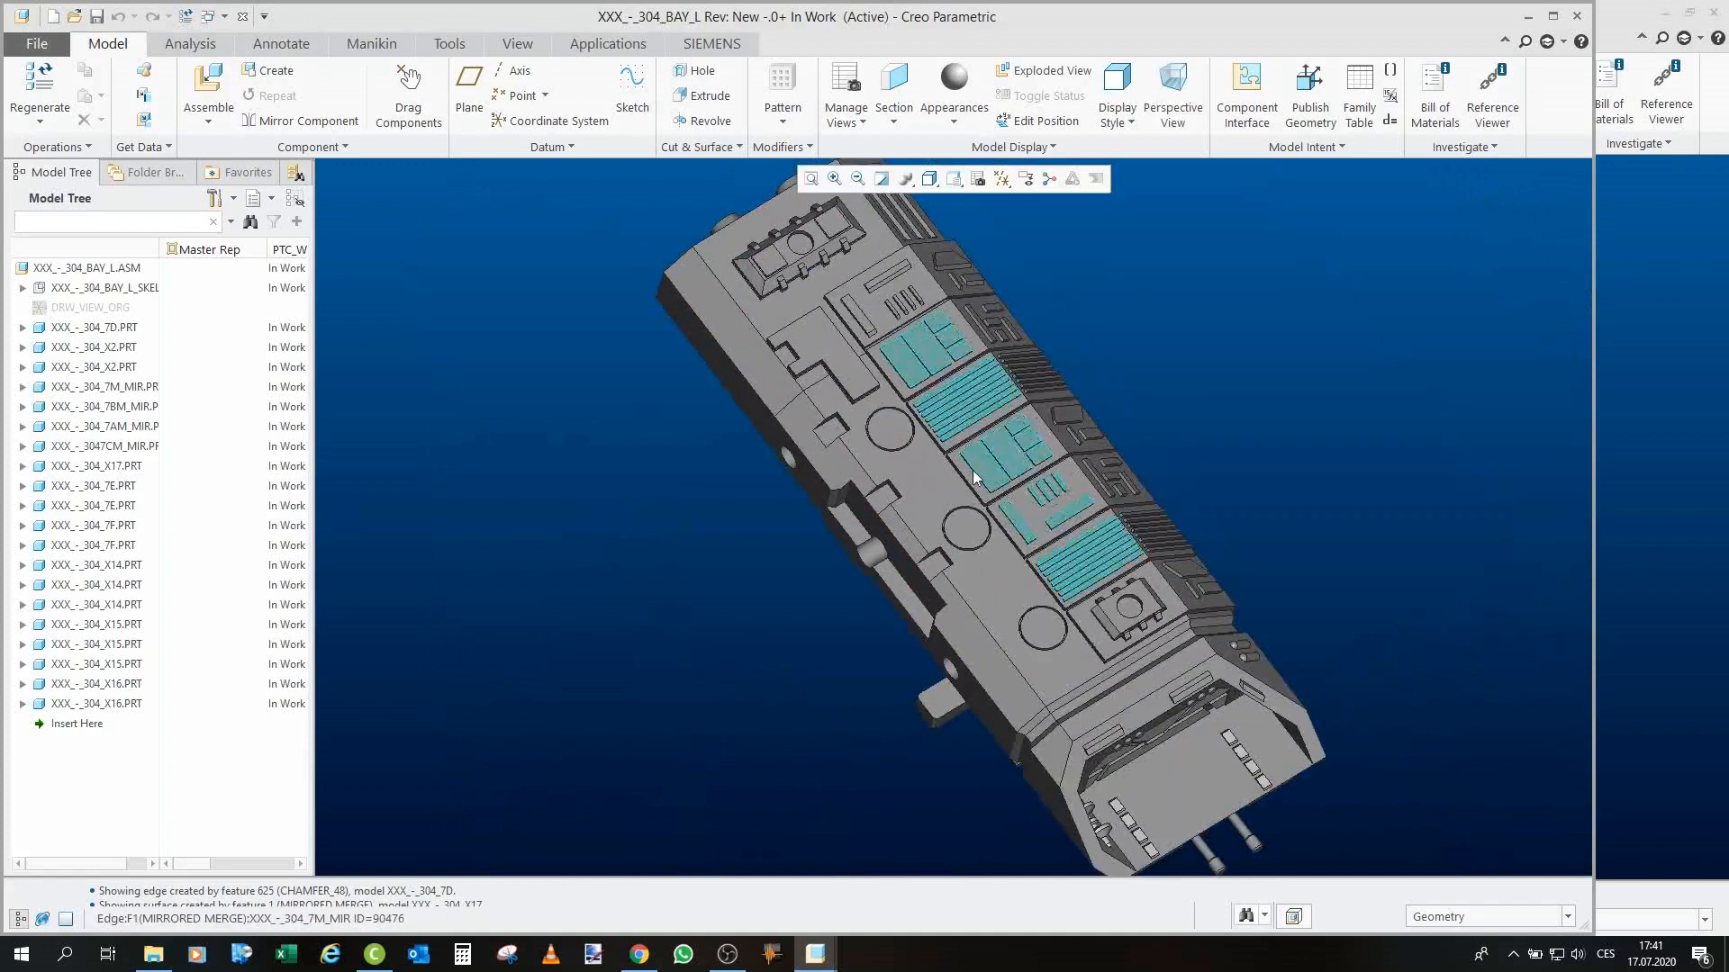
Hide the main hull part XXX_-_304_7M_MIR and examine how the pins and short pegs seat in the base.
{"action": "left_click", "coordinate": [915, 483]}
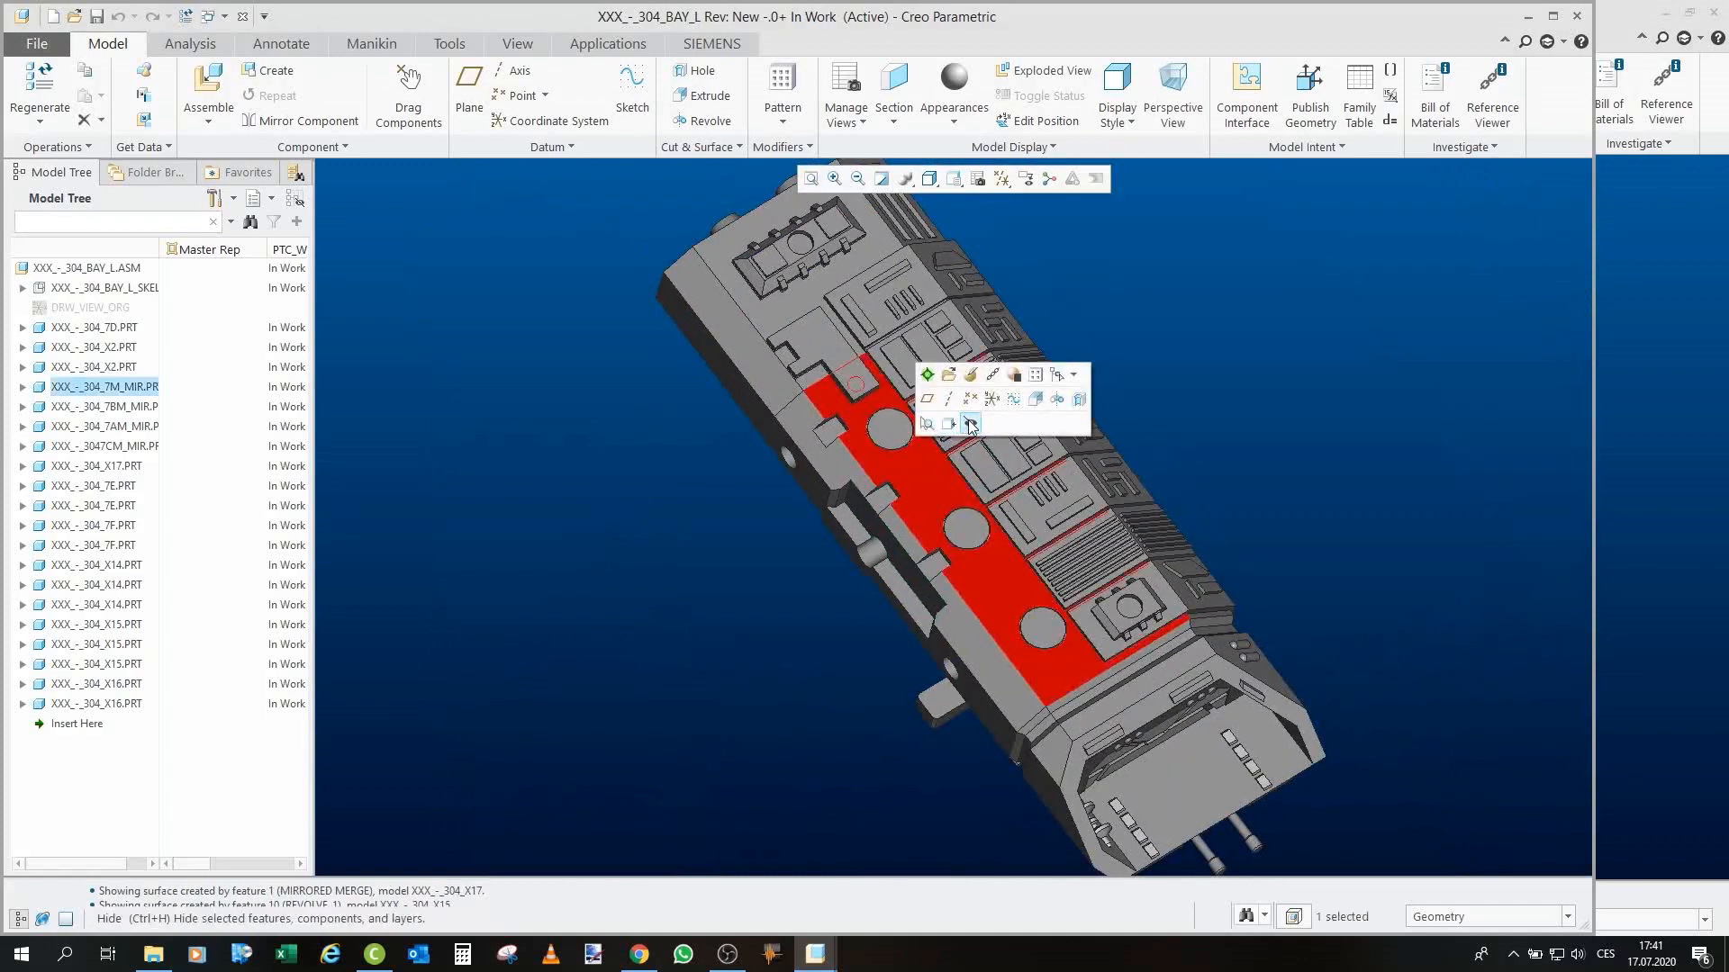
{"action": "left_click", "coordinate": [960, 424]}
{"action": "scroll", "coordinate": [969, 409], "scroll_direction": "down", "scroll_amount": 3}
{"action": "mouse_move", "coordinate": [969, 409]}
{"action": "middle_mouse_down"}
{"action": "mouse_move", "coordinate": [984, 374]}
{"action": "mouse_move", "coordinate": [996, 423]}
{"action": "middle_mouse_up"}
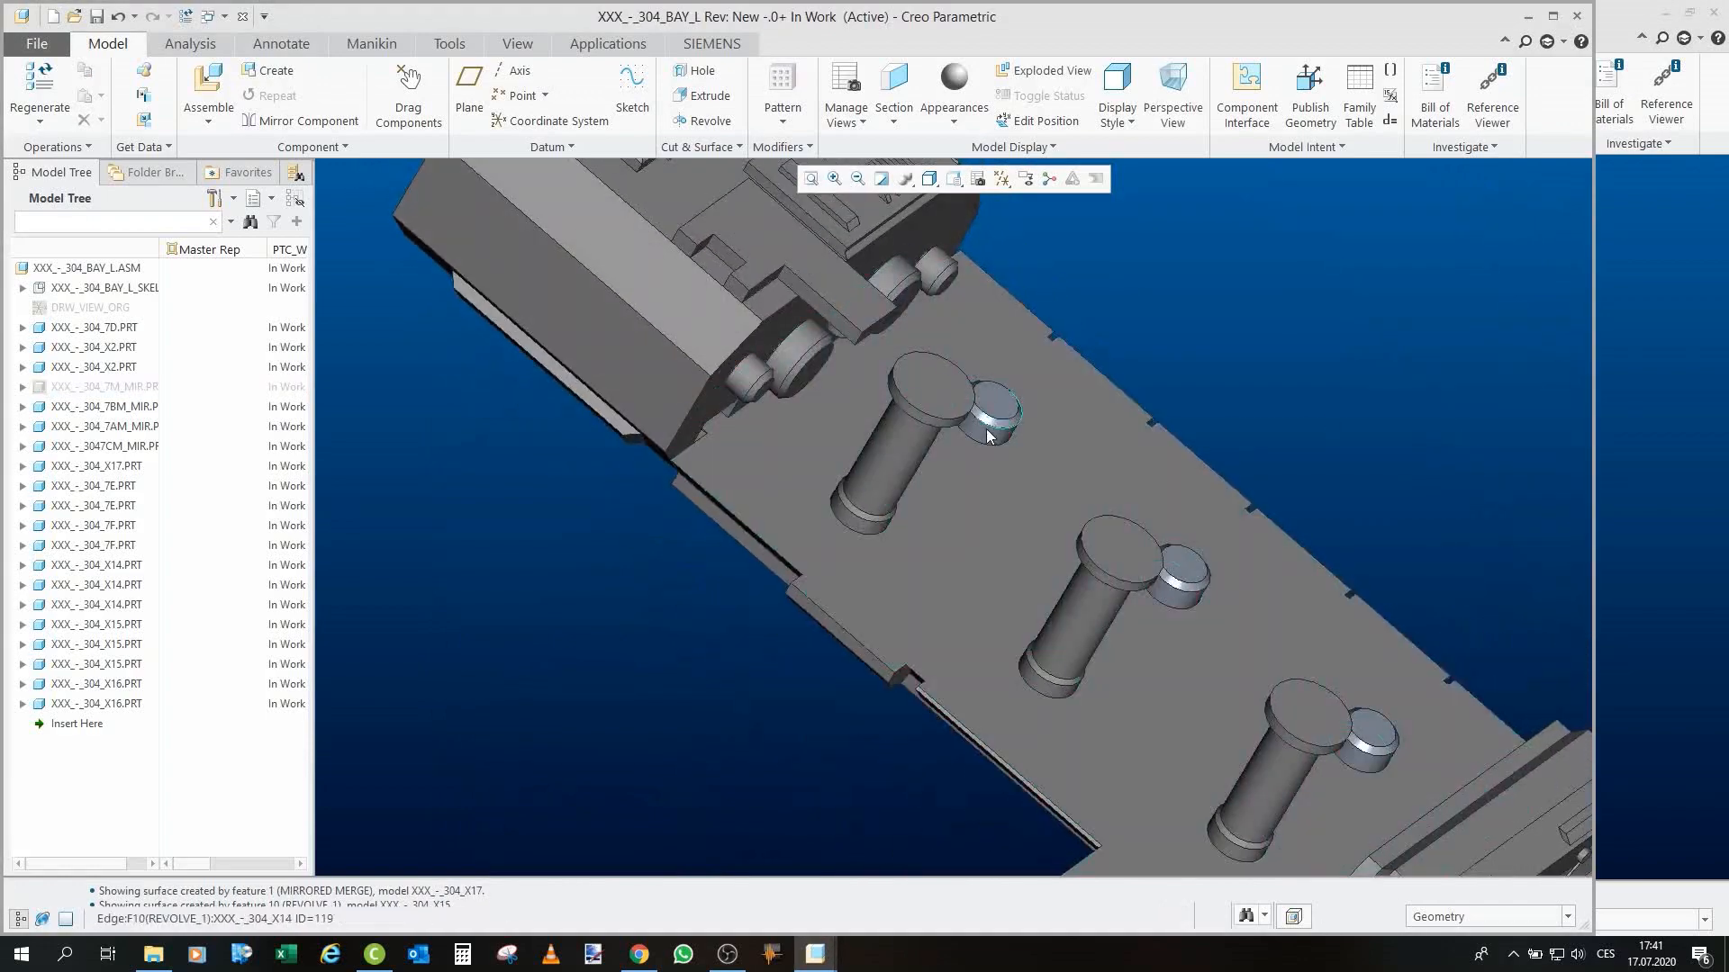
{"action": "middle_click_drag", "start_coordinate": [1357, 703], "coordinate": [1329, 688]}
{"action": "scroll", "coordinate": [1107, 657], "scroll_direction": "down", "scroll_amount": 3}
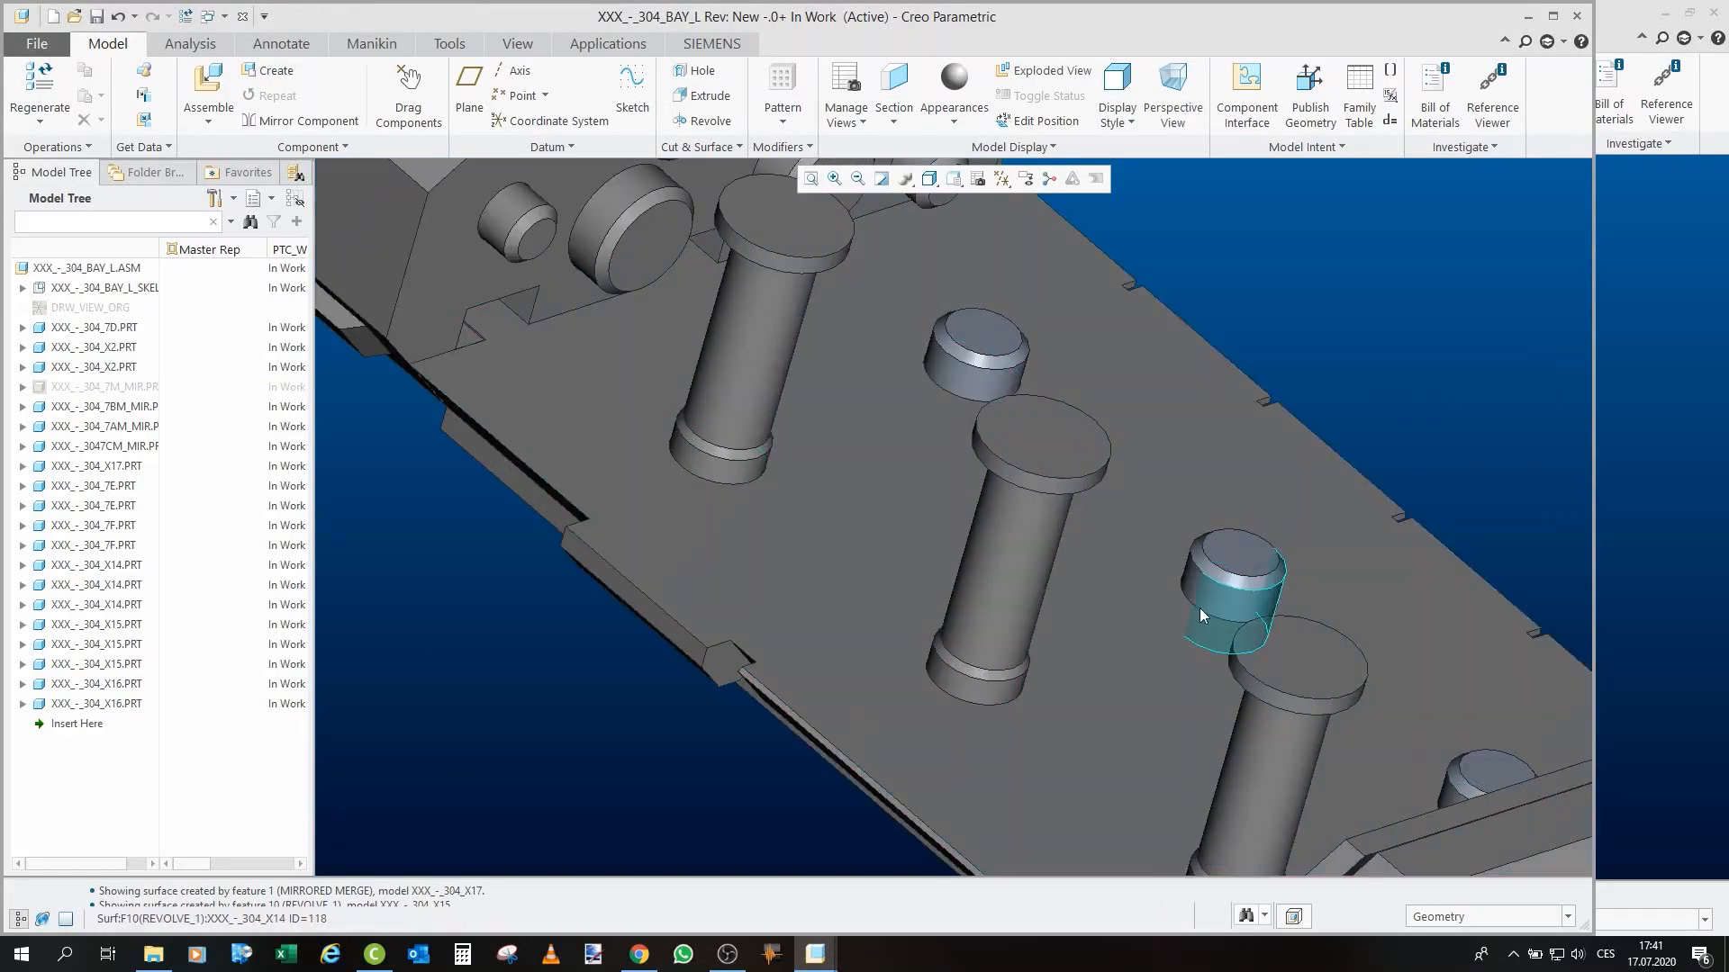
{"action": "scroll", "coordinate": [986, 686], "scroll_direction": "up", "scroll_amount": 5}
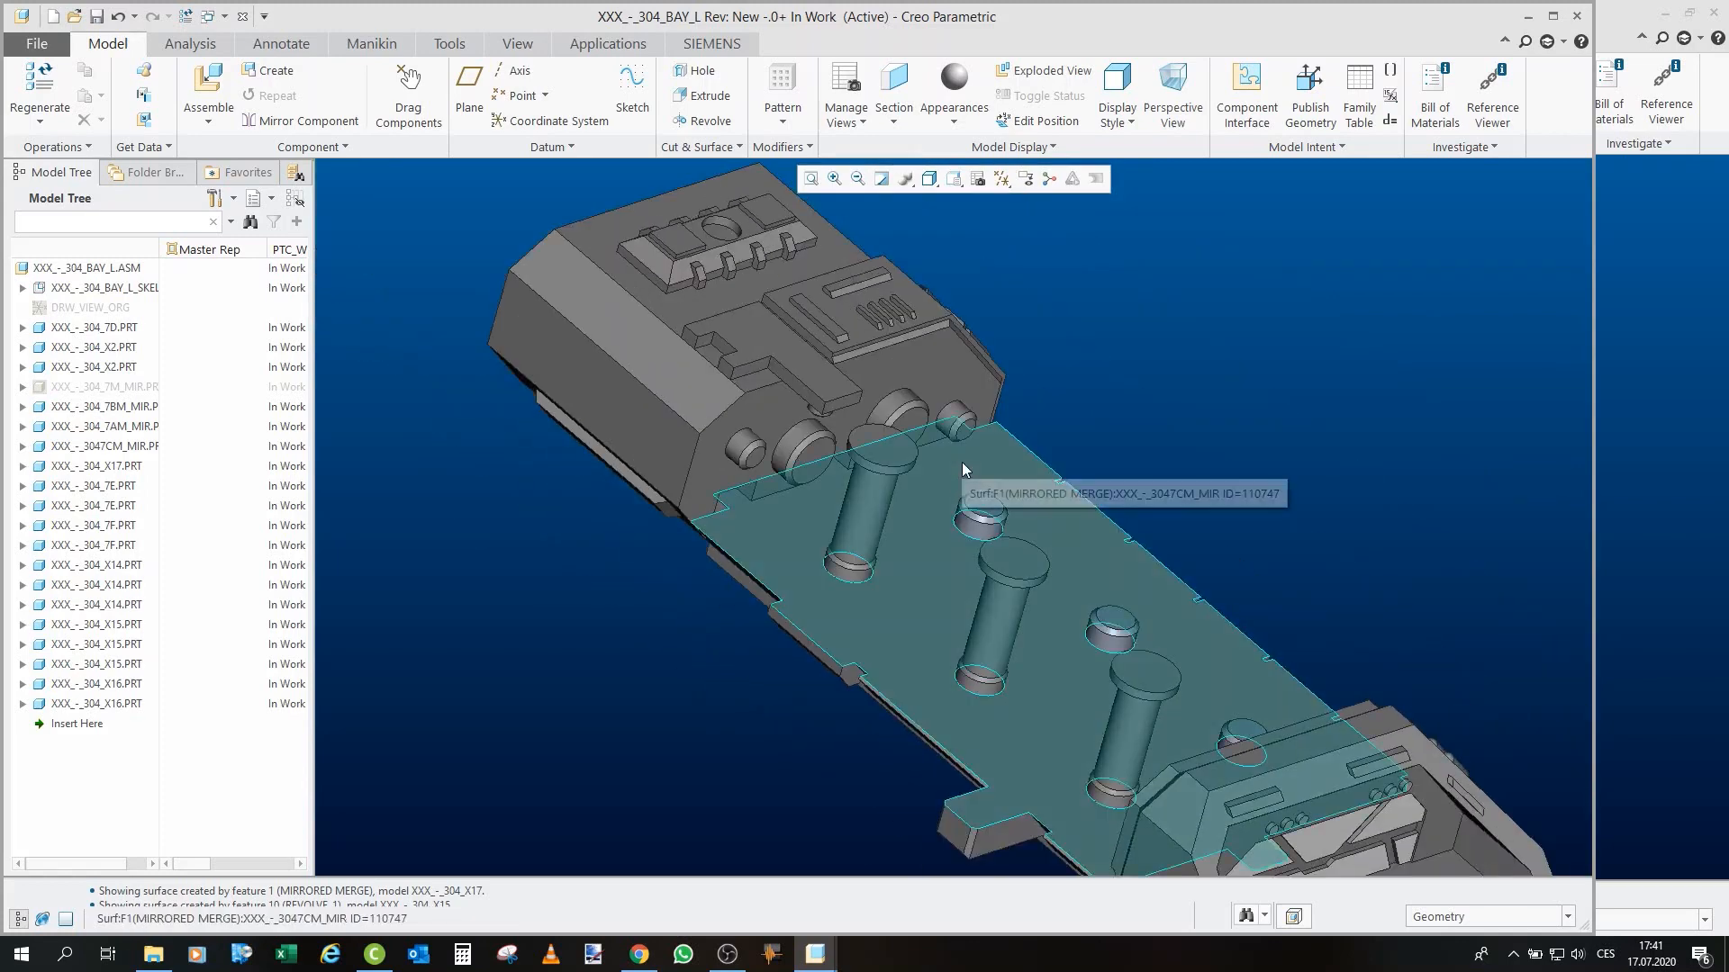
Show the hidden hull part XXX_-_304_7M_MIR again in the bay assembly.
{"action": "left_click", "coordinate": [139, 389]}
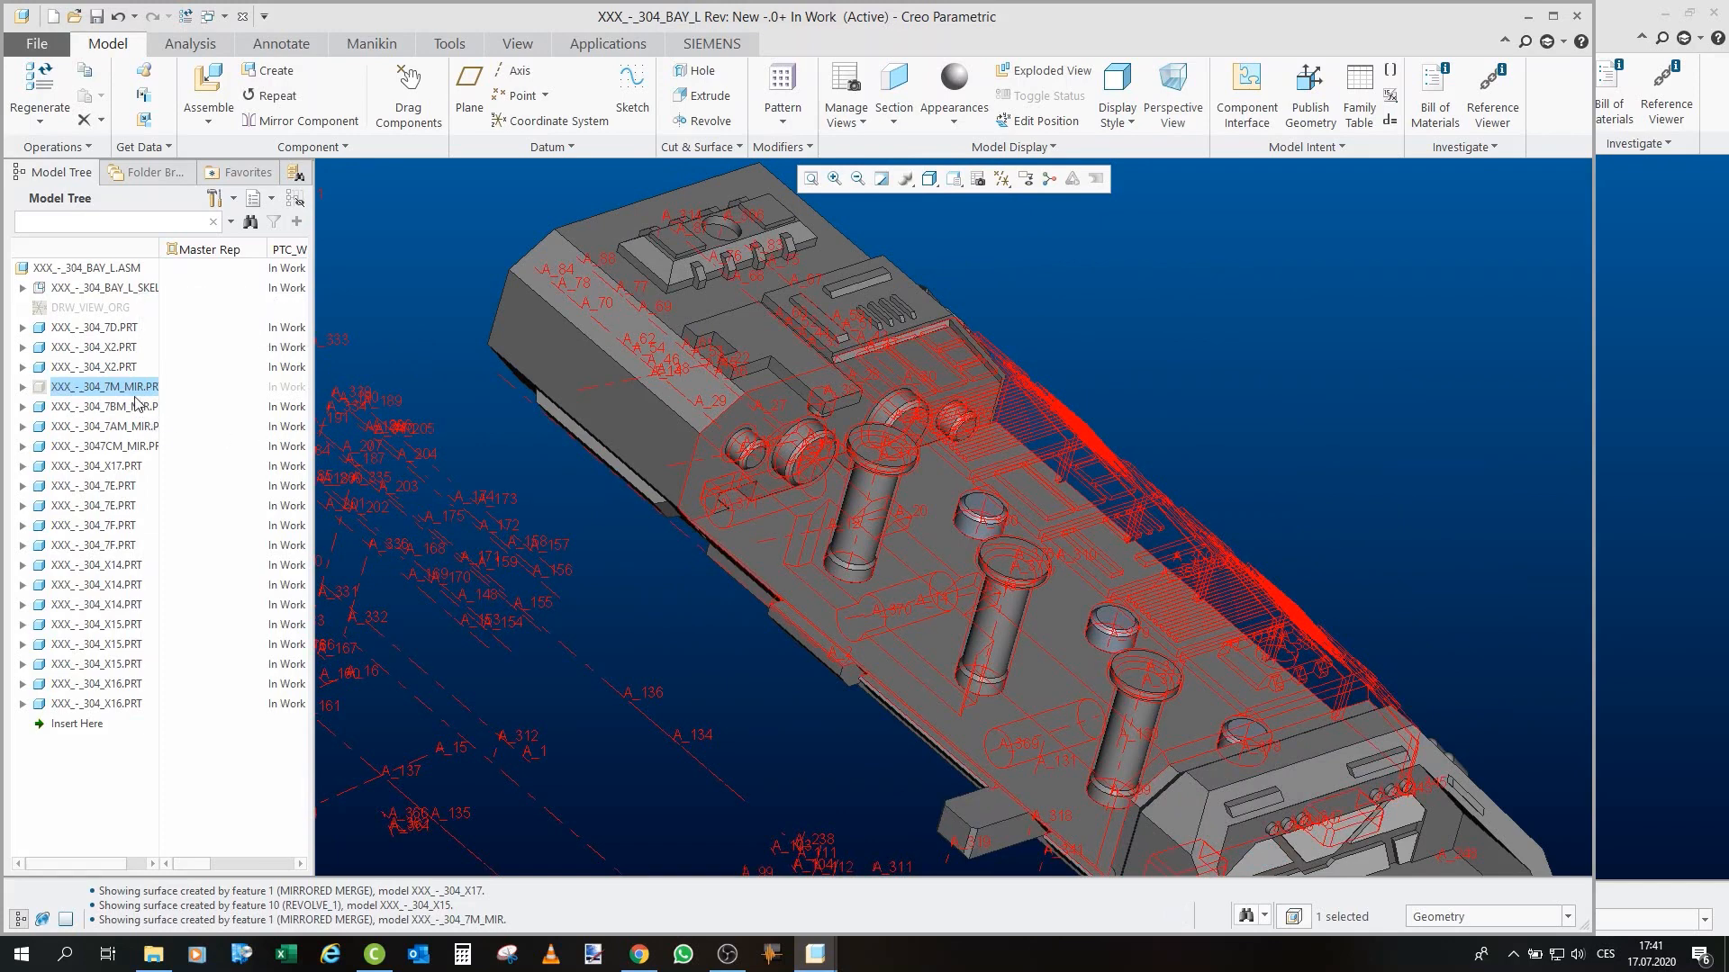
{"action": "left_click", "coordinate": [162, 325]}
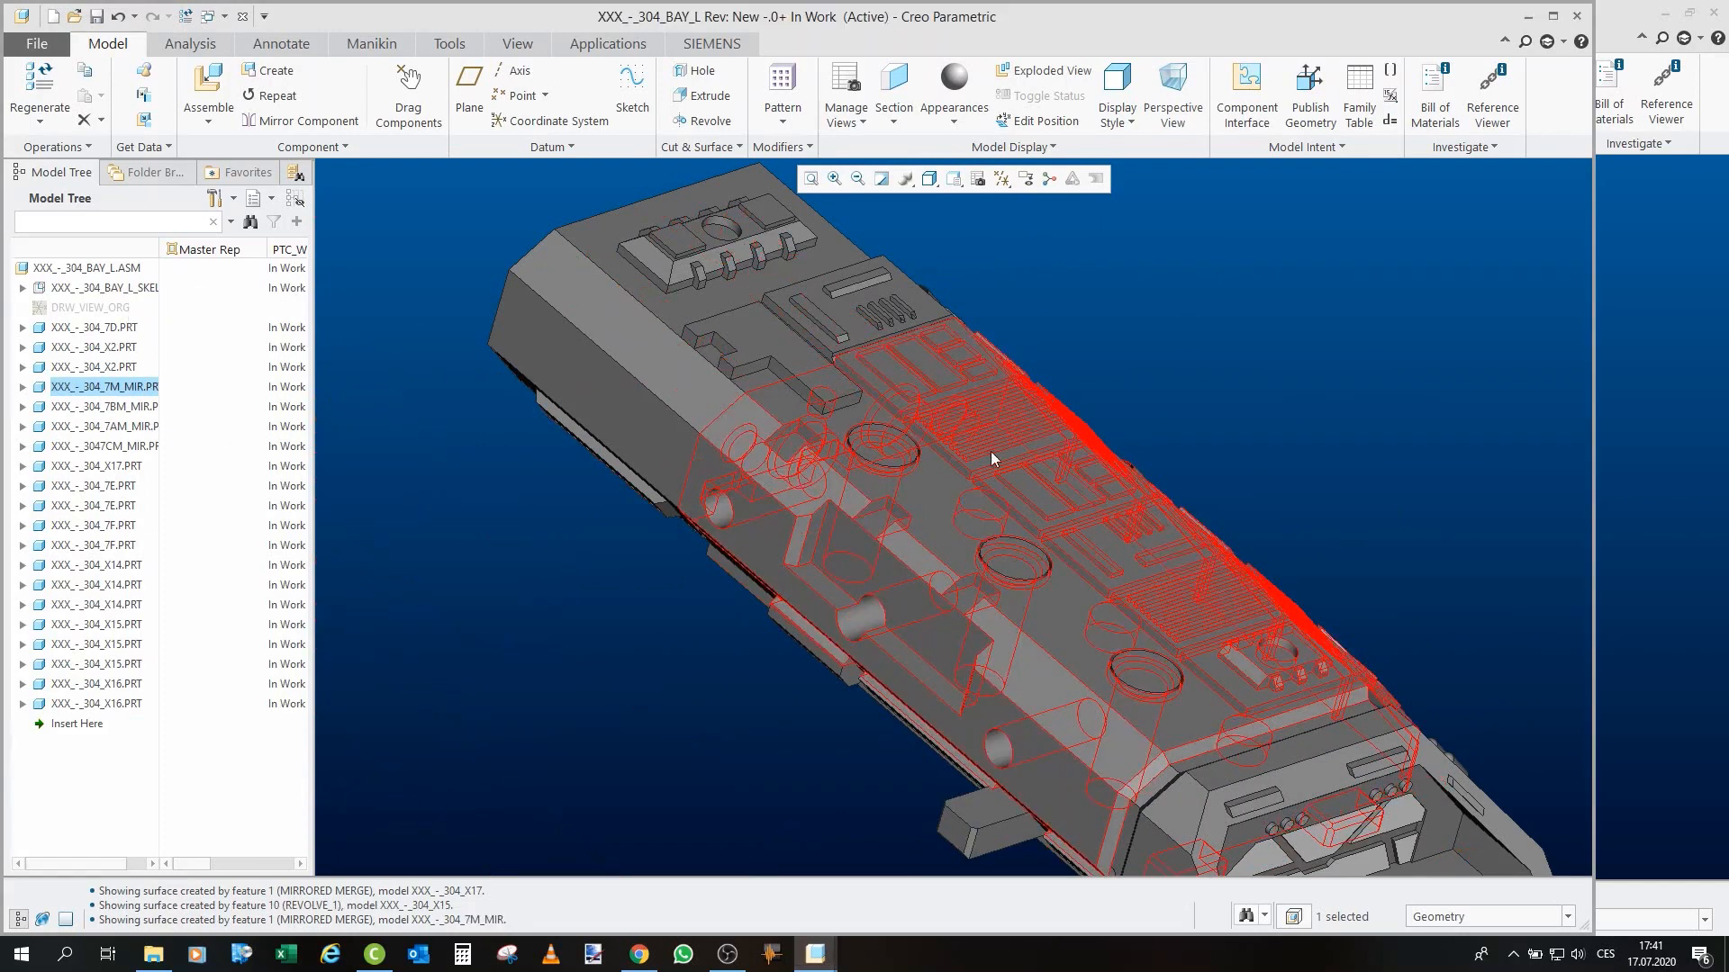
{"action": "left_click", "coordinate": [1439, 451]}
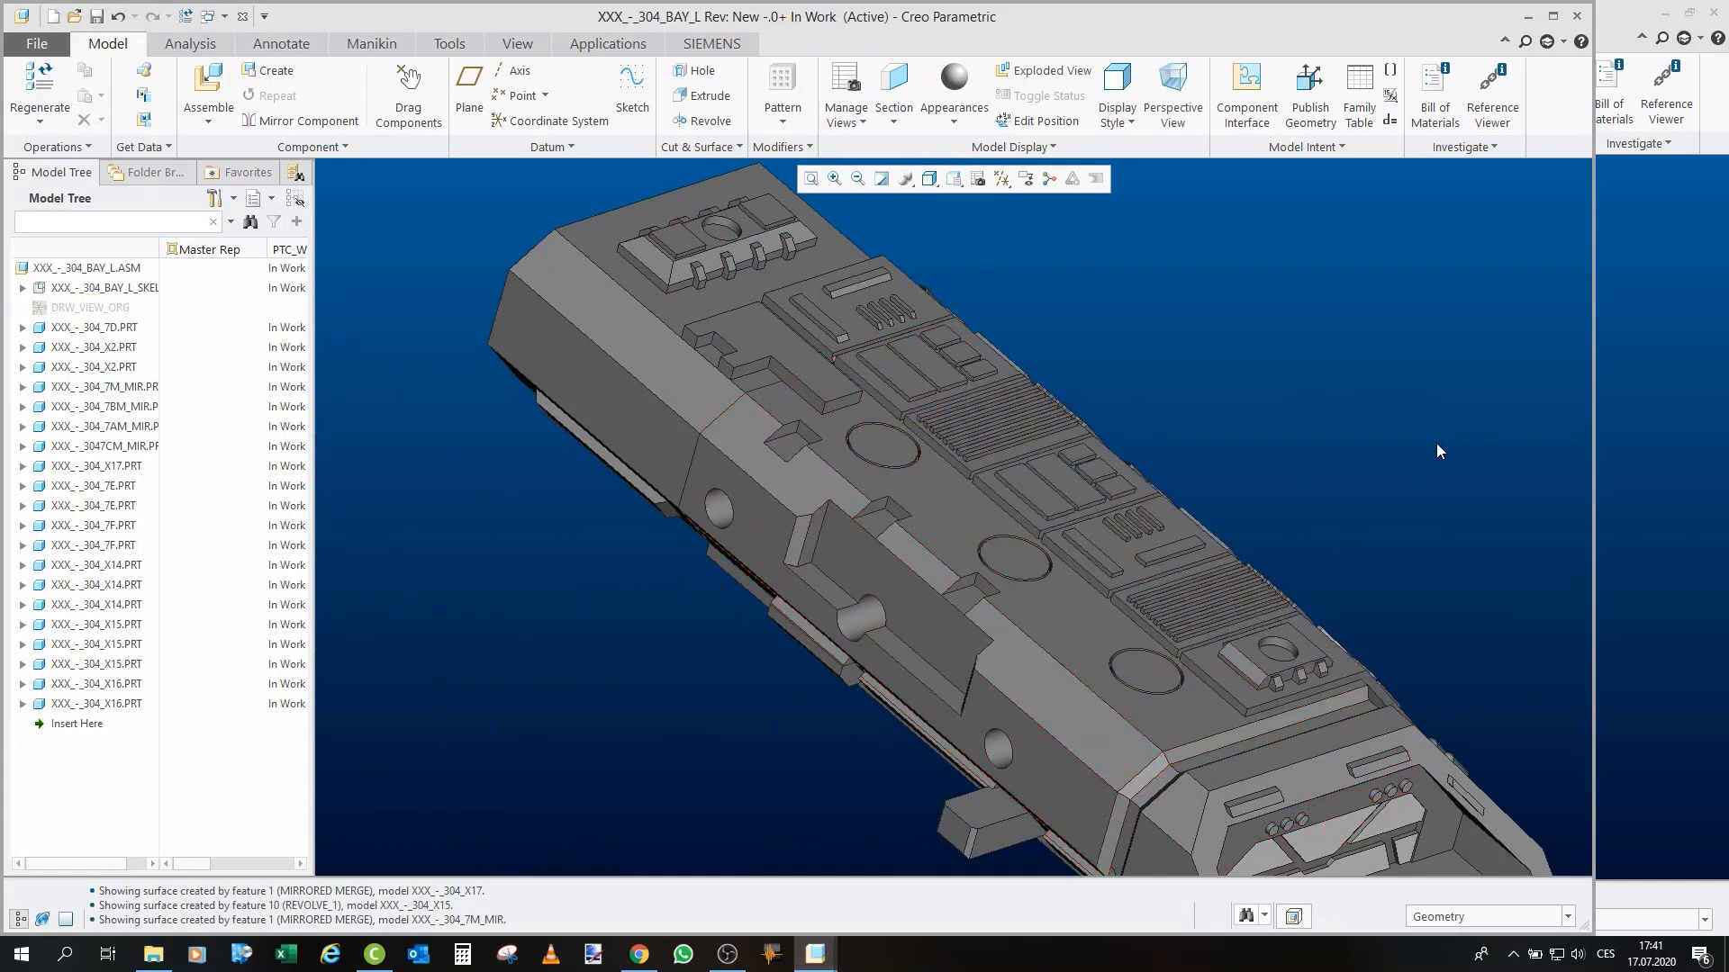
{"action": "scroll", "coordinate": [1341, 461], "scroll_direction": "down", "scroll_amount": 3}
{"action": "scroll", "coordinate": [1337, 412], "scroll_direction": "up", "scroll_amount": 1}
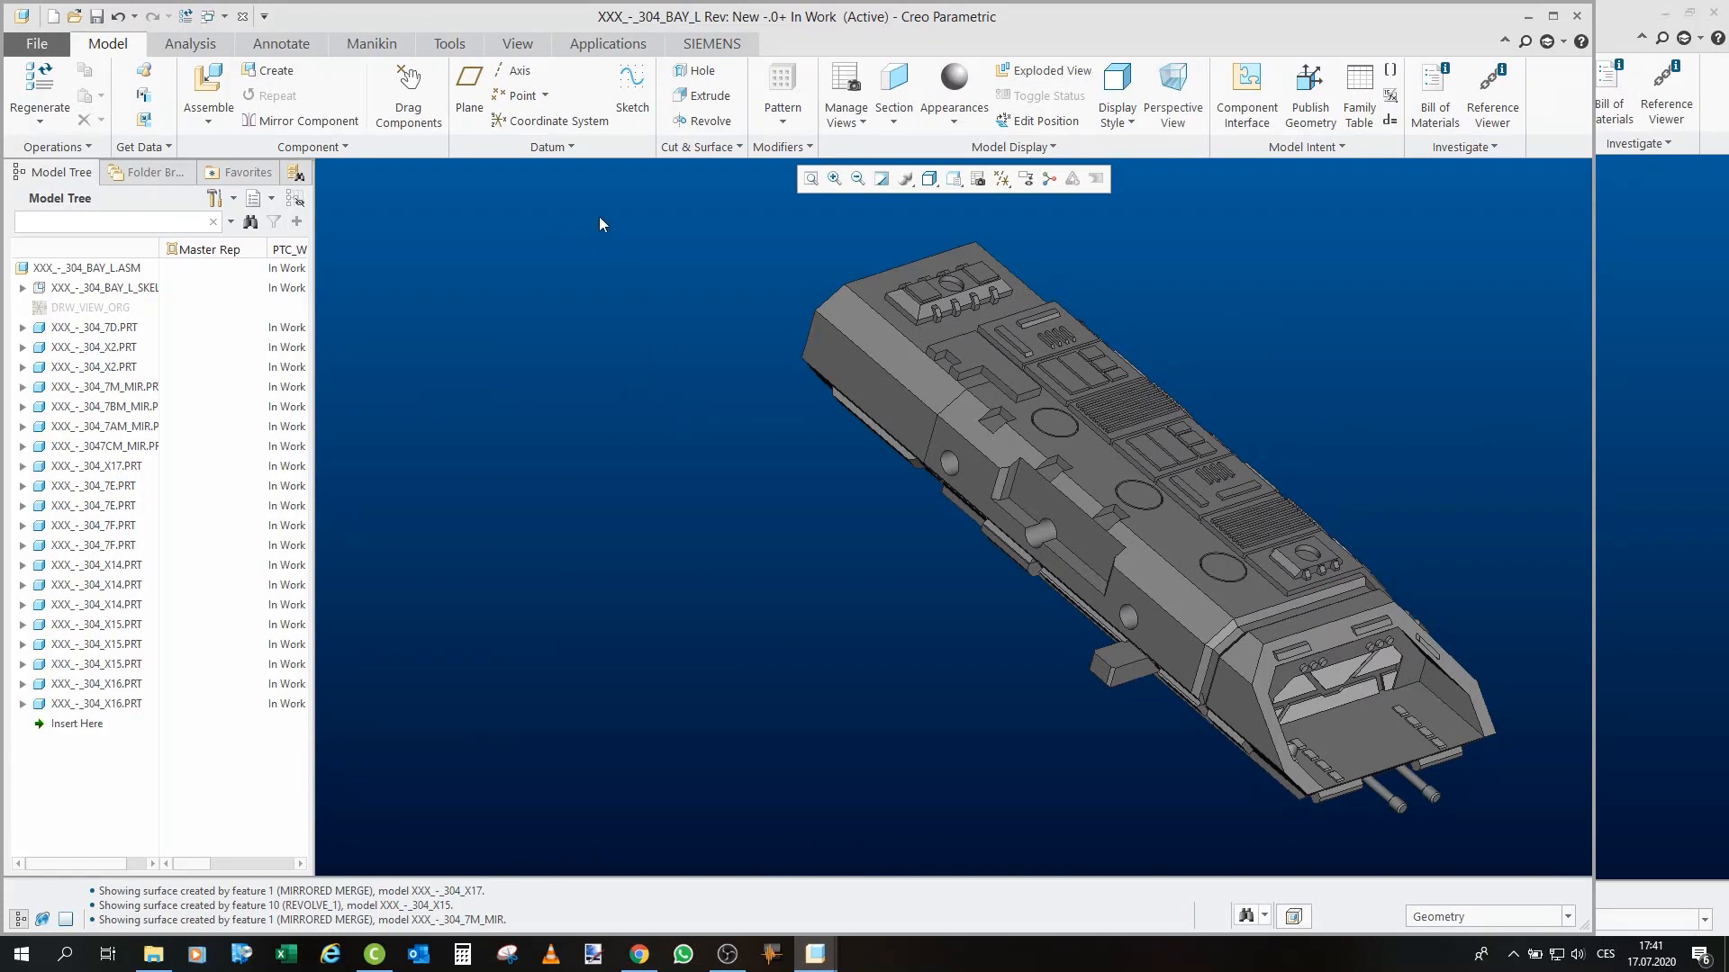
Close the bay assembly window and move the main assembly's insertion point below XXX_-_304_BAY_R.ASM to include the opposite bay.
{"action": "left_click", "coordinate": [244, 16]}
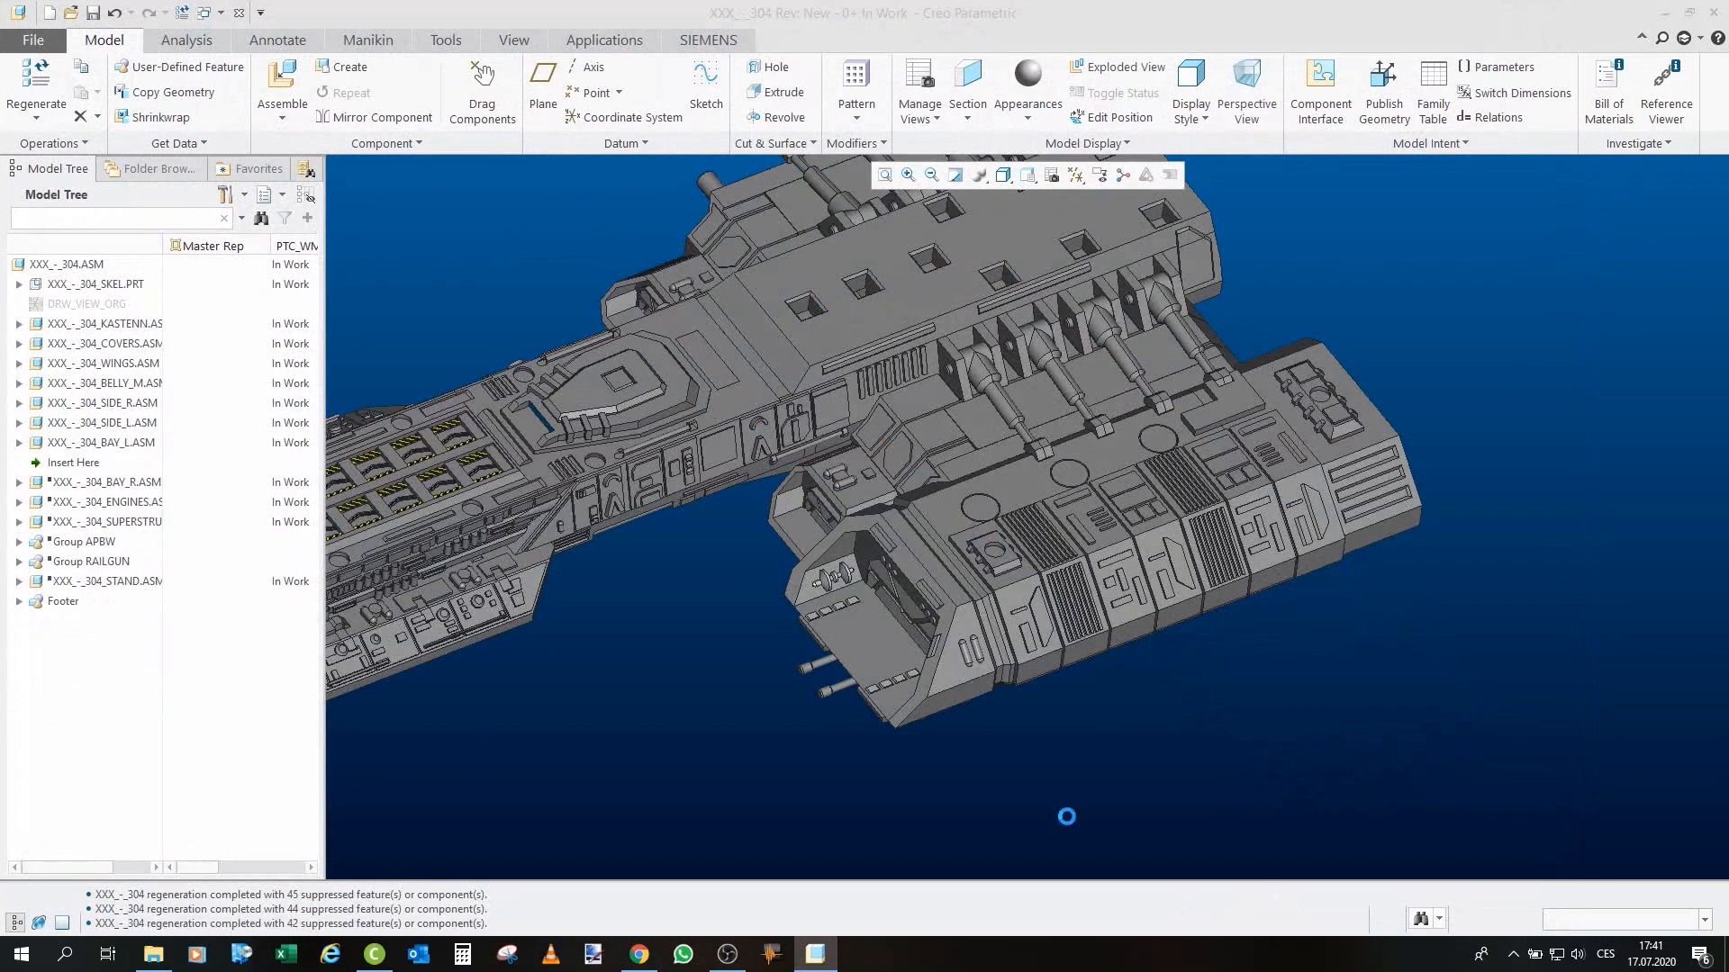
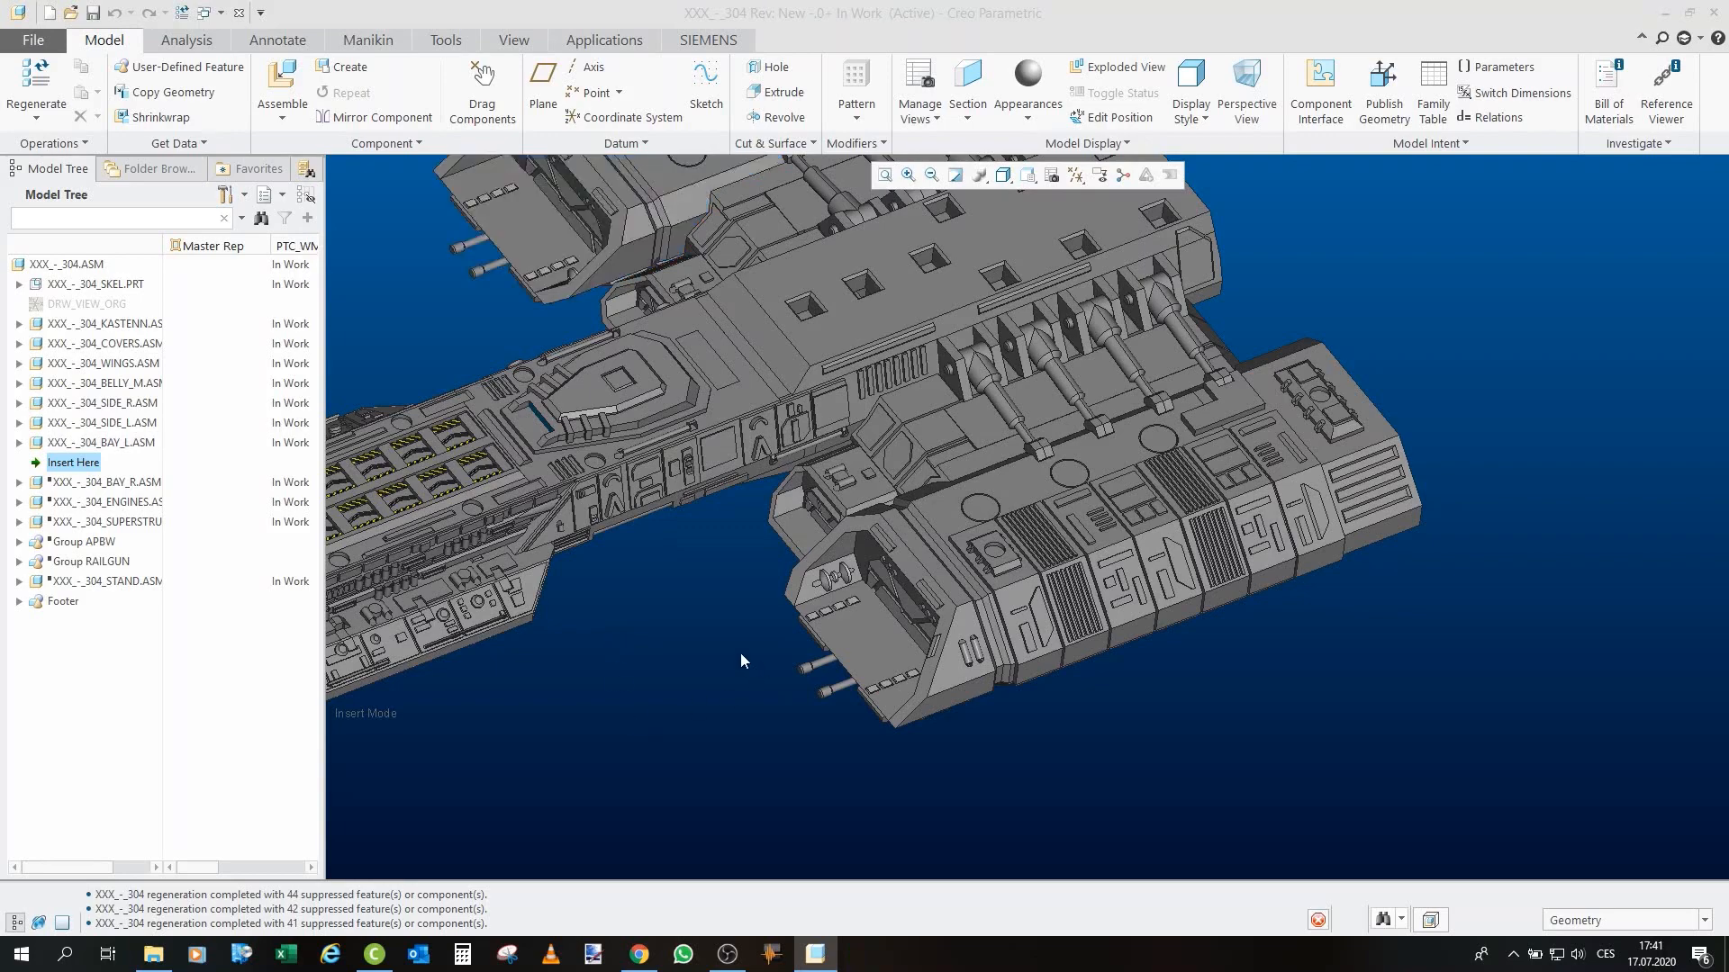
{"action": "scroll", "coordinate": [740, 656], "scroll_direction": "up", "scroll_amount": 3}
{"action": "middle_click_drag", "start_coordinate": [691, 443], "coordinate": [748, 262]}
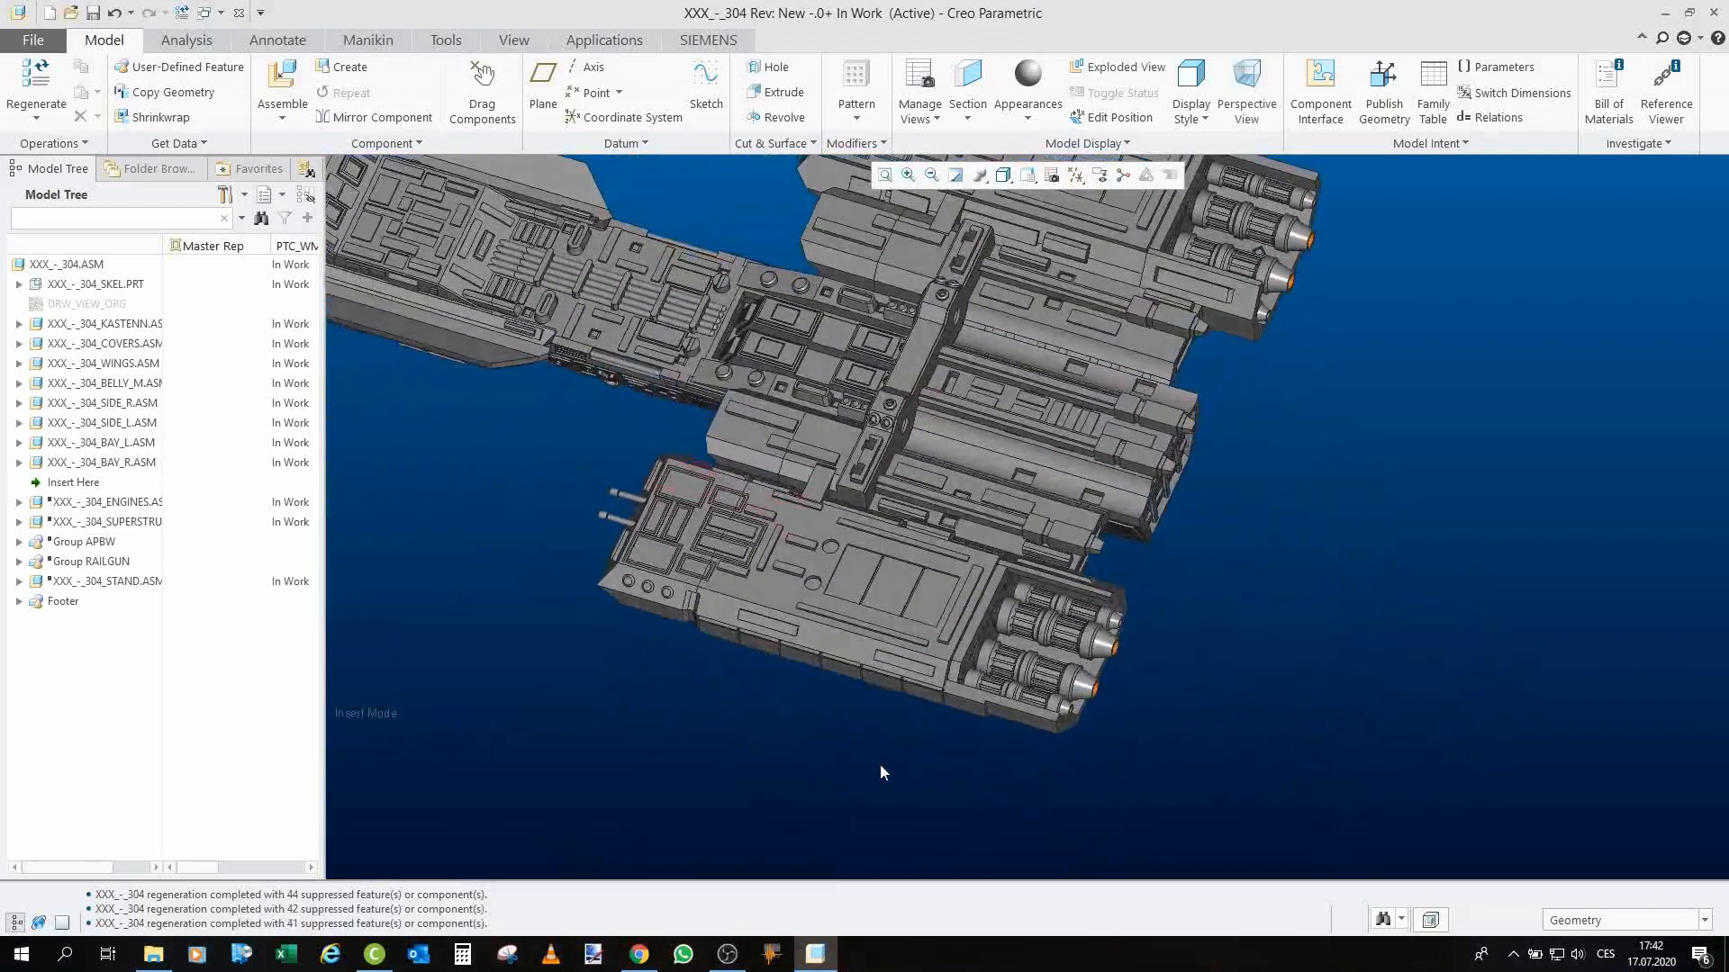
{"action": "scroll", "coordinate": [879, 770], "scroll_direction": "up", "scroll_amount": 2}
{"action": "scroll", "coordinate": [1035, 509], "scroll_direction": "down", "scroll_amount": 2}
{"action": "scroll", "coordinate": [982, 517], "scroll_direction": "down", "scroll_amount": 2}
{"action": "scroll", "coordinate": [910, 450], "scroll_direction": "up", "scroll_amount": 3}
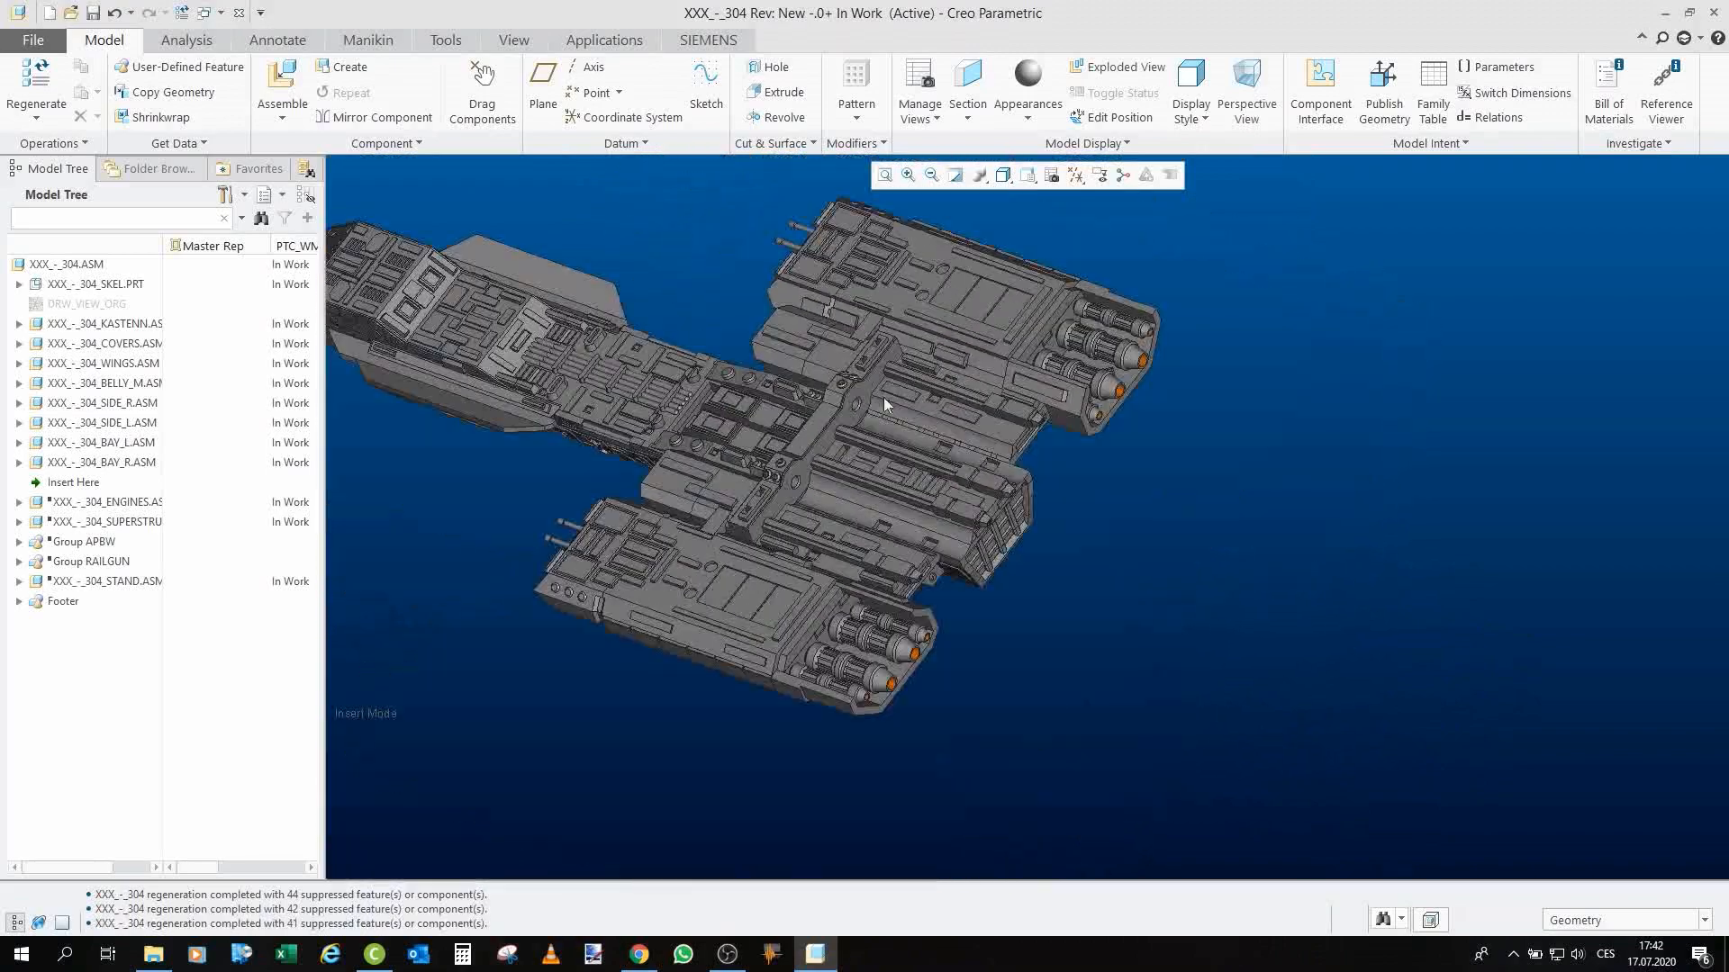
Move the main assembly's insertion point below XXX_-_304_ENGINES.ASM to include the main engines.
{"action": "scroll", "coordinate": [890, 445], "scroll_direction": "down", "scroll_amount": 4}
{"action": "scroll", "coordinate": [940, 522], "scroll_direction": "up", "scroll_amount": 3}
{"action": "scroll", "coordinate": [816, 769], "scroll_direction": "down", "scroll_amount": 4}
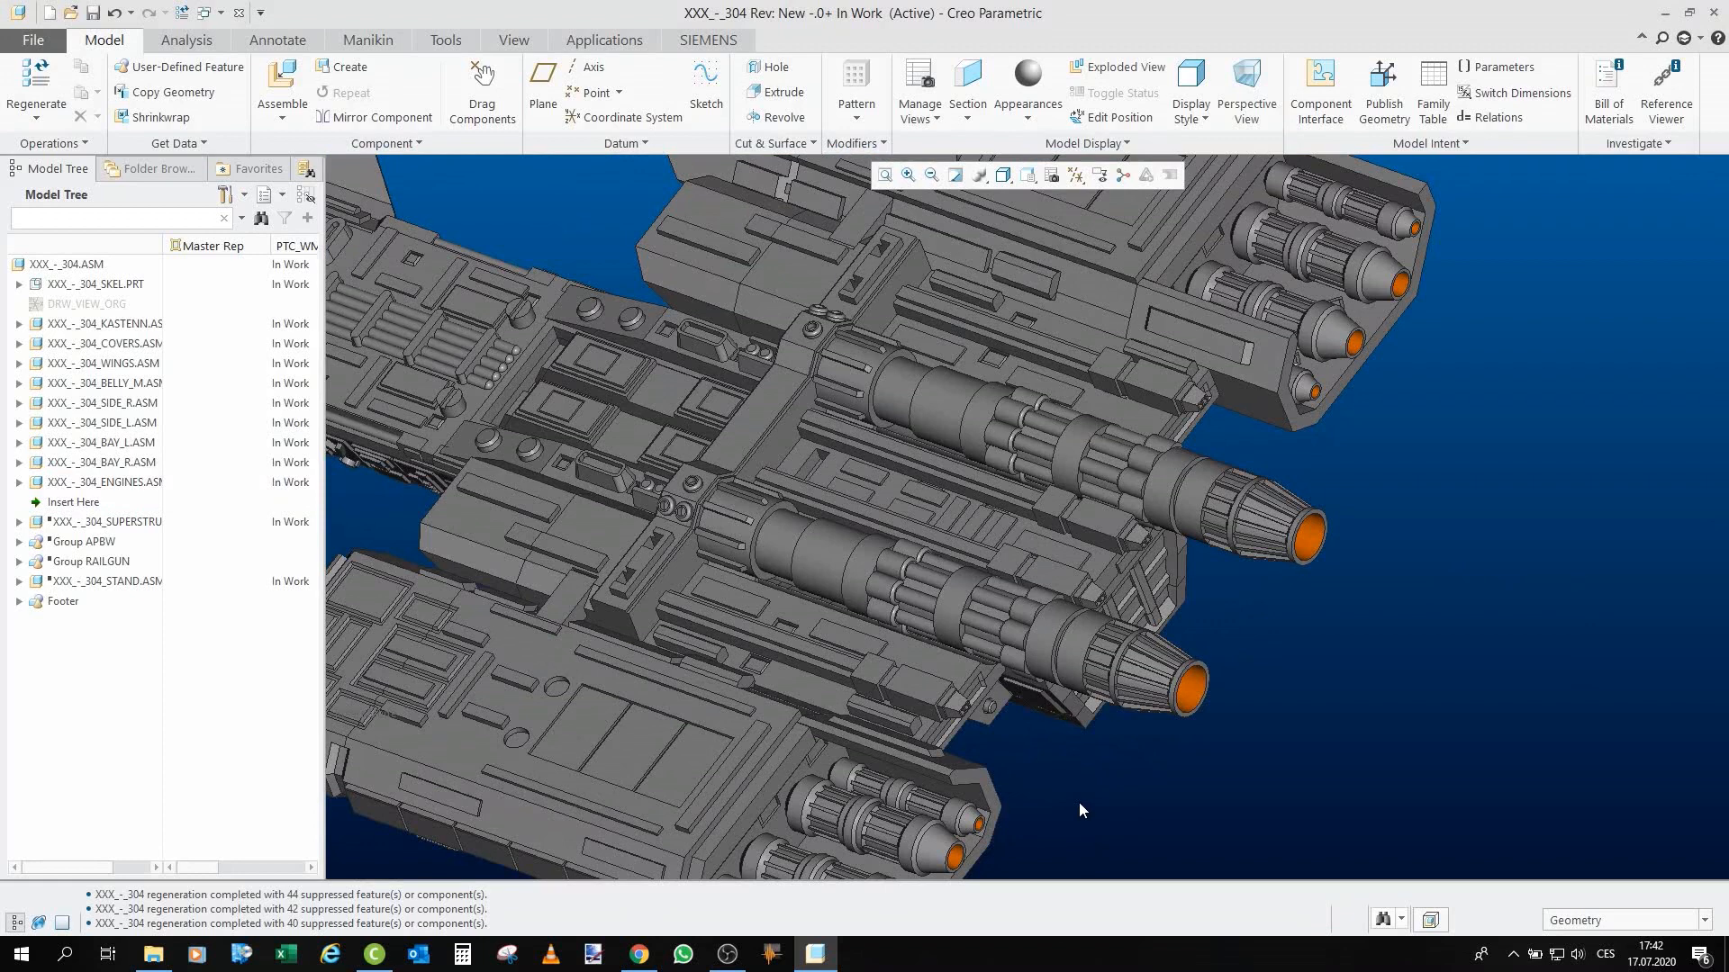
Open XXX_-_304_ENGINES.ASM in its own window using Master Rep and view both engines from the side.
{"action": "left_click", "coordinate": [124, 483]}
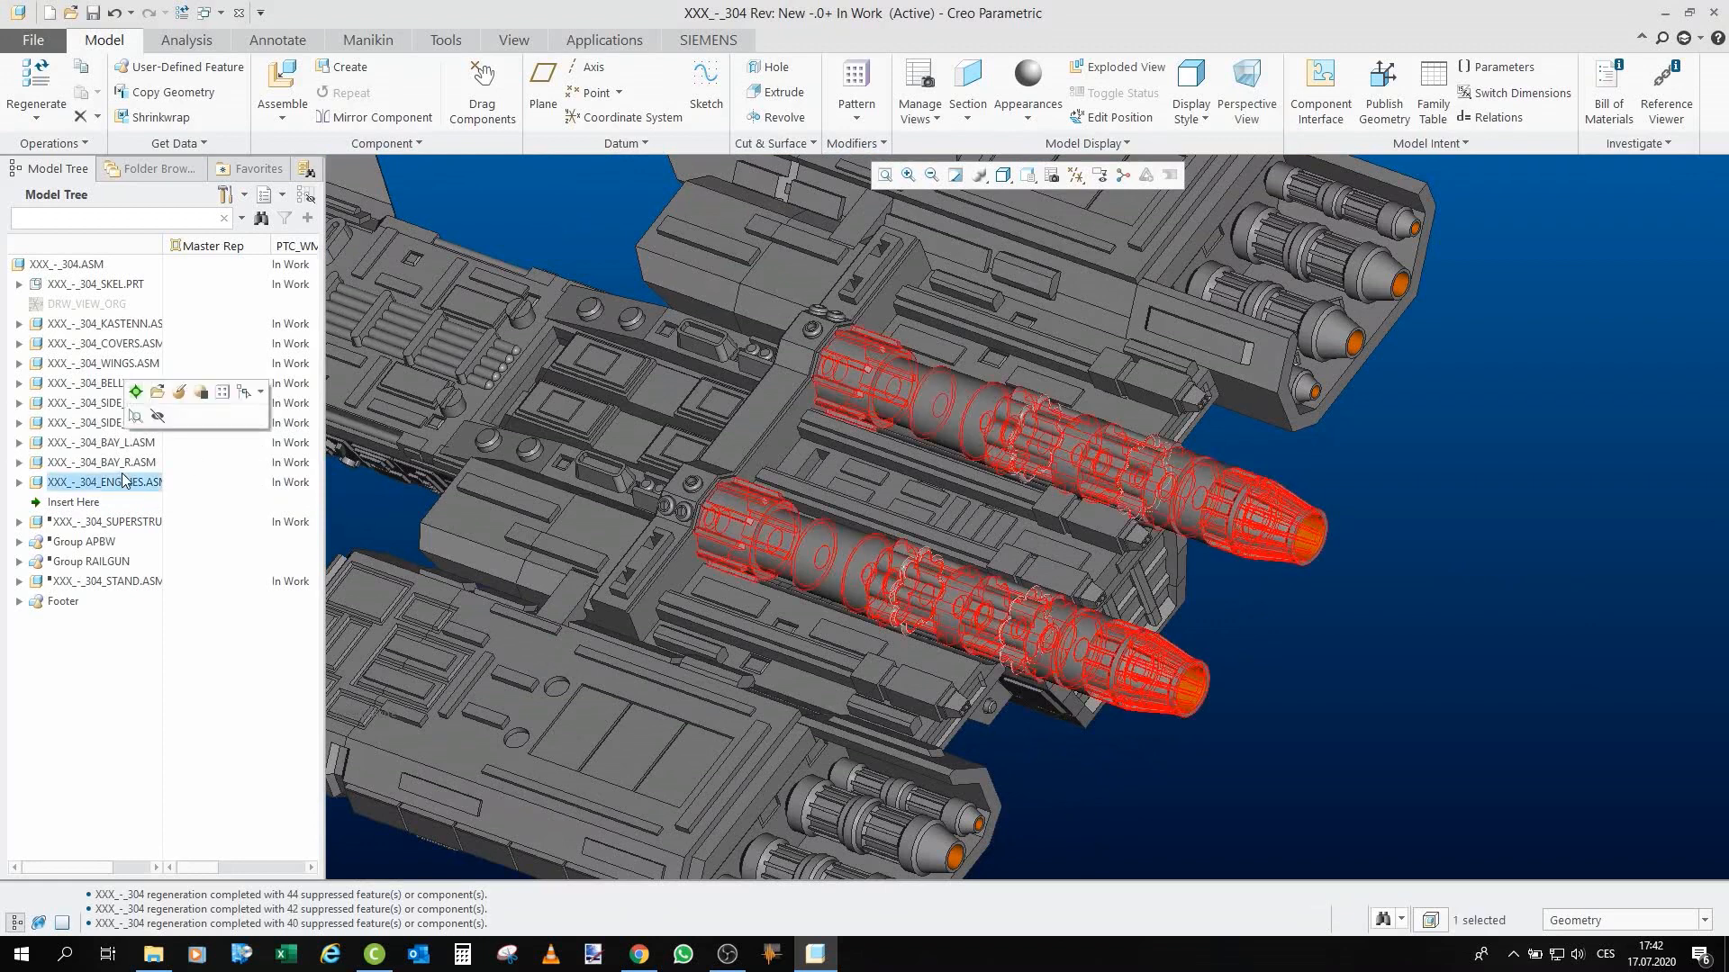
{"action": "left_click", "coordinate": [153, 396]}
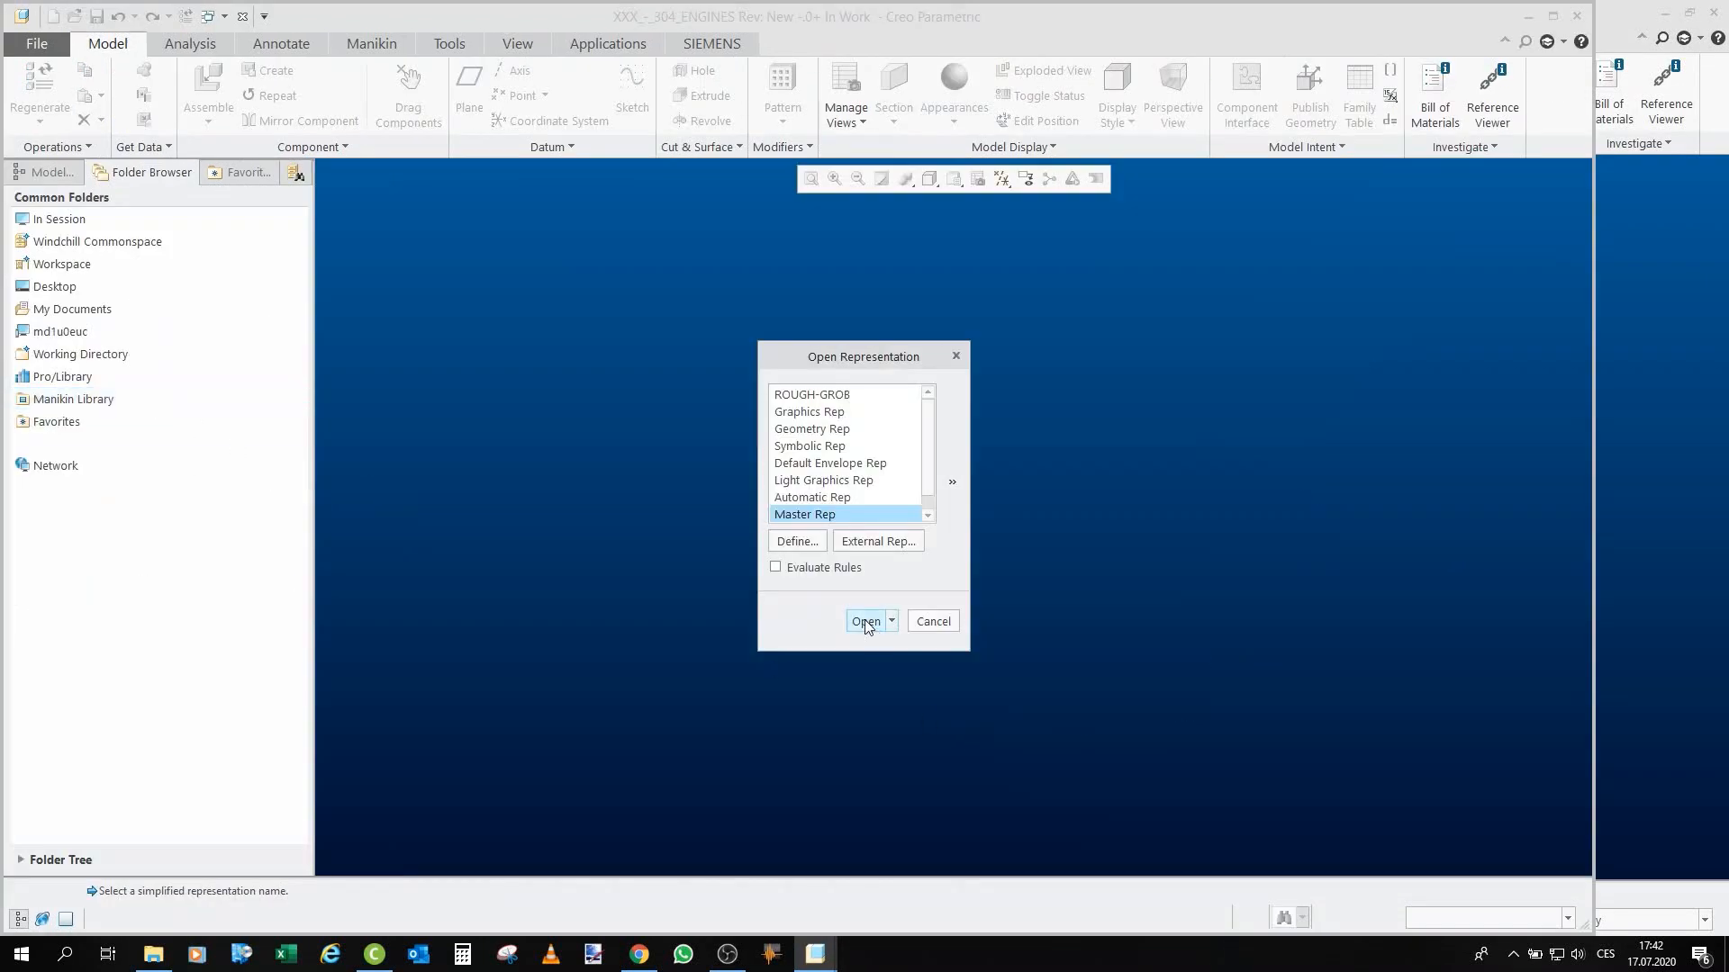
{"action": "left_click", "coordinate": [866, 622]}
{"action": "scroll", "coordinate": [1138, 436], "scroll_direction": "up", "scroll_amount": 3}
{"action": "middle_click_drag", "start_coordinate": [1138, 436], "coordinate": [903, 420]}
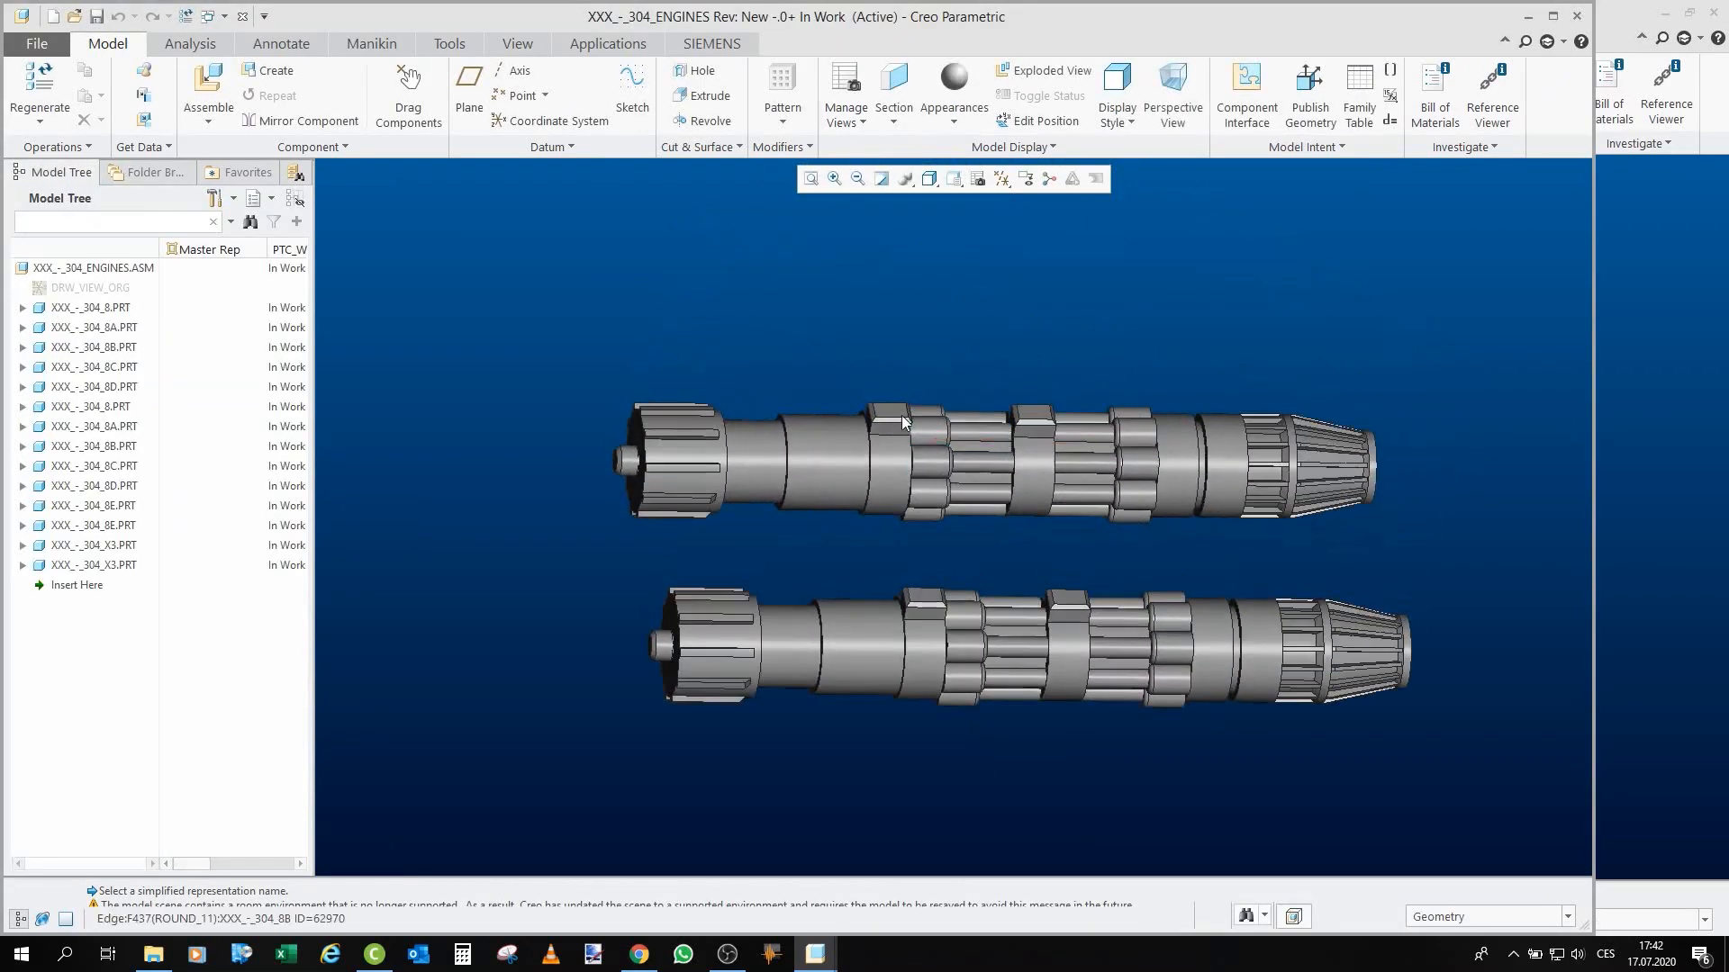
{"action": "scroll", "coordinate": [903, 420], "scroll_direction": "down", "scroll_amount": 2}
{"action": "middle_click_drag", "start_coordinate": [804, 396], "coordinate": [792, 595]}
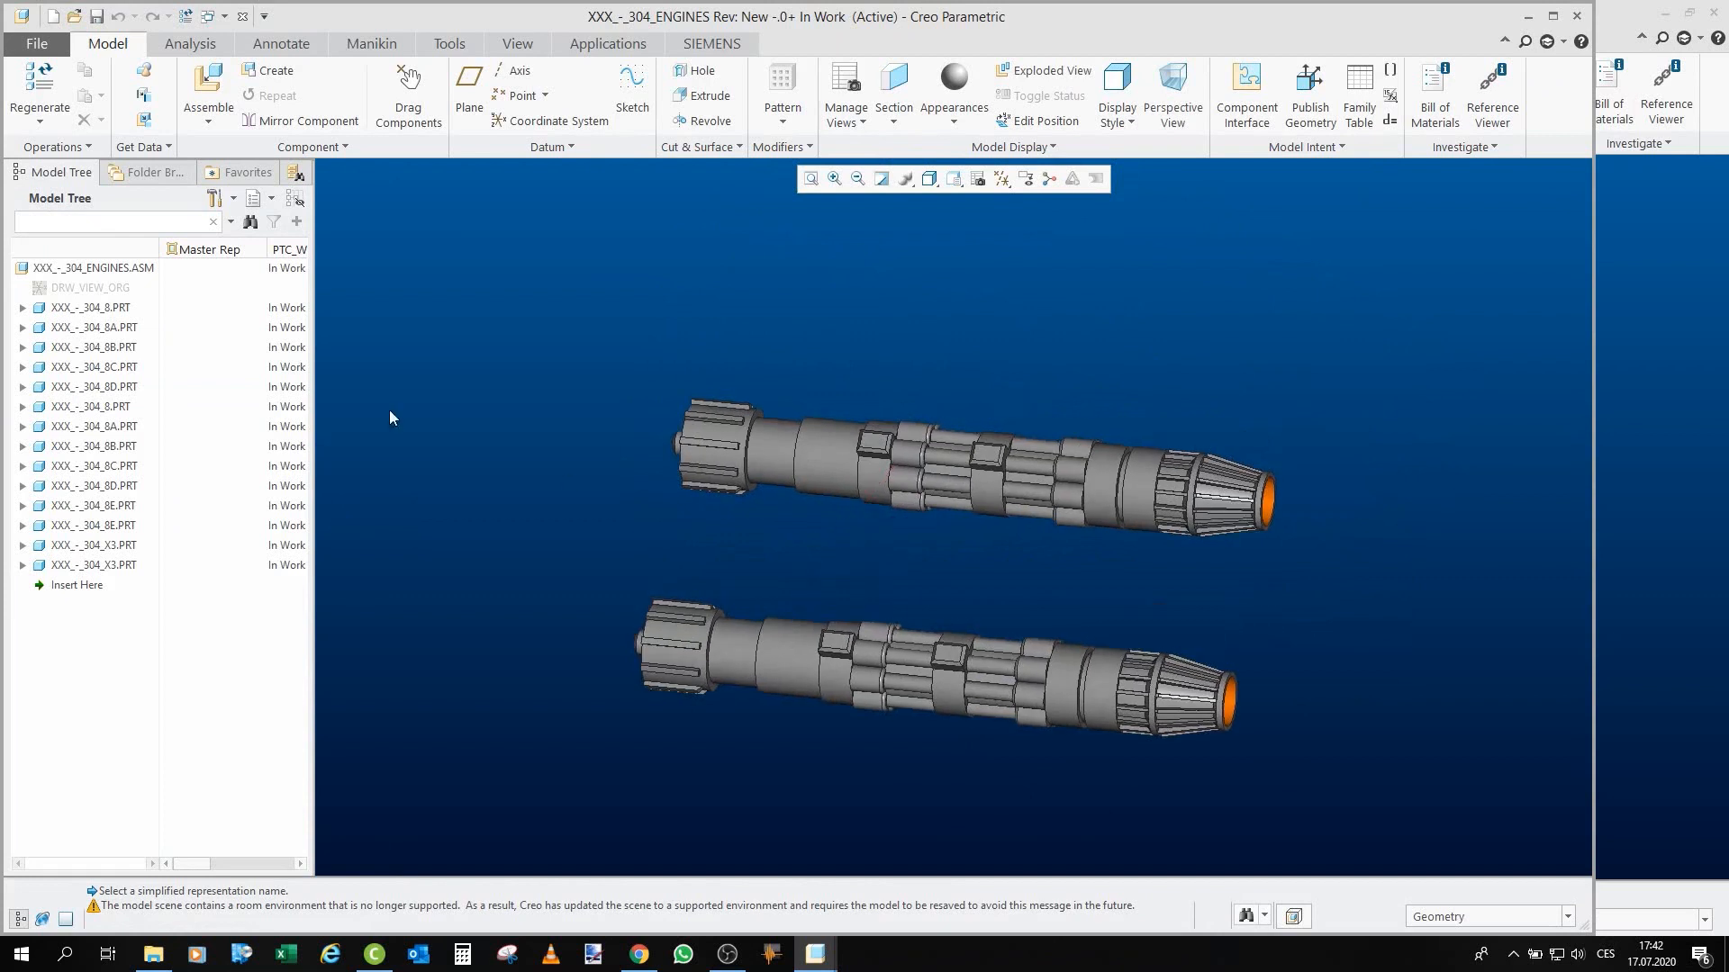
Highlight the engine parts XXX_-_304_8 through XXX_-_304_8E one after another to identify their positions on both engines.
{"action": "left_click", "coordinate": [111, 309]}
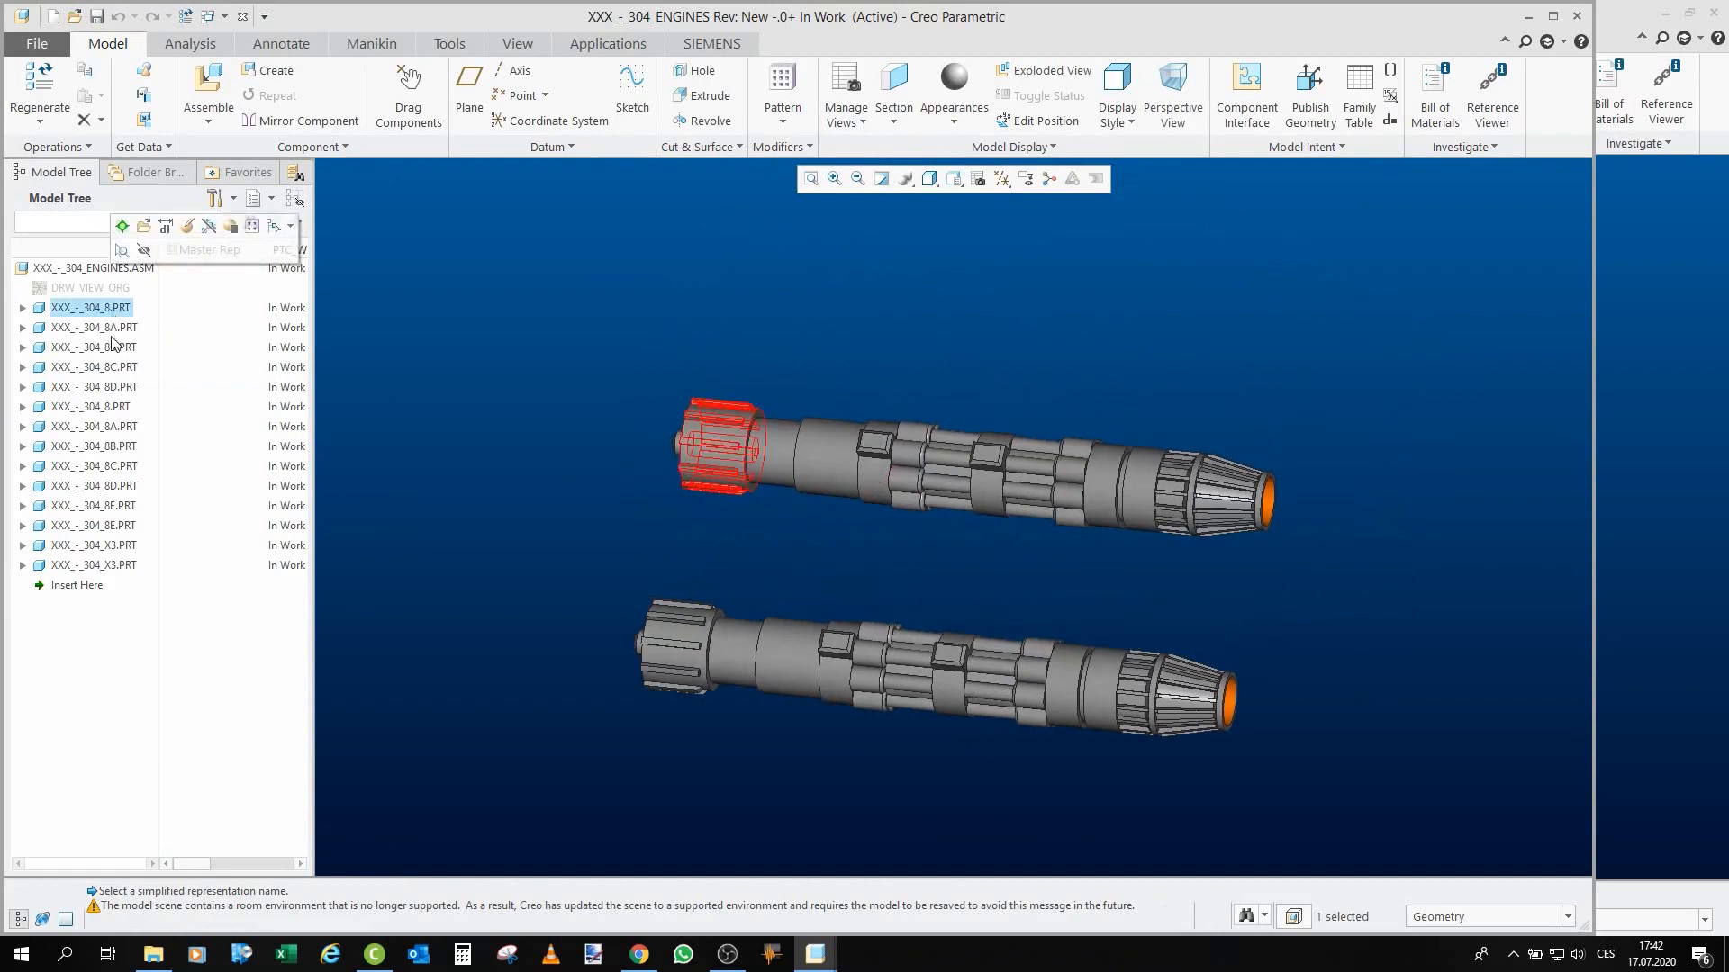
{"action": "left_click", "coordinate": [112, 328]}
{"action": "left_click", "coordinate": [118, 349]}
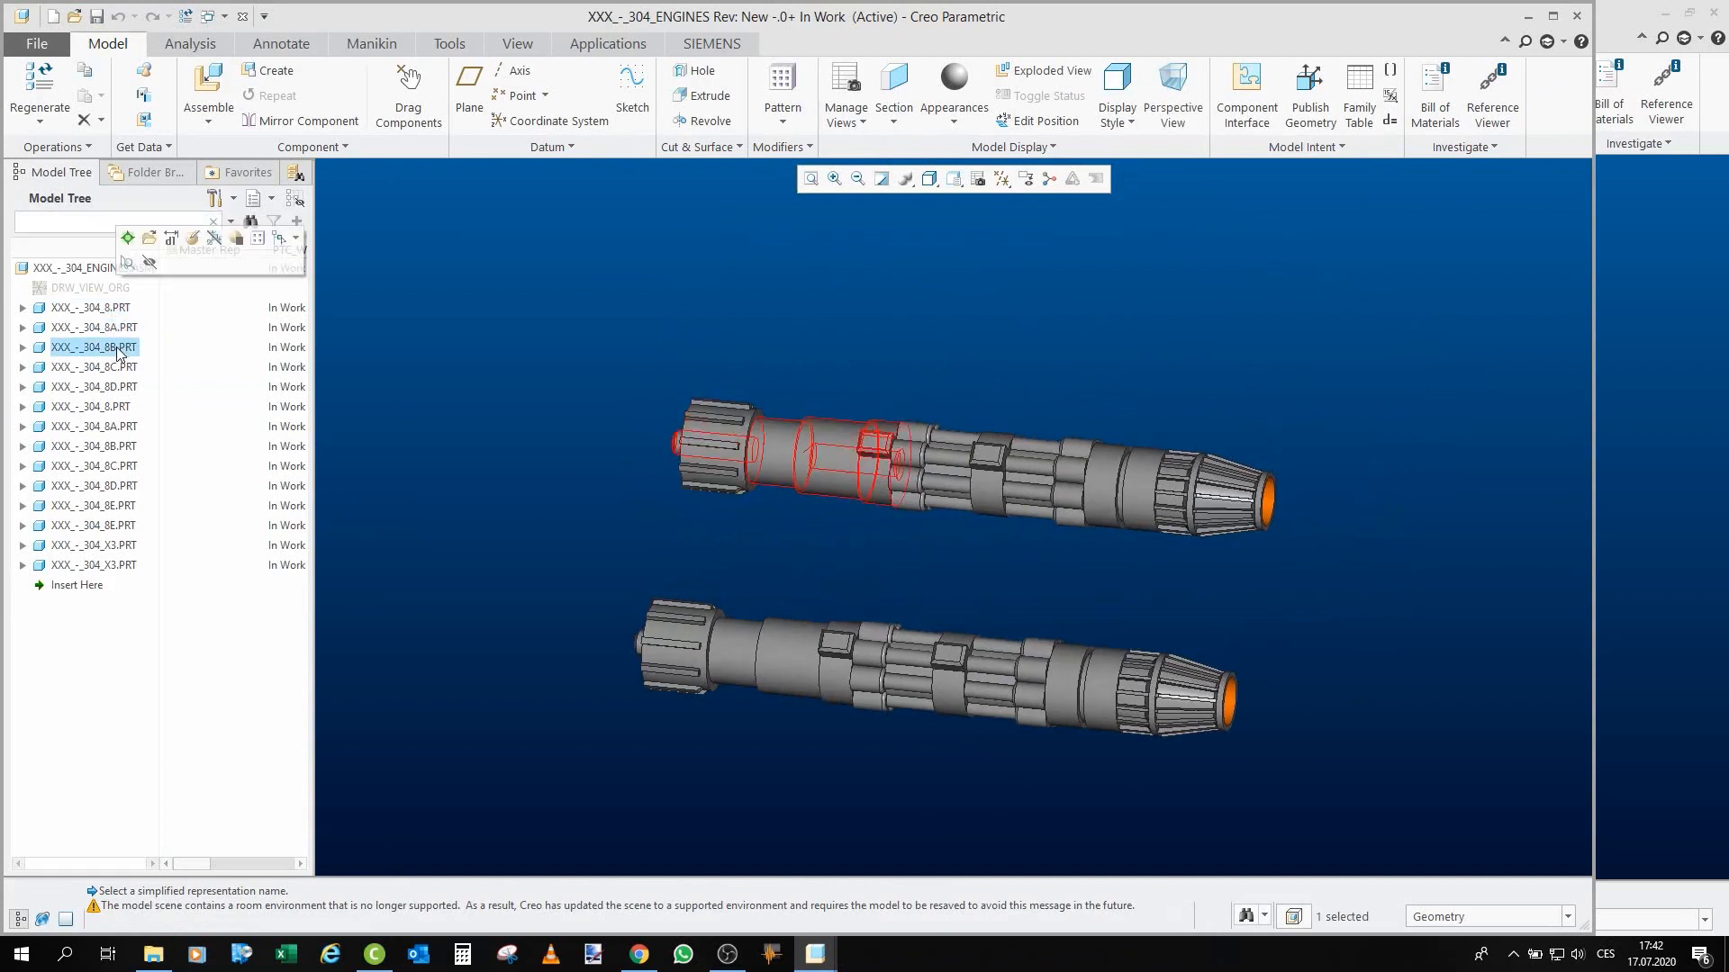
{"action": "left_click", "coordinate": [130, 393]}
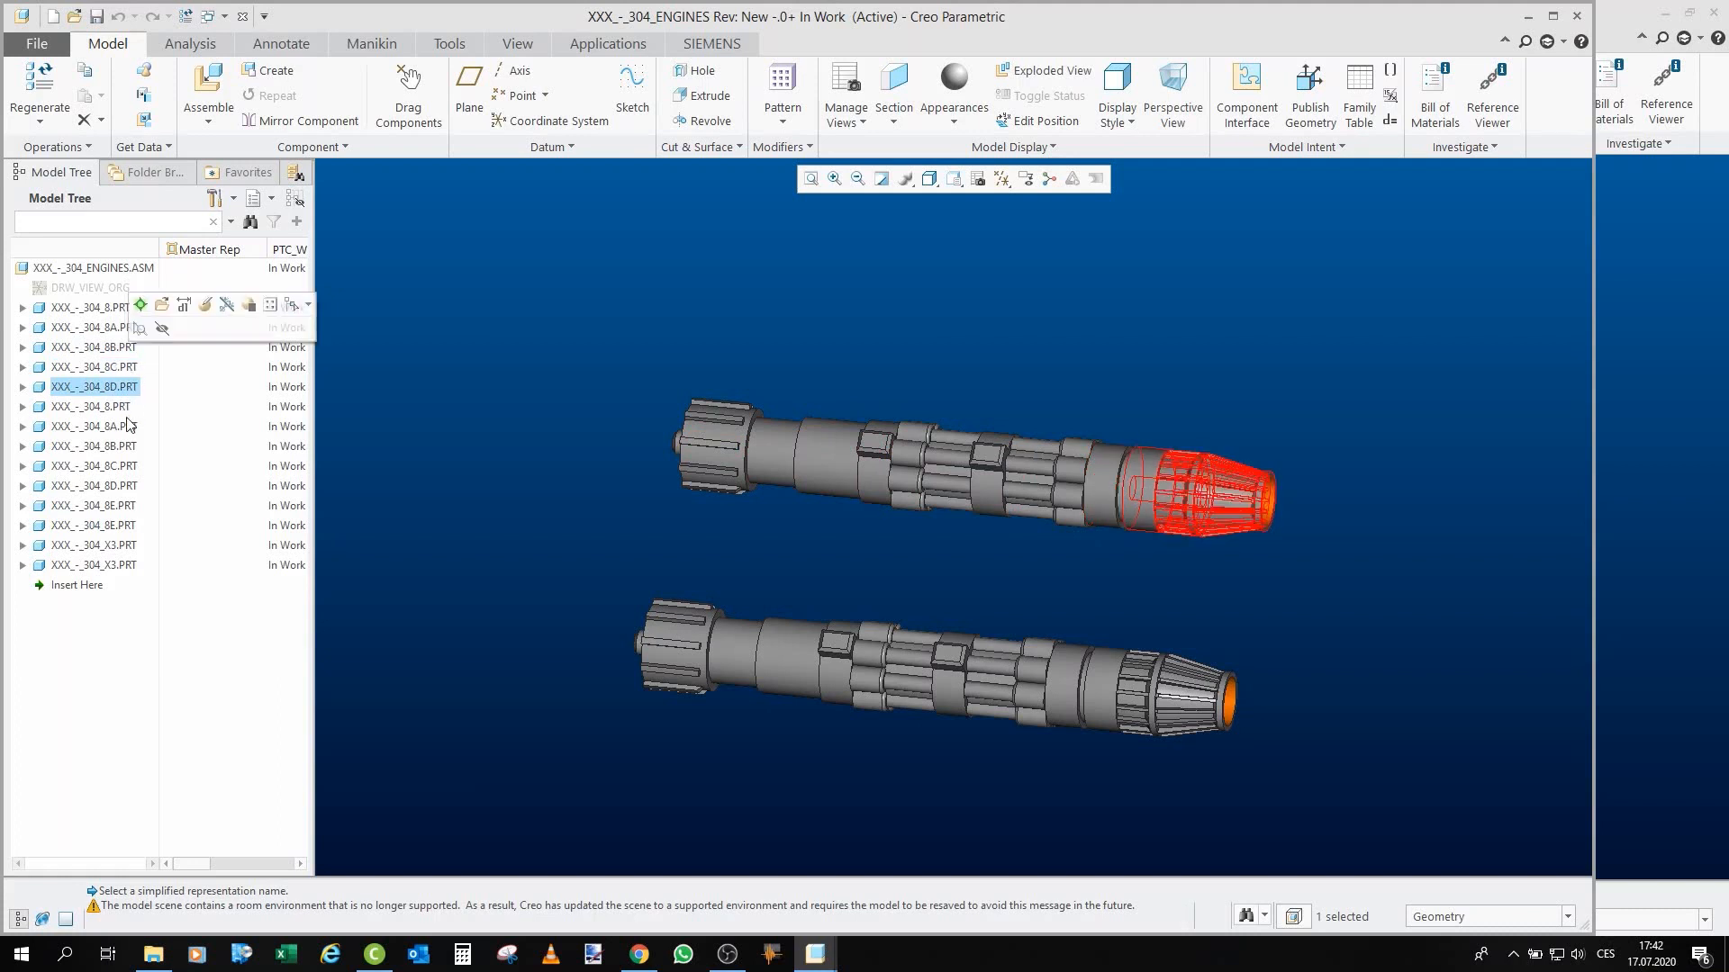
{"action": "left_click", "coordinate": [129, 424]}
{"action": "left_click", "coordinate": [132, 447]}
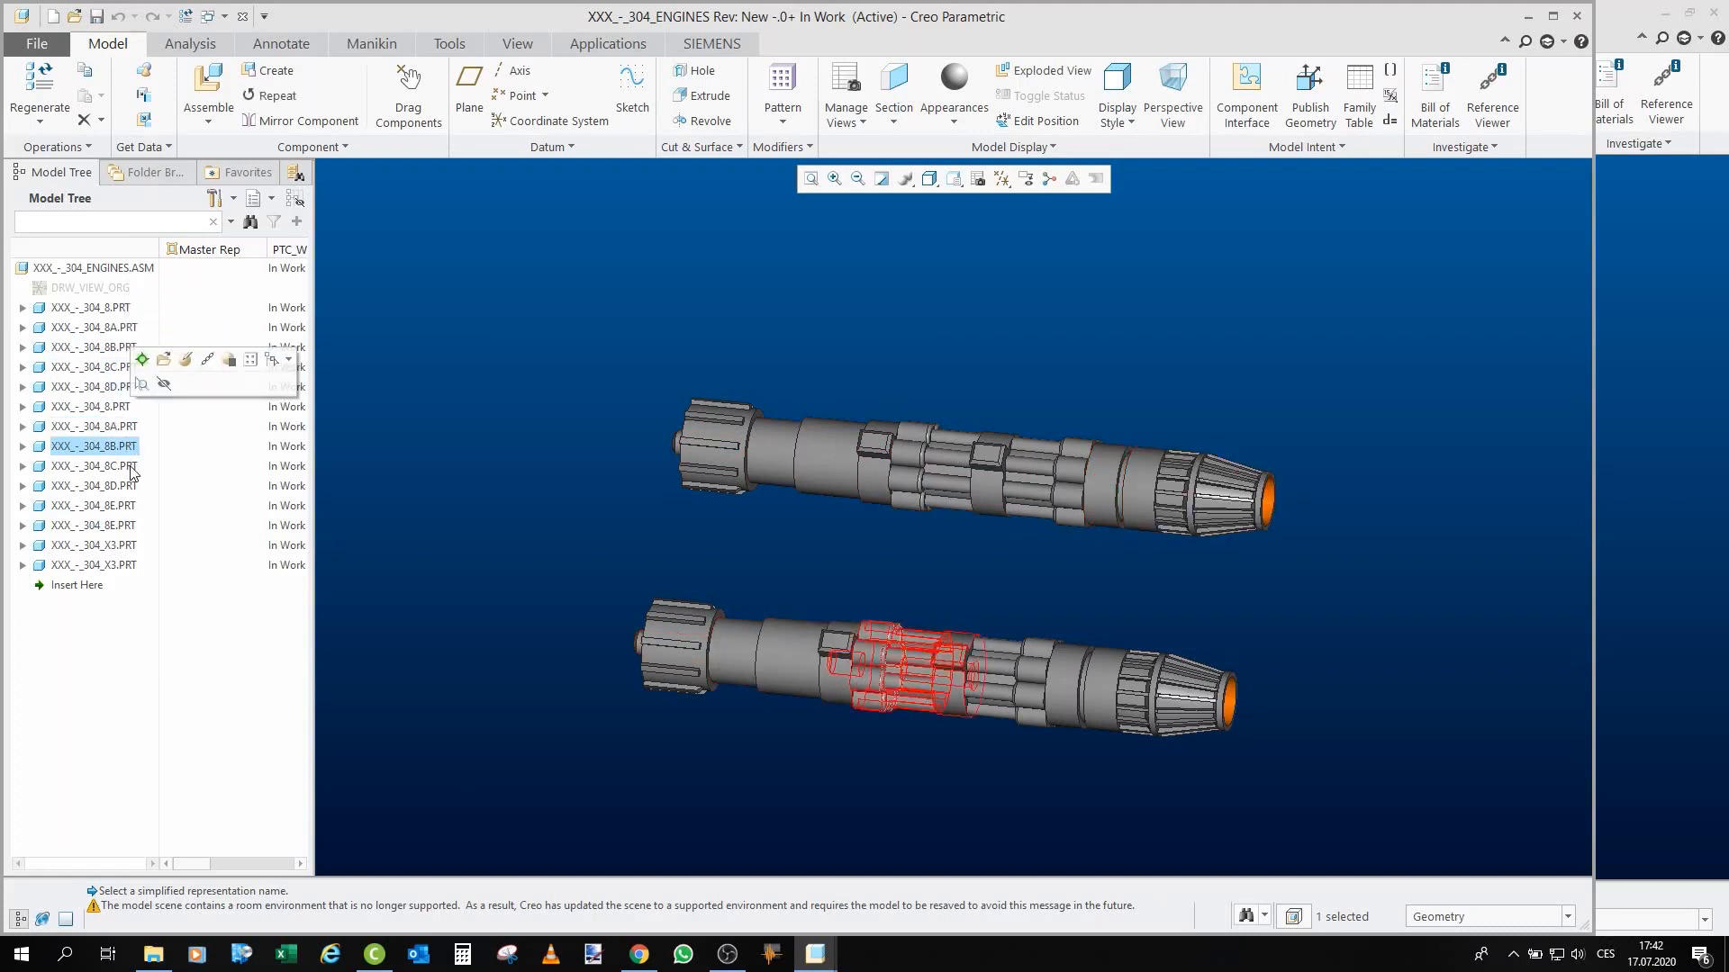
{"action": "left_click", "coordinate": [131, 487]}
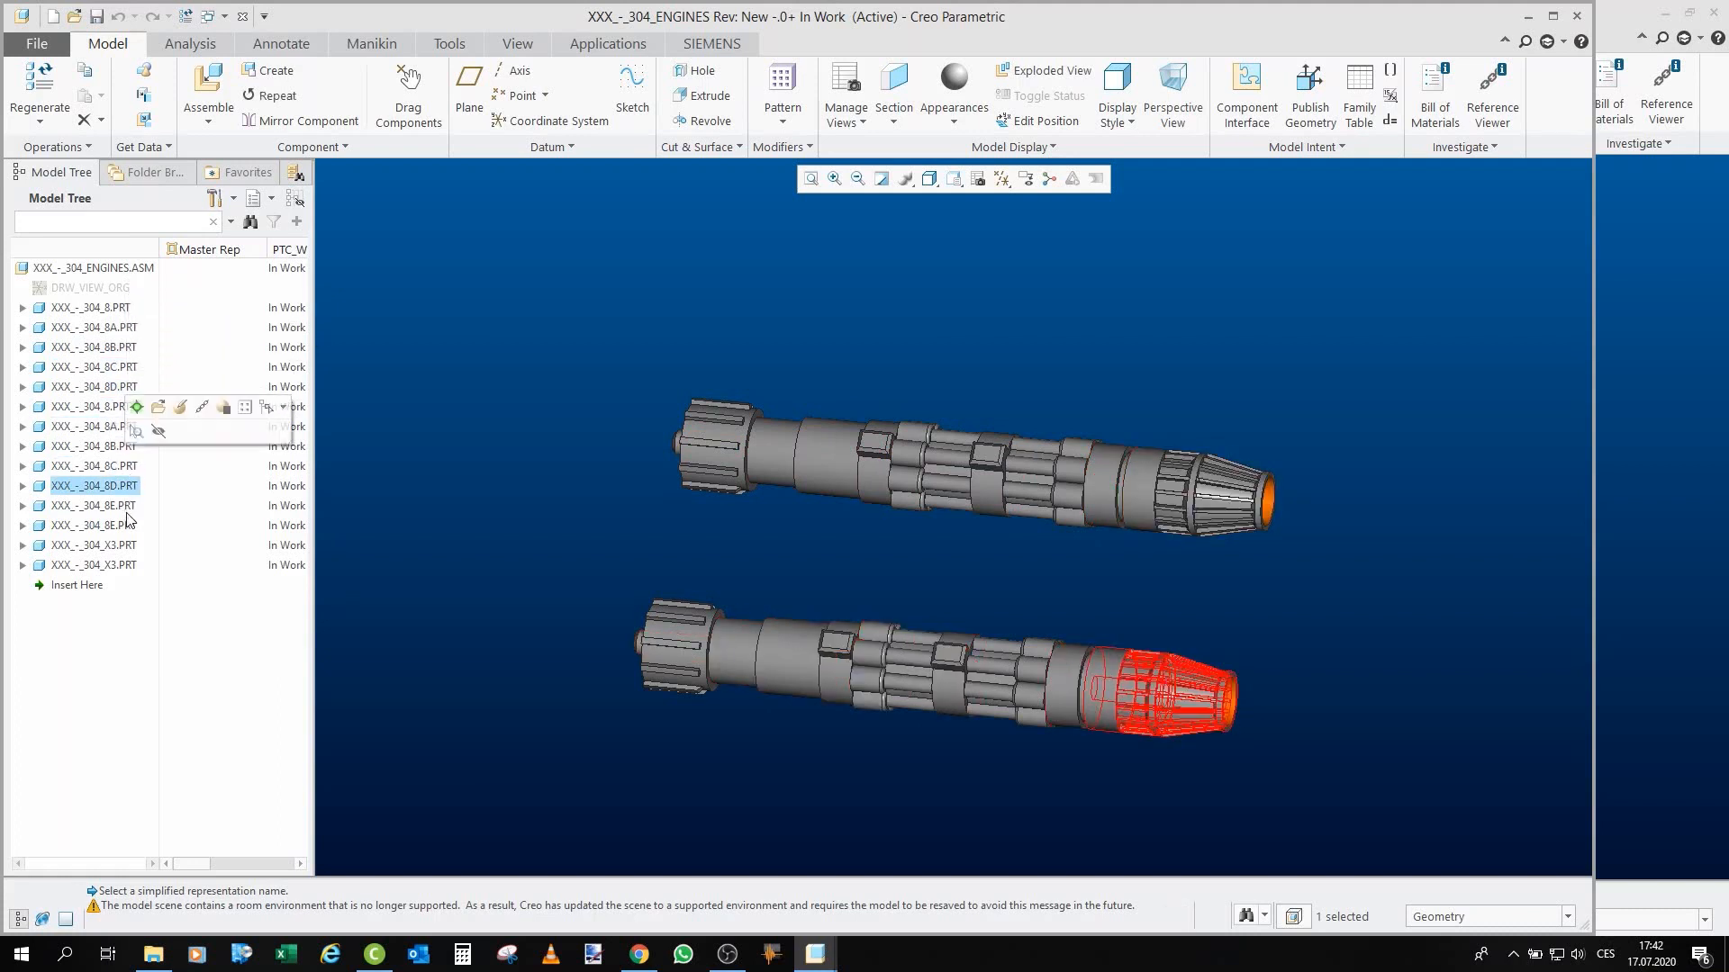
{"action": "left_click", "coordinate": [130, 505]}
{"action": "left_click", "coordinate": [797, 747]}
Examine the tube sections and front pegs of both engines, and close the engine assembly window.
{"action": "scroll", "coordinate": [799, 747], "scroll_direction": "down", "scroll_amount": 4}
{"action": "middle_click_drag", "start_coordinate": [851, 583], "coordinate": [859, 541]}
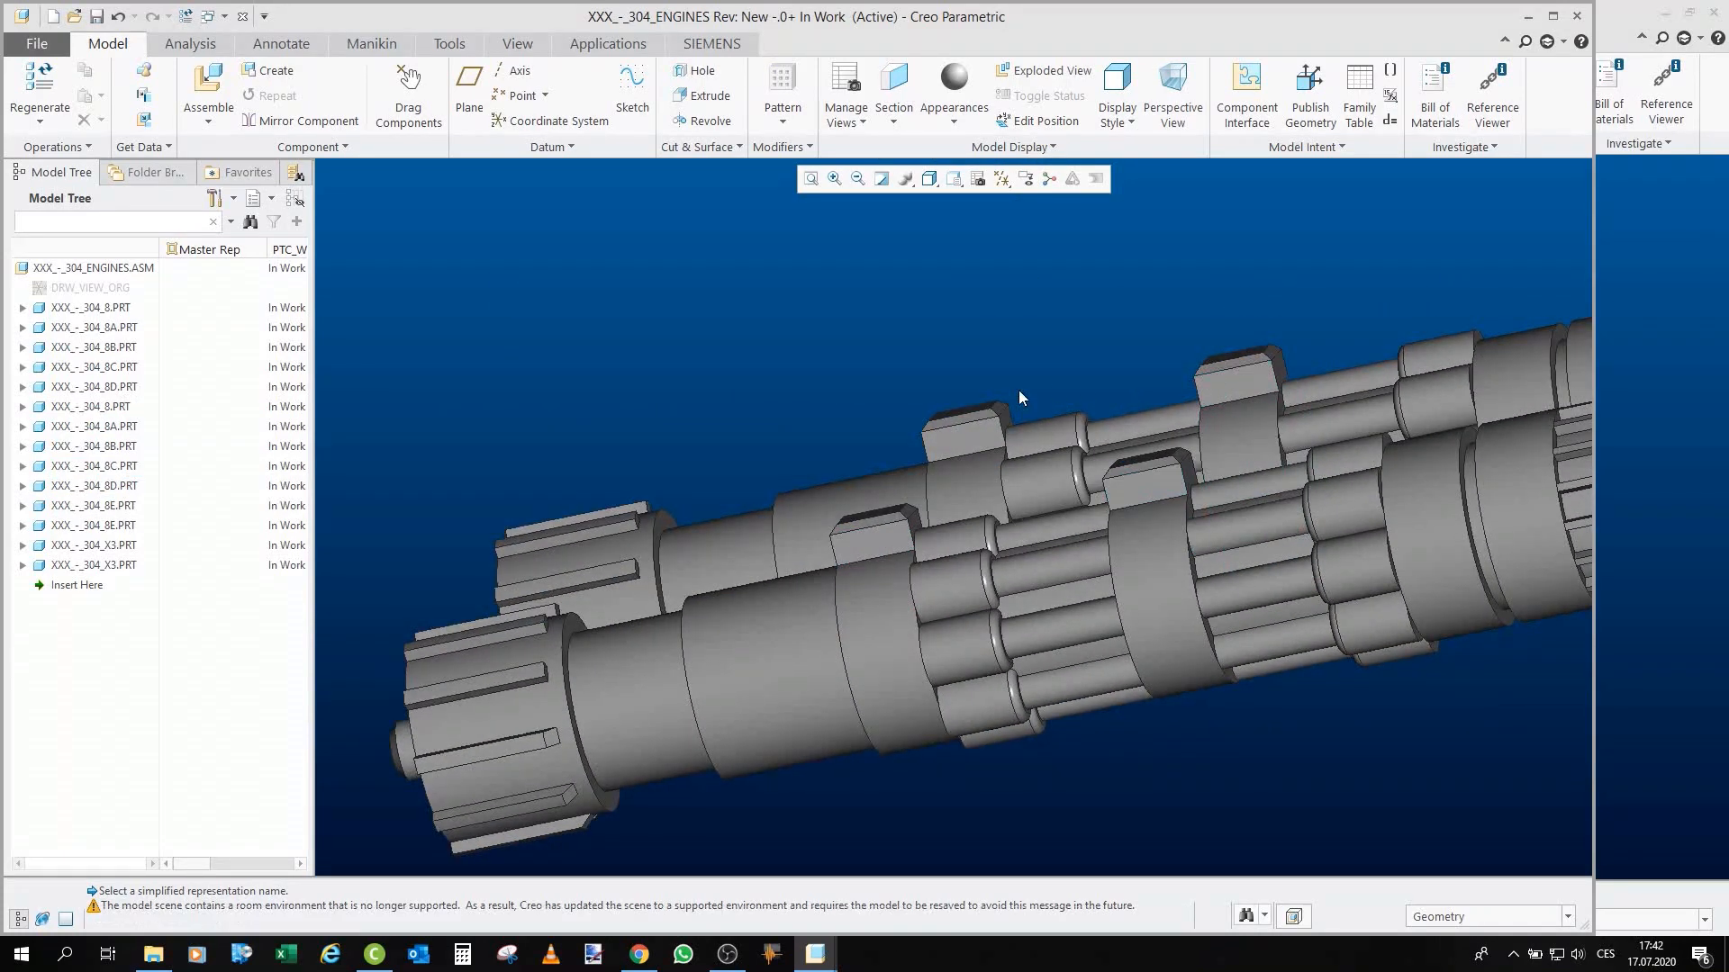
{"action": "mouse_move", "coordinate": [936, 420]}
{"action": "middle_mouse_down"}
{"action": "mouse_move", "coordinate": [944, 455]}
{"action": "mouse_move", "coordinate": [1088, 454]}
{"action": "middle_mouse_up"}
{"action": "scroll", "coordinate": [943, 450], "scroll_direction": "up", "scroll_amount": 4}
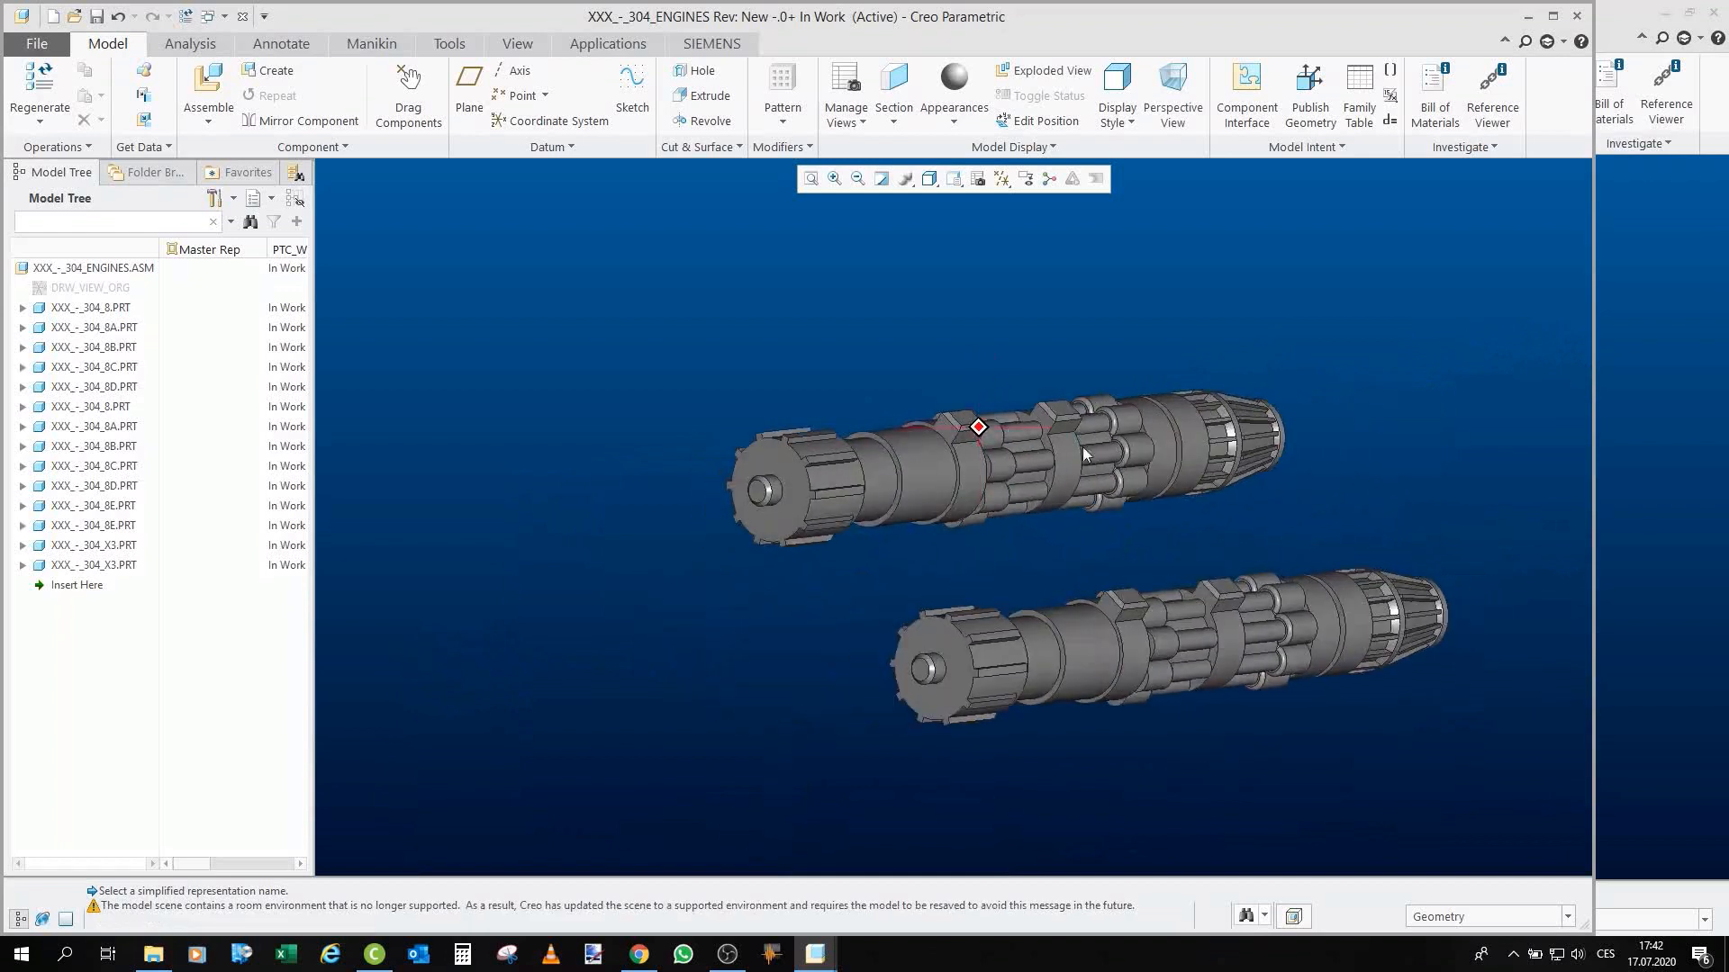
{"action": "scroll", "coordinate": [767, 482], "scroll_direction": "down", "scroll_amount": 2}
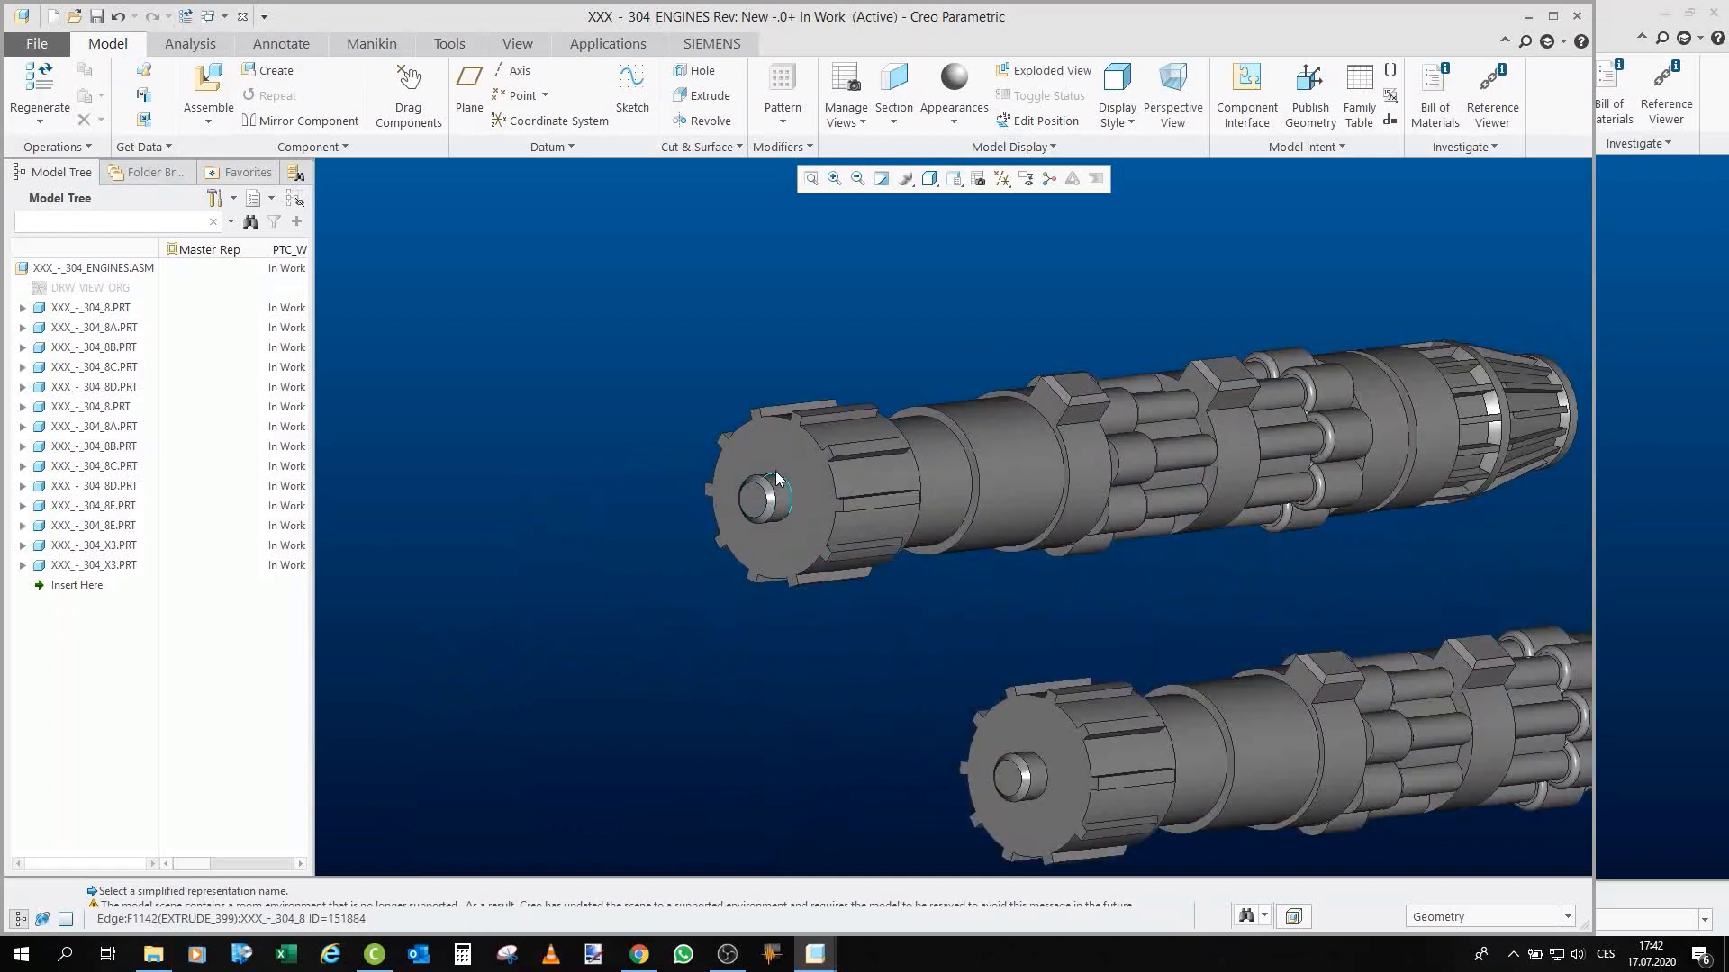
{"action": "scroll", "coordinate": [766, 478], "scroll_direction": "up", "scroll_amount": 3}
{"action": "middle_click_drag", "start_coordinate": [840, 565], "coordinate": [856, 586]}
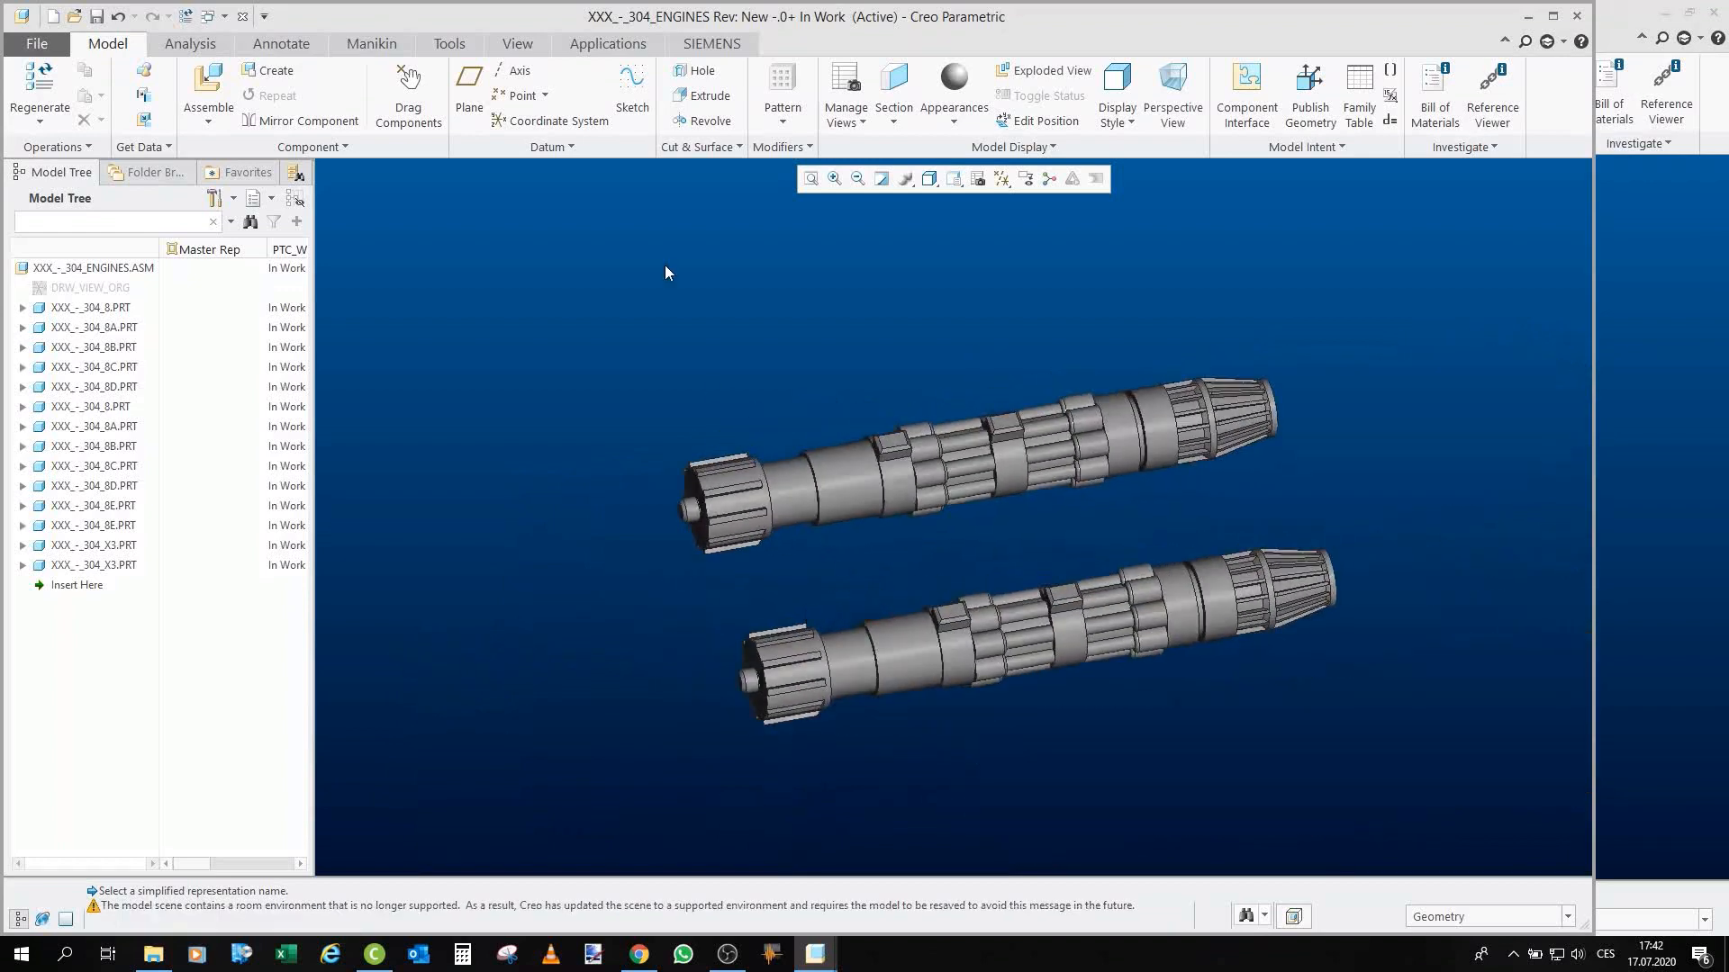
{"action": "left_click", "coordinate": [241, 20]}
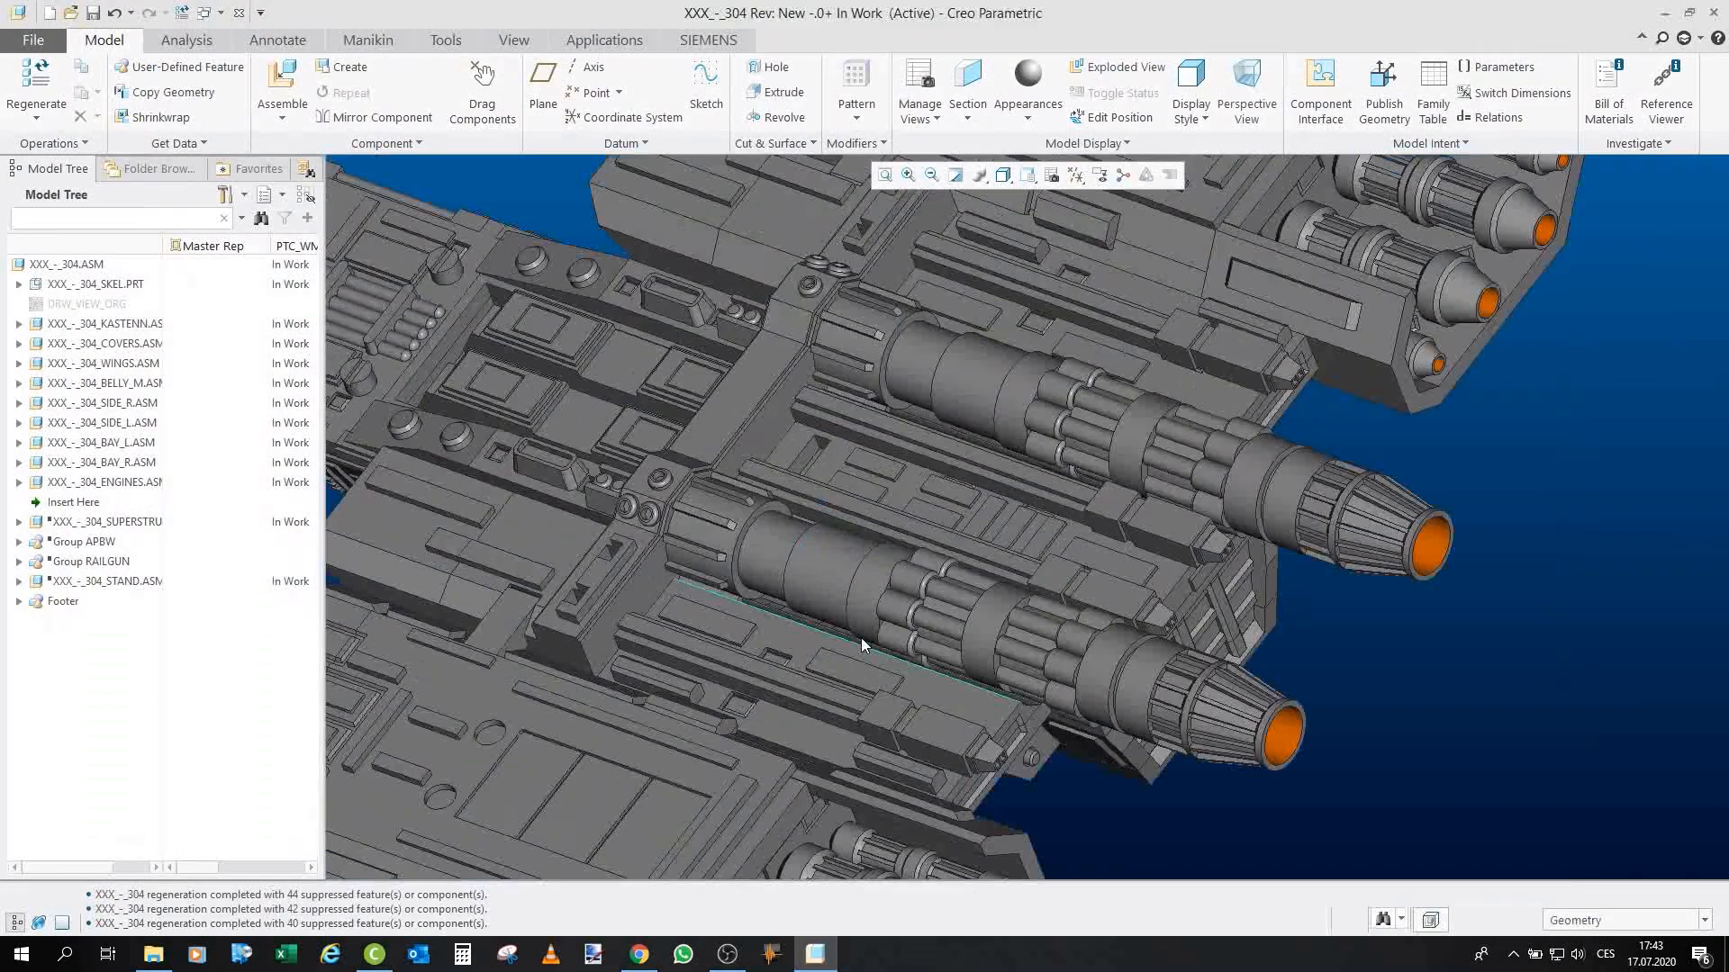
Examine how the two main engines sit on the hull and mount to the crossbeam, including its peg holes.
{"action": "scroll", "coordinate": [928, 491], "scroll_direction": "down", "scroll_amount": 5}
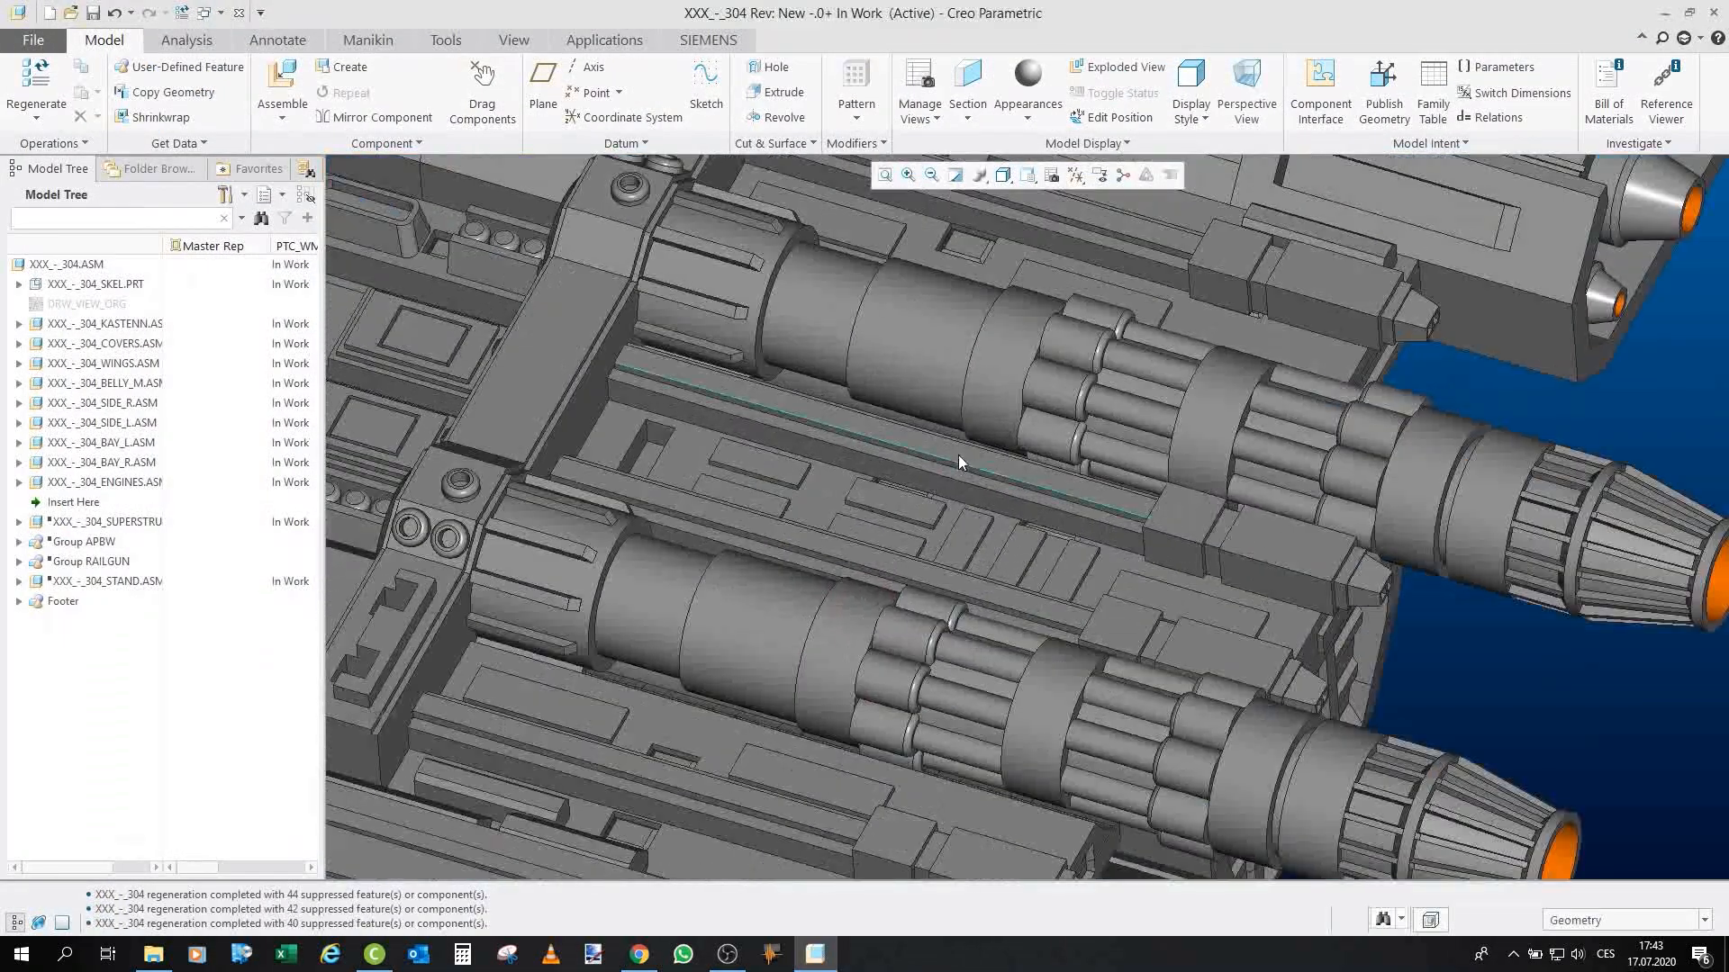
{"action": "middle_click_drag", "start_coordinate": [959, 464], "coordinate": [932, 404]}
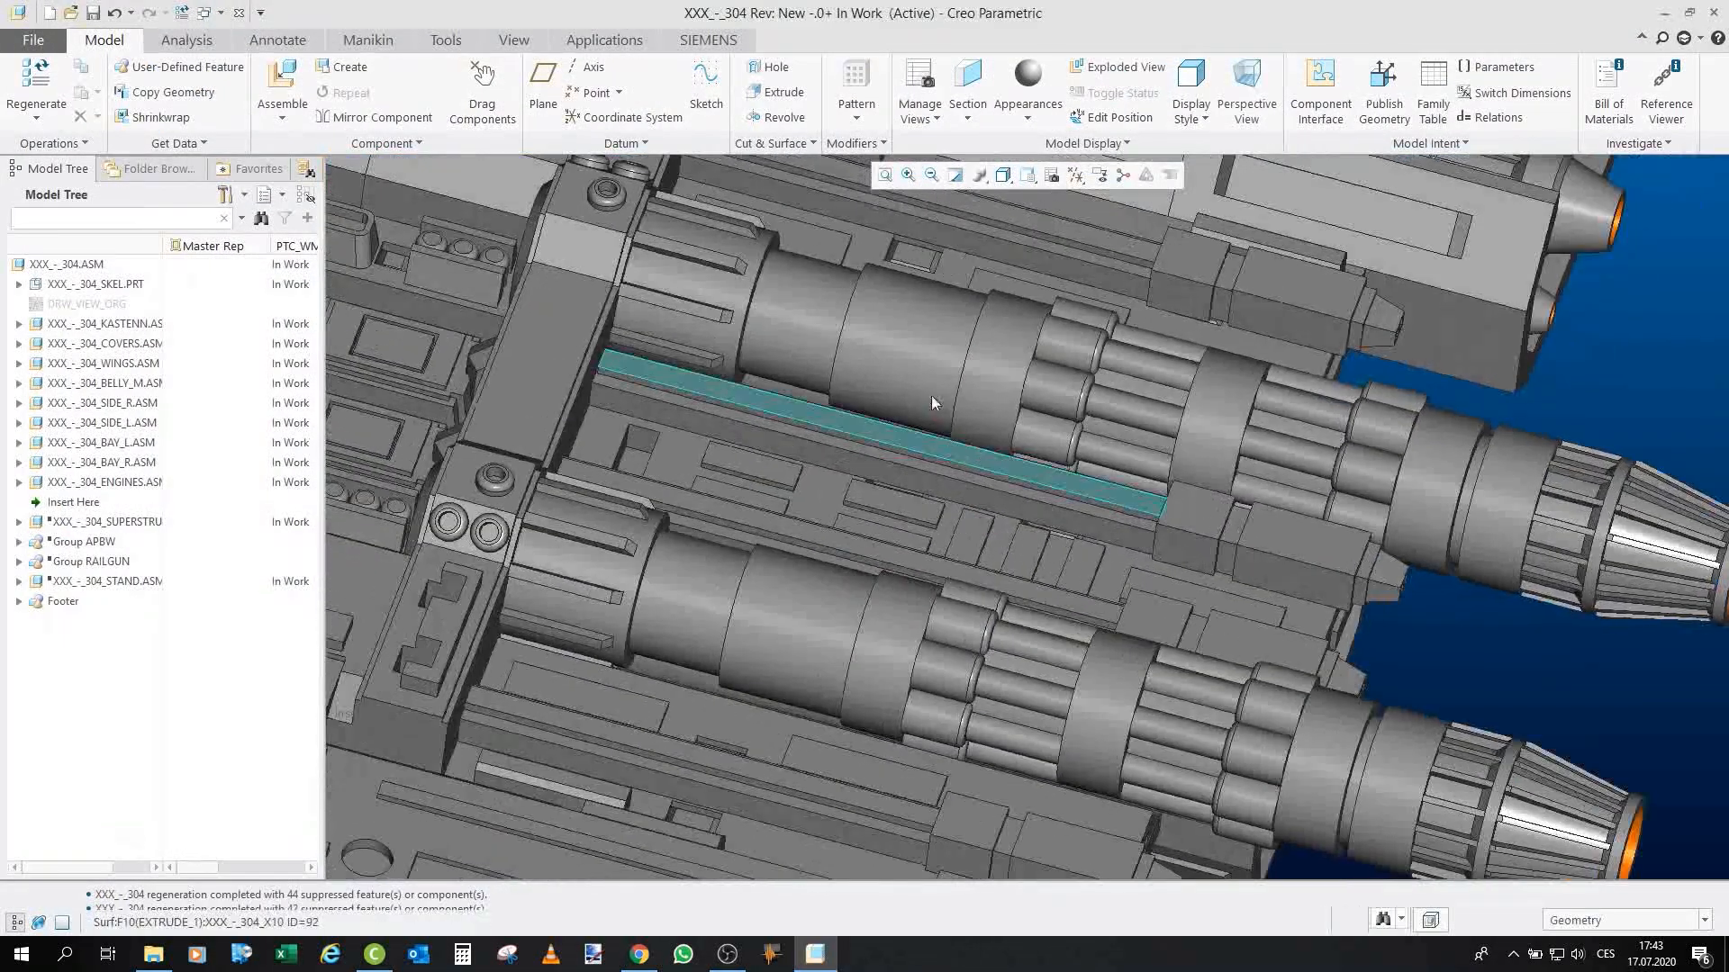
{"action": "scroll", "coordinate": [1144, 567], "scroll_direction": "up", "scroll_amount": 3}
{"action": "middle_click_drag", "start_coordinate": [1084, 533], "coordinate": [1065, 528]}
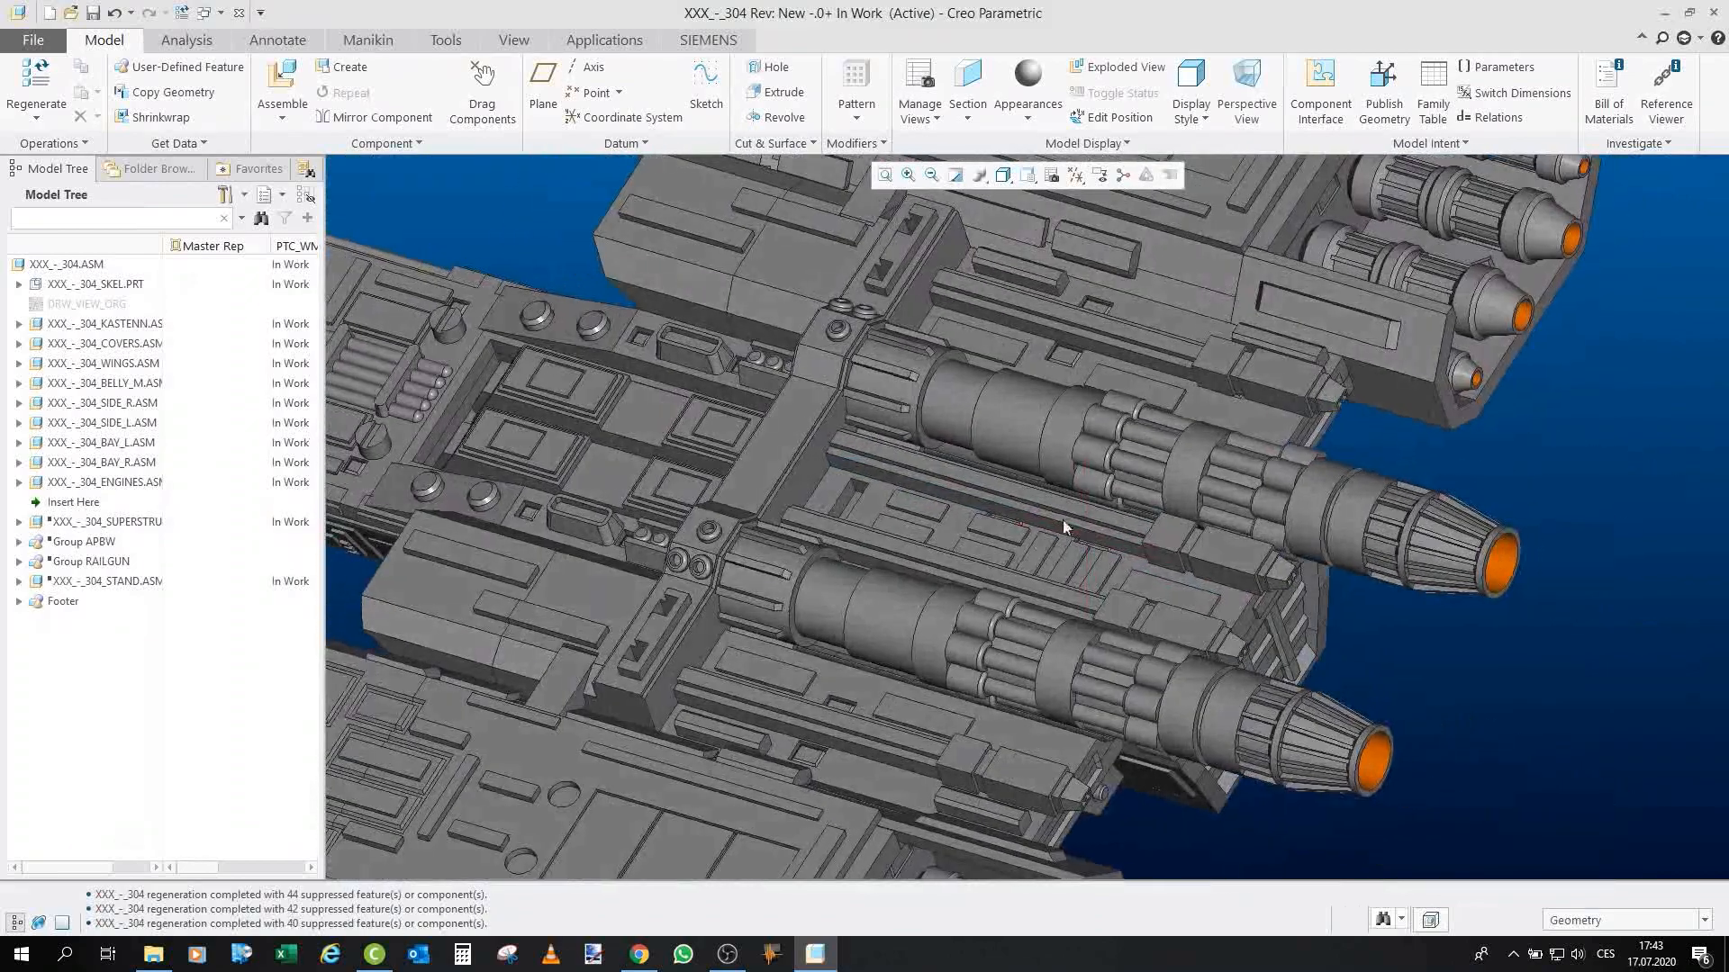
{"action": "scroll", "coordinate": [854, 374], "scroll_direction": "down", "scroll_amount": 4}
{"action": "middle_click_drag", "start_coordinate": [844, 342], "coordinate": [1000, 387]}
{"action": "scroll", "coordinate": [752, 315], "scroll_direction": "down", "scroll_amount": 4}
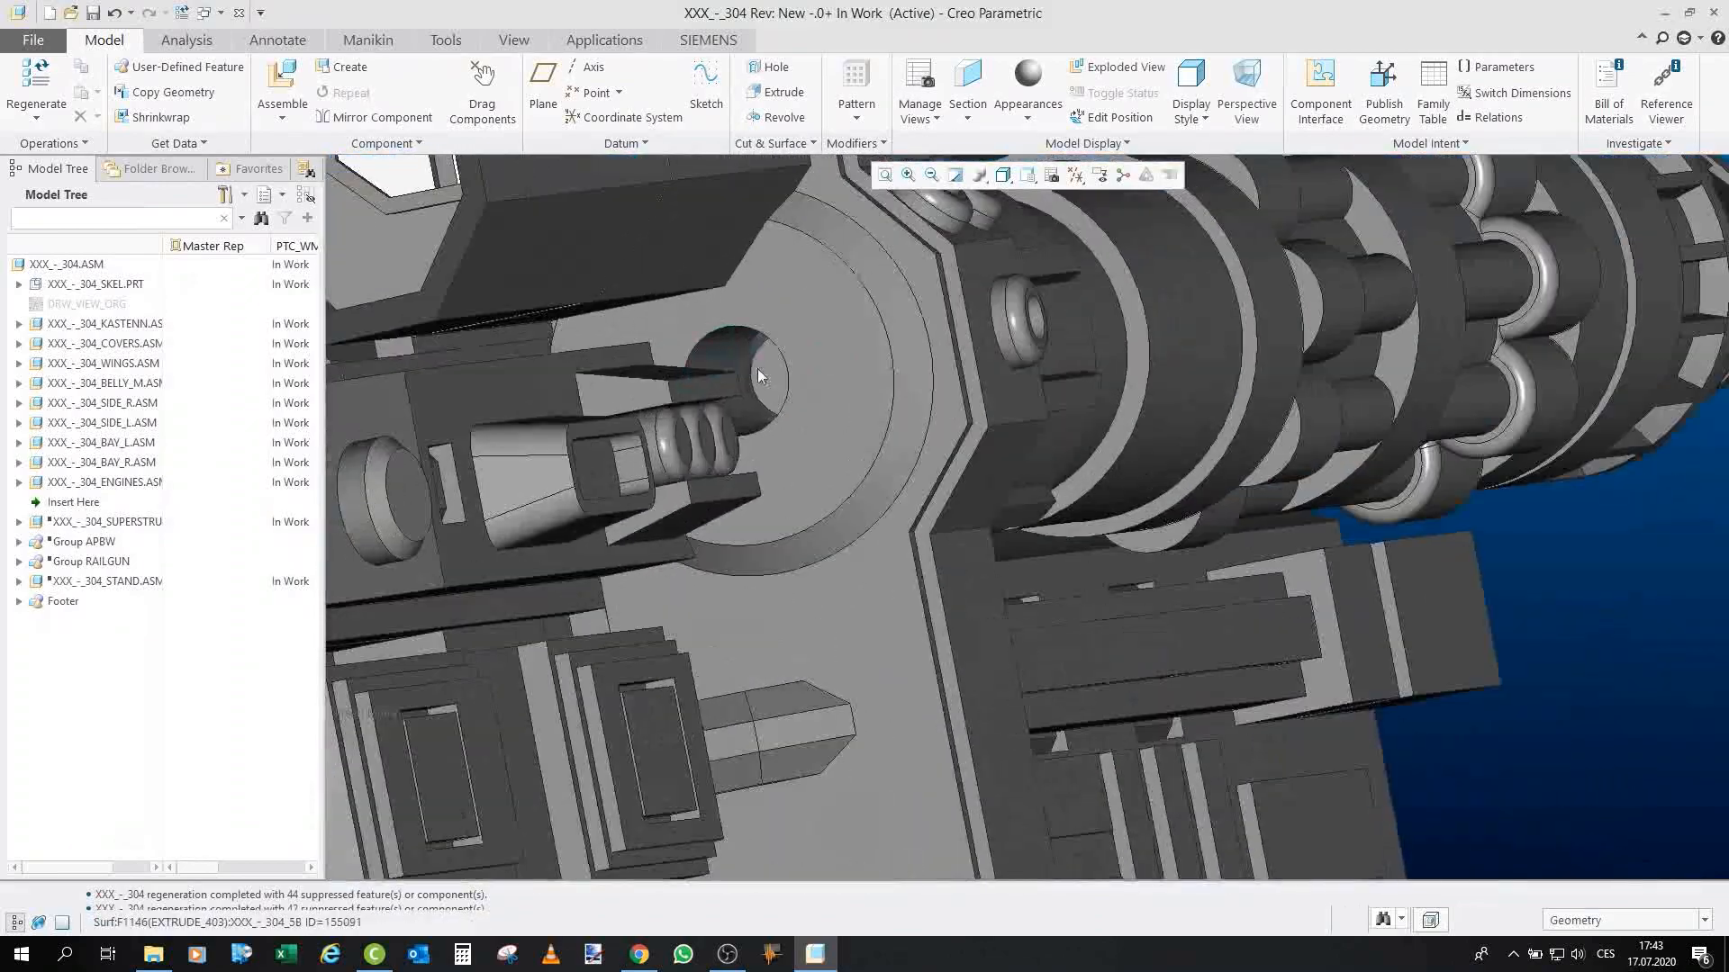
{"action": "scroll", "coordinate": [747, 356], "scroll_direction": "up", "scroll_amount": 5}
{"action": "scroll", "coordinate": [792, 349], "scroll_direction": "down", "scroll_amount": 3}
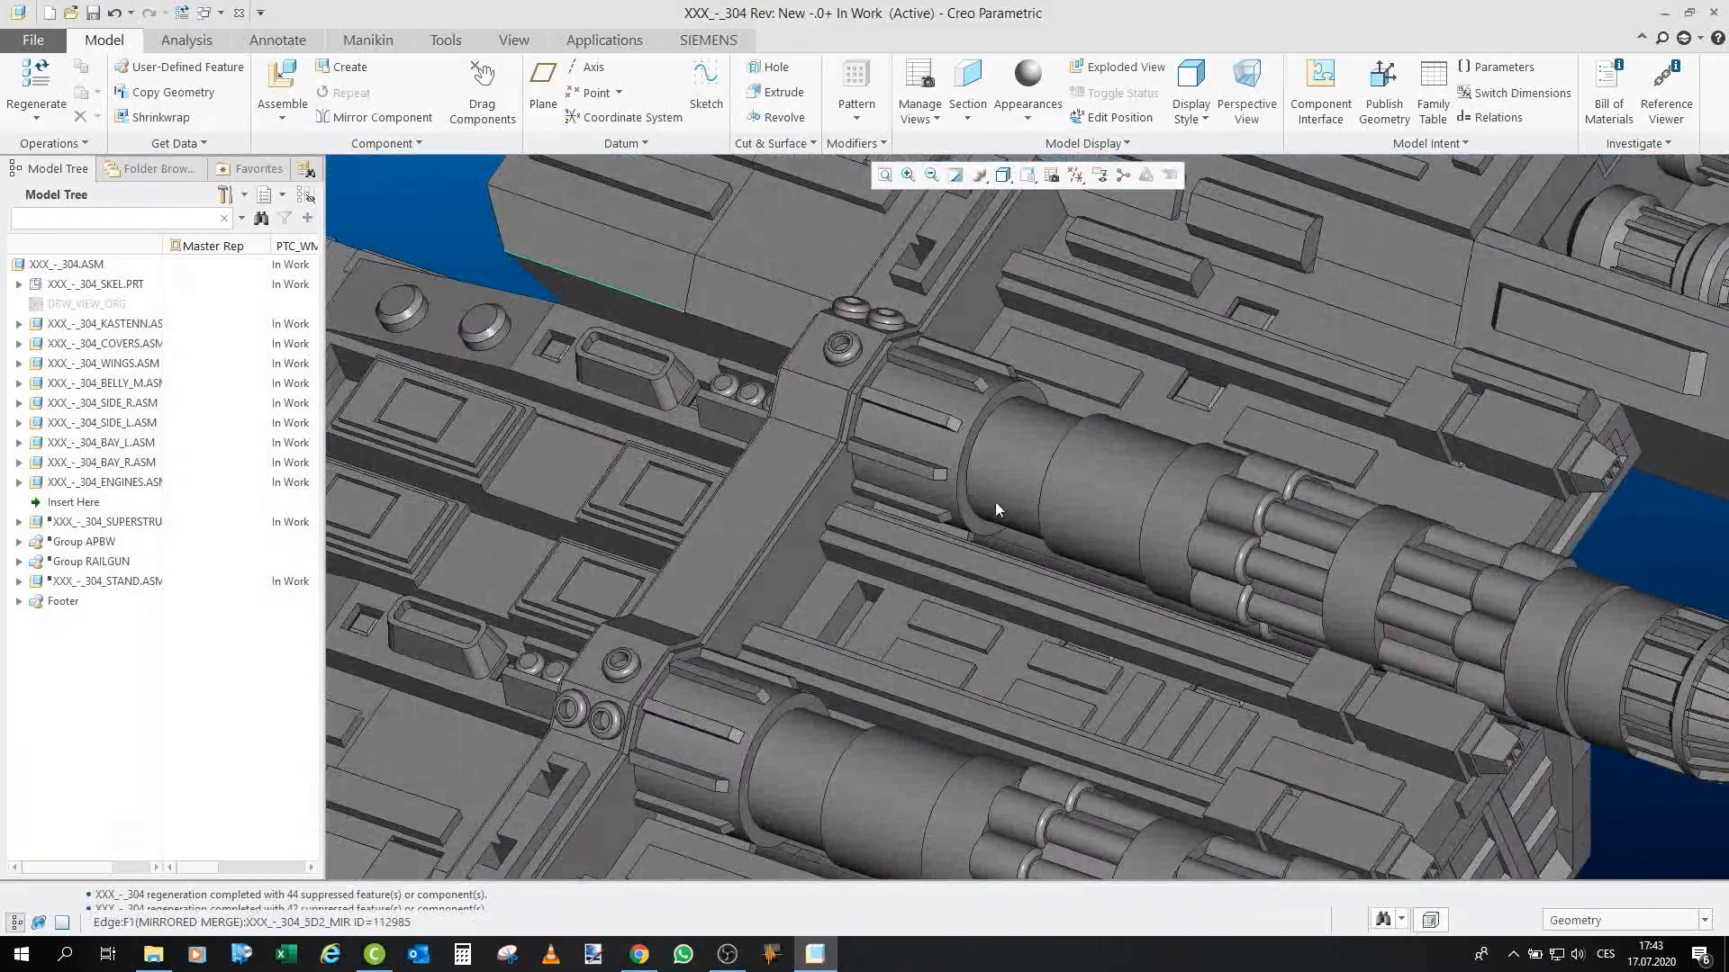
Locate the engine part XXX_-_304_8A in the model tree and inspect the ship's stern from below and from the side.
{"action": "mouse_move", "coordinate": [996, 501]}
{"action": "middle_mouse_down"}
{"action": "mouse_move", "coordinate": [1128, 544]}
{"action": "mouse_move", "coordinate": [1096, 563]}
{"action": "middle_mouse_up"}
{"action": "left_click", "coordinate": [1096, 563]}
{"action": "scroll", "coordinate": [1096, 564], "scroll_direction": "up", "scroll_amount": 5}
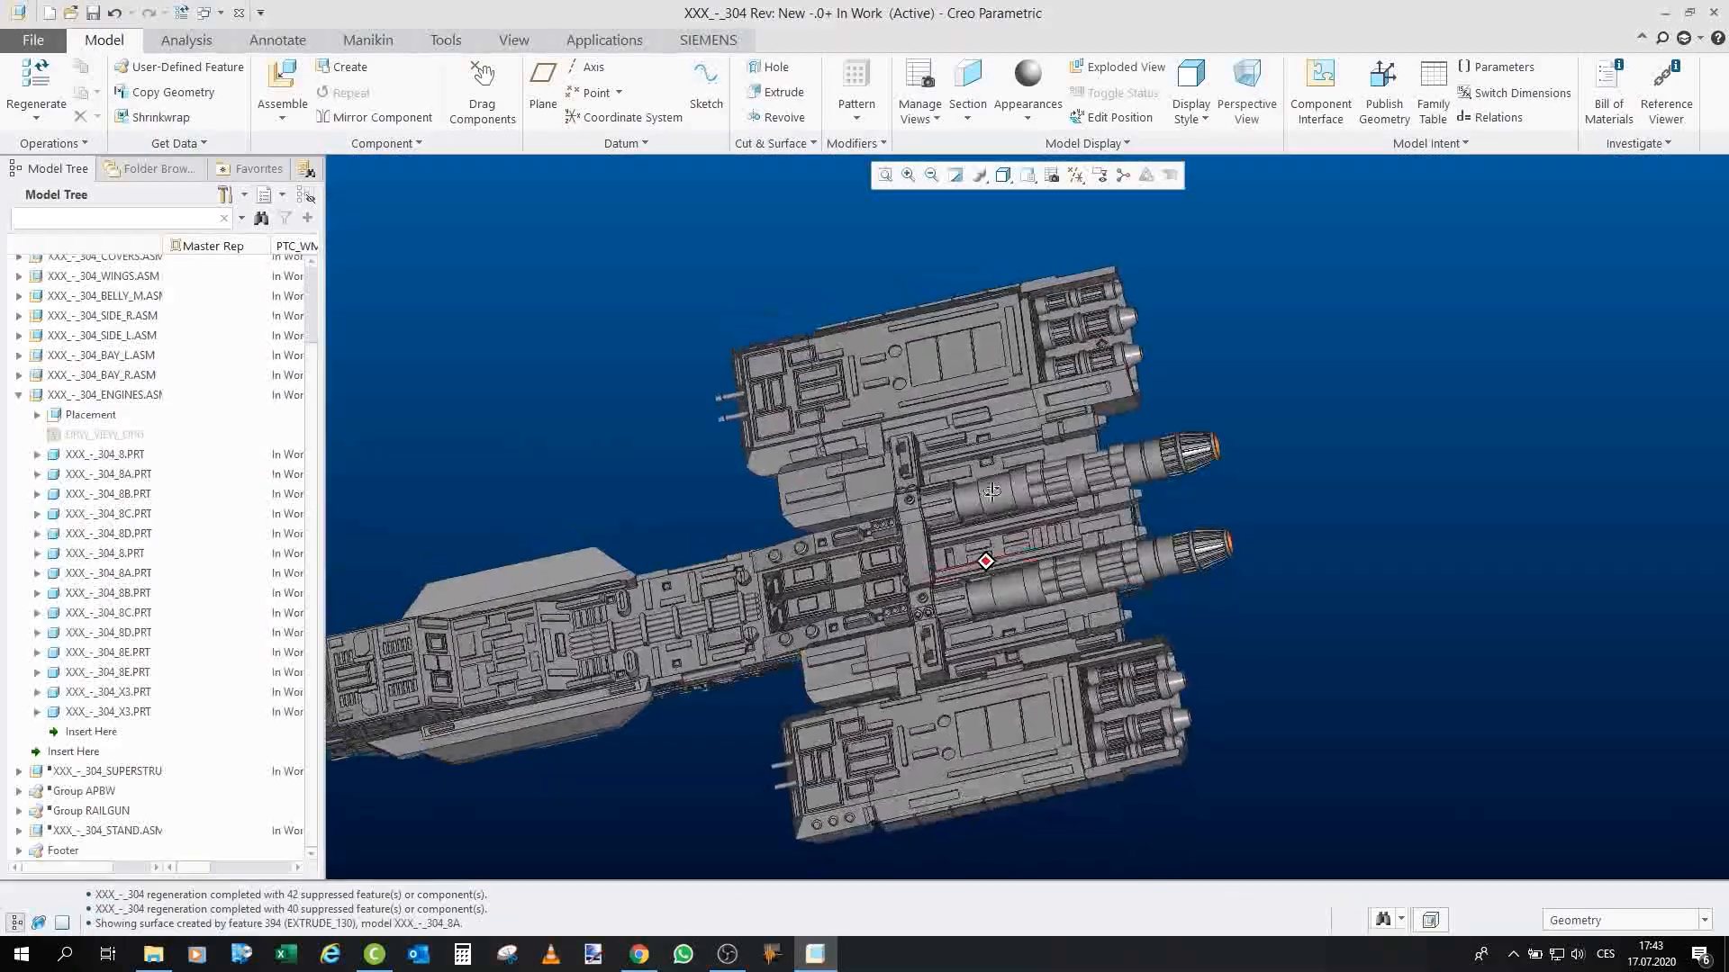
{"action": "scroll", "coordinate": [1007, 511], "scroll_direction": "down", "scroll_amount": 4}
{"action": "mouse_move", "coordinate": [972, 559]}
{"action": "middle_mouse_down"}
{"action": "mouse_move", "coordinate": [1006, 511]}
{"action": "mouse_move", "coordinate": [1180, 550]}
{"action": "mouse_move", "coordinate": [1296, 547]}
{"action": "middle_mouse_up"}
{"action": "scroll", "coordinate": [1297, 548], "scroll_direction": "up", "scroll_amount": 4}
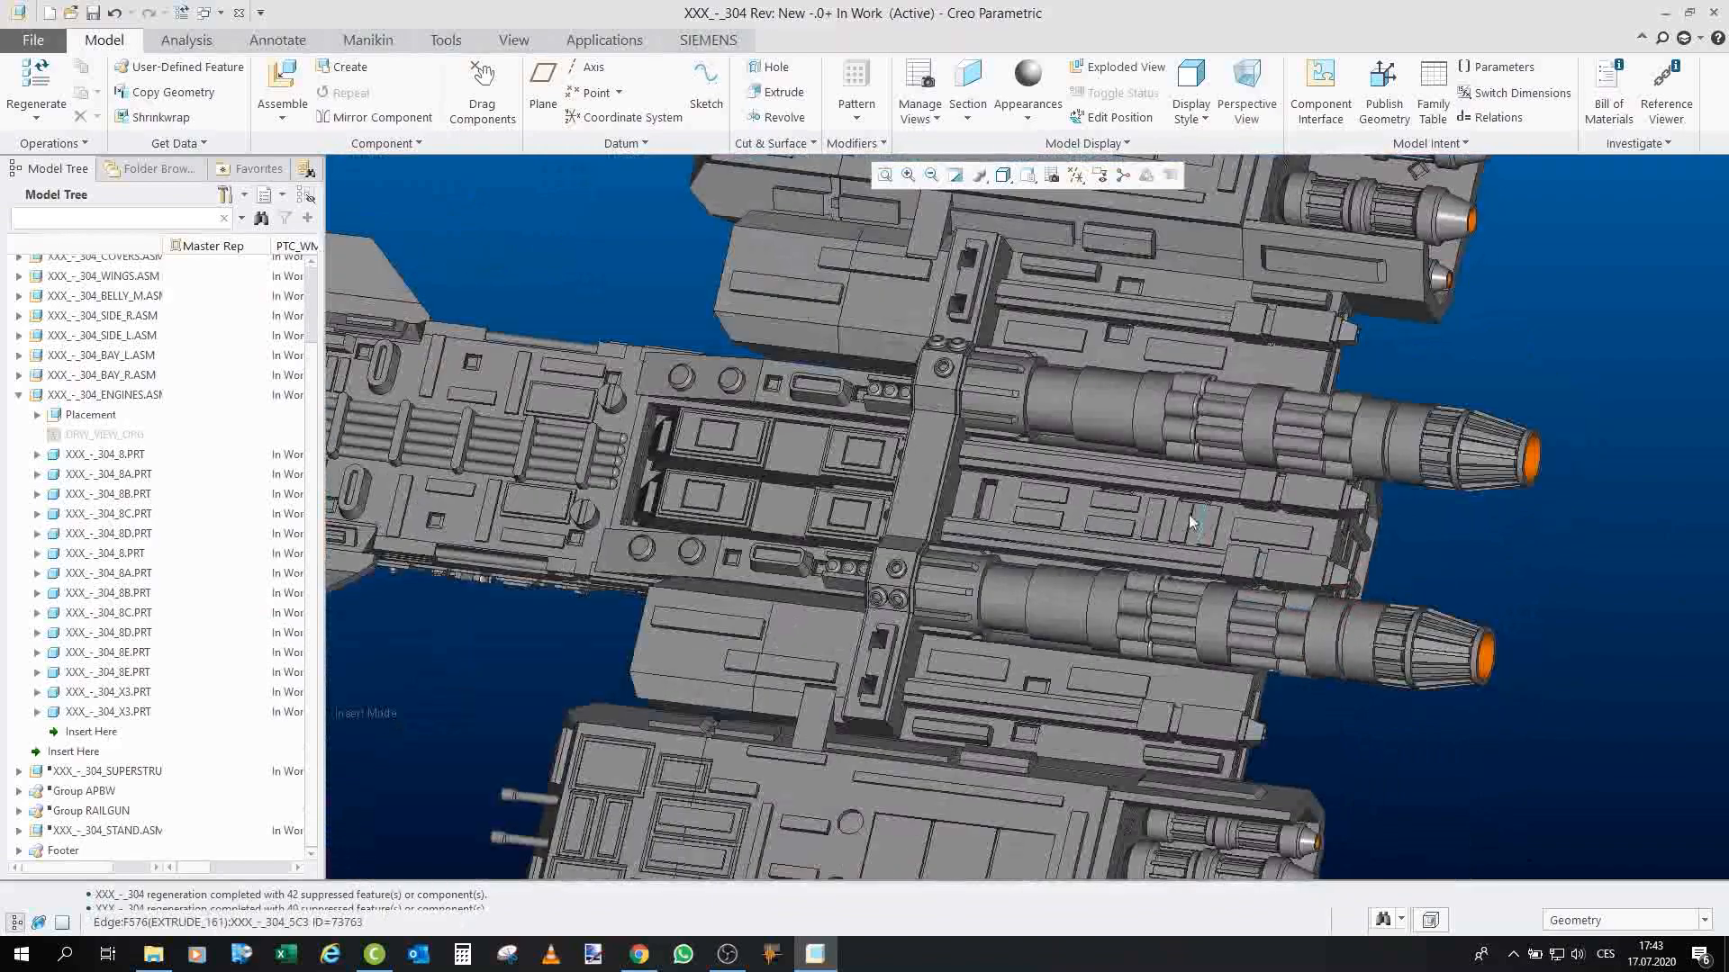
{"action": "middle_click_drag", "start_coordinate": [1303, 607], "coordinate": [1109, 702]}
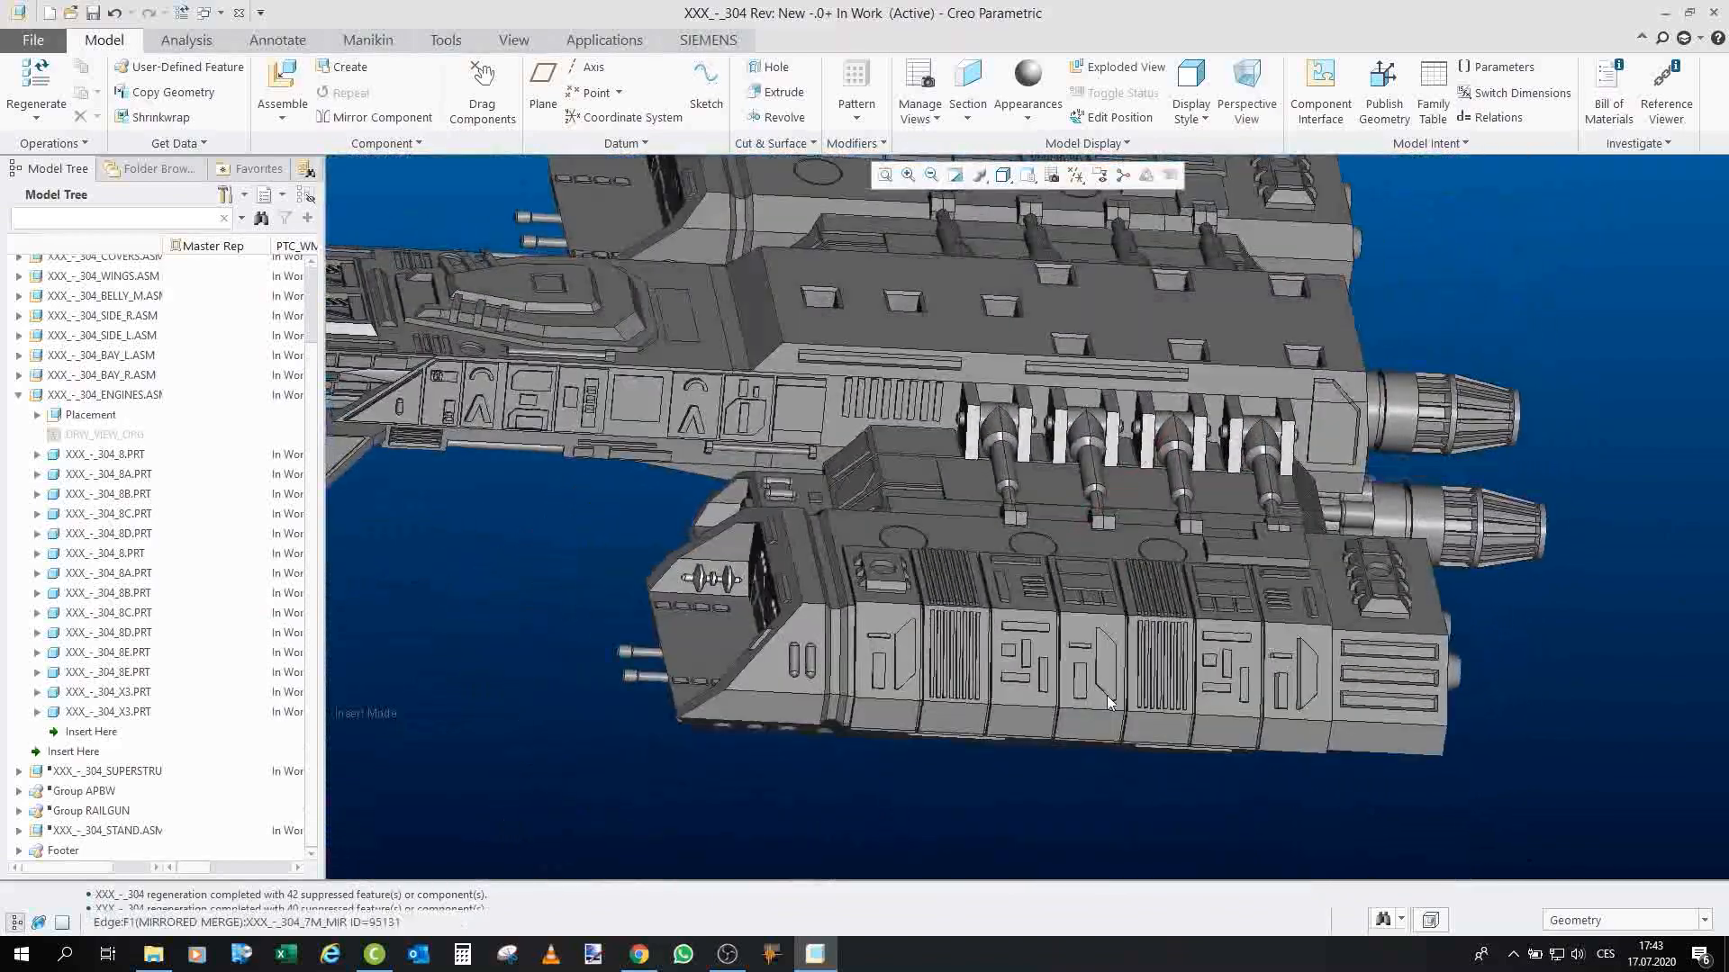
Collapse the engine assembly in the model tree and move the insertion point below the XXX_-_304_SUPERSTRUCTURE assembly.
{"action": "left_click", "coordinate": [19, 396]}
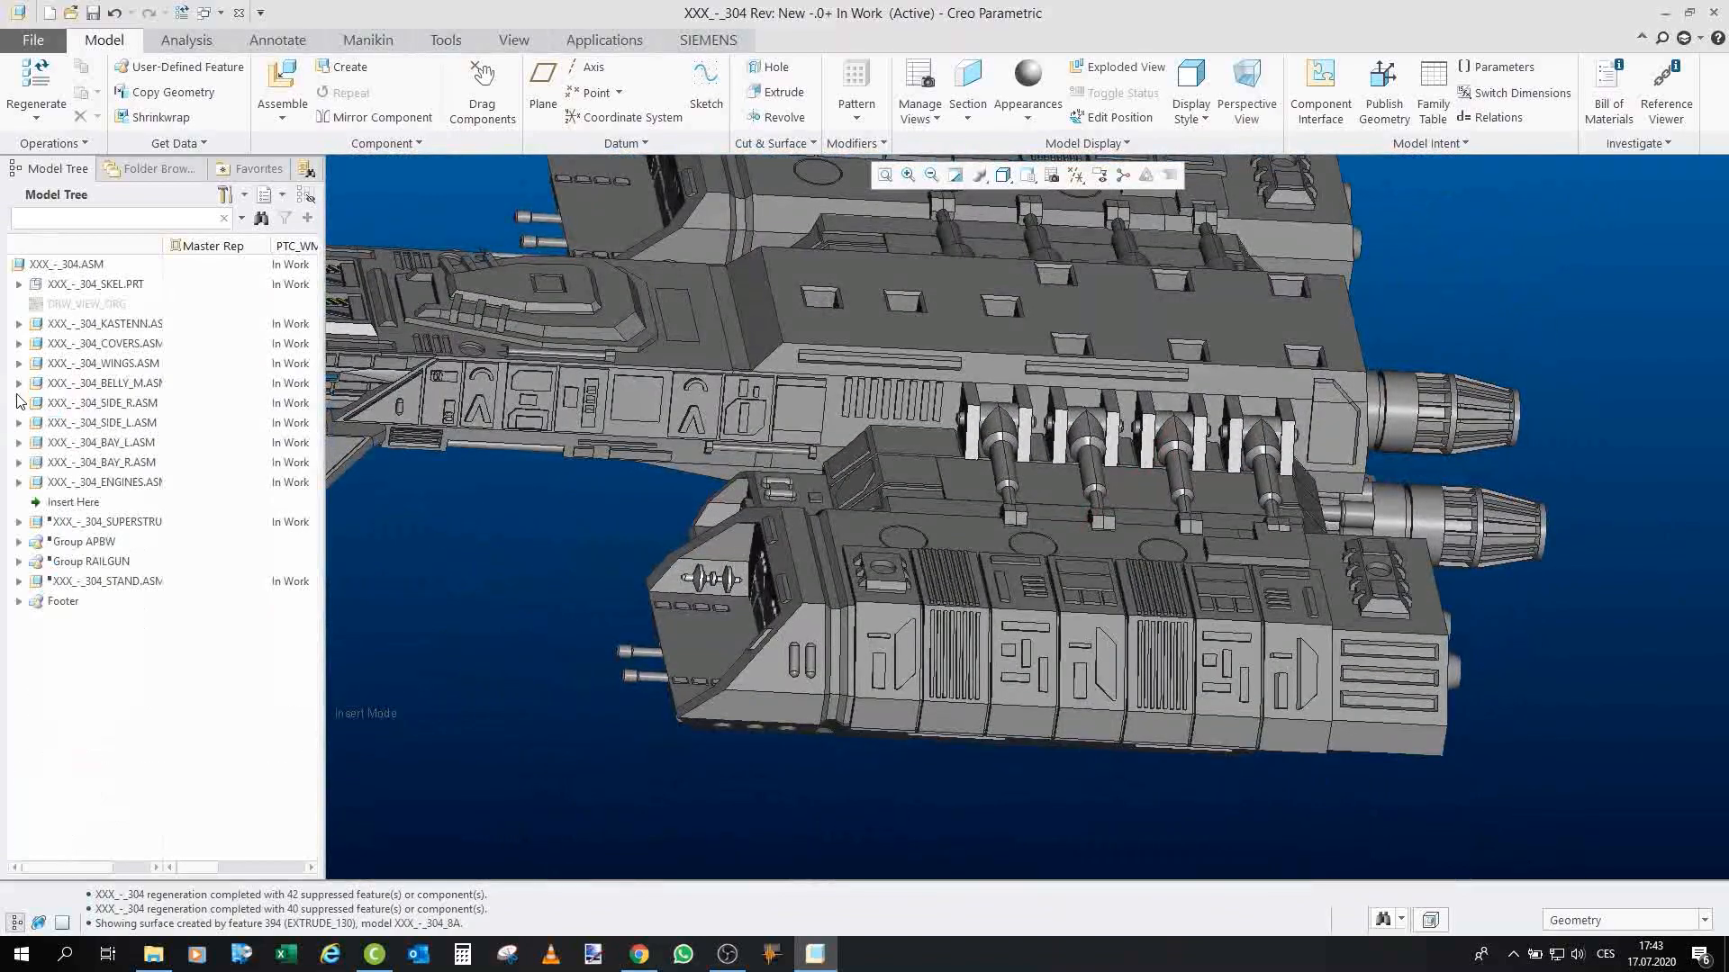
{"action": "scroll", "coordinate": [837, 612], "scroll_direction": "up", "scroll_amount": 3}
{"action": "mouse_move", "coordinate": [1095, 518]}
{"action": "middle_mouse_down"}
{"action": "mouse_move", "coordinate": [1104, 506]}
{"action": "mouse_move", "coordinate": [1107, 526]}
{"action": "mouse_move", "coordinate": [1143, 528]}
{"action": "middle_mouse_up"}
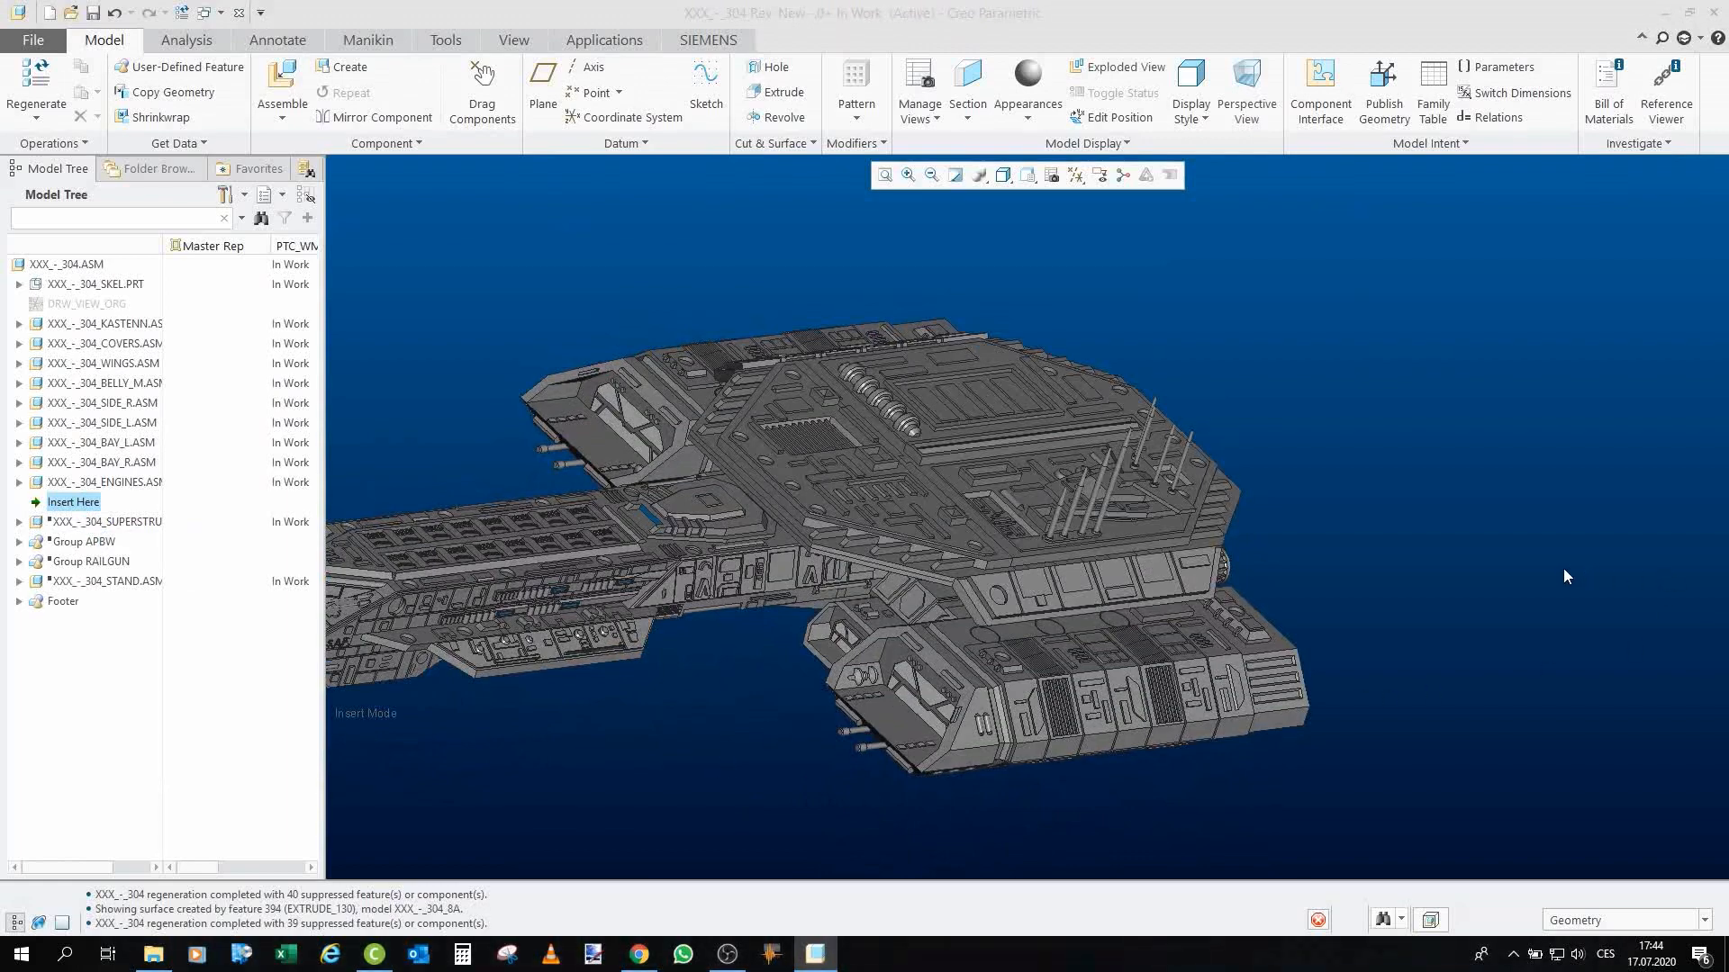
Examine the superstructure's deck details, antennas and side panels on the assembled ship.
{"action": "scroll", "coordinate": [1563, 567], "scroll_direction": "up", "scroll_amount": 3}
{"action": "scroll", "coordinate": [1288, 625], "scroll_direction": "down", "scroll_amount": 5}
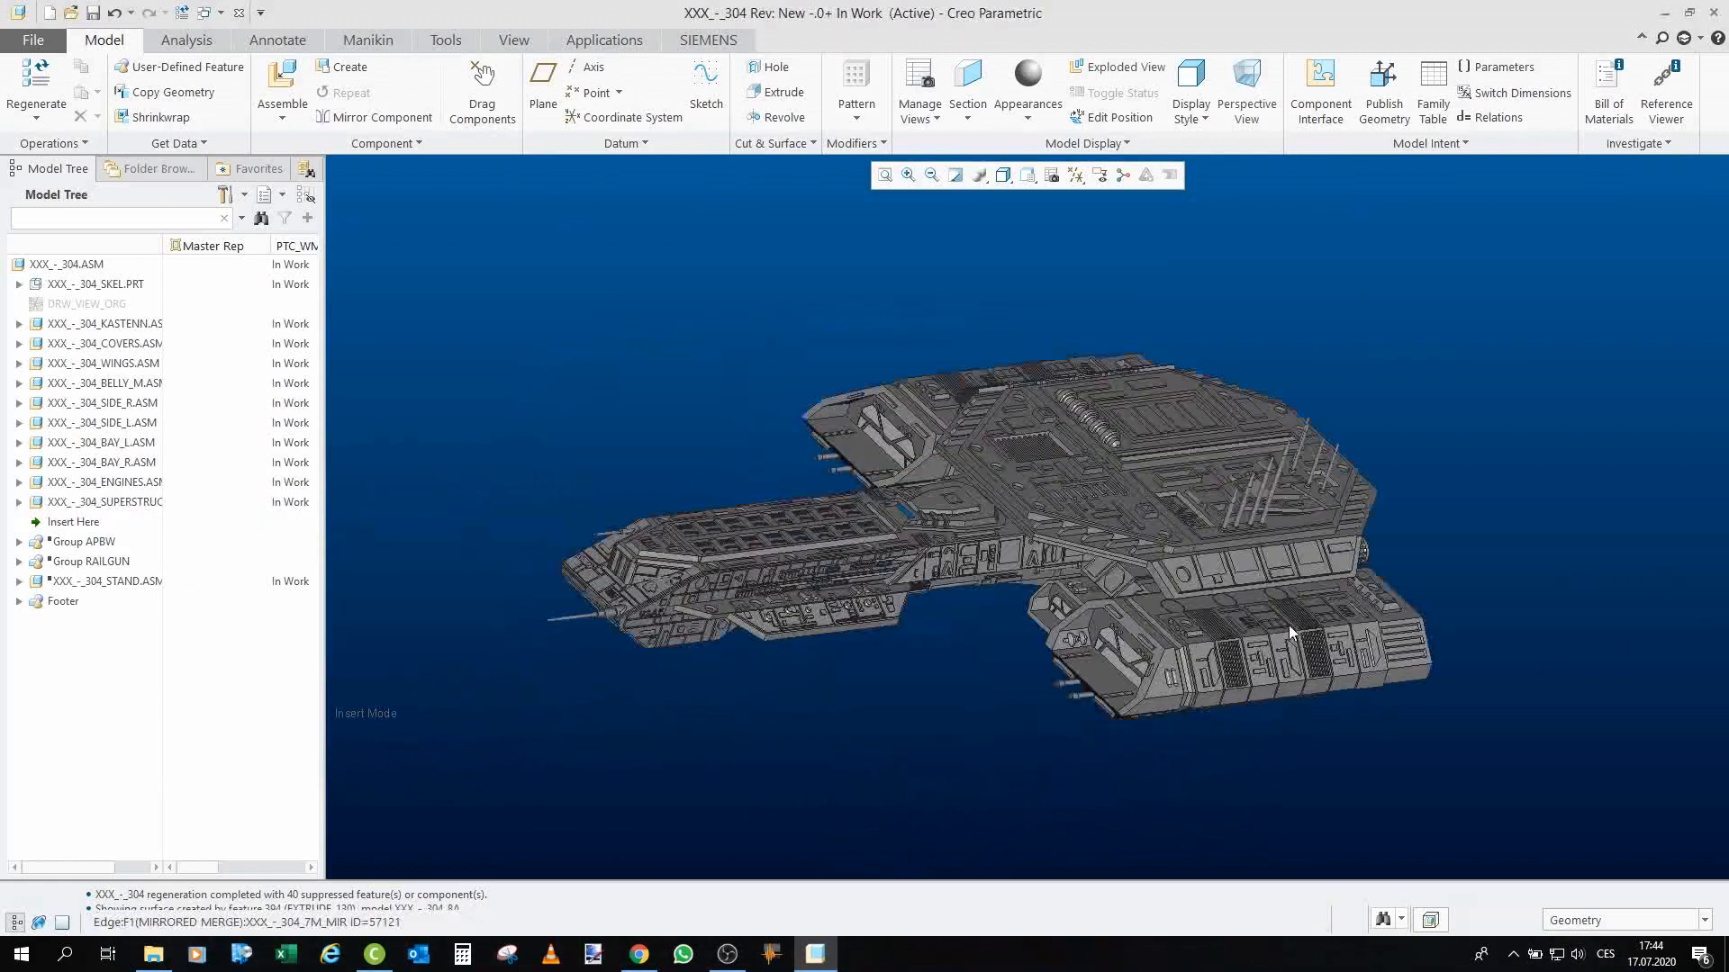
{"action": "scroll", "coordinate": [1021, 294], "scroll_direction": "up", "scroll_amount": 2}
{"action": "mouse_move", "coordinate": [1021, 294]}
{"action": "middle_mouse_down"}
{"action": "mouse_move", "coordinate": [1018, 272]}
{"action": "mouse_move", "coordinate": [1052, 368]}
{"action": "mouse_move", "coordinate": [994, 299]}
{"action": "mouse_move", "coordinate": [1100, 389]}
{"action": "middle_mouse_up"}
{"action": "scroll", "coordinate": [1052, 369], "scroll_direction": "up", "scroll_amount": 2}
{"action": "scroll", "coordinate": [1105, 269], "scroll_direction": "down", "scroll_amount": 4}
{"action": "scroll", "coordinate": [1105, 269], "scroll_direction": "up", "scroll_amount": 1}
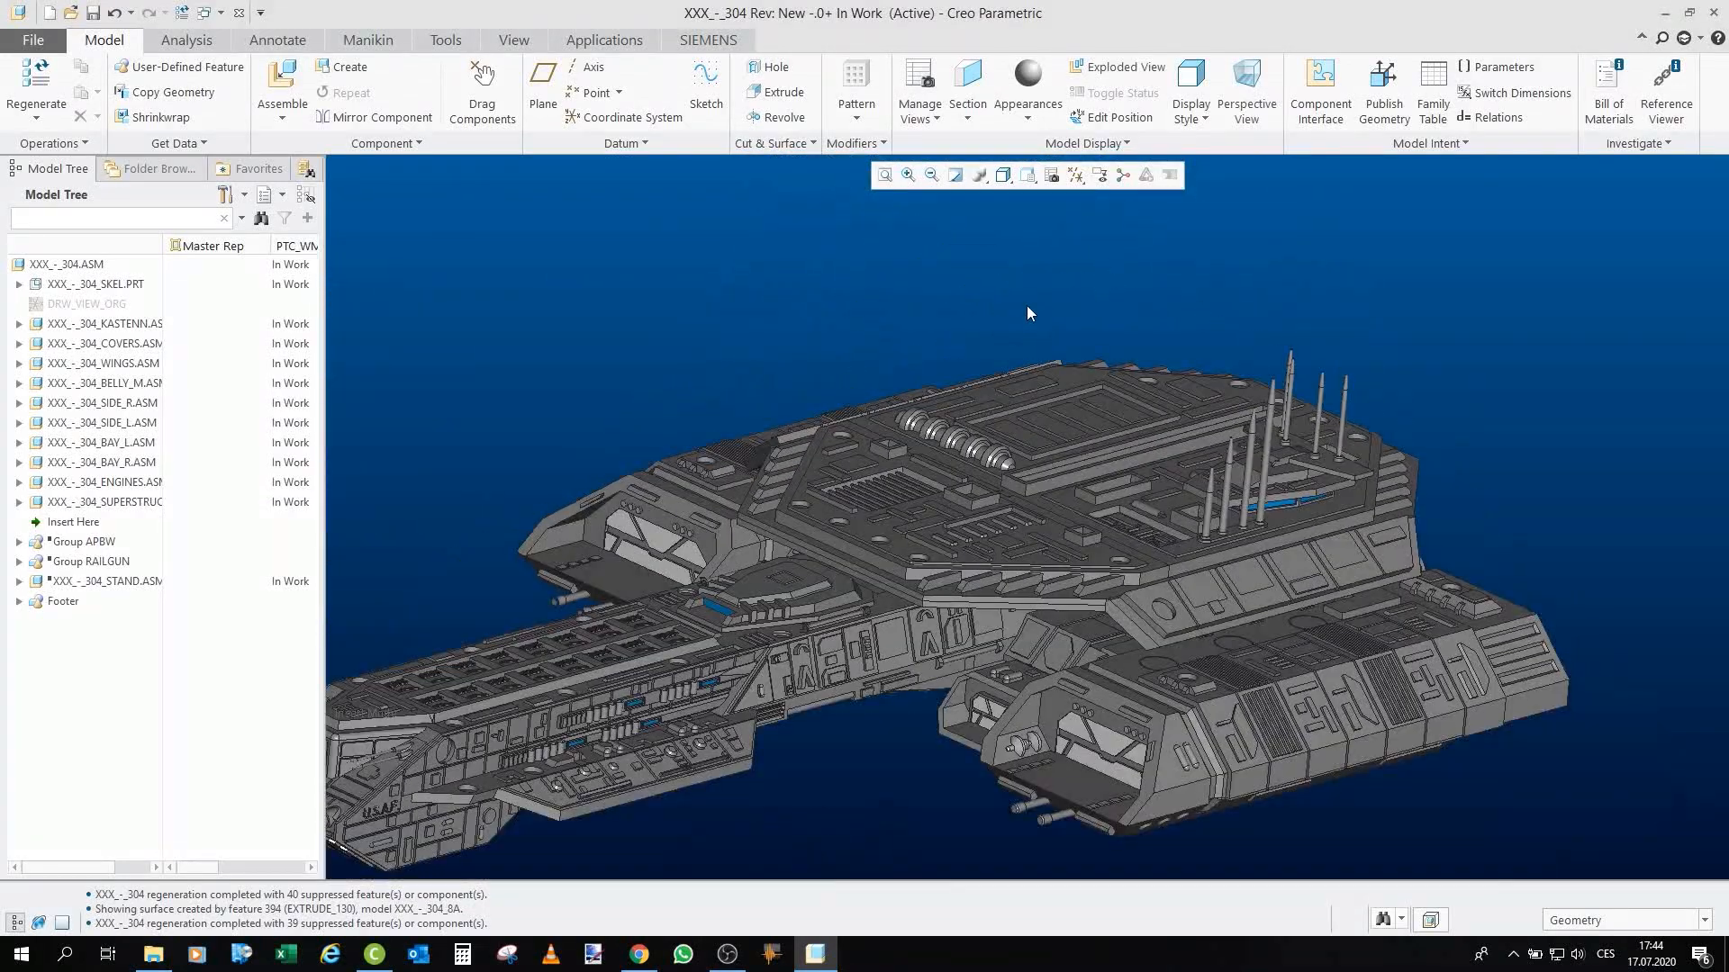
{"action": "middle_click_drag", "start_coordinate": [1027, 312], "coordinate": [1172, 410]}
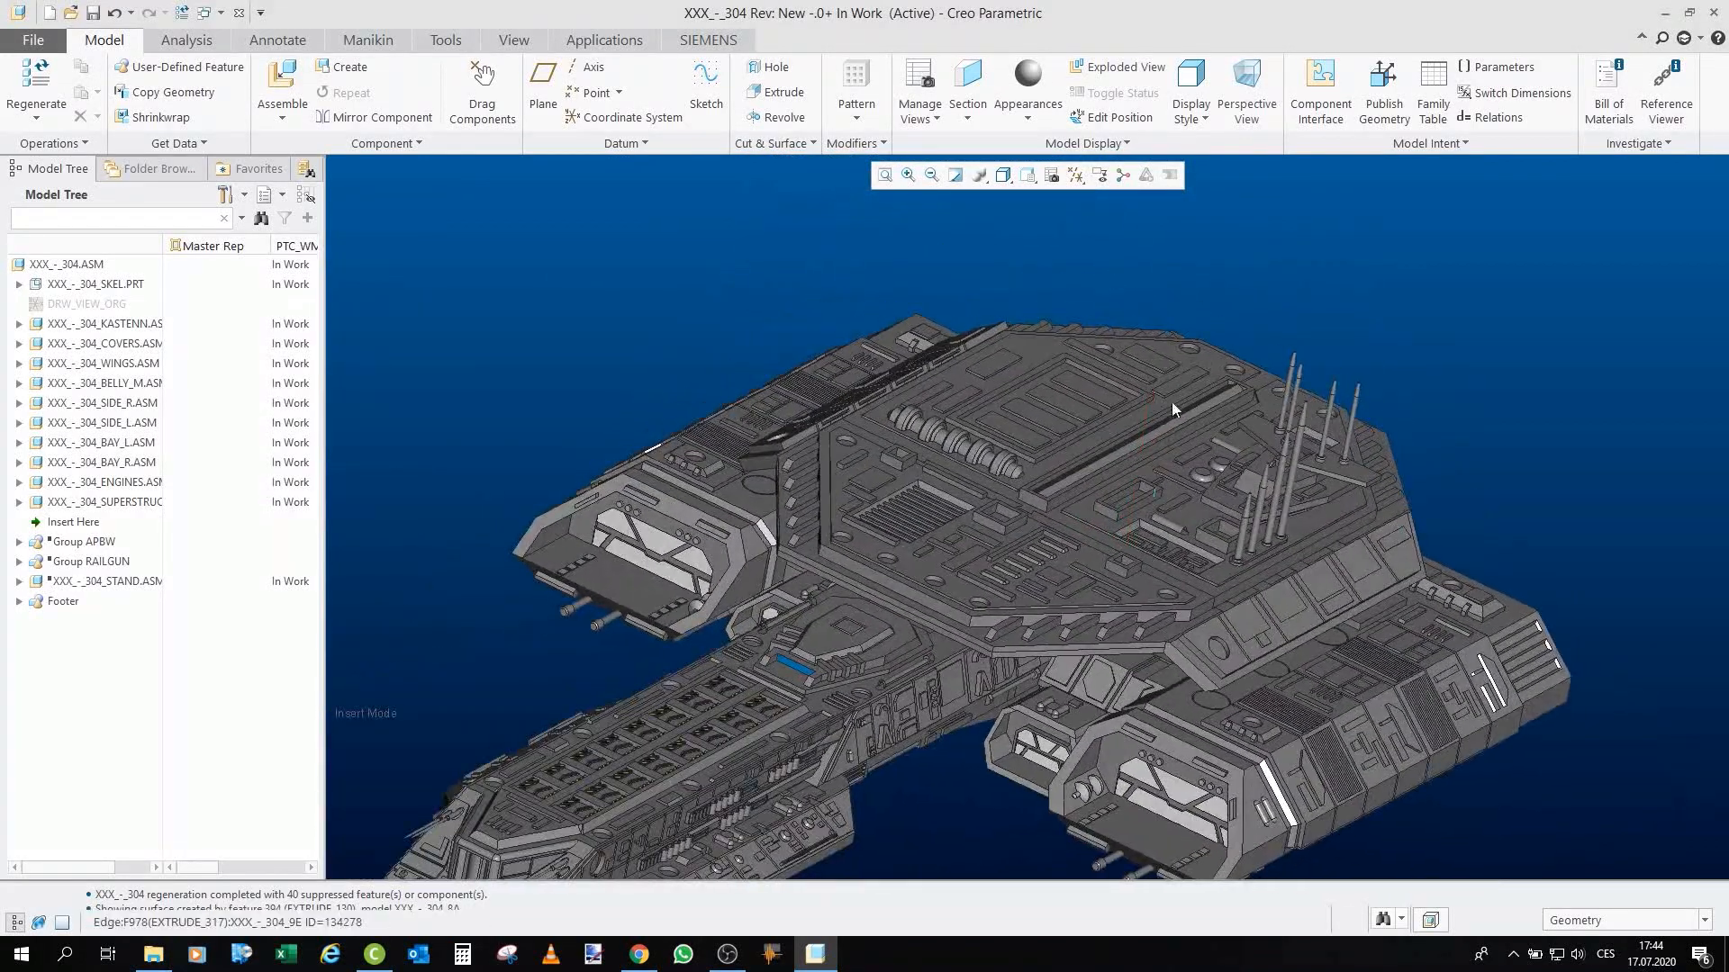
Open the XXX_-_304_SUPERSTRUCTURE assembly in its own window using Master Rep and turn it to its underside.
{"action": "left_click", "coordinate": [87, 505]}
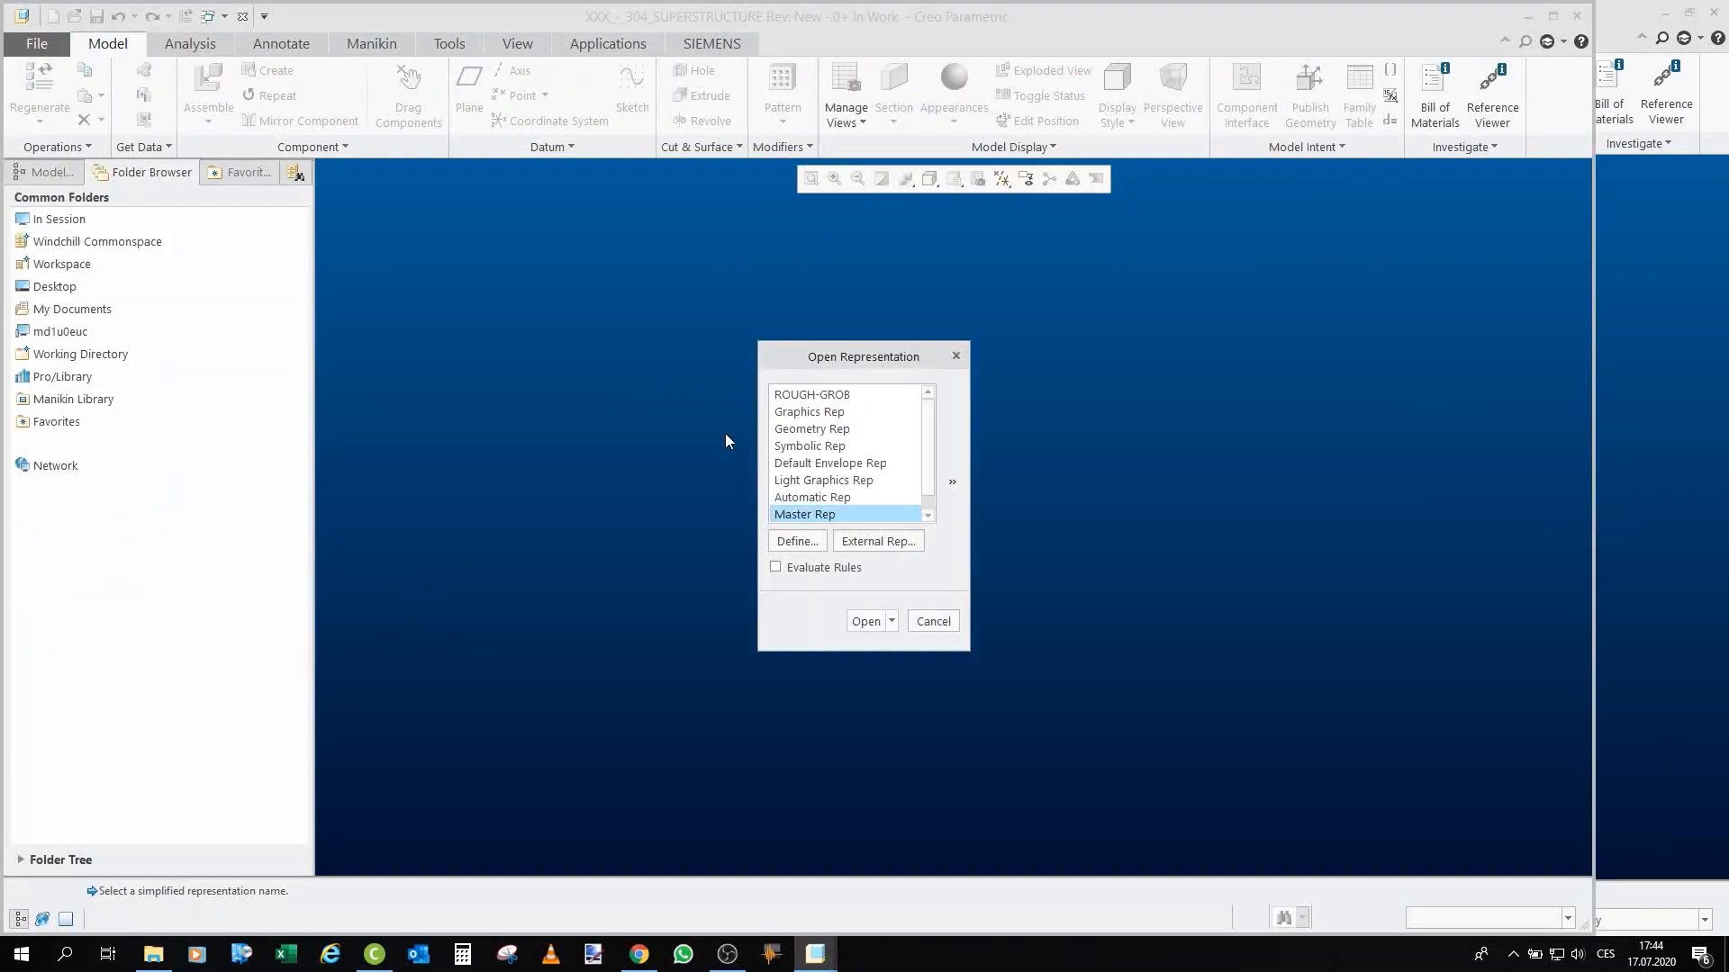
{"action": "left_click", "coordinate": [865, 620]}
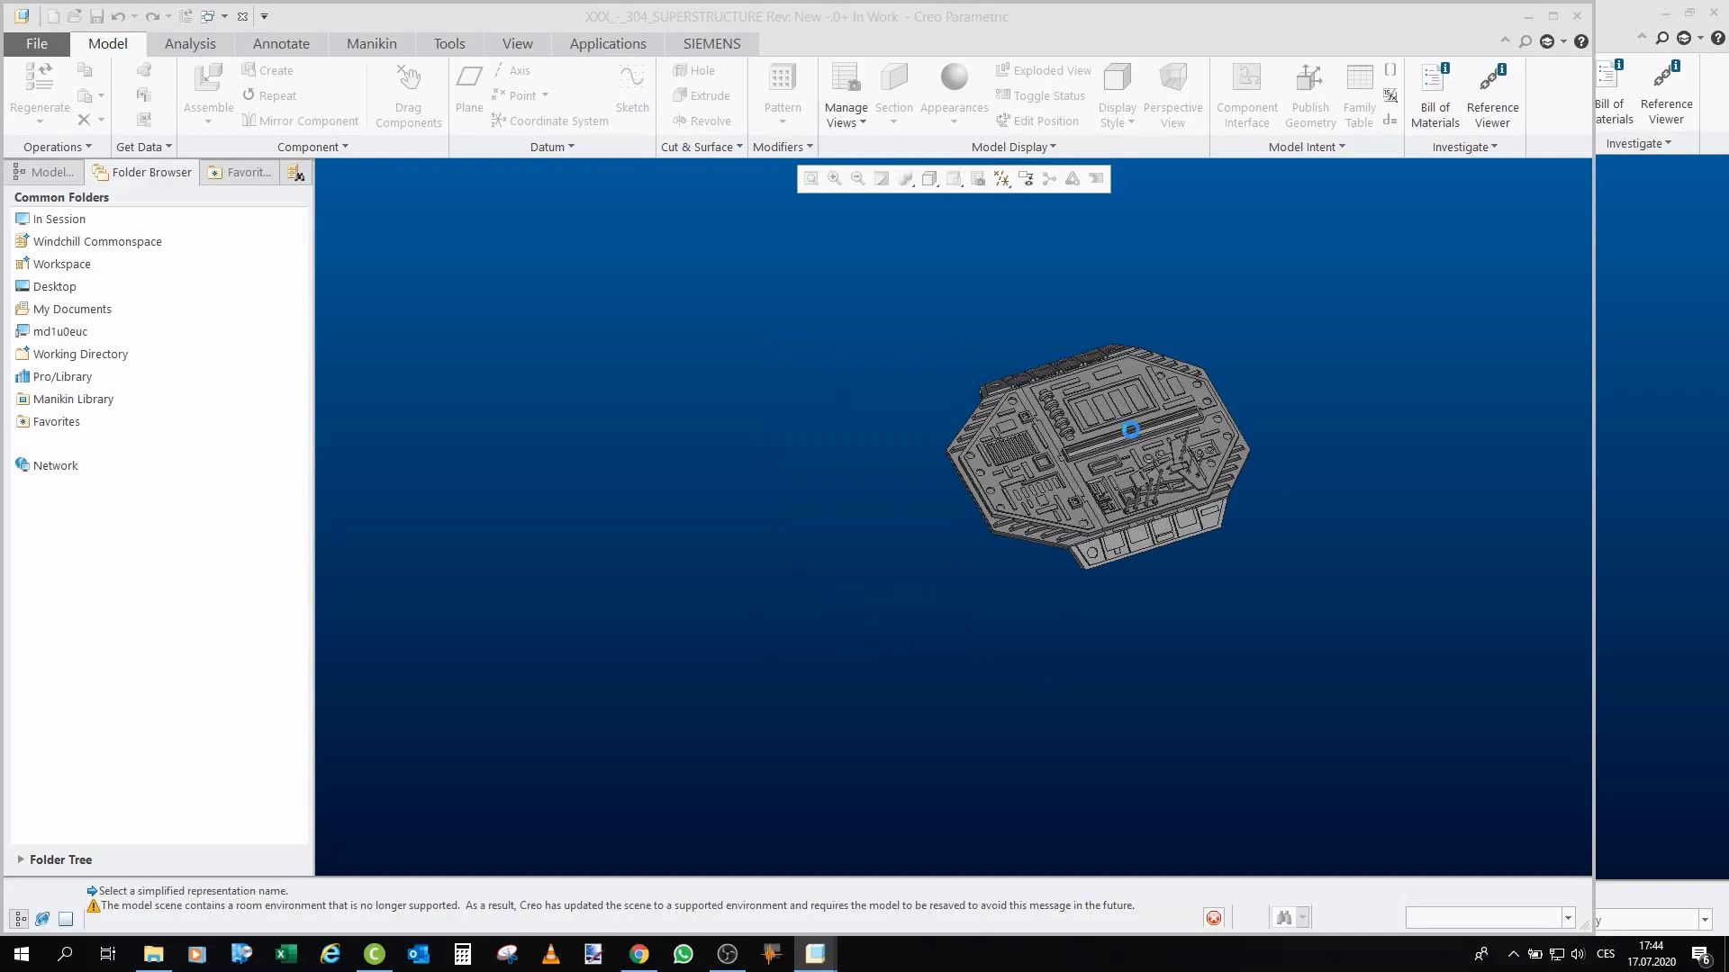
{"action": "scroll", "coordinate": [1113, 443], "scroll_direction": "down", "scroll_amount": 5}
{"action": "mouse_move", "coordinate": [1113, 443]}
{"action": "middle_mouse_down"}
{"action": "mouse_move", "coordinate": [1097, 231]}
{"action": "mouse_move", "coordinate": [1080, 262]}
{"action": "middle_mouse_up"}
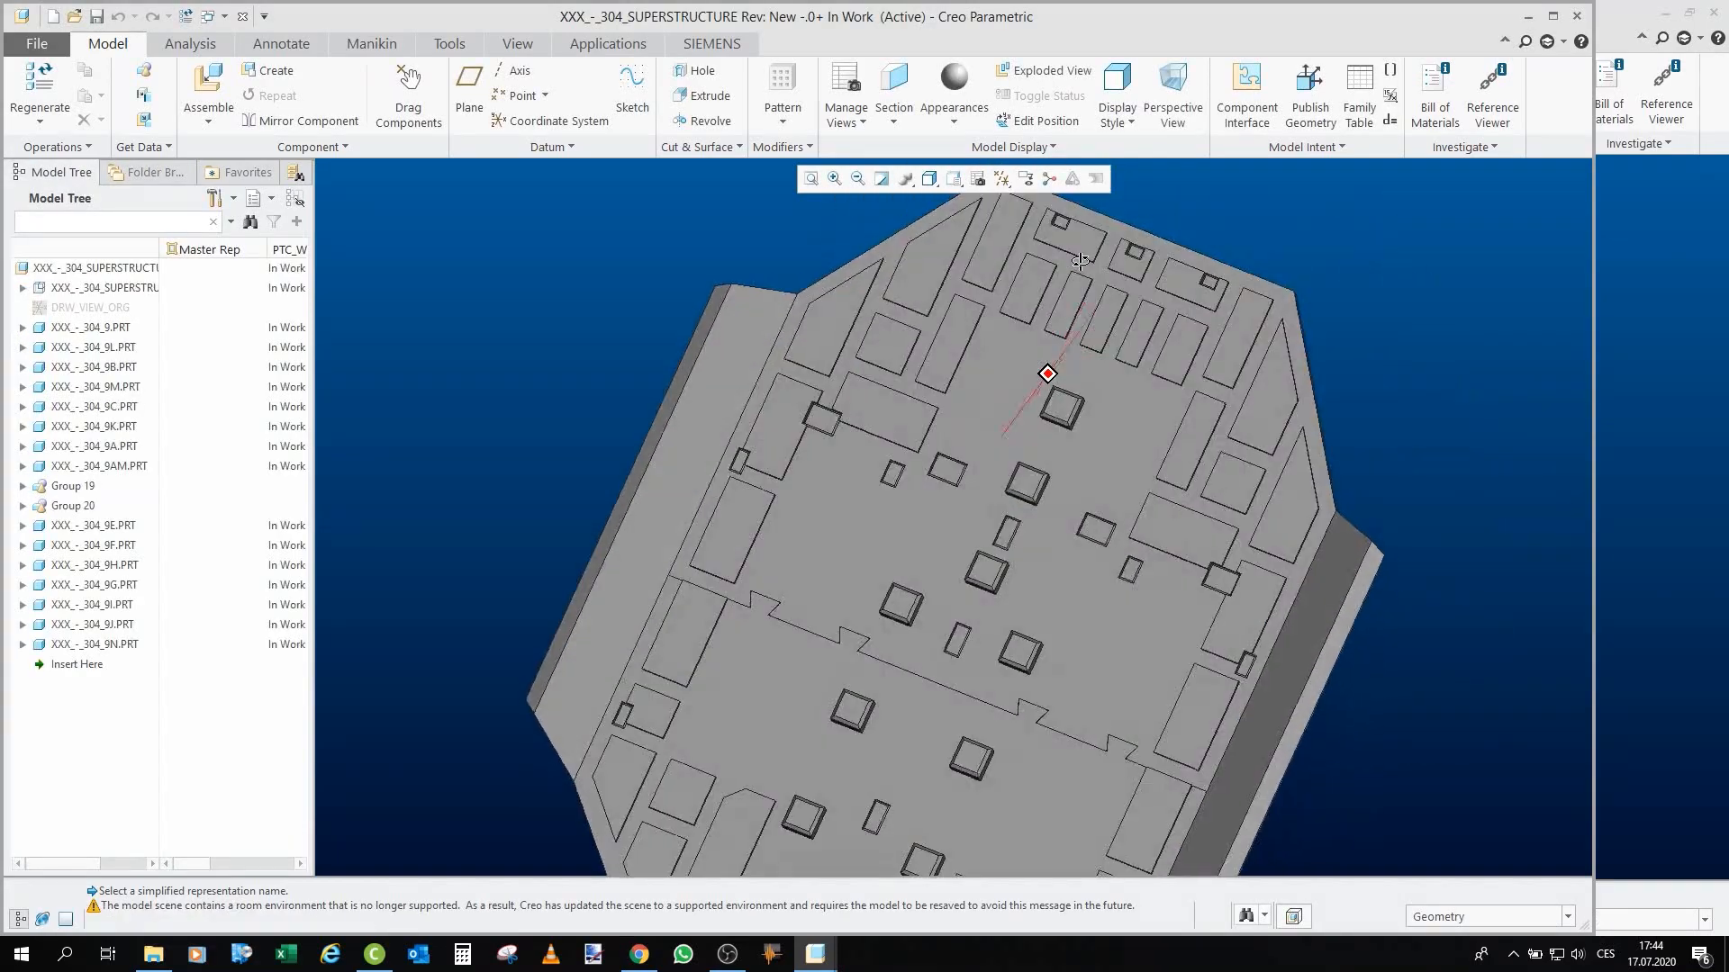
Examine the superstructure's underside, including the square sockets, the dovetail joint between base plates, the recesses and the outer edge.
{"action": "scroll", "coordinate": [1053, 369], "scroll_direction": "up", "scroll_amount": 4}
{"action": "scroll", "coordinate": [1037, 491], "scroll_direction": "down", "scroll_amount": 5}
{"action": "mouse_move", "coordinate": [1068, 439]}
{"action": "middle_mouse_down"}
{"action": "mouse_move", "coordinate": [1098, 474]}
{"action": "mouse_move", "coordinate": [1103, 531]}
{"action": "mouse_move", "coordinate": [974, 664]}
{"action": "middle_mouse_up"}
{"action": "scroll", "coordinate": [1088, 455], "scroll_direction": "up", "scroll_amount": 4}
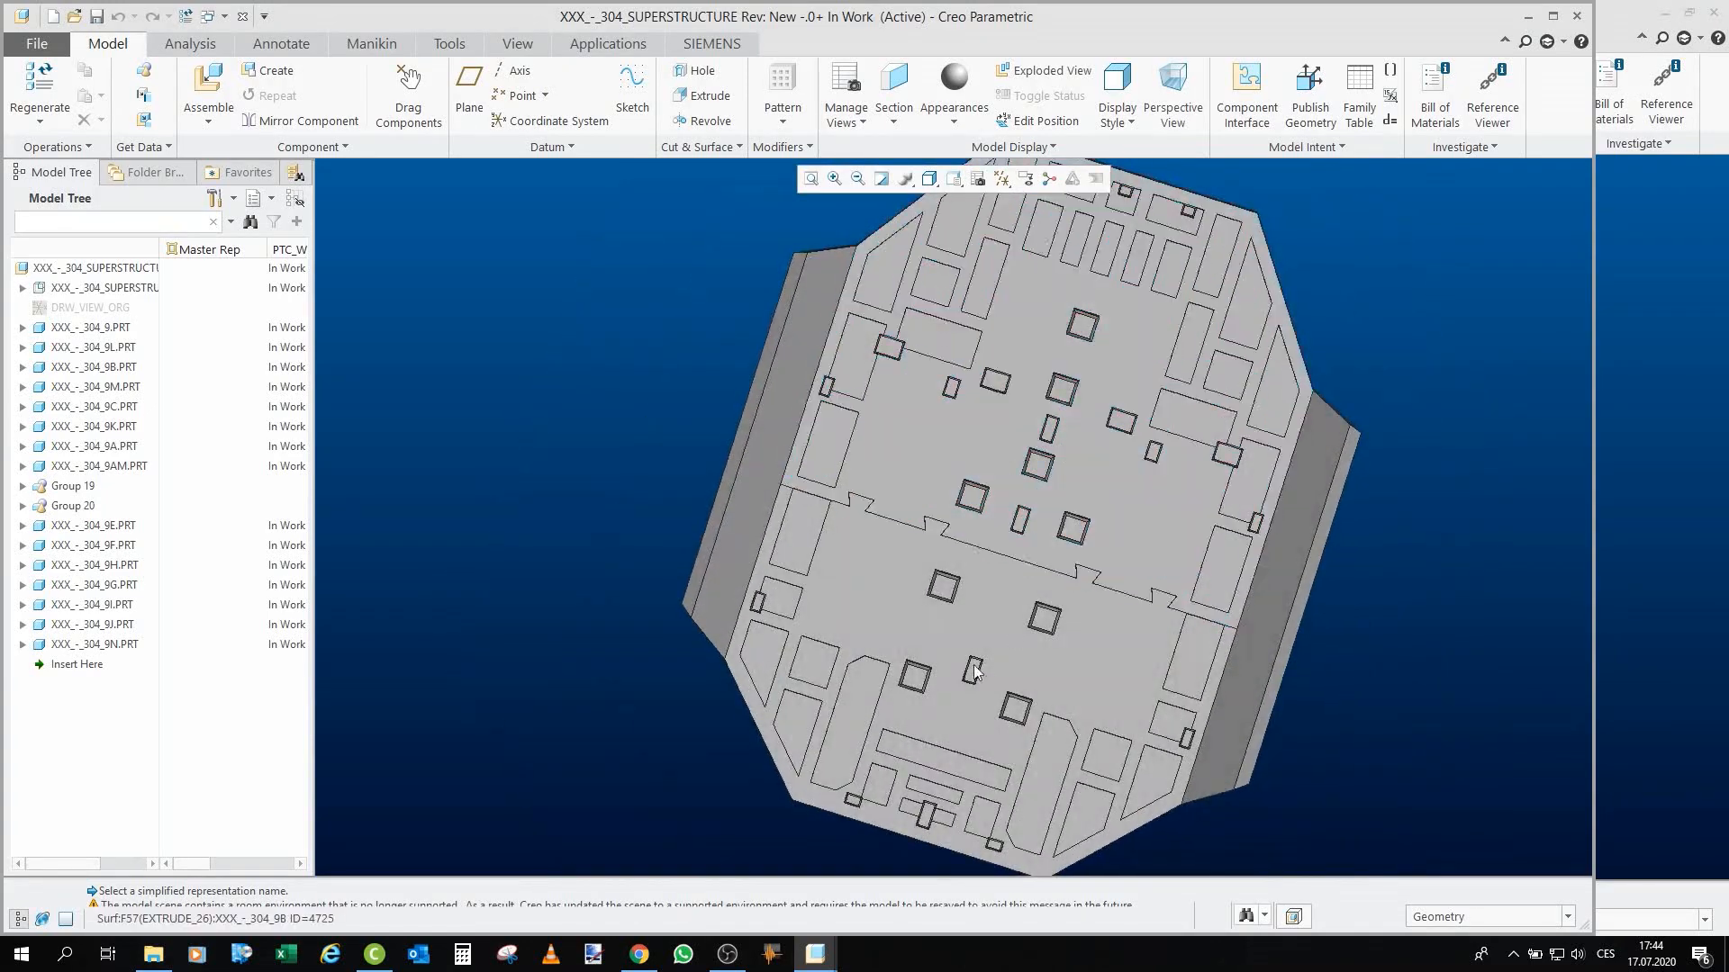
{"action": "scroll", "coordinate": [844, 503], "scroll_direction": "down", "scroll_amount": 2}
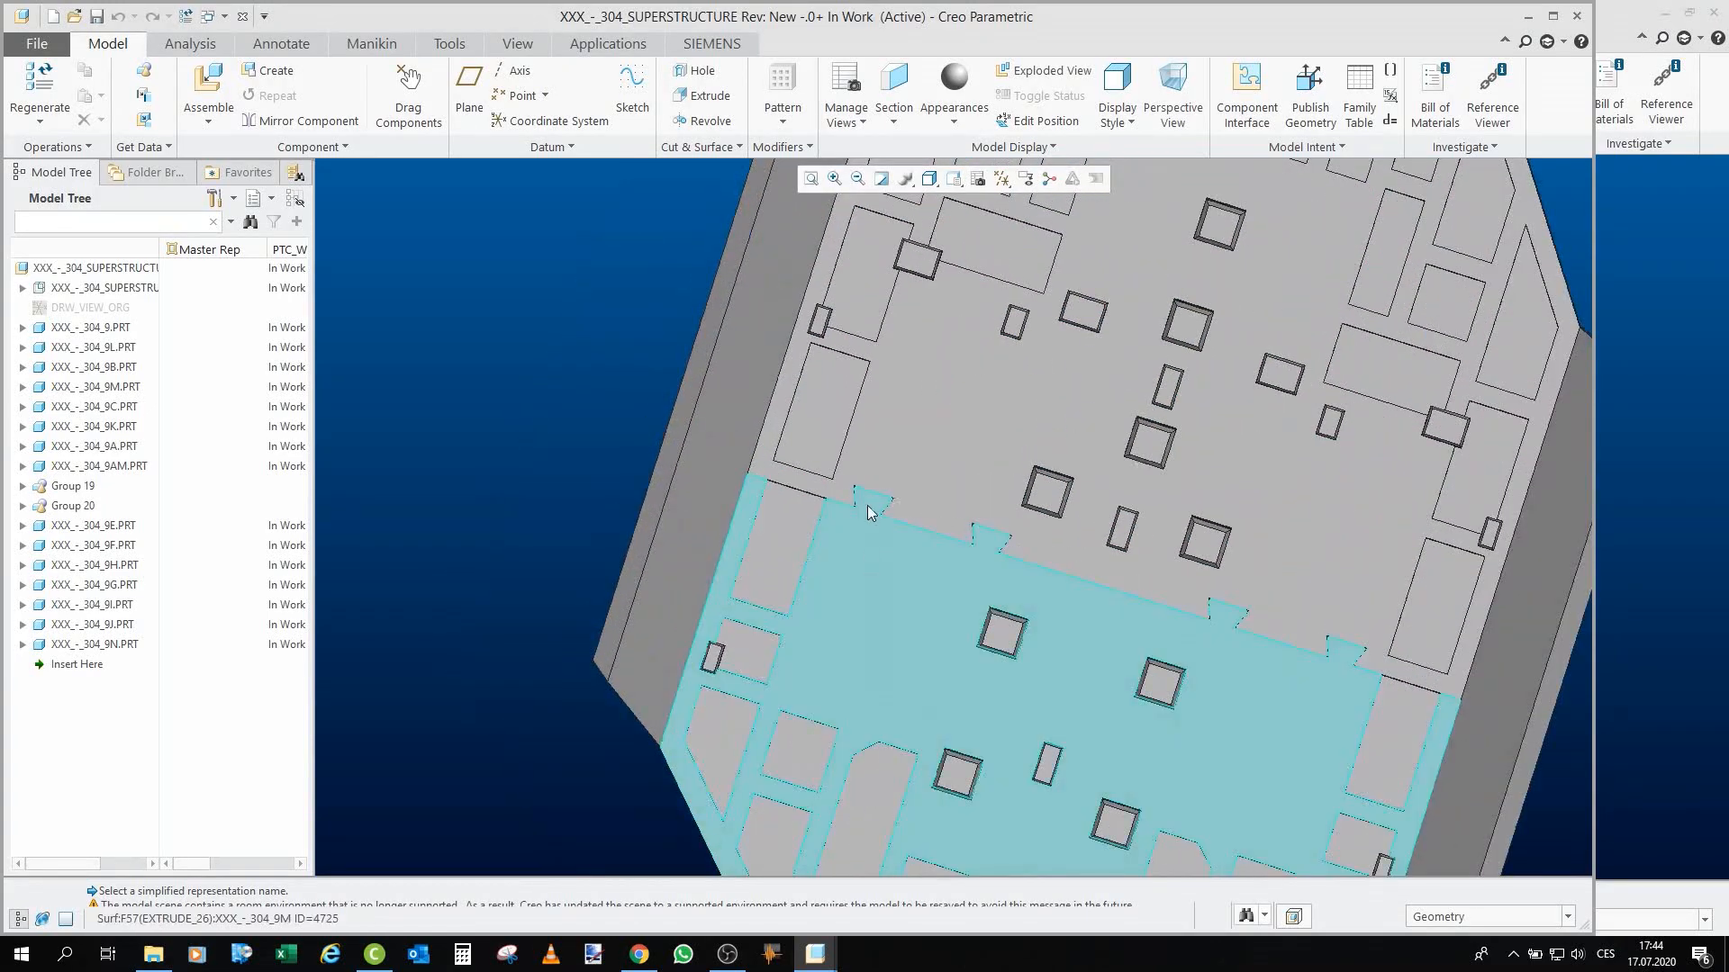
{"action": "scroll", "coordinate": [871, 513], "scroll_direction": "down", "scroll_amount": 3}
{"action": "scroll", "coordinate": [899, 518], "scroll_direction": "up", "scroll_amount": 4}
{"action": "mouse_move", "coordinate": [1040, 574]}
{"action": "middle_mouse_down"}
{"action": "mouse_move", "coordinate": [1108, 724]}
{"action": "mouse_move", "coordinate": [760, 589]}
{"action": "mouse_move", "coordinate": [653, 525]}
{"action": "mouse_move", "coordinate": [650, 486]}
{"action": "middle_mouse_up"}
{"action": "scroll", "coordinate": [720, 612], "scroll_direction": "down", "scroll_amount": 4}
{"action": "scroll", "coordinate": [711, 661], "scroll_direction": "up", "scroll_amount": 1}
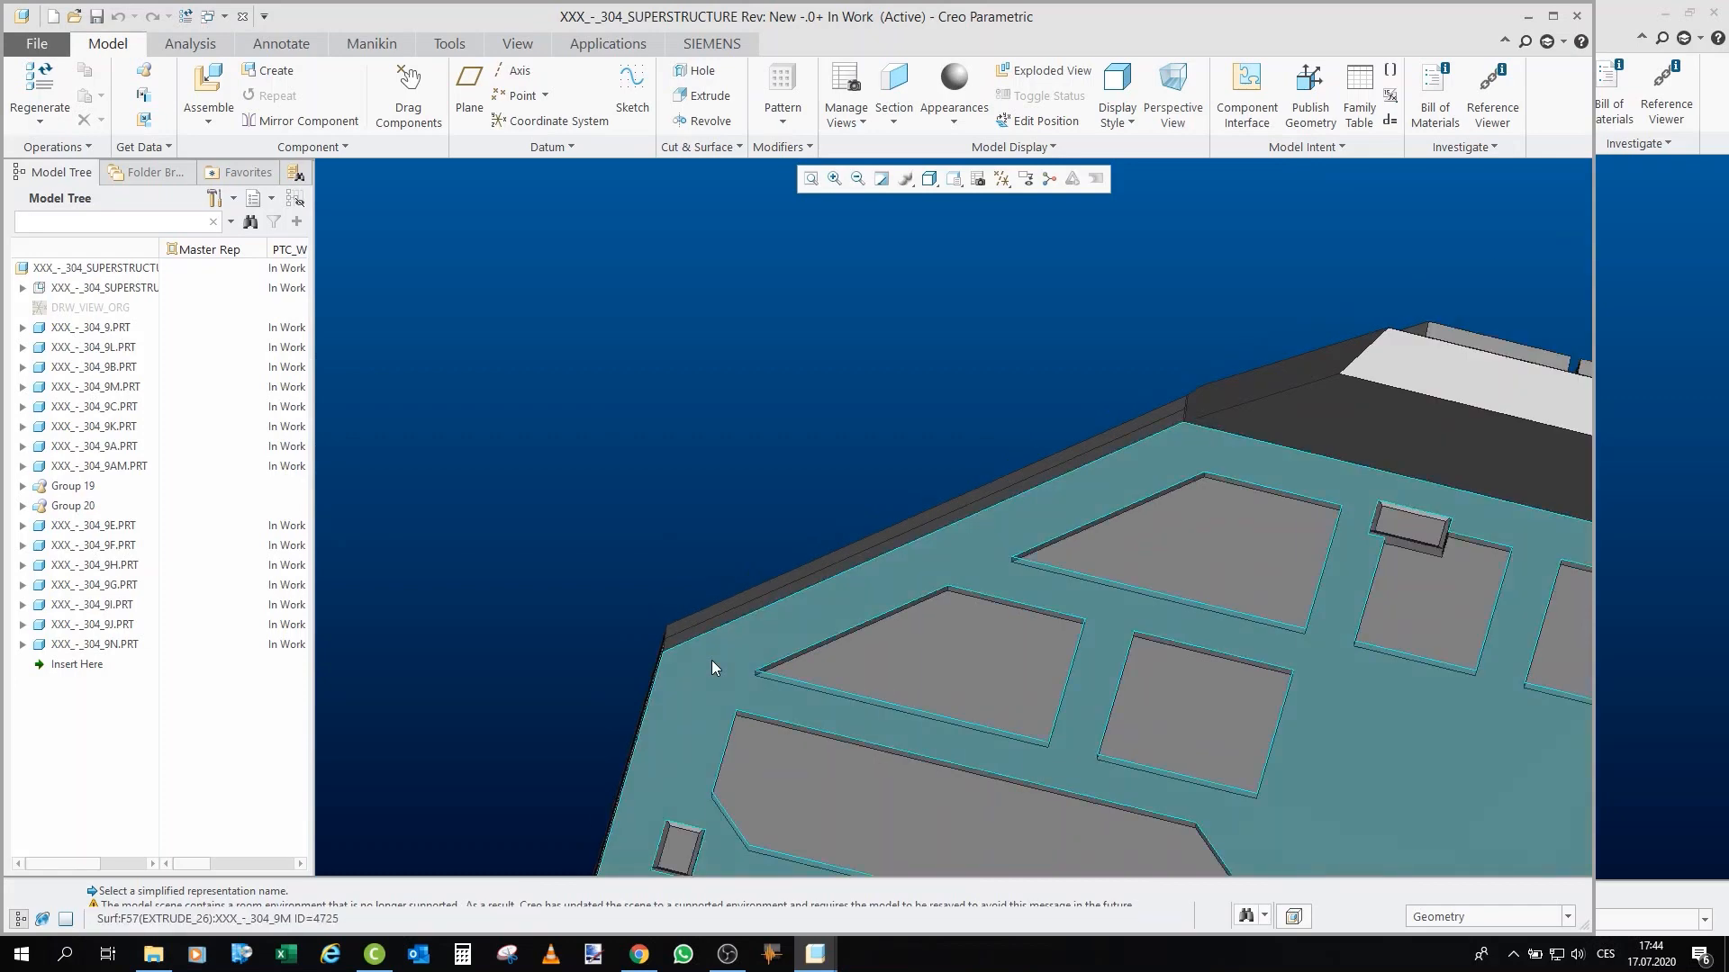
{"action": "scroll", "coordinate": [709, 663], "scroll_direction": "down", "scroll_amount": 3}
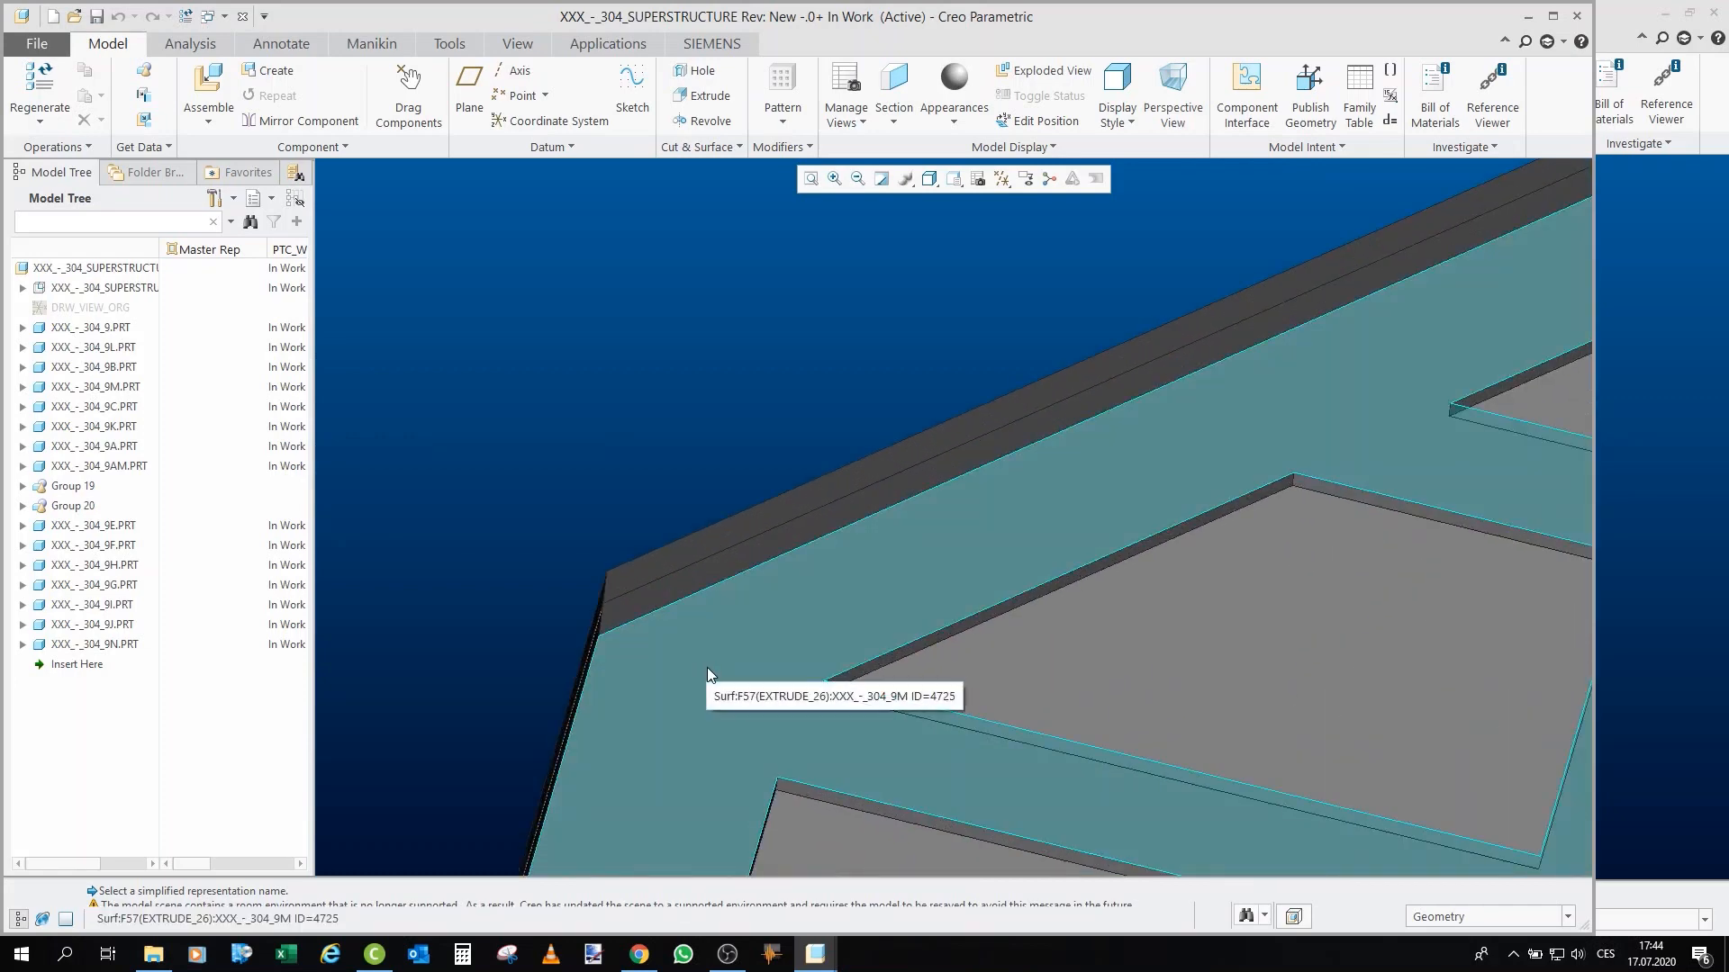
Turn the superstructure deck-side up and open an XXX_-_304_X19 part from its edge in its own window.
{"action": "scroll", "coordinate": [614, 488], "scroll_direction": "up", "scroll_amount": 6}
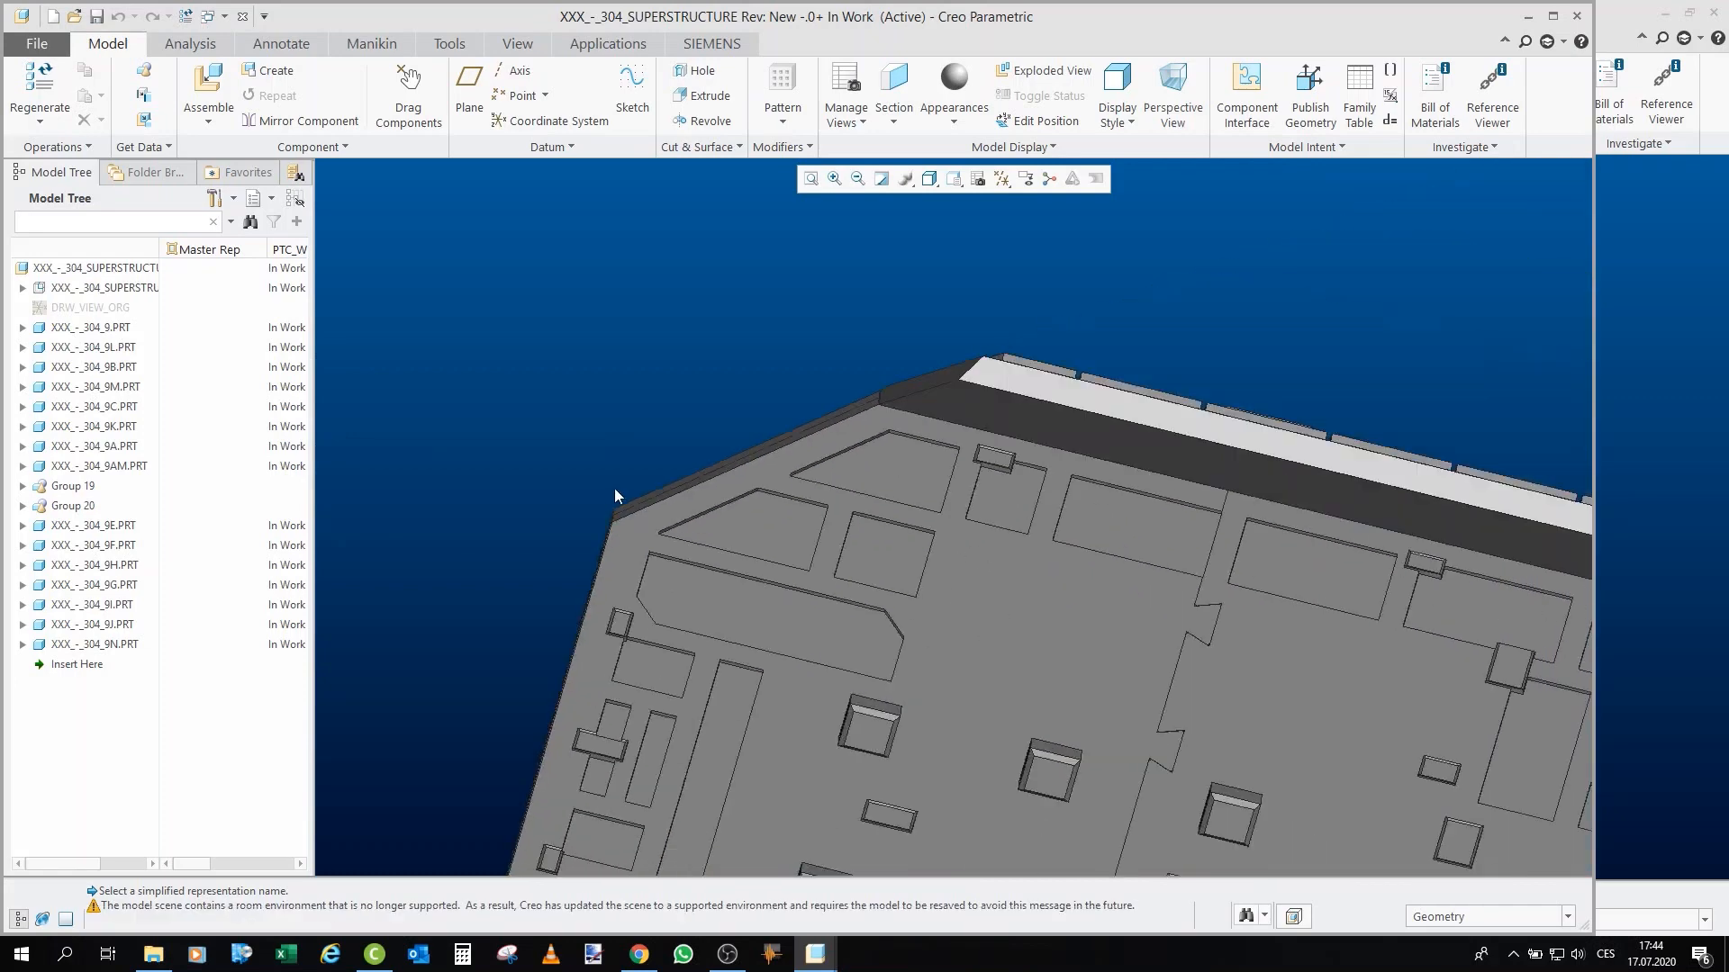
{"action": "scroll", "coordinate": [824, 557], "scroll_direction": "down", "scroll_amount": 4}
{"action": "scroll", "coordinate": [824, 552], "scroll_direction": "up", "scroll_amount": 5}
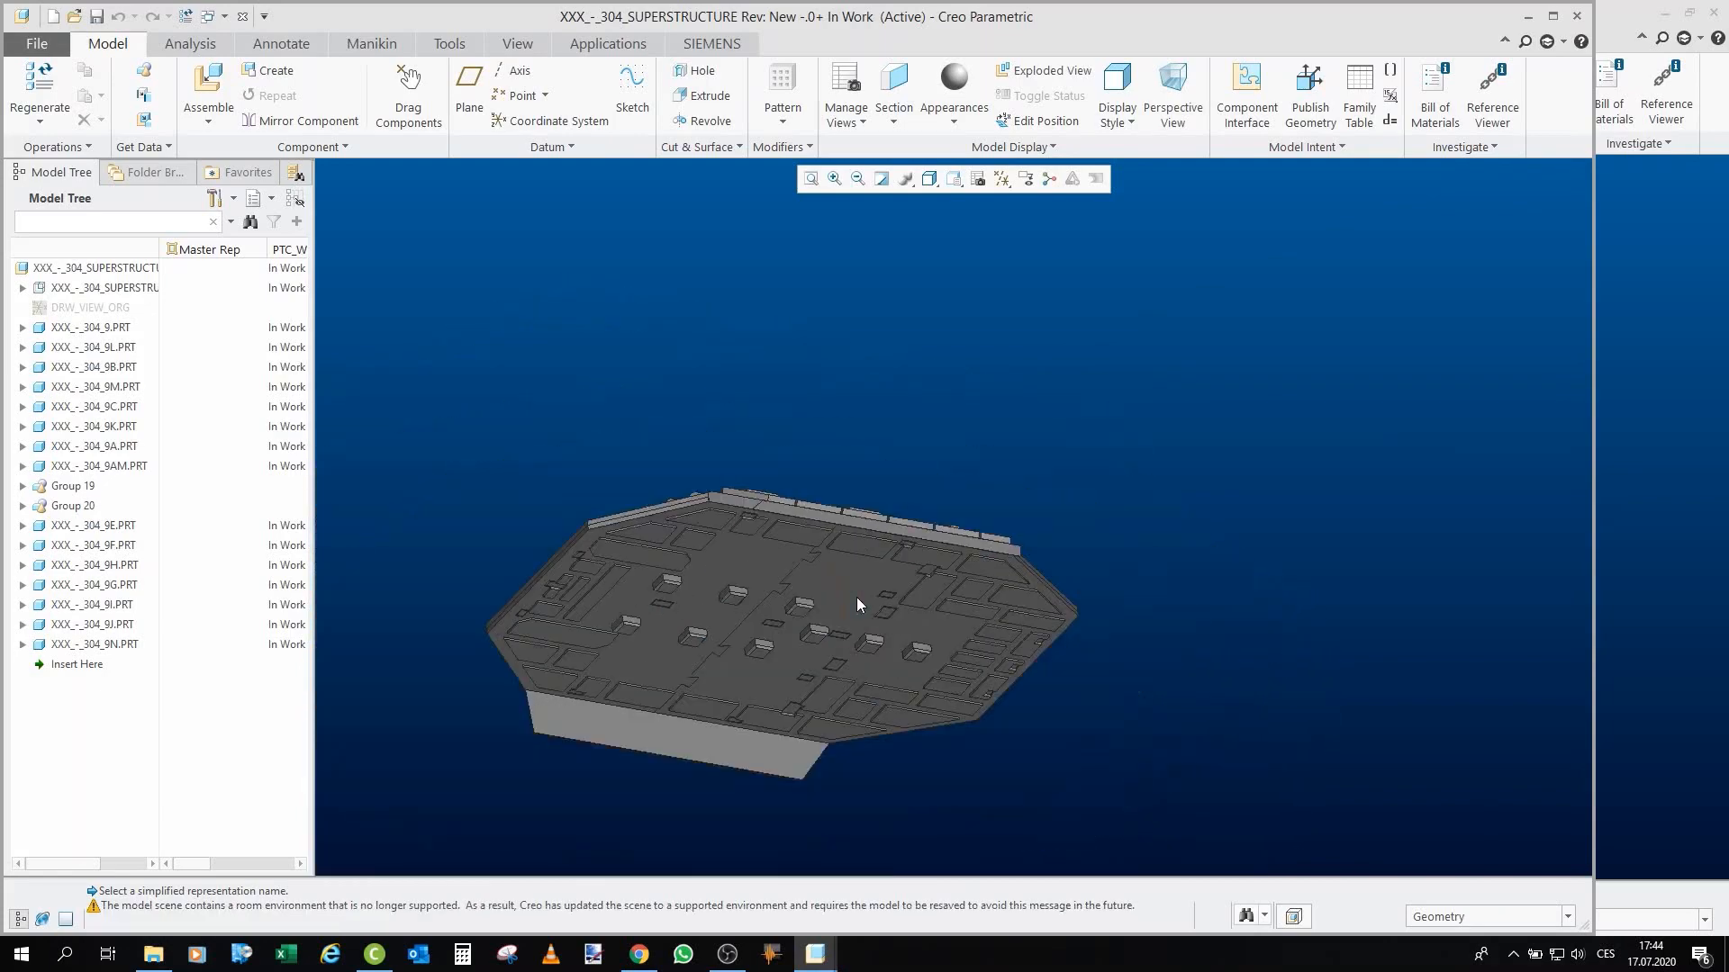
{"action": "middle_click_drag", "start_coordinate": [621, 565], "coordinate": [895, 714]}
{"action": "scroll", "coordinate": [742, 717], "scroll_direction": "down", "scroll_amount": 5}
{"action": "scroll", "coordinate": [800, 680], "scroll_direction": "down", "scroll_amount": 3}
{"action": "middle_click_drag", "start_coordinate": [888, 621], "coordinate": [856, 590]}
{"action": "scroll", "coordinate": [909, 576], "scroll_direction": "down", "scroll_amount": 5}
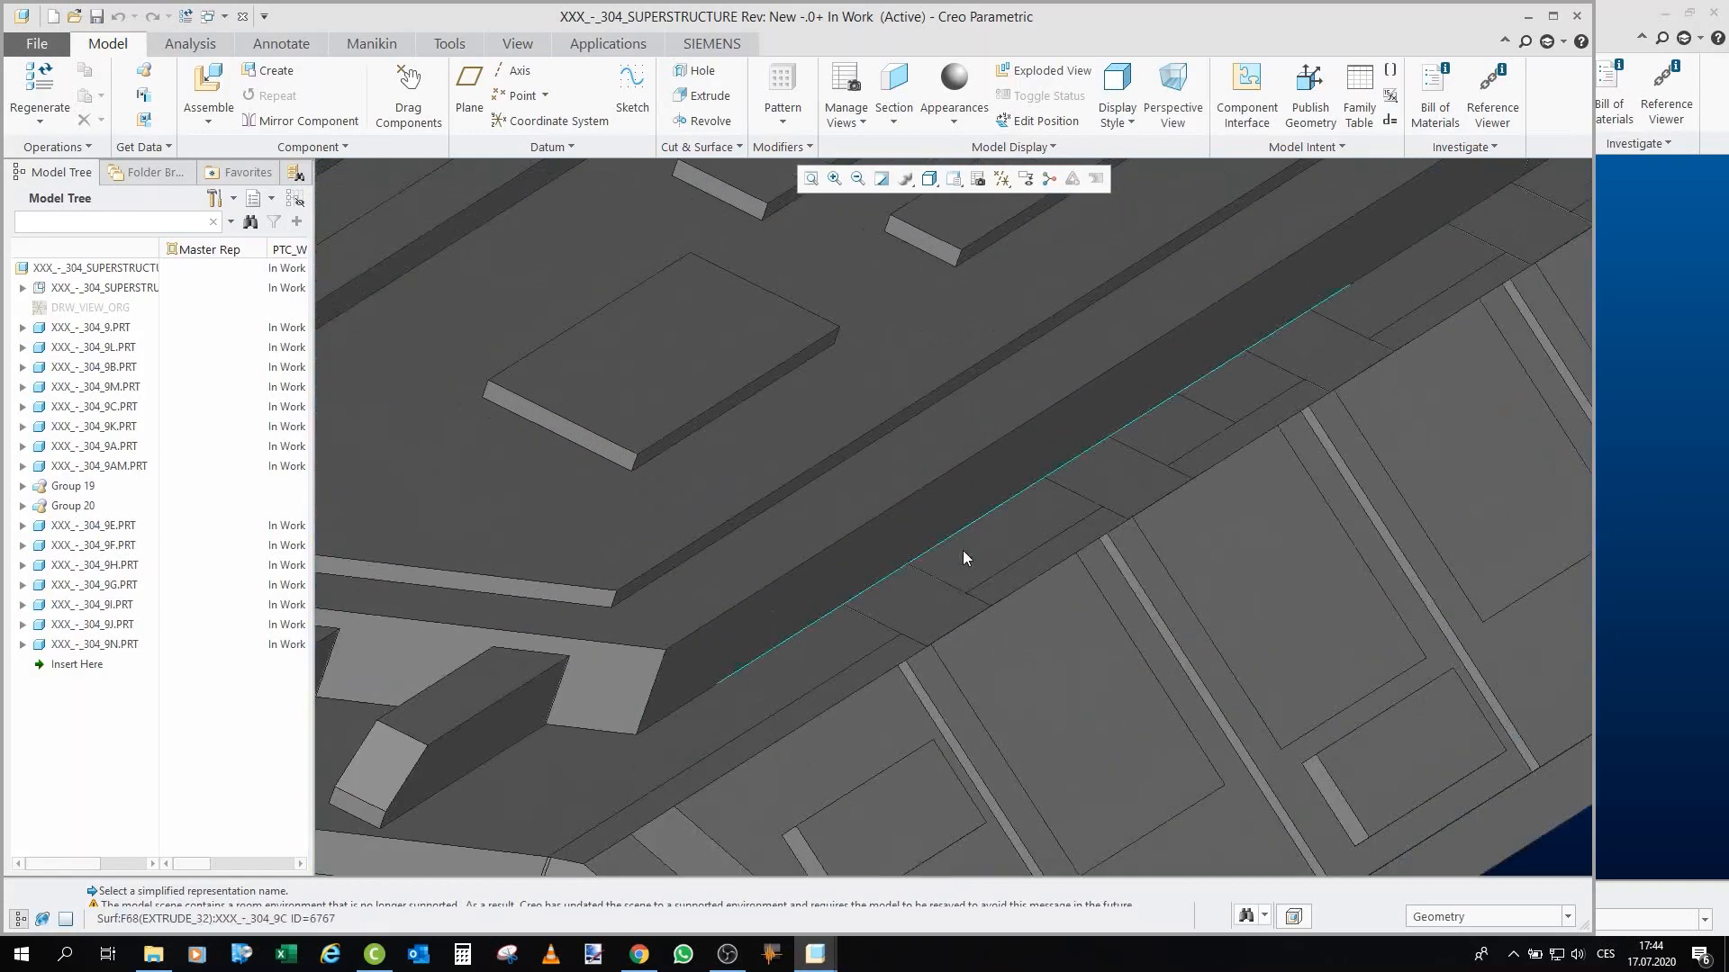
{"action": "left_click", "coordinate": [948, 605]}
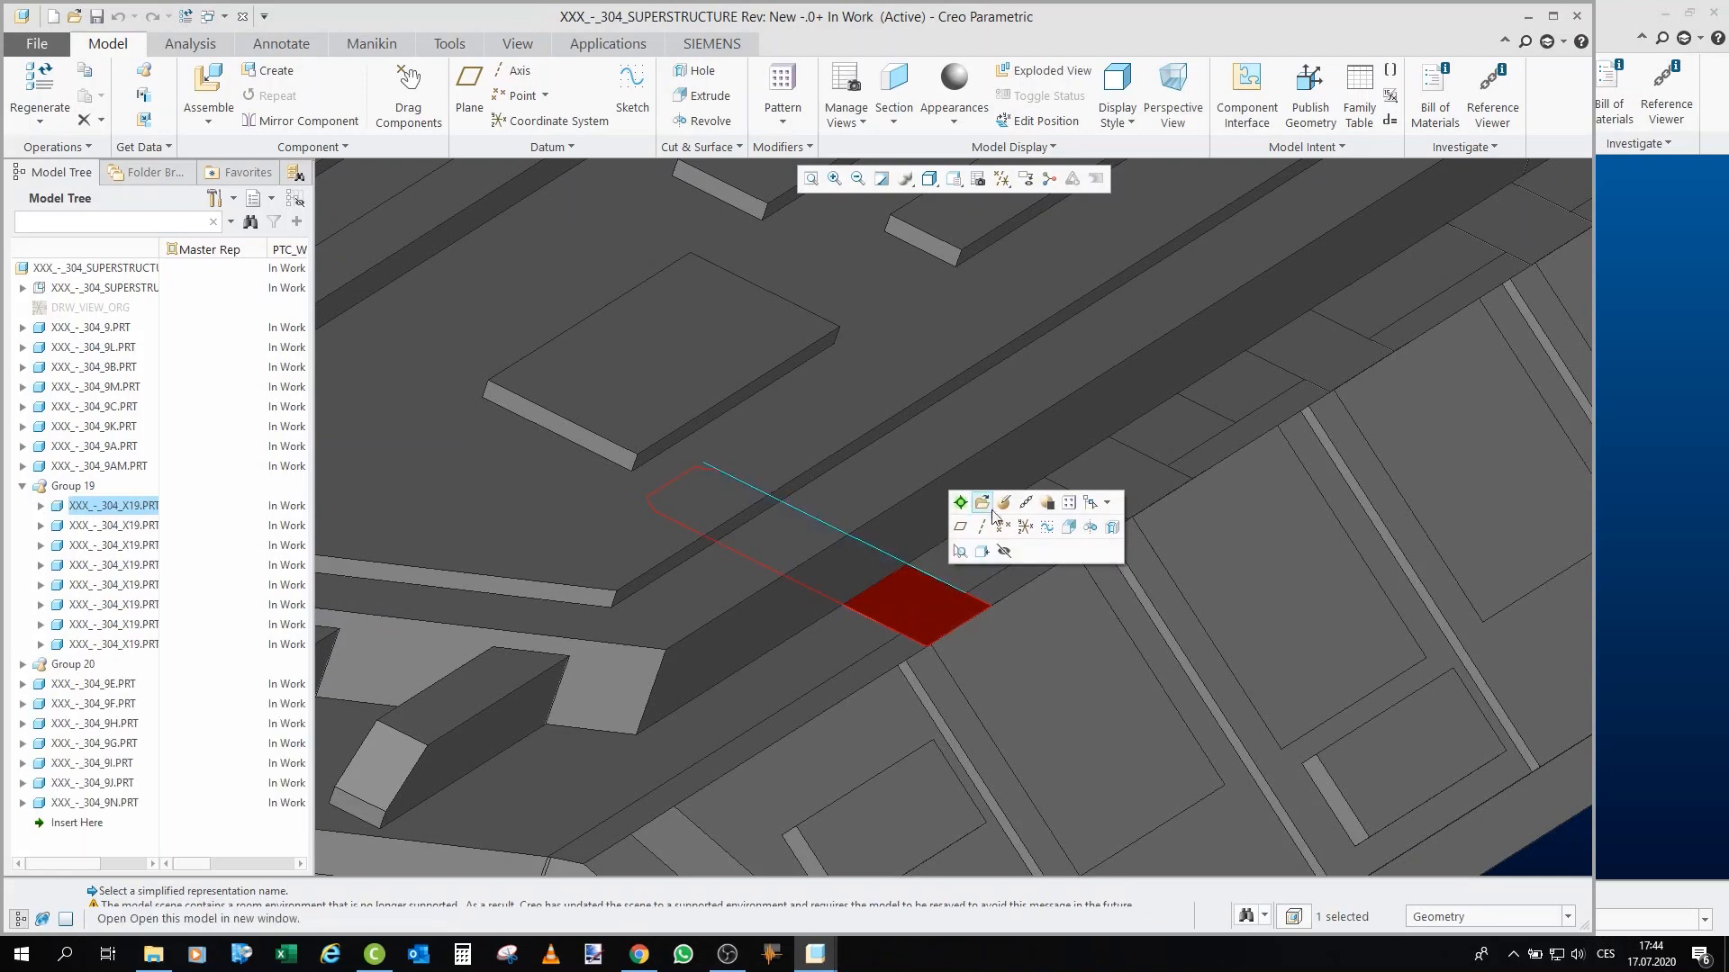
{"action": "left_click", "coordinate": [981, 495]}
{"action": "mouse_move", "coordinate": [988, 509]}
{"action": "middle_mouse_down"}
{"action": "mouse_move", "coordinate": [1107, 478]}
{"action": "mouse_move", "coordinate": [1119, 386]}
{"action": "mouse_move", "coordinate": [944, 461]}
{"action": "mouse_move", "coordinate": [1017, 495]}
{"action": "middle_mouse_up"}
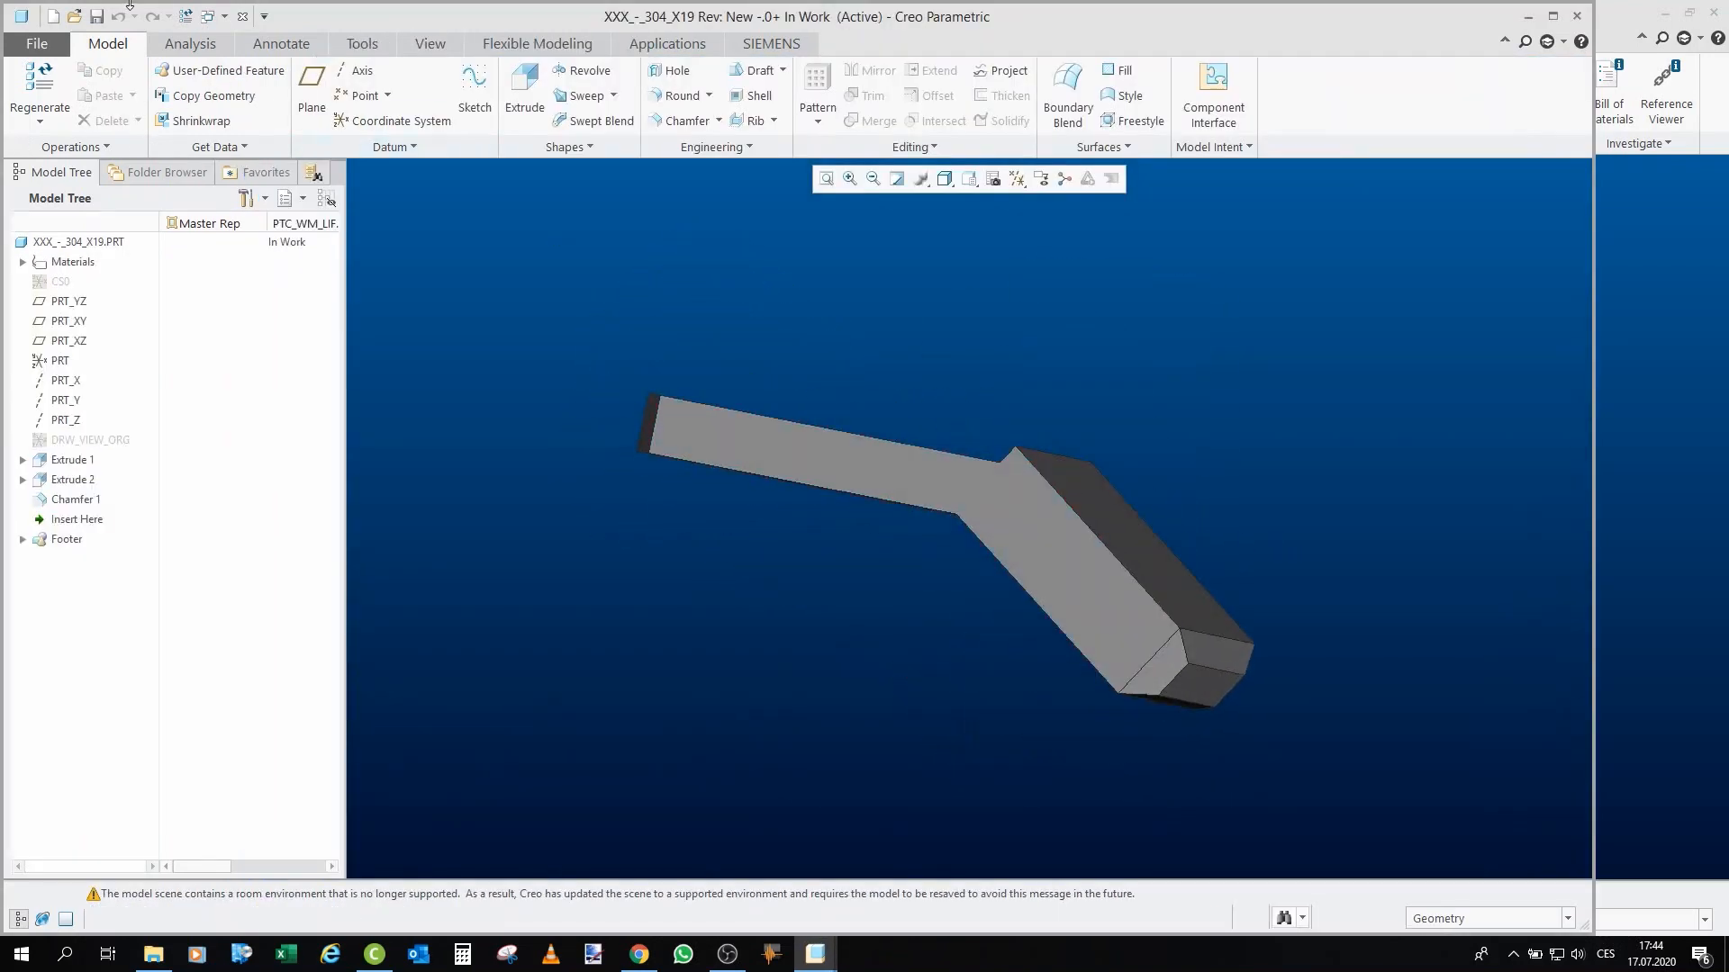
Return to the superstructure and examine its upper deck, antennas, side panels and rows of edge ribs.
{"action": "scroll", "coordinate": [1064, 451], "scroll_direction": "up", "scroll_amount": 4}
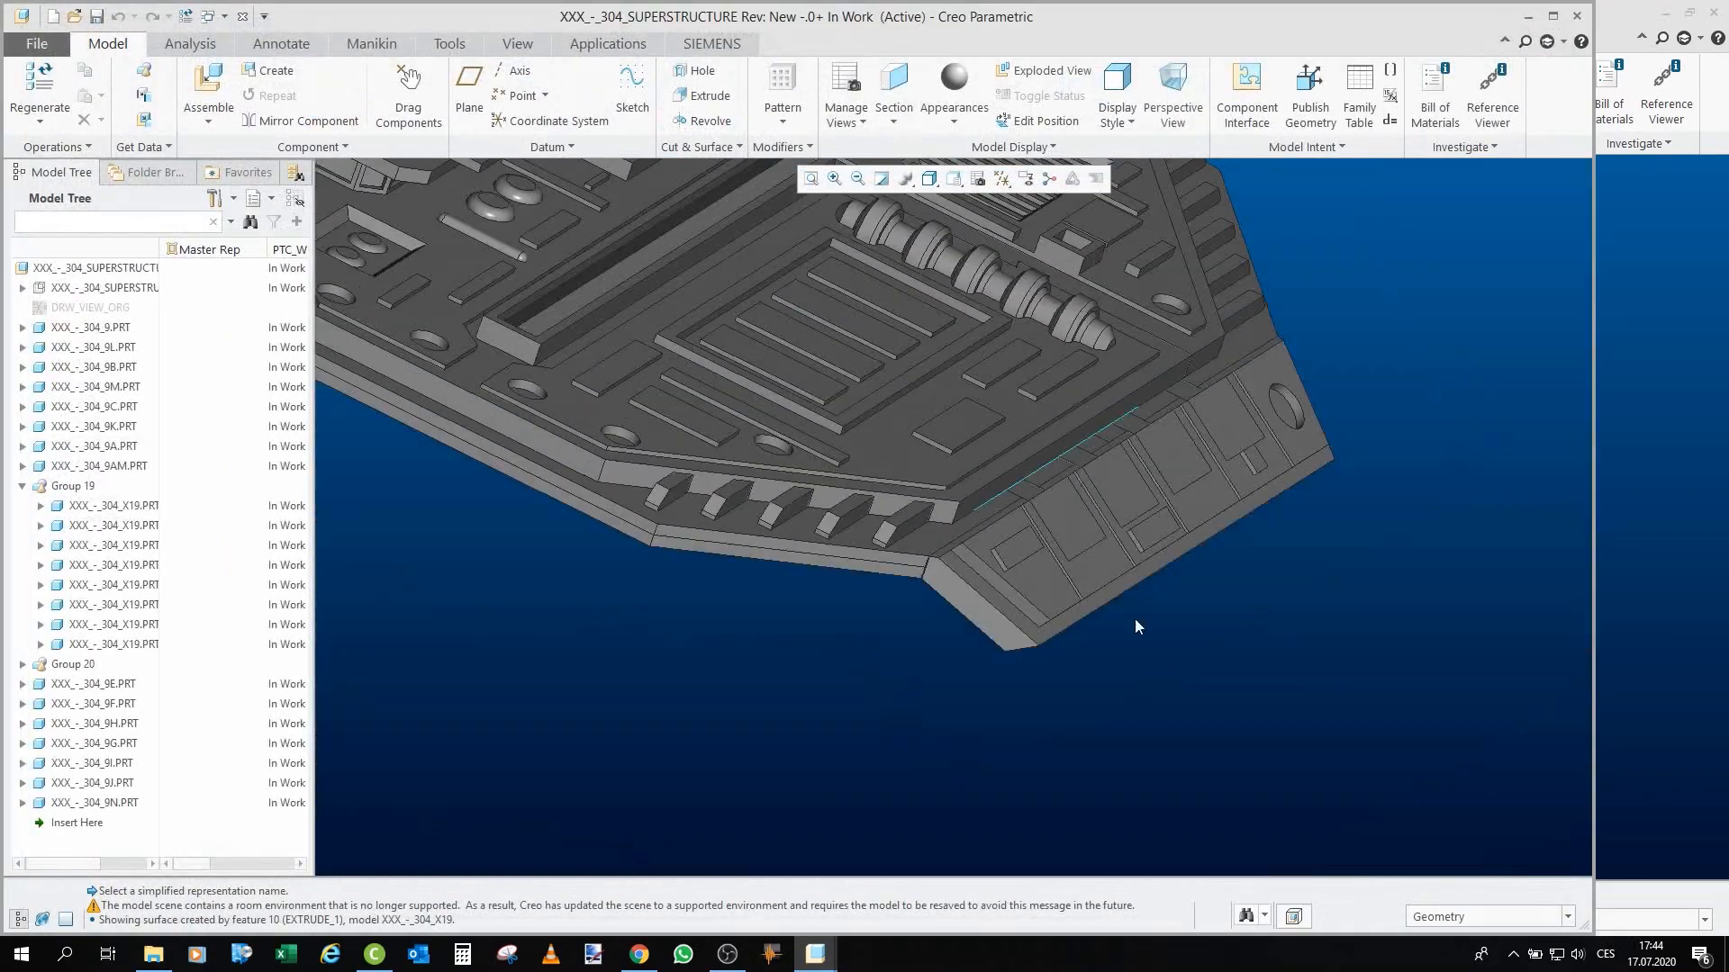
{"action": "mouse_move", "coordinate": [1212, 385]}
{"action": "middle_mouse_down"}
{"action": "mouse_move", "coordinate": [1107, 333]}
{"action": "mouse_move", "coordinate": [906, 583]}
{"action": "middle_mouse_up"}
{"action": "scroll", "coordinate": [907, 582], "scroll_direction": "up", "scroll_amount": 1}
{"action": "scroll", "coordinate": [1127, 513], "scroll_direction": "down", "scroll_amount": 3}
{"action": "scroll", "coordinate": [826, 525], "scroll_direction": "up", "scroll_amount": 2}
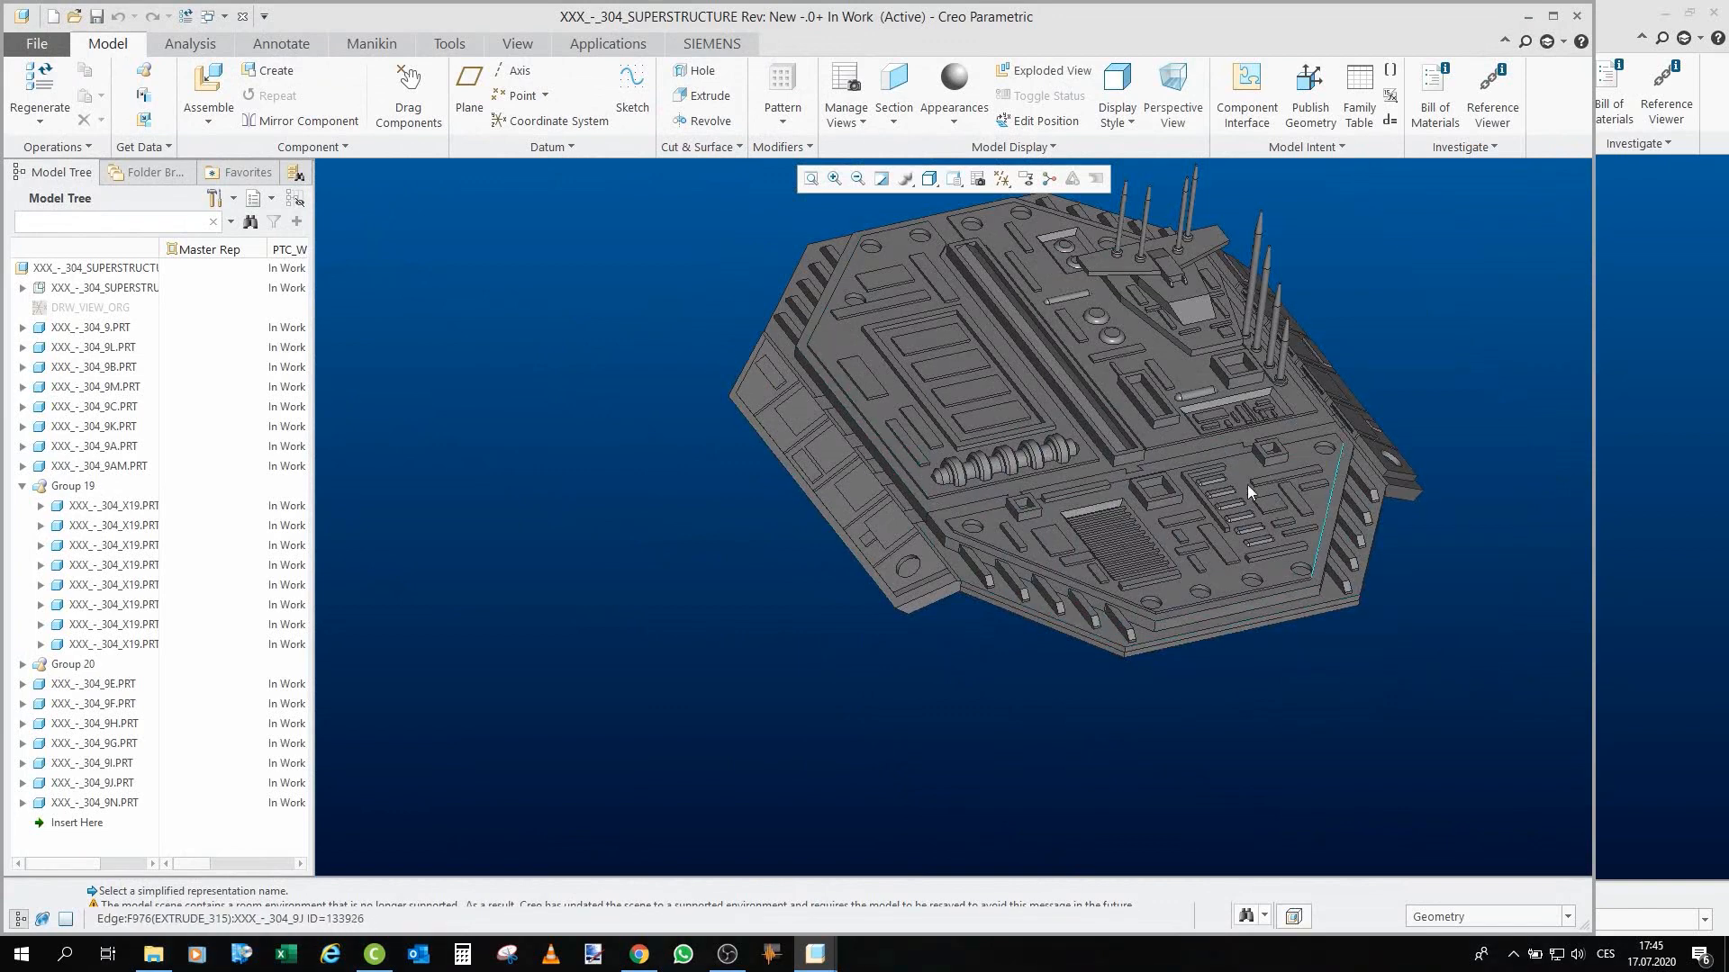
{"action": "scroll", "coordinate": [1162, 455], "scroll_direction": "up", "scroll_amount": 3}
{"action": "scroll", "coordinate": [1122, 308], "scroll_direction": "down", "scroll_amount": 3}
{"action": "mouse_move", "coordinate": [1224, 535]}
{"action": "middle_mouse_down"}
{"action": "mouse_move", "coordinate": [884, 428]}
{"action": "mouse_move", "coordinate": [967, 577]}
{"action": "mouse_move", "coordinate": [921, 517]}
{"action": "middle_mouse_up"}
Open the XXX_-_304_9C part behind the edge ribs in its own window and examine its frame, tabs and central strip.
{"action": "scroll", "coordinate": [877, 486], "scroll_direction": "down", "scroll_amount": 6}
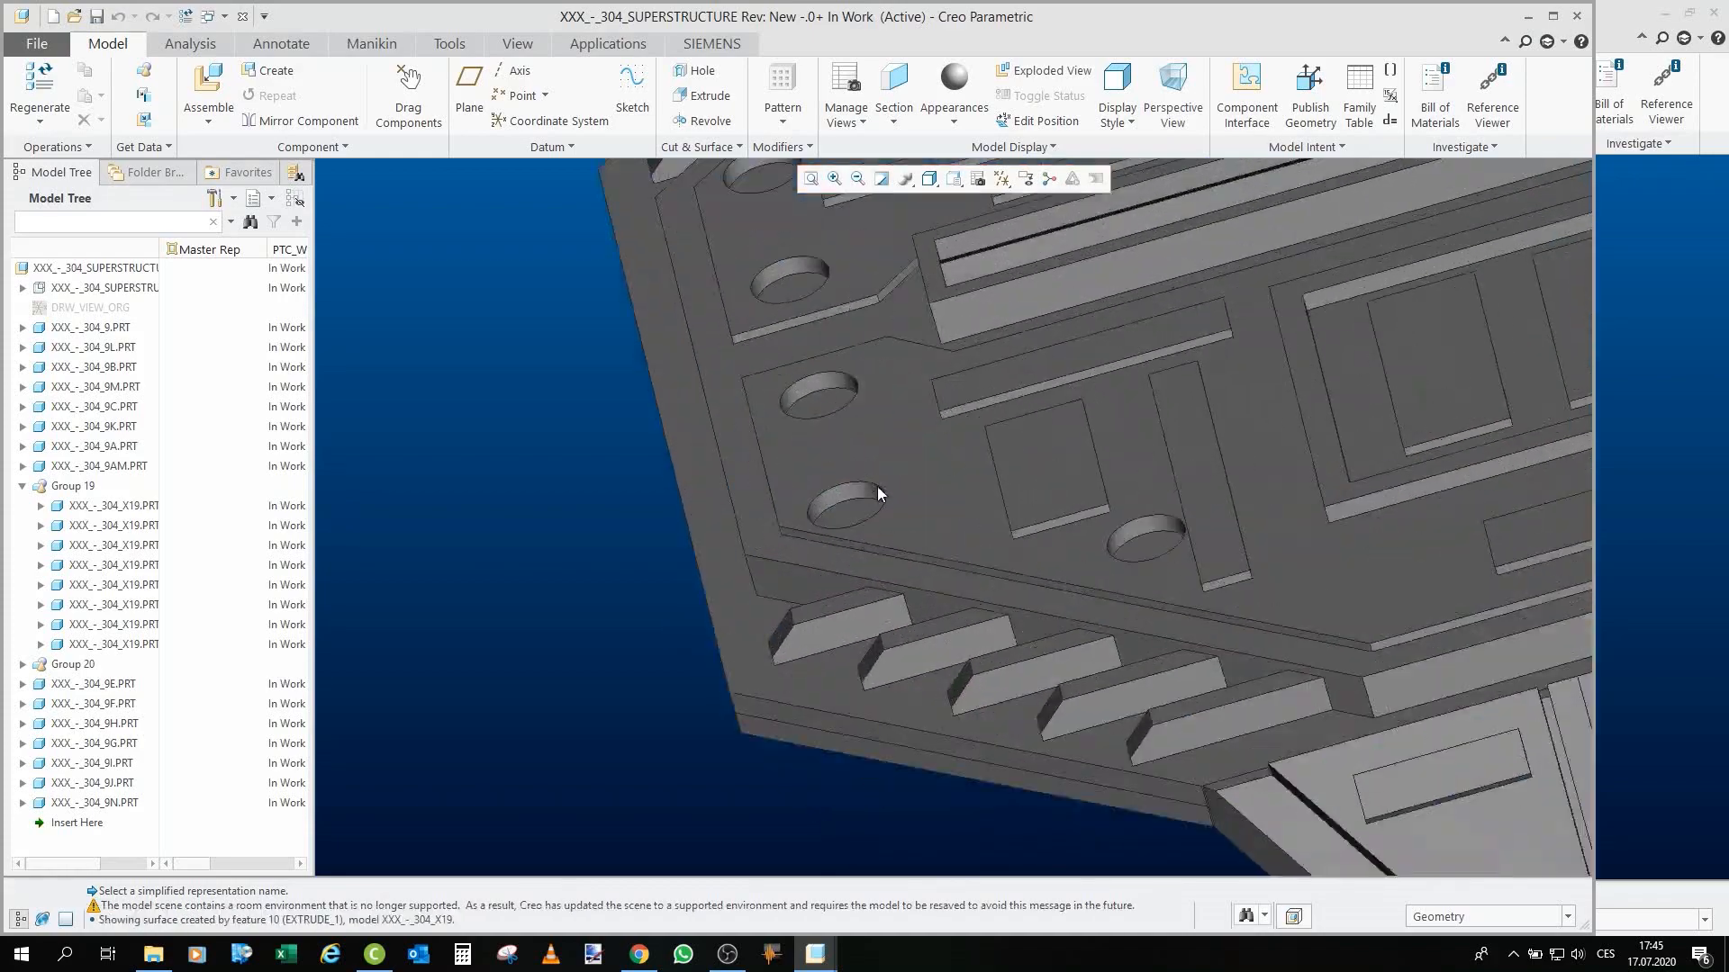
{"action": "left_click", "coordinate": [792, 581]}
{"action": "left_click", "coordinate": [822, 479]}
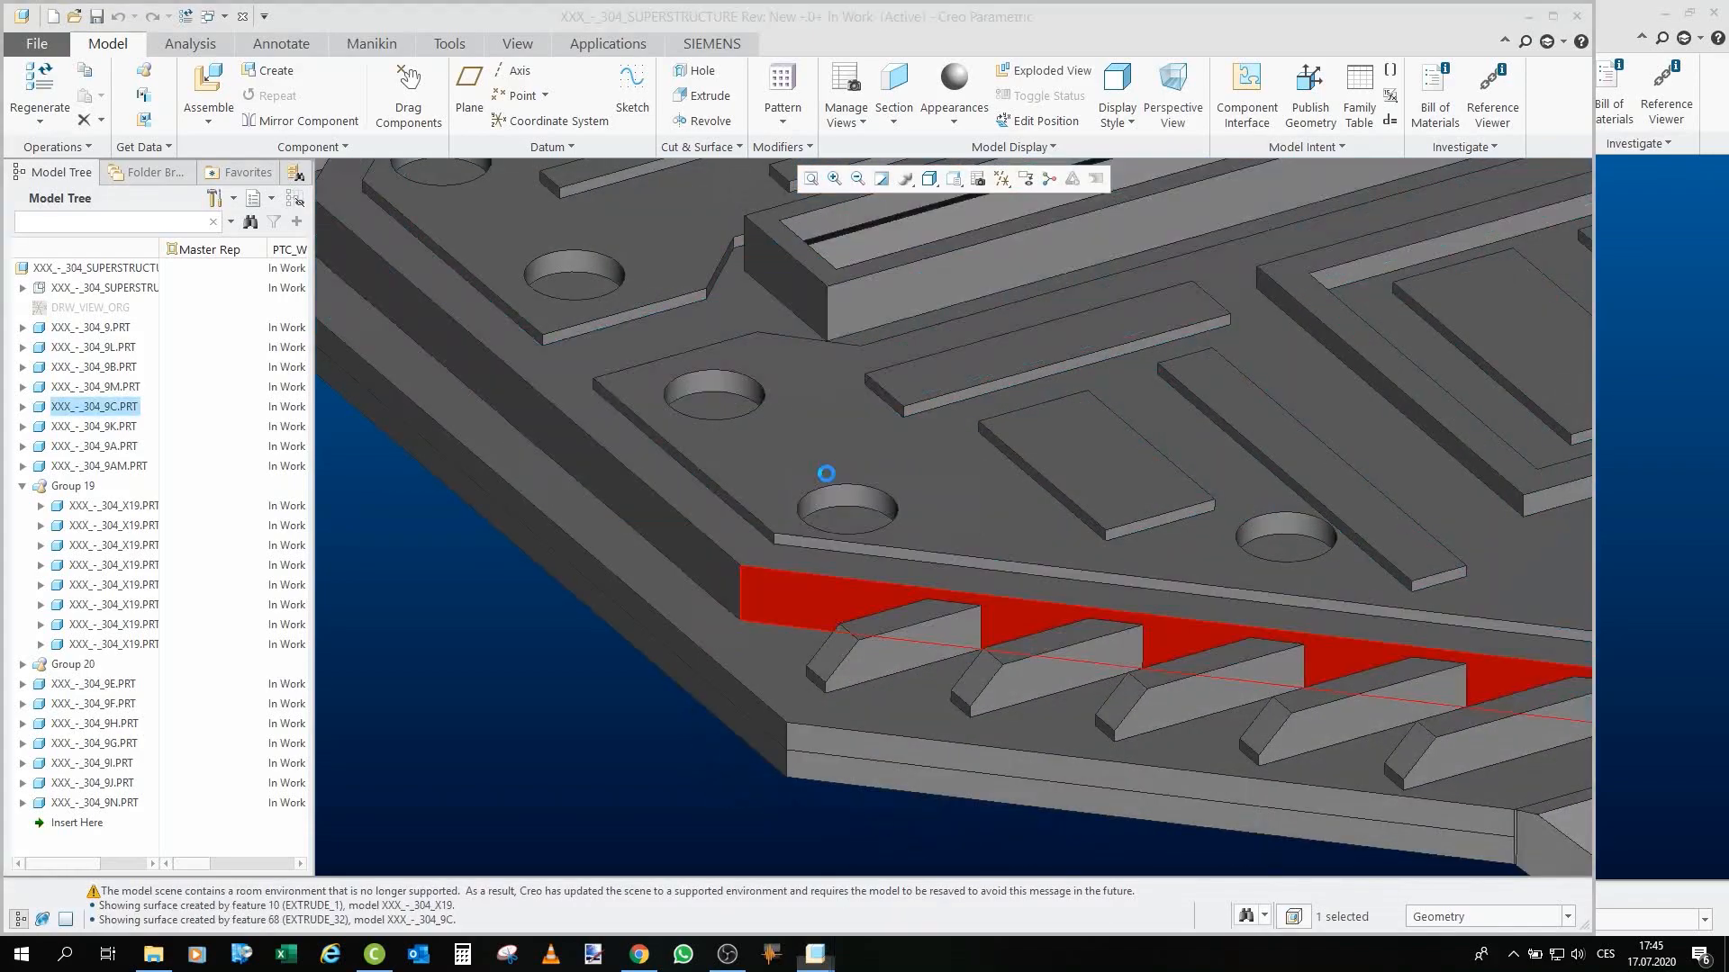
{"action": "mouse_move", "coordinate": [737, 419]}
{"action": "middle_mouse_down"}
{"action": "mouse_move", "coordinate": [765, 486]}
{"action": "mouse_move", "coordinate": [679, 382]}
{"action": "mouse_move", "coordinate": [700, 332]}
{"action": "middle_mouse_up"}
{"action": "scroll", "coordinate": [848, 634], "scroll_direction": "up", "scroll_amount": 3}
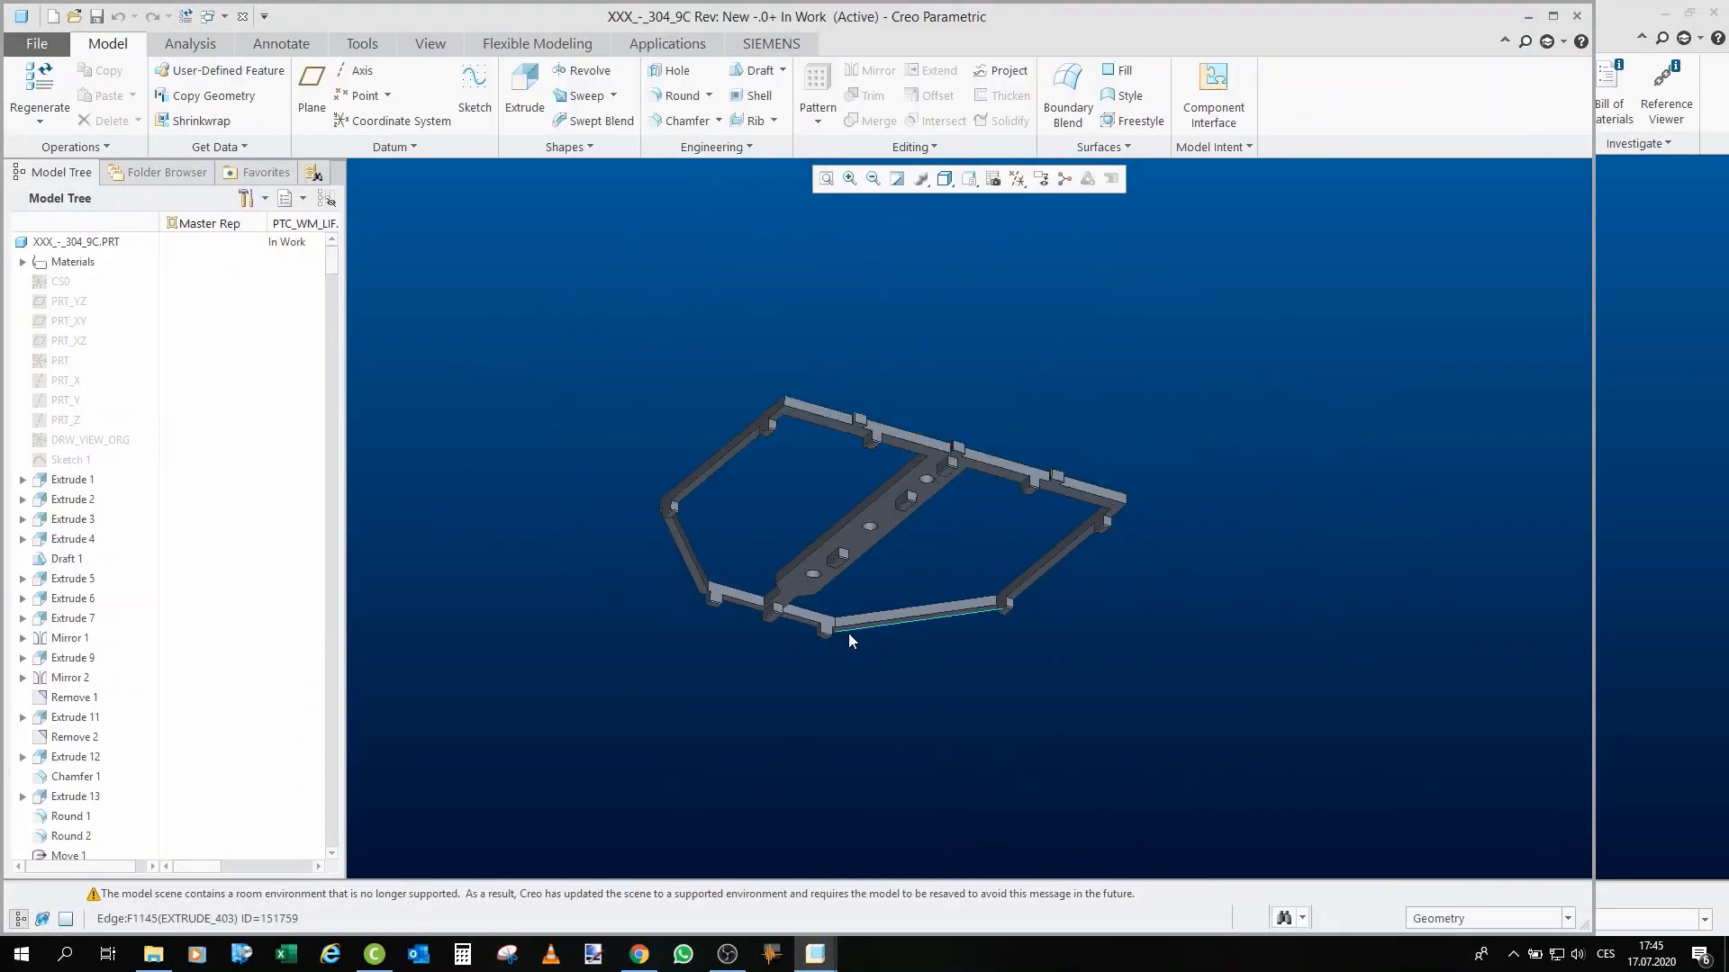
{"action": "scroll", "coordinate": [794, 520], "scroll_direction": "down", "scroll_amount": 2}
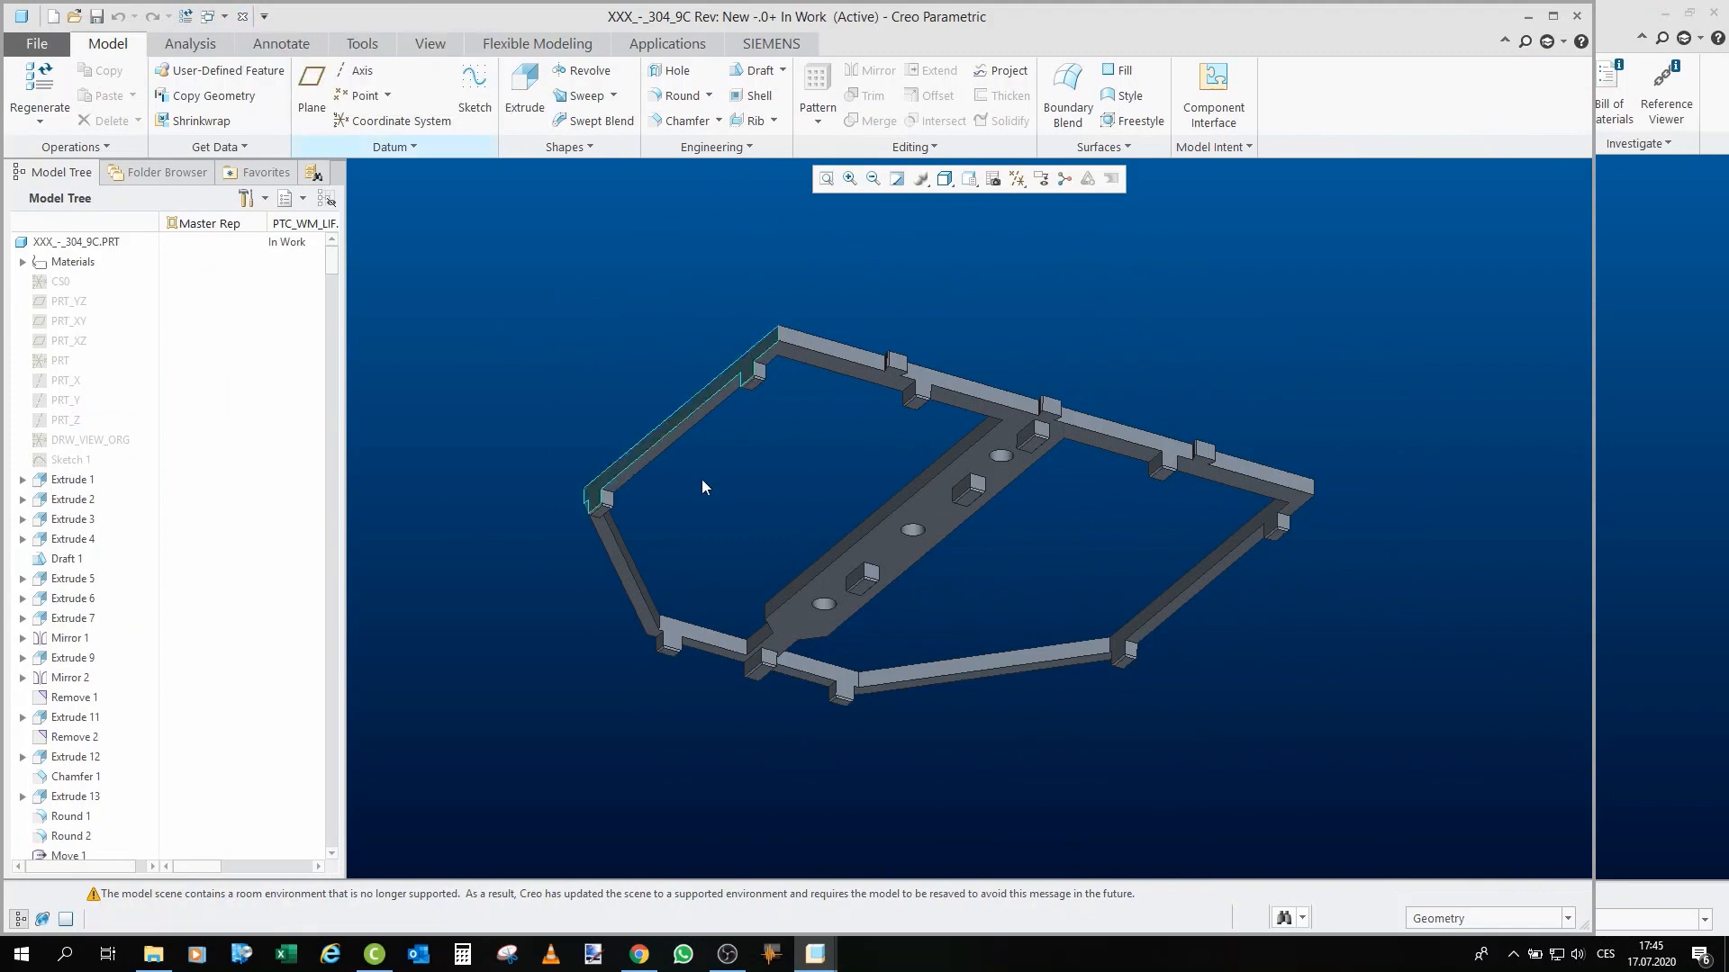
{"action": "middle_click_drag", "start_coordinate": [701, 482], "coordinate": [776, 596]}
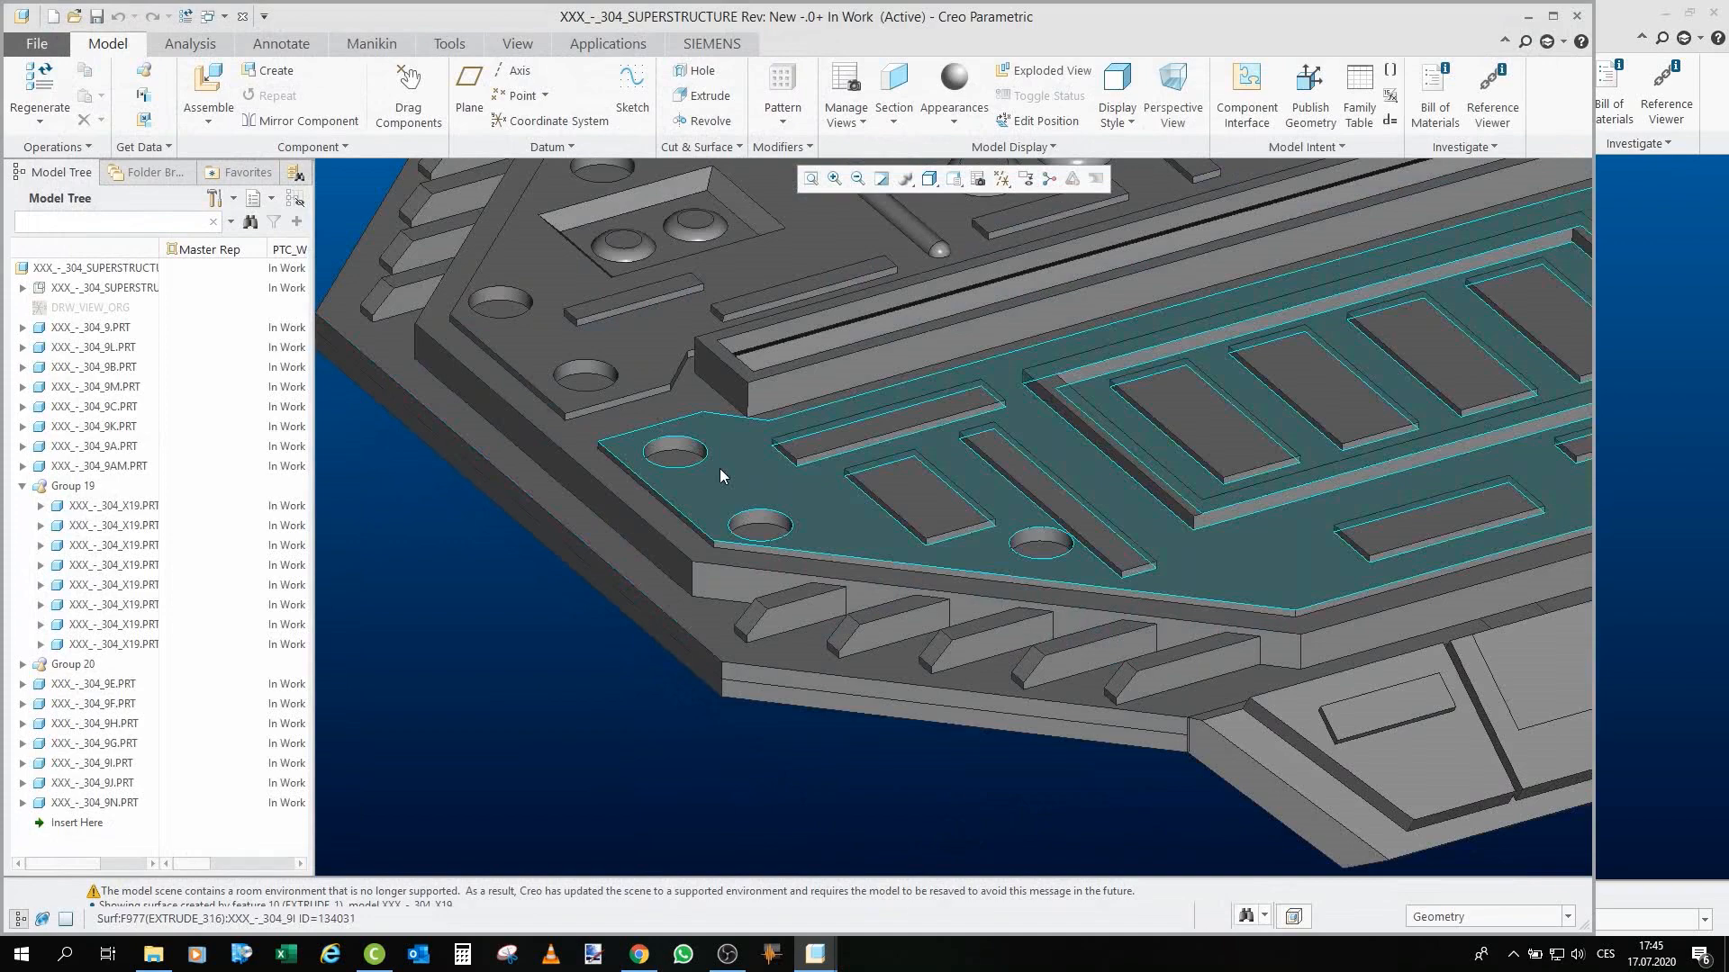
Open the XXX_-_304_9I deck plate in its own window, examine its outline and raised details, and close it.
{"action": "left_click", "coordinate": [719, 469]}
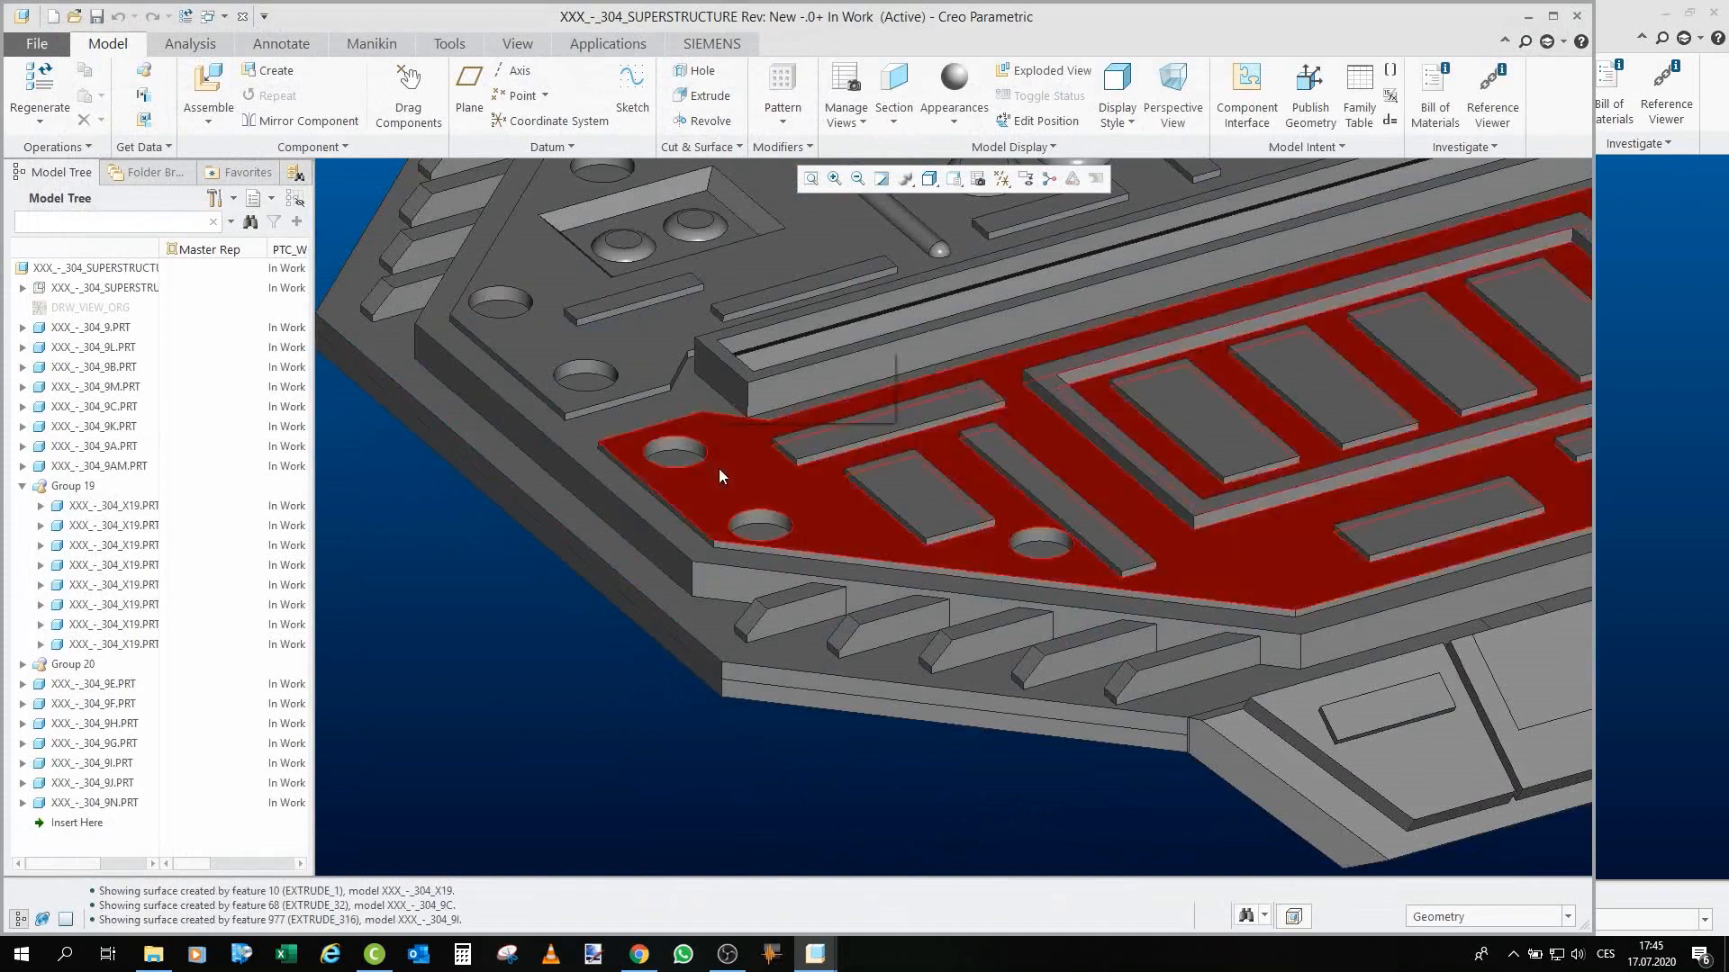
{"action": "left_click", "coordinate": [776, 361]}
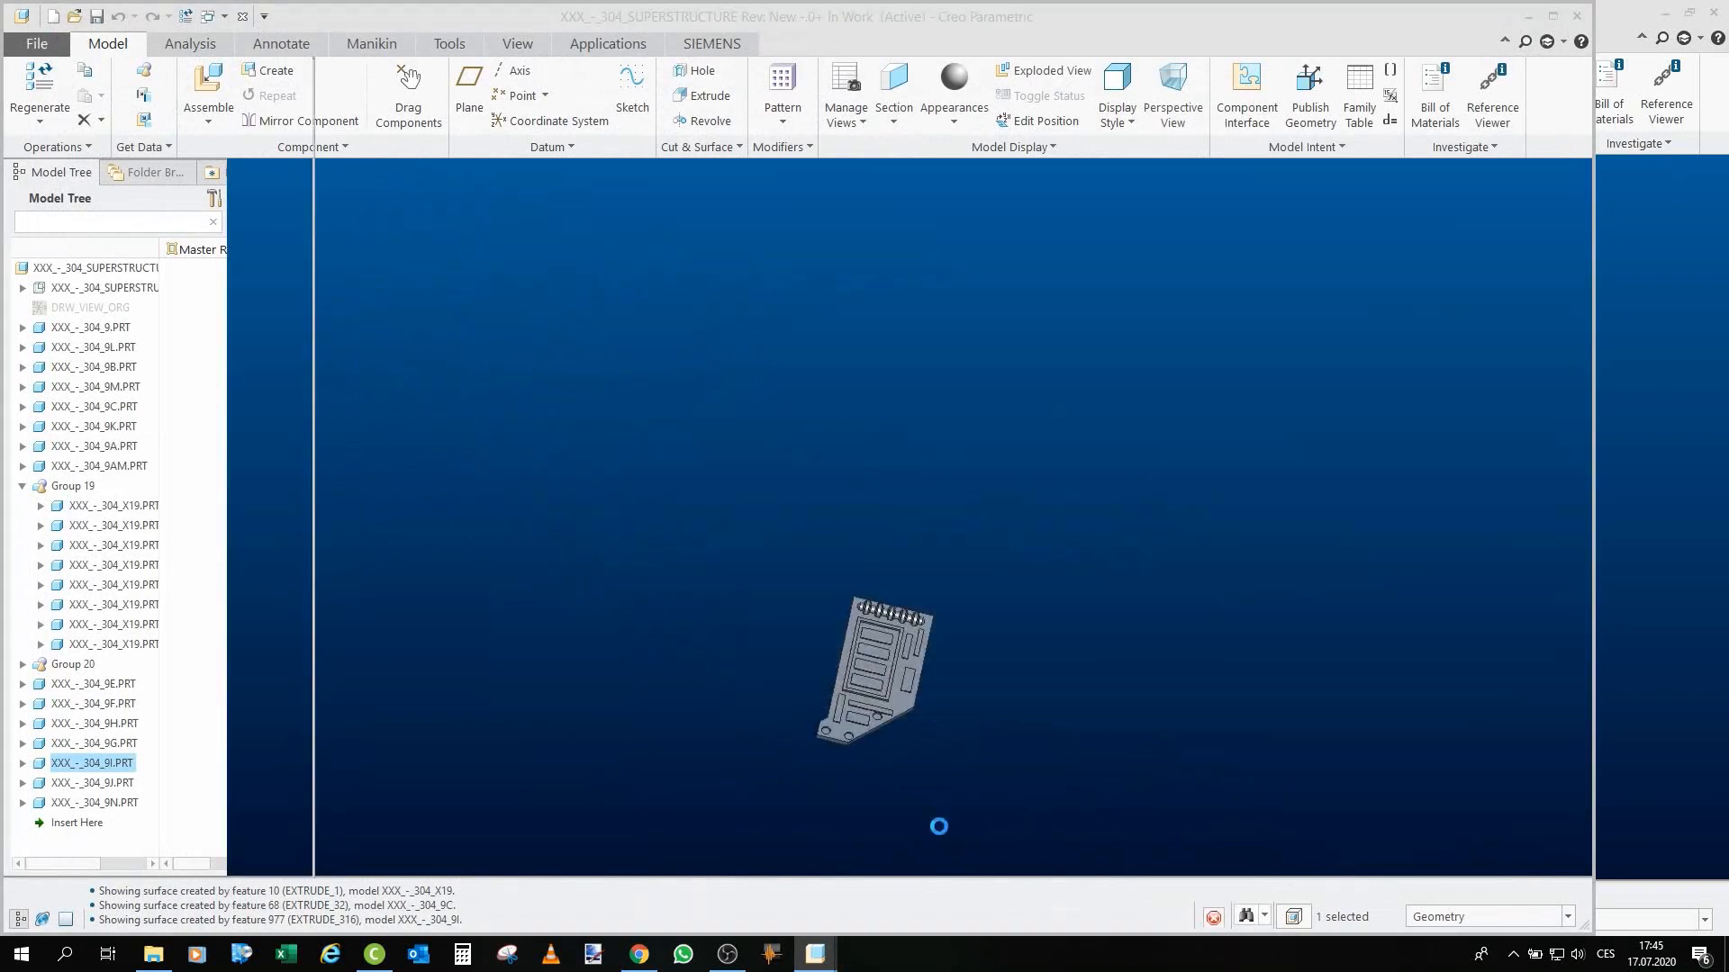
{"action": "middle_click_drag", "start_coordinate": [963, 733], "coordinate": [875, 576]}
{"action": "scroll", "coordinate": [866, 612], "scroll_direction": "down", "scroll_amount": 5}
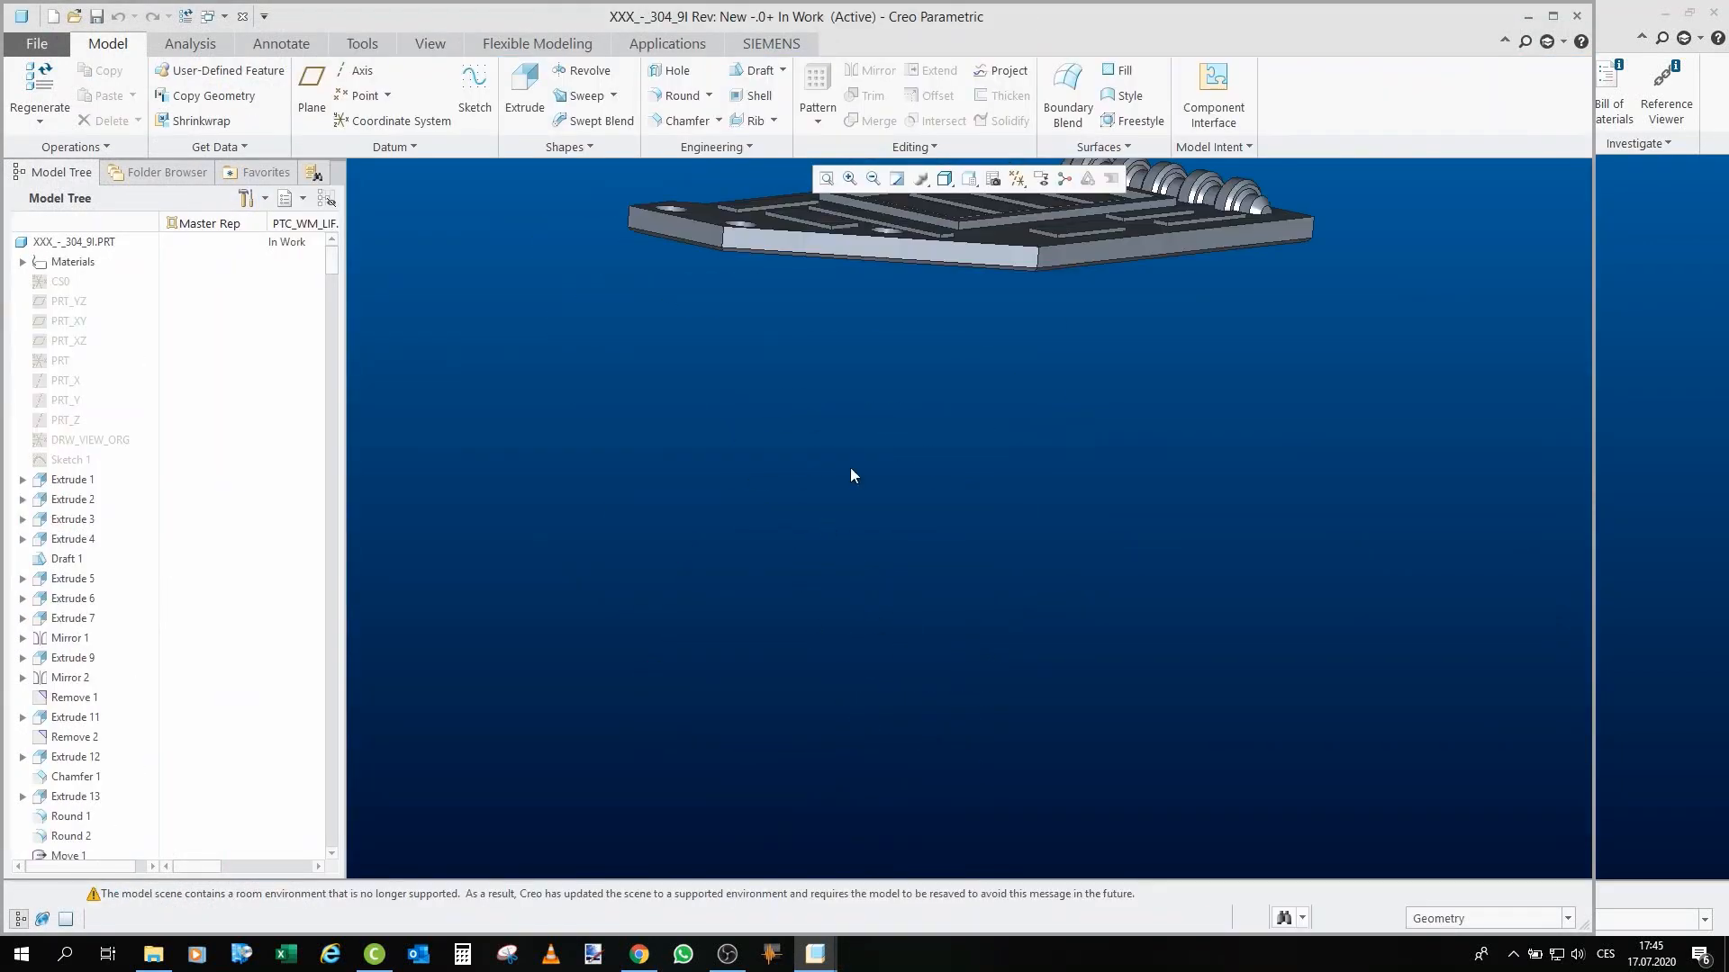
{"action": "middle_click_drag", "start_coordinate": [847, 369], "coordinate": [835, 439]}
{"action": "mouse_move", "coordinate": [754, 626]}
{"action": "middle_mouse_down"}
{"action": "mouse_move", "coordinate": [708, 456]}
{"action": "mouse_move", "coordinate": [709, 598]}
{"action": "middle_mouse_up"}
{"action": "left_click", "coordinate": [243, 16]}
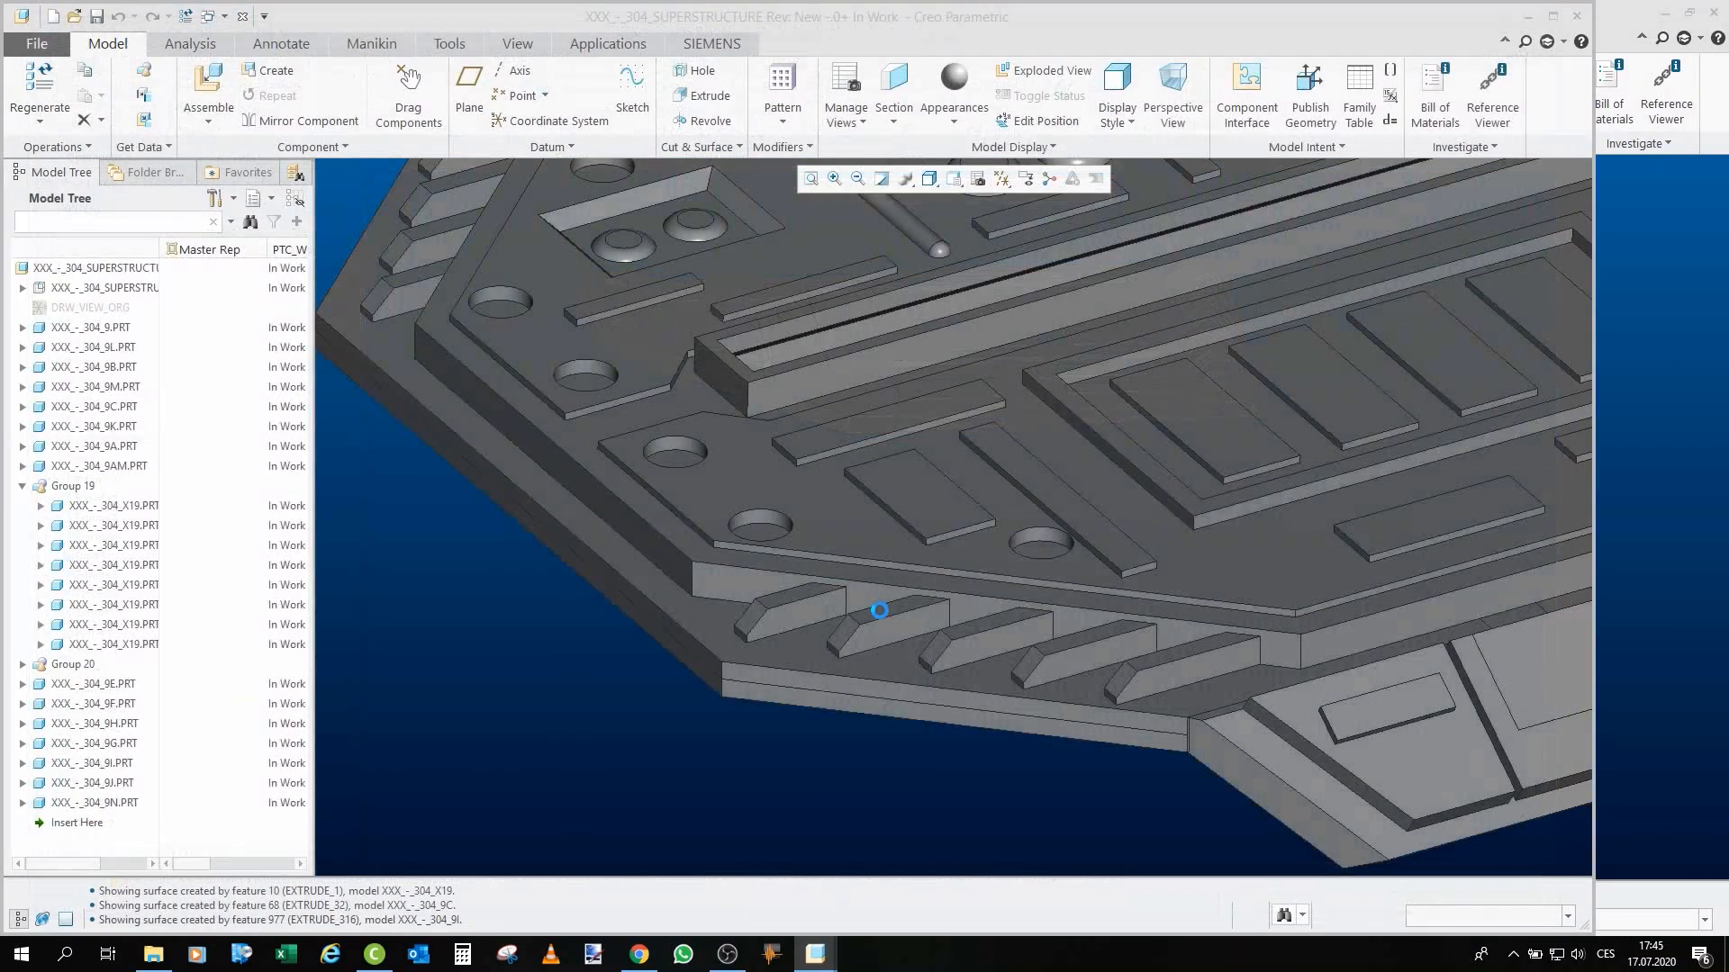
Examine the superstructure's side panels, ribbed recess and dovetail joints between the deck plates.
{"action": "scroll", "coordinate": [760, 581], "scroll_direction": "up", "scroll_amount": 5}
{"action": "scroll", "coordinate": [1078, 520], "scroll_direction": "down", "scroll_amount": 5}
{"action": "mouse_move", "coordinate": [1078, 521]}
{"action": "middle_mouse_down"}
{"action": "mouse_move", "coordinate": [1018, 538]}
{"action": "mouse_move", "coordinate": [1261, 585]}
{"action": "middle_mouse_up"}
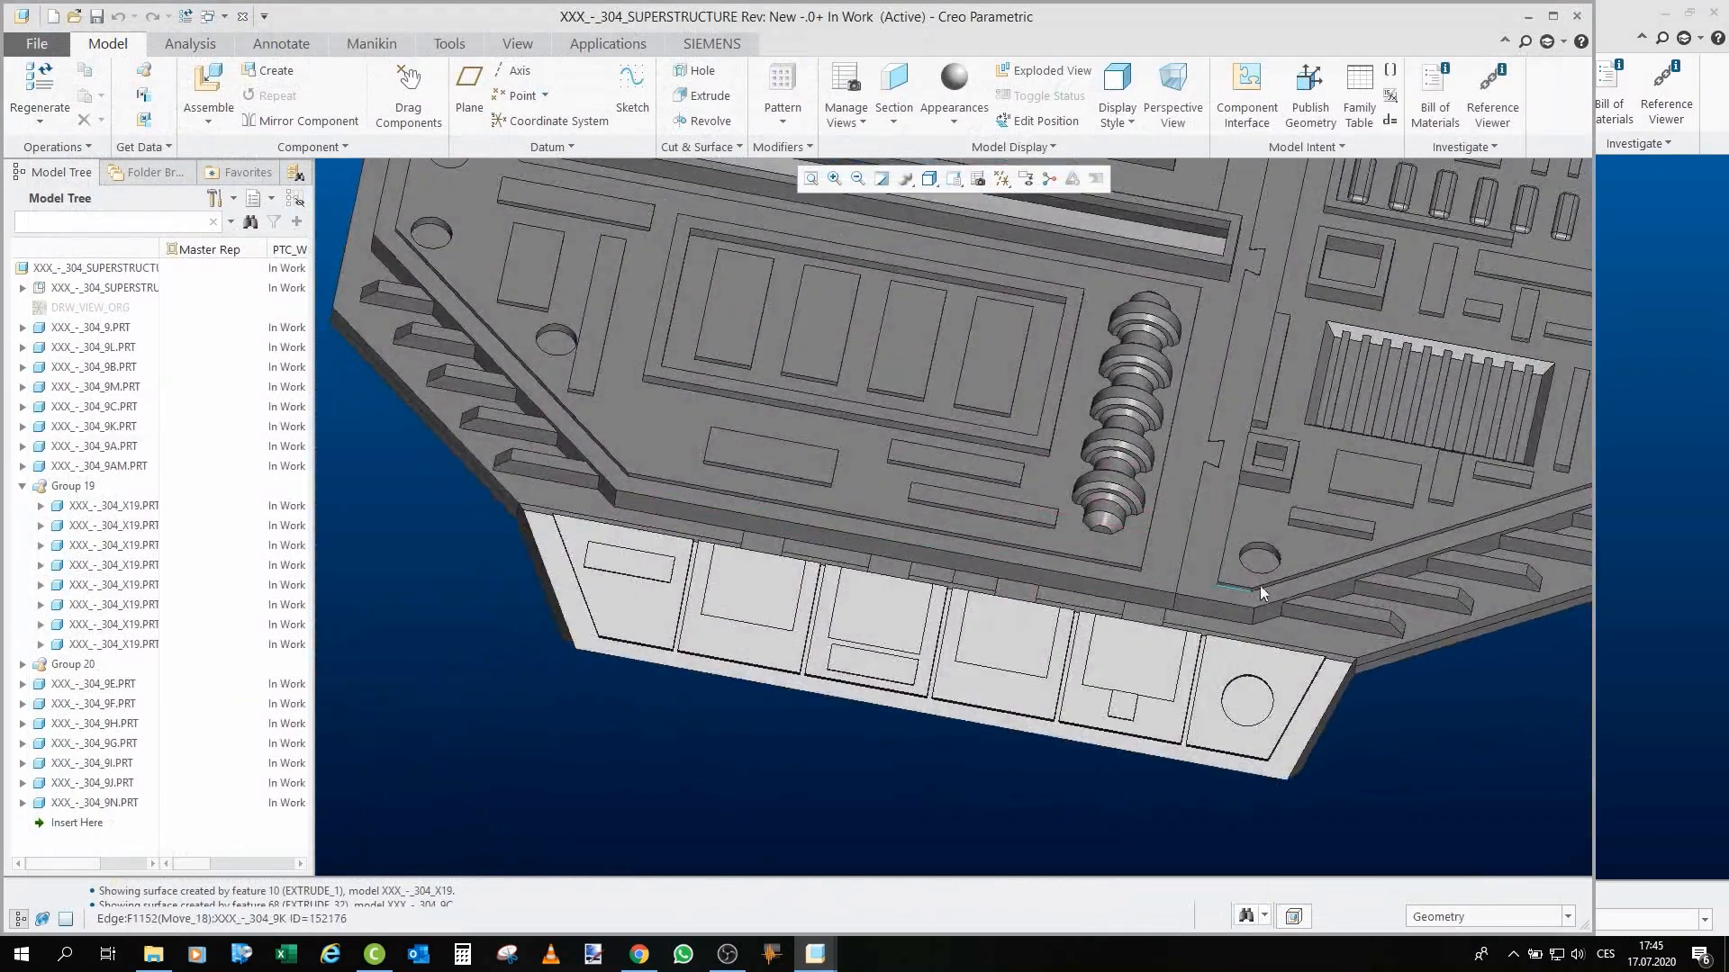
{"action": "left_click", "coordinate": [1386, 439]}
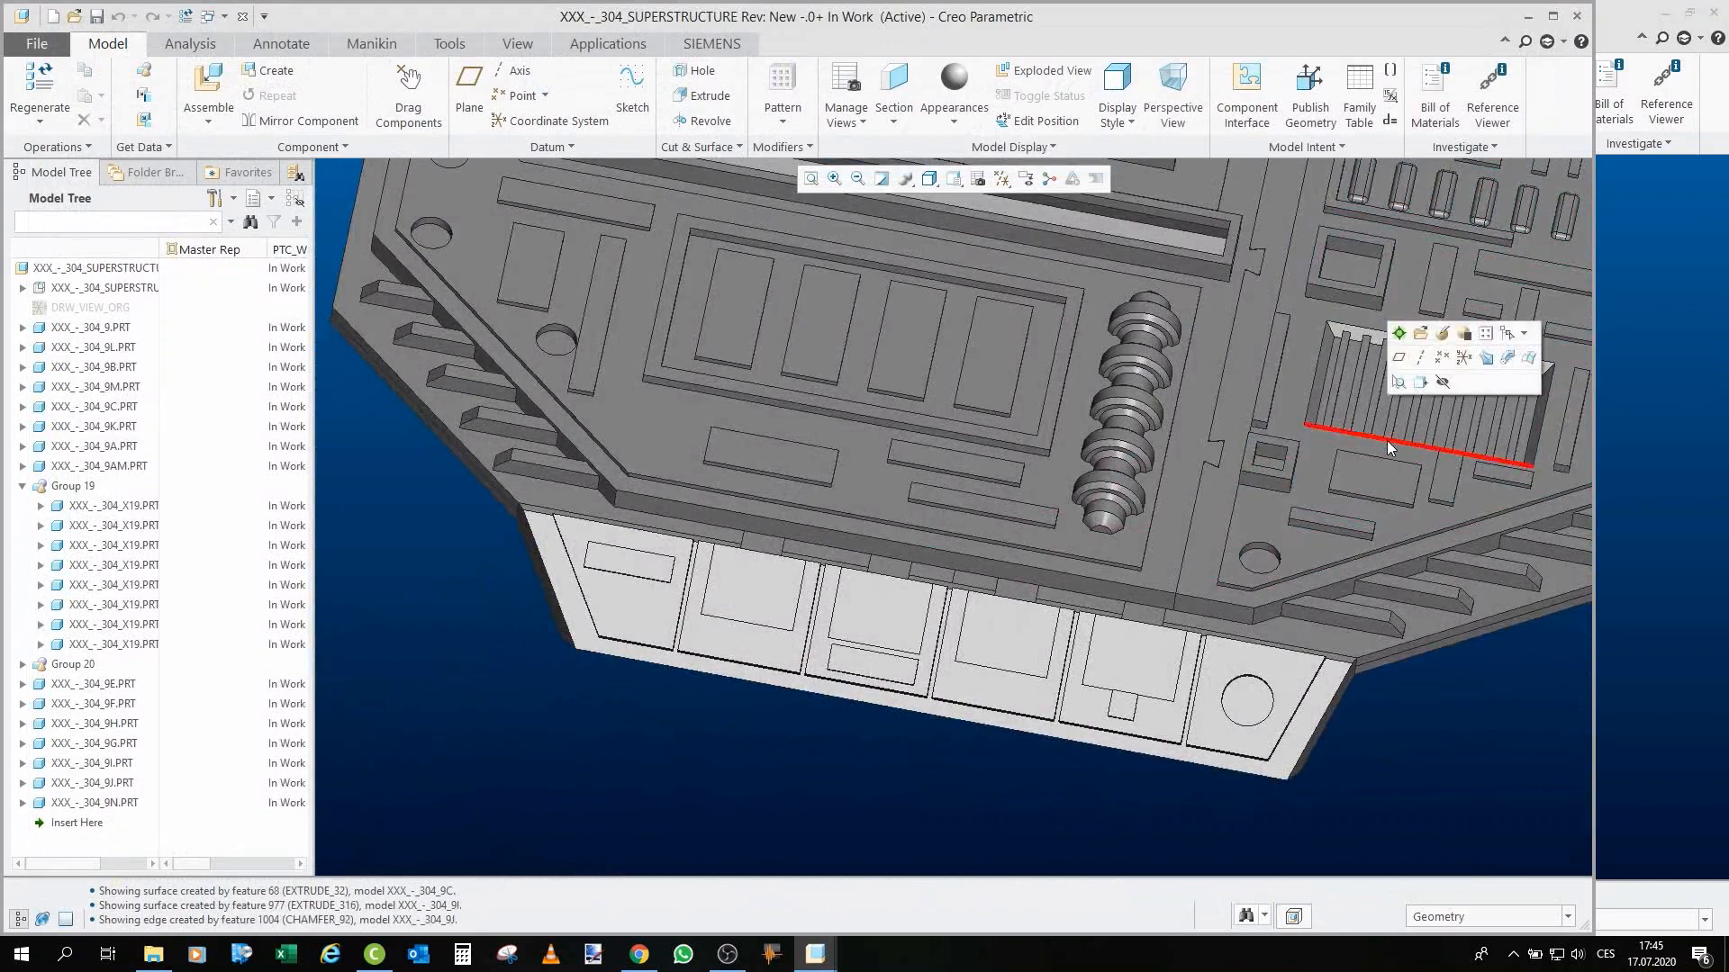
{"action": "scroll", "coordinate": [1340, 792], "scroll_direction": "up", "scroll_amount": 4}
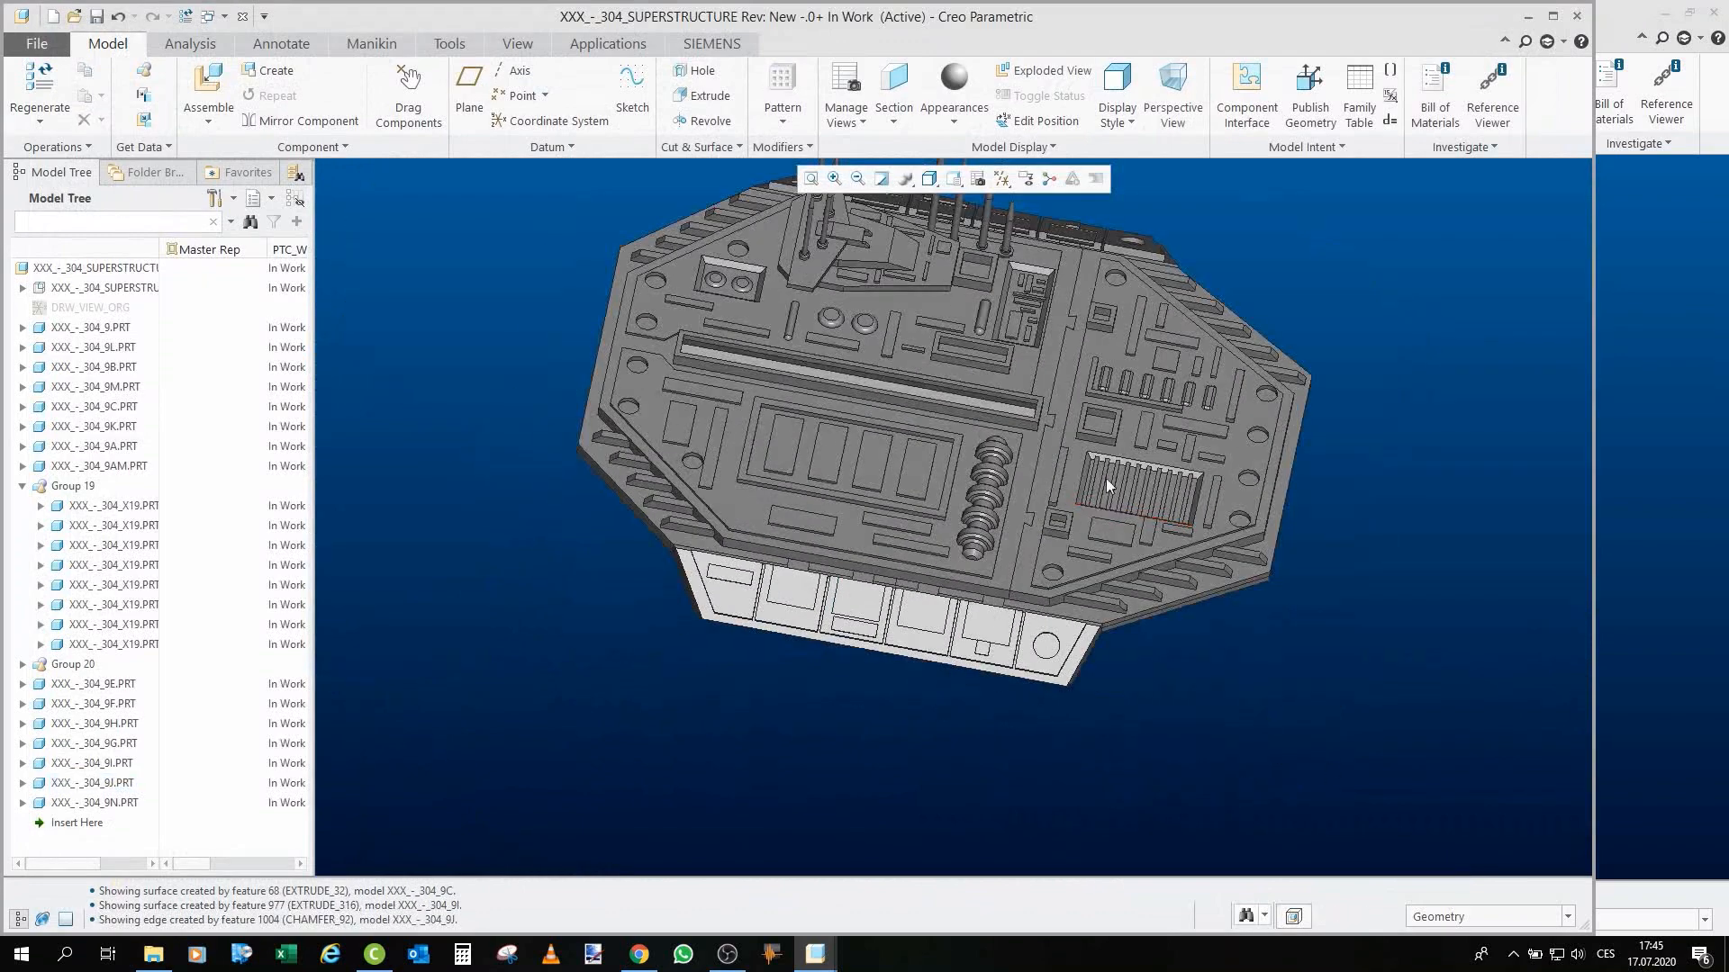
{"action": "middle_click_drag", "start_coordinate": [1107, 486], "coordinate": [900, 301]}
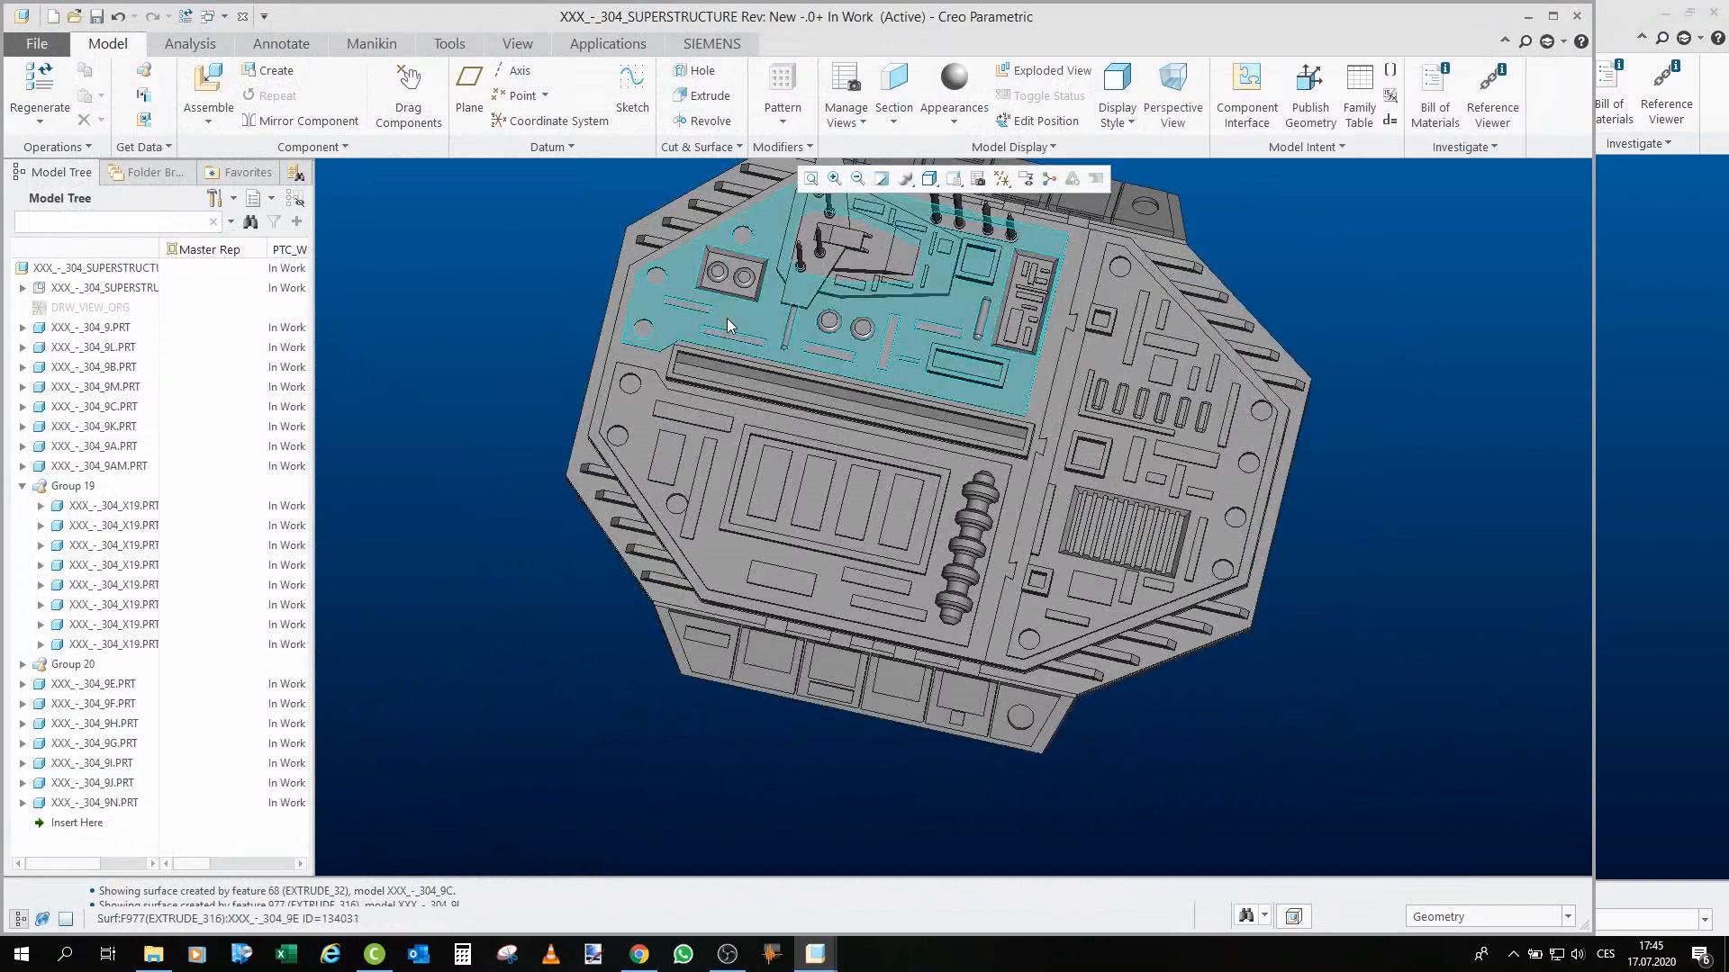
{"action": "scroll", "coordinate": [1049, 482], "scroll_direction": "down", "scroll_amount": 3}
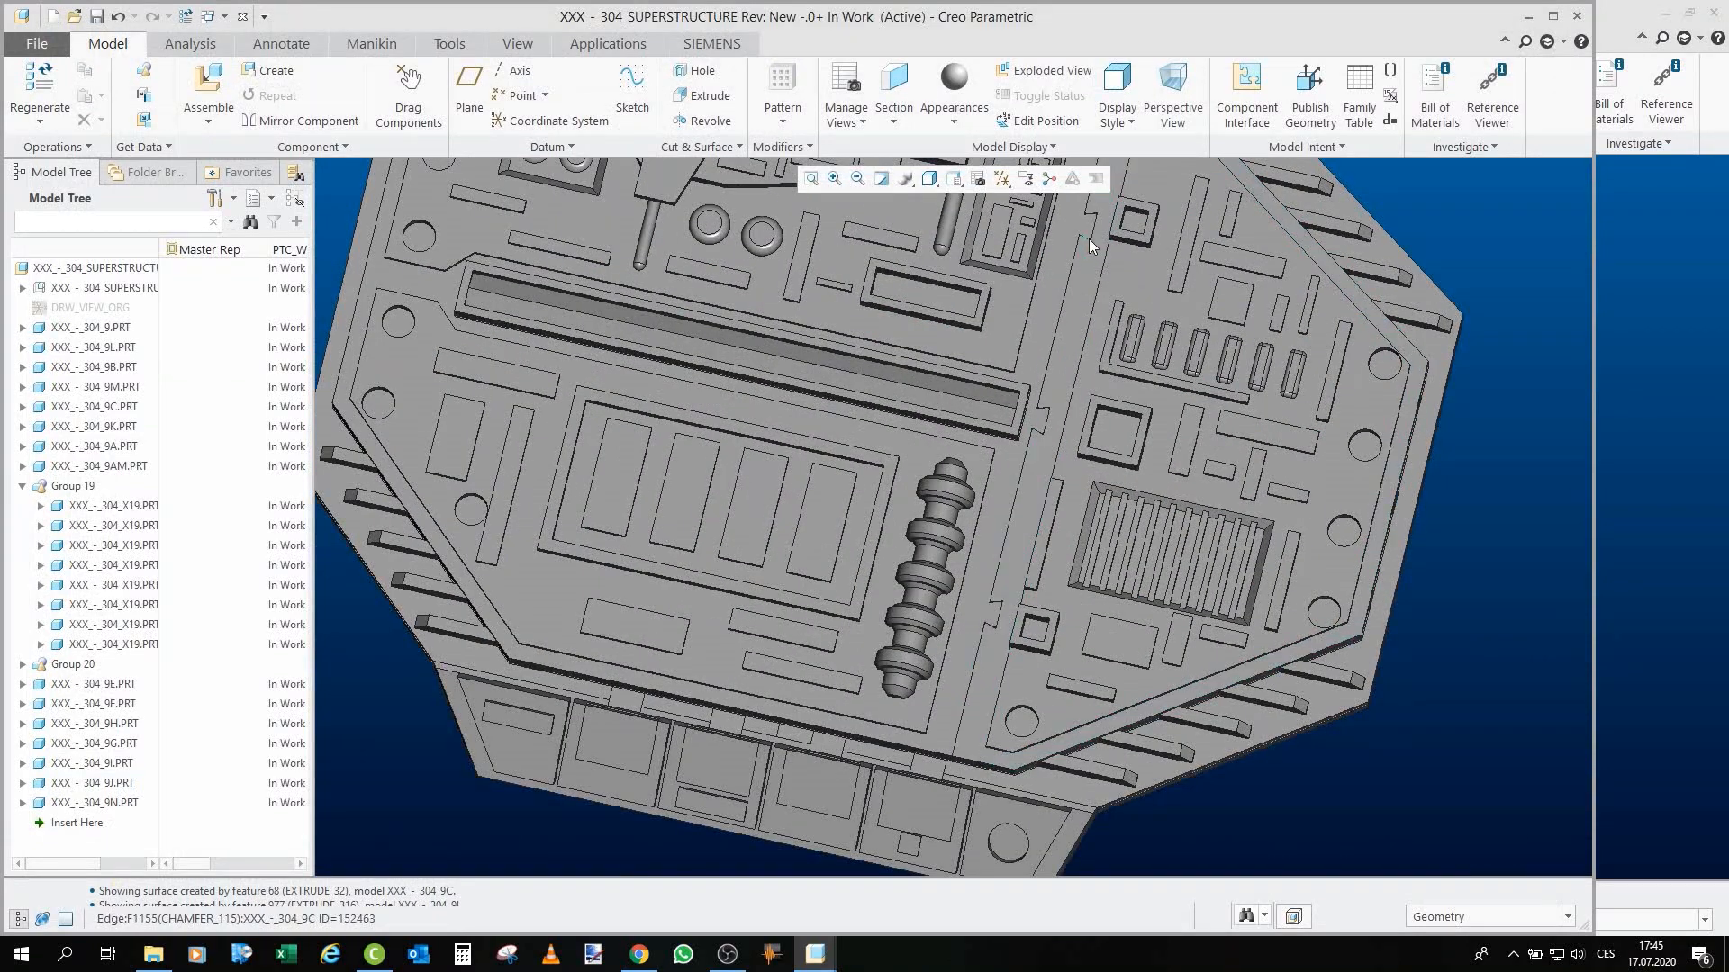
{"action": "scroll", "coordinate": [1089, 240], "scroll_direction": "up", "scroll_amount": 3}
{"action": "middle_click_drag", "start_coordinate": [1088, 239], "coordinate": [1080, 298]}
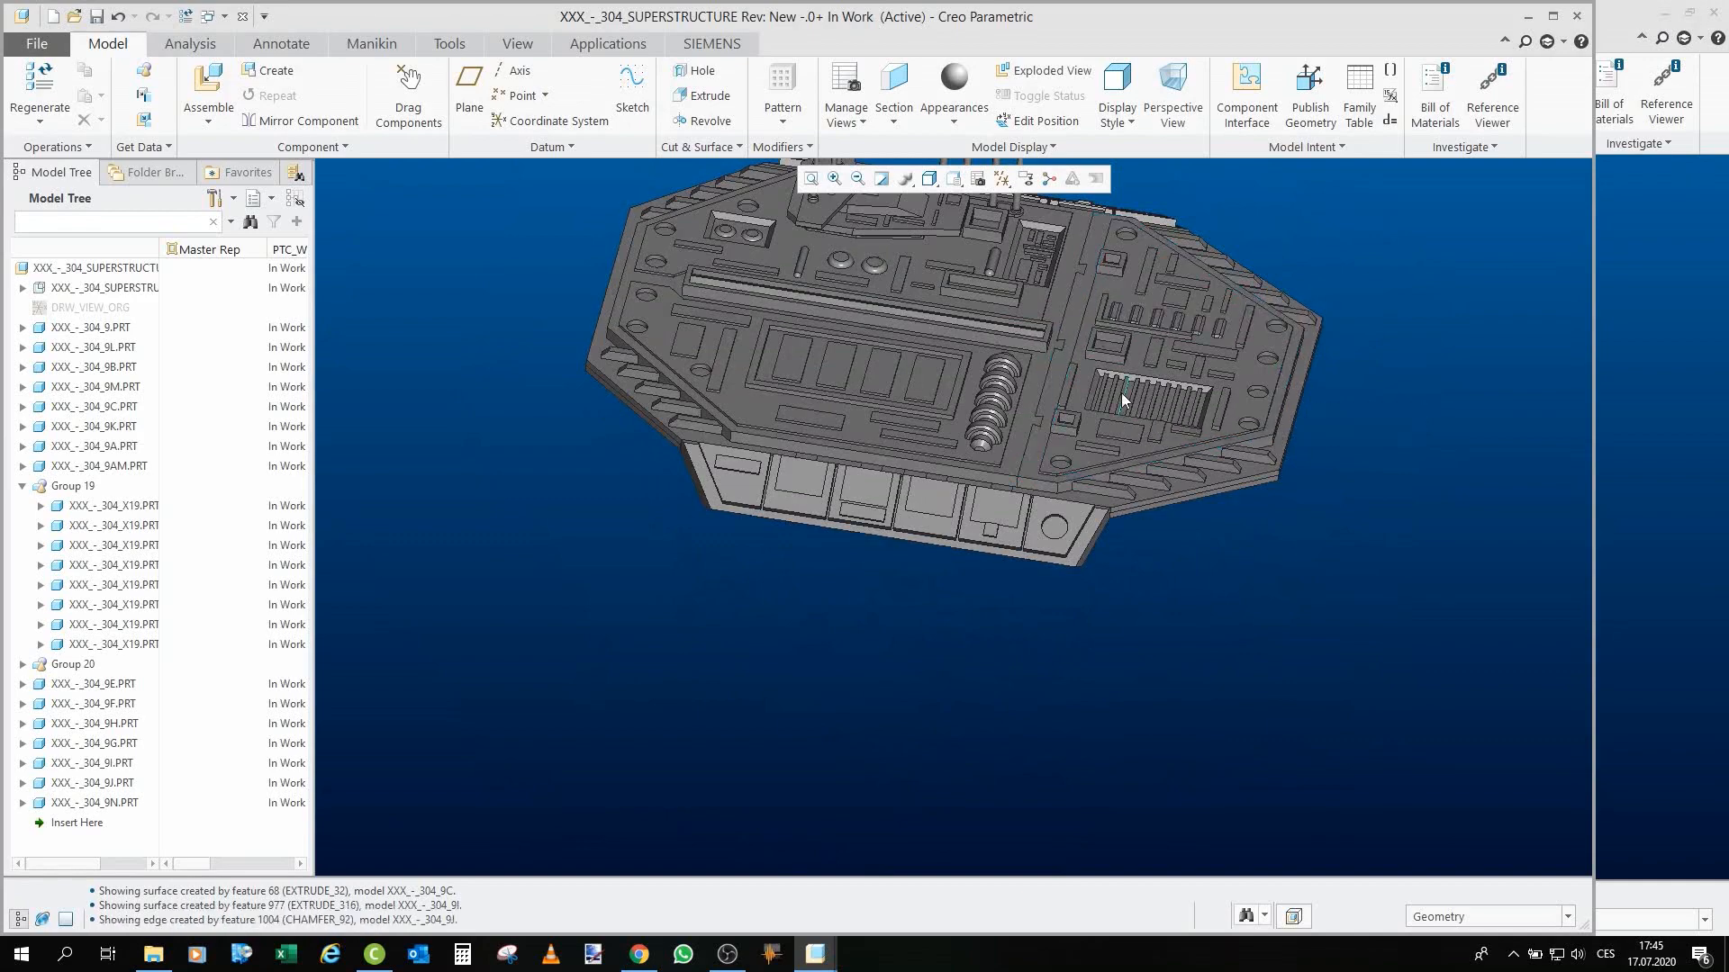
Select the XXX_-_304_9J deck plate with the ribbed recess to highlight it and clear the selection.
{"action": "middle_click_drag", "start_coordinate": [1122, 383], "coordinate": [1147, 326]}
{"action": "left_click", "coordinate": [1149, 326]}
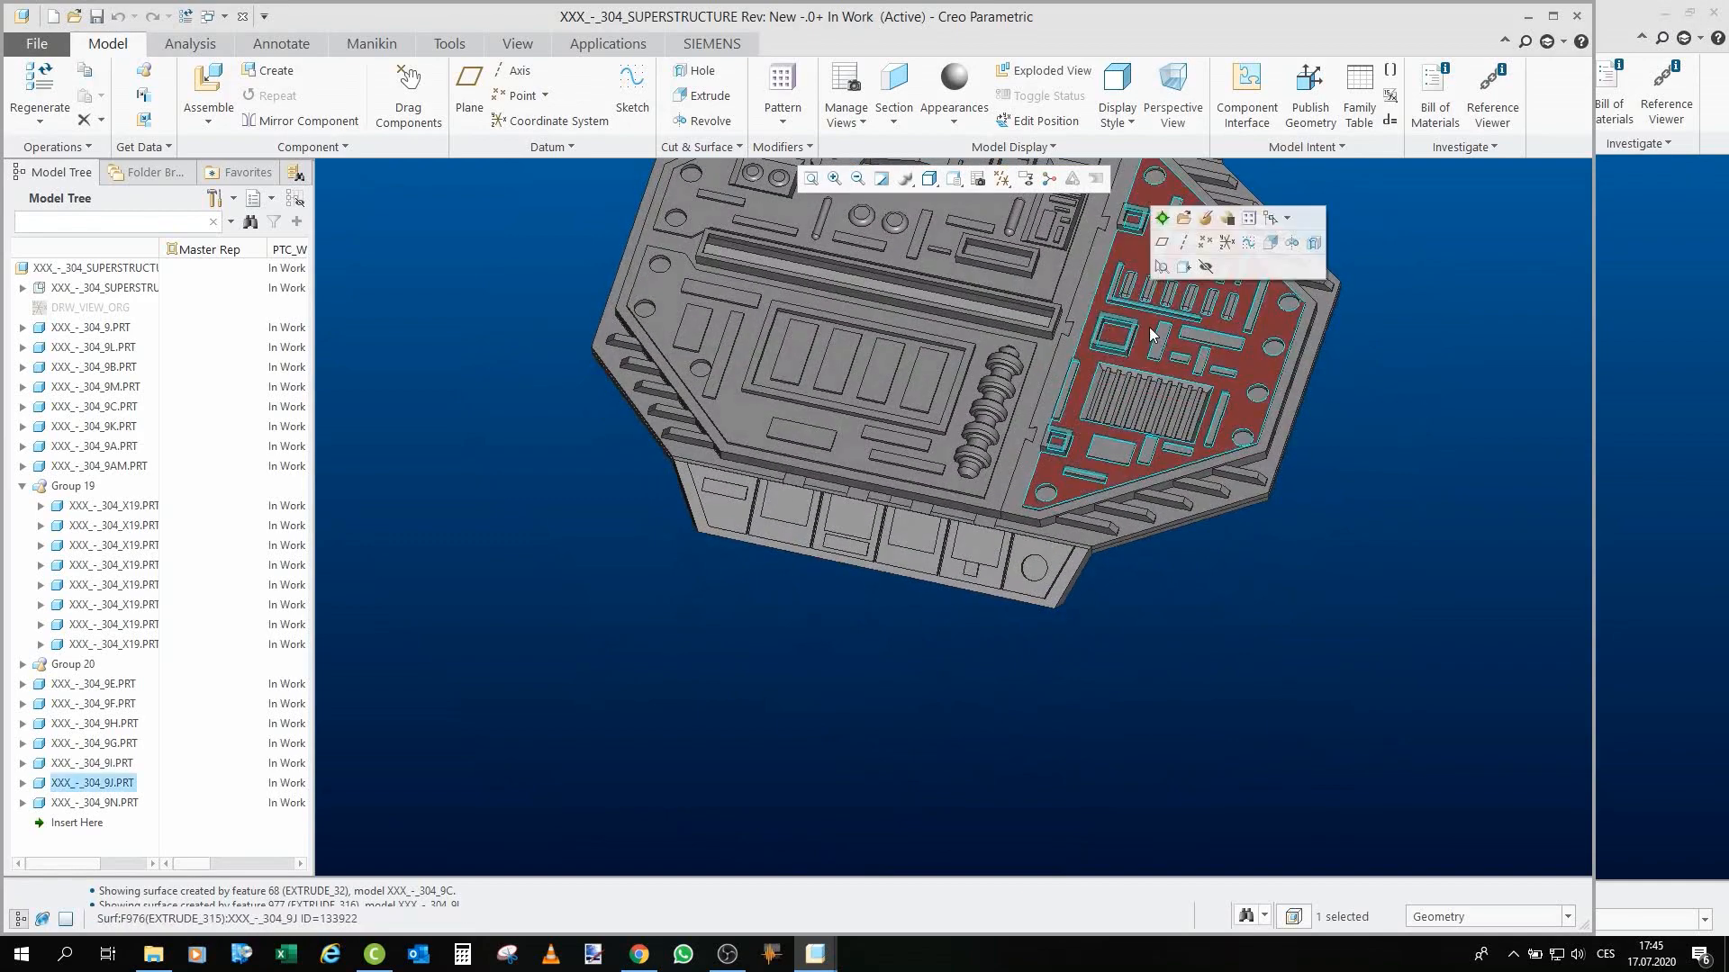
{"action": "scroll", "coordinate": [1149, 326], "scroll_direction": "up", "scroll_amount": 2}
{"action": "left_click", "coordinate": [1365, 558]}
Highlight the complete XXX_-_304_9F part, the raised platform behind the row of antennas.
{"action": "scroll", "coordinate": [1094, 343], "scroll_direction": "down", "scroll_amount": 3}
{"action": "mouse_move", "coordinate": [1094, 343]}
{"action": "middle_mouse_down"}
{"action": "mouse_move", "coordinate": [1380, 544]}
{"action": "mouse_move", "coordinate": [1002, 374]}
{"action": "mouse_move", "coordinate": [1217, 393]}
{"action": "mouse_move", "coordinate": [1185, 341]}
{"action": "middle_mouse_up"}
{"action": "scroll", "coordinate": [1218, 393], "scroll_direction": "down", "scroll_amount": 3}
{"action": "scroll", "coordinate": [1189, 333], "scroll_direction": "up", "scroll_amount": 3}
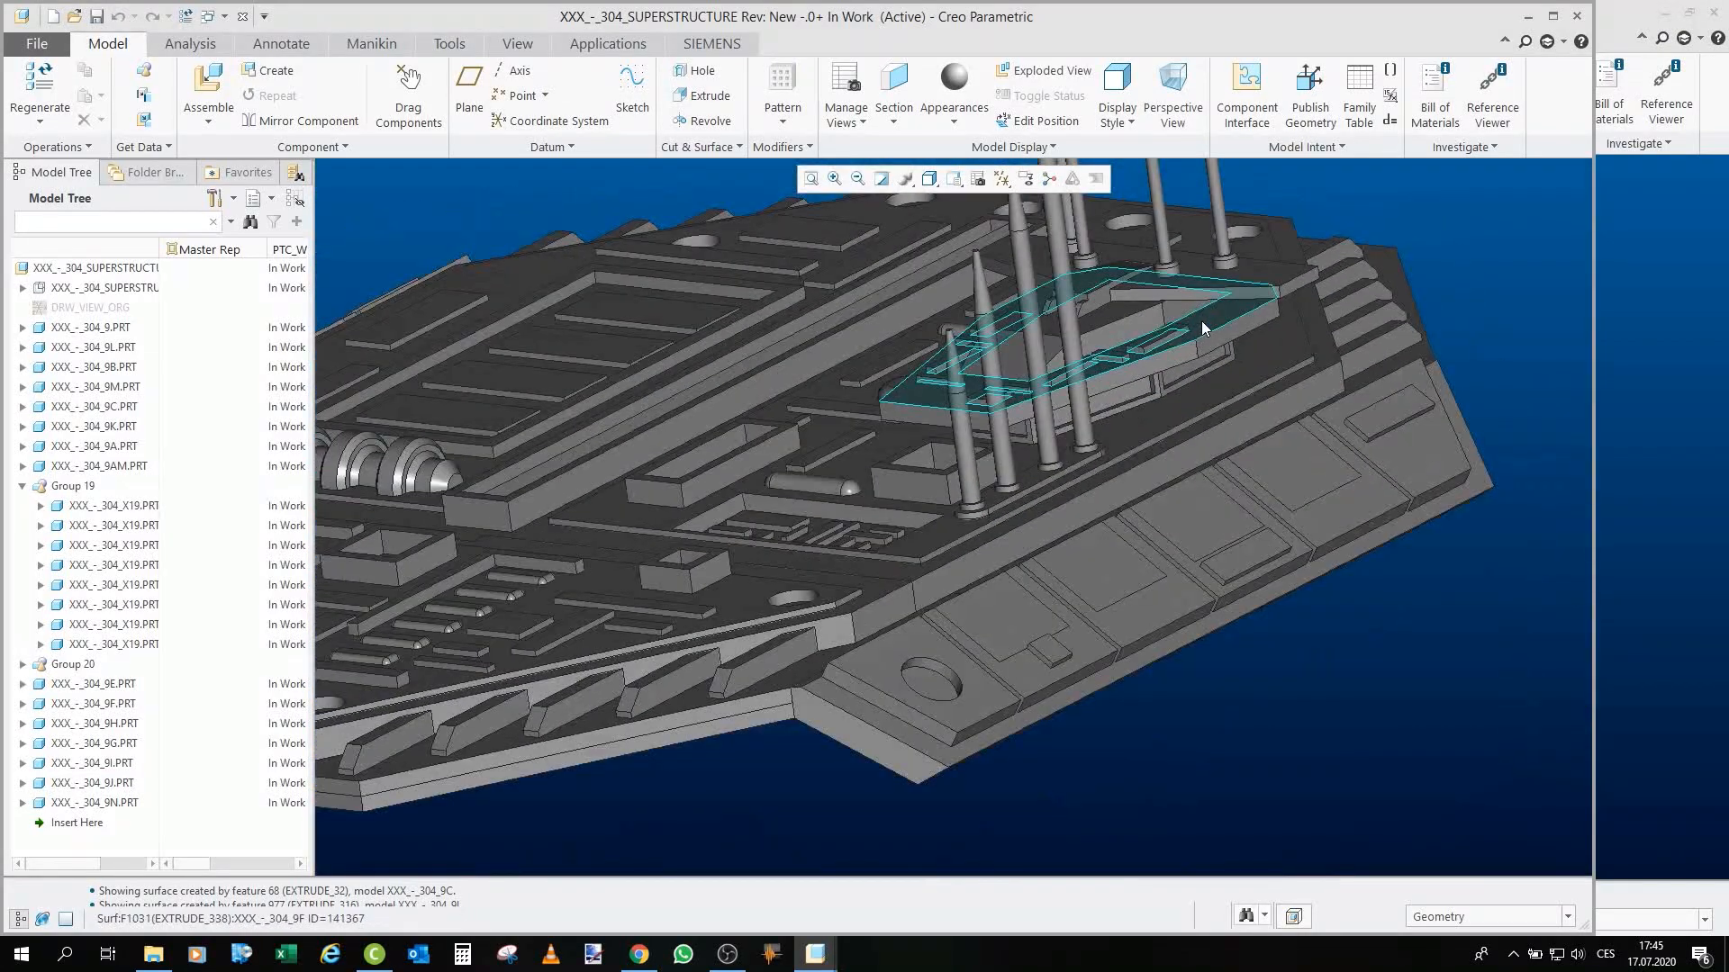
{"action": "left_click", "coordinate": [1201, 323]}
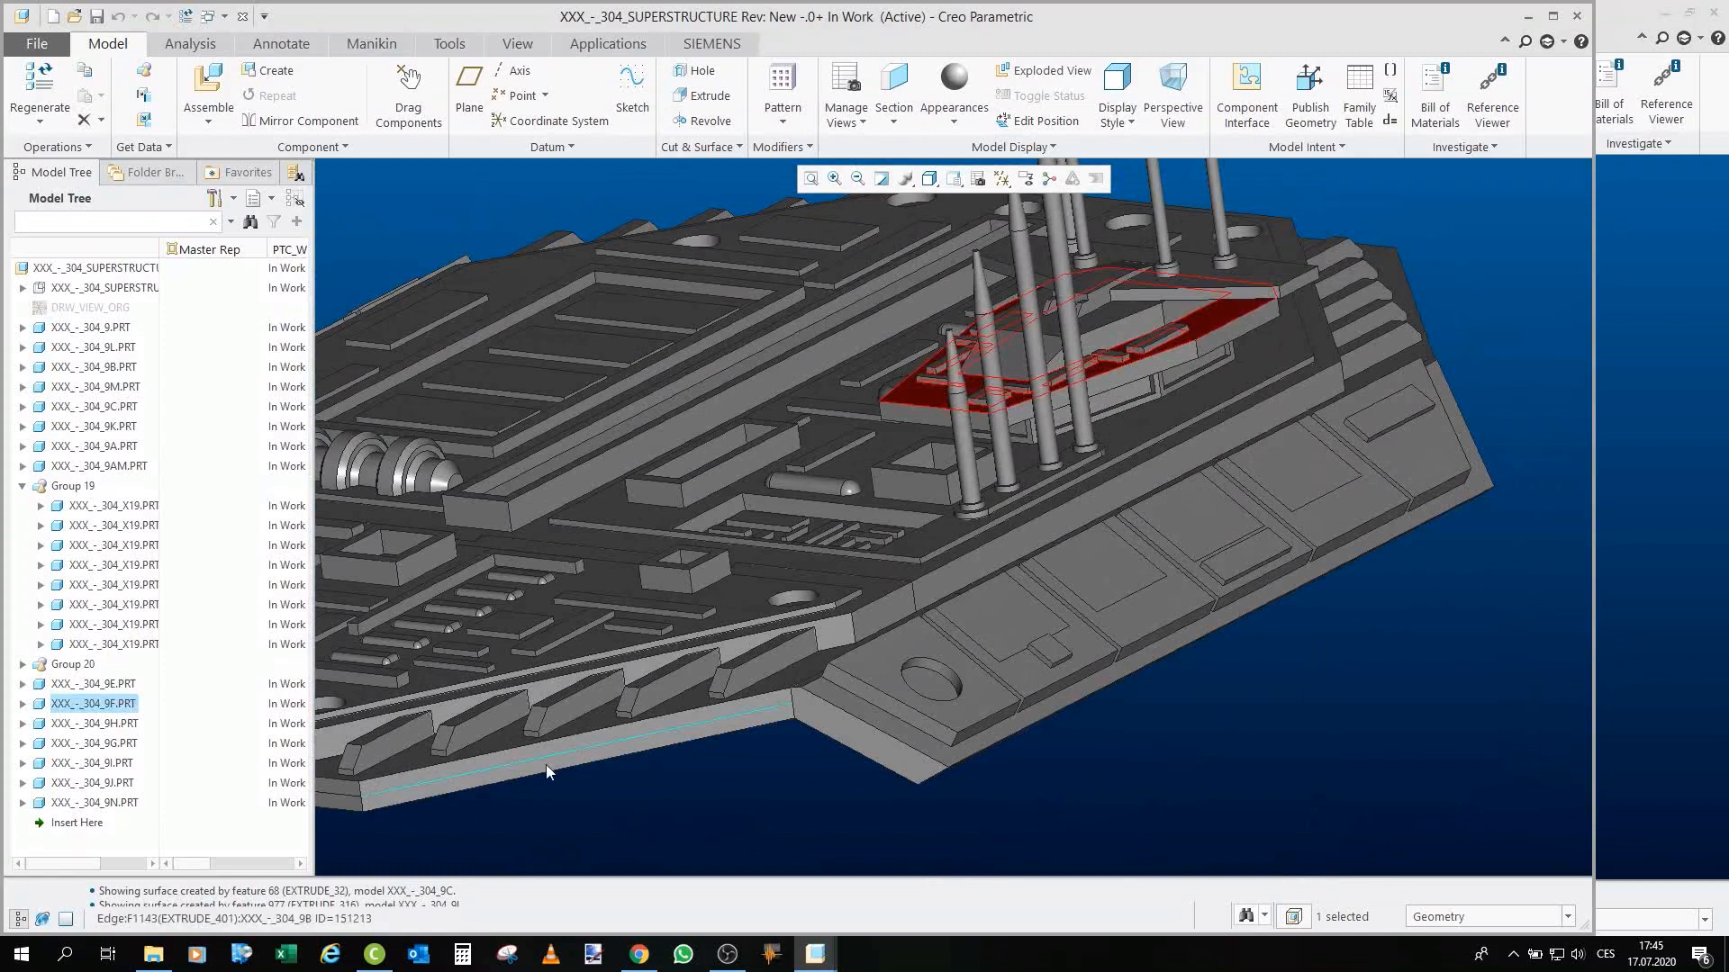
{"action": "left_click", "coordinate": [110, 704]}
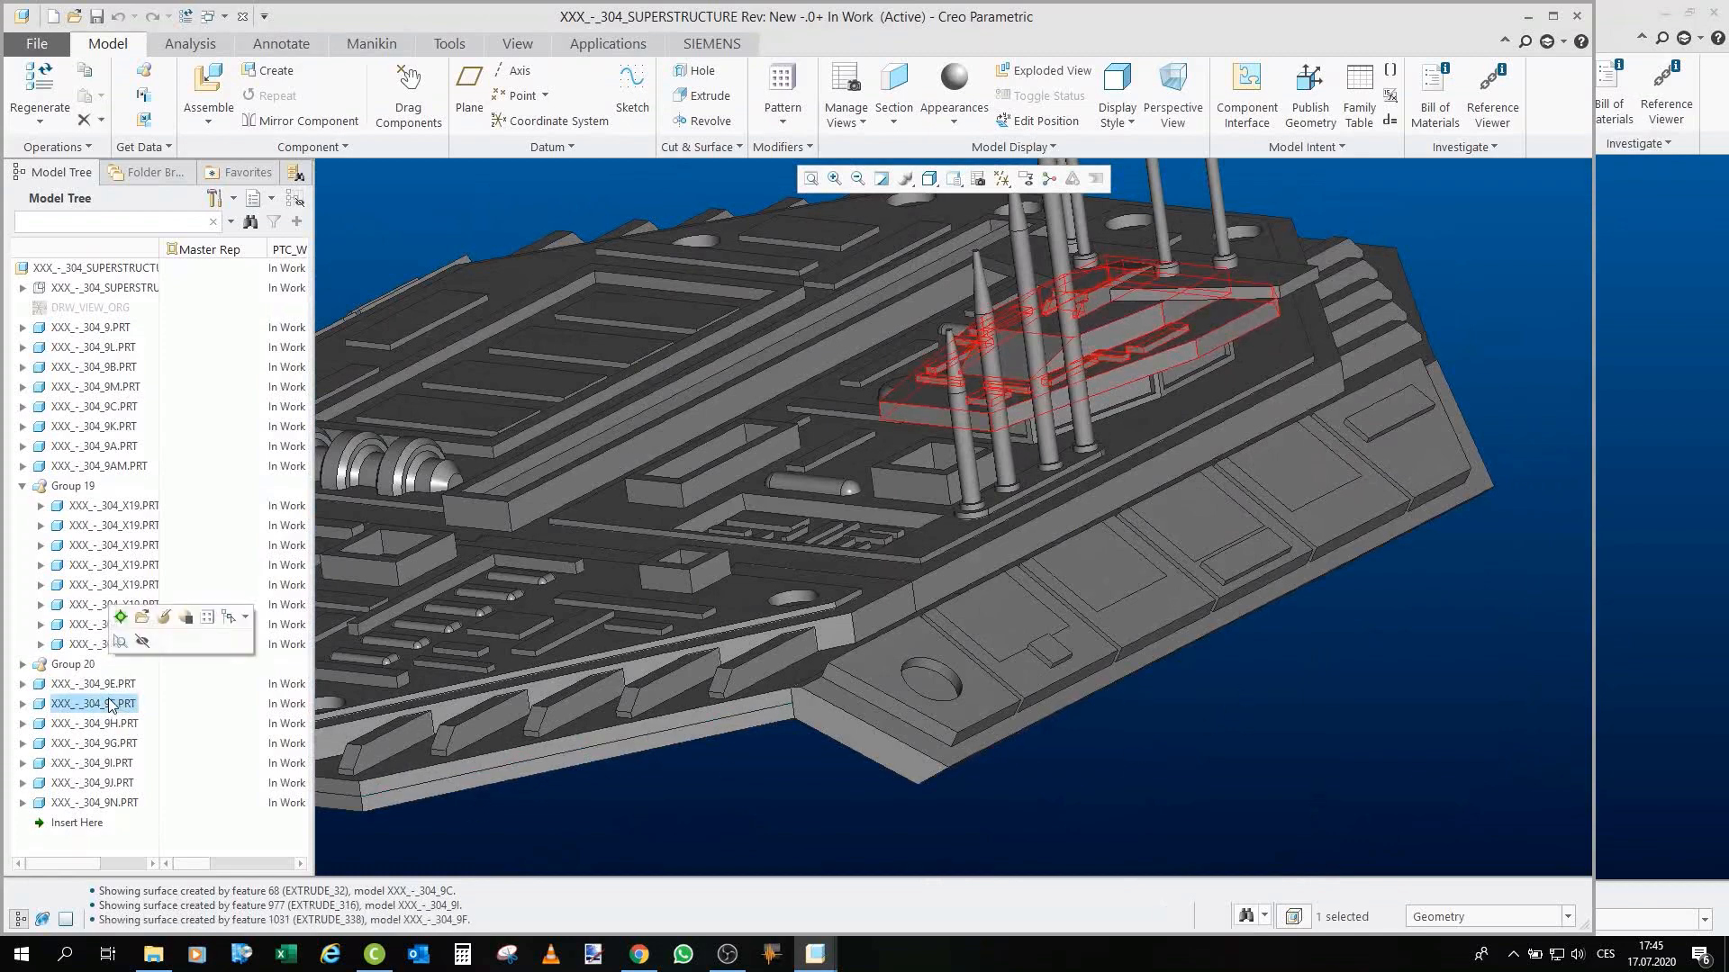
Highlight the XXX_-_304_9H antenna part, the row of four antennas and the XXX_-_304_9I plate, and clear the selection.
{"action": "middle_click_drag", "start_coordinate": [1252, 505], "coordinate": [1200, 587]}
{"action": "left_click", "coordinate": [109, 726]}
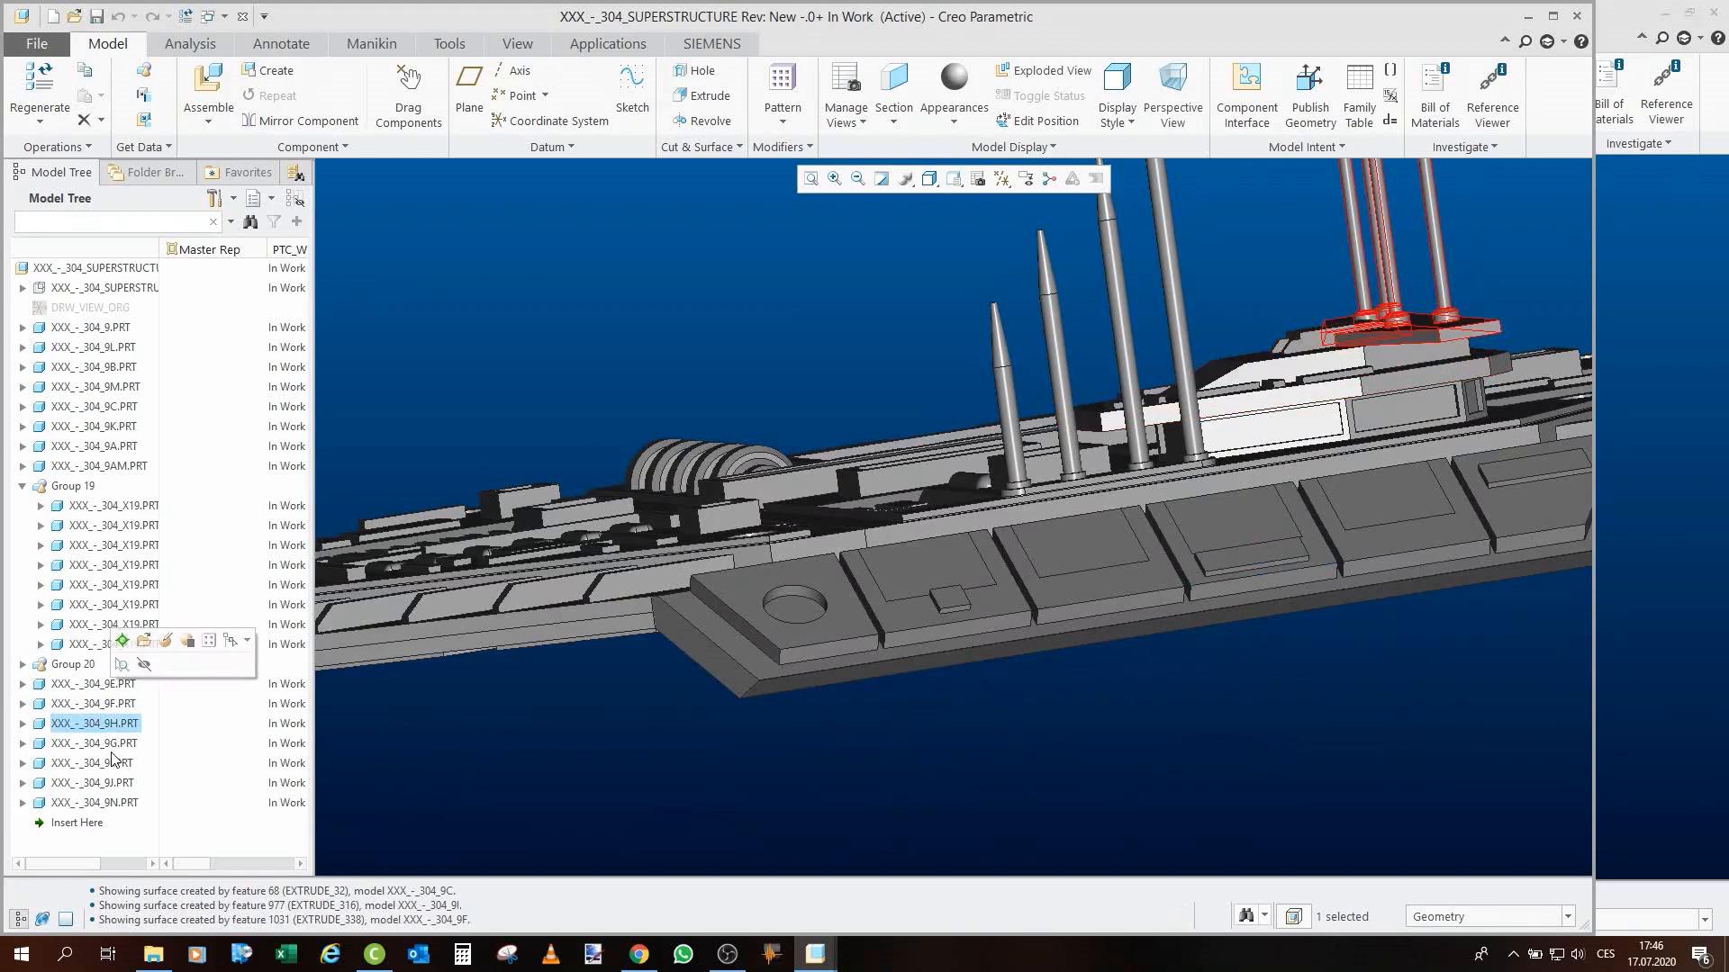
{"action": "left_click", "coordinate": [106, 764]}
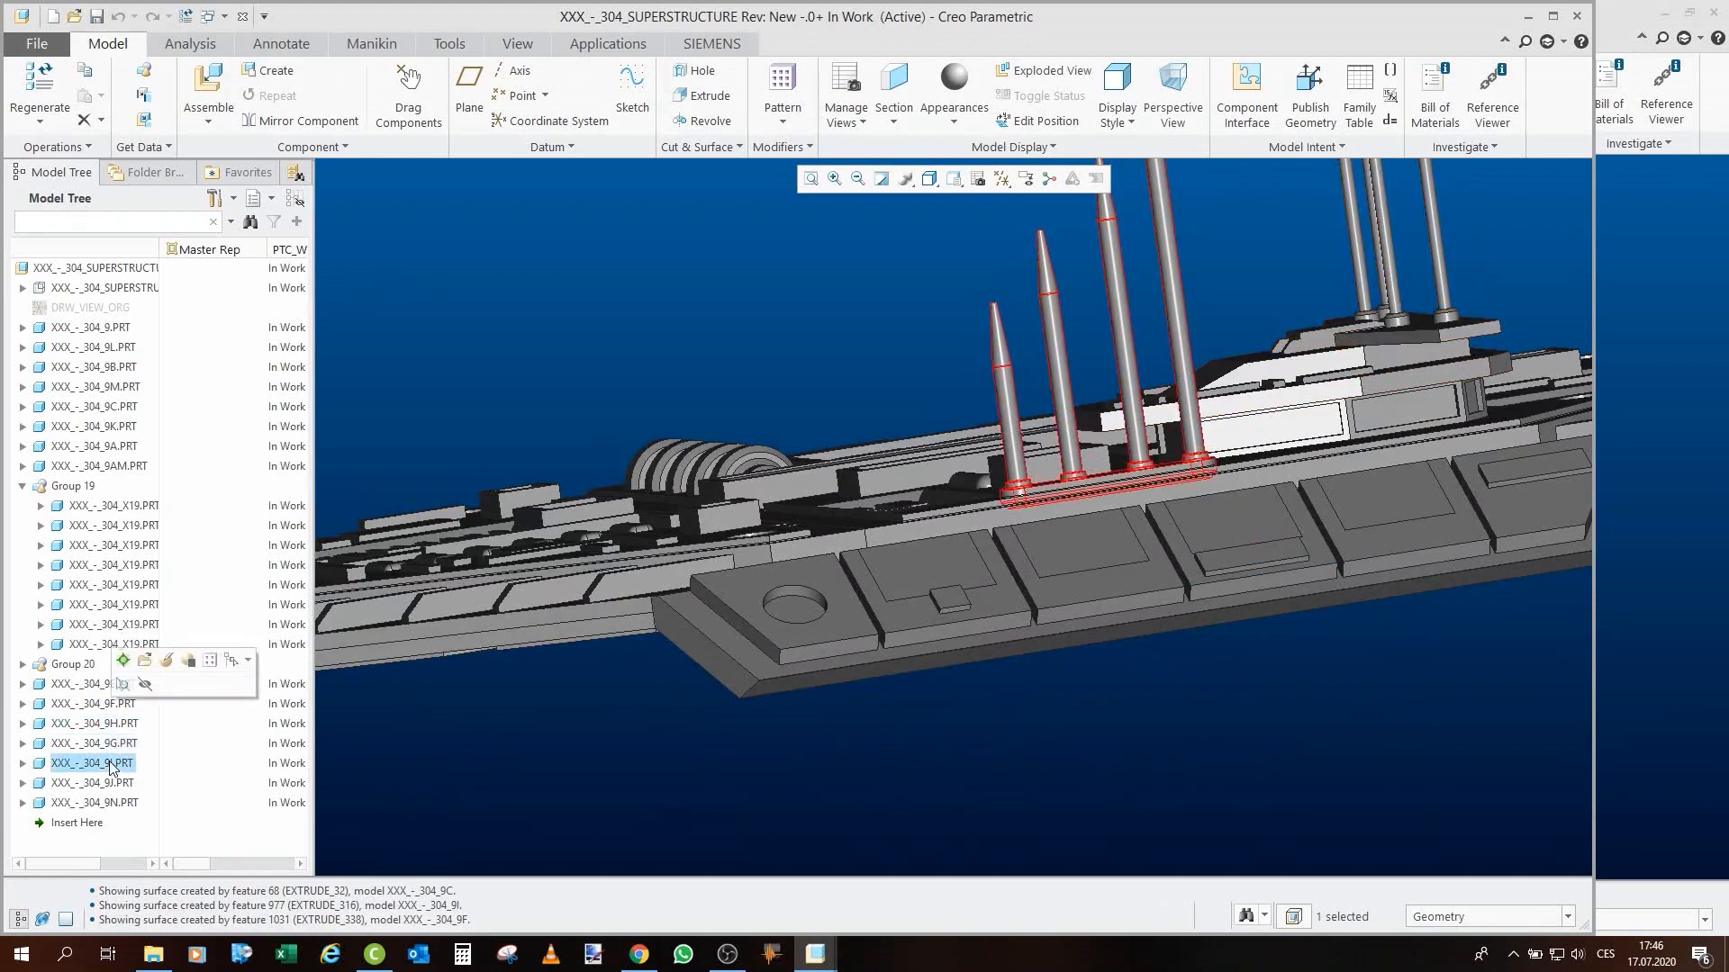
{"action": "middle_click_drag", "start_coordinate": [1093, 625], "coordinate": [1162, 659]}
{"action": "left_click", "coordinate": [1230, 756]}
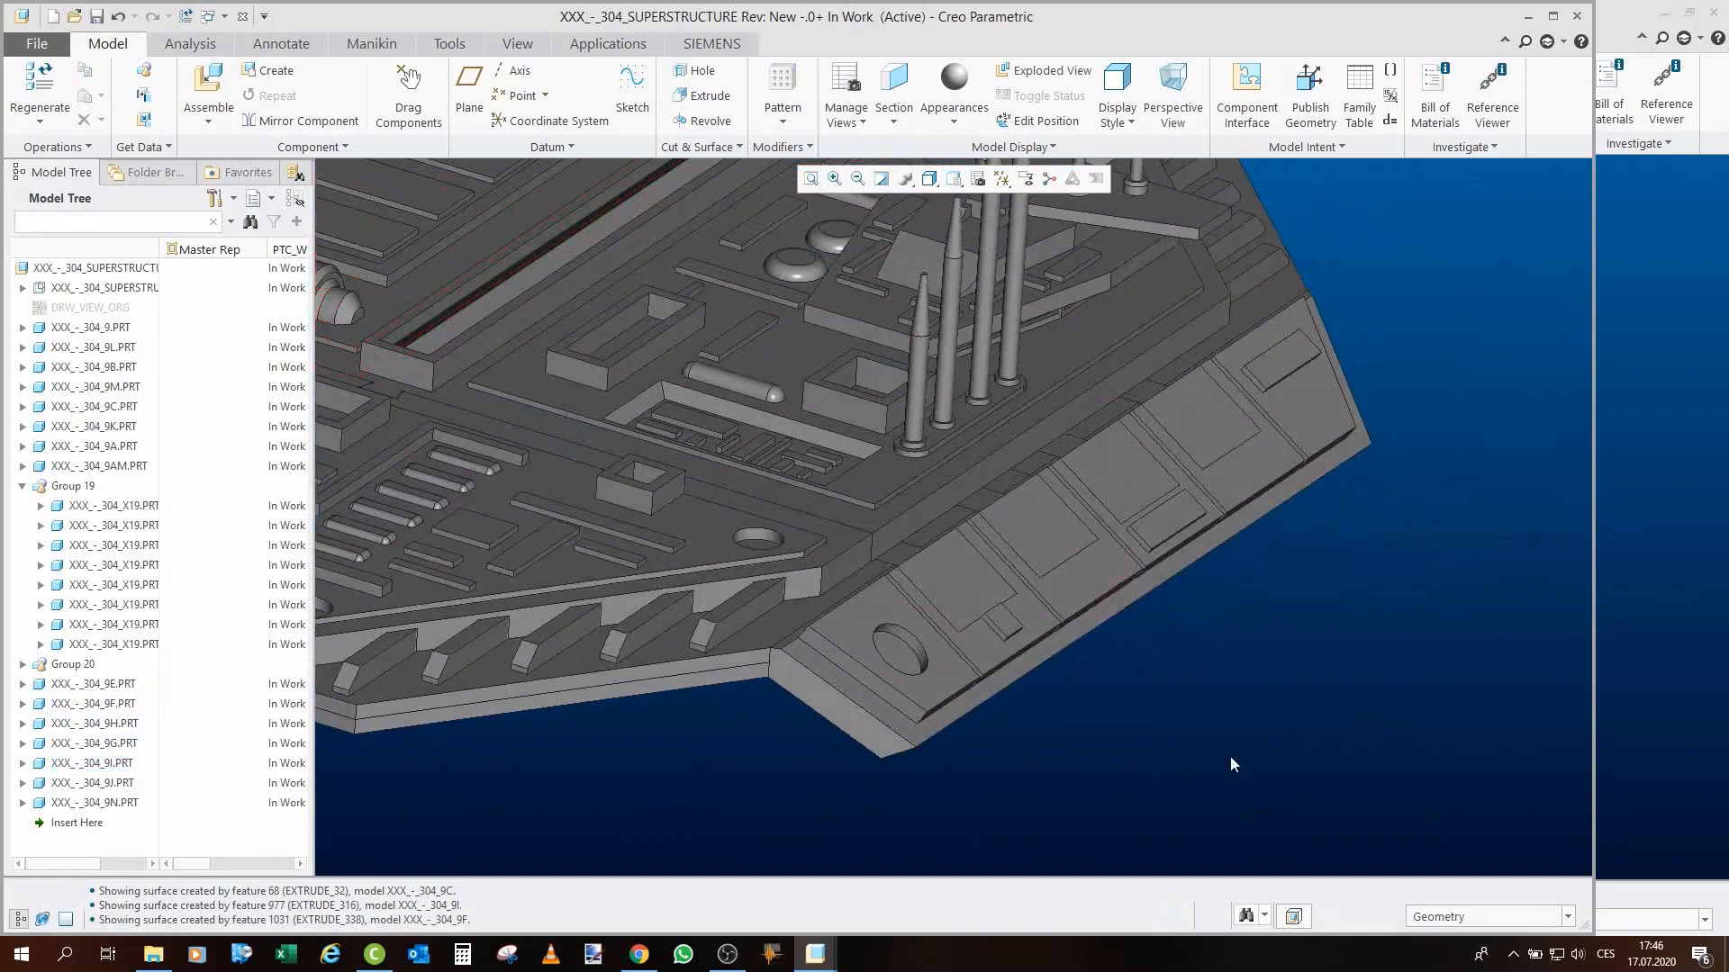
Examine the antennas up close and open the XXX_-_304_9E deck plate beneath the raised platform in its own window.
{"action": "scroll", "coordinate": [1230, 756], "scroll_direction": "up", "scroll_amount": 2}
{"action": "middle_click_drag", "start_coordinate": [945, 387], "coordinate": [886, 419]}
{"action": "scroll", "coordinate": [886, 418], "scroll_direction": "down", "scroll_amount": 3}
{"action": "scroll", "coordinate": [886, 418], "scroll_direction": "up", "scroll_amount": 3}
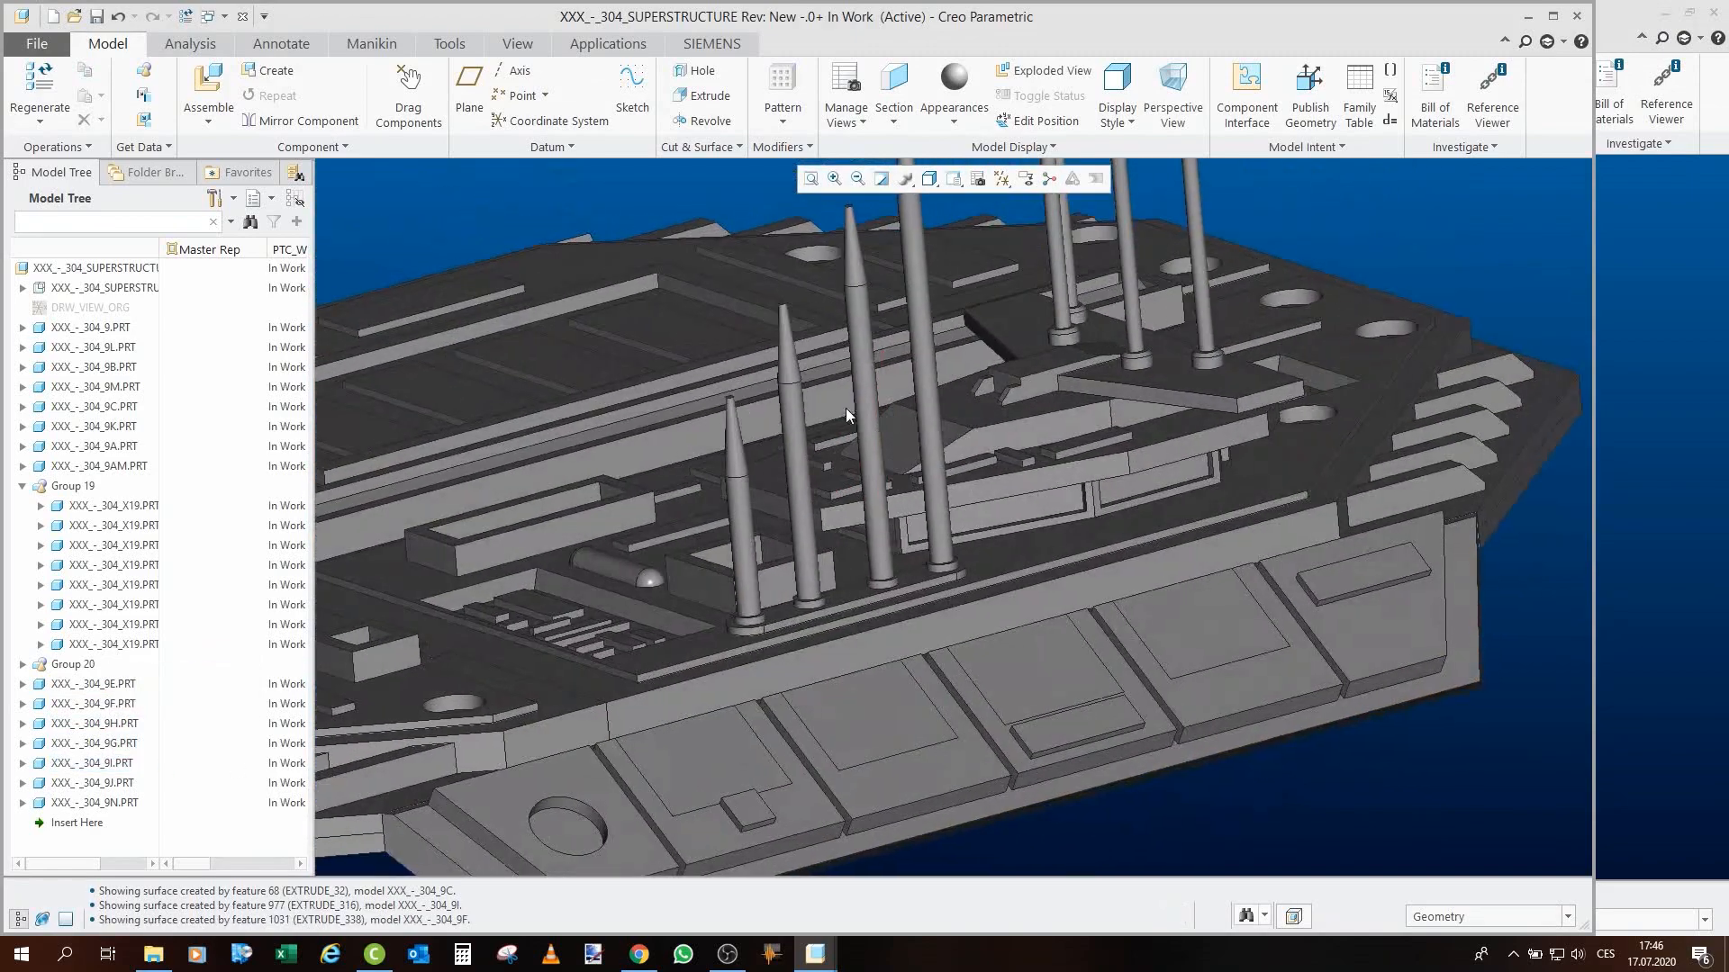
{"action": "left_click", "coordinate": [1076, 509]}
{"action": "left_click", "coordinate": [1111, 393]}
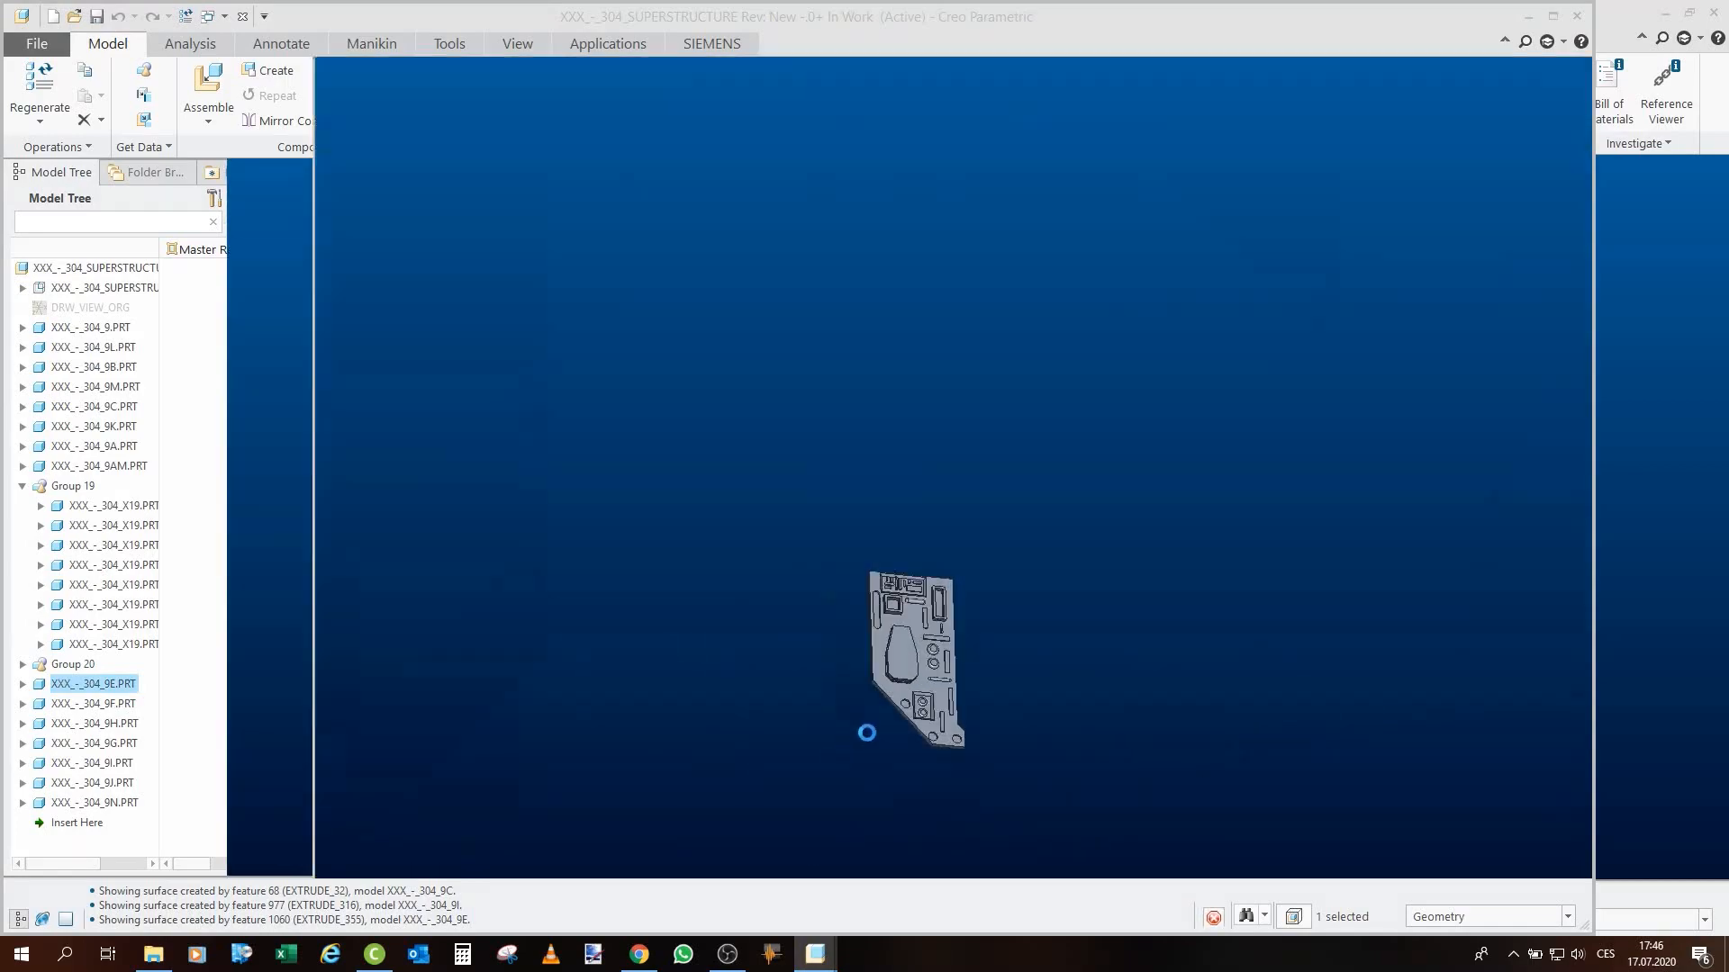
Examine the XXX_-_304_9E plate's windowed housing, domes, recesses and antenna slot, and close its window.
{"action": "middle_click_drag", "start_coordinate": [1011, 602], "coordinate": [1065, 640]}
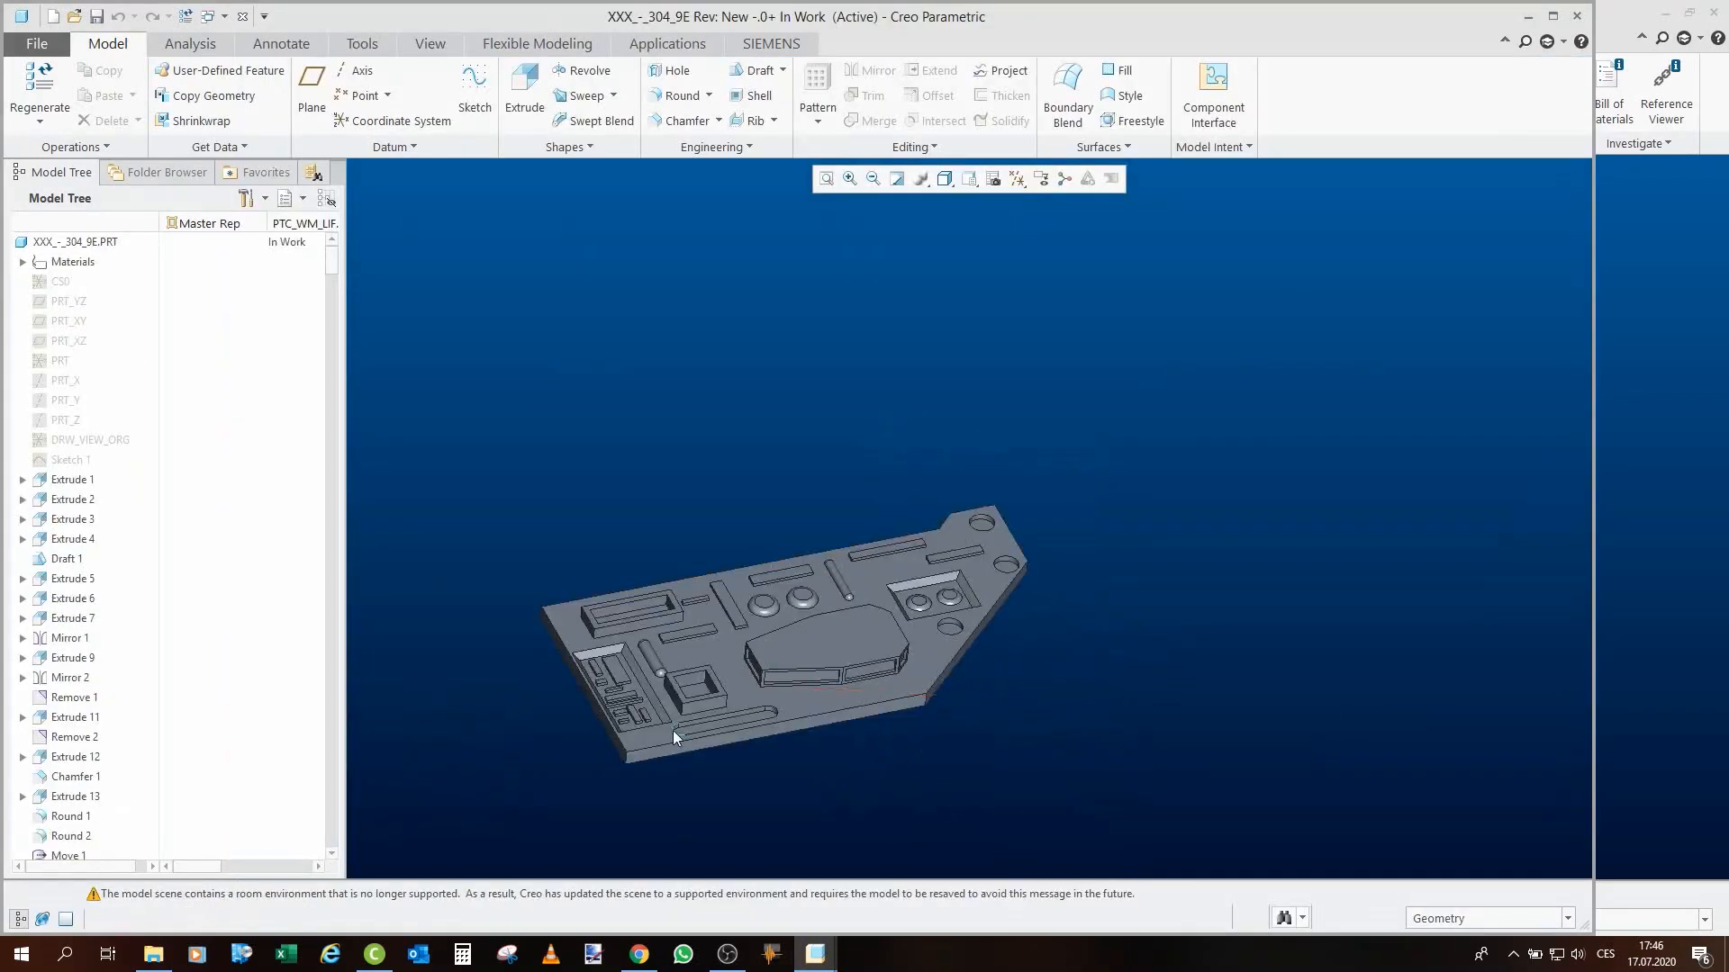
{"action": "scroll", "coordinate": [689, 707], "scroll_direction": "down", "scroll_amount": 5}
{"action": "middle_click_drag", "start_coordinate": [760, 630], "coordinate": [742, 645]}
{"action": "scroll", "coordinate": [742, 644], "scroll_direction": "up", "scroll_amount": 3}
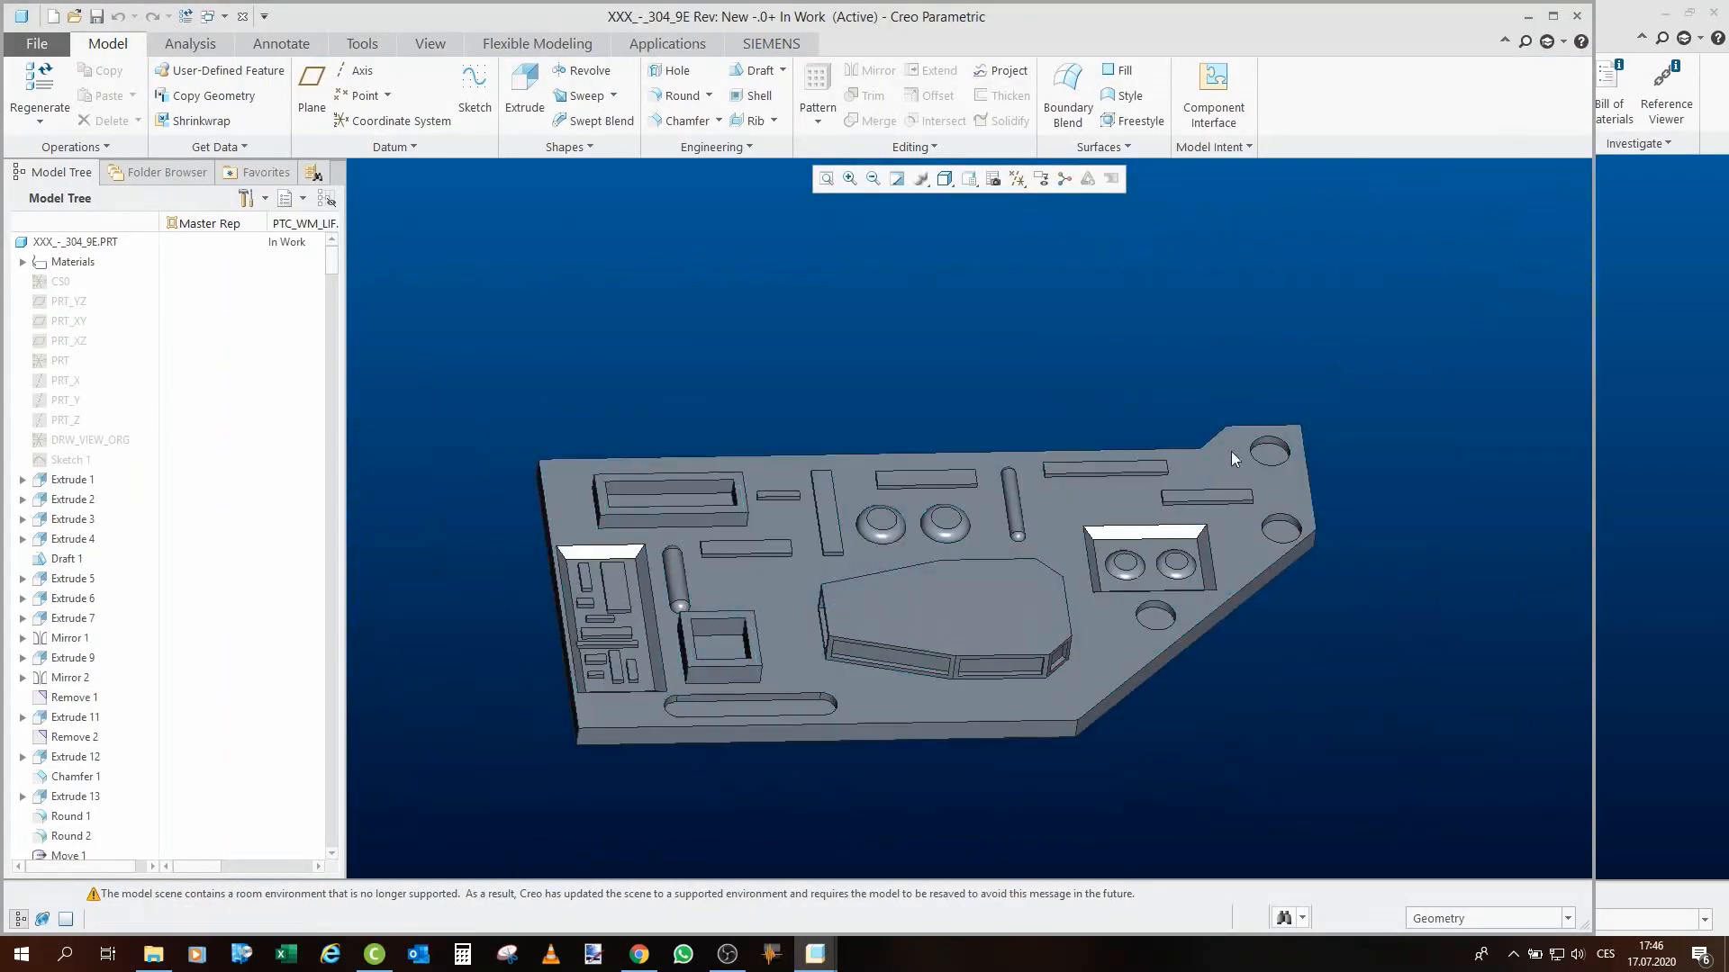
{"action": "scroll", "coordinate": [849, 624], "scroll_direction": "down", "scroll_amount": 3}
{"action": "middle_click_drag", "start_coordinate": [1067, 545], "coordinate": [976, 535]}
{"action": "scroll", "coordinate": [1028, 535], "scroll_direction": "up", "scroll_amount": 3}
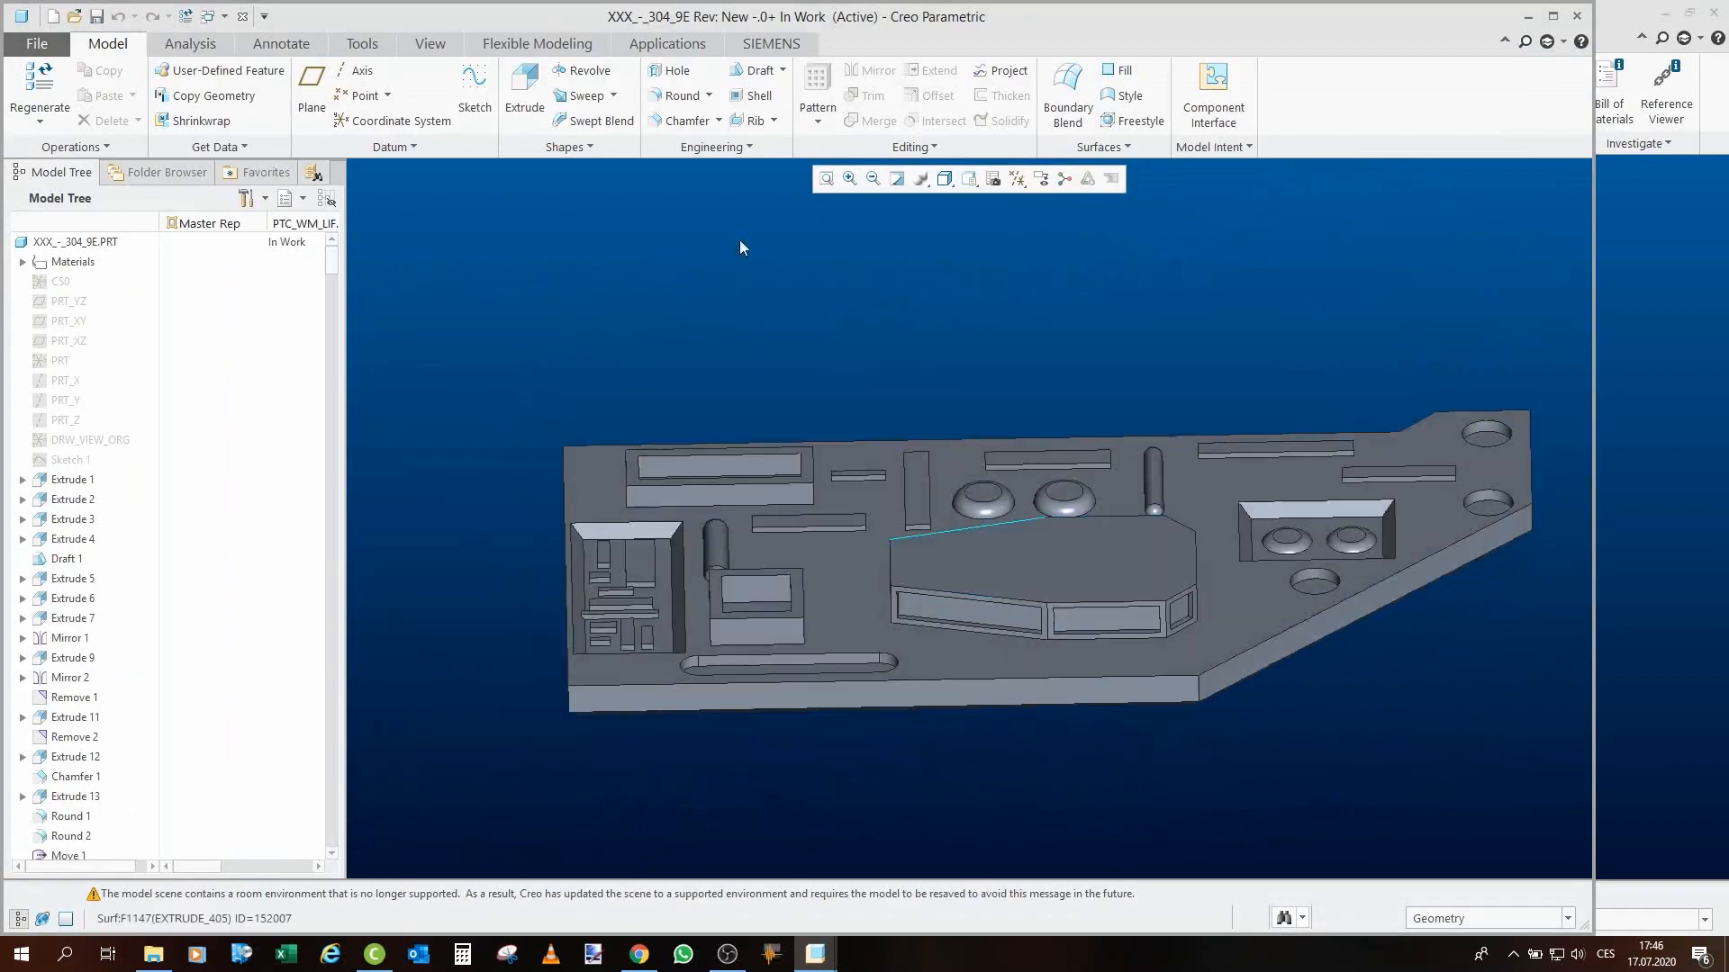
{"action": "left_click", "coordinate": [242, 16]}
Open the XXX_-_304_9F raised platform in its own window, examine its stepped top, and close the window.
{"action": "scroll", "coordinate": [1089, 462], "scroll_direction": "down", "scroll_amount": 3}
{"action": "middle_click_drag", "start_coordinate": [1088, 462], "coordinate": [1060, 437]}
{"action": "left_click", "coordinate": [1051, 458]}
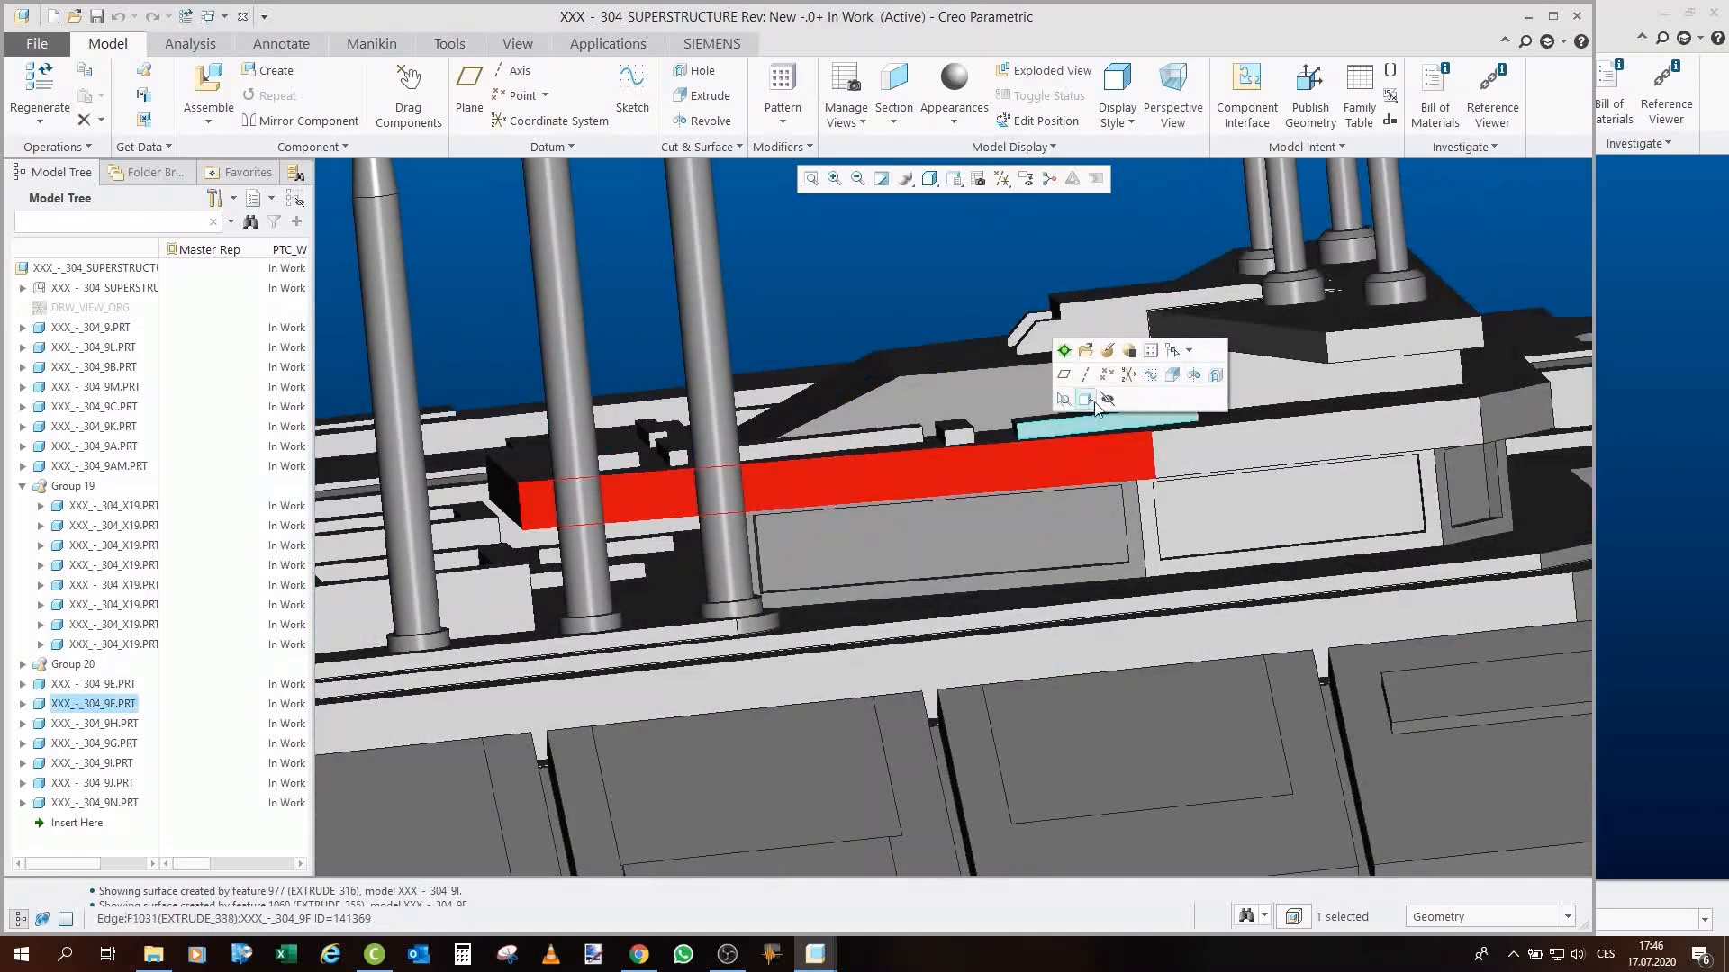
{"action": "left_click", "coordinate": [1092, 401]}
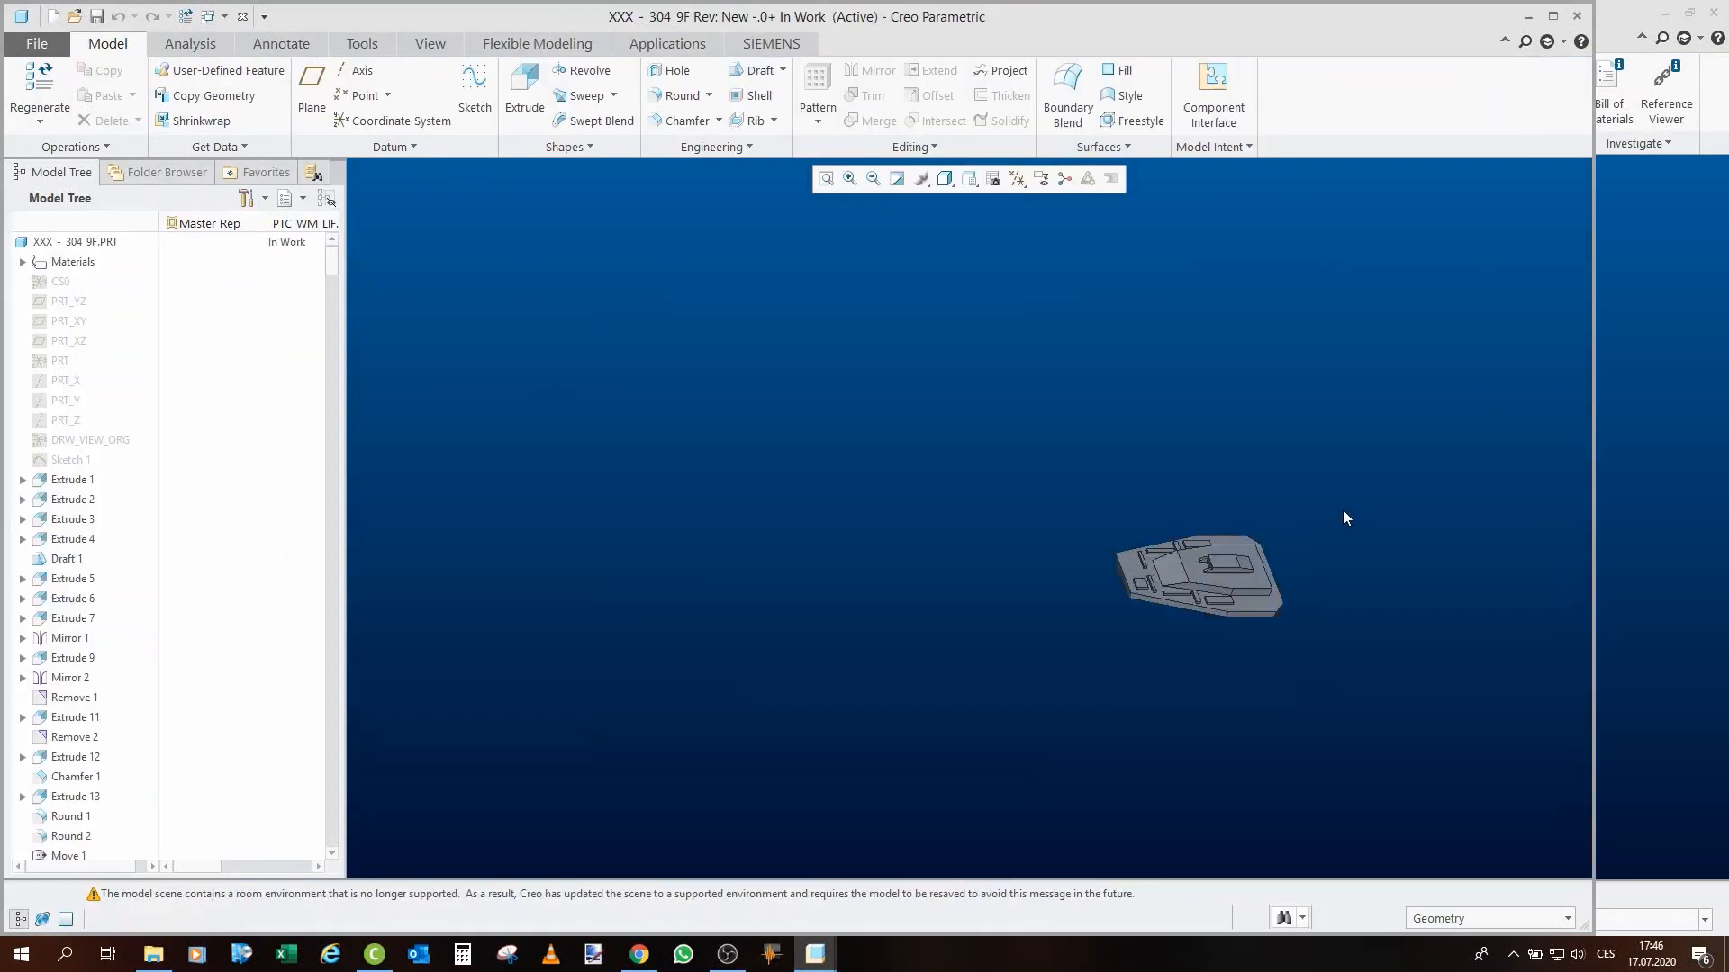
{"action": "scroll", "coordinate": [1283, 557], "scroll_direction": "down", "scroll_amount": 4}
{"action": "mouse_move", "coordinate": [1012, 628]}
{"action": "middle_mouse_down"}
{"action": "mouse_move", "coordinate": [1032, 452]}
{"action": "mouse_move", "coordinate": [1075, 653]}
{"action": "mouse_move", "coordinate": [1147, 706]}
{"action": "mouse_move", "coordinate": [998, 263]}
{"action": "mouse_move", "coordinate": [996, 397]}
{"action": "middle_mouse_up"}
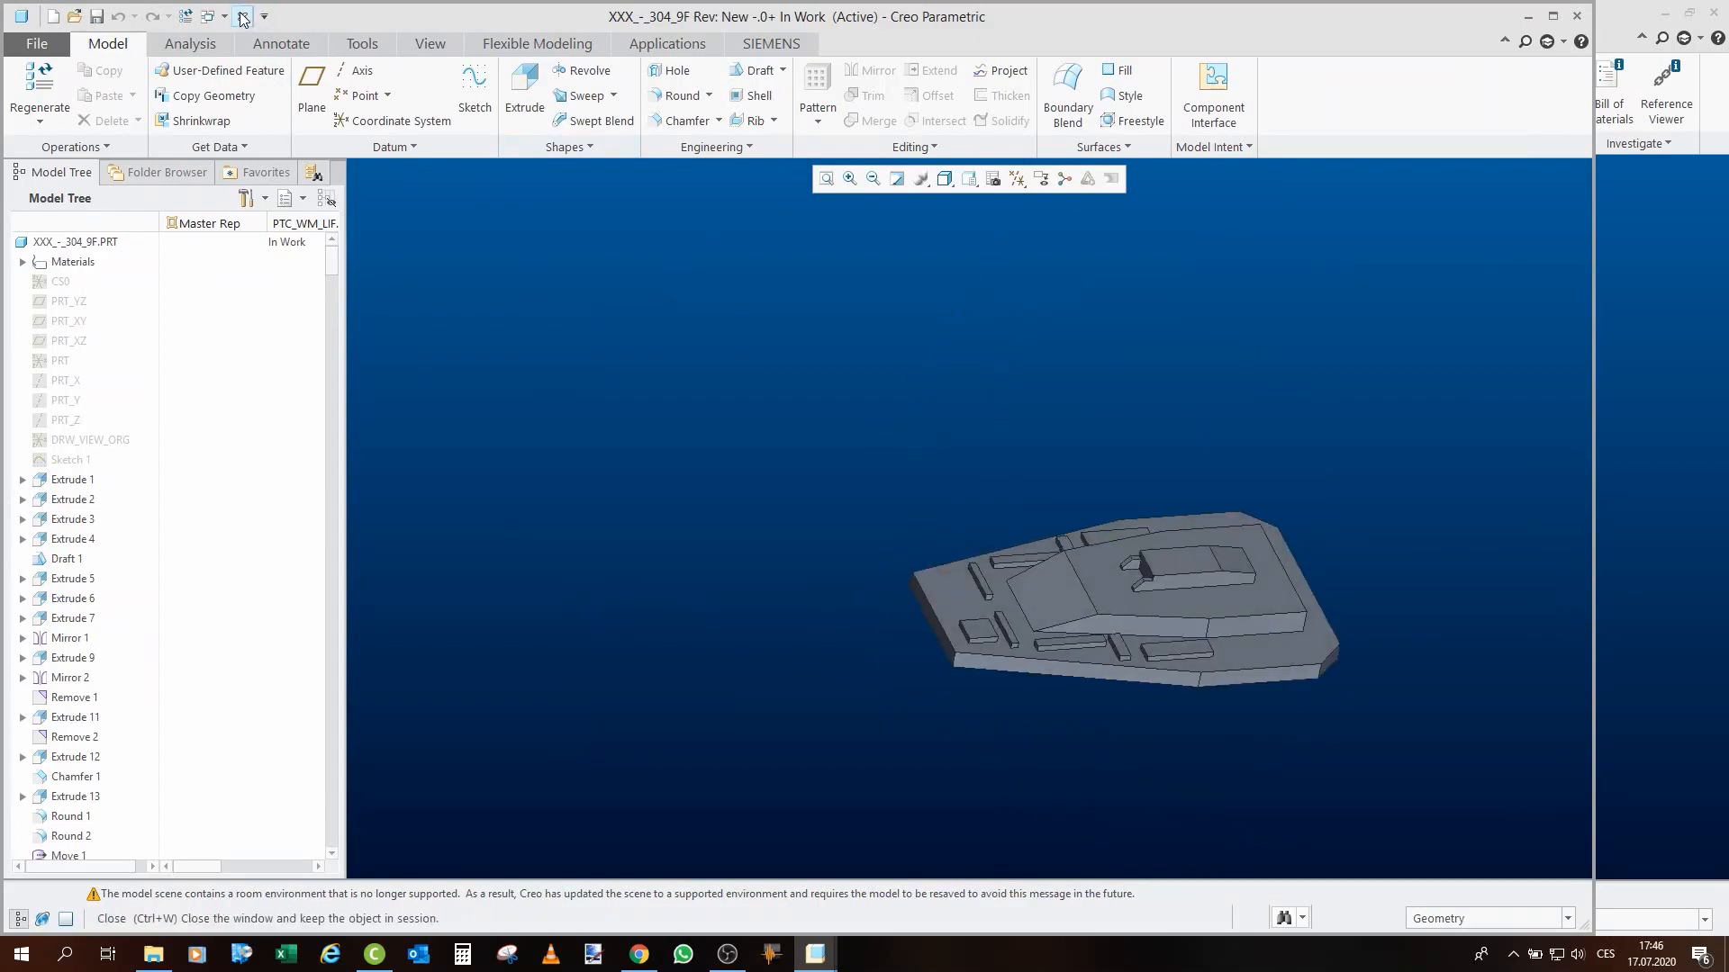
{"action": "left_click", "coordinate": [243, 18]}
Open the XXX_-_304_9E deck plate from its windowed housing, examine its top face, and close its window.
{"action": "mouse_move", "coordinate": [1052, 516]}
{"action": "middle_mouse_down"}
{"action": "mouse_move", "coordinate": [1013, 557]}
{"action": "mouse_move", "coordinate": [1068, 521]}
{"action": "middle_mouse_up"}
{"action": "left_click", "coordinate": [1068, 521]}
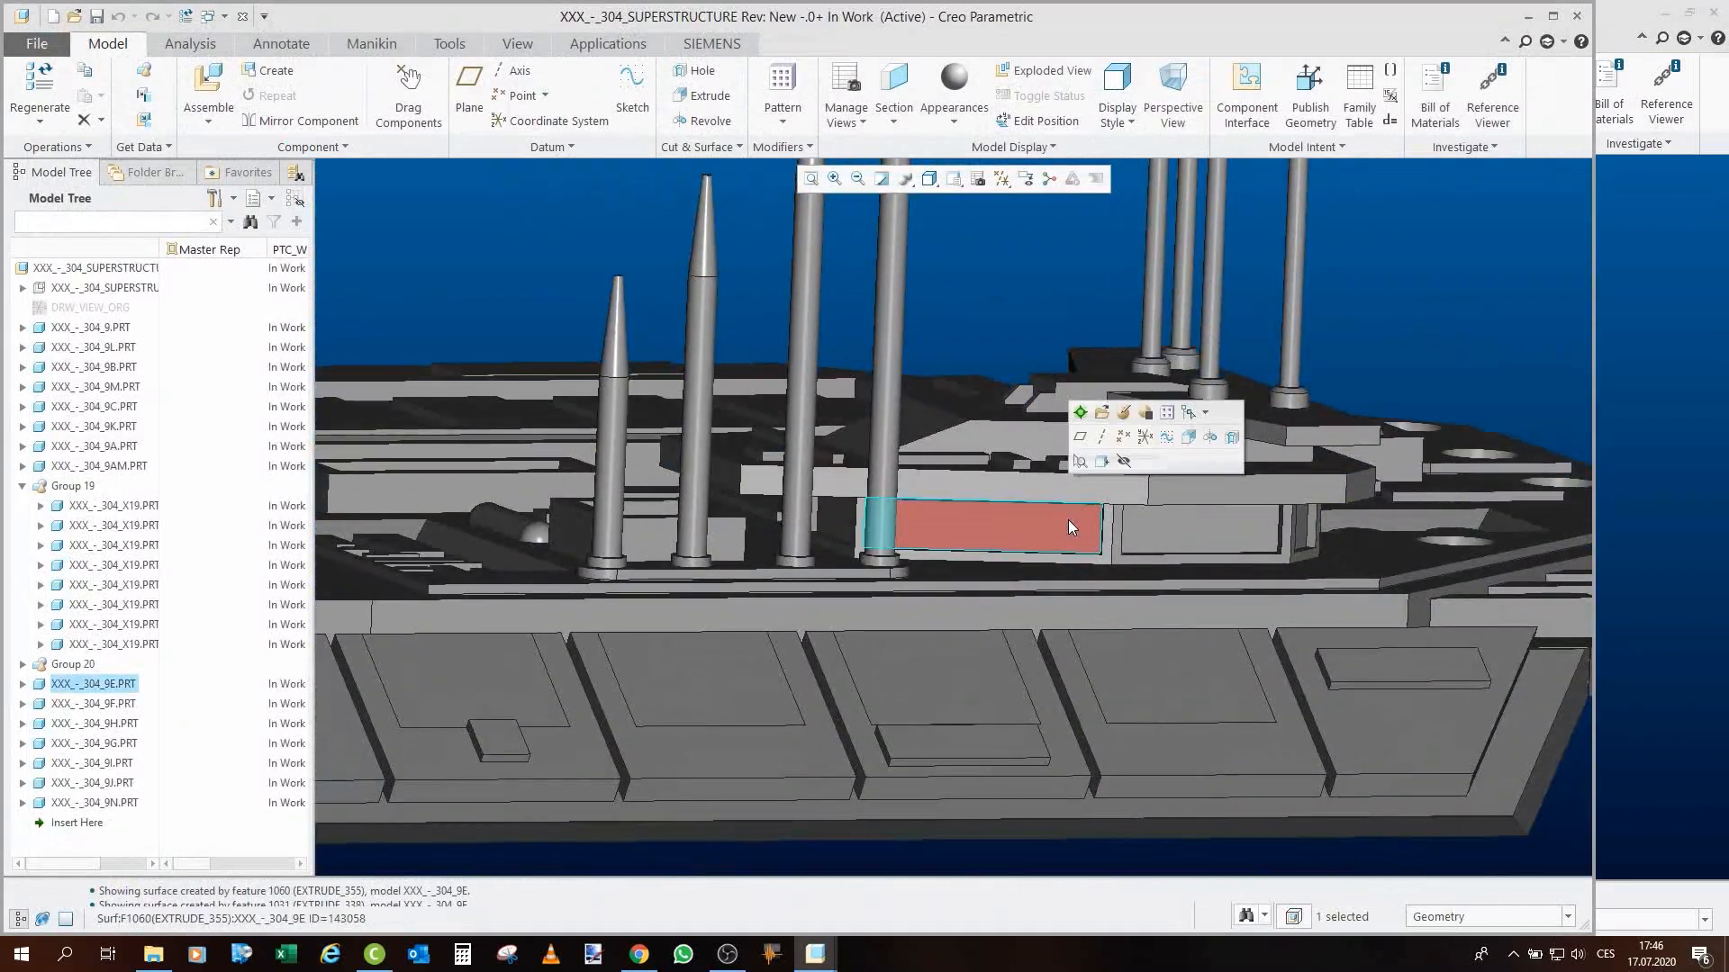
{"action": "left_click", "coordinate": [1098, 416]}
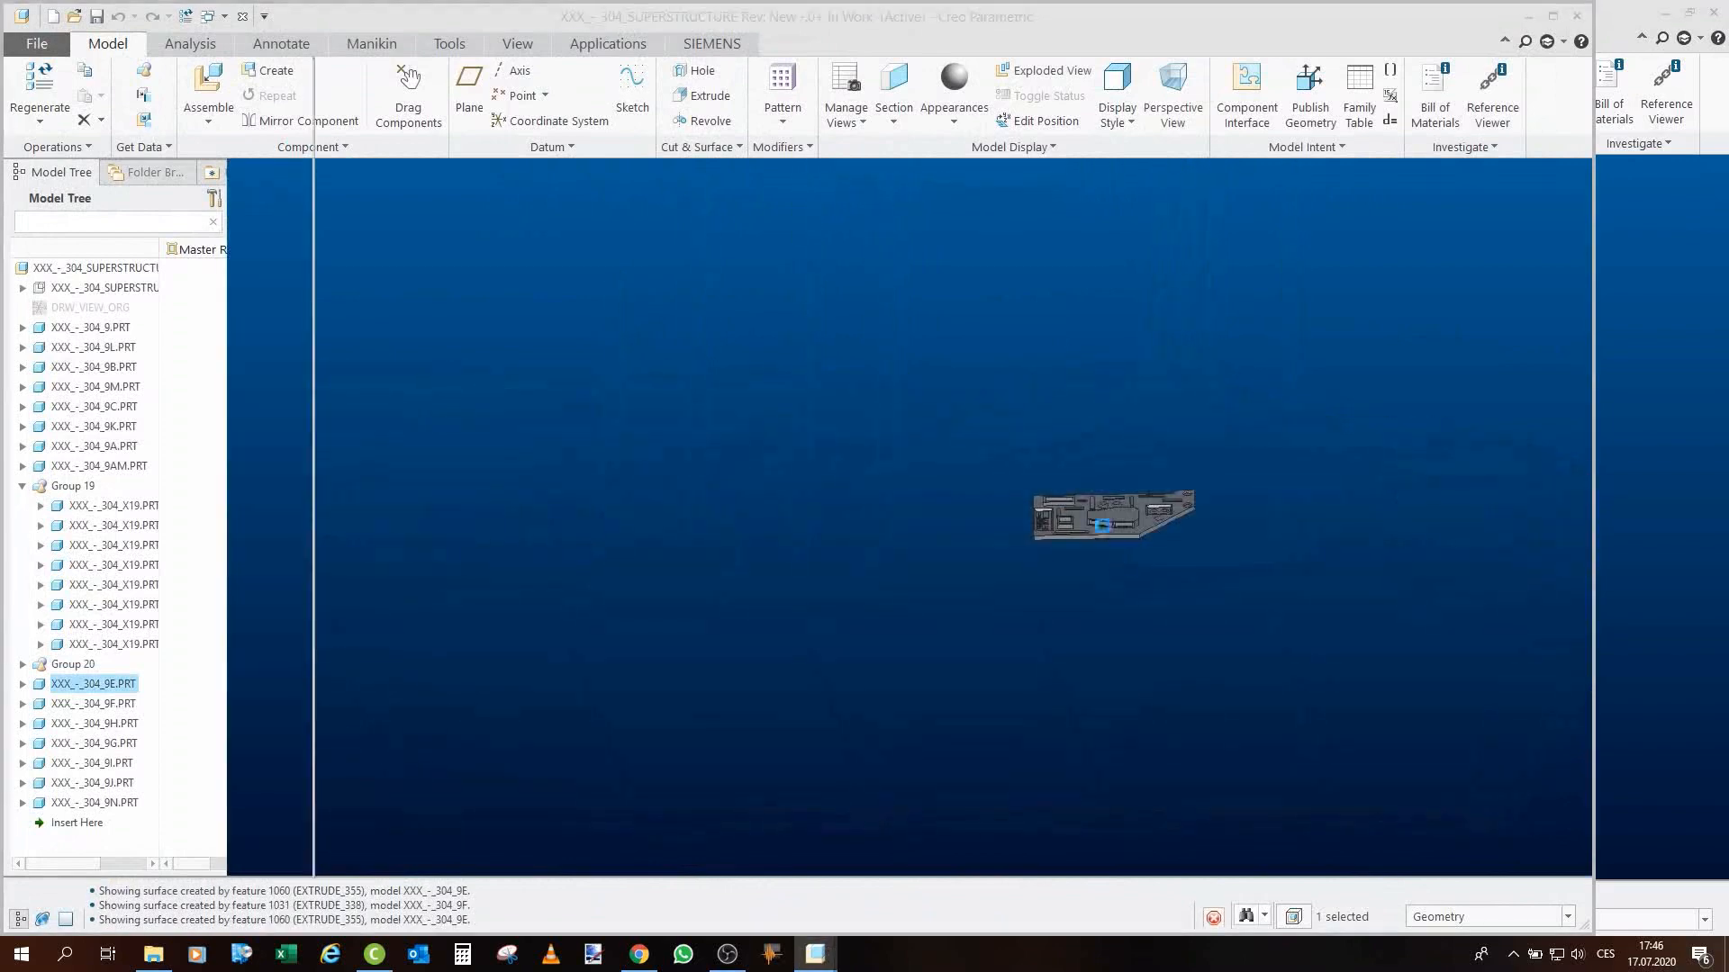
{"action": "scroll", "coordinate": [1192, 518], "scroll_direction": "down", "scroll_amount": 5}
{"action": "middle_click_drag", "start_coordinate": [1192, 521], "coordinate": [1181, 508]}
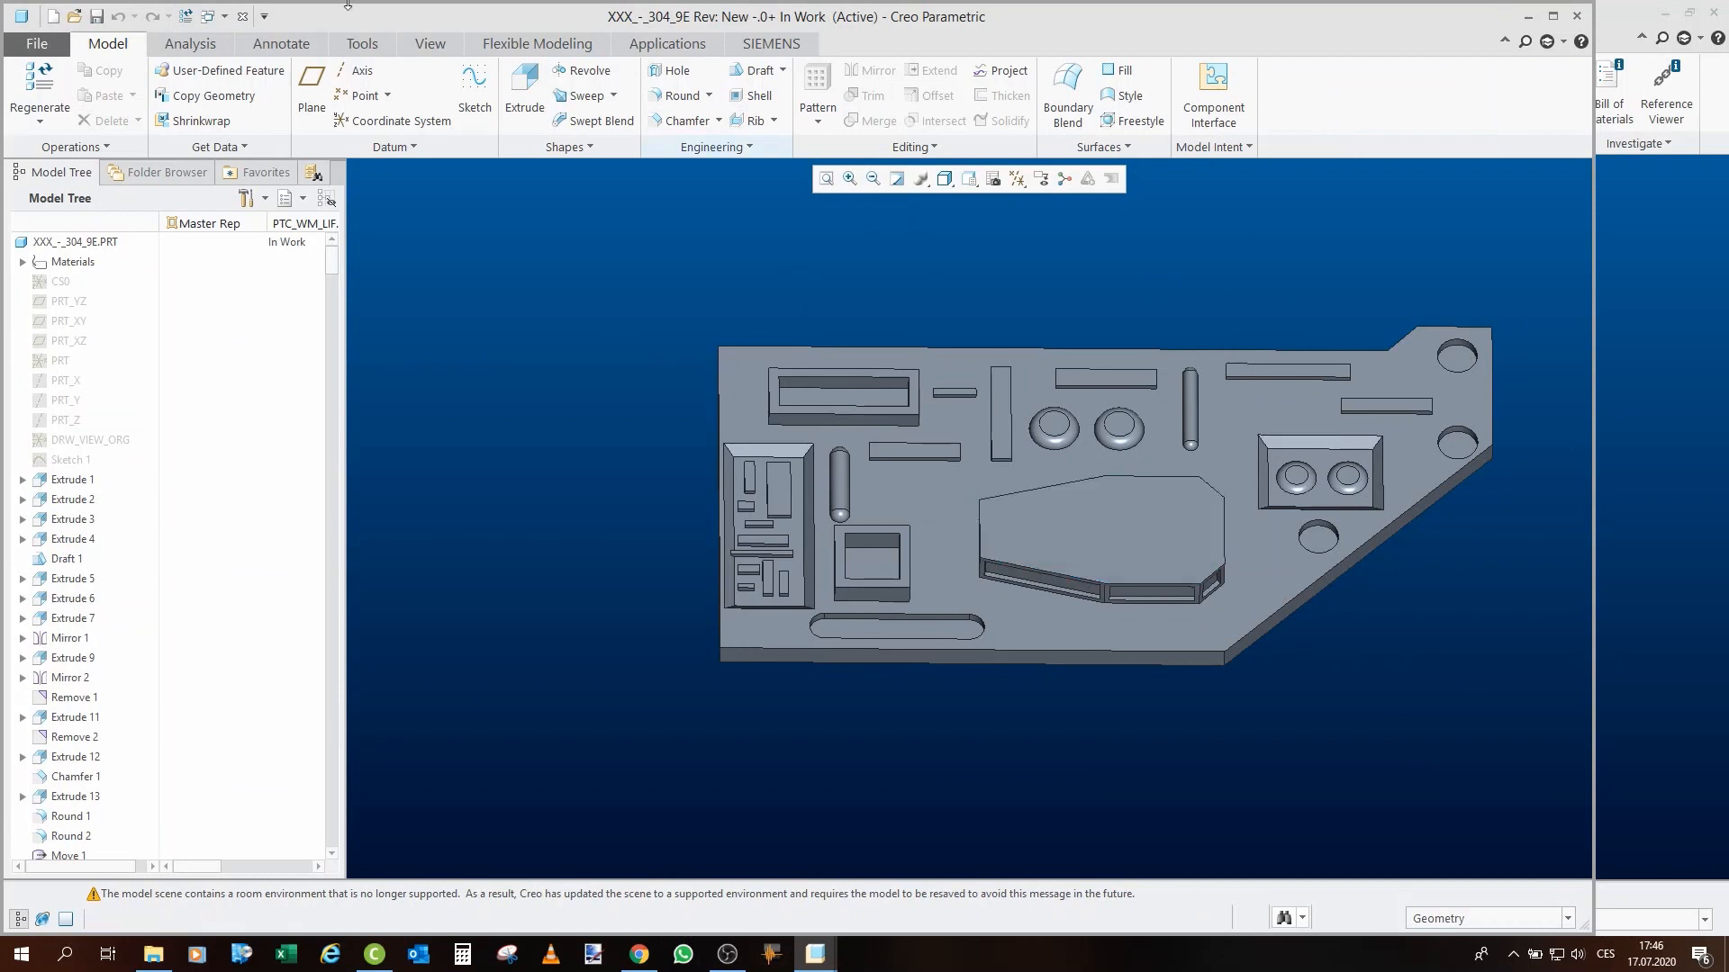
{"action": "left_click", "coordinate": [242, 16]}
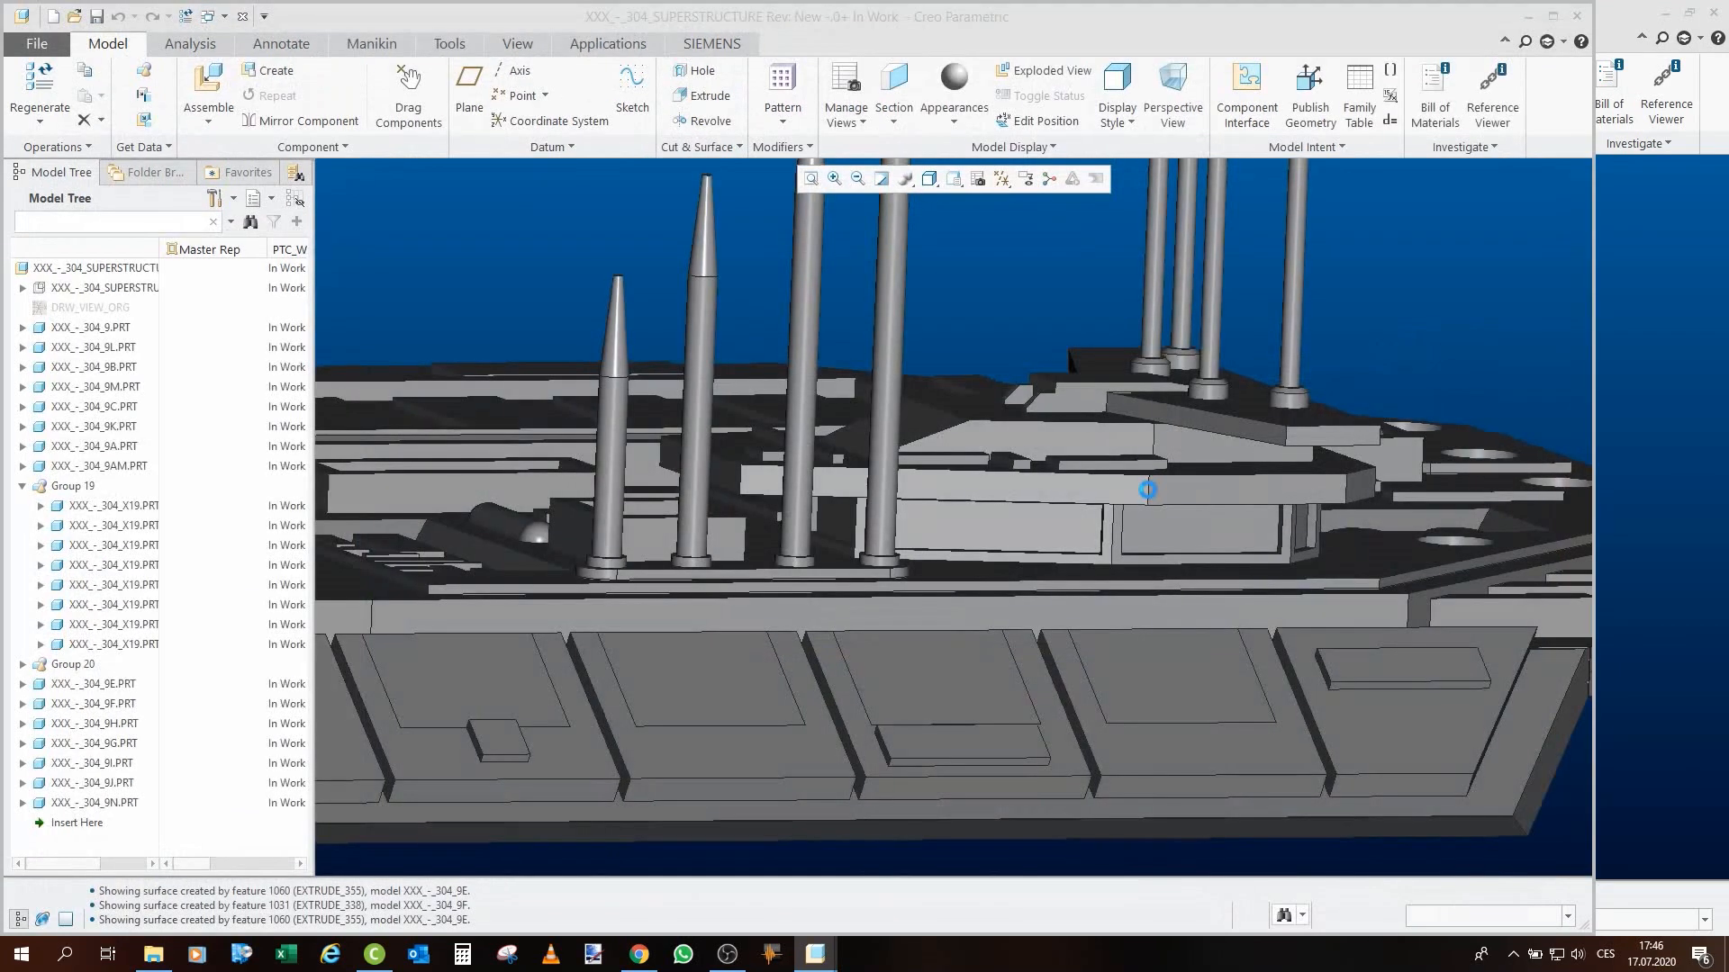
Reopen the XXX_-_304_9F platform, inspect its flat underside and the blocks on its top, and close its window.
{"action": "left_click", "coordinate": [1127, 441]}
{"action": "left_click", "coordinate": [1162, 335]}
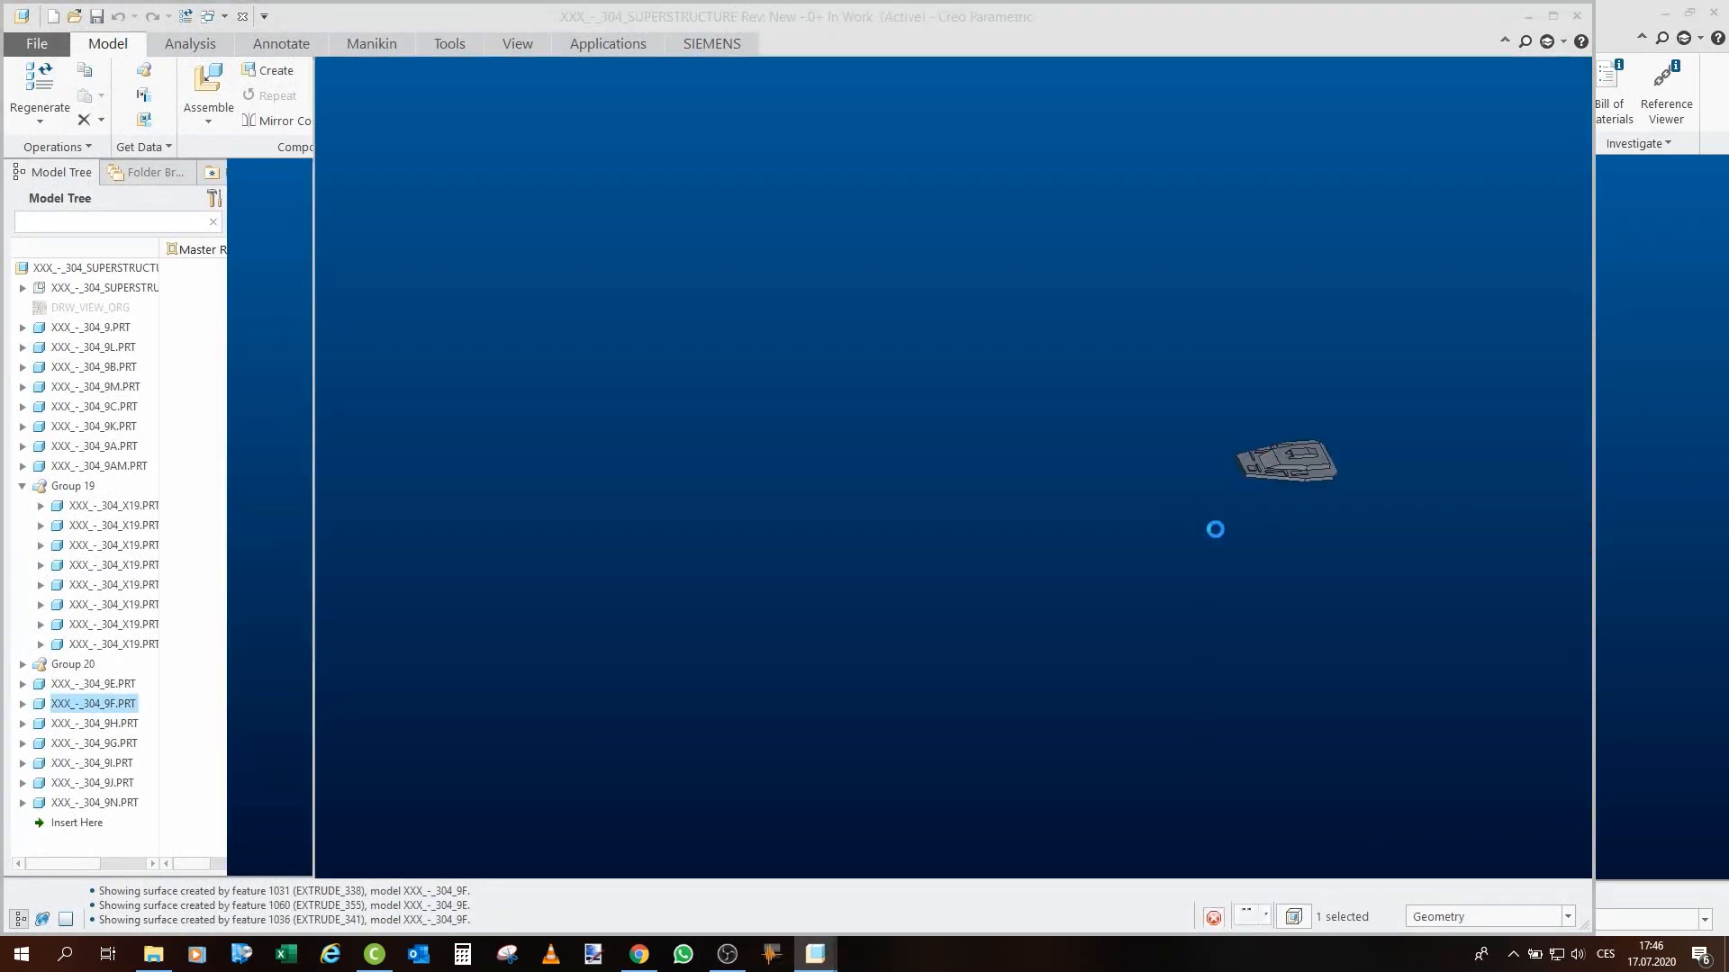
{"action": "middle_click_drag", "start_coordinate": [1012, 646], "coordinate": [1071, 527]}
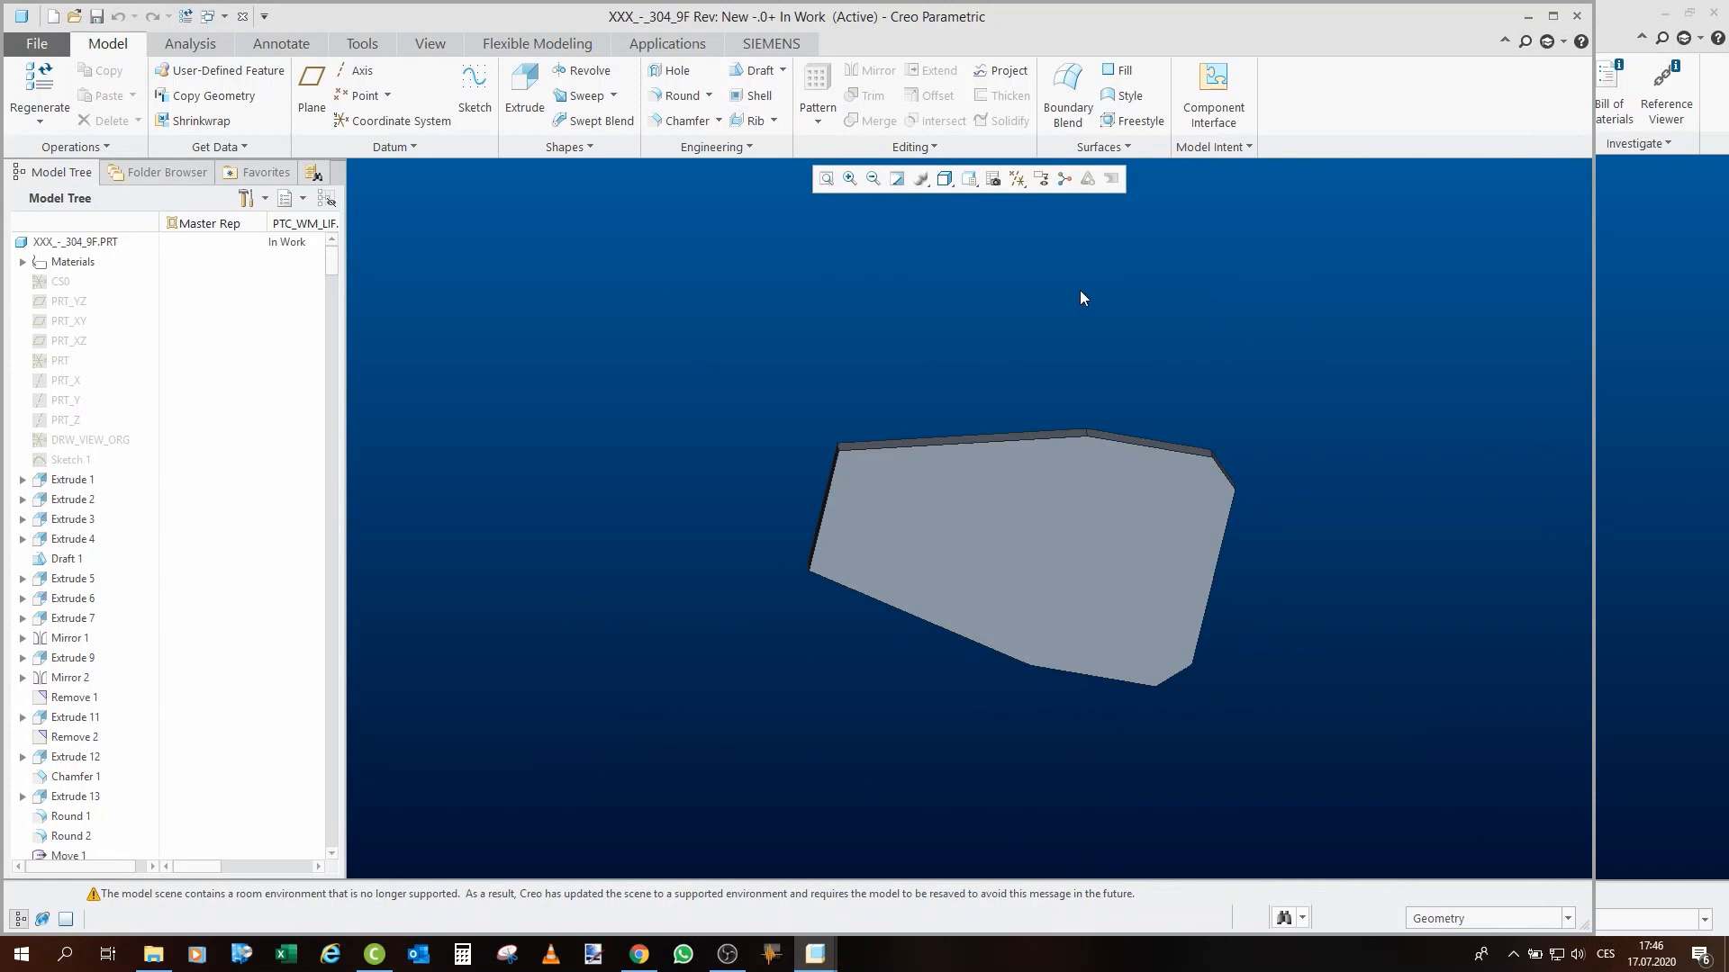
{"action": "middle_click_drag", "start_coordinate": [1054, 375], "coordinate": [1153, 513]}
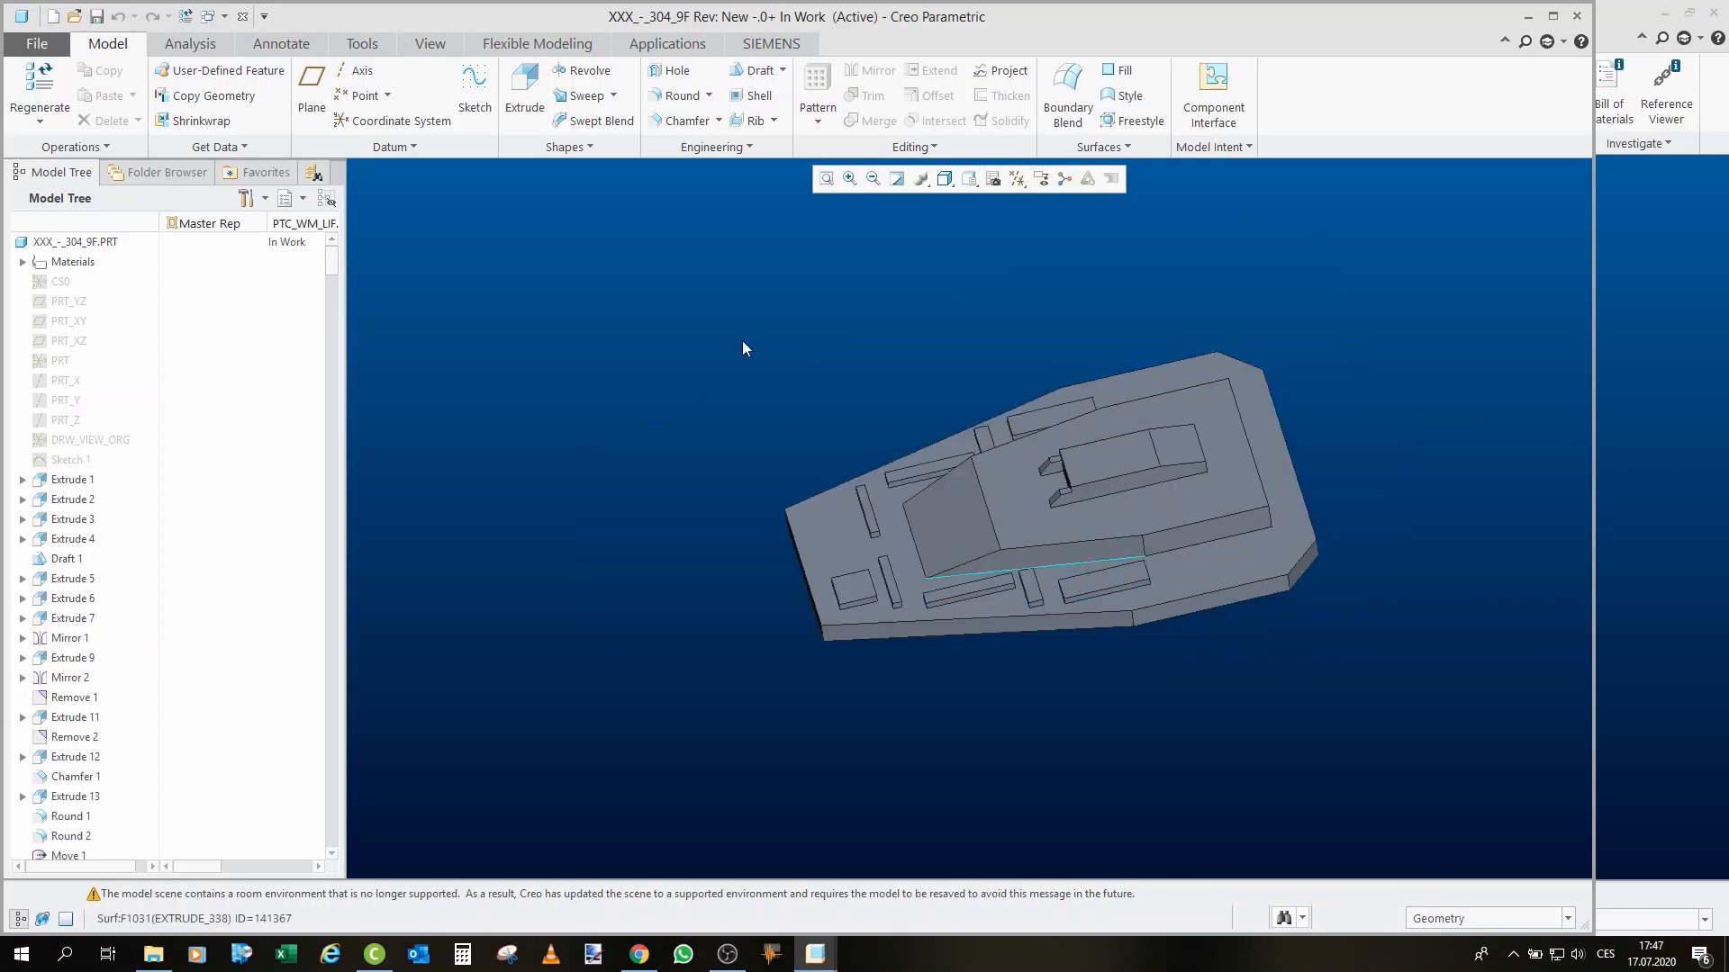
{"action": "left_click", "coordinate": [242, 16]}
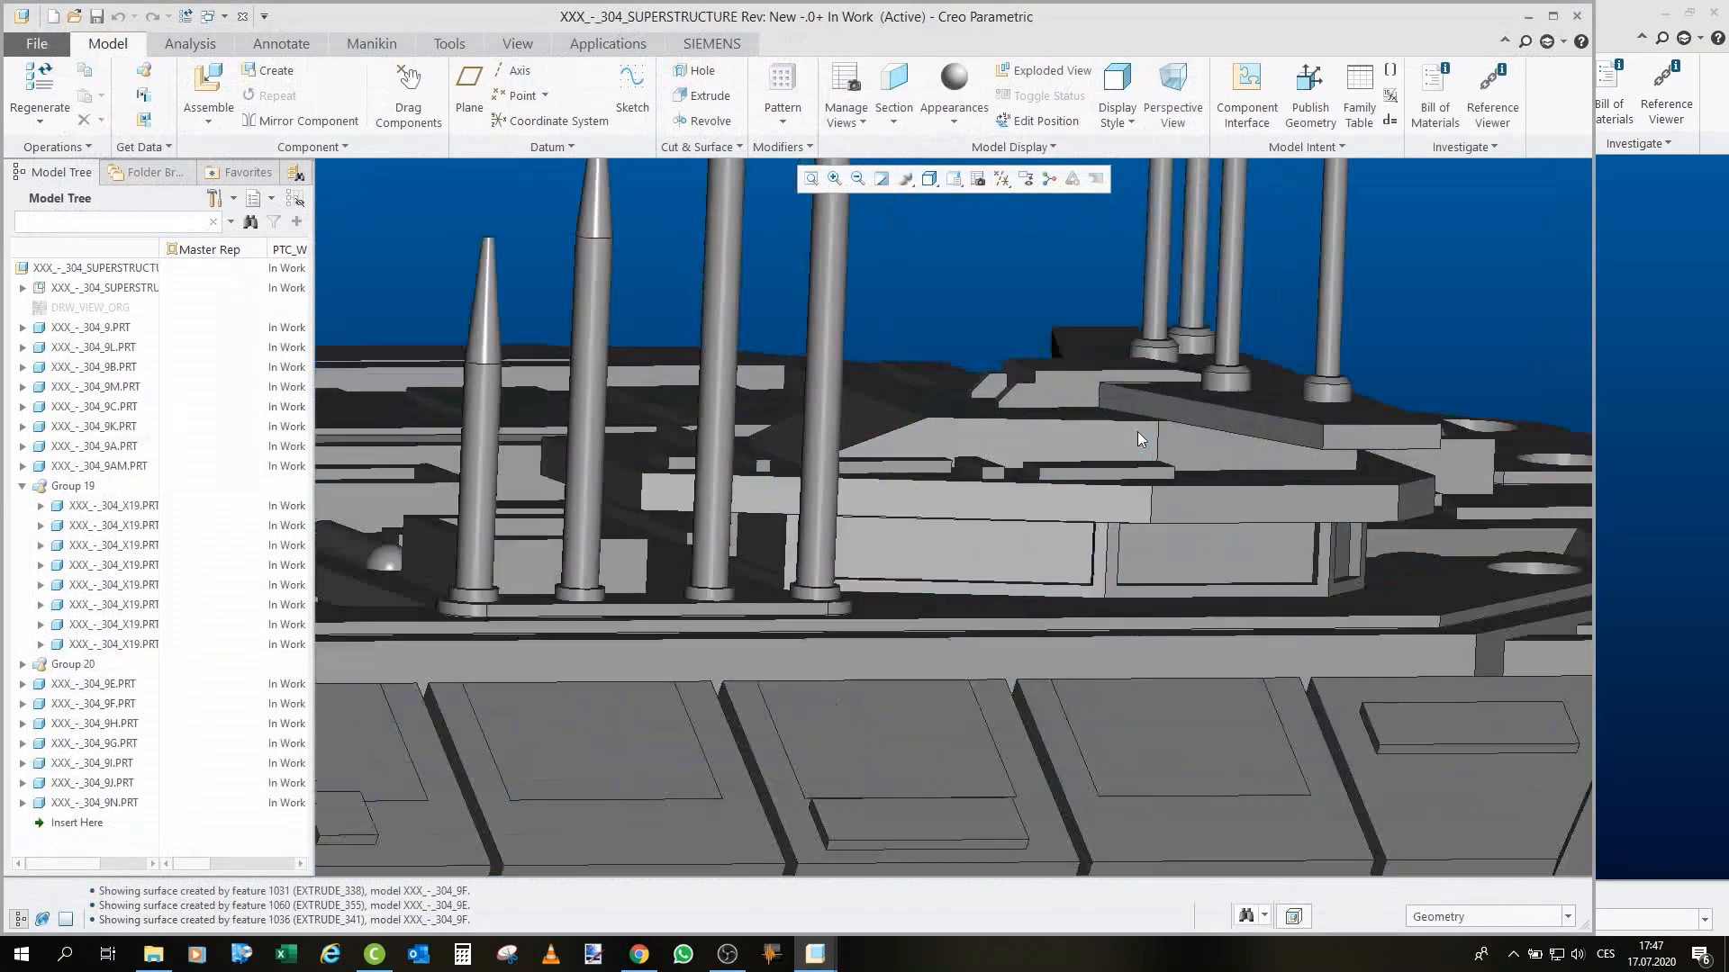
Highlight the XXX_-_304_9H antenna plate on the raised platform, examine how it sits on the superstructure, and clear the selection.
{"action": "middle_click_drag", "start_coordinate": [1138, 431], "coordinate": [1147, 468]}
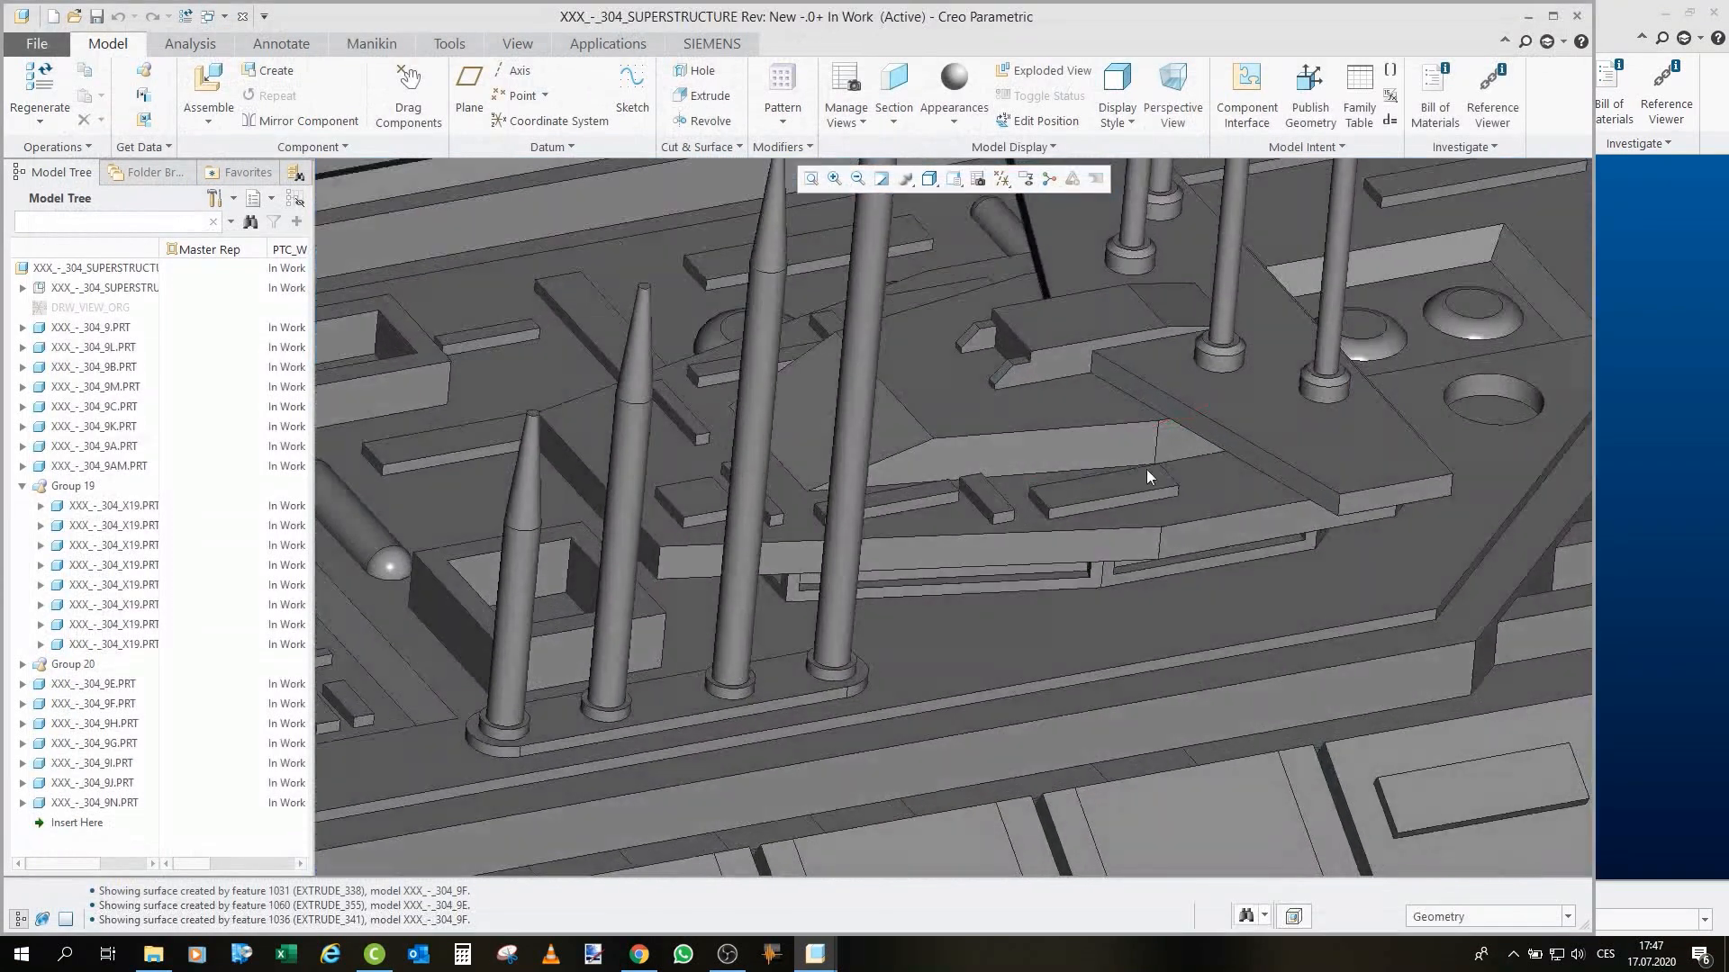
{"action": "left_click", "coordinate": [1190, 377]}
{"action": "scroll", "coordinate": [1137, 305], "scroll_direction": "down", "scroll_amount": 4}
{"action": "middle_click_drag", "start_coordinate": [1137, 305], "coordinate": [1153, 357]}
{"action": "scroll", "coordinate": [1152, 333], "scroll_direction": "up", "scroll_amount": 2}
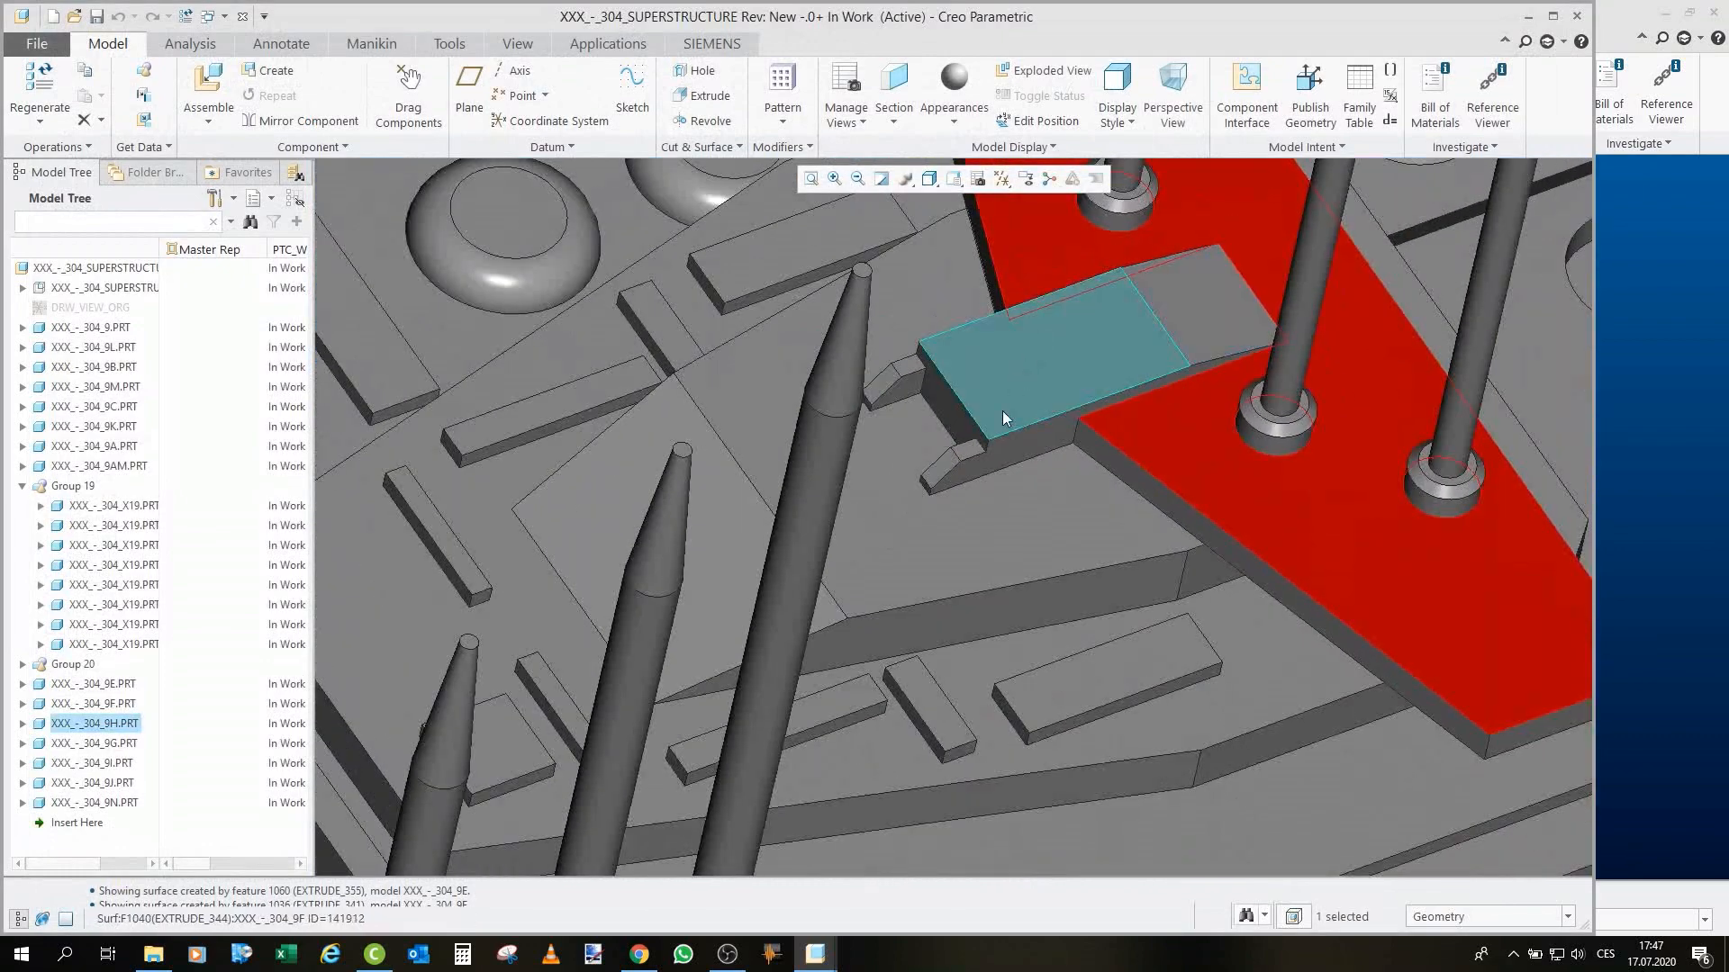
{"action": "scroll", "coordinate": [1097, 375], "scroll_direction": "up", "scroll_amount": 5}
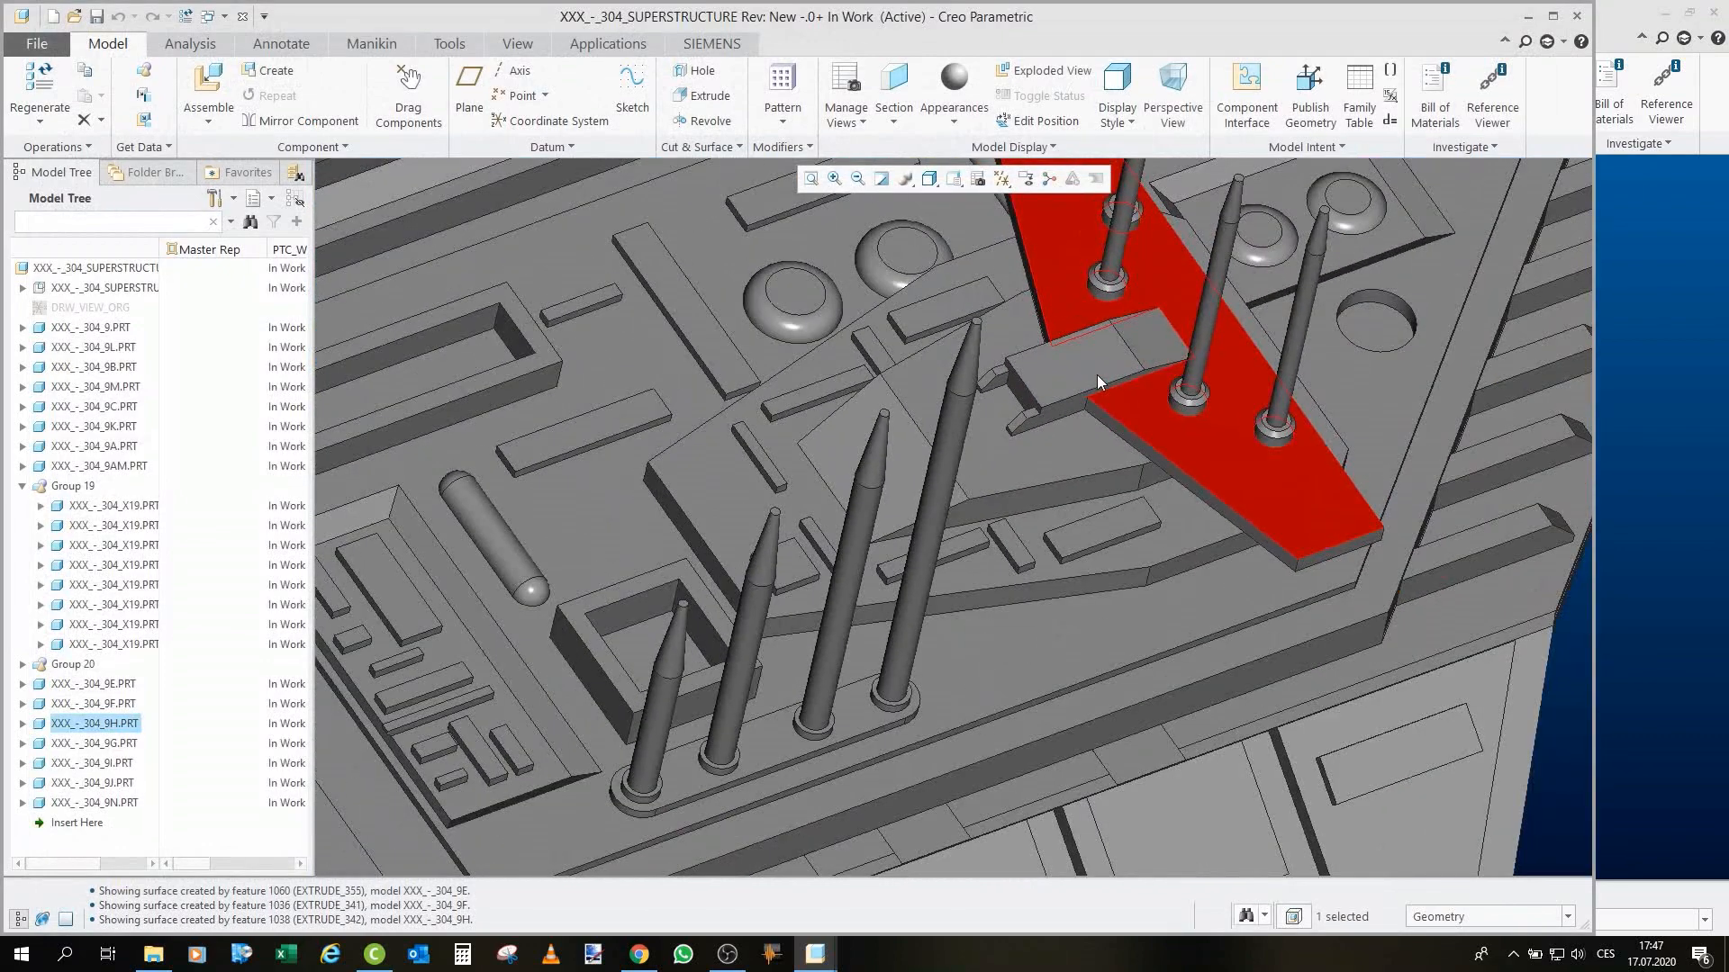
{"action": "scroll", "coordinate": [1097, 374], "scroll_direction": "up", "scroll_amount": 8}
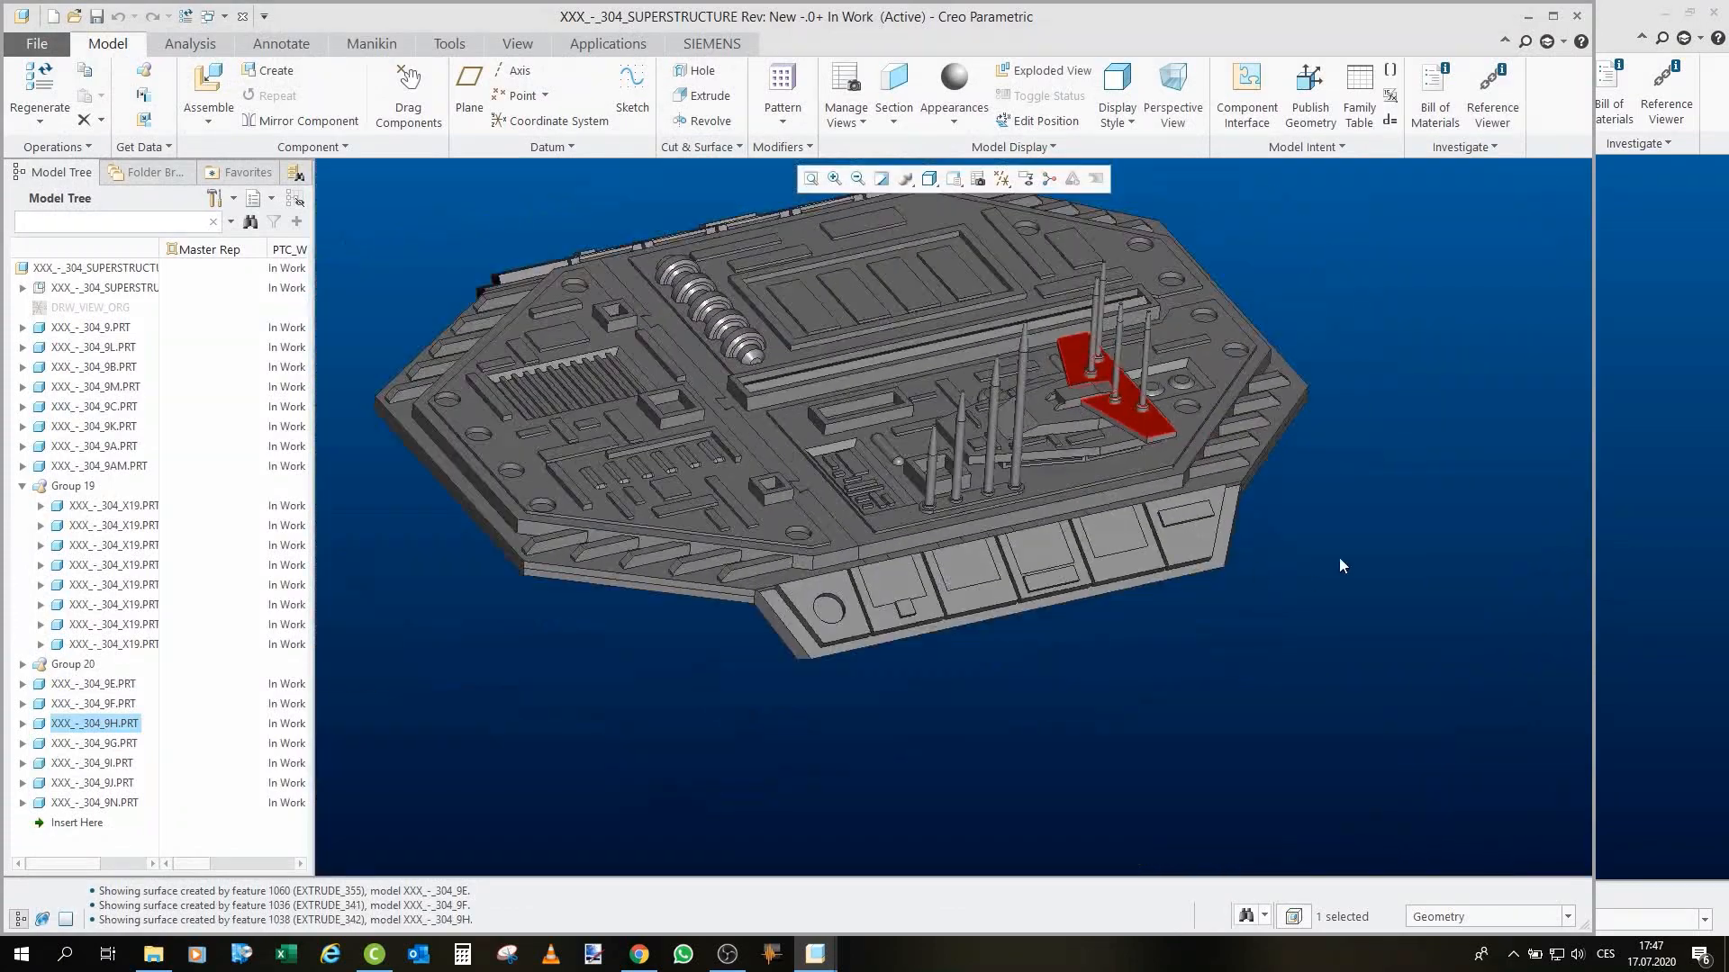
{"action": "left_click", "coordinate": [1339, 565]}
Open the XXX_-_304_9A side wall in its own window, examine its recessed panels, and return to the superstructure.
{"action": "middle_click_drag", "start_coordinate": [1090, 367], "coordinate": [972, 387]}
{"action": "scroll", "coordinate": [854, 470], "scroll_direction": "up", "scroll_amount": 2}
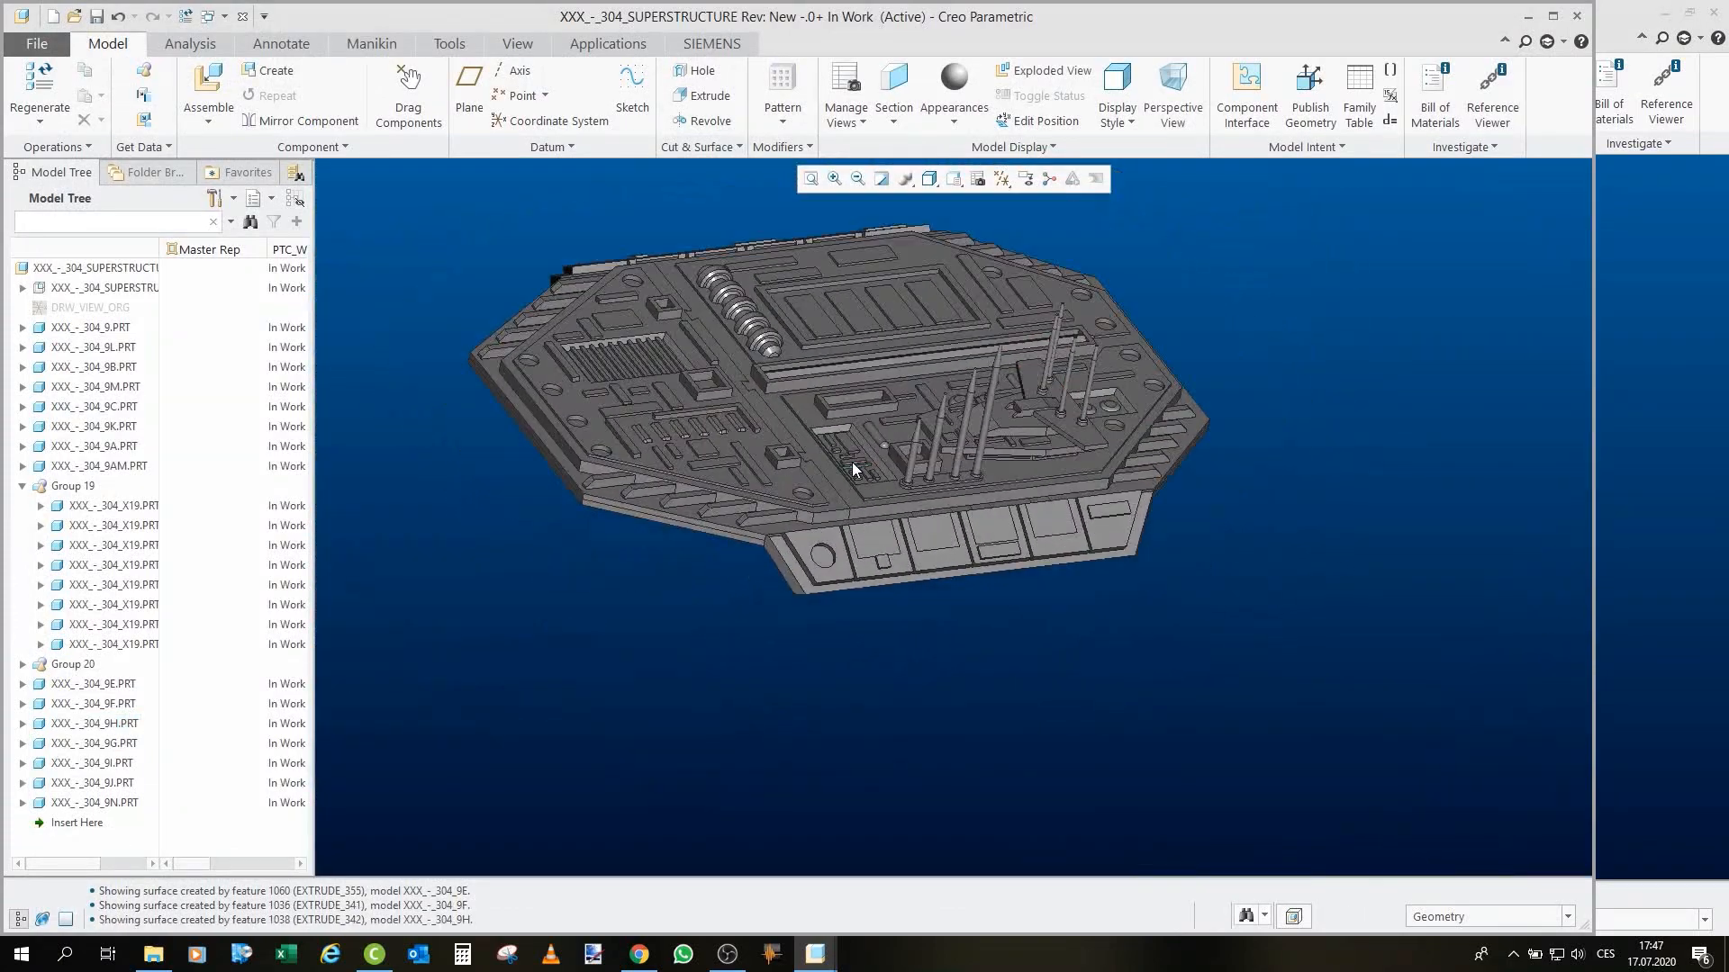
{"action": "scroll", "coordinate": [854, 469], "scroll_direction": "down", "scroll_amount": 4}
{"action": "middle_click_drag", "start_coordinate": [861, 667], "coordinate": [736, 704]}
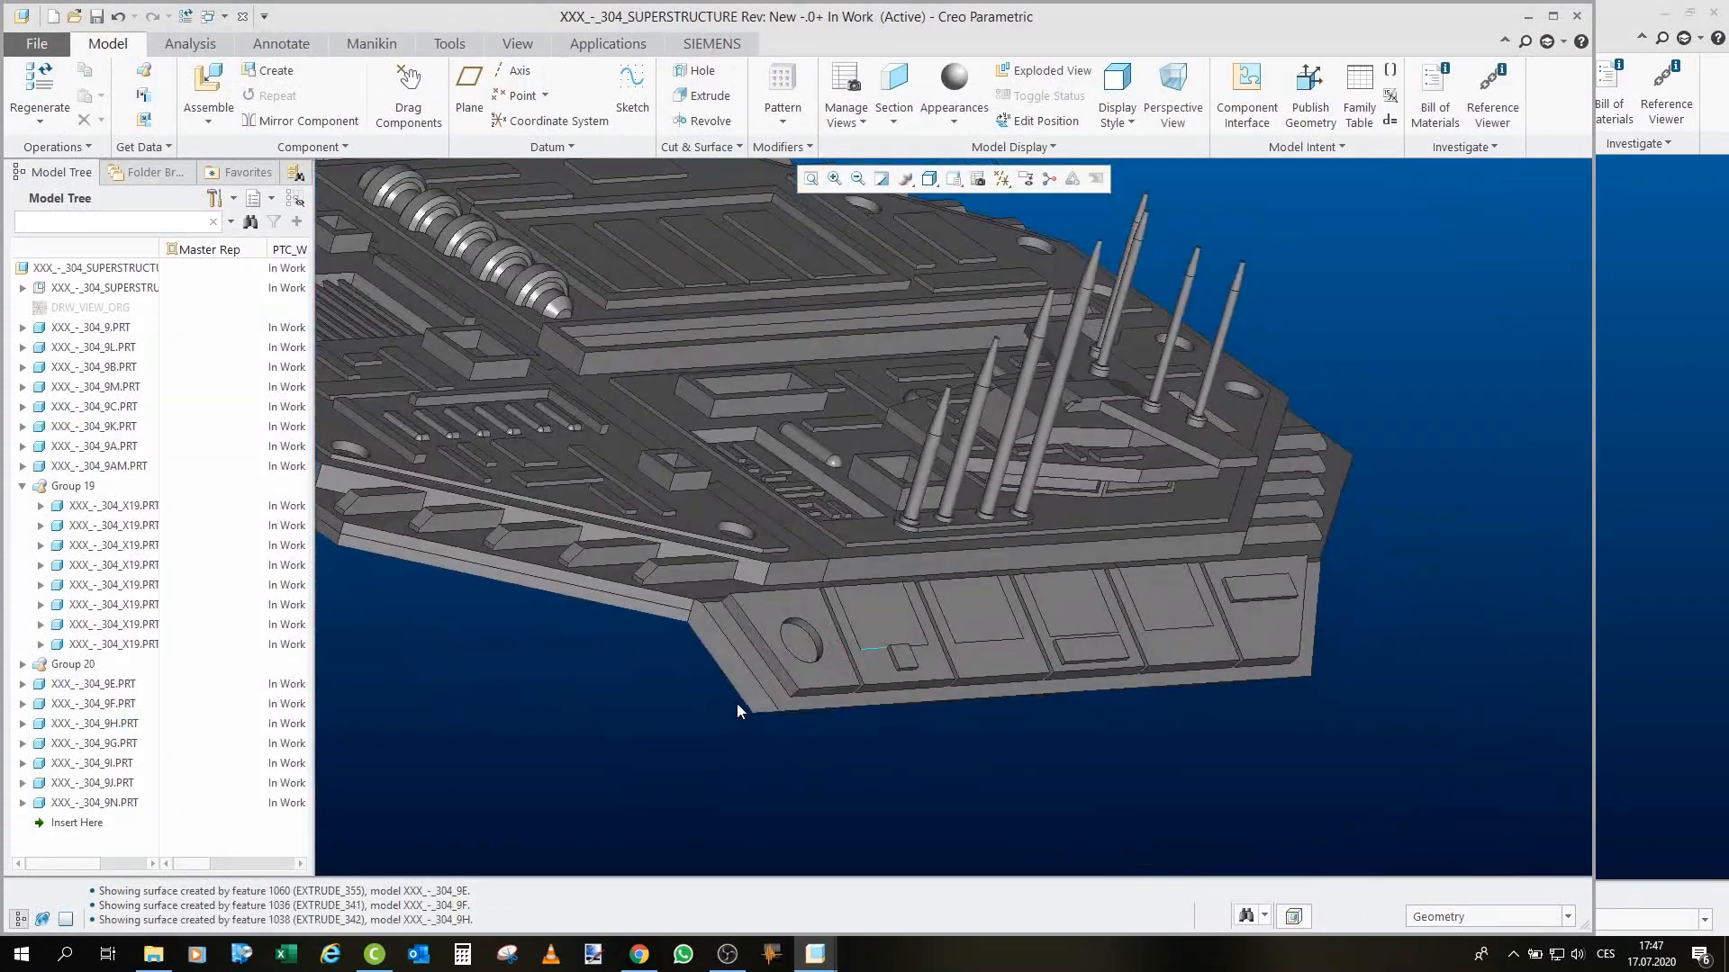
{"action": "left_click", "coordinate": [834, 679]}
{"action": "left_click", "coordinate": [867, 572]}
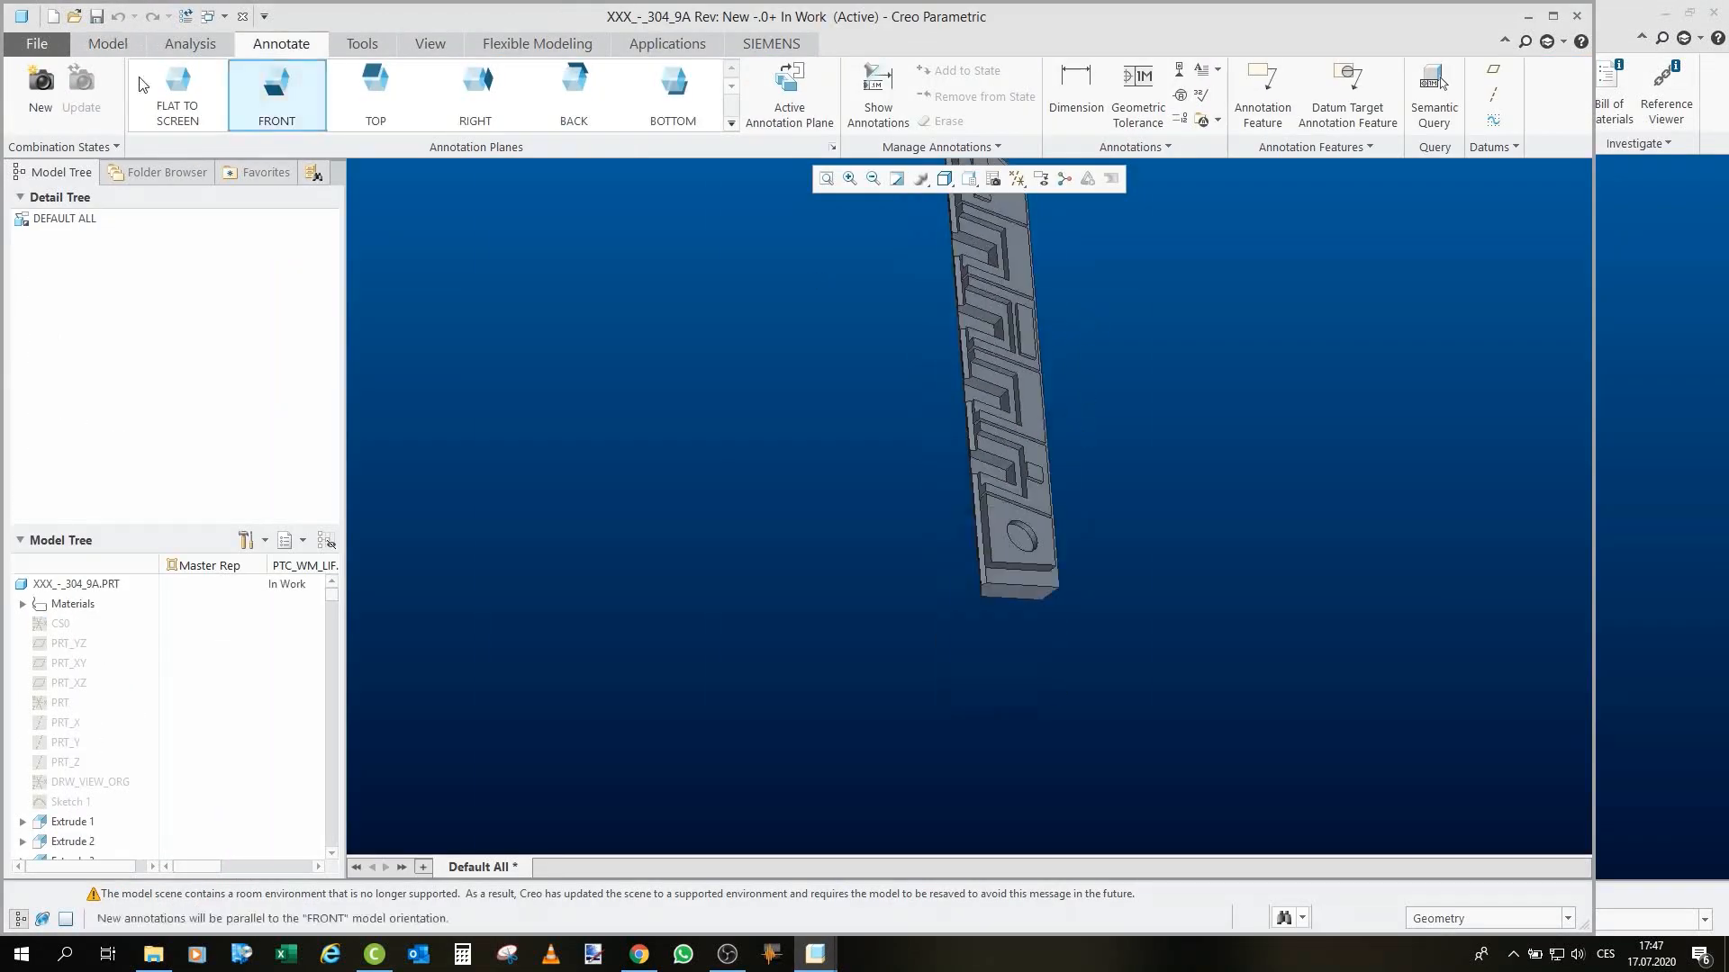
{"action": "left_click", "coordinate": [107, 43]}
{"action": "mouse_move", "coordinate": [1073, 546]}
{"action": "middle_mouse_down"}
{"action": "mouse_move", "coordinate": [940, 362]}
{"action": "mouse_move", "coordinate": [1261, 491]}
{"action": "mouse_move", "coordinate": [1323, 401]}
{"action": "mouse_move", "coordinate": [1362, 453]}
{"action": "mouse_move", "coordinate": [1357, 432]}
{"action": "mouse_move", "coordinate": [1306, 500]}
{"action": "mouse_move", "coordinate": [1274, 478]}
{"action": "middle_mouse_up"}
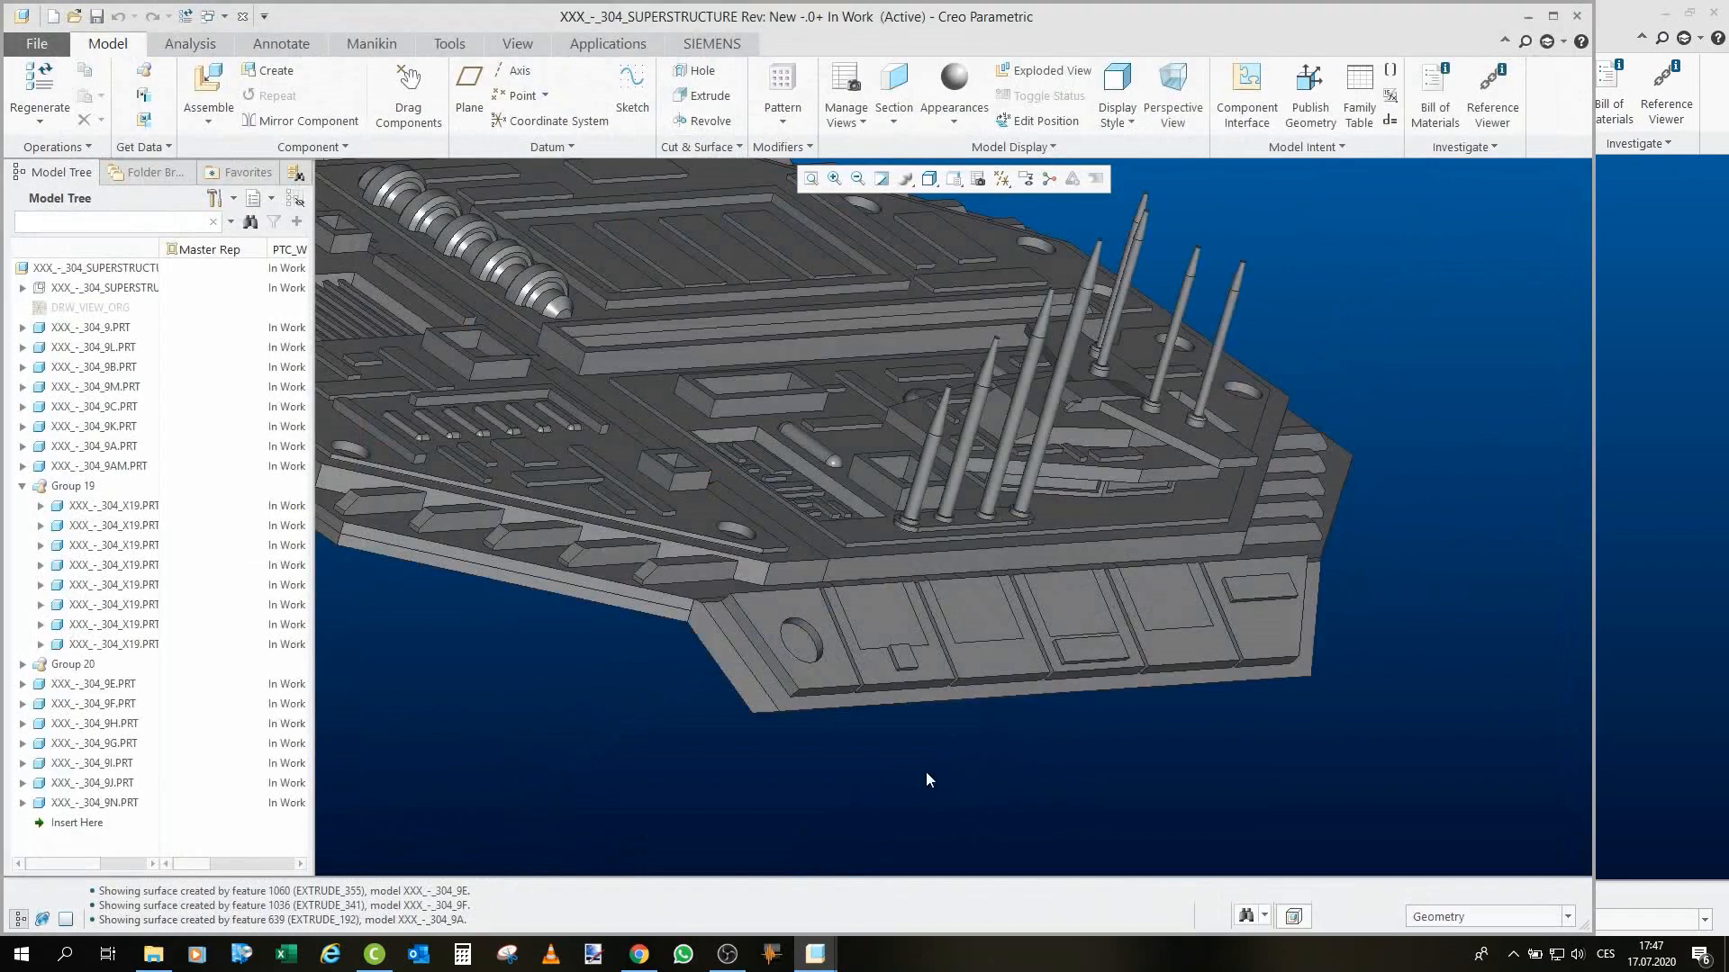
Hide the XXX_-_304_X20 cover plate on the side wall panel next to the round hole.
{"action": "left_click", "coordinate": [889, 618]}
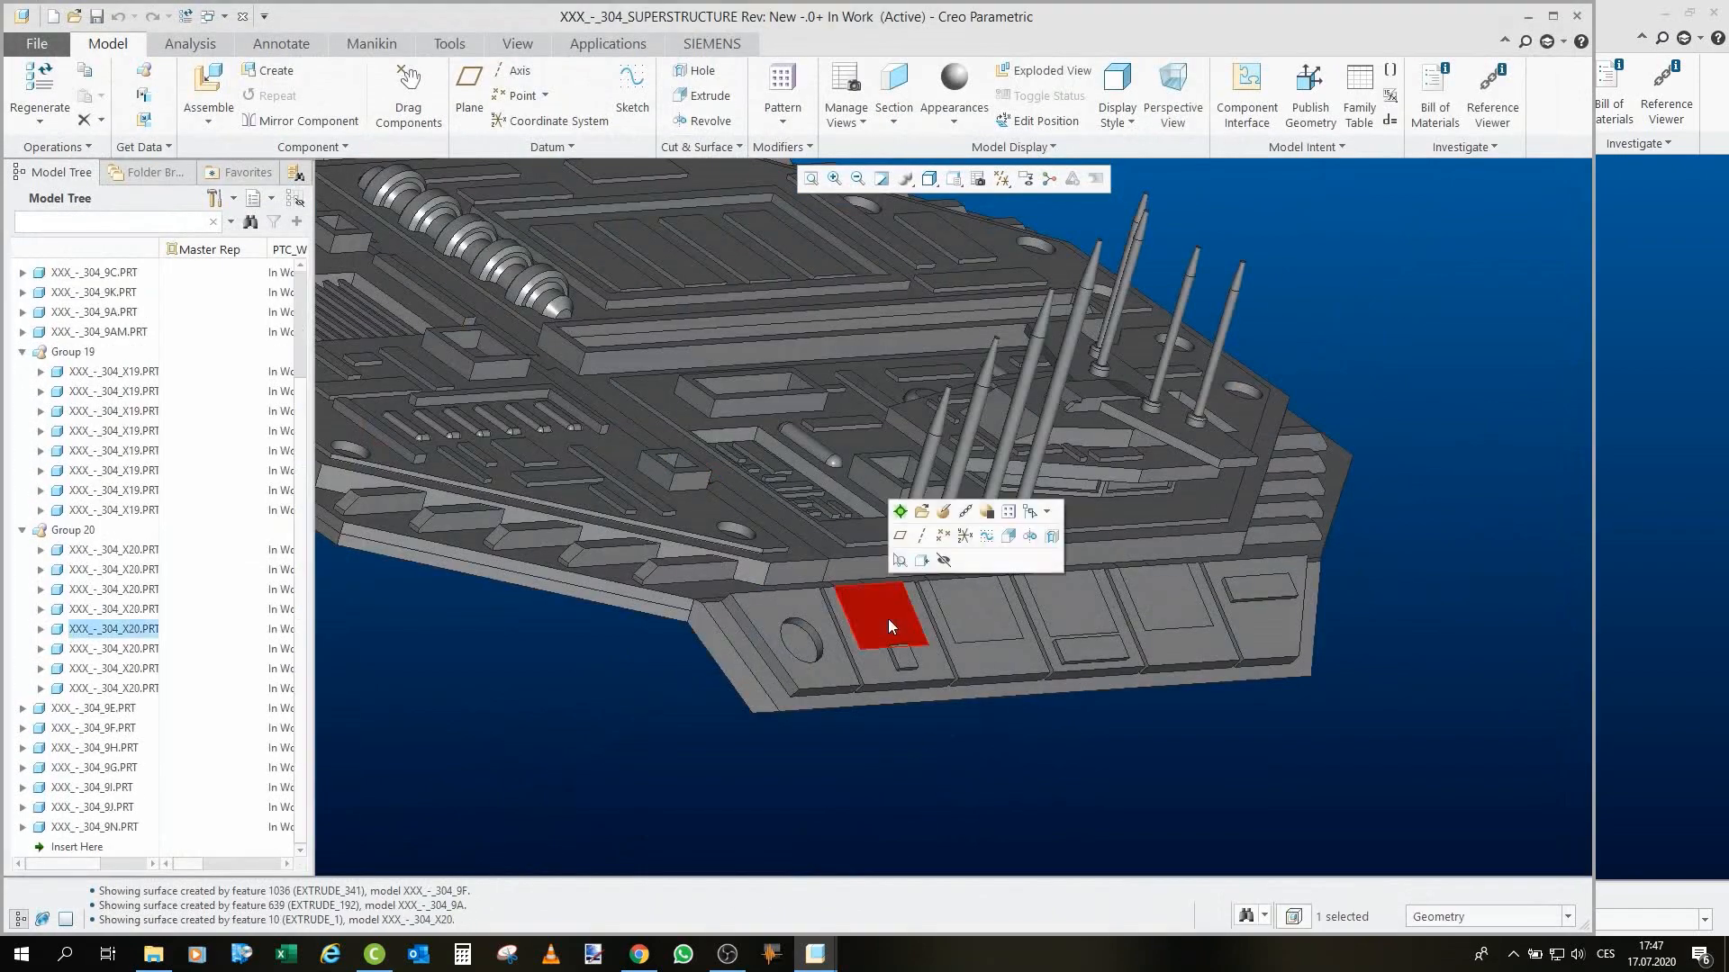
{"action": "left_click", "coordinate": [943, 560]}
{"action": "scroll", "coordinate": [943, 672], "scroll_direction": "up", "scroll_amount": 5}
Highlight the XXX_-_304_X19 part in the uncovered side wall recess, clear the selection, and examine the recess from several angles.
{"action": "left_click", "coordinate": [841, 600]}
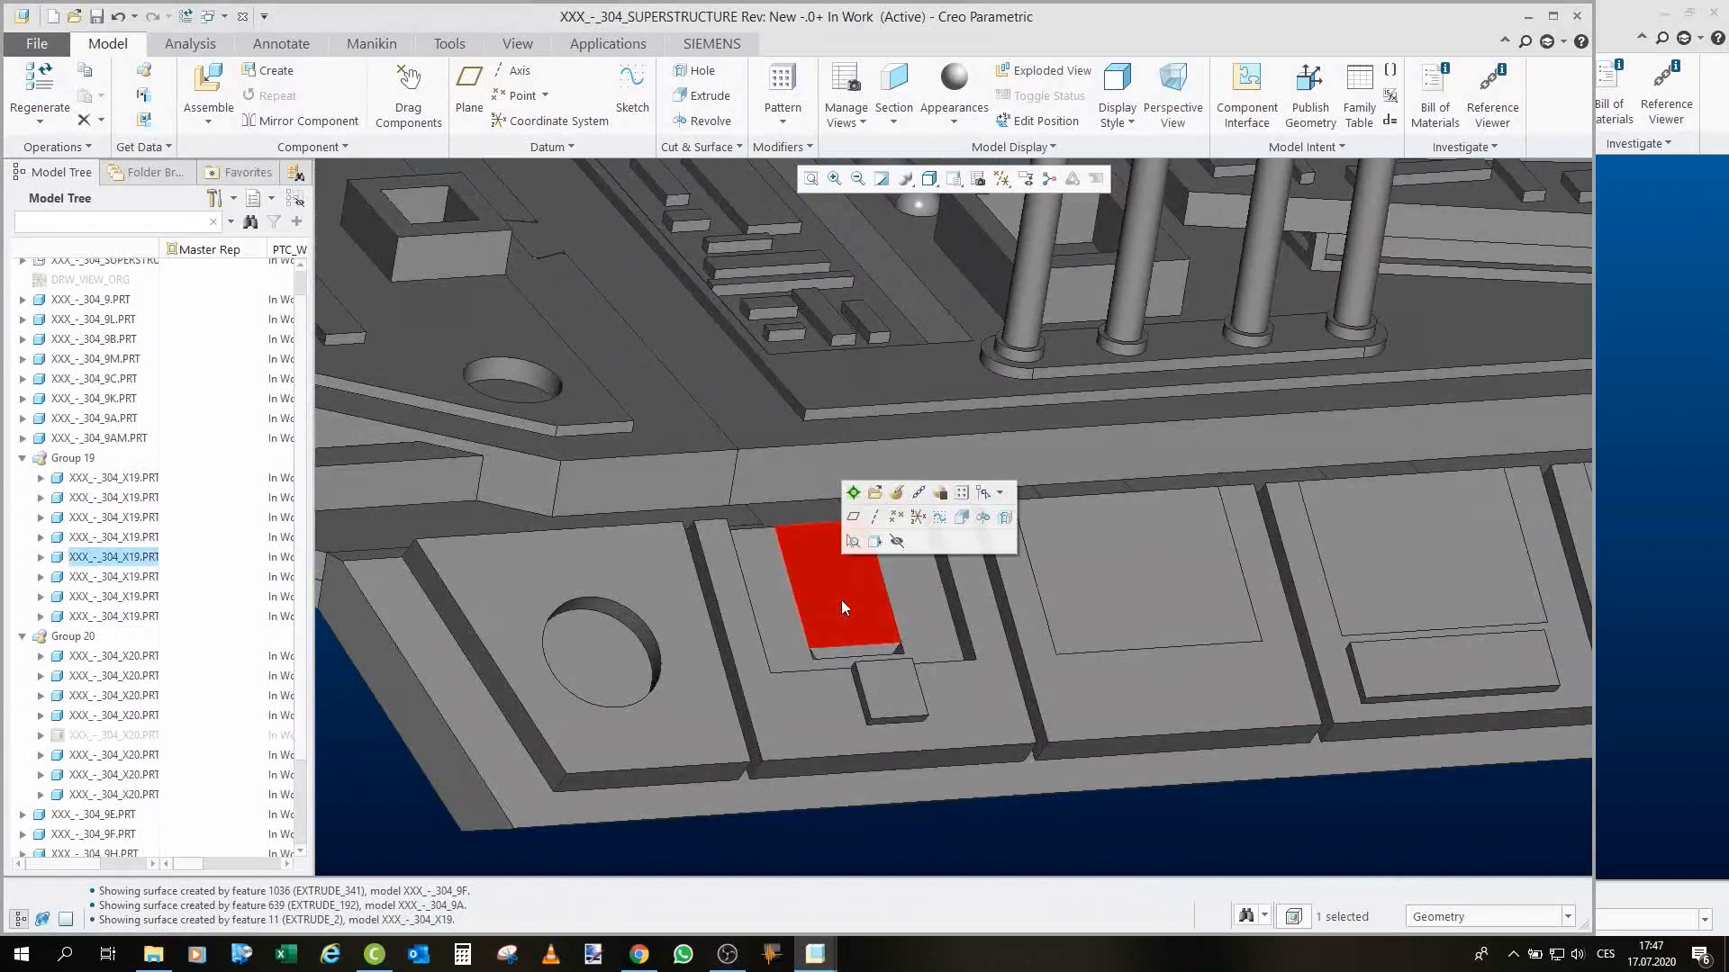
{"action": "middle_click_drag", "start_coordinate": [791, 551], "coordinate": [823, 569]}
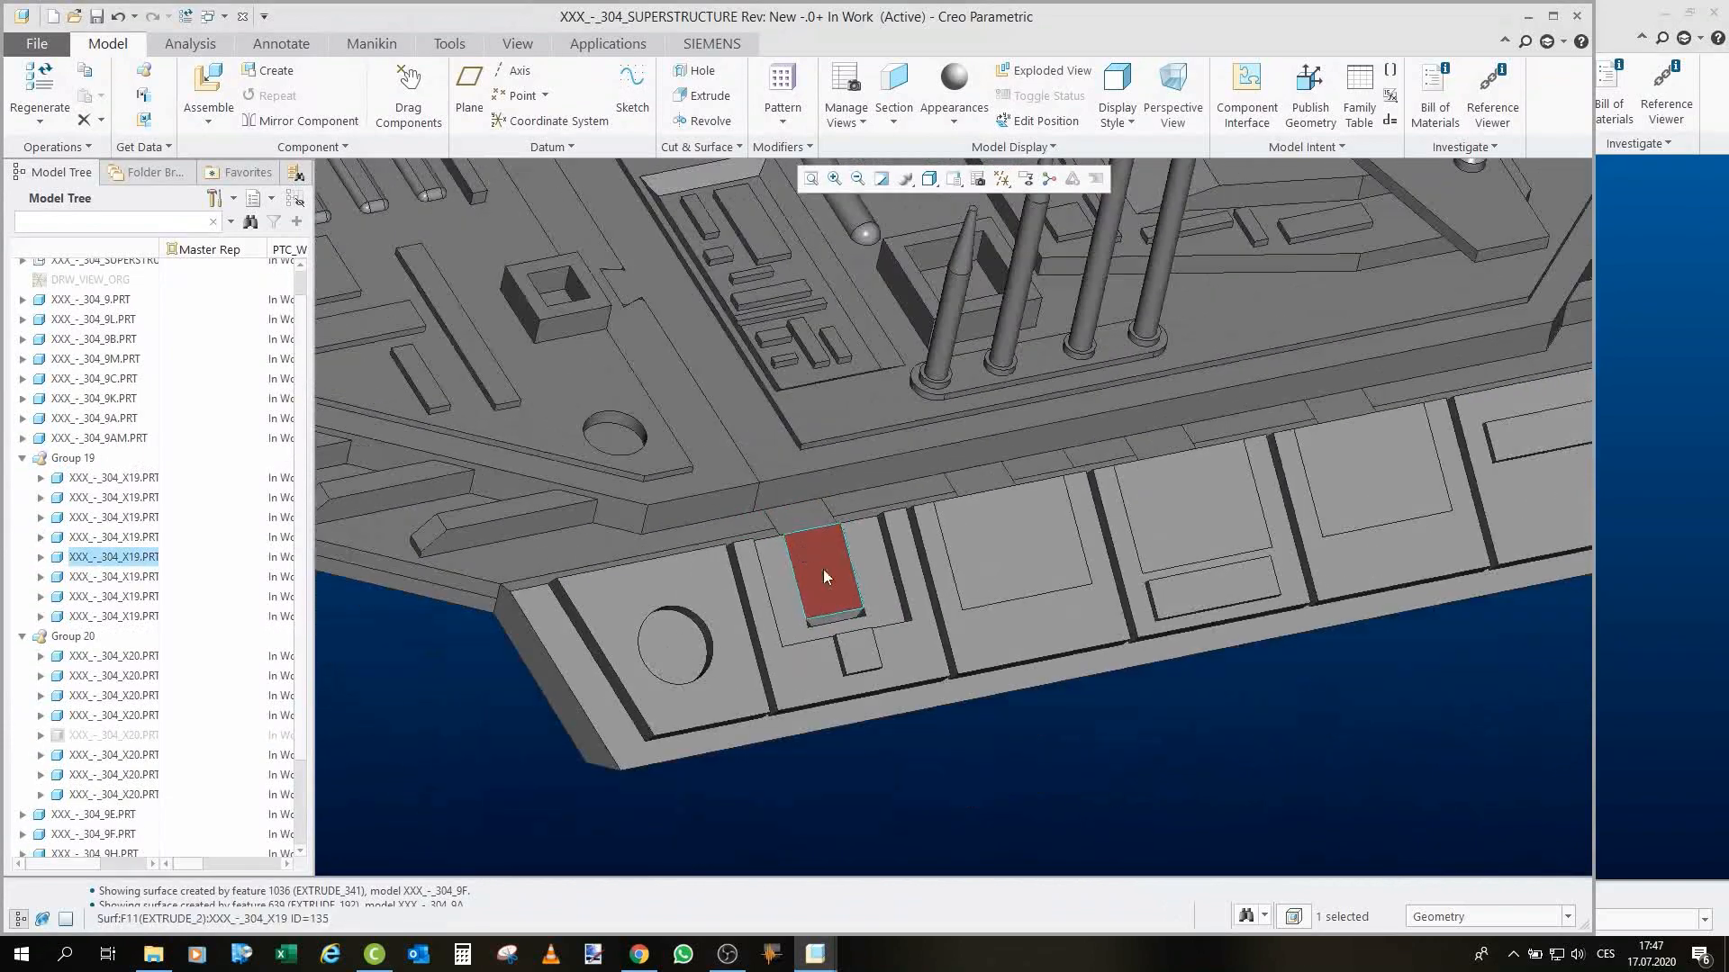
{"action": "left_click", "coordinate": [862, 597]}
{"action": "middle_click_drag", "start_coordinate": [1003, 538], "coordinate": [830, 564]}
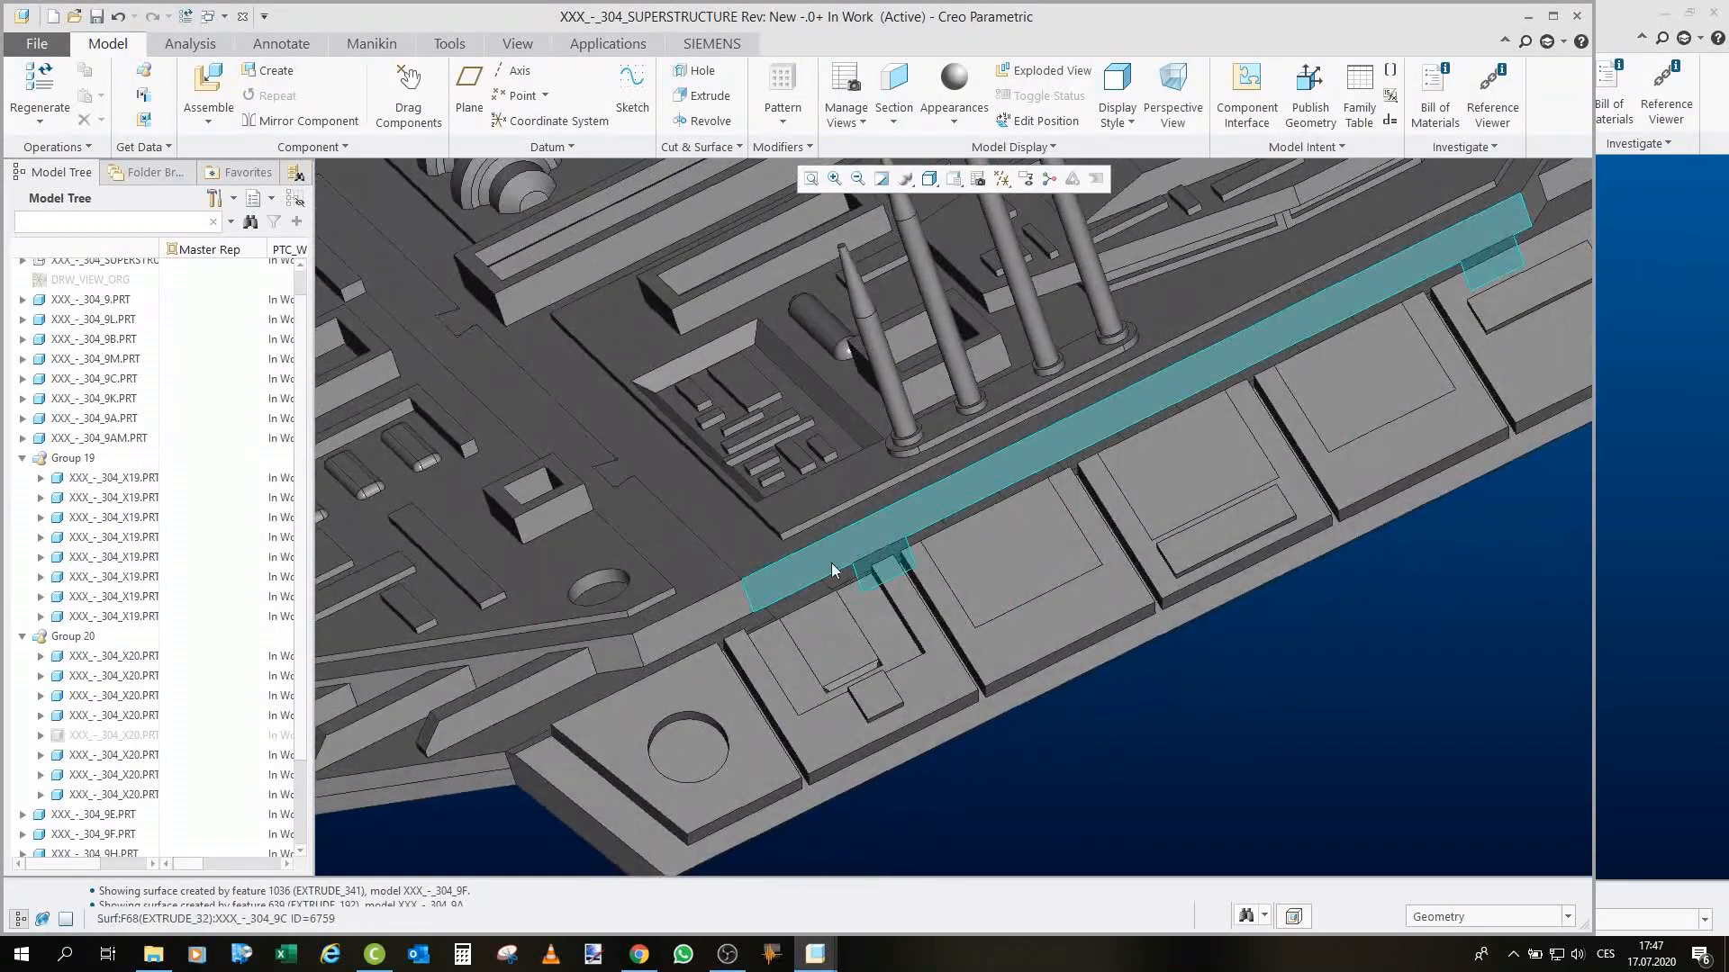
{"action": "middle_click_drag", "start_coordinate": [925, 689], "coordinate": [1018, 620]}
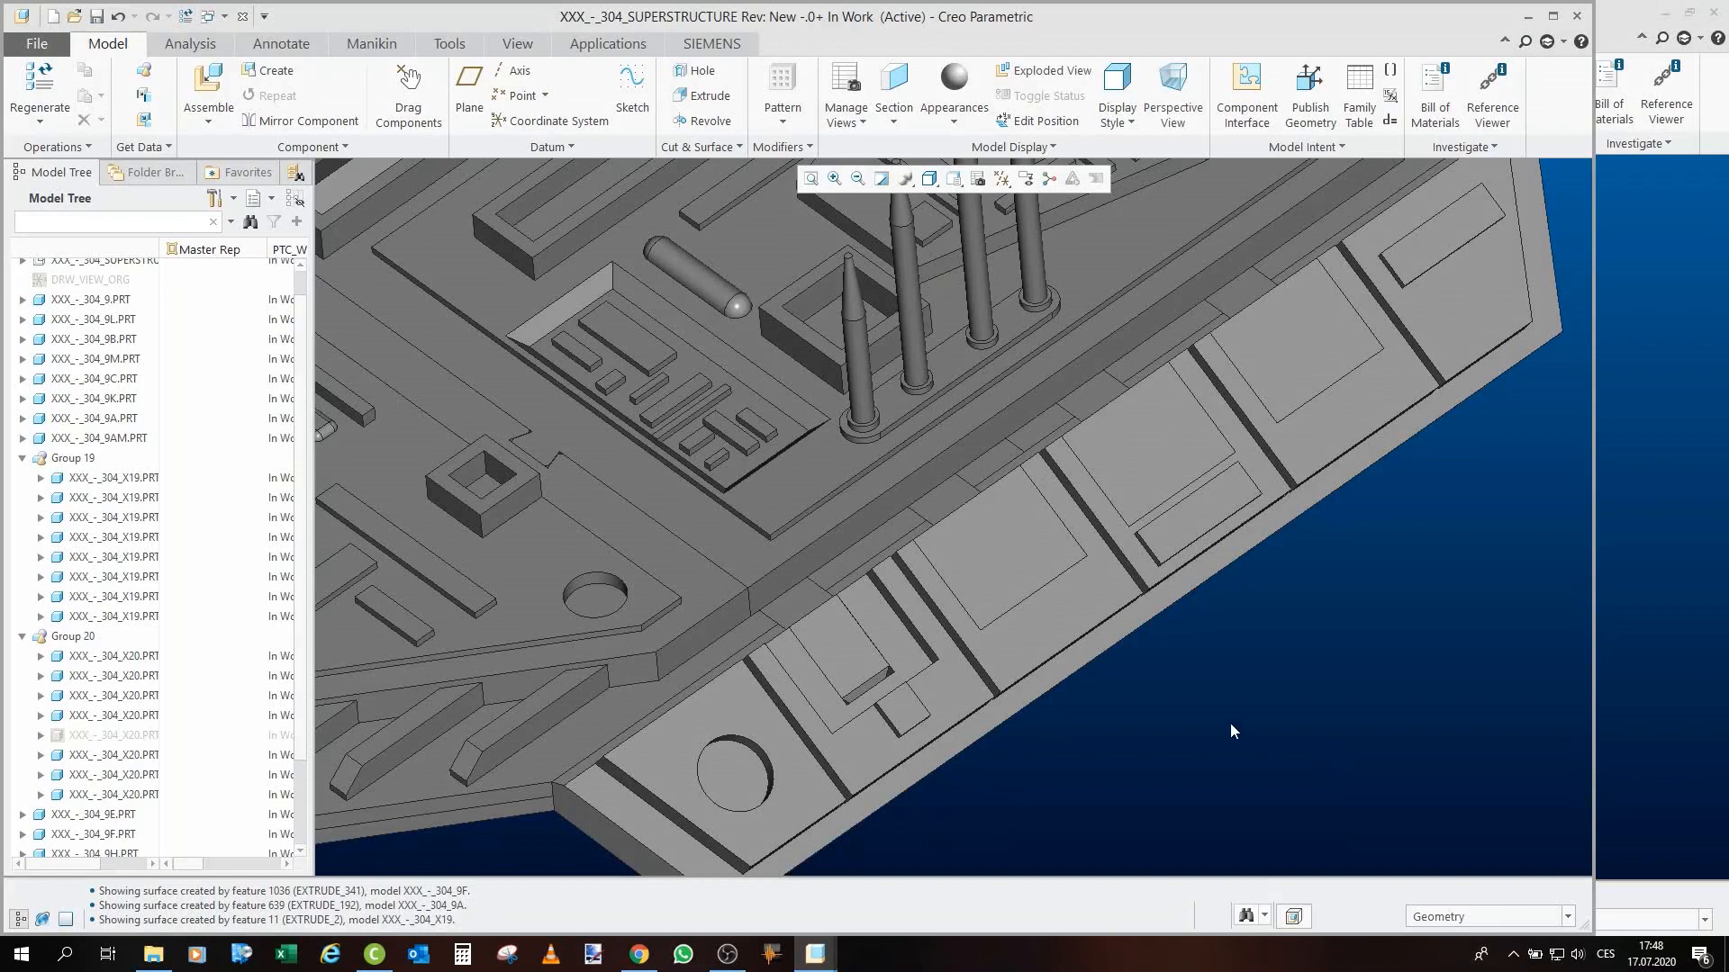
Open the XXX_-_304_9G row of four antennas in its own window, examine it with its base plate, and close the window.
{"action": "scroll", "coordinate": [1180, 668], "scroll_direction": "up", "scroll_amount": 4}
{"action": "scroll", "coordinate": [1026, 524], "scroll_direction": "down", "scroll_amount": 6}
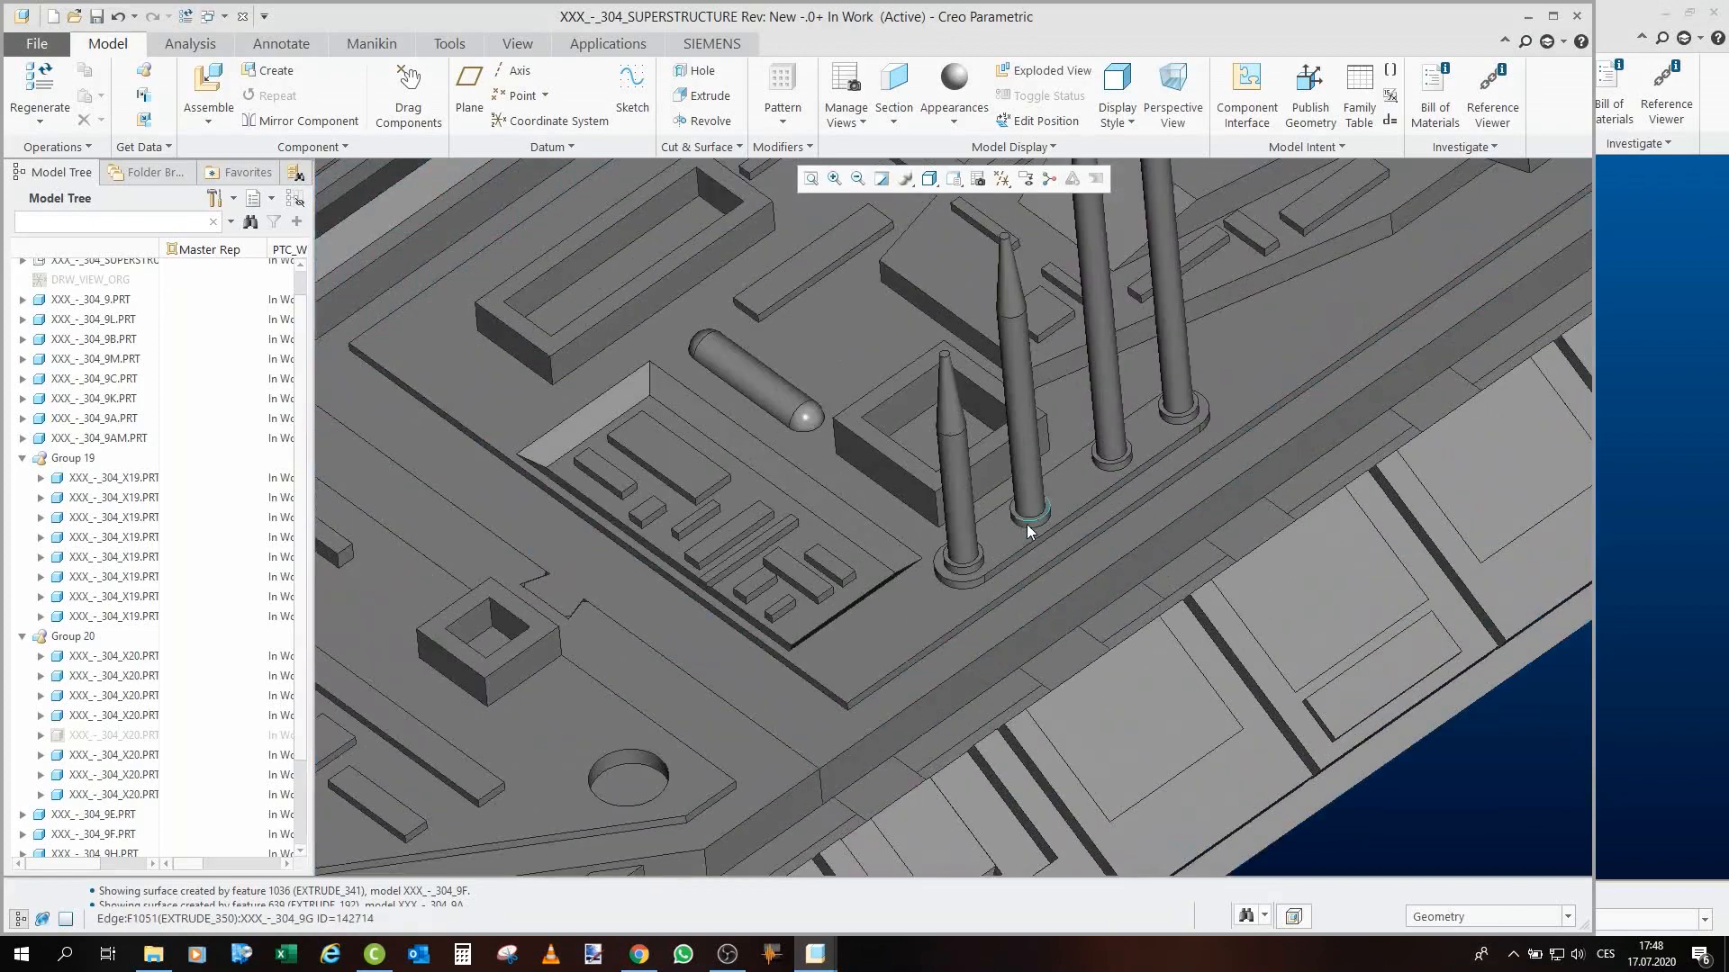
{"action": "left_click", "coordinate": [1005, 535]}
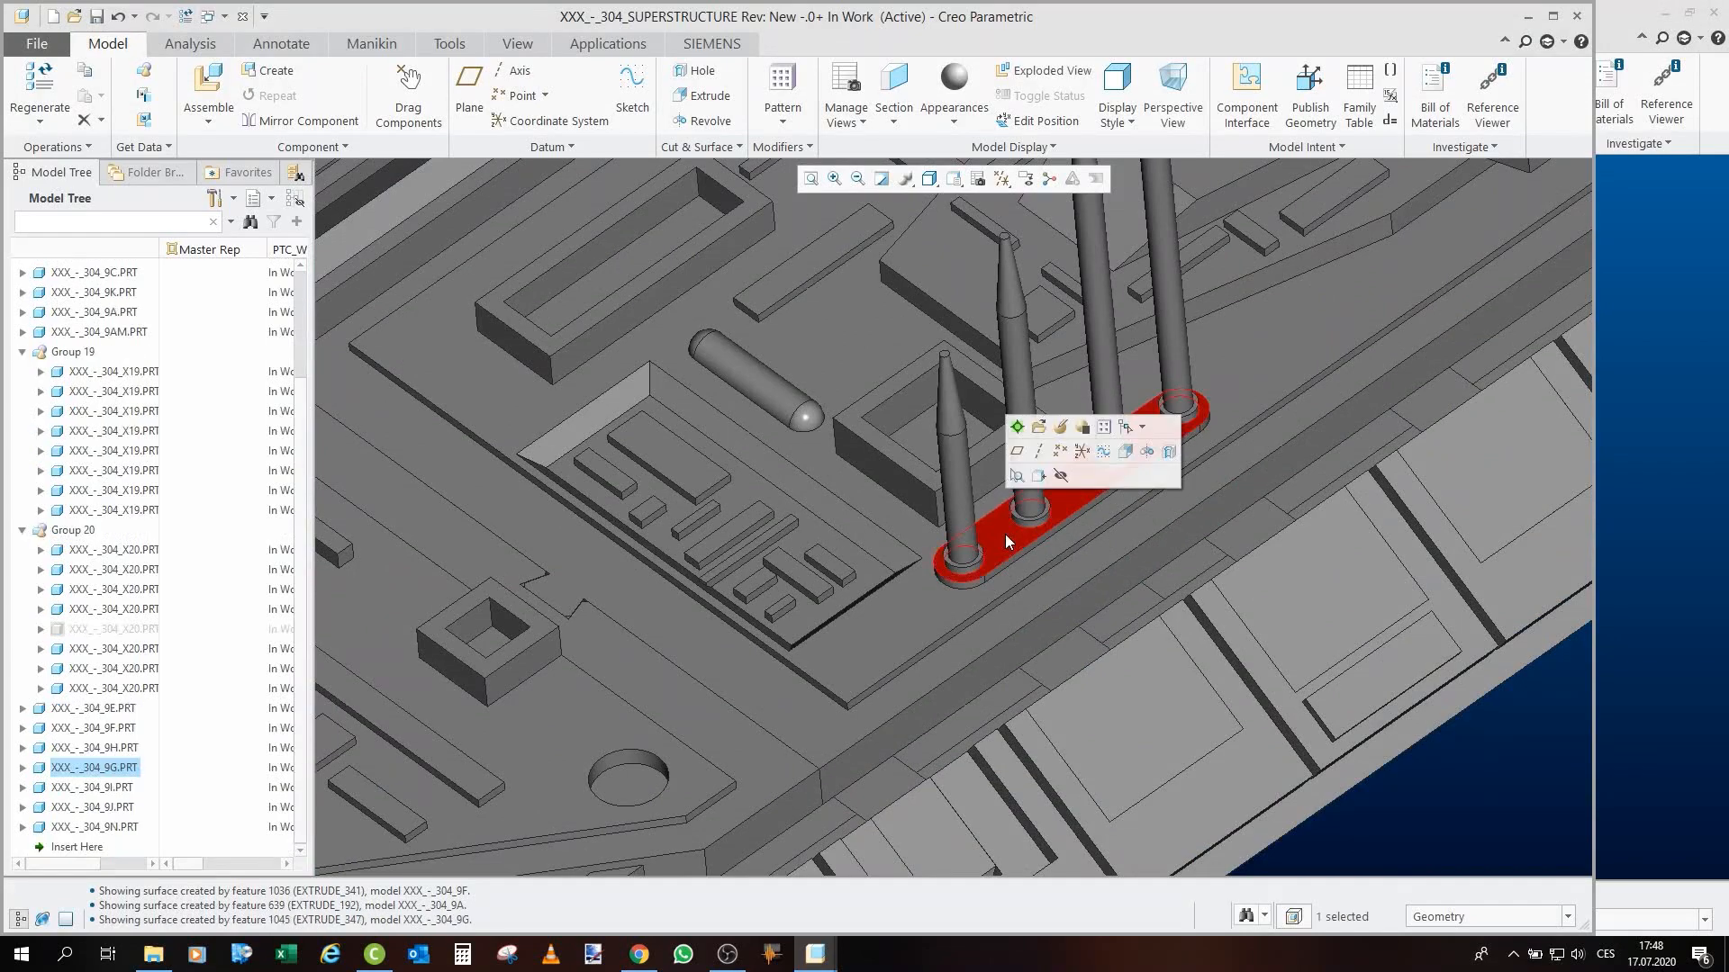
{"action": "left_click", "coordinate": [1033, 427]}
{"action": "scroll", "coordinate": [1320, 657], "scroll_direction": "down", "scroll_amount": 5}
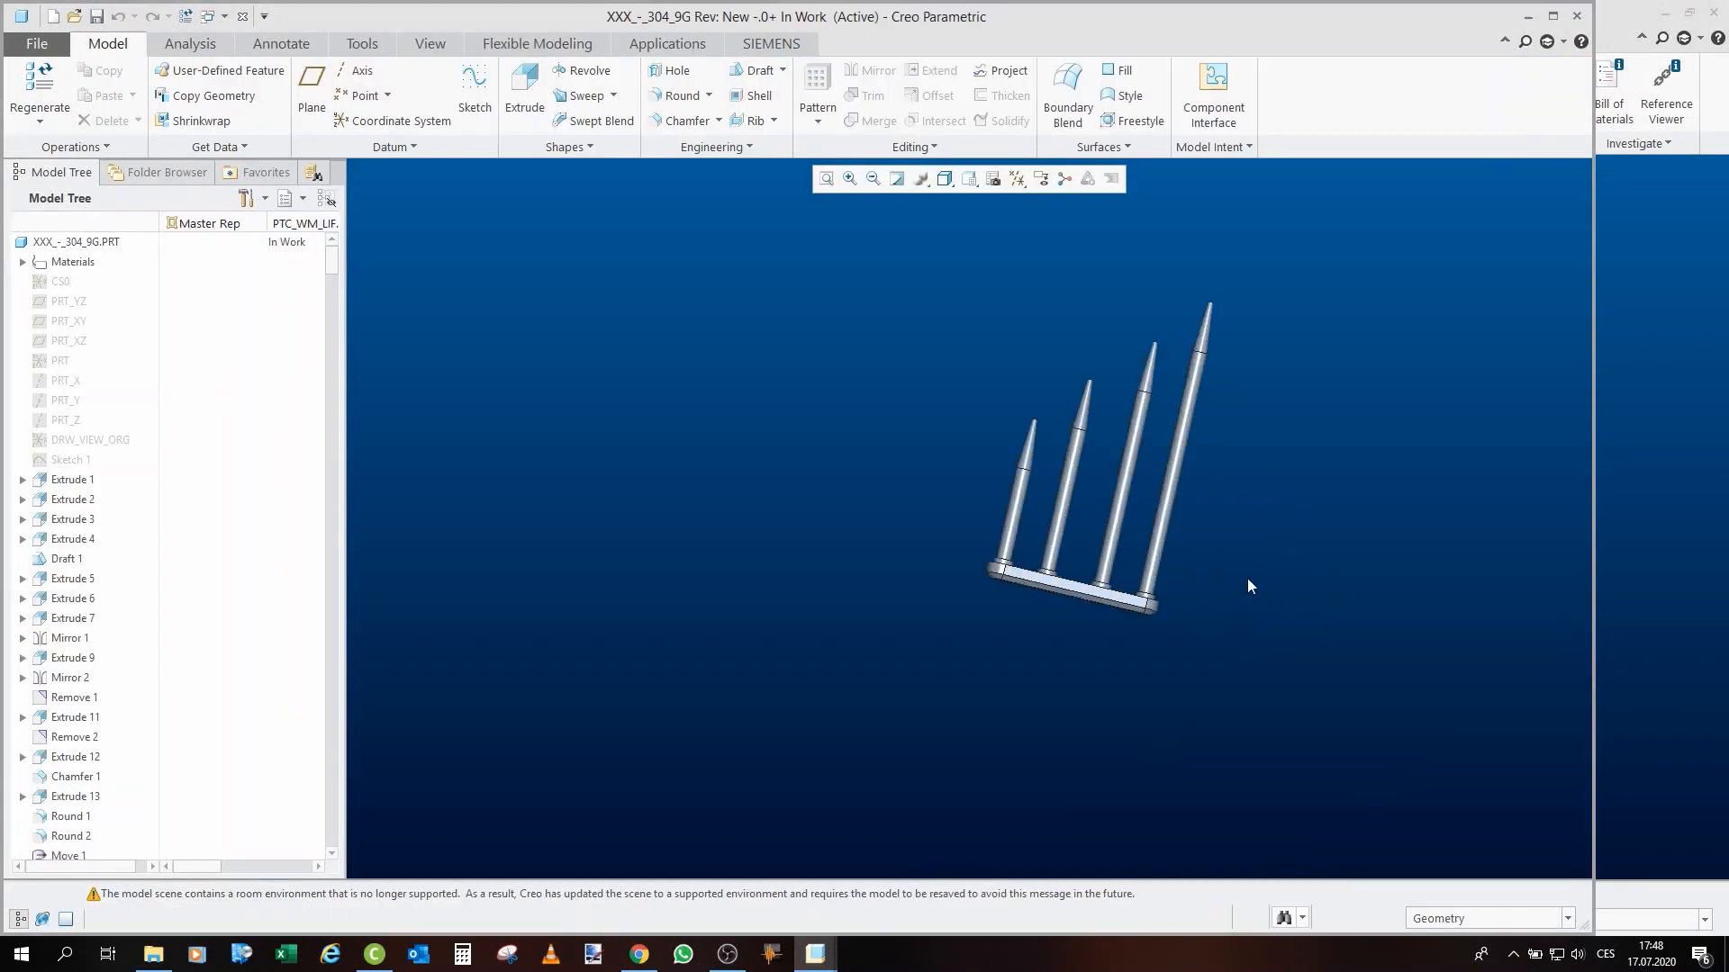
{"action": "mouse_move", "coordinate": [1247, 578]}
{"action": "middle_mouse_down"}
{"action": "mouse_move", "coordinate": [1138, 656]}
{"action": "mouse_move", "coordinate": [1132, 684]}
{"action": "mouse_move", "coordinate": [1109, 671]}
{"action": "middle_mouse_up"}
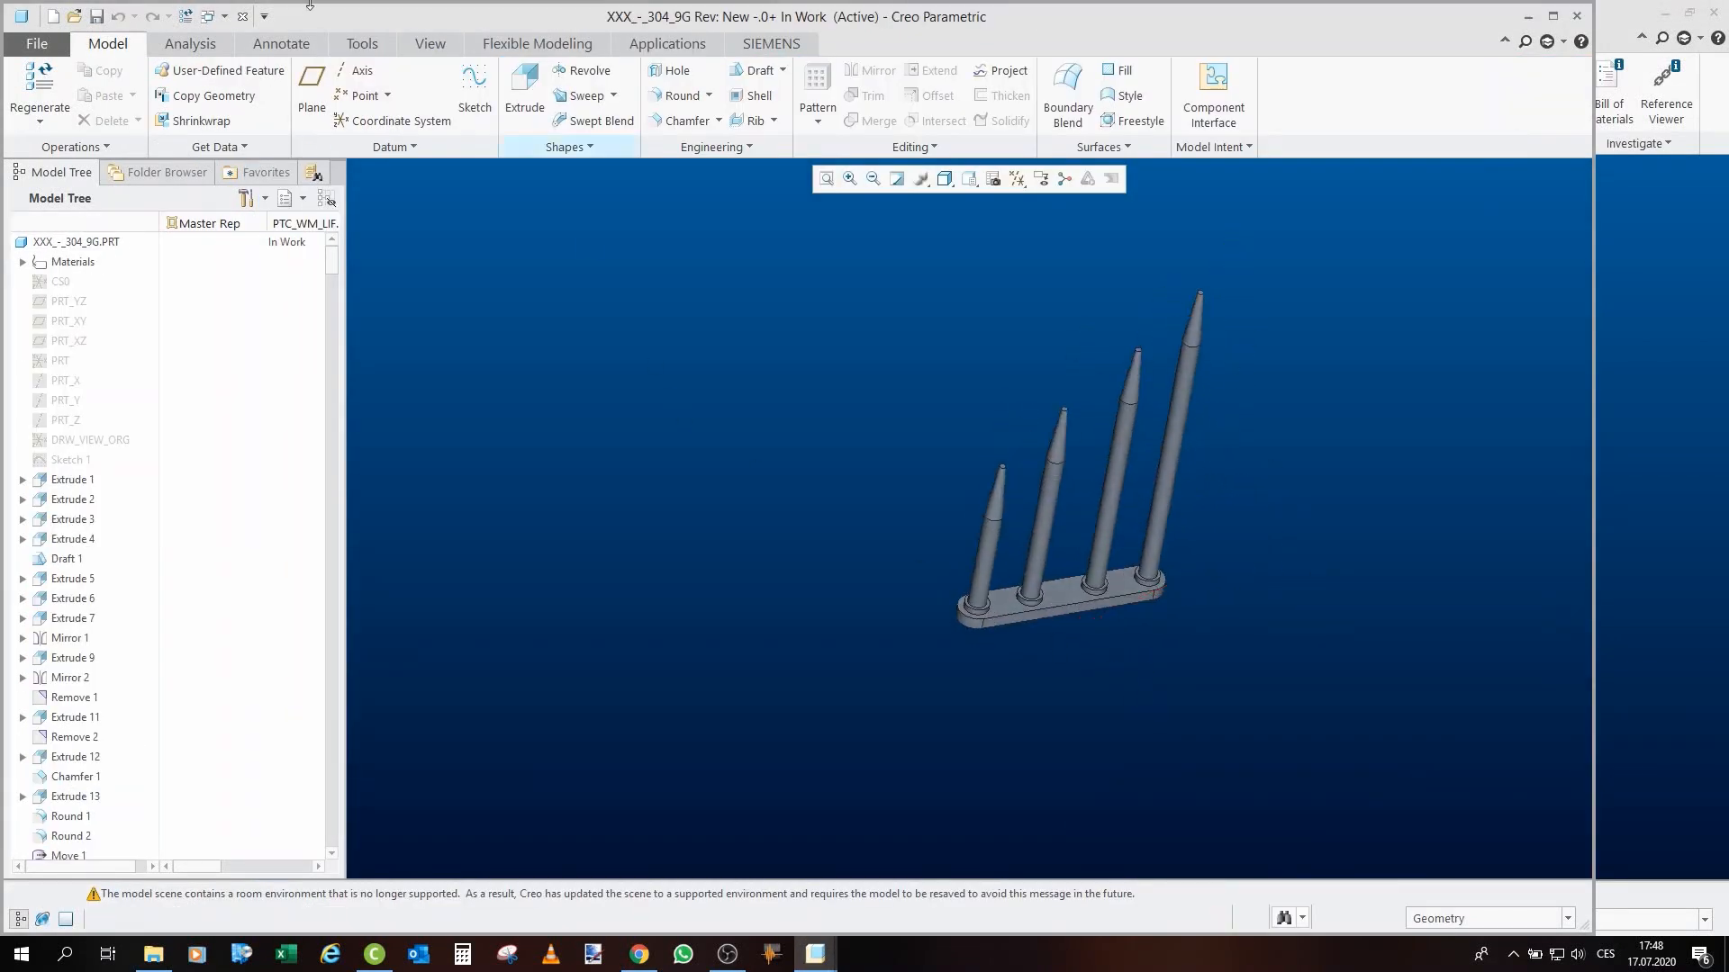
{"action": "left_click", "coordinate": [242, 16]}
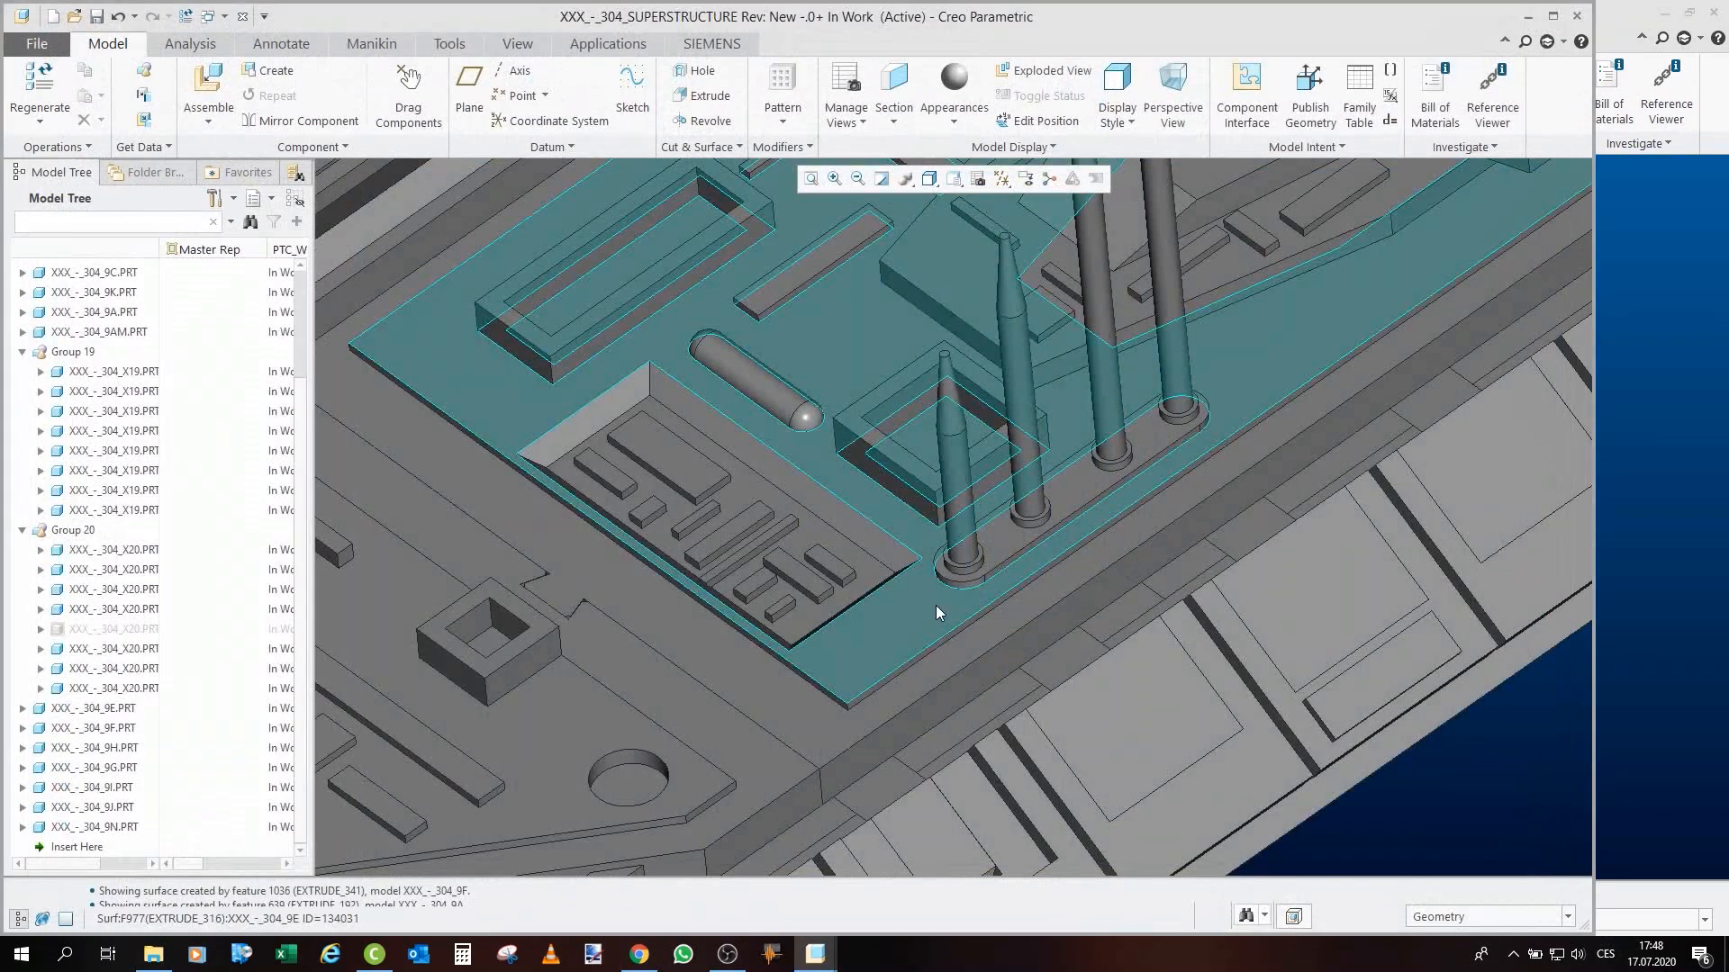
Highlight the XXX_-_304_9E deck plate around the antenna row and clear the selection.
{"action": "left_click", "coordinate": [936, 605]}
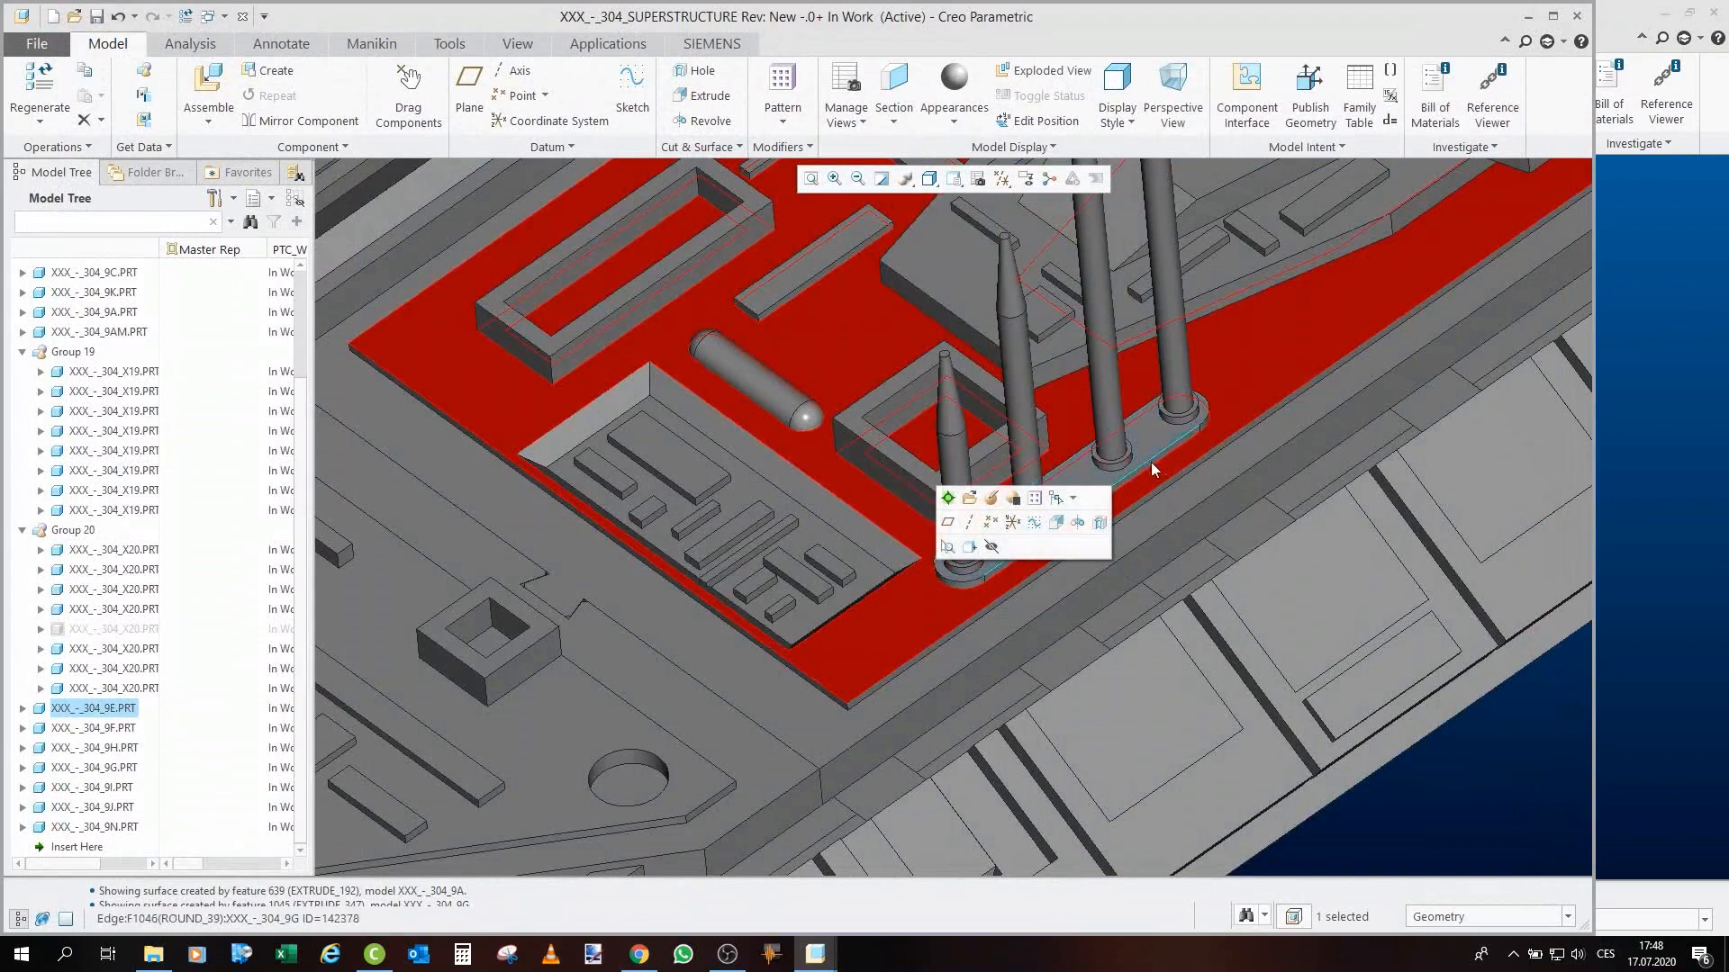
{"action": "scroll", "coordinate": [888, 636], "scroll_direction": "up", "scroll_amount": 6}
{"action": "left_click", "coordinate": [1286, 628]}
{"action": "scroll", "coordinate": [1143, 540], "scroll_direction": "up", "scroll_amount": 3}
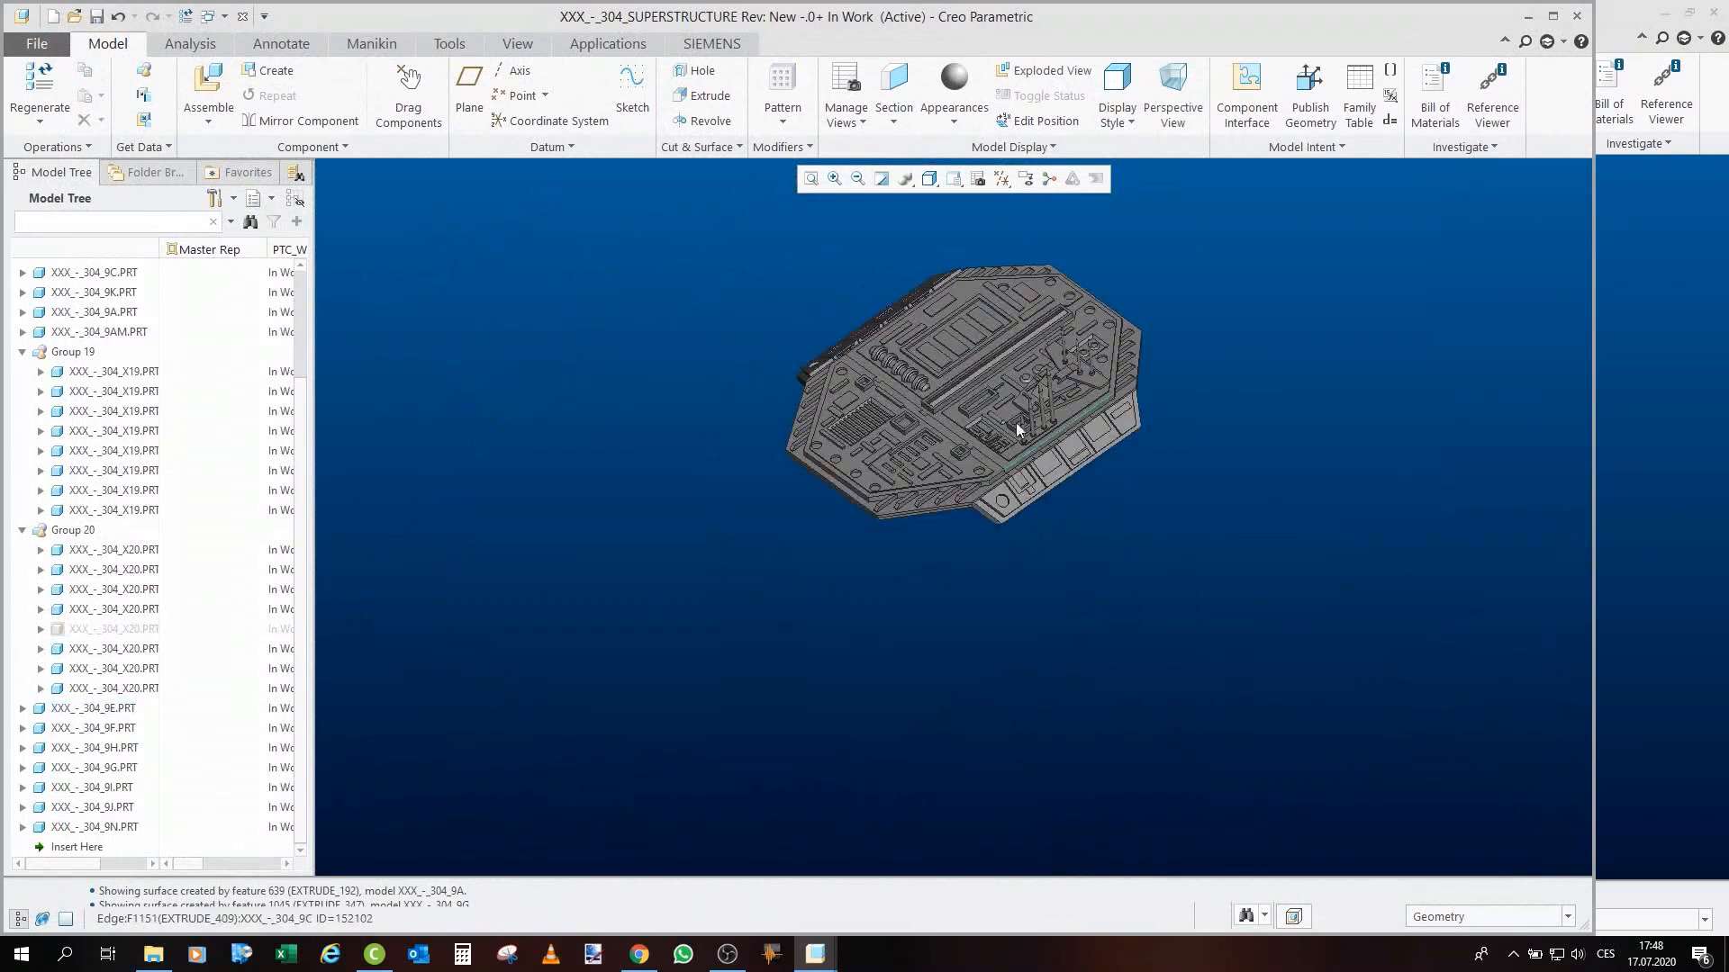
Open the XXX_-_304_9 base plate with the slanted edge ribs, examine its cutouts and ribs, and close its window.
{"action": "middle_click_drag", "start_coordinate": [1015, 423], "coordinate": [872, 482]}
{"action": "scroll", "coordinate": [868, 481], "scroll_direction": "down", "scroll_amount": 6}
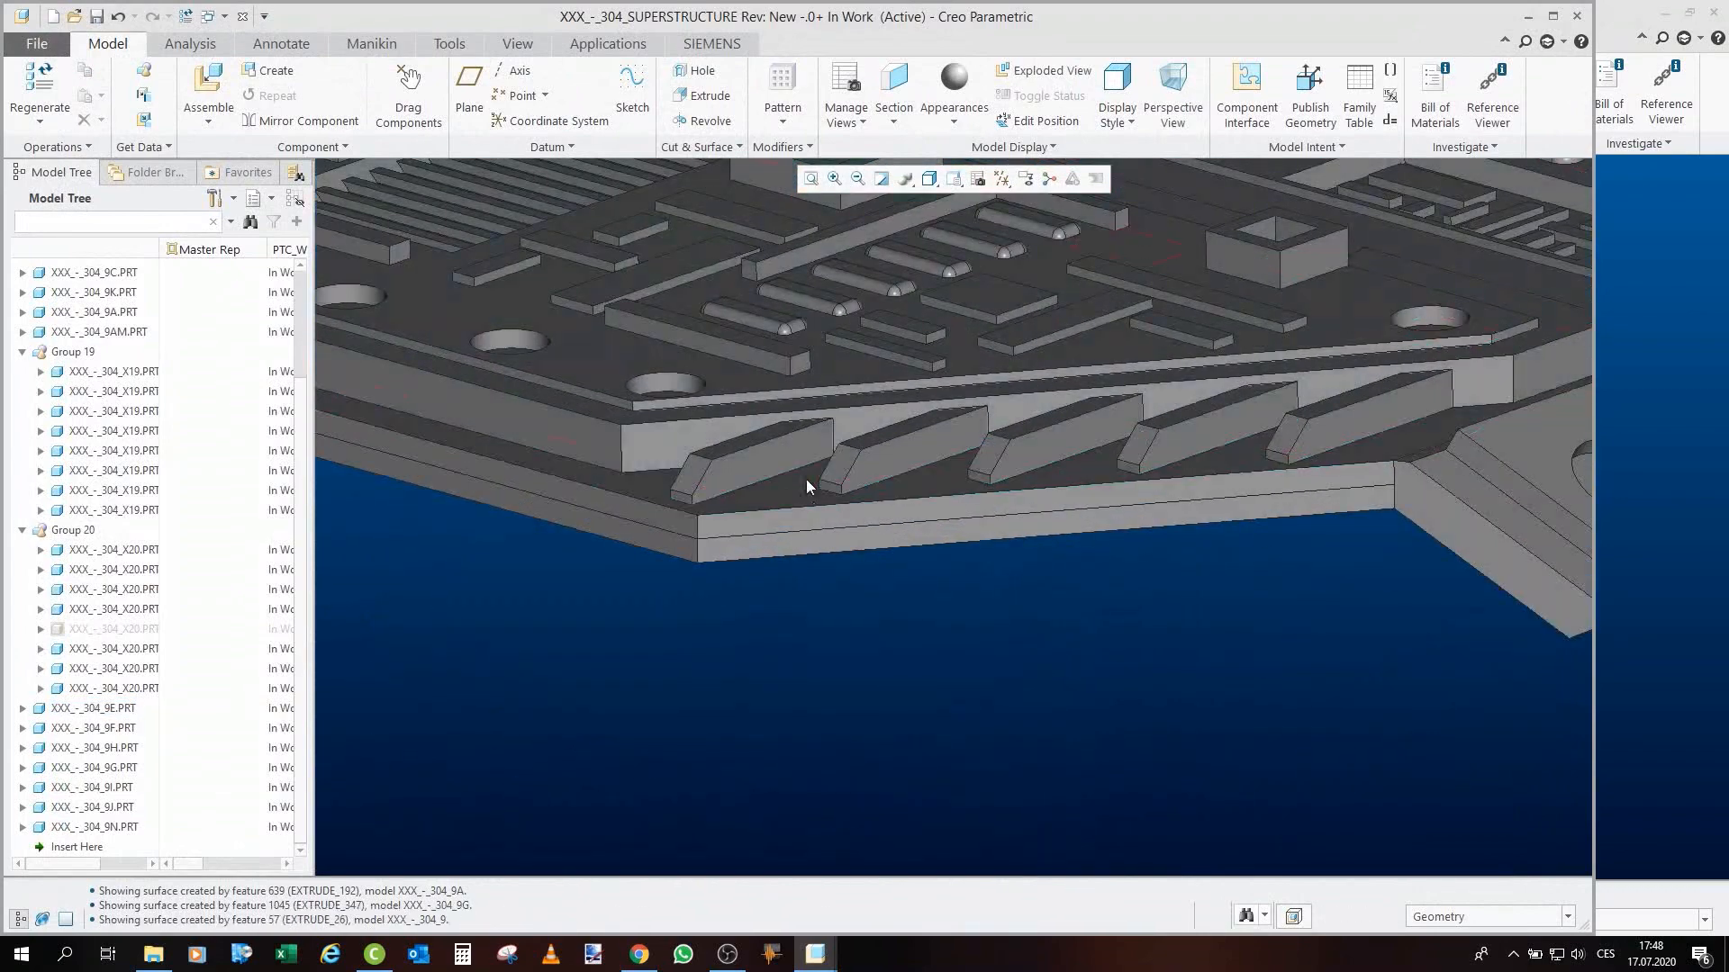
{"action": "left_click", "coordinate": [806, 486]}
{"action": "left_click", "coordinate": [825, 386]}
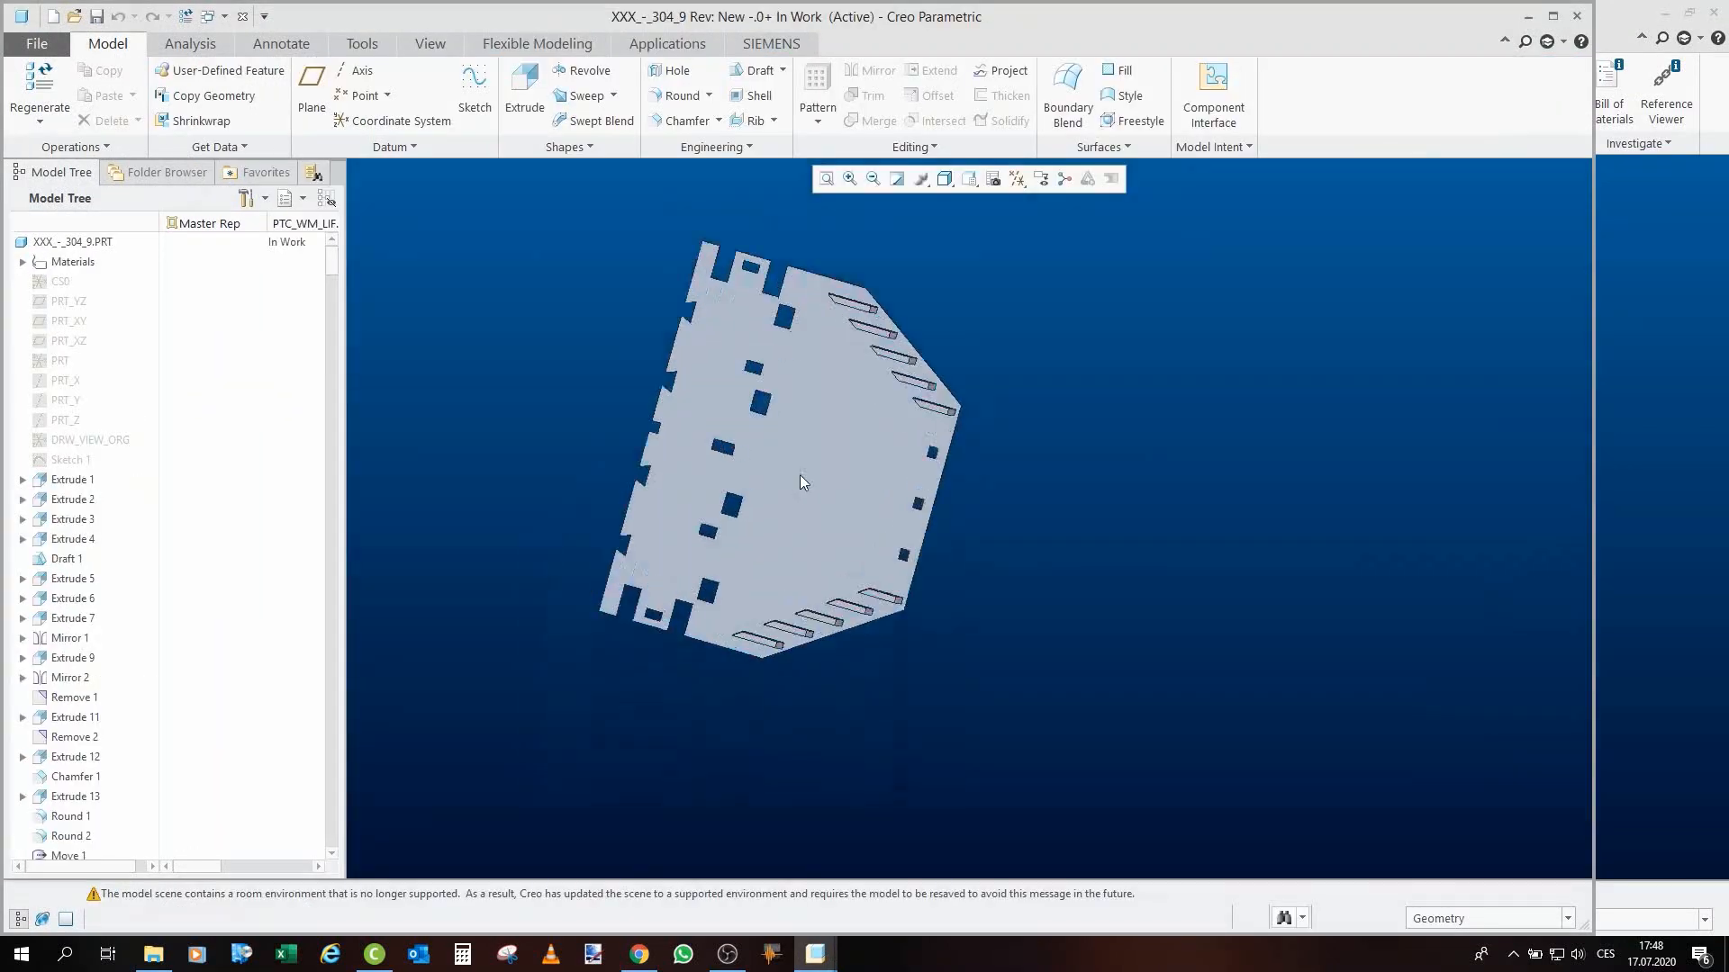
{"action": "mouse_move", "coordinate": [804, 484]}
{"action": "middle_mouse_down"}
{"action": "mouse_move", "coordinate": [706, 339]}
{"action": "mouse_move", "coordinate": [801, 463]}
{"action": "mouse_move", "coordinate": [560, 479]}
{"action": "mouse_move", "coordinate": [806, 568]}
{"action": "mouse_move", "coordinate": [791, 533]}
{"action": "middle_mouse_up"}
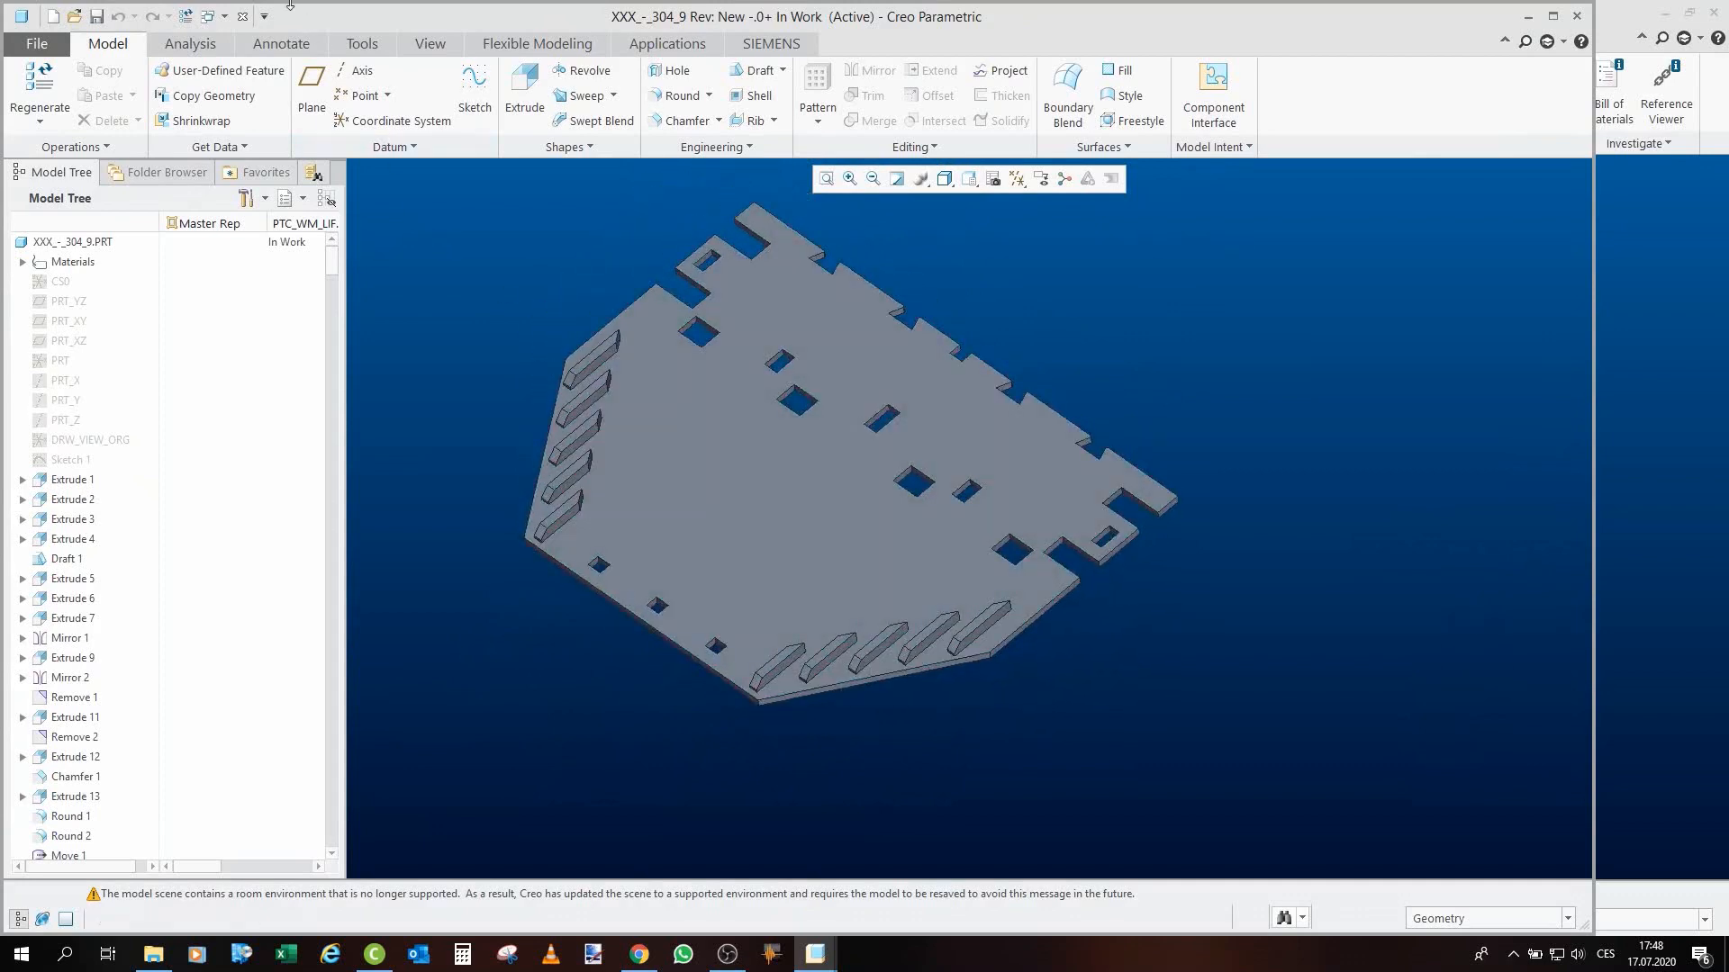
{"action": "left_click", "coordinate": [242, 17]}
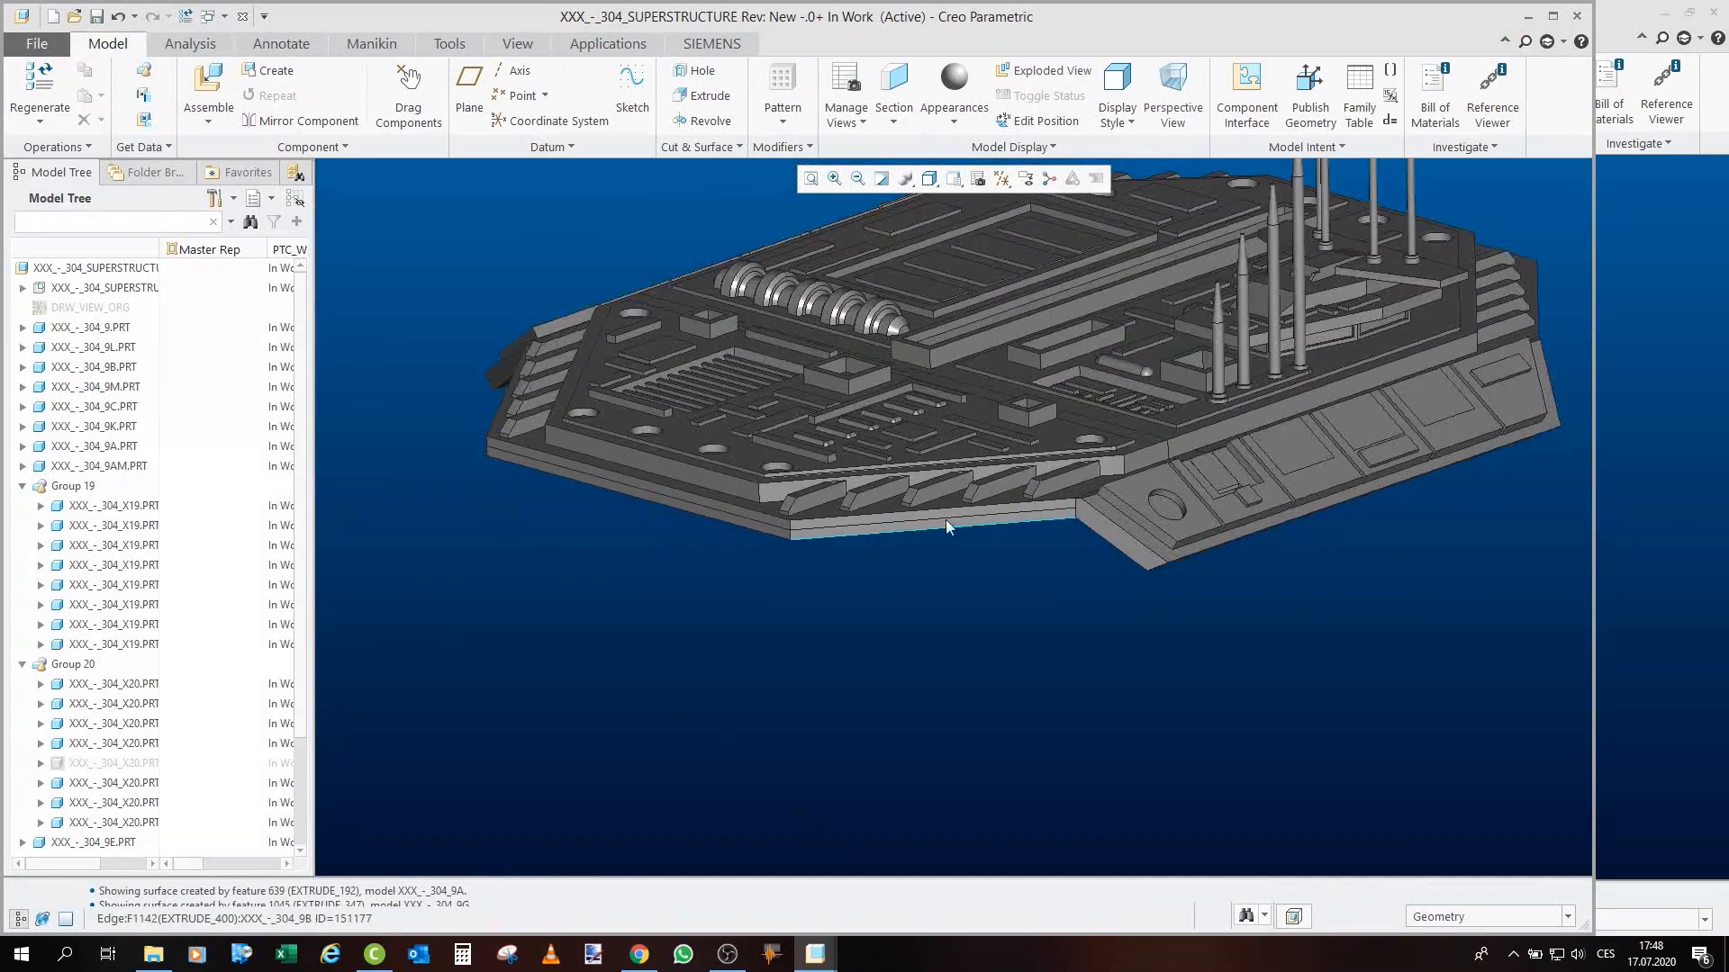
Examine the whole superstructure assembly from above and from low side angles, and close its window.
{"action": "middle_click_drag", "start_coordinate": [945, 520], "coordinate": [983, 573]}
{"action": "scroll", "coordinate": [1216, 432], "scroll_direction": "up", "scroll_amount": 1}
{"action": "scroll", "coordinate": [1087, 556], "scroll_direction": "up", "scroll_amount": 3}
{"action": "scroll", "coordinate": [1093, 422], "scroll_direction": "down", "scroll_amount": 3}
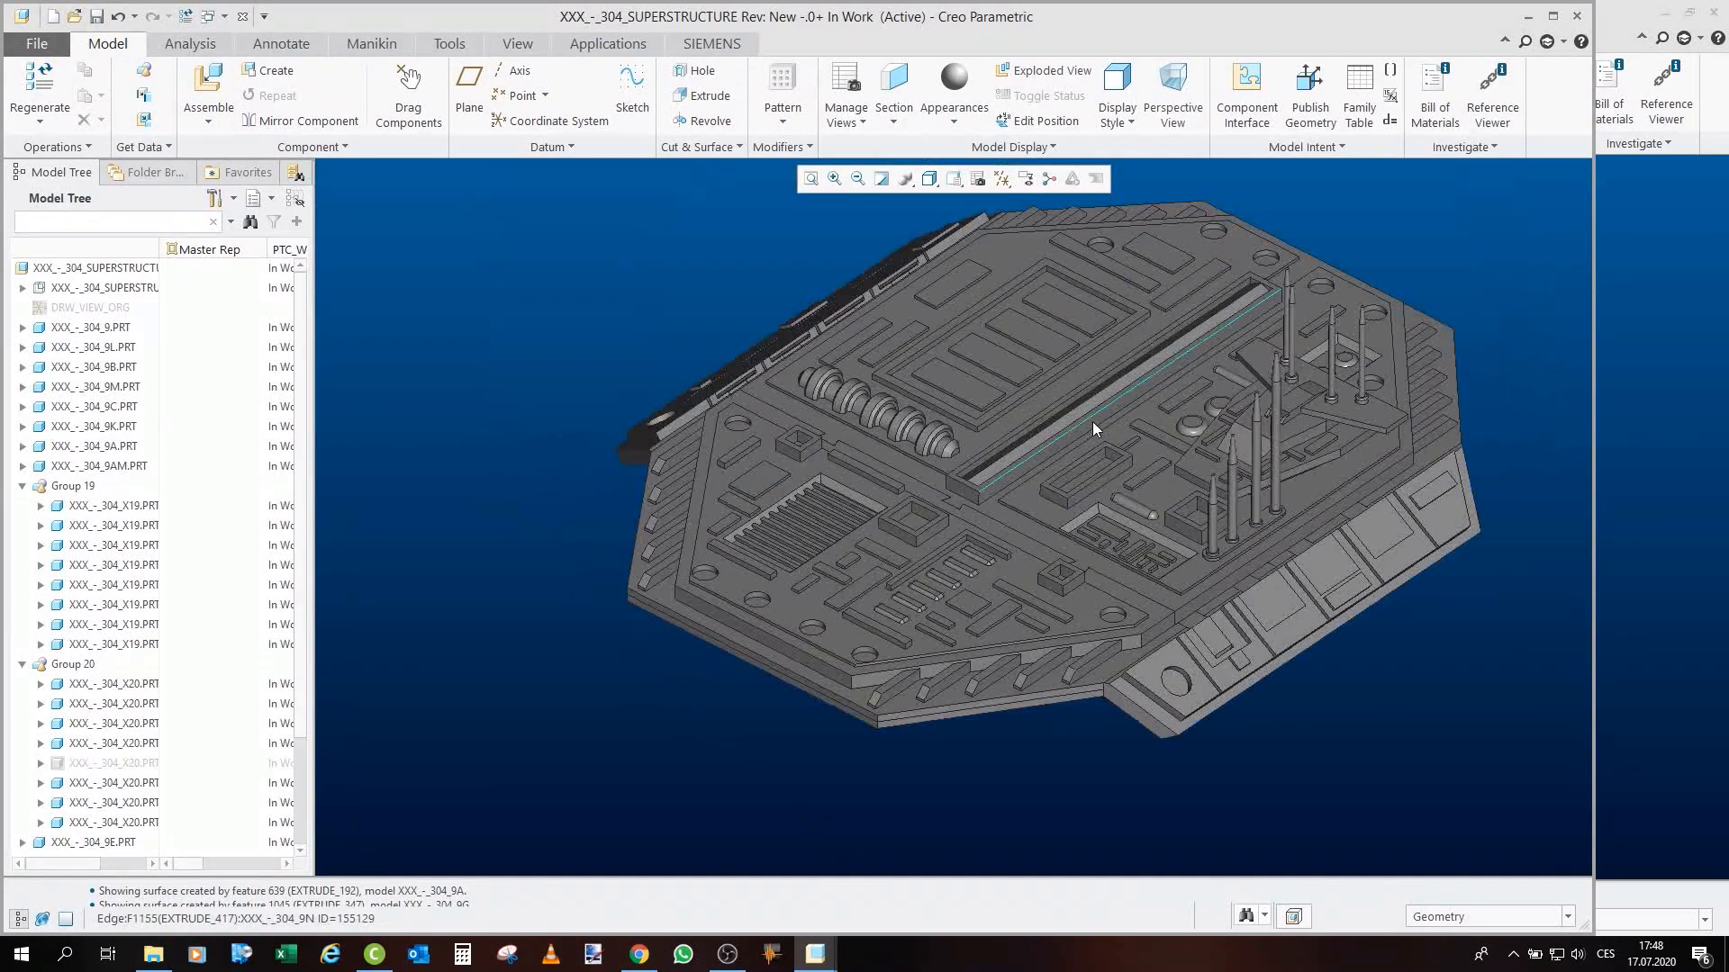
{"action": "middle_click_drag", "start_coordinate": [1076, 457], "coordinate": [1007, 448]}
{"action": "scroll", "coordinate": [1057, 499], "scroll_direction": "up", "scroll_amount": 3}
{"action": "scroll", "coordinate": [1062, 414], "scroll_direction": "down", "scroll_amount": 3}
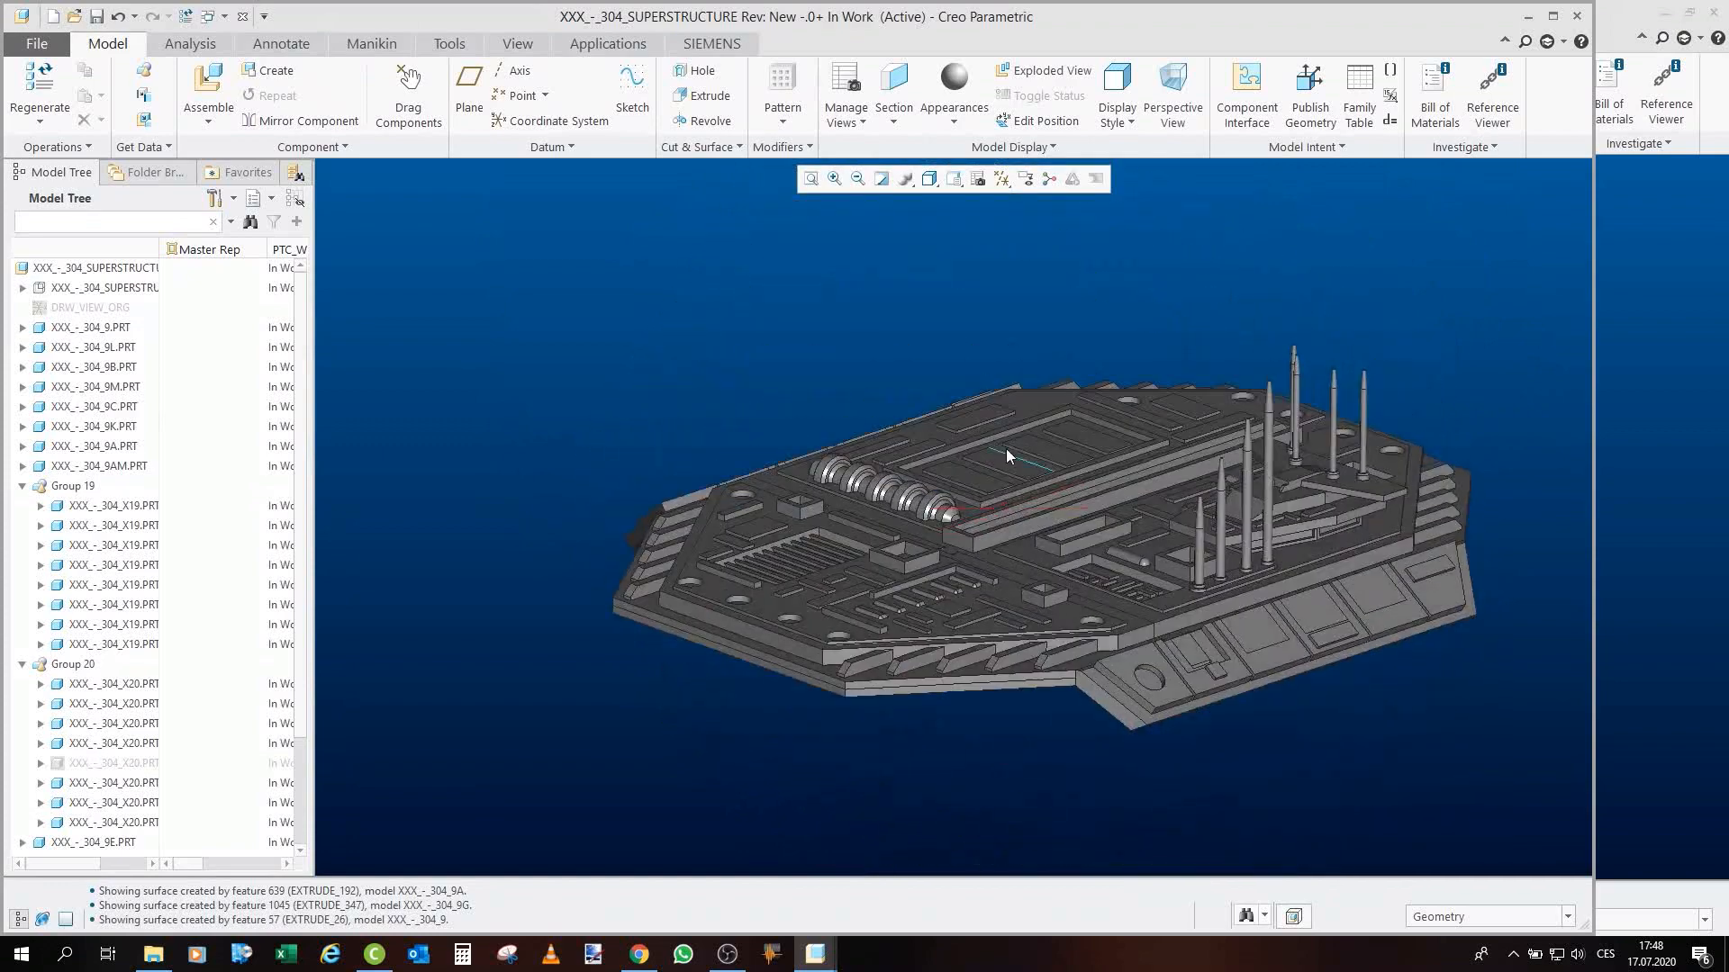
{"action": "scroll", "coordinate": [1006, 449], "scroll_direction": "up", "scroll_amount": 2}
{"action": "left_click", "coordinate": [243, 16]}
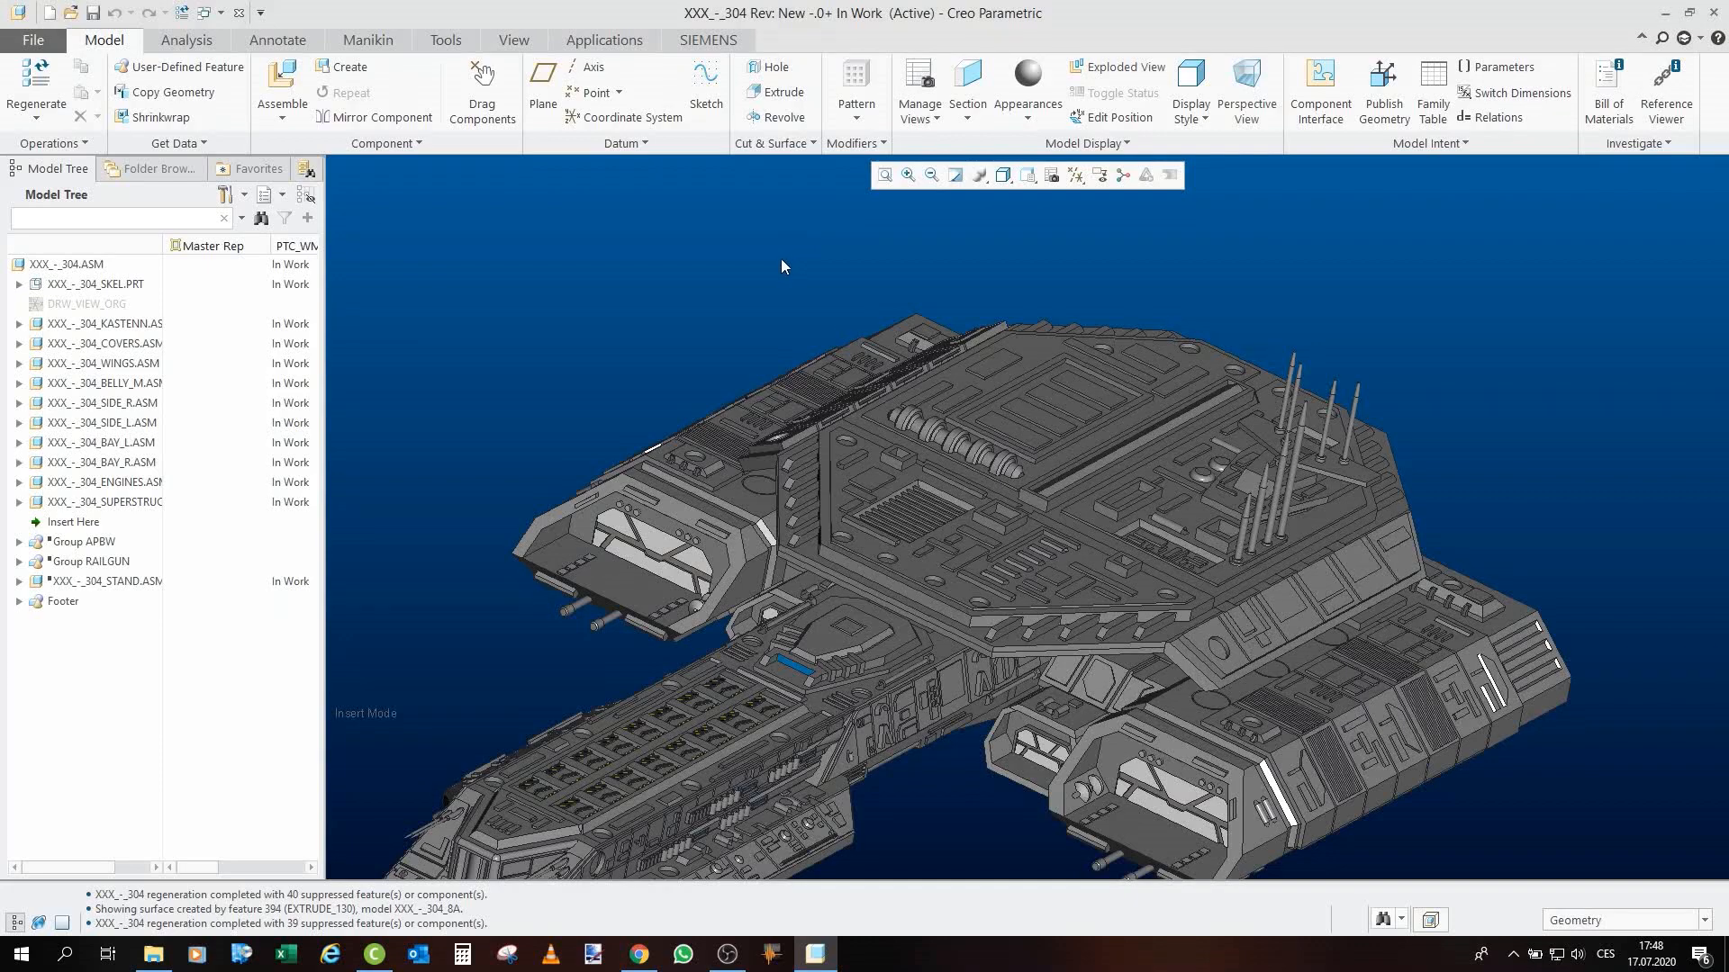
Move the insertion point of the XXX_-_304 assembly below Group APBW to bring that group into the model.
{"action": "scroll", "coordinate": [753, 269], "scroll_direction": "up", "scroll_amount": 3}
{"action": "scroll", "coordinate": [749, 274], "scroll_direction": "down", "scroll_amount": 2}
{"action": "middle_click_drag", "start_coordinate": [798, 414], "coordinate": [776, 401]}
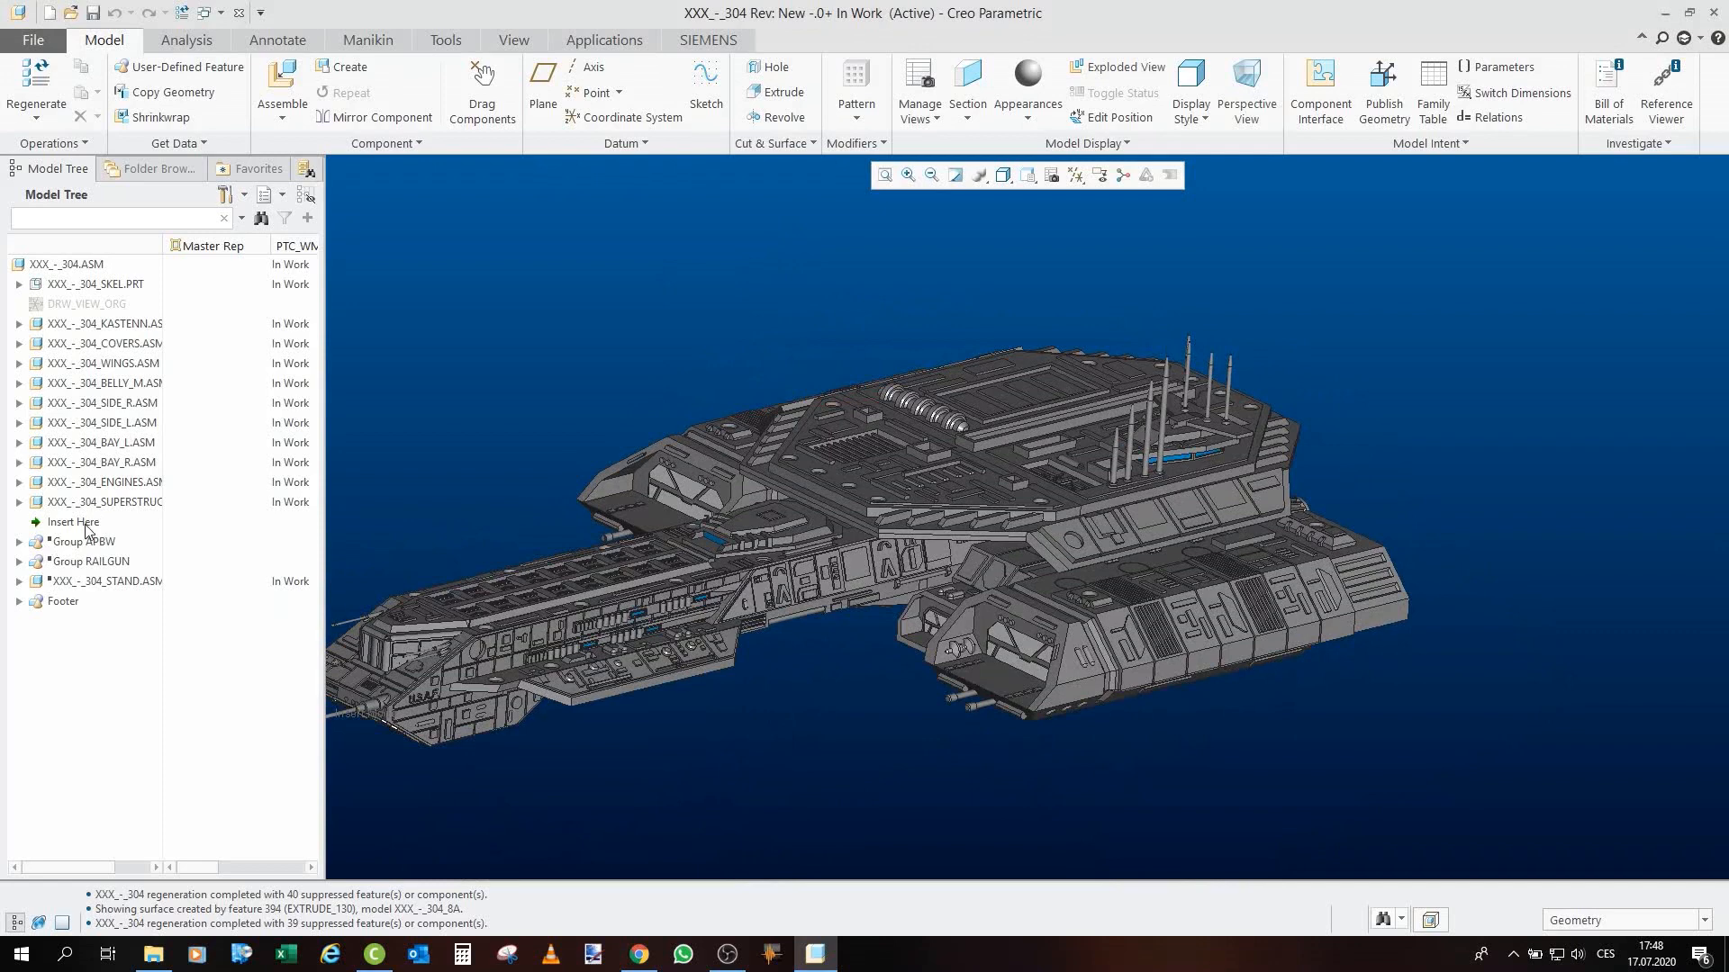
{"action": "left_click_drag", "start_coordinate": [87, 530], "coordinate": [96, 553]}
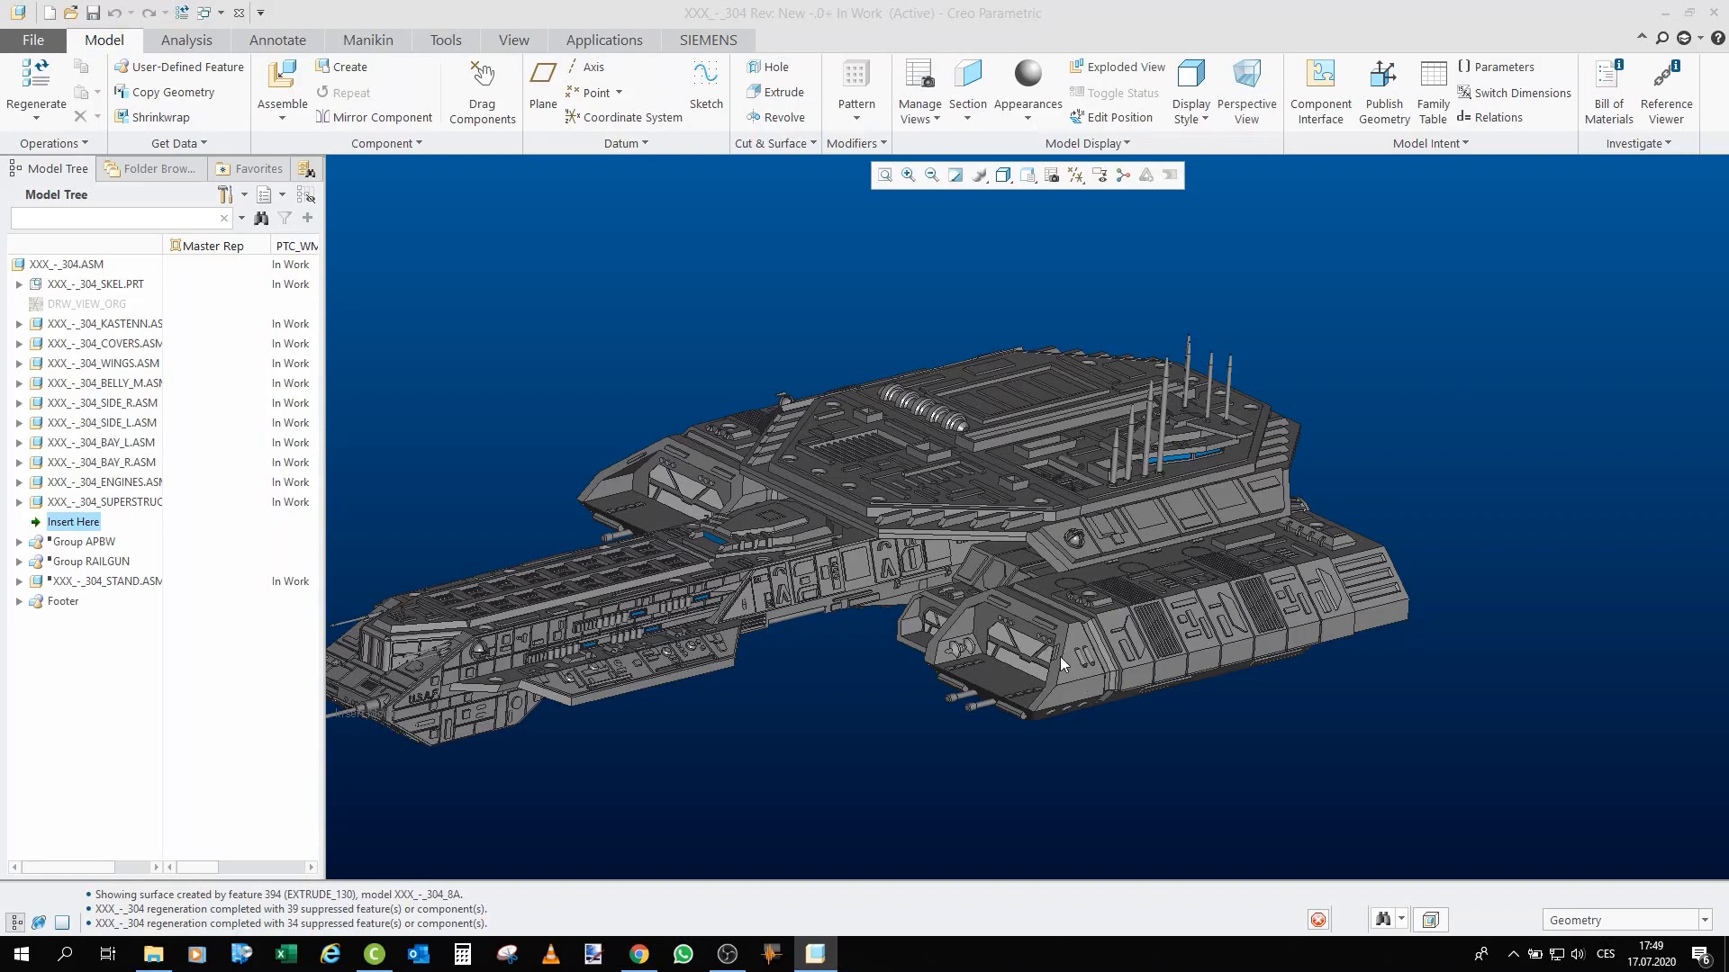
Highlight Group APBW on the ship, clear the selection, and examine the domed turret at the front of the superstructure side wall.
{"action": "scroll", "coordinate": [993, 524], "scroll_direction": "up", "scroll_amount": 10}
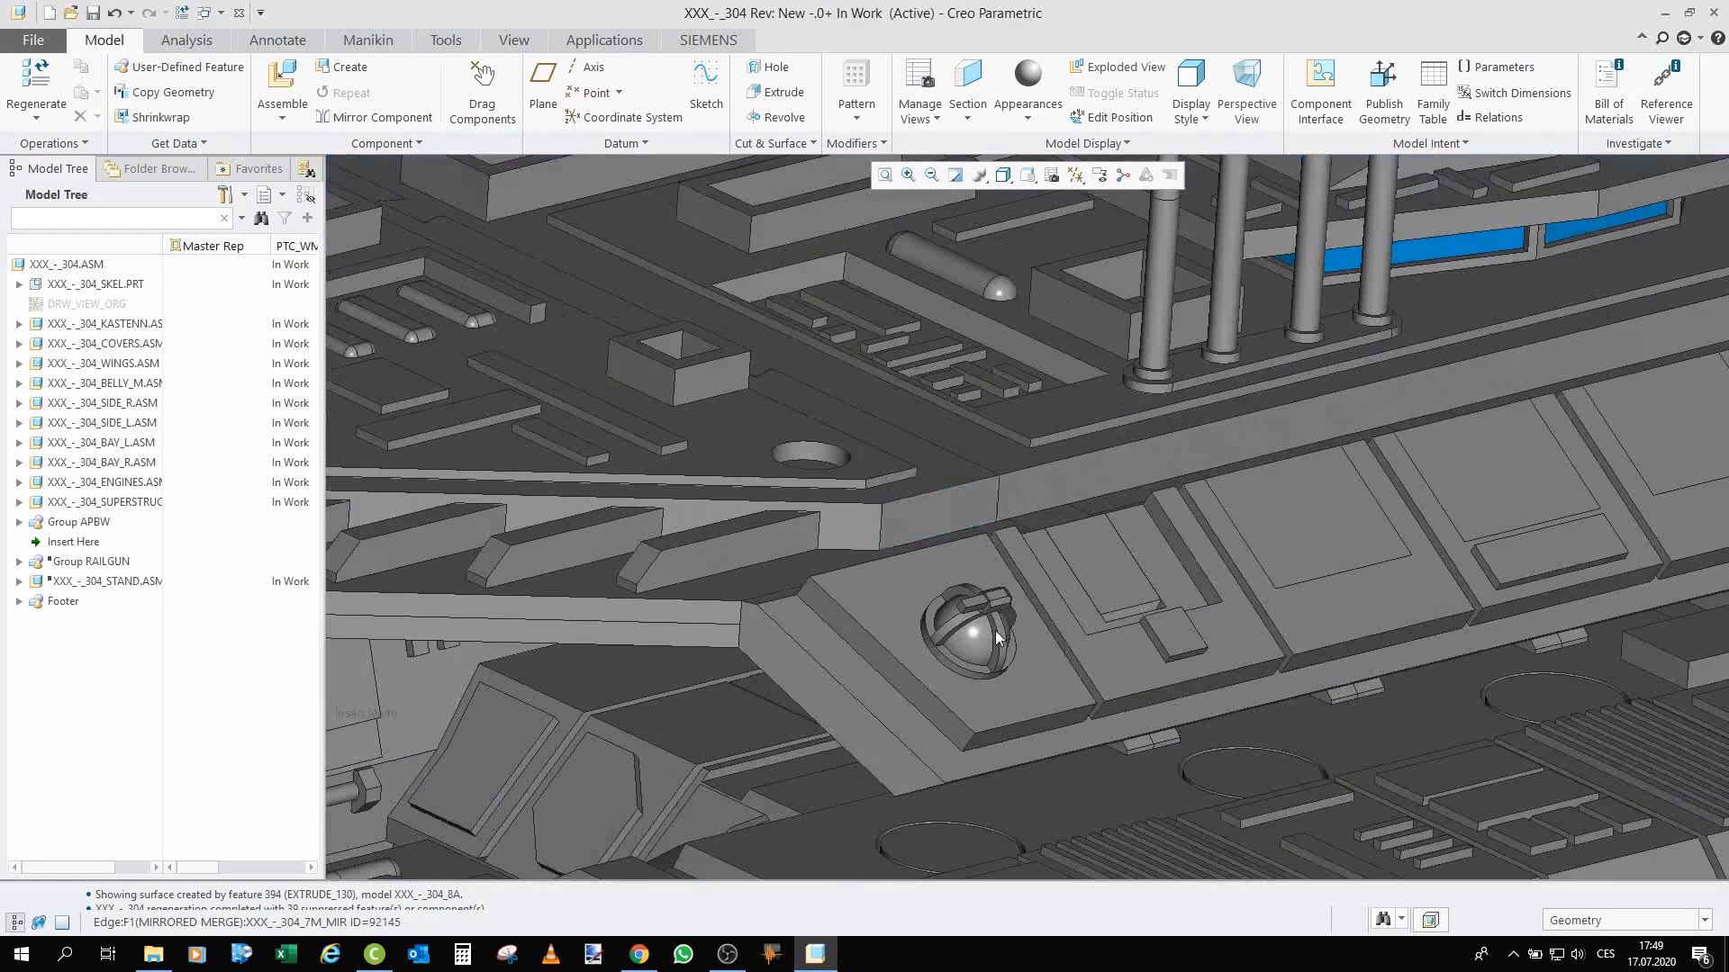
{"action": "scroll", "coordinate": [1013, 554], "scroll_direction": "down", "scroll_amount": 10}
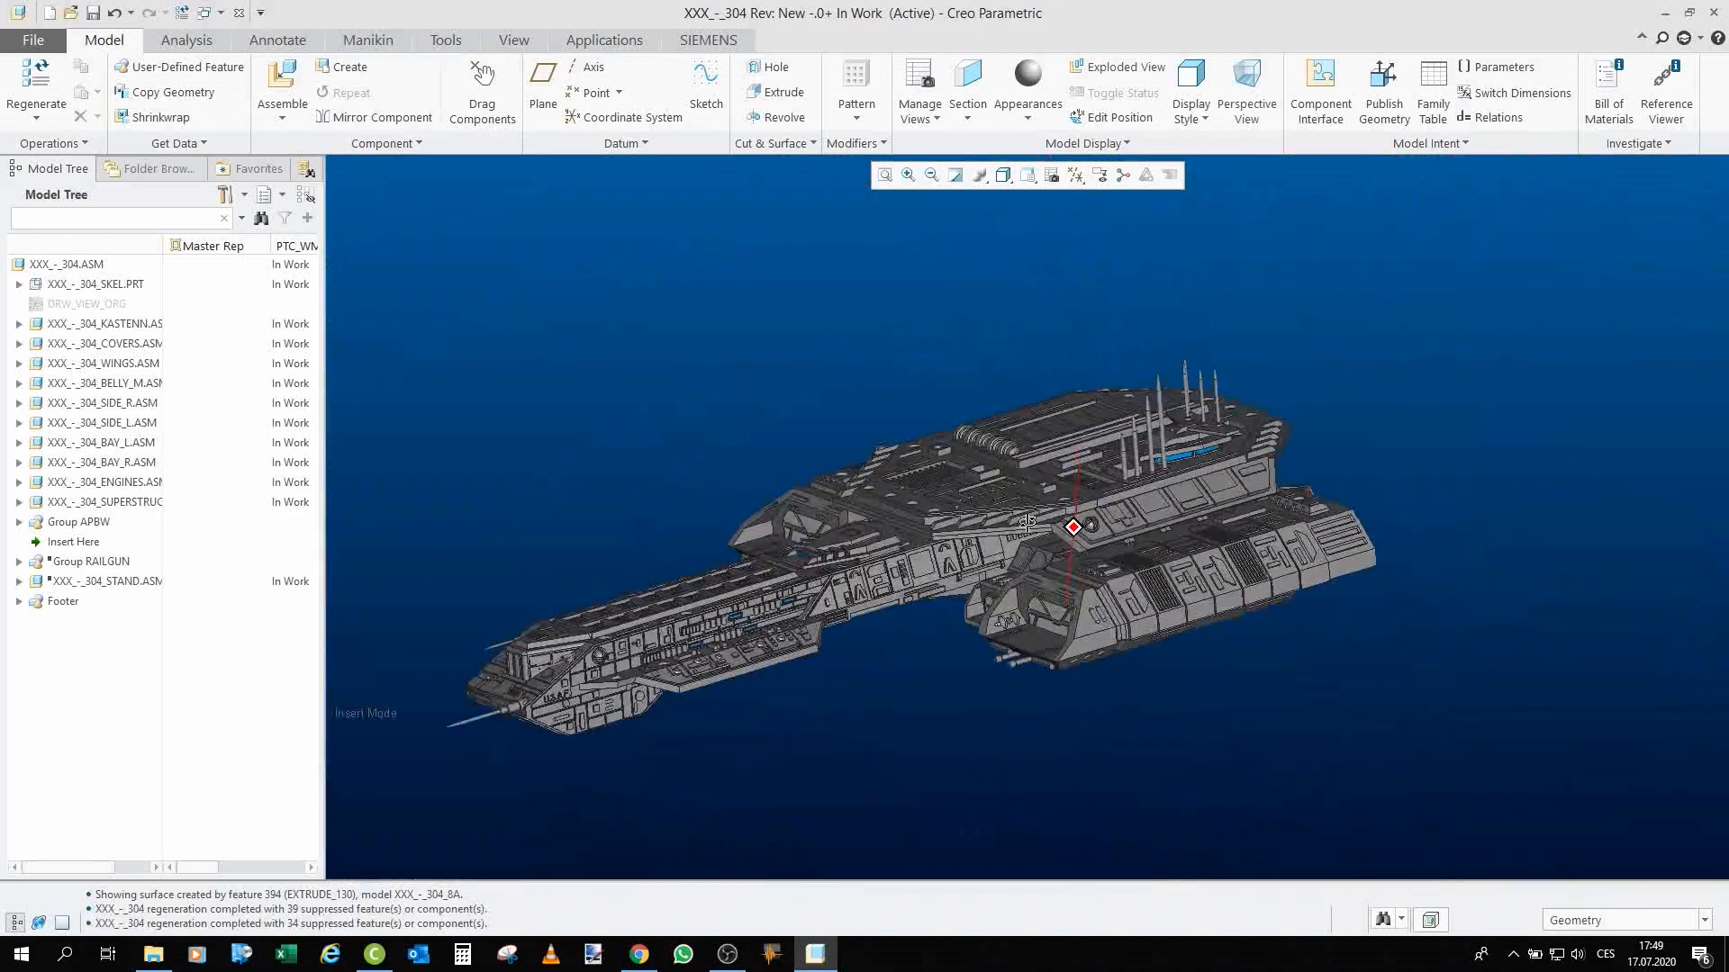
{"action": "mouse_move", "coordinate": [1026, 522]}
{"action": "middle_mouse_down"}
{"action": "mouse_move", "coordinate": [1034, 609]}
{"action": "mouse_move", "coordinate": [1018, 596]}
{"action": "middle_mouse_up"}
{"action": "left_click", "coordinate": [79, 522]}
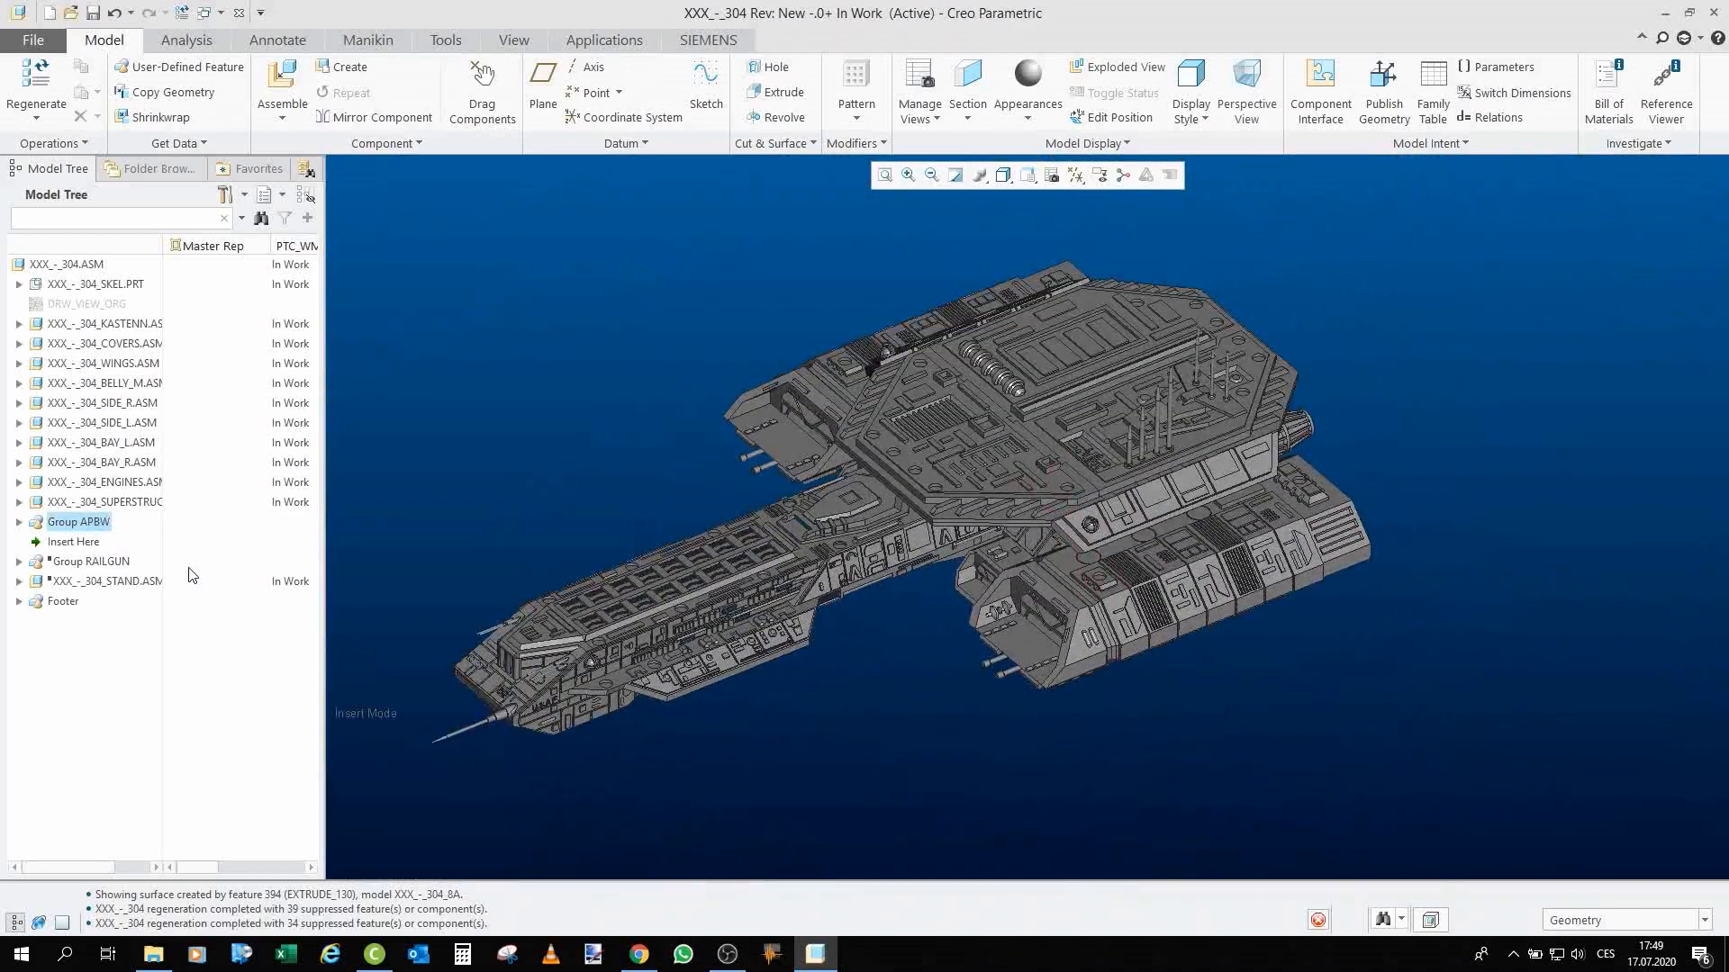
{"action": "left_click", "coordinate": [546, 389]}
{"action": "scroll", "coordinate": [945, 500], "scroll_direction": "down", "scroll_amount": 9}
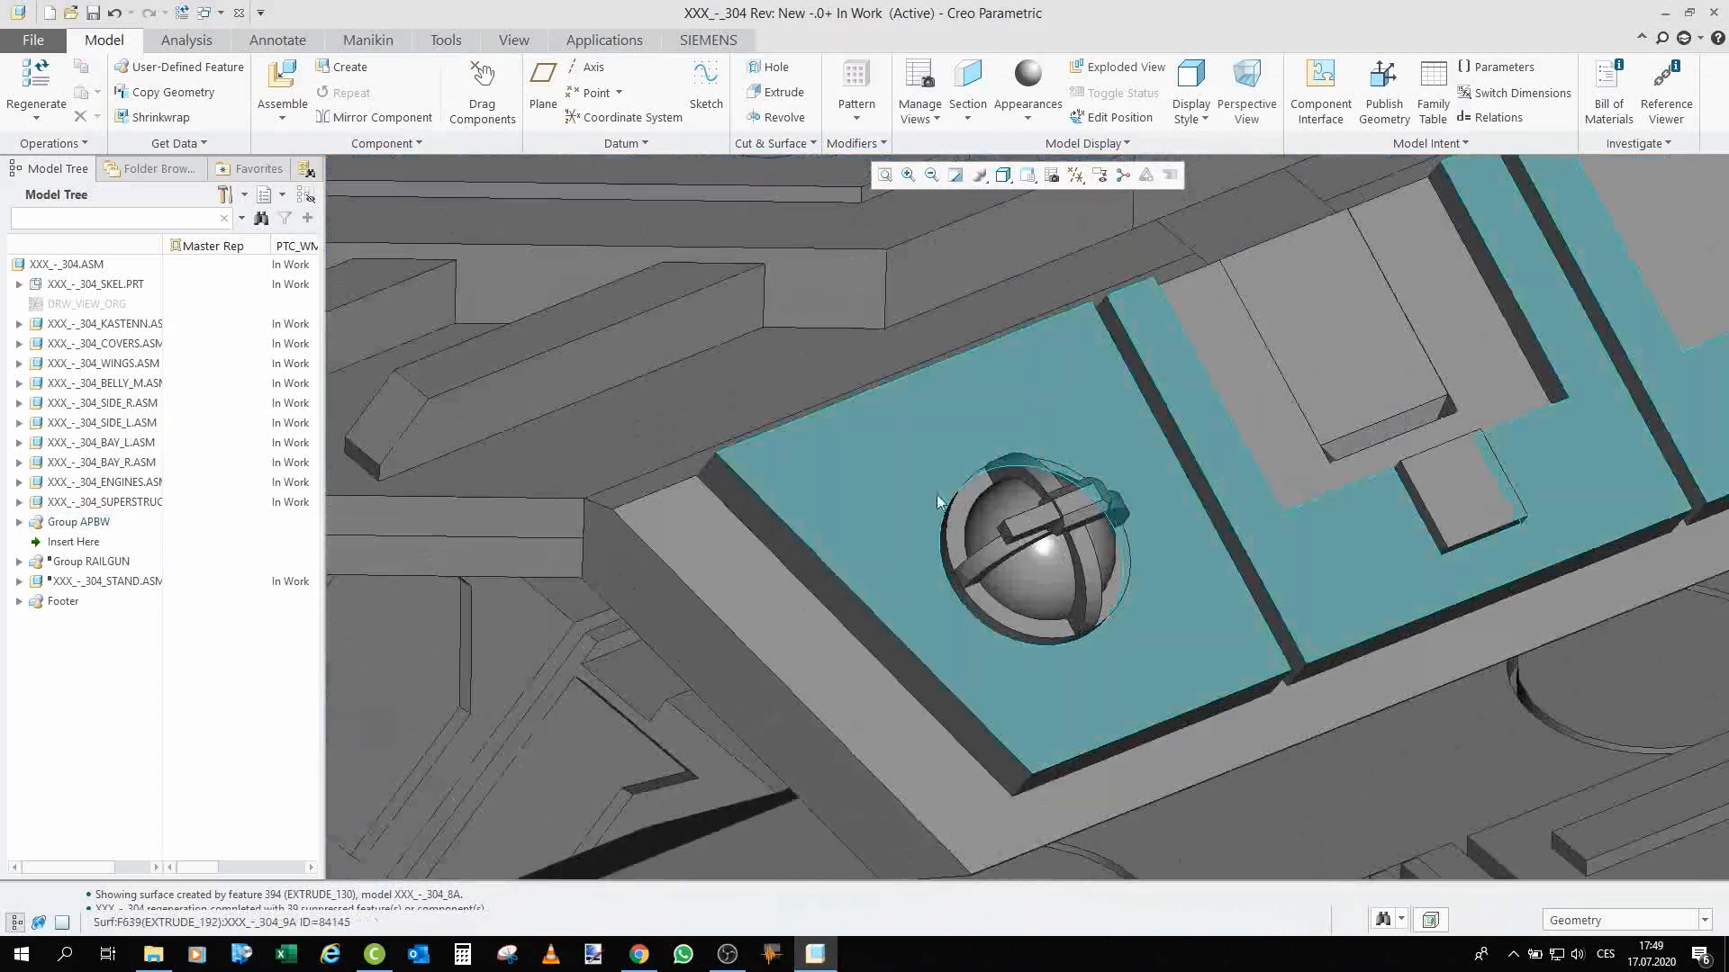
{"action": "mouse_move", "coordinate": [983, 511]}
{"action": "middle_mouse_down"}
{"action": "mouse_move", "coordinate": [970, 432]}
{"action": "mouse_move", "coordinate": [922, 441]}
{"action": "middle_mouse_up"}
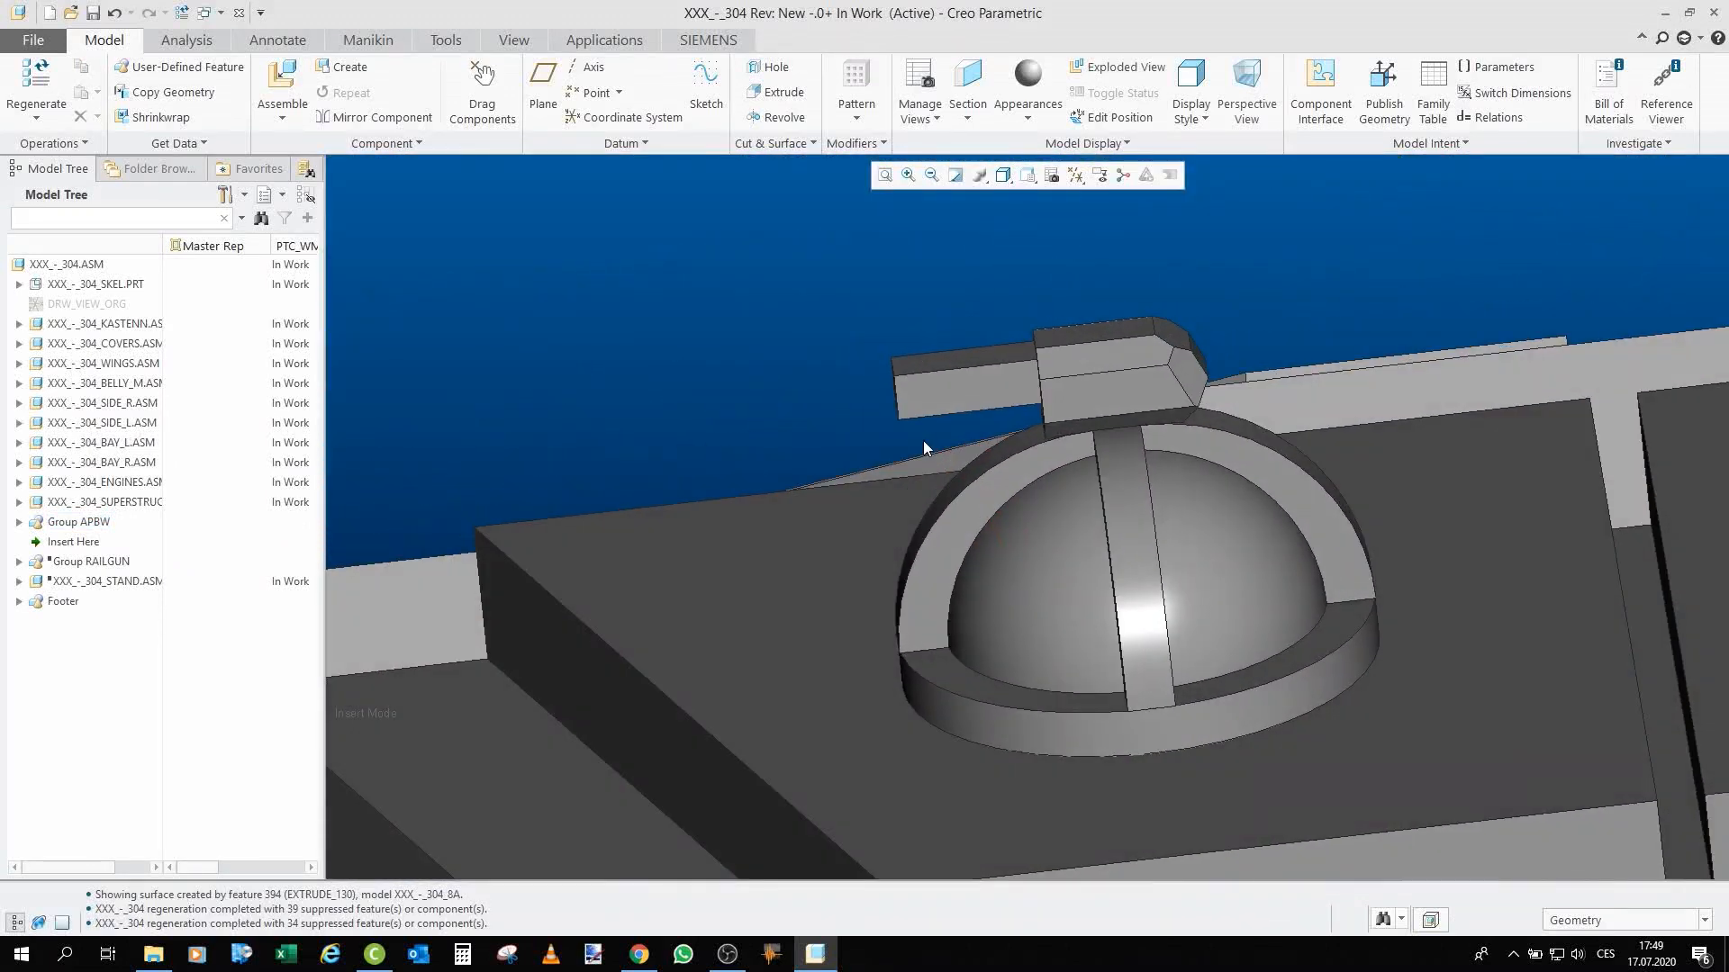
Expand Group APBW, open the second XXX_-_304_APBW assembly in its Master Rep, and examine the turret from several angles.
{"action": "left_click", "coordinate": [18, 522]}
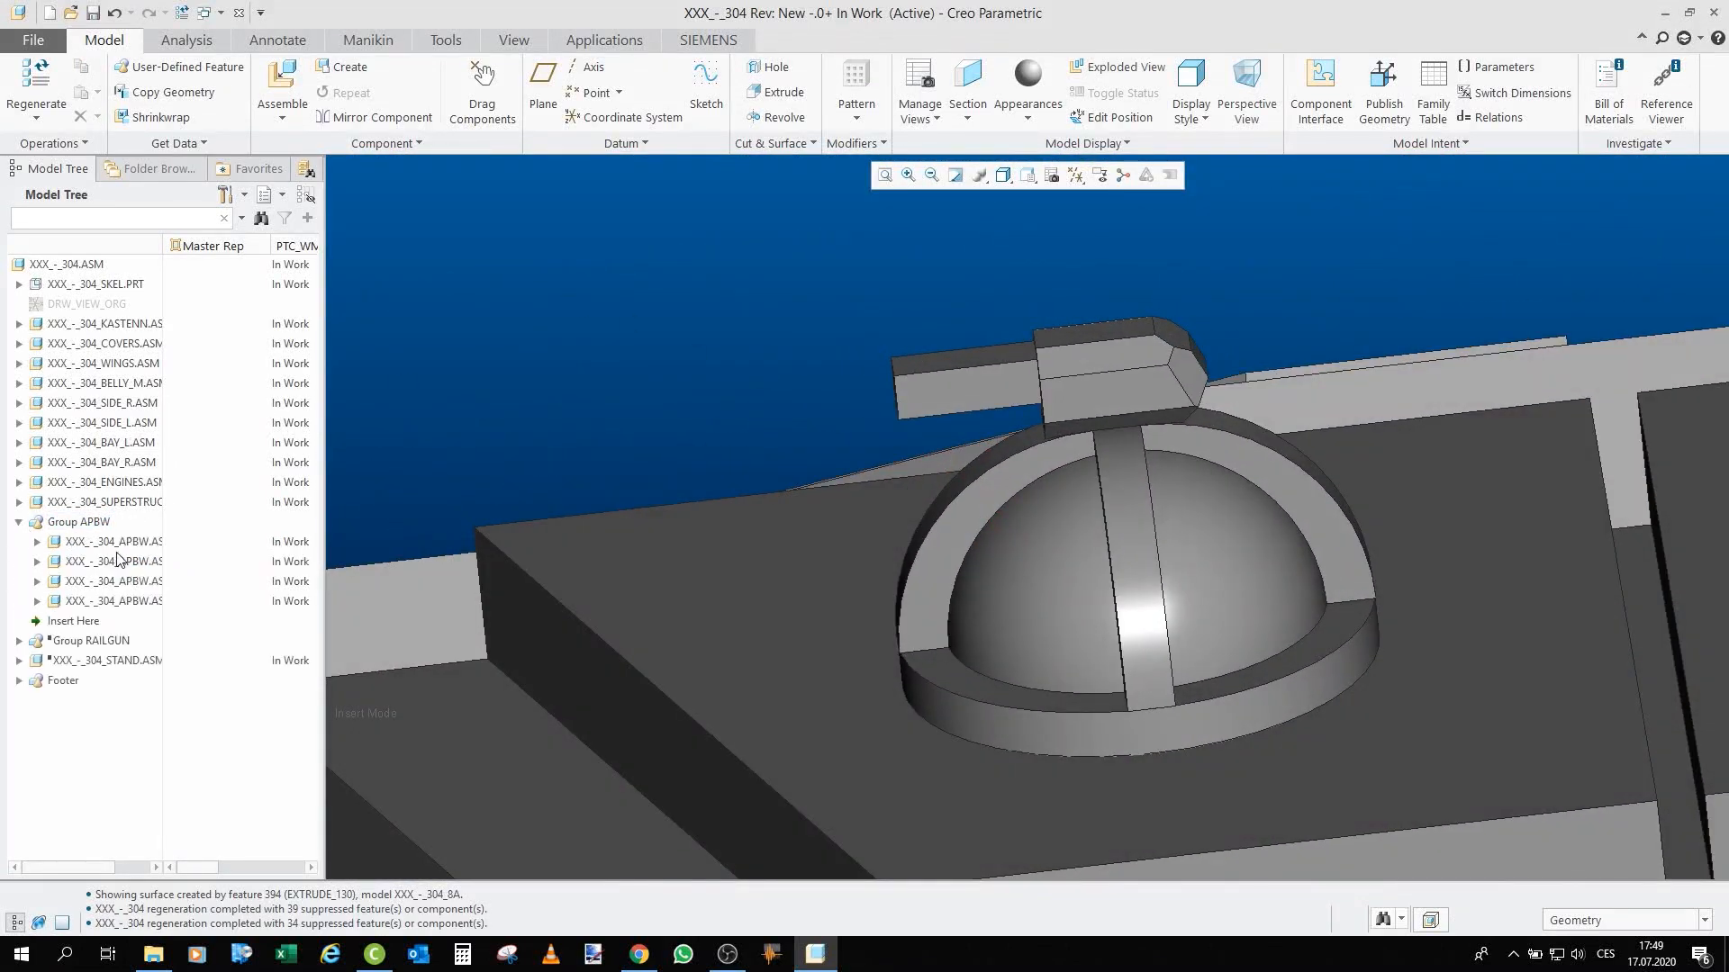
{"action": "left_click", "coordinate": [117, 560]}
{"action": "left_click", "coordinate": [151, 466]}
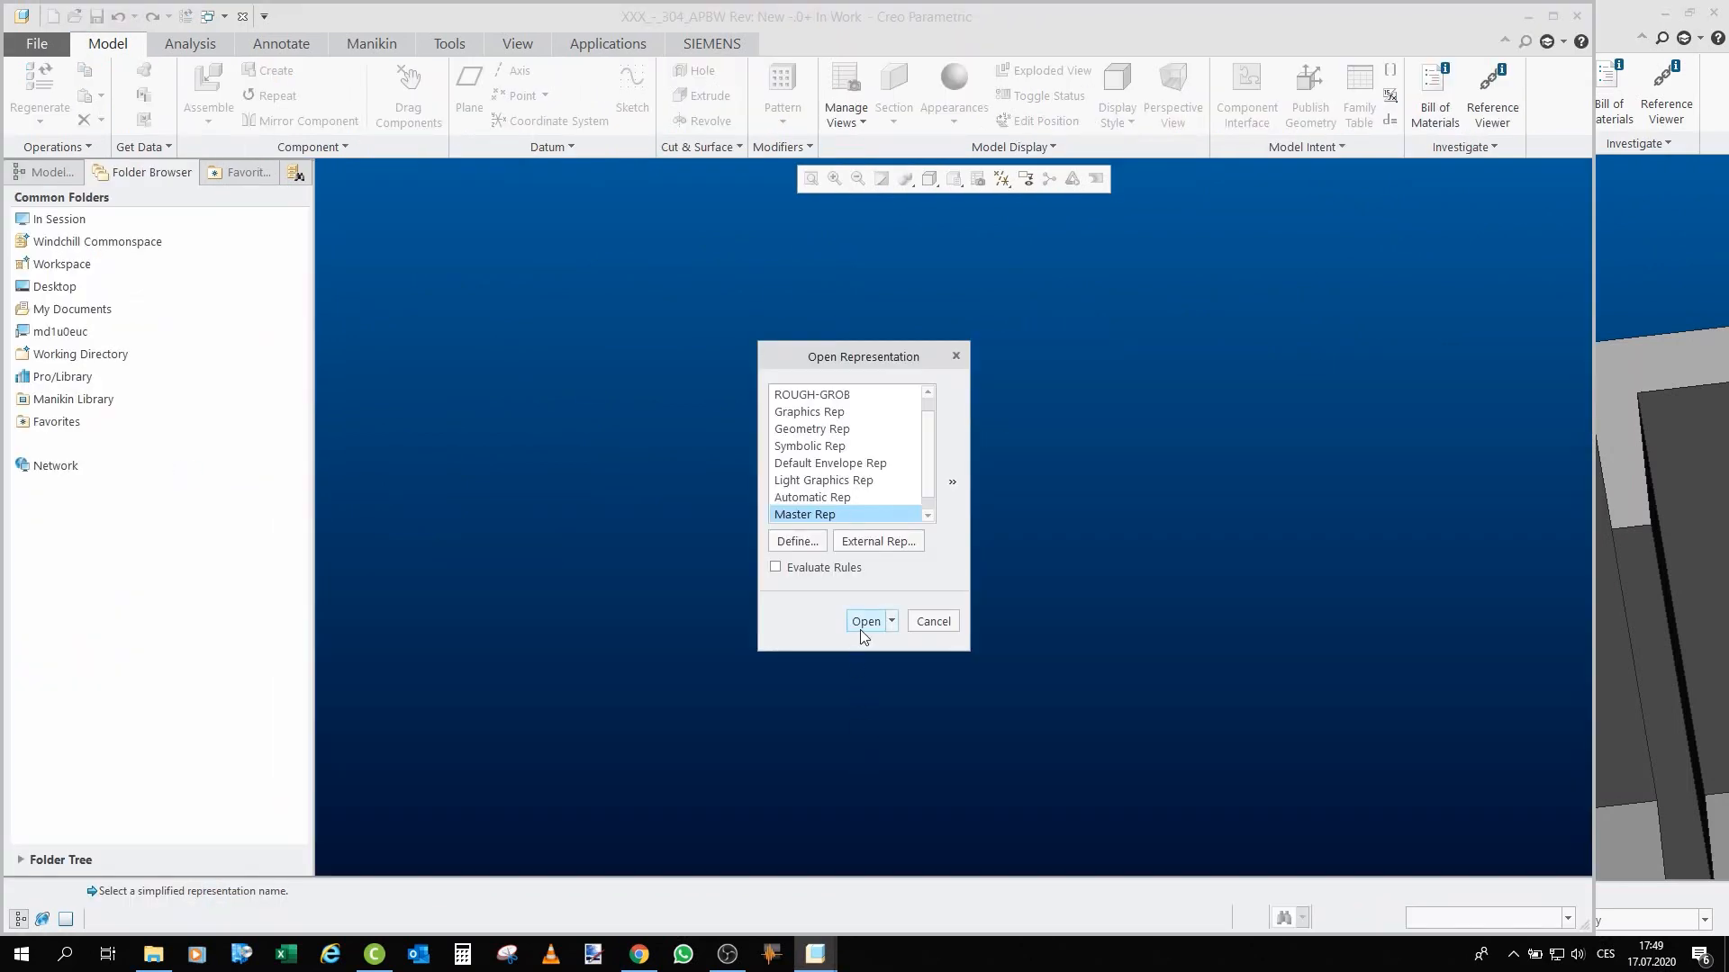
{"action": "left_click", "coordinate": [863, 619]}
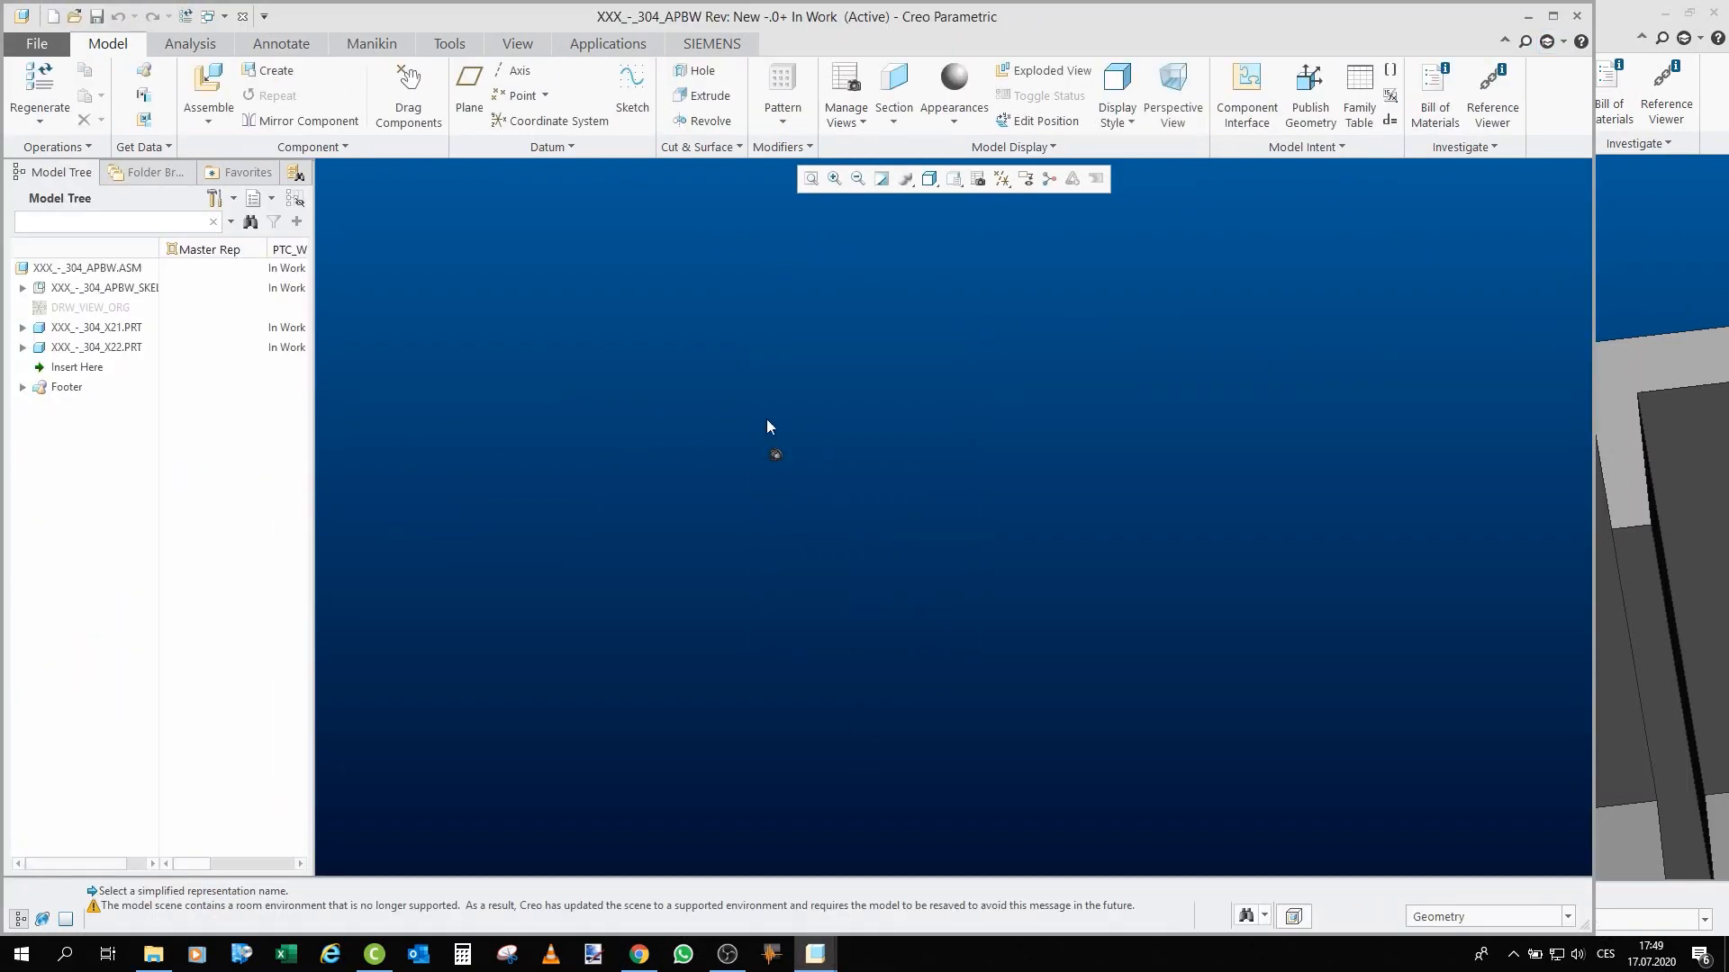
{"action": "mouse_move", "coordinate": [768, 428]}
{"action": "middle_mouse_down"}
{"action": "mouse_move", "coordinate": [734, 375]}
{"action": "mouse_move", "coordinate": [698, 413]}
{"action": "mouse_move", "coordinate": [726, 411]}
{"action": "mouse_move", "coordinate": [711, 461]}
{"action": "middle_mouse_up"}
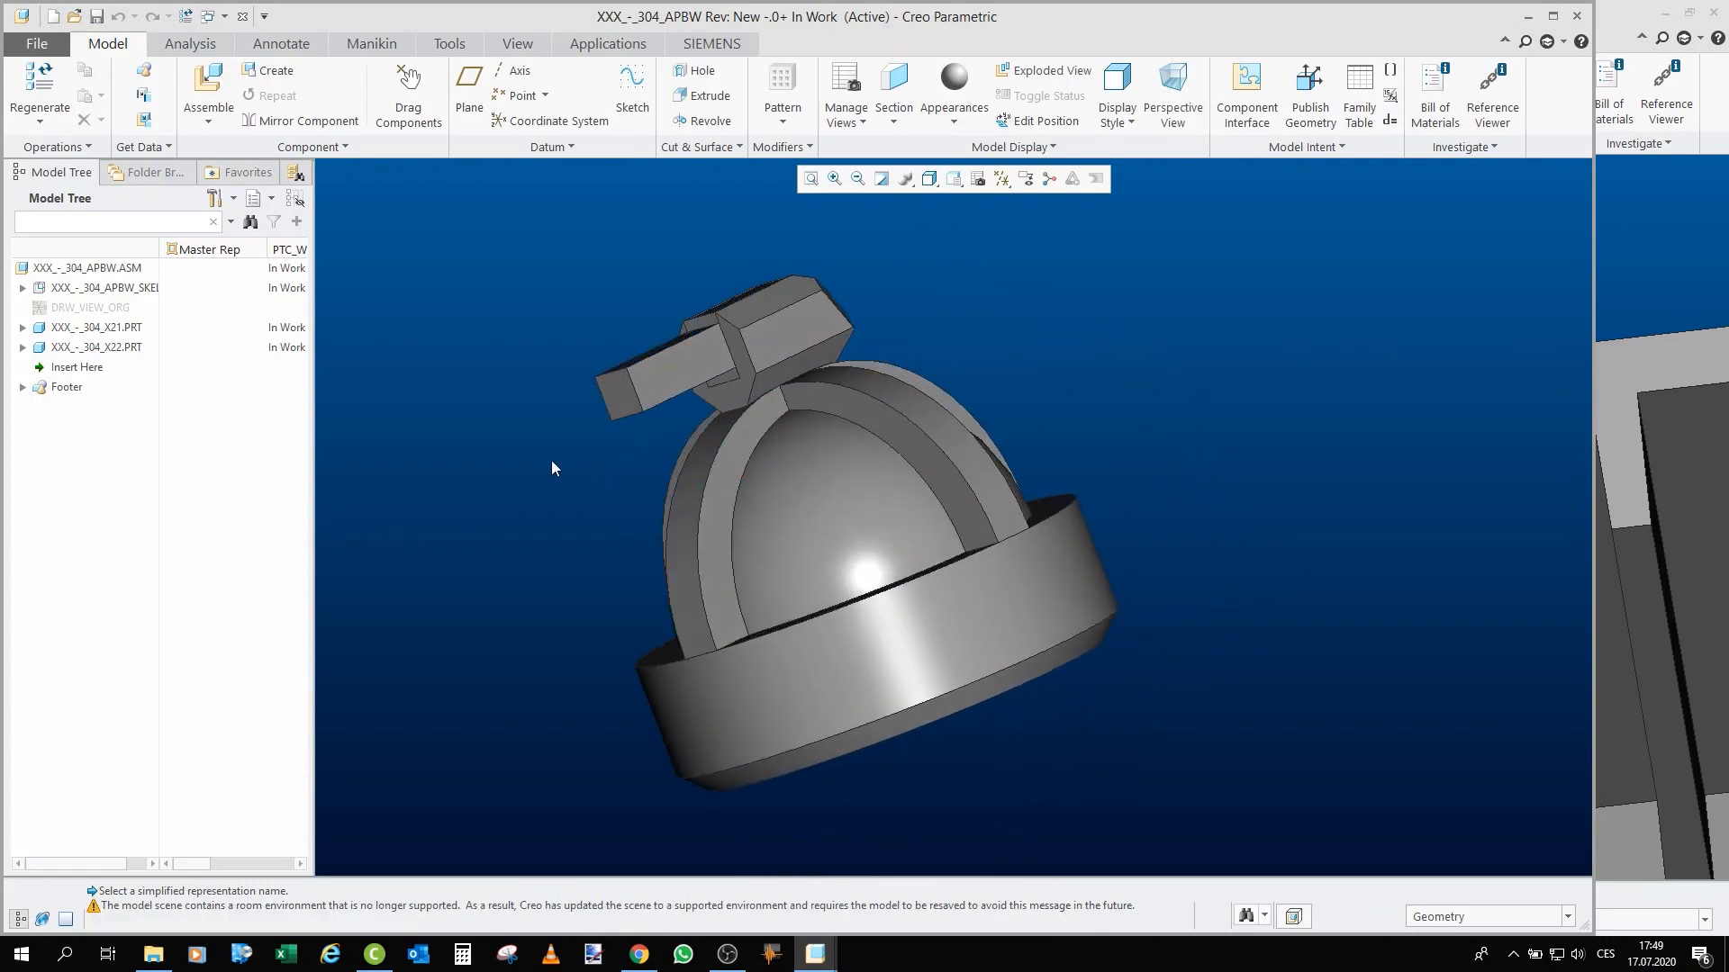
{"action": "scroll", "coordinate": [638, 278], "scroll_direction": "down", "scroll_amount": 3}
{"action": "middle_click_drag", "start_coordinate": [899, 375], "coordinate": [912, 422]}
Open the XXX_-_304_X21 dome part in its own window, examine its ribs and base, and close the window.
{"action": "left_click", "coordinate": [116, 329]}
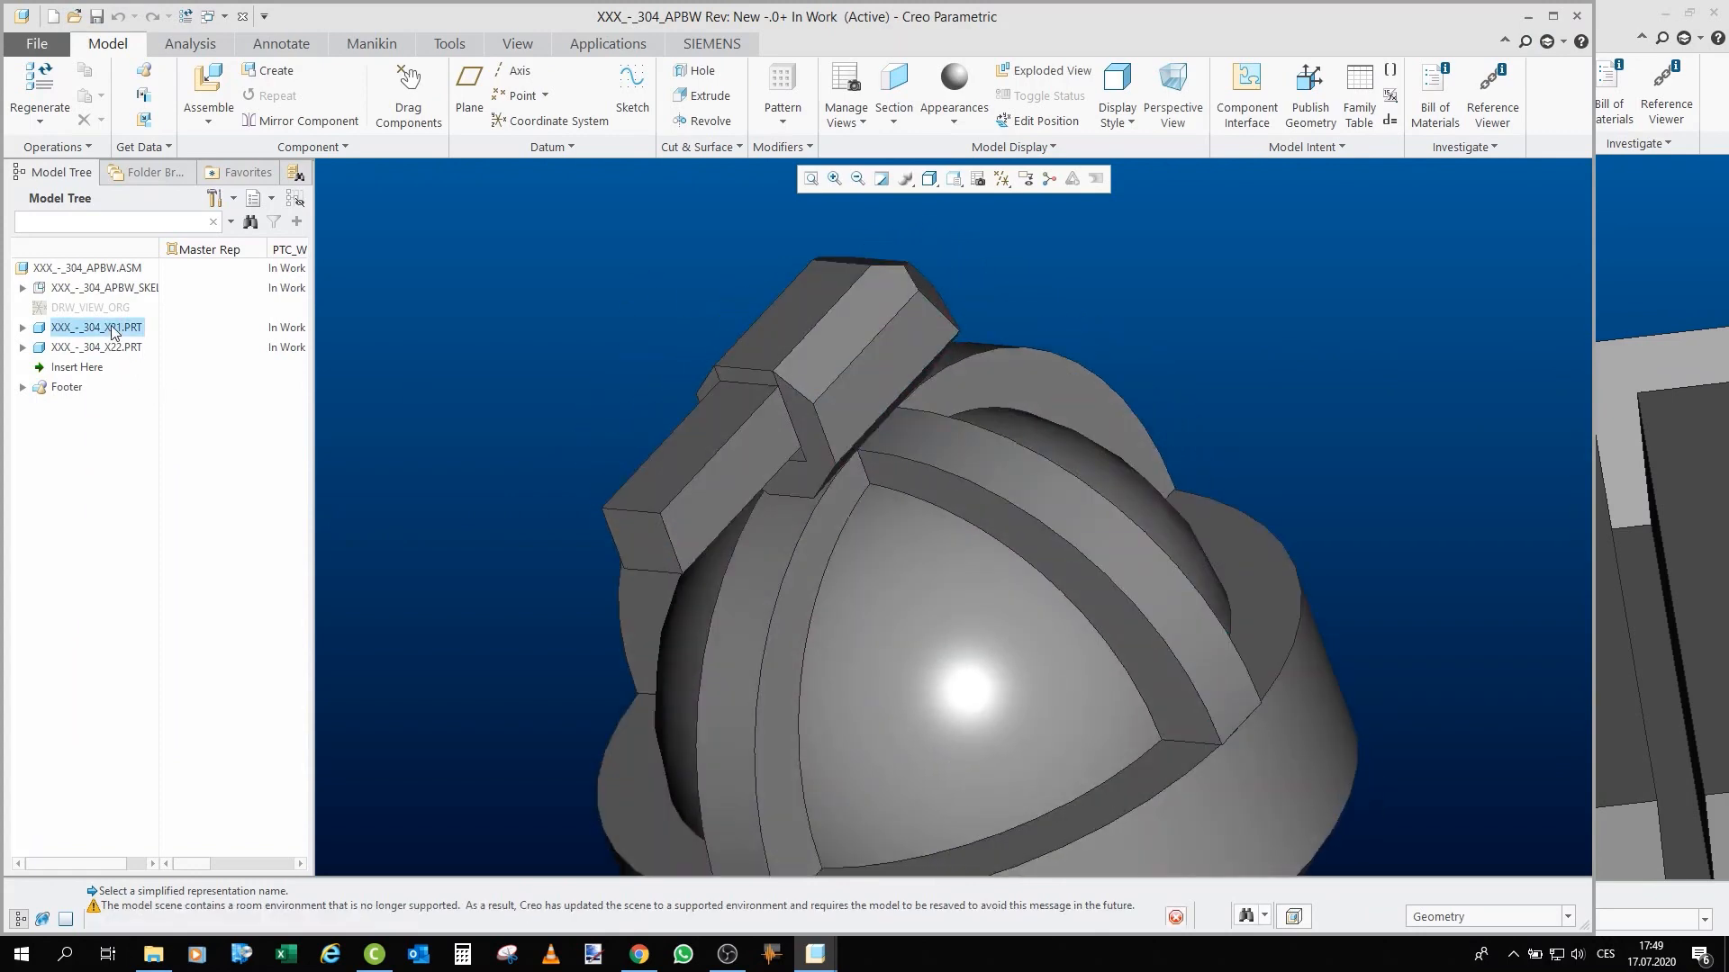
{"action": "left_click", "coordinate": [144, 243]}
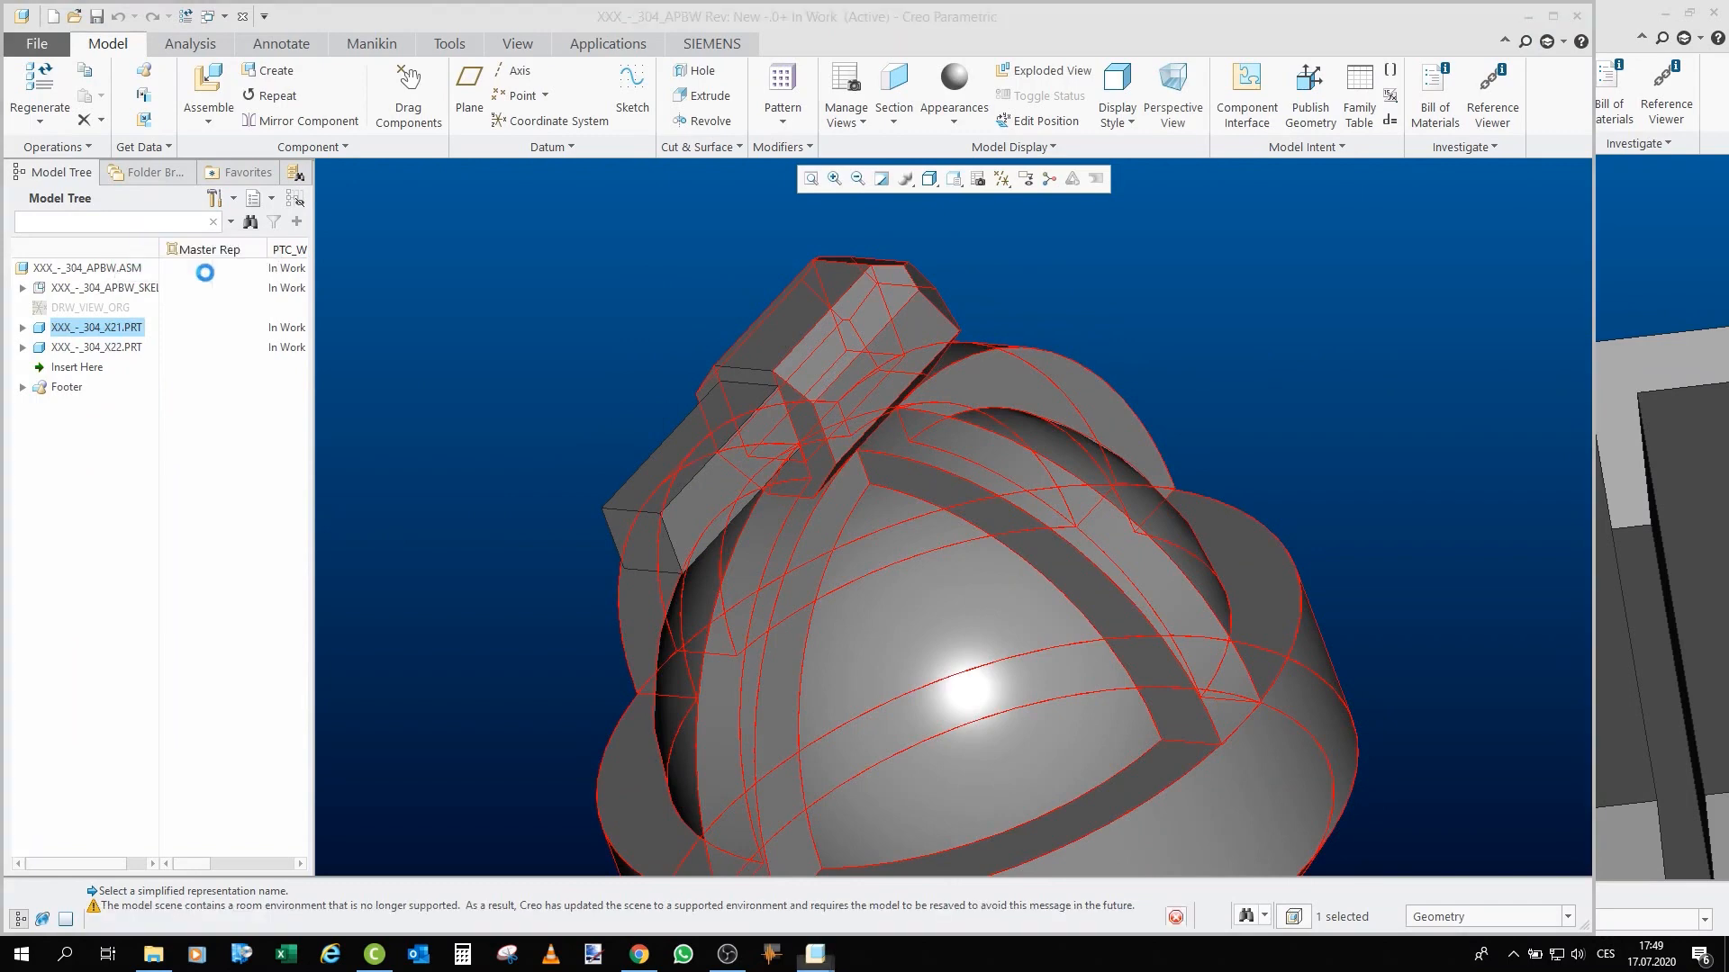
{"action": "scroll", "coordinate": [766, 450], "scroll_direction": "down", "scroll_amount": 3}
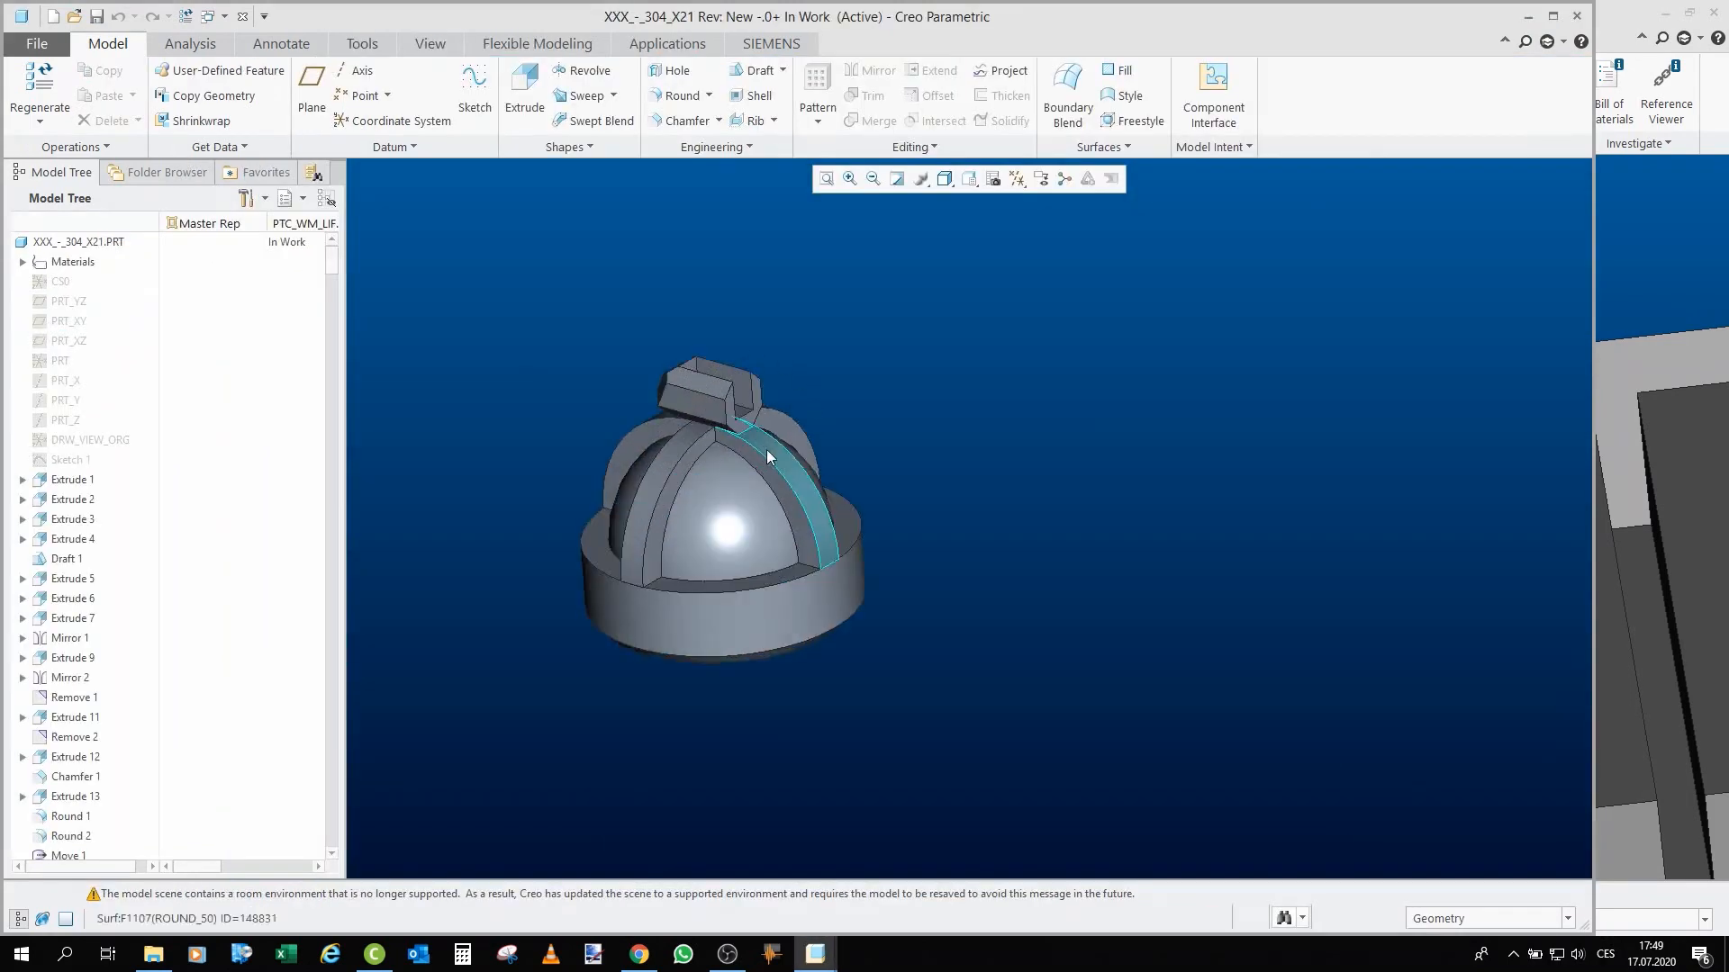
{"action": "middle_click_drag", "start_coordinate": [765, 451], "coordinate": [571, 385]}
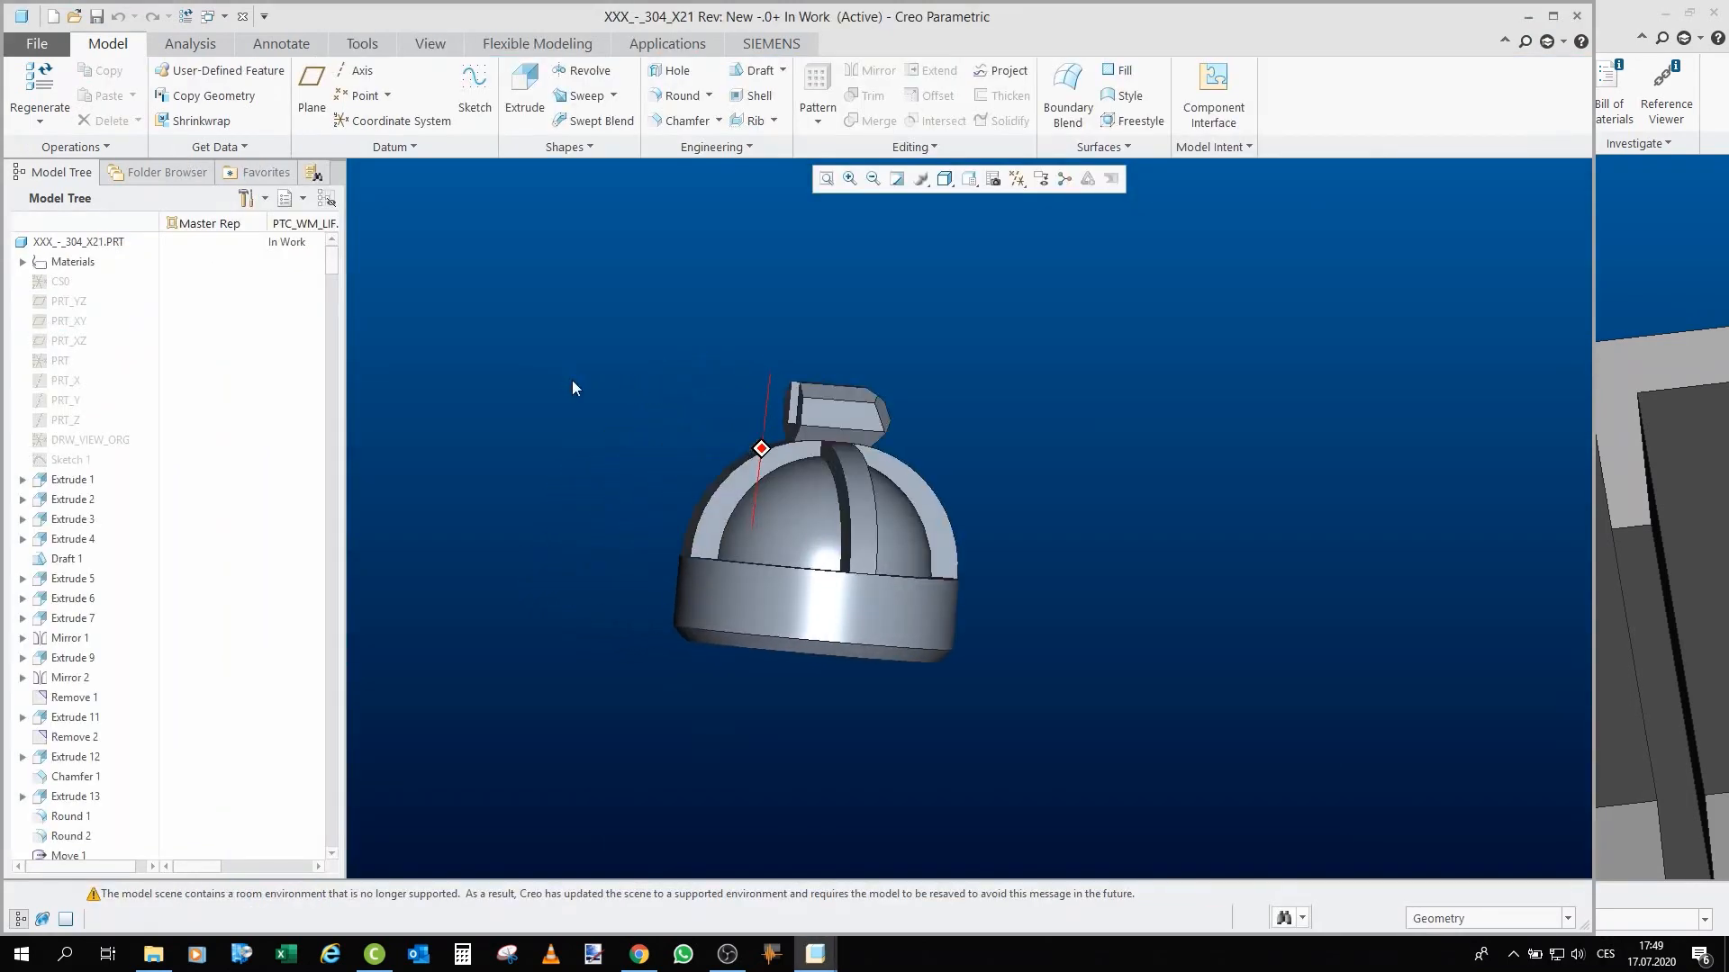
{"action": "left_click", "coordinate": [241, 20]}
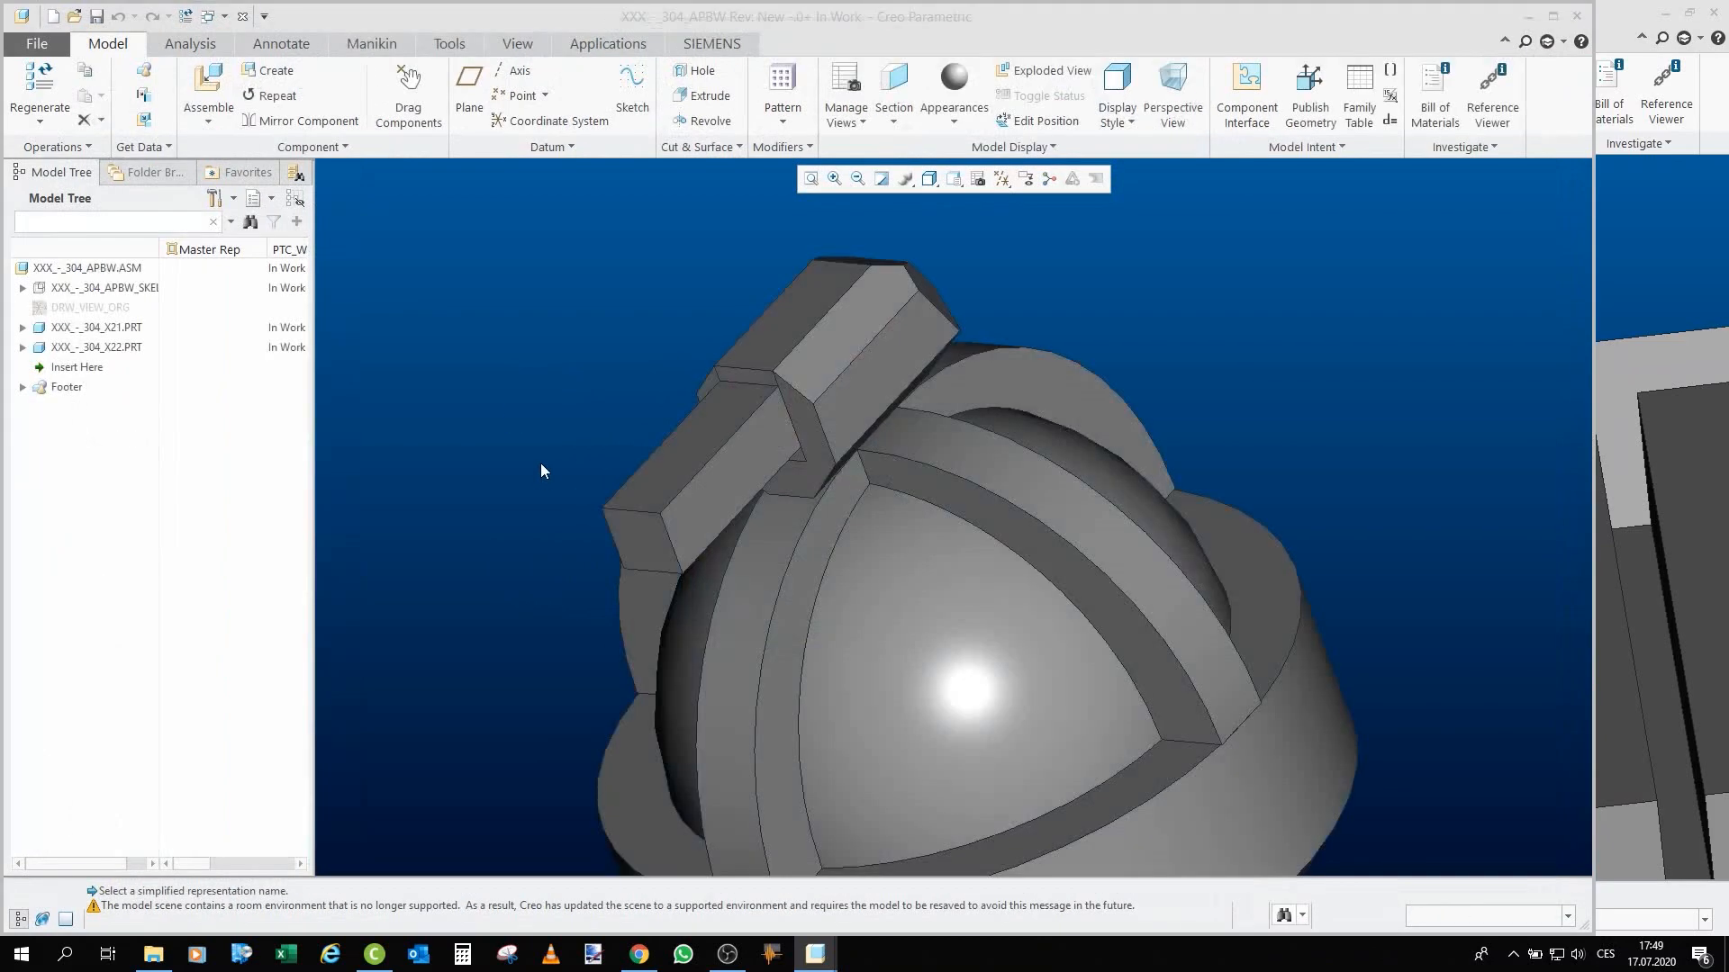
Open the XXX_-_304_X22 gun barrel part, examine it, and close both its window and the turret assembly's window.
{"action": "left_click", "coordinate": [711, 463]}
{"action": "left_click", "coordinate": [745, 359]}
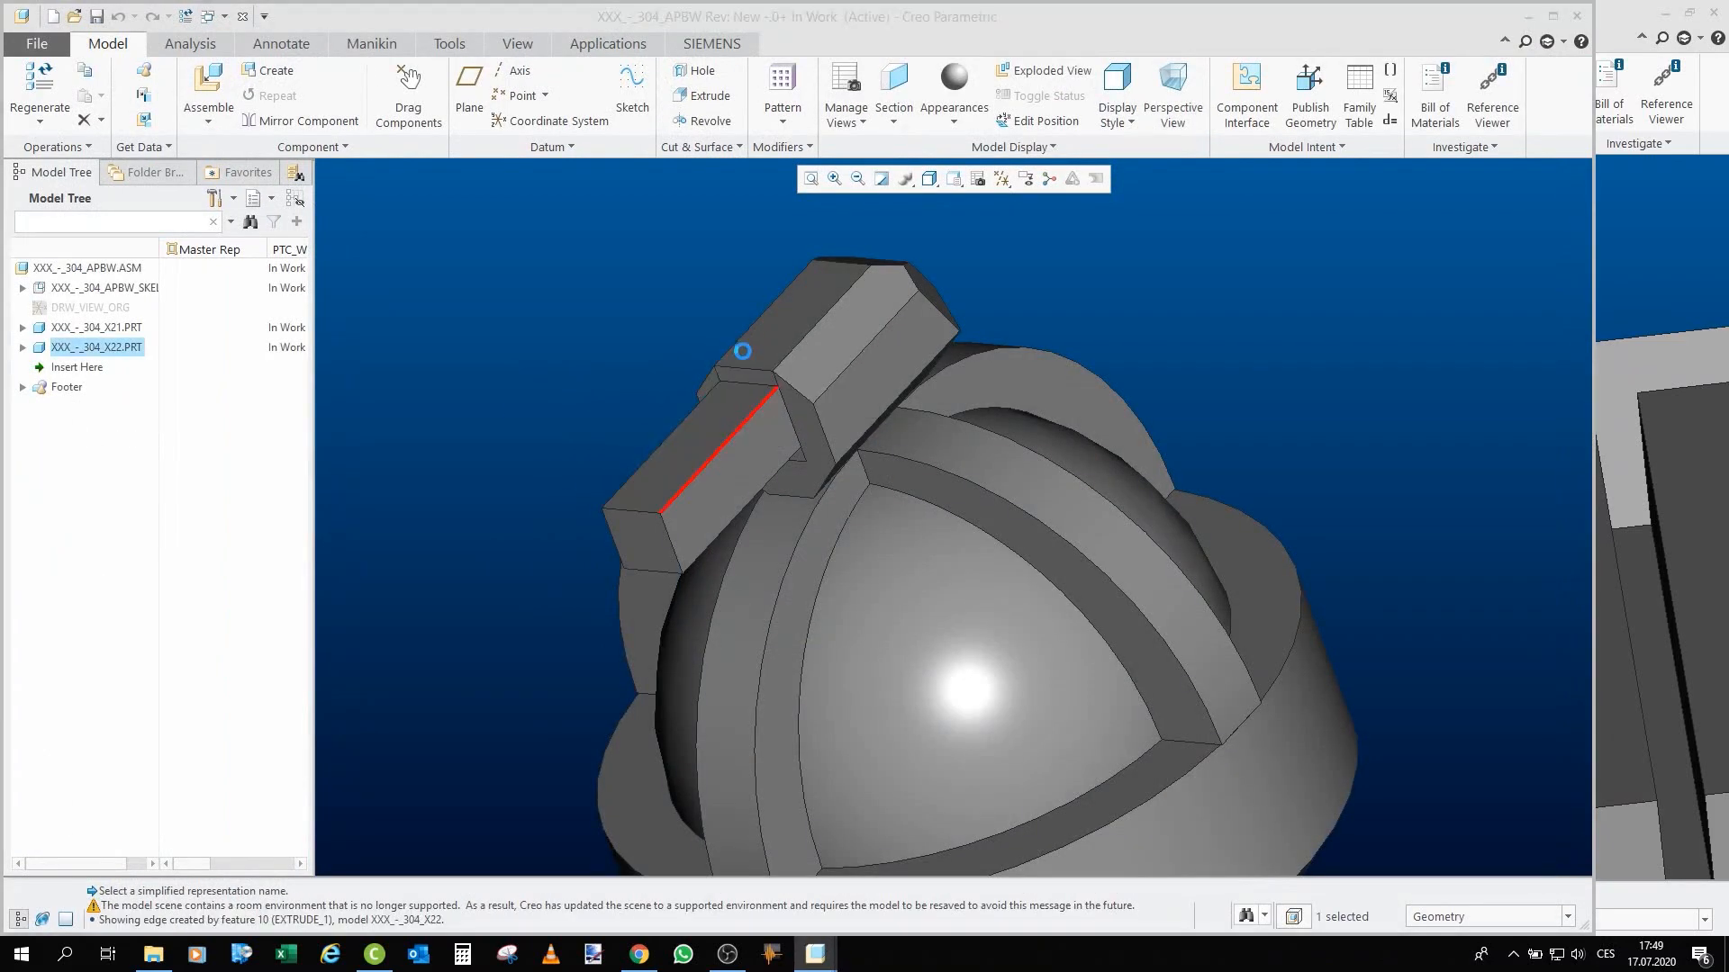
{"action": "middle_click_drag", "start_coordinate": [741, 351], "coordinate": [735, 573]}
{"action": "scroll", "coordinate": [736, 573], "scroll_direction": "up", "scroll_amount": 4}
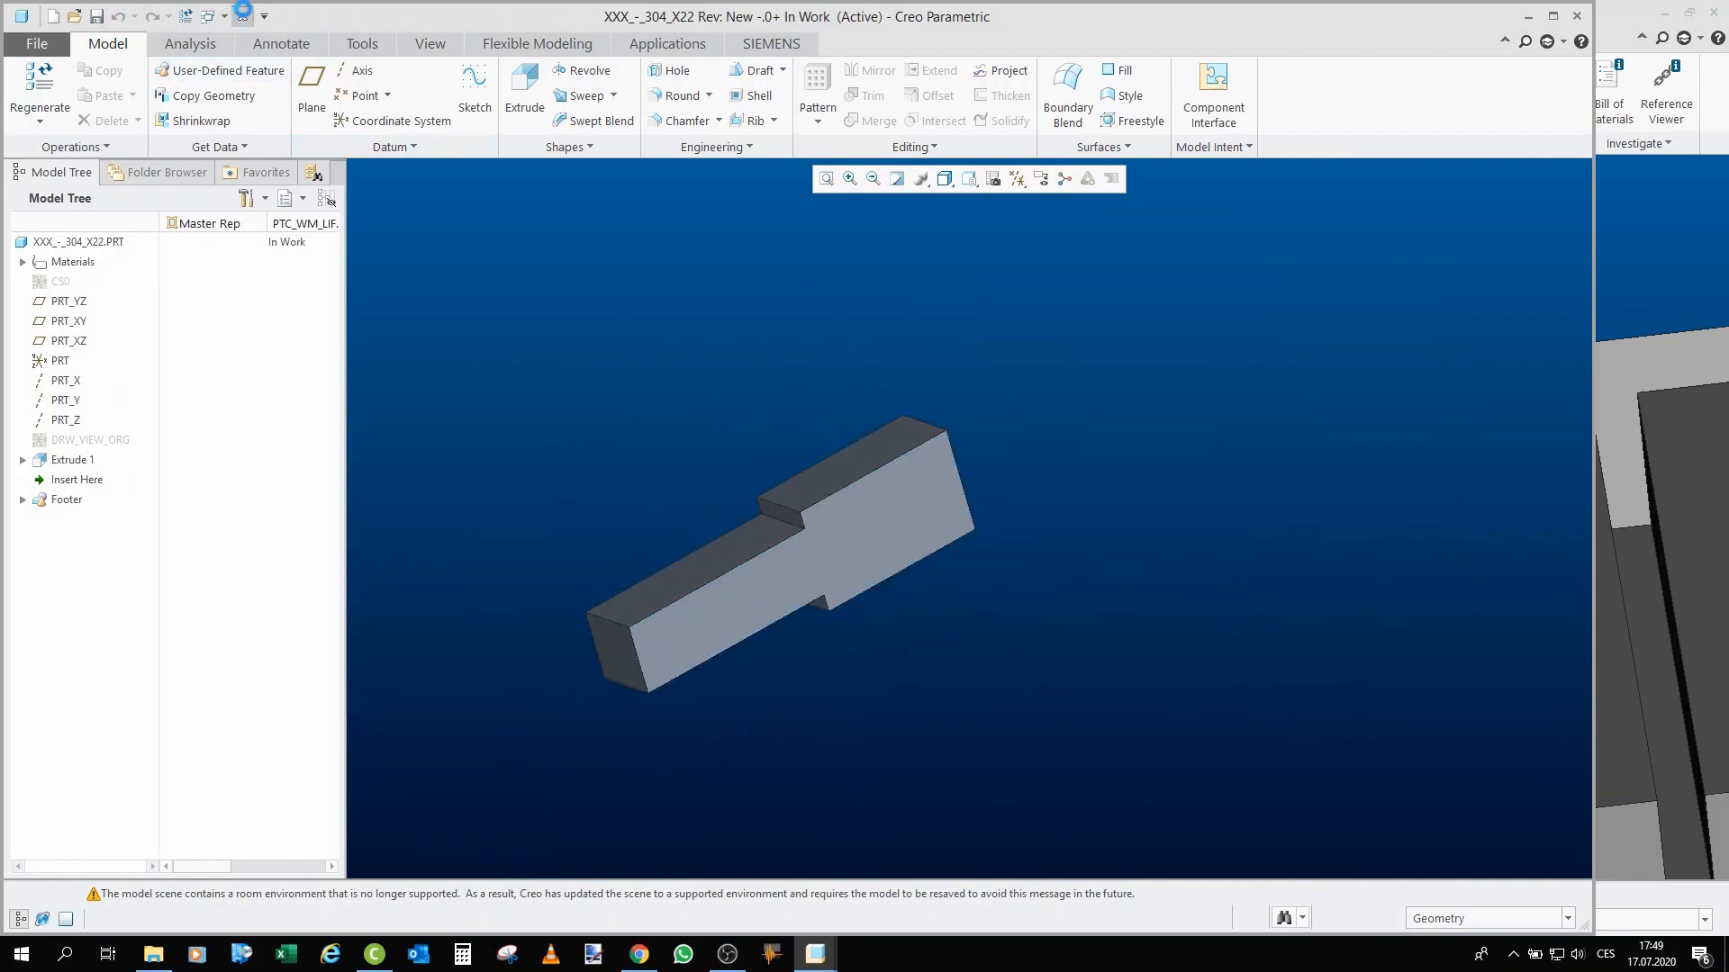
{"action": "left_click", "coordinate": [242, 17]}
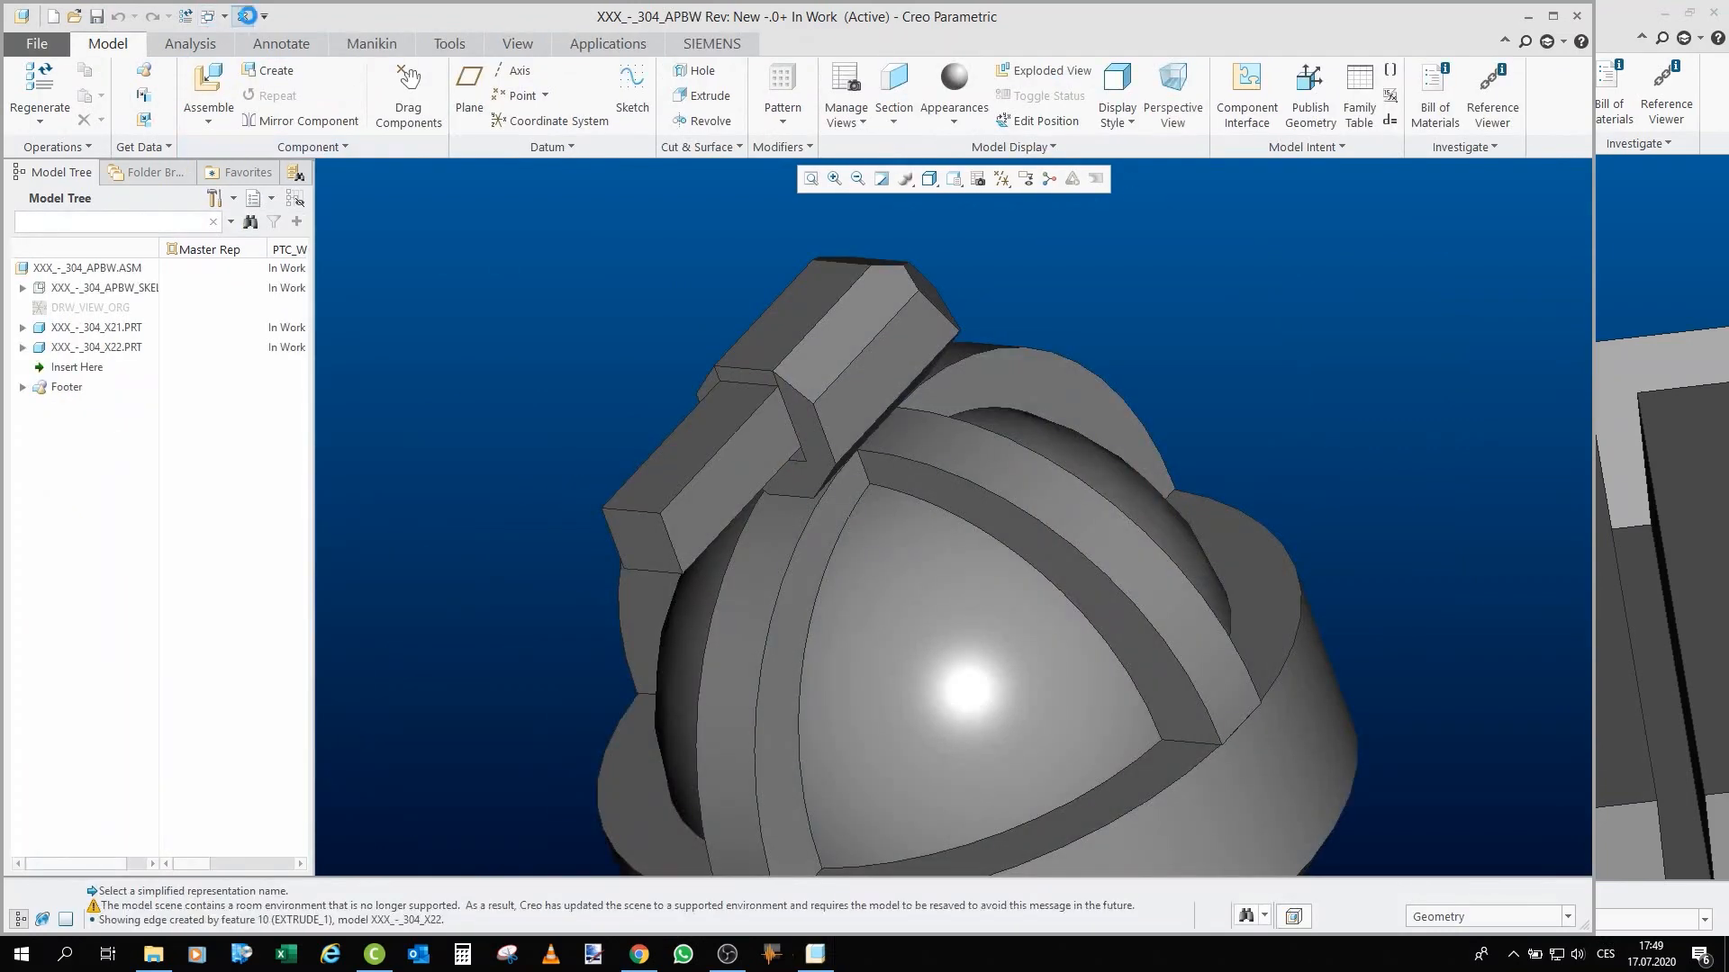
{"action": "left_click", "coordinate": [241, 16]}
{"action": "key", "text": "ctrl+a"}
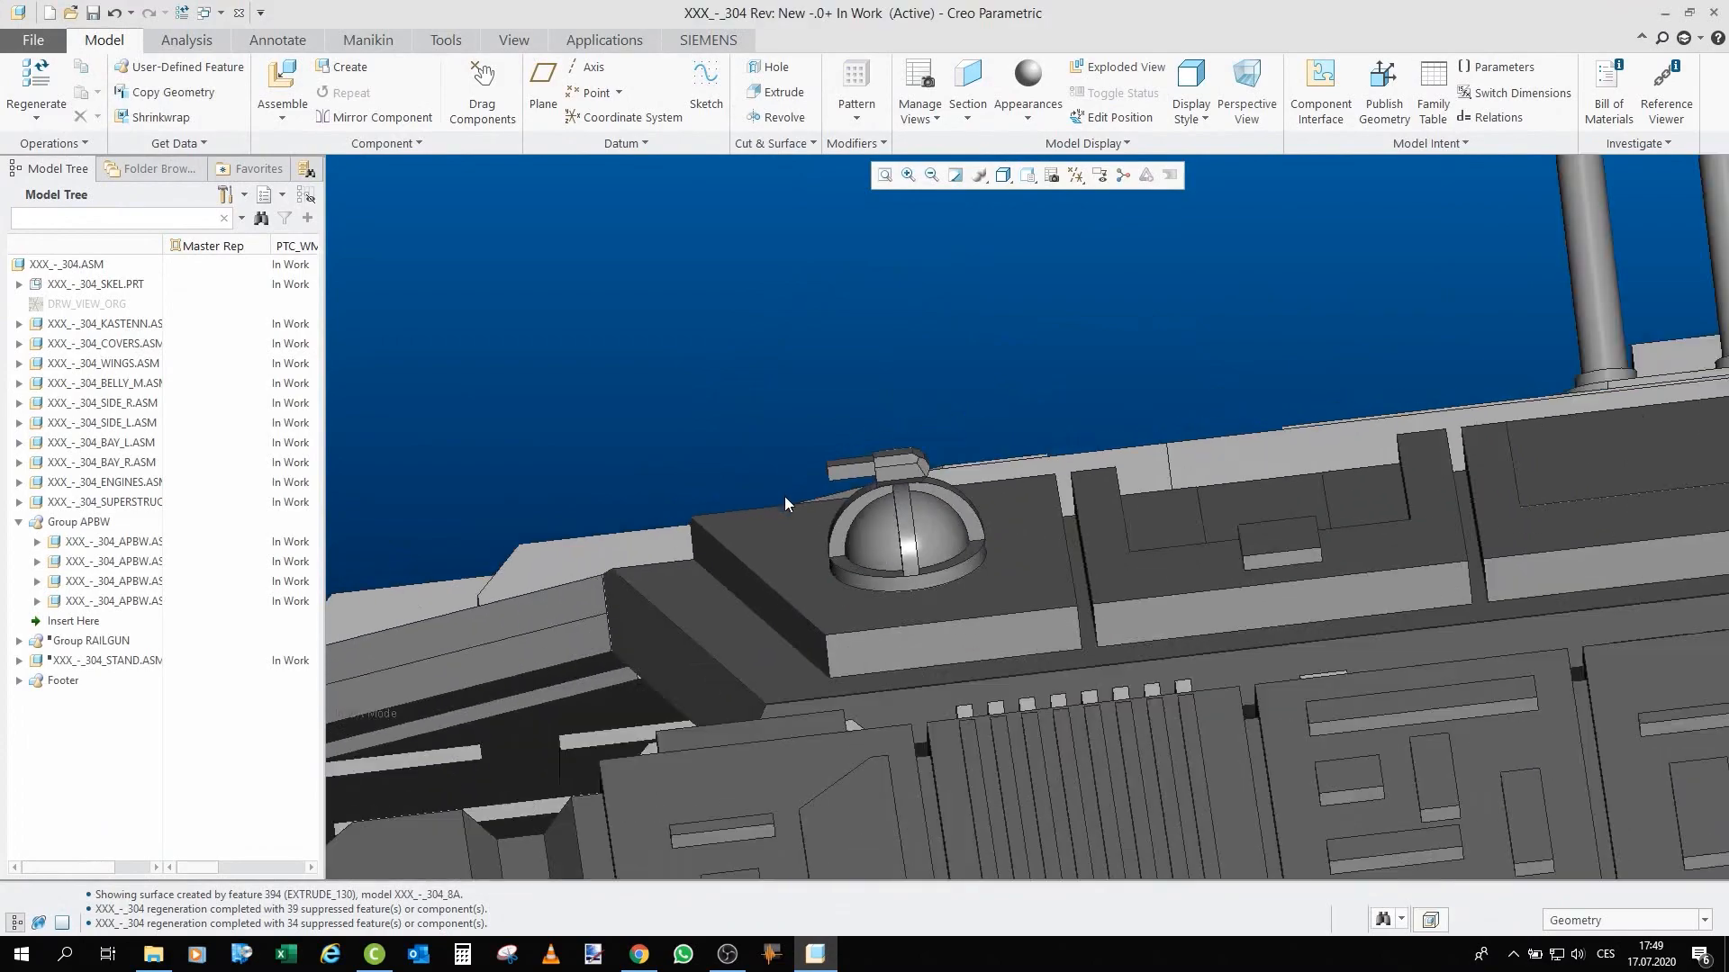
Examine the mounted APBW turret on the superstructure side wall and its placement on the whole ship.
{"action": "scroll", "coordinate": [894, 405], "scroll_direction": "down", "scroll_amount": 10}
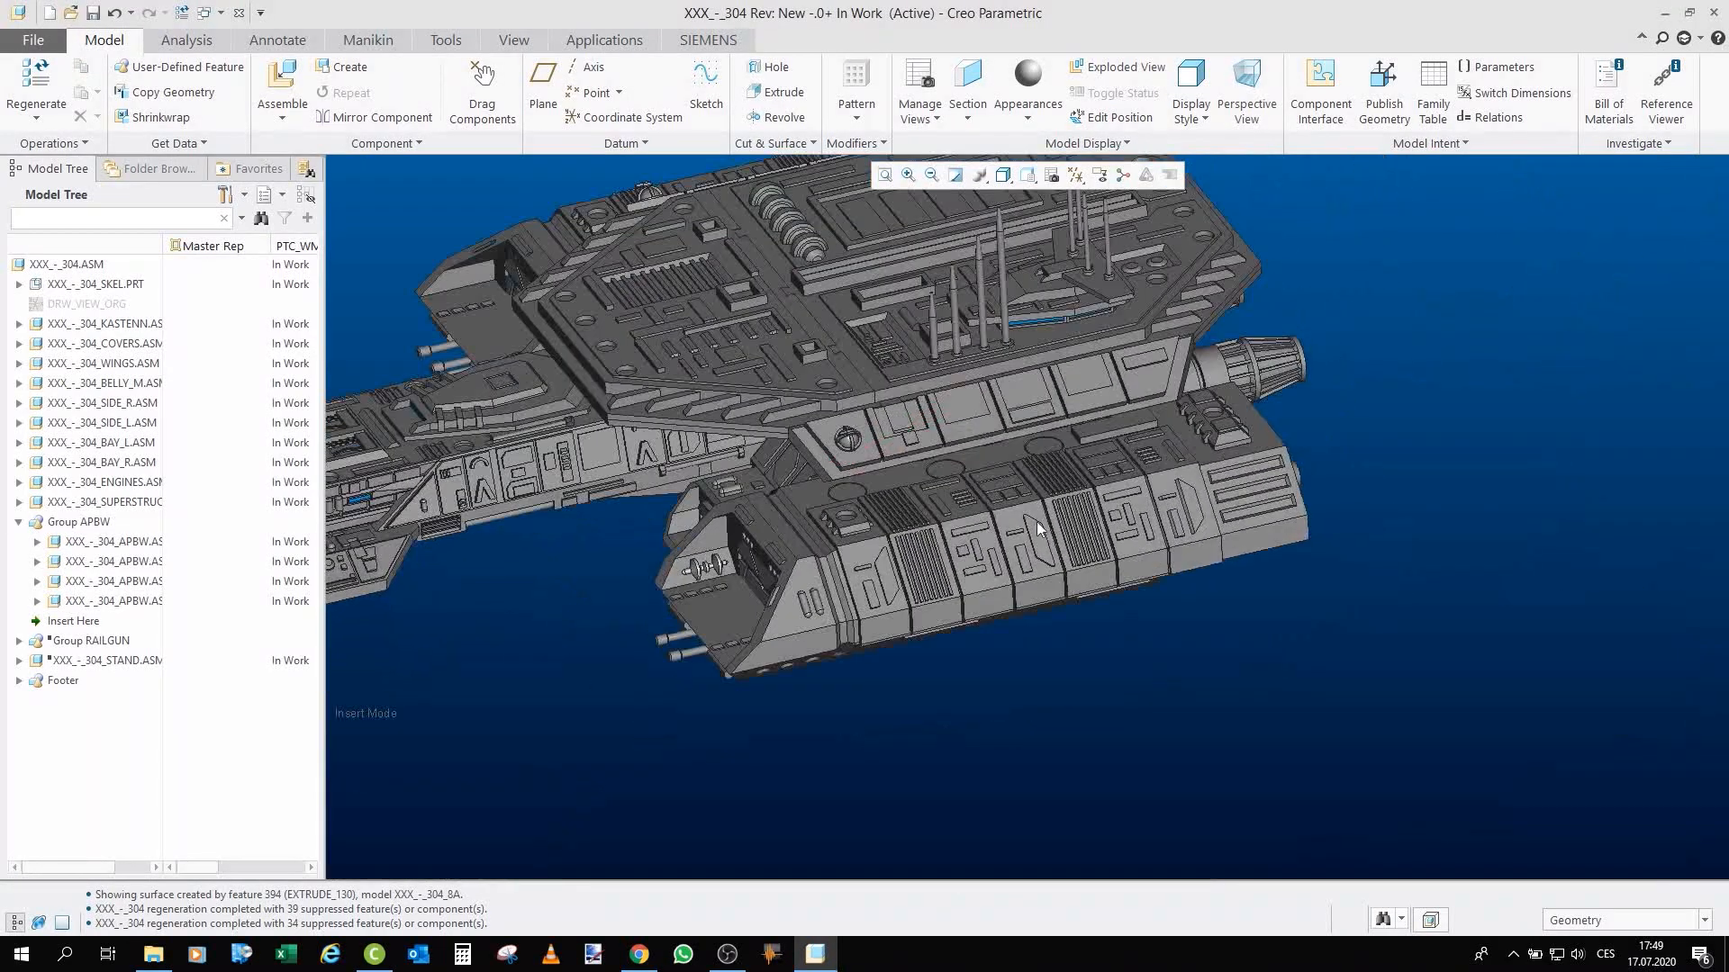
{"action": "scroll", "coordinate": [959, 497], "scroll_direction": "up", "scroll_amount": 15}
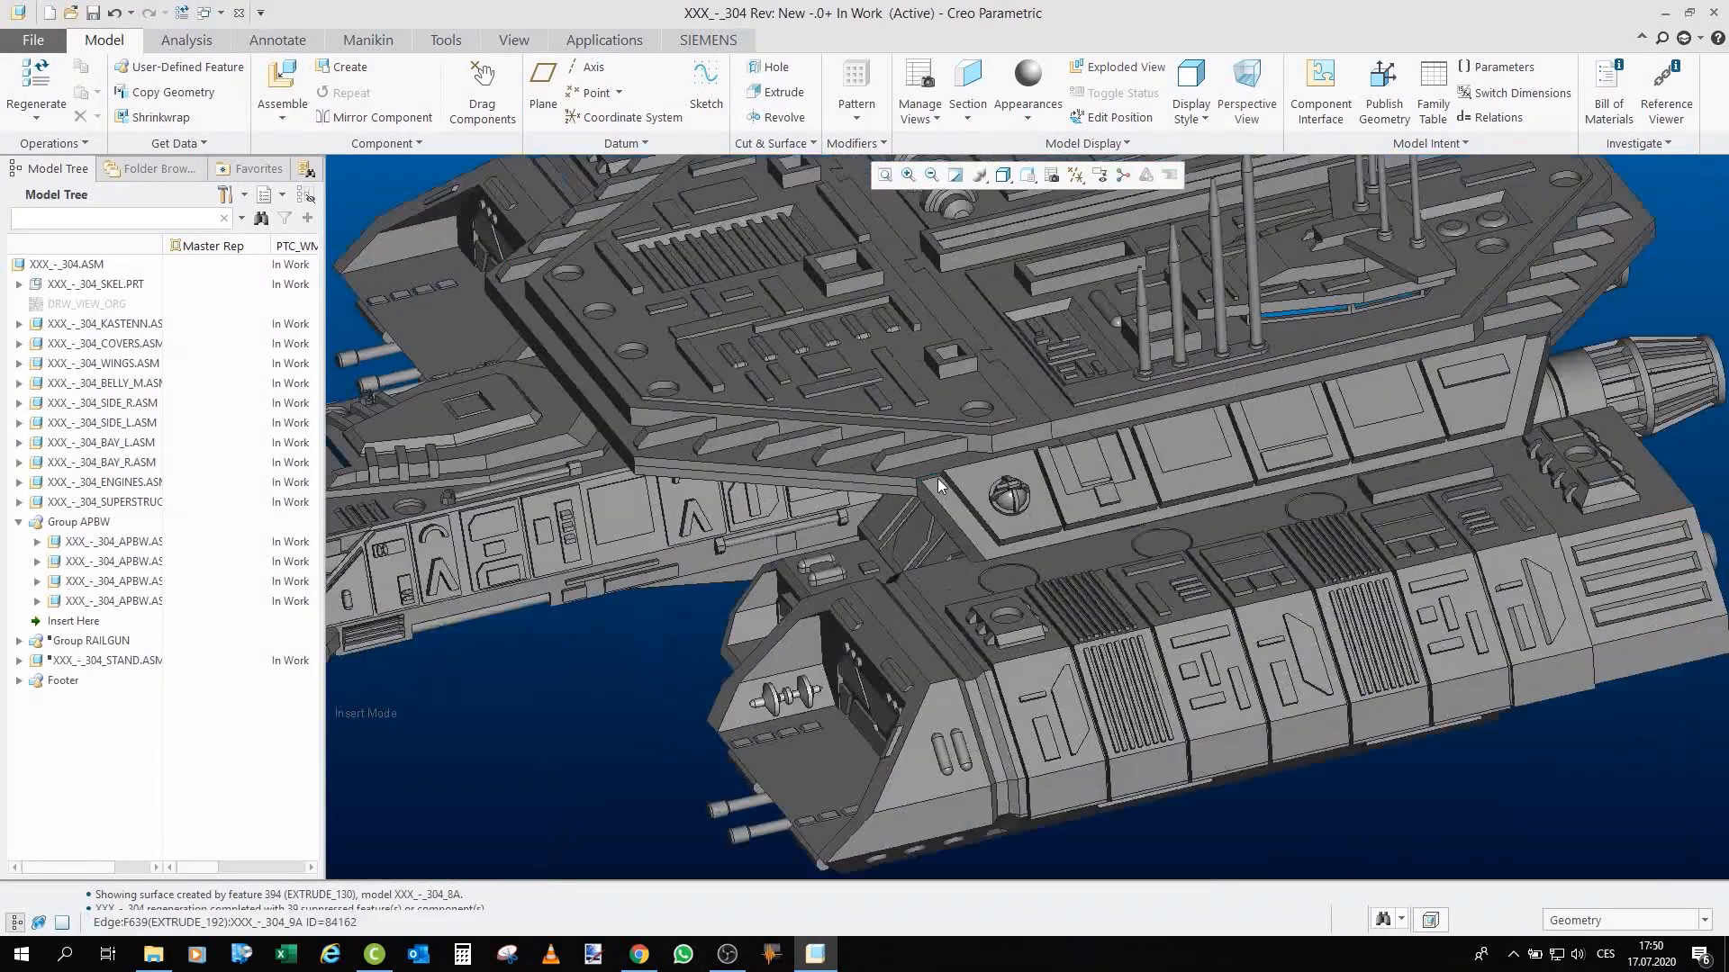
{"action": "scroll", "coordinate": [1160, 494], "scroll_direction": "up", "scroll_amount": 6}
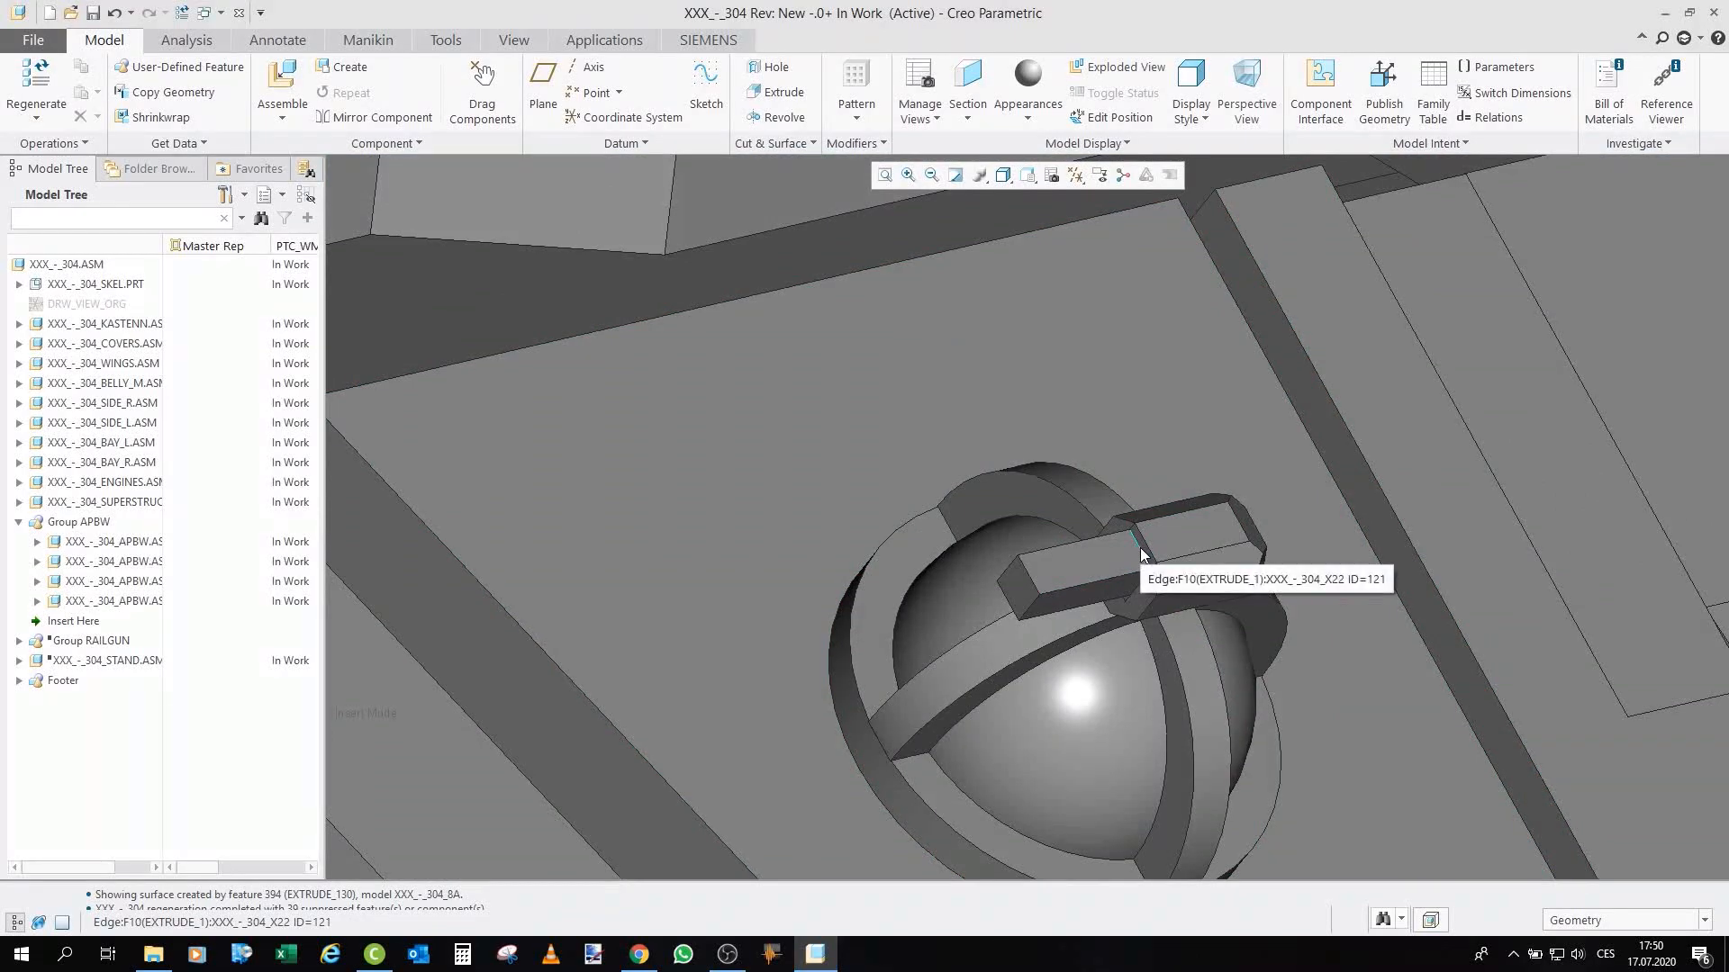
{"action": "scroll", "coordinate": [1140, 553], "scroll_direction": "down", "scroll_amount": 10}
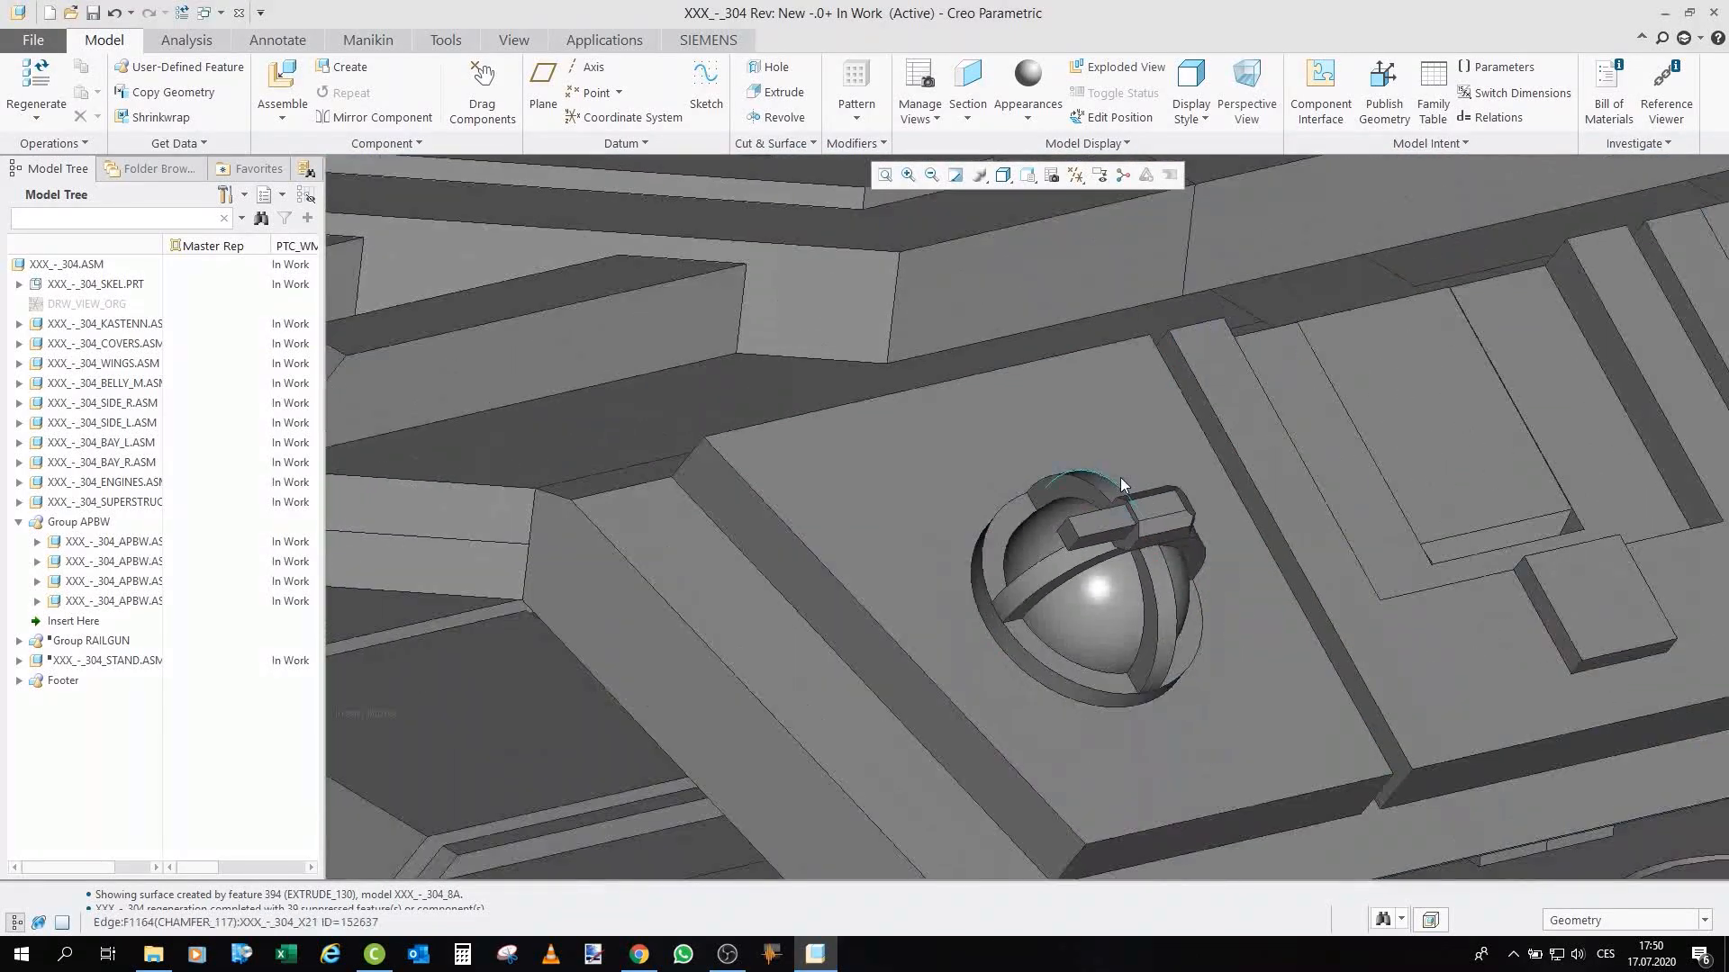
{"action": "scroll", "coordinate": [1140, 482], "scroll_direction": "down", "scroll_amount": 4}
{"action": "scroll", "coordinate": [719, 690], "scroll_direction": "up", "scroll_amount": 2}
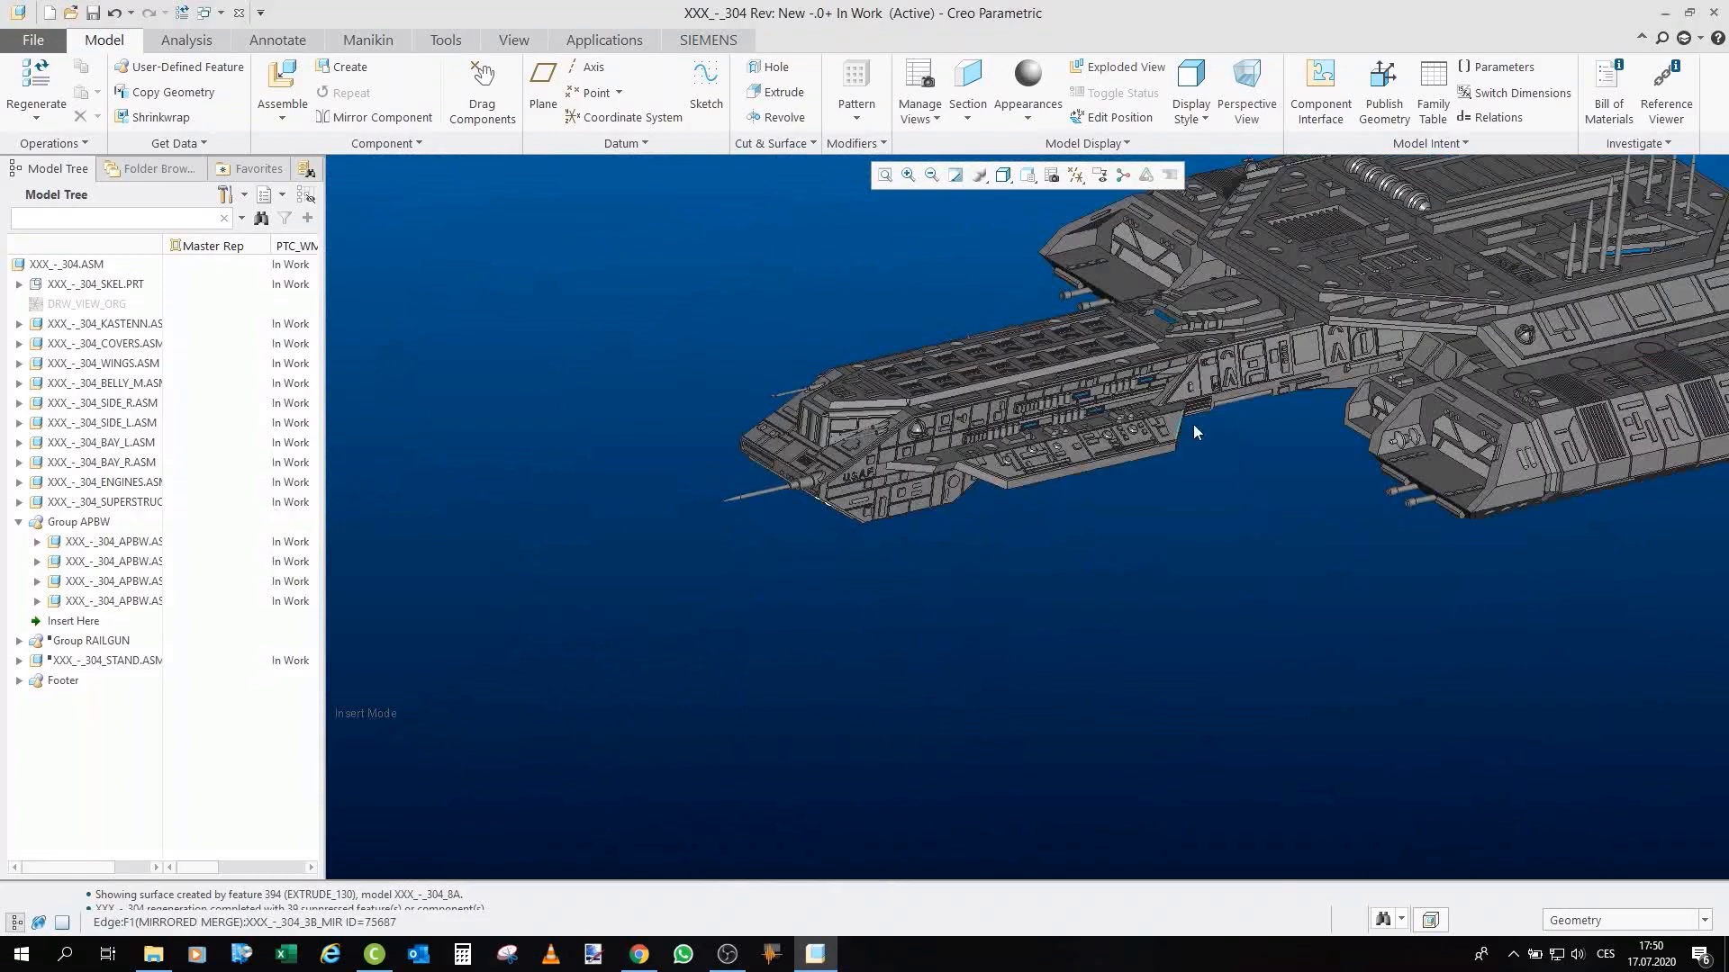
{"action": "scroll", "coordinate": [1194, 429], "scroll_direction": "up", "scroll_amount": 2}
{"action": "scroll", "coordinate": [1339, 719], "scroll_direction": "down", "scroll_amount": 4}
{"action": "scroll", "coordinate": [1595, 564], "scroll_direction": "up", "scroll_amount": 4}
{"action": "scroll", "coordinate": [1138, 738], "scroll_direction": "down", "scroll_amount": 2}
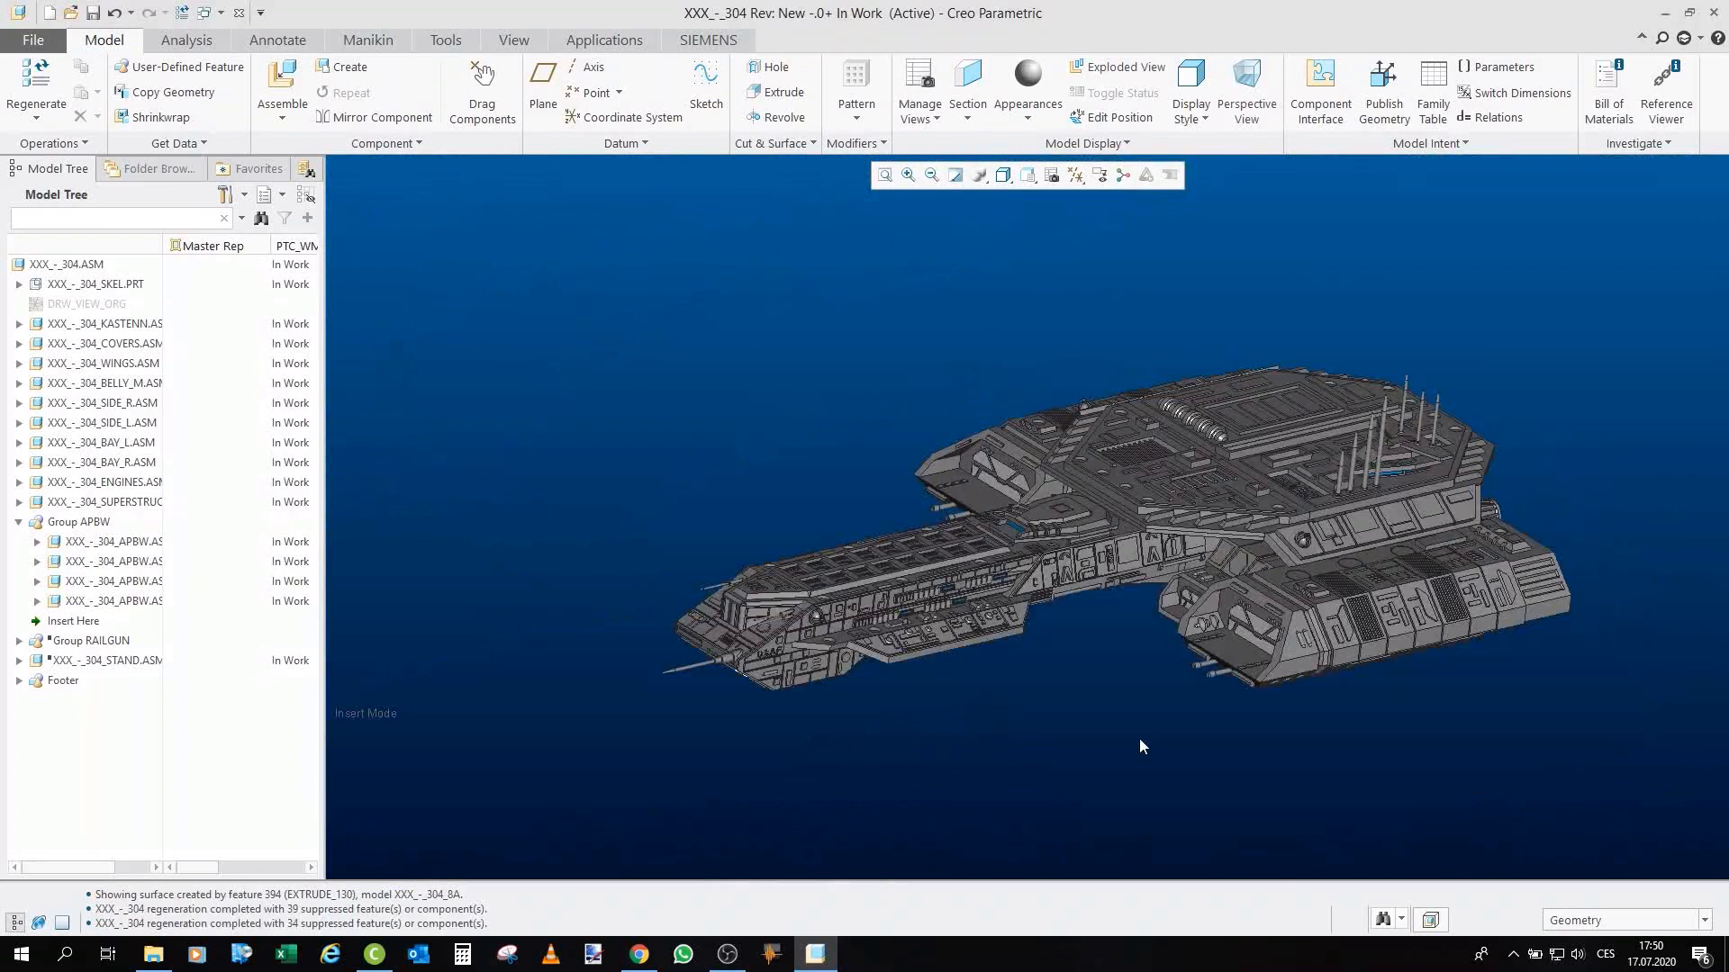
Move the insertion point below Group RAILGUN, highlight that group on the ship with Group APBW collapsed, and clear the selection.
{"action": "scroll", "coordinate": [531, 676], "scroll_direction": "up", "scroll_amount": 1}
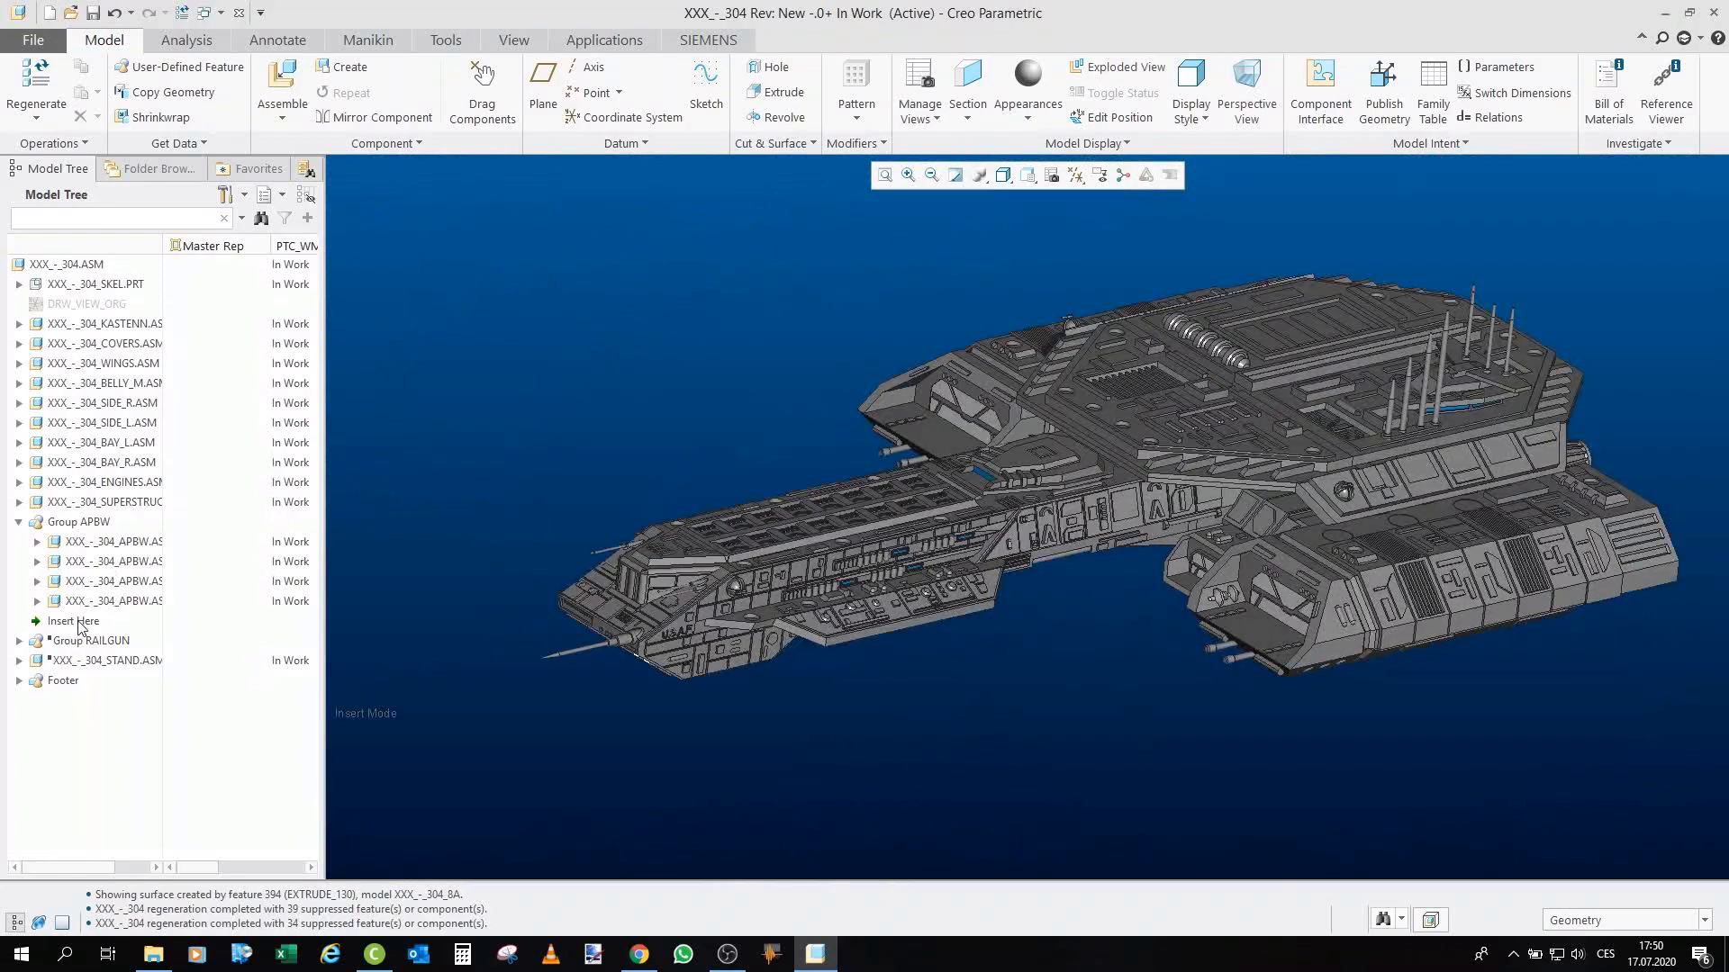
{"action": "left_click_drag", "start_coordinate": [76, 622], "coordinate": [80, 645]}
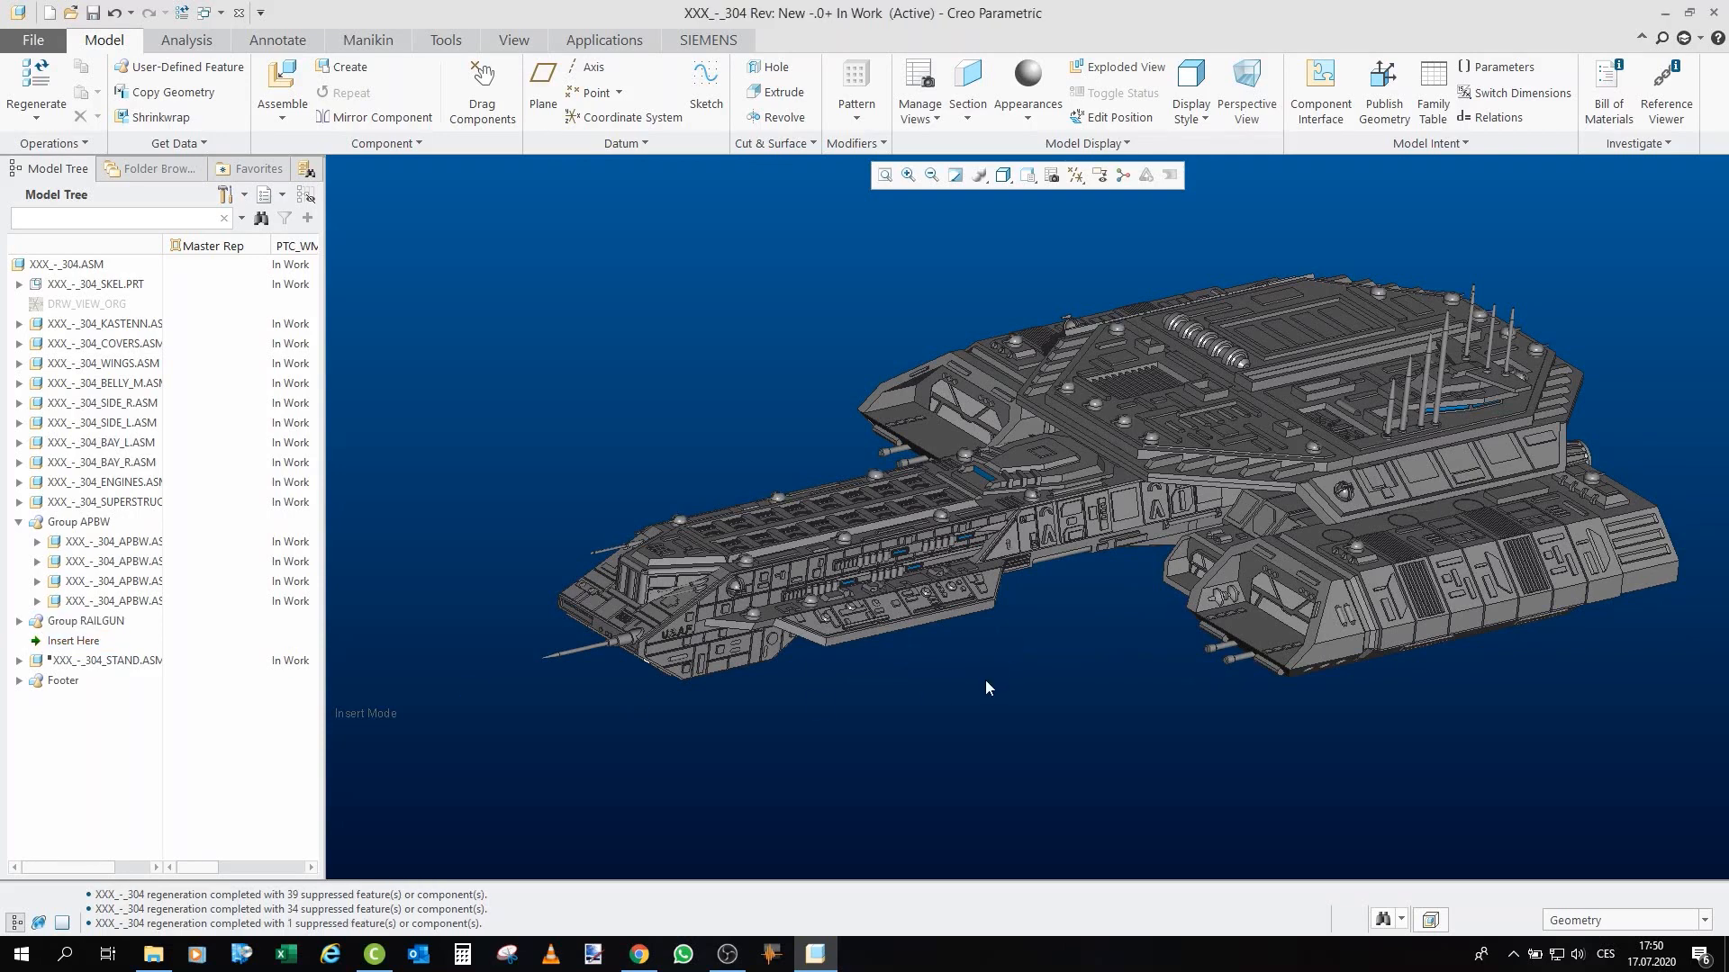
{"action": "left_click", "coordinate": [76, 622]}
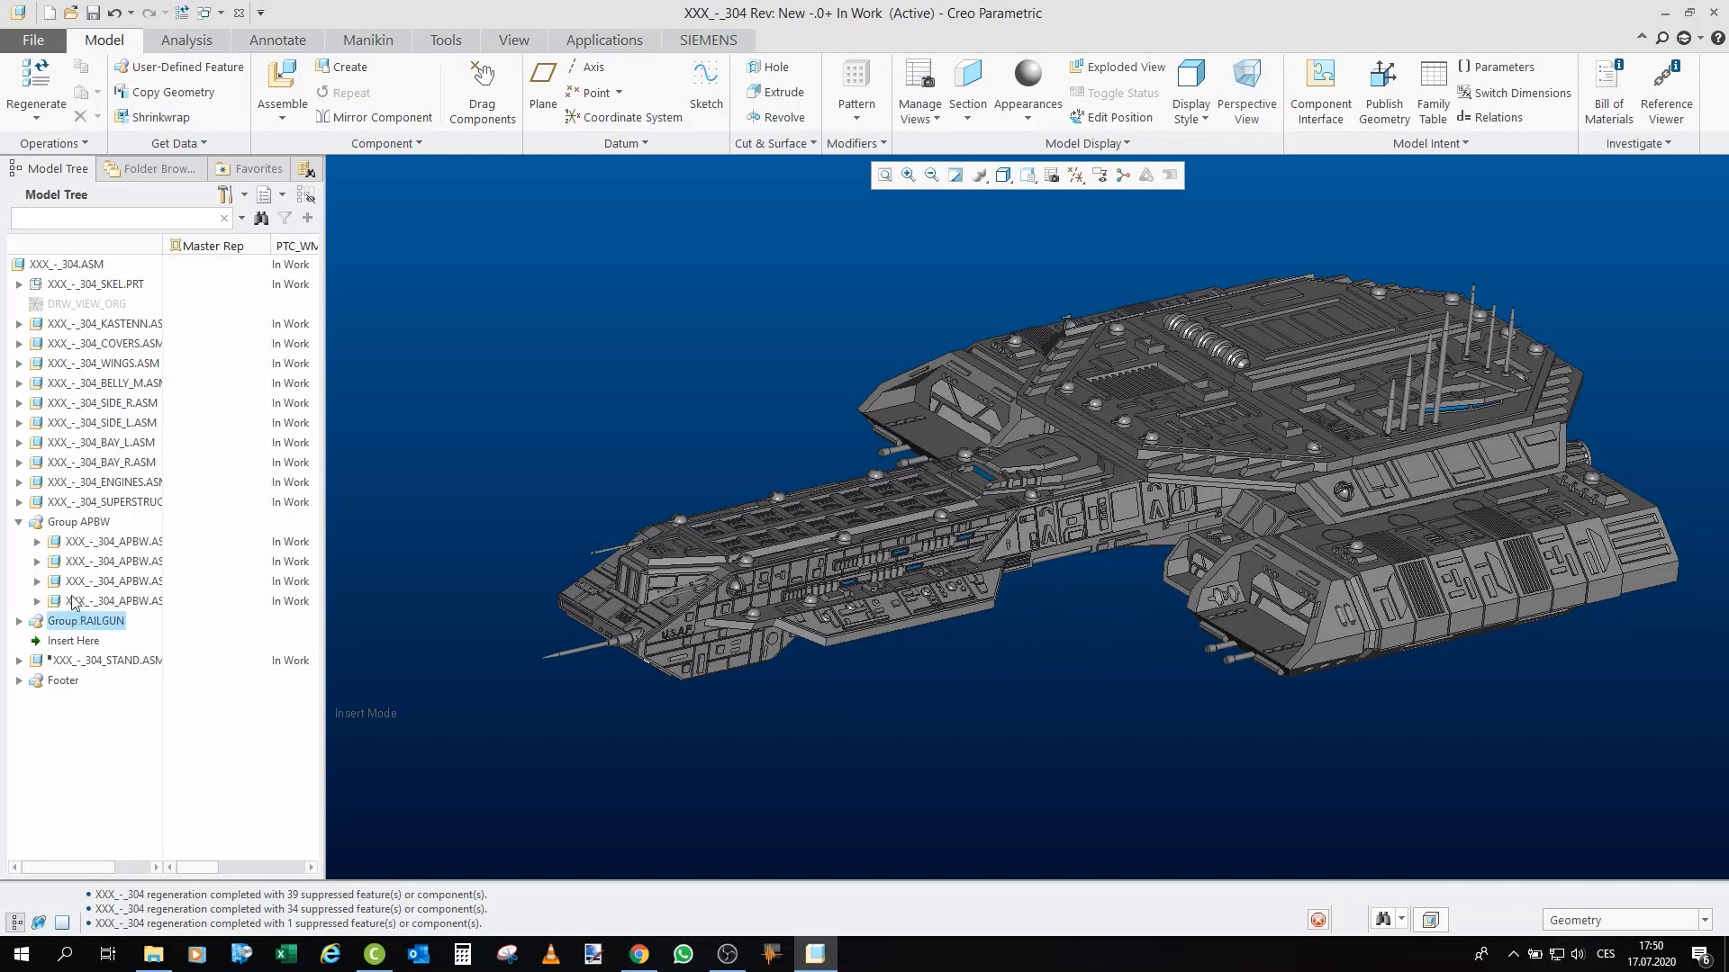
{"action": "left_click", "coordinate": [18, 522]}
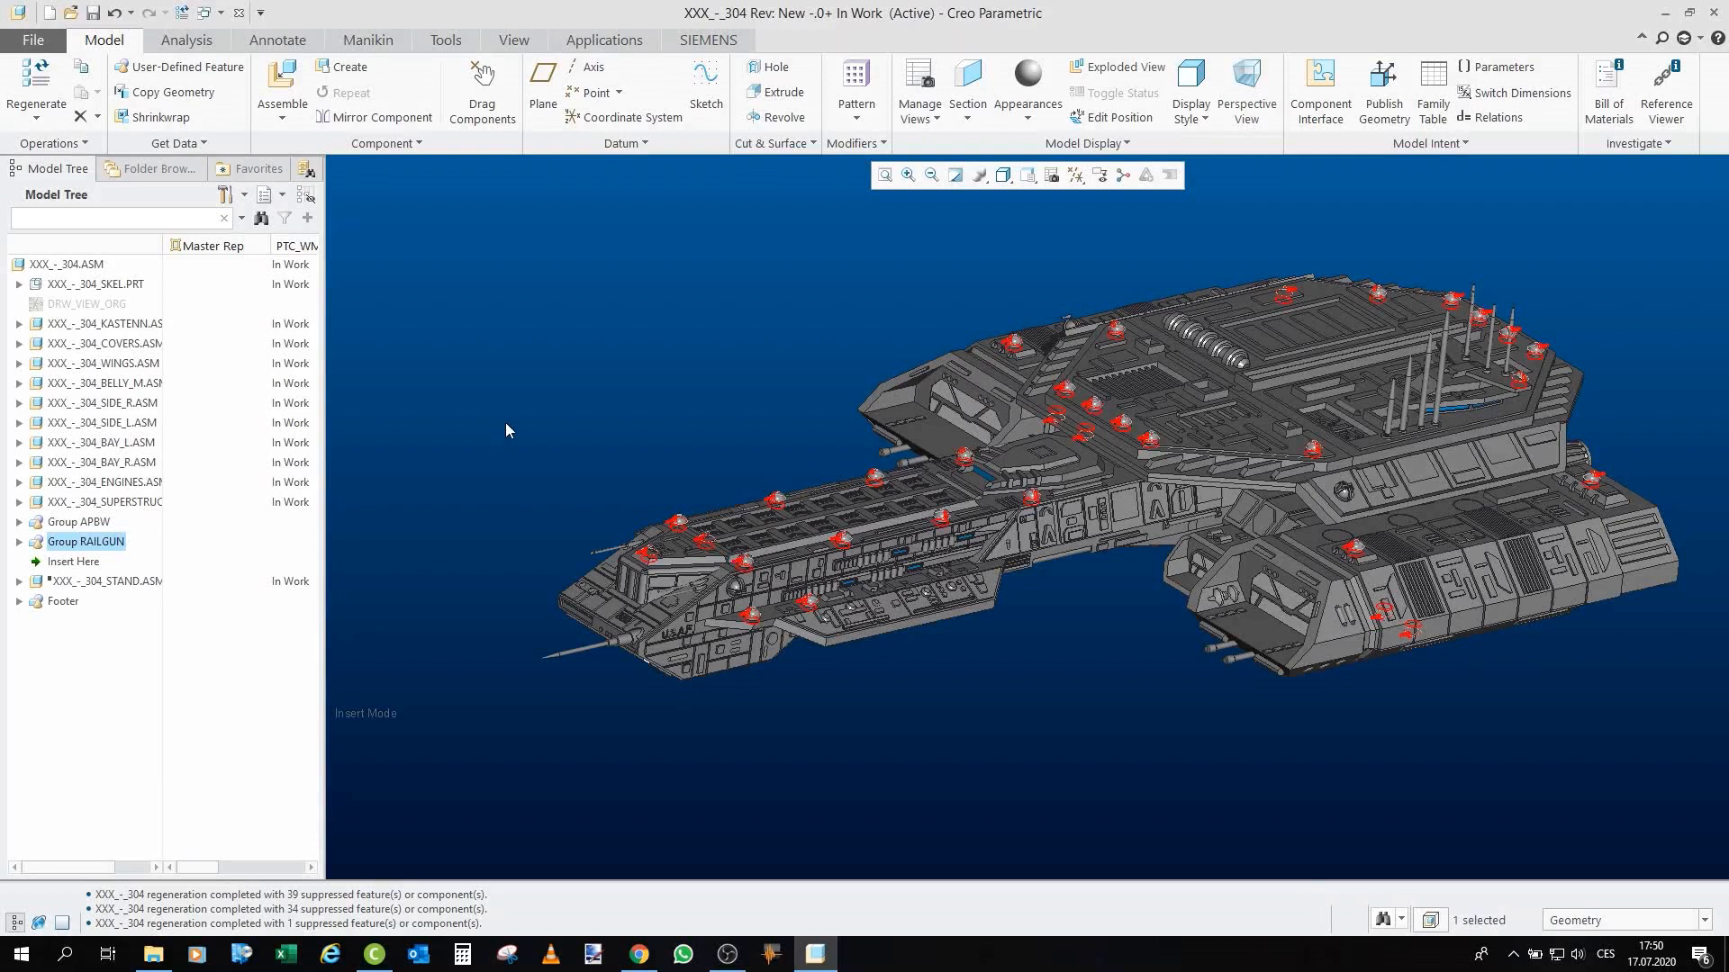
{"action": "left_click", "coordinate": [1051, 755]}
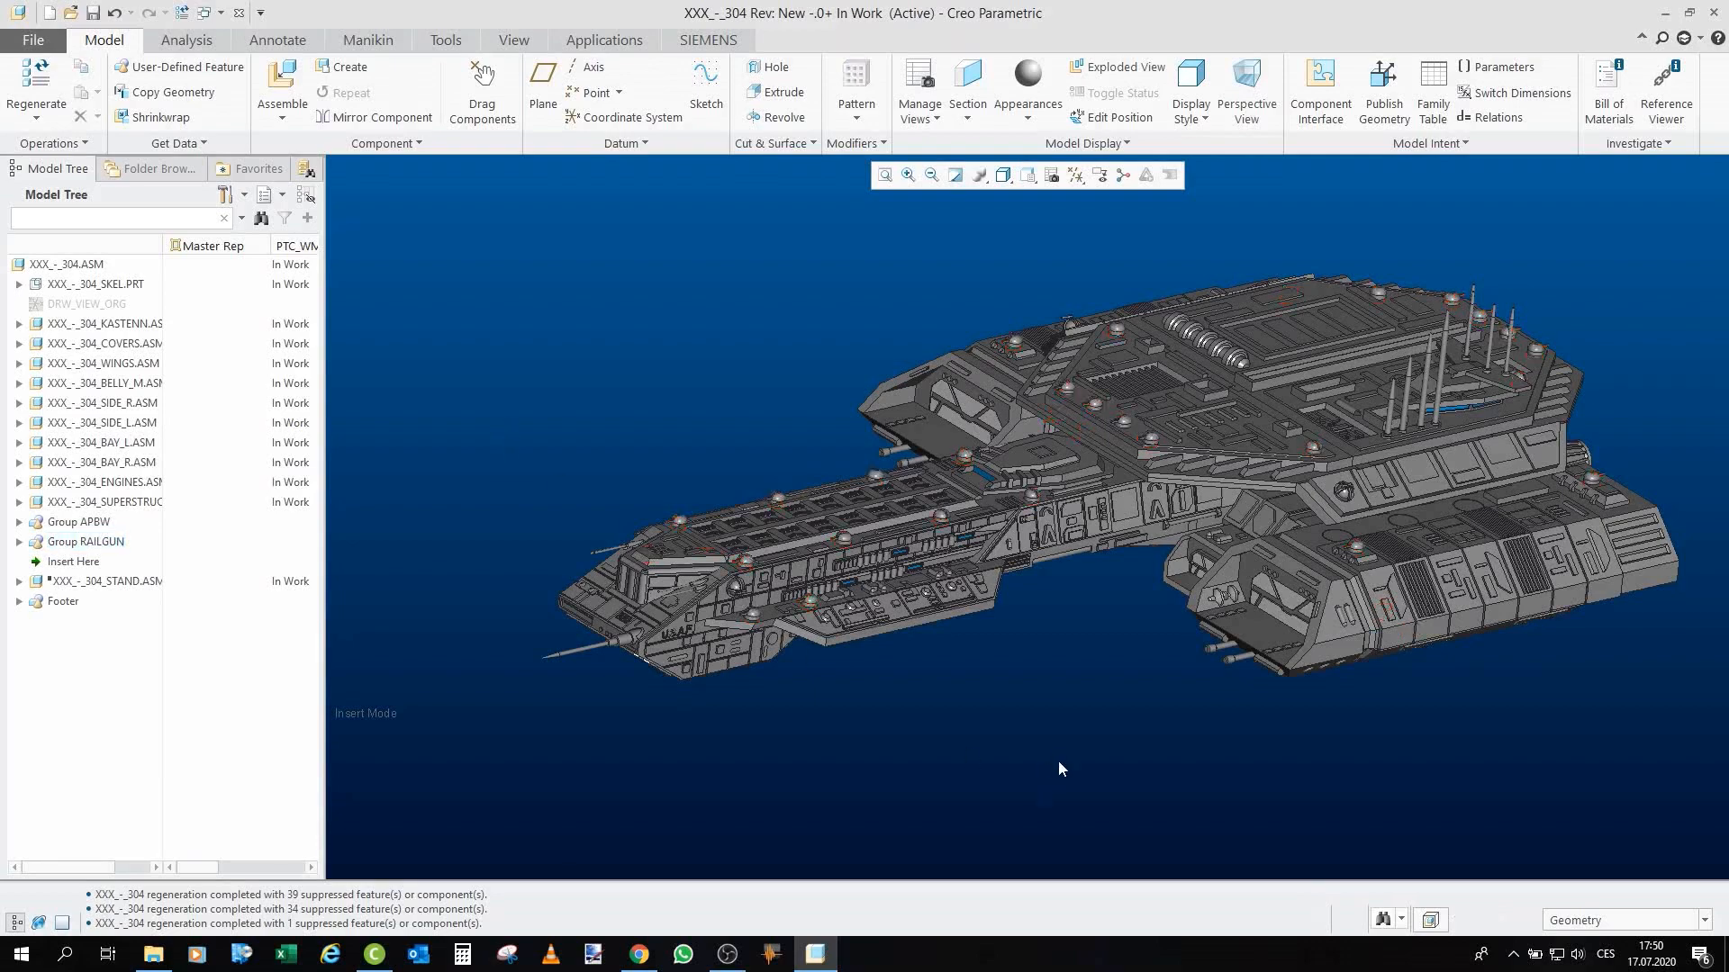
Open the XXX_-_304_X23 dome part of a RAILGUN turret in its own window, examine its slotted dome, and close the window.
{"action": "scroll", "coordinate": [835, 564], "scroll_direction": "up", "scroll_amount": 5}
{"action": "scroll", "coordinate": [689, 504], "scroll_direction": "up", "scroll_amount": 8}
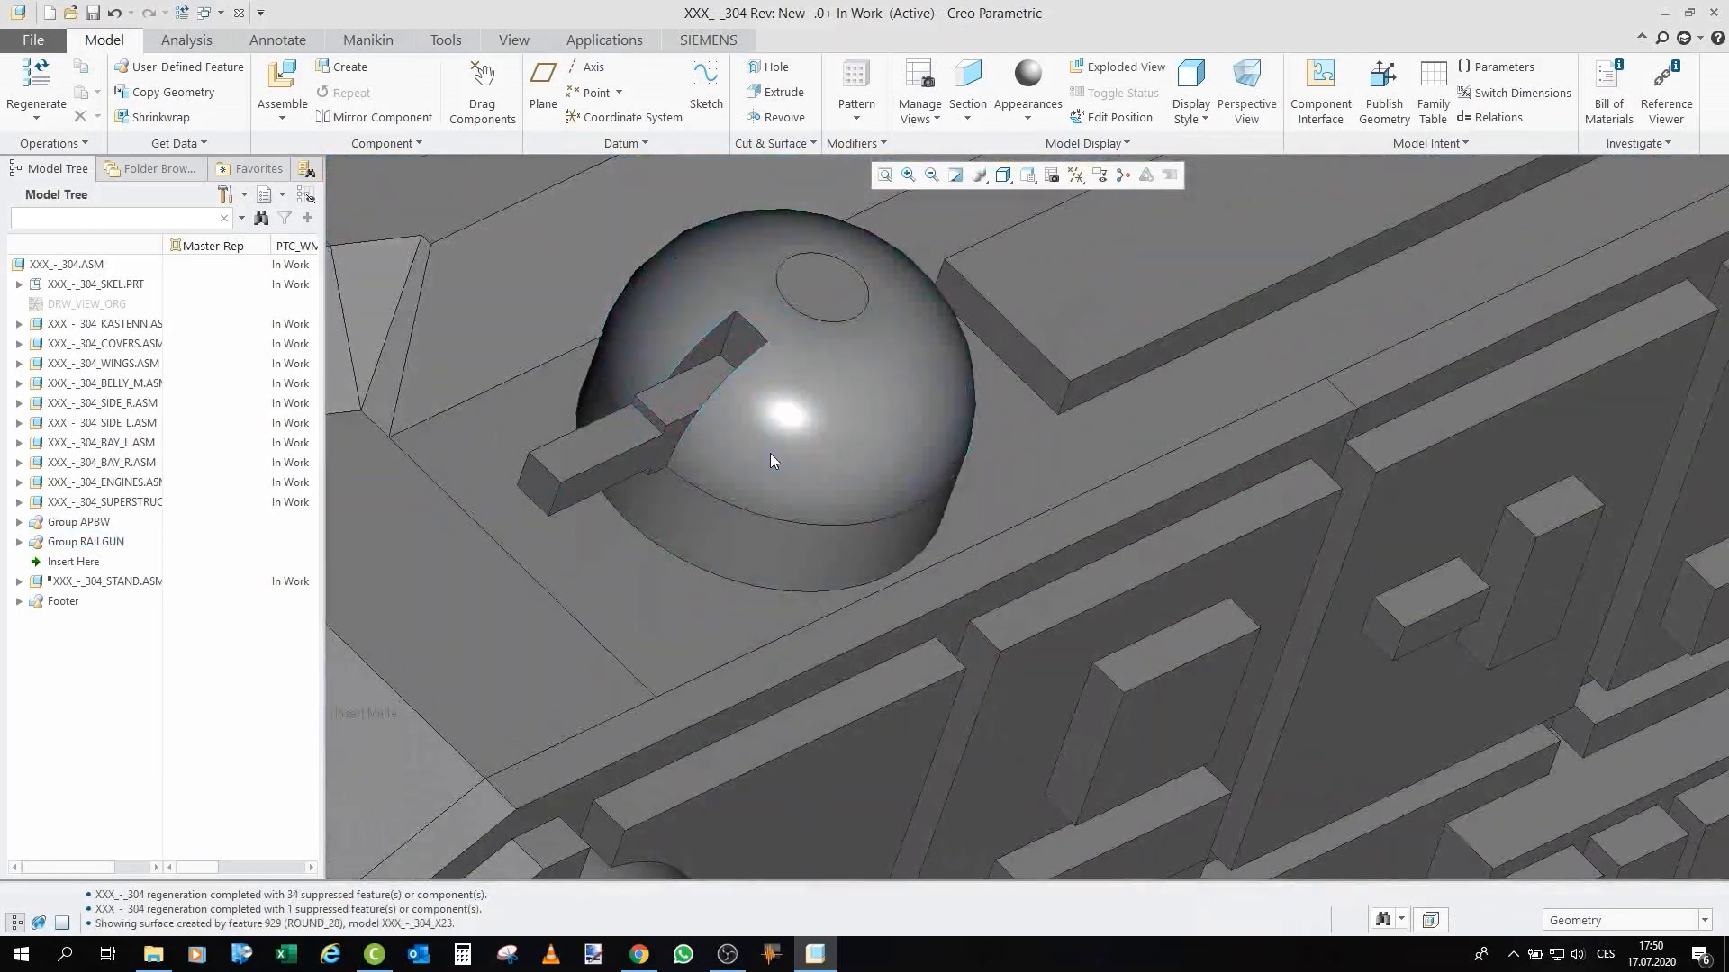
{"action": "left_click", "coordinate": [770, 452]}
{"action": "left_click", "coordinate": [808, 345]}
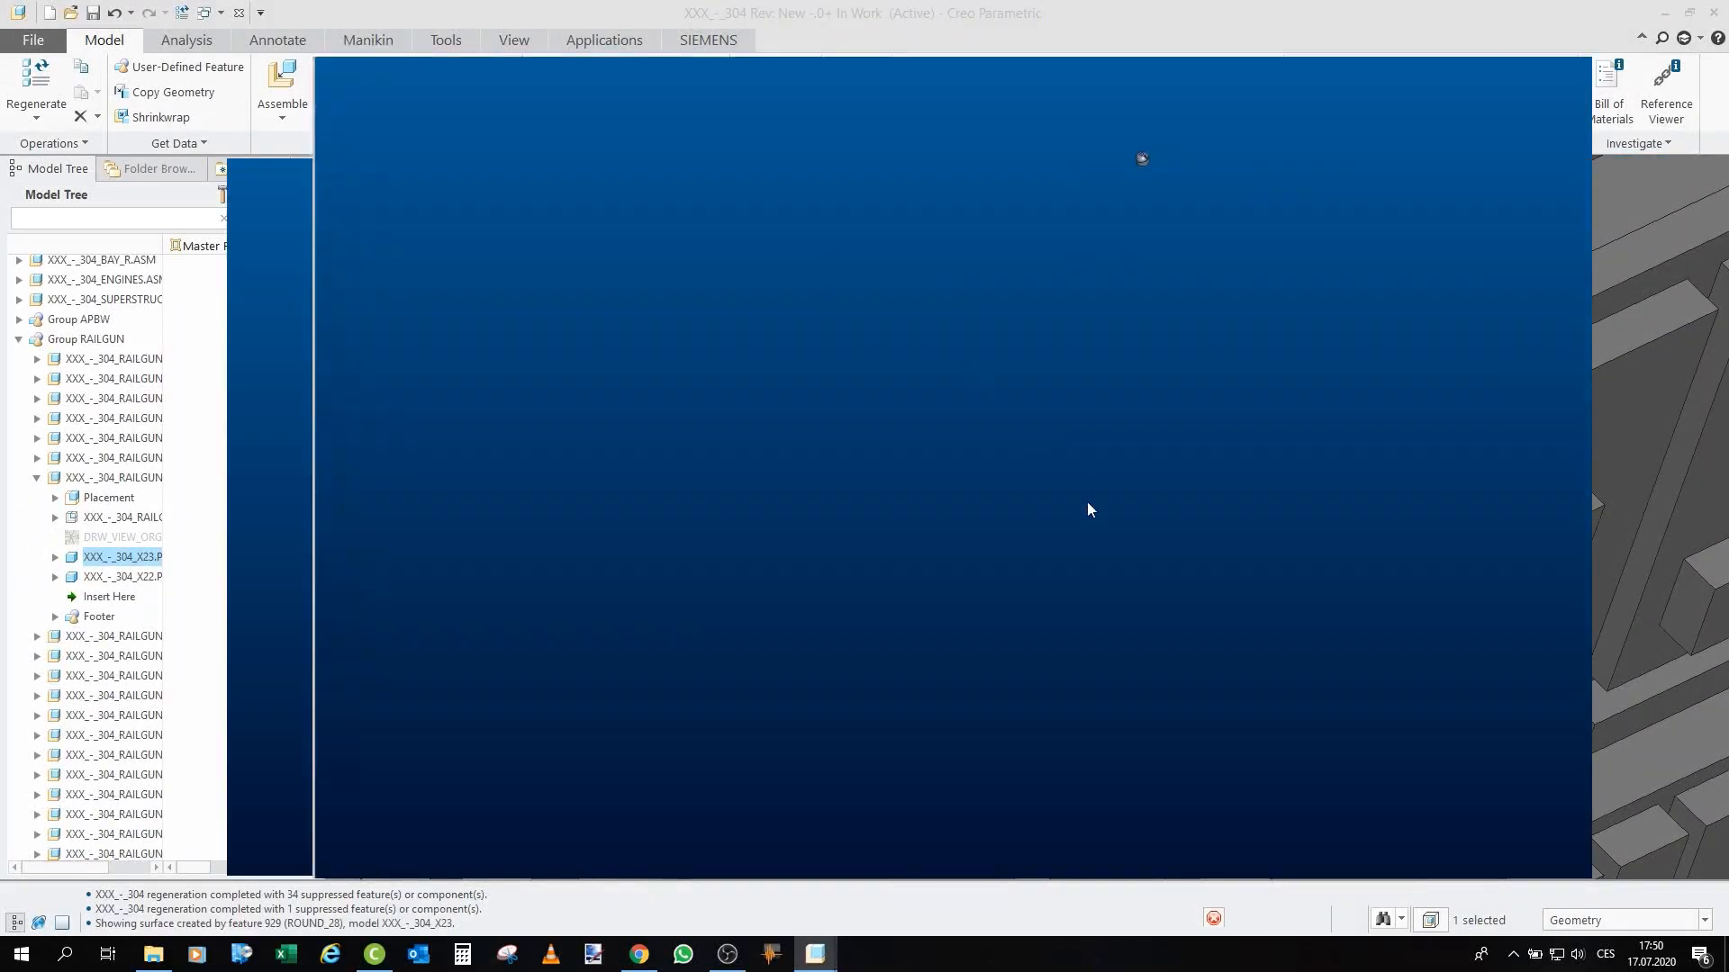
{"action": "scroll", "coordinate": [1084, 360], "scroll_direction": "down", "scroll_amount": 5}
{"action": "middle_click_drag", "start_coordinate": [1083, 363], "coordinate": [971, 366]}
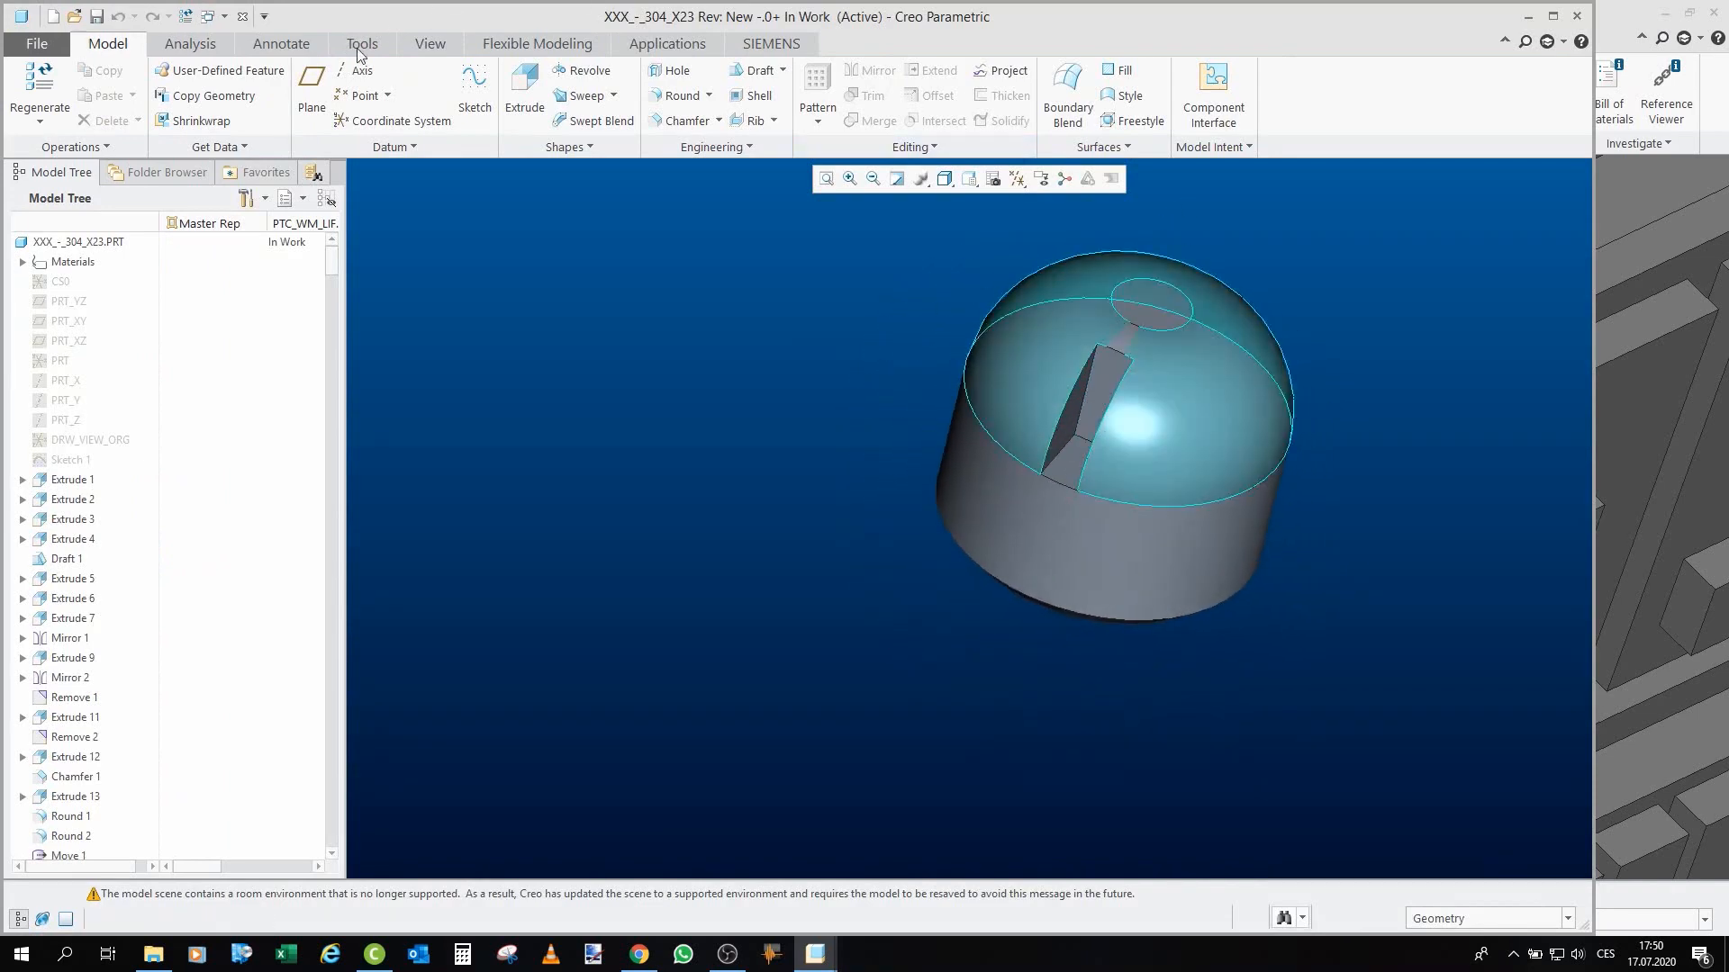
{"action": "left_click", "coordinate": [241, 18]}
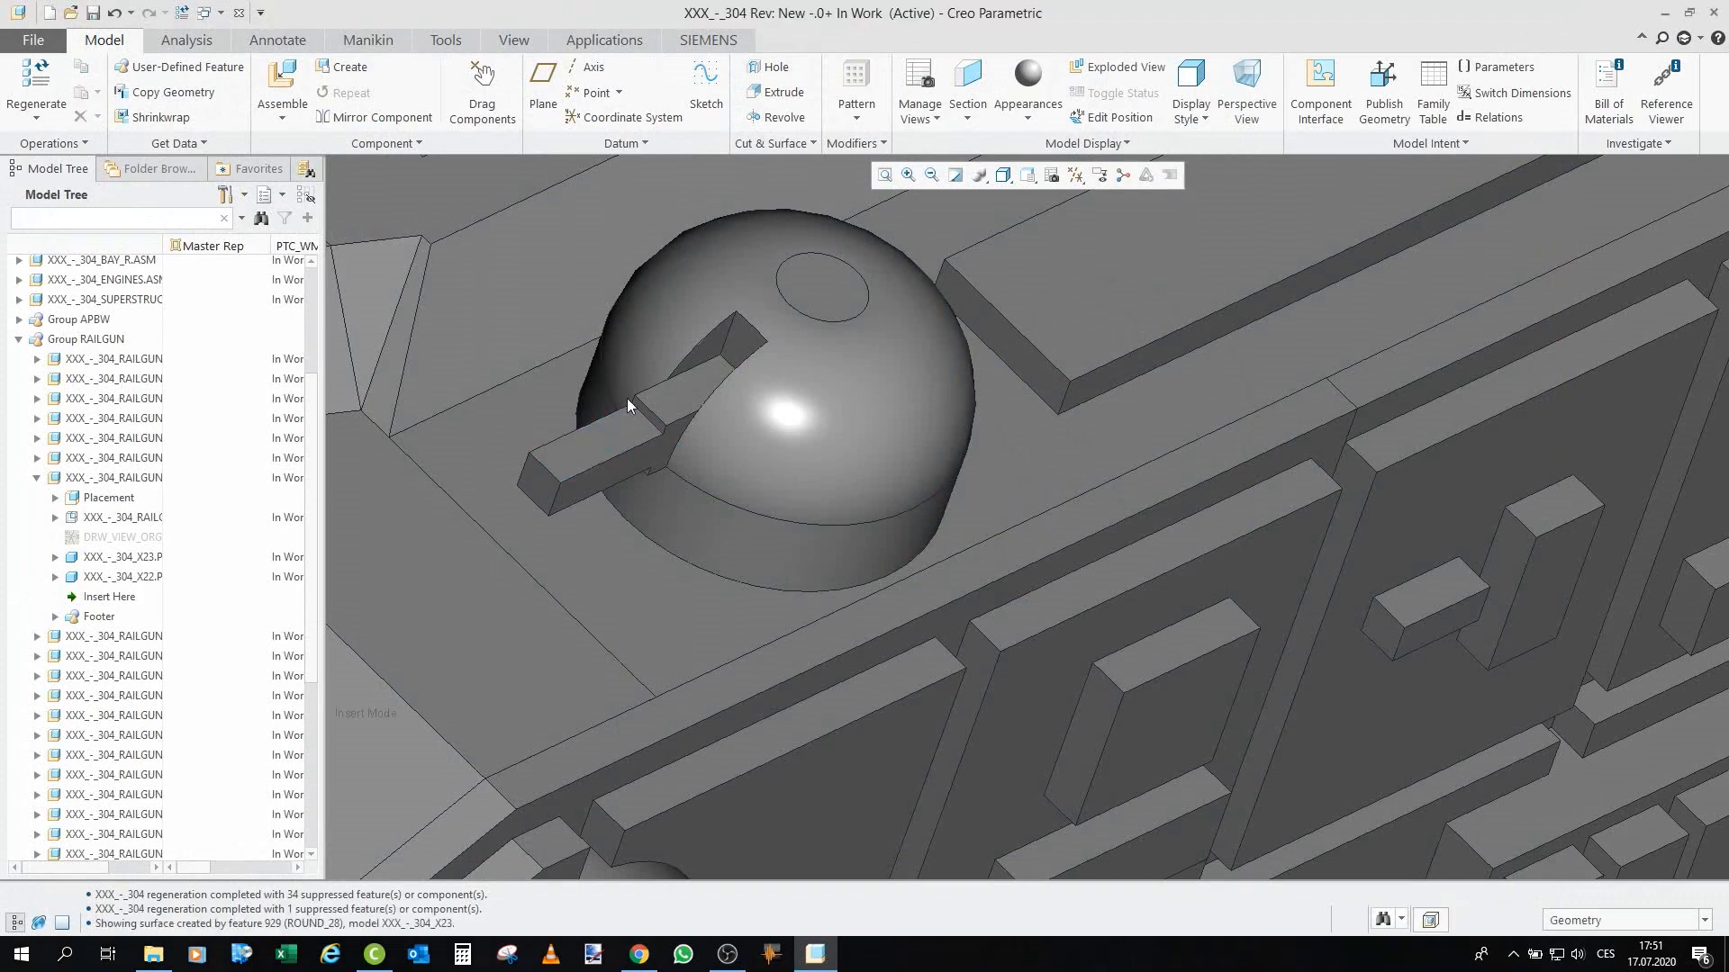
Open the turret's XXX_-_304_X22 gun barrel part in its own window, examine its stepped profile, and close the window.
{"action": "left_click", "coordinate": [680, 428]}
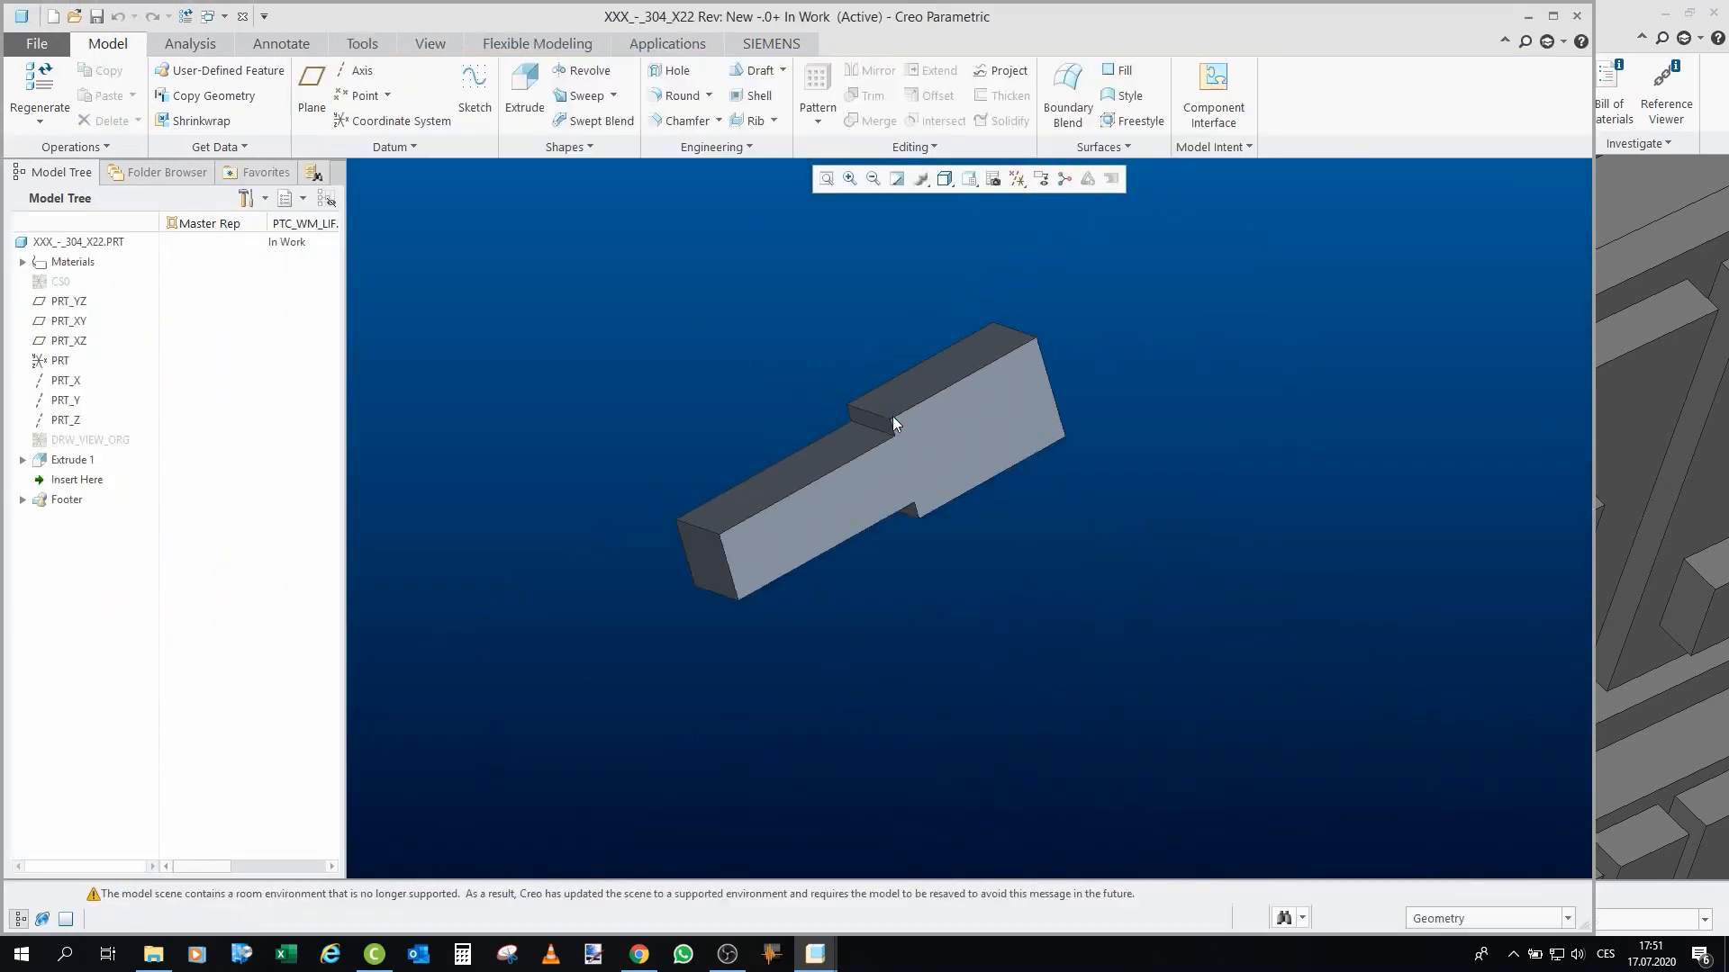
{"action": "mouse_move", "coordinate": [768, 290]}
{"action": "middle_mouse_down"}
{"action": "mouse_move", "coordinate": [752, 321]}
{"action": "mouse_move", "coordinate": [829, 368]}
{"action": "middle_mouse_up"}
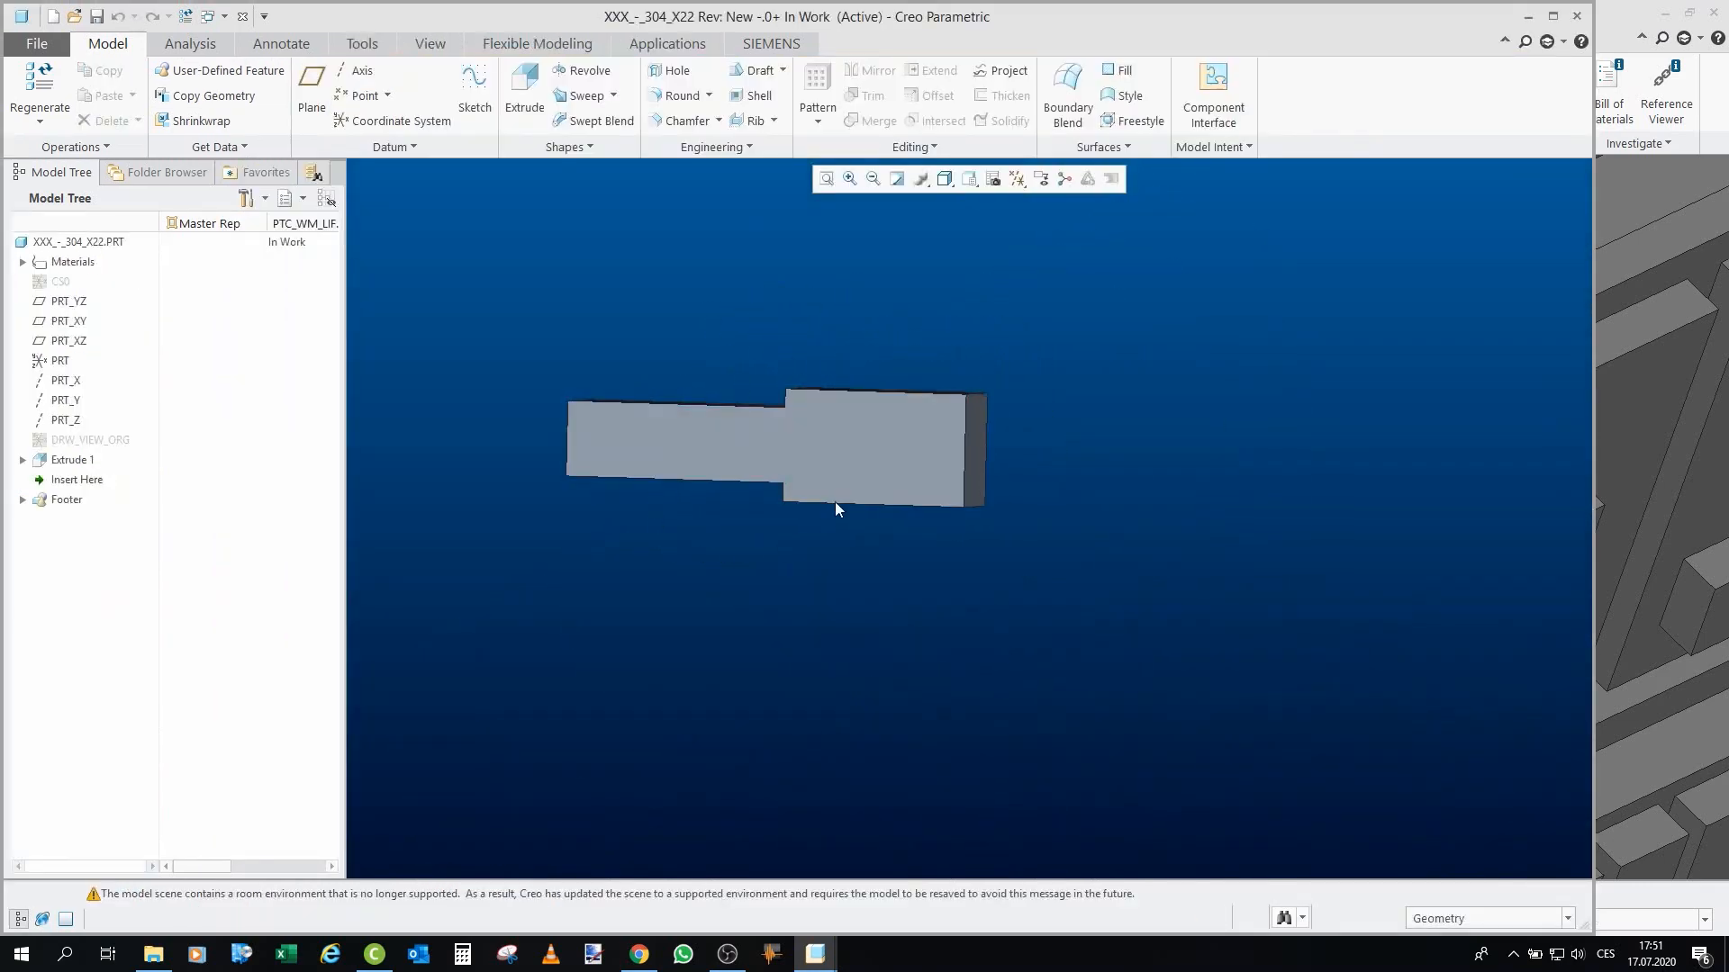
{"action": "left_click", "coordinate": [243, 17]}
Examine the placement of the RAILGUN turrets along the forward hull and around to the ship's underside.
{"action": "scroll", "coordinate": [785, 334], "scroll_direction": "down", "scroll_amount": 2}
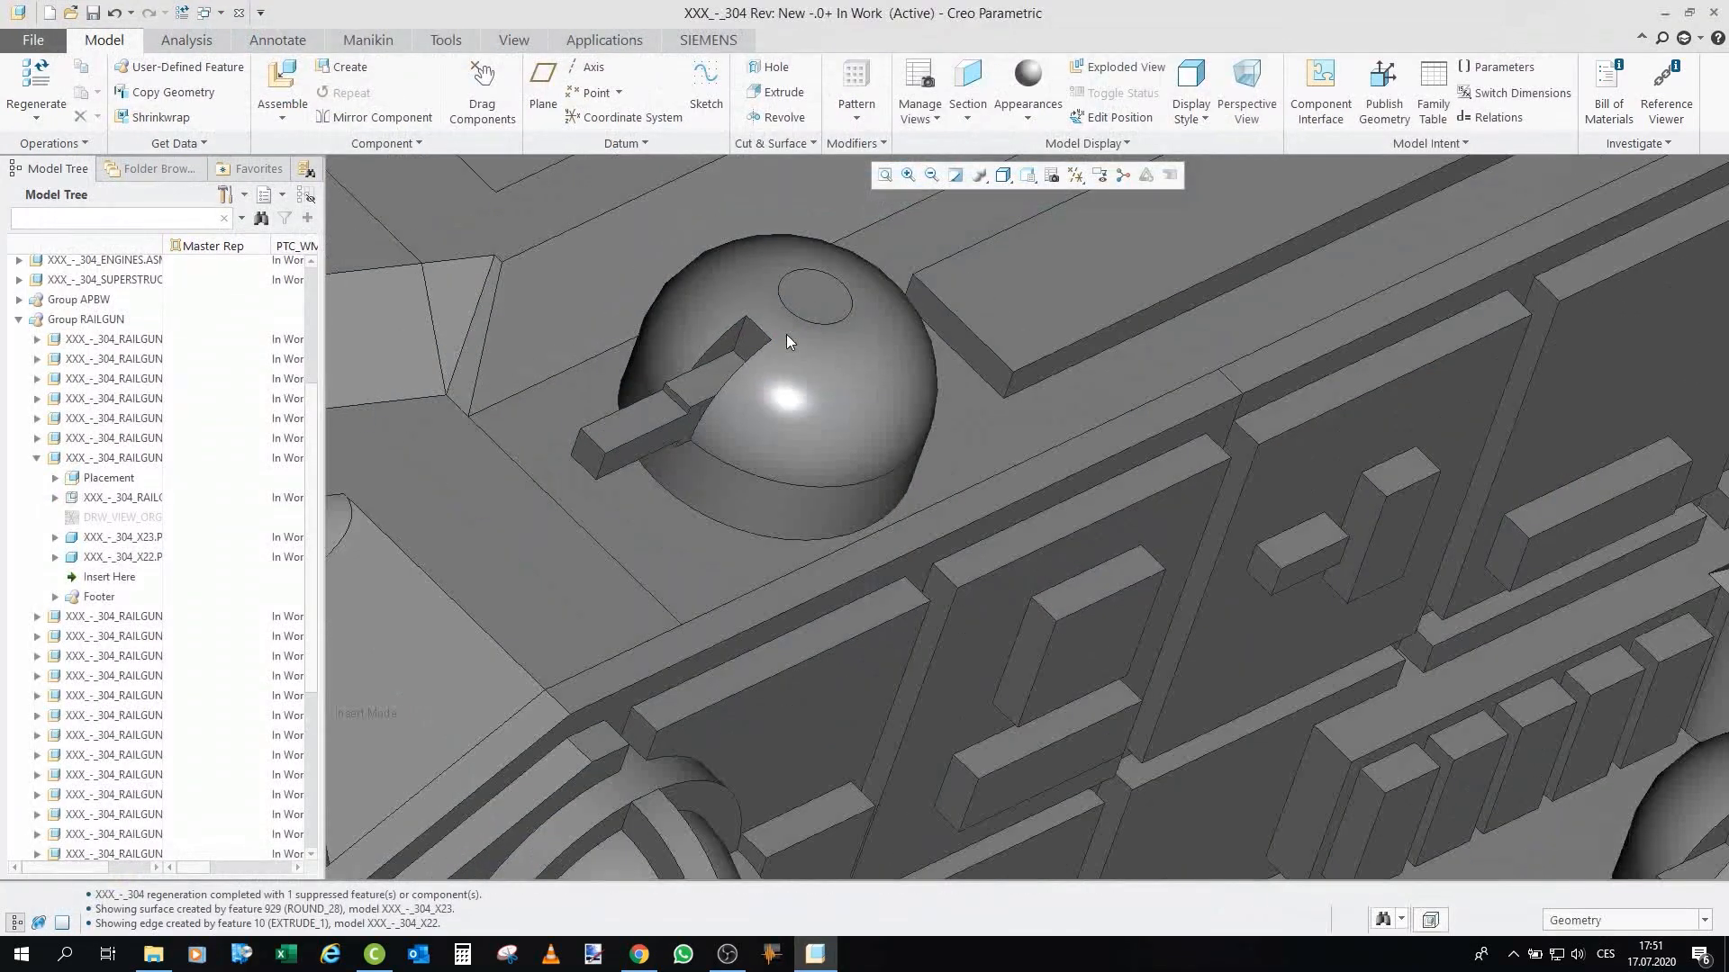
{"action": "scroll", "coordinate": [768, 333], "scroll_direction": "down", "scroll_amount": 5}
{"action": "scroll", "coordinate": [737, 357], "scroll_direction": "down", "scroll_amount": 3}
{"action": "middle_click_drag", "start_coordinate": [737, 354], "coordinate": [851, 421]}
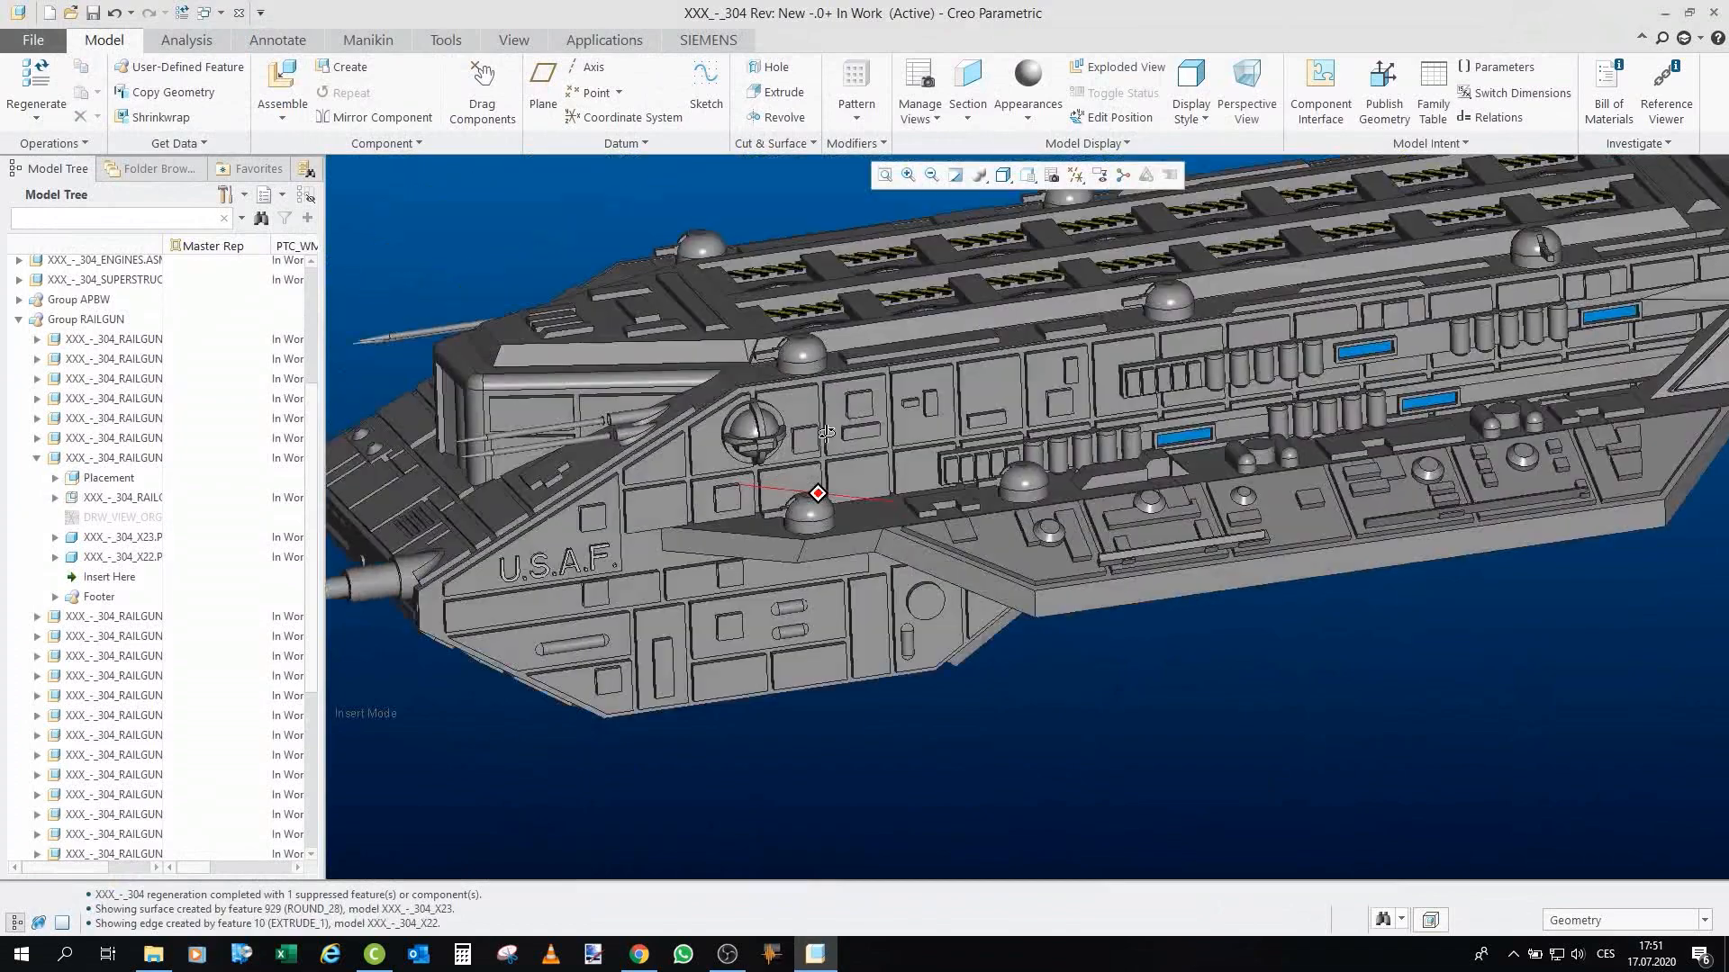
{"action": "scroll", "coordinate": [865, 414], "scroll_direction": "down", "scroll_amount": 1}
{"action": "mouse_move", "coordinate": [1486, 323]}
{"action": "middle_mouse_down"}
{"action": "mouse_move", "coordinate": [1575, 361]}
{"action": "mouse_move", "coordinate": [1468, 317]}
{"action": "middle_mouse_up"}
{"action": "scroll", "coordinate": [1084, 423], "scroll_direction": "down", "scroll_amount": 2}
{"action": "middle_click_drag", "start_coordinate": [1180, 332], "coordinate": [1141, 303]}
{"action": "scroll", "coordinate": [1091, 444], "scroll_direction": "down", "scroll_amount": 3}
Examine the pair of RAILGUN turrets mounted on the underside of the side bay.
{"action": "scroll", "coordinate": [1365, 530], "scroll_direction": "up", "scroll_amount": 4}
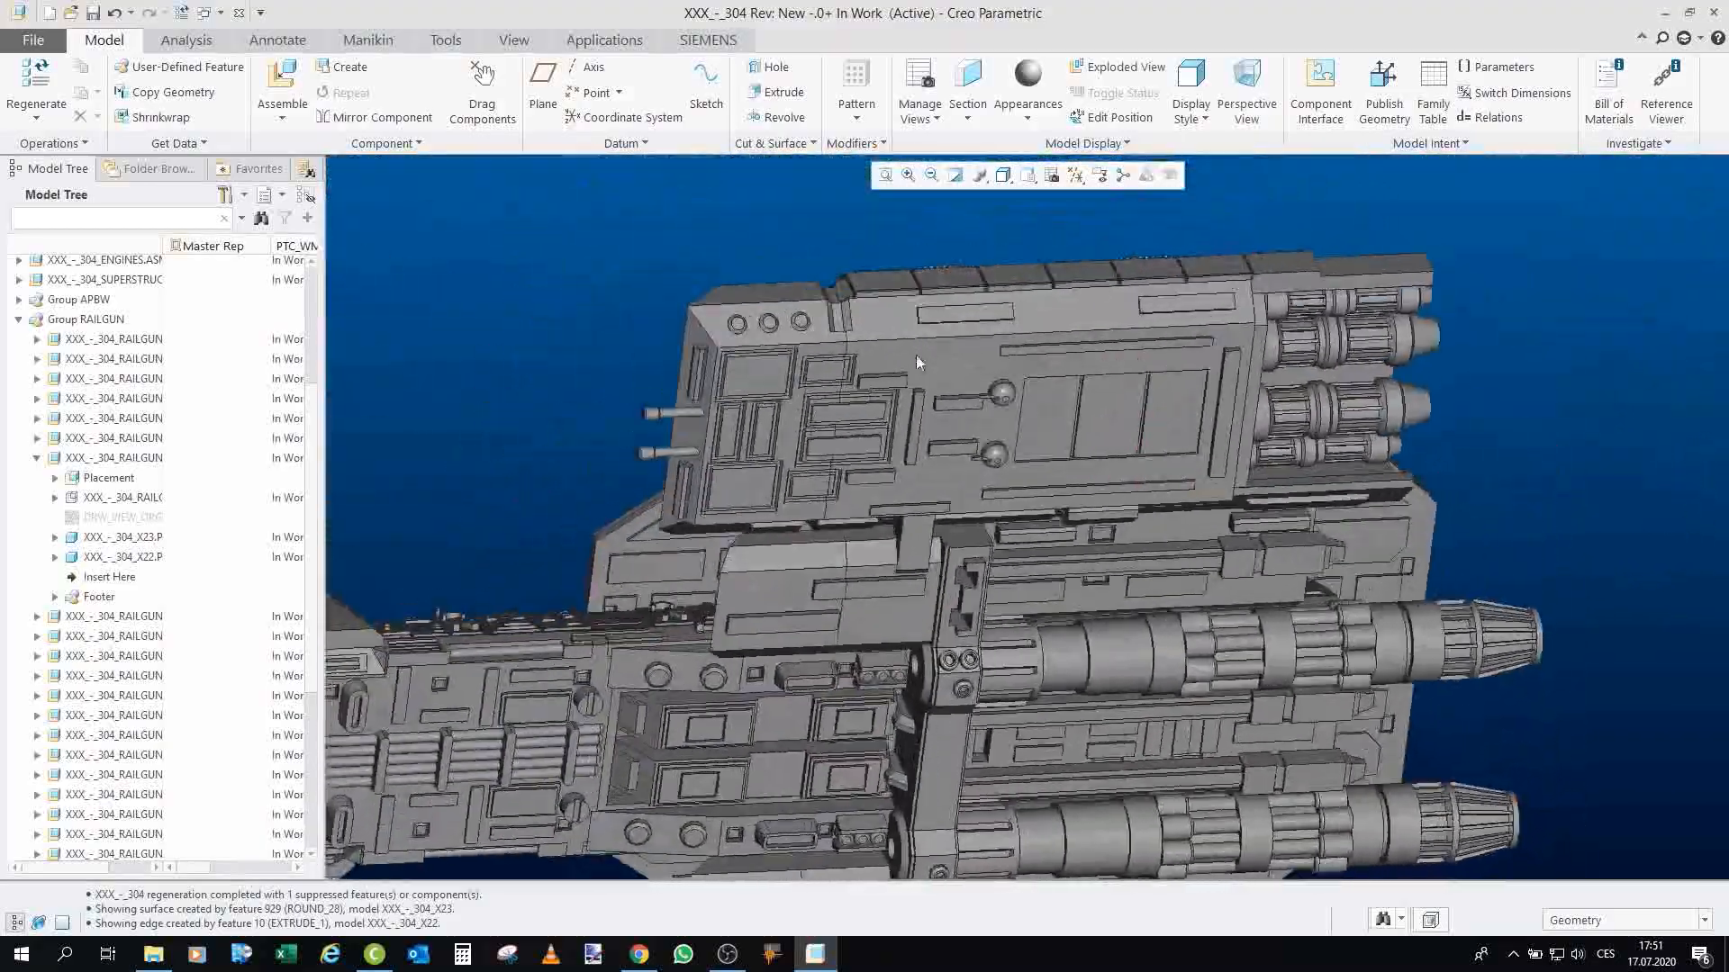
{"action": "scroll", "coordinate": [998, 381], "scroll_direction": "up", "scroll_amount": 4}
{"action": "middle_click_drag", "start_coordinate": [1001, 382], "coordinate": [990, 443]}
{"action": "scroll", "coordinate": [990, 443], "scroll_direction": "down", "scroll_amount": 6}
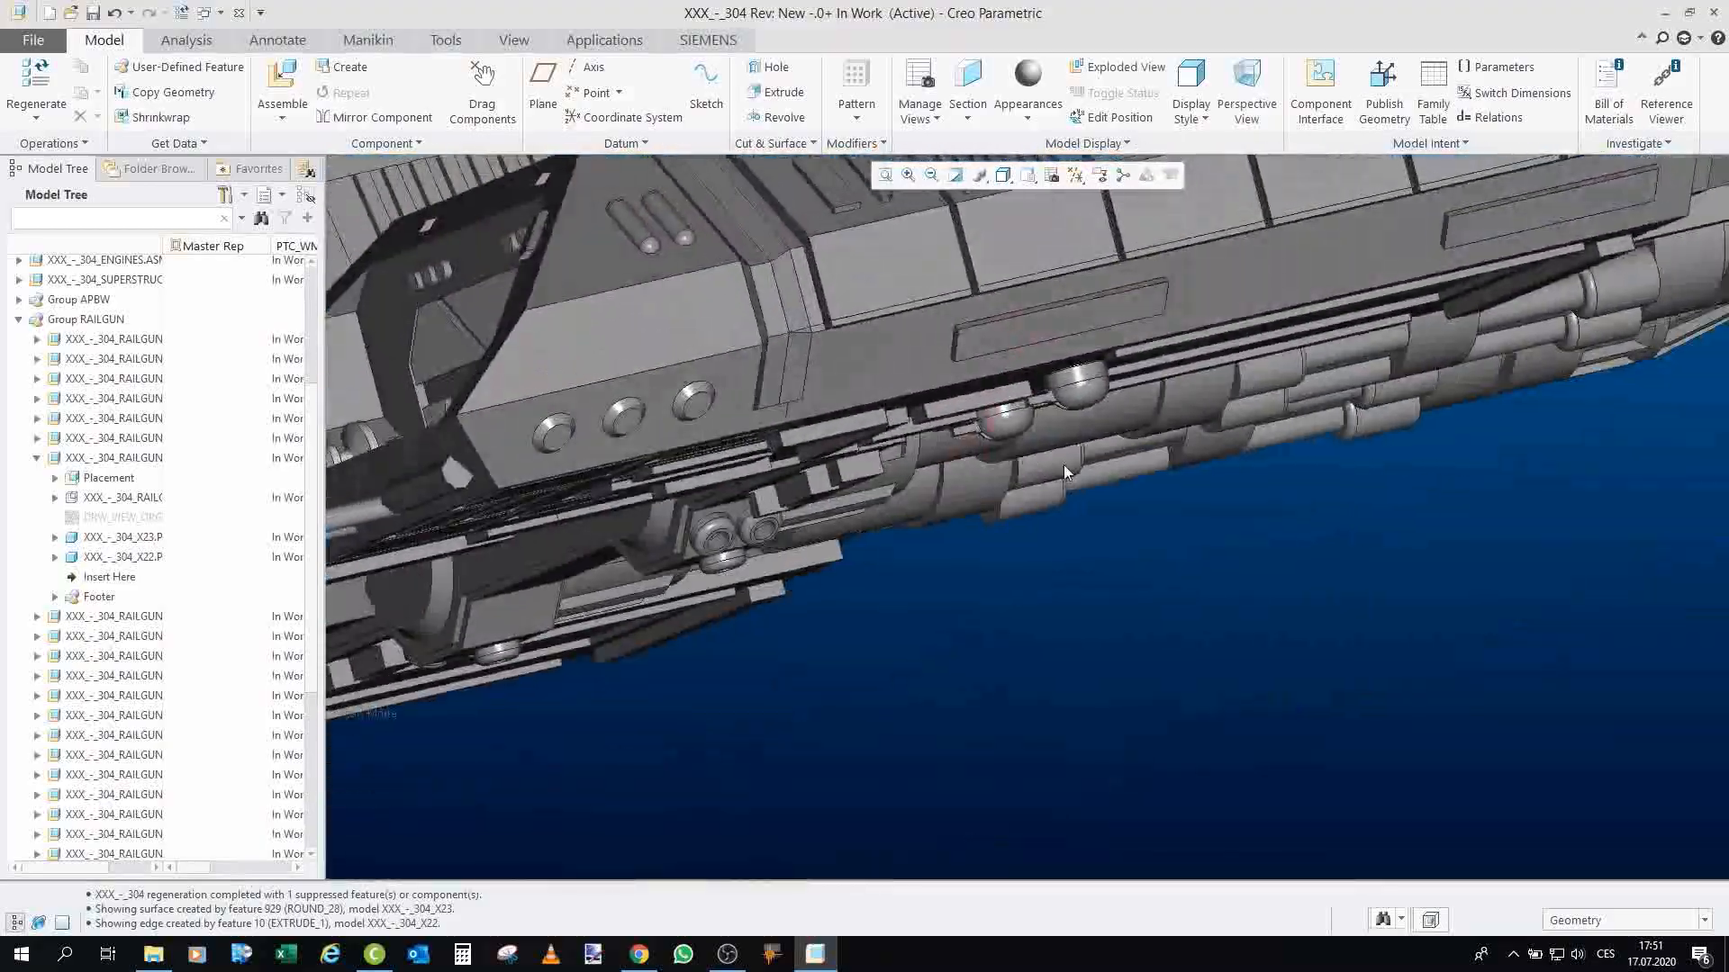
{"action": "middle_click_drag", "start_coordinate": [956, 511], "coordinate": [994, 508]}
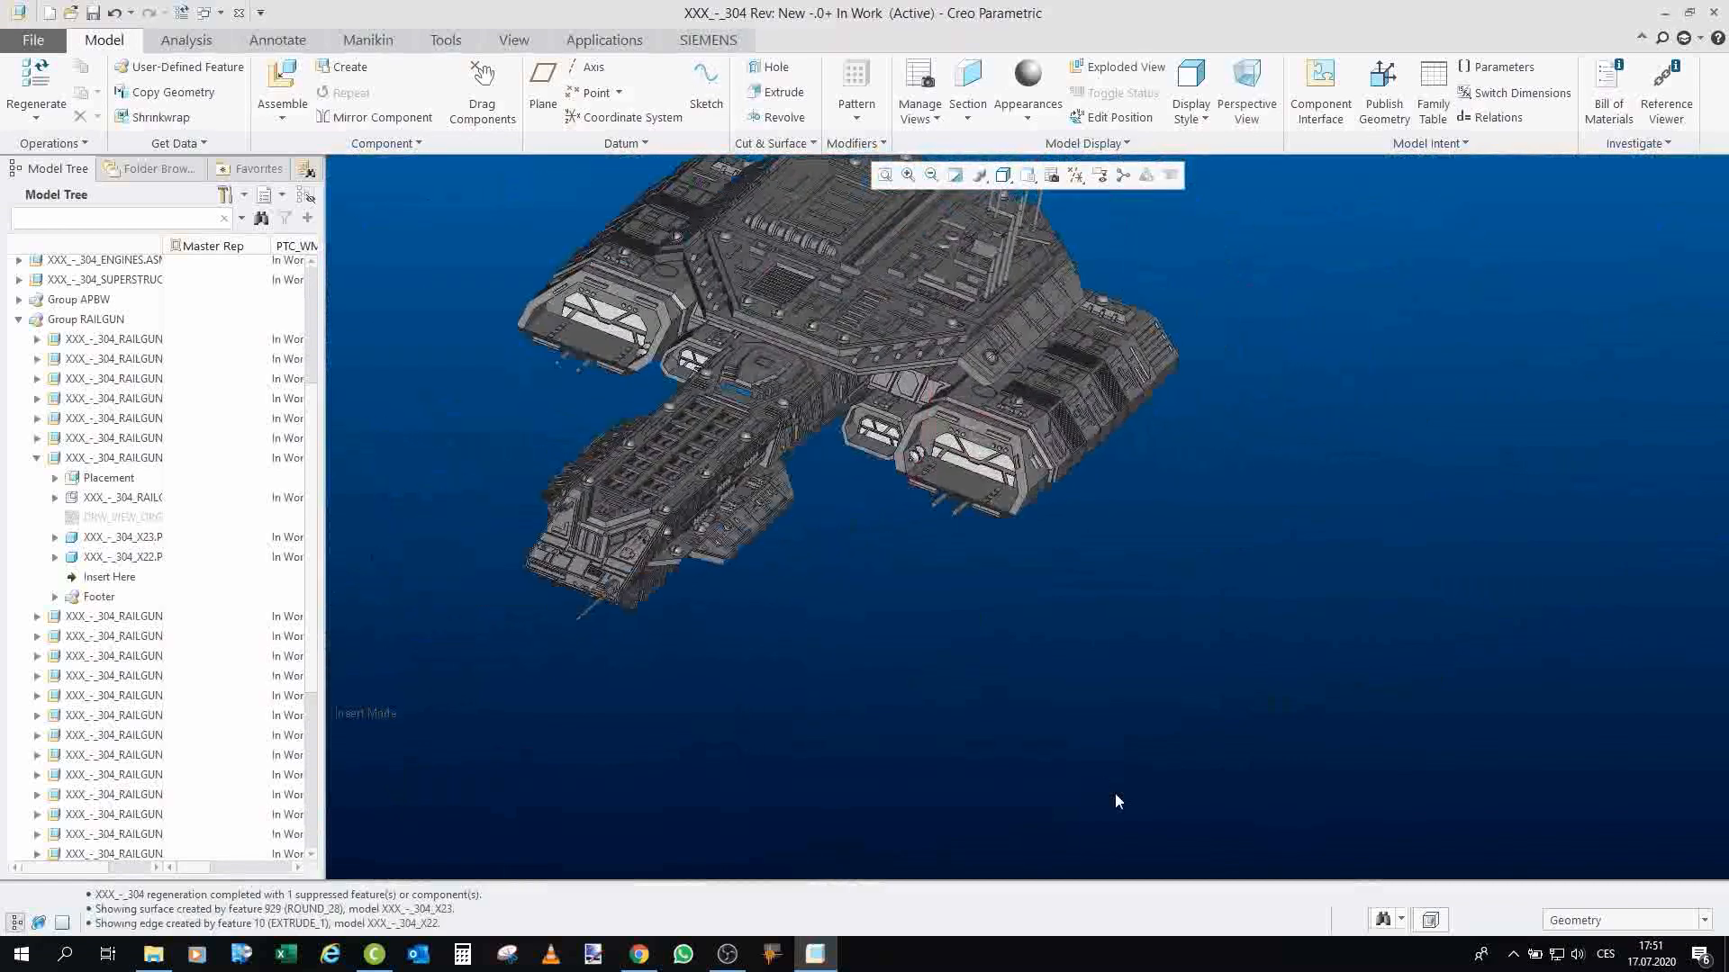
Collapse Group RAILGUN in the model tree and examine the whole ship from the front.
{"action": "scroll", "coordinate": [1117, 796], "scroll_direction": "down", "scroll_amount": 5}
{"action": "scroll", "coordinate": [932, 536], "scroll_direction": "up", "scroll_amount": 4}
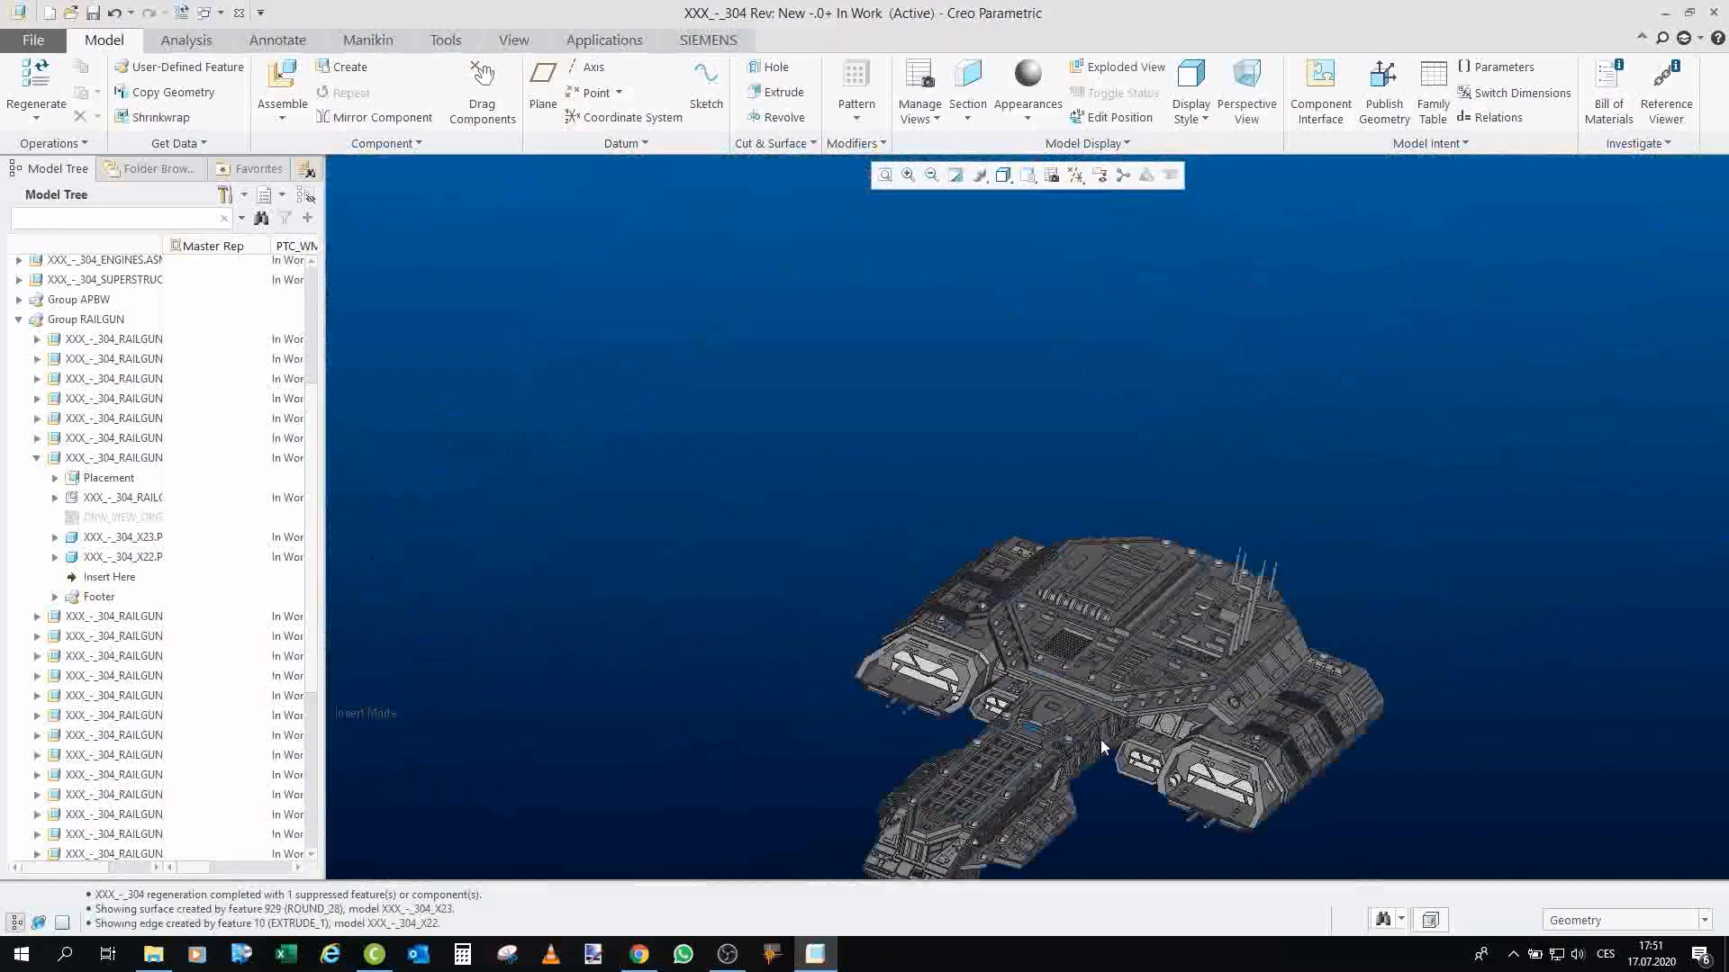
{"action": "left_click", "coordinate": [17, 320]}
{"action": "scroll", "coordinate": [932, 585], "scroll_direction": "down", "scroll_amount": 4}
{"action": "scroll", "coordinate": [1026, 644], "scroll_direction": "up", "scroll_amount": 5}
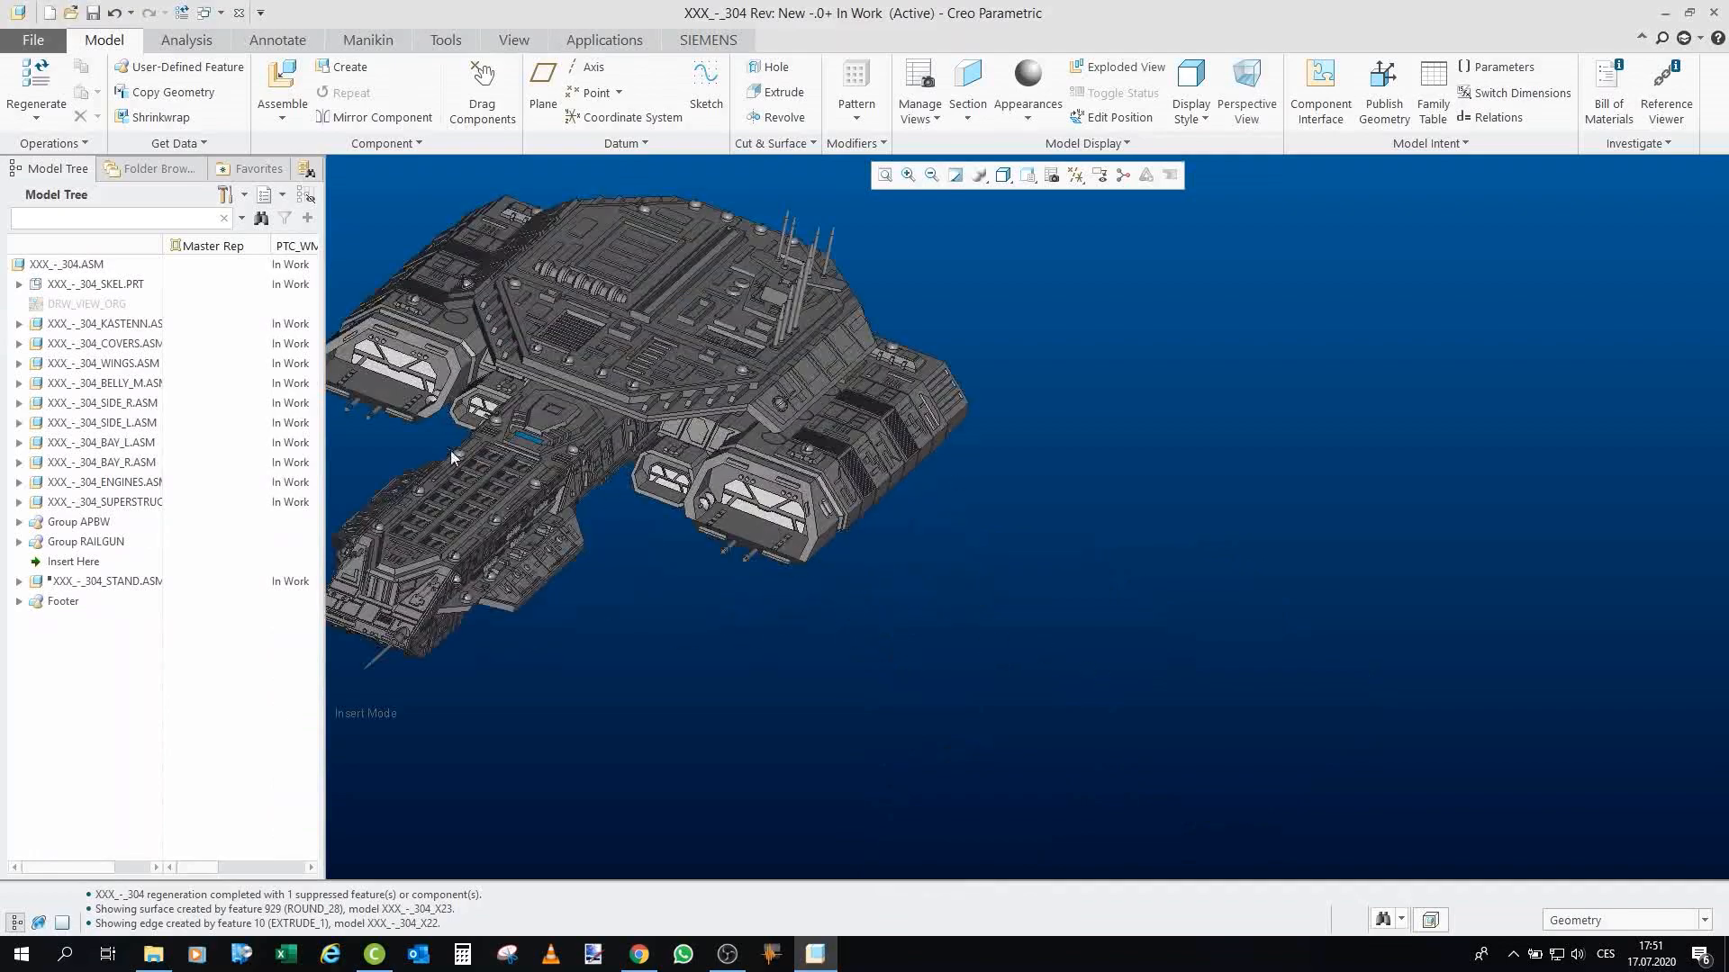
{"action": "scroll", "coordinate": [1062, 621], "scroll_direction": "down", "scroll_amount": 3}
{"action": "scroll", "coordinate": [782, 527], "scroll_direction": "up", "scroll_amount": 5}
{"action": "middle_click_drag", "start_coordinate": [745, 441], "coordinate": [811, 477]}
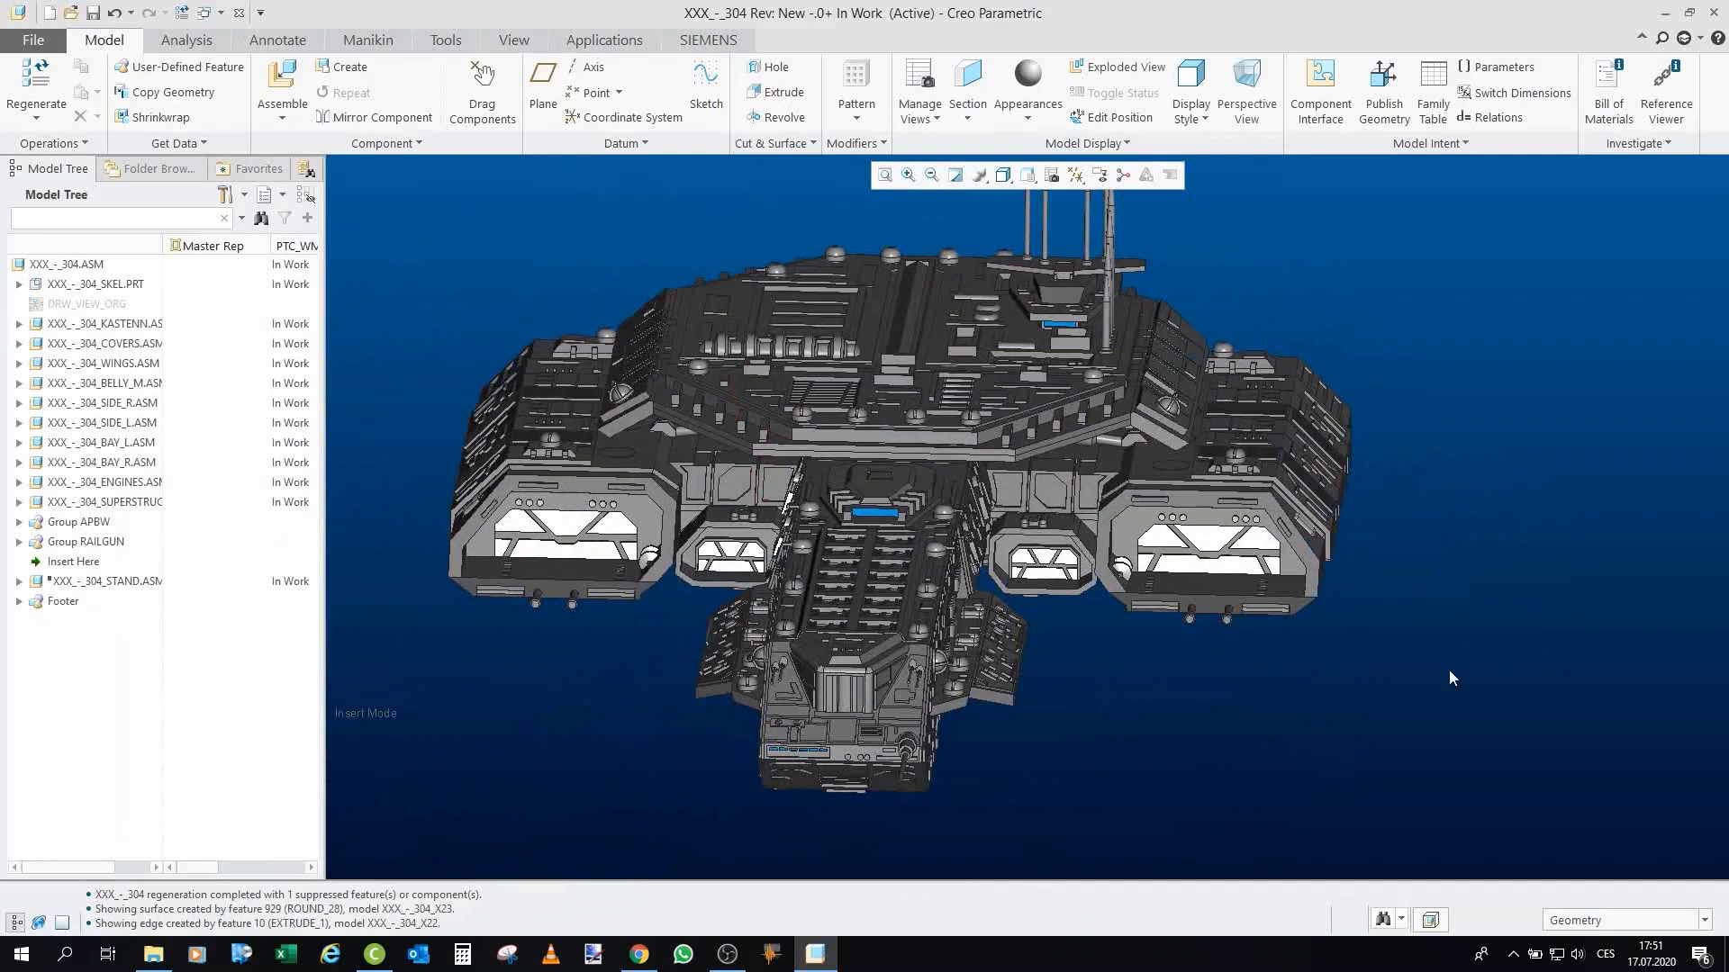
Examine the complete ship with its mounted turrets from the side and from the front at several angles.
{"action": "middle_click_drag", "start_coordinate": [1466, 623], "coordinate": [1164, 655]}
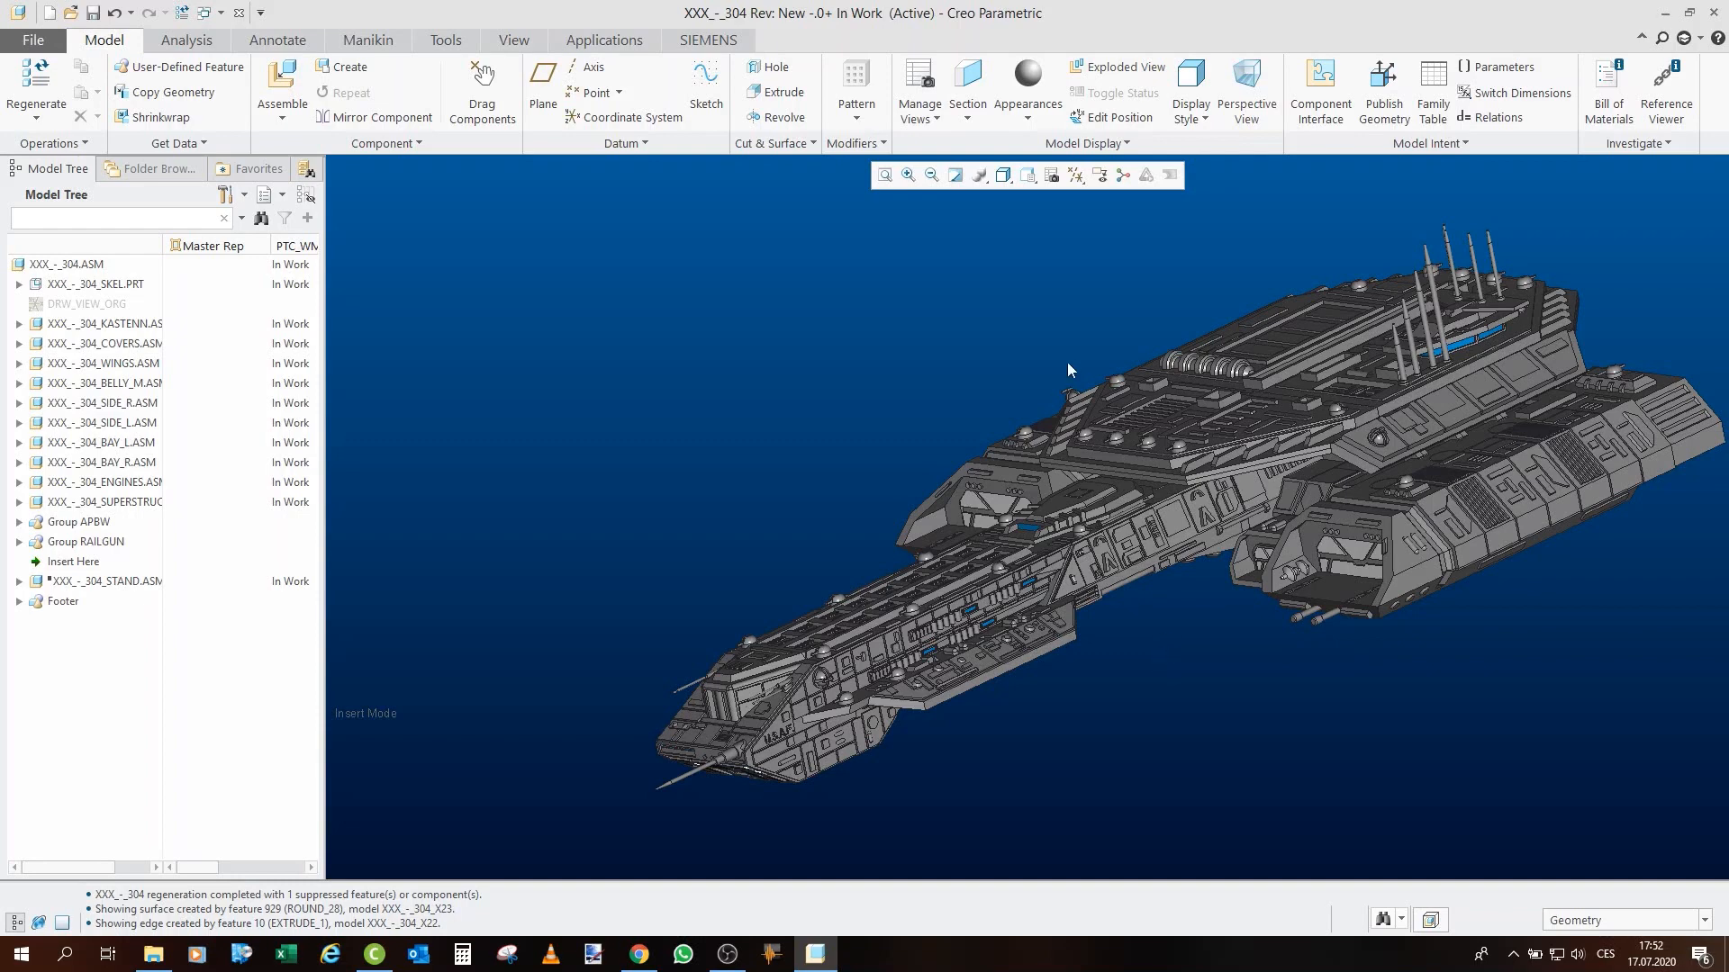
{"action": "scroll", "coordinate": [1085, 373], "scroll_direction": "down", "scroll_amount": 3}
{"action": "middle_click_drag", "start_coordinate": [1207, 437], "coordinate": [1261, 398]}
{"action": "scroll", "coordinate": [1225, 394], "scroll_direction": "up", "scroll_amount": 3}
{"action": "scroll", "coordinate": [1257, 398], "scroll_direction": "down", "scroll_amount": 2}
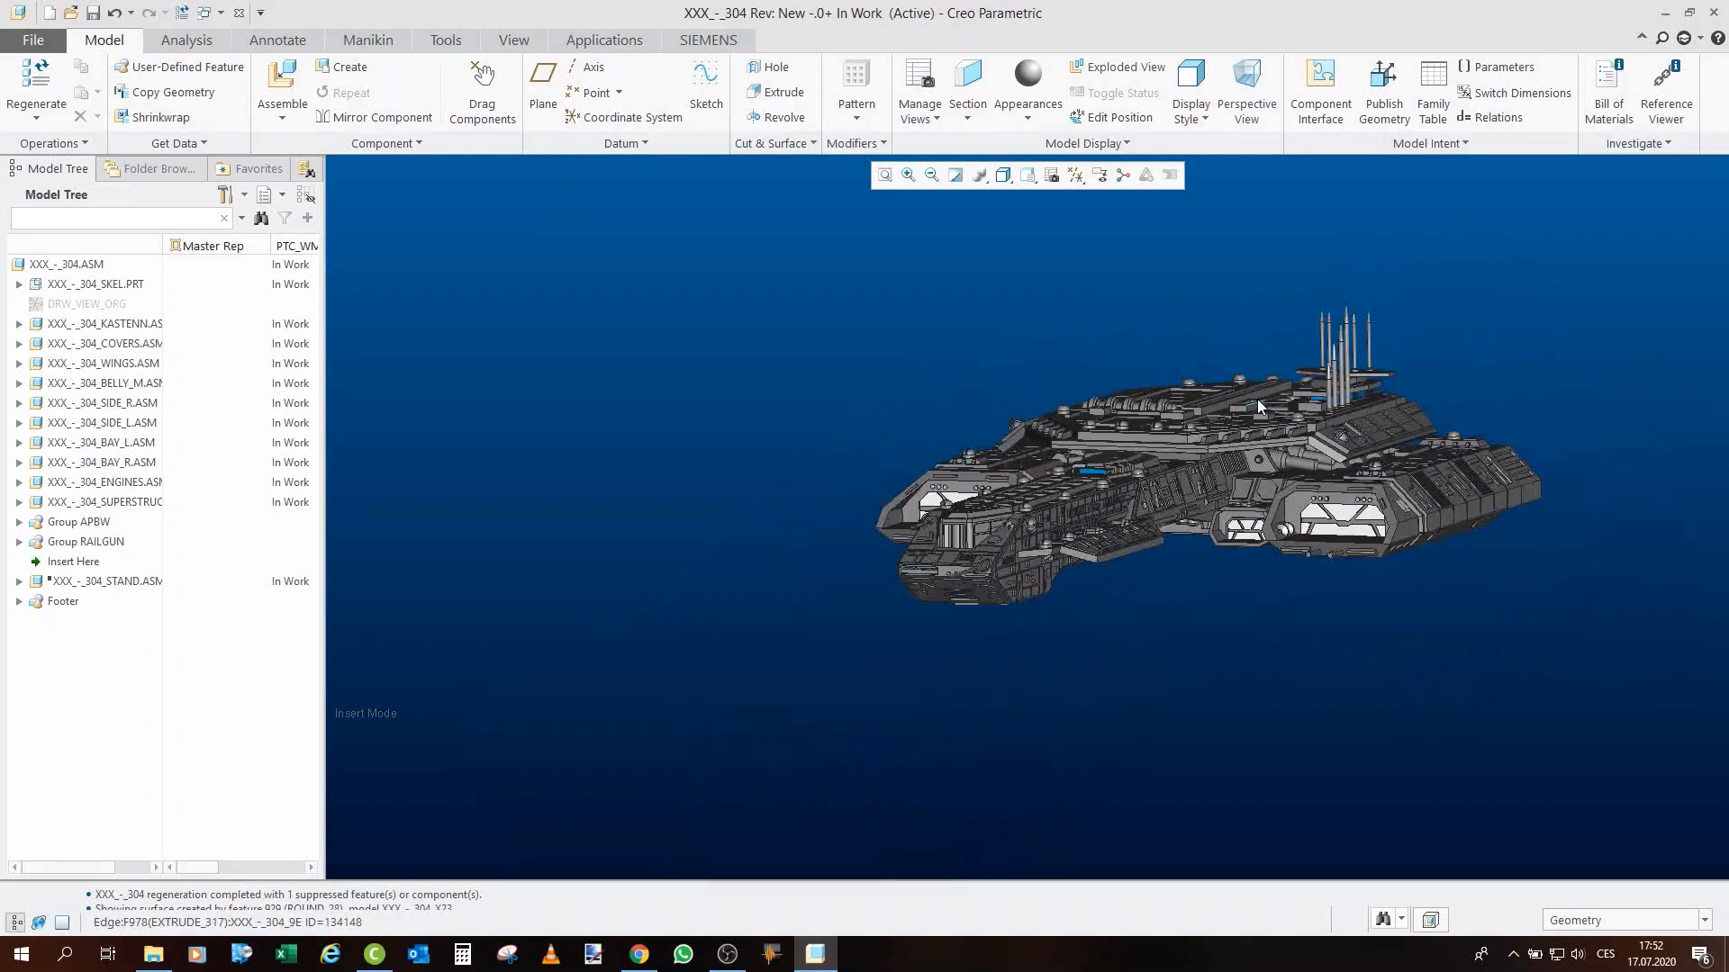
{"action": "scroll", "coordinate": [1255, 398], "scroll_direction": "up", "scroll_amount": 2}
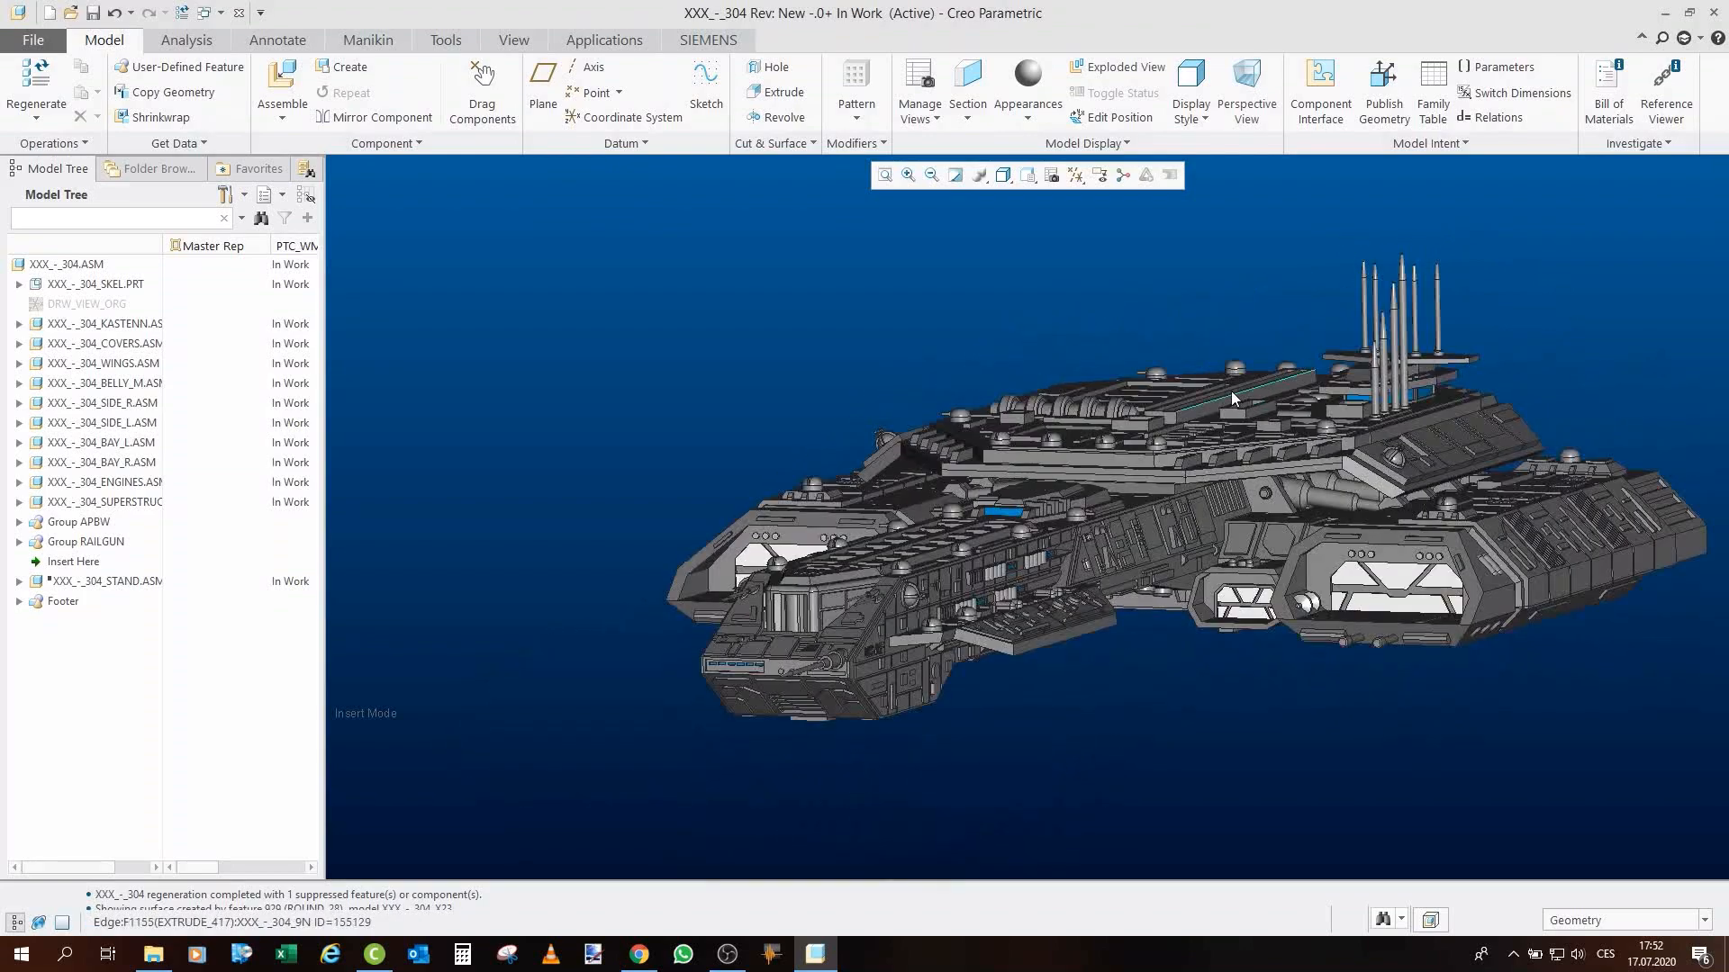
{"action": "mouse_move", "coordinate": [958, 550]}
{"action": "middle_mouse_down"}
{"action": "mouse_move", "coordinate": [937, 555]}
{"action": "mouse_move", "coordinate": [942, 578]}
{"action": "mouse_move", "coordinate": [955, 563]}
{"action": "middle_mouse_up"}
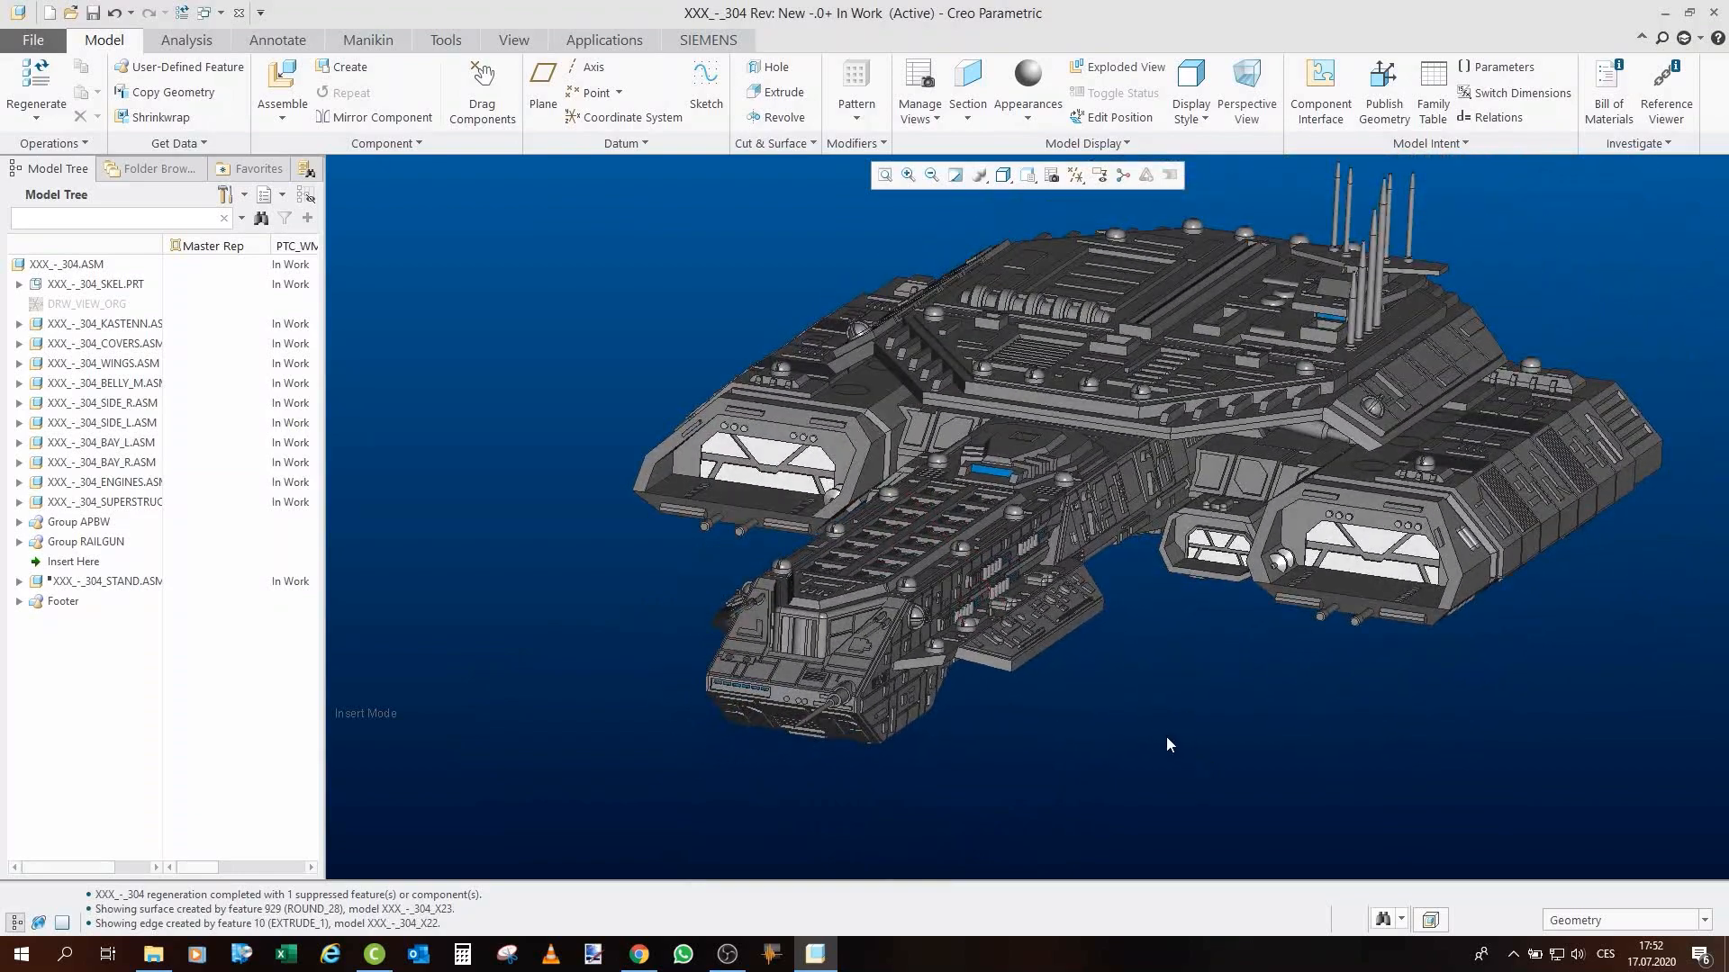